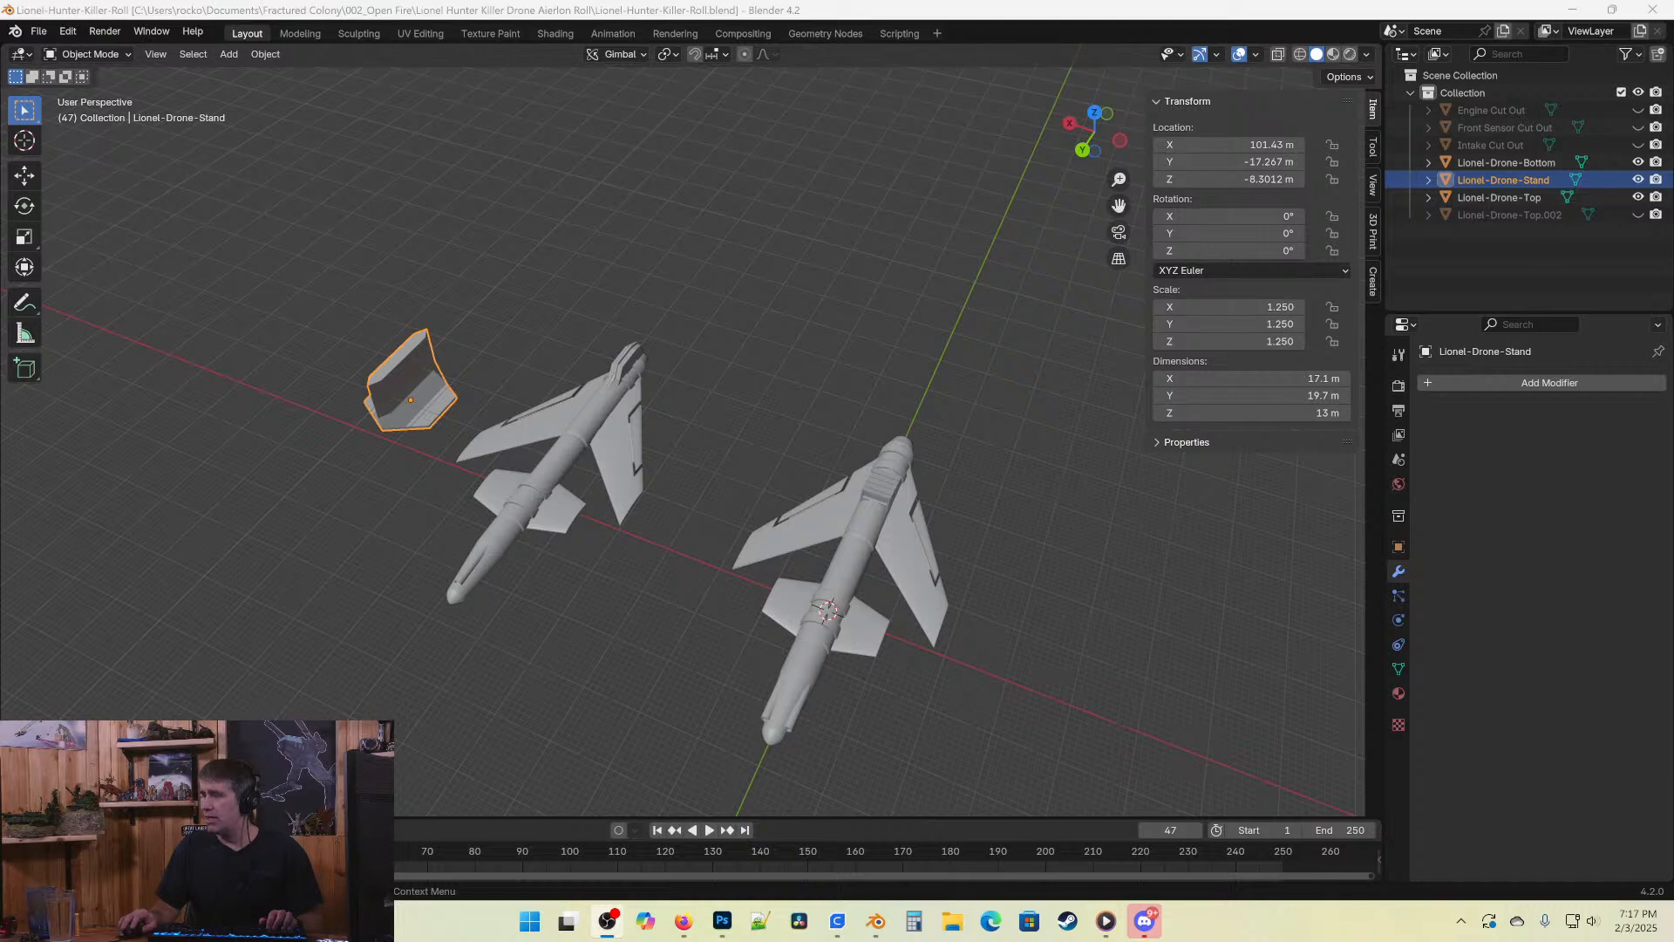
{"action": "left_click", "coordinate": [683, 922]}
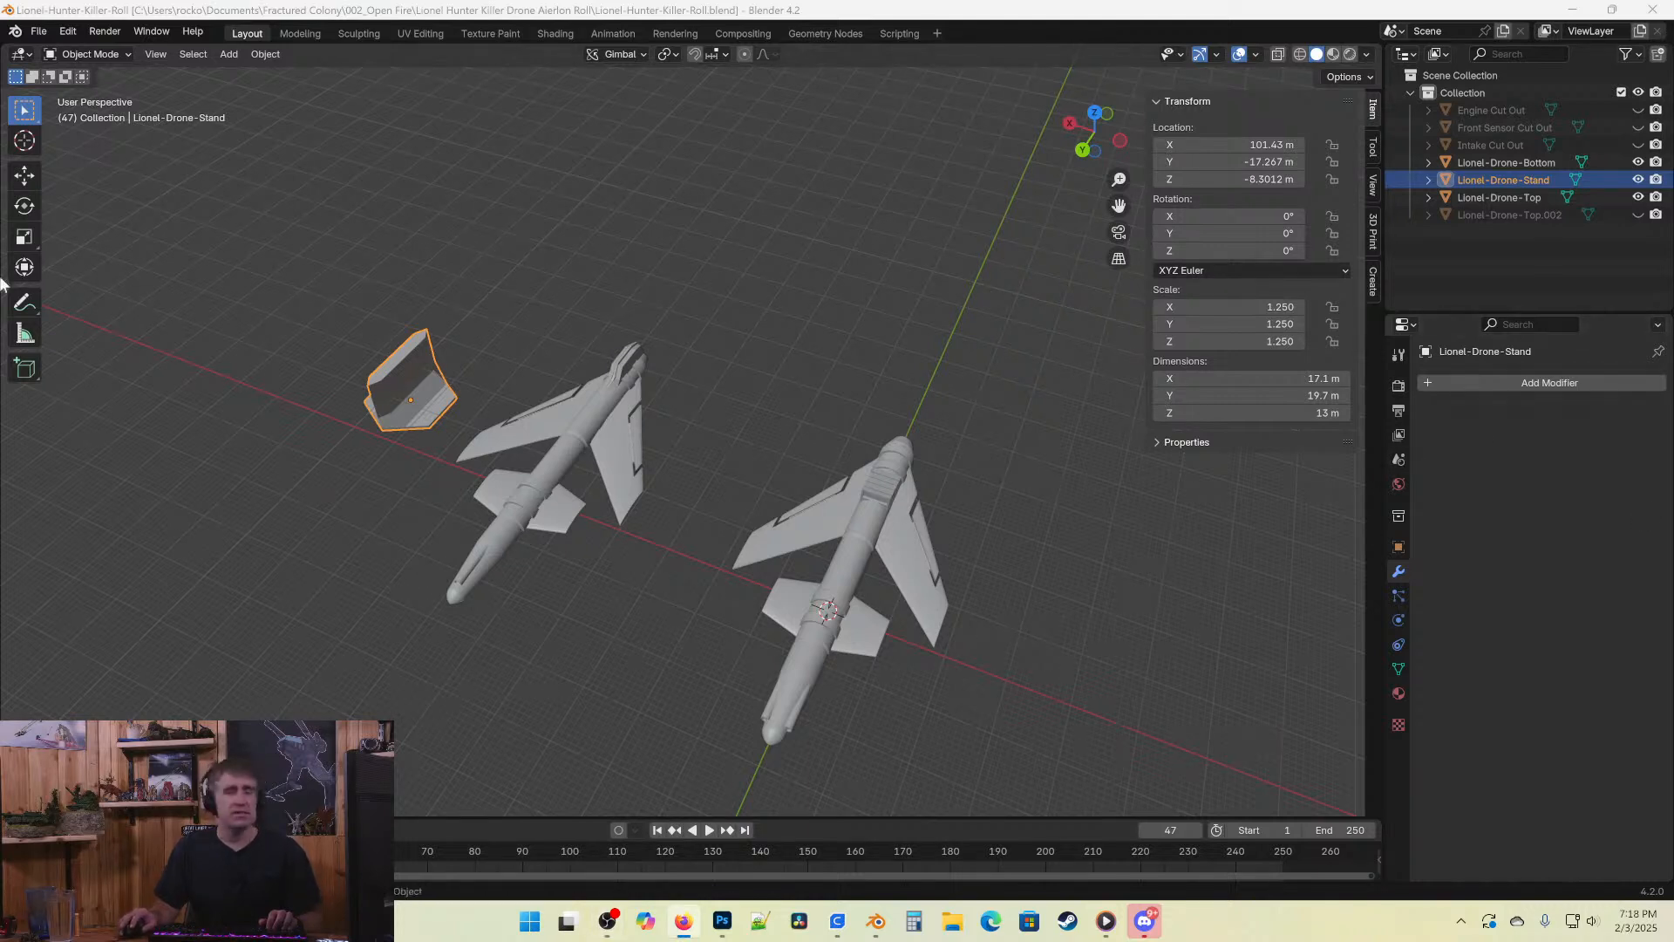
{"action": "middle_click_drag", "start_coordinate": [507, 346], "coordinate": [806, 649]}
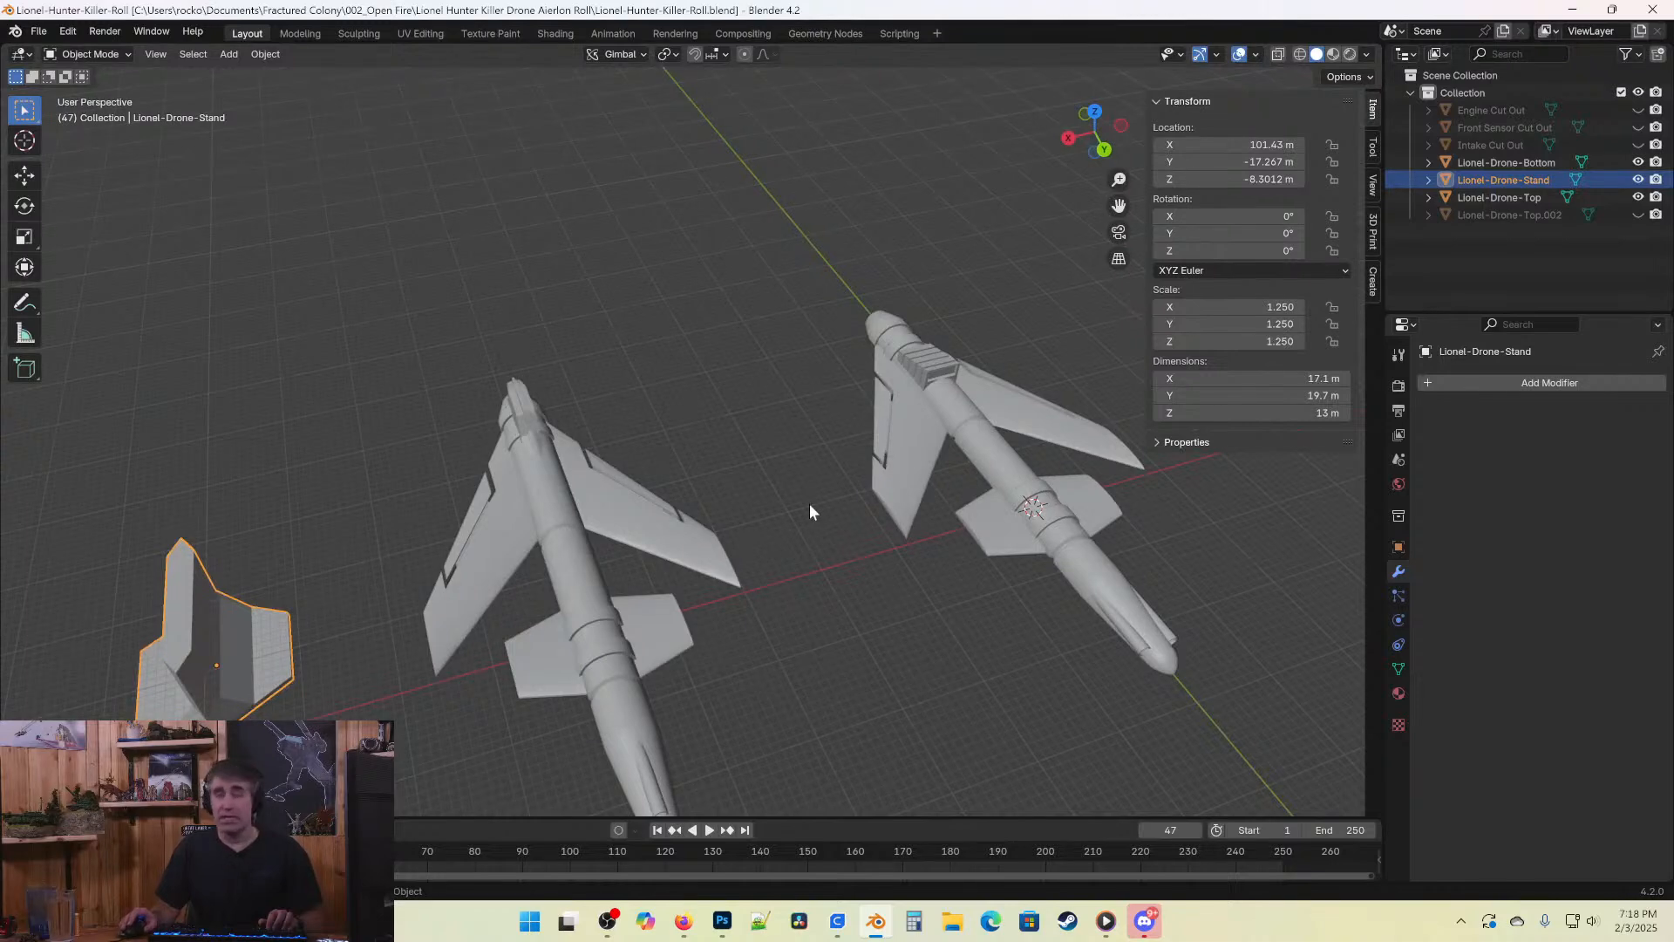
{"action": "middle_click_drag", "start_coordinate": [435, 520], "coordinate": [776, 546]}
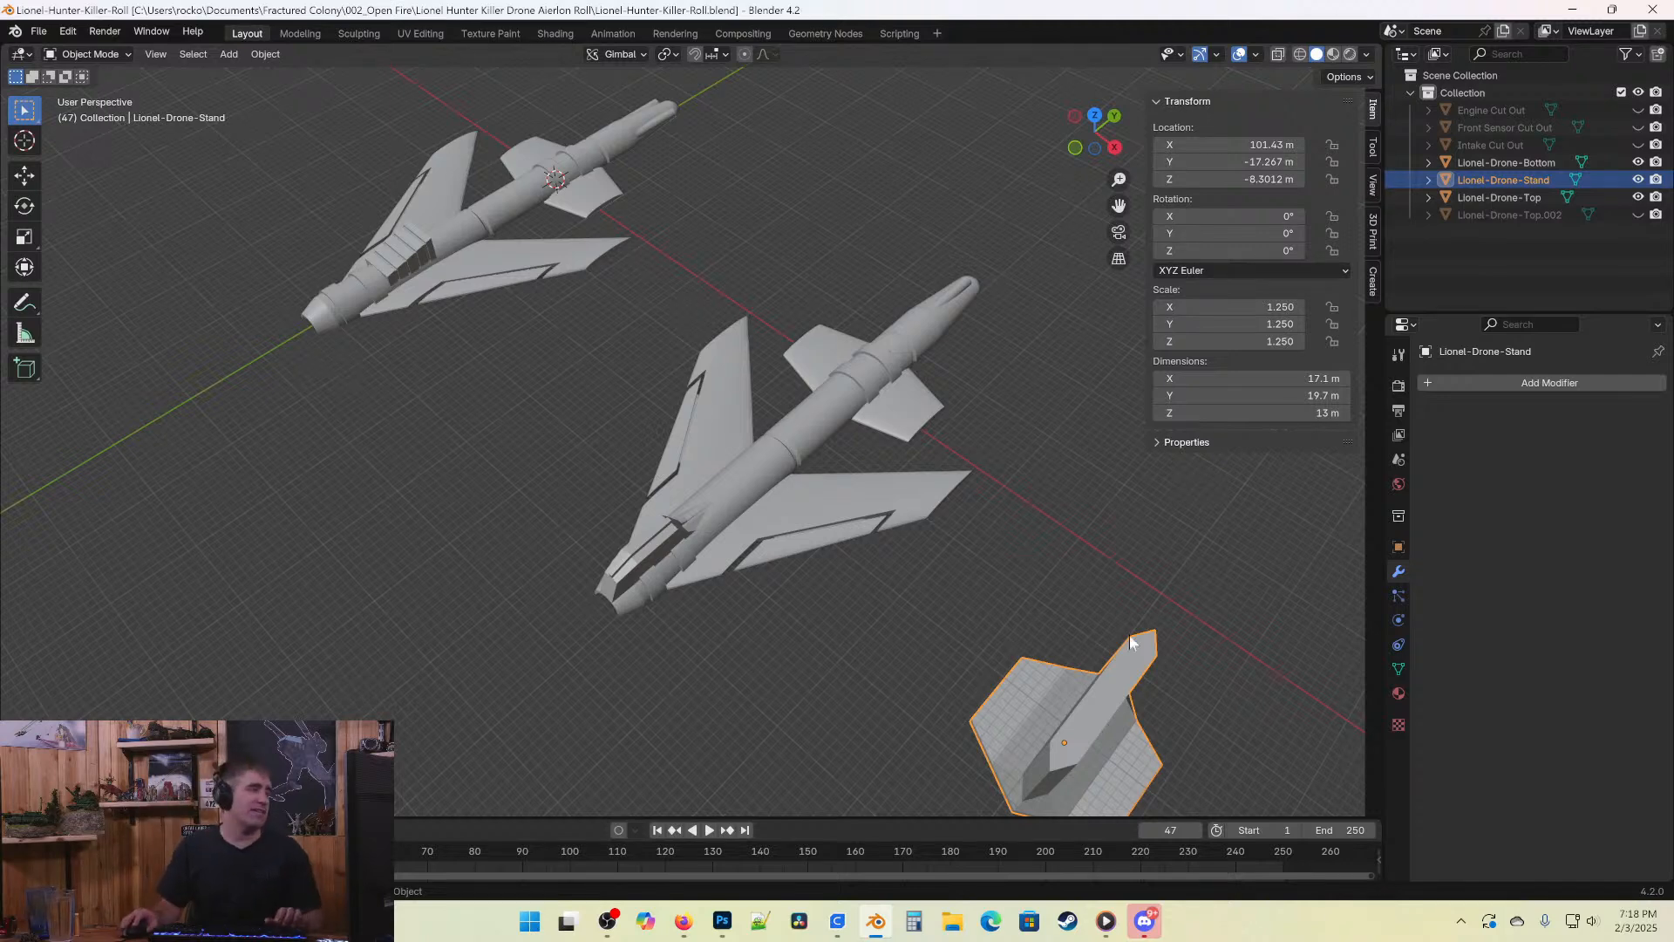
Select the bottom half of the drone and rotate it about 185° in the front view so its intake points down.
{"action": "middle_click_drag", "start_coordinate": [715, 422], "coordinate": [929, 368]}
{"action": "left_click", "coordinate": [923, 359]}
{"action": "key", "text": "KP_1"}
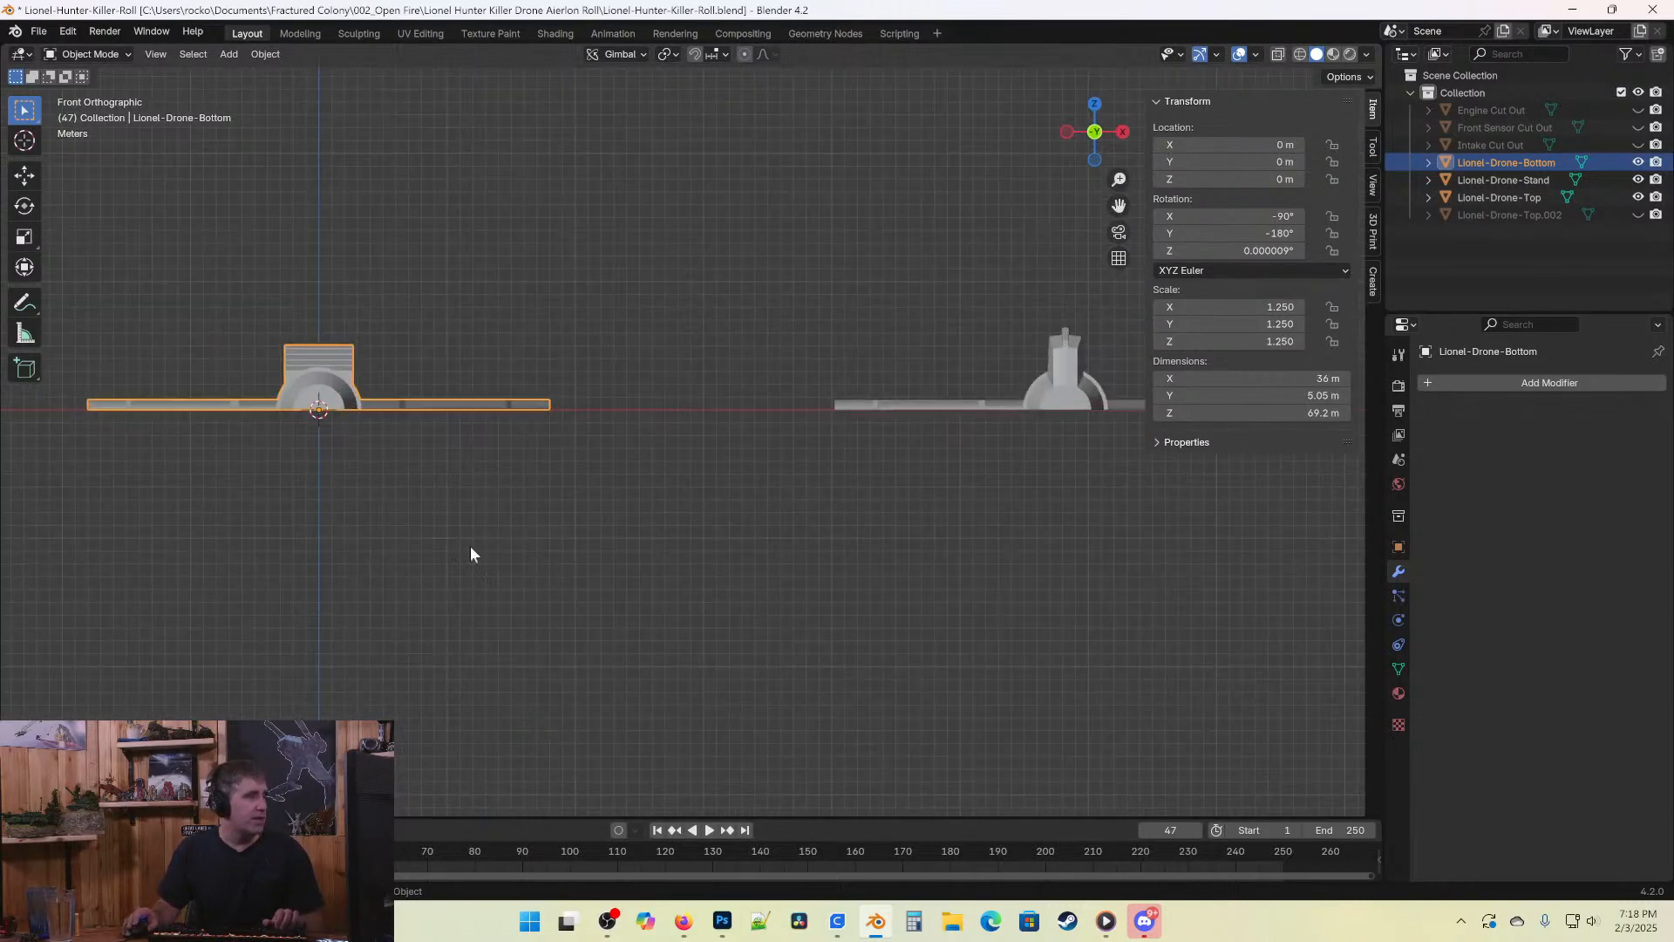
{"action": "key", "text": "r"}
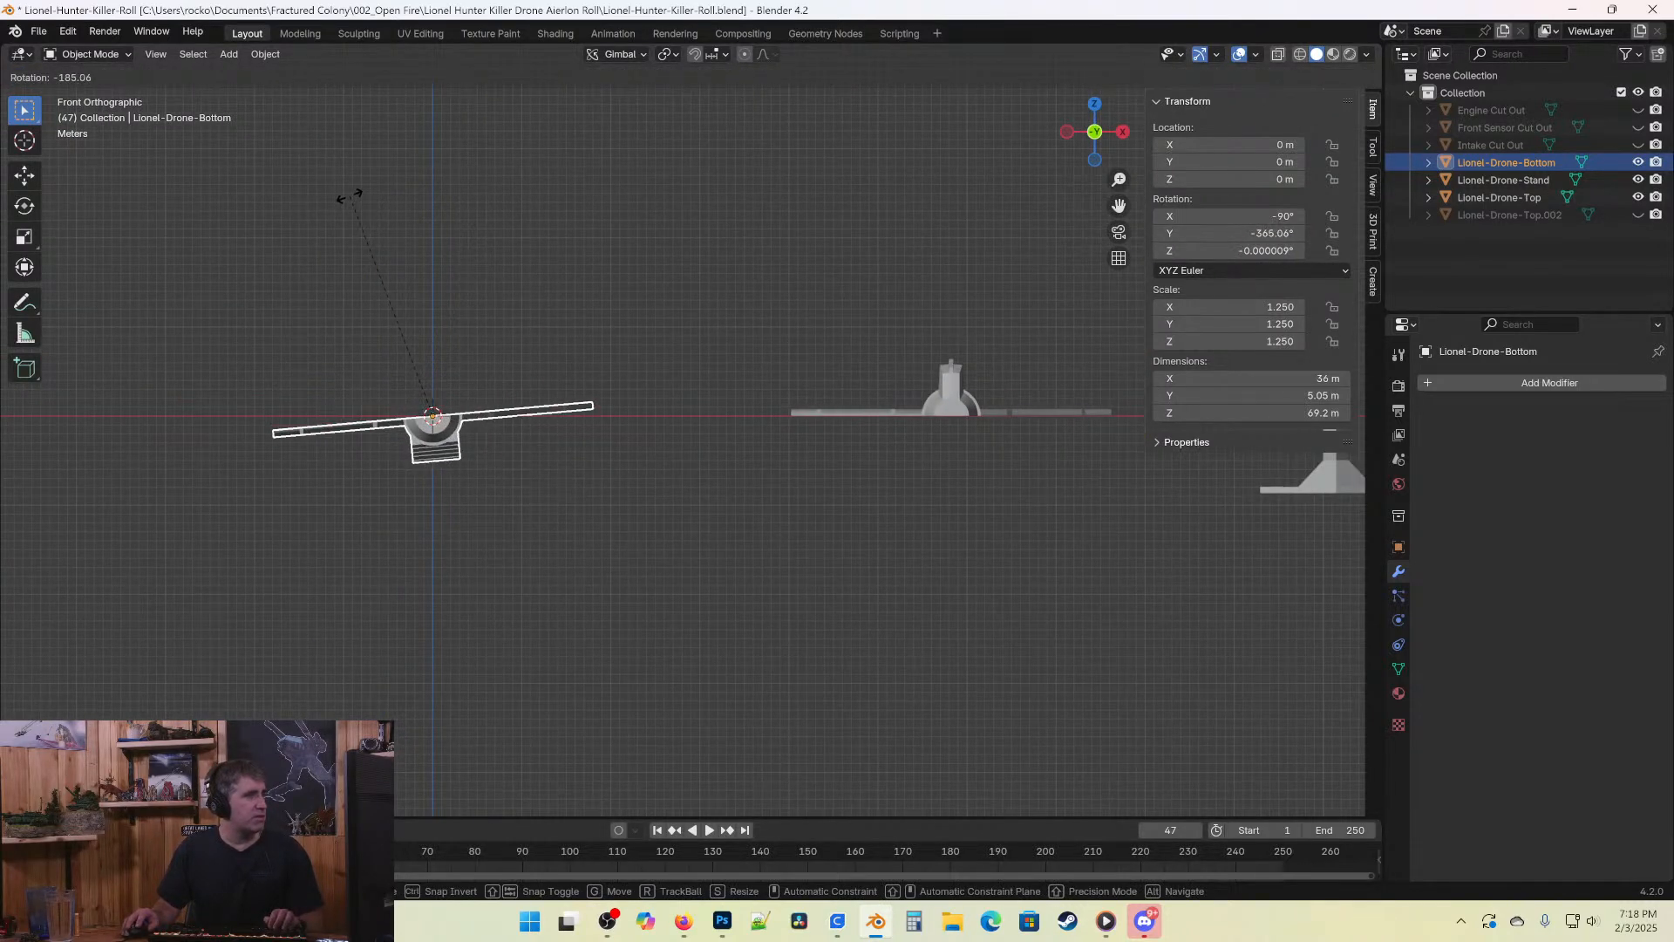
{"action": "left_click", "coordinate": [354, 195]}
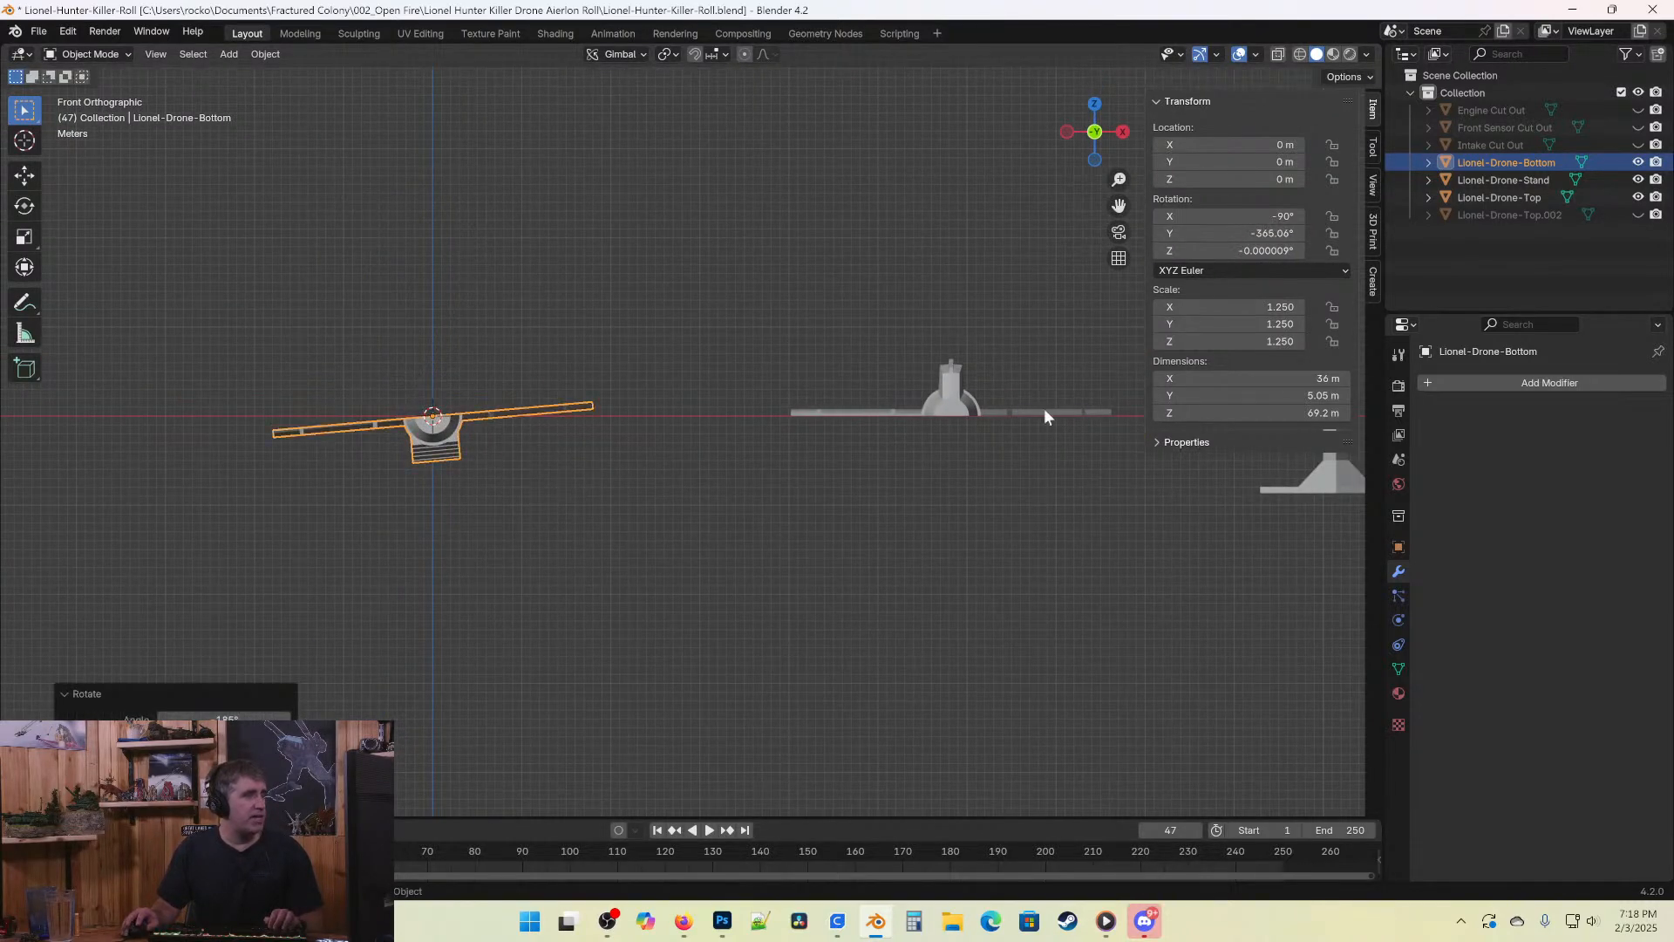
Set the bottom half's Y rotation to -360° and its Z rotation to 0°.
{"action": "left_click", "coordinate": [1255, 233]}
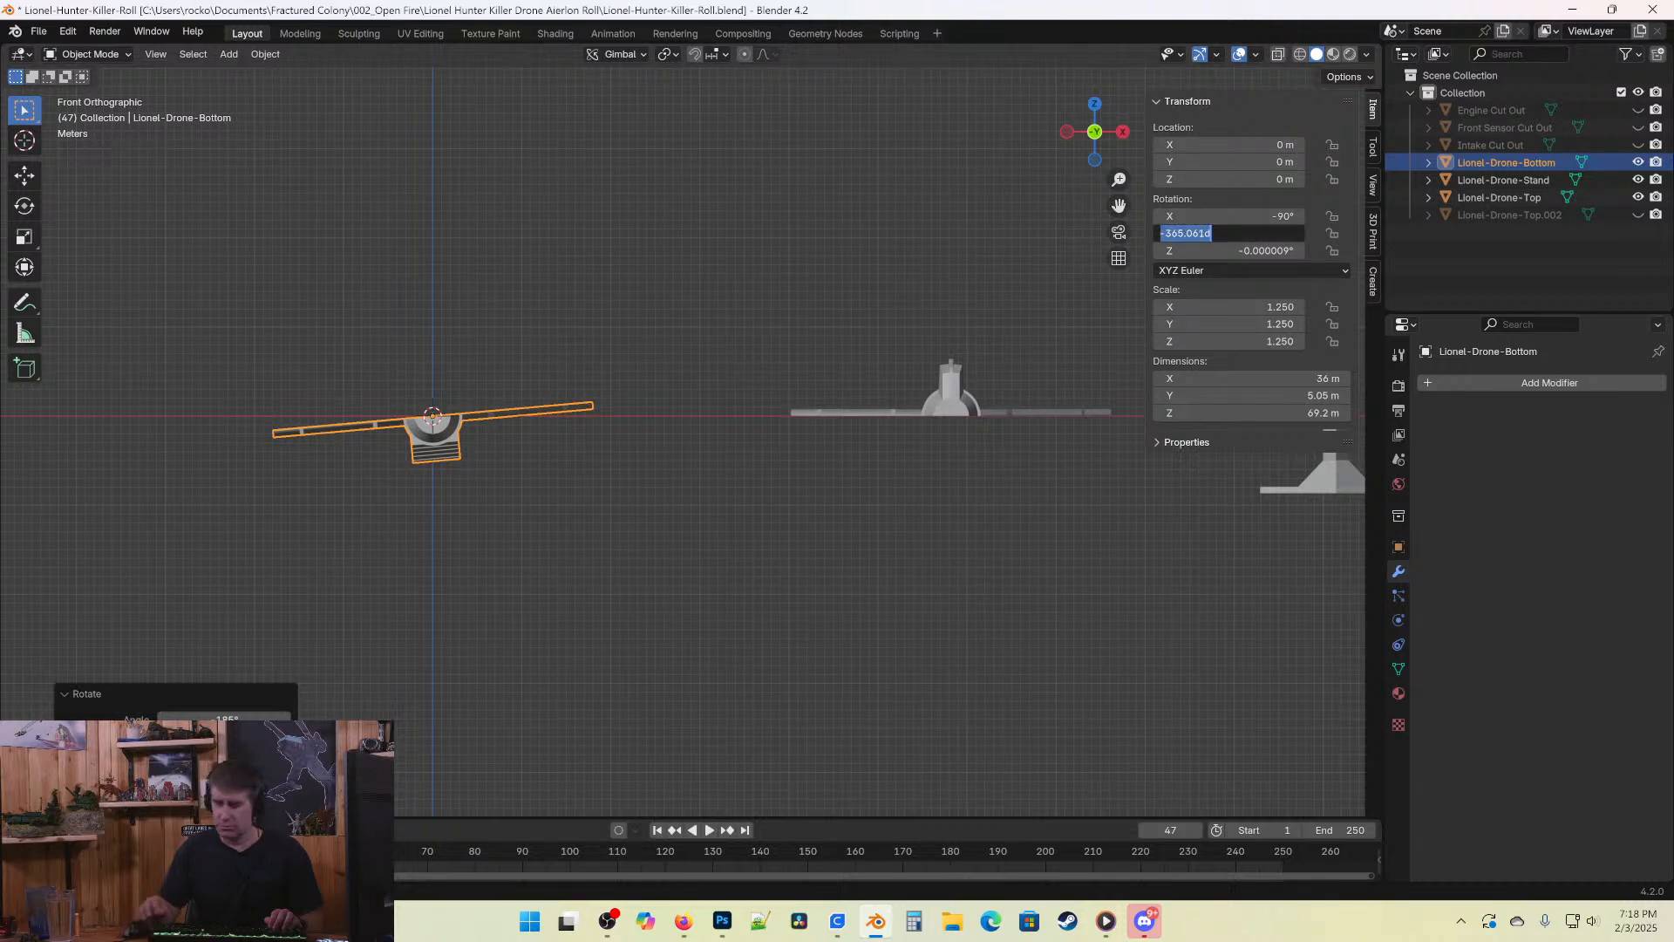
{"action": "key", "text": "Return"}
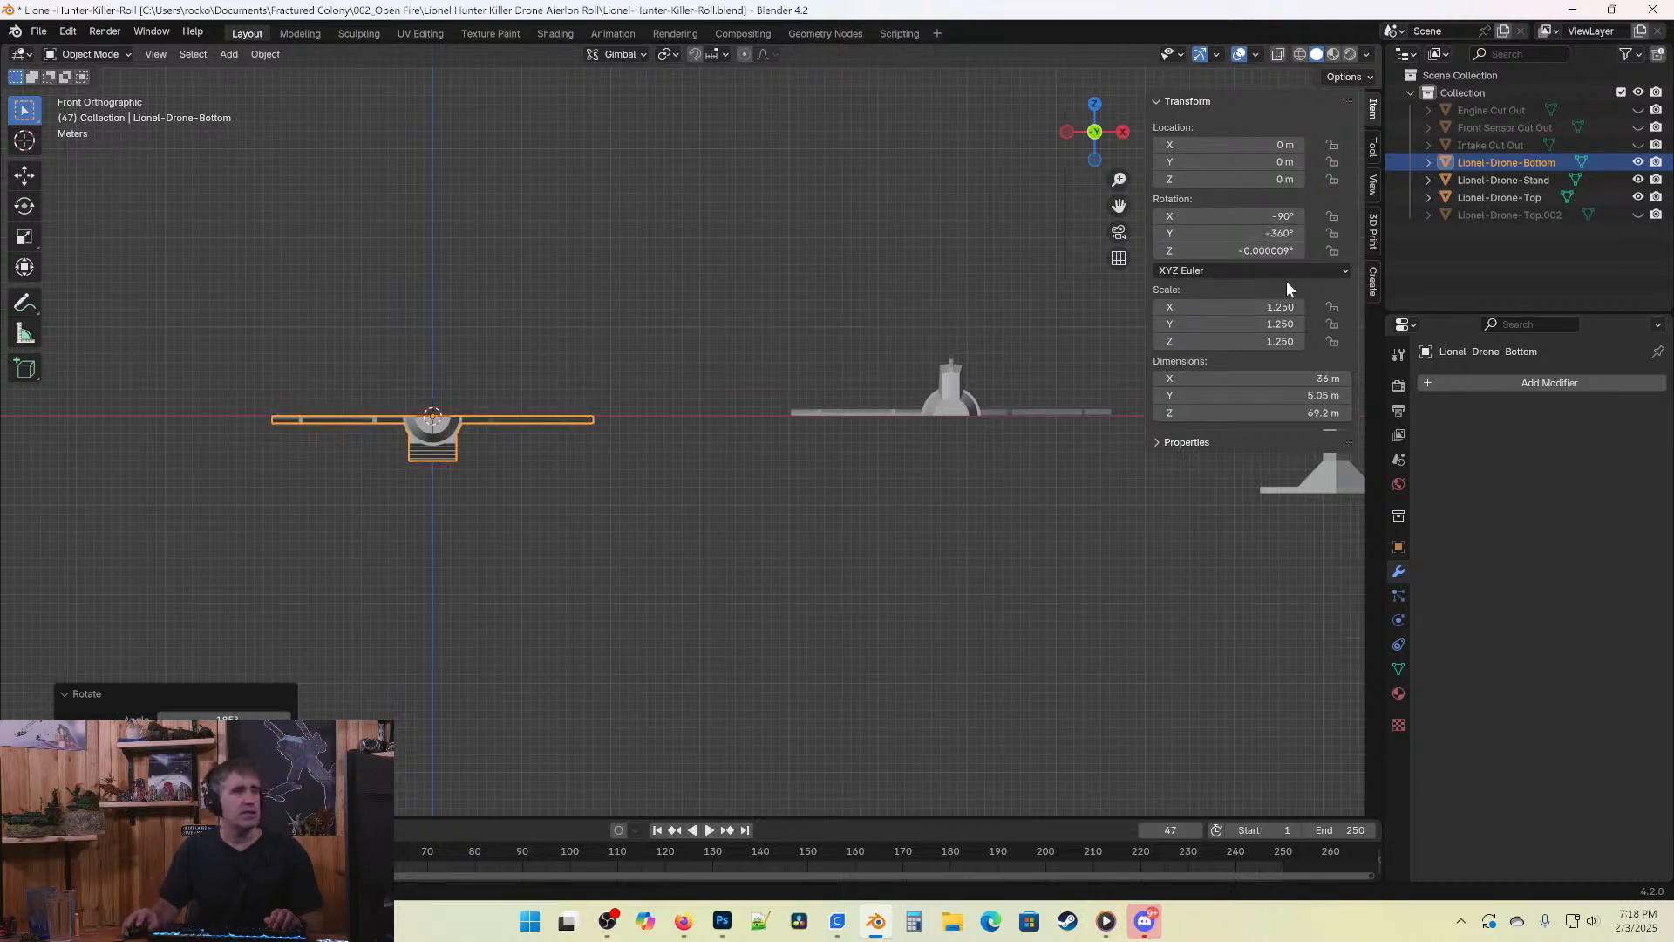
{"action": "left_click", "coordinate": [1255, 251]}
{"action": "type", "text": "0"}
{"action": "key", "text": "Return"}
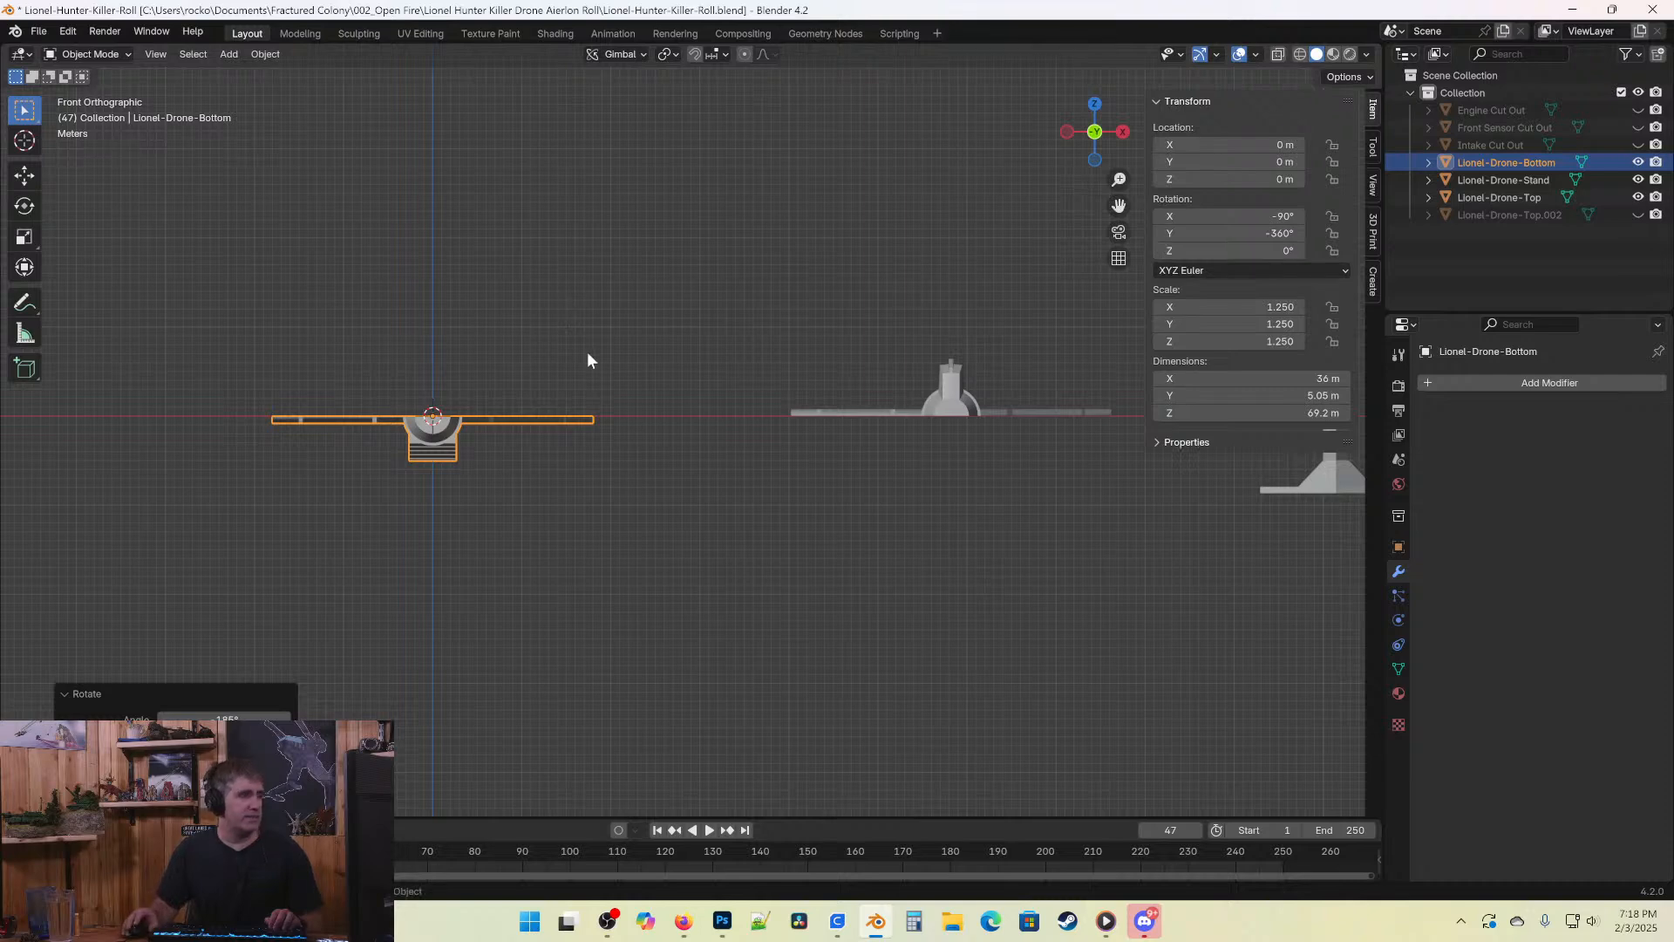
Move the bottom half under the top half and raise it along Z to about -0.025 m.
{"action": "key", "text": "g"}
{"action": "left_click", "coordinate": [1098, 392]}
{"action": "scroll", "coordinate": [776, 479], "scroll_direction": "up", "scroll_amount": 5}
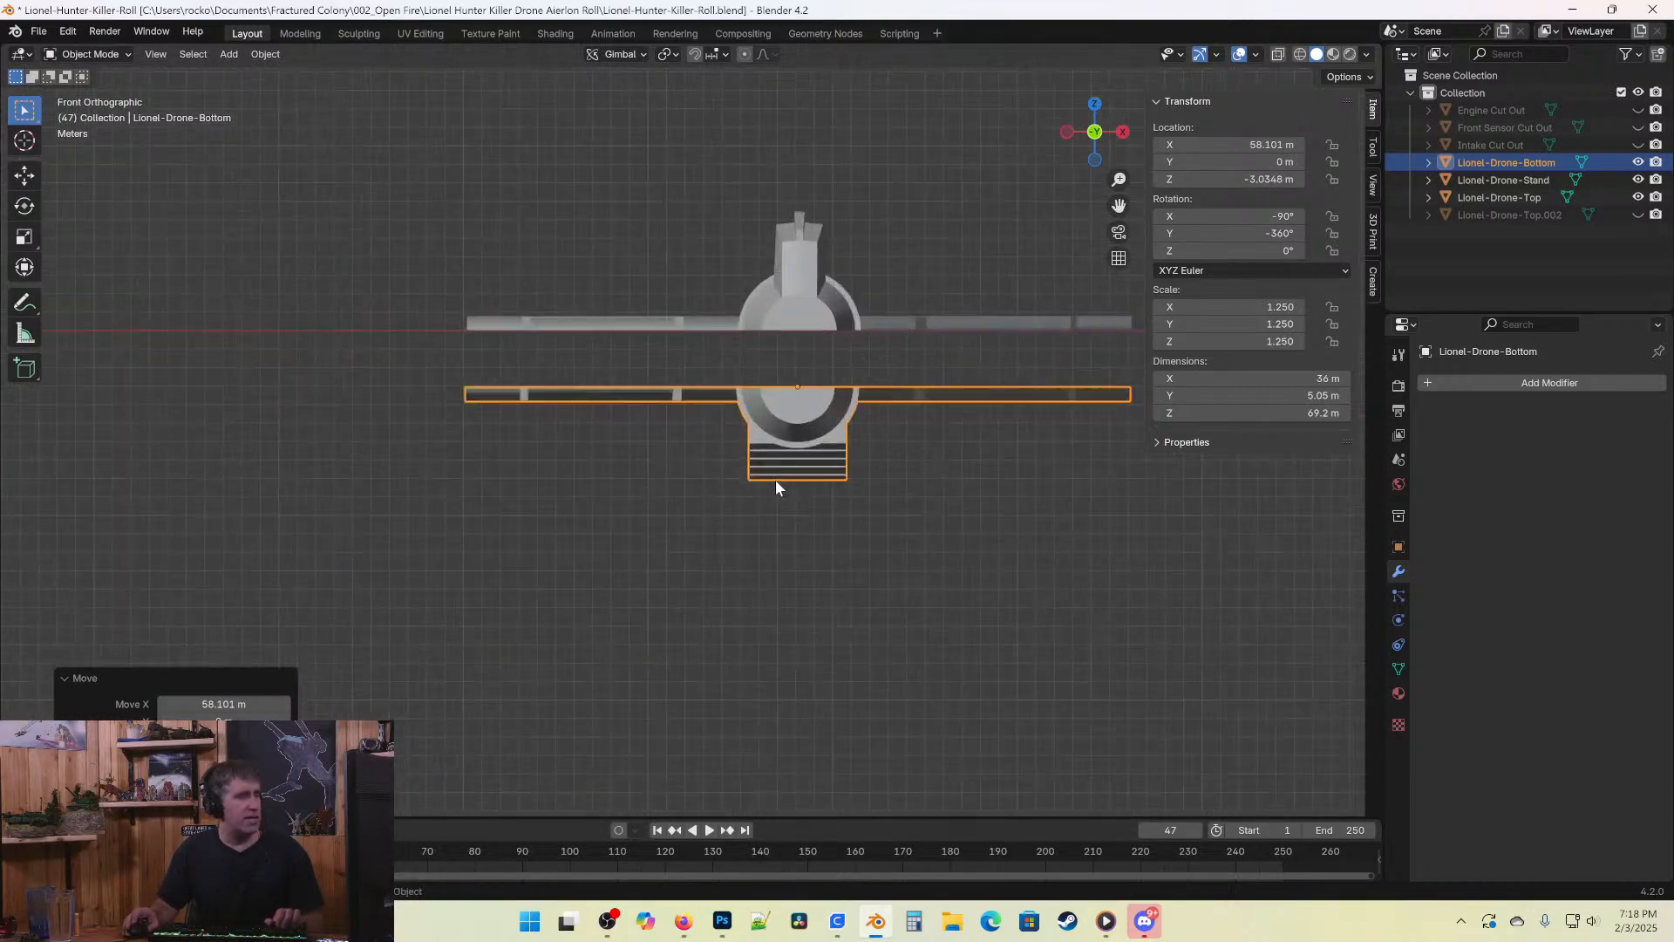
{"action": "key", "text": "g"}
{"action": "key", "text": "z"}
{"action": "left_click", "coordinate": [823, 389]}
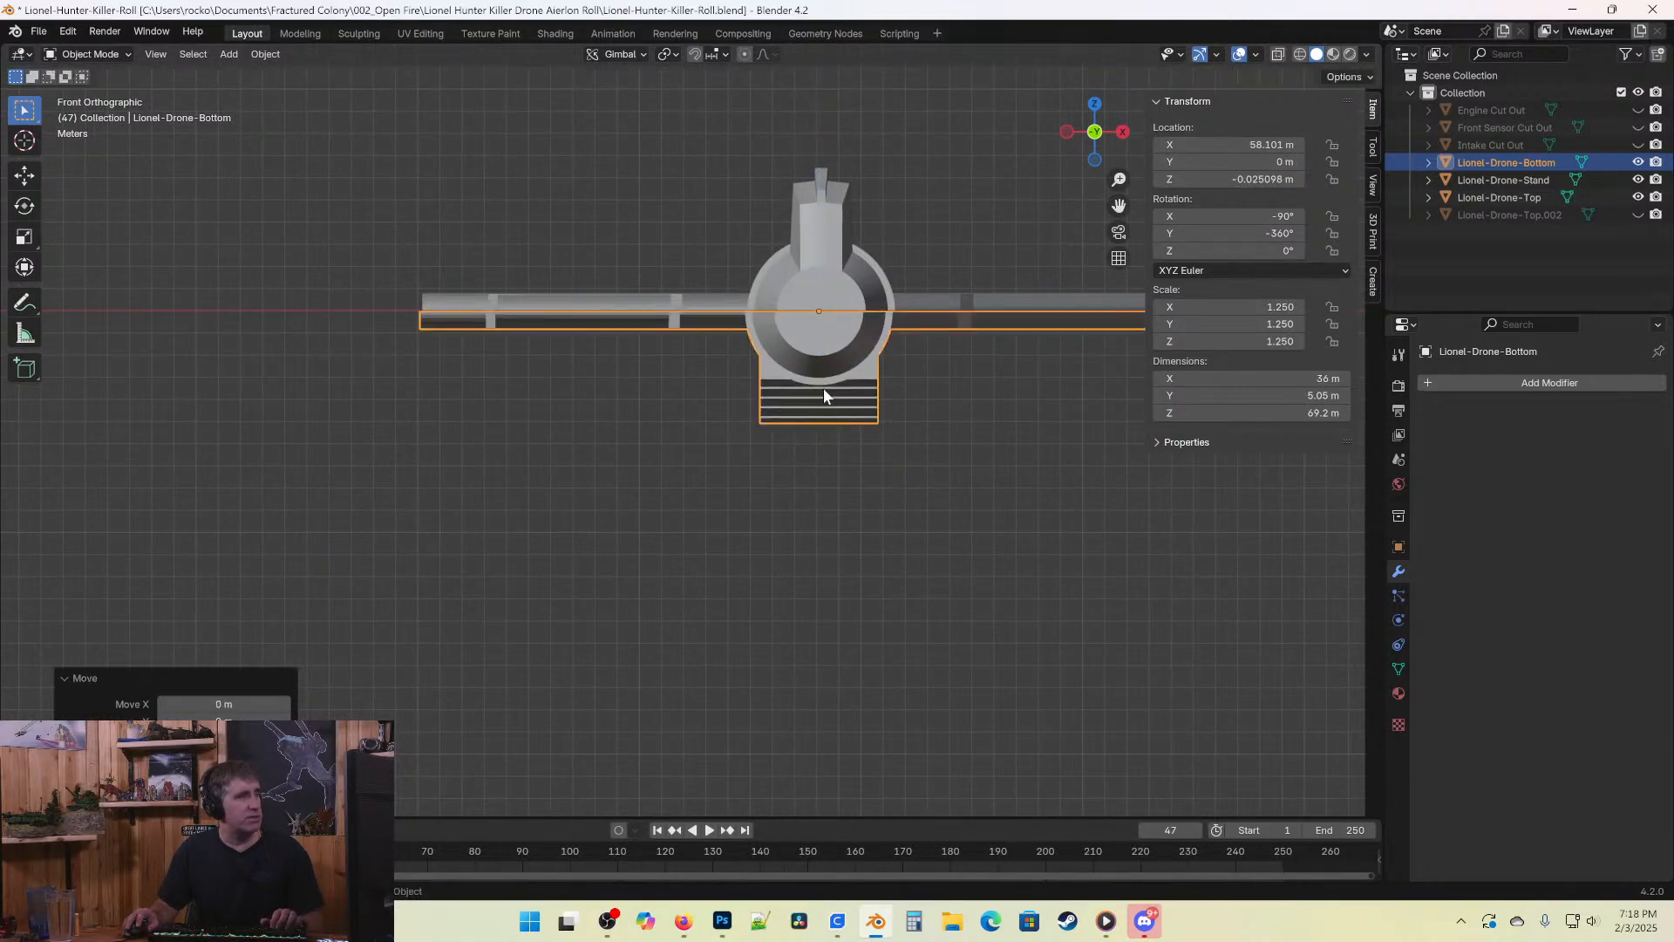
Align the bottom half with the top half in wireframe by shifting it along X to about 58.216 m.
{"action": "scroll", "coordinate": [721, 462], "scroll_direction": "up", "scroll_amount": 4}
{"action": "key", "text": "shift+z"}
{"action": "scroll", "coordinate": [689, 539], "scroll_direction": "up", "scroll_amount": 4}
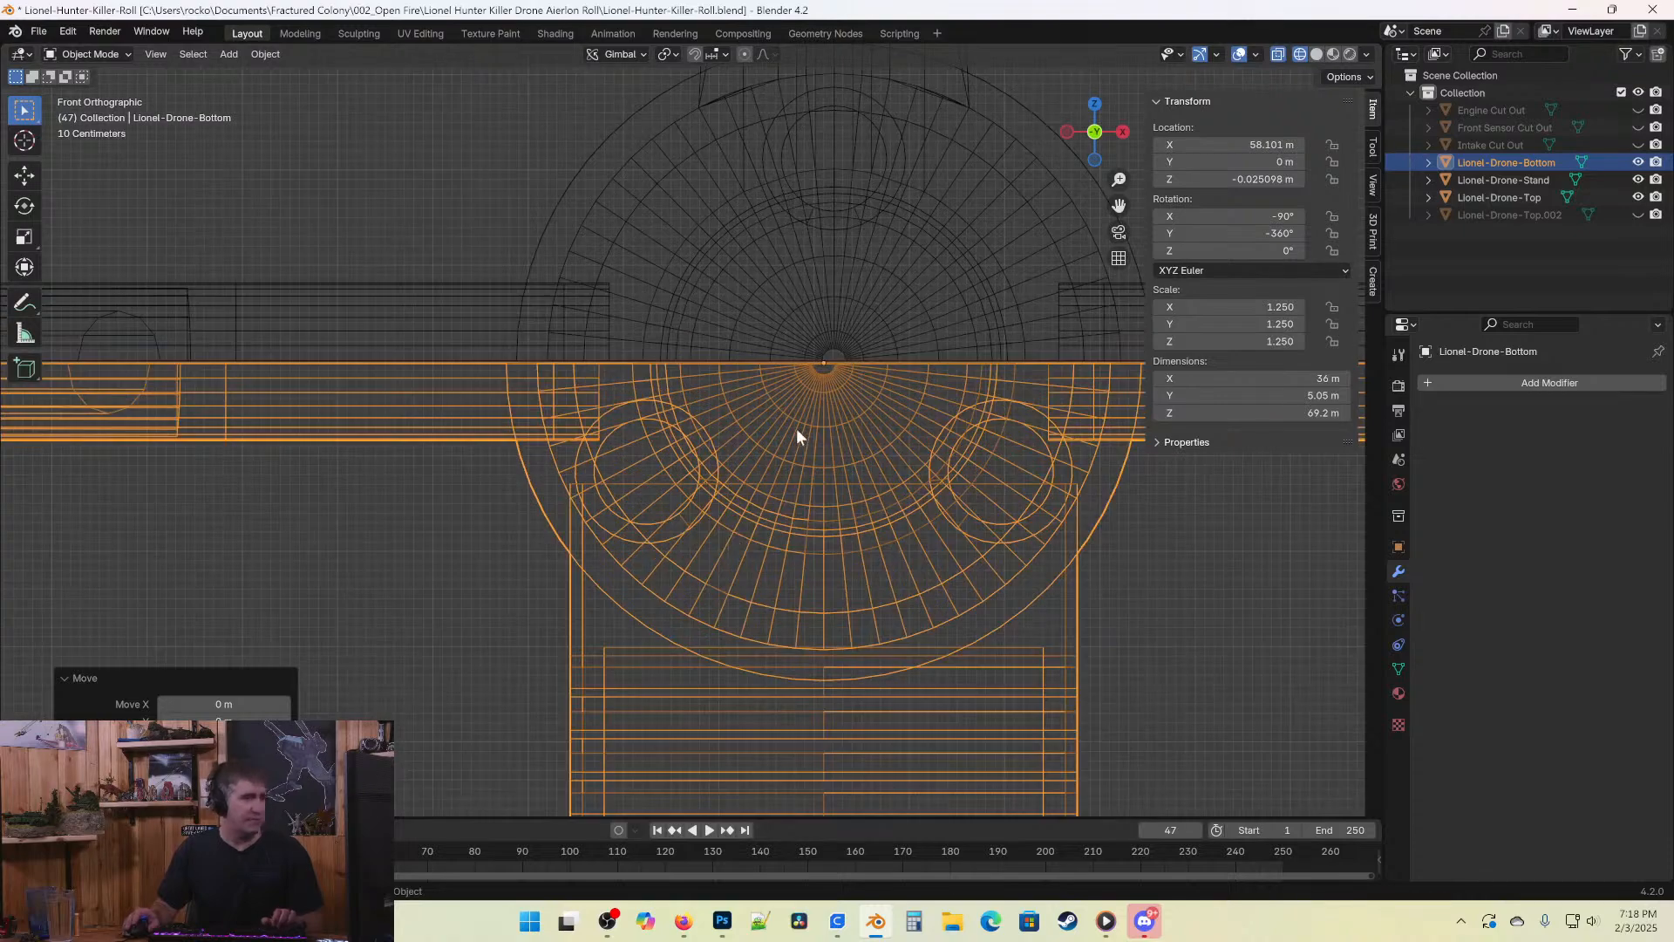
{"action": "key", "text": "g"}
{"action": "key", "text": "x"}
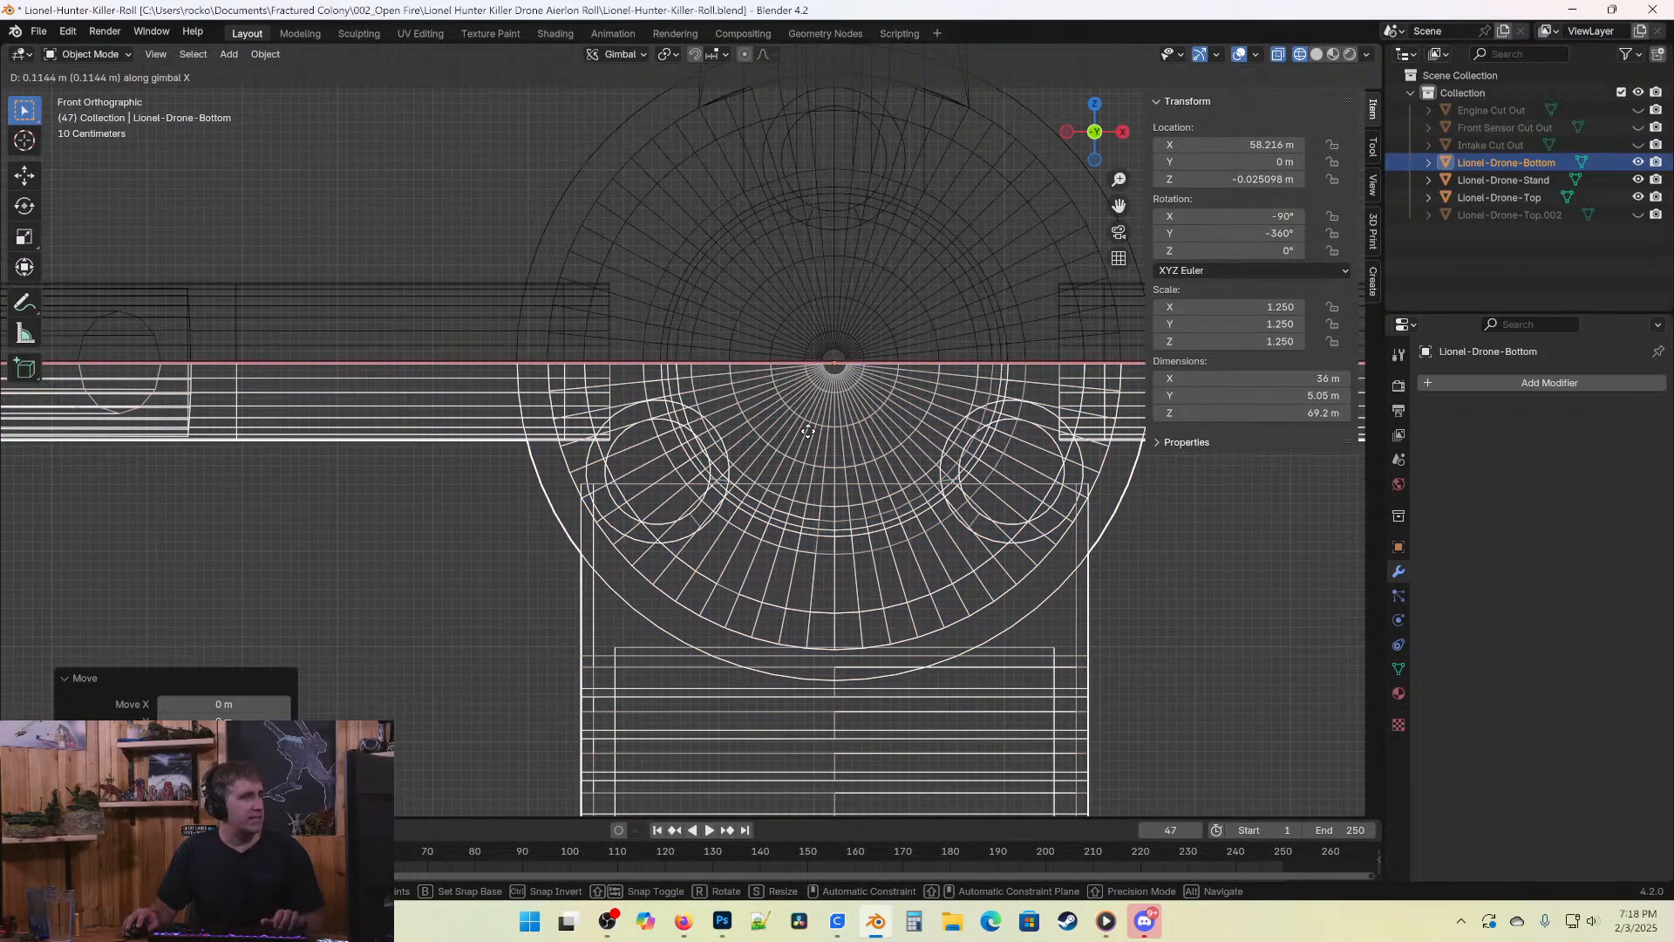
{"action": "left_click", "coordinate": [808, 431]}
Fine-tune the bottom half's position against the top half's mating edge to about X 58.208 m and Z 0.0009 m.
{"action": "scroll", "coordinate": [510, 326], "scroll_direction": "up", "scroll_amount": 6}
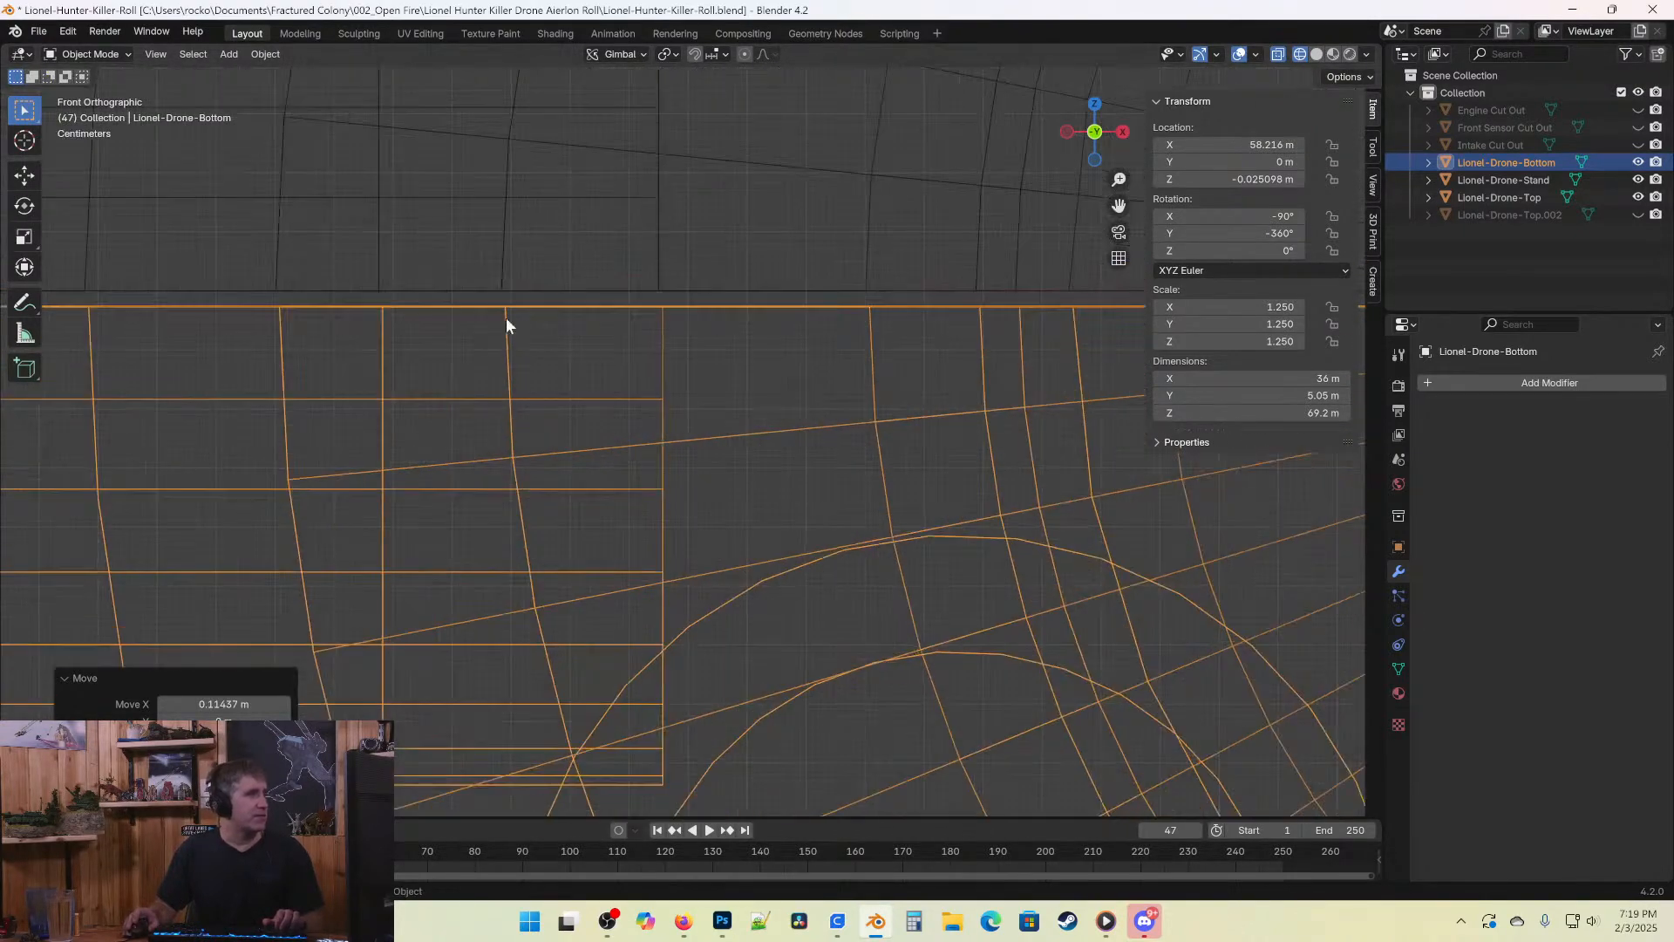
{"action": "middle_click_drag", "start_coordinate": [382, 398], "coordinate": [740, 579], "text": "shift"}
{"action": "scroll", "coordinate": [645, 589], "scroll_direction": "up", "scroll_amount": 4}
{"action": "key", "text": "g"}
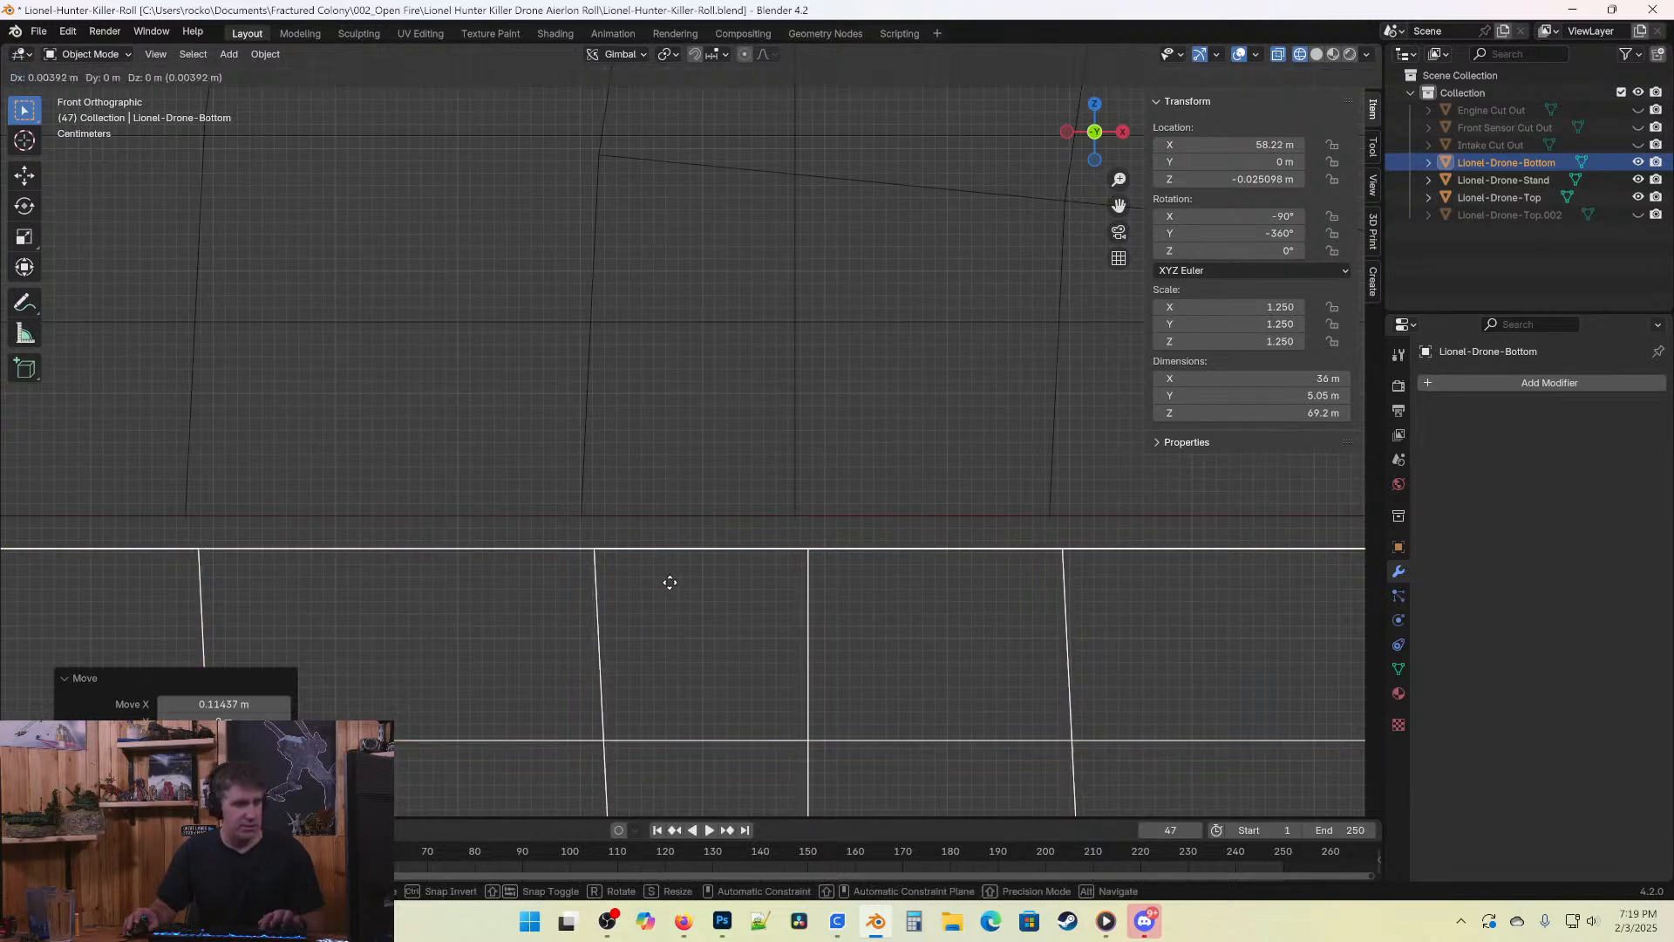
{"action": "left_click", "coordinate": [645, 554]}
{"action": "key", "text": "g"}
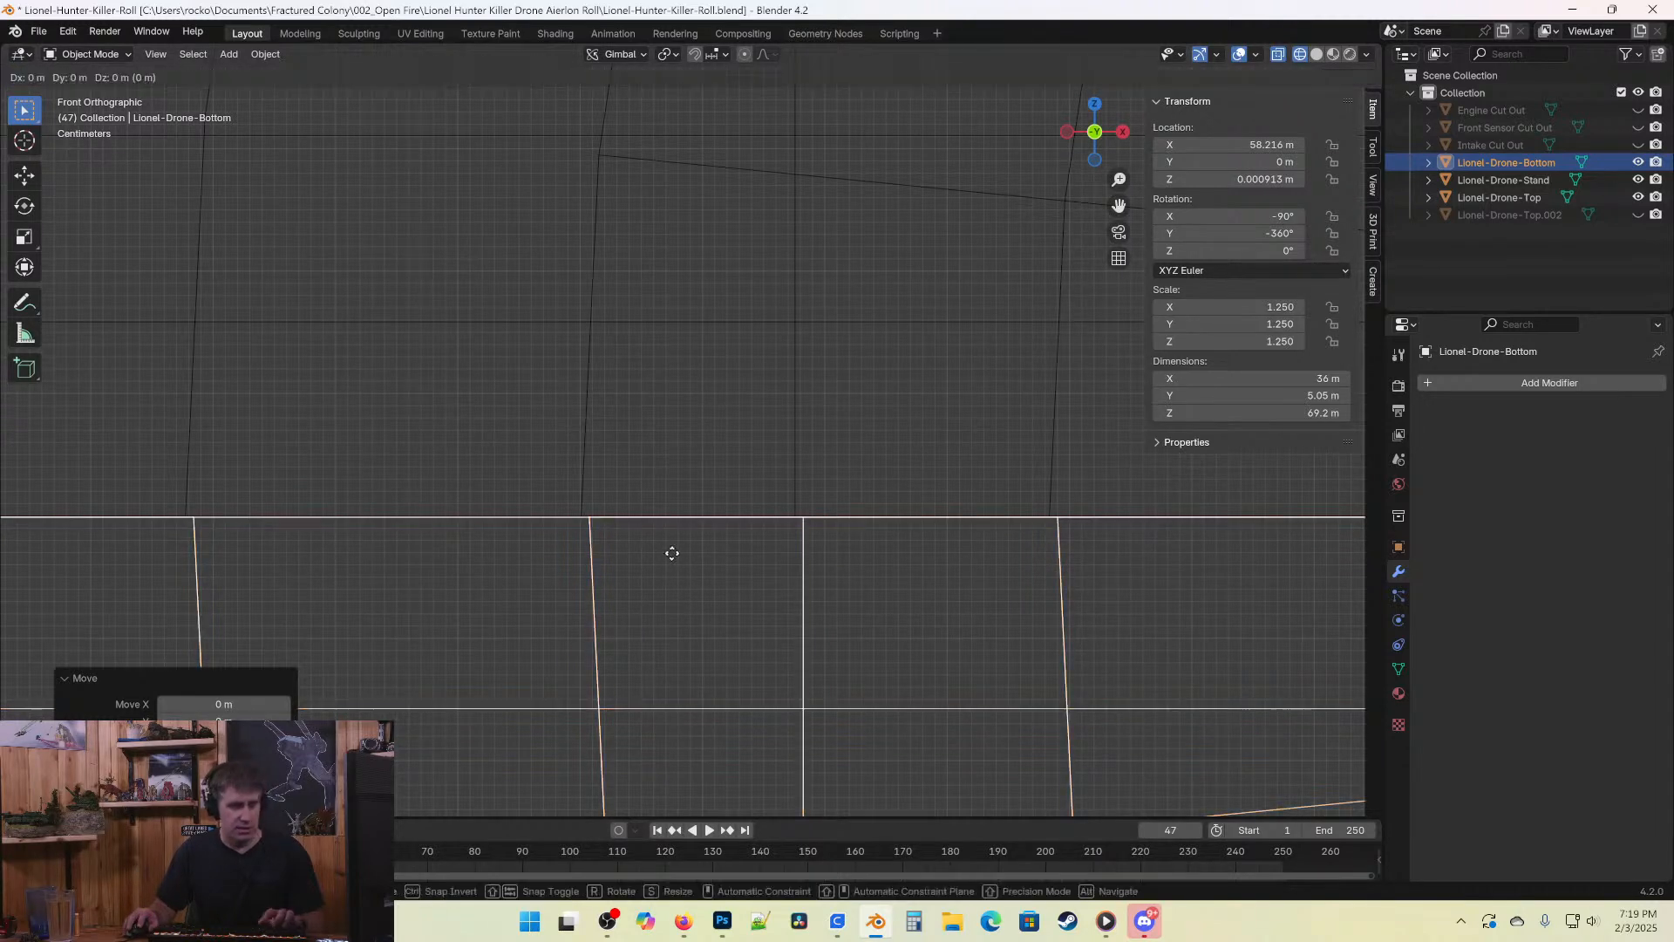
{"action": "key", "text": "x"}
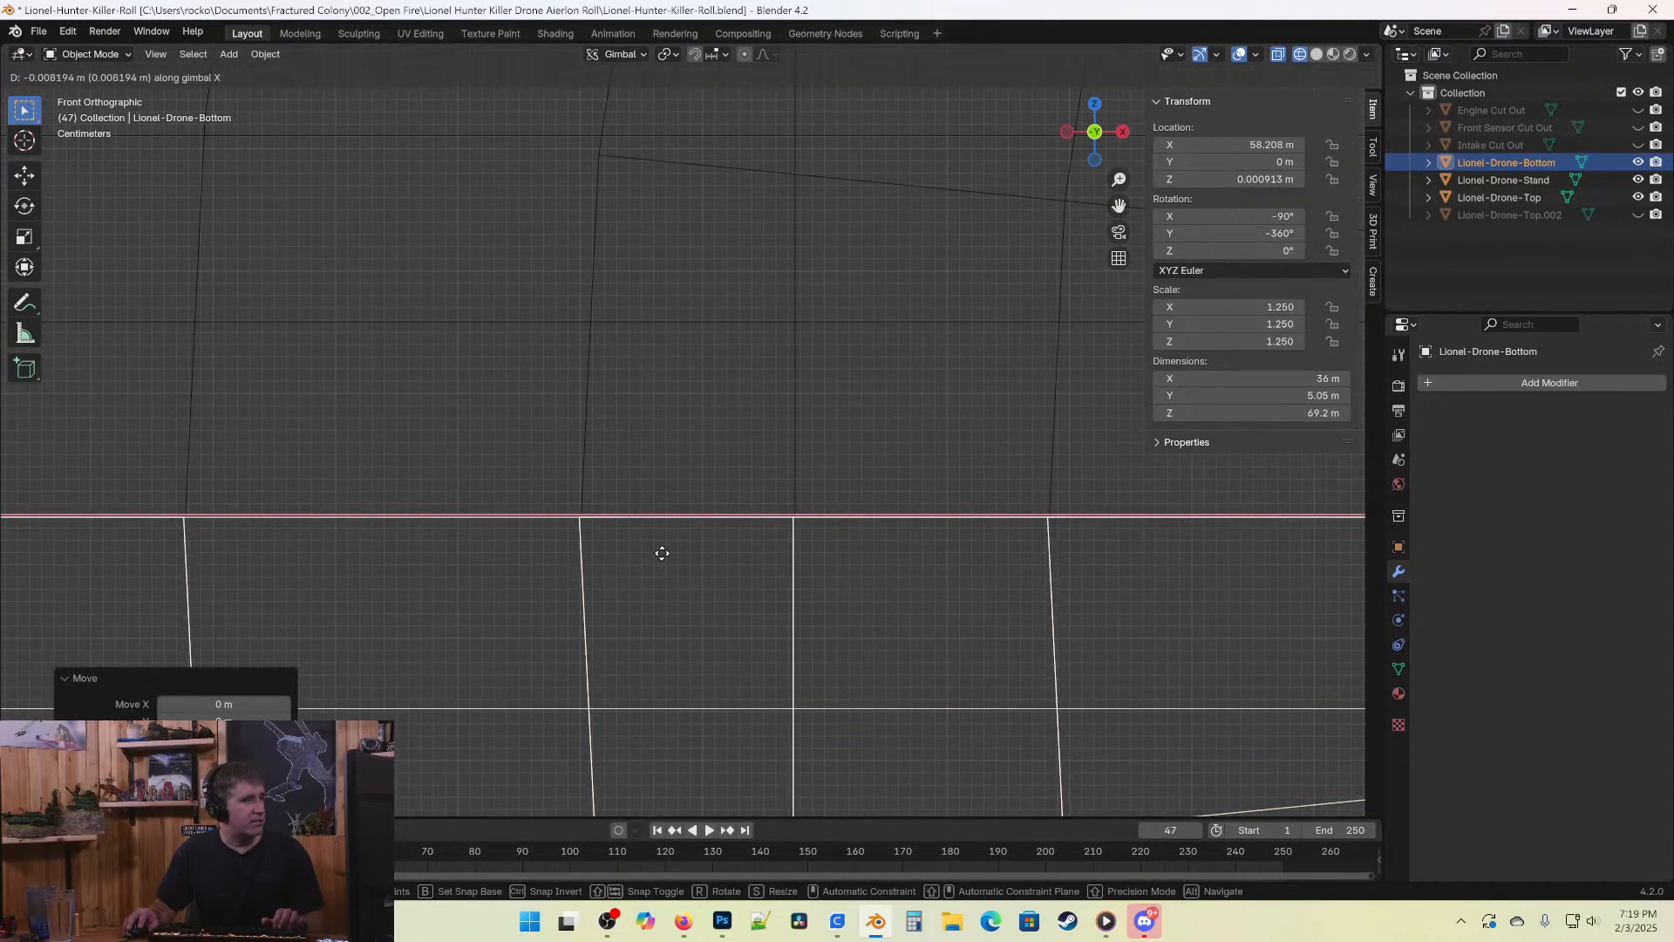
{"action": "left_click", "coordinate": [662, 552]}
{"action": "scroll", "coordinate": [661, 552], "scroll_direction": "down", "scroll_amount": 1}
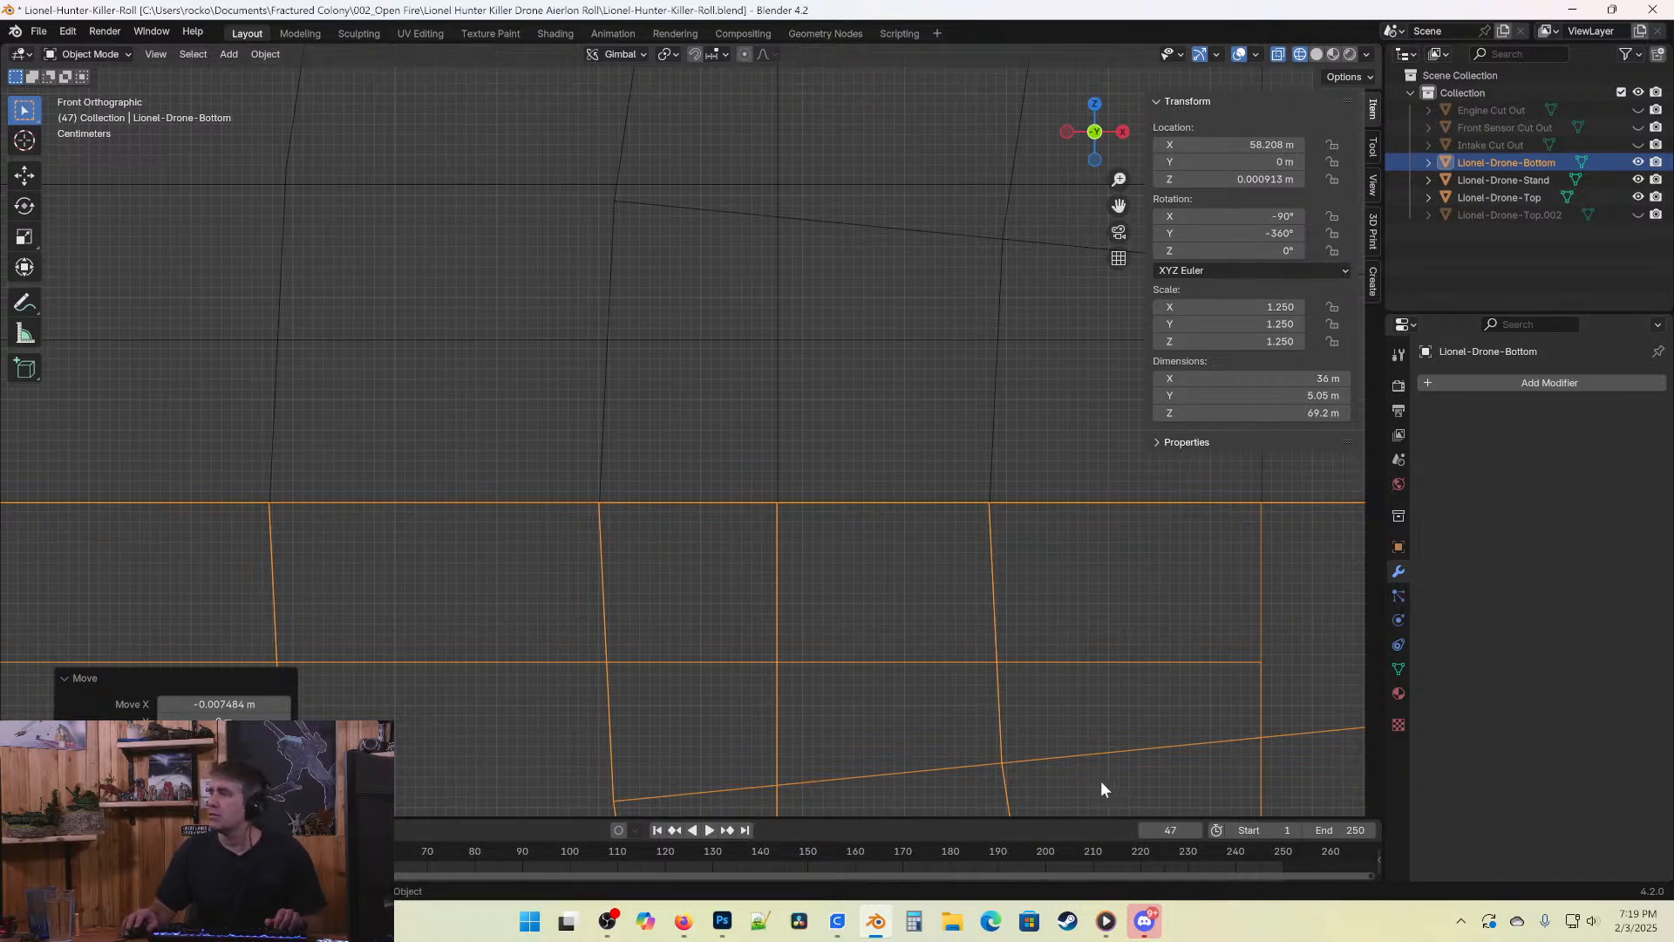
Examine the assembled drone in solid shading from above, the side and the rear, including the intake and wing joints.
{"action": "scroll", "coordinate": [1000, 590], "scroll_direction": "down", "scroll_amount": 6}
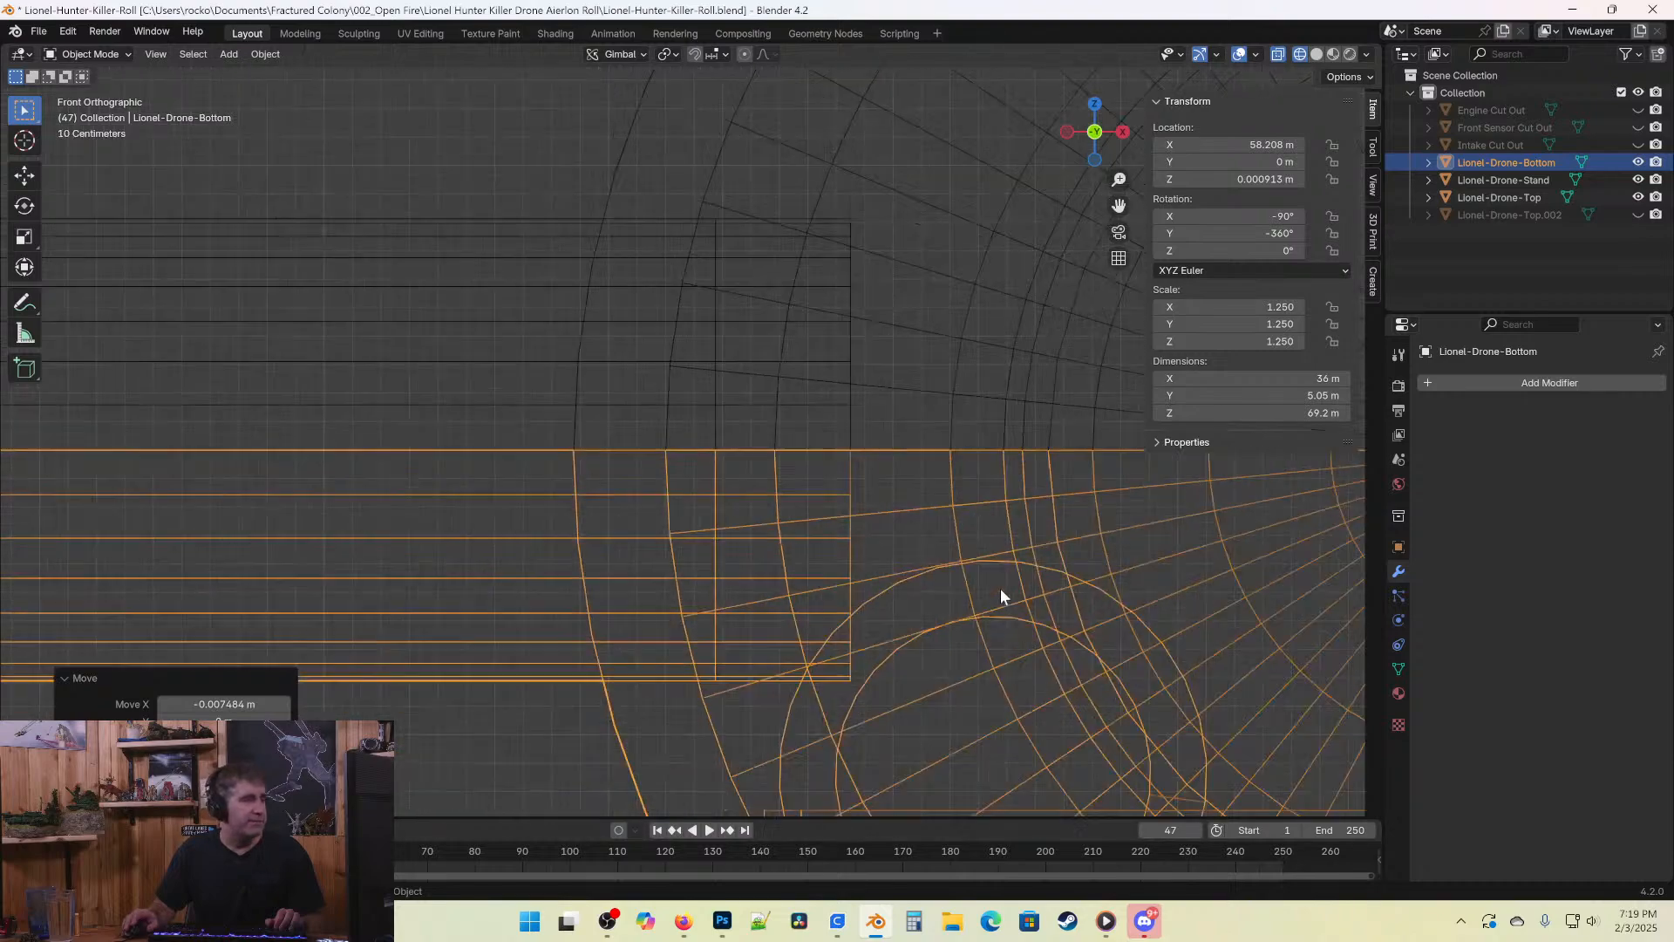
{"action": "middle_click_drag", "start_coordinate": [851, 504], "coordinate": [766, 538]}
{"action": "left_click", "coordinate": [765, 539]}
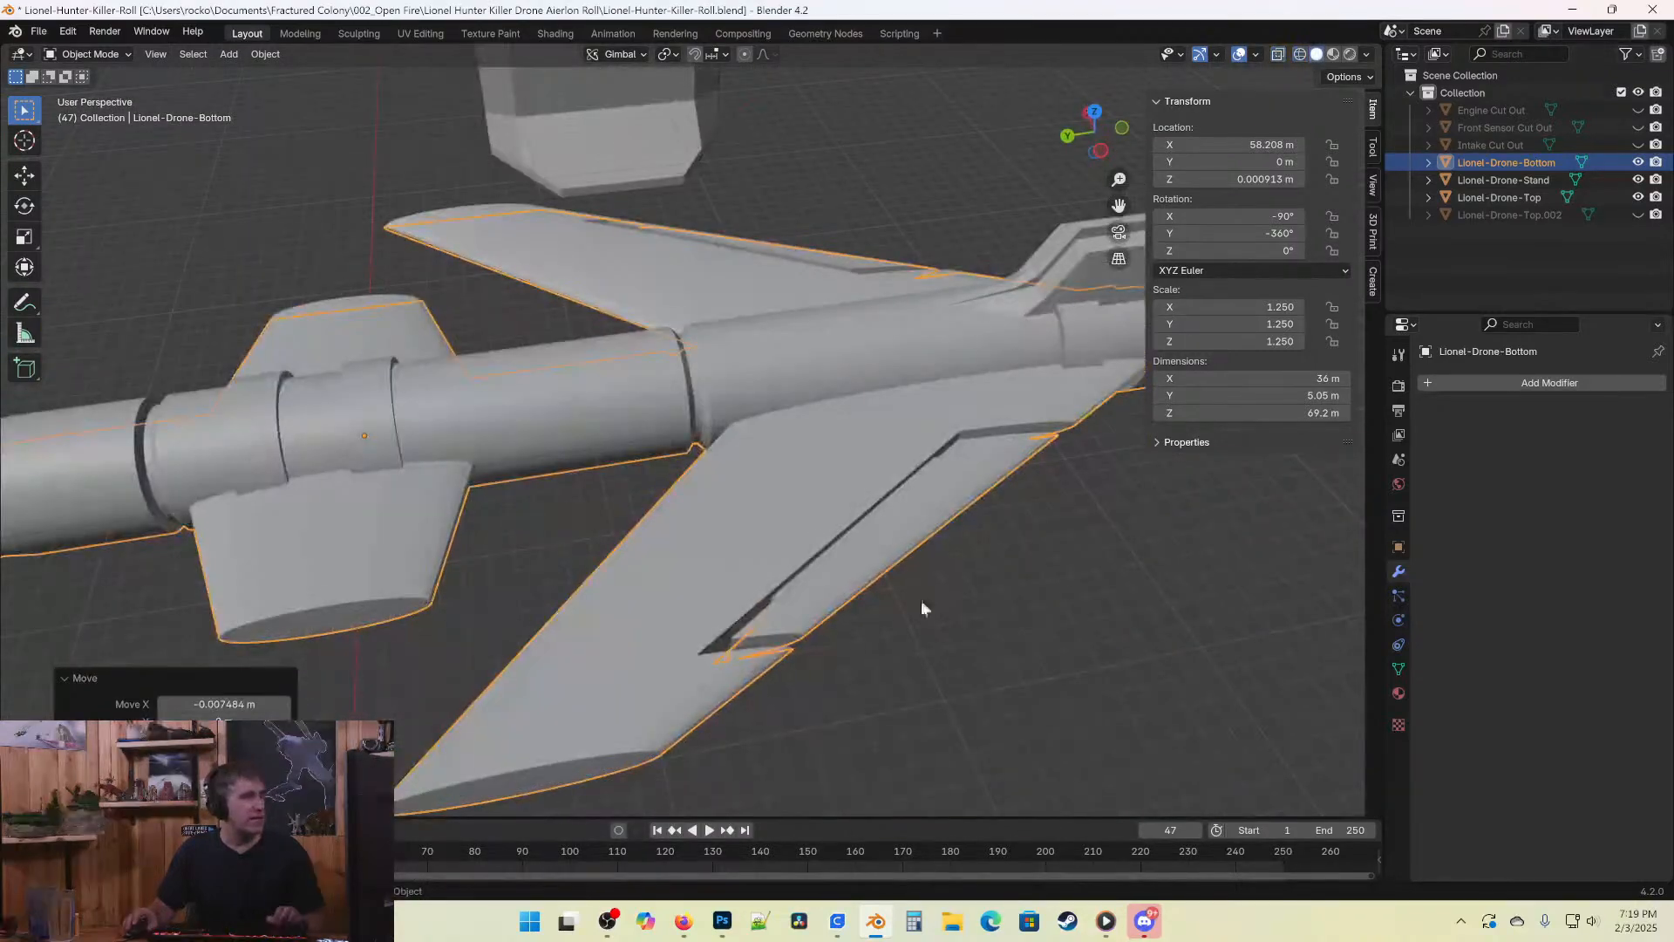
{"action": "mouse_move", "coordinate": [919, 609]}
{"action": "middle_mouse_down"}
{"action": "mouse_move", "coordinate": [870, 605]}
{"action": "mouse_move", "coordinate": [900, 672]}
{"action": "mouse_move", "coordinate": [884, 664]}
{"action": "mouse_move", "coordinate": [924, 657]}
{"action": "middle_mouse_up"}
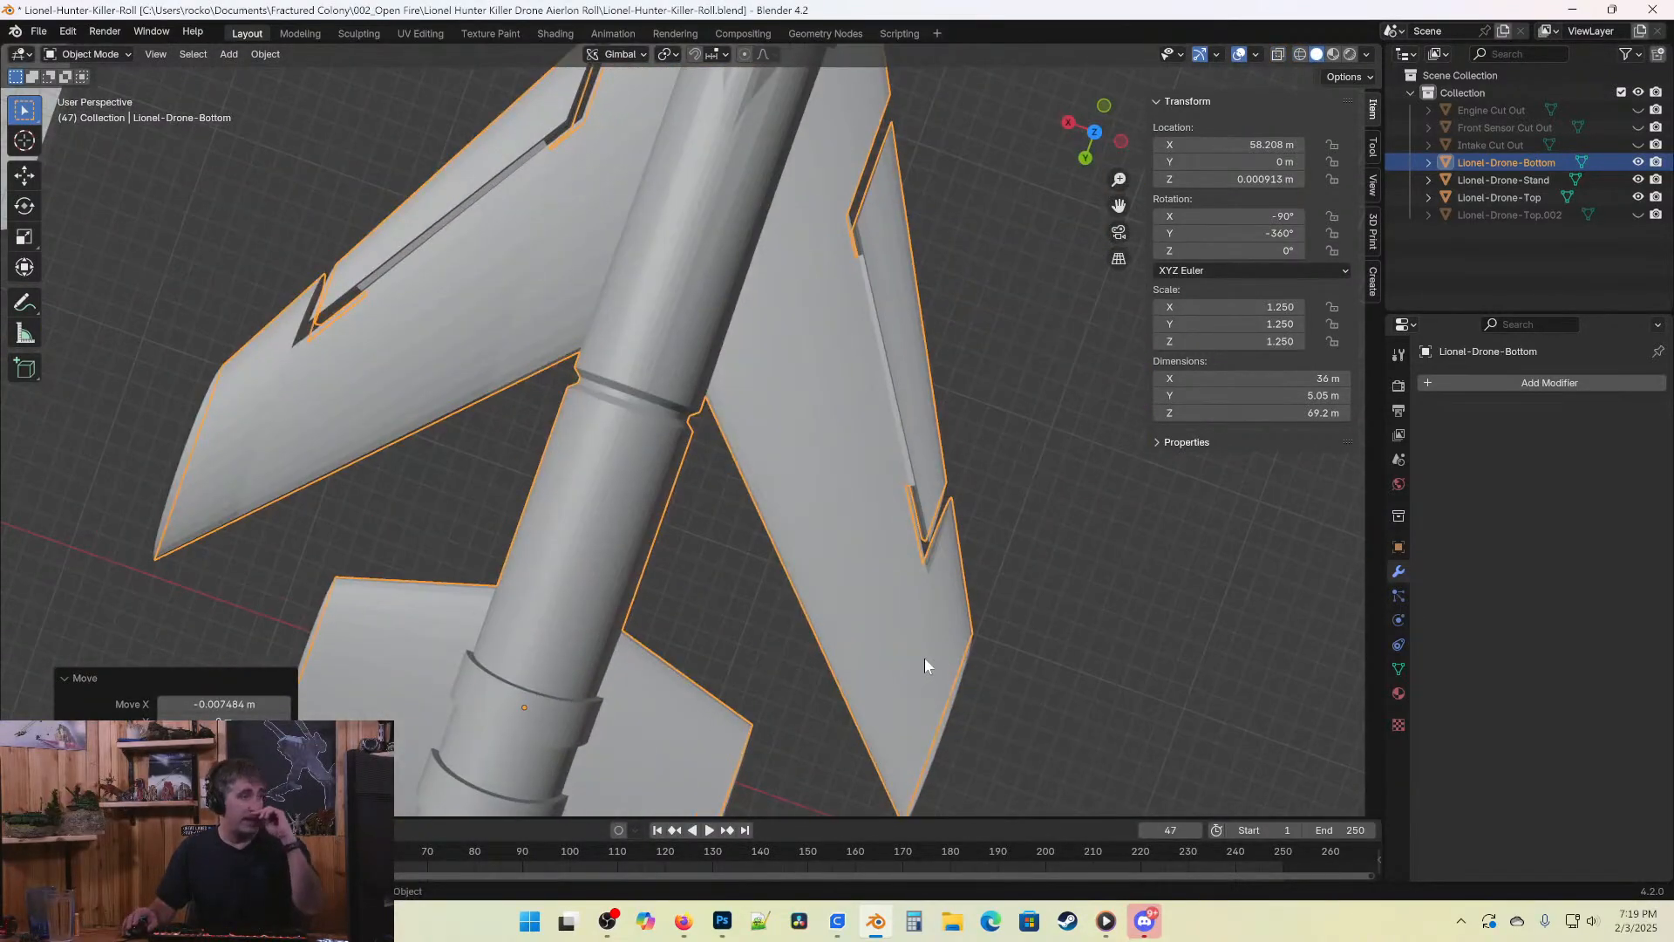
{"action": "key", "text": "KP_7"}
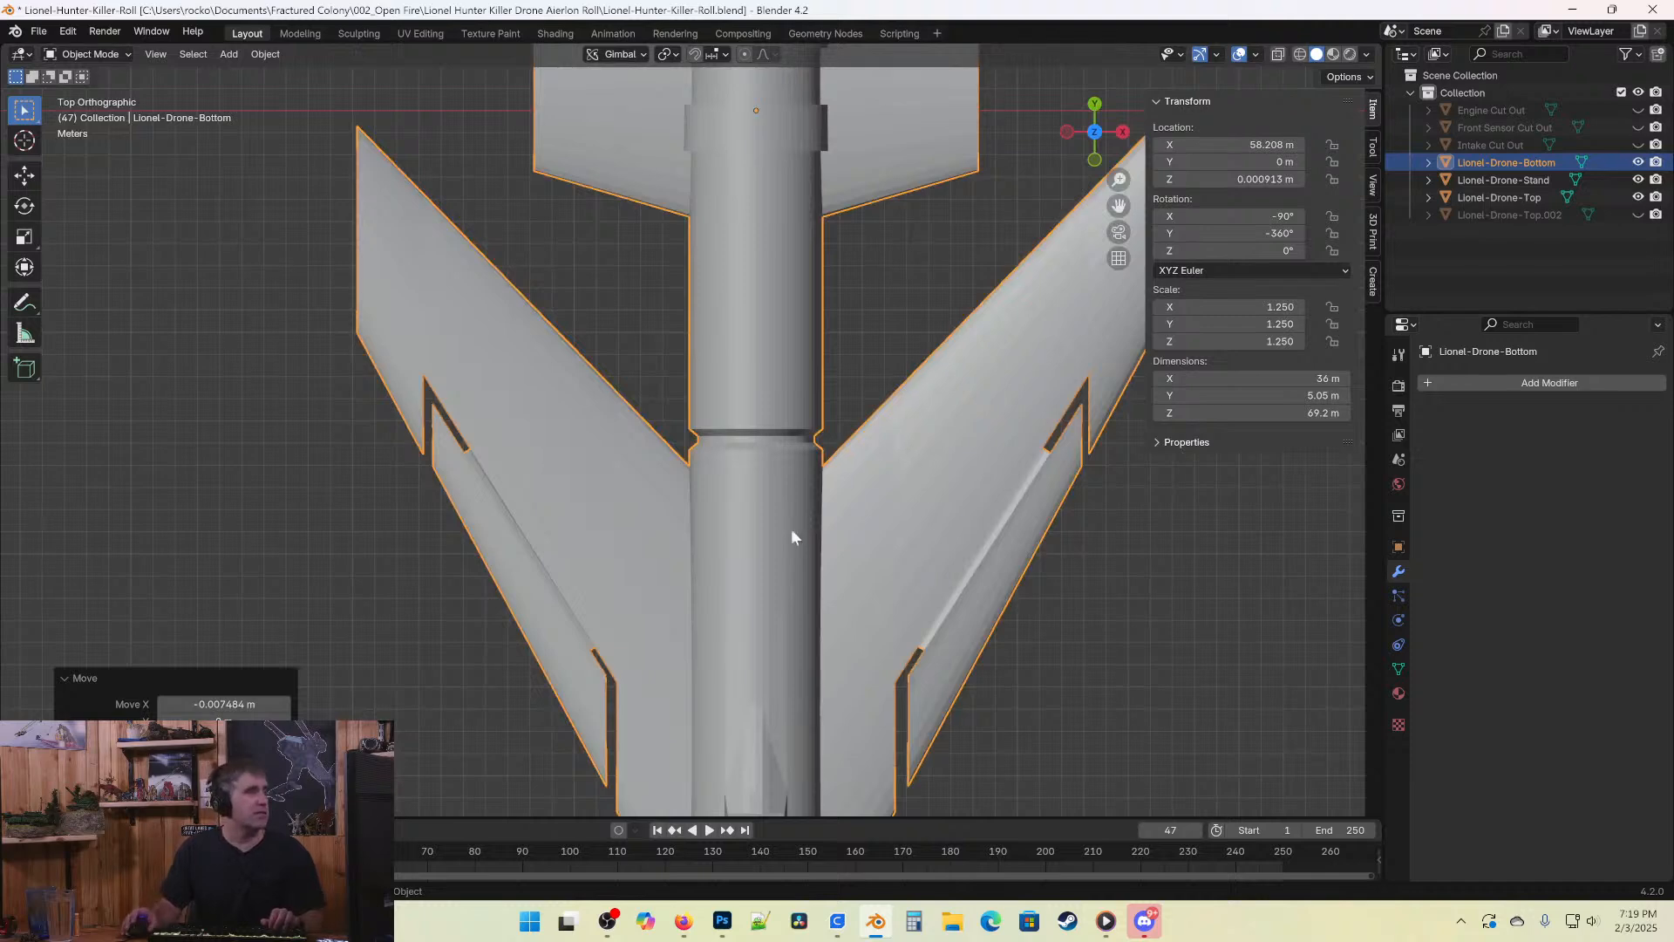
{"action": "middle_click_drag", "start_coordinate": [884, 518], "coordinate": [765, 299], "text": "shift"}
{"action": "scroll", "coordinate": [854, 558], "scroll_direction": "down", "scroll_amount": 5}
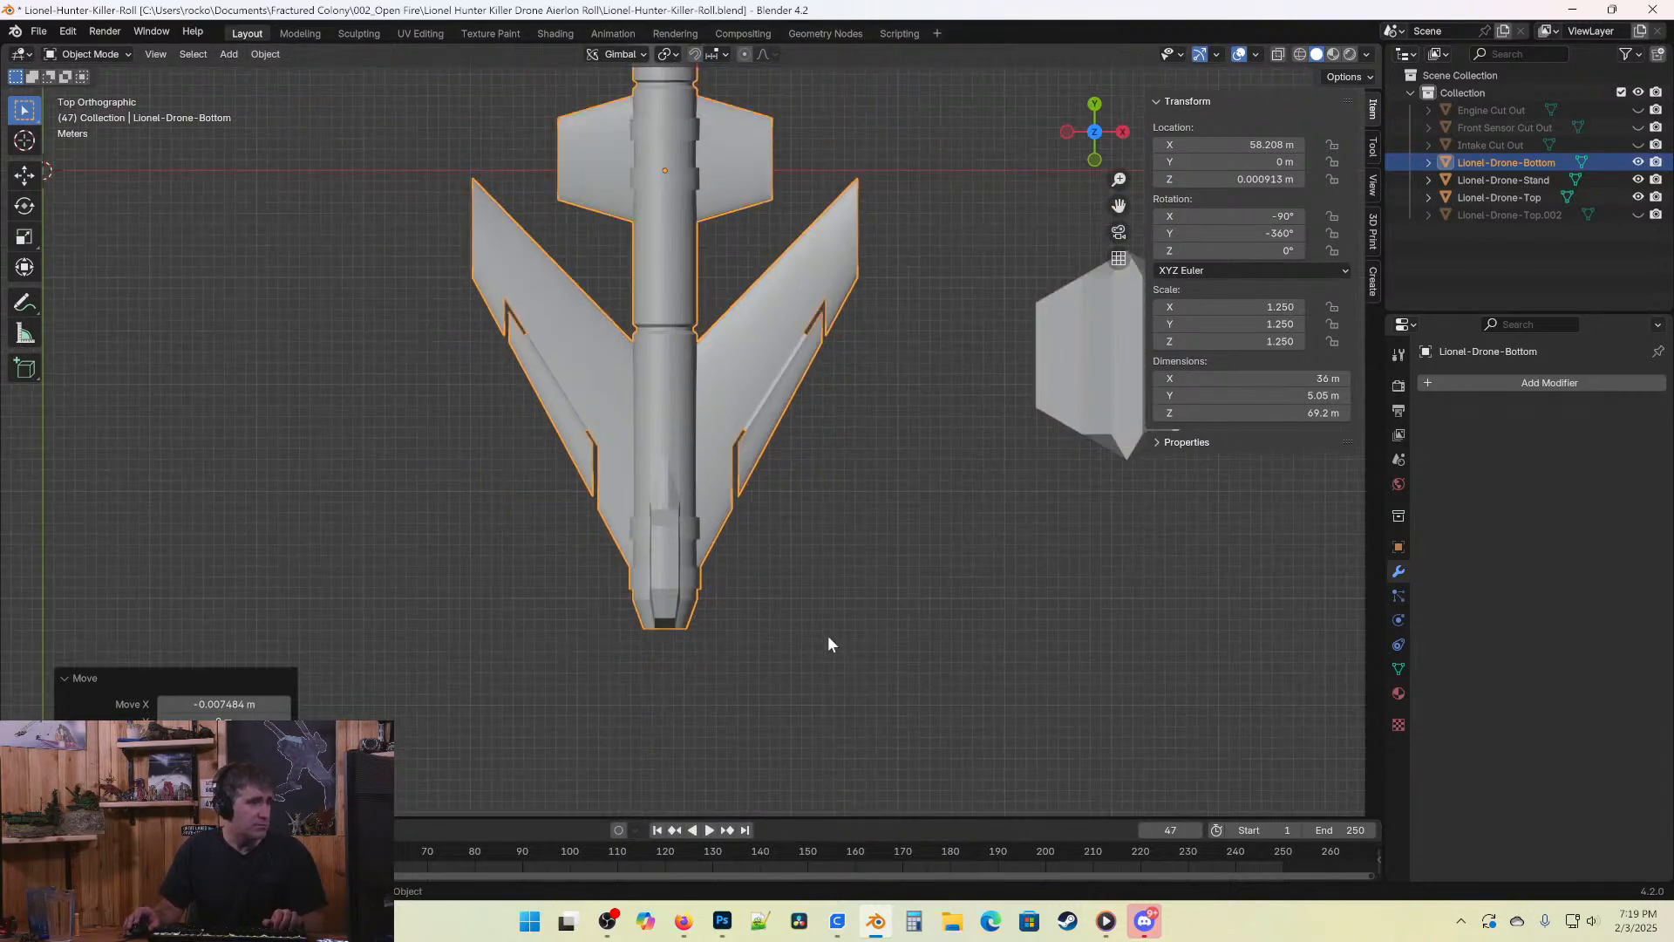
{"action": "middle_click_drag", "start_coordinate": [828, 635], "coordinate": [758, 502]}
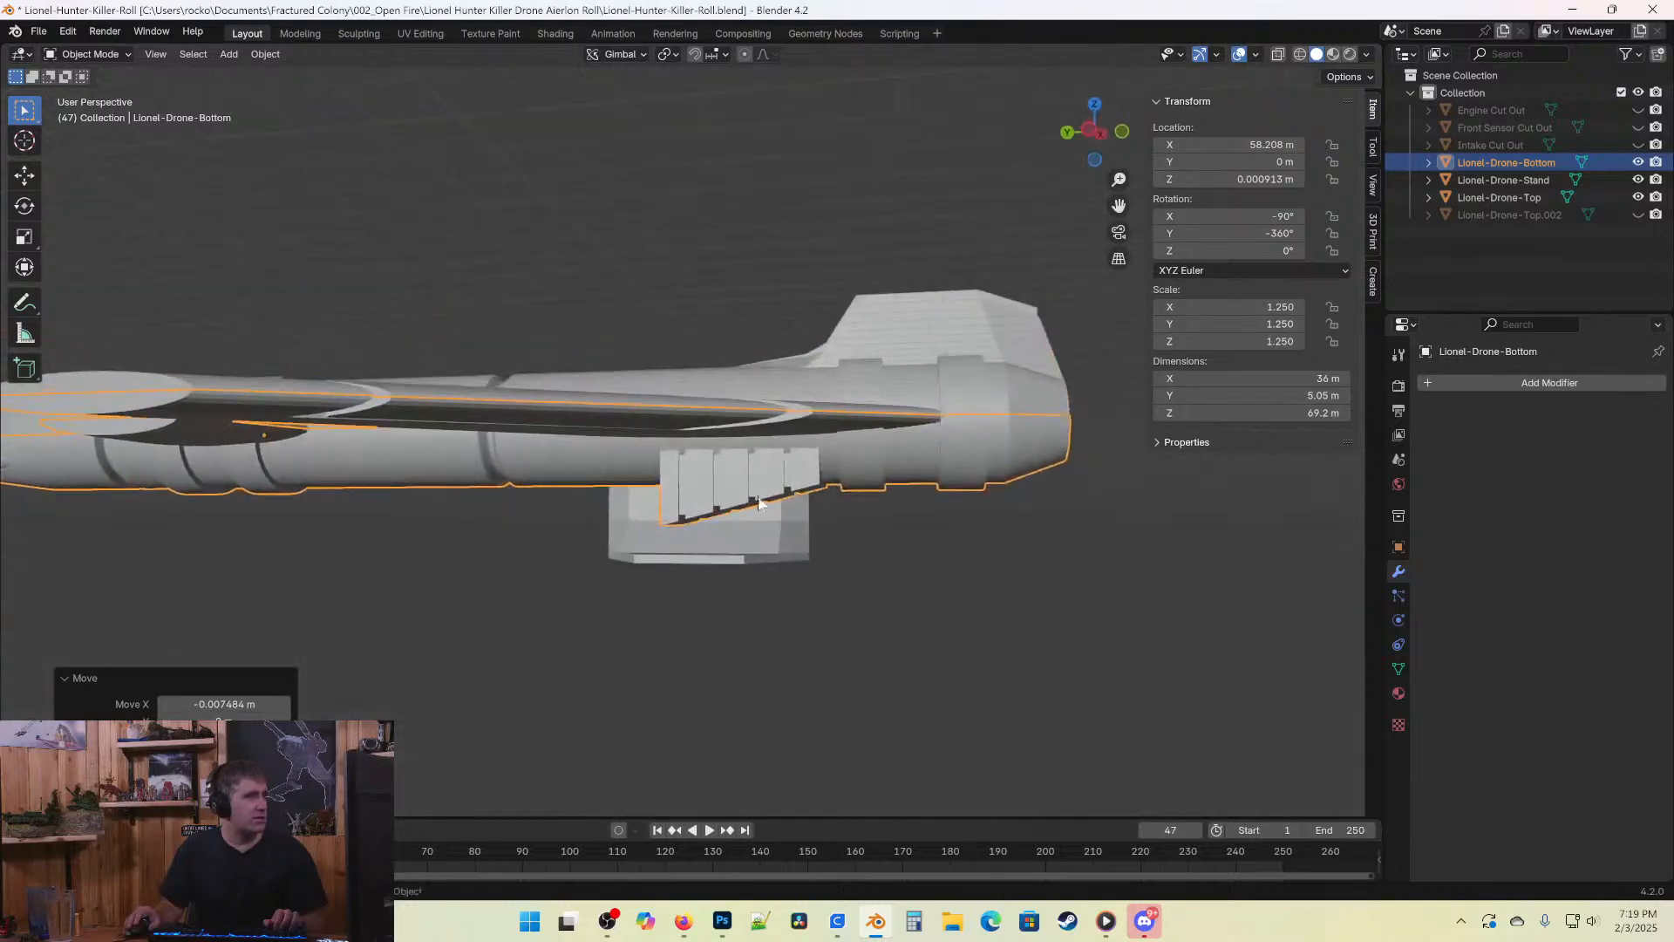
{"action": "middle_click_drag", "start_coordinate": [610, 448], "coordinate": [631, 388]}
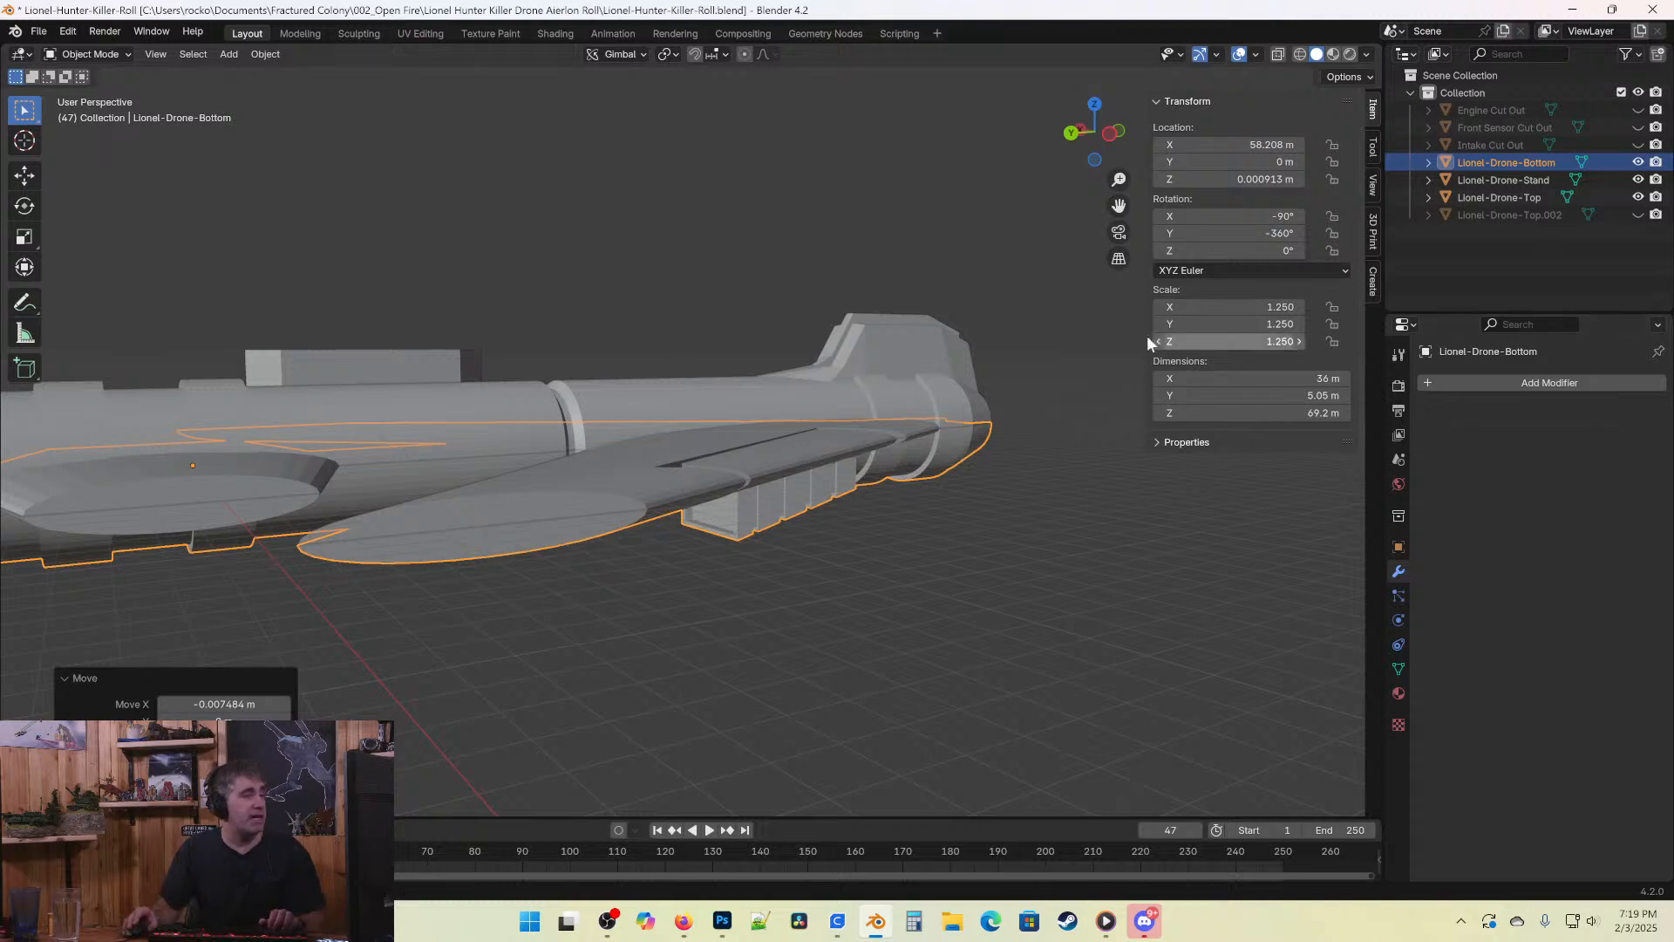
{"action": "middle_click_drag", "start_coordinate": [1147, 335], "coordinate": [634, 537]}
{"action": "middle_click_drag", "start_coordinate": [502, 452], "coordinate": [538, 586]}
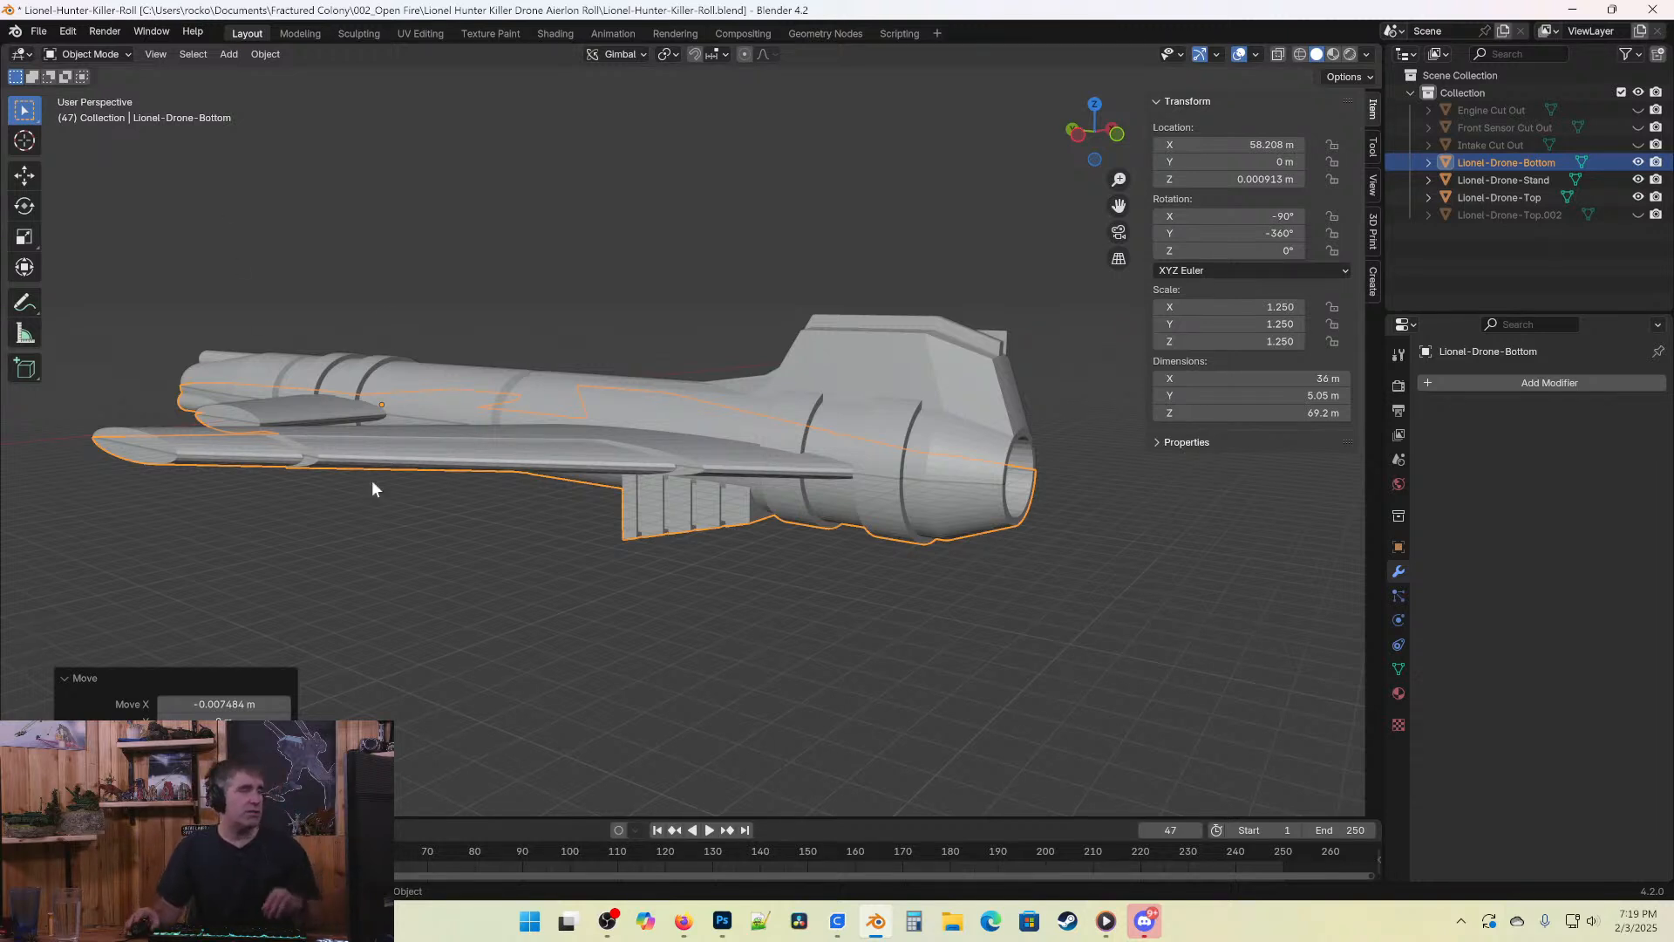
{"action": "middle_click_drag", "start_coordinate": [372, 482], "coordinate": [894, 478]}
{"action": "mouse_move", "coordinate": [792, 449]}
{"action": "middle_mouse_down"}
{"action": "mouse_move", "coordinate": [756, 528]}
{"action": "mouse_move", "coordinate": [585, 490]}
{"action": "mouse_move", "coordinate": [497, 506]}
{"action": "mouse_move", "coordinate": [553, 540]}
{"action": "mouse_move", "coordinate": [919, 587]}
{"action": "middle_mouse_up"}
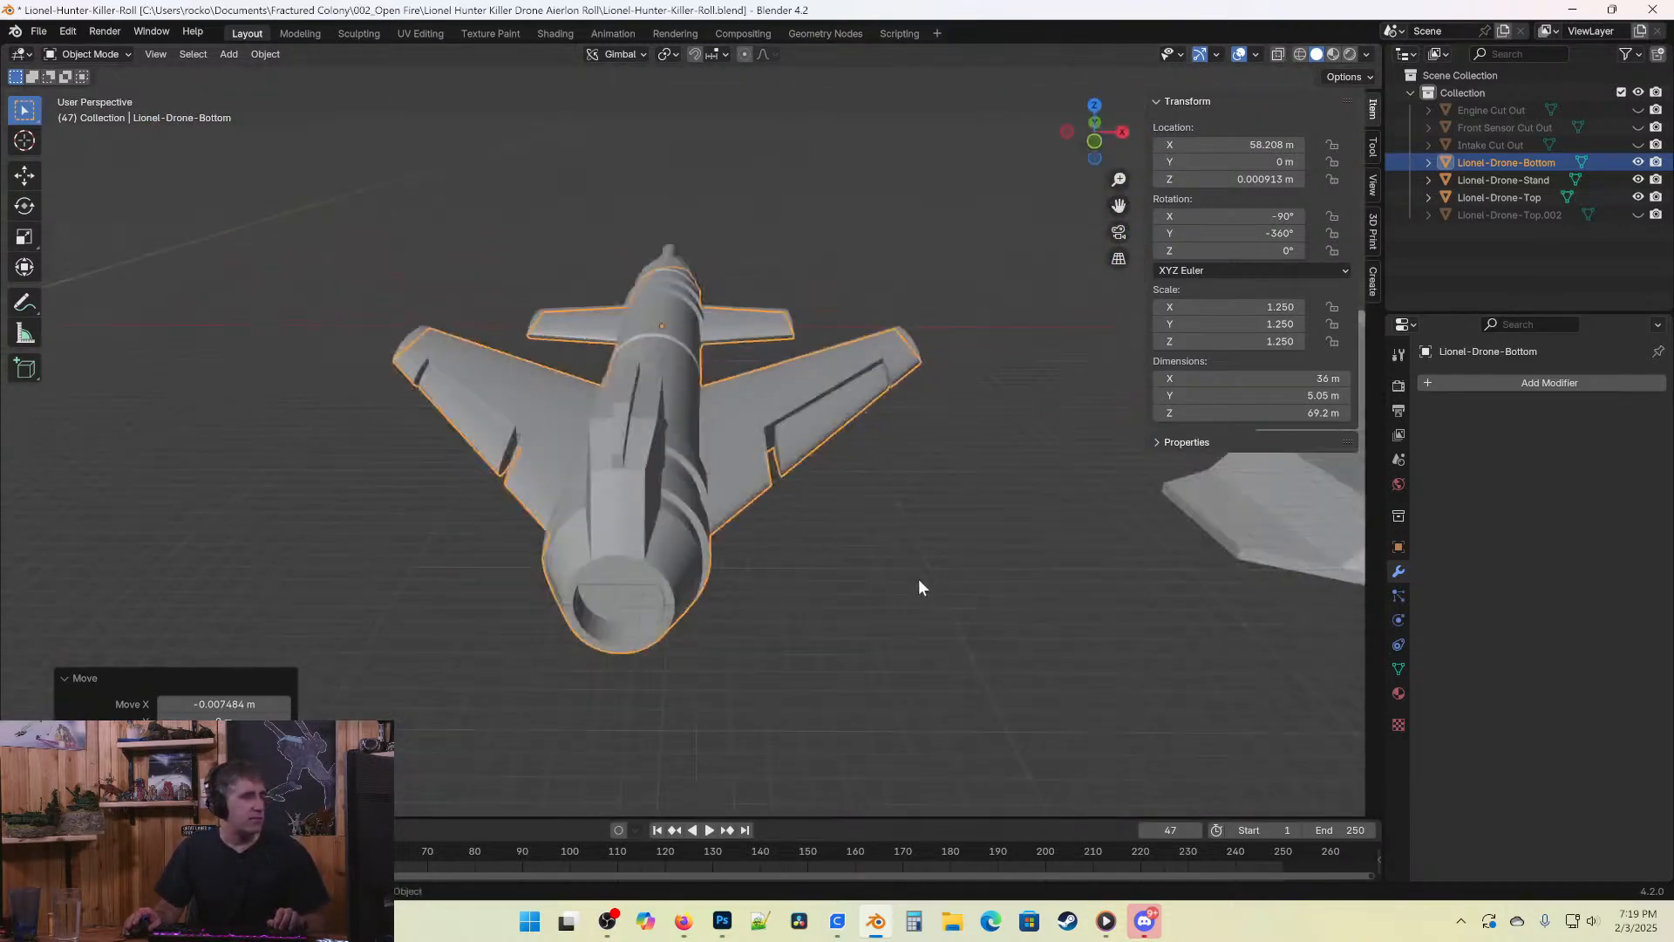
Display the drone in wireframe, select both halves and examine the intake and fuselage from the side.
{"action": "key", "text": "z"}
{"action": "left_click", "coordinate": [767, 580]}
{"action": "mouse_move", "coordinate": [767, 580]}
{"action": "middle_mouse_down"}
{"action": "mouse_move", "coordinate": [787, 580]}
{"action": "mouse_move", "coordinate": [811, 446]}
{"action": "mouse_move", "coordinate": [784, 461]}
{"action": "mouse_move", "coordinate": [835, 478]}
{"action": "mouse_move", "coordinate": [619, 428]}
{"action": "mouse_move", "coordinate": [767, 453]}
{"action": "middle_mouse_up"}
{"action": "key", "text": "b"}
{"action": "left_click_drag", "start_coordinate": [672, 242], "coordinate": [963, 508]}
{"action": "scroll", "coordinate": [899, 474], "scroll_direction": "up", "scroll_amount": 2}
{"action": "scroll", "coordinate": [944, 560], "scroll_direction": "up", "scroll_amount": 3}
{"action": "middle_click_drag", "start_coordinate": [944, 559], "coordinate": [593, 598]}
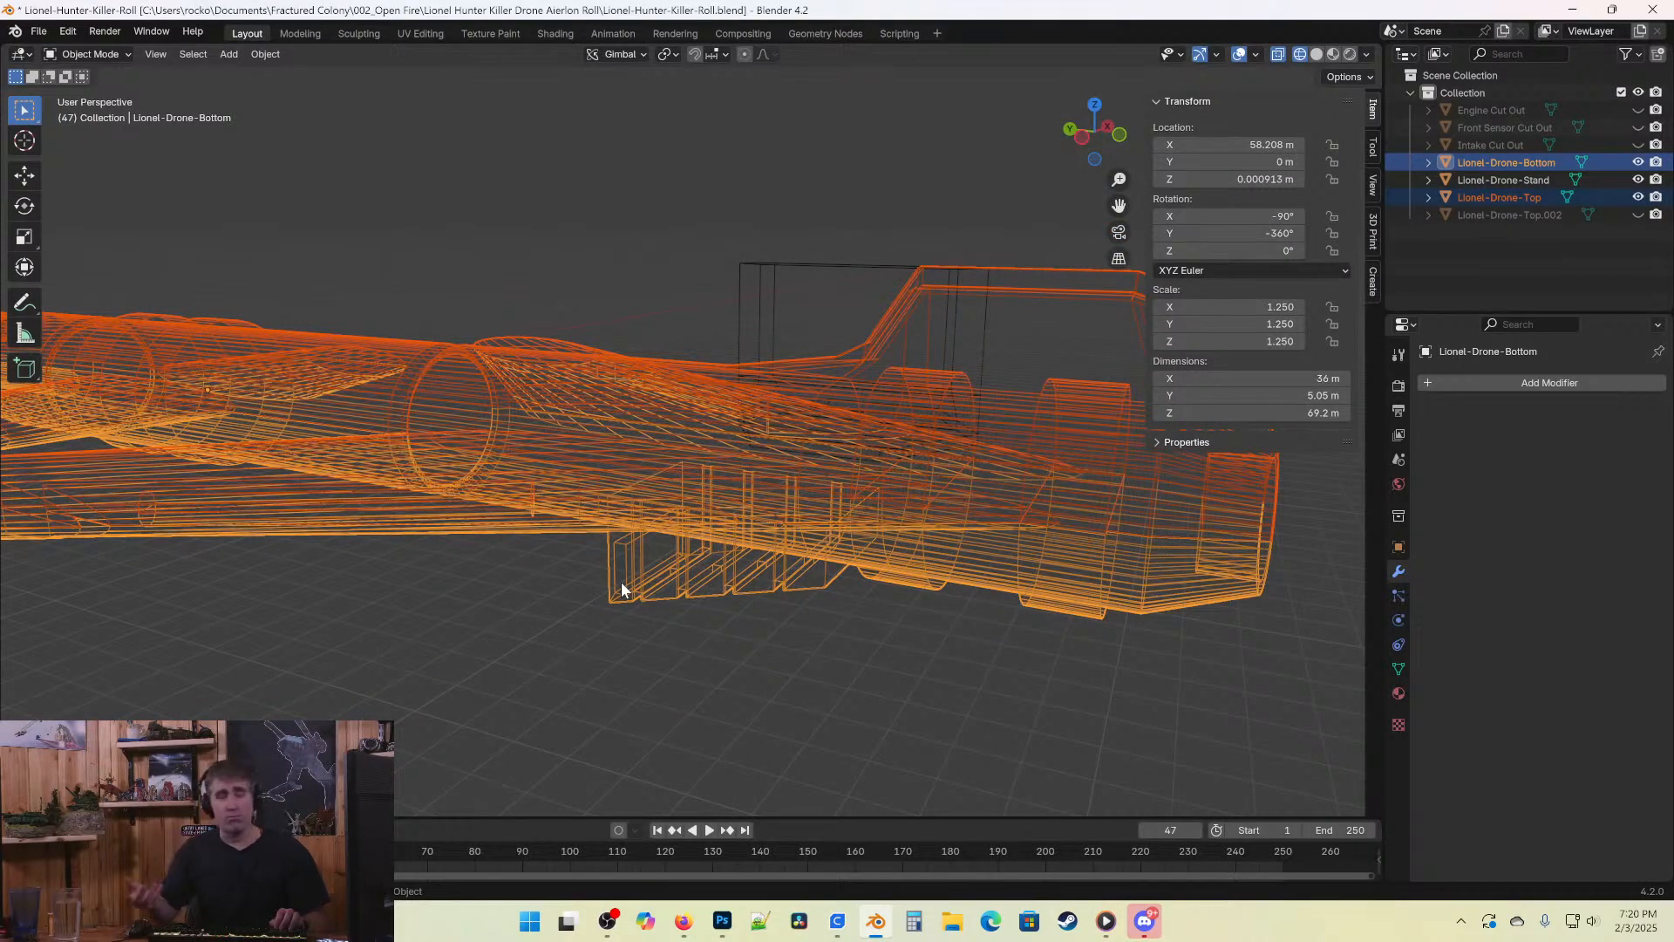
{"action": "middle_click_drag", "start_coordinate": [1002, 539], "coordinate": [647, 567]}
Select only the bottom half and move it down along Z to about -1.48 m.
{"action": "left_click", "coordinate": [741, 521]}
{"action": "left_click", "coordinate": [673, 525]}
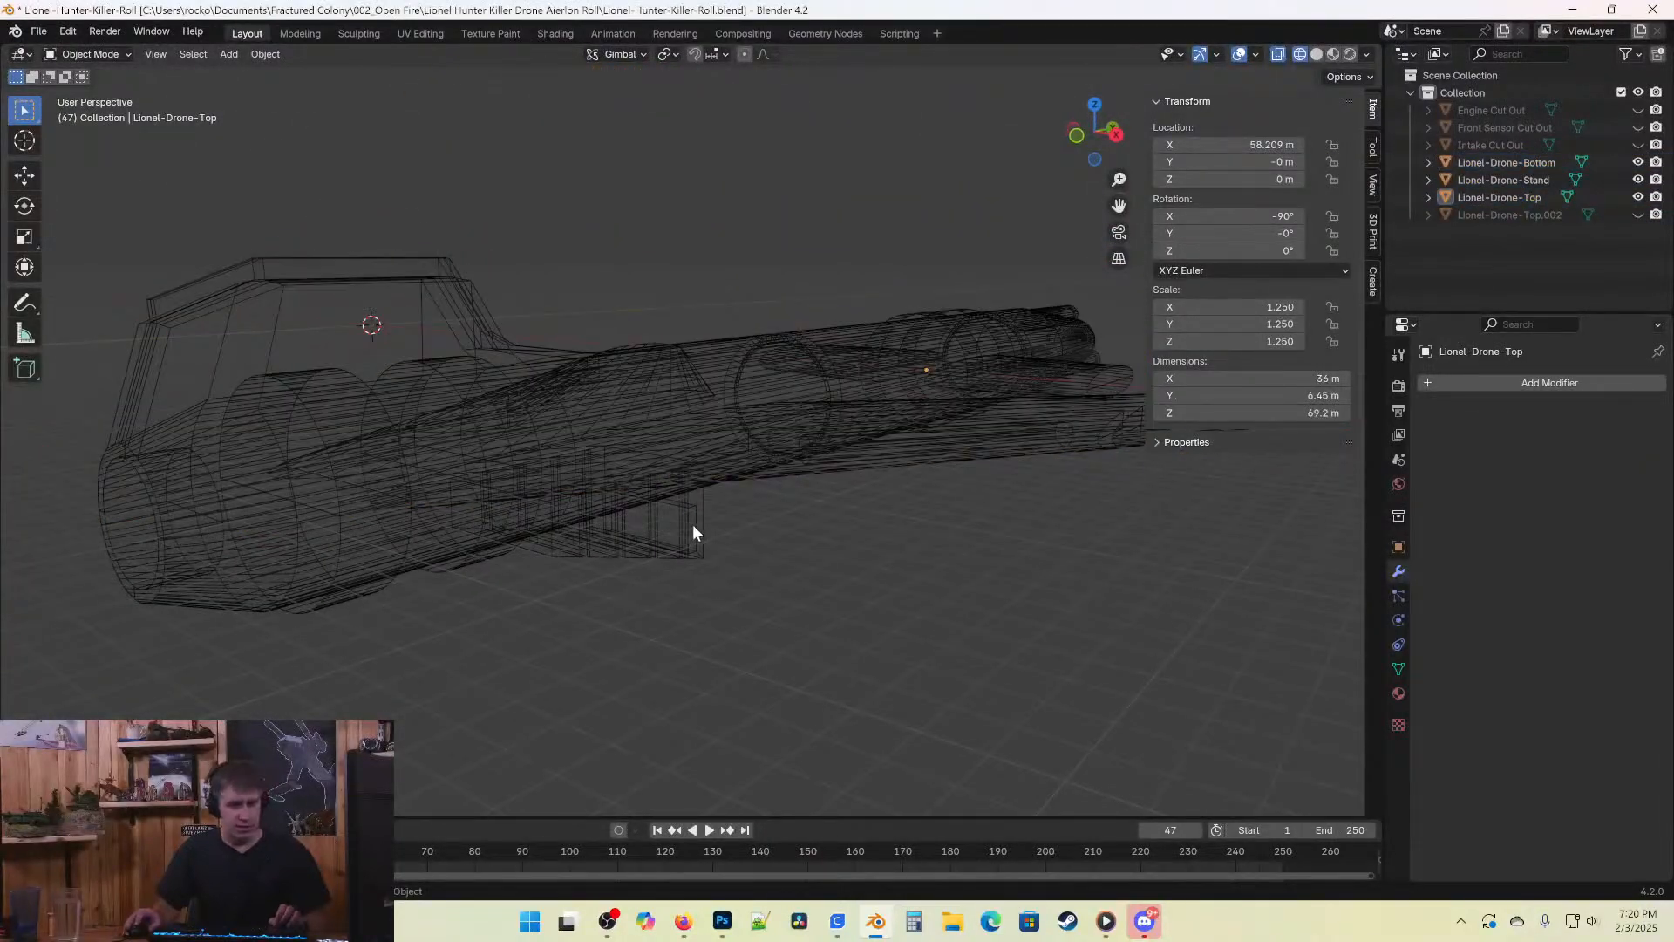
{"action": "left_click", "coordinate": [692, 525]}
{"action": "key", "text": "g"}
{"action": "key", "text": "z"}
{"action": "left_click", "coordinate": [584, 635]}
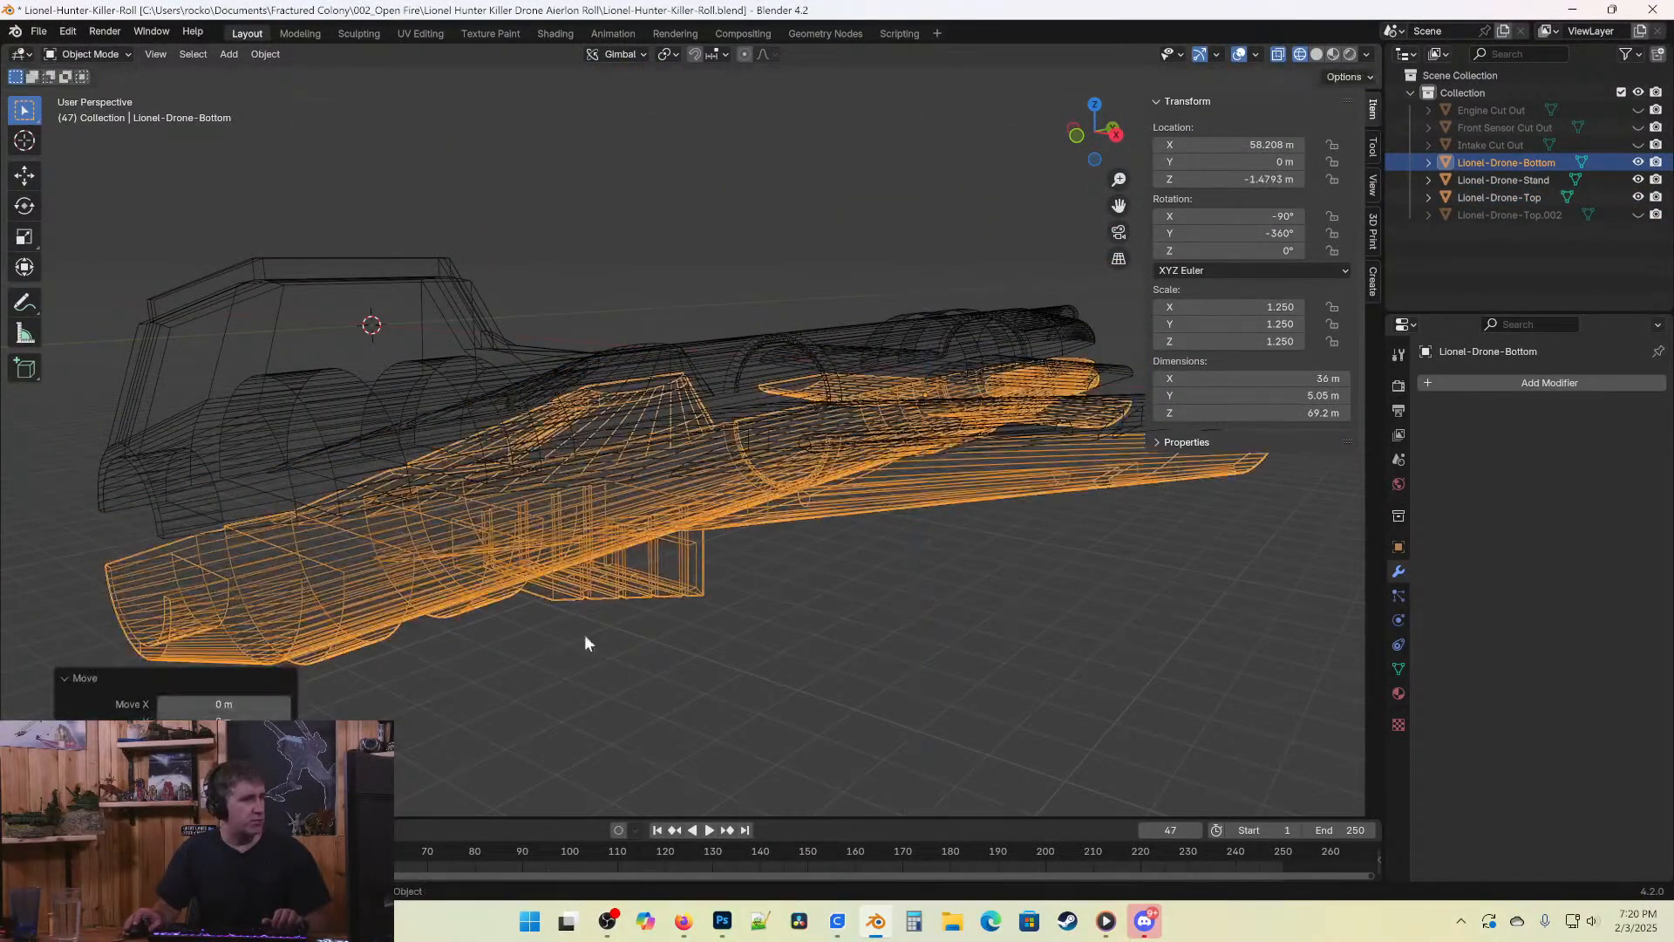
Return to solid shading, join the bottom half into the top half and start editing the combined mesh.
{"action": "key", "text": "shift+z"}
{"action": "scroll", "coordinate": [636, 624], "scroll_direction": "up", "scroll_amount": 3}
{"action": "middle_click_drag", "start_coordinate": [638, 624], "coordinate": [834, 635]}
{"action": "scroll", "coordinate": [835, 636], "scroll_direction": "down", "scroll_amount": 3}
{"action": "middle_click_drag", "start_coordinate": [866, 449], "coordinate": [508, 535]}
{"action": "left_click", "coordinate": [715, 424], "text": "shift"}
{"action": "key", "text": "ctrl+j"}
{"action": "key", "text": "Tab"}
Select all linked geometry of the bottom half's aileron on the +X wing, including the separate piece on its upper side.
{"action": "middle_click_drag", "start_coordinate": [508, 463], "coordinate": [743, 534]}
{"action": "scroll", "coordinate": [743, 540], "scroll_direction": "up", "scroll_amount": 3}
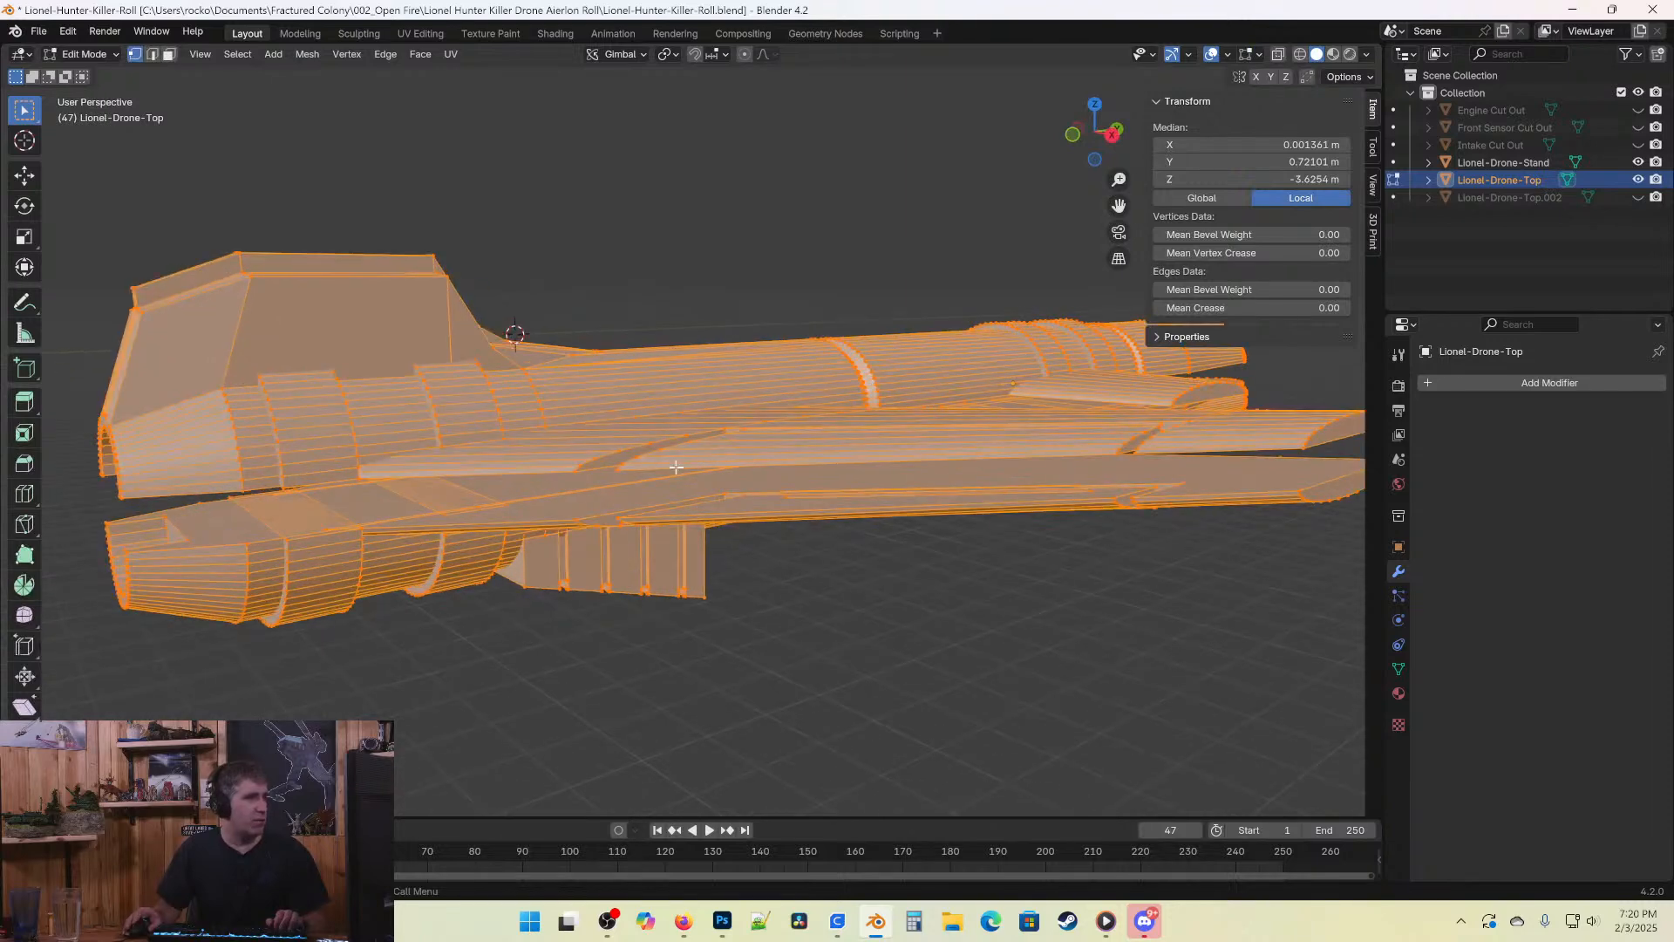
{"action": "middle_click_drag", "start_coordinate": [611, 462], "coordinate": [752, 516]}
{"action": "middle_click_drag", "start_coordinate": [853, 390], "coordinate": [825, 467], "text": "shift"}
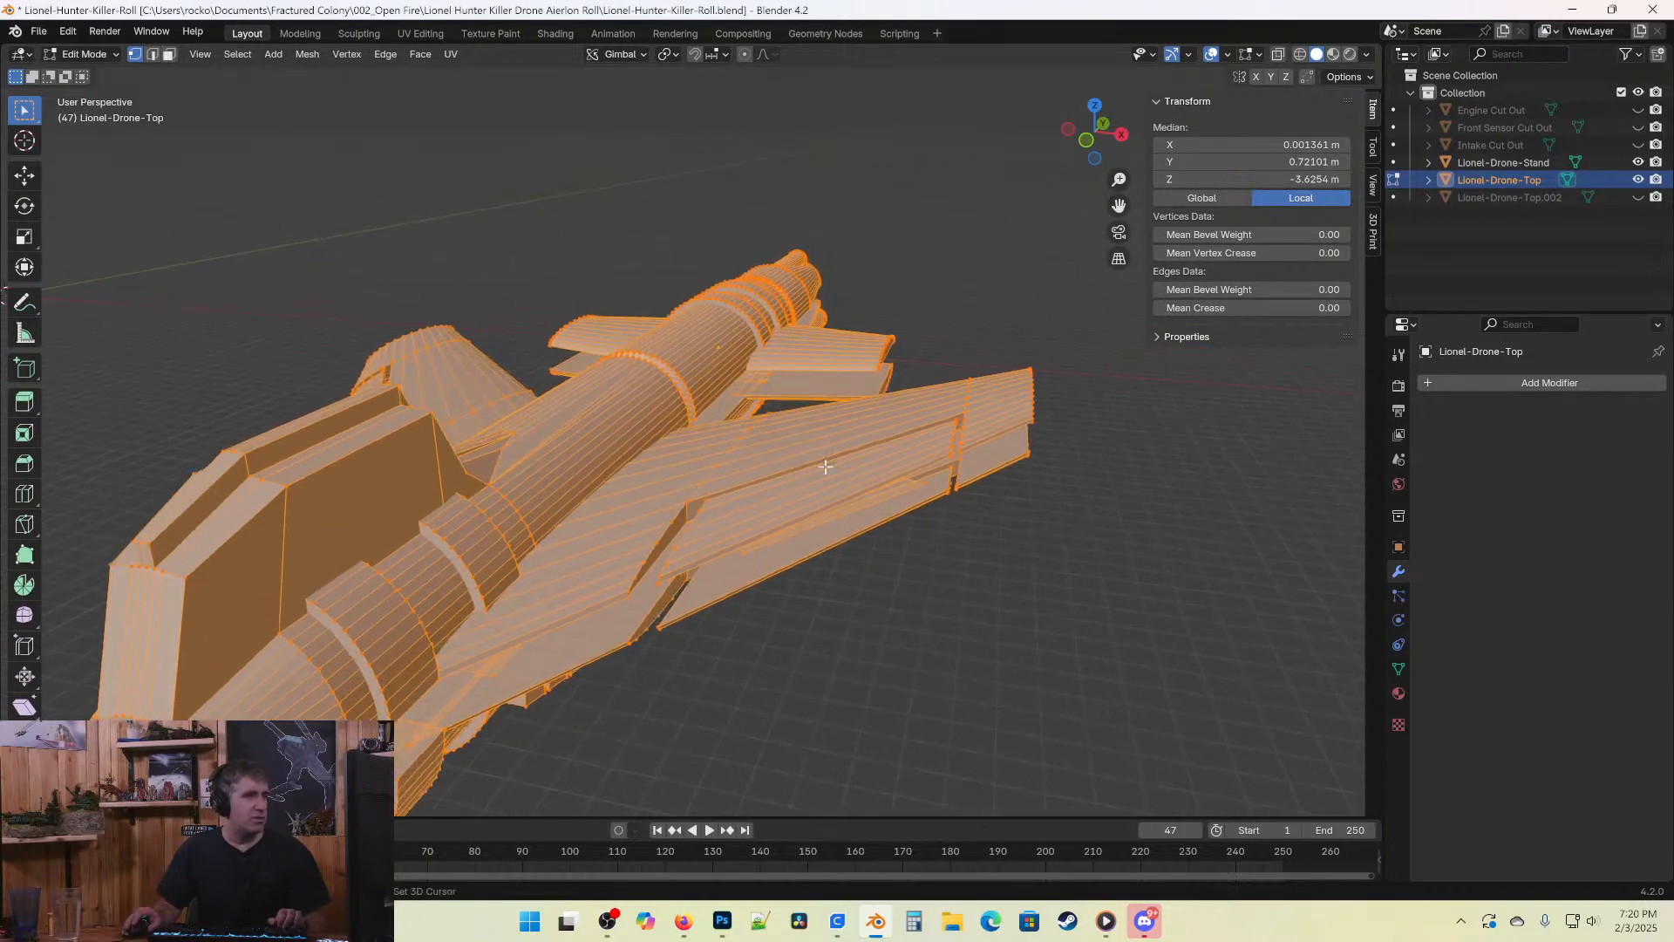
{"action": "mouse_move", "coordinate": [786, 598]}
{"action": "middle_mouse_down"}
{"action": "mouse_move", "coordinate": [771, 602]}
{"action": "mouse_move", "coordinate": [781, 588]}
{"action": "middle_mouse_up"}
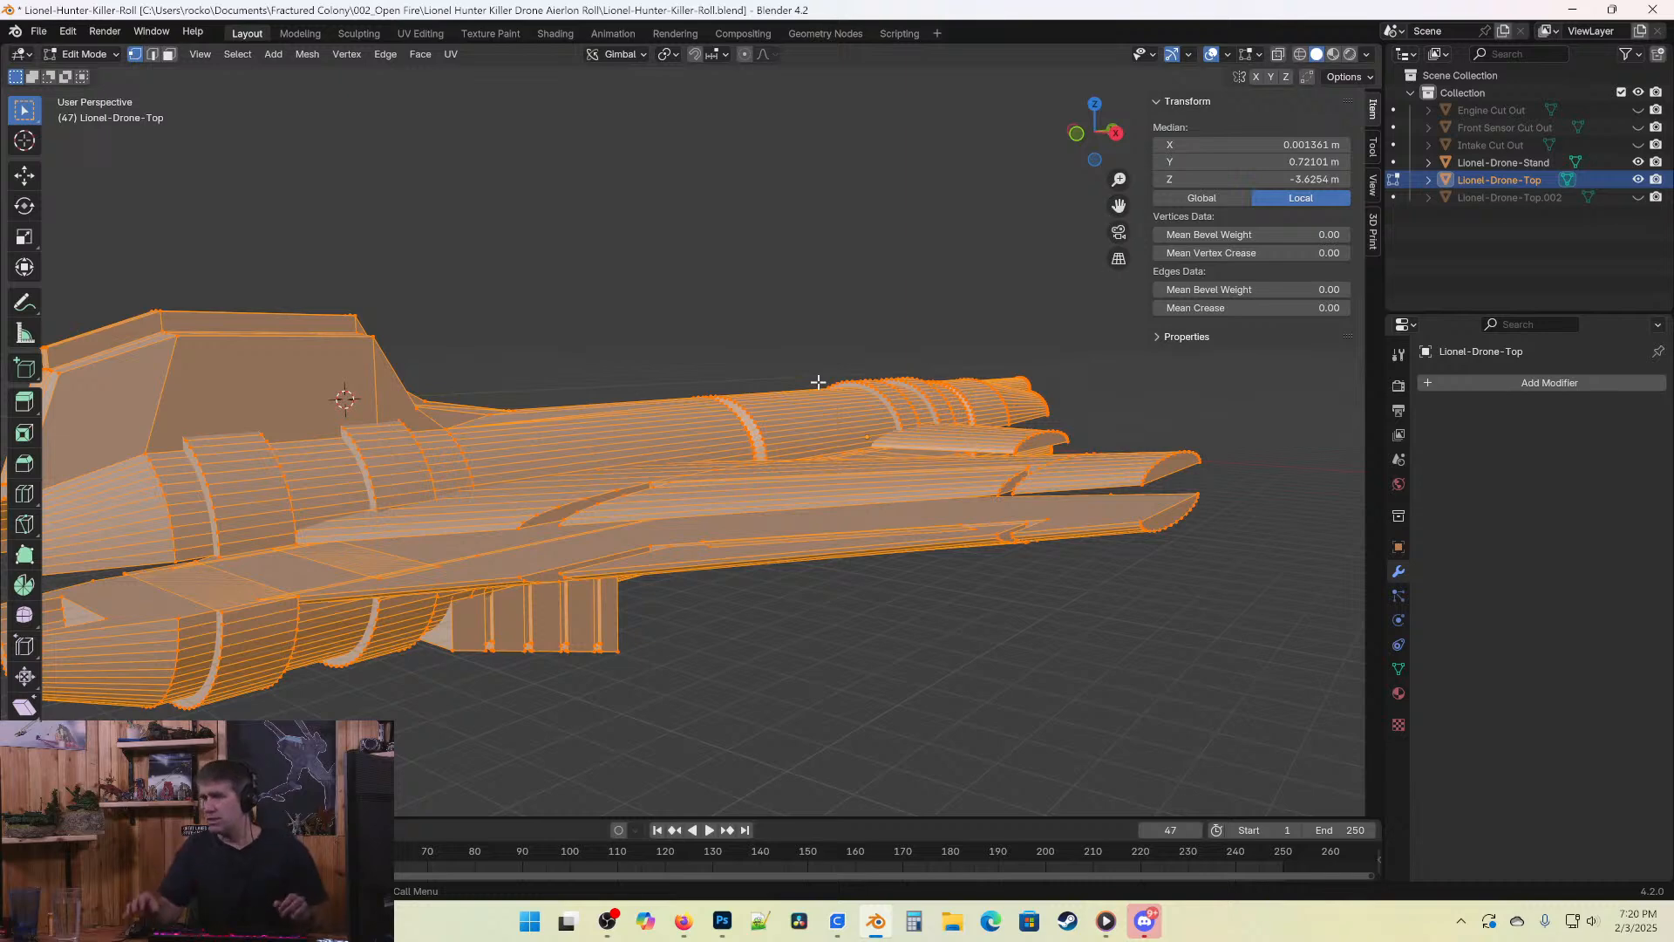
{"action": "middle_click_drag", "start_coordinate": [672, 677], "coordinate": [572, 664]}
{"action": "left_click", "coordinate": [573, 634]}
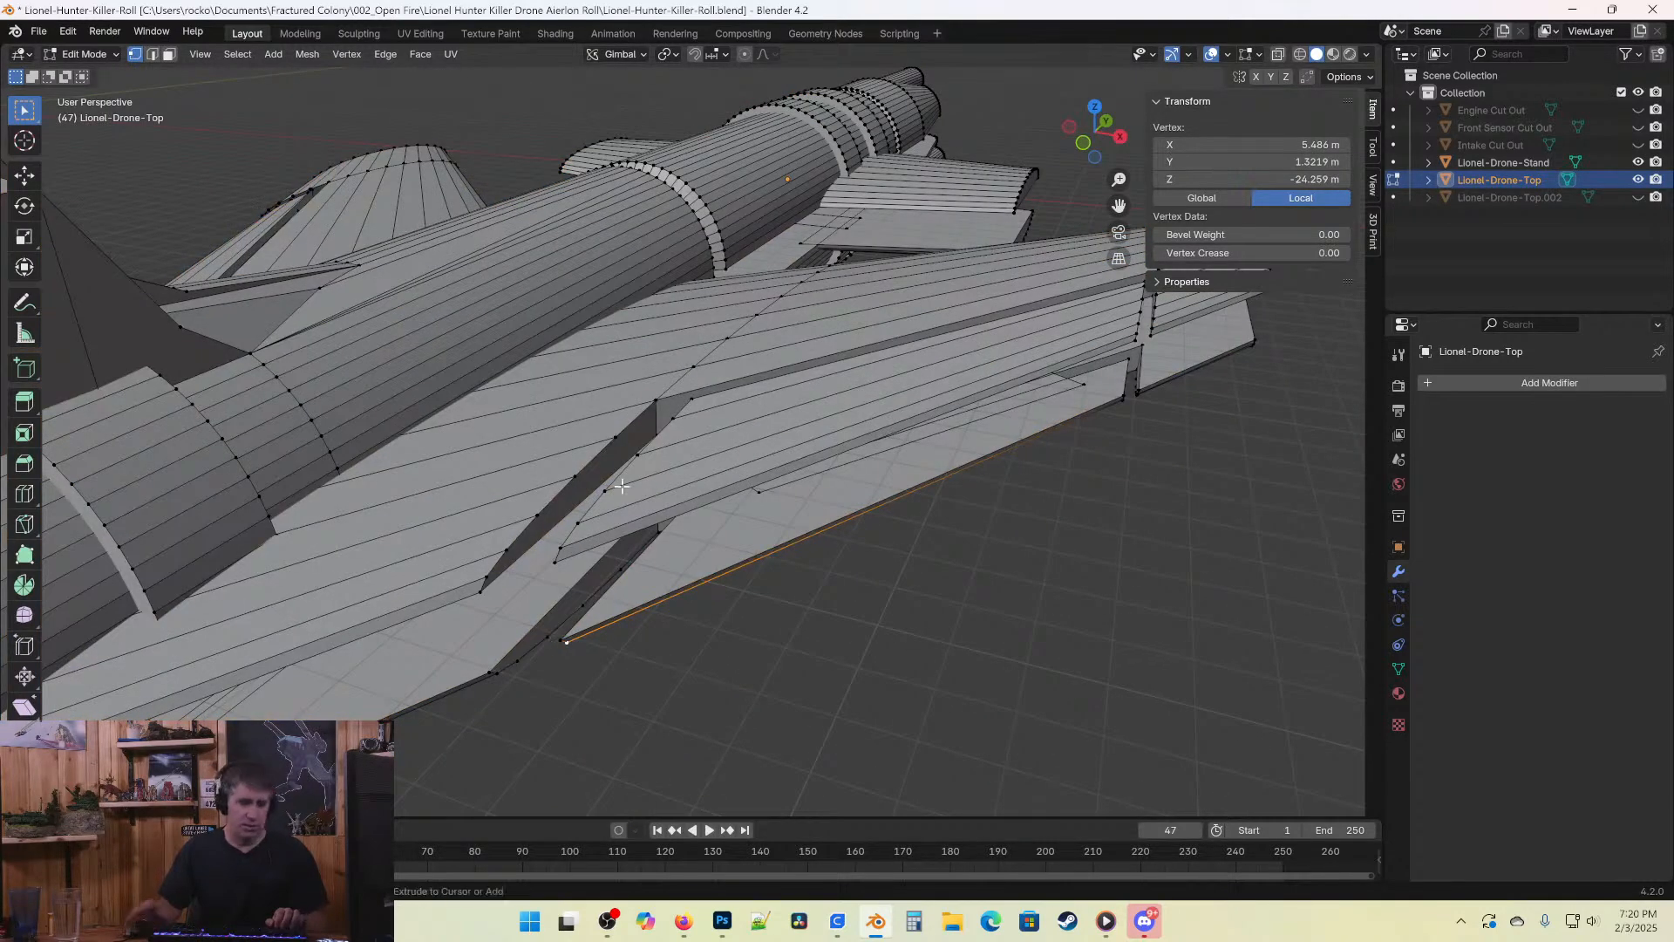
{"action": "key", "text": "ctrl+l"}
{"action": "middle_click_drag", "start_coordinate": [1030, 534], "coordinate": [1133, 417]}
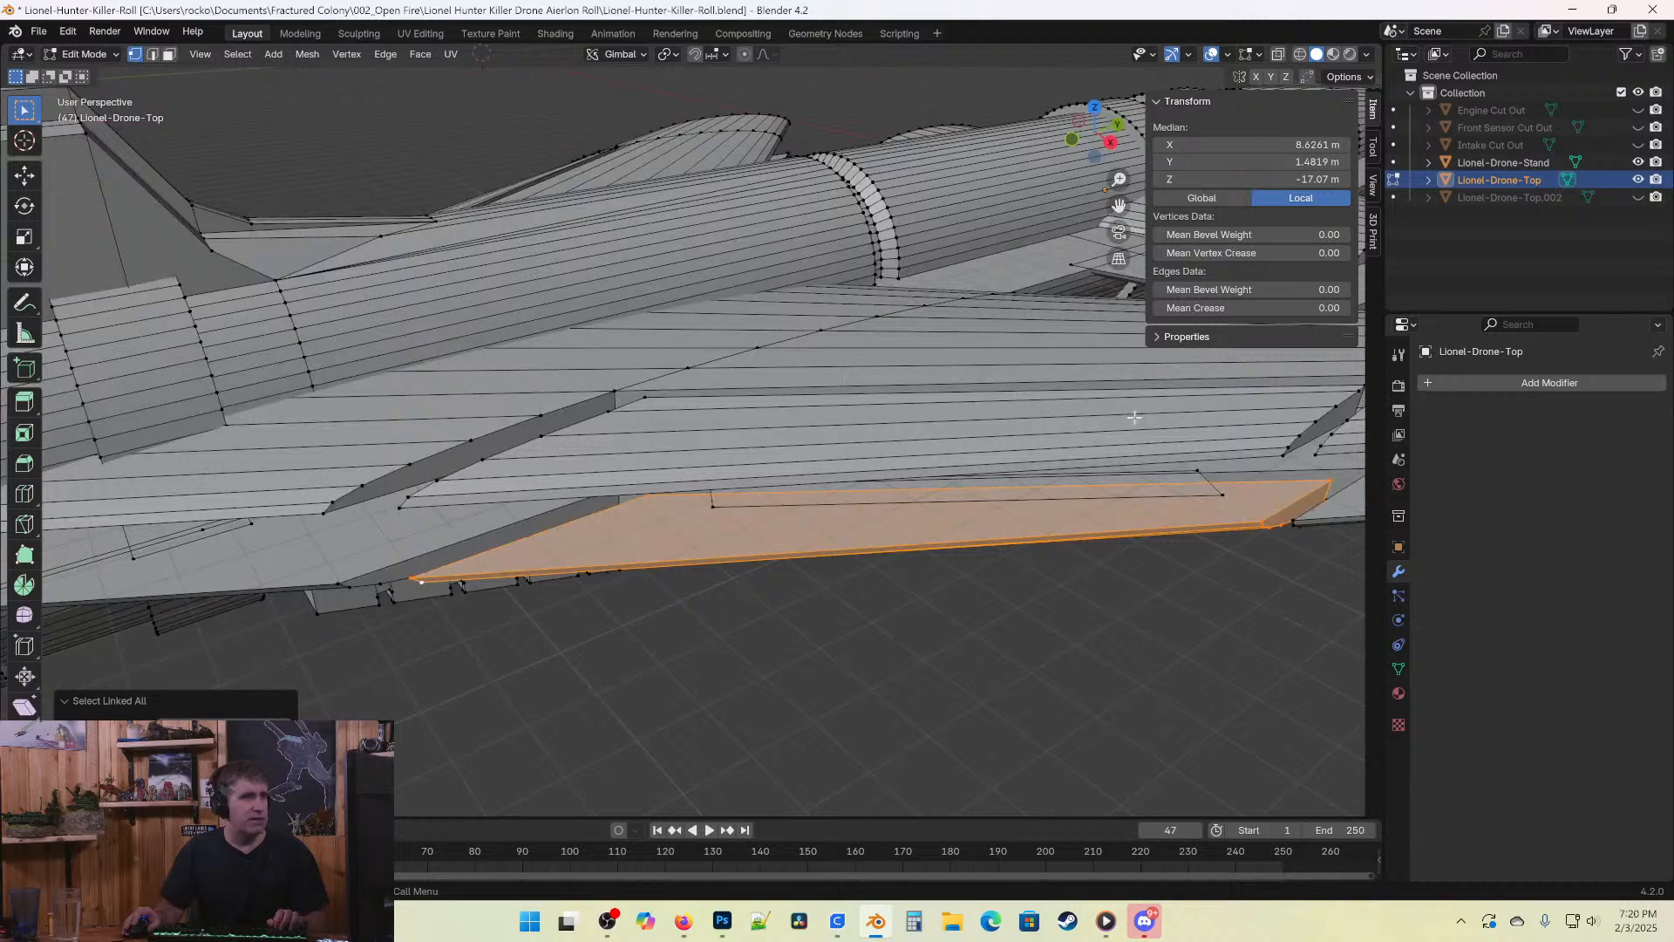
{"action": "left_click", "coordinate": [1214, 482], "text": "shift"}
{"action": "key", "text": "ctrl+l"}
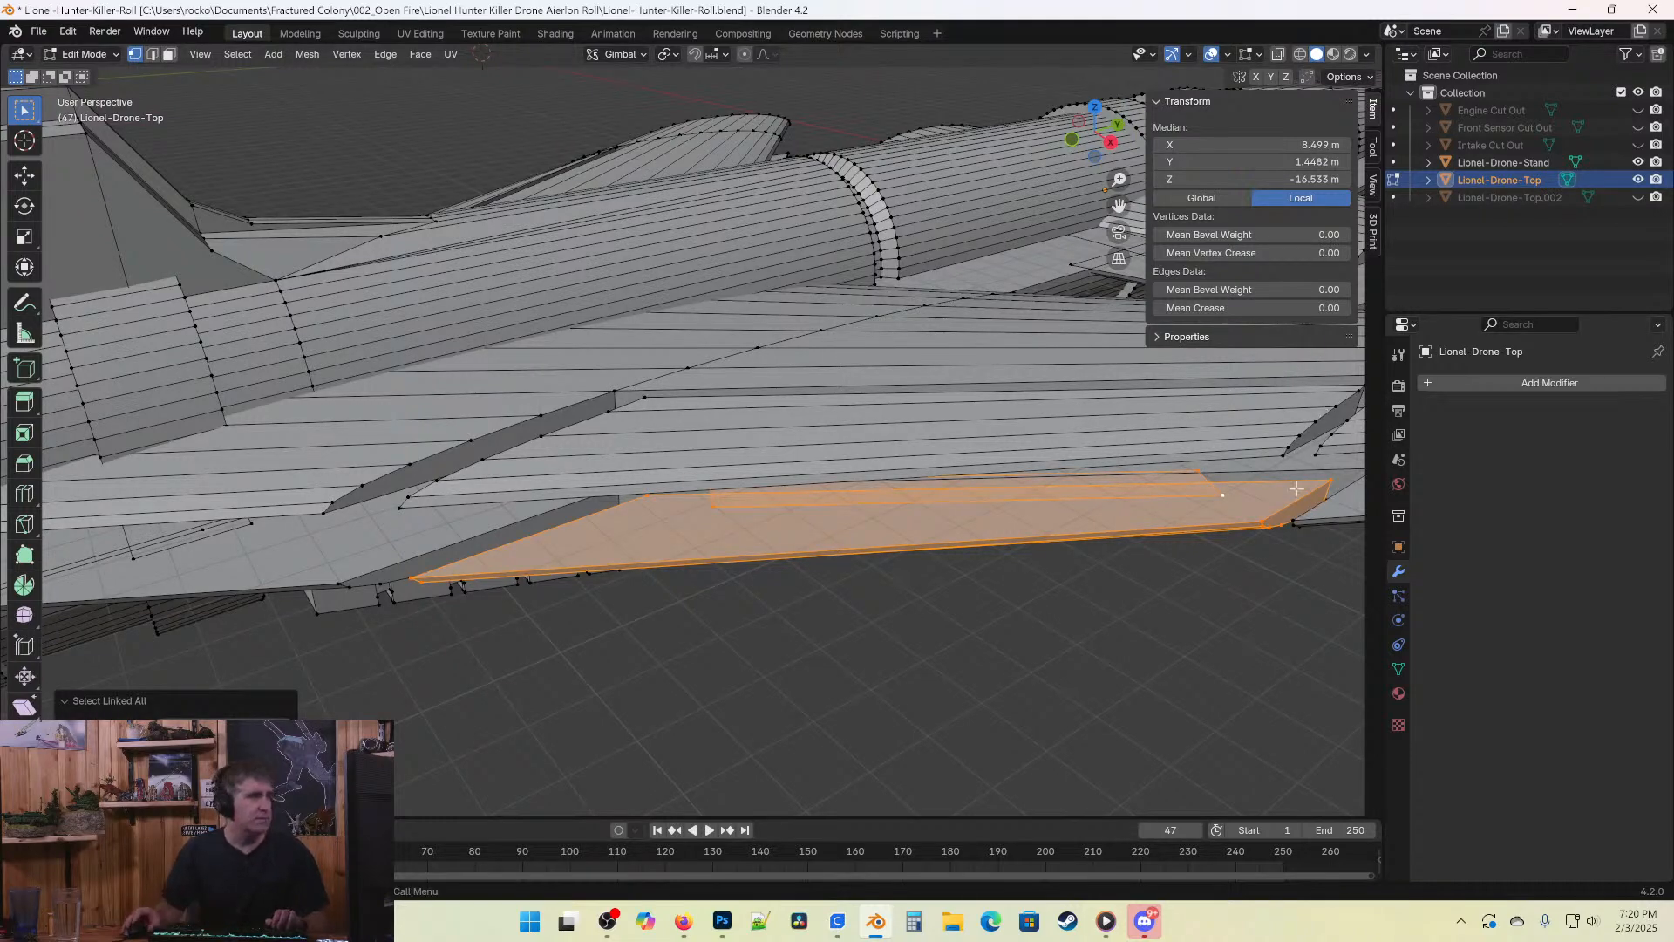
Move the selected lower aileron up along Z against the upper aileron, to a local Y of about 0.27 m.
{"action": "middle_click_drag", "start_coordinate": [1297, 490], "coordinate": [749, 465]}
{"action": "key", "text": "g"}
{"action": "key", "text": "z"}
{"action": "left_click", "coordinate": [1125, 389]}
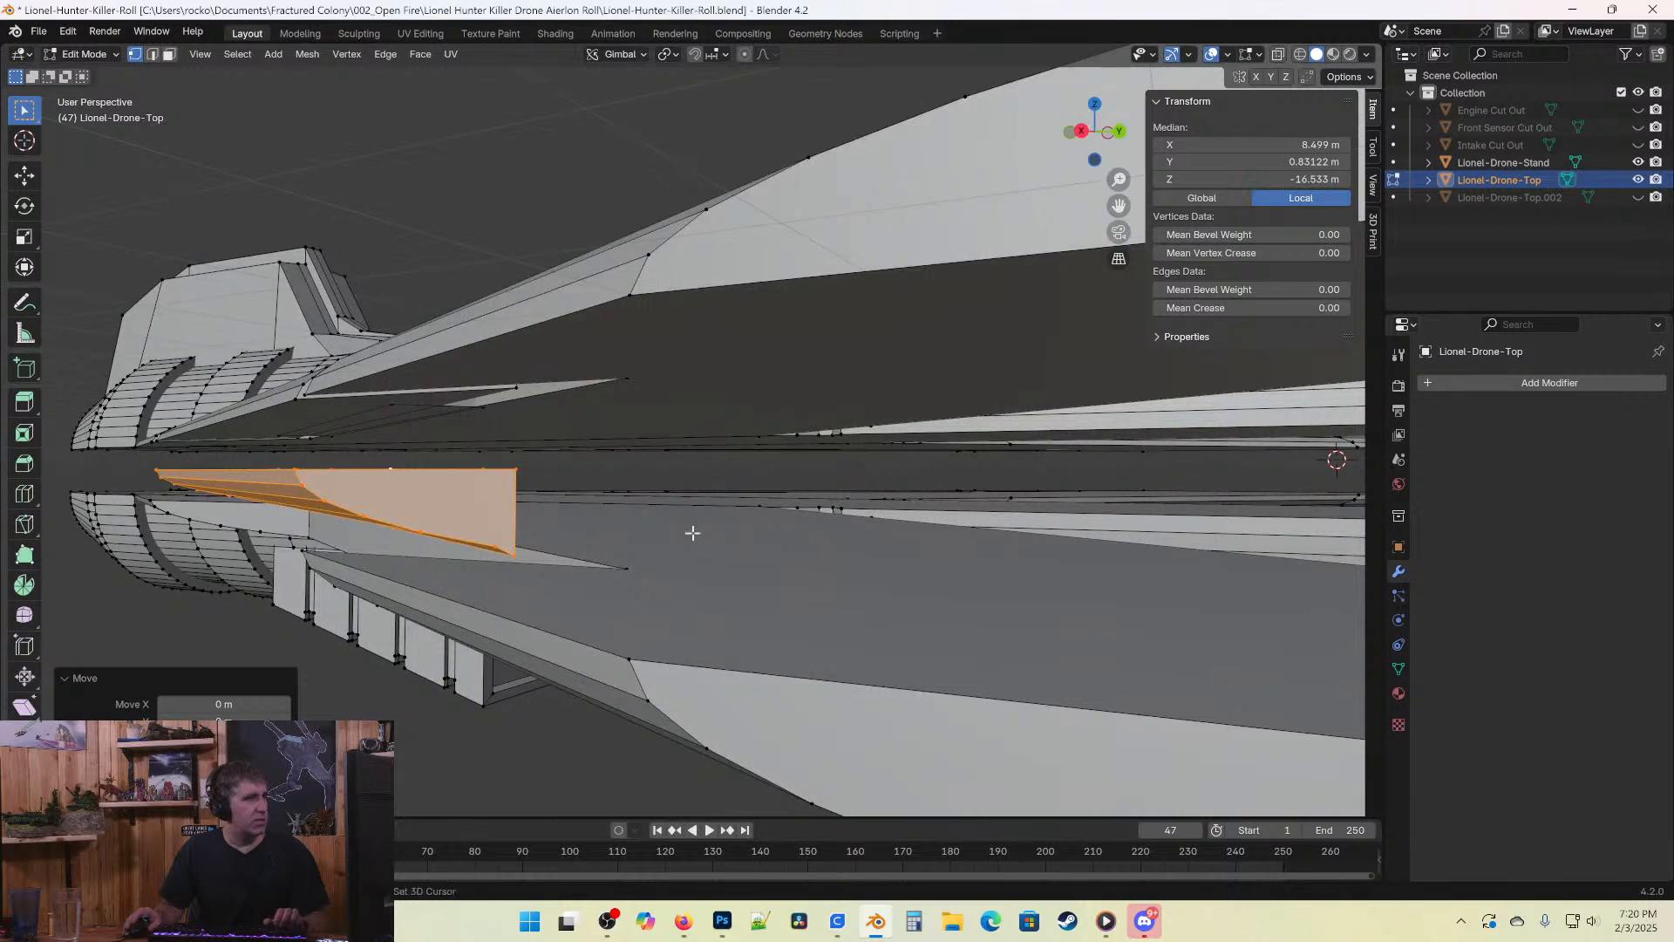
{"action": "scroll", "coordinate": [692, 532], "scroll_direction": "up", "scroll_amount": 2}
{"action": "key", "text": "g"}
{"action": "key", "text": "z"}
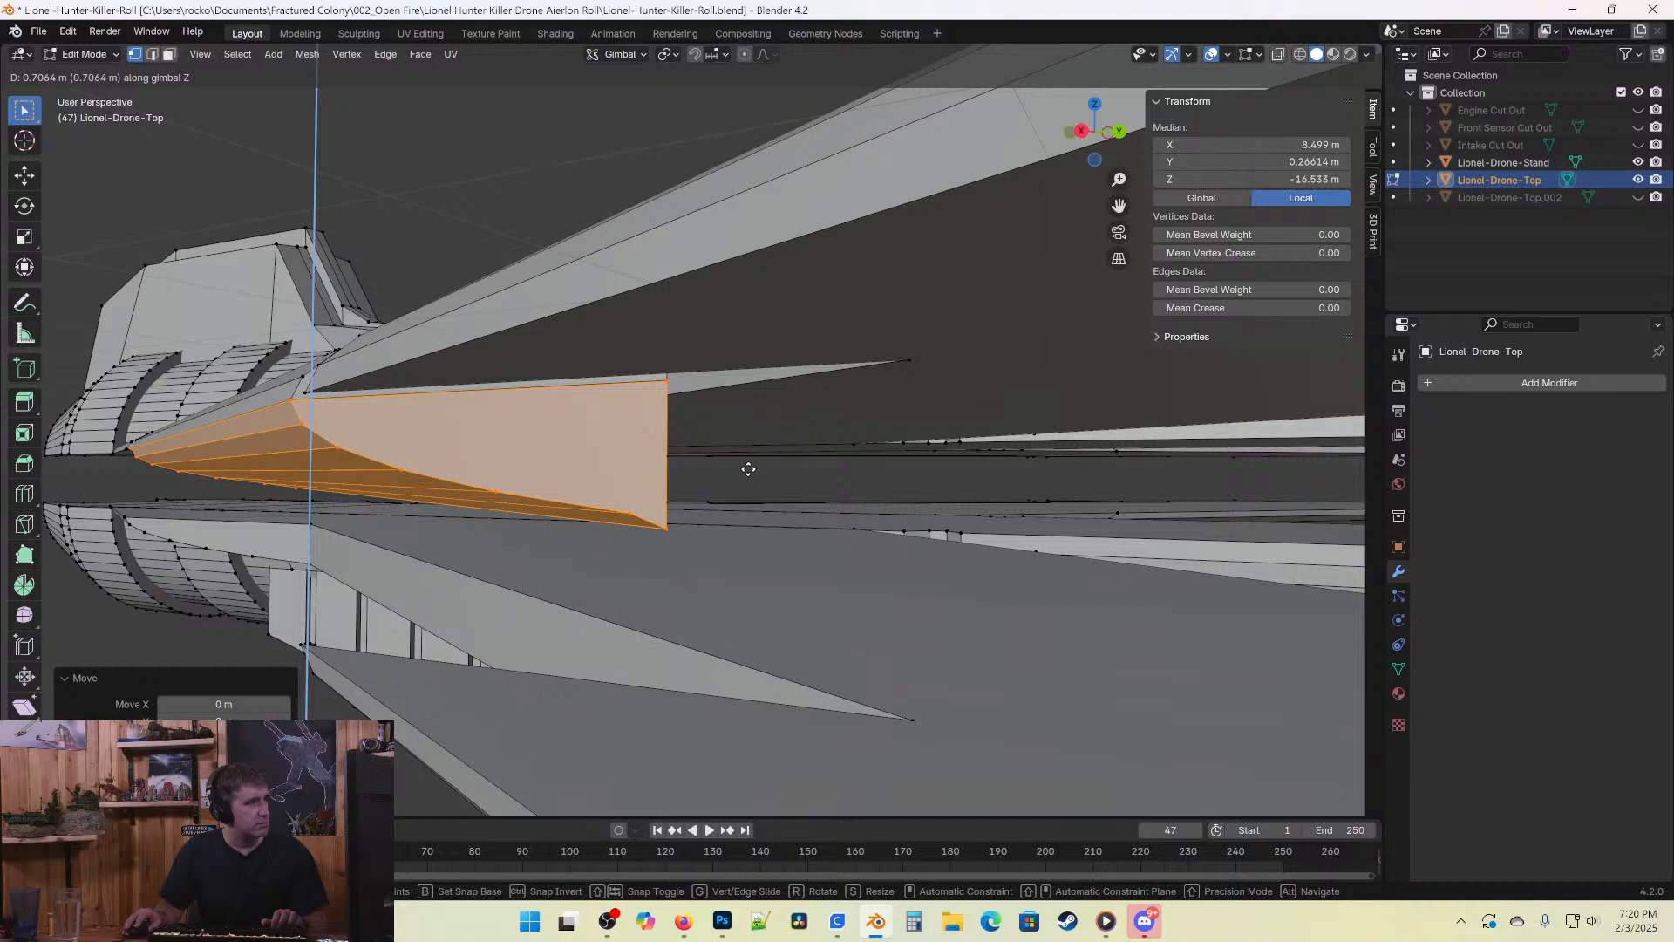
{"action": "left_click", "coordinate": [748, 469]}
Check the aileron joint in wireframe and solid shading, and fine-tune the aileron by about 0.003 m along Z.
{"action": "mouse_move", "coordinate": [747, 474]}
{"action": "middle_mouse_down"}
{"action": "mouse_move", "coordinate": [785, 488]}
{"action": "mouse_move", "coordinate": [767, 523]}
{"action": "mouse_move", "coordinate": [828, 590]}
{"action": "mouse_move", "coordinate": [802, 615]}
{"action": "mouse_move", "coordinate": [695, 635]}
{"action": "mouse_move", "coordinate": [707, 582]}
{"action": "mouse_move", "coordinate": [759, 572]}
{"action": "middle_mouse_up"}
{"action": "key", "text": "z"}
{"action": "left_click", "coordinate": [945, 574]}
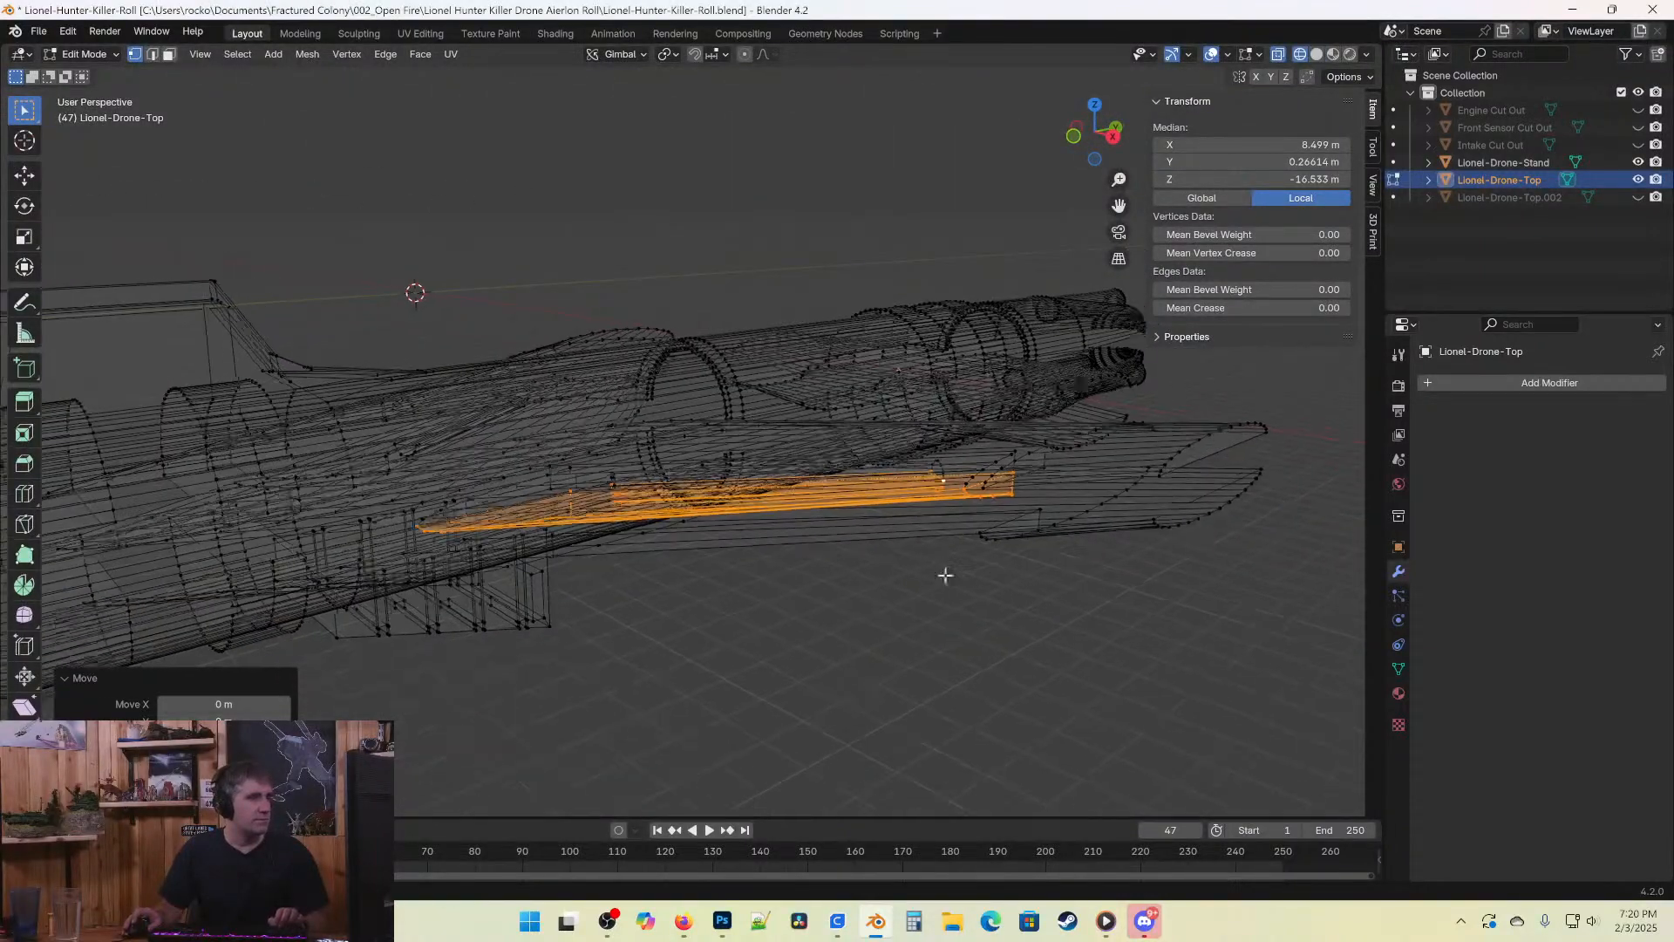
{"action": "scroll", "coordinate": [946, 574], "scroll_direction": "up", "scroll_amount": 10}
{"action": "key", "text": "z"}
{"action": "left_click", "coordinate": [908, 549]}
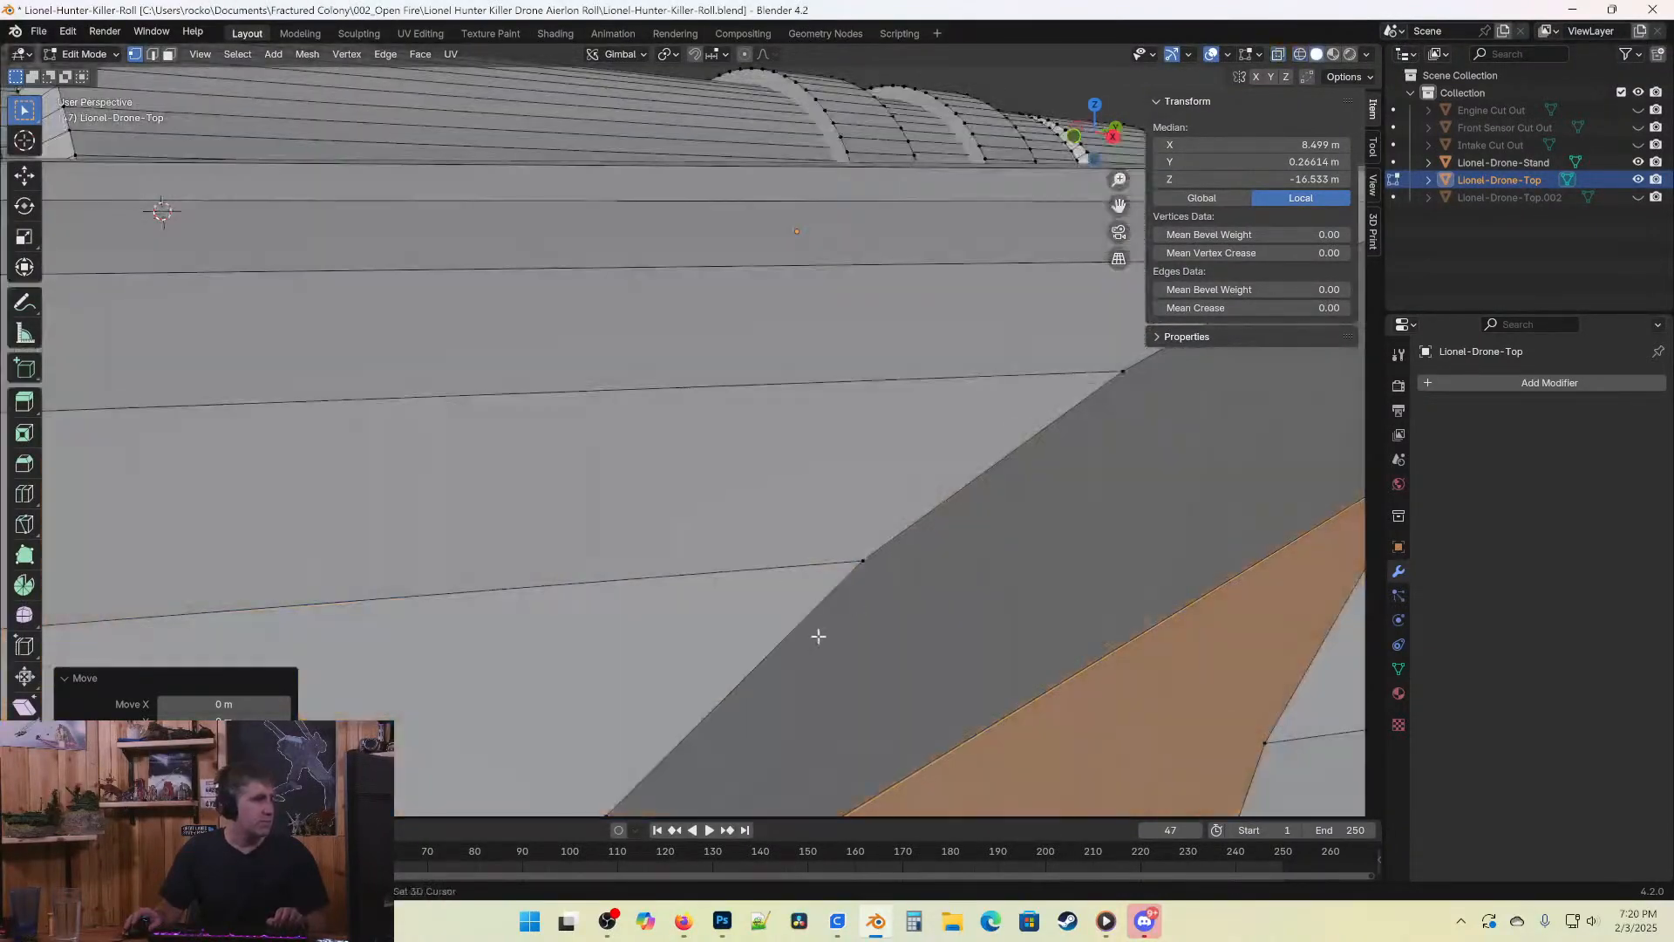
{"action": "scroll", "coordinate": [818, 636], "scroll_direction": "down", "scroll_amount": 8}
{"action": "scroll", "coordinate": [691, 447], "scroll_direction": "down", "scroll_amount": 1}
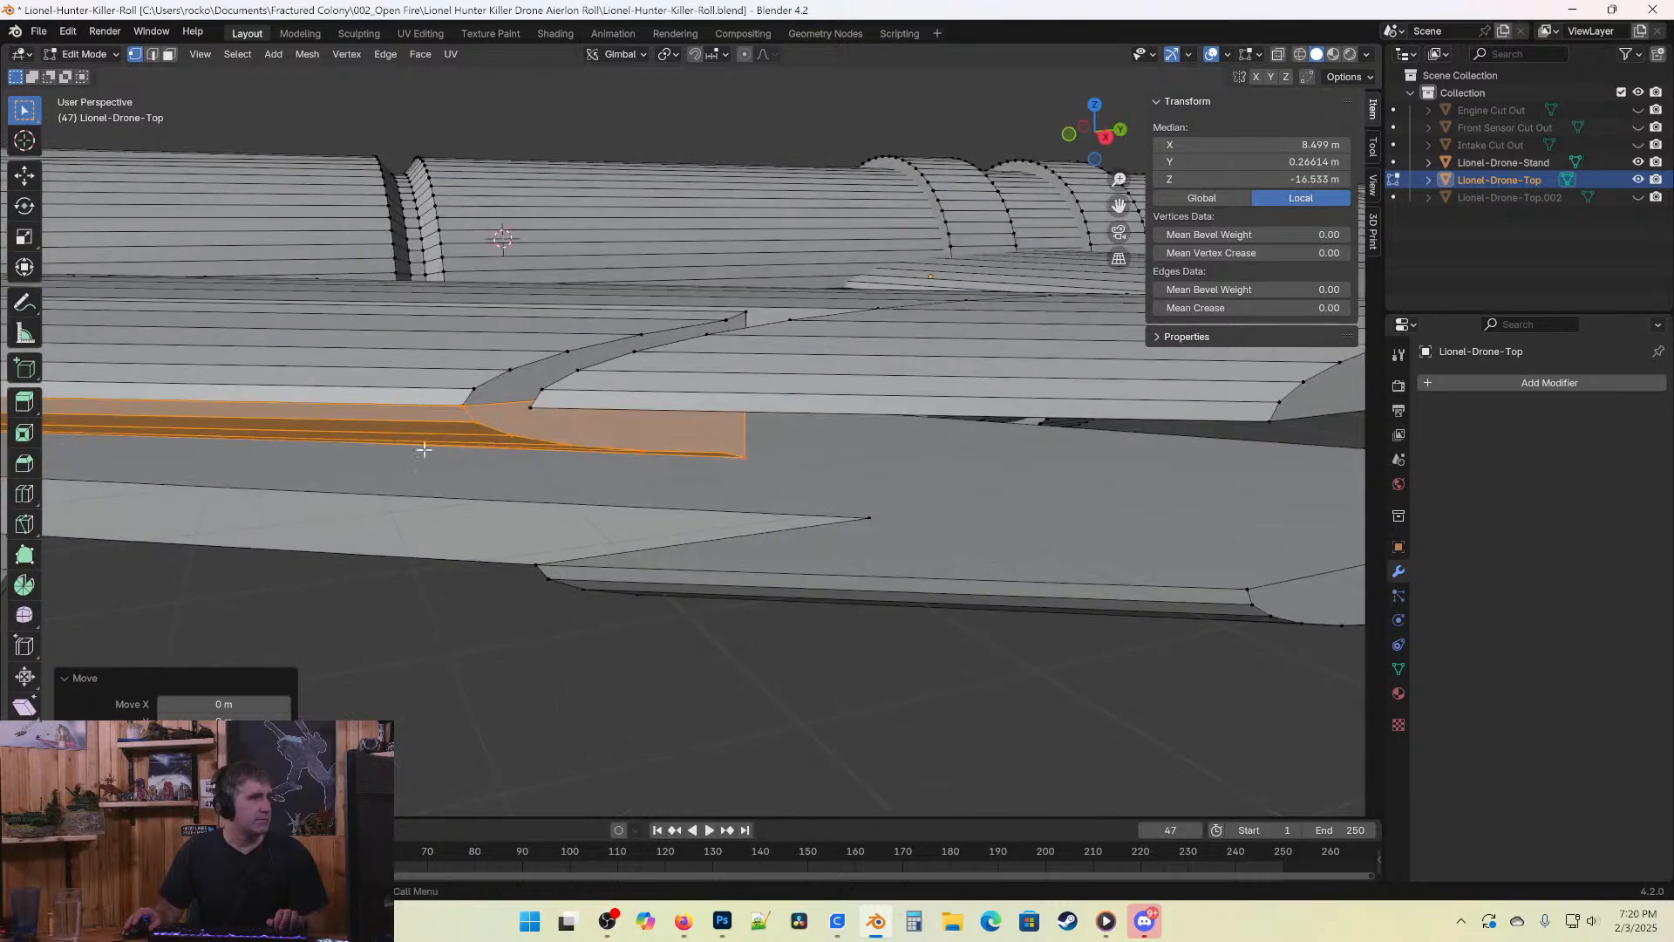
{"action": "scroll", "coordinate": [587, 485], "scroll_direction": "up", "scroll_amount": 5}
{"action": "scroll", "coordinate": [572, 579], "scroll_direction": "down", "scroll_amount": 3}
{"action": "scroll", "coordinate": [609, 493], "scroll_direction": "up", "scroll_amount": 4}
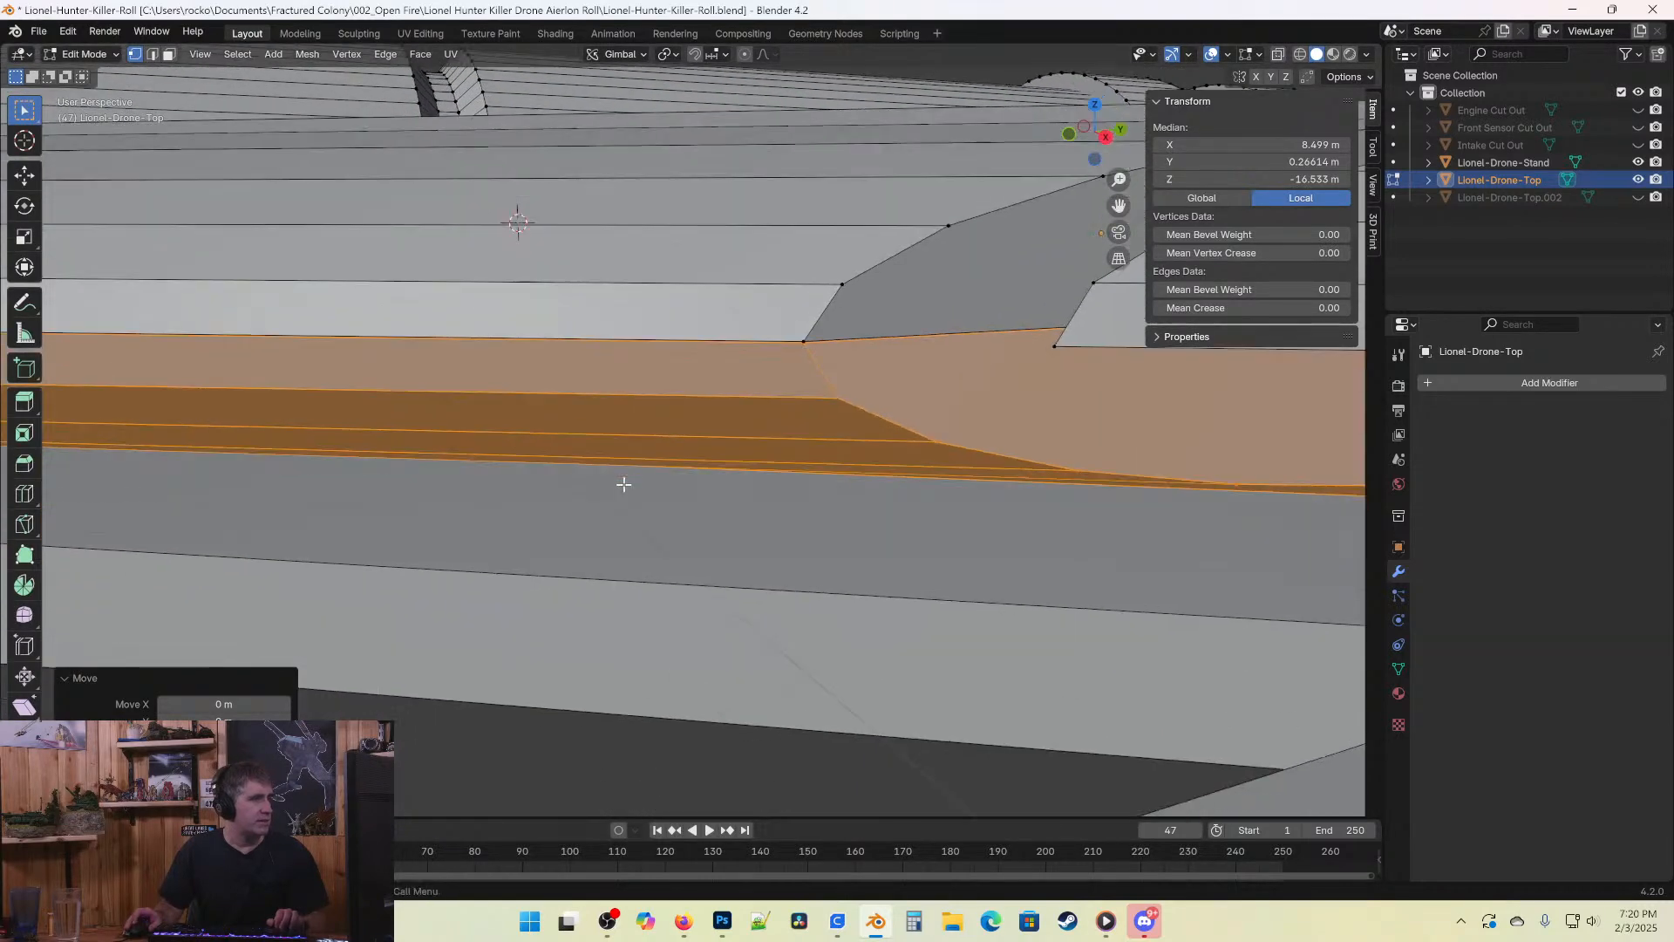
{"action": "key", "text": "g"}
{"action": "key", "text": "z"}
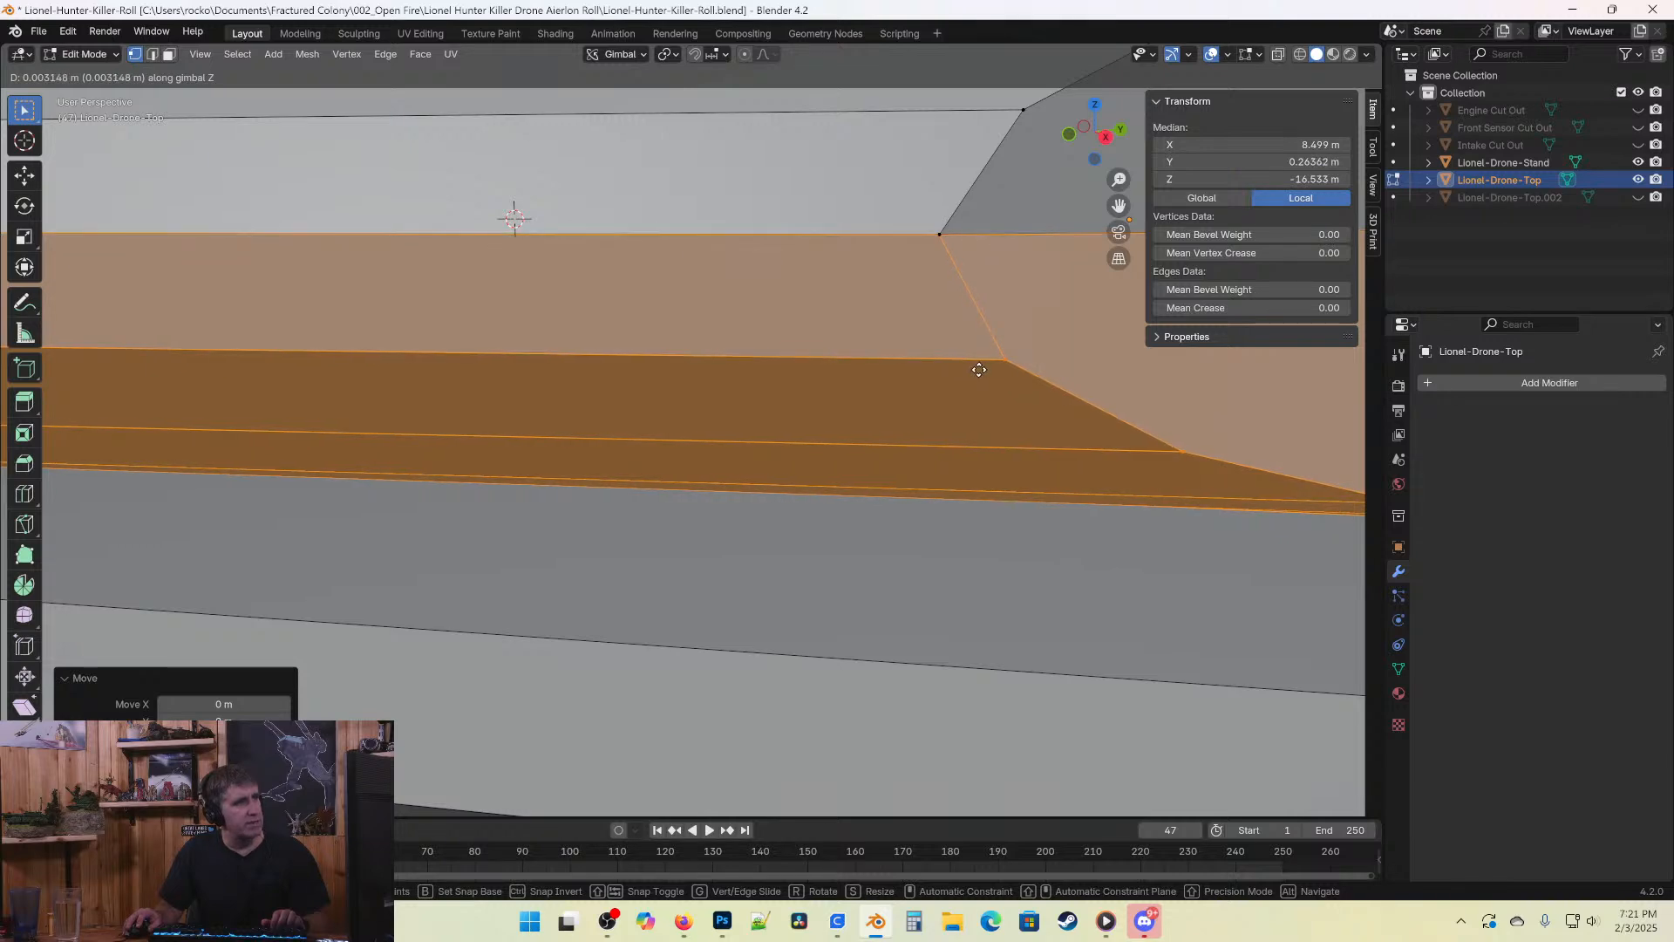
{"action": "left_click", "coordinate": [979, 370]}
{"action": "scroll", "coordinate": [979, 369], "scroll_direction": "down", "scroll_amount": 10}
Select all linked geometry of the top half's aileron on the opposite, -X wing.
{"action": "middle_click_drag", "start_coordinate": [872, 419], "coordinate": [894, 381]}
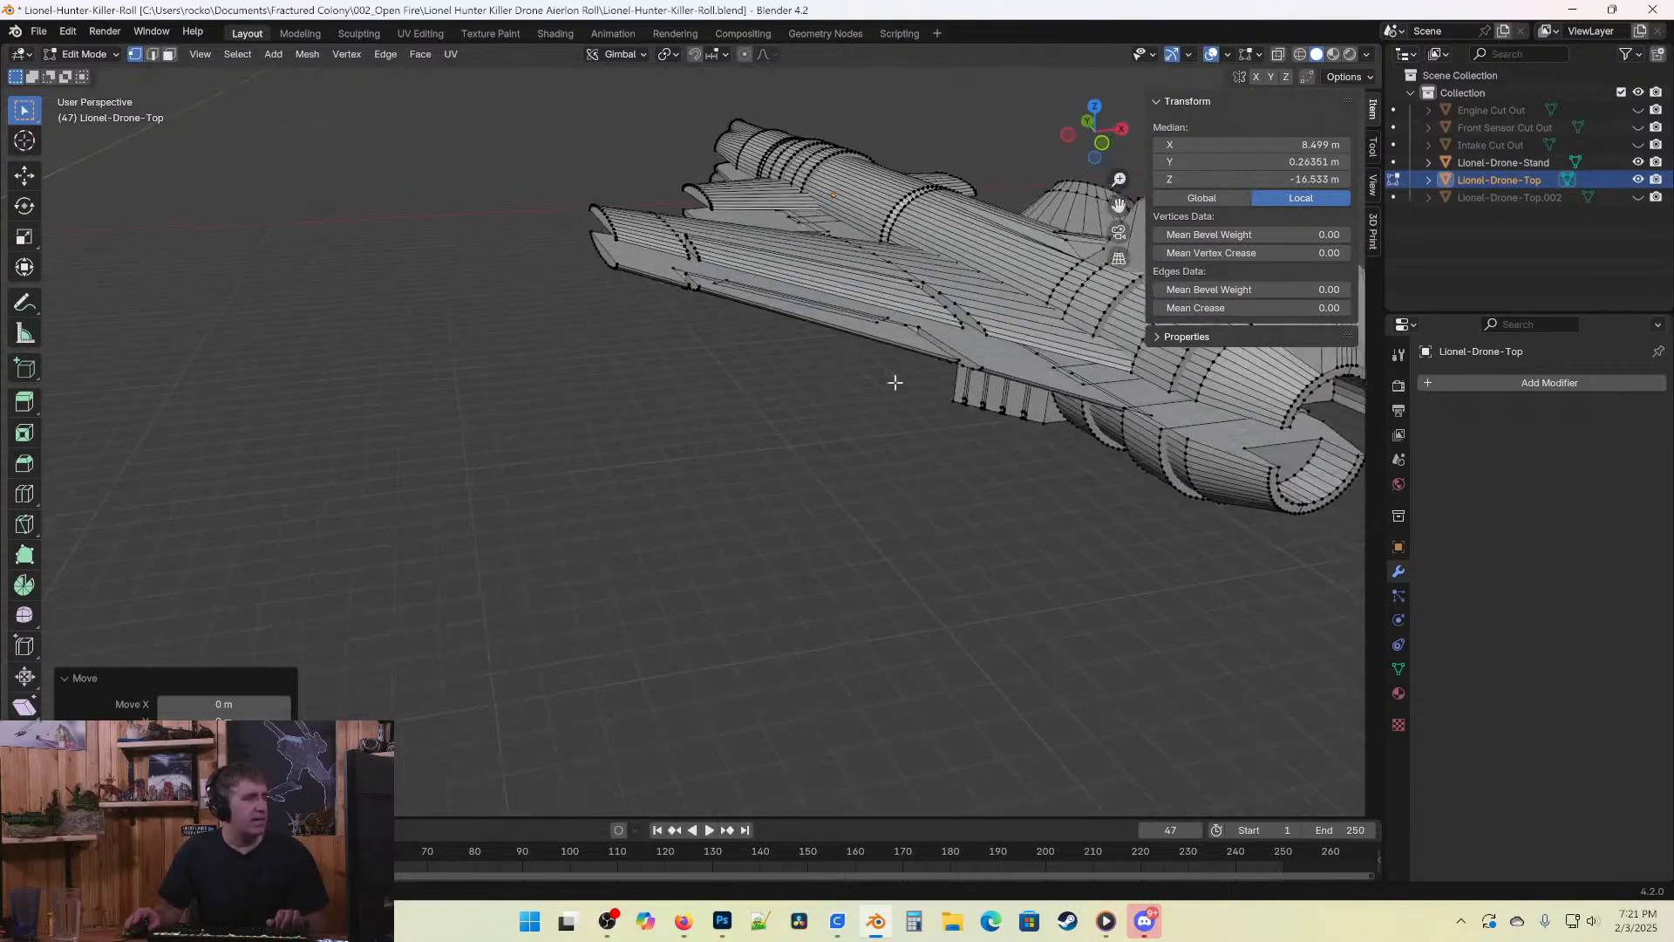
{"action": "scroll", "coordinate": [872, 467], "scroll_direction": "up", "scroll_amount": 3}
{"action": "left_click", "coordinate": [958, 448]}
{"action": "scroll", "coordinate": [958, 447], "scroll_direction": "up", "scroll_amount": 3}
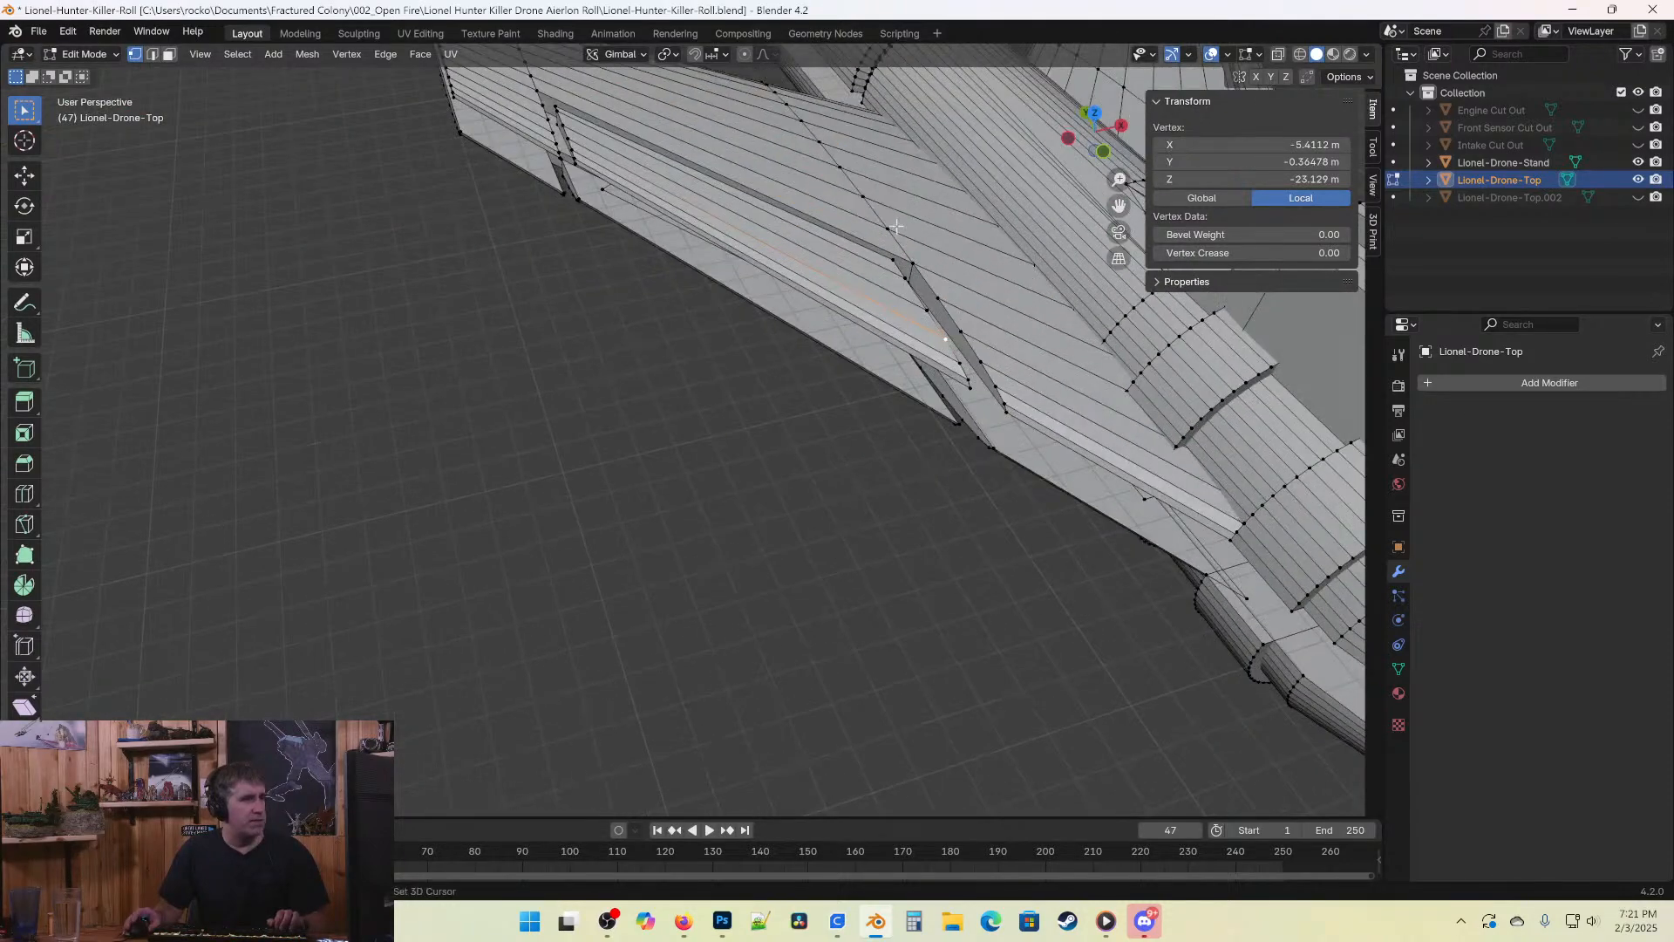
{"action": "middle_click_drag", "start_coordinate": [958, 447], "coordinate": [726, 461]}
{"action": "left_click", "coordinate": [715, 468]}
{"action": "middle_click_drag", "start_coordinate": [729, 400], "coordinate": [807, 402]}
{"action": "key", "text": "ctrl+l"}
In the front view, move the selected upper aileron down along Z onto the lower one, to a local Y of about 0.95 m.
{"action": "key", "text": "KP_1"}
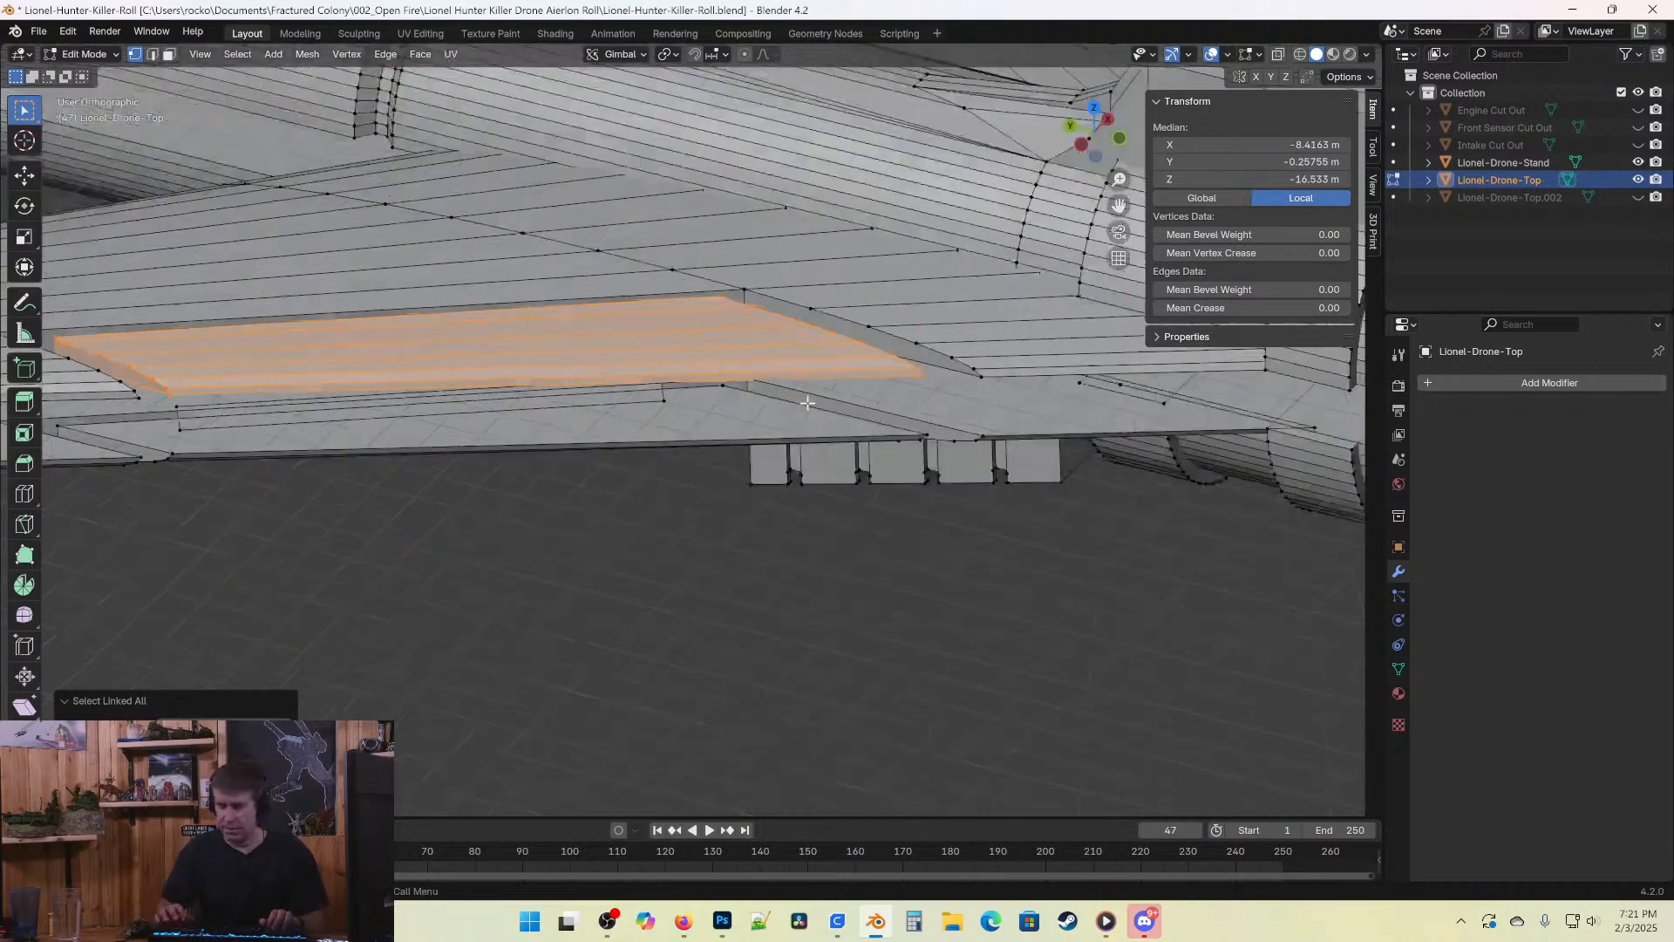
{"action": "key", "text": "KP_Decimal"}
{"action": "key", "text": "g"}
{"action": "key", "text": "z"}
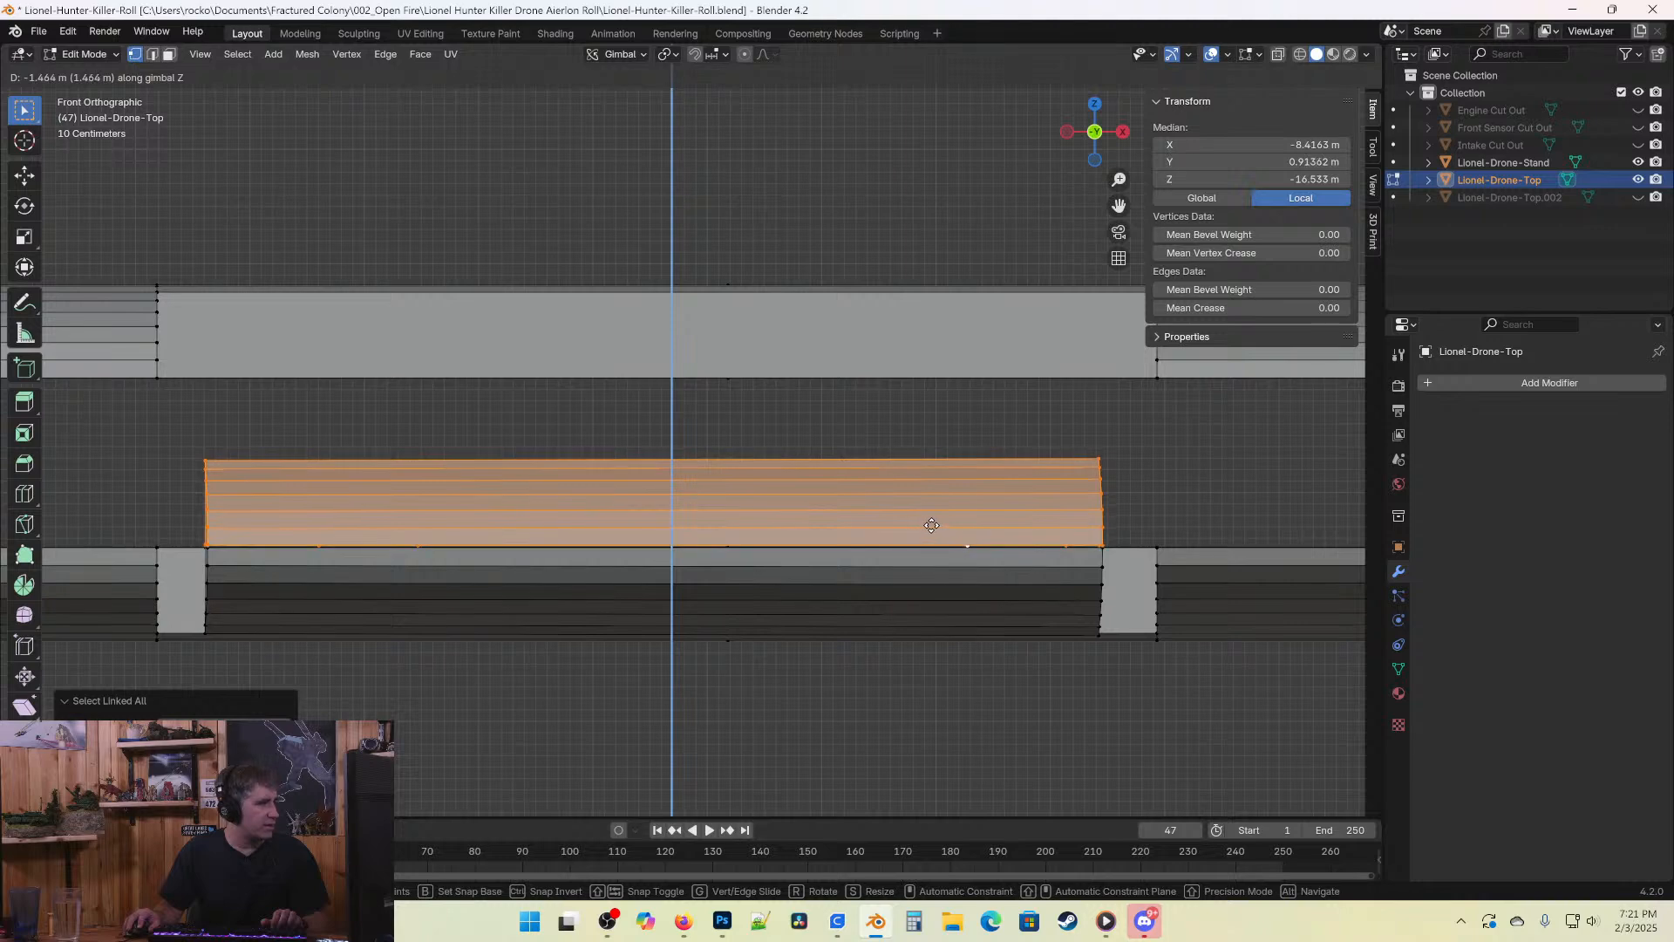
{"action": "left_click", "coordinate": [936, 526]}
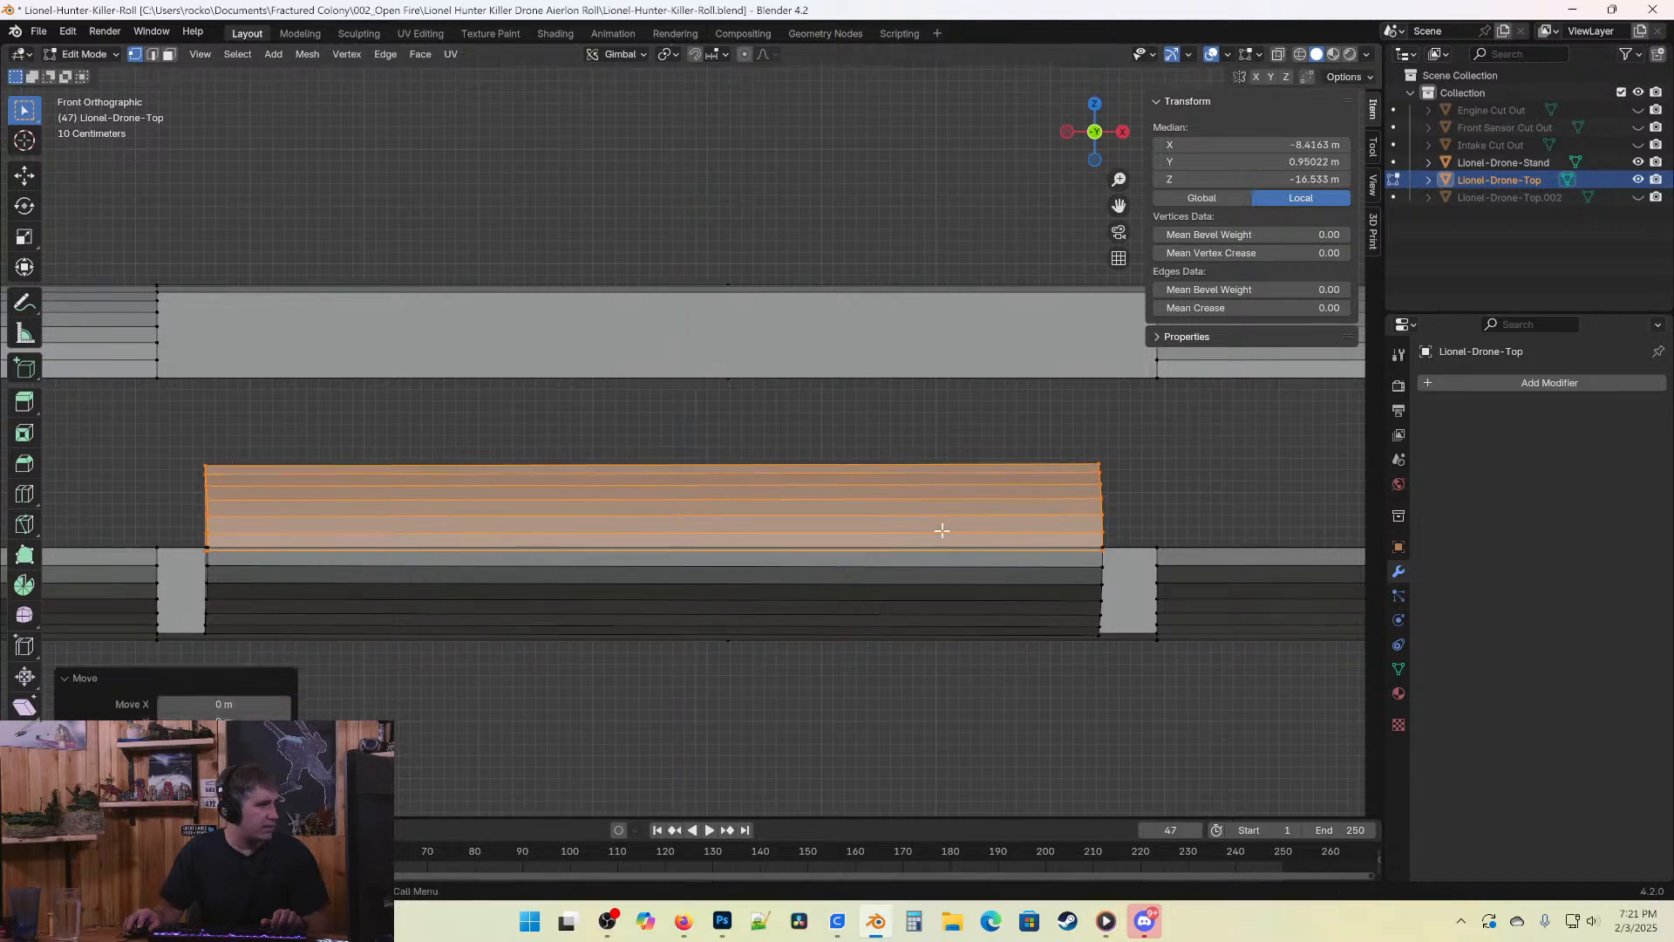
Align the upper aileron's bottom edge exactly with the lower aileron's top edge along Z, at a local Y of about 0.927 m.
{"action": "scroll", "coordinate": [938, 527], "scroll_direction": "up", "scroll_amount": 4}
{"action": "scroll", "coordinate": [1043, 669], "scroll_direction": "up", "scroll_amount": 5}
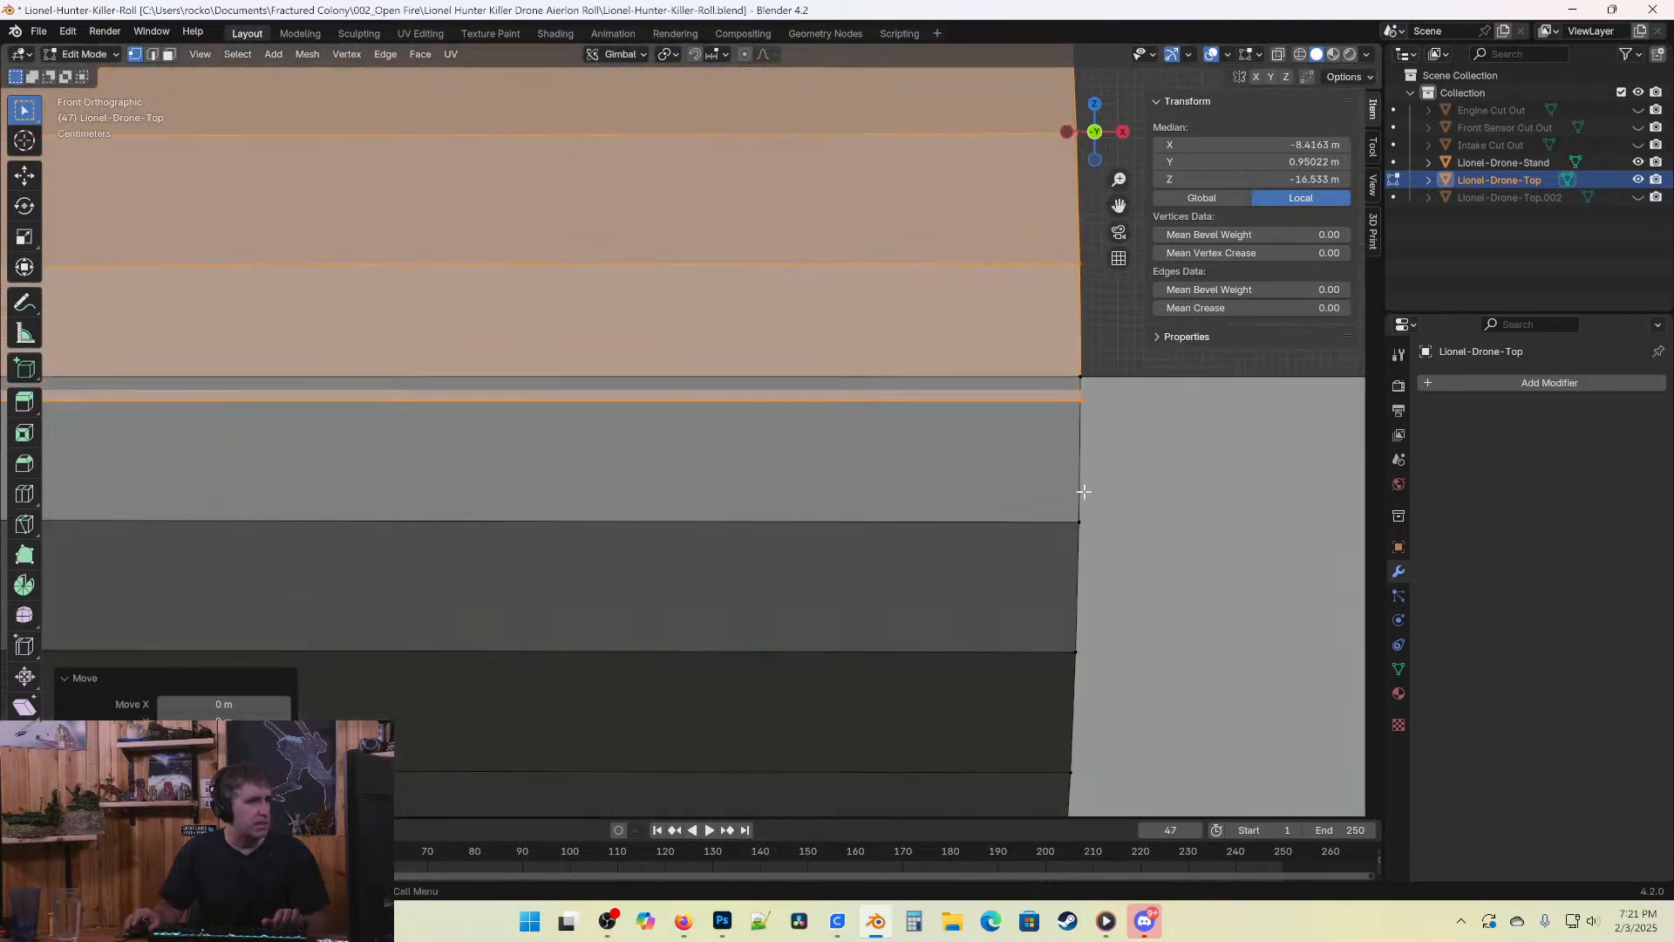
{"action": "key", "text": "g"}
{"action": "key", "text": "z"}
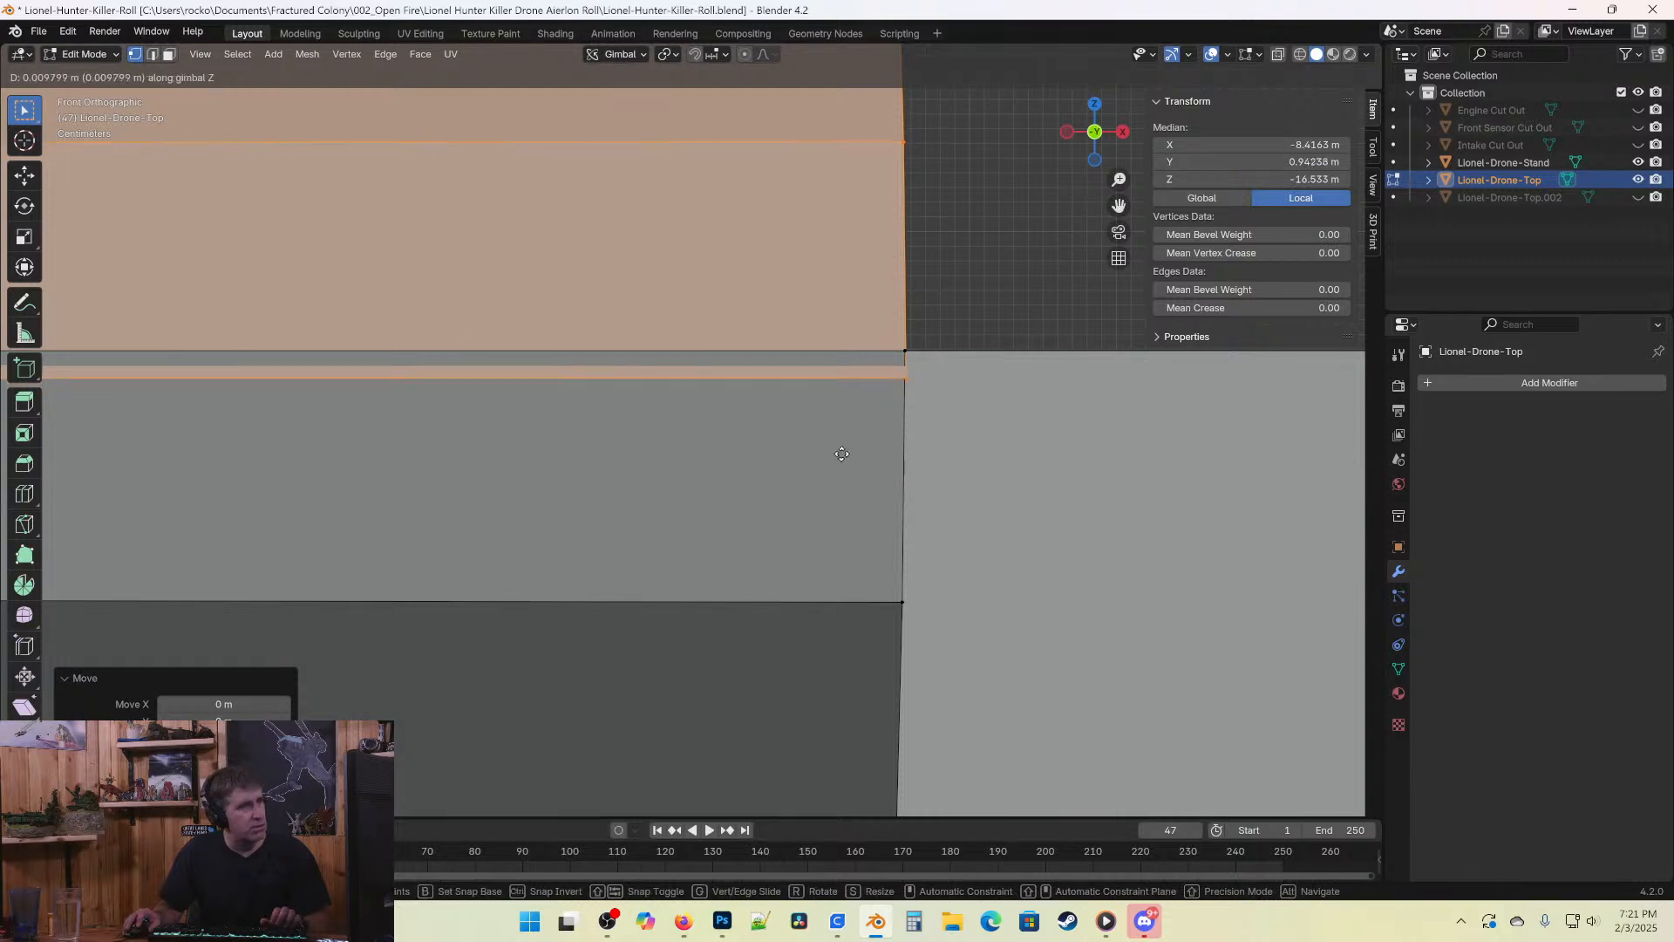
{"action": "left_click", "coordinate": [797, 427]}
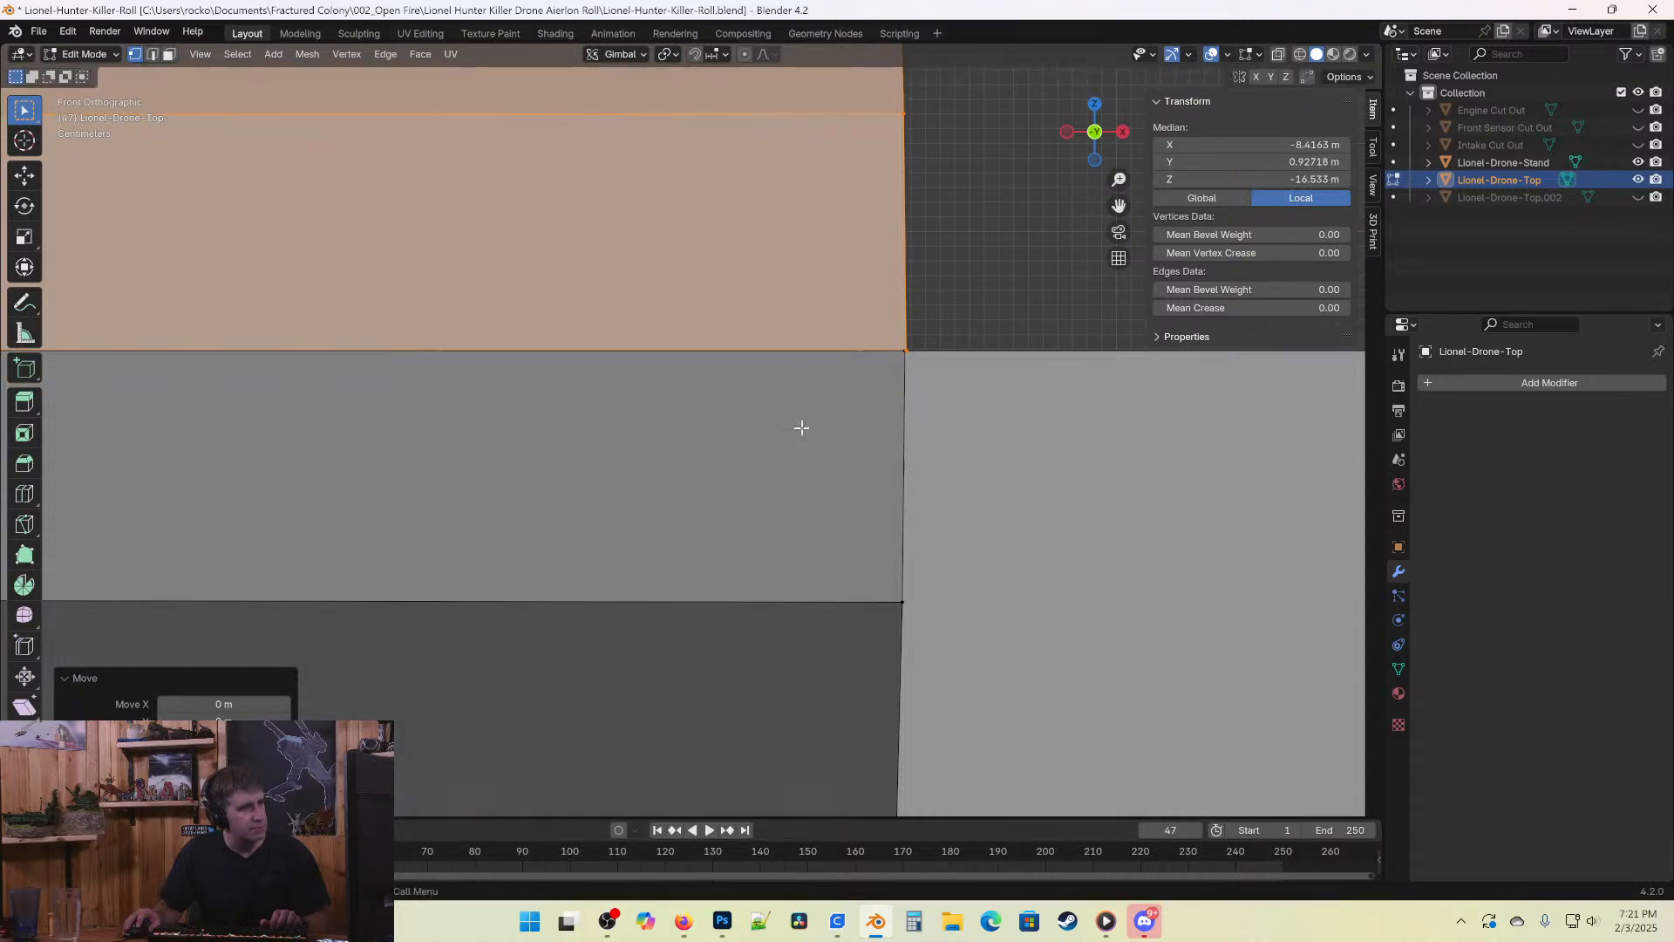
{"action": "middle_click_drag", "start_coordinate": [798, 427], "coordinate": [979, 400]}
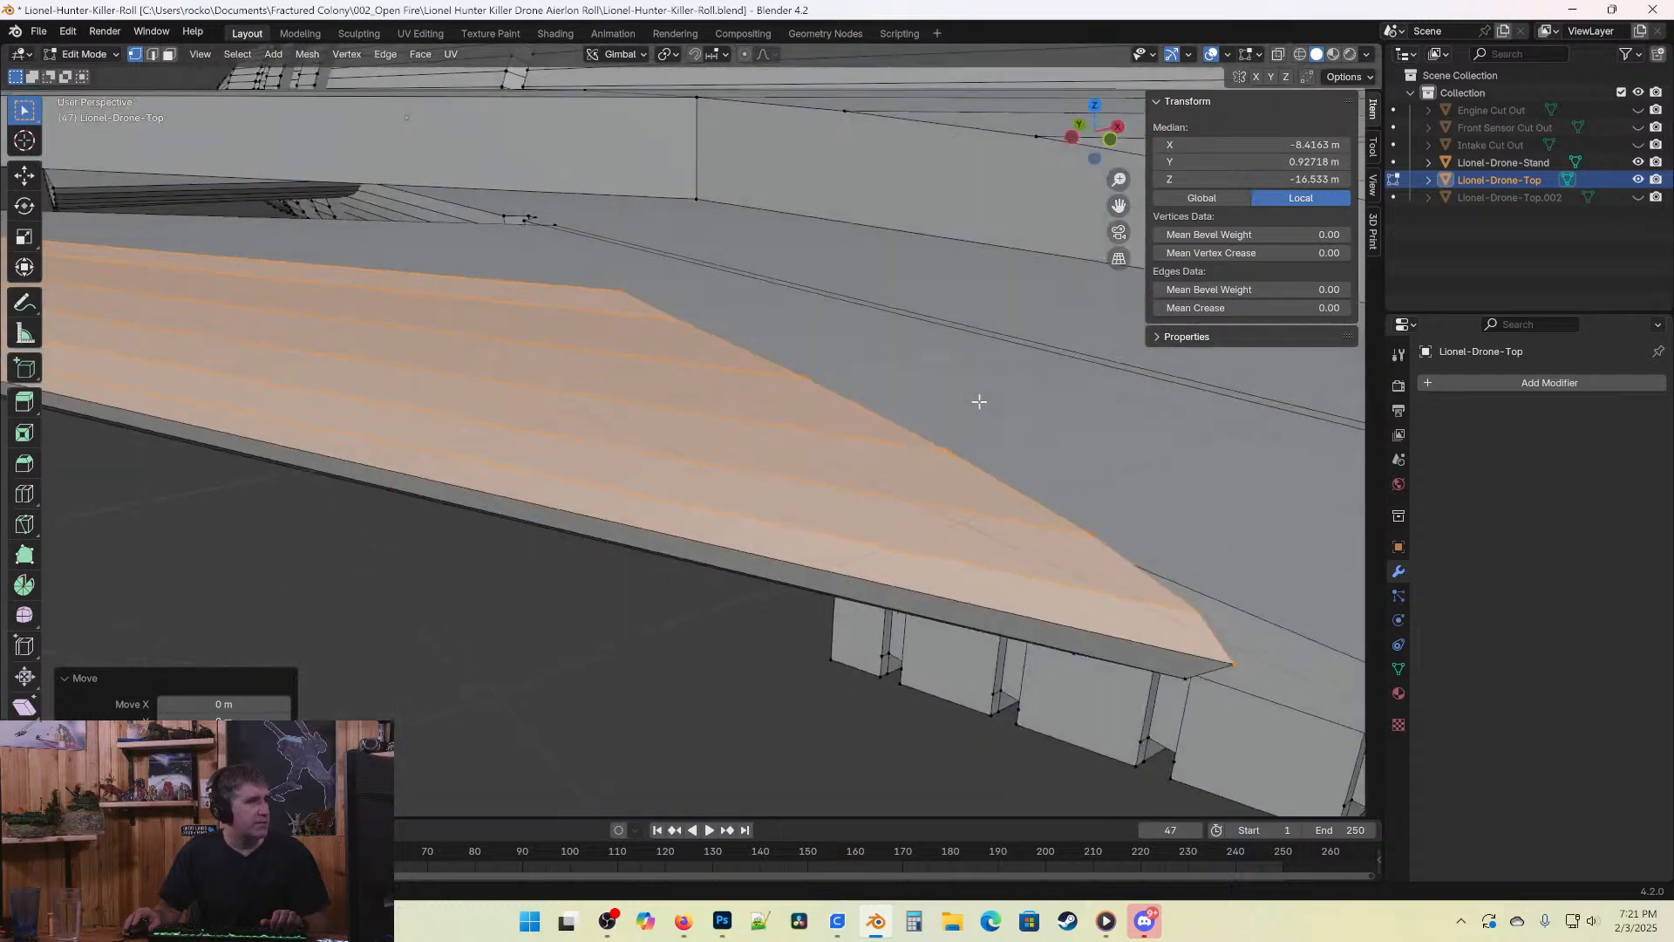
Select the entire combined drone mesh and save the file.
{"action": "scroll", "coordinate": [979, 400], "scroll_direction": "down", "scroll_amount": 8}
{"action": "key", "text": "a"}
{"action": "middle_click_drag", "start_coordinate": [1074, 480], "coordinate": [934, 526]}
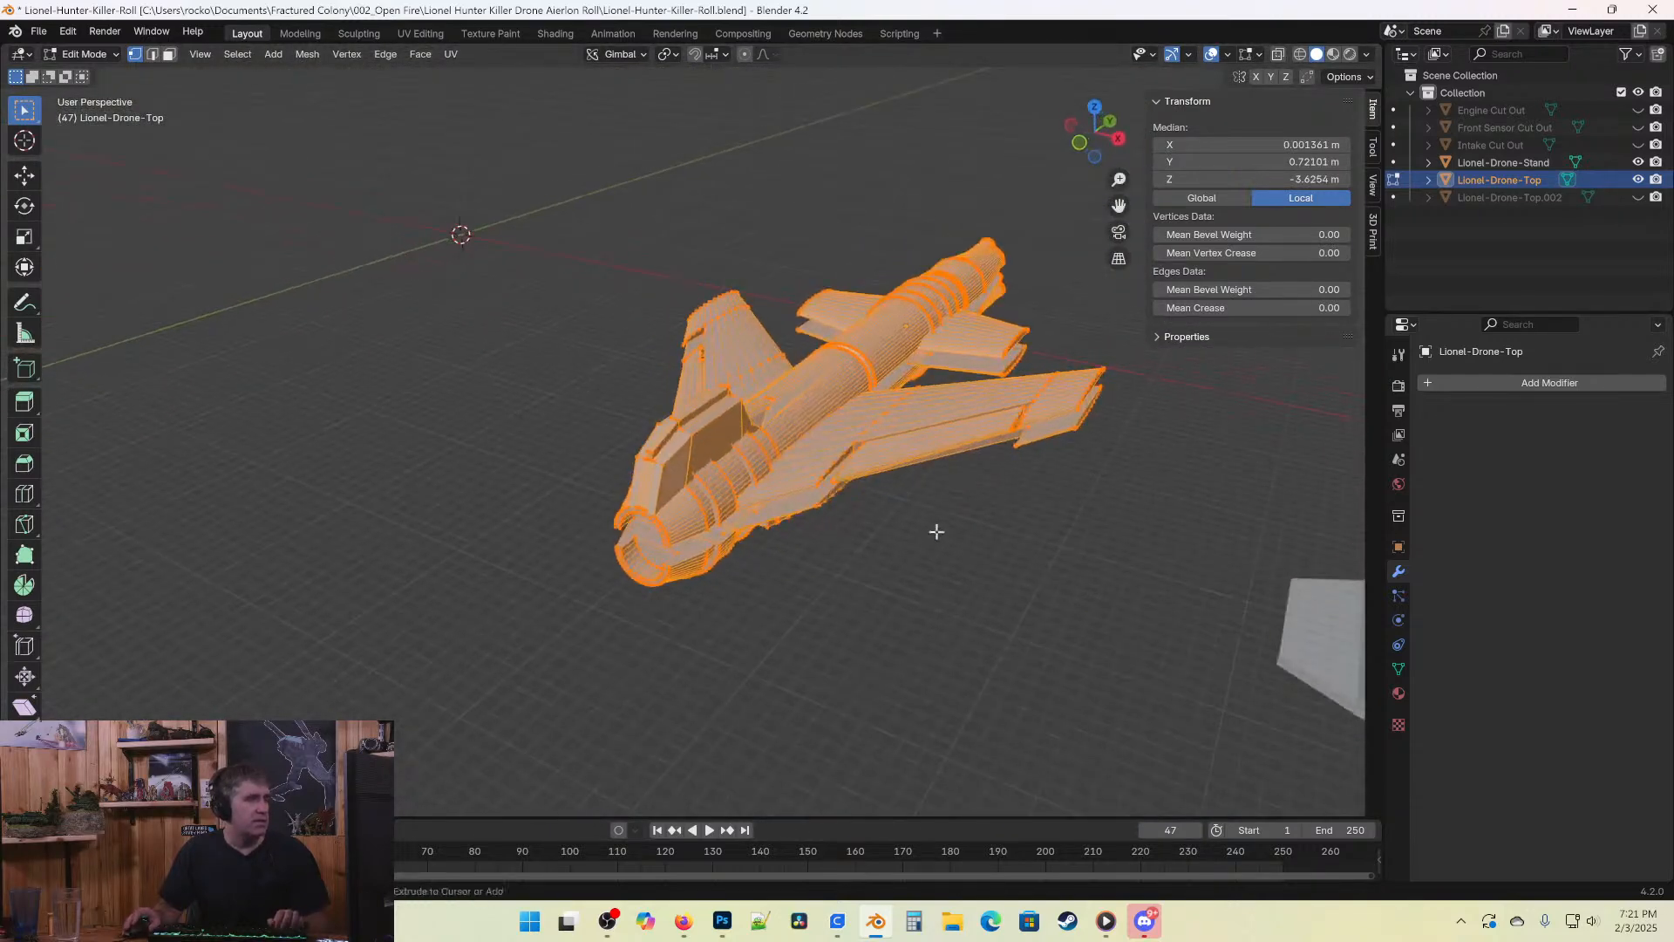
{"action": "key", "text": "ctrl+s"}
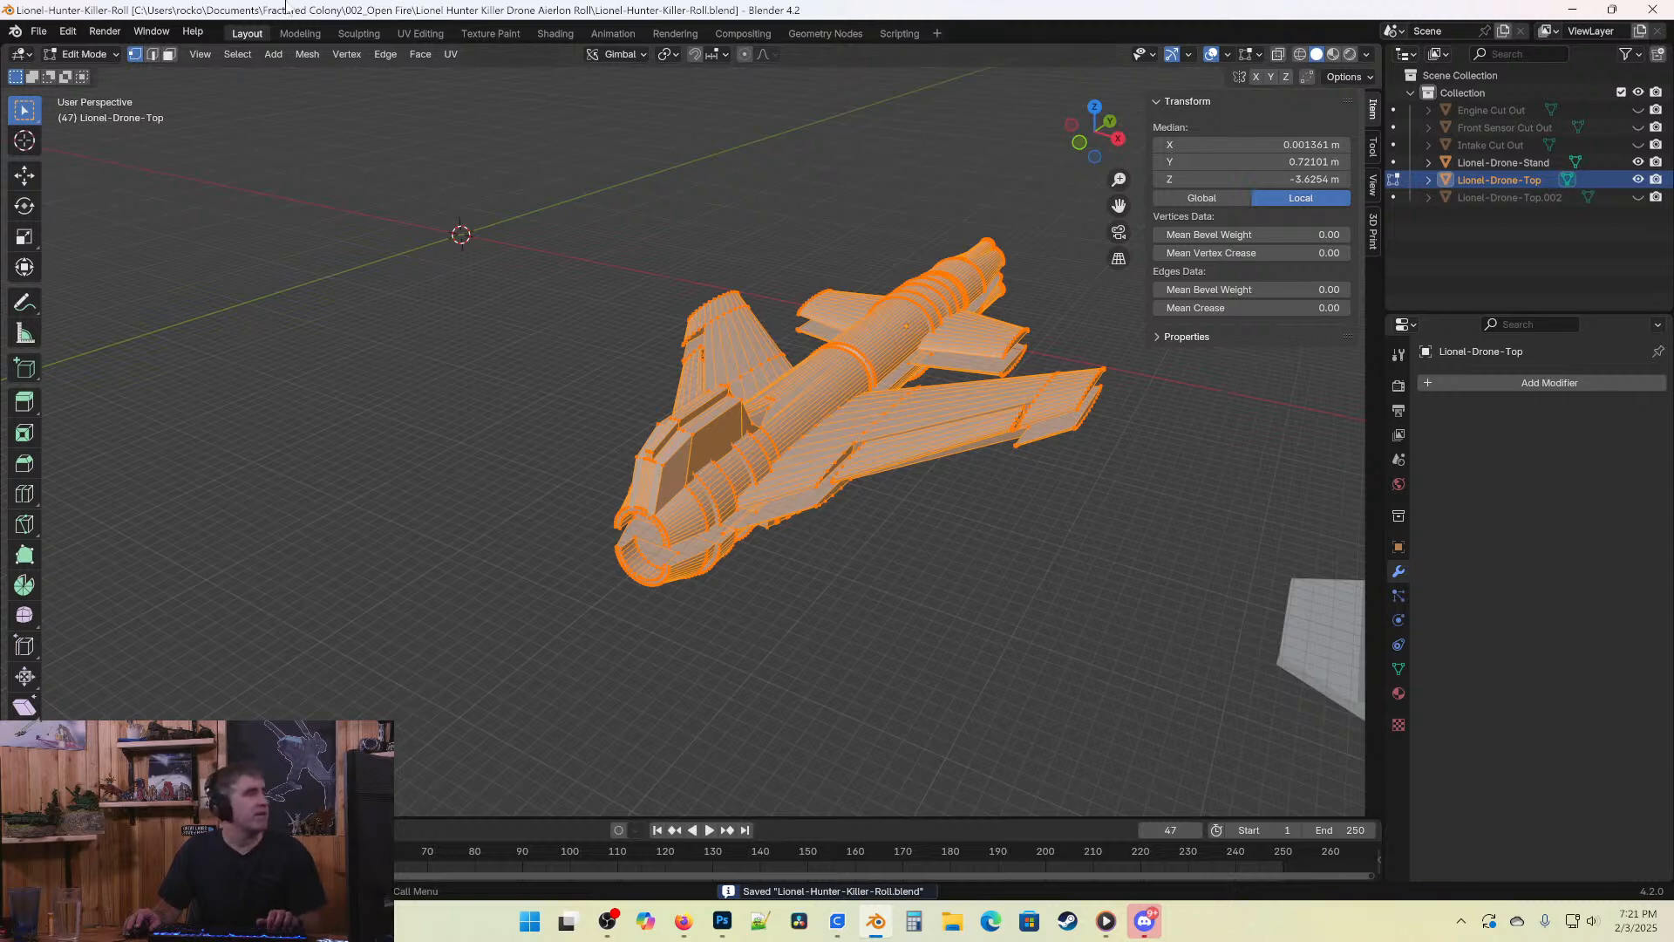
Merge the combined mesh's overlapping vertices by distance.
{"action": "left_click", "coordinate": [238, 54]}
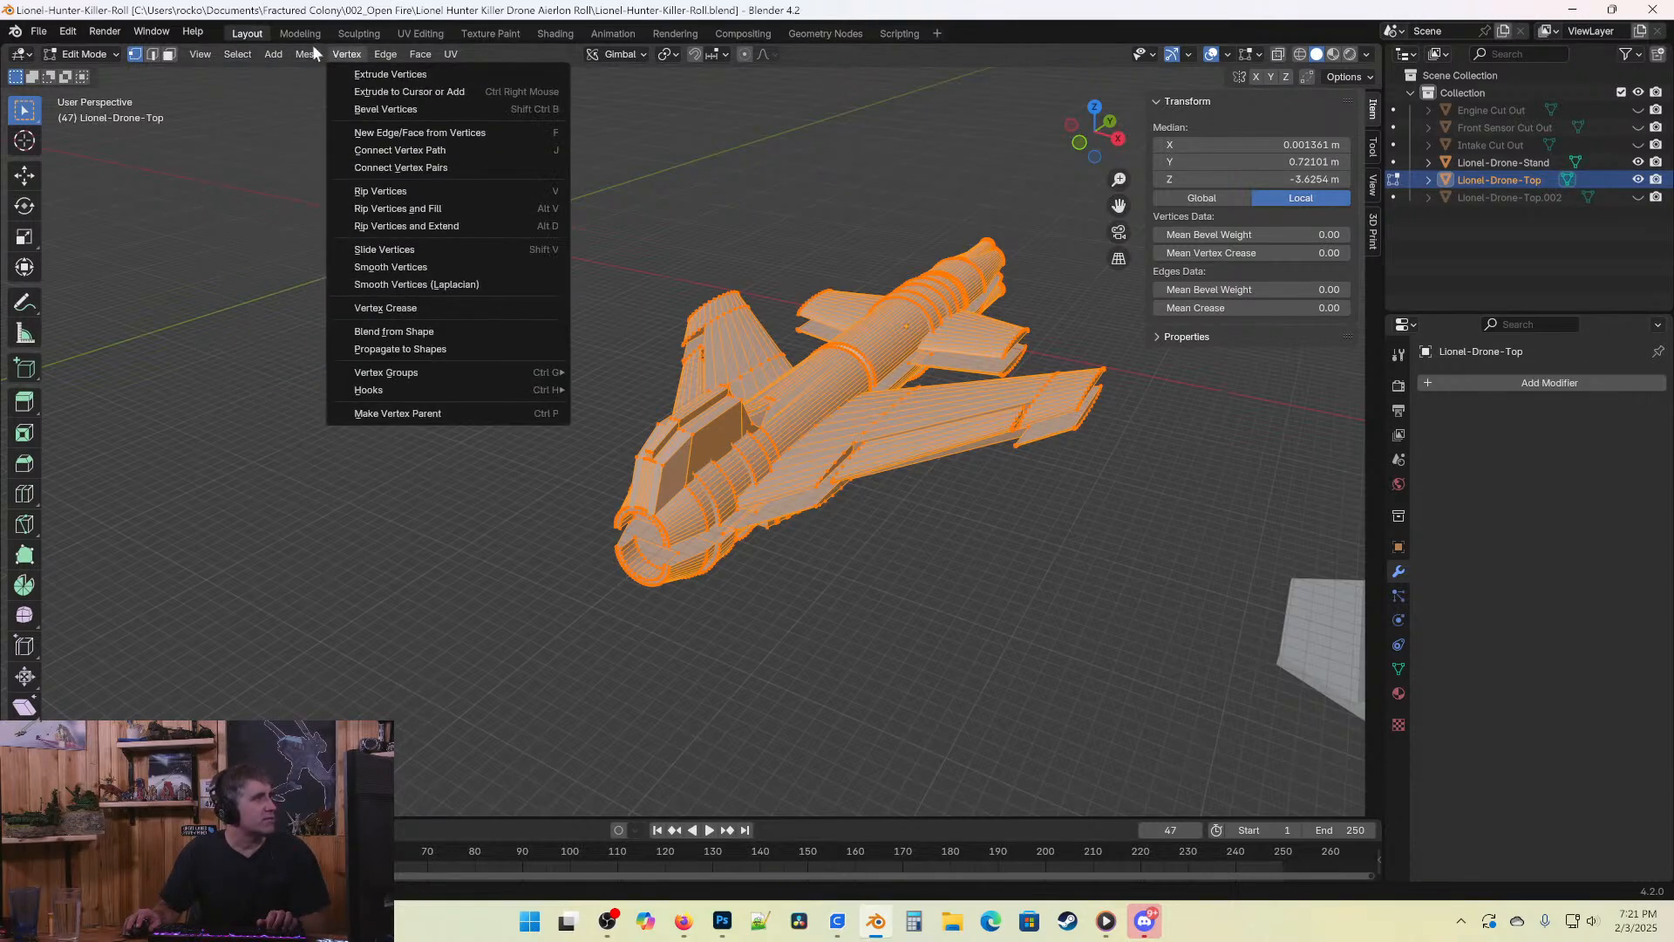
{"action": "mouse_move", "coordinate": [317, 54]}
{"action": "mouse_move", "coordinate": [341, 461]}
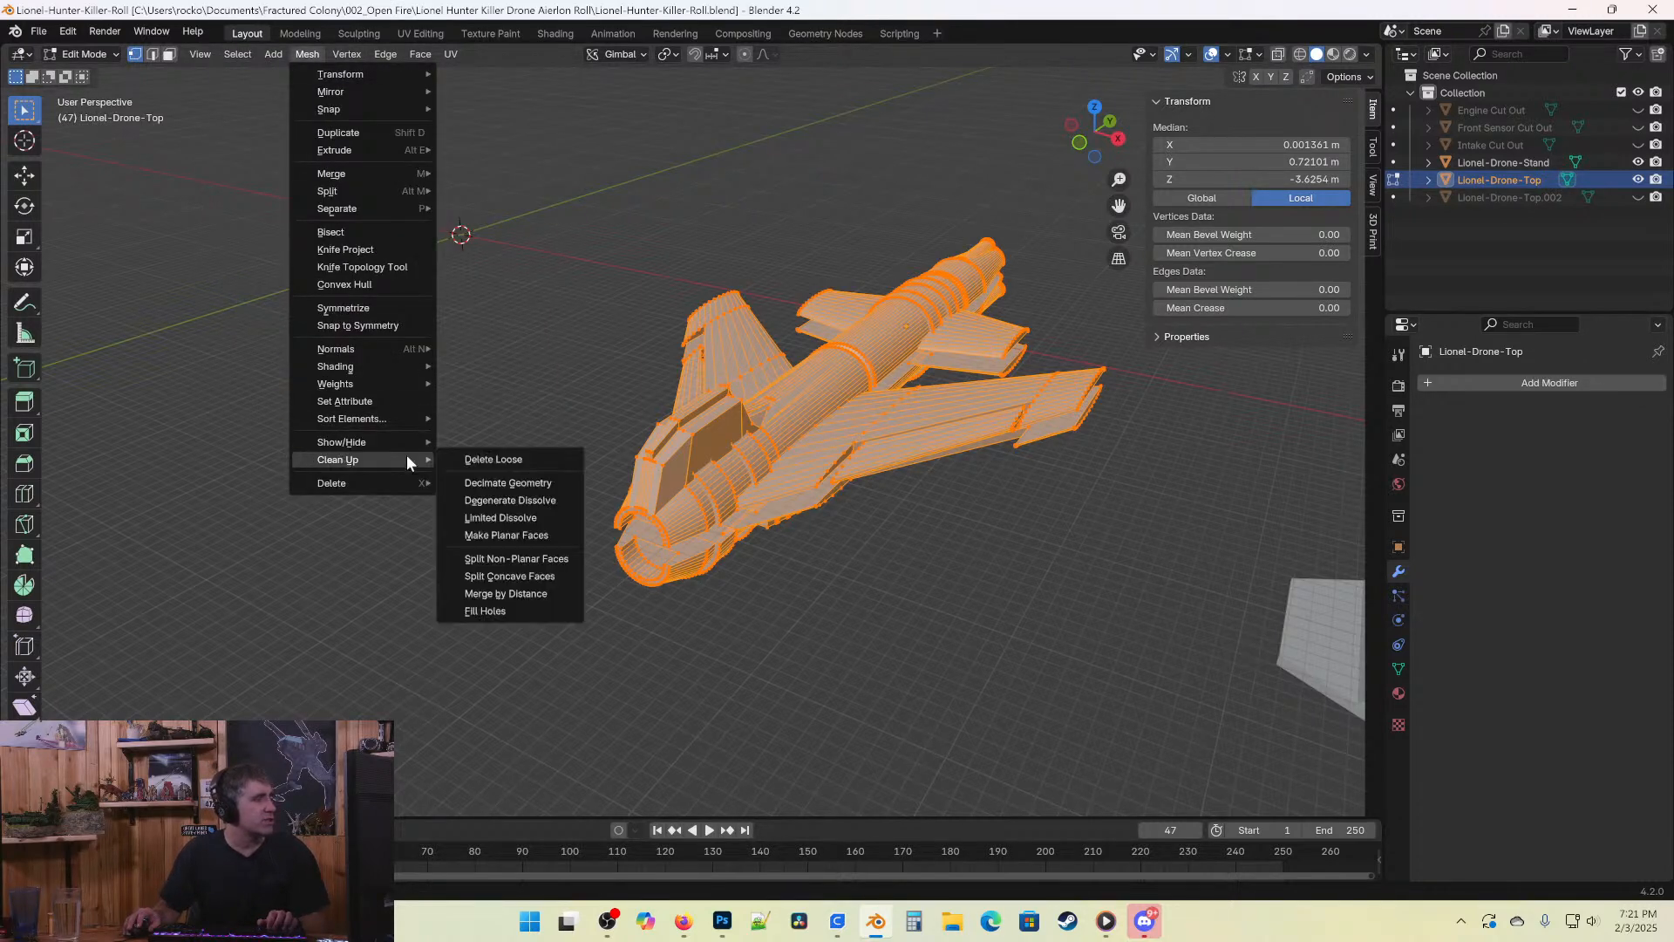
{"action": "left_click", "coordinate": [517, 594]}
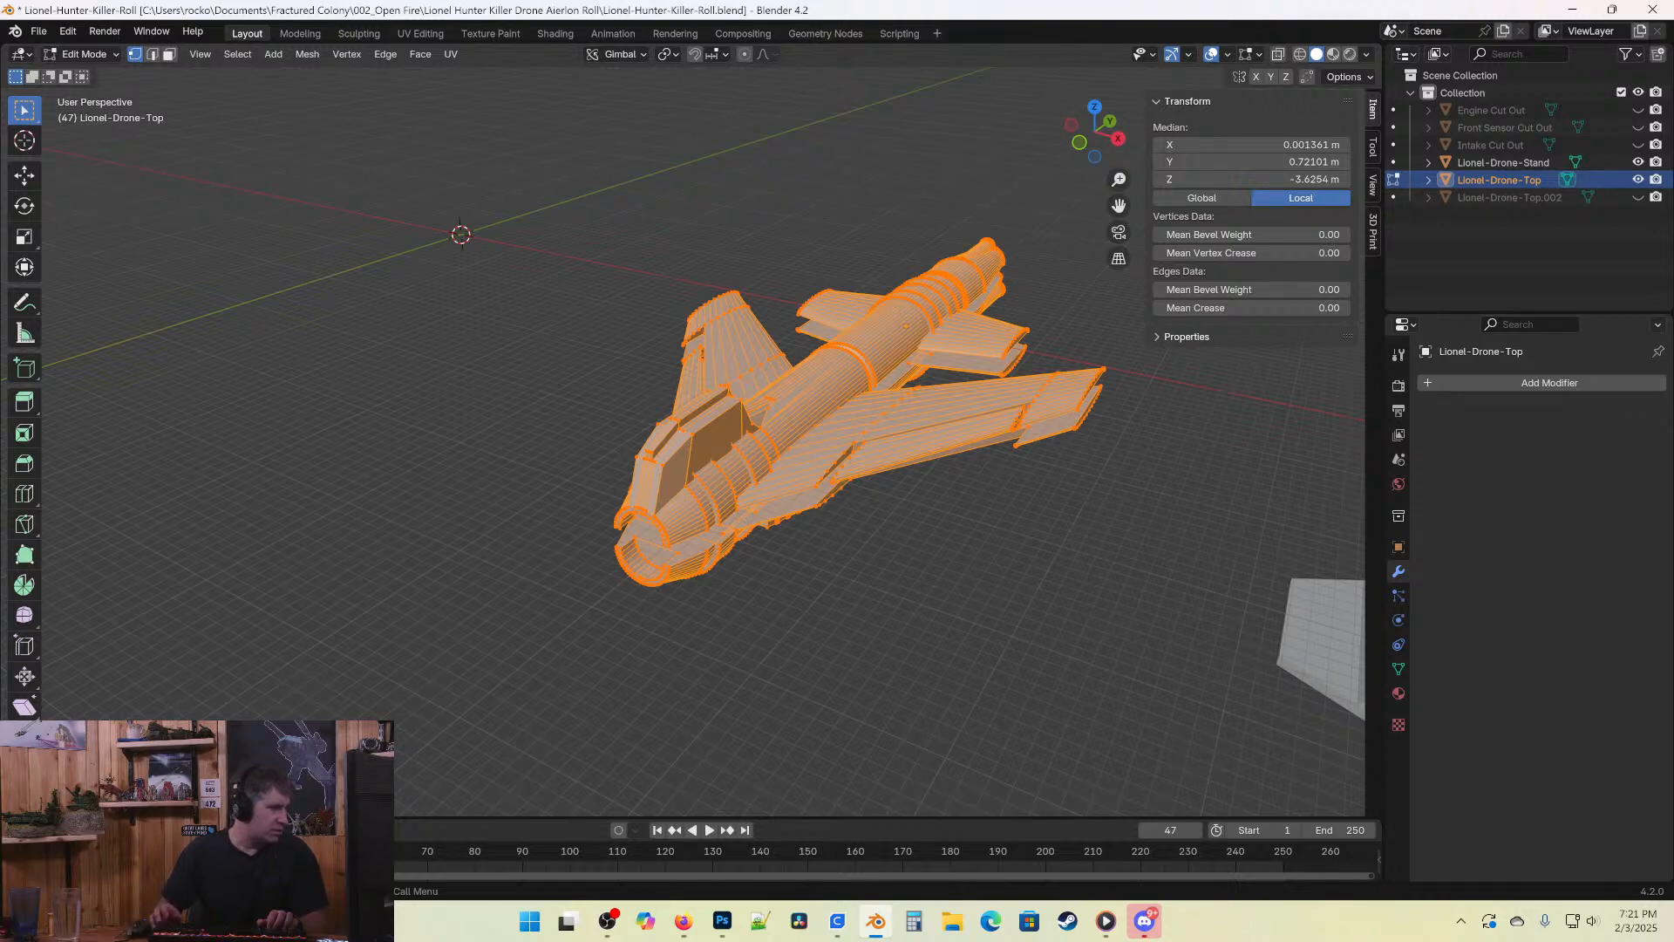
{"action": "key", "text": "m"}
{"action": "key", "text": "b"}
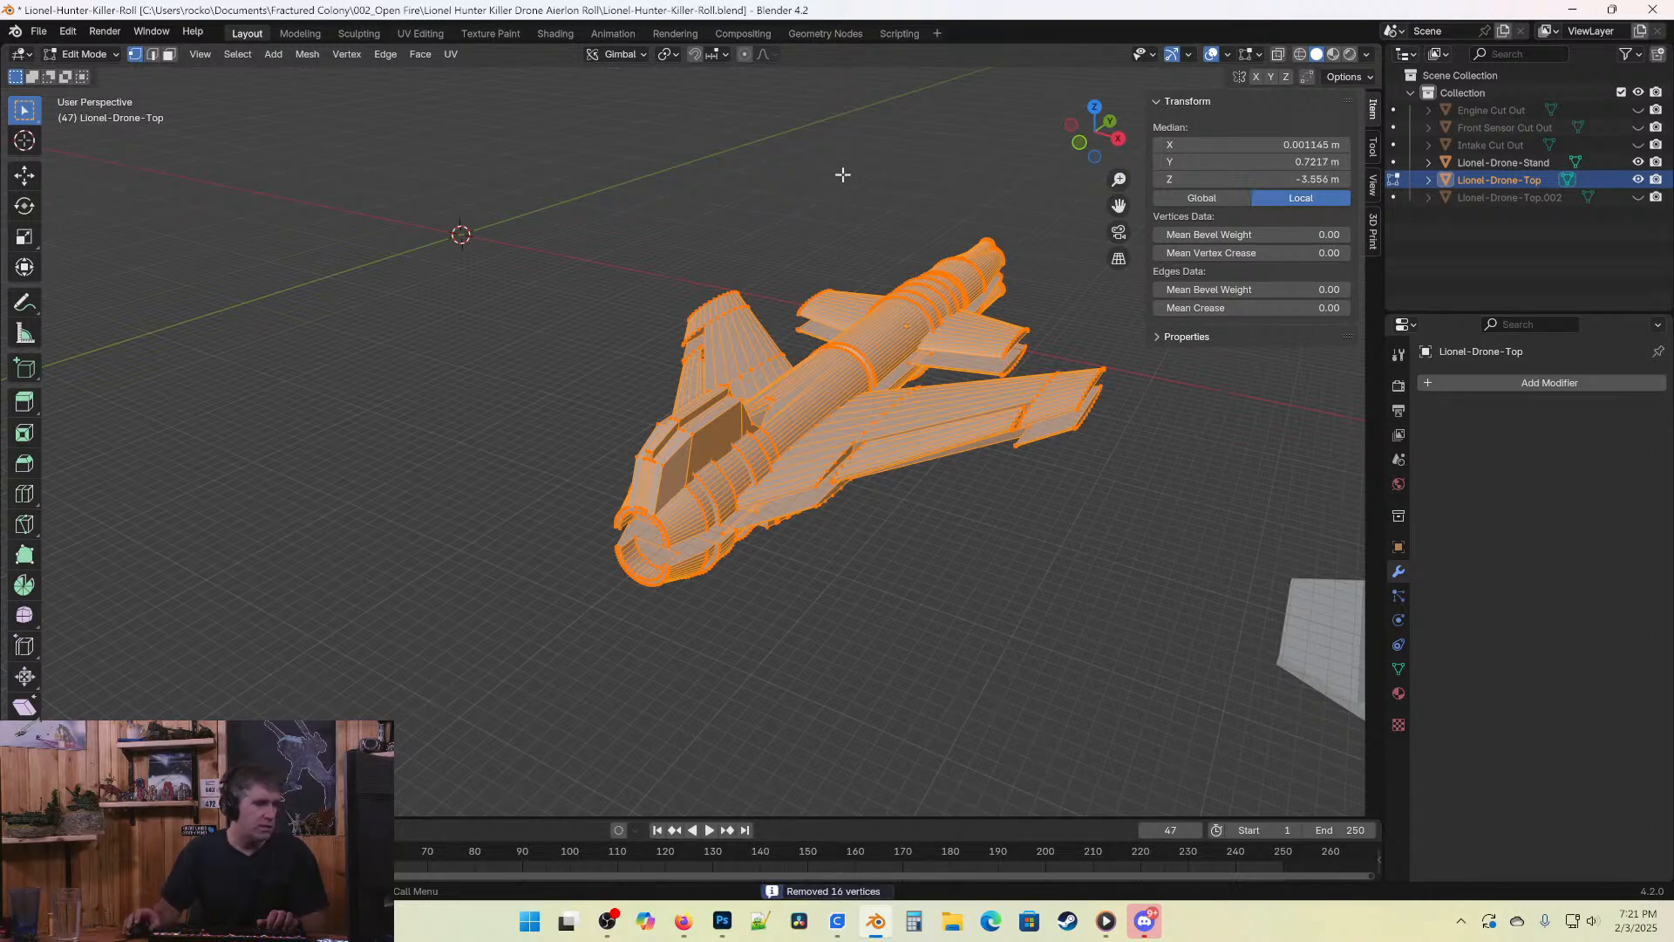
Examine the aileron joints and wing gaps on both sides of the drone, and its overall shape from several angles.
{"action": "middle_click_drag", "start_coordinate": [960, 457], "coordinate": [793, 443], "text": "shift"}
{"action": "scroll", "coordinate": [793, 485], "scroll_direction": "up", "scroll_amount": 4}
{"action": "mouse_move", "coordinate": [927, 405]}
{"action": "middle_mouse_down"}
{"action": "mouse_move", "coordinate": [794, 318]}
{"action": "mouse_move", "coordinate": [904, 321]}
{"action": "mouse_move", "coordinate": [950, 408]}
{"action": "middle_mouse_up"}
{"action": "scroll", "coordinate": [794, 317], "scroll_direction": "up", "scroll_amount": 5}
{"action": "scroll", "coordinate": [795, 317], "scroll_direction": "down", "scroll_amount": 5}
{"action": "scroll", "coordinate": [819, 342], "scroll_direction": "up", "scroll_amount": 1}
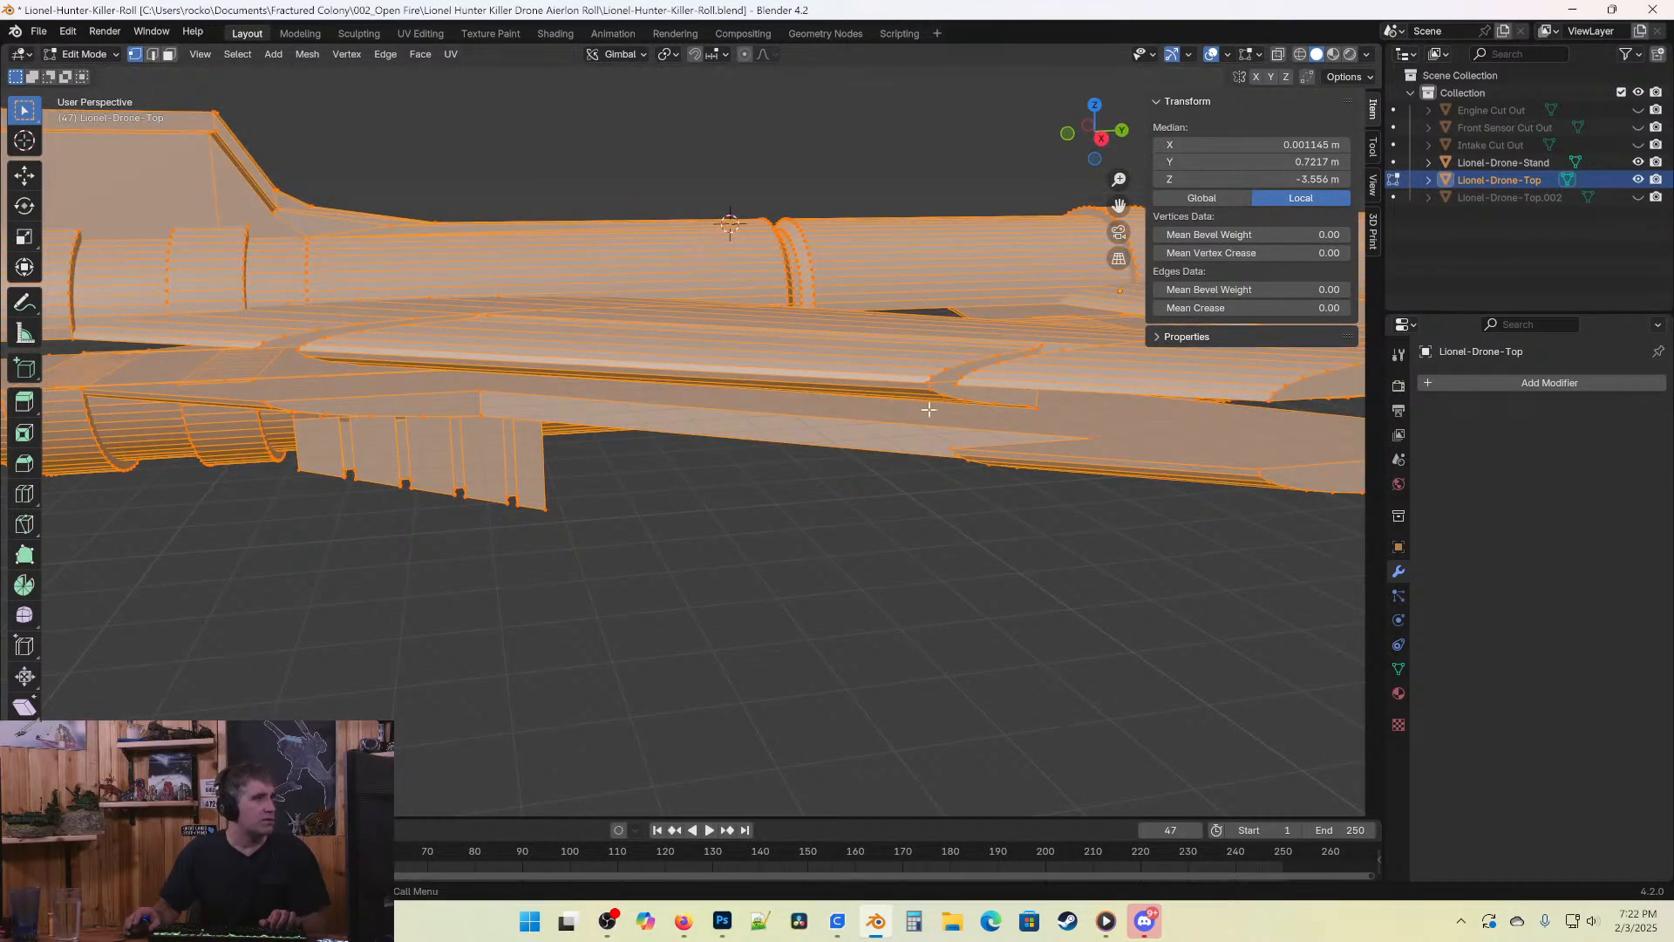
{"action": "middle_click_drag", "start_coordinate": [646, 373], "coordinate": [646, 542]}
{"action": "scroll", "coordinate": [561, 314], "scroll_direction": "up", "scroll_amount": 4}
{"action": "scroll", "coordinate": [828, 567], "scroll_direction": "down", "scroll_amount": 3}
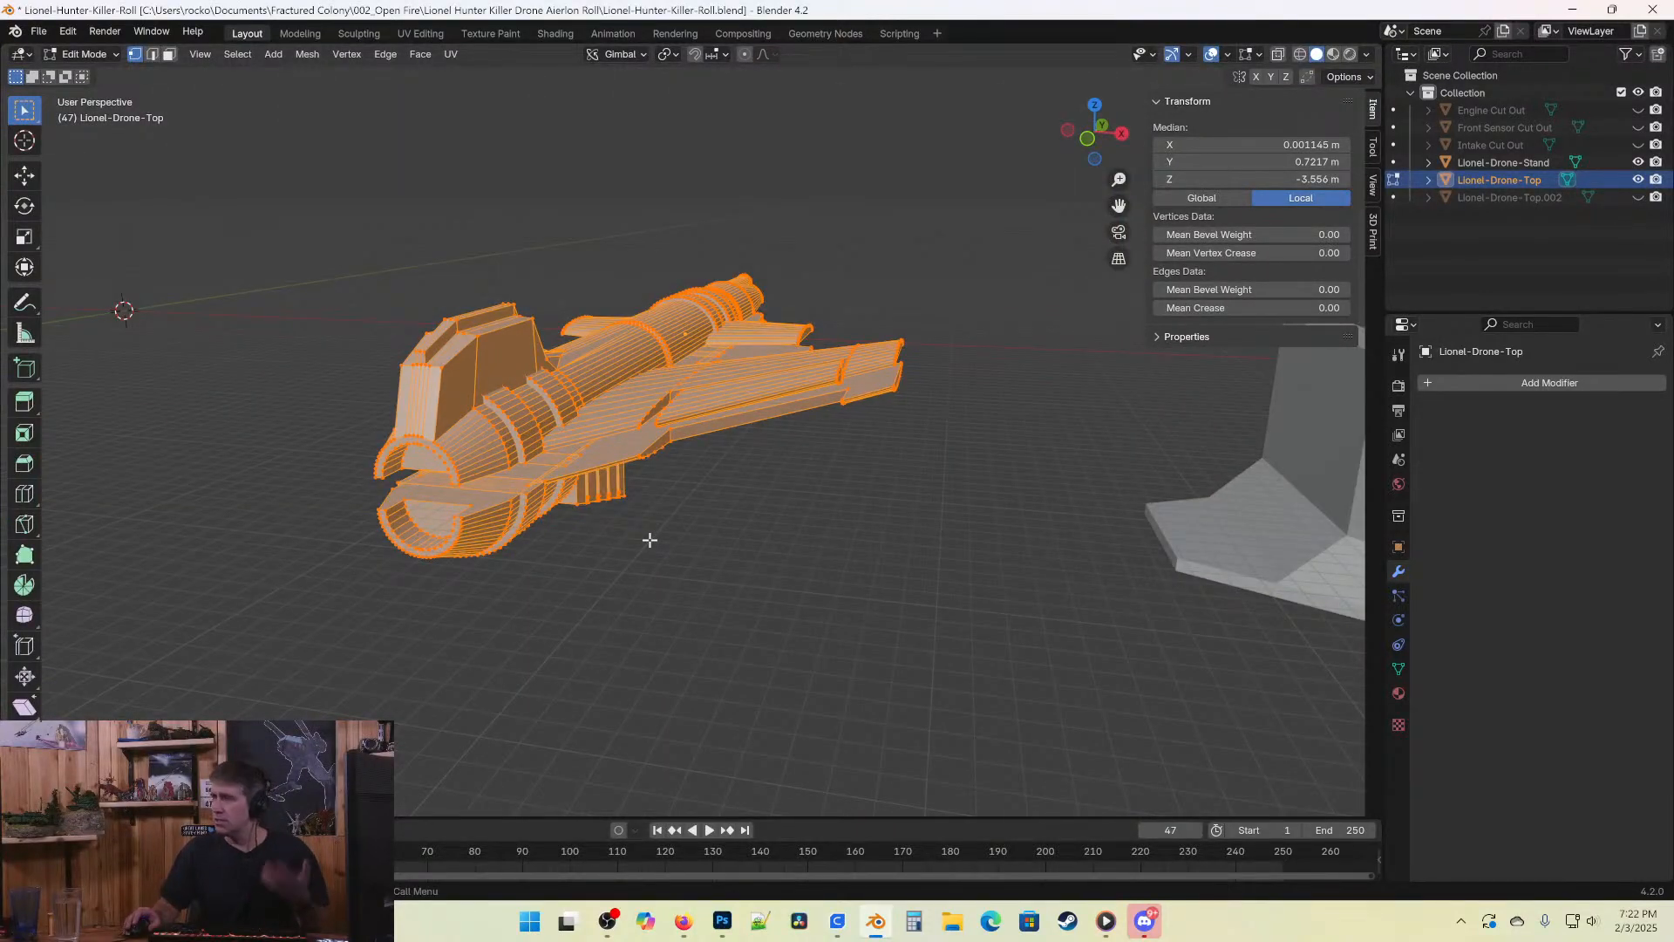
{"action": "middle_click_drag", "start_coordinate": [746, 593], "coordinate": [635, 485]}
{"action": "scroll", "coordinate": [667, 523], "scroll_direction": "up", "scroll_amount": 4}
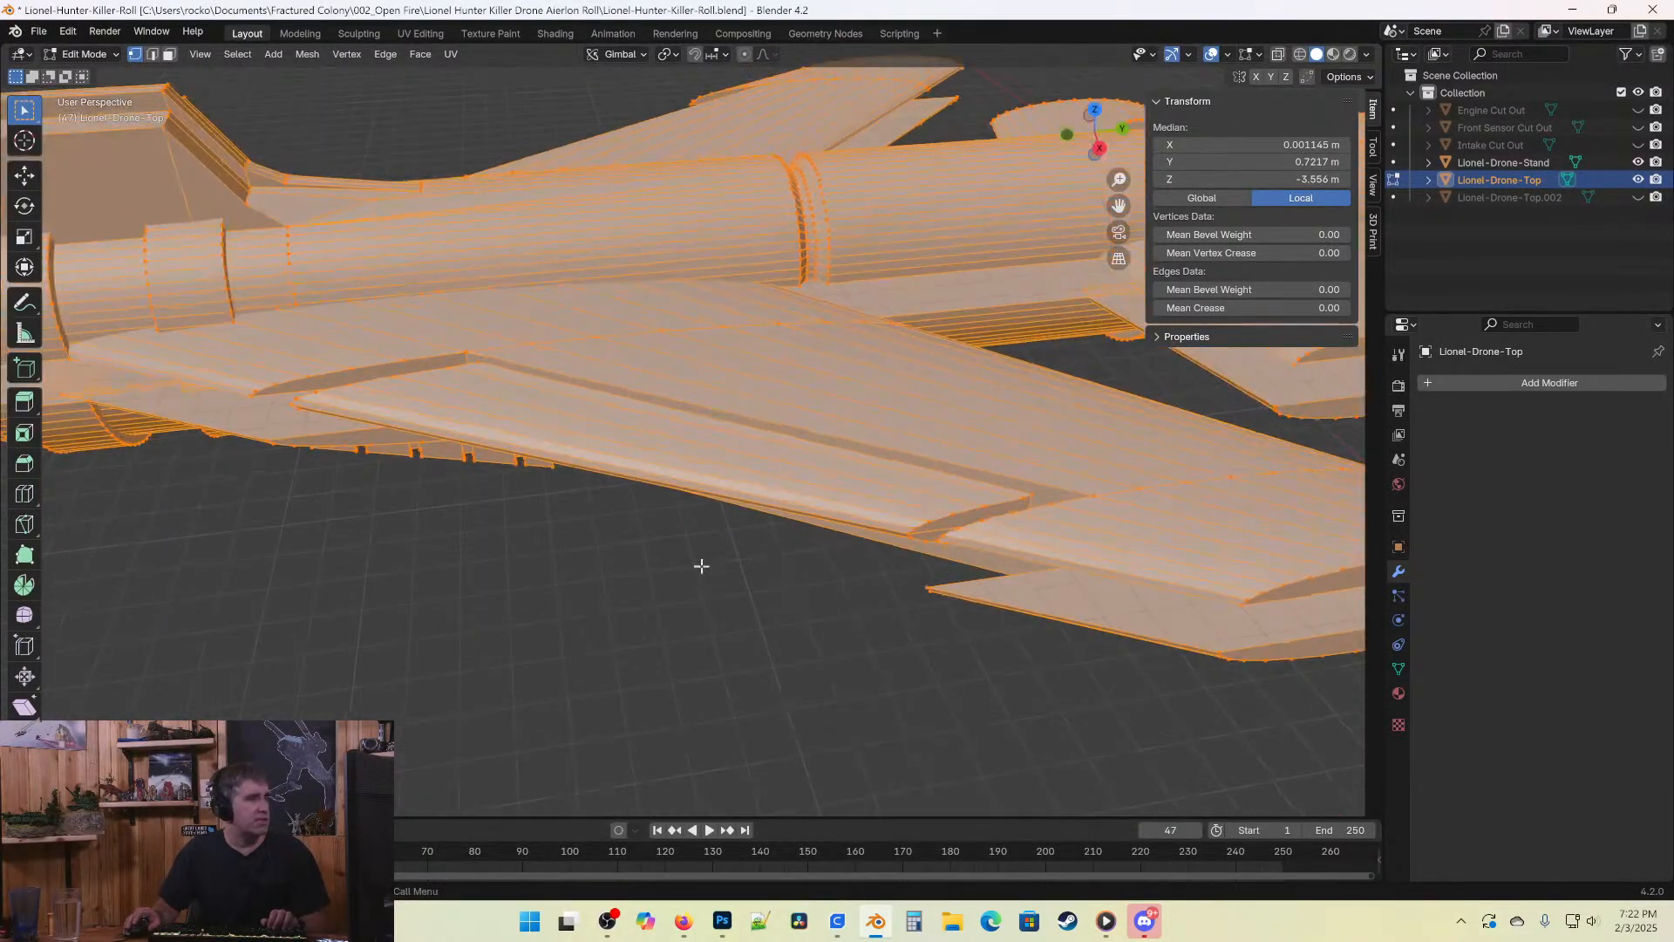
{"action": "middle_click_drag", "start_coordinate": [699, 564], "coordinate": [897, 508]}
{"action": "scroll", "coordinate": [872, 501], "scroll_direction": "up", "scroll_amount": 3}
{"action": "scroll", "coordinate": [897, 509], "scroll_direction": "down", "scroll_amount": 6}
{"action": "middle_click_drag", "start_coordinate": [641, 447], "coordinate": [734, 451]}
{"action": "scroll", "coordinate": [733, 451], "scroll_direction": "up", "scroll_amount": 3}
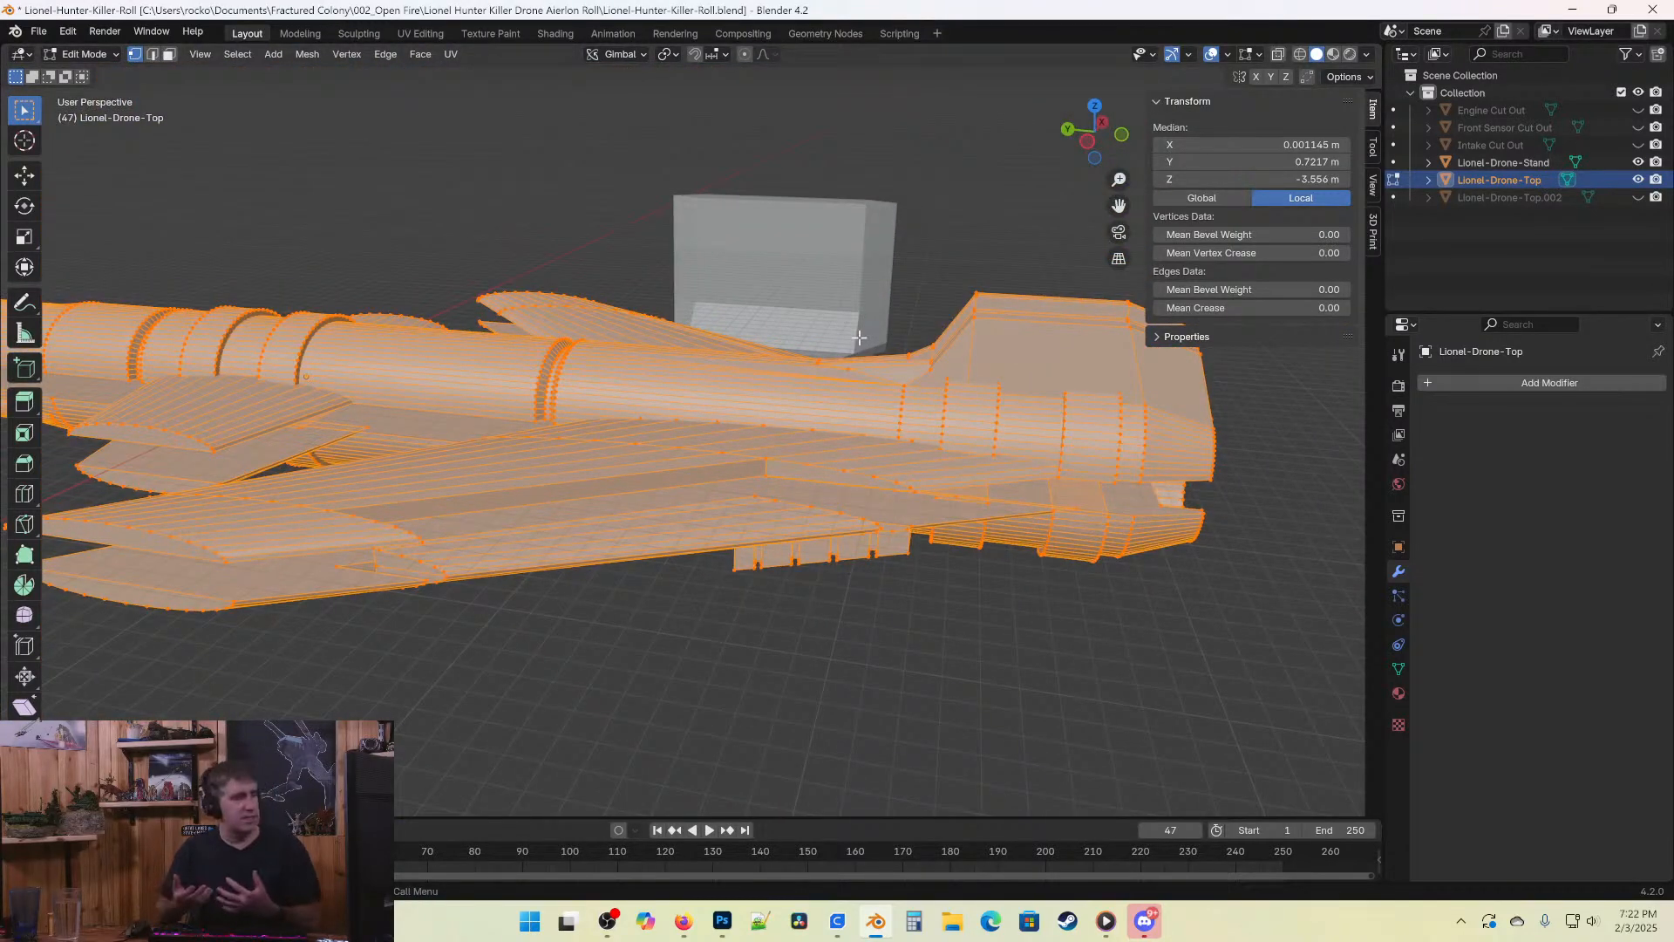
{"action": "scroll", "coordinate": [565, 336], "scroll_direction": "down", "scroll_amount": 2}
{"action": "middle_click_drag", "start_coordinate": [565, 335], "coordinate": [660, 271]}
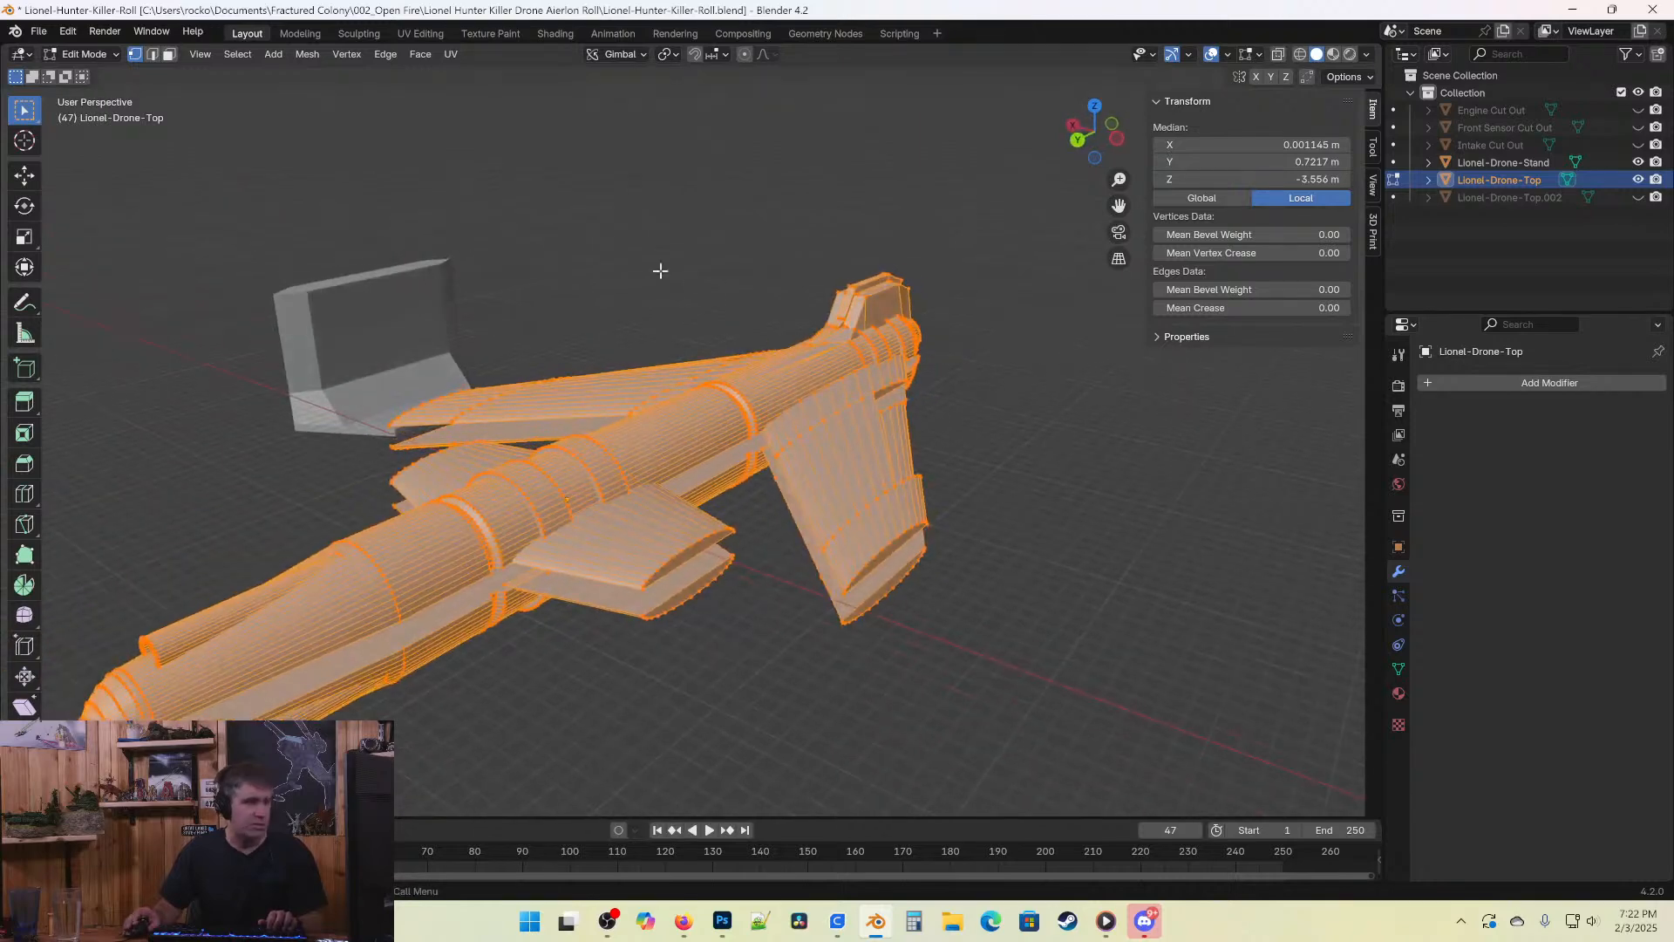
Show the drone in the front view and deselect the whole mesh.
{"action": "key", "text": "KP_1"}
{"action": "scroll", "coordinate": [282, 211], "scroll_direction": "up", "scroll_amount": 4}
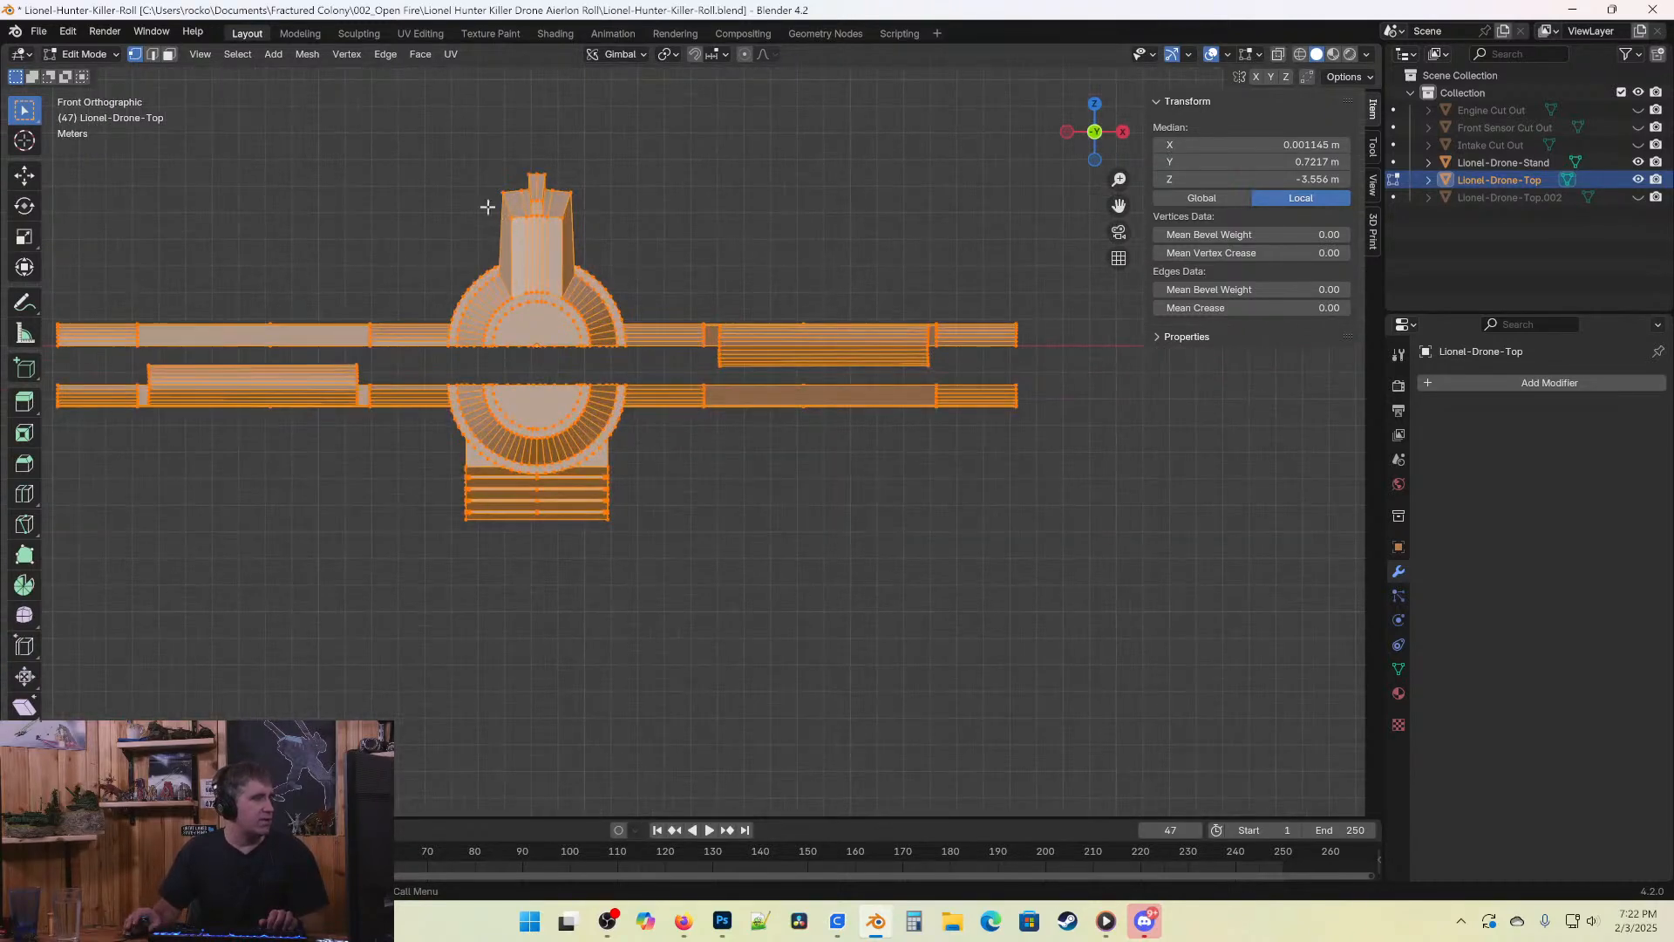
{"action": "key", "text": "alt+a"}
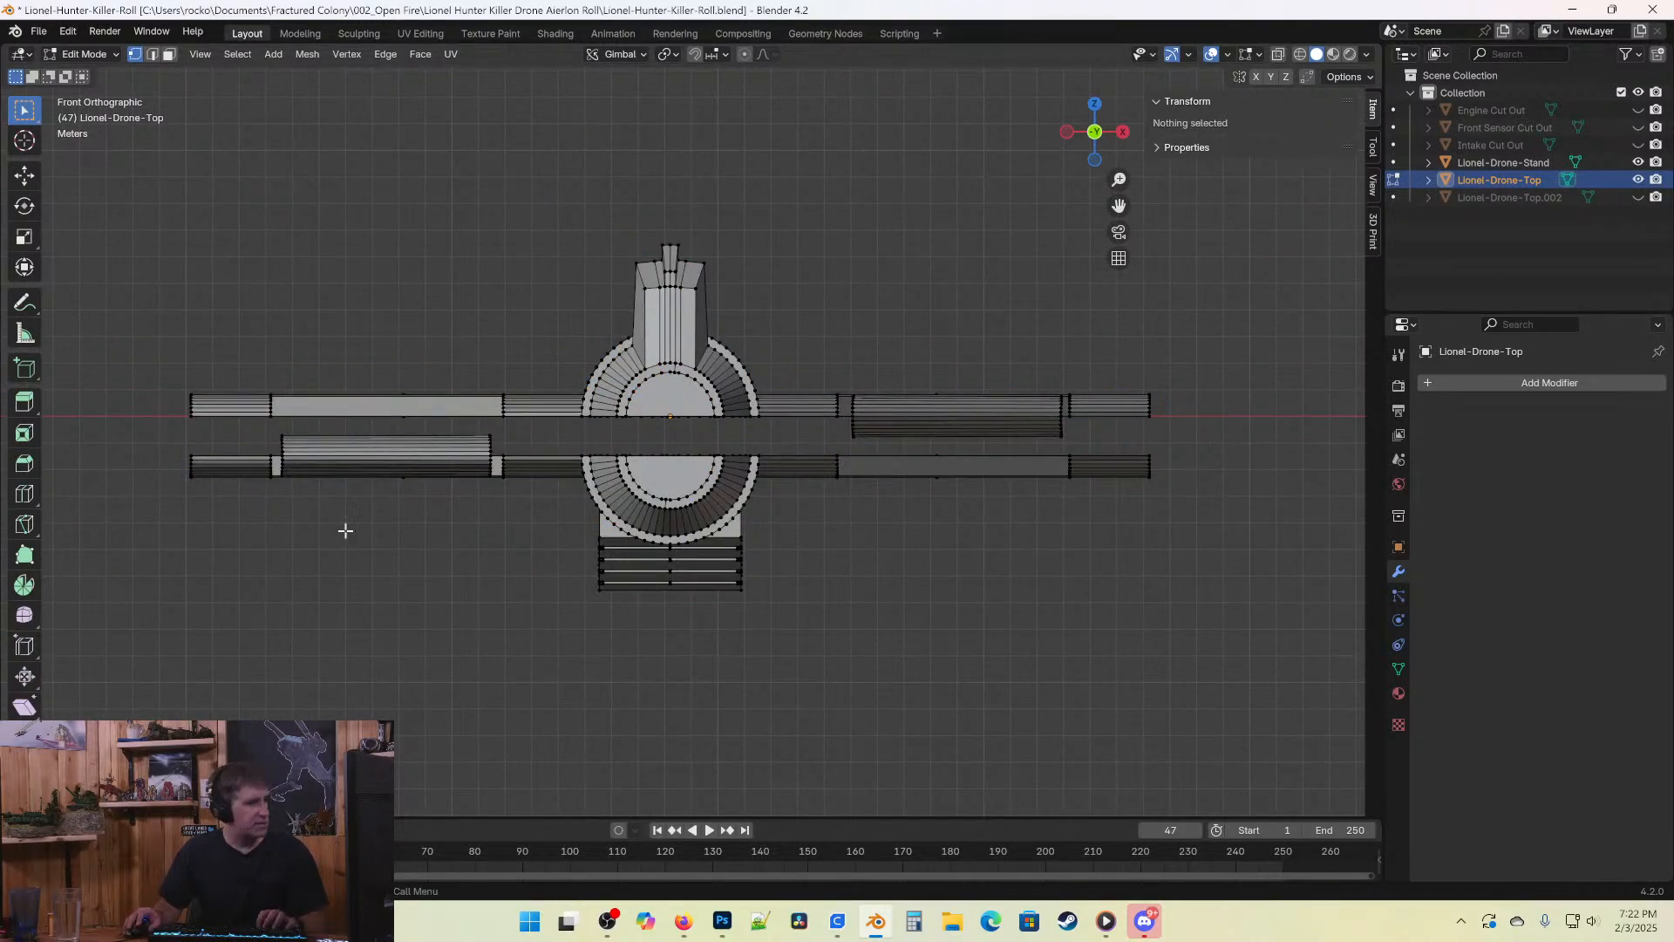
Select the whole lower drone half in wireframe view and separate it into its own object.
{"action": "key", "text": "z"}
{"action": "left_click", "coordinate": [118, 478]}
{"action": "key", "text": "b"}
{"action": "mouse_move", "coordinate": [105, 429]}
{"action": "left_mouse_down"}
{"action": "mouse_move", "coordinate": [477, 503]}
{"action": "mouse_move", "coordinate": [871, 636]}
{"action": "mouse_move", "coordinate": [815, 643]}
{"action": "left_mouse_up"}
{"action": "left_click_drag", "start_coordinate": [794, 445], "coordinate": [1255, 567]}
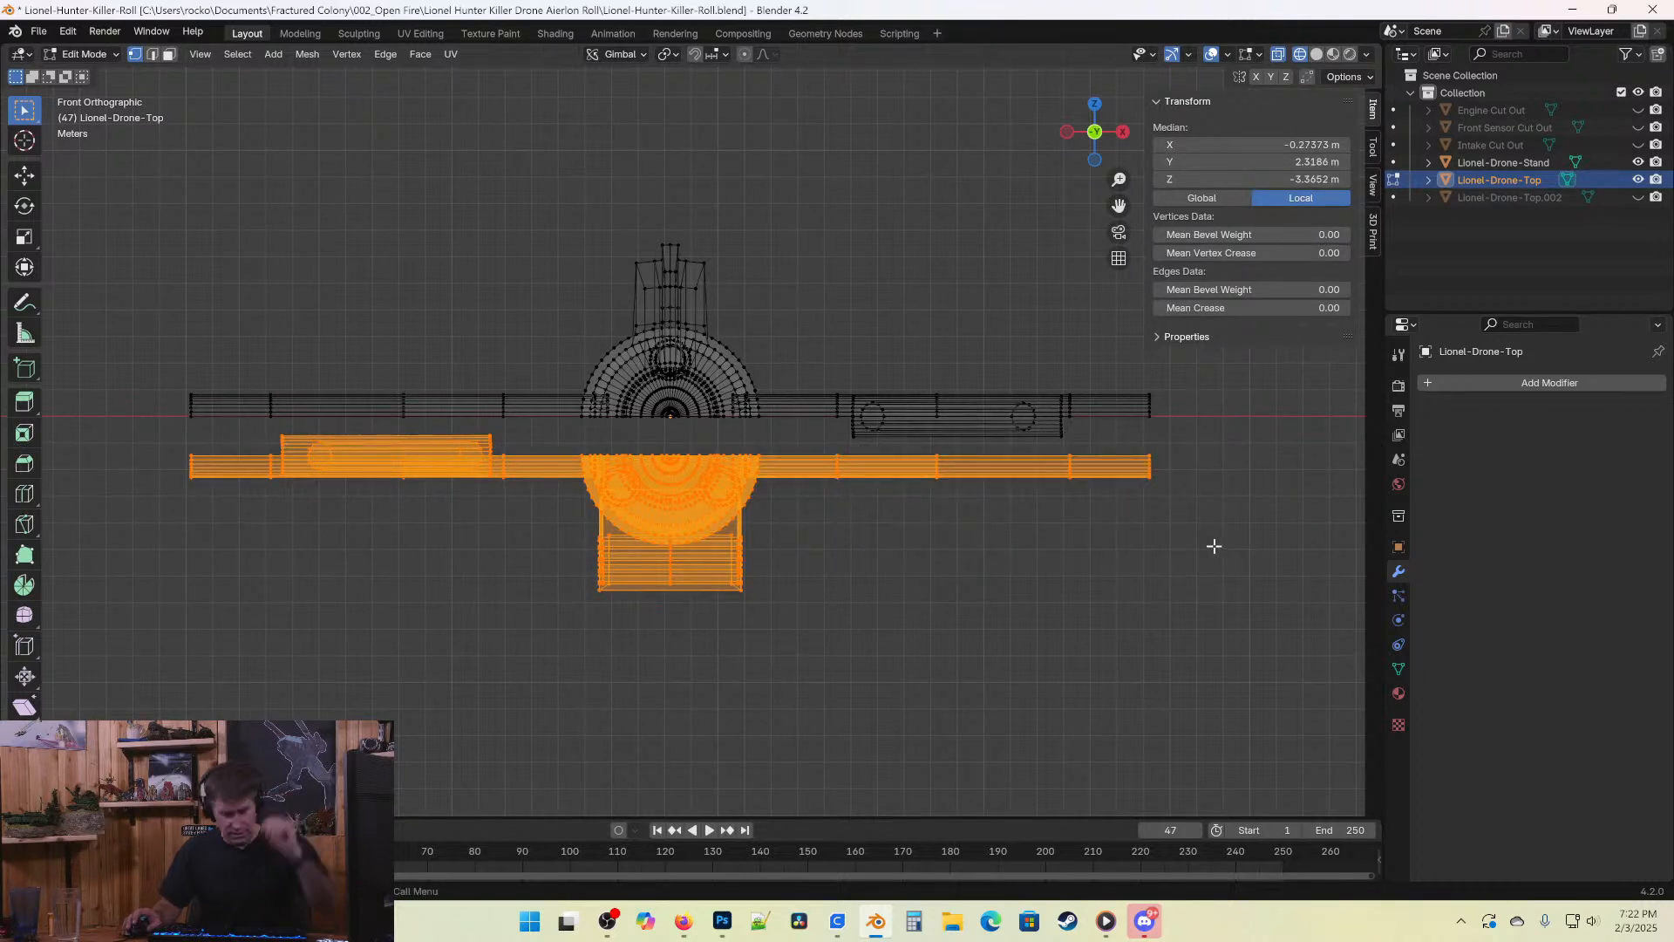
{"action": "key", "text": "p"}
{"action": "left_click", "coordinate": [1185, 540]}
{"action": "key", "text": "Tab"}
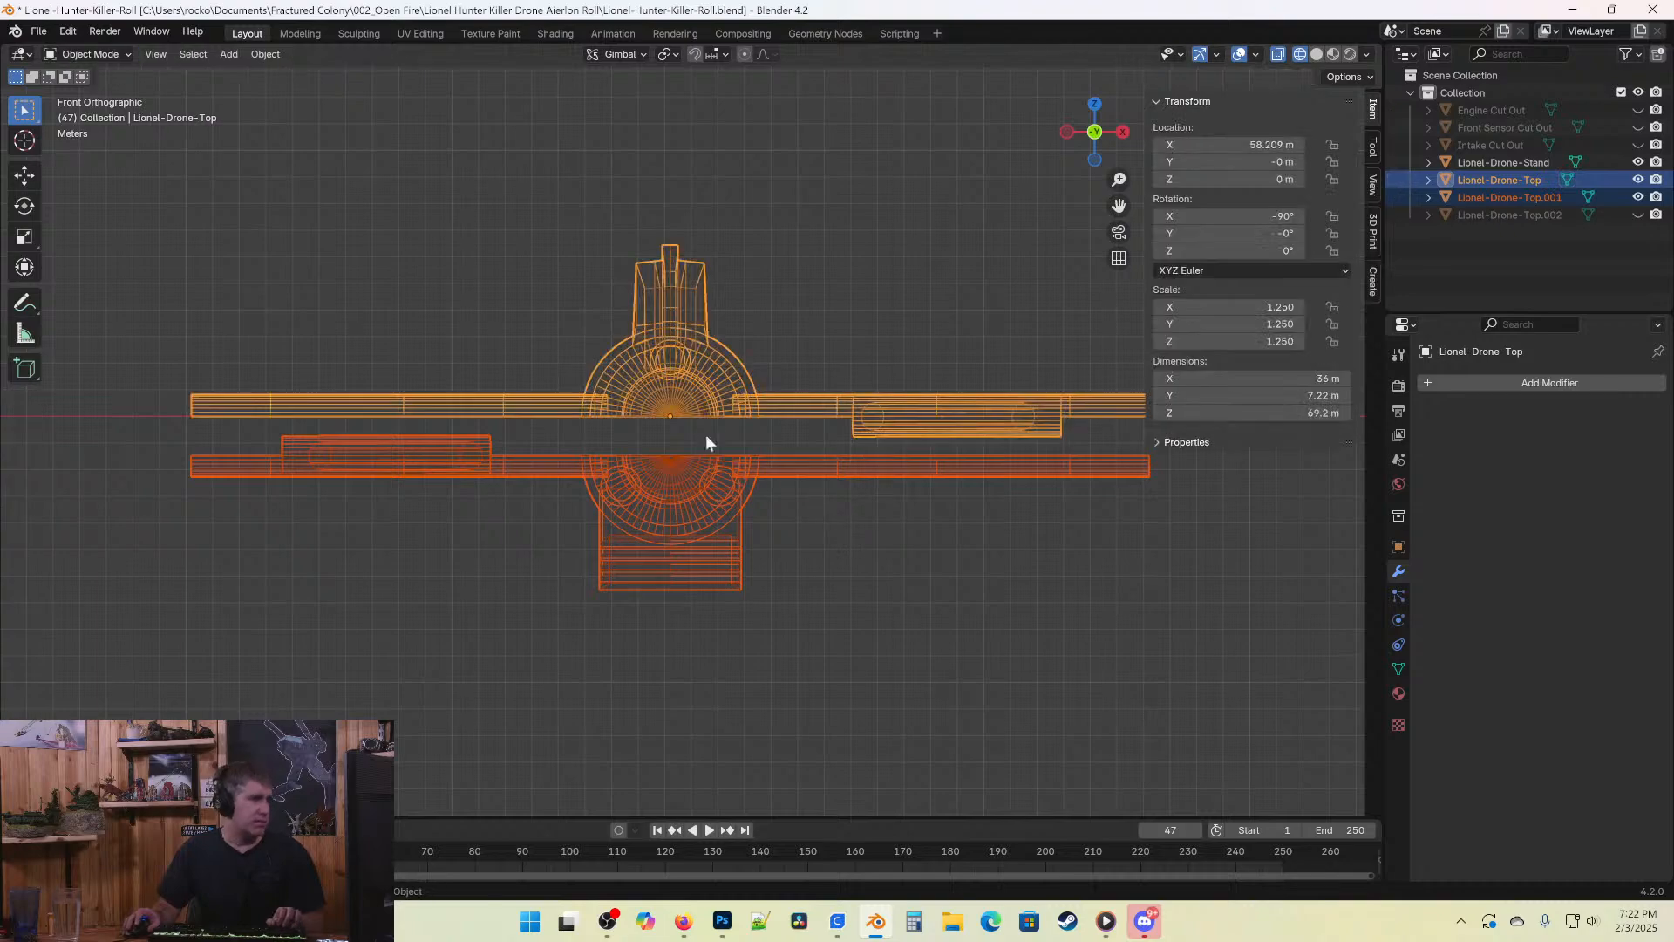
Move the upper drone half up to about Z 9.75 m and the lower half down to about Z -6.89 m, and save the file.
{"action": "left_click", "coordinate": [661, 397]}
{"action": "mouse_move", "coordinate": [661, 397]}
{"action": "middle_mouse_down"}
{"action": "mouse_move", "coordinate": [766, 411]}
{"action": "mouse_move", "coordinate": [681, 417]}
{"action": "middle_mouse_up"}
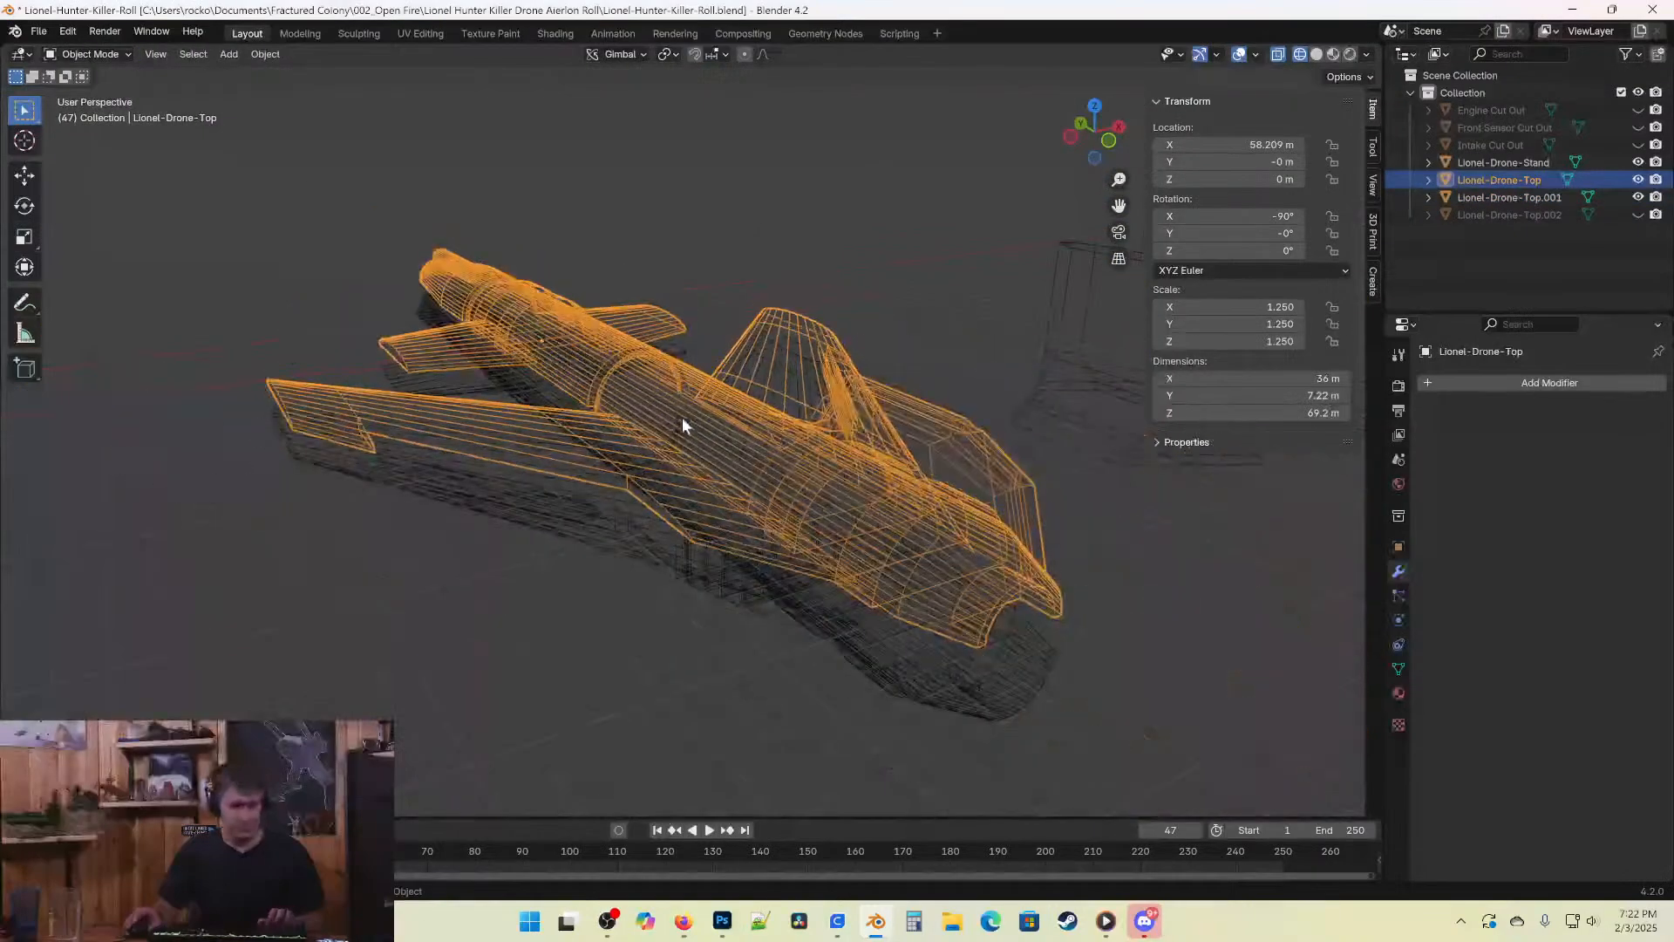
{"action": "left_click", "coordinate": [682, 417]}
{"action": "key", "text": "g"}
{"action": "key", "text": "z"}
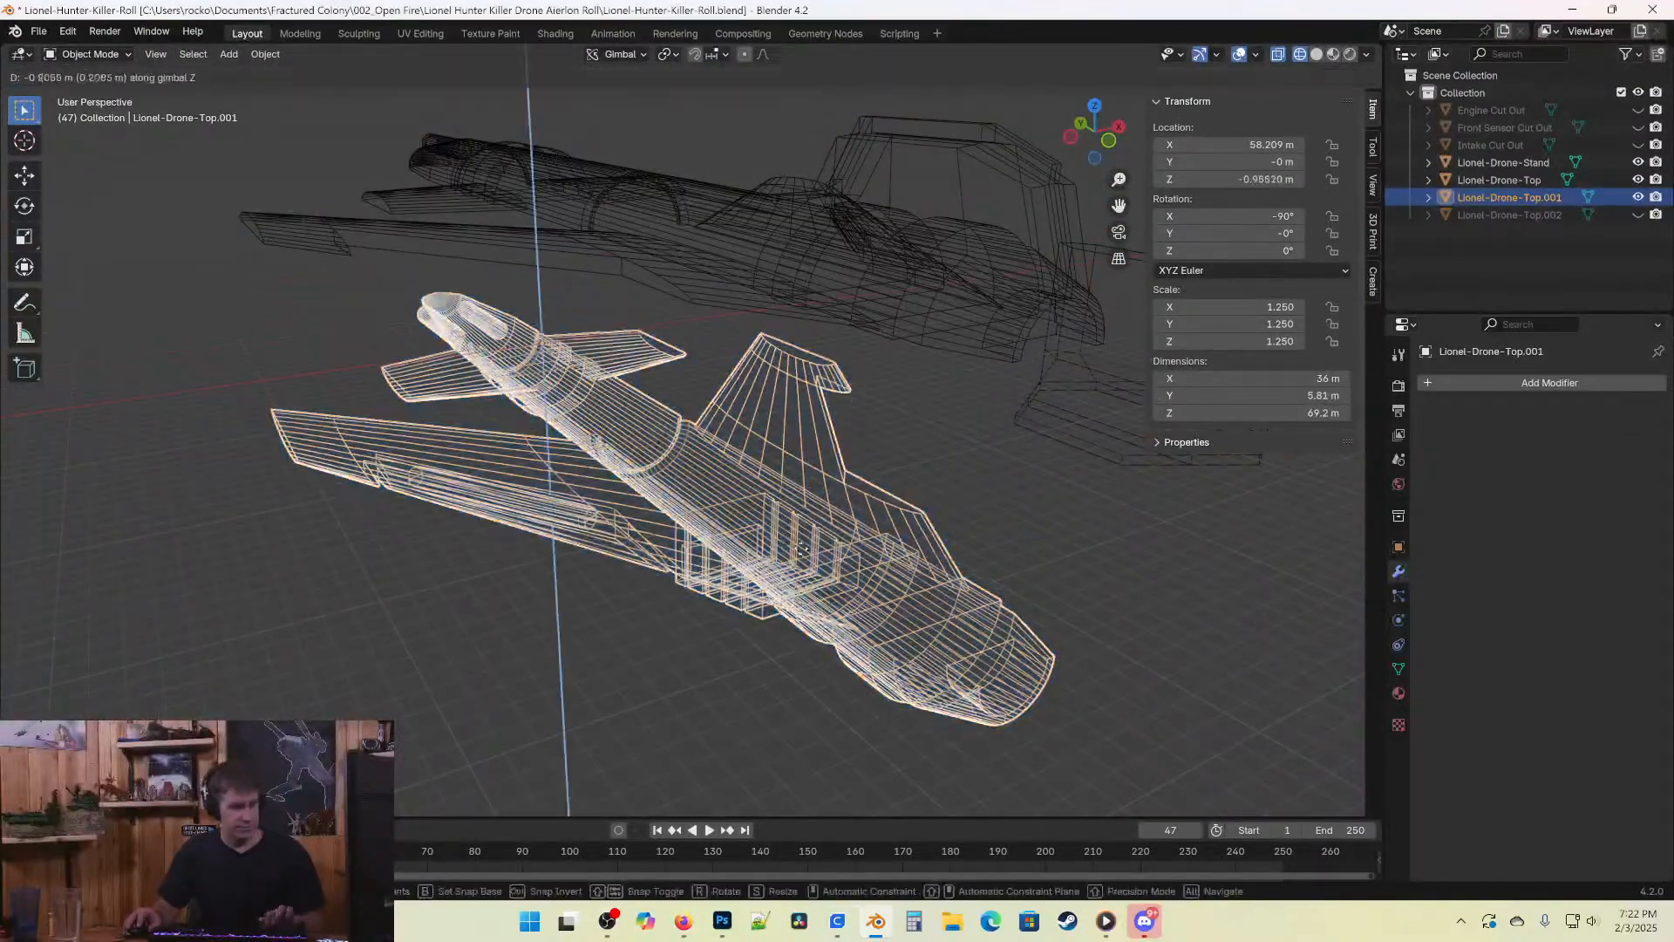
{"action": "left_click", "coordinate": [824, 390]}
{"action": "middle_click_drag", "start_coordinate": [824, 390], "coordinate": [625, 368]}
{"action": "key", "text": "ctrl+s"}
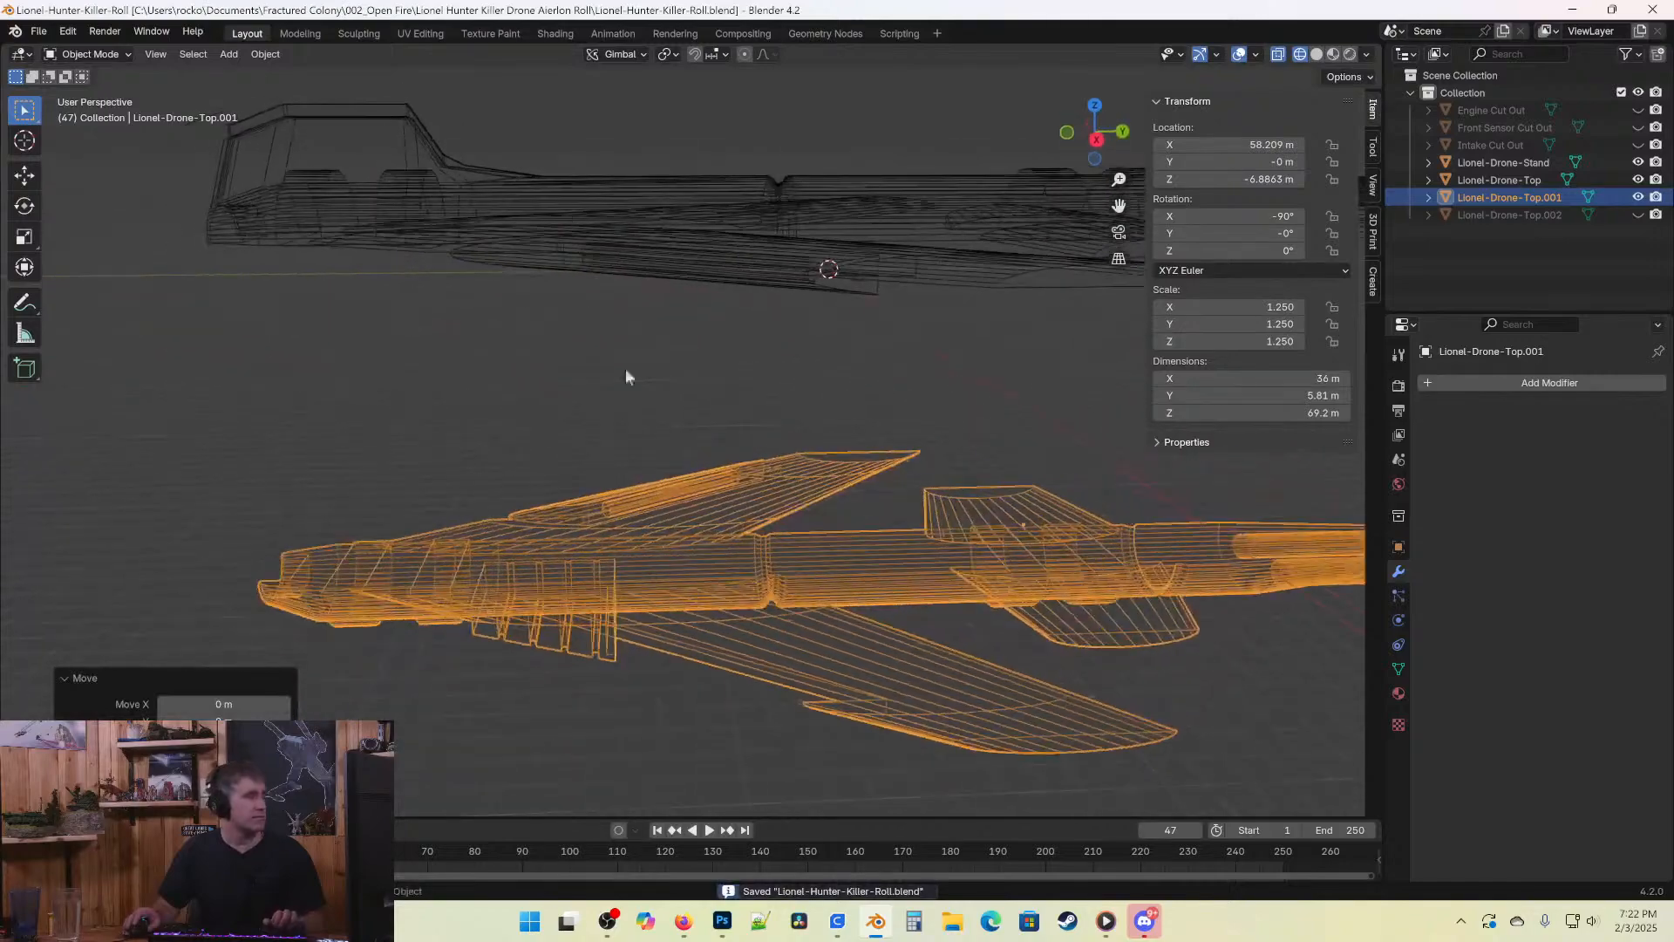
In solid shading, select the upper half's whole linked aileron in its mesh and examine where it meets the wing.
{"action": "left_click", "coordinate": [819, 239]}
{"action": "mouse_move", "coordinate": [818, 239]}
{"action": "middle_mouse_down"}
{"action": "mouse_move", "coordinate": [652, 178]}
{"action": "mouse_move", "coordinate": [683, 244]}
{"action": "mouse_move", "coordinate": [849, 263]}
{"action": "mouse_move", "coordinate": [824, 243]}
{"action": "mouse_move", "coordinate": [907, 244]}
{"action": "middle_mouse_up"}
{"action": "key", "text": "shift+z"}
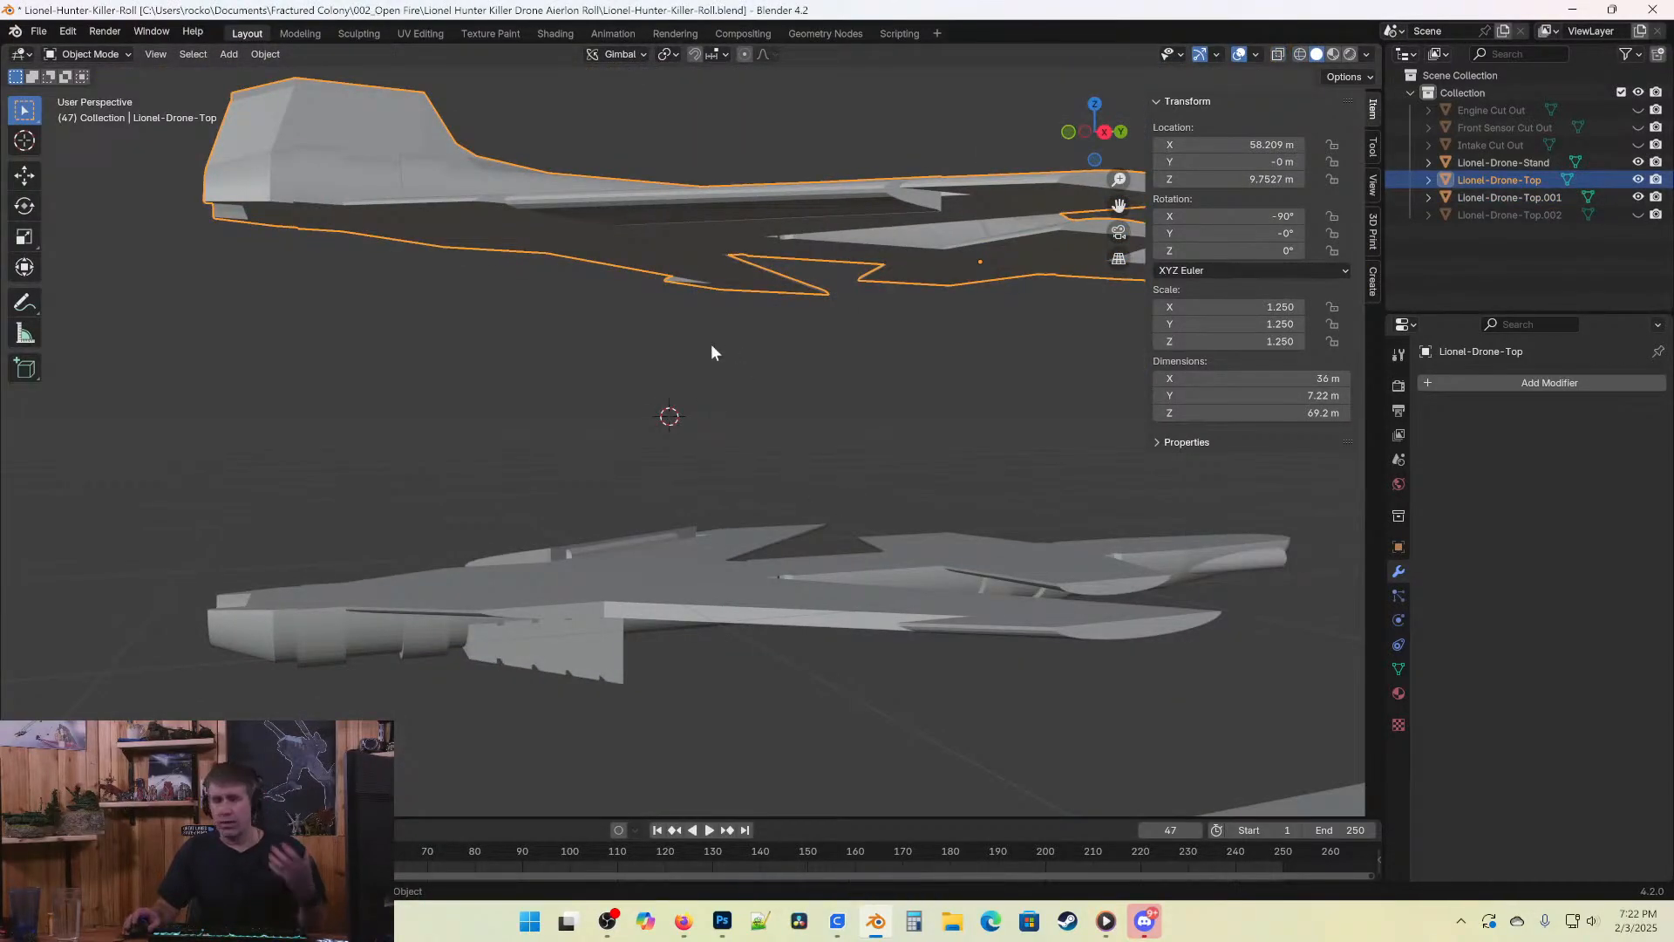
{"action": "mouse_move", "coordinate": [711, 351]}
{"action": "middle_mouse_down"}
{"action": "mouse_move", "coordinate": [553, 288]}
{"action": "mouse_move", "coordinate": [631, 389]}
{"action": "mouse_move", "coordinate": [807, 306]}
{"action": "mouse_move", "coordinate": [666, 351]}
{"action": "mouse_move", "coordinate": [796, 396]}
{"action": "mouse_move", "coordinate": [721, 373]}
{"action": "middle_mouse_up"}
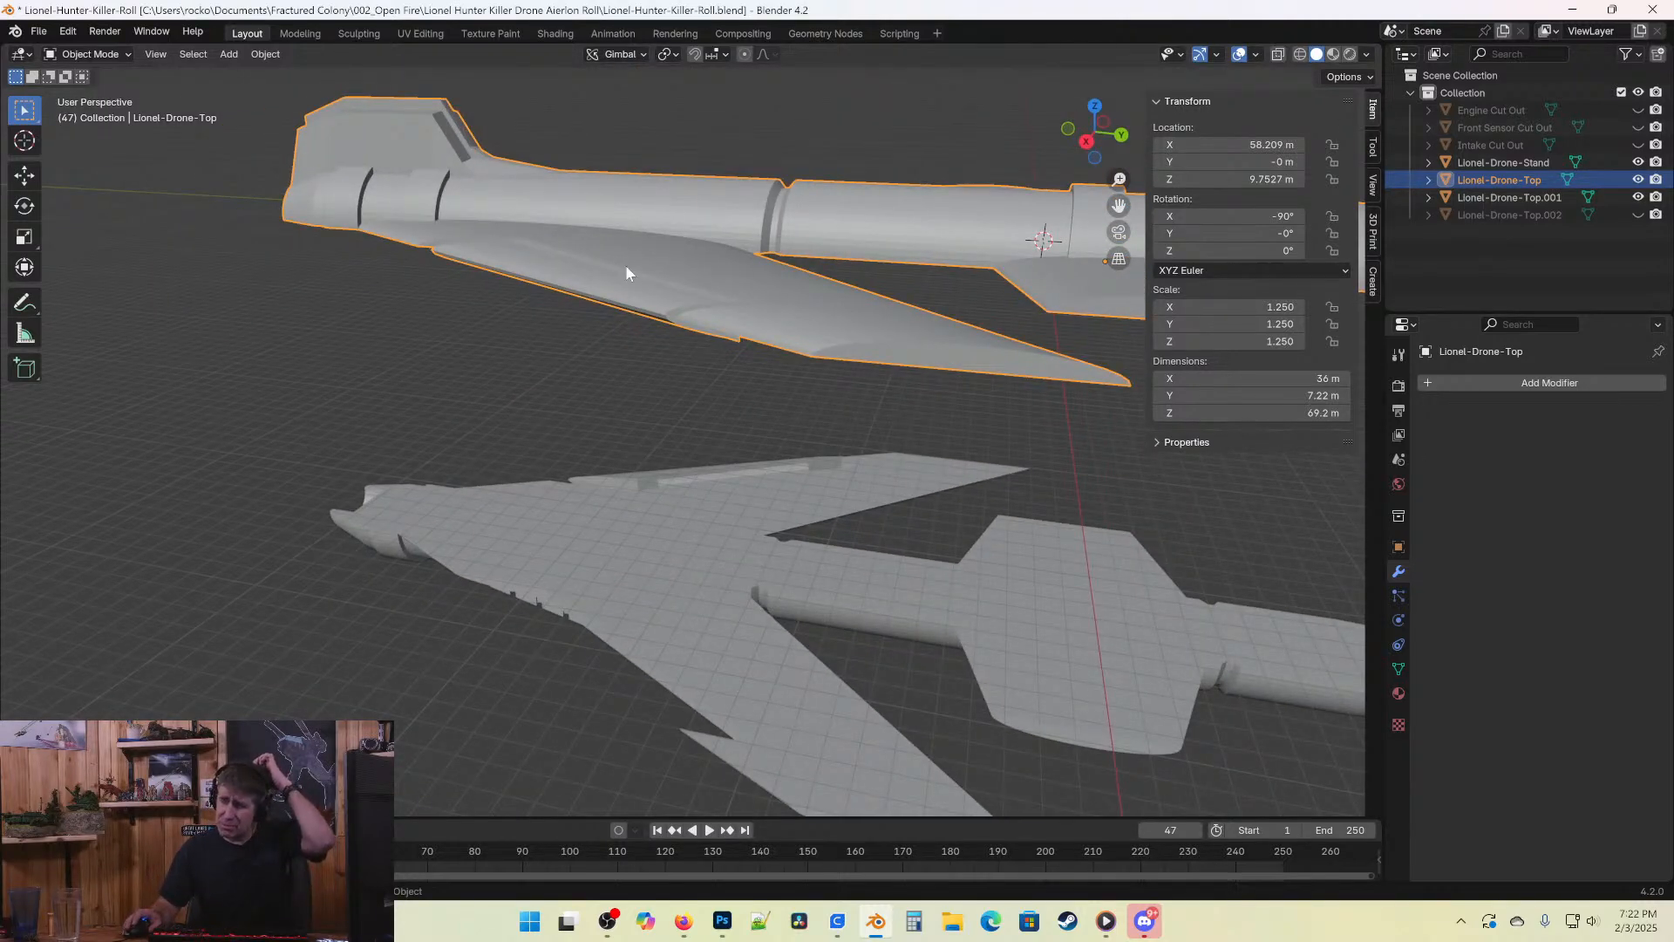
{"action": "middle_click_drag", "start_coordinate": [558, 290], "coordinate": [692, 489]}
{"action": "scroll", "coordinate": [572, 322], "scroll_direction": "up", "scroll_amount": 5}
{"action": "key", "text": "Tab"}
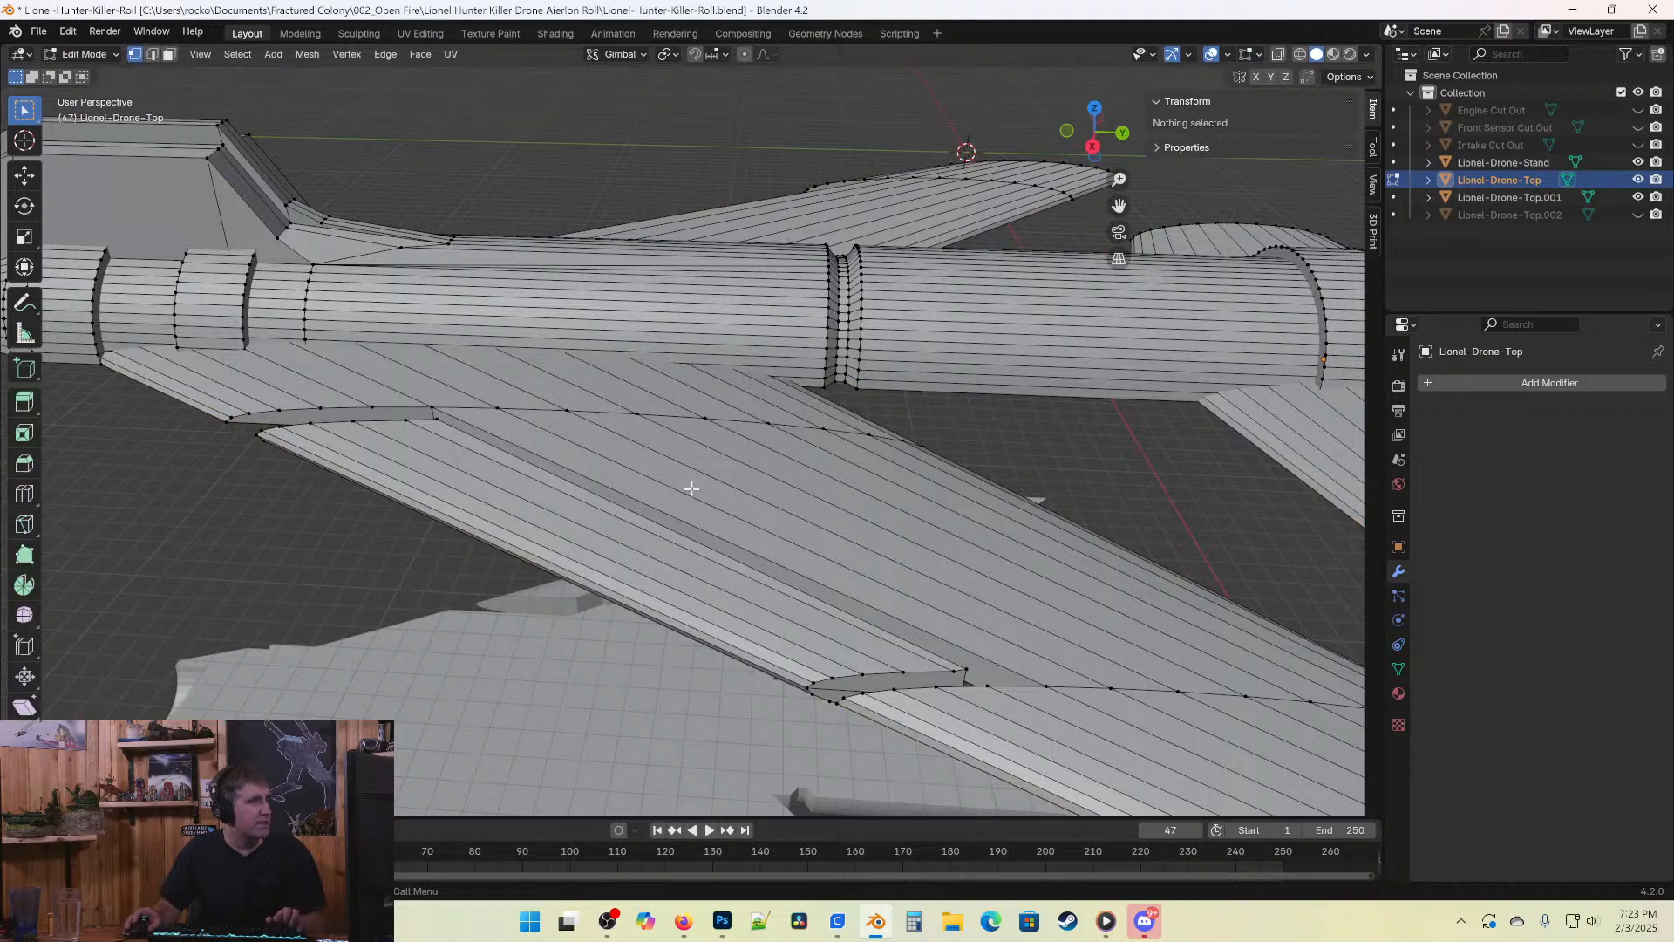
{"action": "left_click", "coordinate": [904, 678]}
{"action": "key", "text": "ctrl+l"}
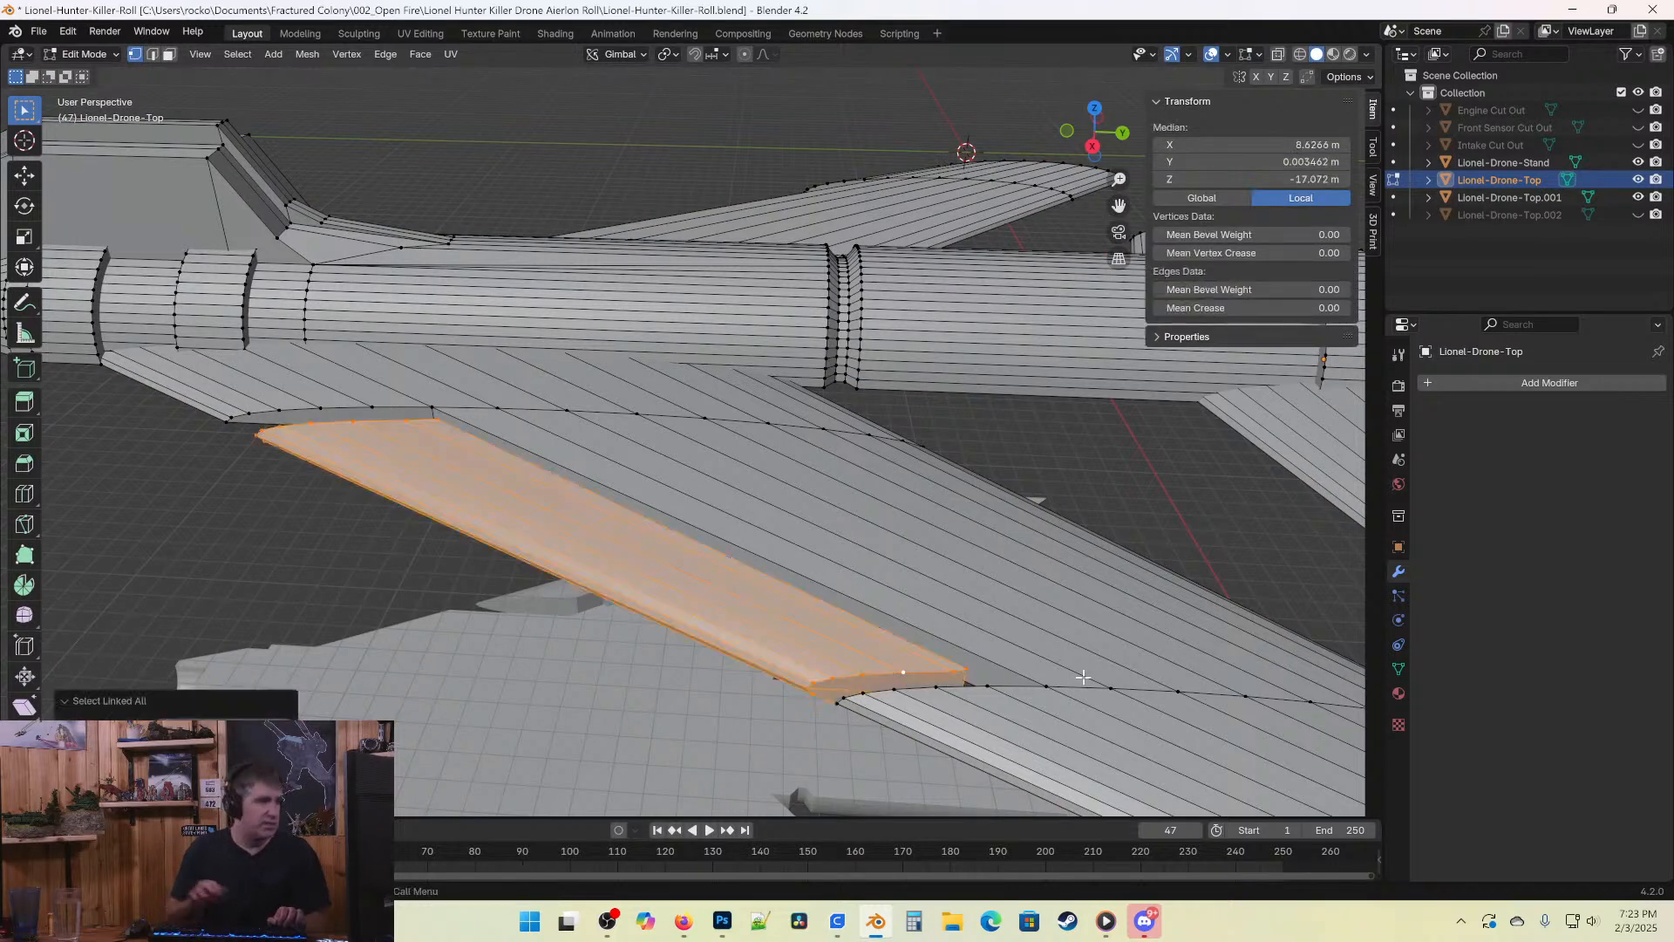
{"action": "middle_click_drag", "start_coordinate": [1031, 625], "coordinate": [678, 415]}
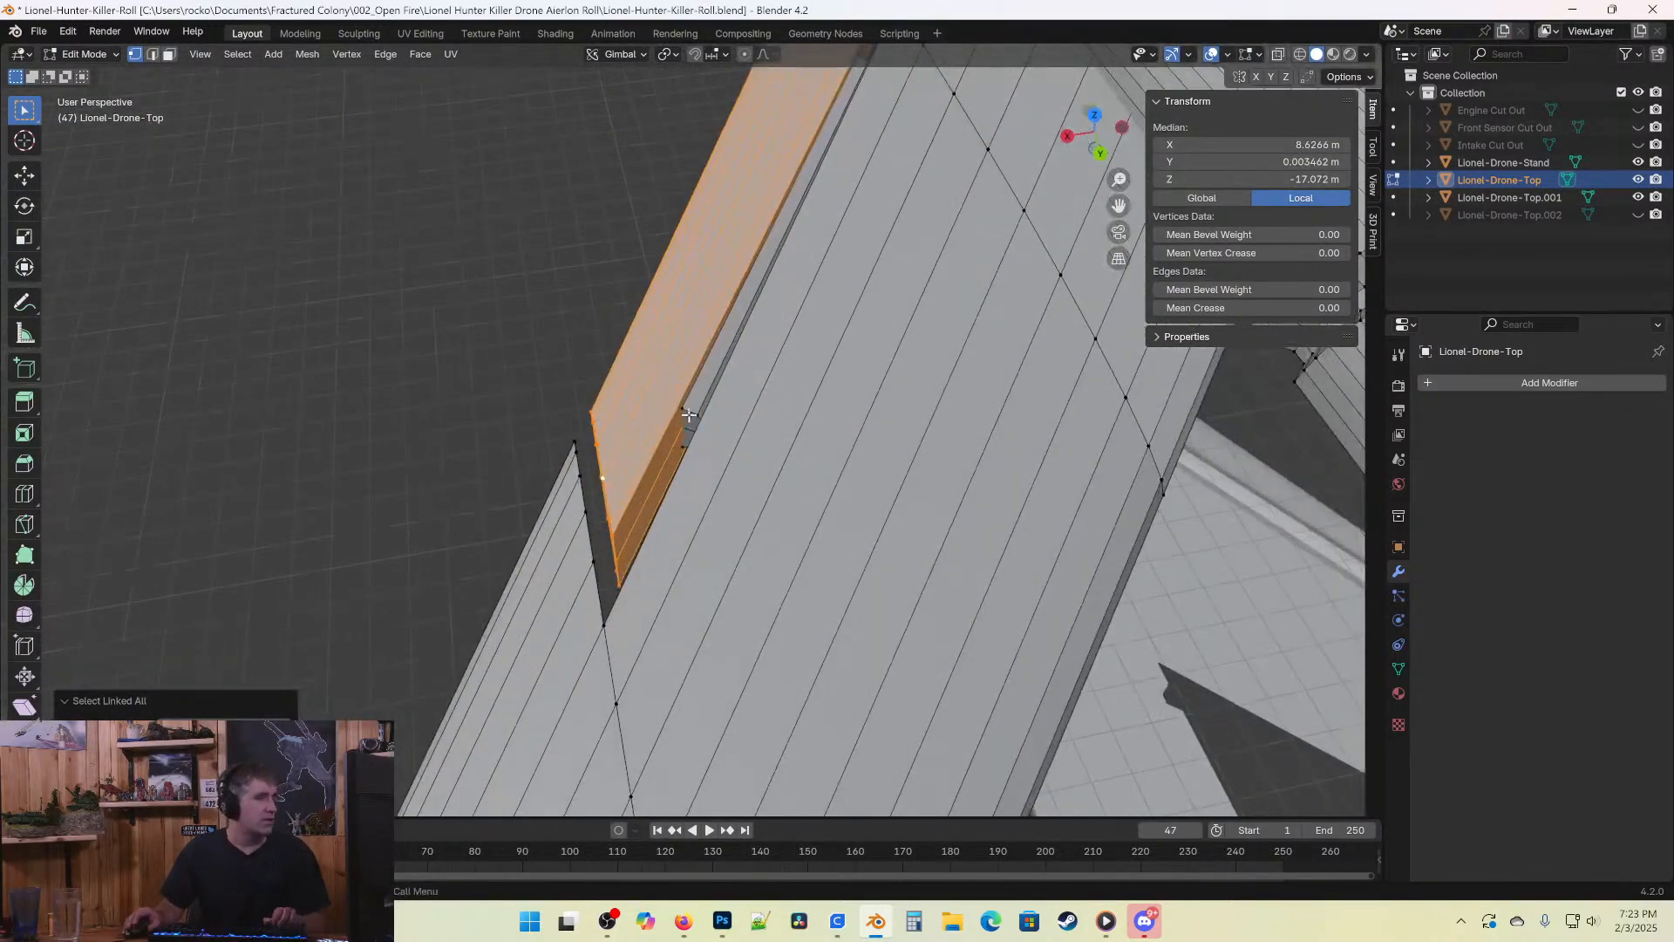
Switch to wireframe shading and deselect the aileron.
{"action": "key", "text": "z"}
{"action": "left_click", "coordinate": [553, 406]}
{"action": "mouse_move", "coordinate": [553, 403]}
{"action": "middle_mouse_down"}
{"action": "mouse_move", "coordinate": [814, 366]}
{"action": "mouse_move", "coordinate": [625, 364]}
{"action": "mouse_move", "coordinate": [627, 261]}
{"action": "mouse_move", "coordinate": [598, 261]}
{"action": "middle_mouse_up"}
{"action": "key", "text": "alt+a"}
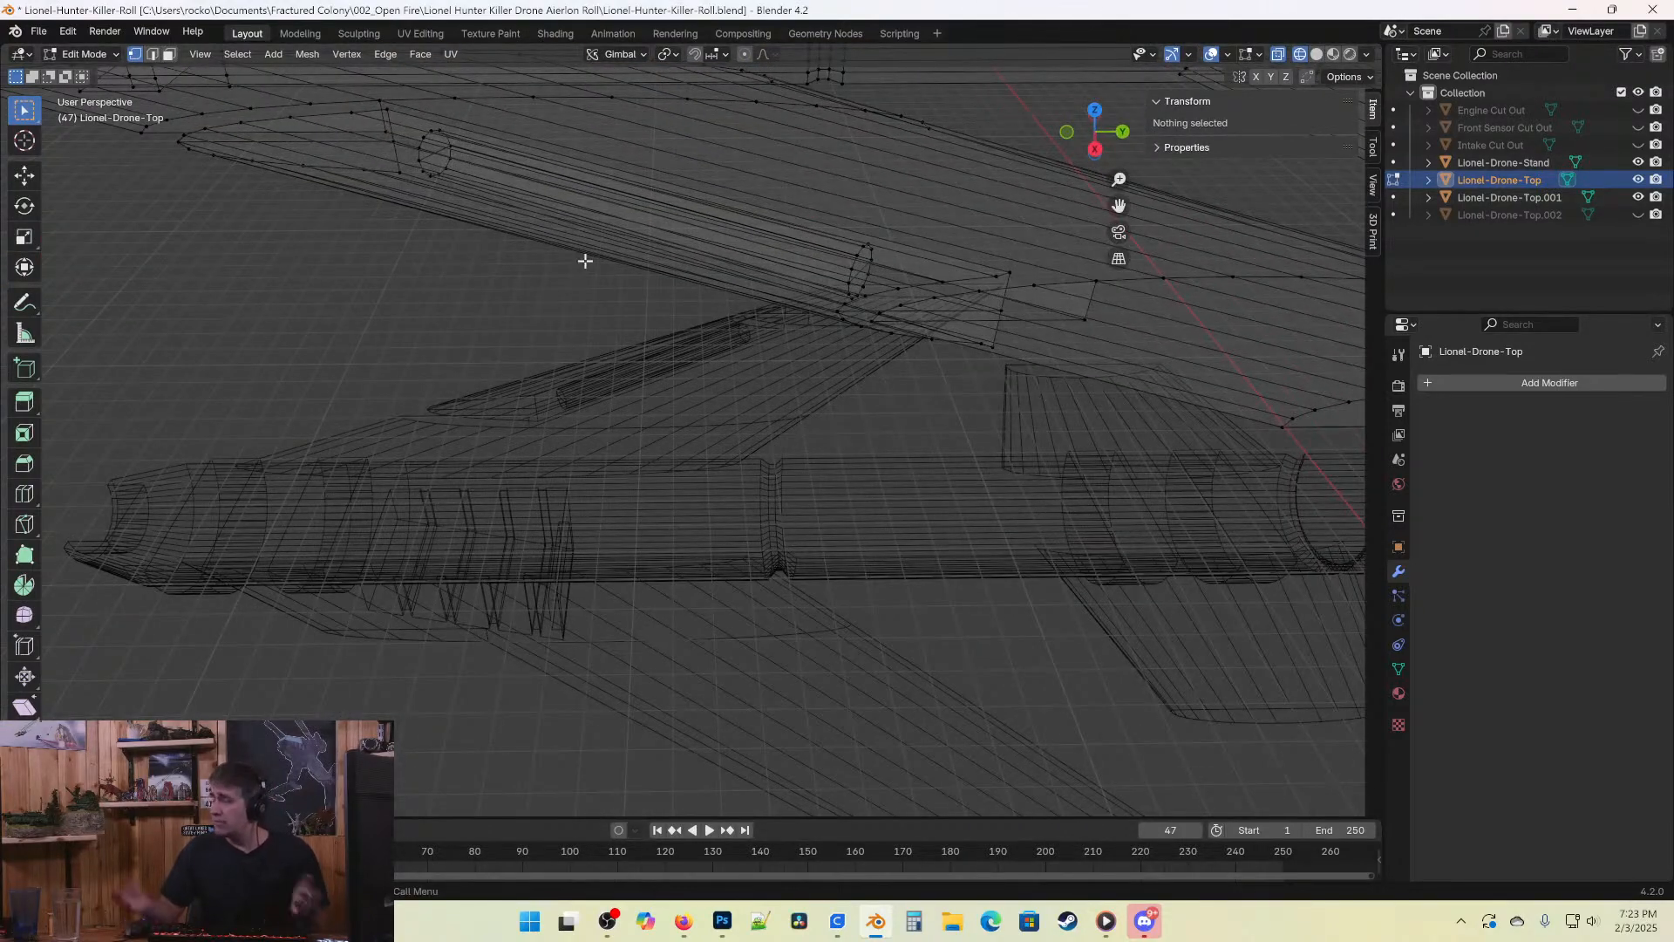
Select the non-manifold geometry around the upper half's aileron, switch to face selection and delete the selected faces.
{"action": "scroll", "coordinate": [628, 265], "scroll_direction": "down", "scroll_amount": 3}
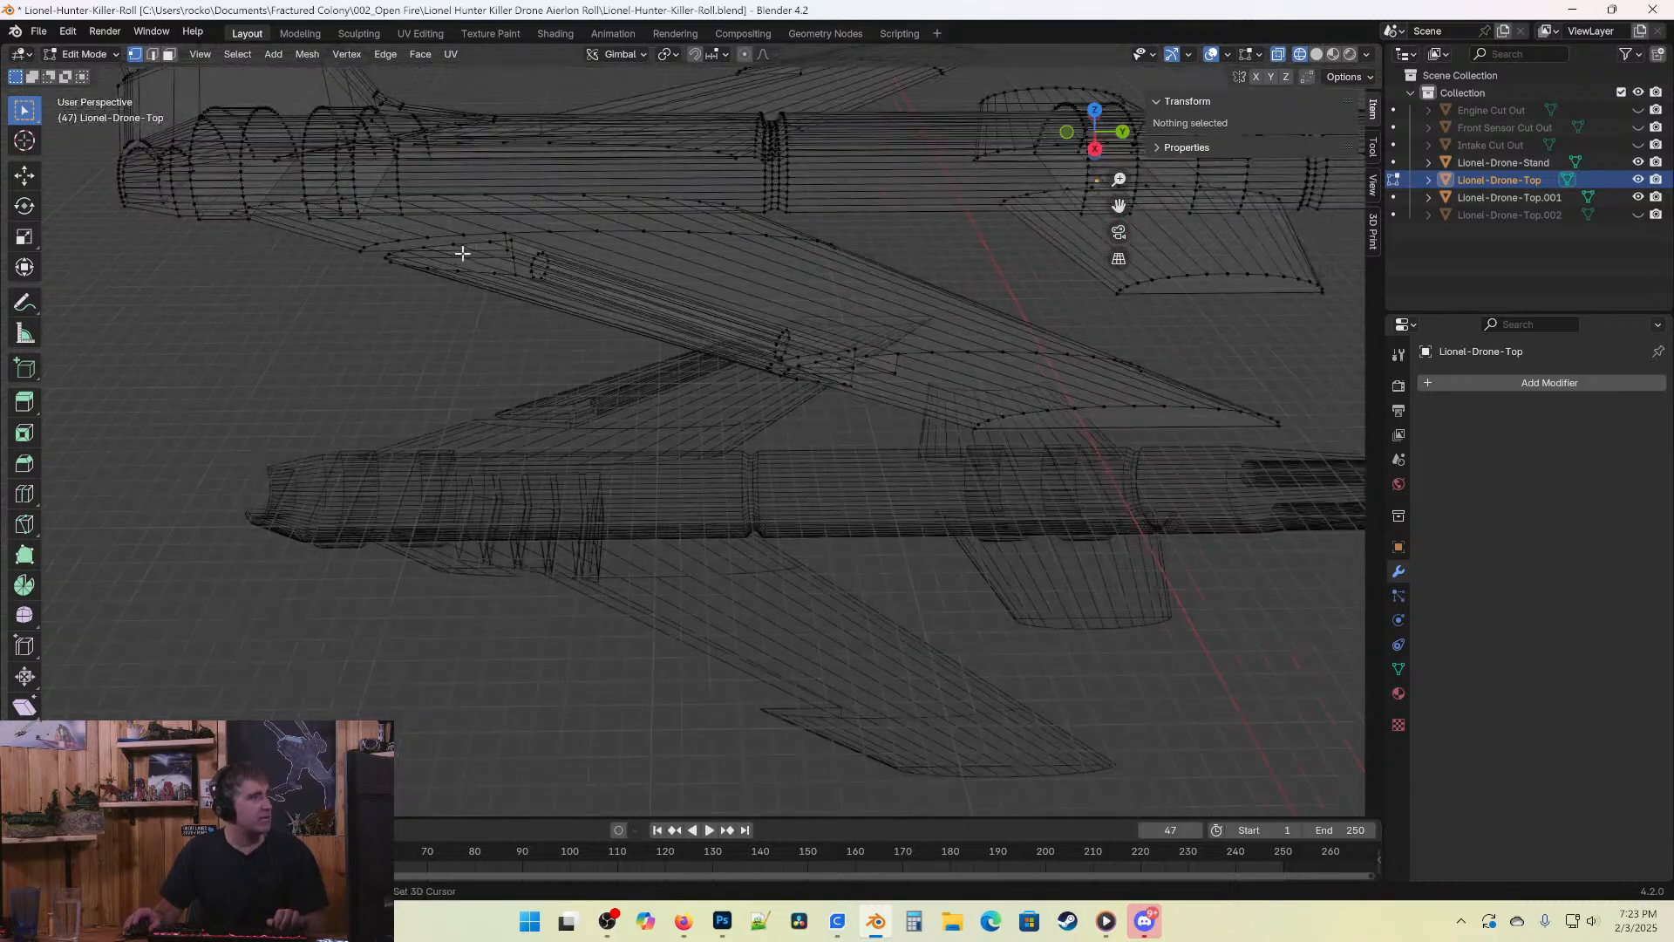
{"action": "middle_click_drag", "start_coordinate": [463, 254], "coordinate": [513, 330], "text": "shift"}
{"action": "left_click", "coordinate": [234, 54]}
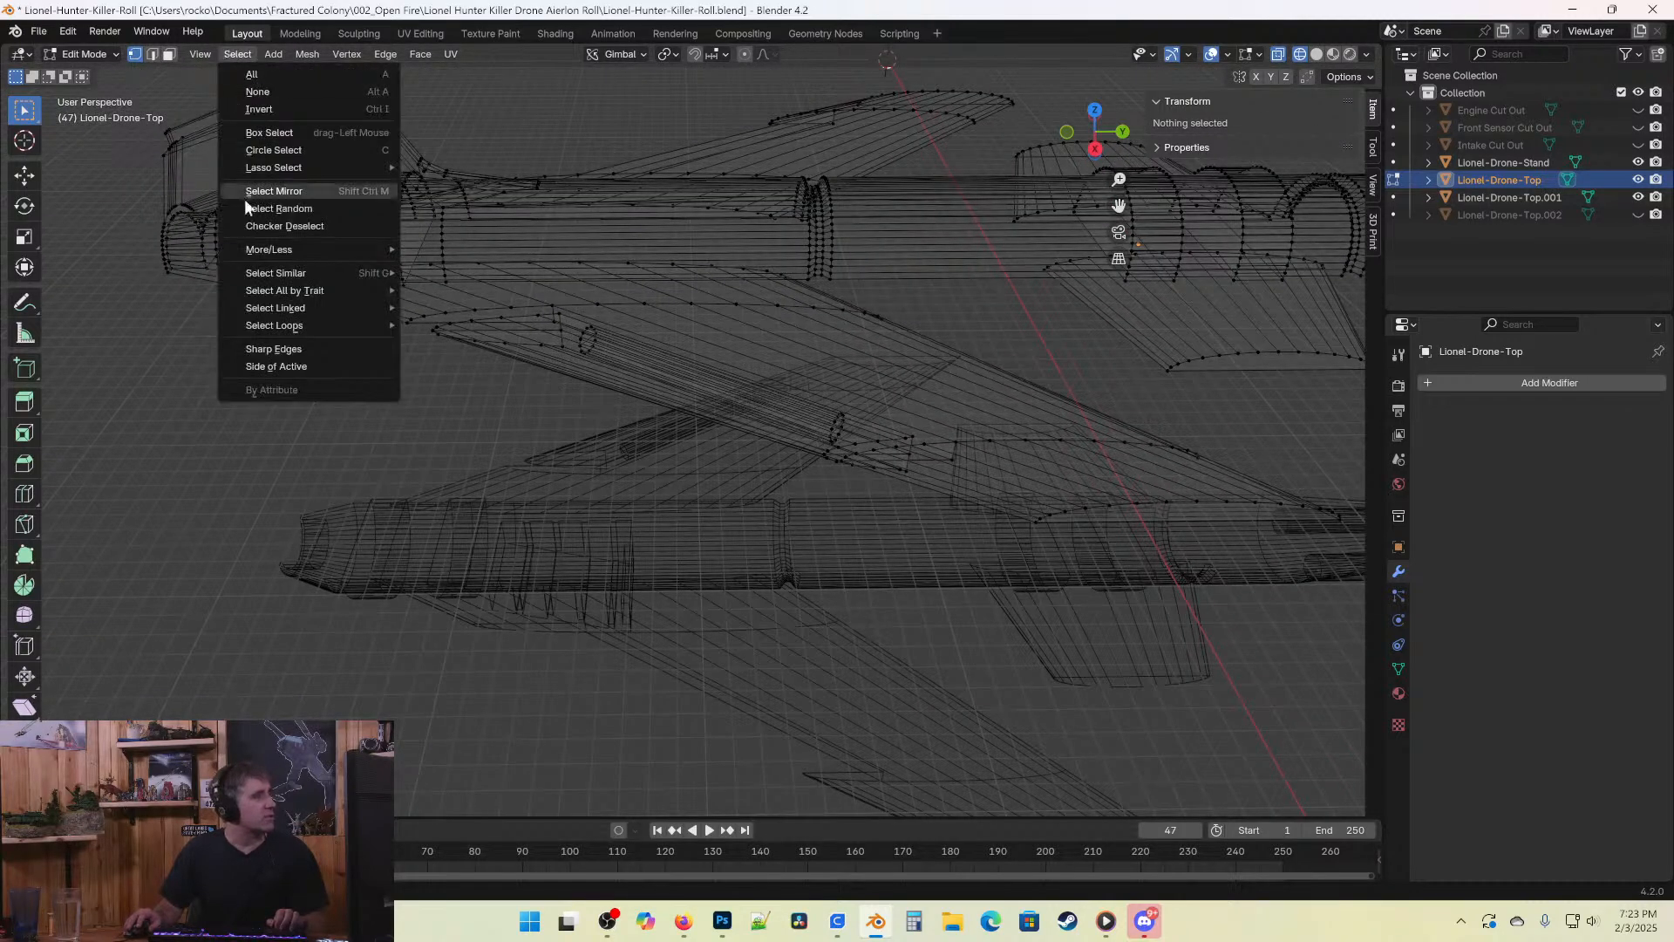
{"action": "mouse_move", "coordinate": [264, 248]}
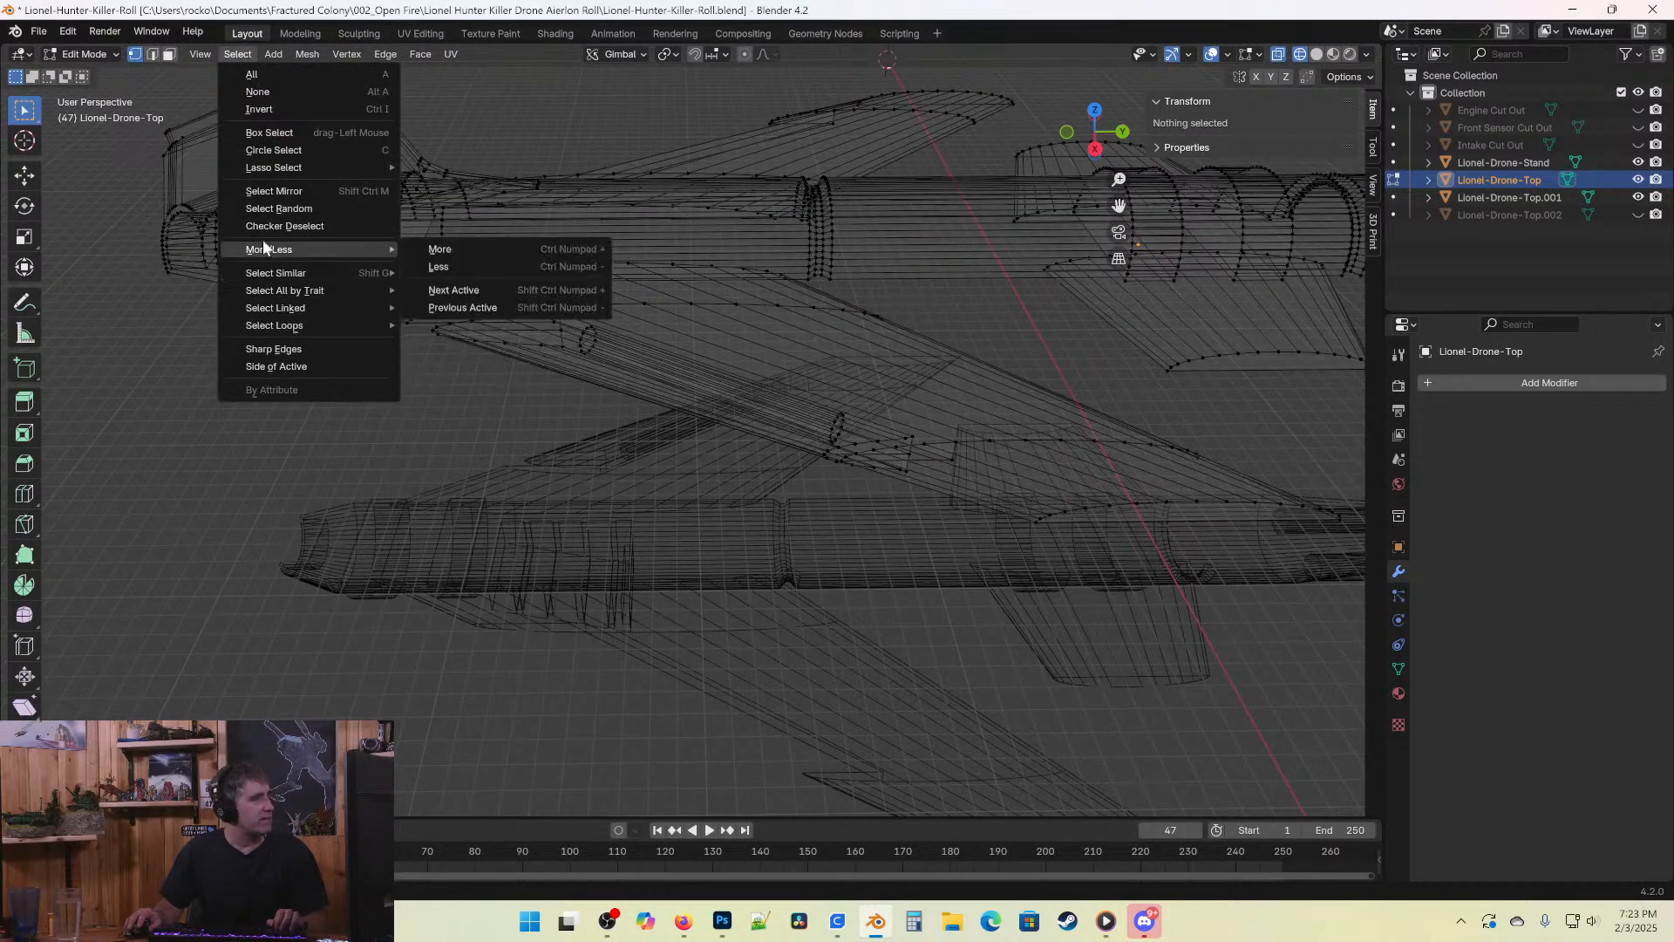
{"action": "mouse_move", "coordinate": [273, 291]}
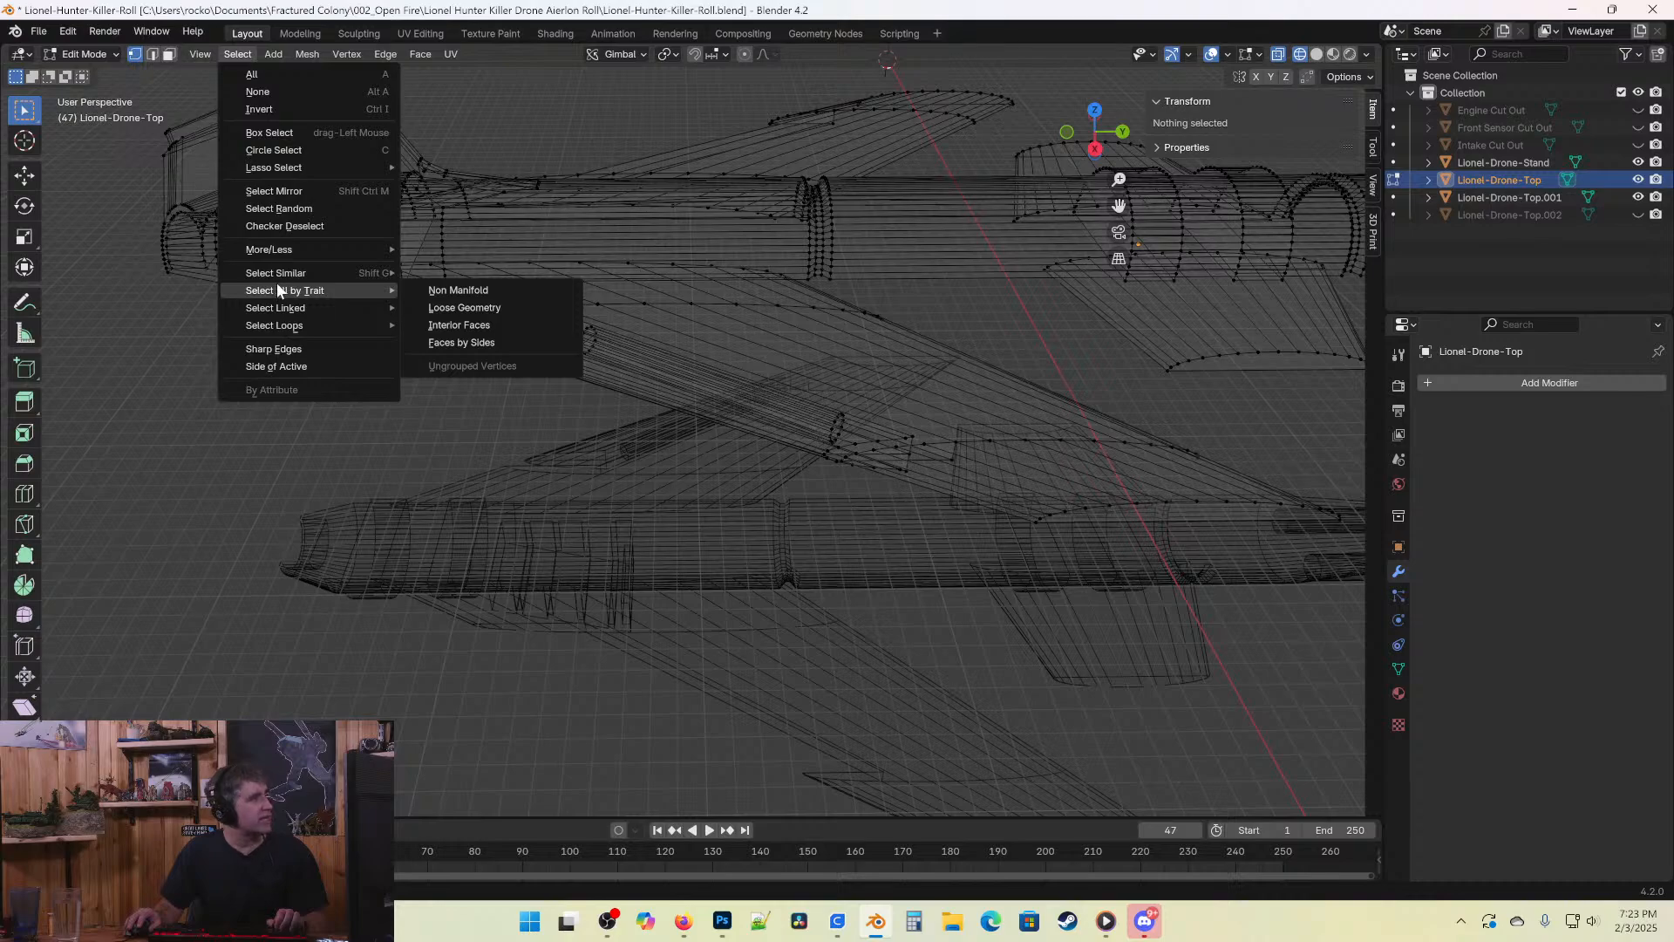
{"action": "left_click", "coordinate": [457, 290]}
{"action": "middle_click_drag", "start_coordinate": [819, 419], "coordinate": [694, 391]}
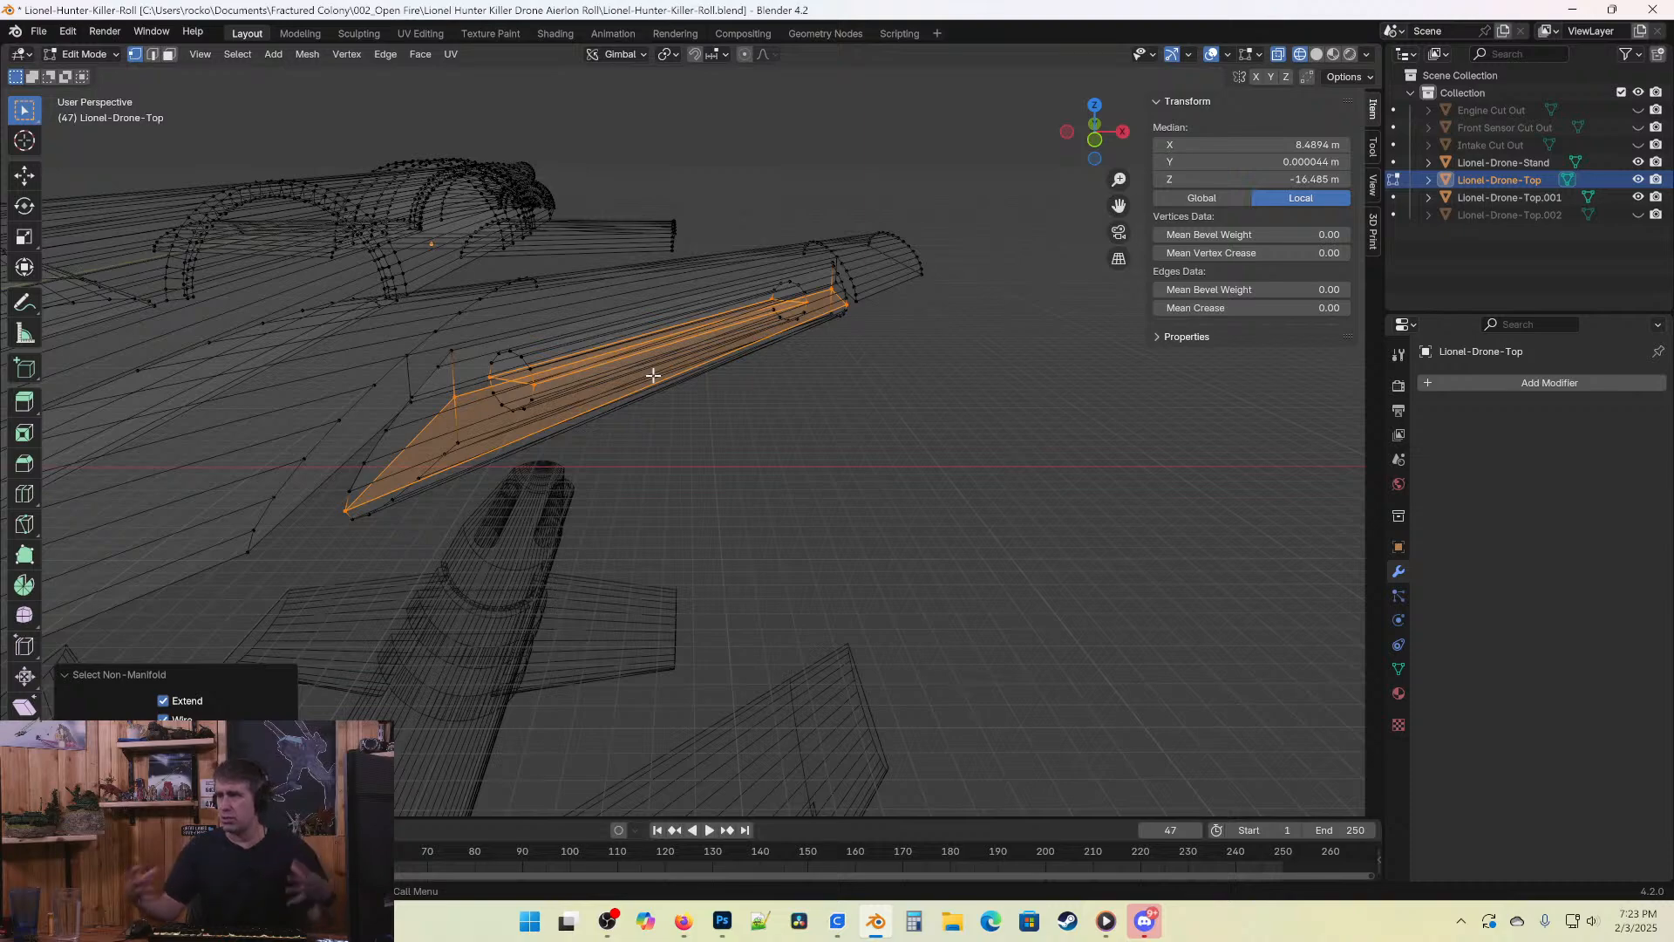
{"action": "middle_click_drag", "start_coordinate": [612, 508], "coordinate": [925, 627]}
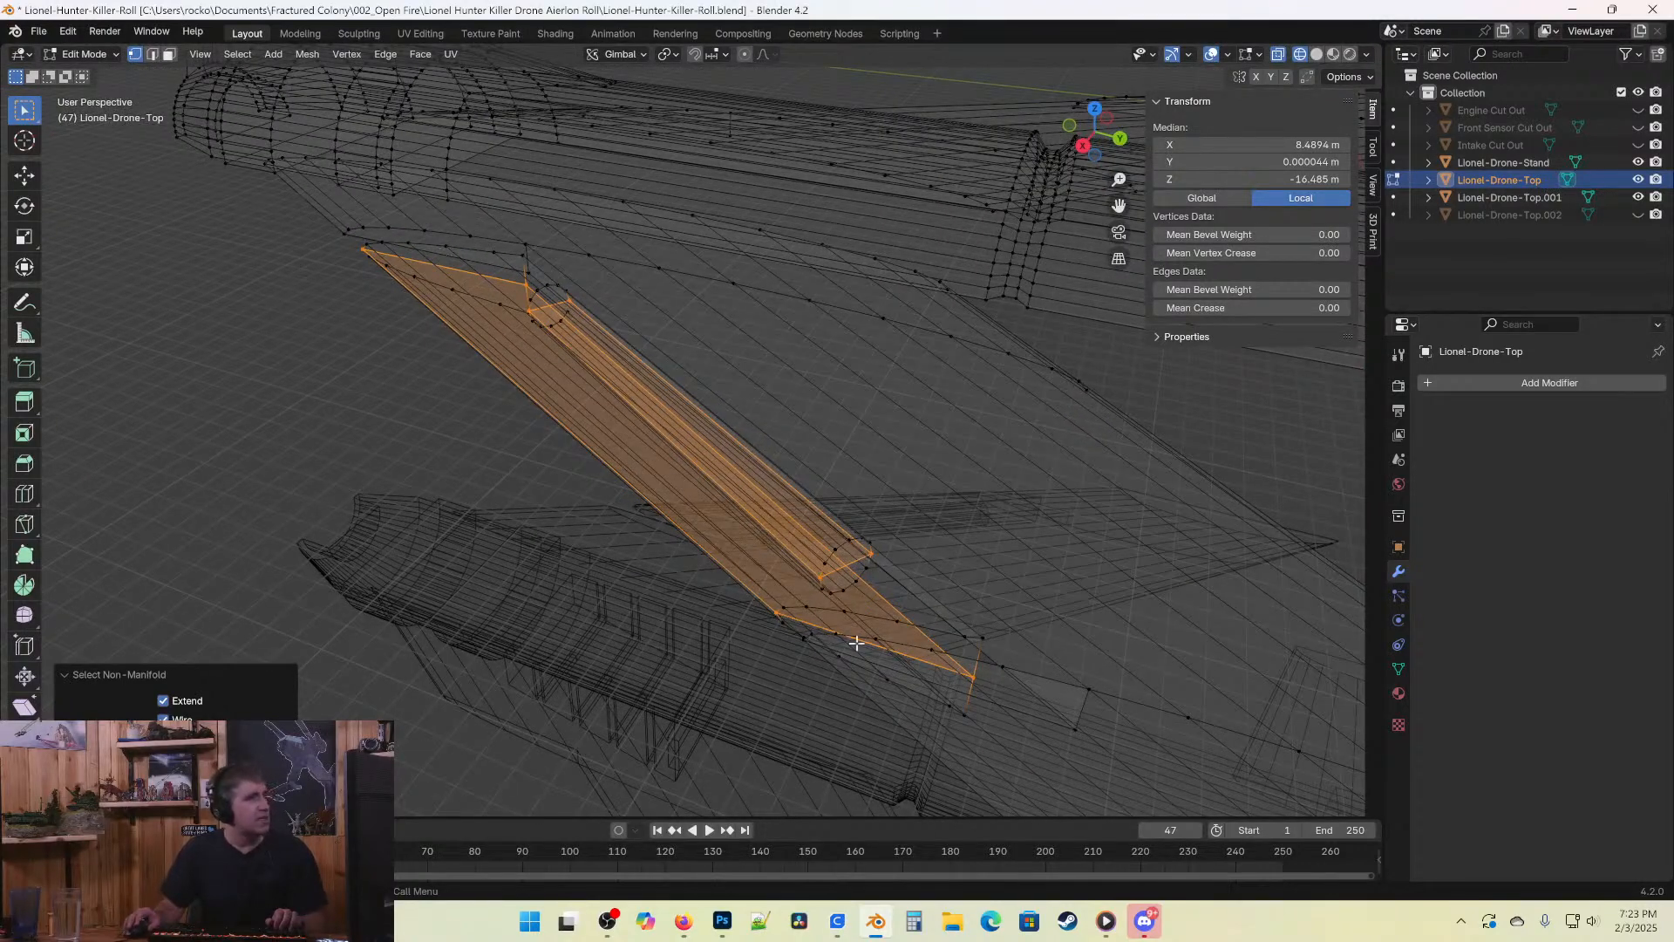
{"action": "middle_click_drag", "start_coordinate": [783, 582], "coordinate": [544, 508]}
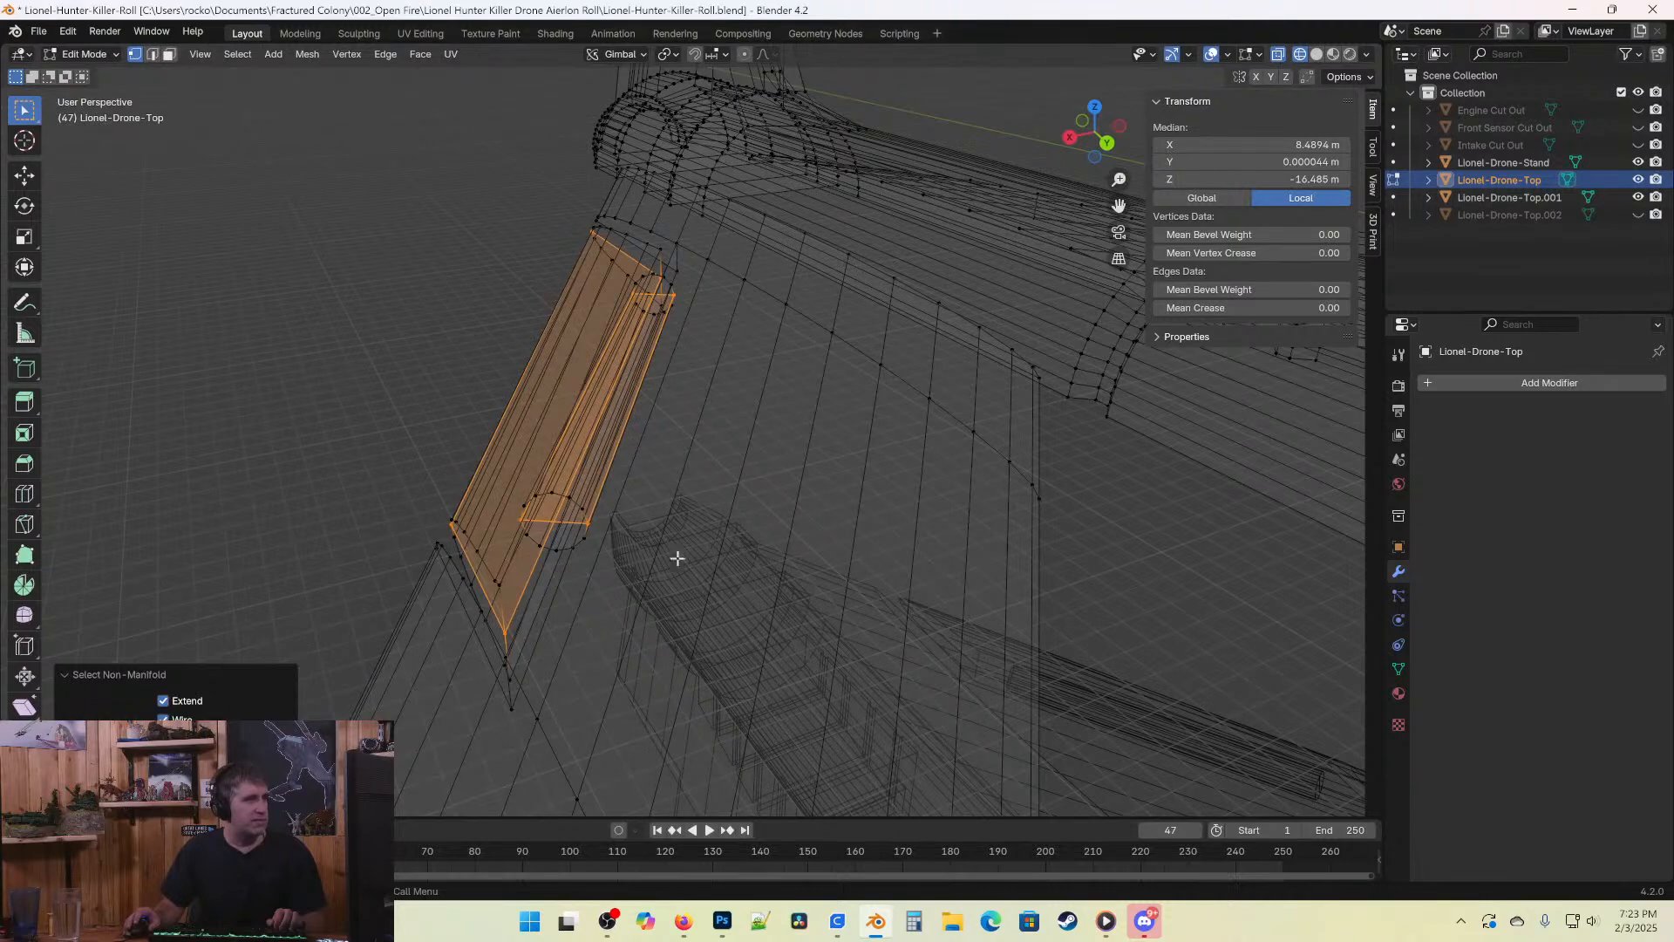
{"action": "left_click", "coordinate": [168, 54]}
{"action": "middle_click_drag", "start_coordinate": [287, 277], "coordinate": [748, 474]}
{"action": "key", "text": "x"}
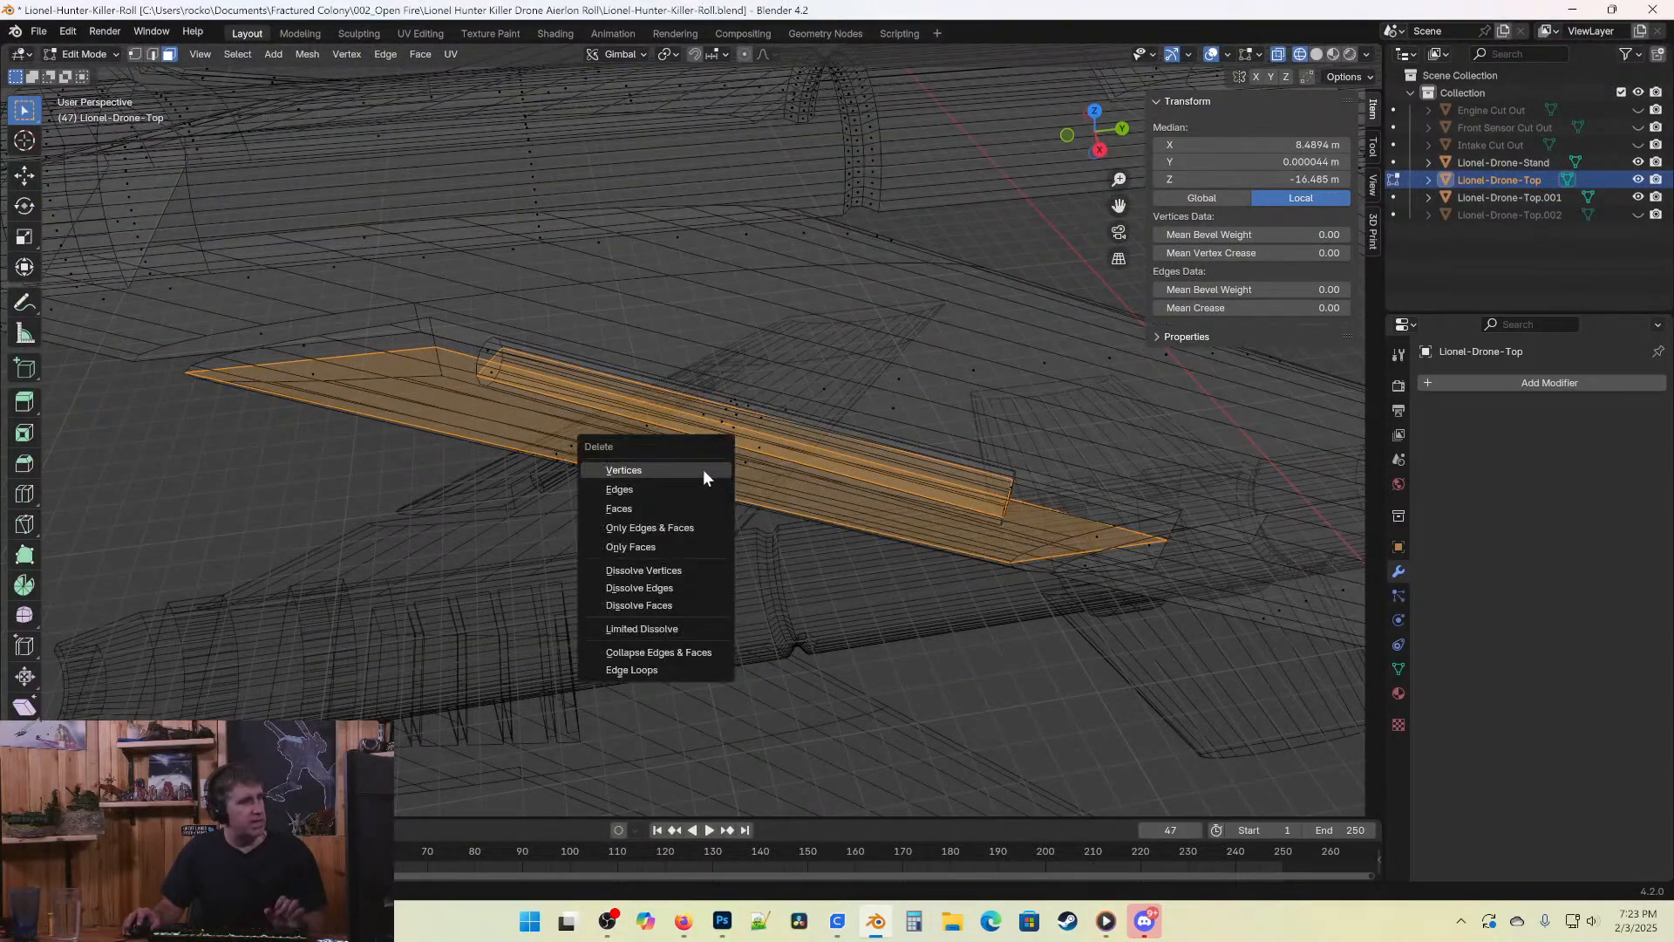
{"action": "left_click", "coordinate": [652, 507]}
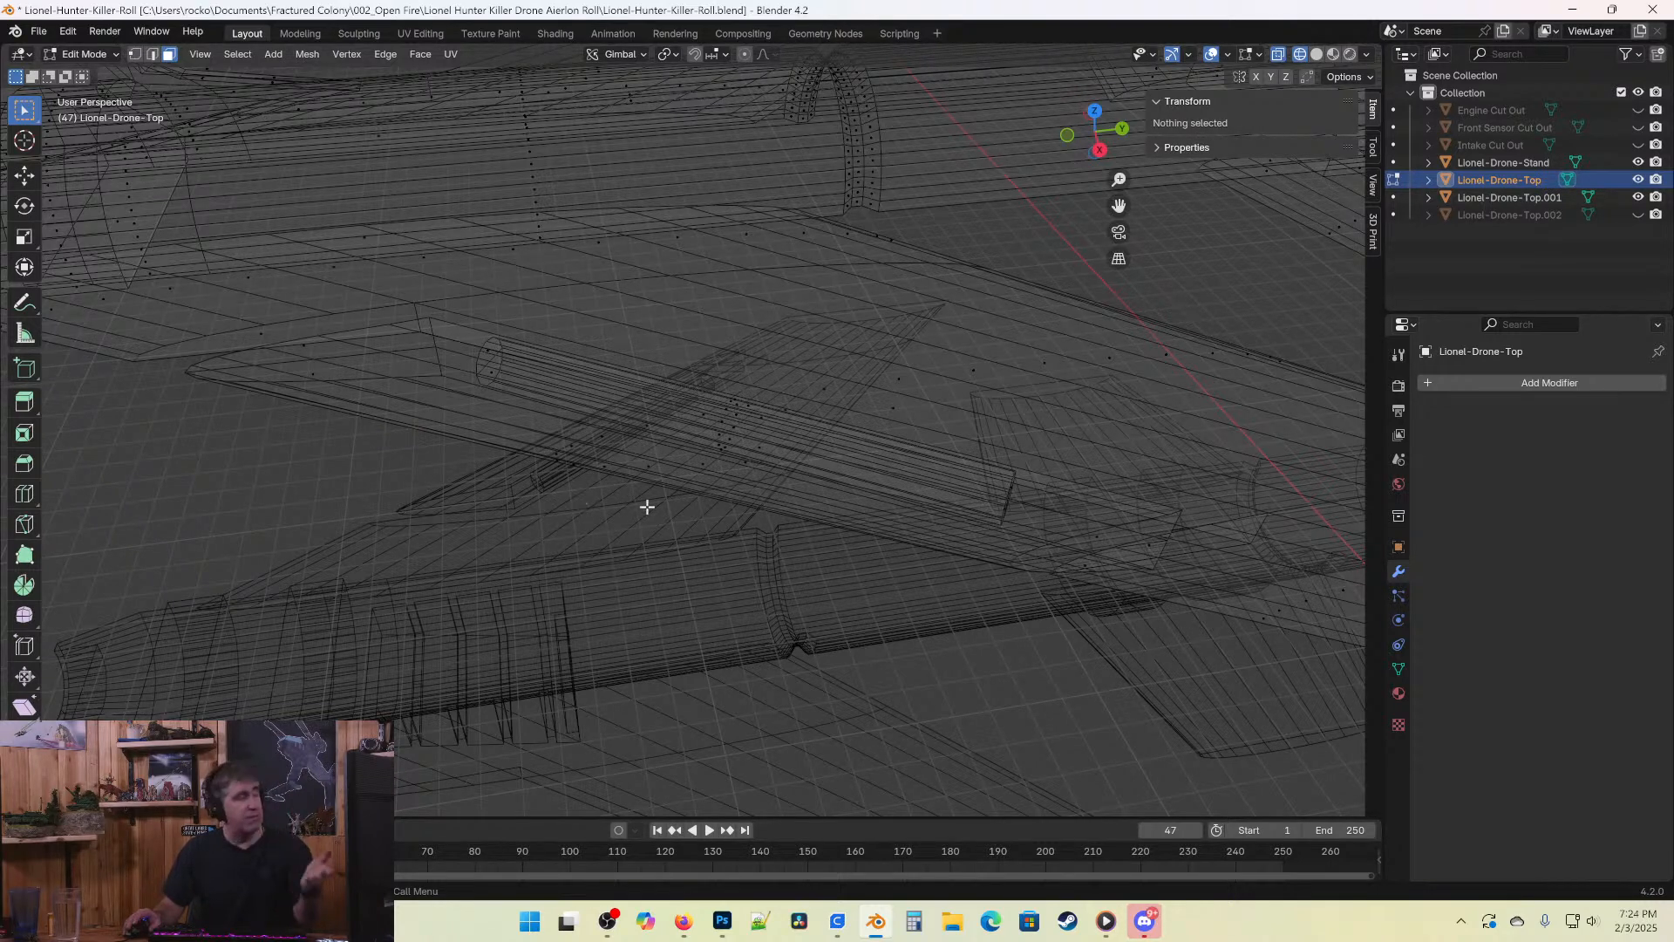
Check the upper half for remaining non-manifold geometry in vertex selection mode, leave mesh editing and save the file.
{"action": "scroll", "coordinate": [651, 375], "scroll_direction": "down", "scroll_amount": 2}
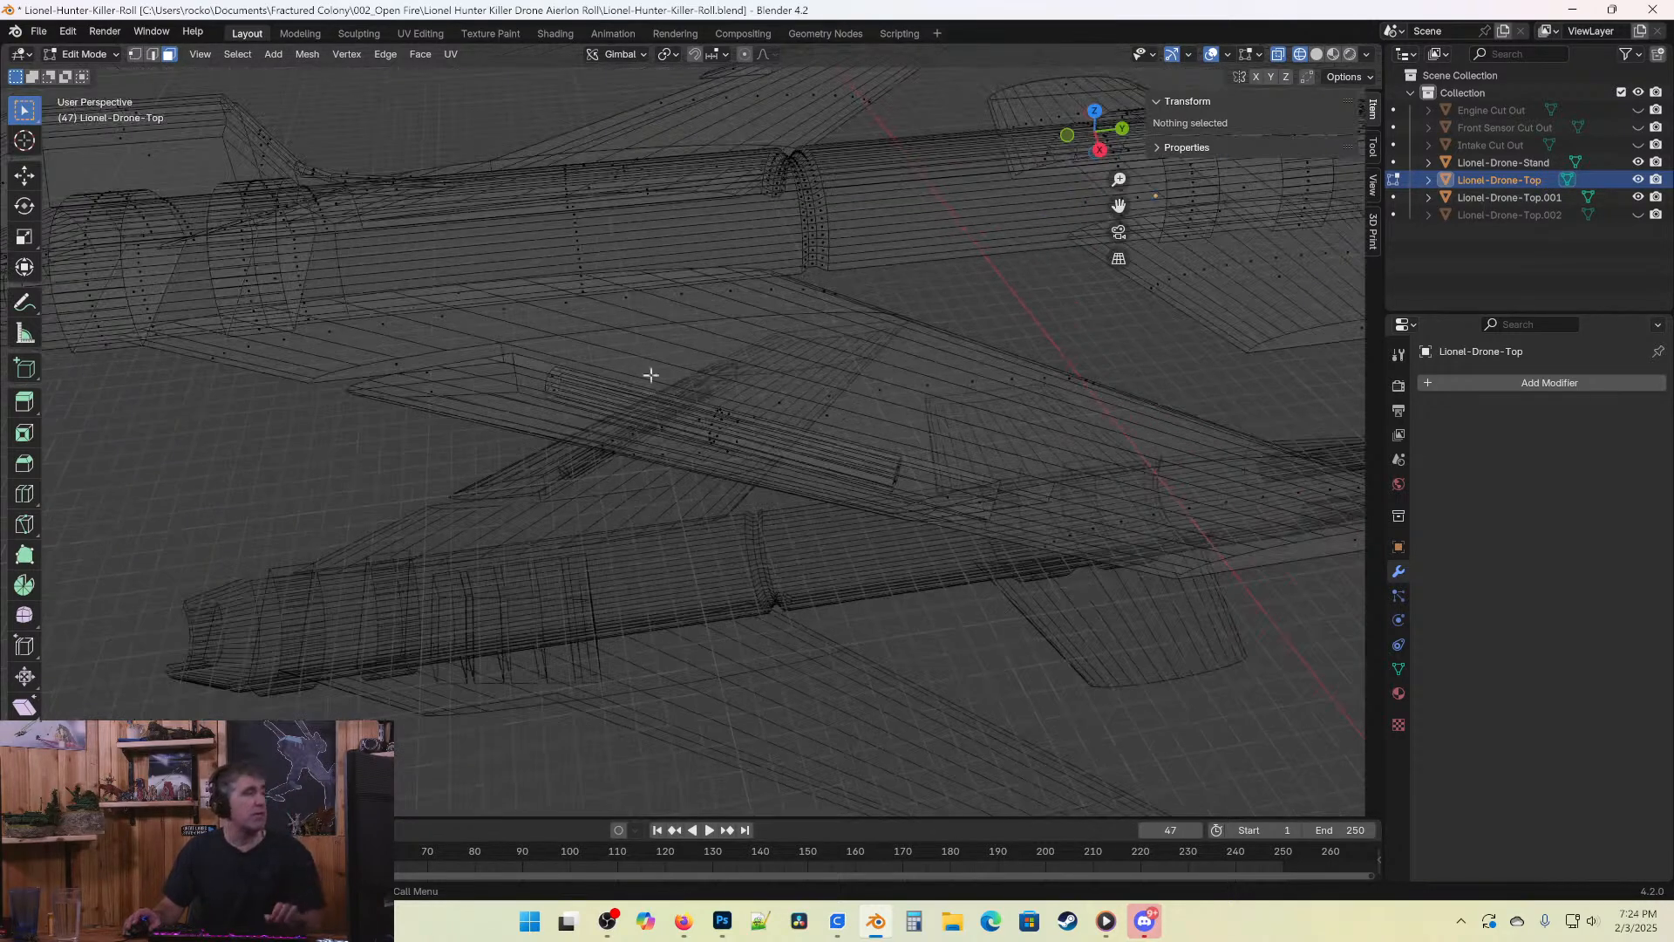
{"action": "left_click", "coordinate": [134, 54]}
{"action": "left_click", "coordinate": [240, 54]}
{"action": "mouse_move", "coordinate": [323, 290]}
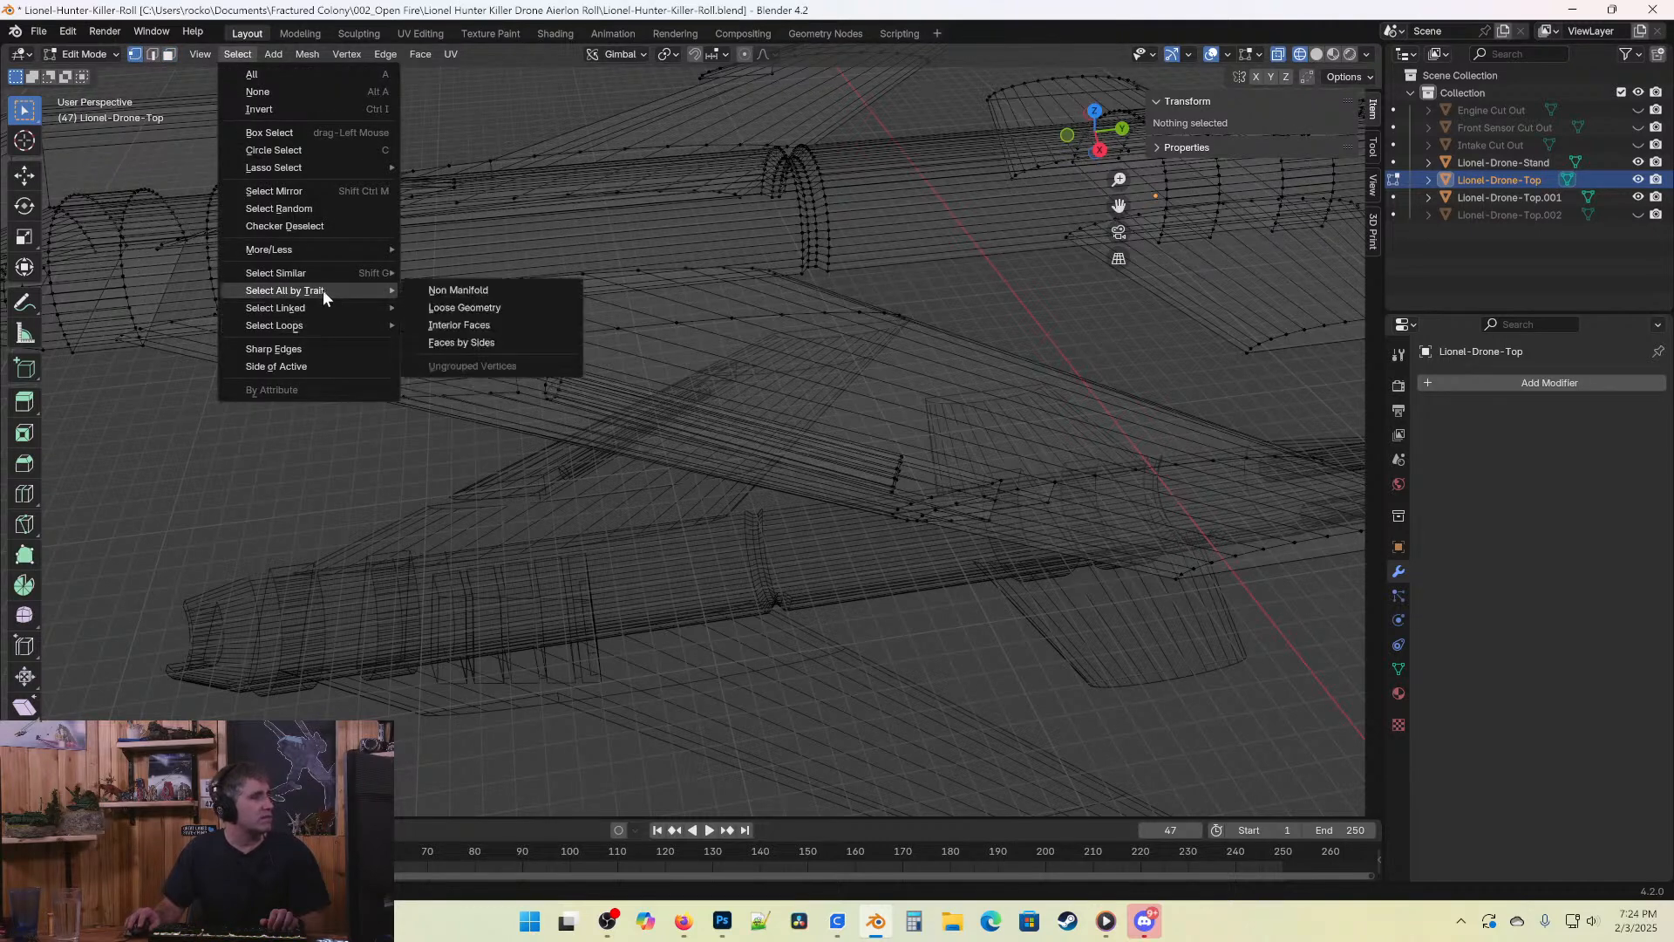
{"action": "left_click", "coordinate": [485, 288]}
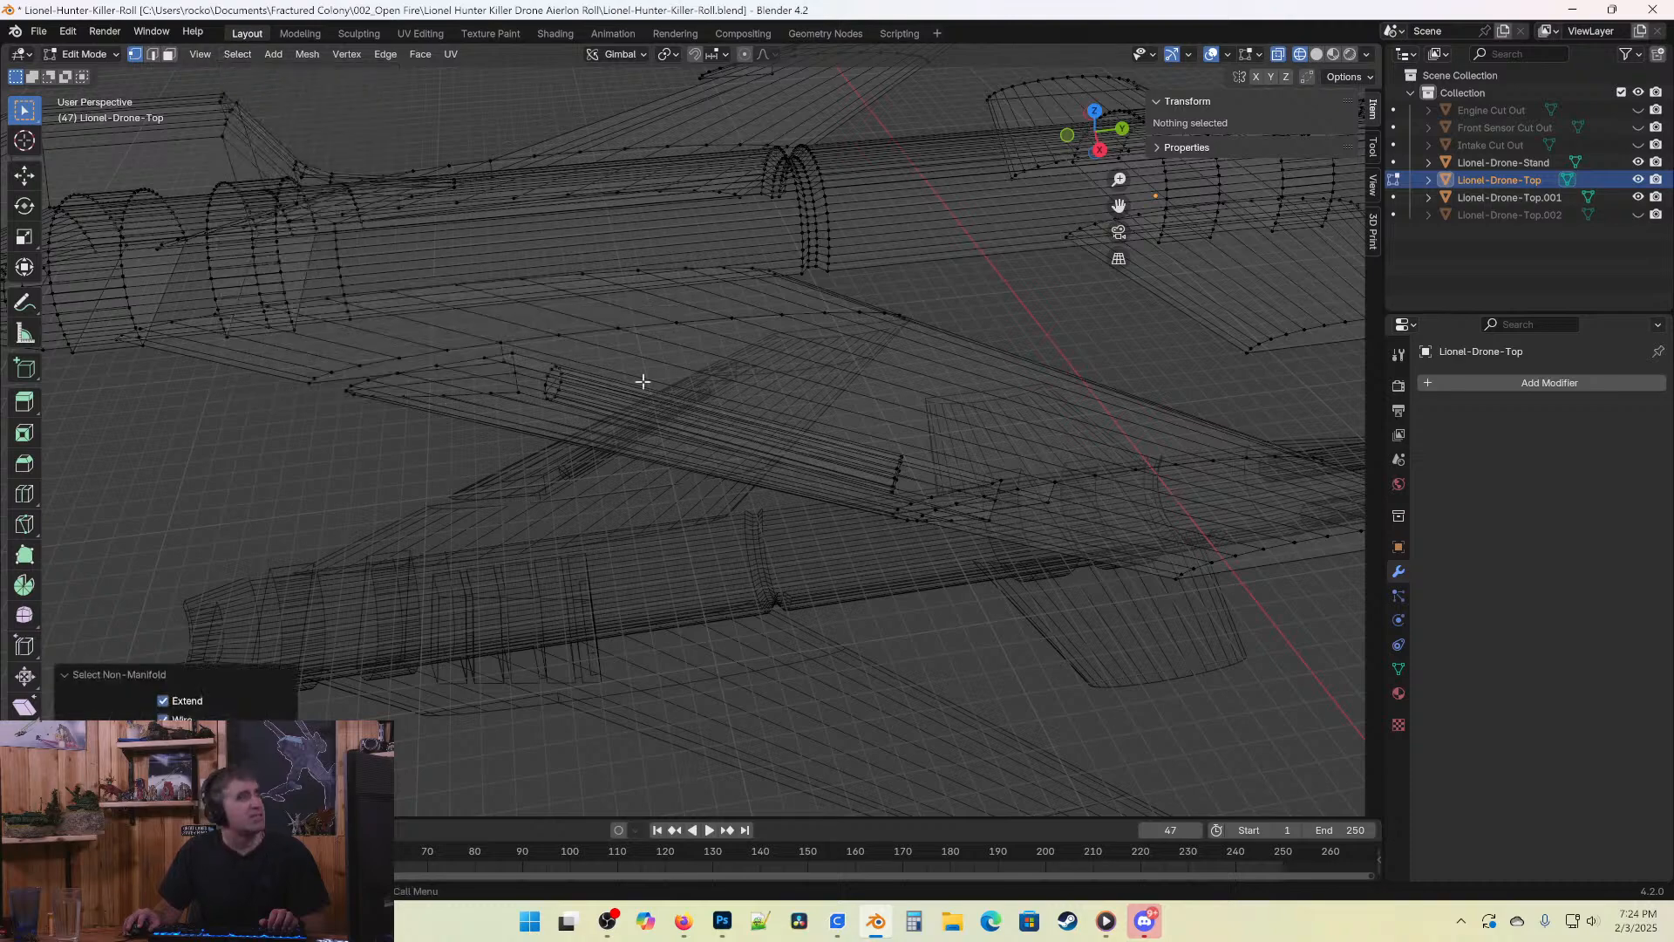
{"action": "scroll", "coordinate": [741, 397], "scroll_direction": "down", "scroll_amount": 3}
{"action": "middle_click_drag", "start_coordinate": [741, 397], "coordinate": [819, 506]}
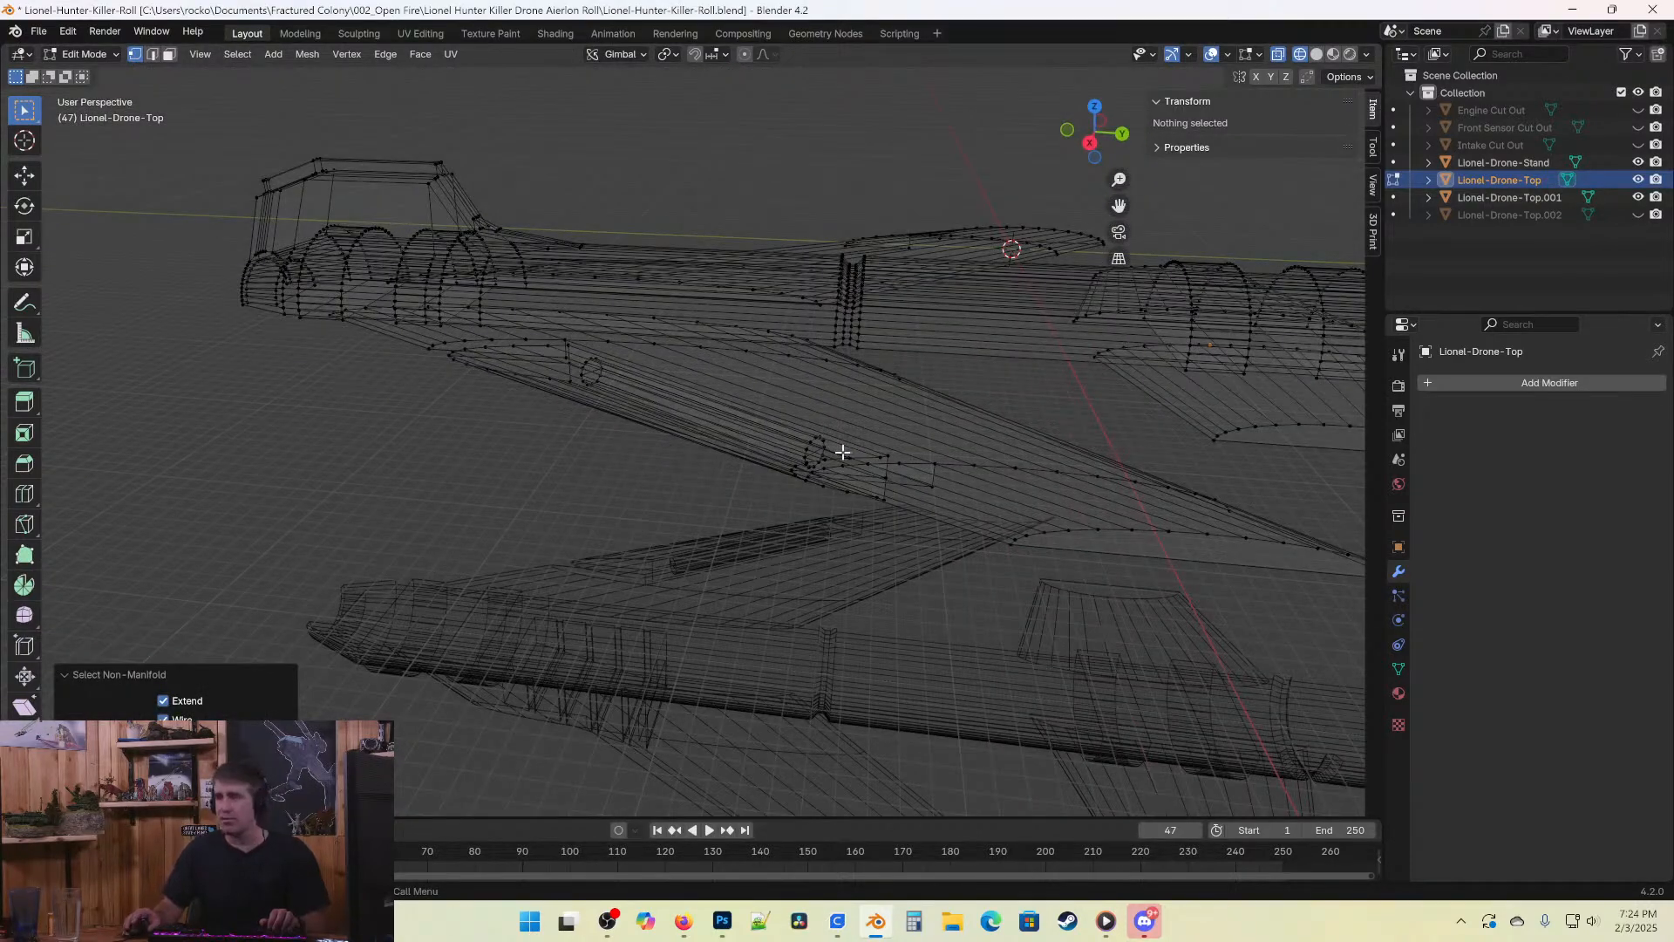
{"action": "scroll", "coordinate": [924, 481], "scroll_direction": "down", "scroll_amount": 2}
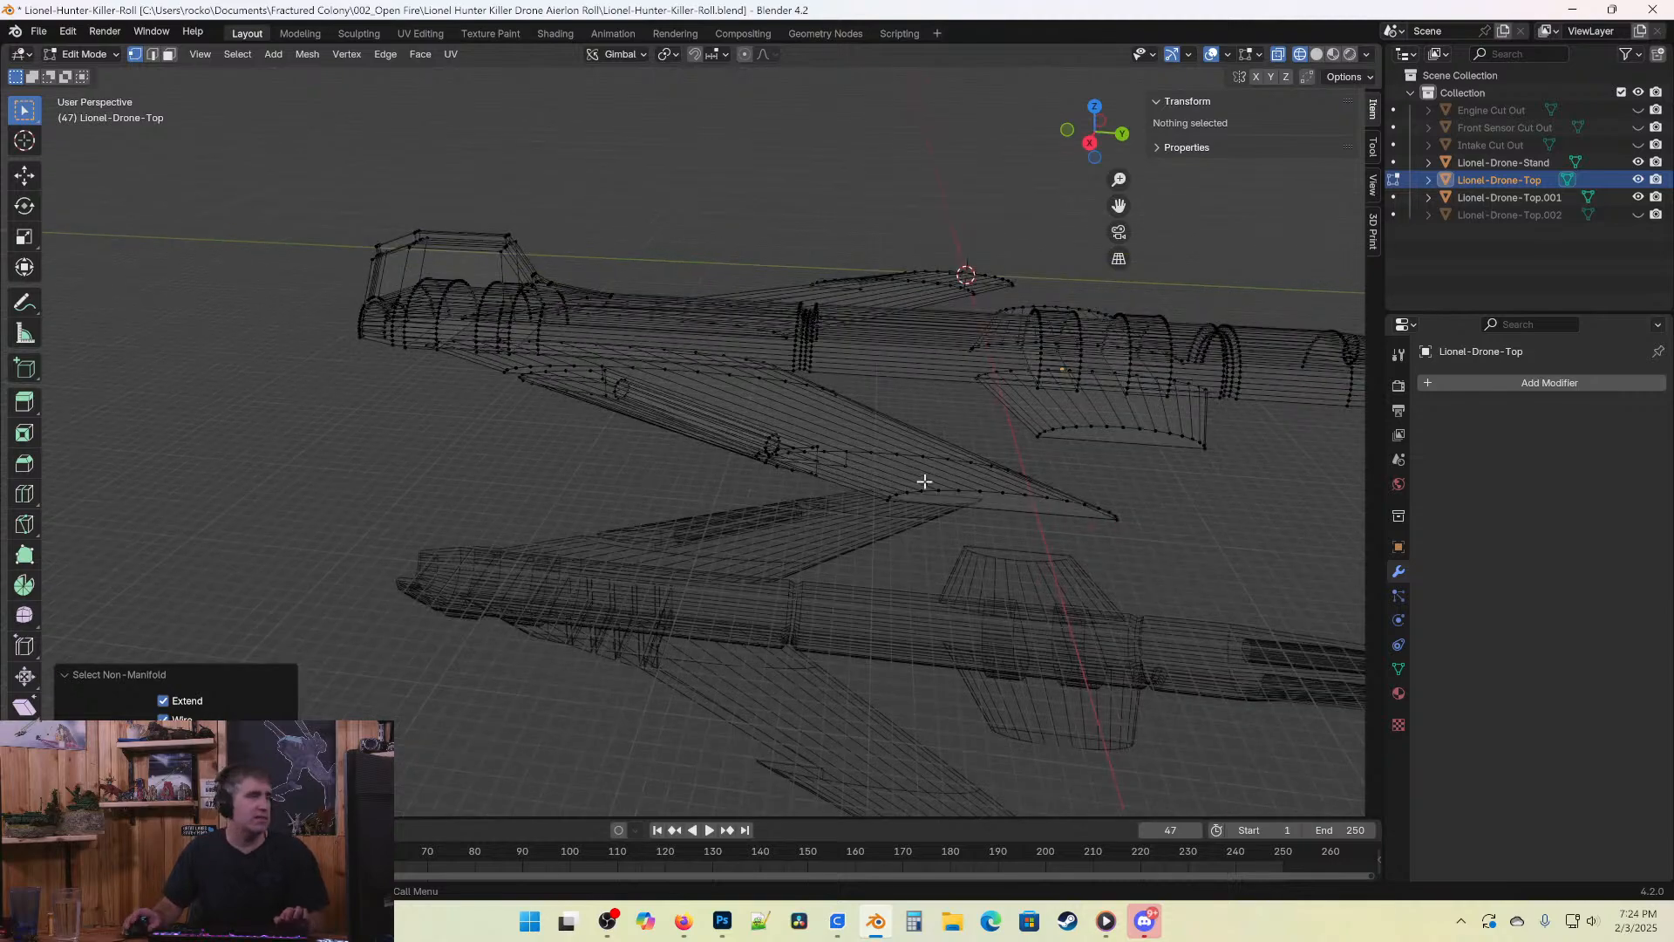
{"action": "key", "text": "Tab"}
{"action": "key", "text": "ctrl+s"}
Select the lower drone half and open its mesh for editing.
{"action": "middle_click_drag", "start_coordinate": [820, 485], "coordinate": [628, 601]}
{"action": "left_click", "coordinate": [661, 625]}
{"action": "key", "text": "Tab"}
{"action": "middle_click_drag", "start_coordinate": [408, 698], "coordinate": [610, 567]}
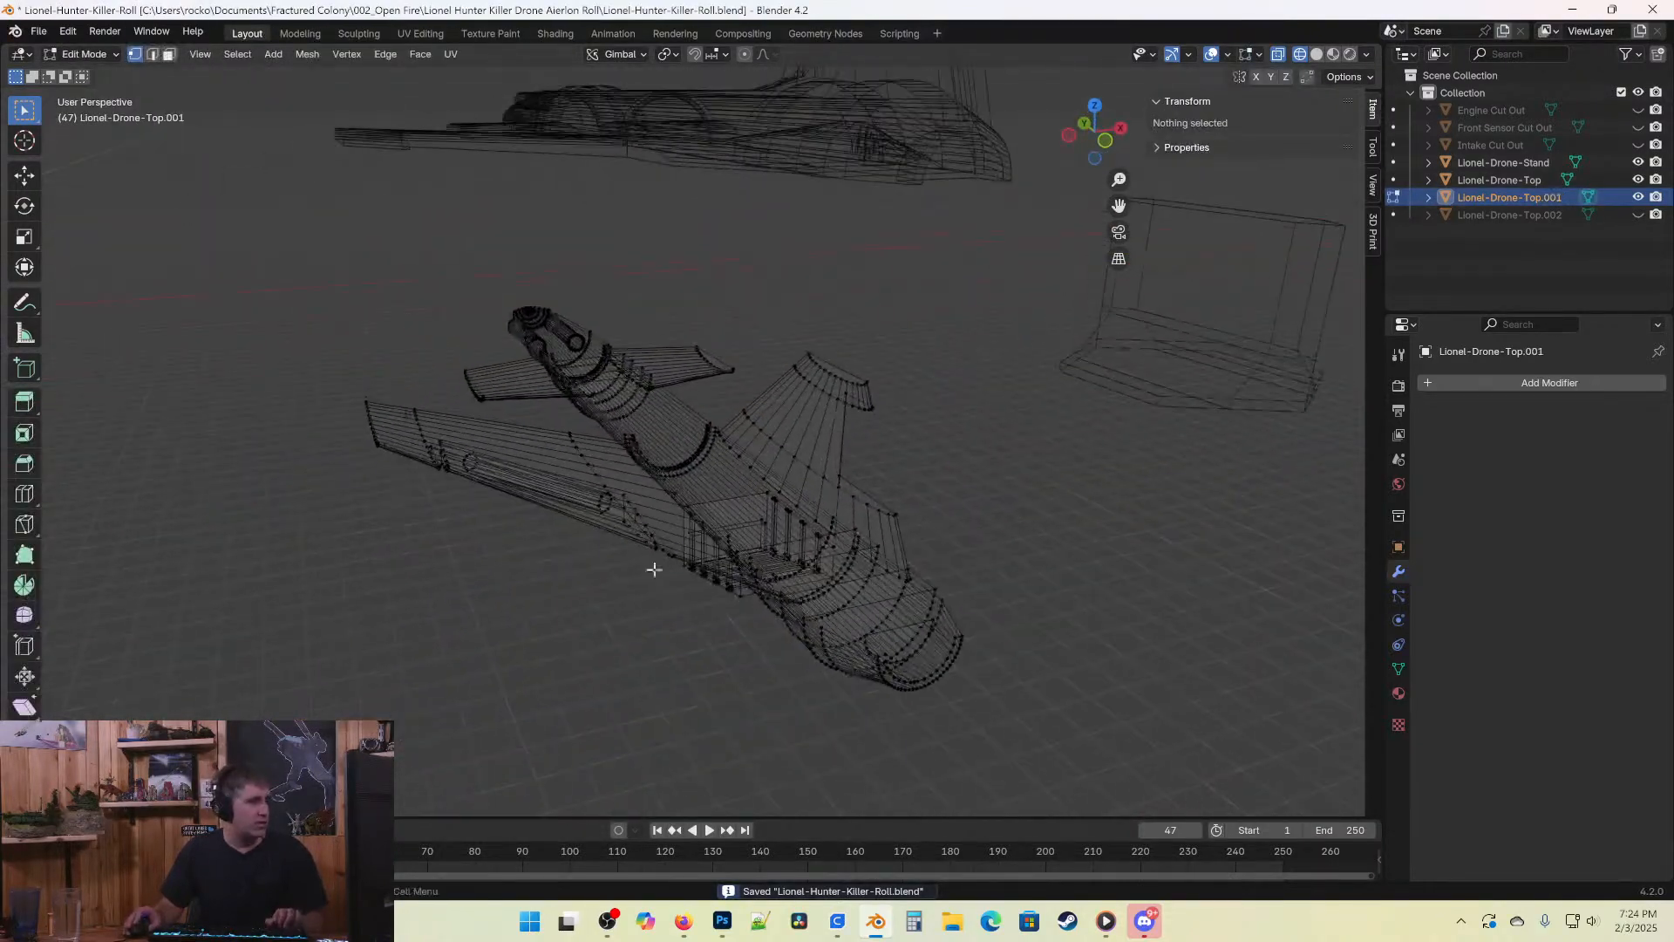
{"action": "scroll", "coordinate": [614, 610], "scroll_direction": "up", "scroll_amount": 4}
{"action": "middle_click_drag", "start_coordinate": [616, 651], "coordinate": [405, 415], "text": "shift"}
Select the non-manifold geometry around the lower half's aileron and delete the selected faces in face selection mode.
{"action": "left_click", "coordinate": [237, 55]}
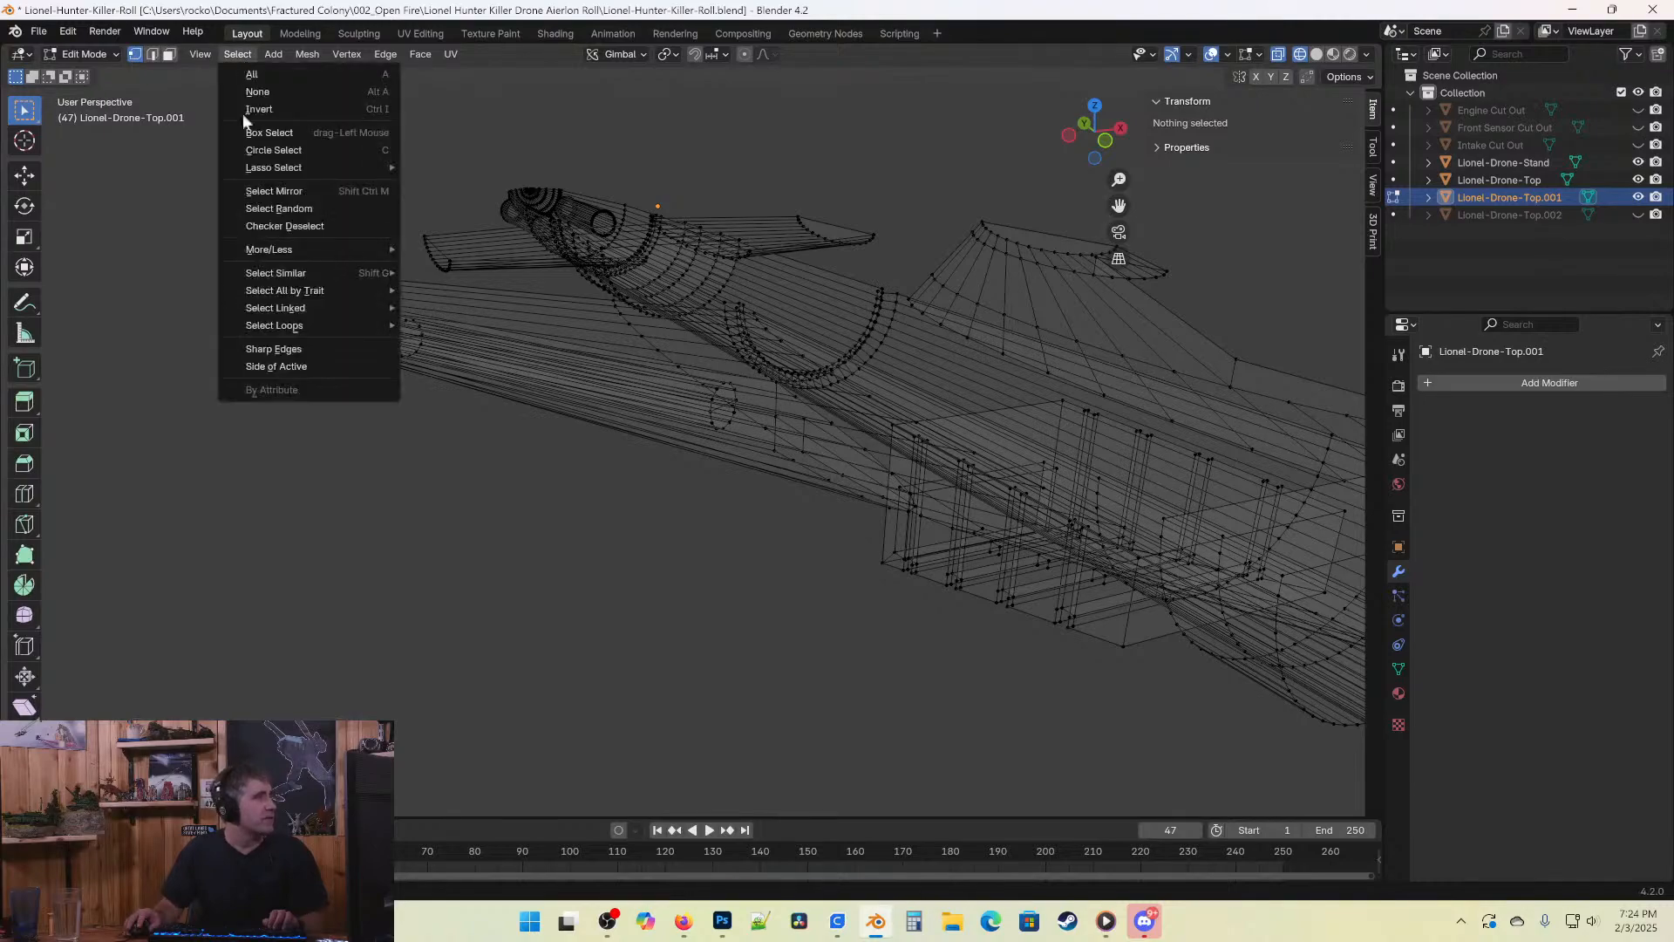
{"action": "mouse_move", "coordinate": [276, 290]}
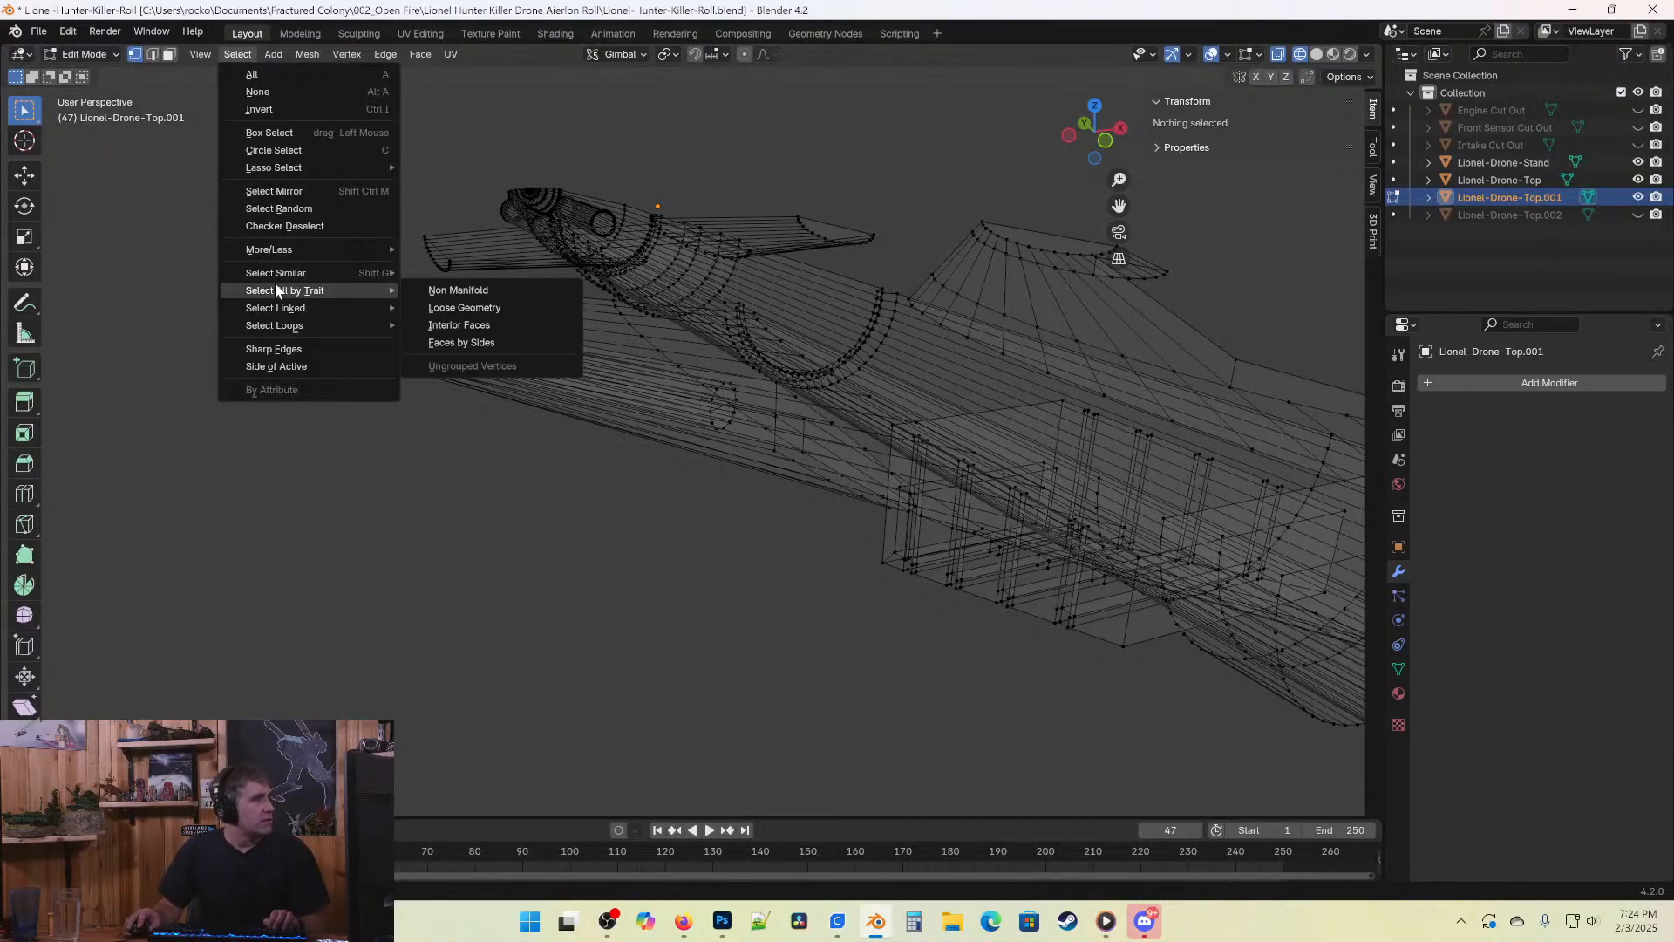
{"action": "left_click", "coordinate": [468, 290]}
{"action": "middle_click_drag", "start_coordinate": [952, 525], "coordinate": [737, 463]}
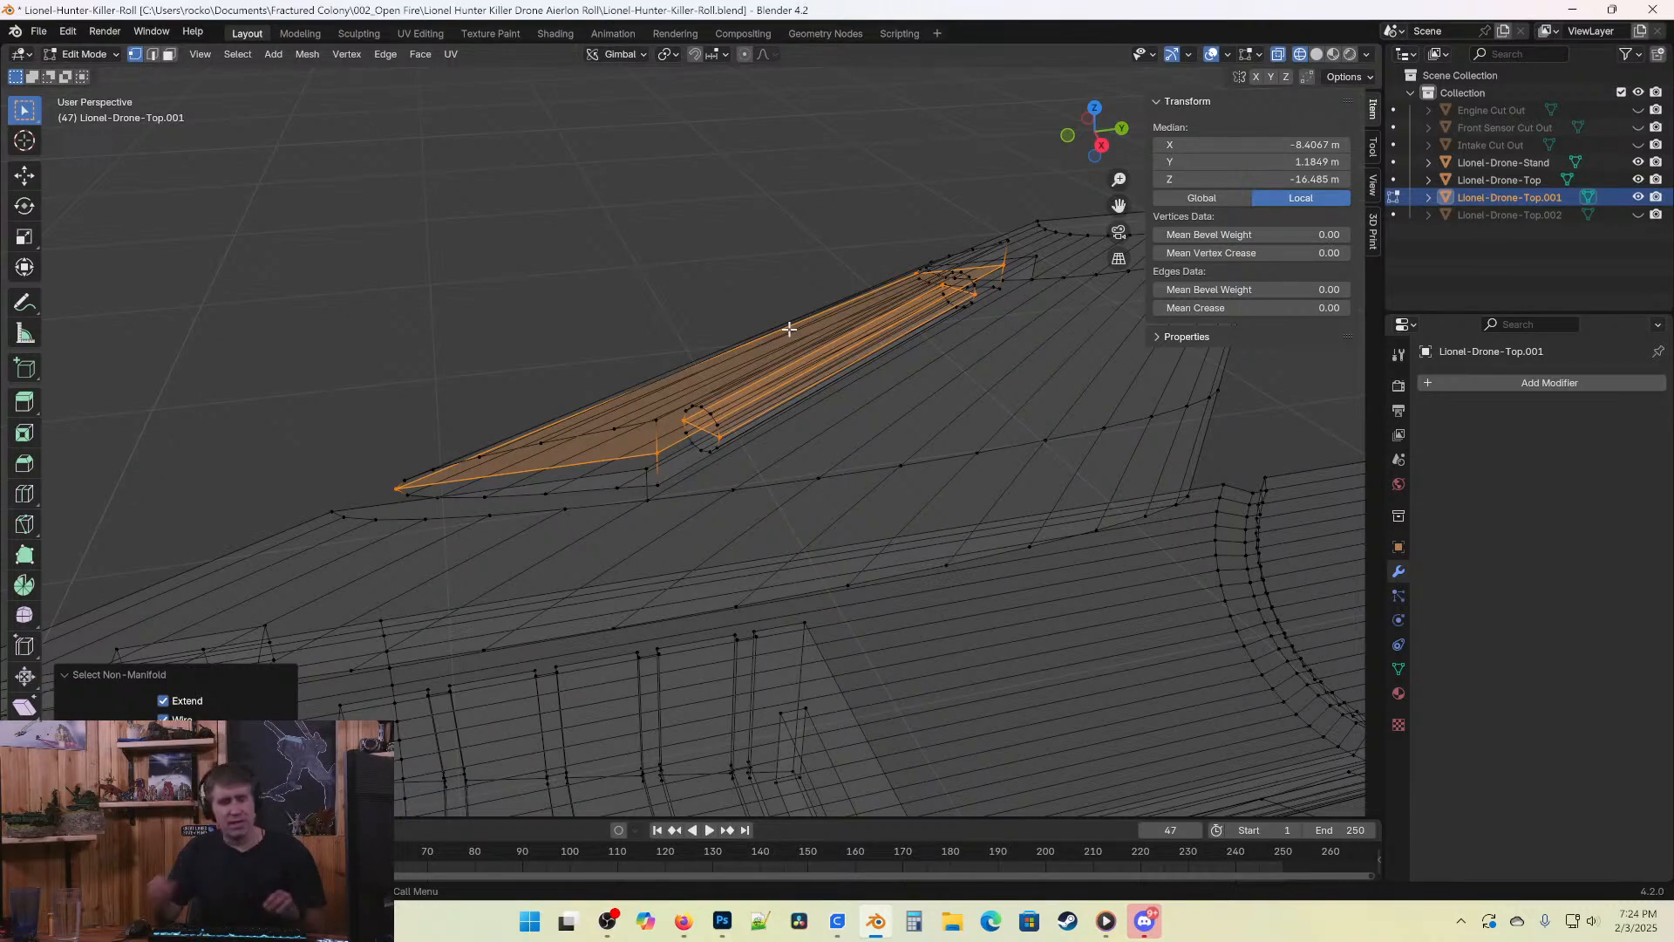
{"action": "middle_click_drag", "start_coordinate": [767, 437], "coordinate": [333, 186]}
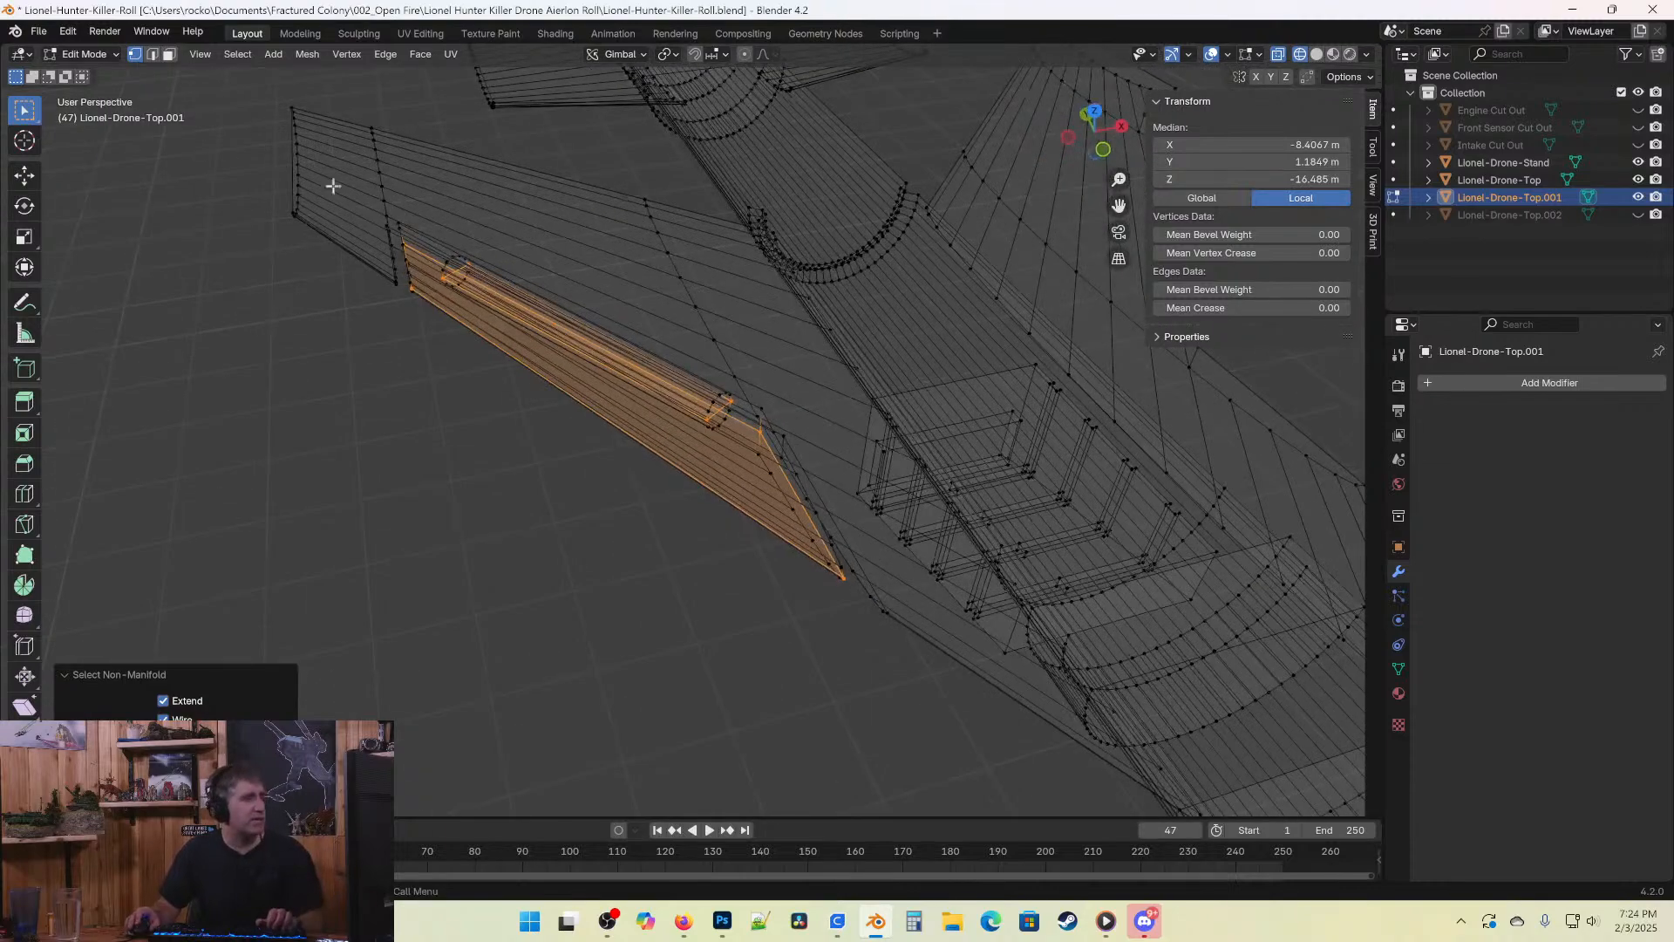
{"action": "left_click", "coordinate": [170, 57]}
{"action": "key", "text": "x"}
{"action": "left_click", "coordinate": [534, 443]}
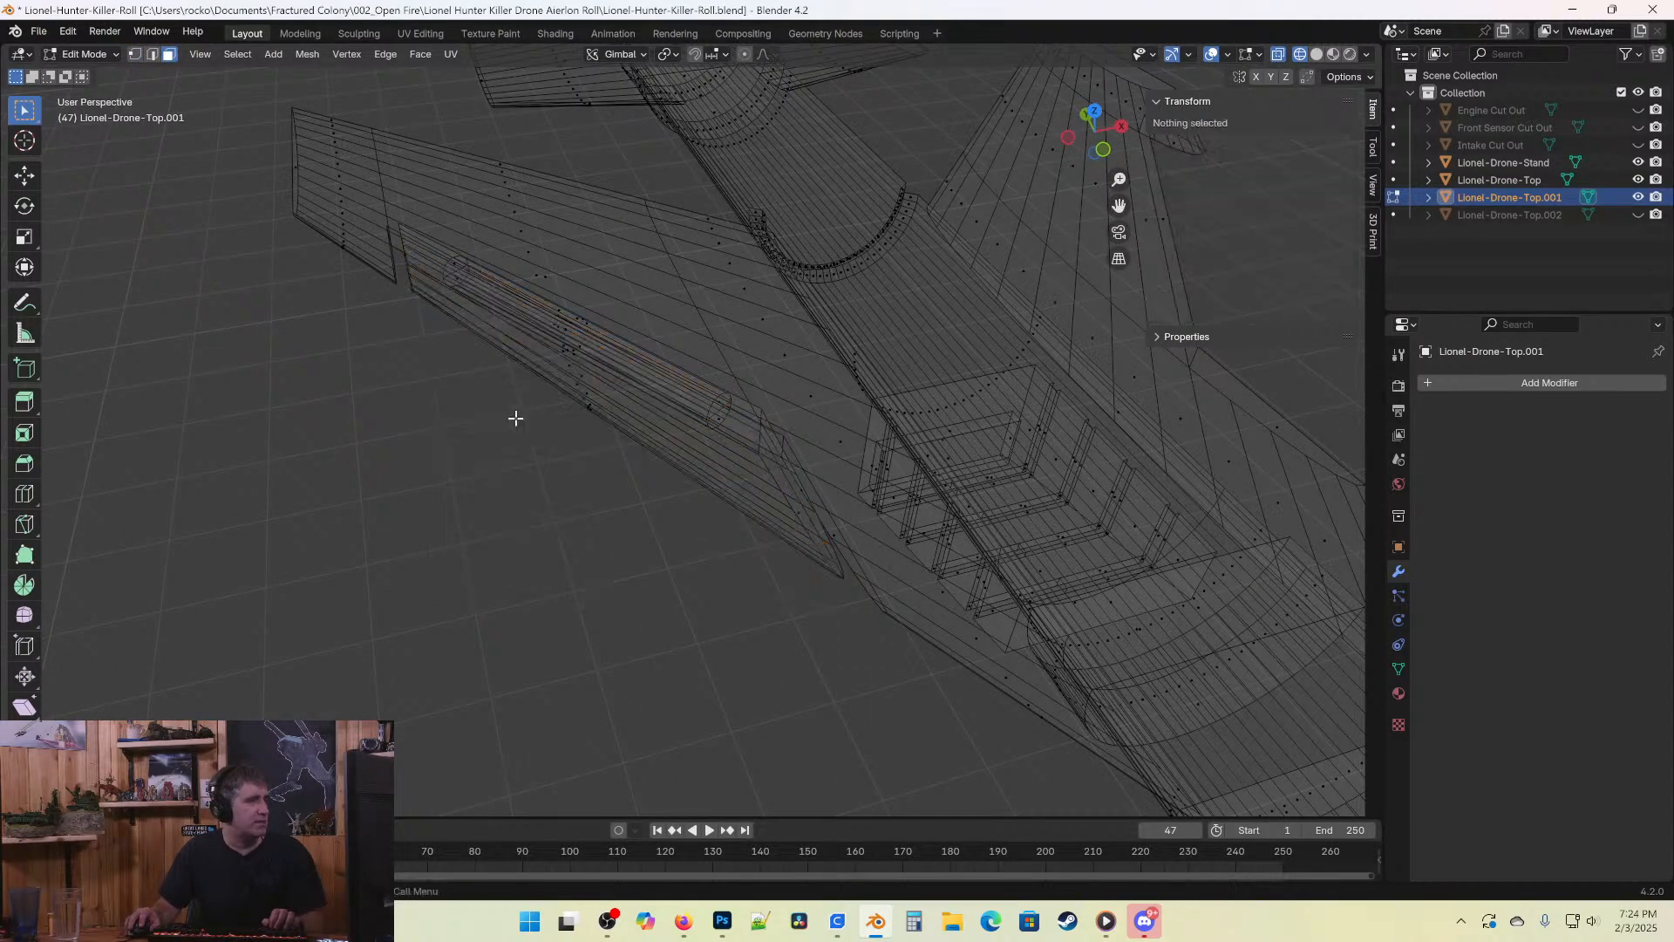
Inspect the lower half's mesh, return to vertex selection mode and save the file.
{"action": "middle_click_drag", "start_coordinate": [516, 414], "coordinate": [481, 275]}
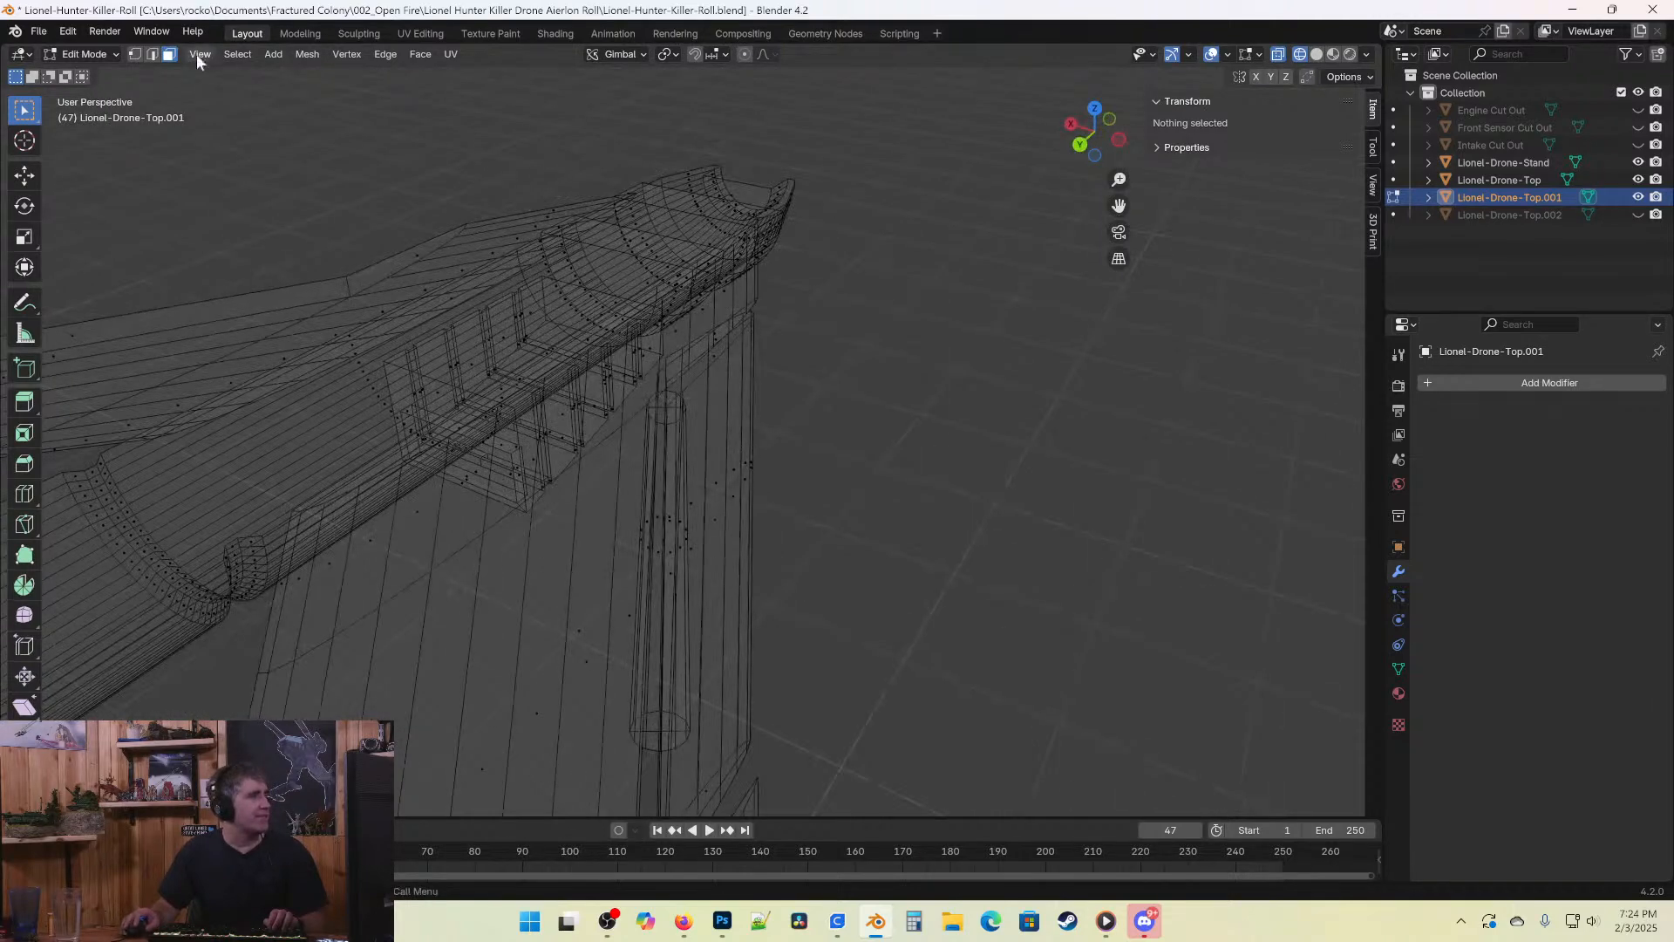
{"action": "left_click", "coordinate": [134, 54]}
{"action": "middle_click_drag", "start_coordinate": [774, 463], "coordinate": [739, 437]}
{"action": "key", "text": "ctrl+s"}
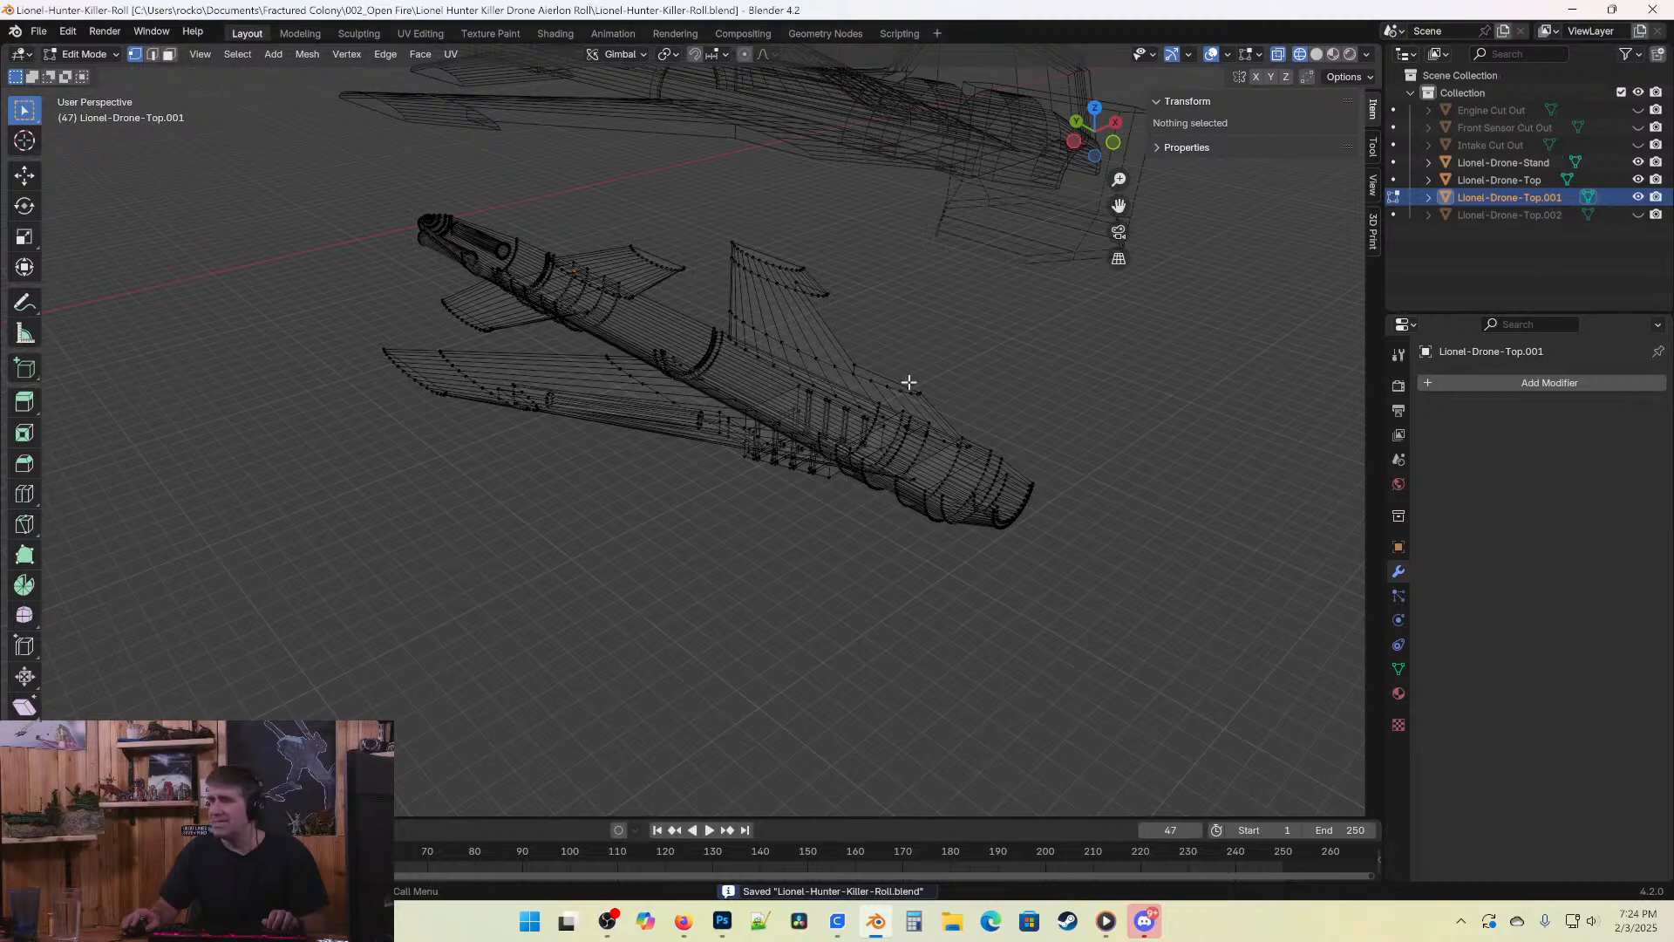
Finish editing the lower half, save the file with the upper drone half selected, and open the upper half's mesh for editing.
{"action": "middle_click_drag", "start_coordinate": [942, 351], "coordinate": [727, 295]}
{"action": "key", "text": "Tab"}
{"action": "left_click", "coordinate": [818, 351]}
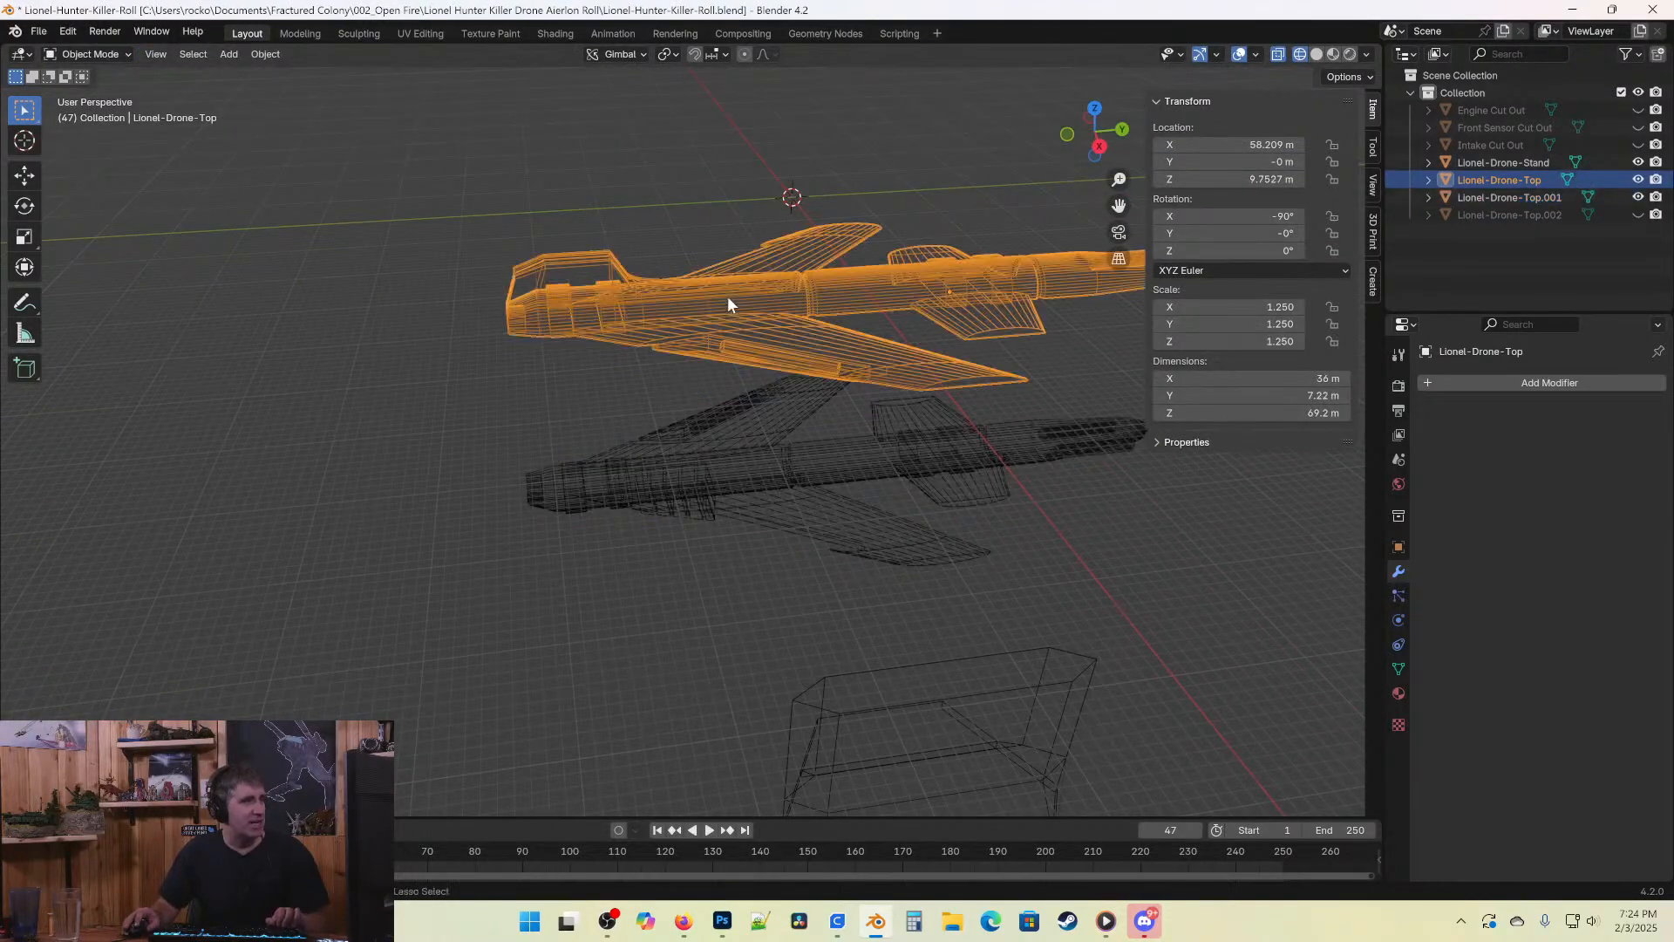
{"action": "key", "text": "ctrl+s"}
{"action": "middle_click_drag", "start_coordinate": [875, 314], "coordinate": [818, 300]}
{"action": "key", "text": "Tab"}
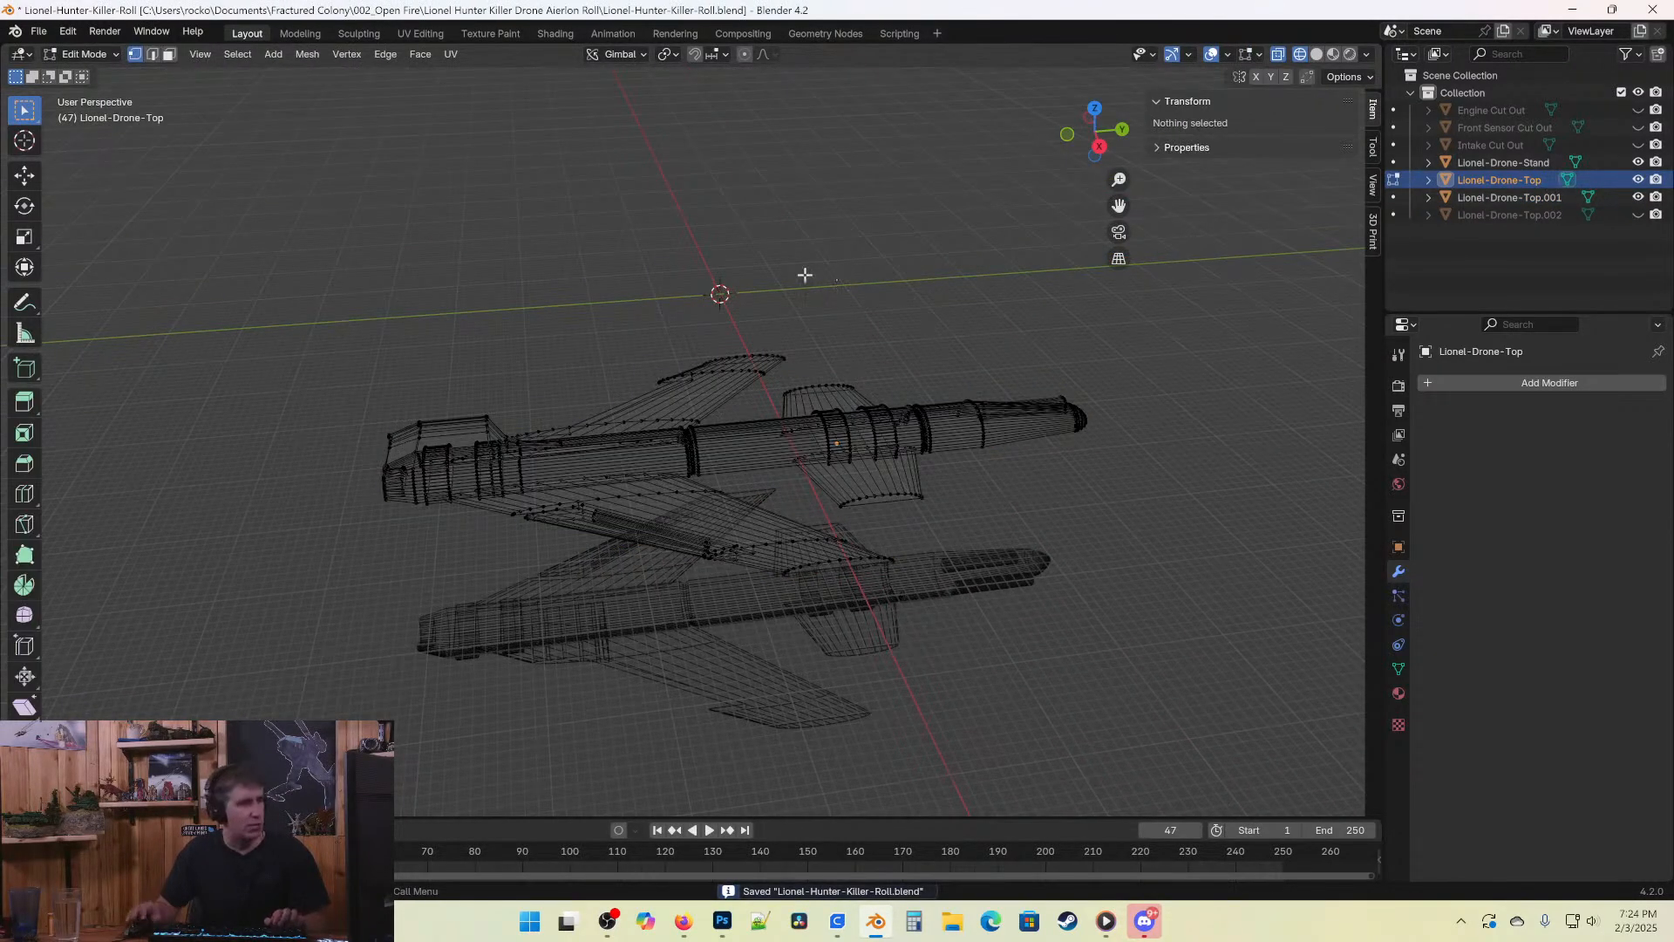
Select all linked geometry of the aileron in the upper half's mesh and separate the selection into its own object.
{"action": "scroll", "coordinate": [642, 609], "scroll_direction": "up", "scroll_amount": 8}
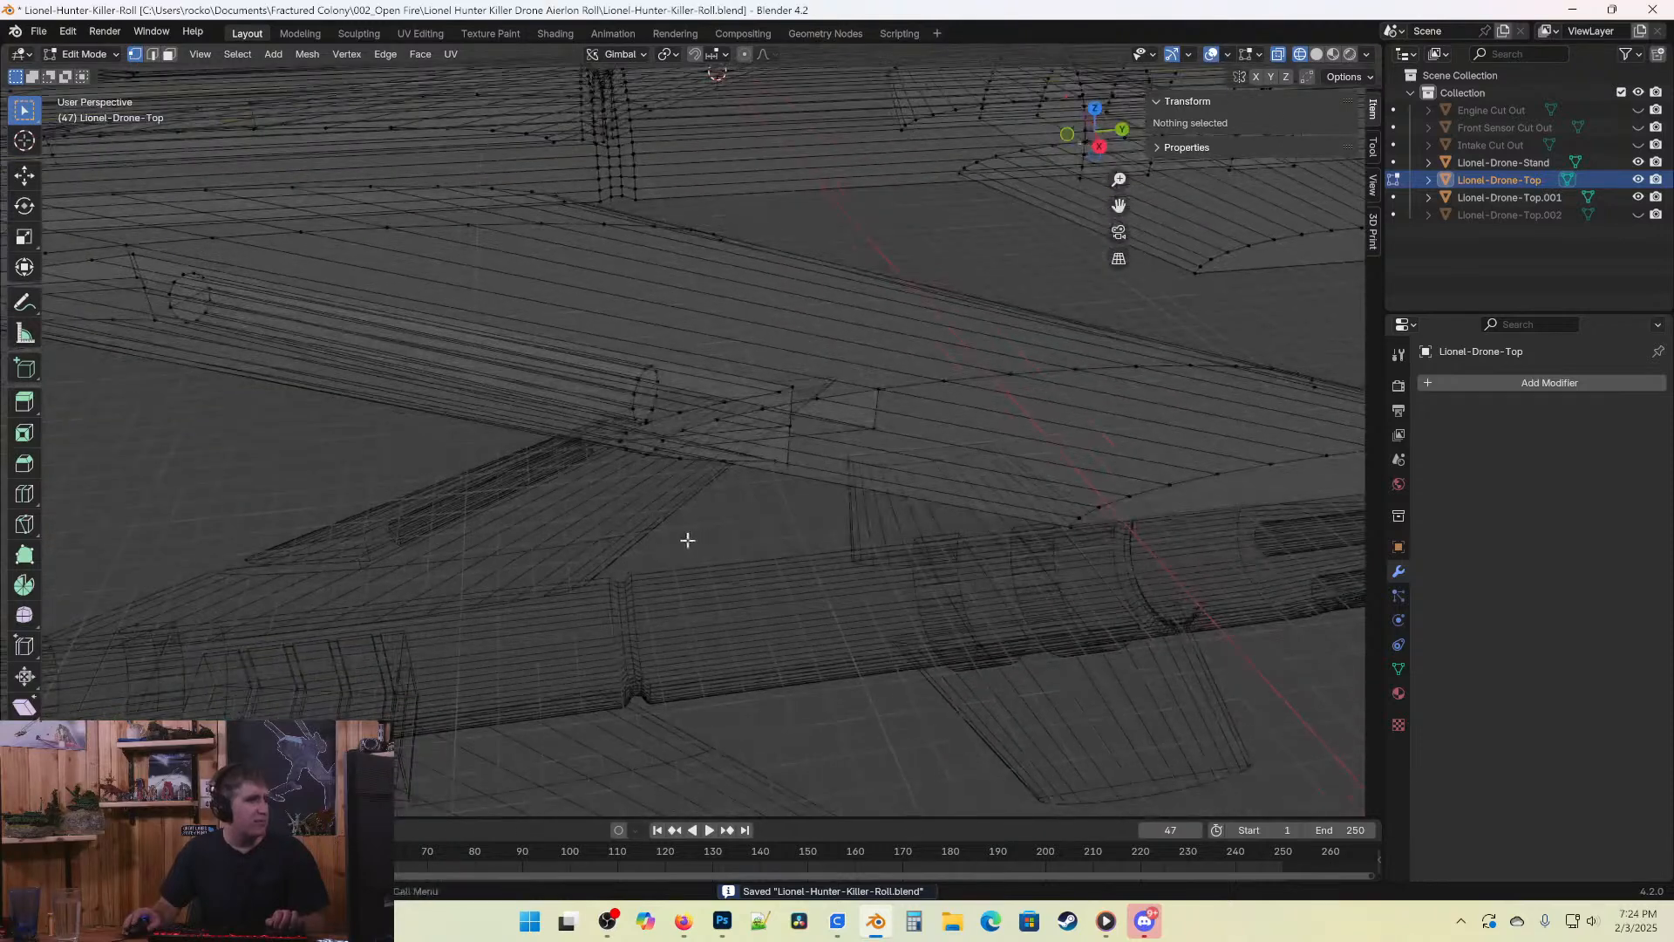
{"action": "middle_click_drag", "start_coordinate": [687, 539], "coordinate": [494, 477]}
{"action": "left_click", "coordinate": [398, 400]}
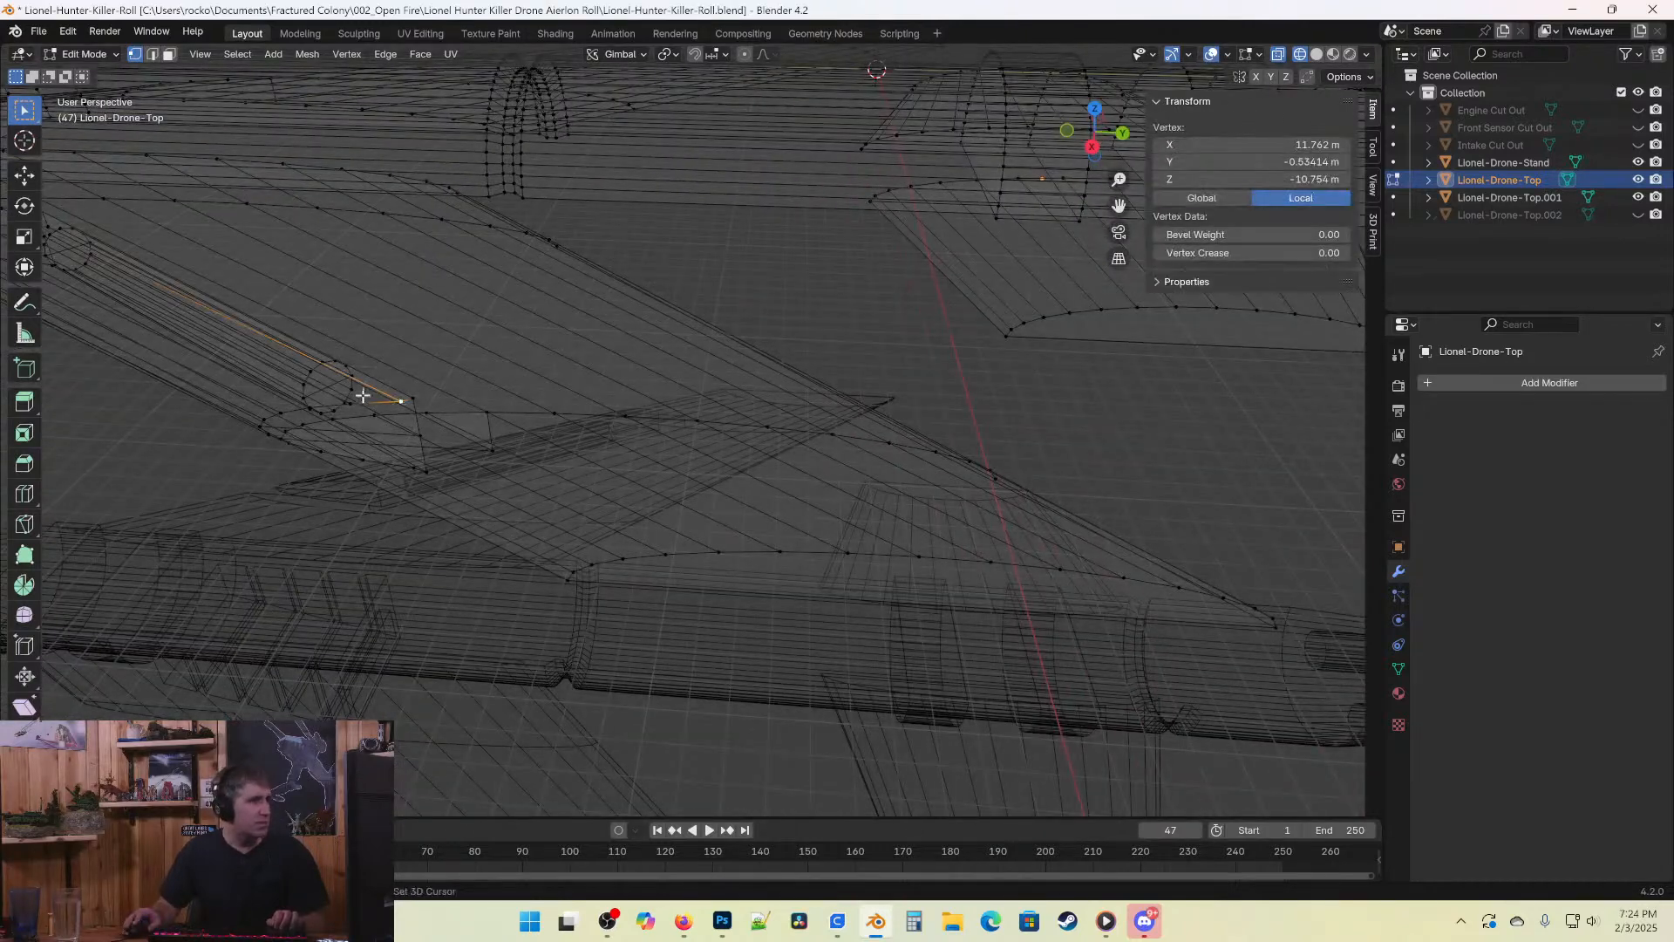
{"action": "key", "text": "ctrl+l"}
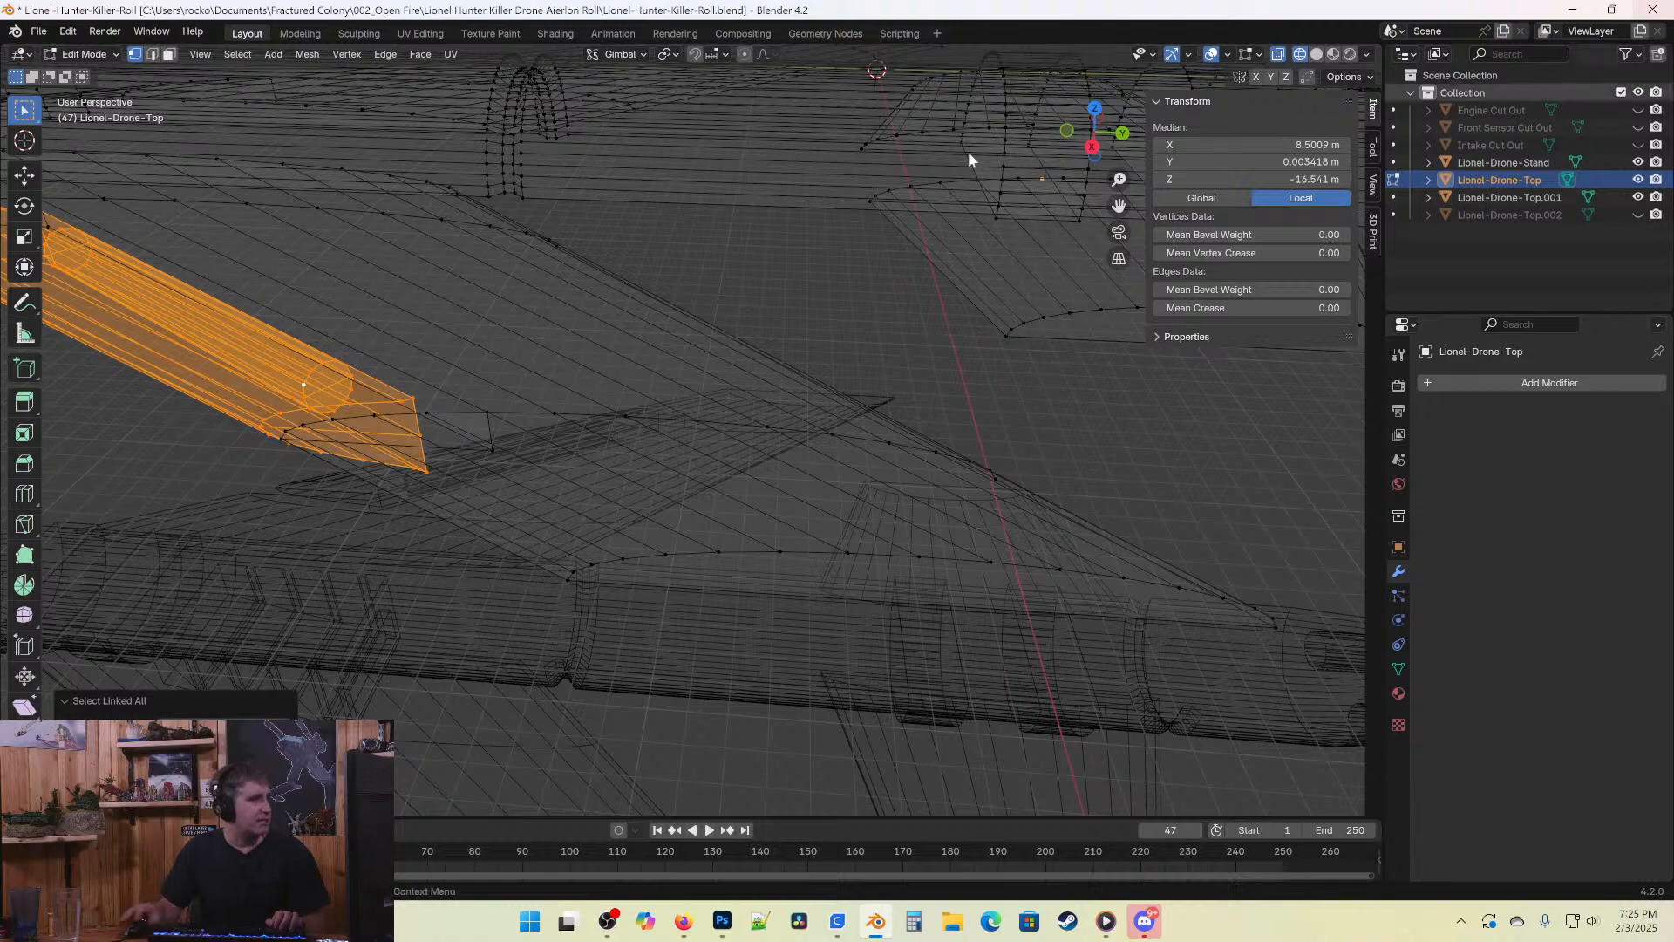
{"action": "key", "text": "Home"}
{"action": "key", "text": "KP_1"}
{"action": "key", "text": "KP_3"}
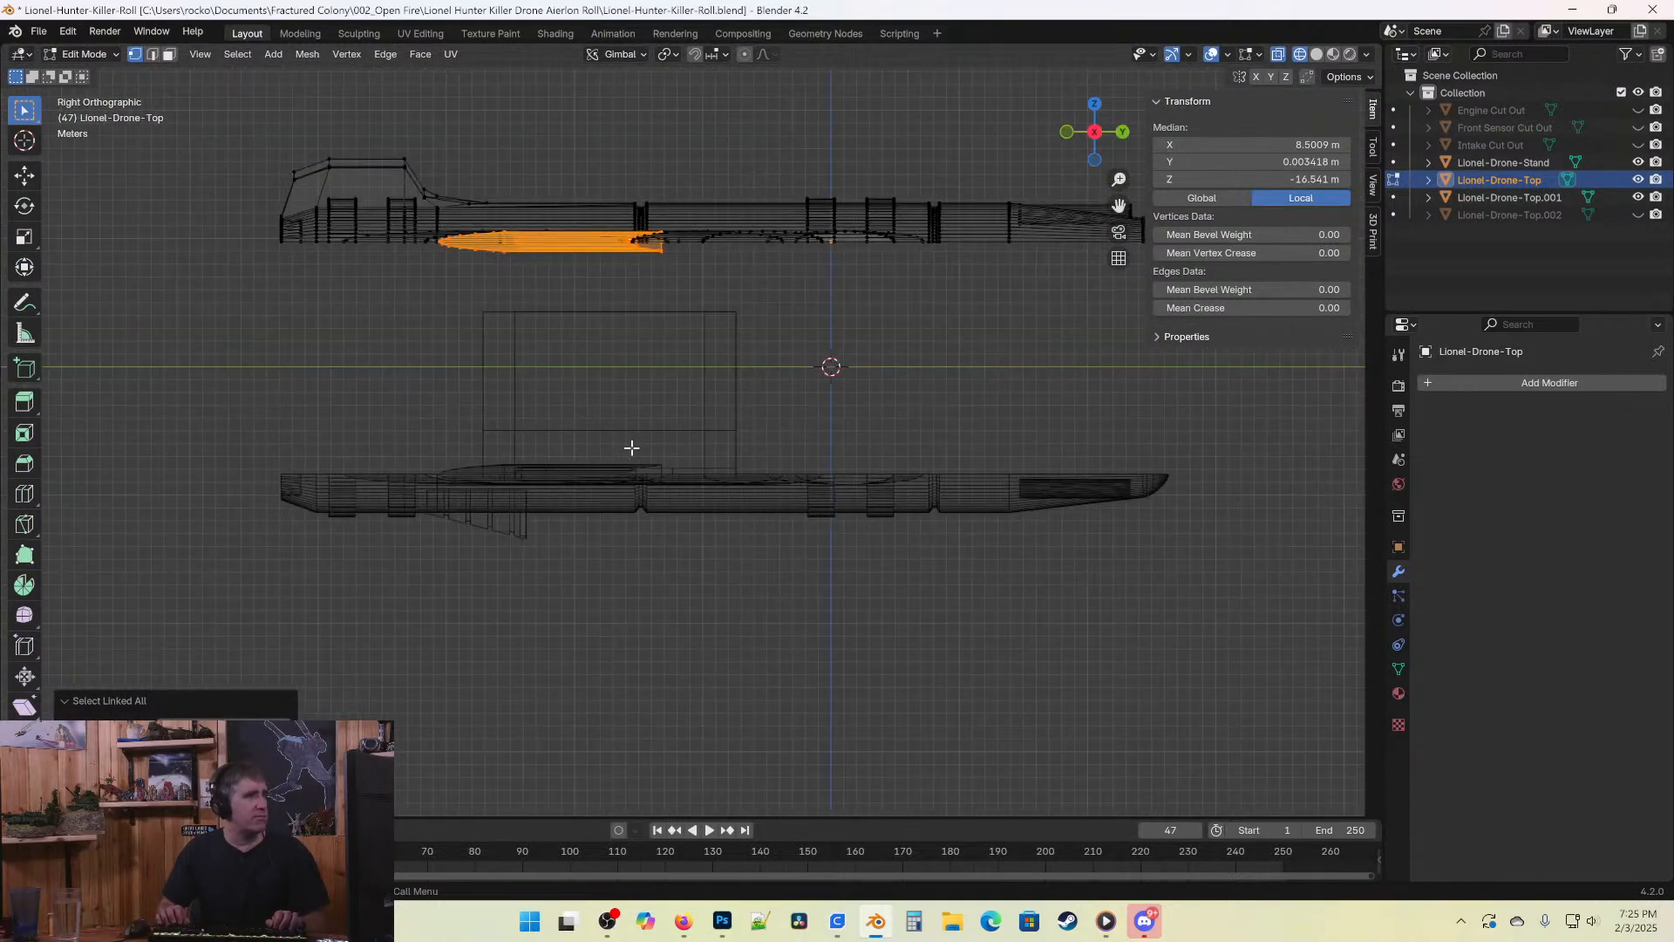
{"action": "scroll", "coordinate": [567, 519], "scroll_direction": "up", "scroll_amount": 4}
{"action": "middle_click_drag", "start_coordinate": [720, 312], "coordinate": [826, 505]}
{"action": "key", "text": "p"}
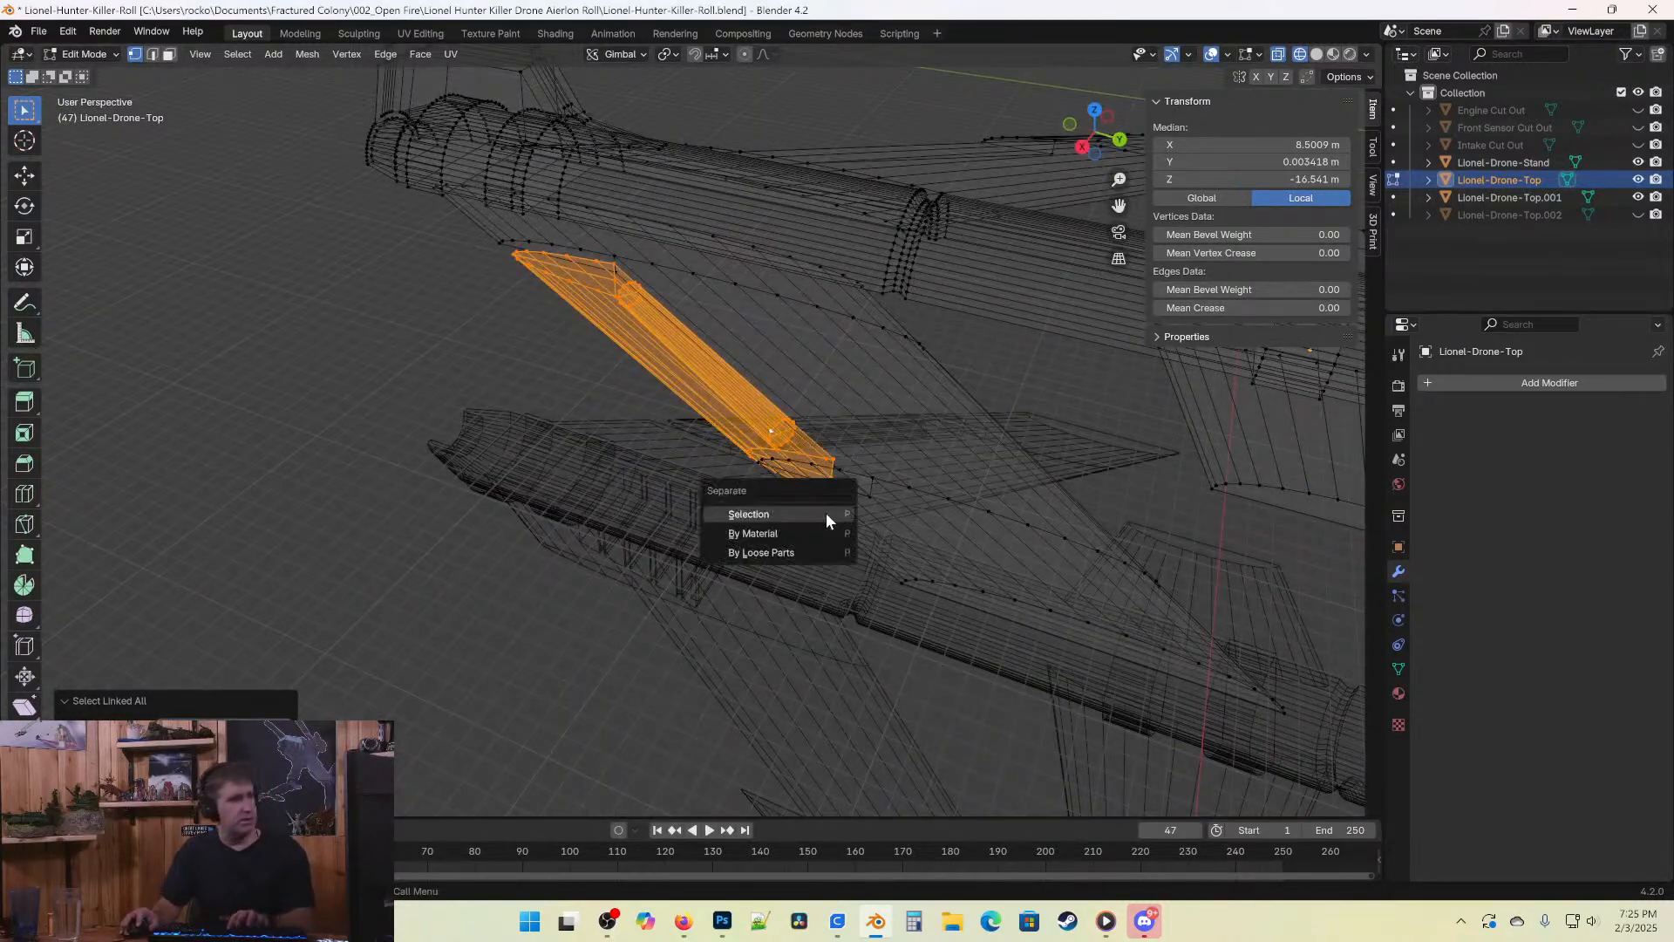
{"action": "left_click", "coordinate": [825, 512]}
Finish editing the upper half, select the separated aileron and set its origin to Center of Mass (Volume).
{"action": "middle_click_drag", "start_coordinate": [849, 458], "coordinate": [601, 334]}
{"action": "key", "text": "Tab"}
{"action": "left_click", "coordinate": [721, 358]}
{"action": "middle_click_drag", "start_coordinate": [720, 359], "coordinate": [849, 436]}
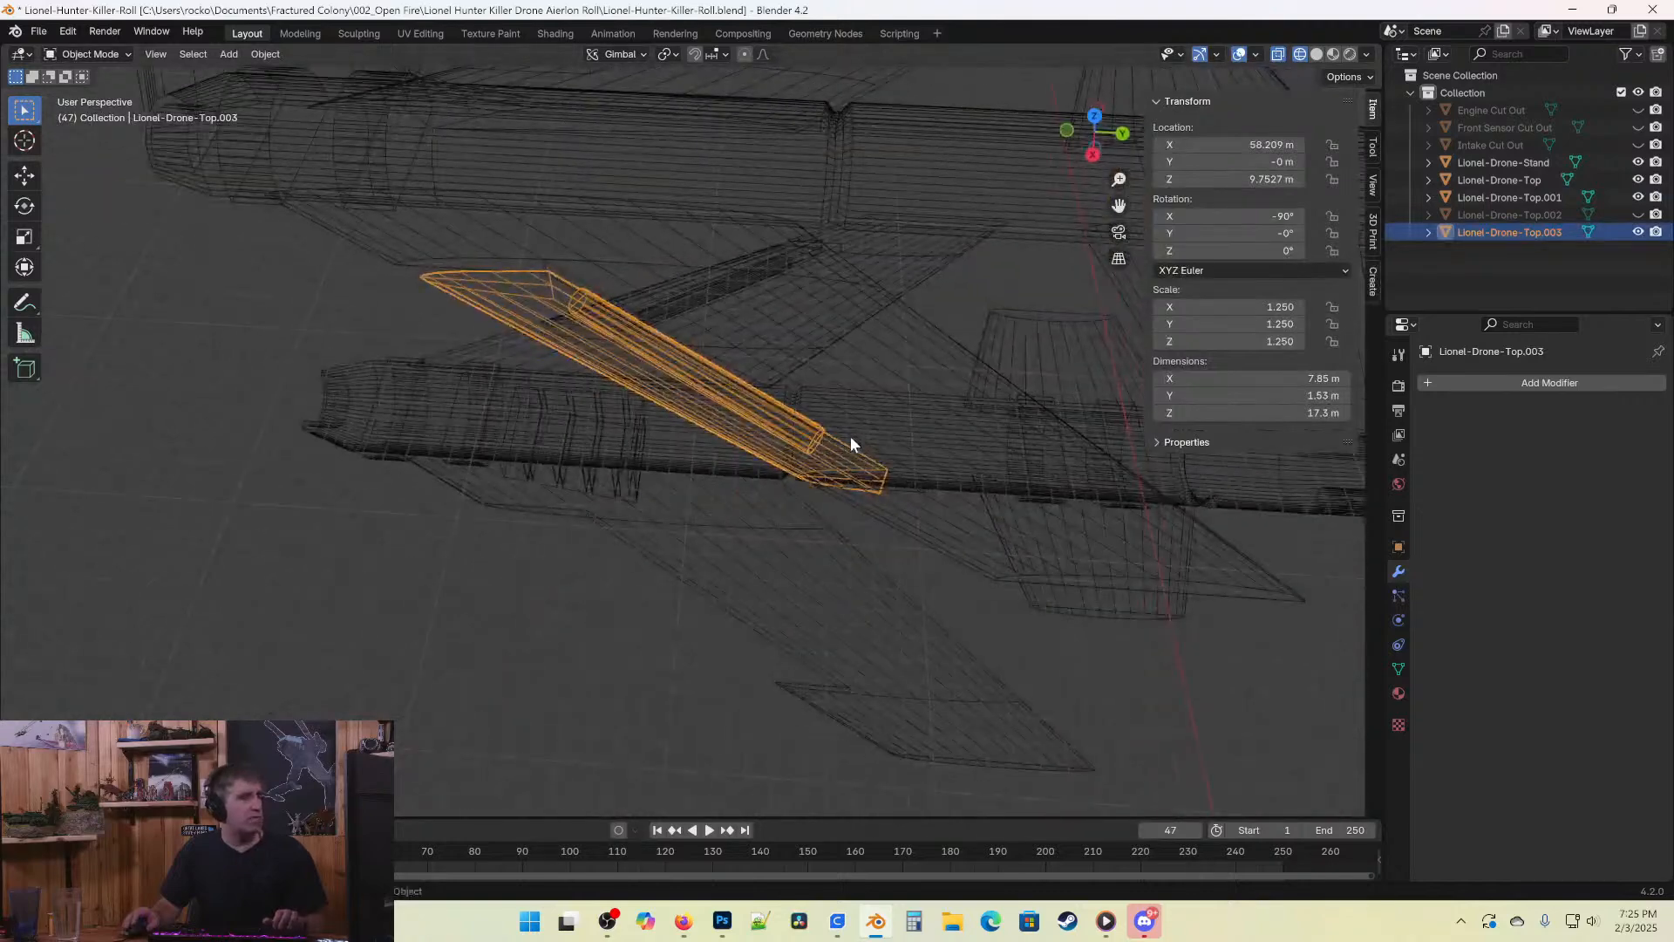
{"action": "scroll", "coordinate": [837, 435], "scroll_direction": "down", "scroll_amount": 3}
{"action": "middle_click_drag", "start_coordinate": [684, 398], "coordinate": [726, 436]}
{"action": "left_click", "coordinate": [262, 54]}
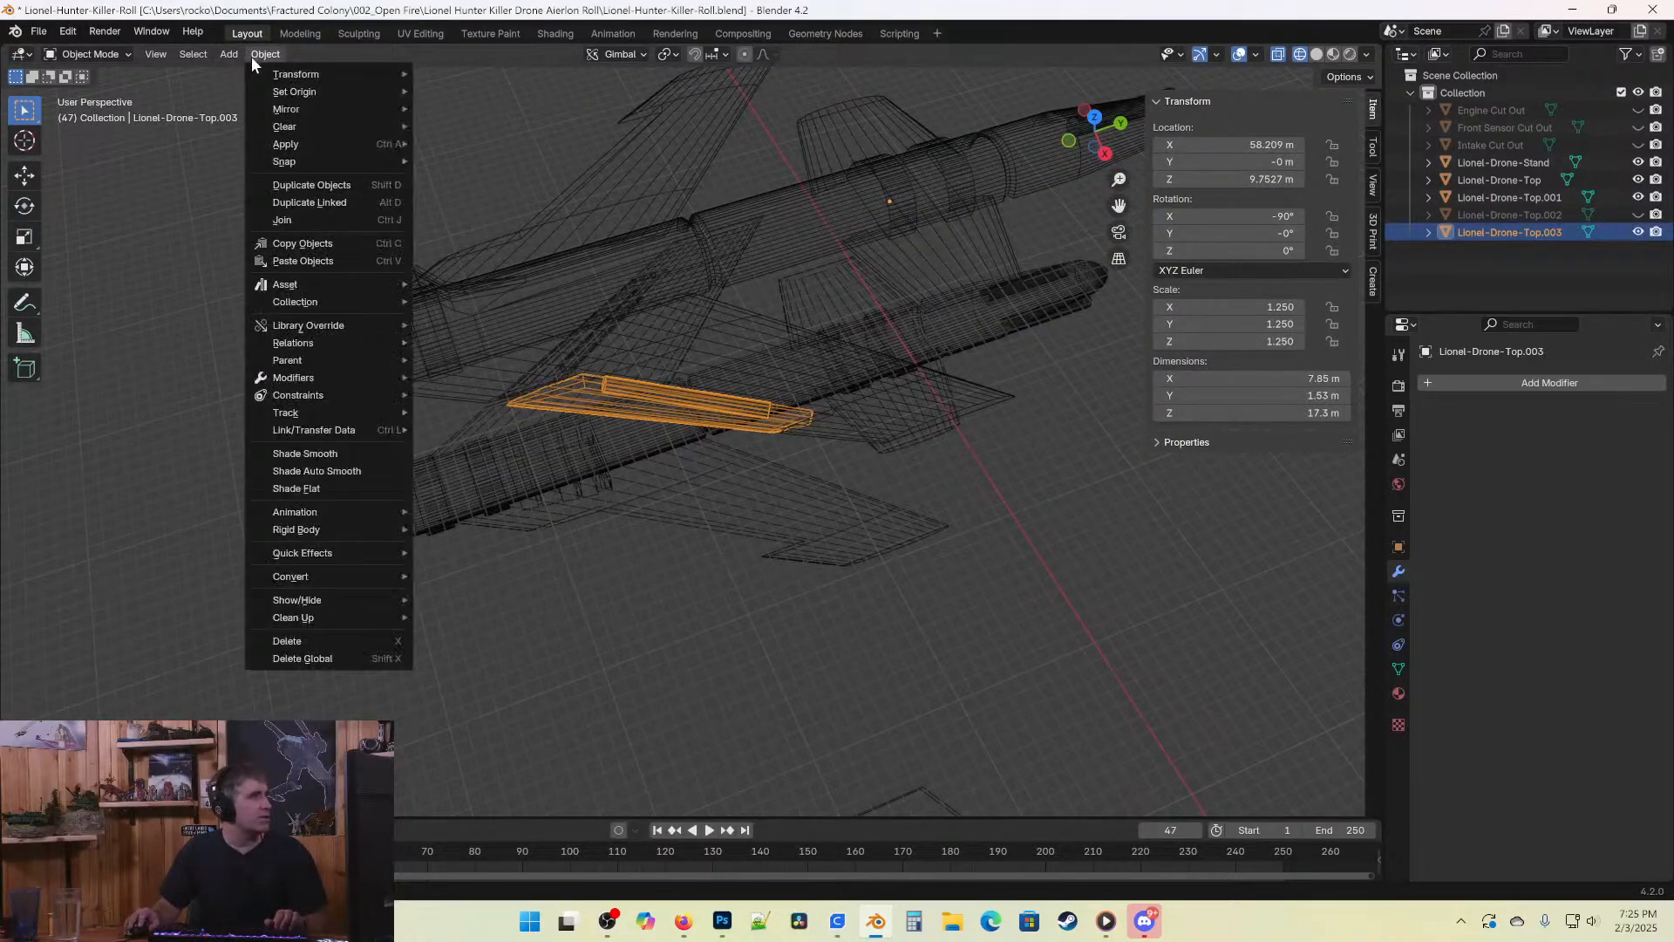
{"action": "mouse_move", "coordinate": [356, 91]}
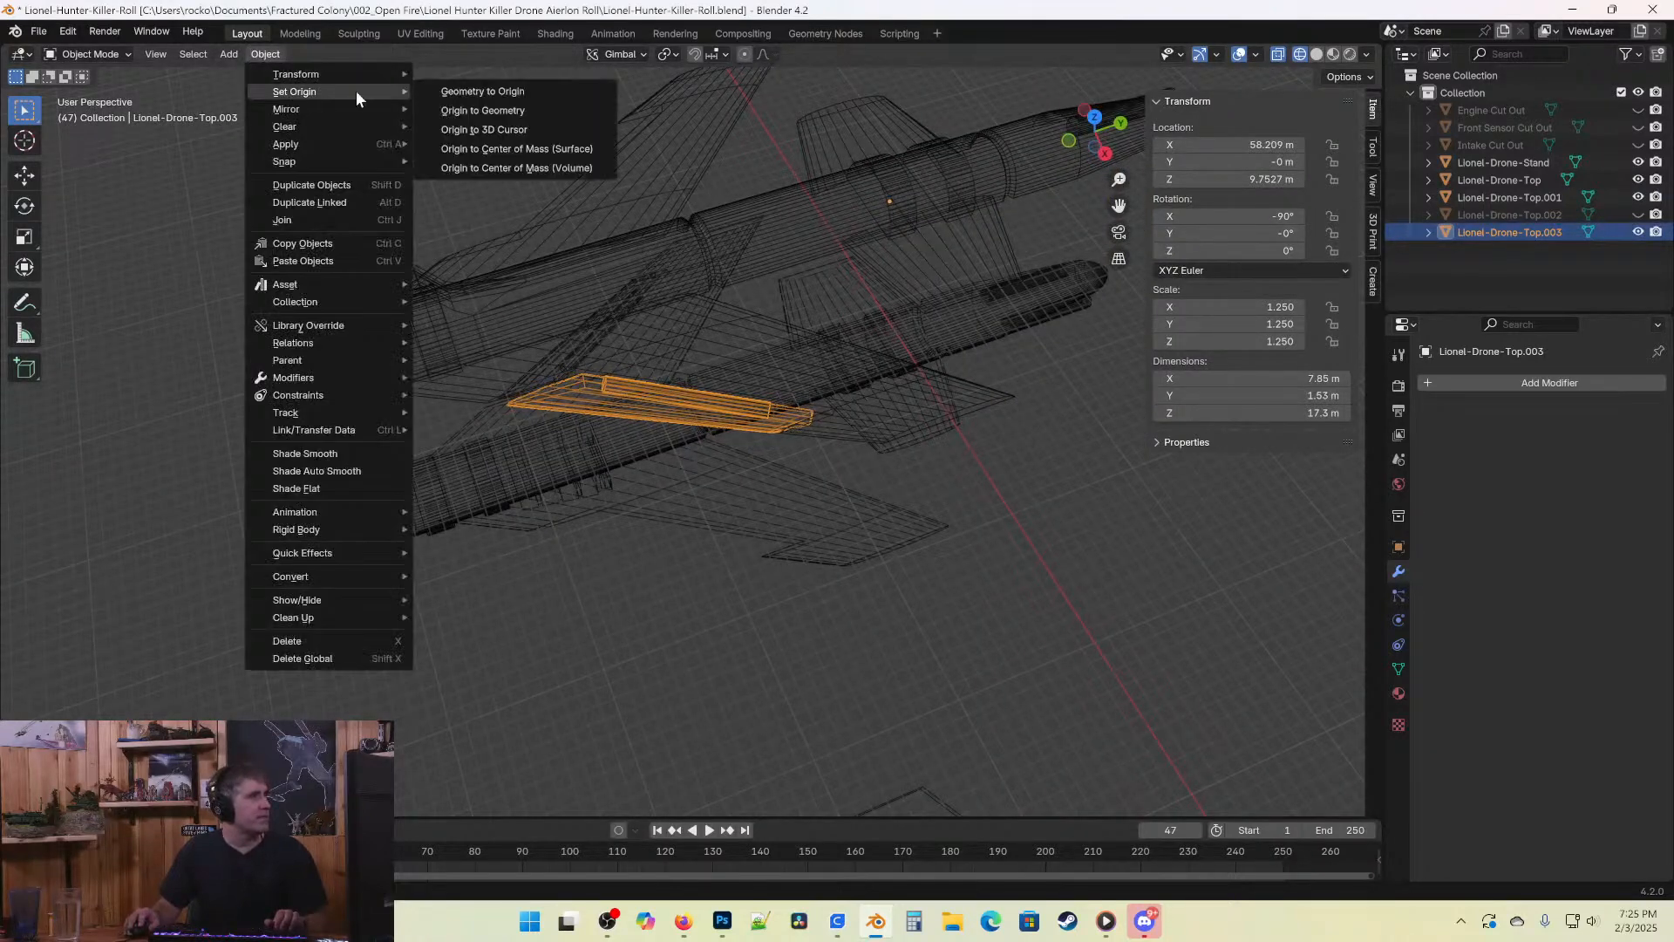
{"action": "left_click", "coordinate": [525, 166]}
{"action": "scroll", "coordinate": [646, 394], "scroll_direction": "up", "scroll_amount": 4}
{"action": "middle_click_drag", "start_coordinate": [730, 398], "coordinate": [970, 399]}
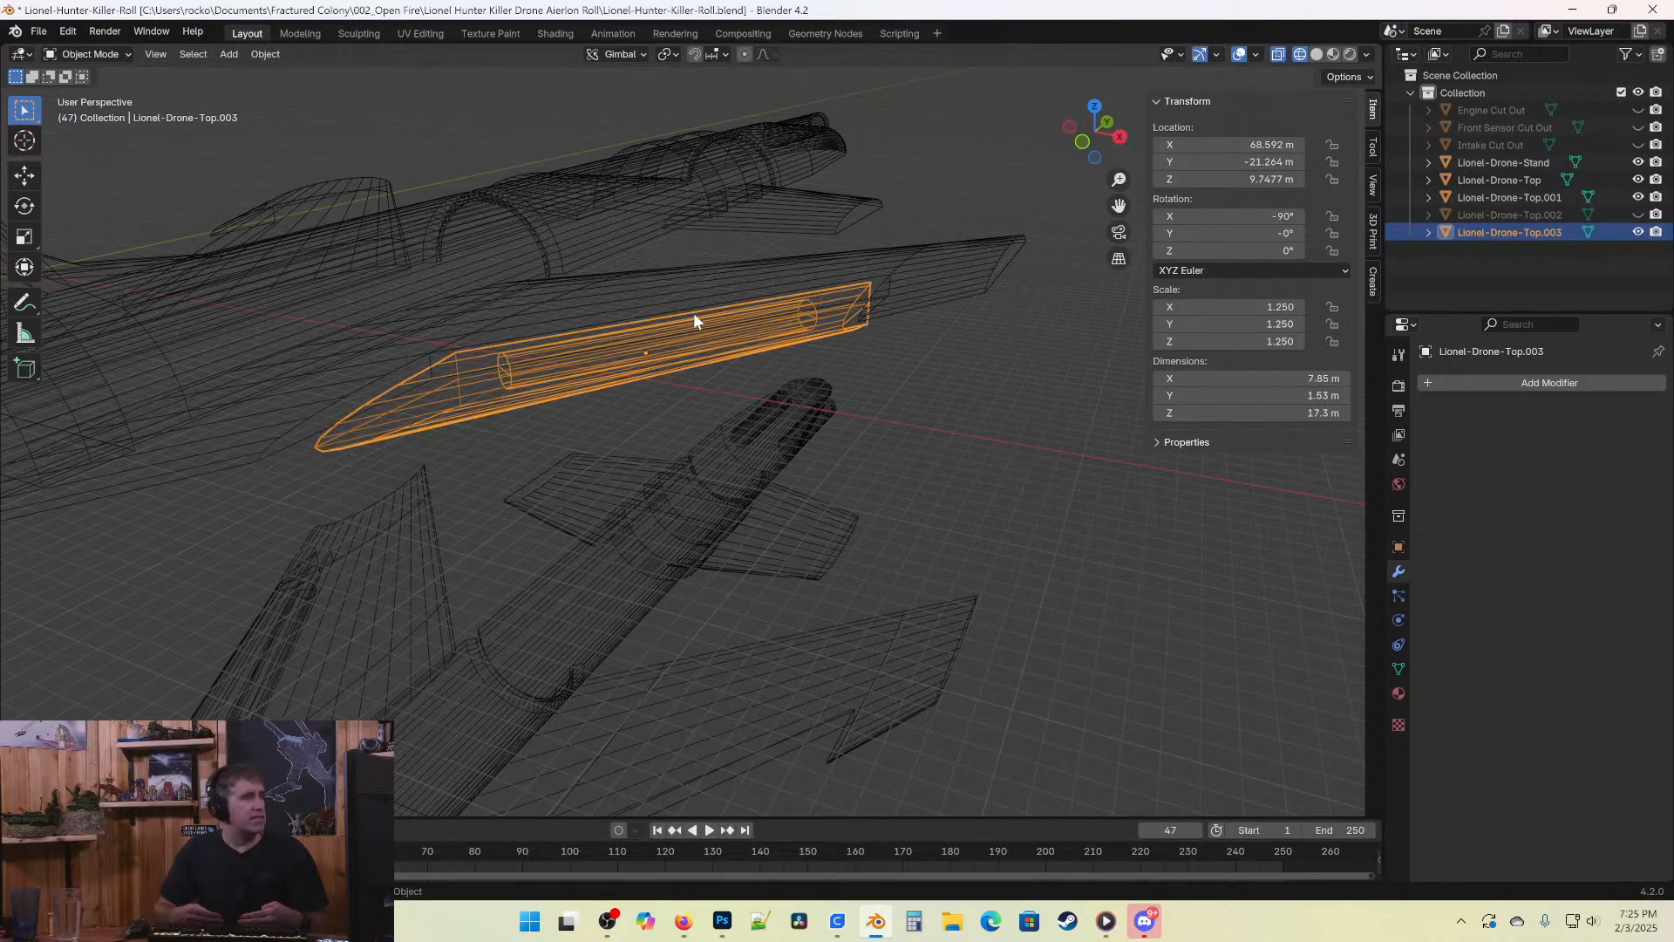
Try to rotate the separated aileron with the rotation constrained to gimbal axes, and undo the rotation.
{"action": "middle_click_drag", "start_coordinate": [803, 368], "coordinate": [683, 132]}
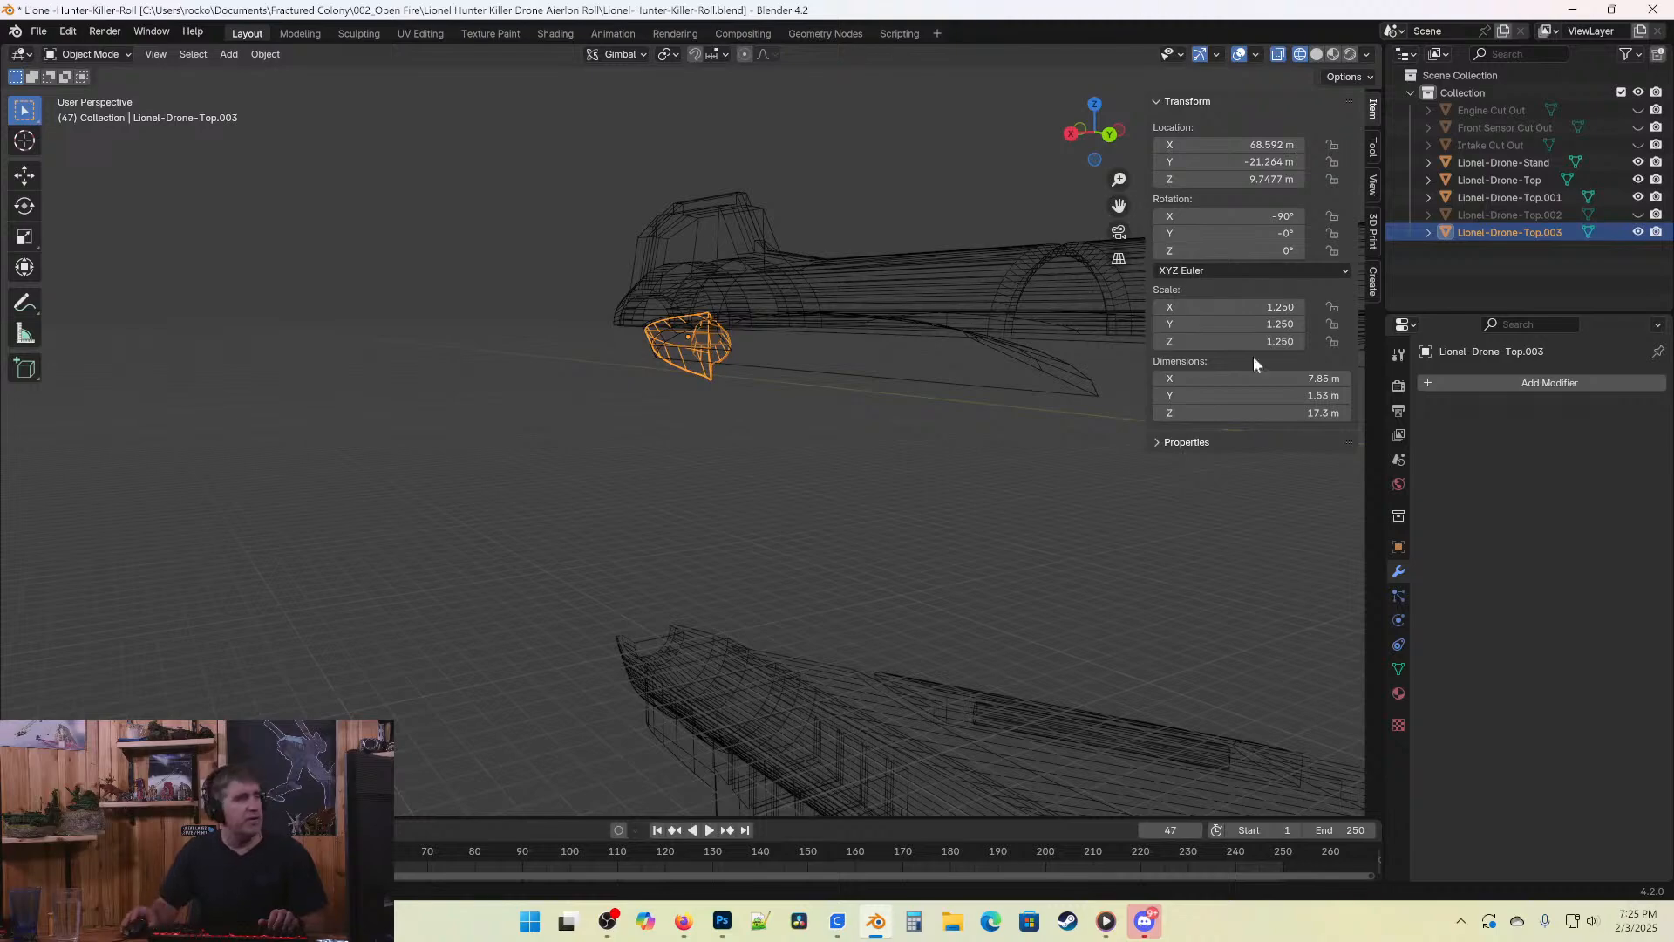
{"action": "middle_click_drag", "start_coordinate": [523, 227], "coordinate": [770, 427]}
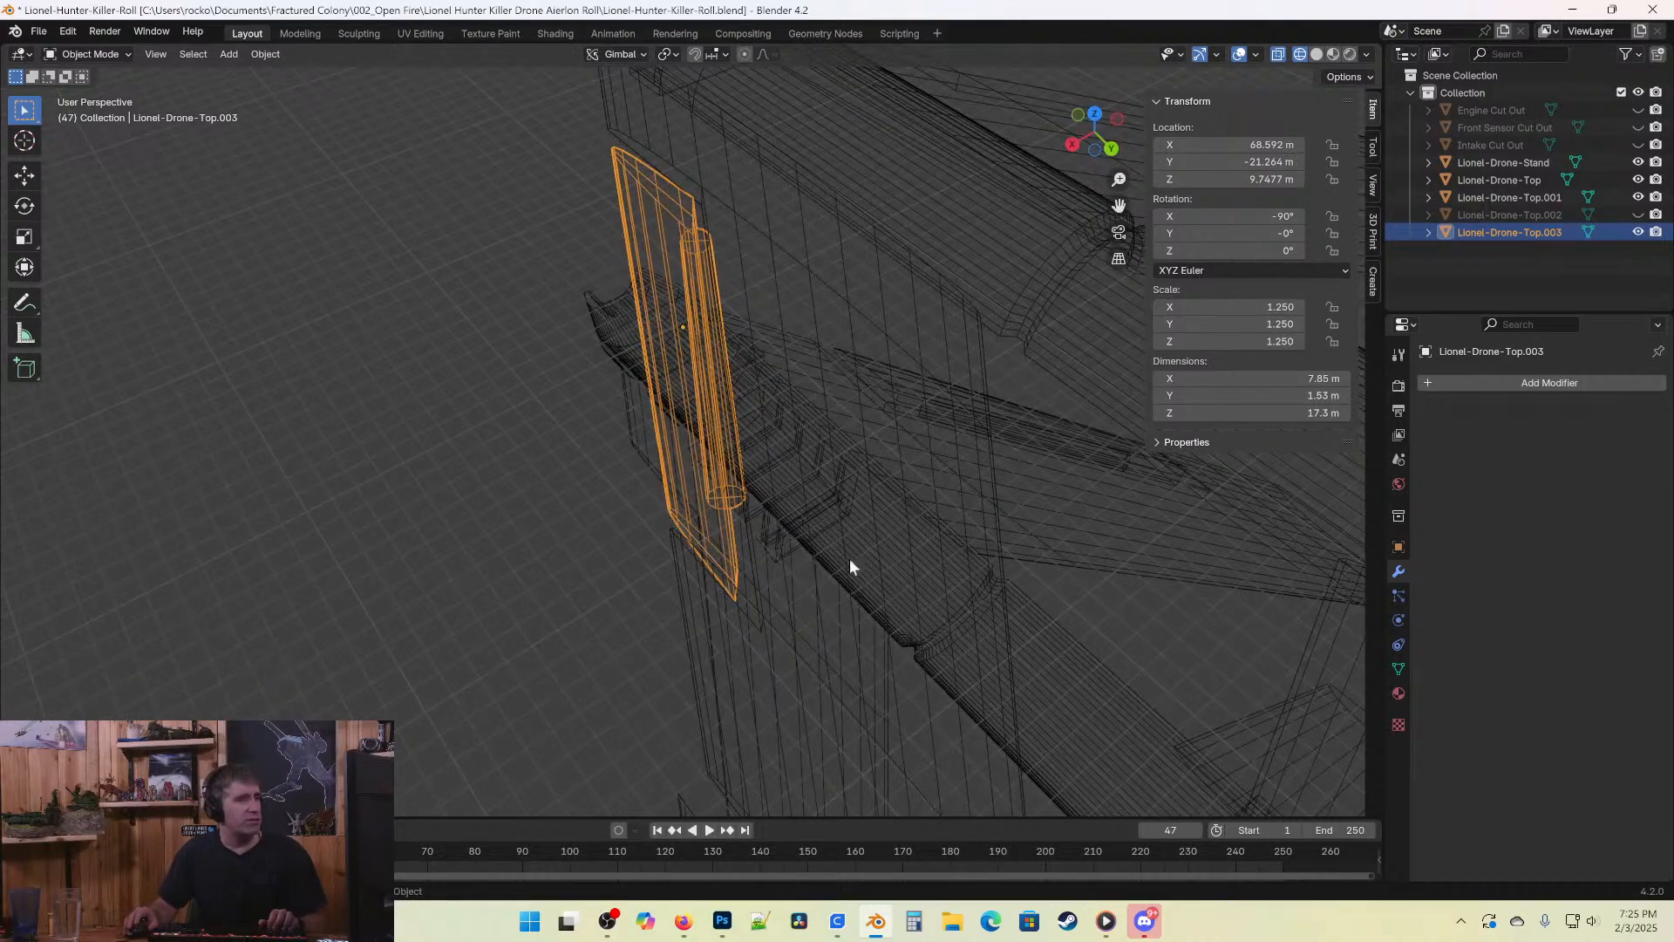
{"action": "middle_click_drag", "start_coordinate": [849, 558], "coordinate": [776, 471]}
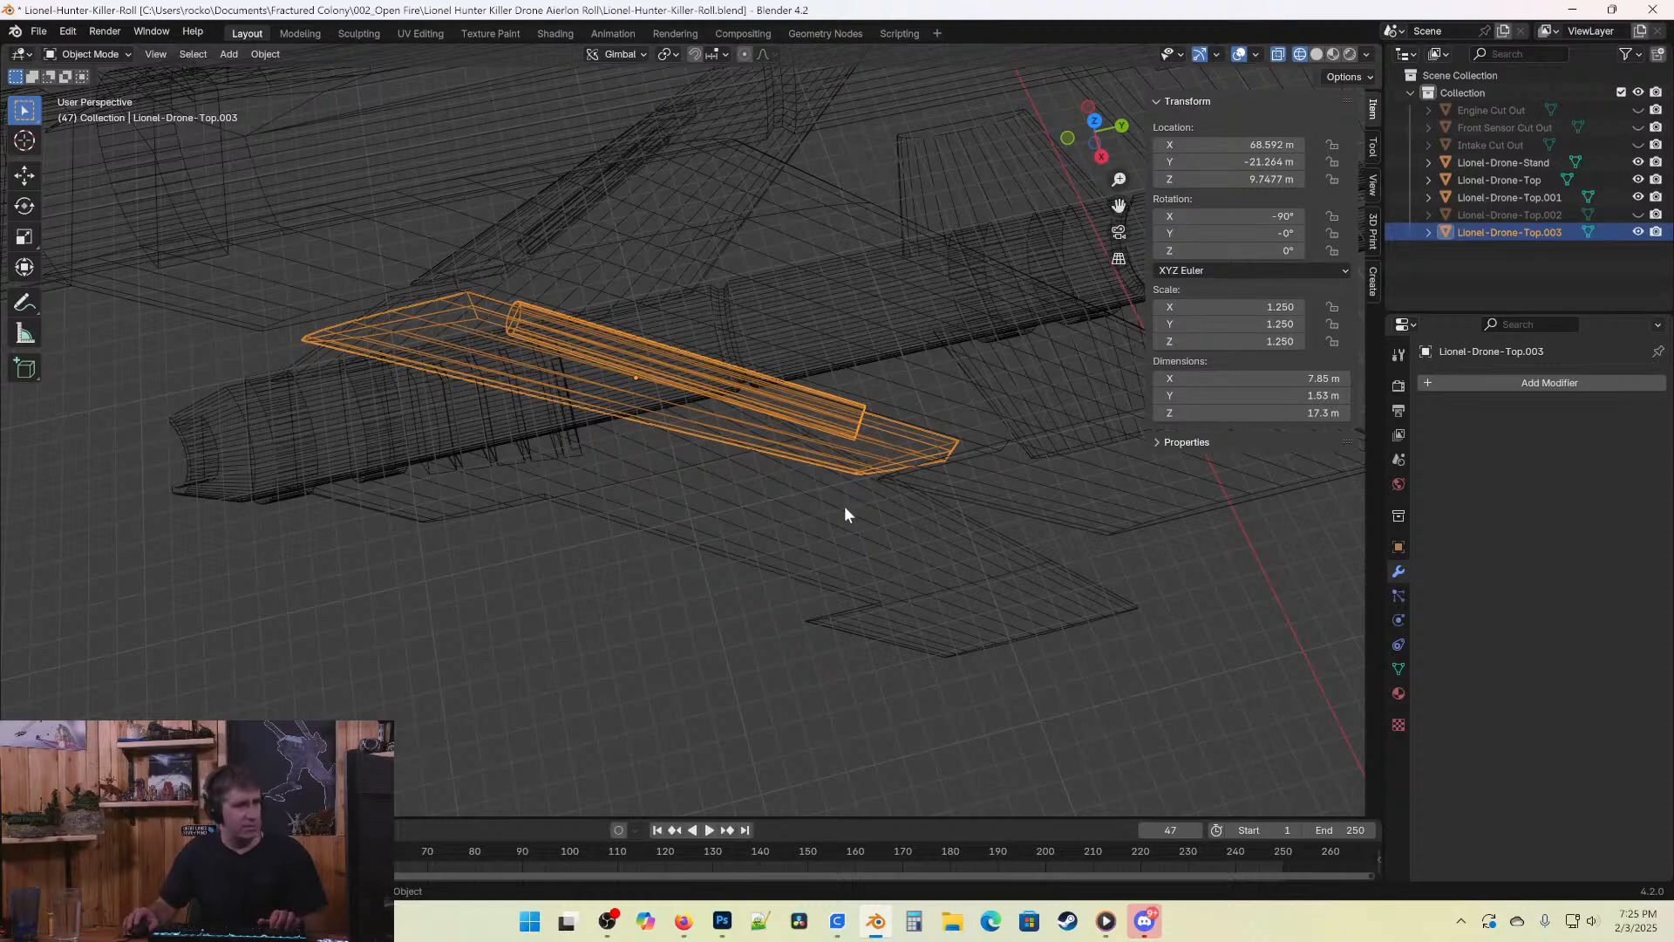
{"action": "key", "text": "r"}
{"action": "key", "text": "y"}
{"action": "key", "text": "z"}
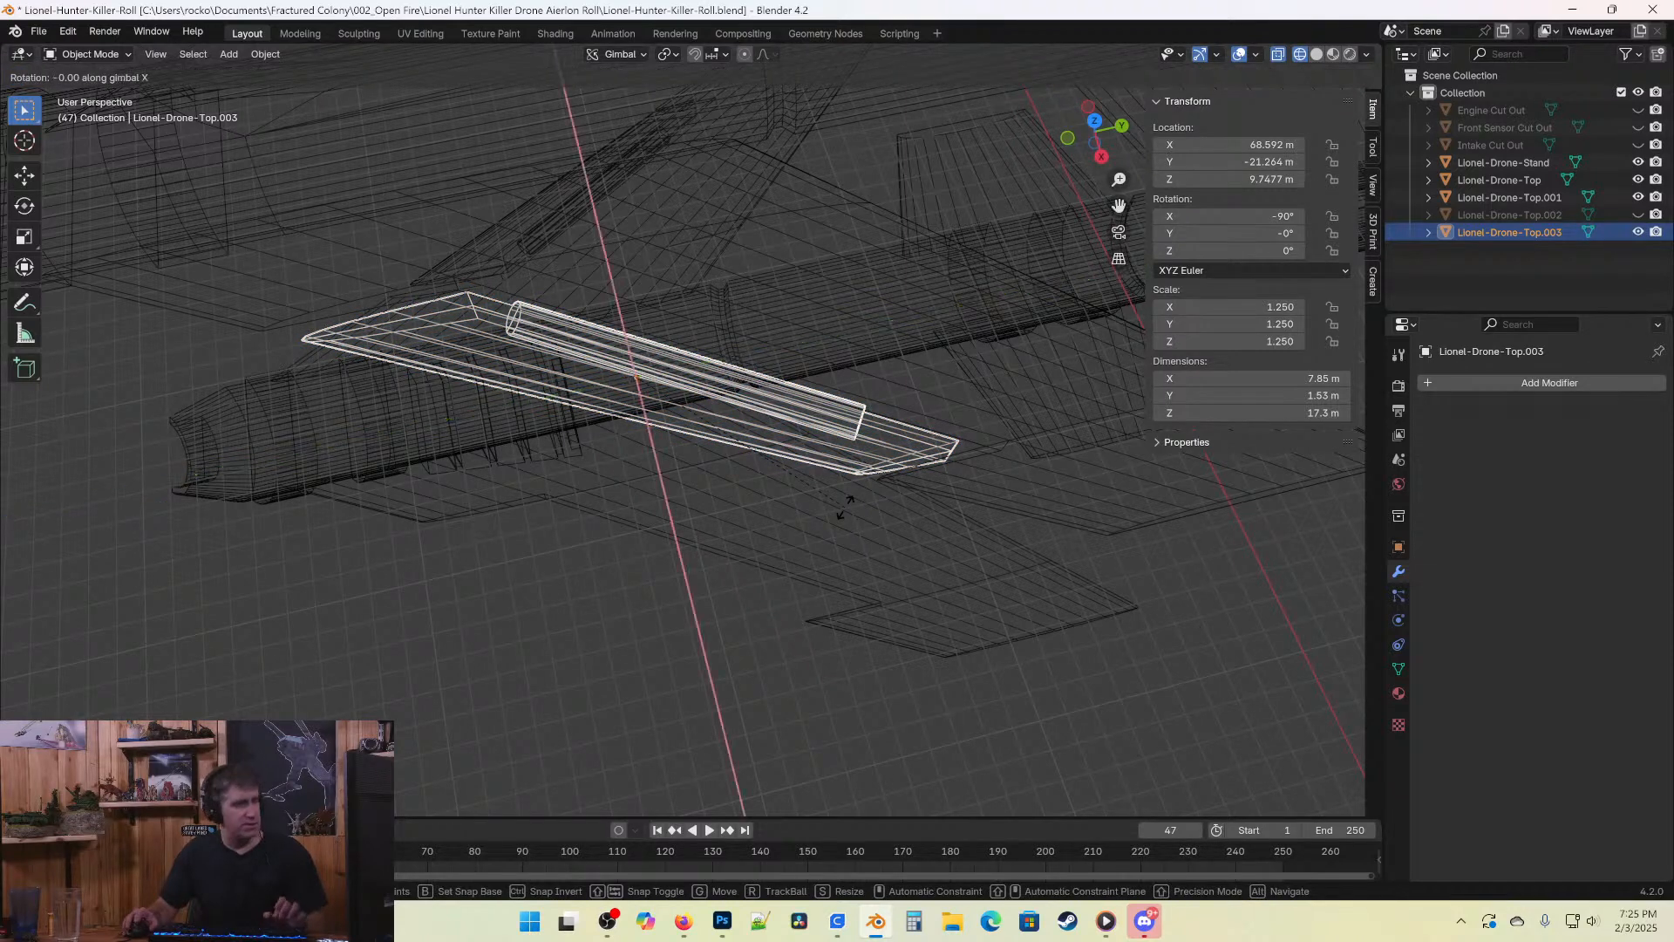
{"action": "key", "text": "z"}
{"action": "left_click", "coordinate": [820, 482]}
{"action": "middle_click_drag", "start_coordinate": [1020, 624], "coordinate": [837, 663]}
{"action": "key", "text": "ctrl+z"}
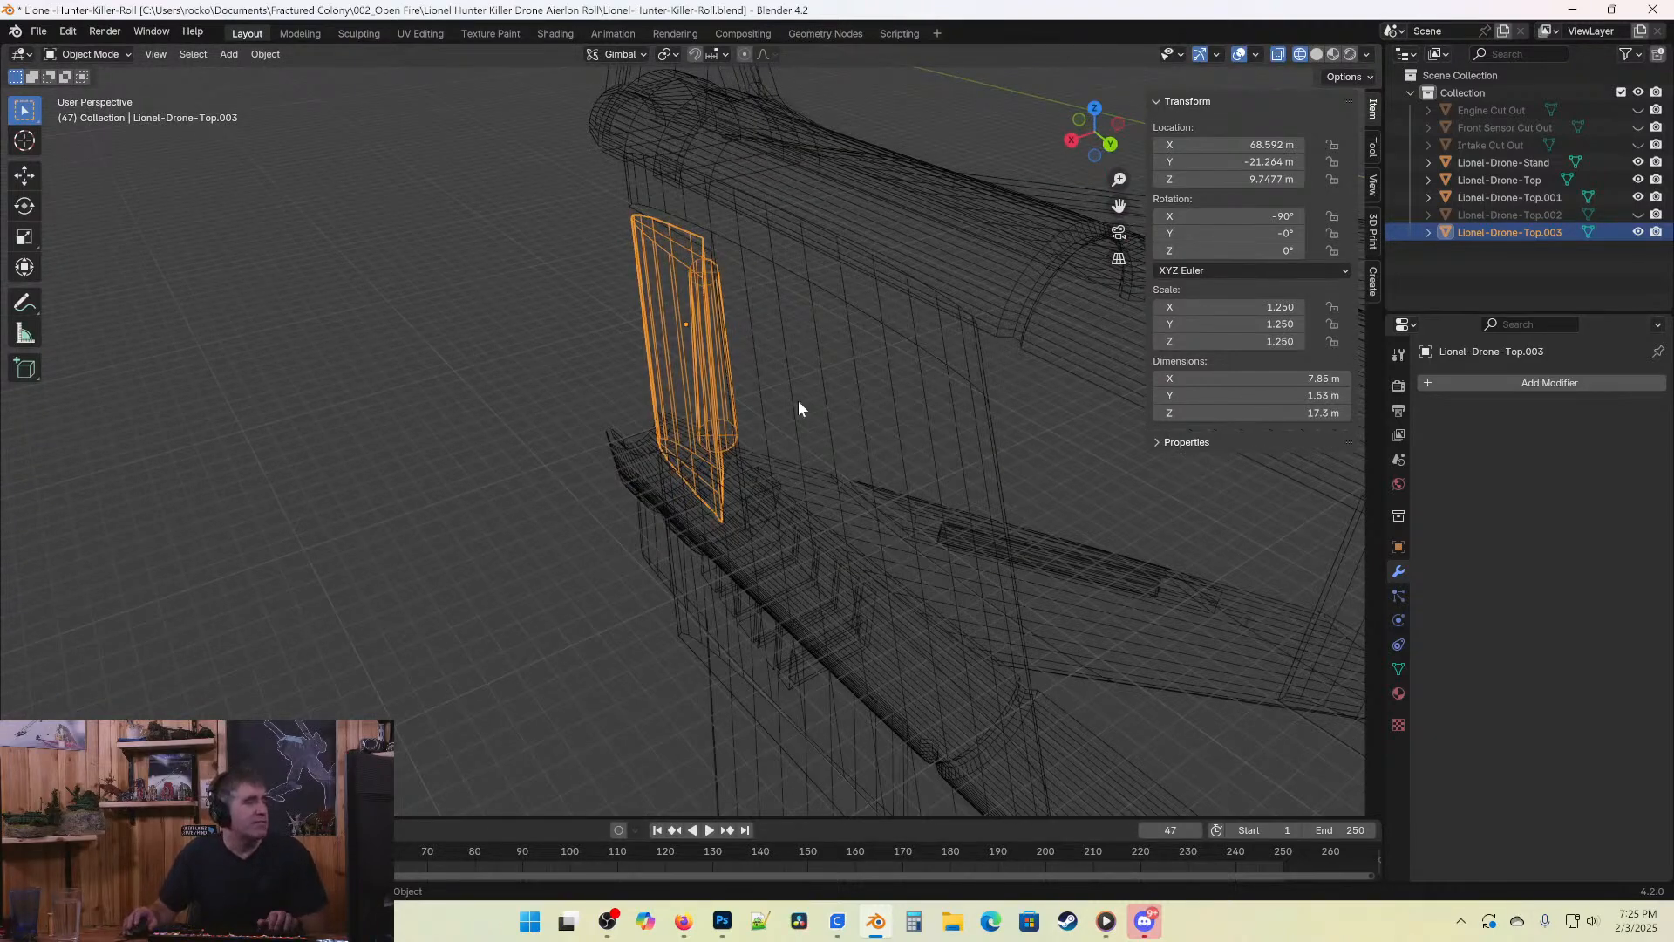
{"action": "middle_click_drag", "start_coordinate": [798, 408], "coordinate": [681, 508]}
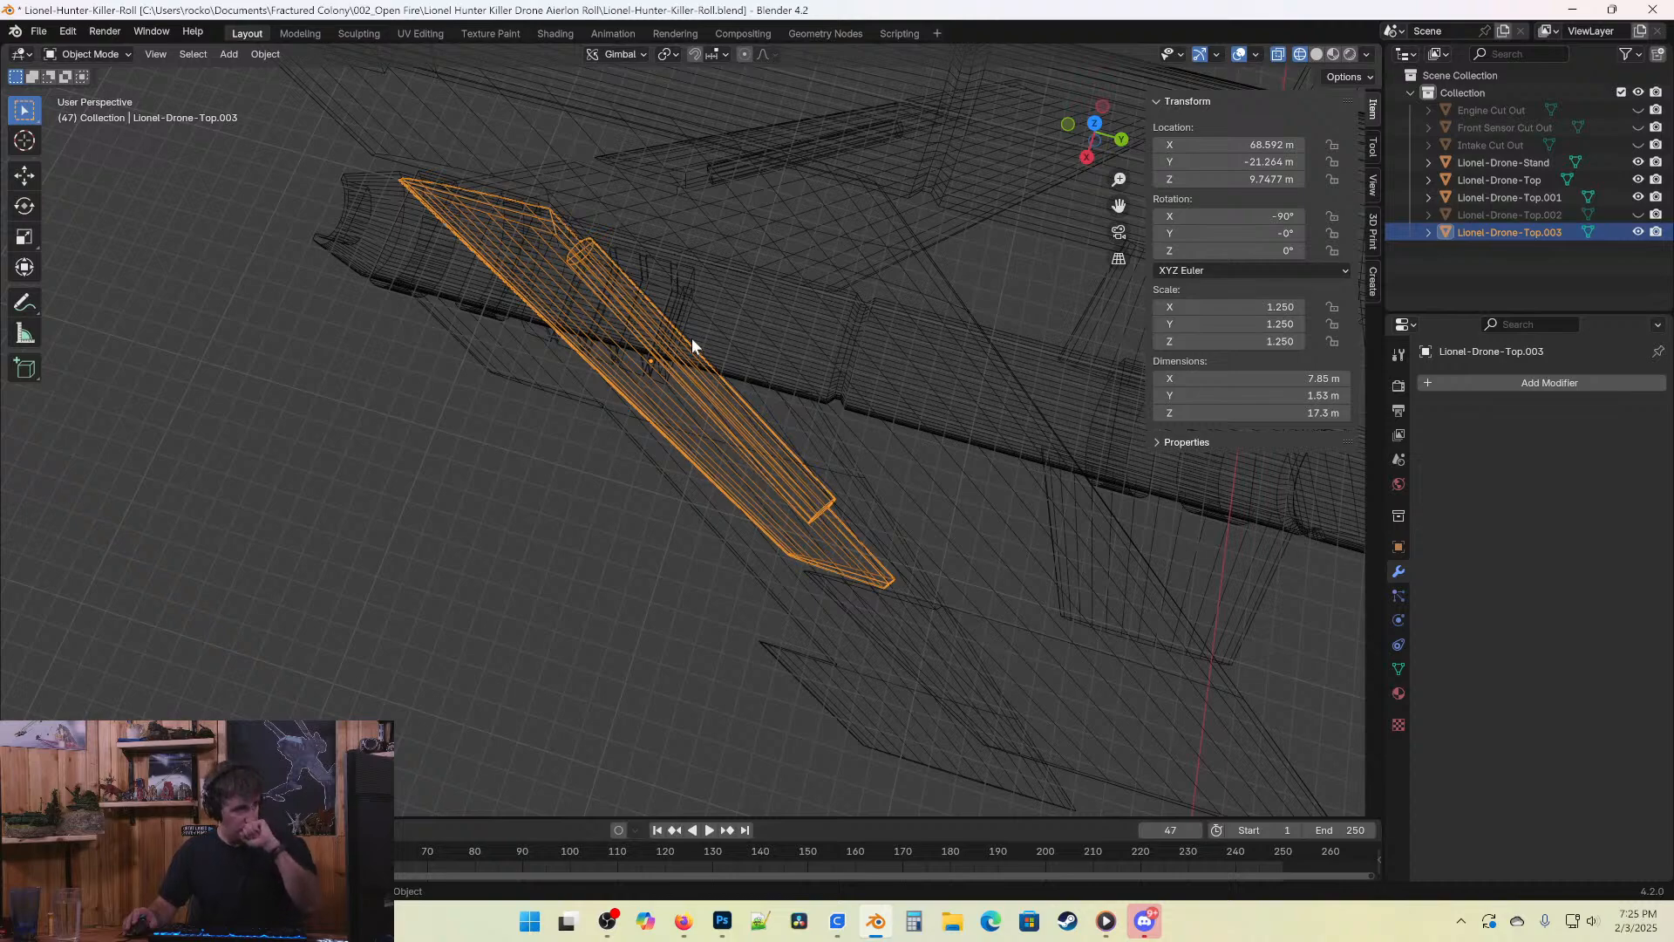
{"action": "middle_click_drag", "start_coordinate": [740, 344], "coordinate": [766, 547]}
{"action": "middle_click_drag", "start_coordinate": [504, 416], "coordinate": [733, 493]}
{"action": "key", "text": "Tab"}
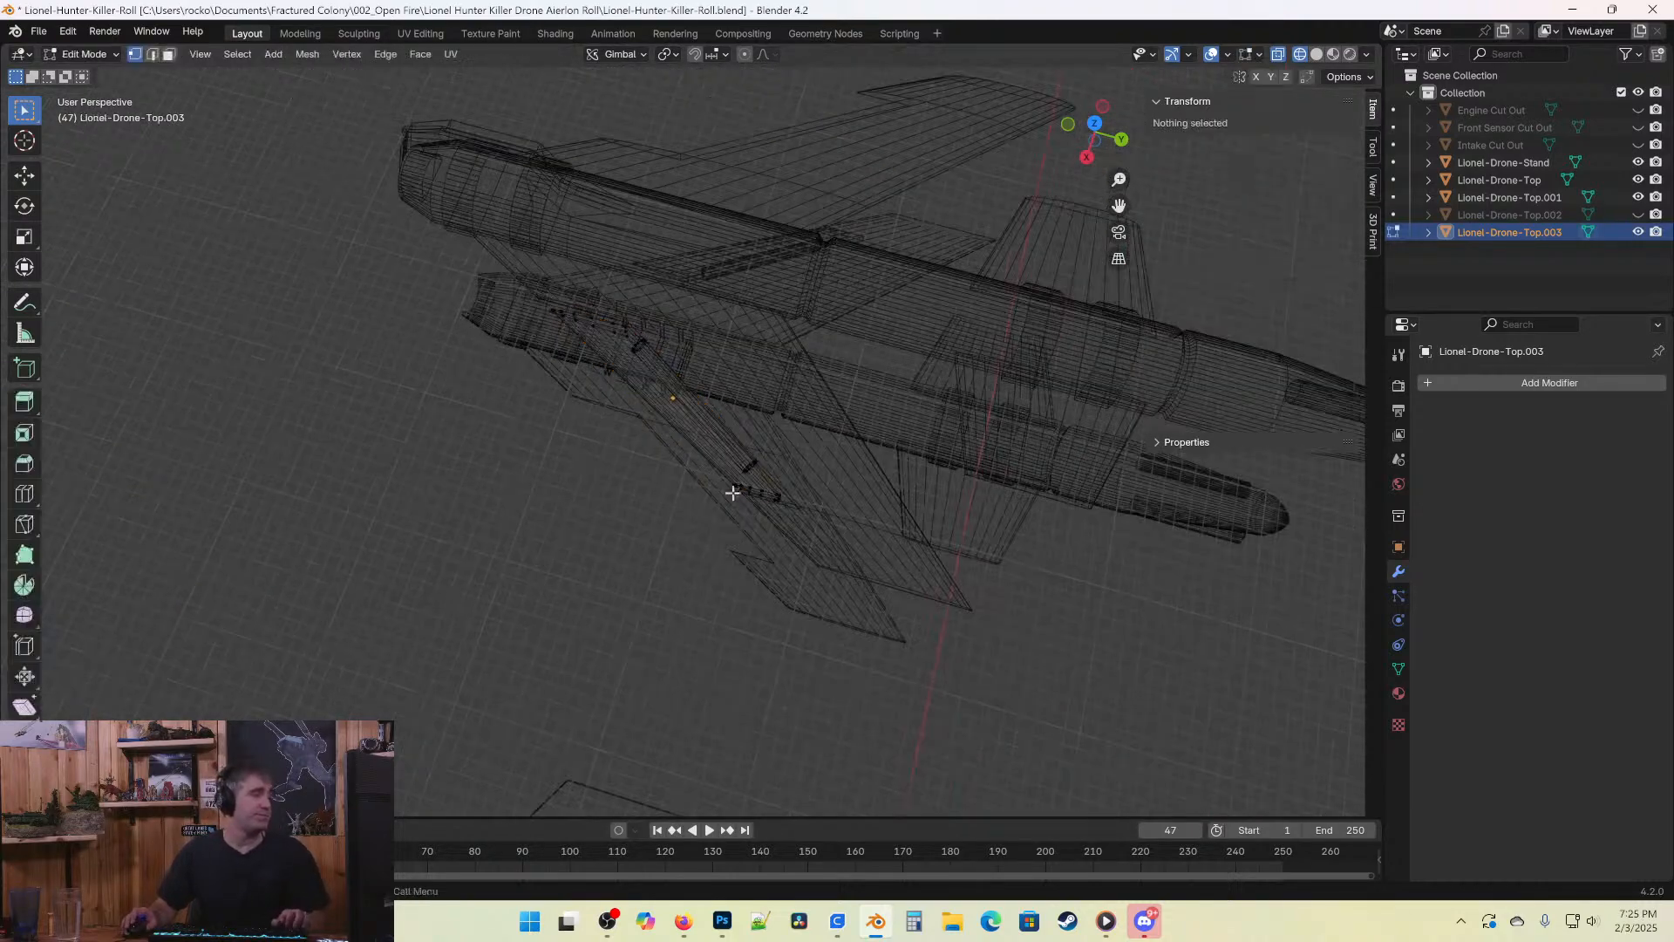
{"action": "key", "text": "Tab"}
{"action": "middle_click_drag", "start_coordinate": [828, 438], "coordinate": [344, 194]}
{"action": "scroll", "coordinate": [702, 410], "scroll_direction": "up", "scroll_amount": 3}
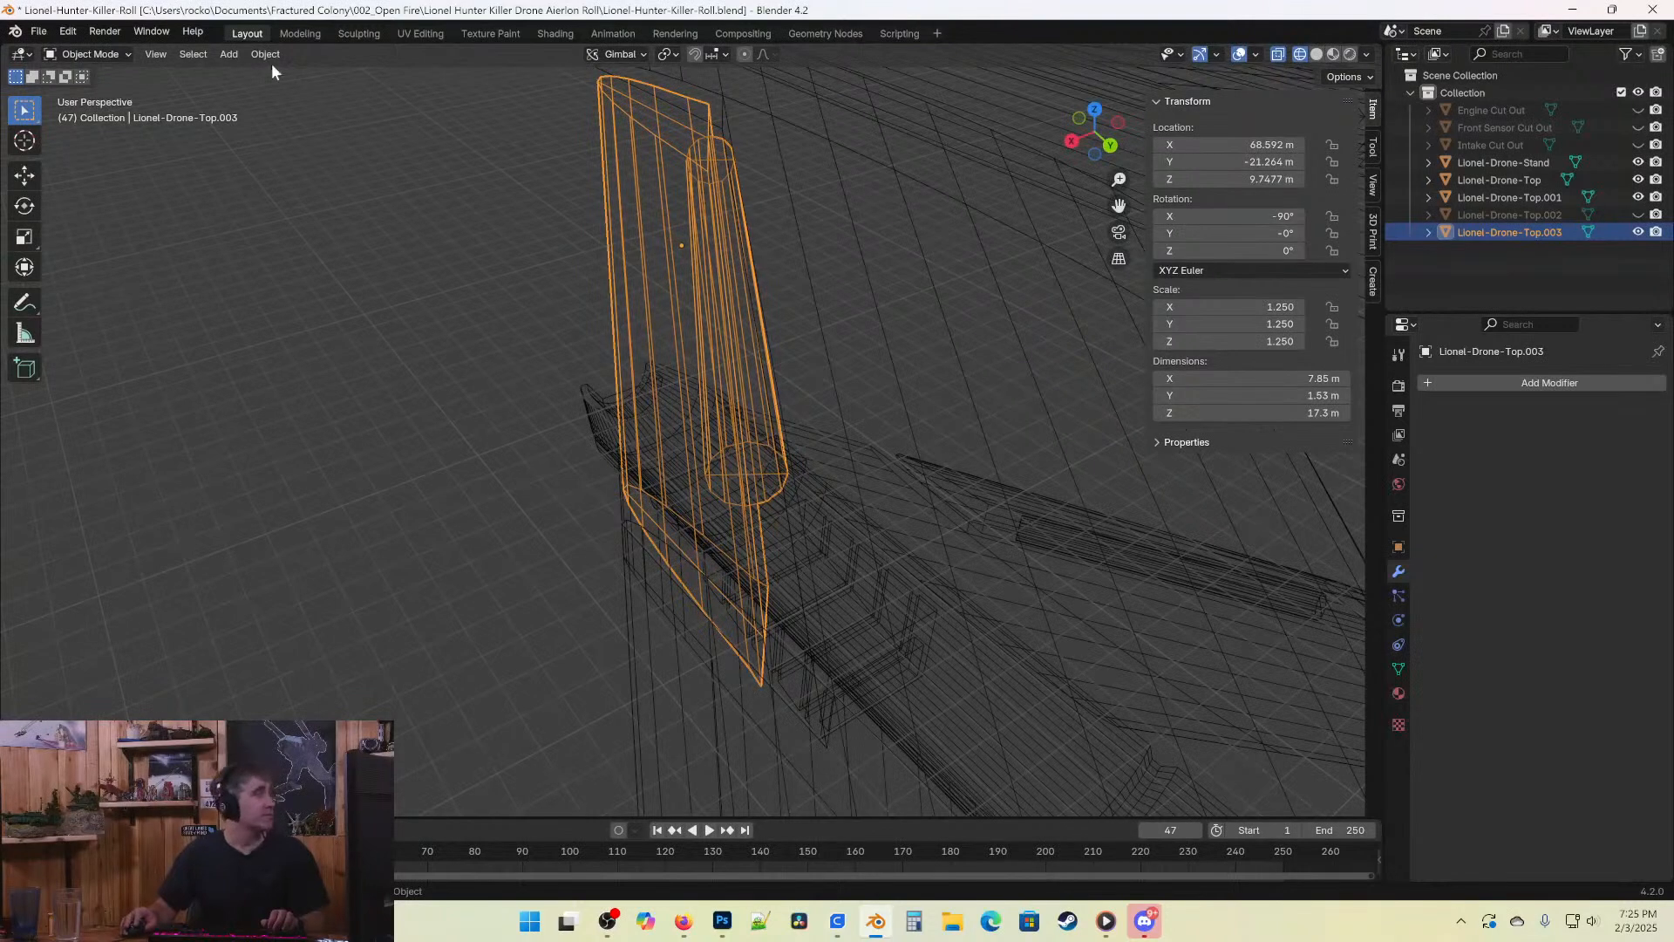
{"action": "left_click", "coordinate": [155, 55]}
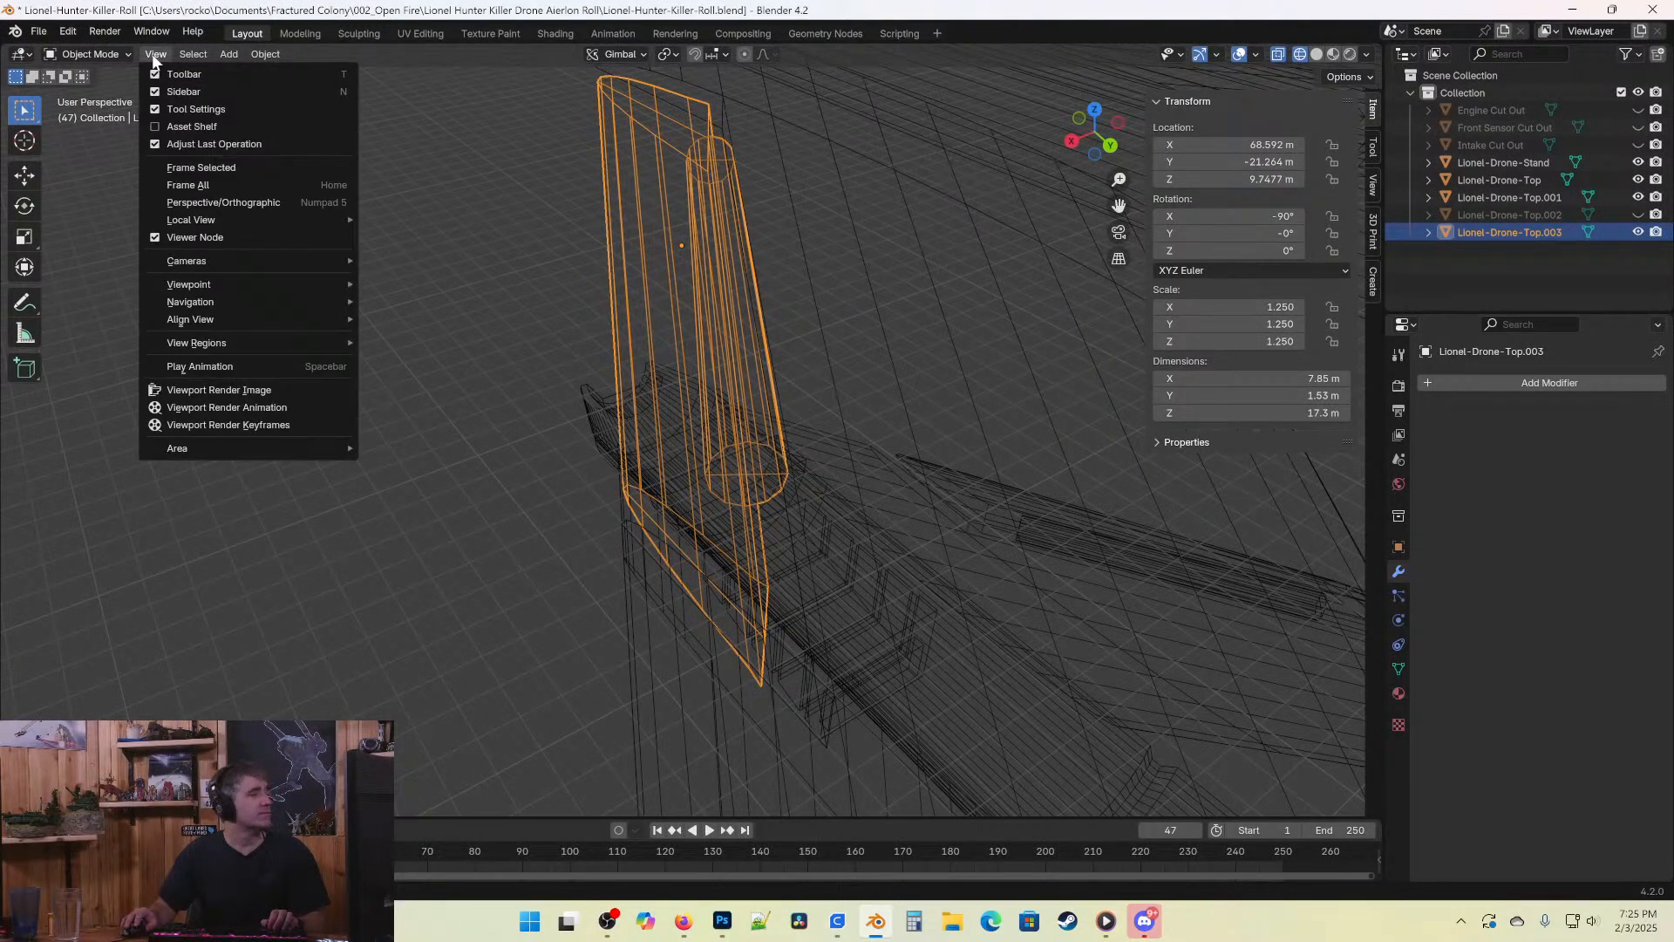
{"action": "left_click", "coordinate": [1372, 76]}
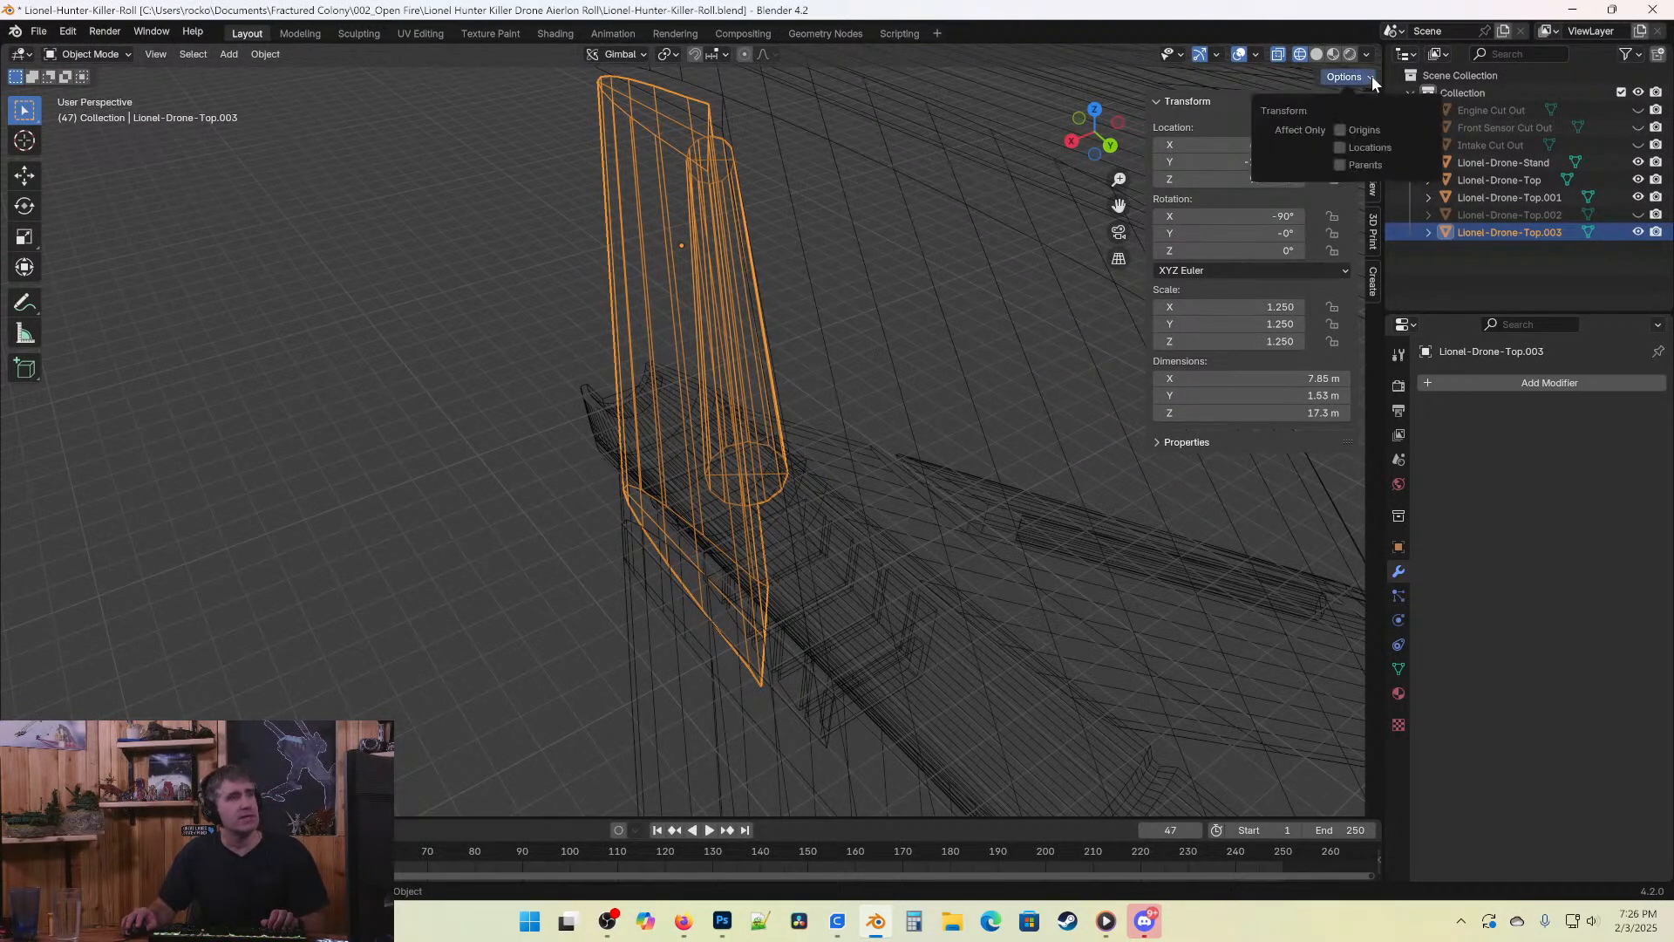
{"action": "left_click", "coordinate": [1373, 185]}
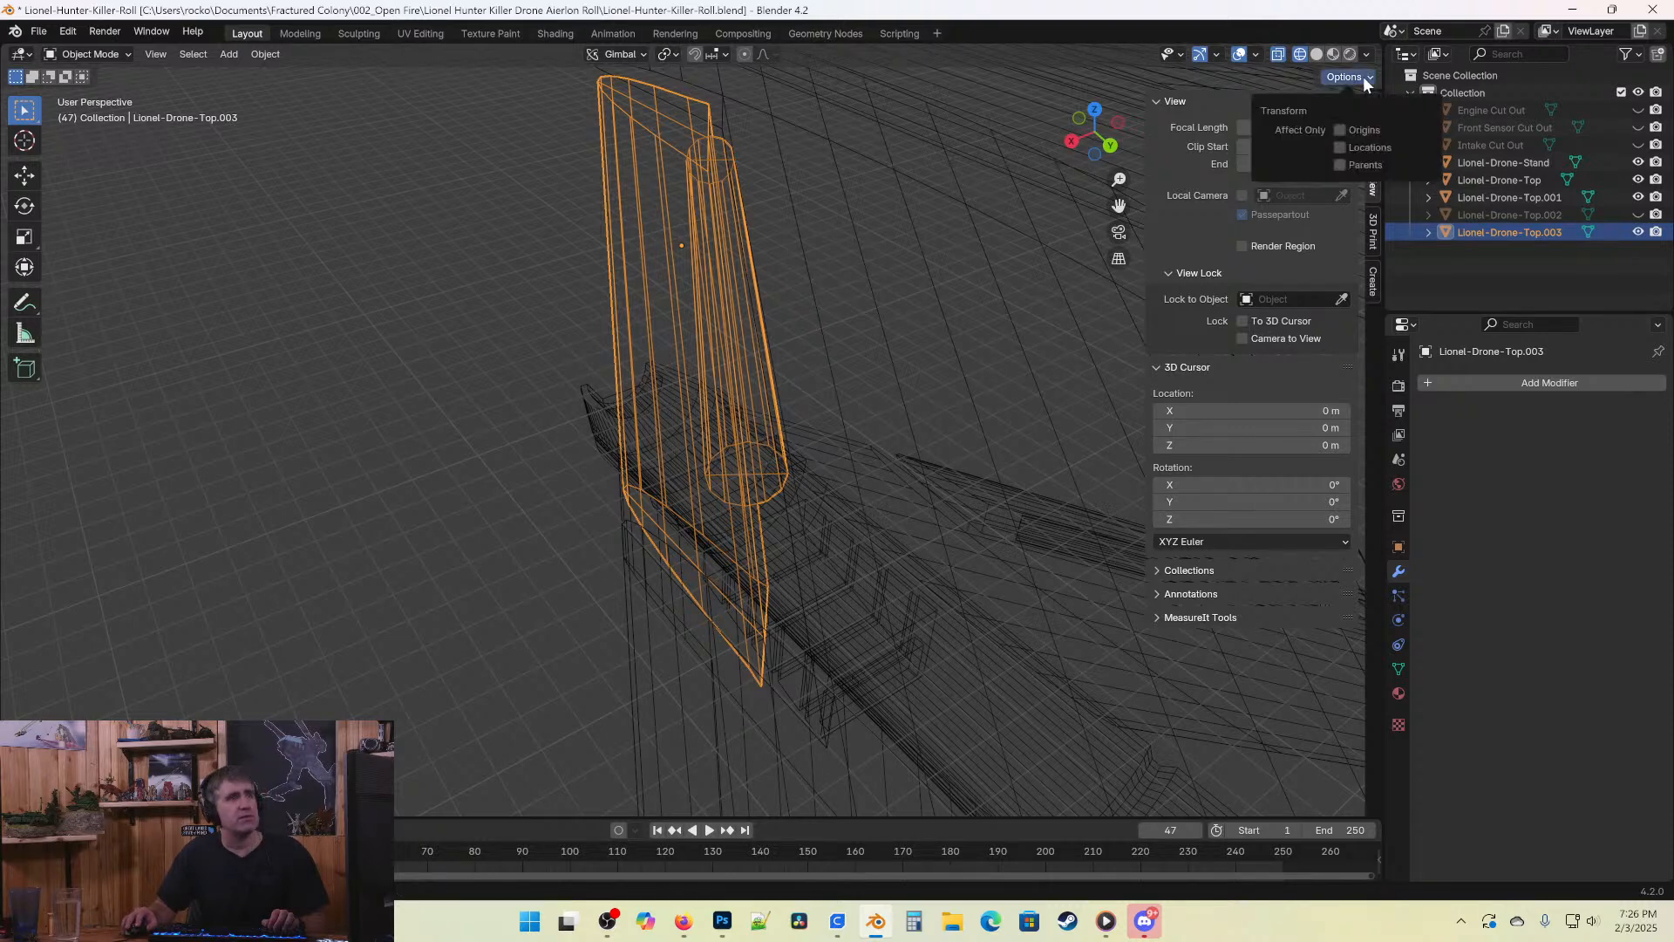
{"action": "left_click", "coordinate": [1366, 54]}
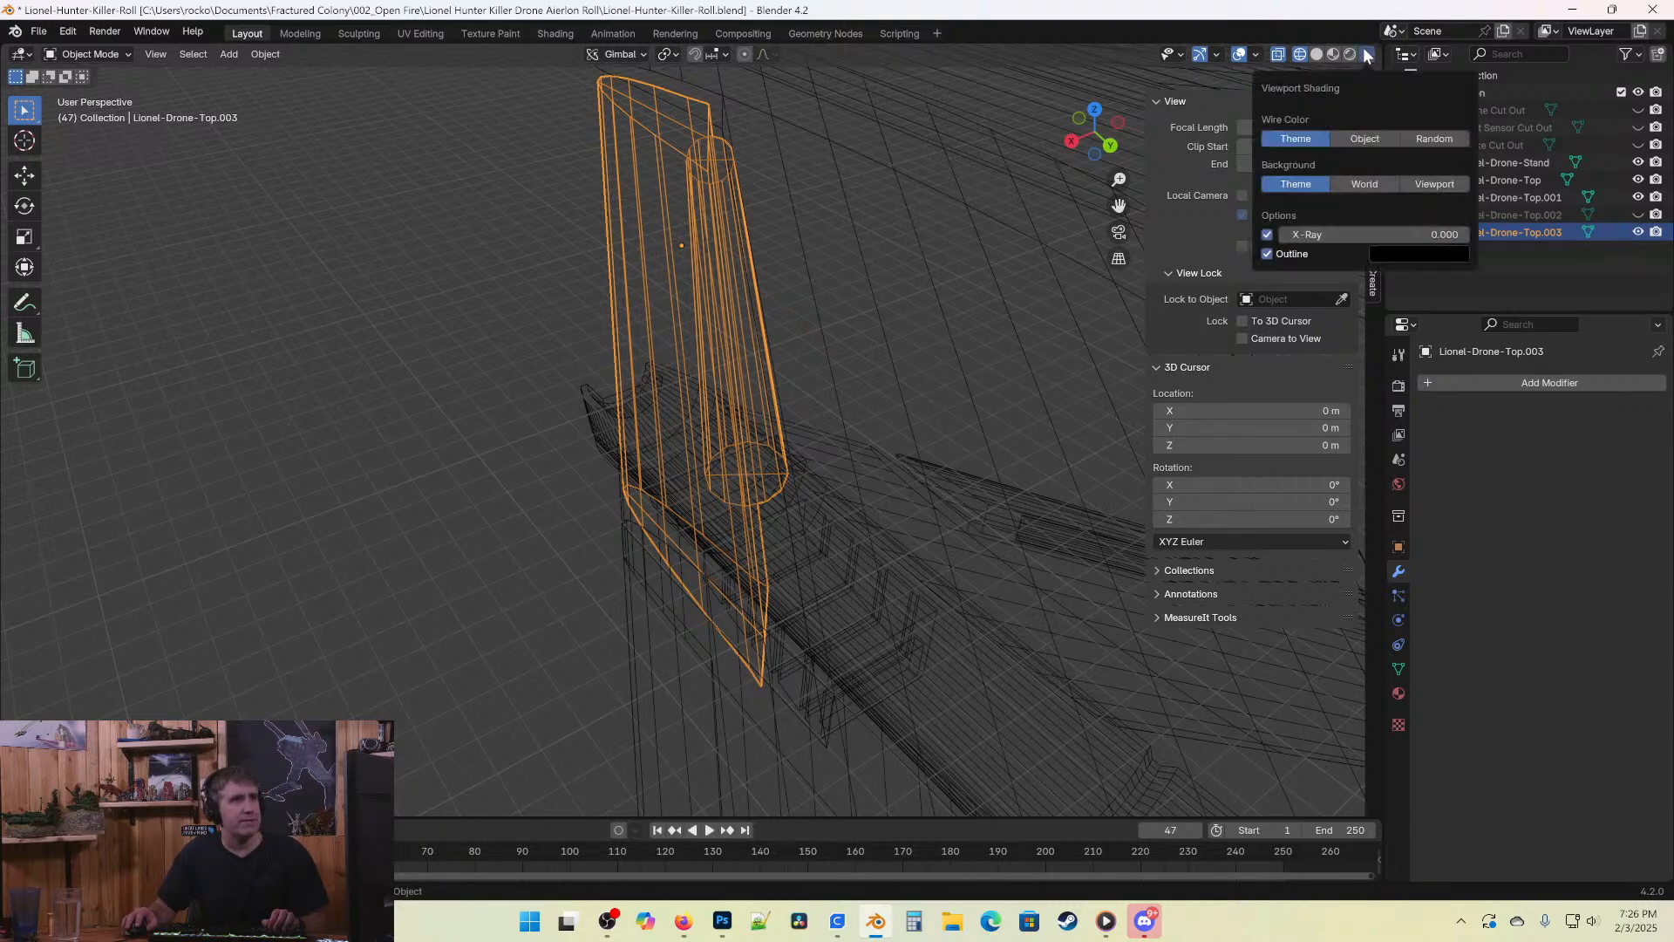
{"action": "left_click", "coordinate": [1180, 55]}
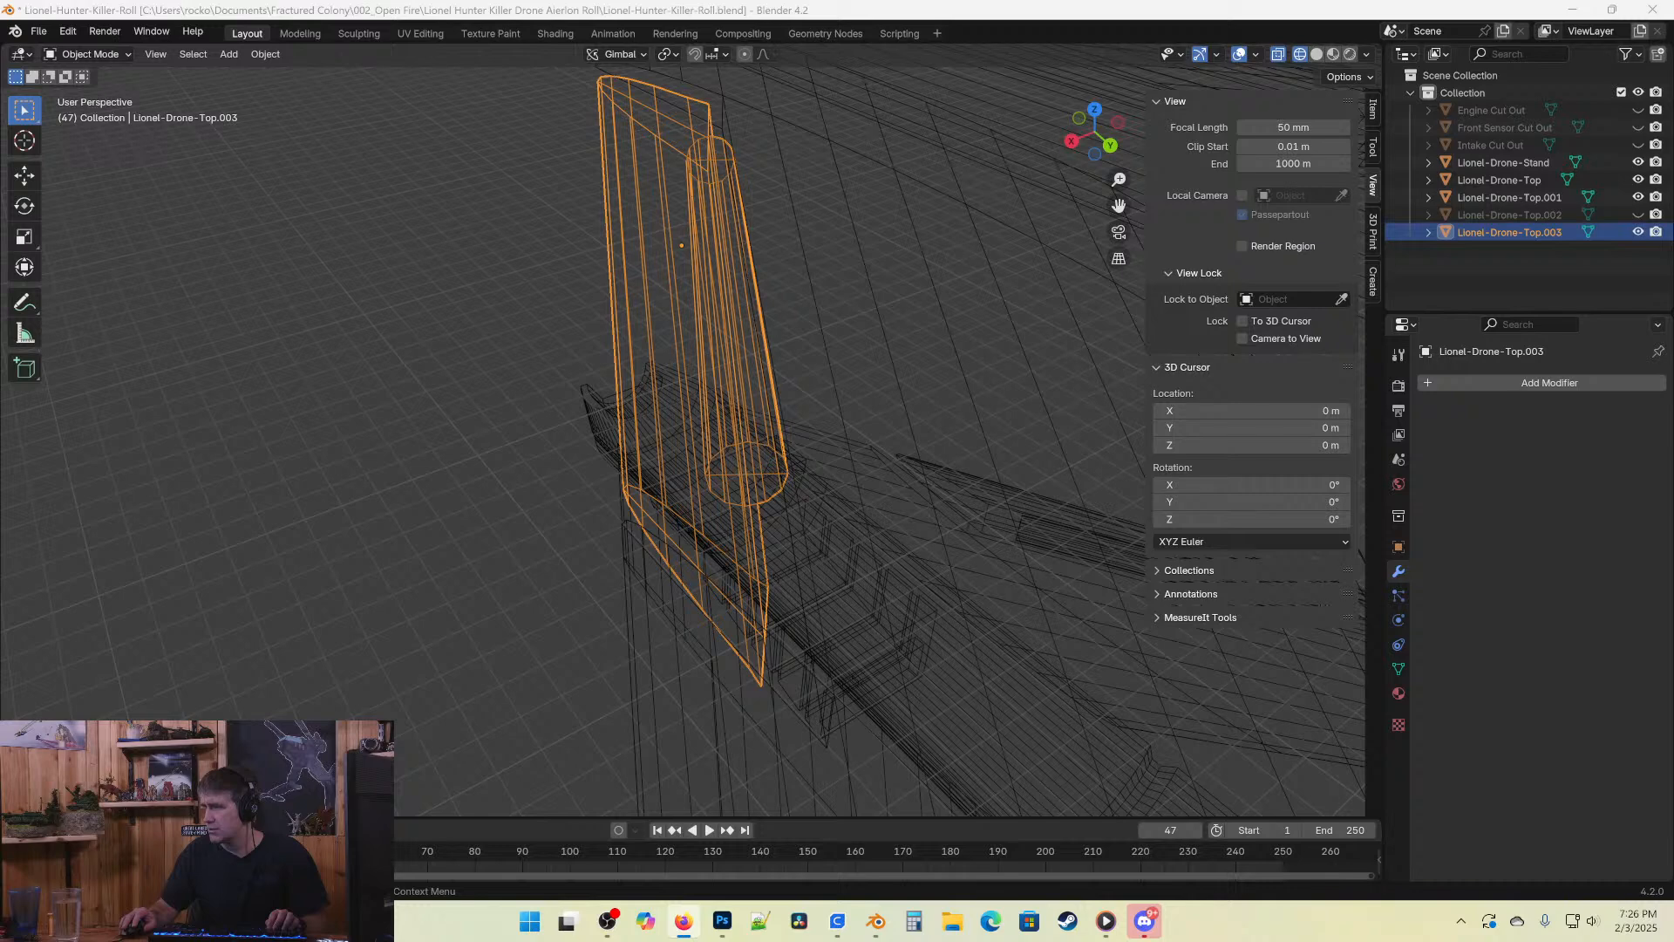
Enable the Move object gizmo in the viewport and keep the Rotate gizmo off.
{"action": "left_click", "coordinate": [1217, 54]}
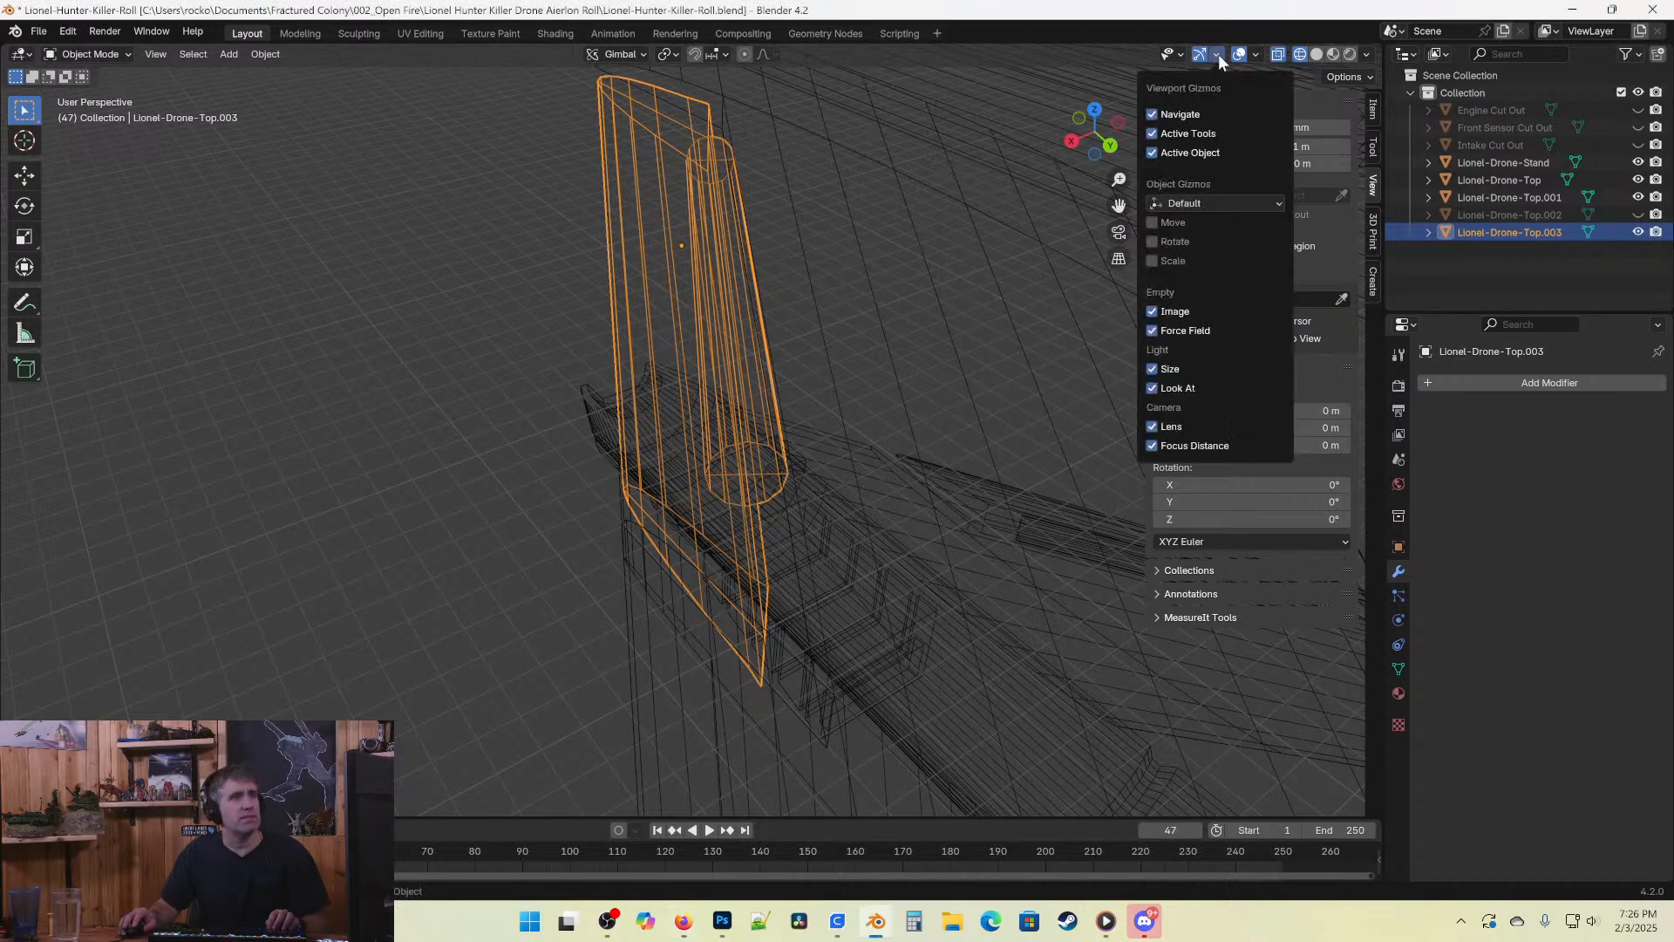
{"action": "left_click", "coordinate": [1149, 222]}
{"action": "left_click", "coordinate": [1151, 242]}
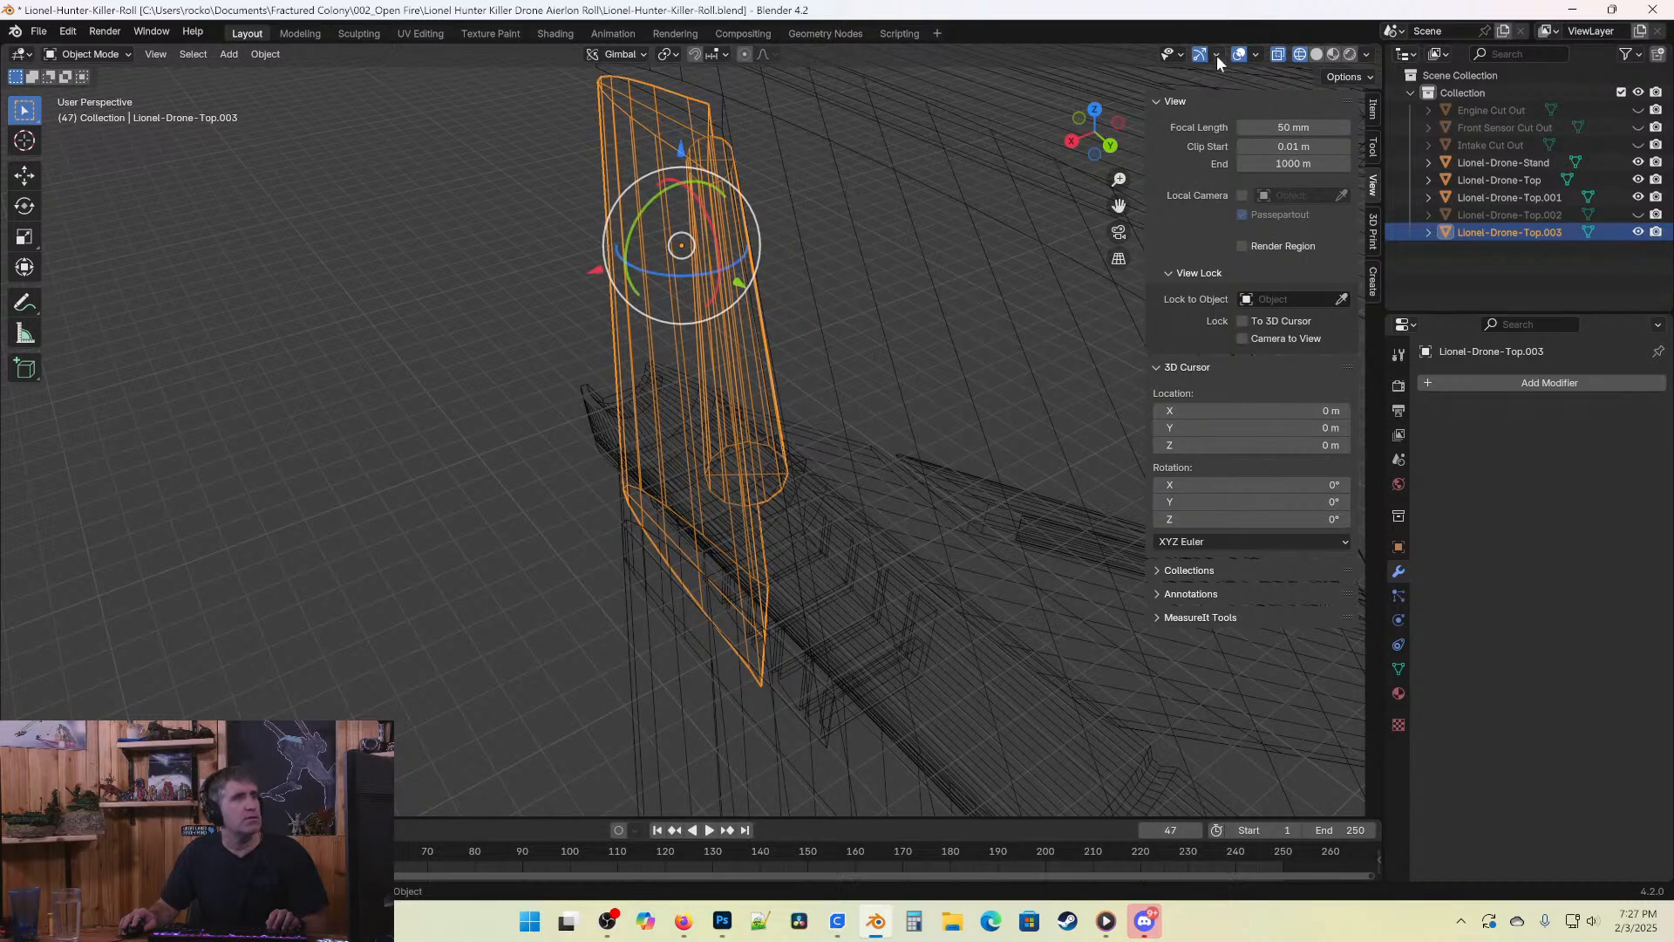
{"action": "left_click", "coordinate": [1216, 55]}
{"action": "left_click", "coordinate": [1153, 242]}
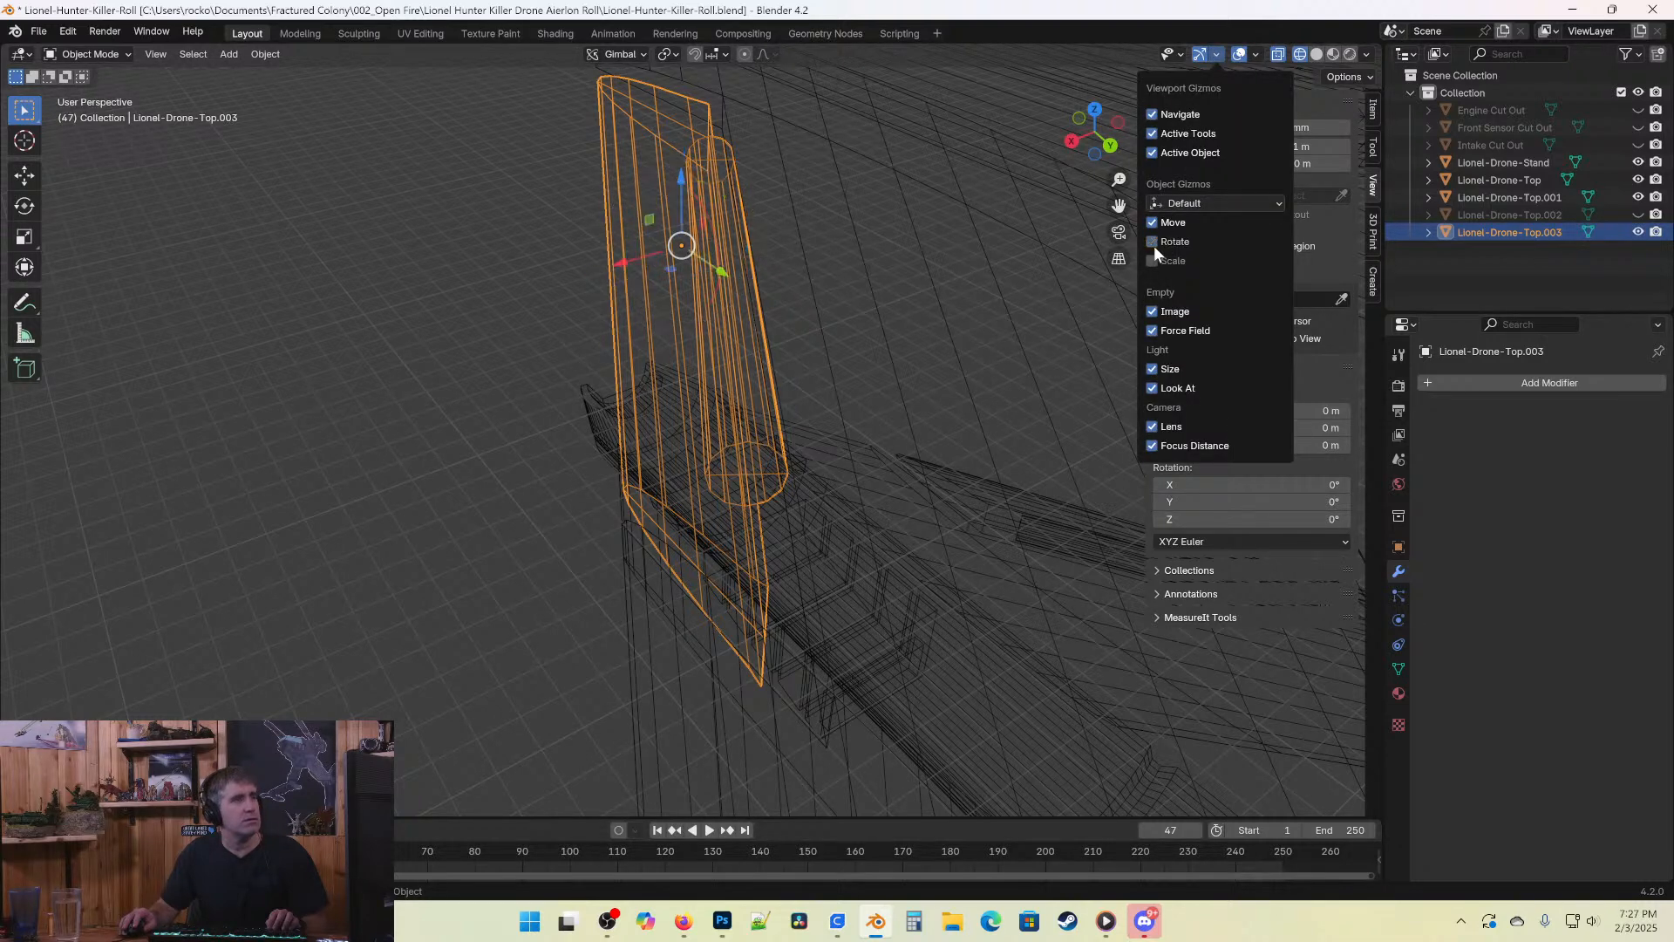
Show the separated aileron in the orthographic top view, framed closely around its hinge cylinder.
{"action": "key", "text": "KP_7"}
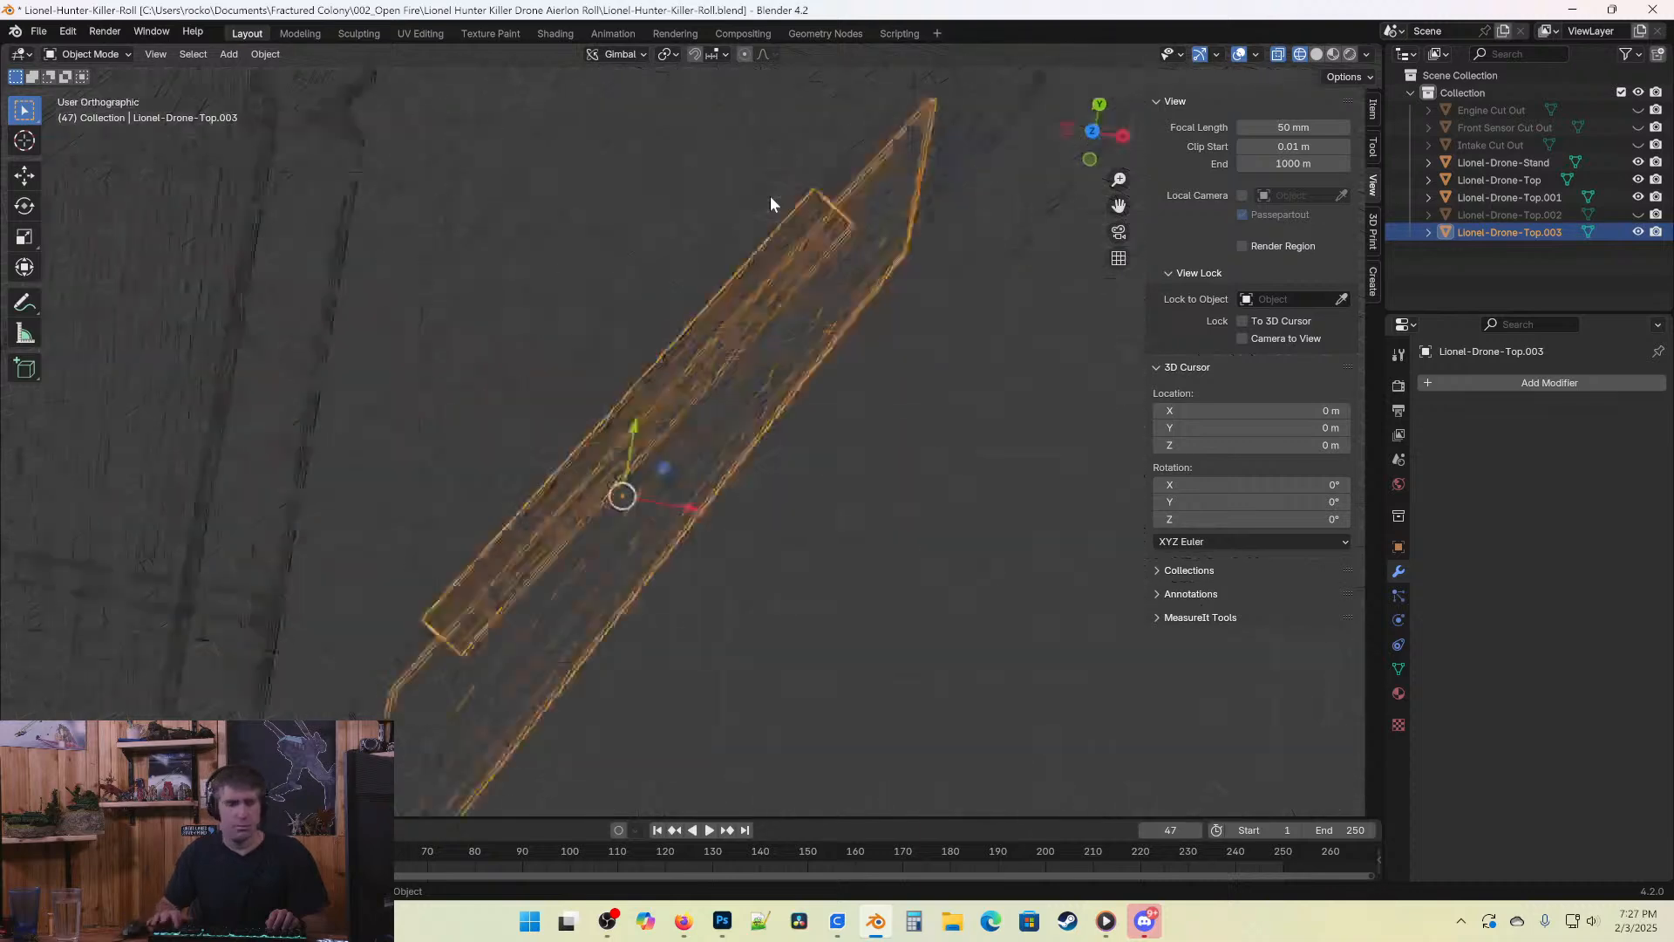
{"action": "scroll", "coordinate": [839, 431], "scroll_direction": "up", "scroll_amount": 3}
{"action": "middle_click_drag", "start_coordinate": [777, 288], "coordinate": [746, 413], "text": "shift"}
{"action": "scroll", "coordinate": [807, 510], "scroll_direction": "down", "scroll_amount": 3}
{"action": "scroll", "coordinate": [785, 497], "scroll_direction": "up", "scroll_amount": 2}
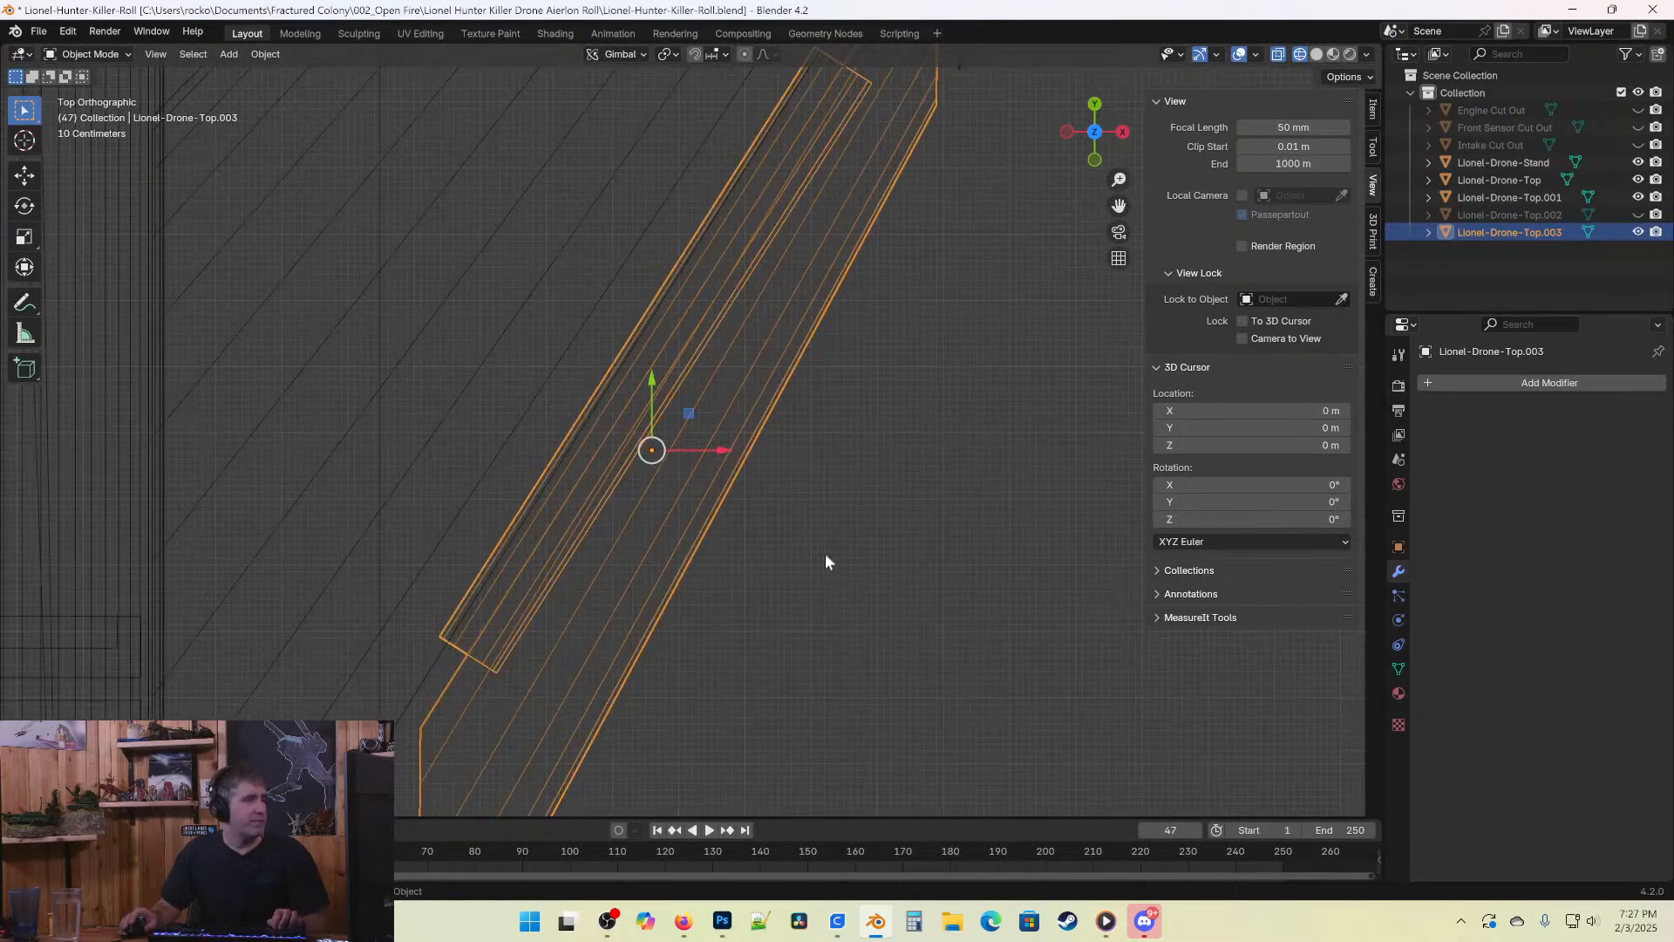
{"action": "scroll", "coordinate": [824, 558], "scroll_direction": "down", "scroll_amount": 3}
{"action": "scroll", "coordinate": [881, 361], "scroll_direction": "up", "scroll_amount": 1}
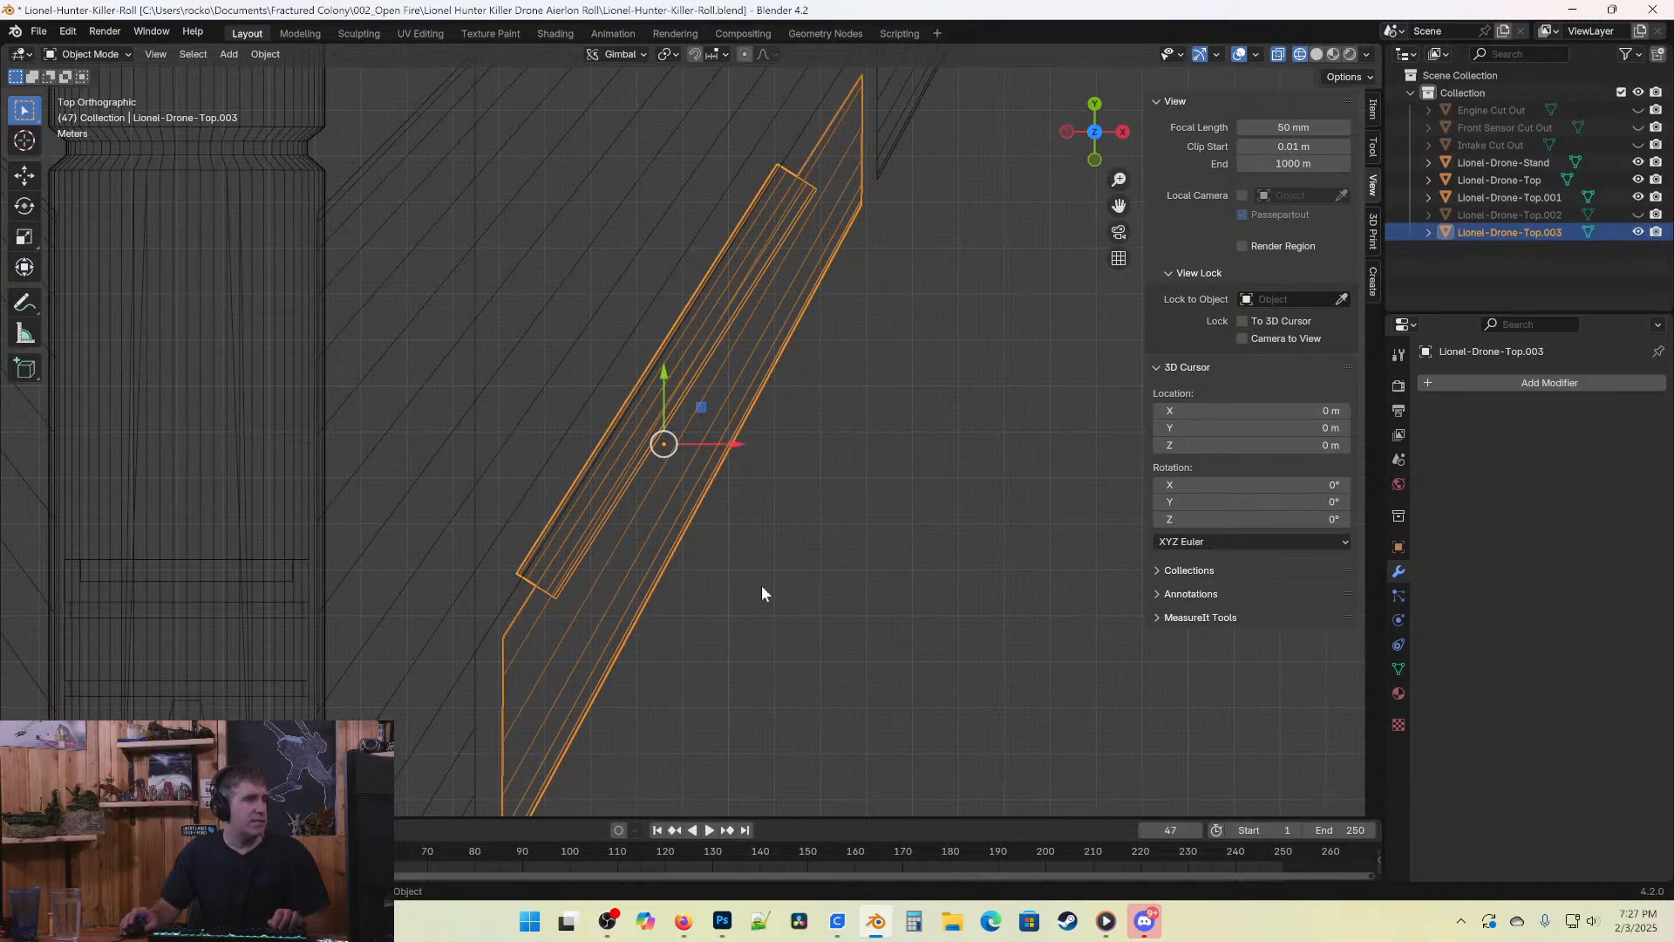
Try to rotate the aileron object freehand in the top view and undo the rotation.
{"action": "key", "text": "r"}
{"action": "left_click", "coordinate": [860, 404]}
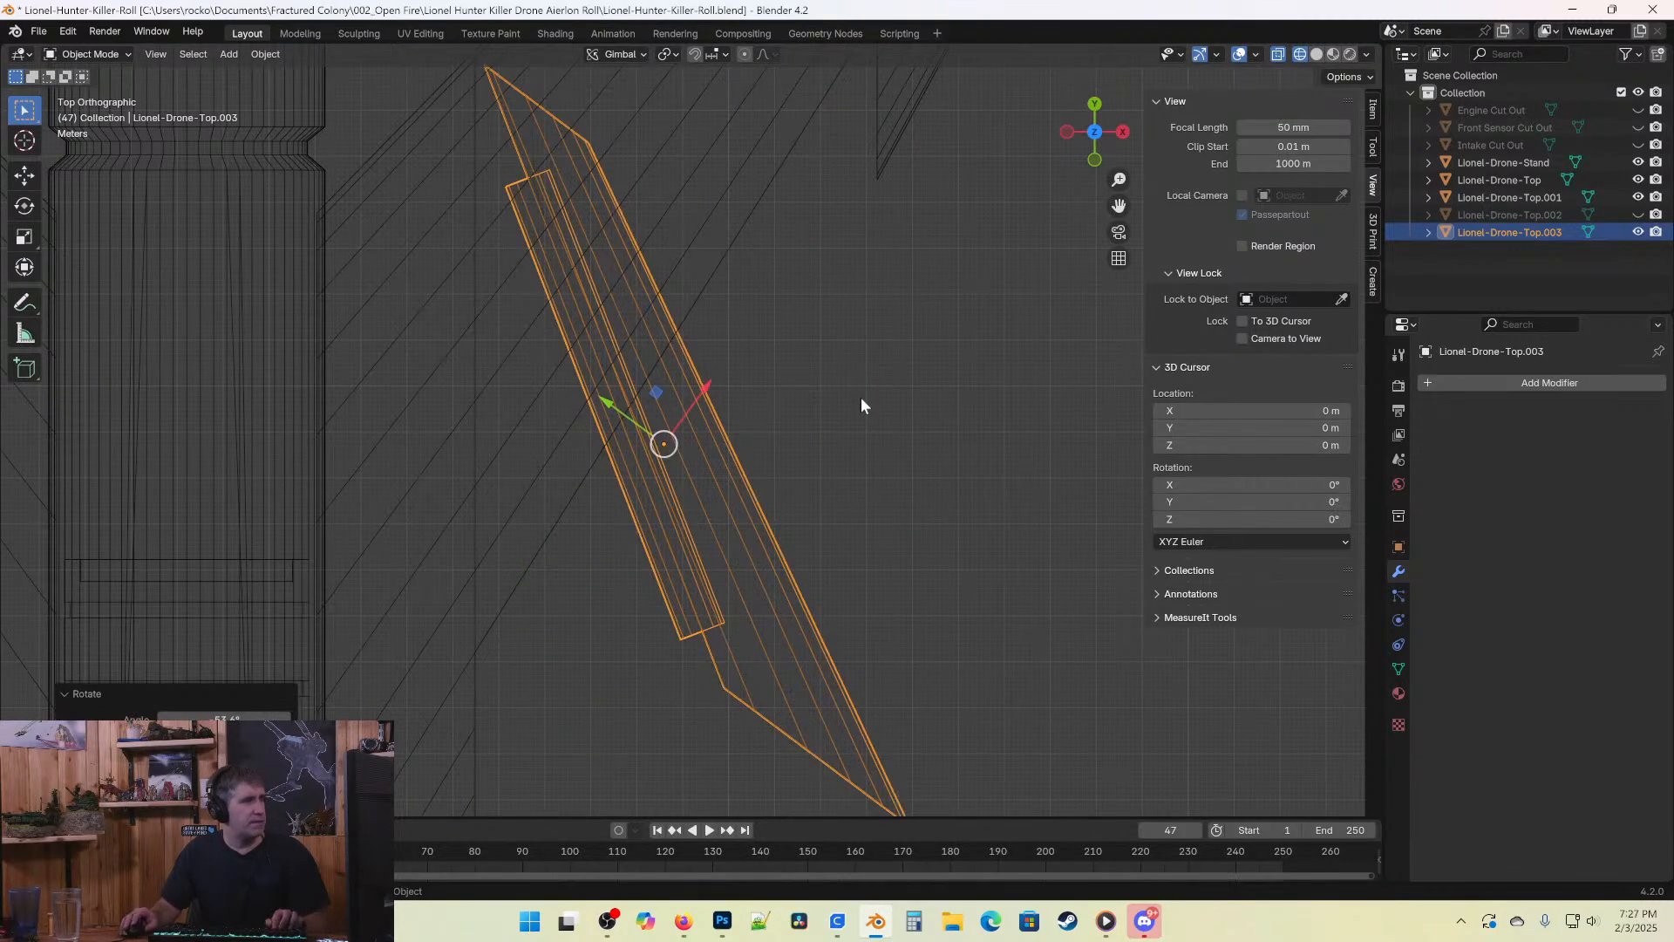
{"action": "key", "text": "ctrl+z"}
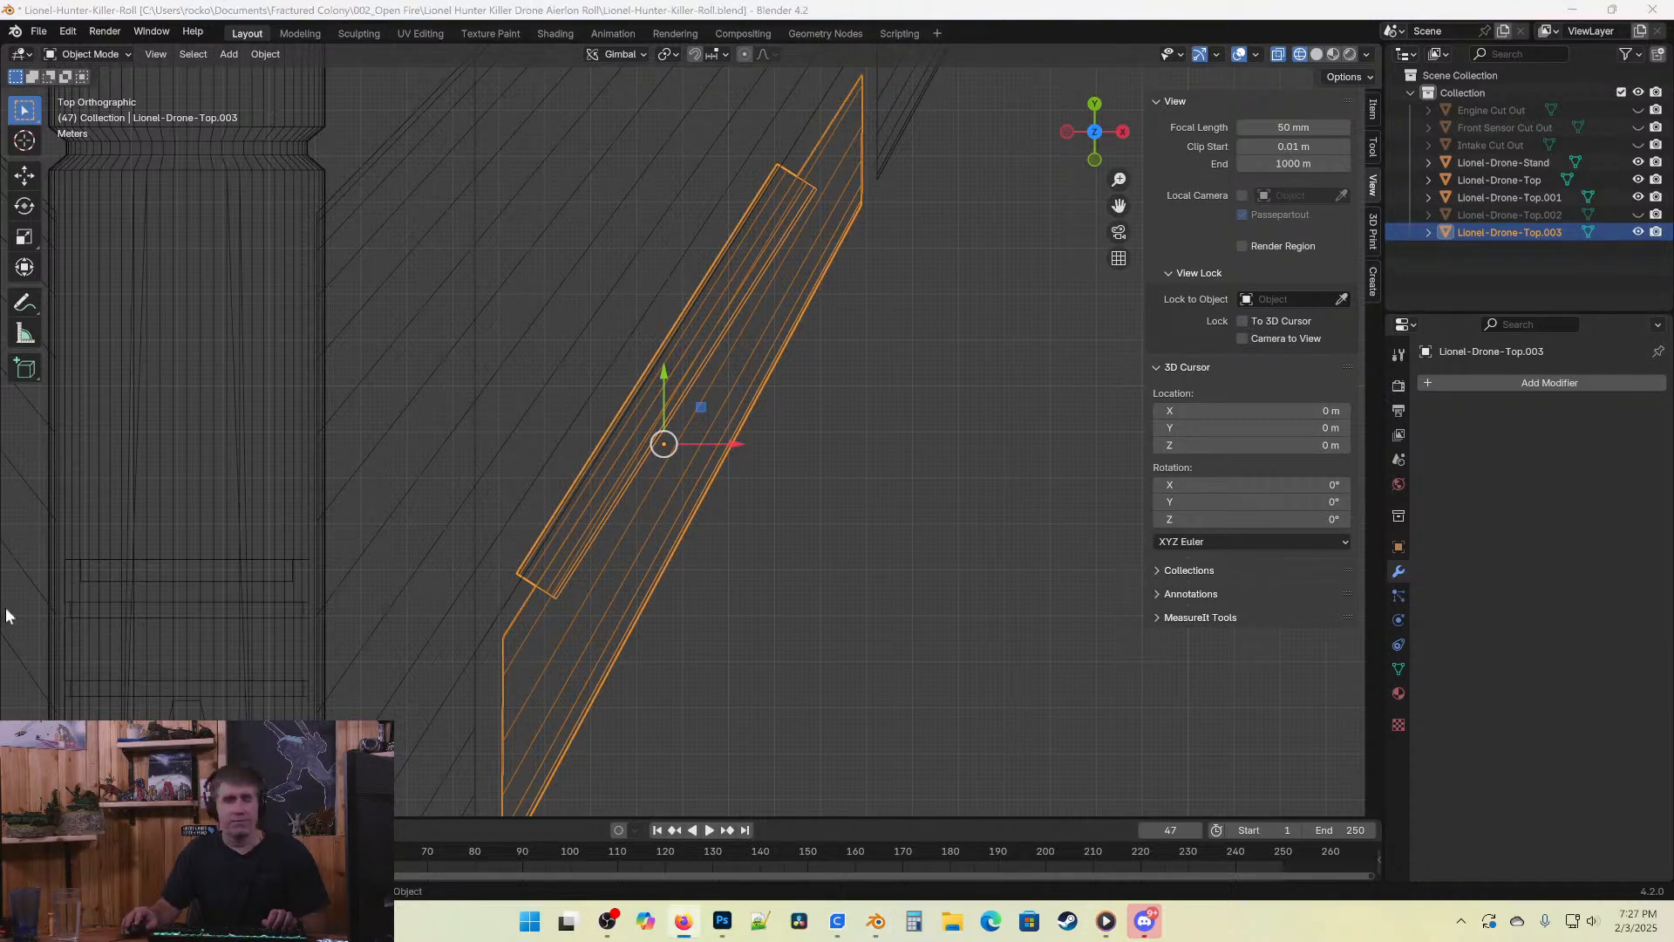
In Edit Mode, select the aileron's whole mesh and rotate it in the top view until its hinge cylinder lies roughly along the X axis.
{"action": "scroll", "coordinate": [392, 586], "scroll_direction": "down", "scroll_amount": 7}
{"action": "scroll", "coordinate": [728, 521], "scroll_direction": "up", "scroll_amount": 7}
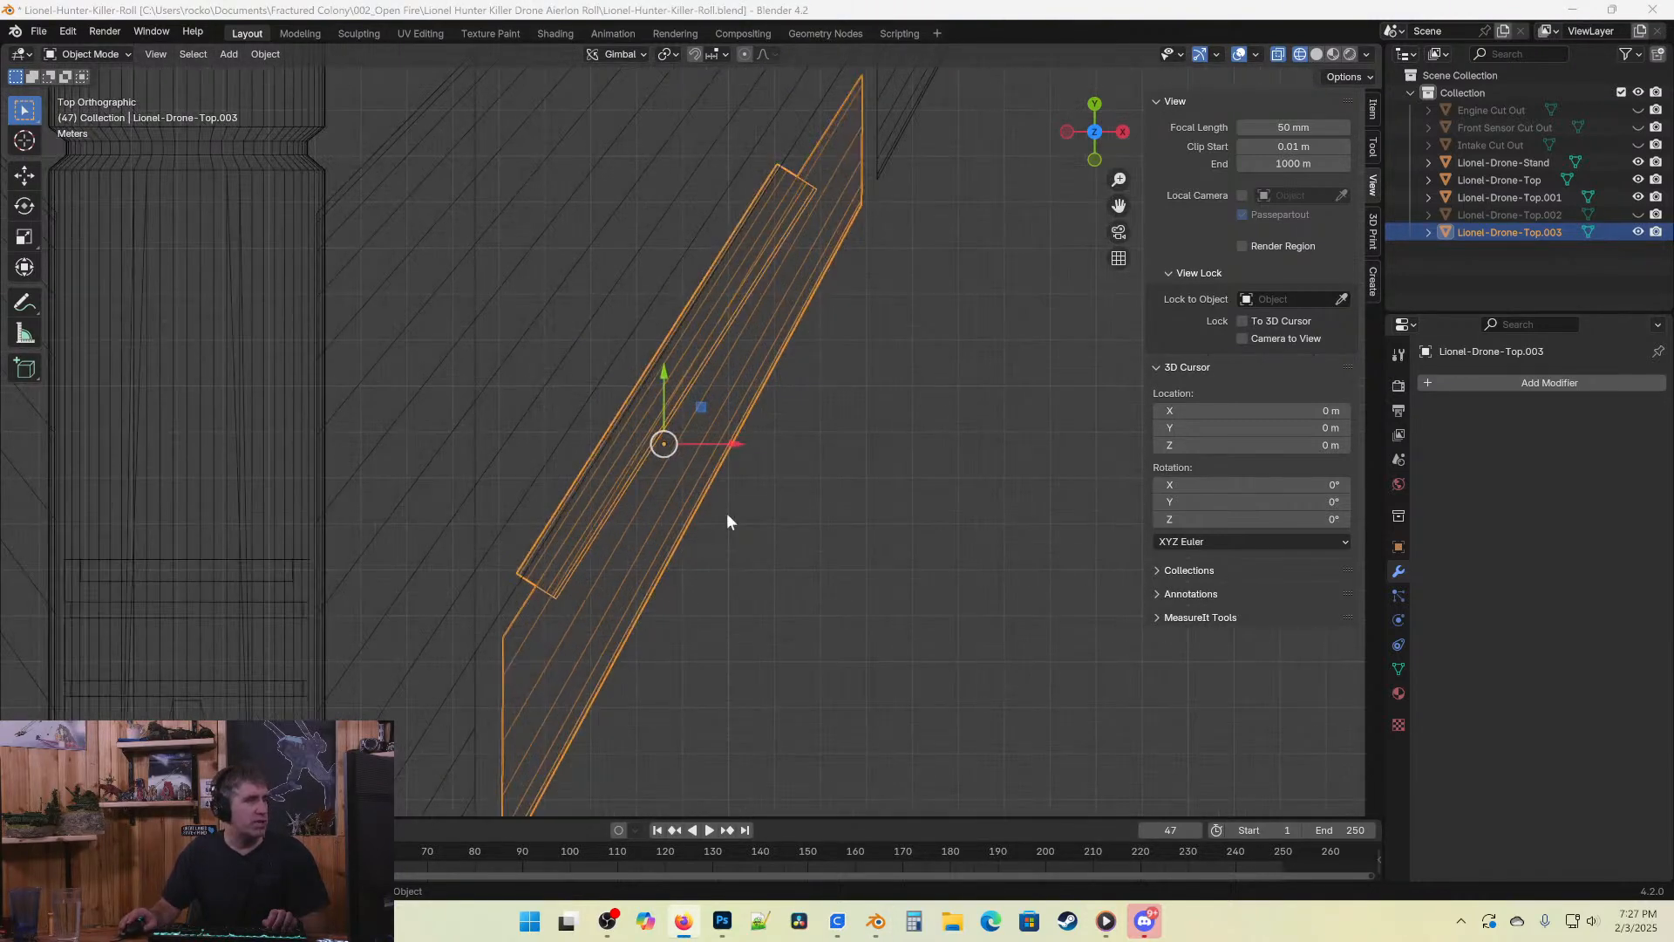
{"action": "left_click", "coordinate": [723, 391]}
{"action": "scroll", "coordinate": [770, 389], "scroll_direction": "down", "scroll_amount": 2}
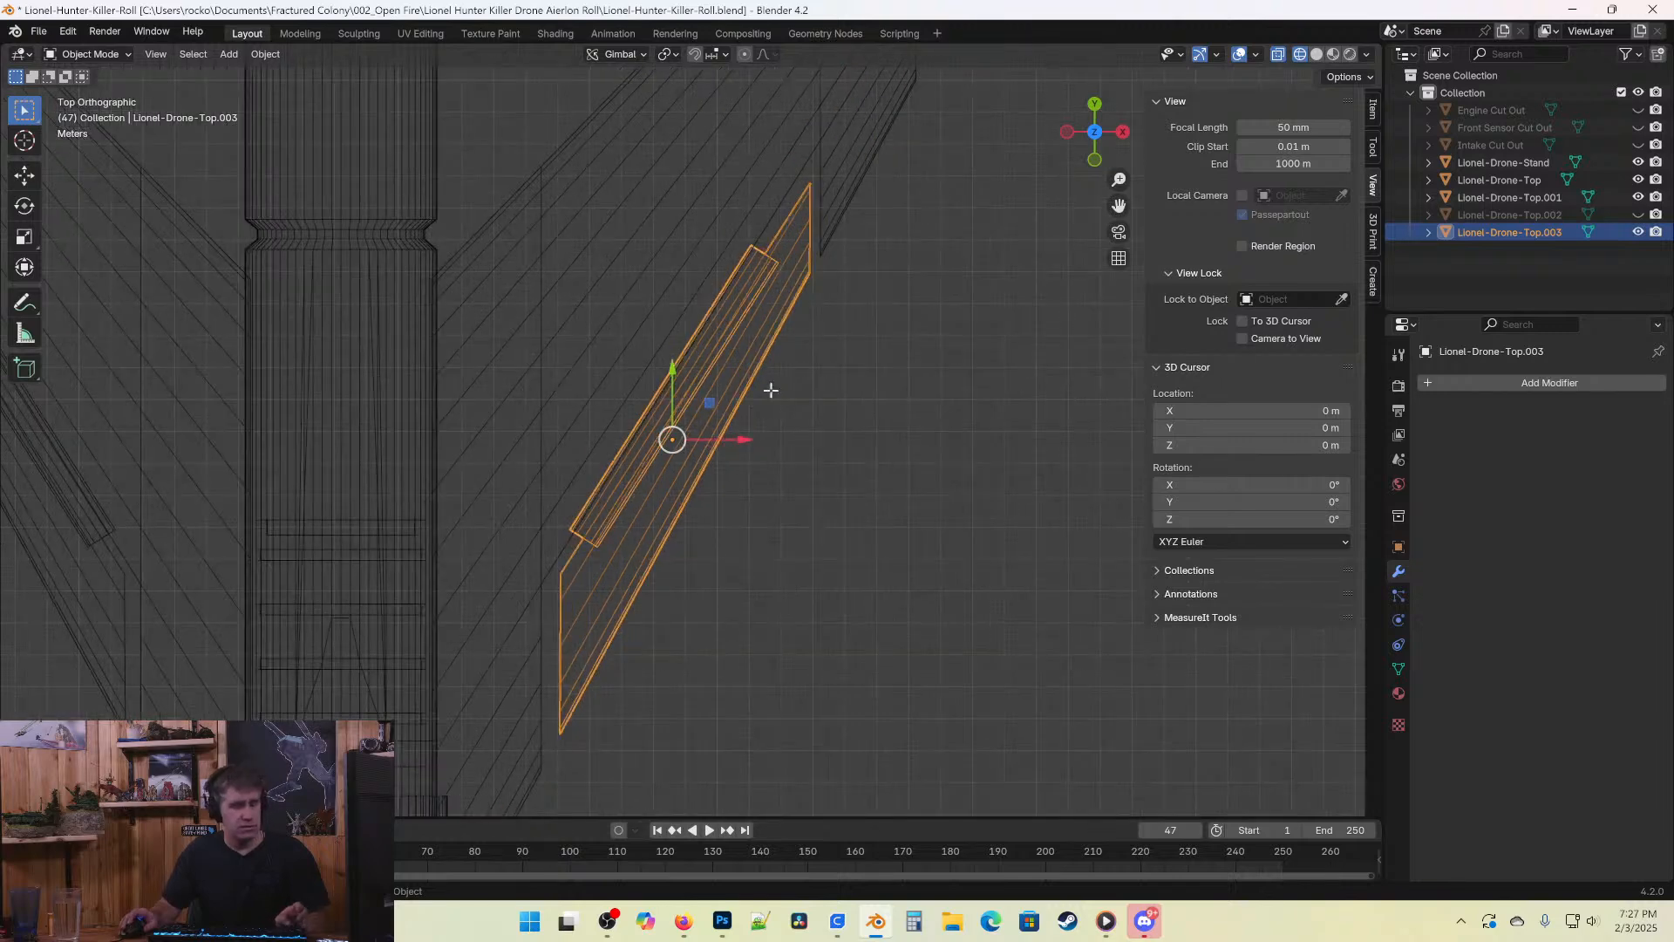
{"action": "key", "text": "Tab"}
{"action": "key", "text": "a"}
{"action": "scroll", "coordinate": [781, 411], "scroll_direction": "up", "scroll_amount": 3}
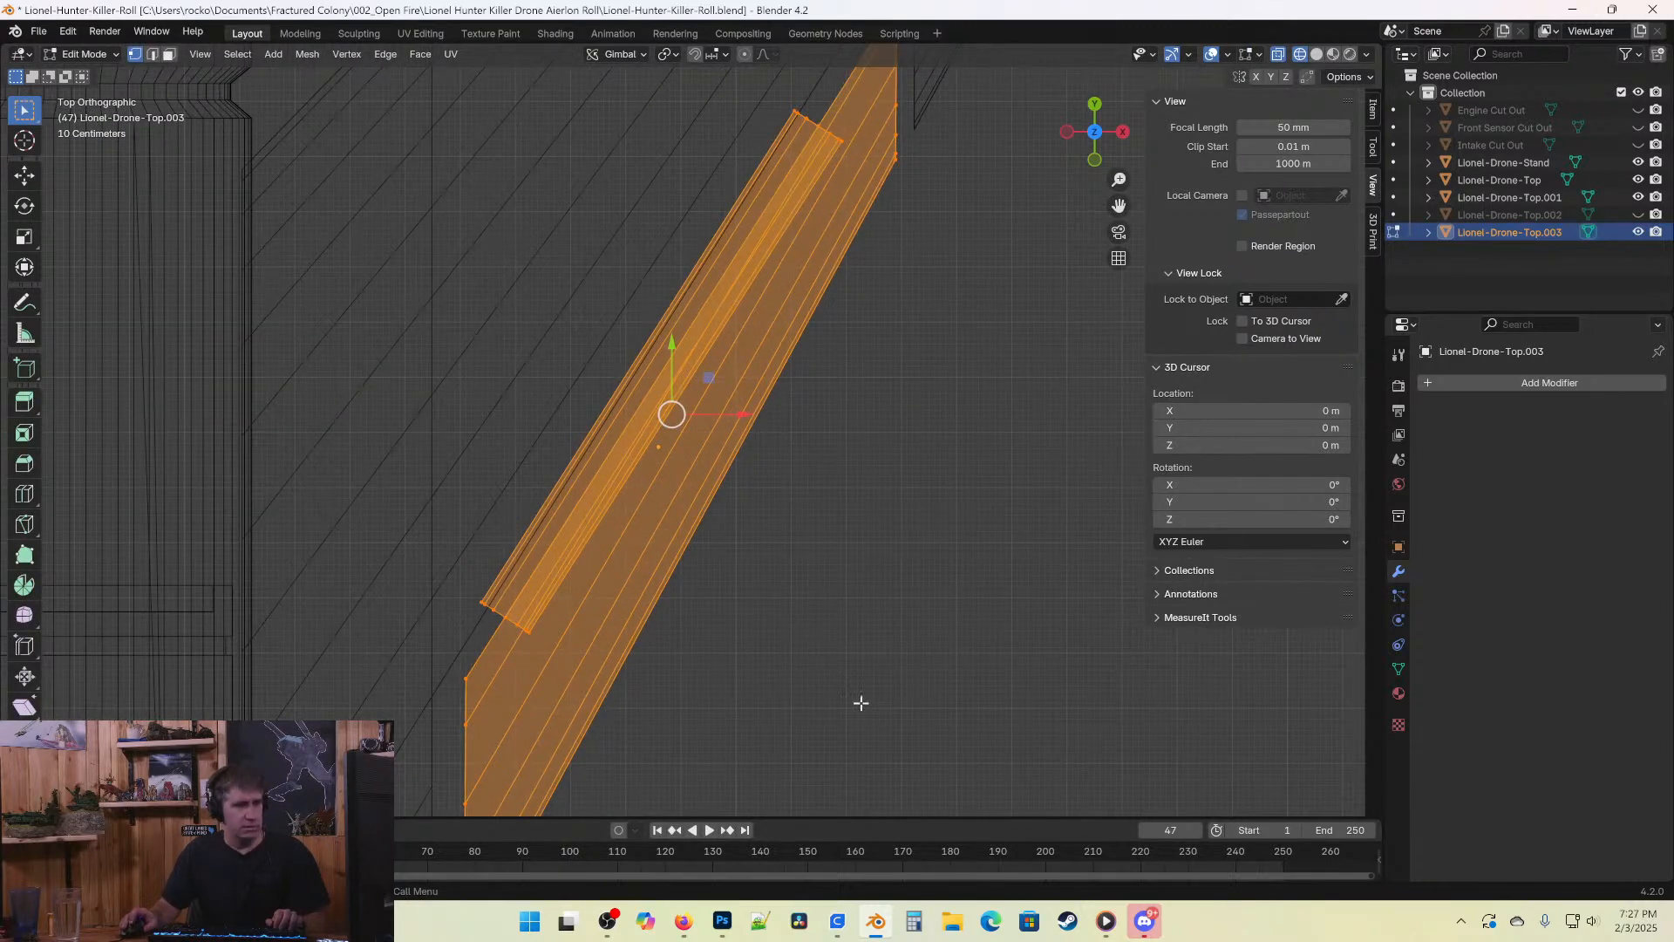
{"action": "key", "text": "r"}
{"action": "left_click", "coordinate": [820, 710]}
{"action": "key", "text": "r"}
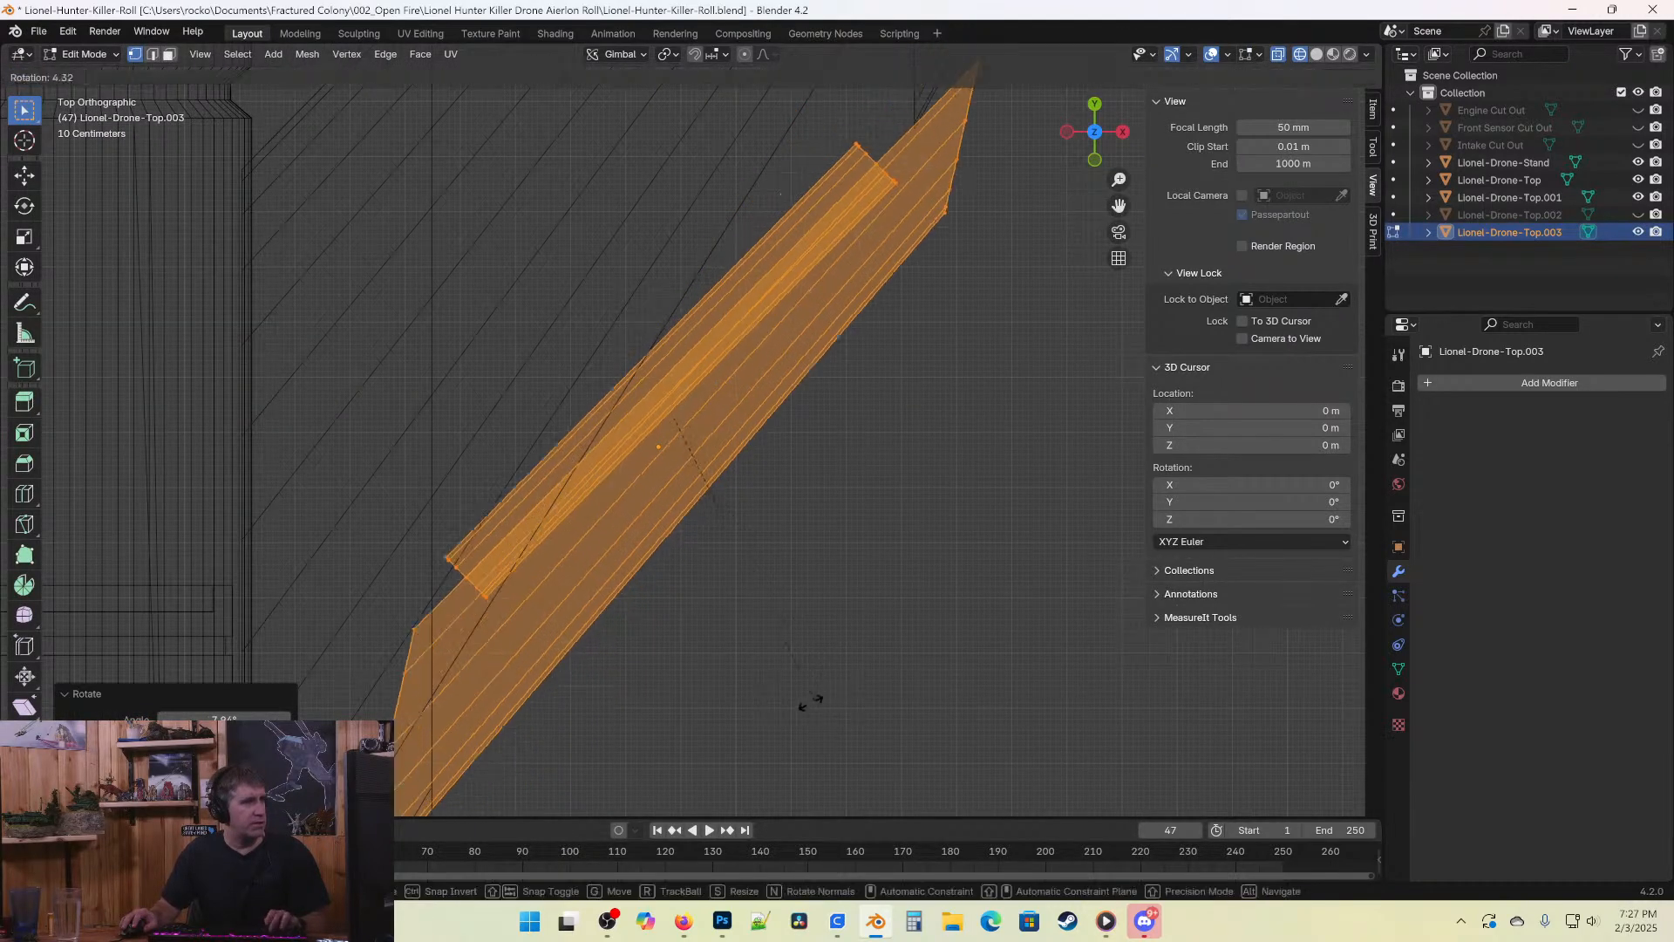
{"action": "left_click", "coordinate": [710, 712]}
{"action": "key", "text": "r"}
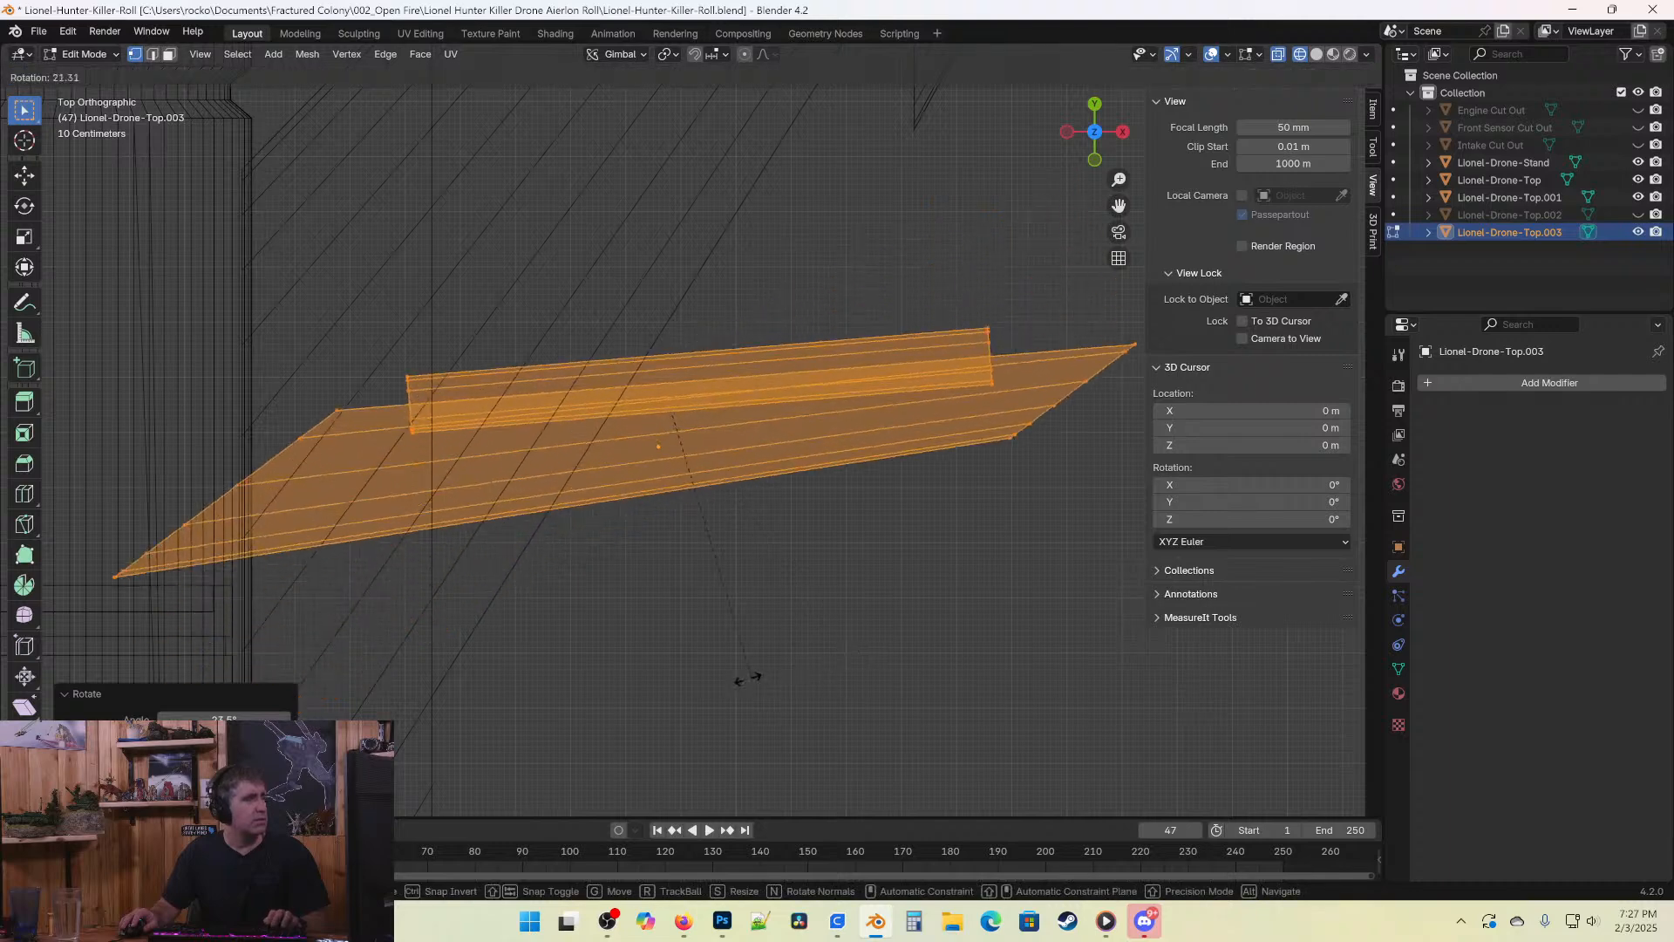
{"action": "left_click", "coordinate": [834, 679]}
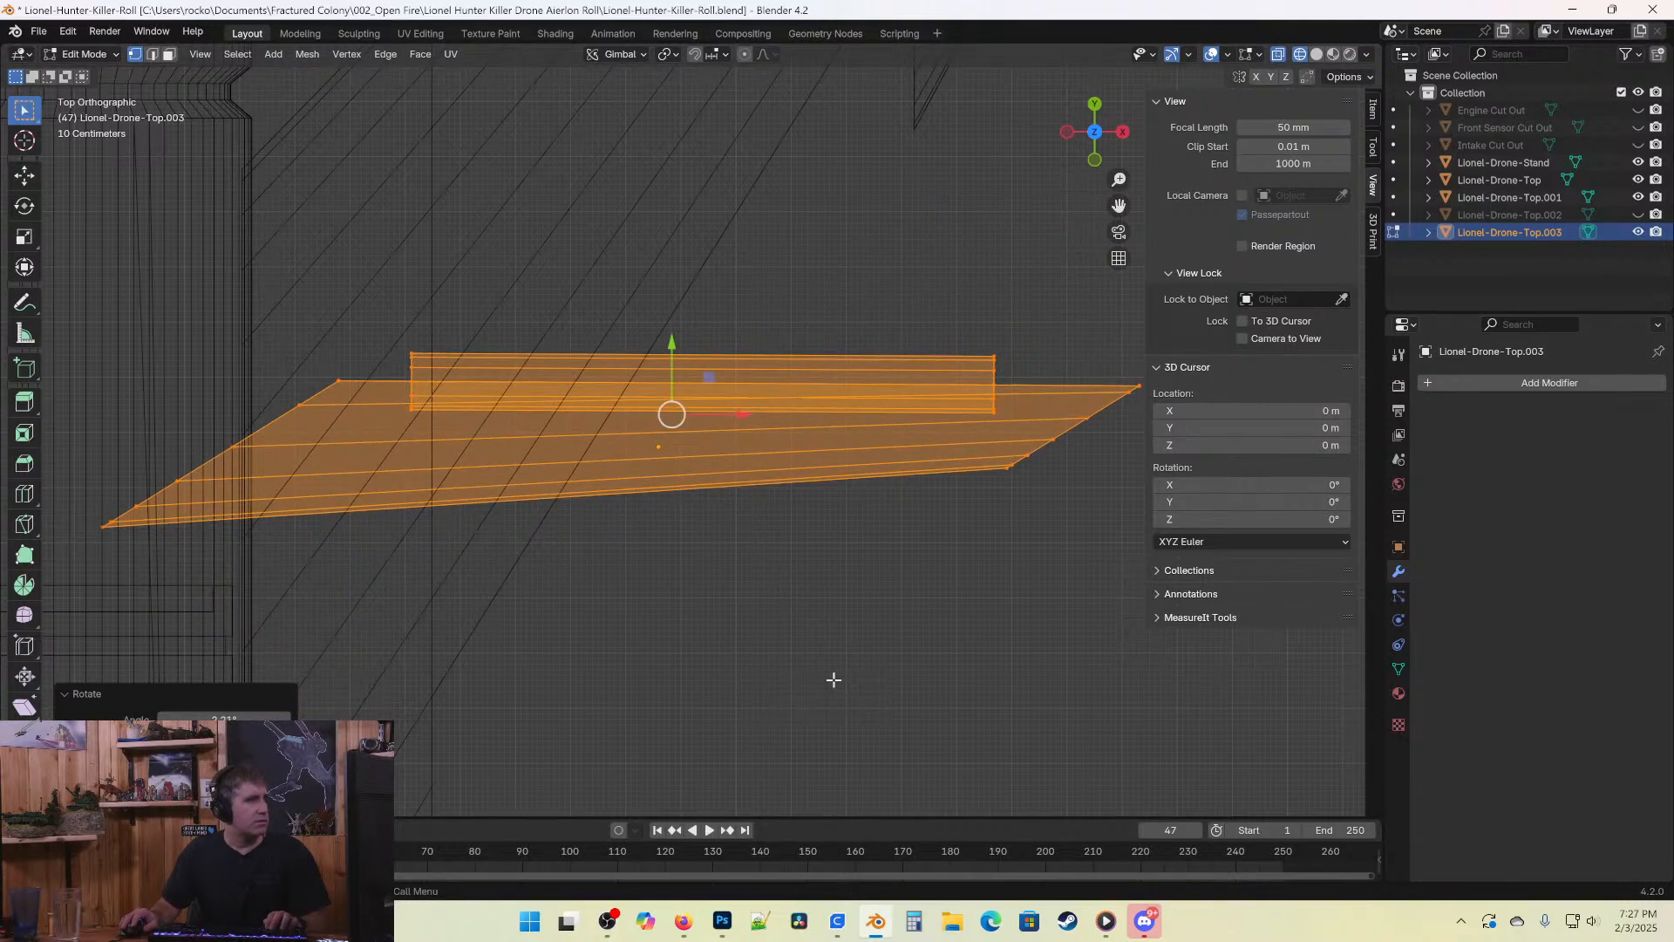
Fine-tune the mesh rotation with small turns to bring the hinge cylinder closer to parallel with the X axis.
{"action": "key", "text": "r"}
{"action": "left_click", "coordinate": [833, 679]}
{"action": "key", "text": "r"}
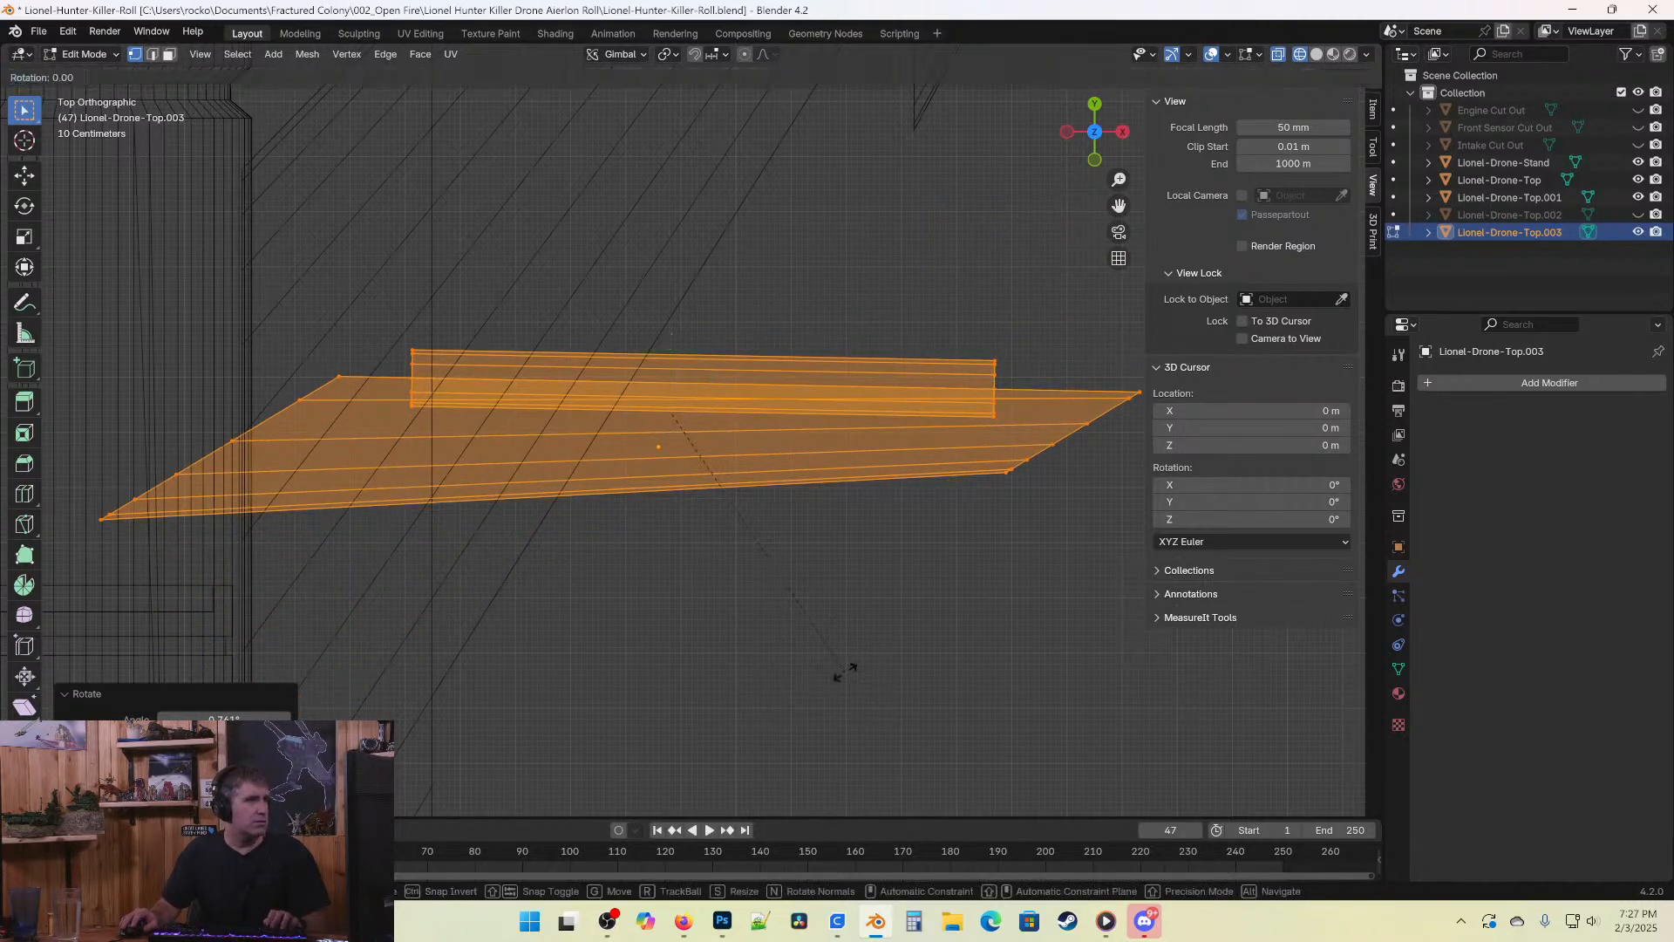
{"action": "left_click", "coordinate": [846, 671]}
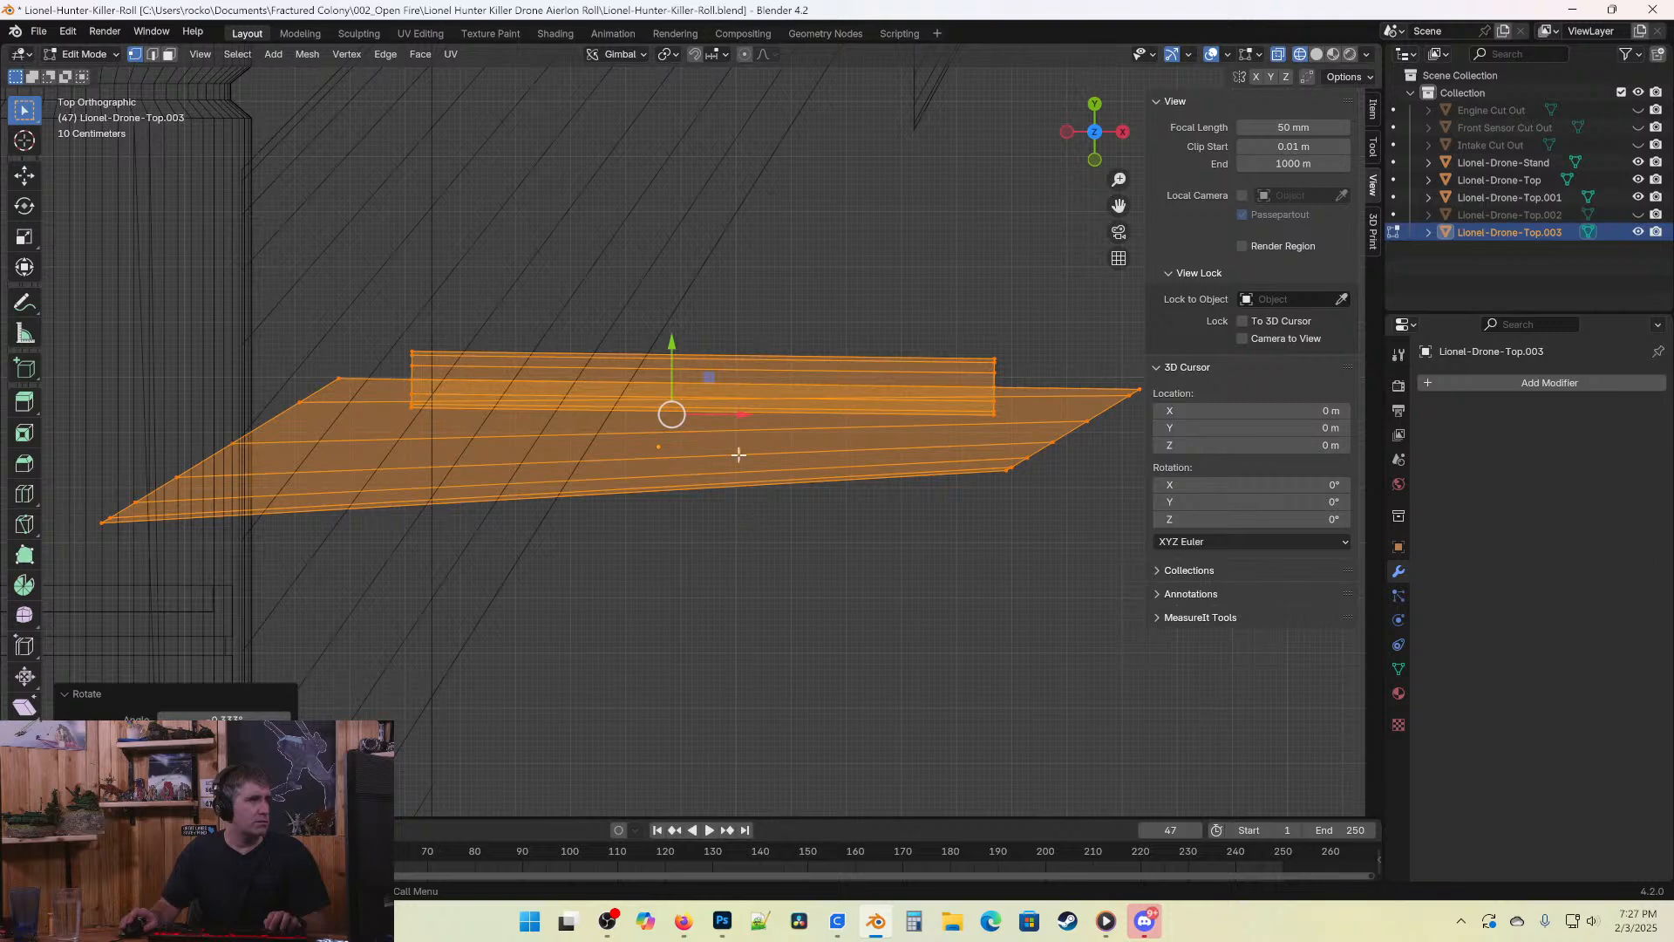
{"action": "scroll", "coordinate": [738, 454], "scroll_direction": "up", "scroll_amount": 3}
{"action": "scroll", "coordinate": [729, 421], "scroll_direction": "up", "scroll_amount": 2}
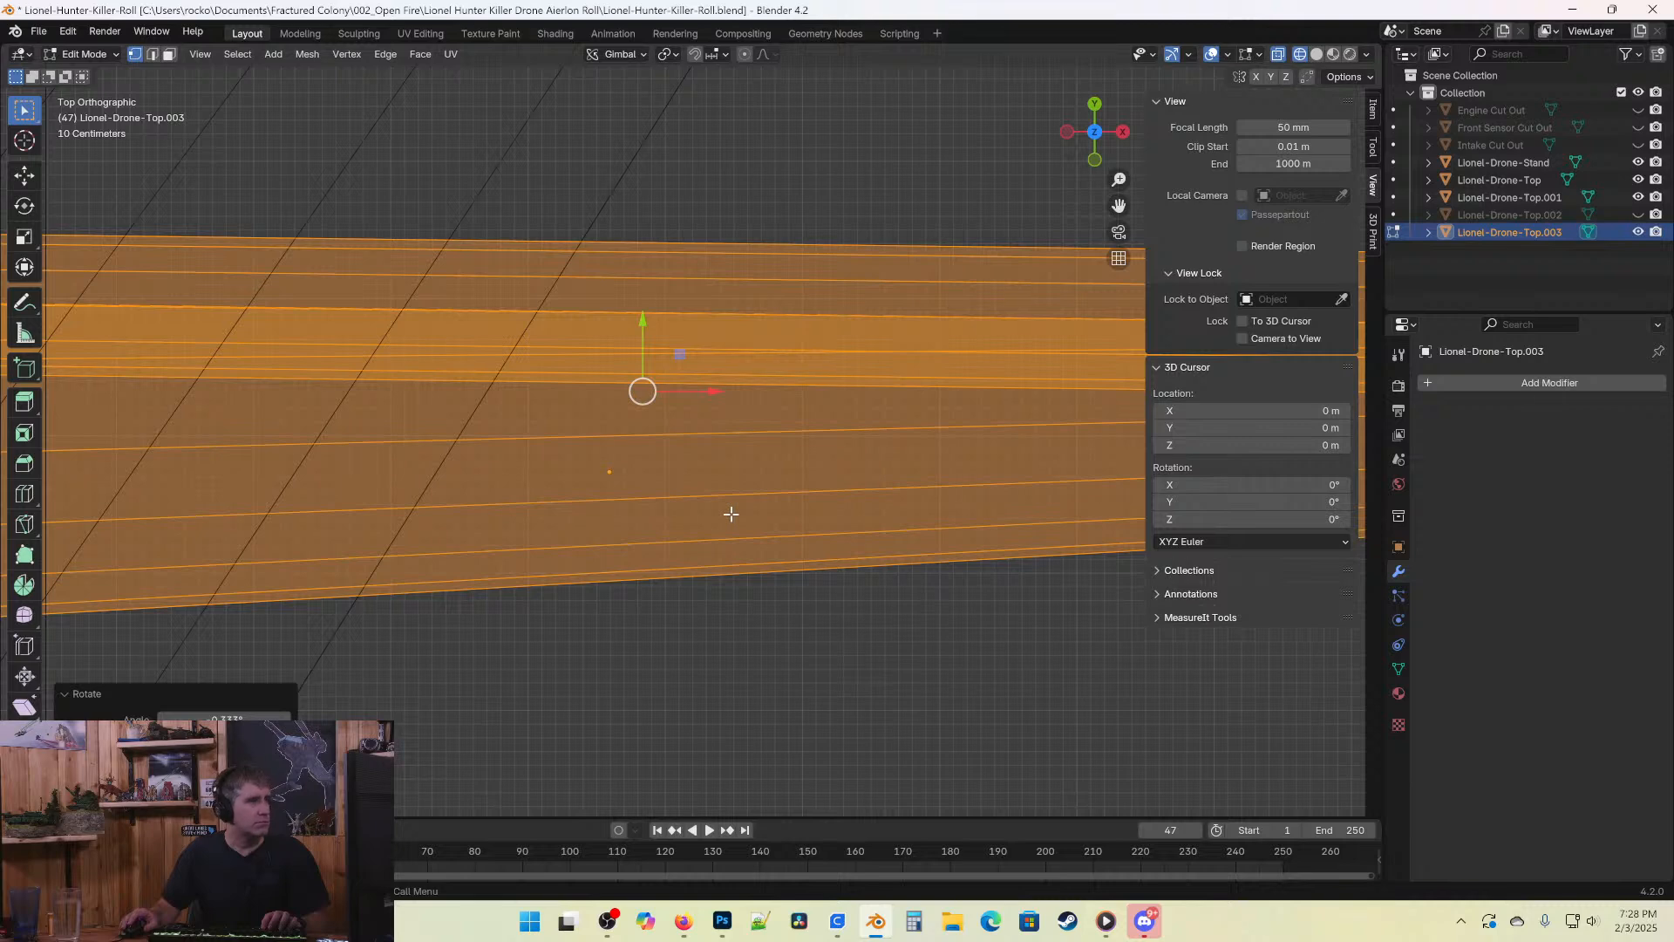
Try to move the aileron mesh along the Y axis relative to its origin and undo the move.
{"action": "key", "text": "g"}
{"action": "key", "text": "y"}
{"action": "left_click", "coordinate": [785, 597]}
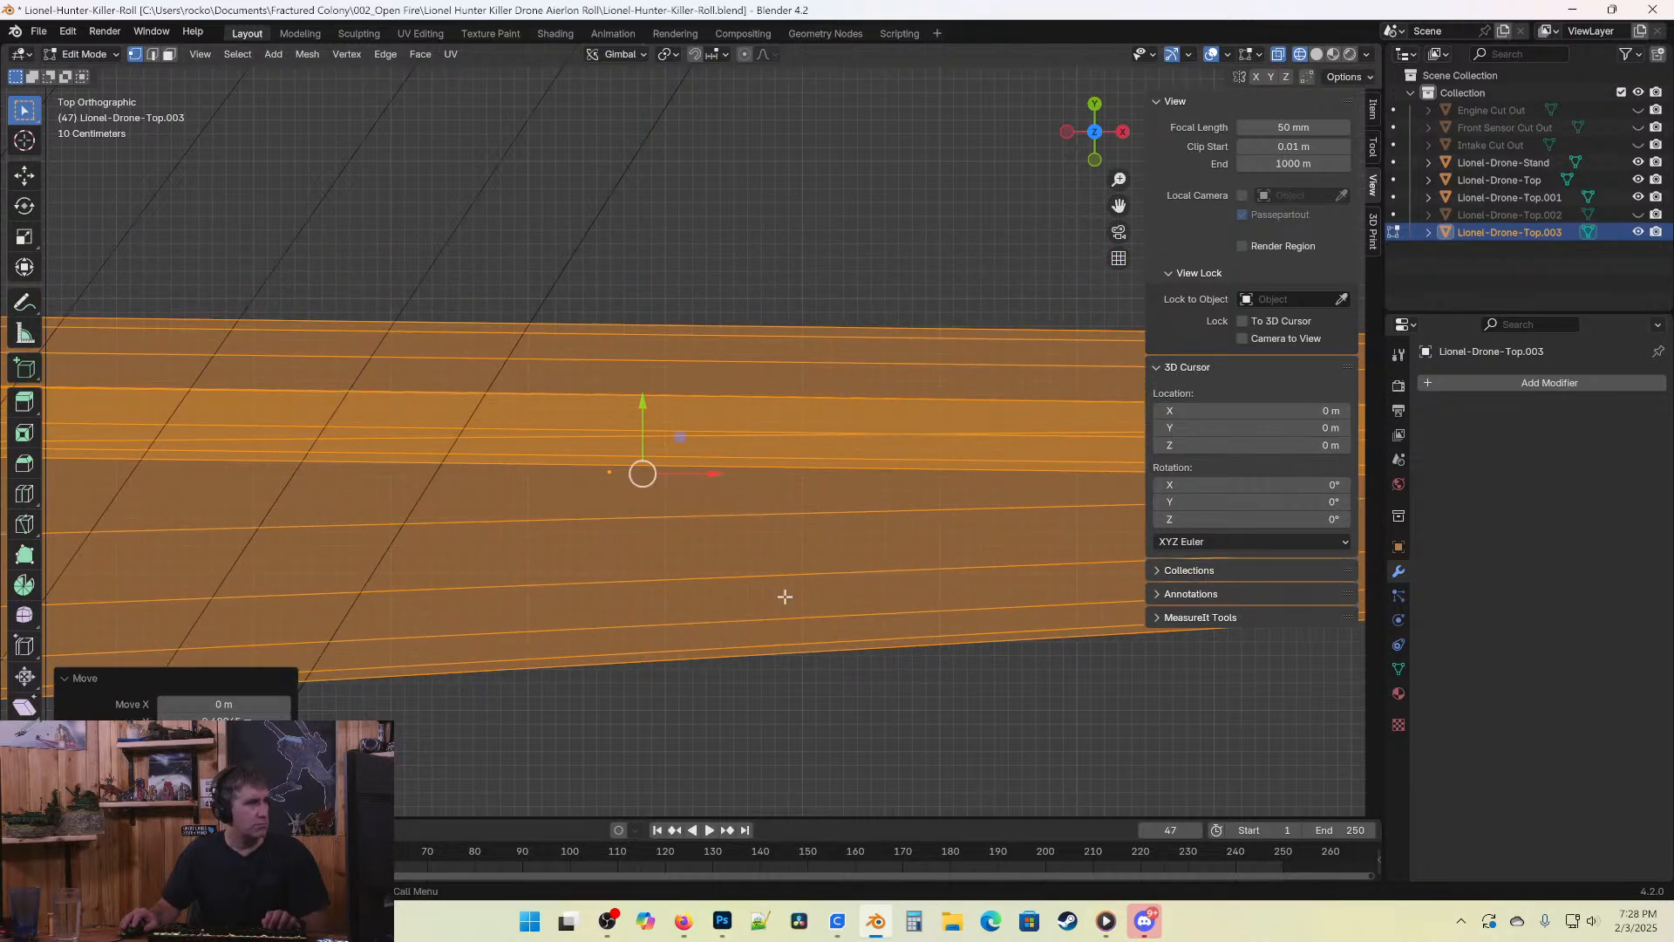
{"action": "key", "text": "ctrl+z"}
In Object Mode, rotate the aileron object back to the wing's slant and move it into the wing cutout.
{"action": "scroll", "coordinate": [818, 518], "scroll_direction": "down", "scroll_amount": 4}
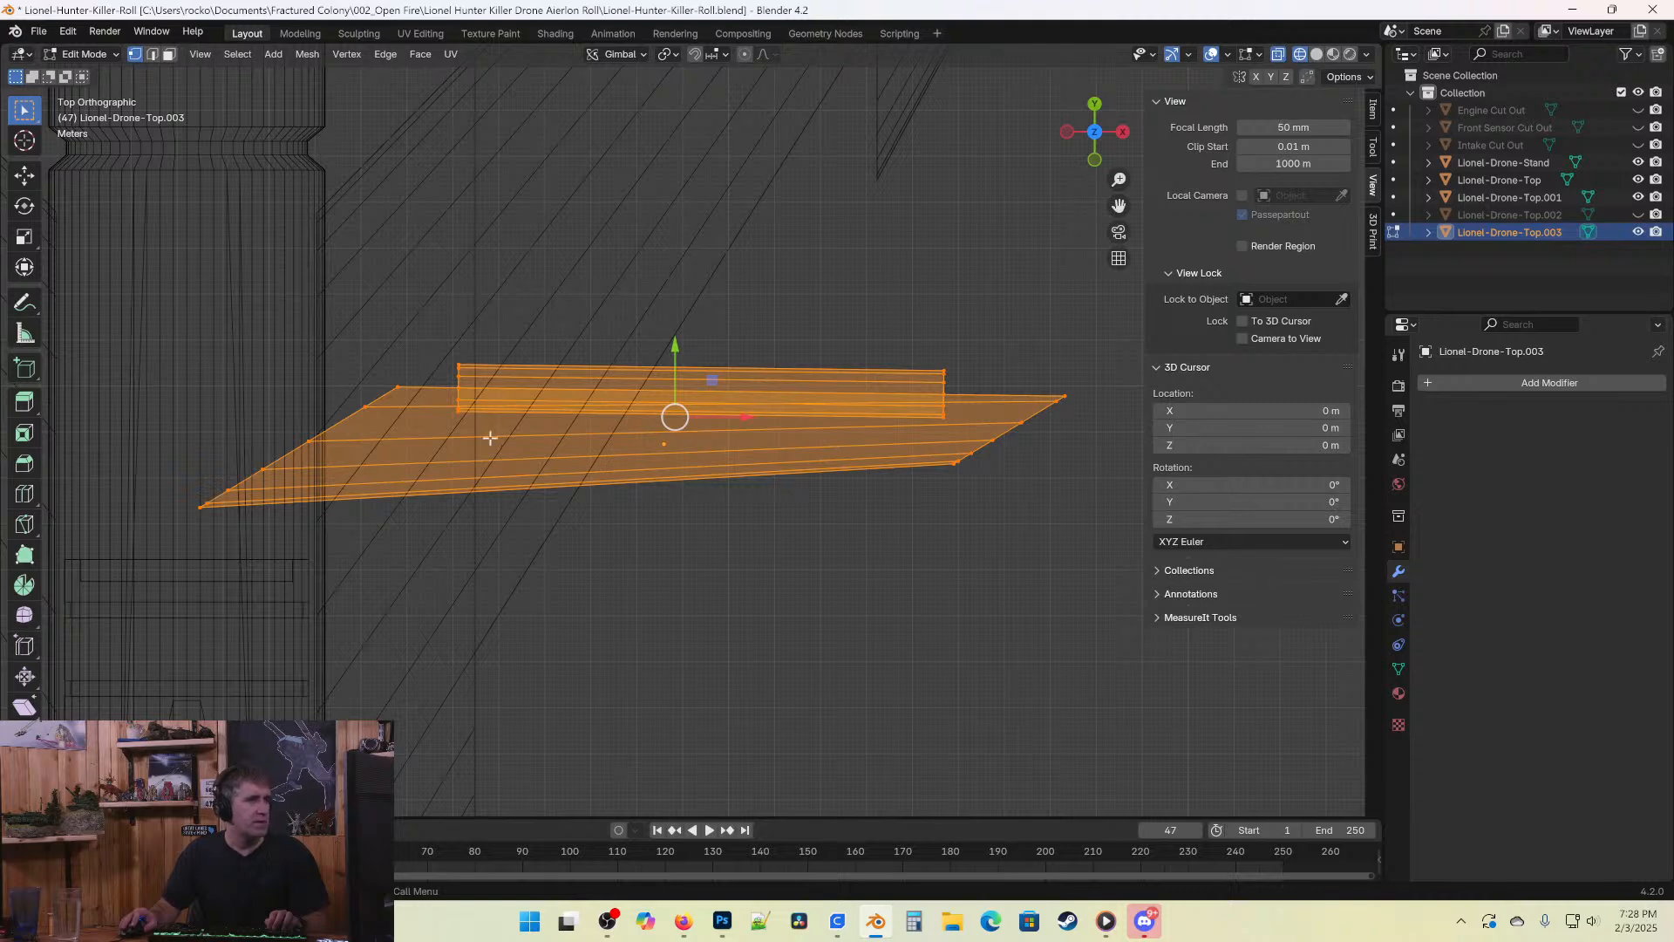
{"action": "scroll", "coordinate": [489, 438], "scroll_direction": "up", "scroll_amount": 6}
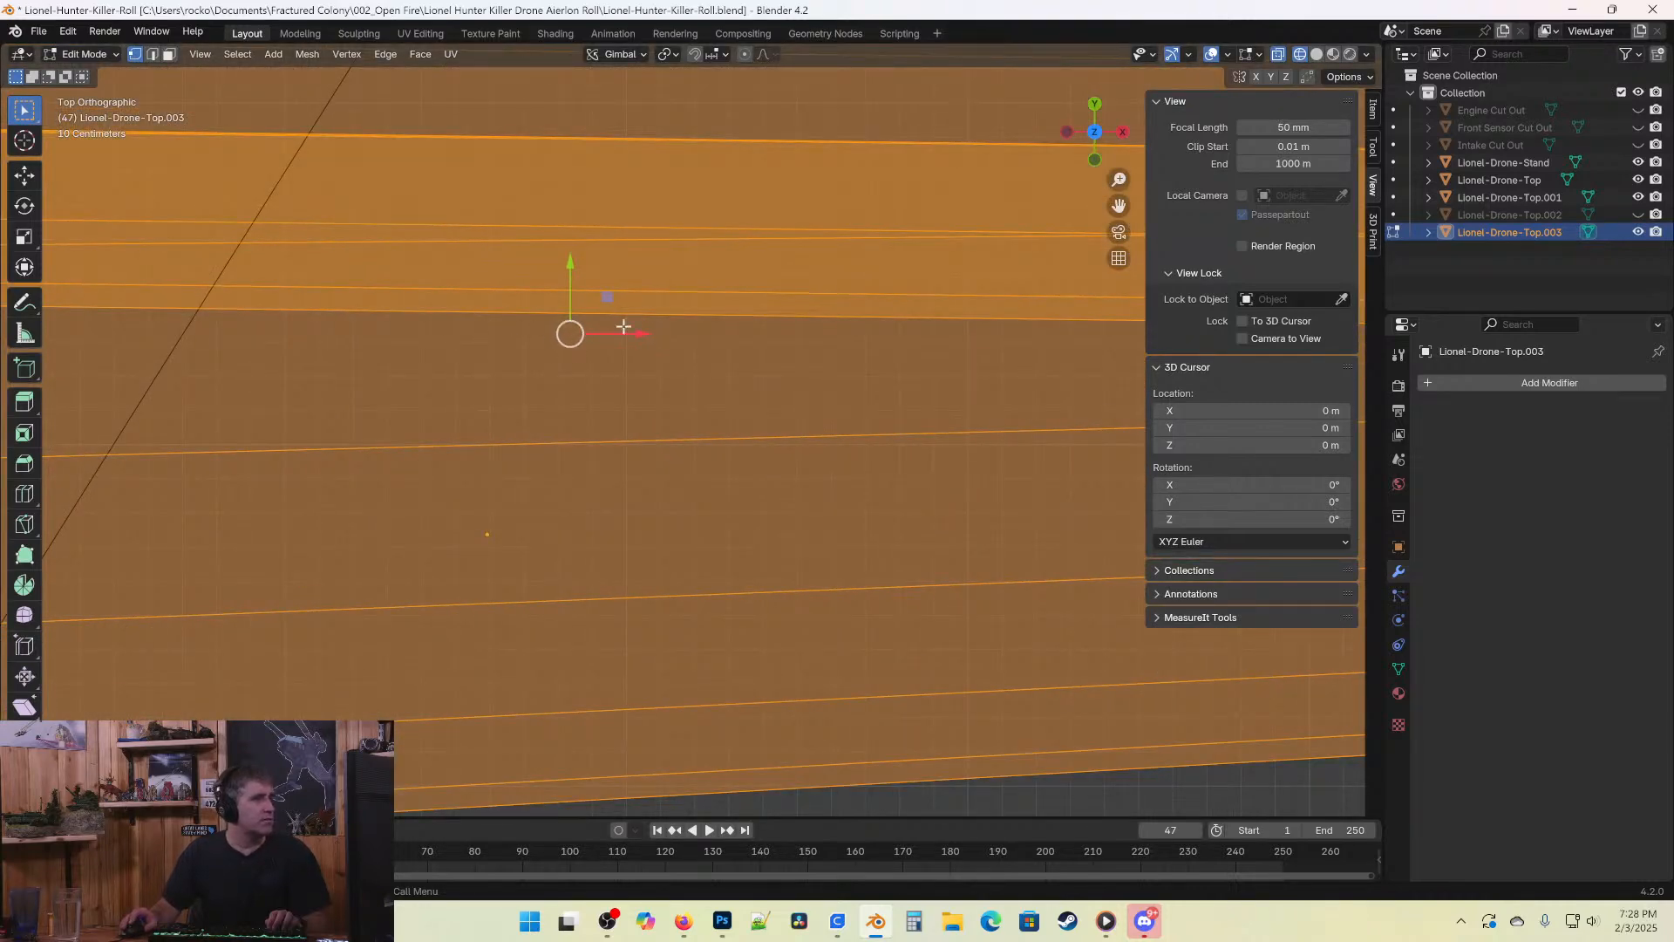
{"action": "scroll", "coordinate": [476, 343], "scroll_direction": "down", "scroll_amount": 3}
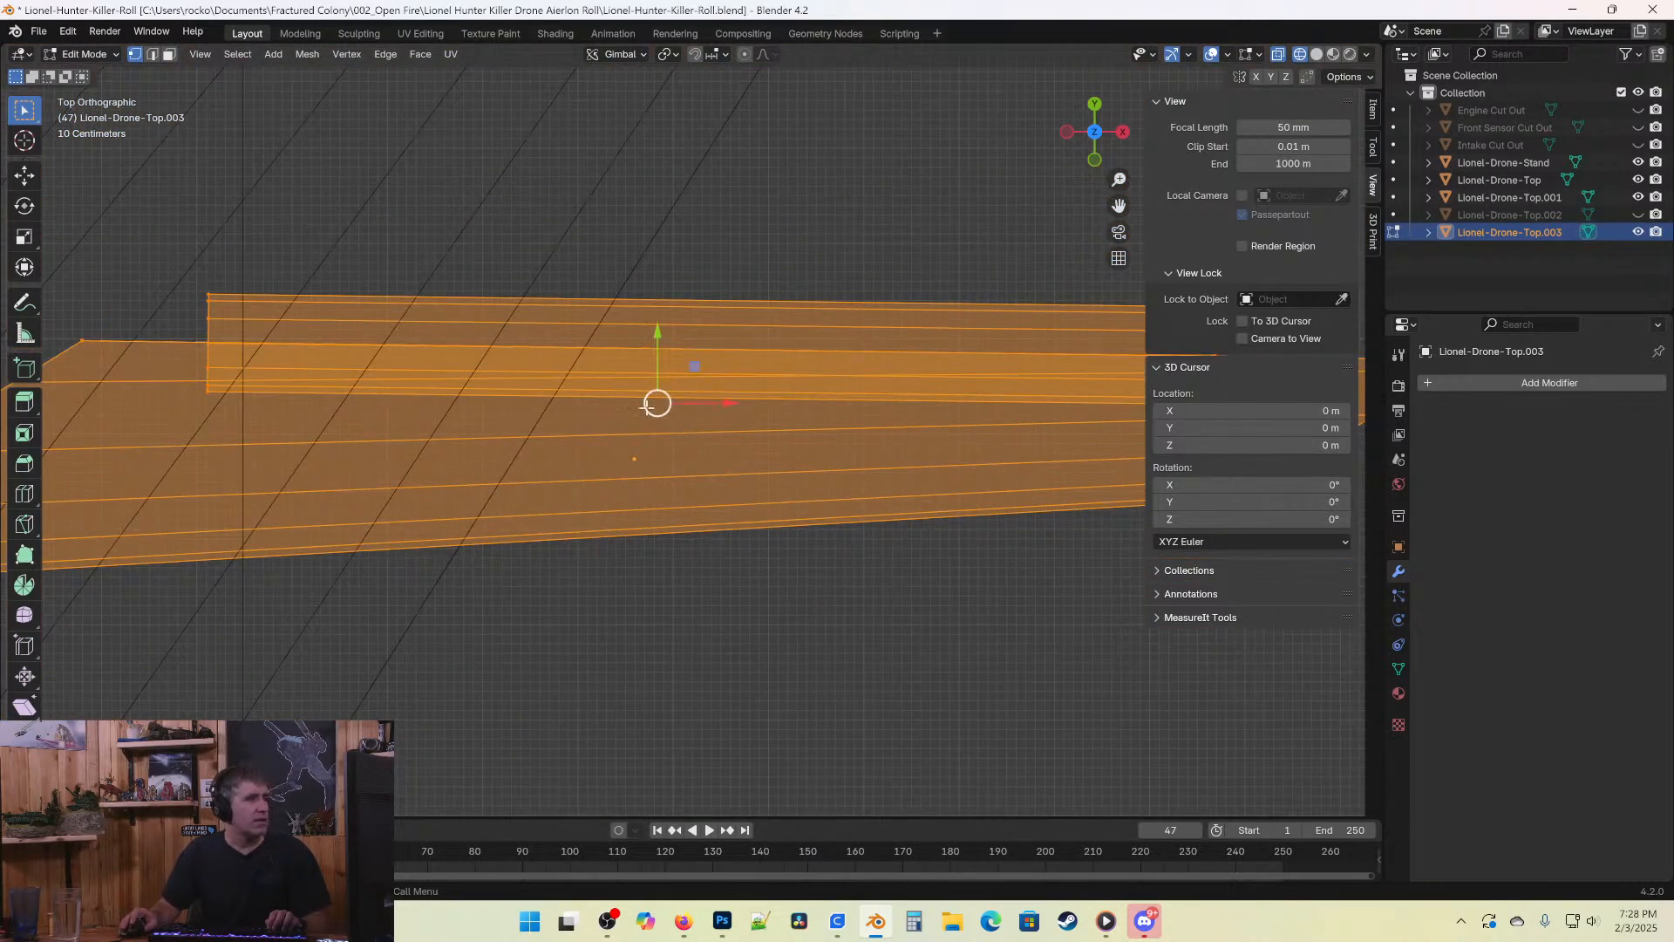
{"action": "middle_click_drag", "start_coordinate": [883, 420], "coordinate": [717, 398], "text": "shift"}
{"action": "scroll", "coordinate": [123, 363], "scroll_direction": "down", "scroll_amount": 1}
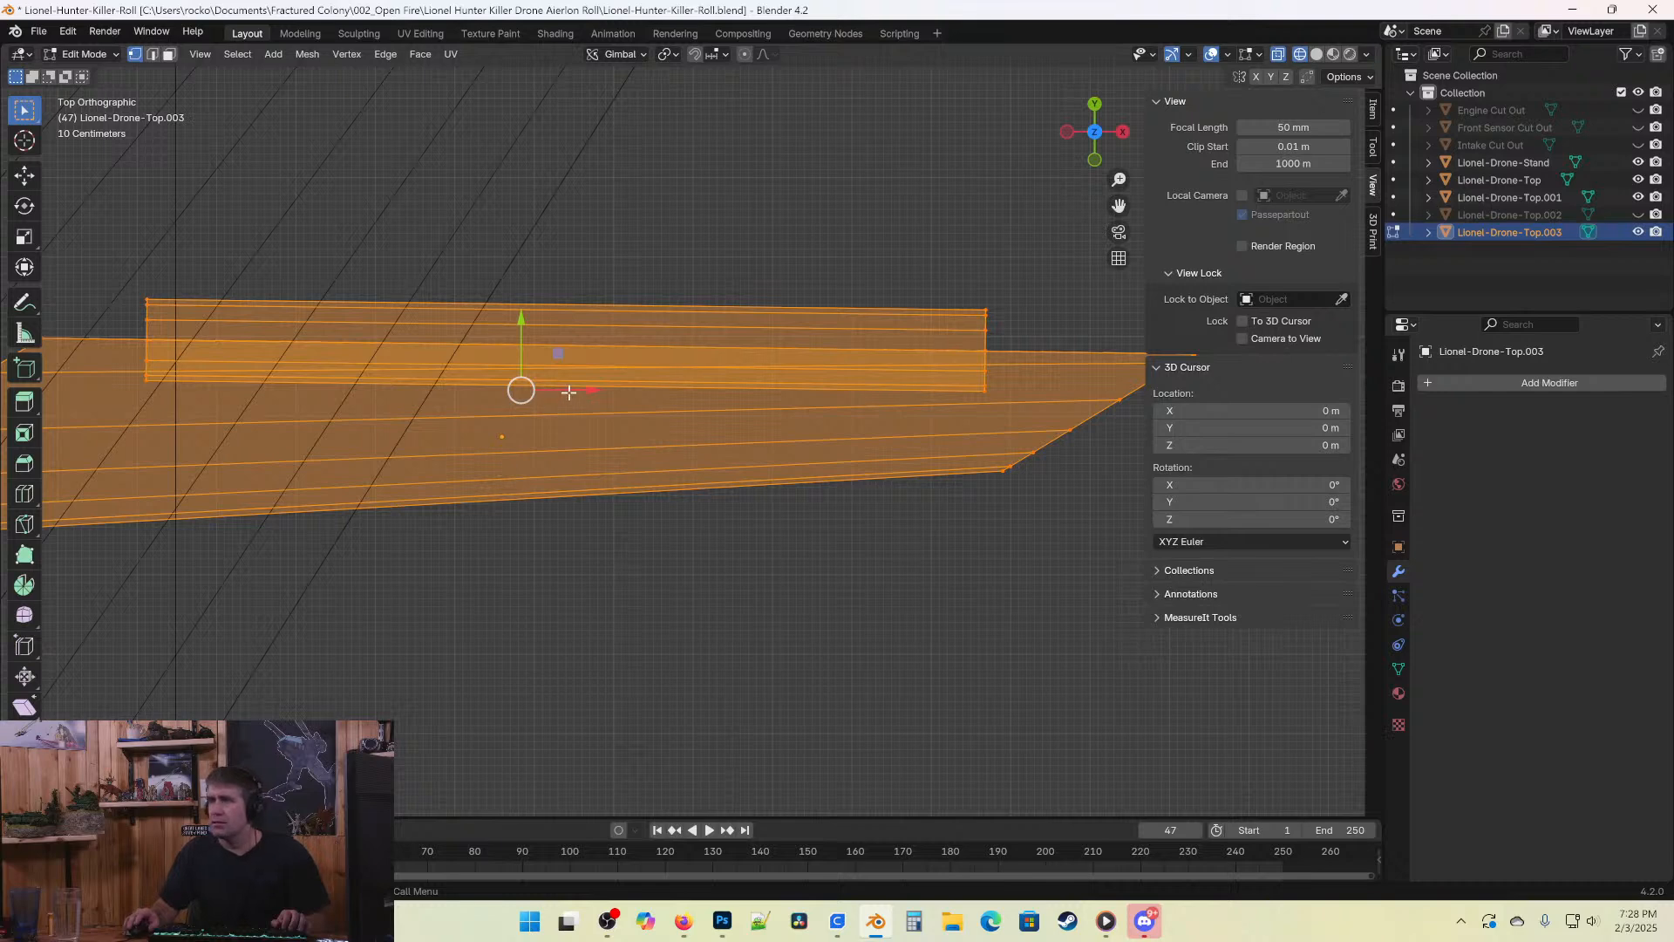
{"action": "scroll", "coordinate": [550, 390], "scroll_direction": "down", "scroll_amount": 4}
{"action": "key", "text": "Tab"}
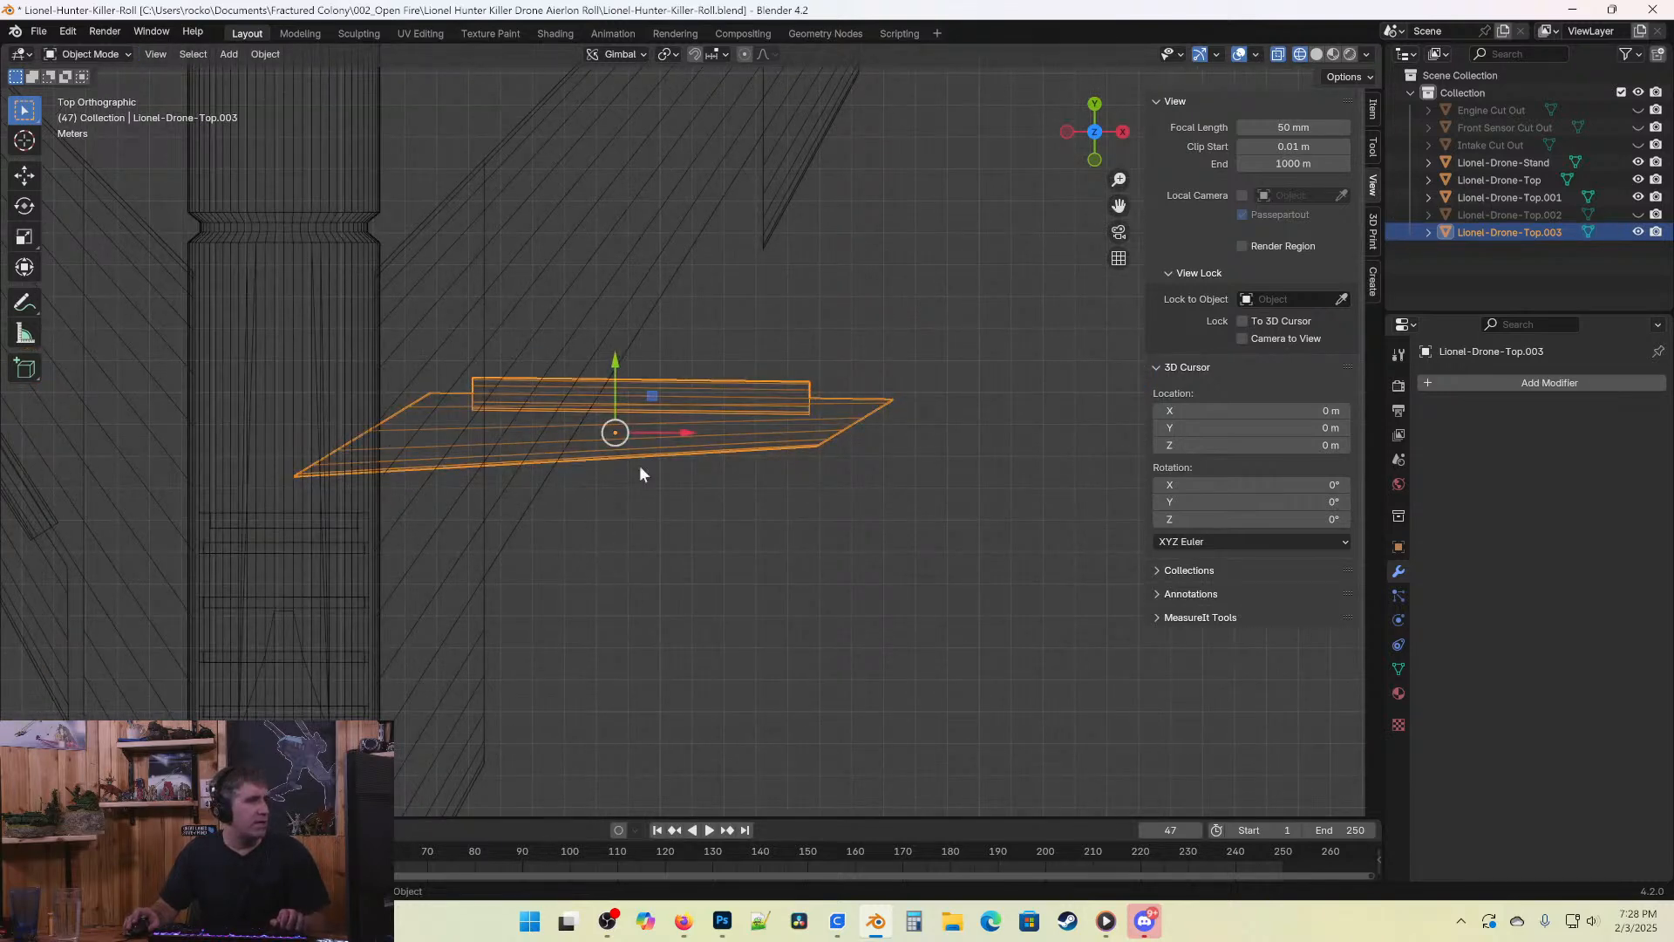
{"action": "key", "text": "r"}
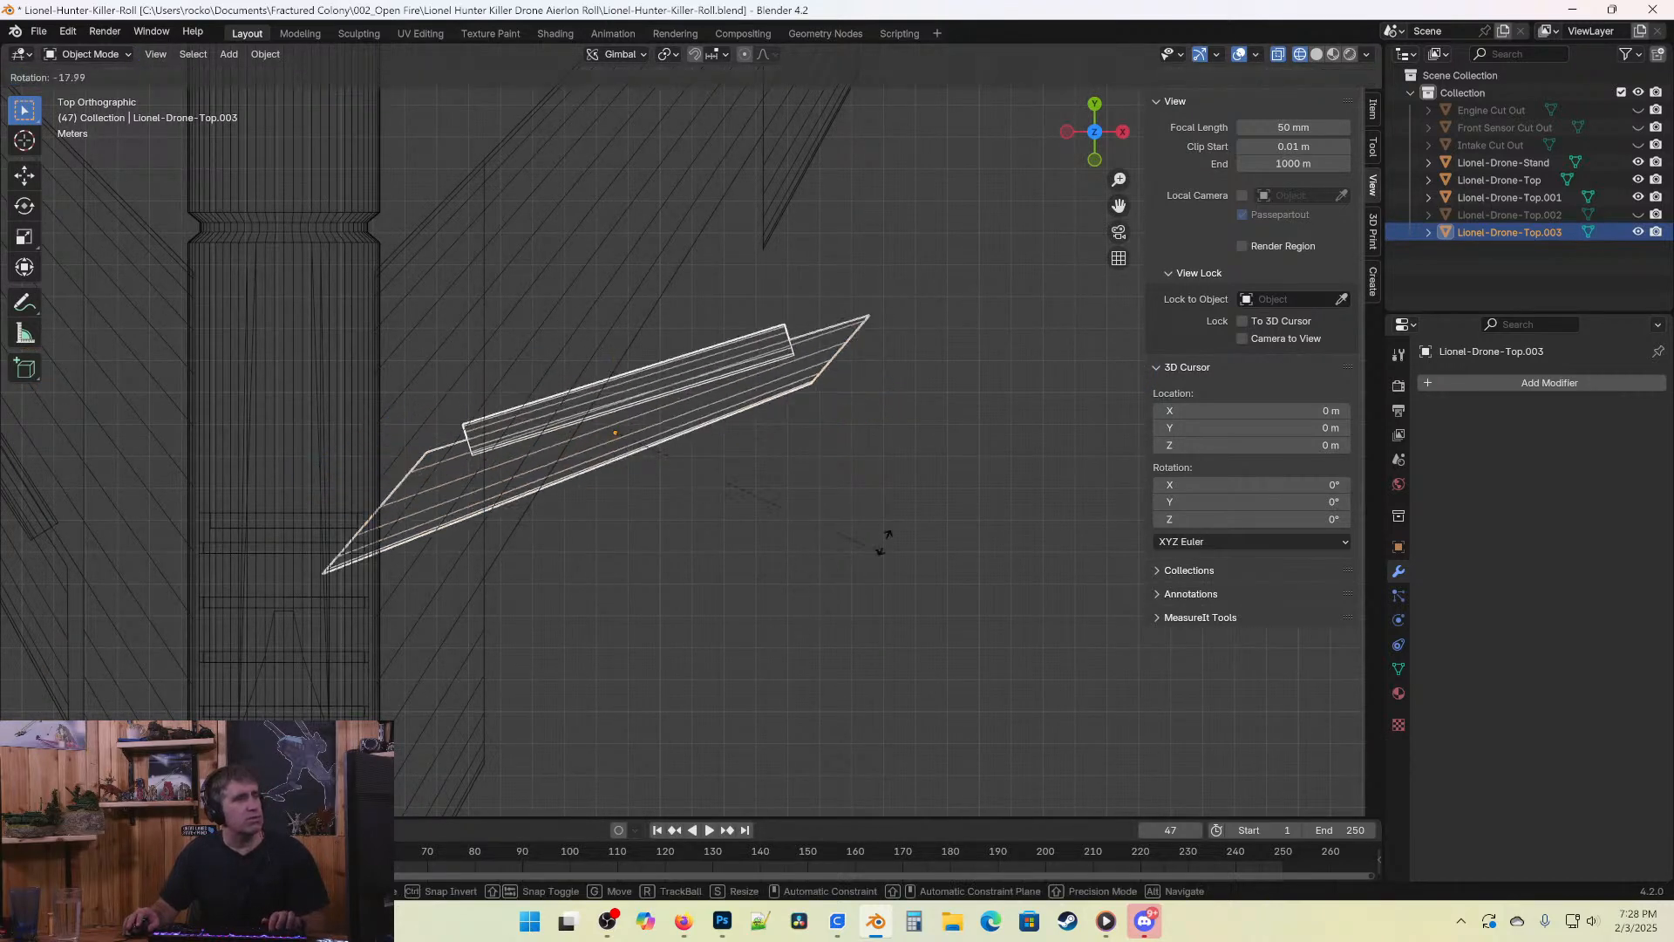
{"action": "left_click", "coordinate": [861, 364]}
{"action": "key", "text": "g"}
{"action": "left_click", "coordinate": [772, 604]}
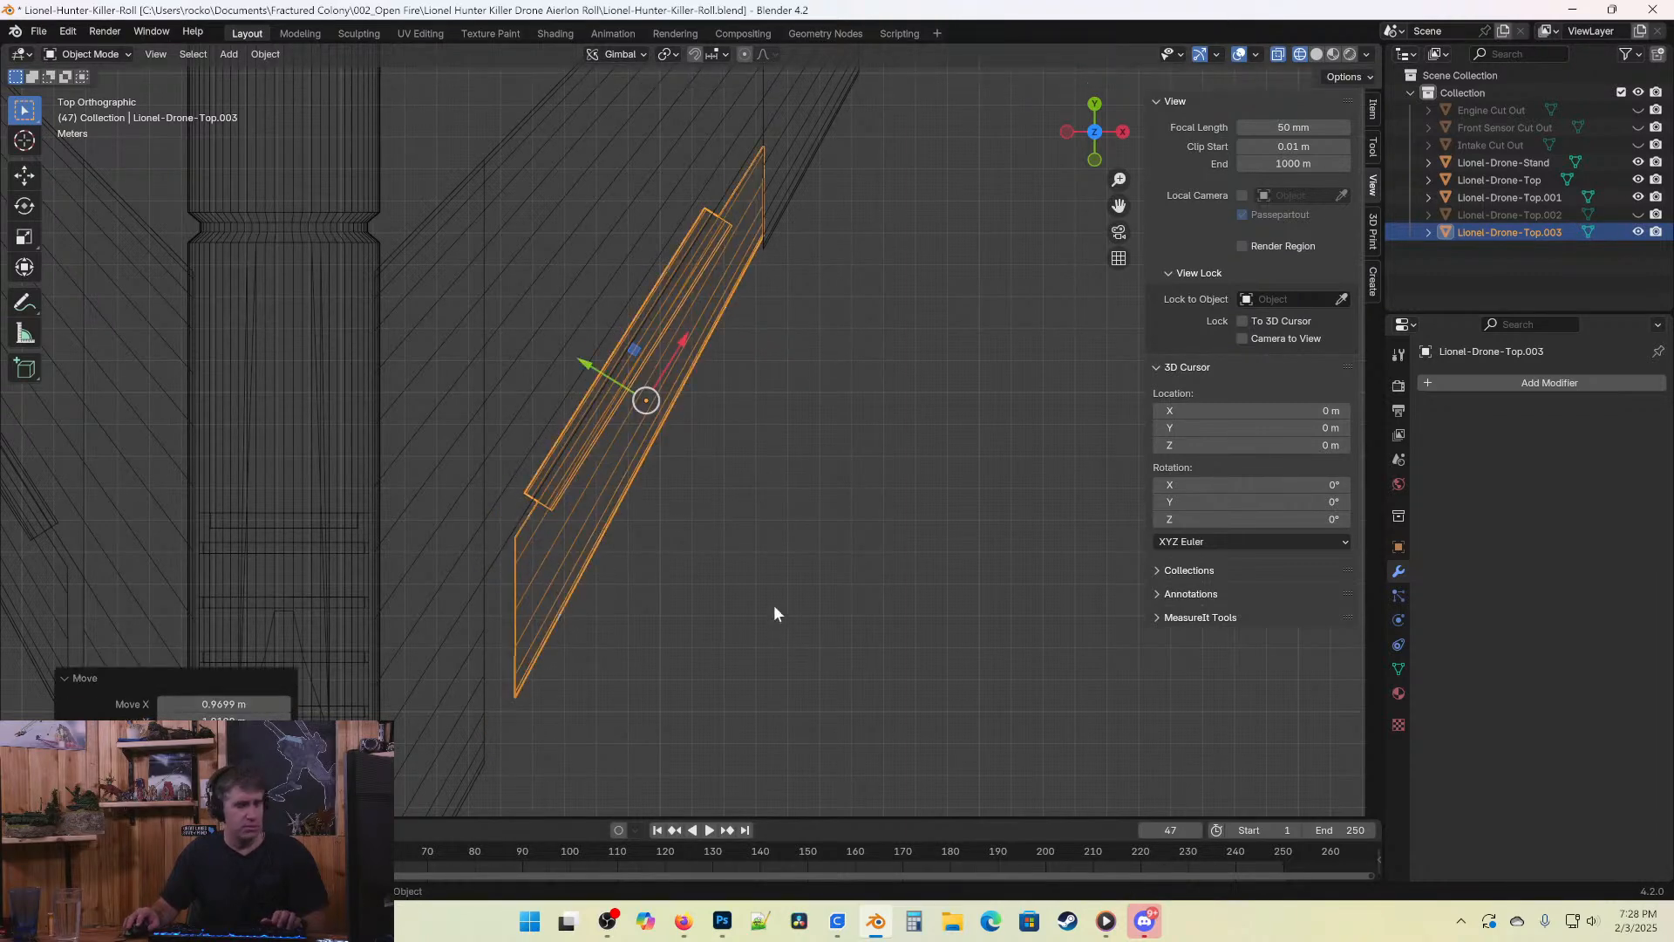
Refine the aileron object's angle and position in the top view to match the outline of the wing cutout.
{"action": "key", "text": "r"}
{"action": "left_click", "coordinate": [768, 604]}
{"action": "middle_click_drag", "start_coordinate": [809, 442], "coordinate": [828, 442], "text": "shift"}
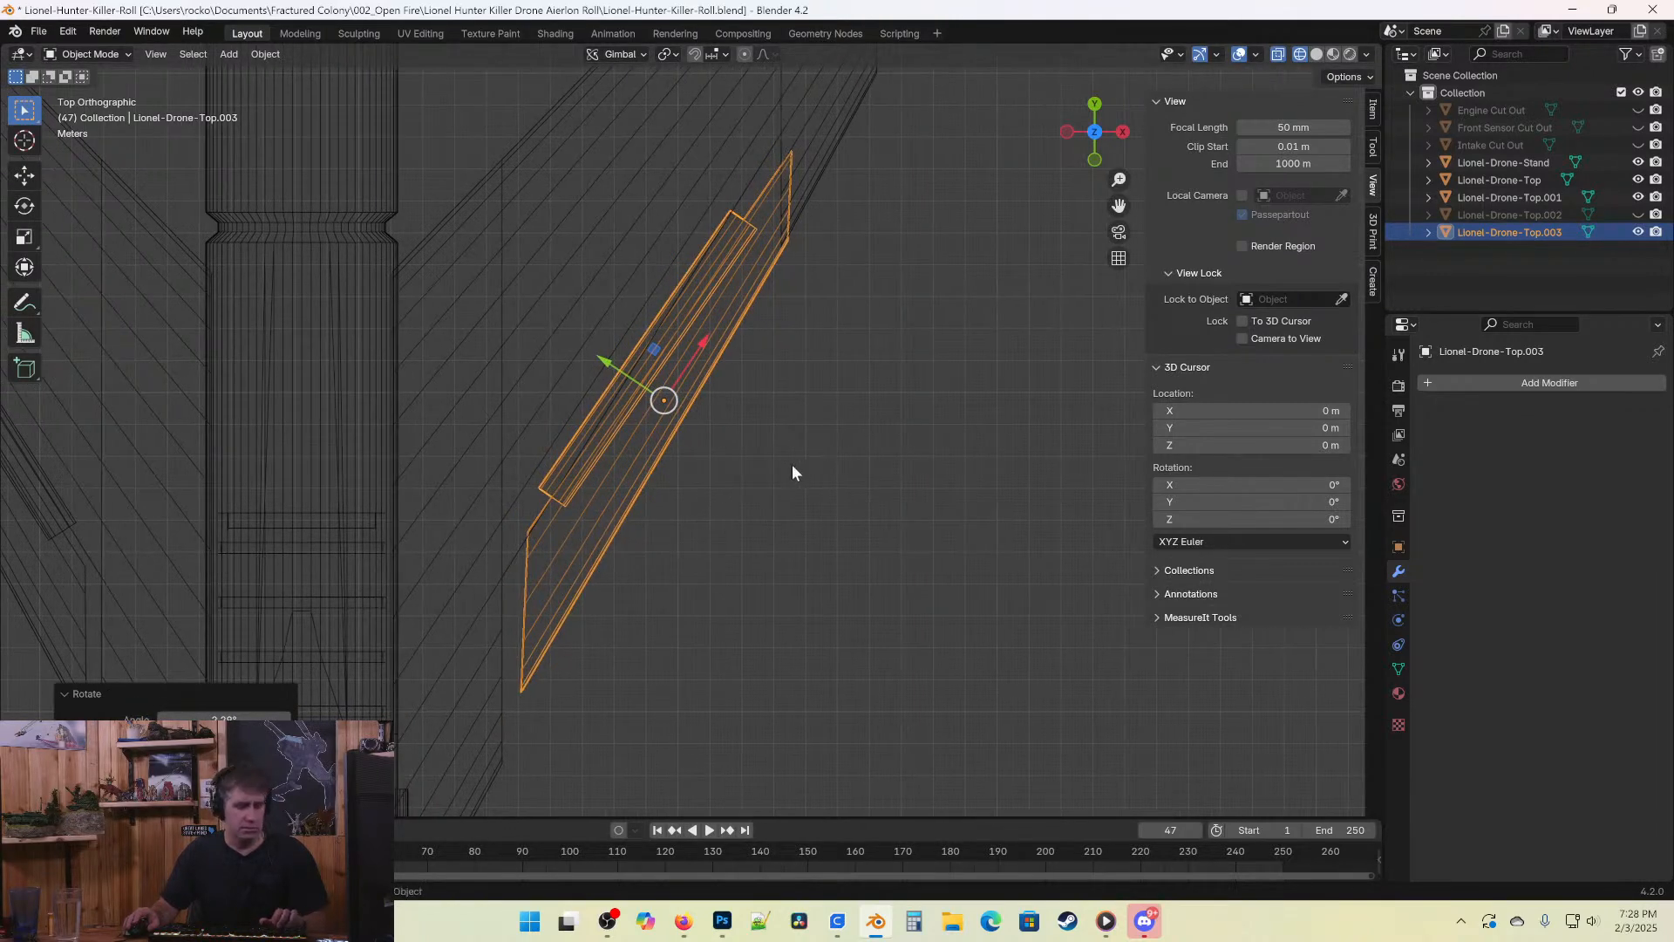
{"action": "key", "text": "g"}
{"action": "left_click", "coordinate": [765, 502]}
{"action": "key", "text": "r"}
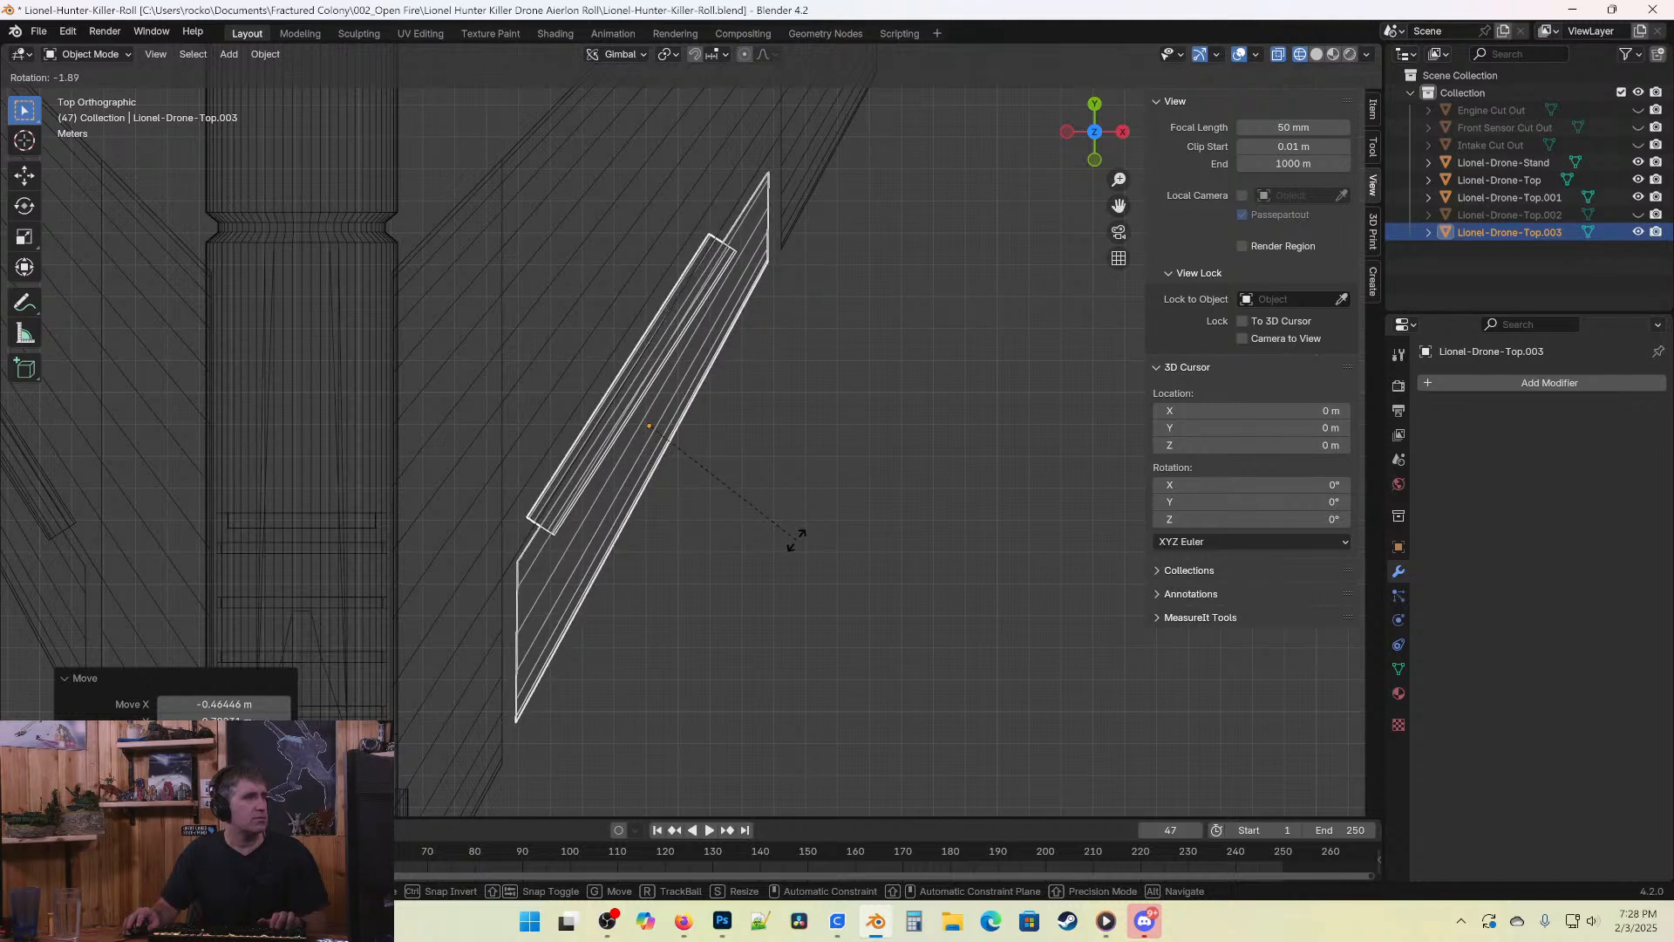
{"action": "left_click", "coordinate": [791, 539]}
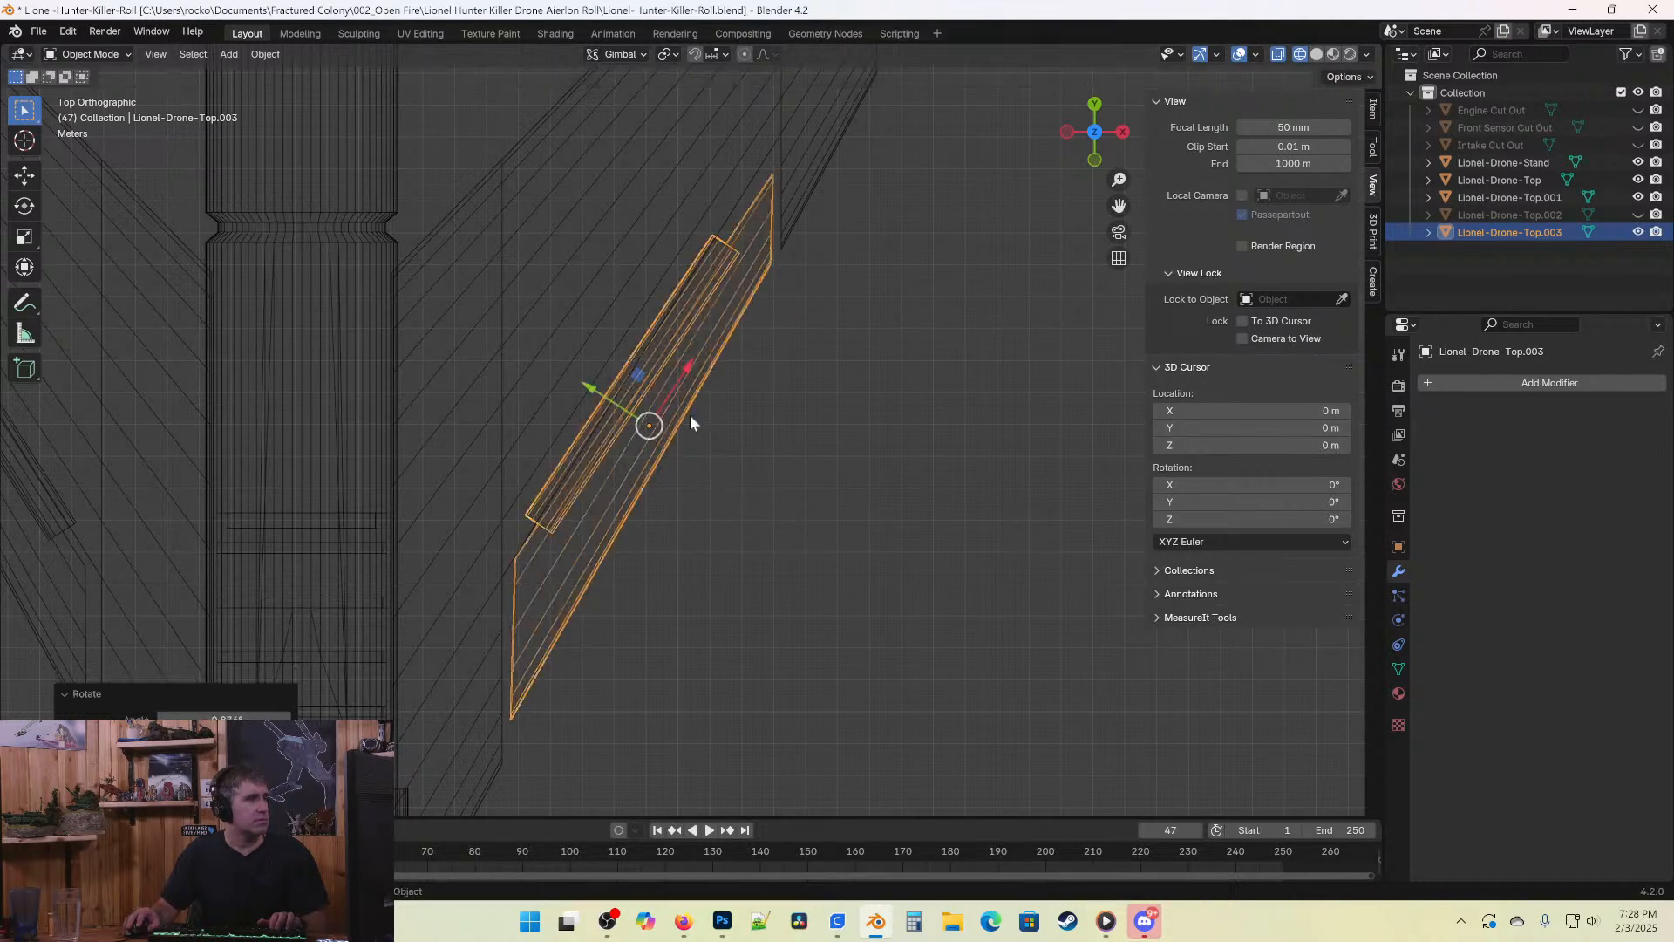
Make a closer position and rotation correction of about 1° so the aileron sits parallel to the wing cutout's edges.
{"action": "scroll", "coordinate": [872, 523], "scroll_direction": "up", "scroll_amount": 2}
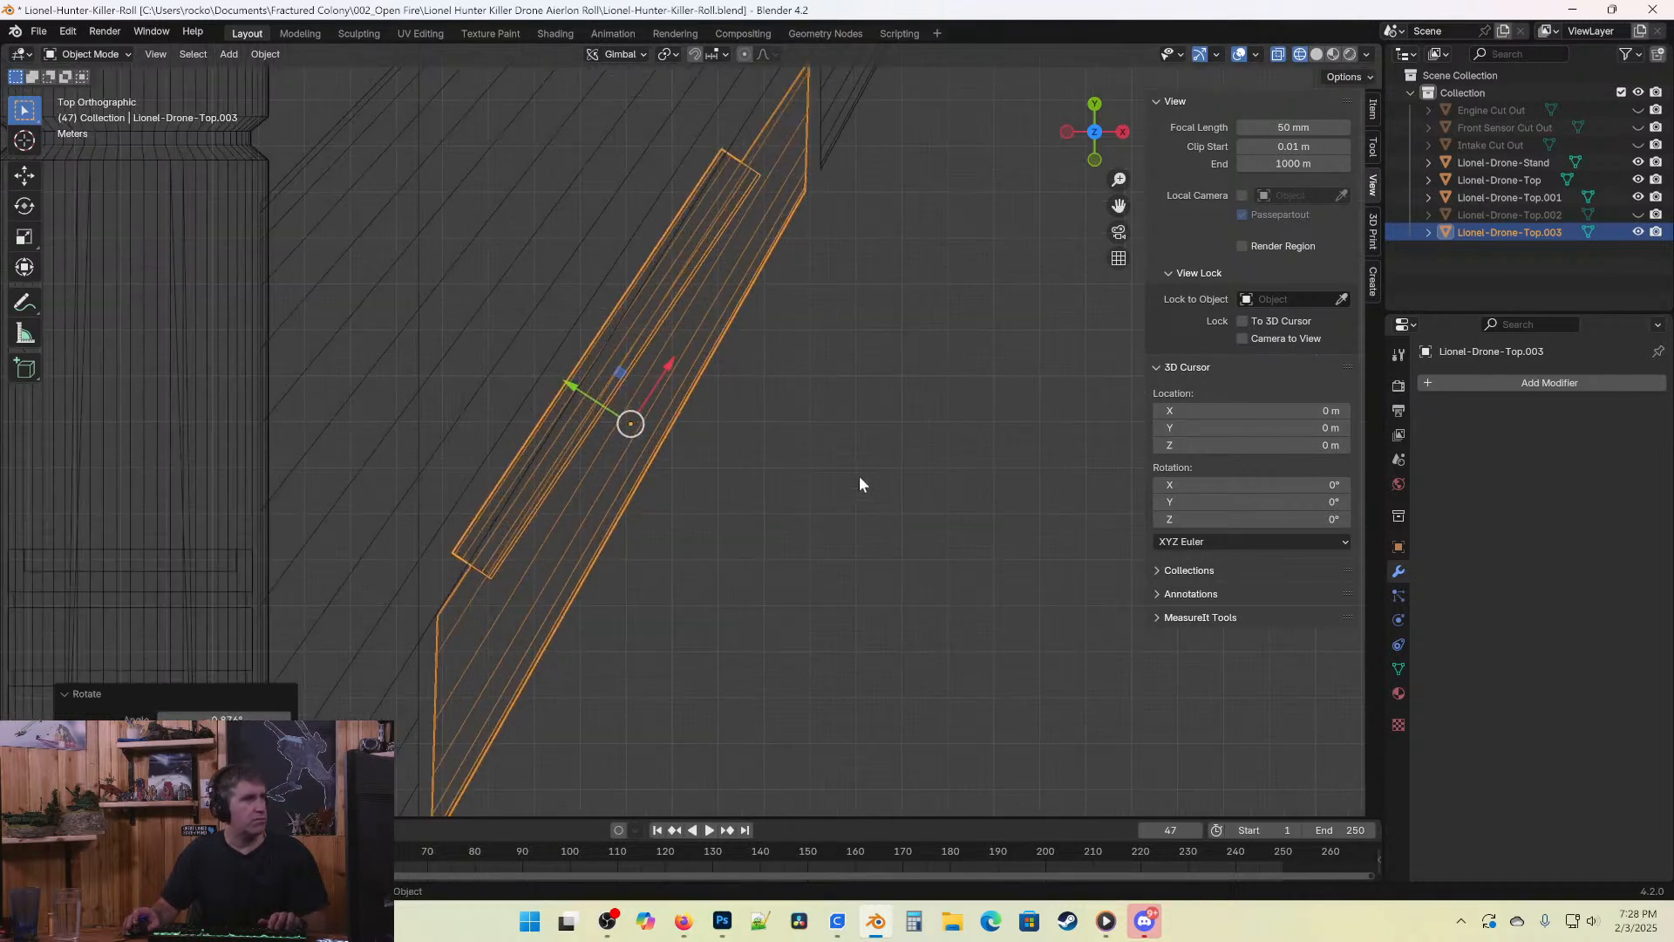
{"action": "key", "text": "g"}
{"action": "left_click", "coordinate": [783, 401]}
{"action": "key", "text": "r"}
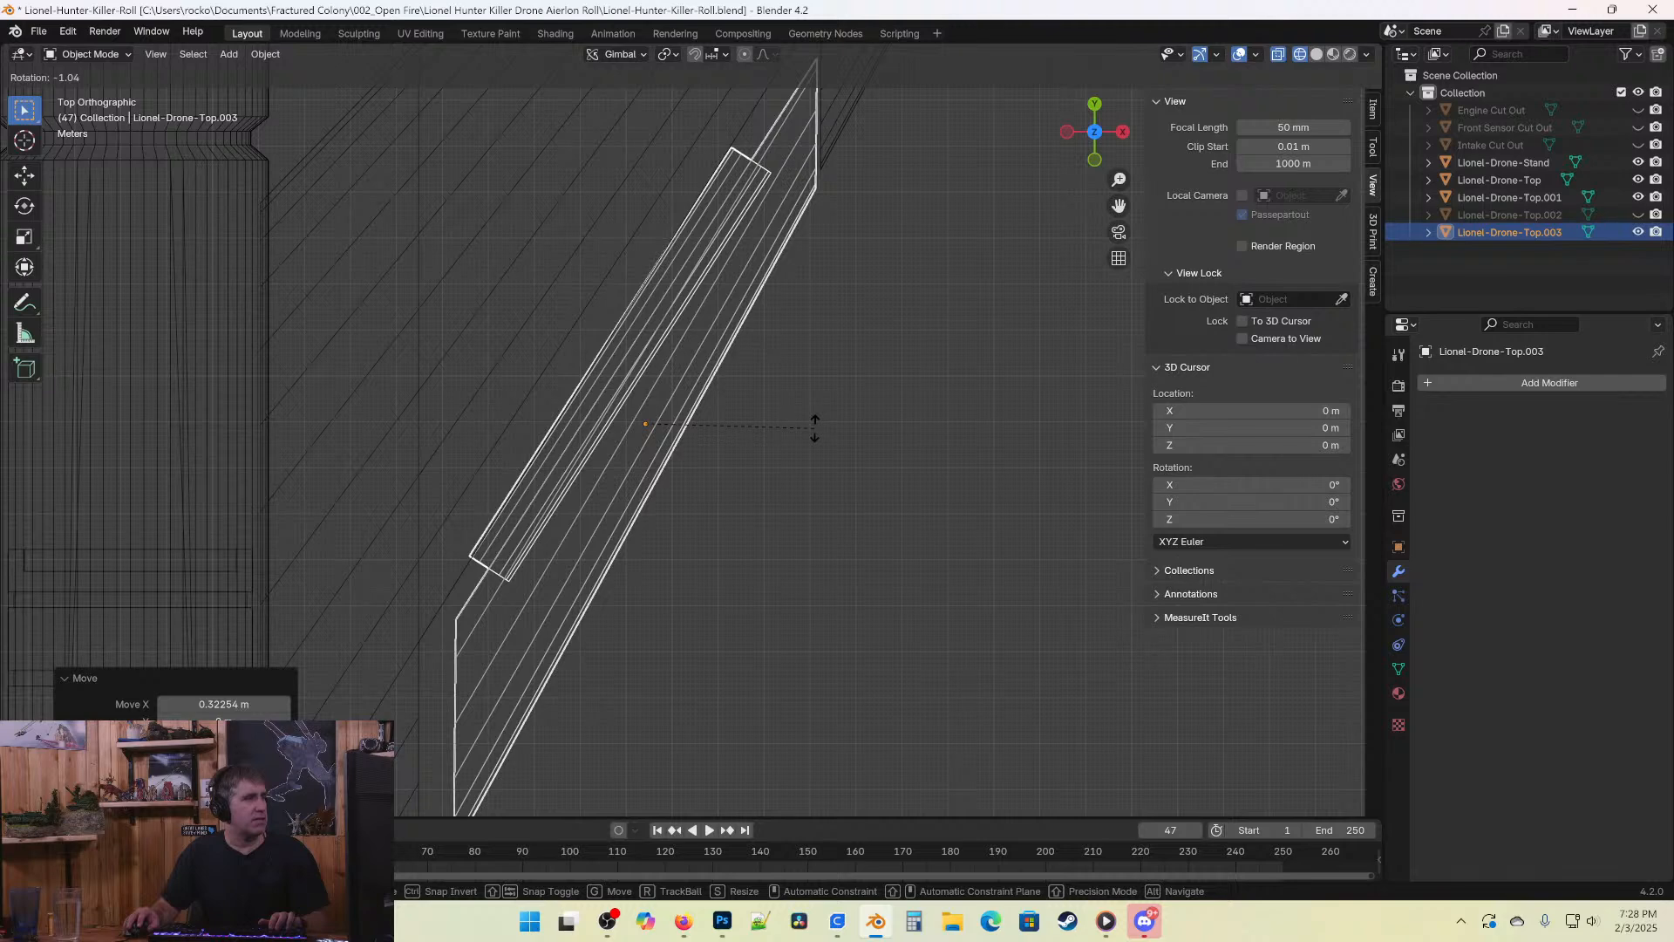
{"action": "left_click", "coordinate": [814, 426]}
{"action": "key", "text": "g"}
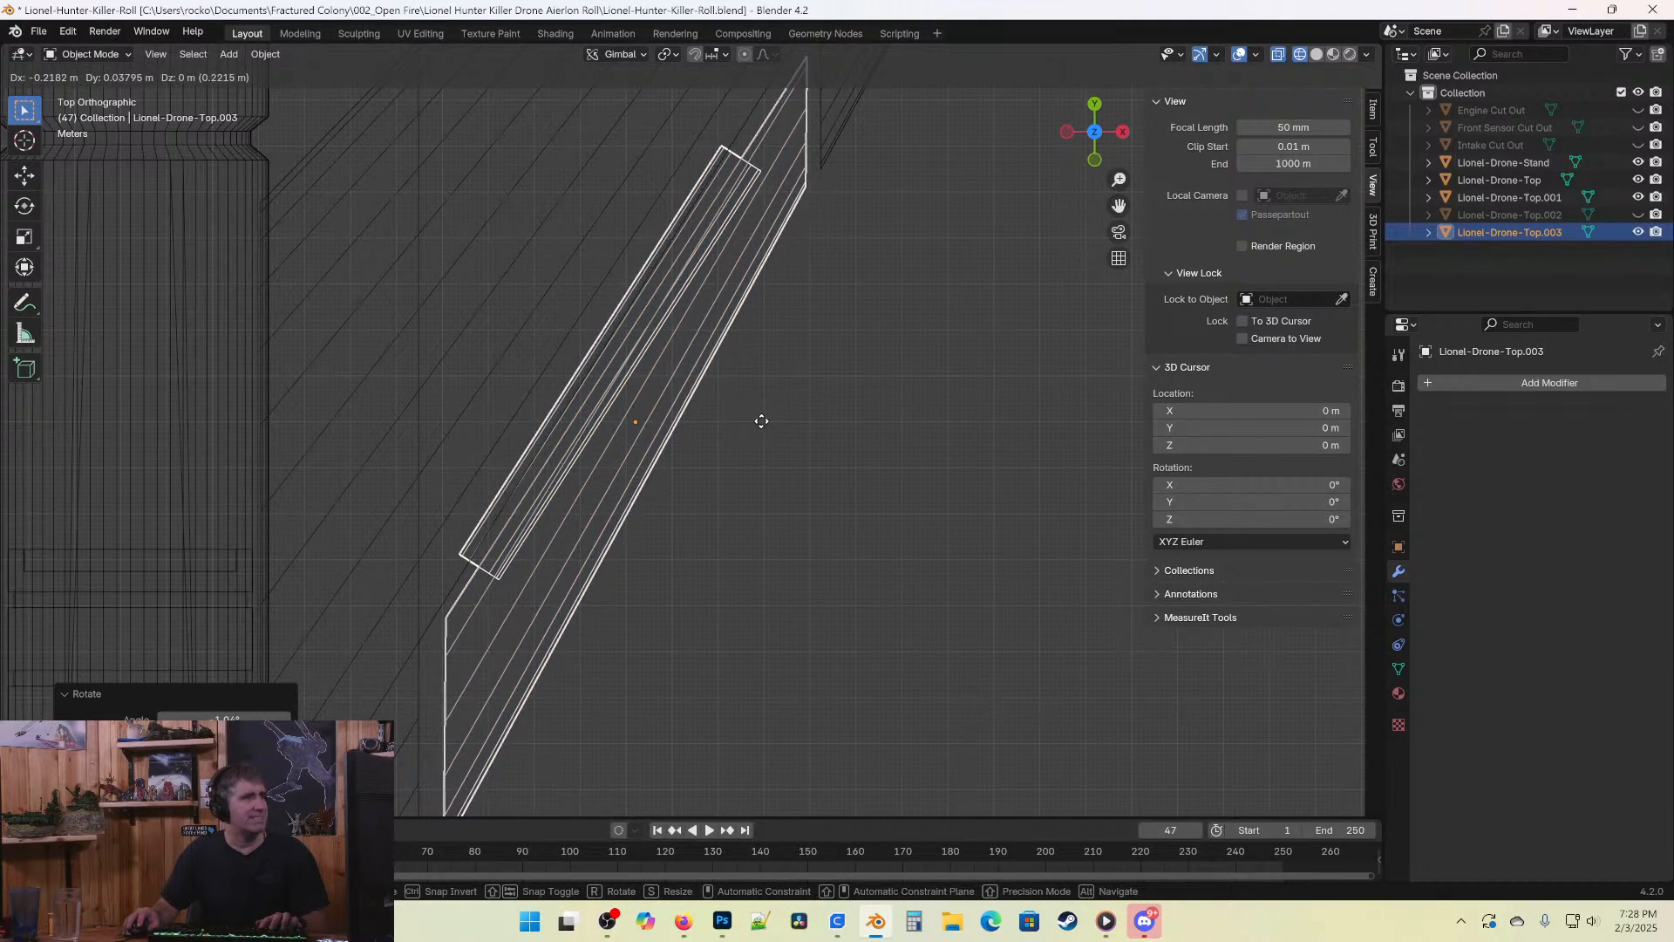
{"action": "left_click", "coordinate": [761, 421]}
Display the drone with solid shading in a perspective view and save the file.
{"action": "scroll", "coordinate": [796, 253], "scroll_direction": "down", "scroll_amount": 4, "text": "shift"}
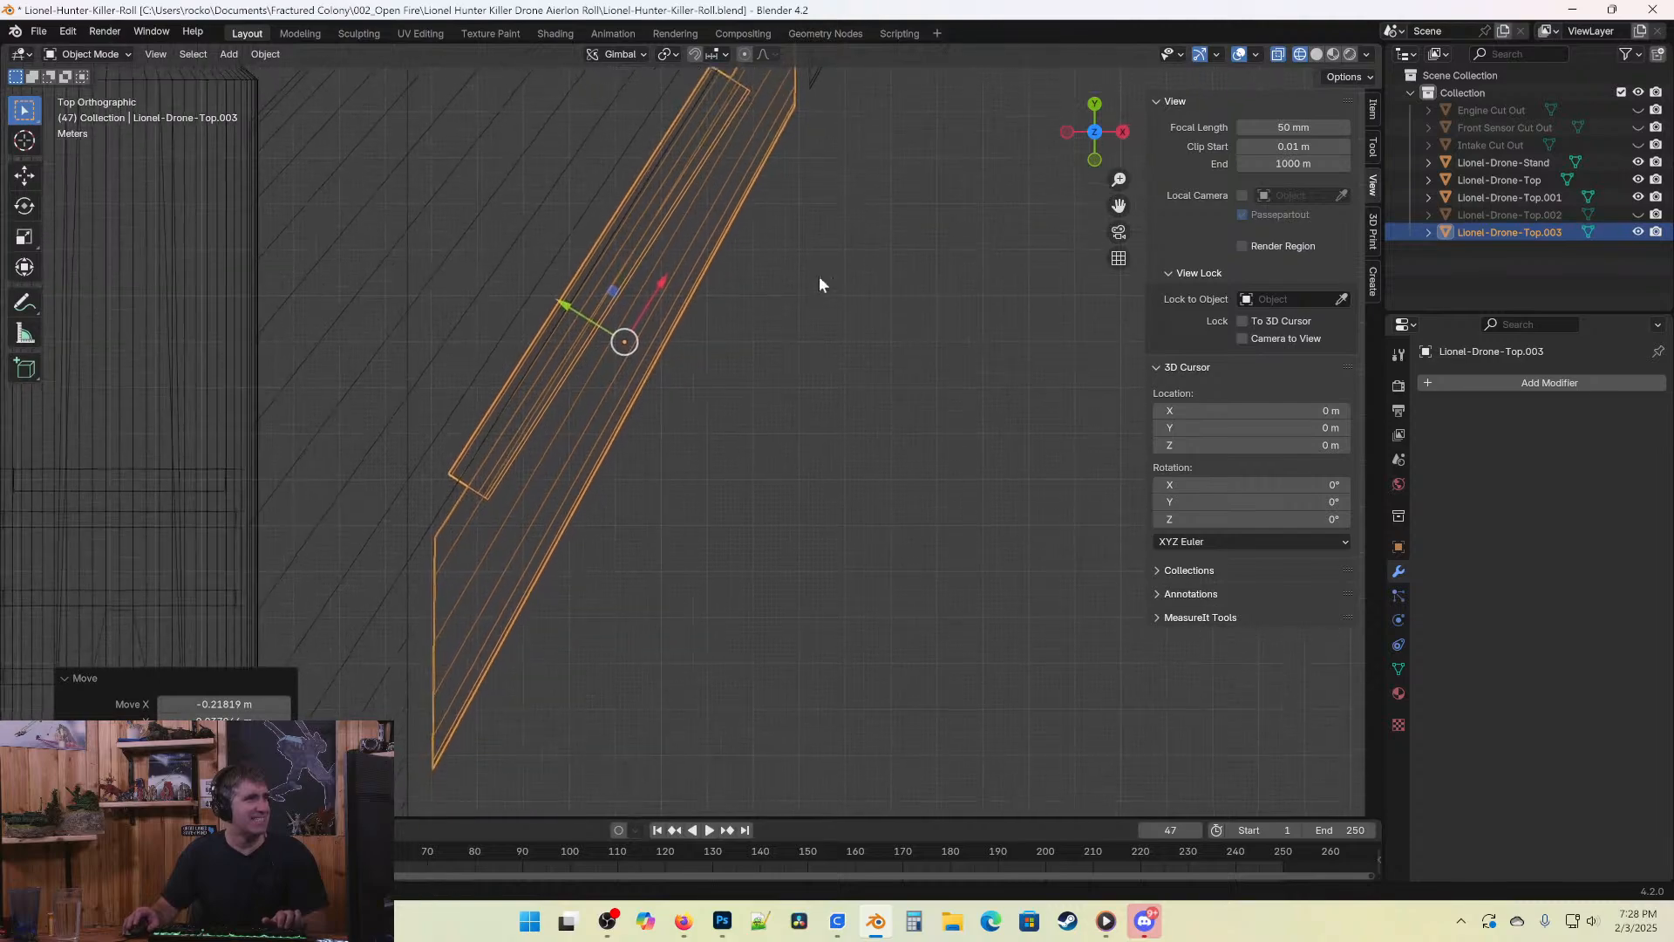
{"action": "middle_click_drag", "start_coordinate": [746, 459], "coordinate": [661, 508], "text": "shift"}
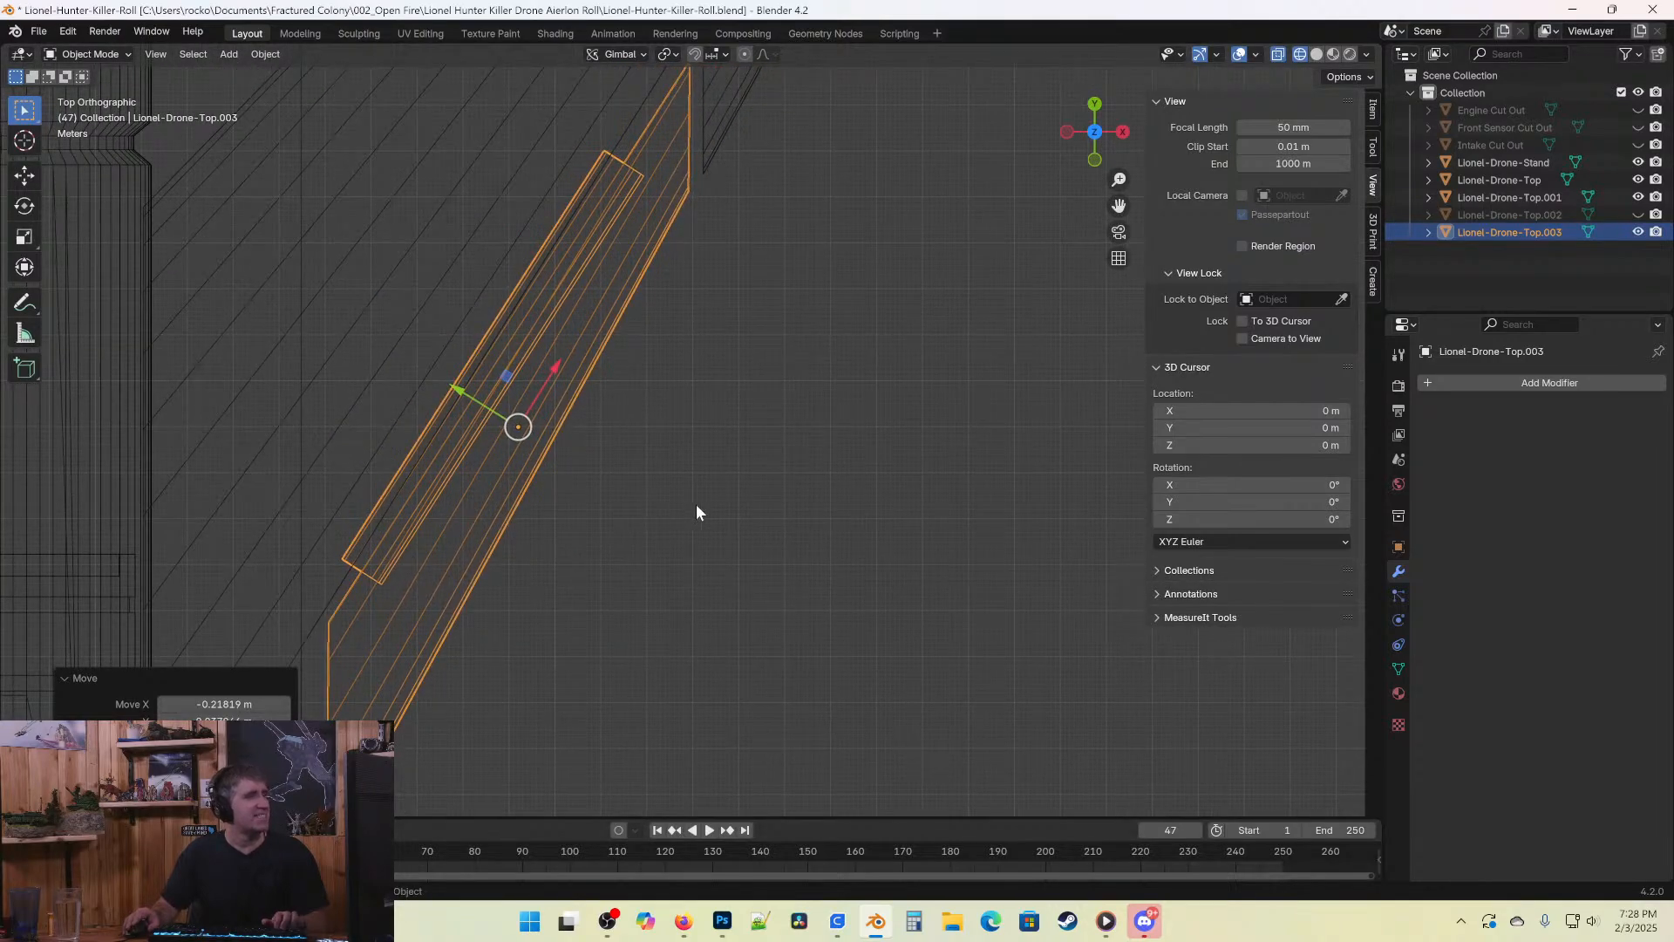
{"action": "scroll", "coordinate": [695, 504], "scroll_direction": "down", "scroll_amount": 2}
{"action": "mouse_move", "coordinate": [834, 654]}
{"action": "middle_mouse_down"}
{"action": "mouse_move", "coordinate": [568, 520]}
{"action": "mouse_move", "coordinate": [613, 523]}
{"action": "middle_mouse_up"}
{"action": "scroll", "coordinate": [625, 497], "scroll_direction": "up", "scroll_amount": 2}
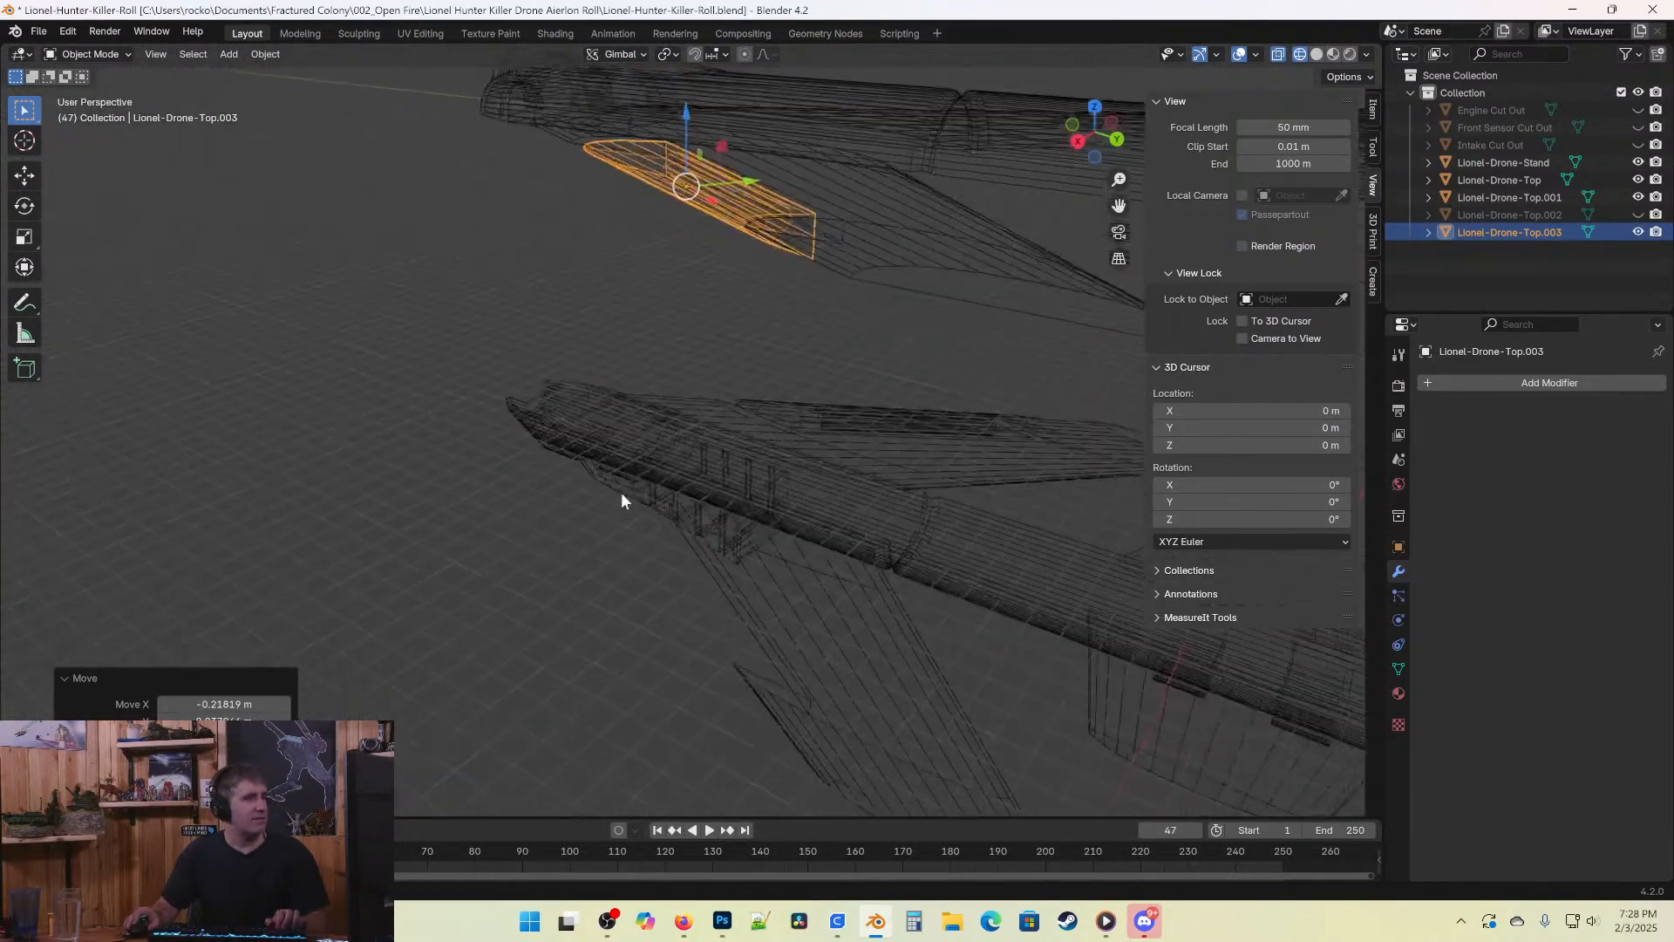
{"action": "key", "text": "shift+z"}
{"action": "key", "text": "ctrl+s"}
Rotate the aileron object about its gimbal X axis so that it tilts out of the wing.
{"action": "middle_click_drag", "start_coordinate": [823, 232], "coordinate": [818, 378]}
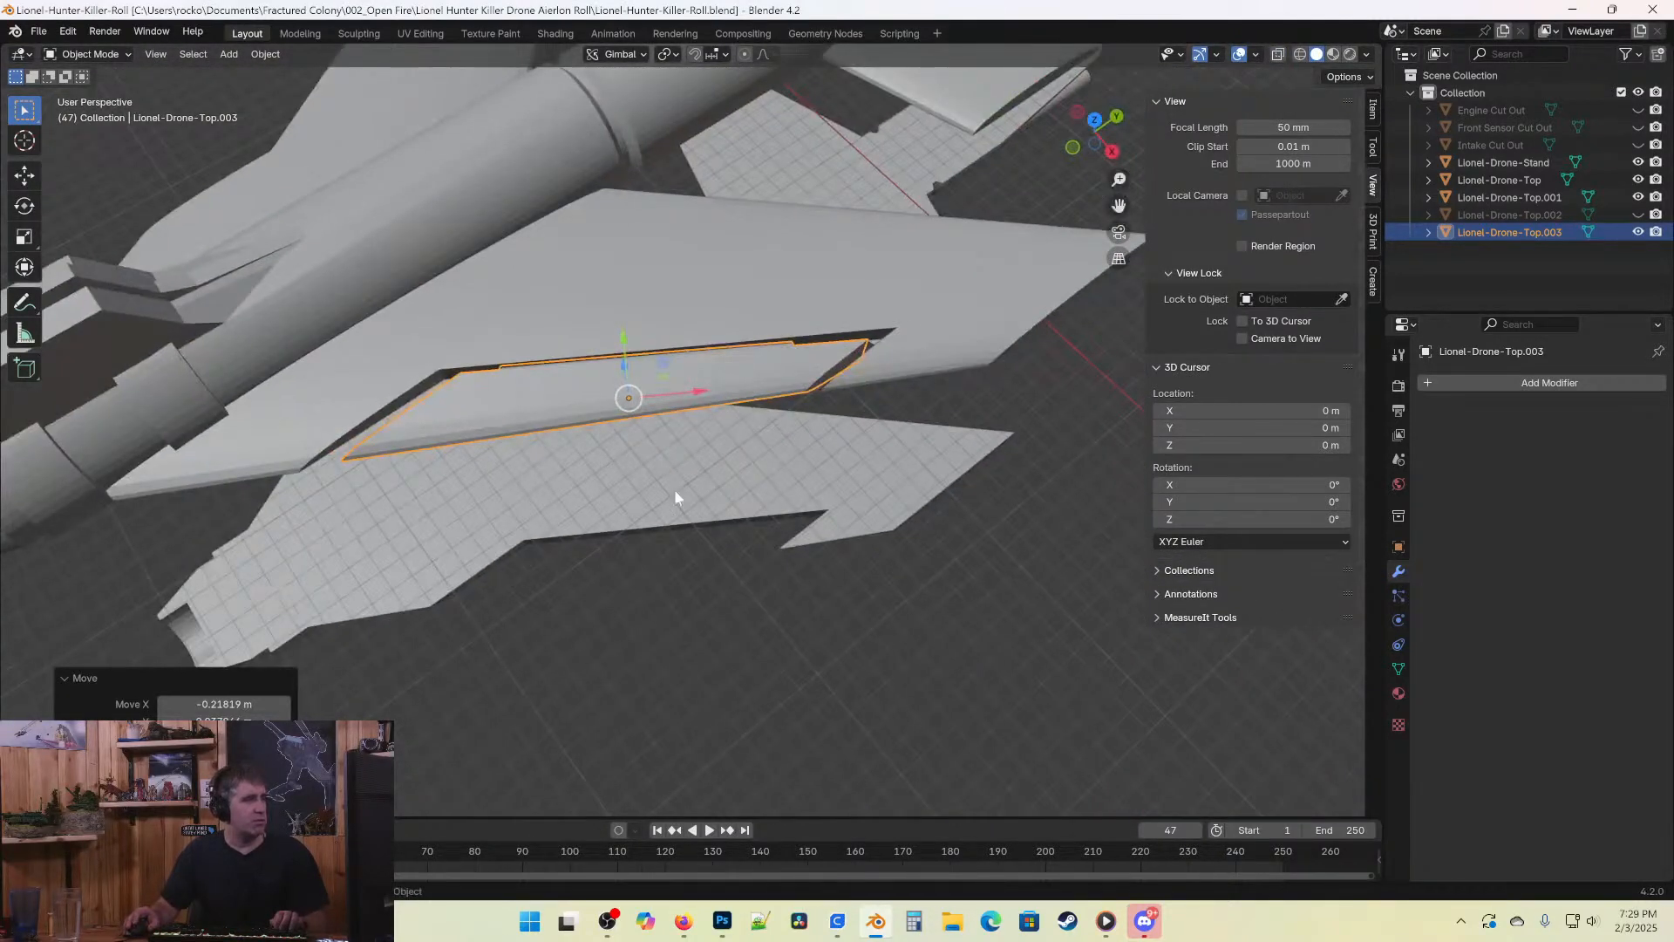
{"action": "middle_click_drag", "start_coordinate": [676, 497], "coordinate": [485, 445]}
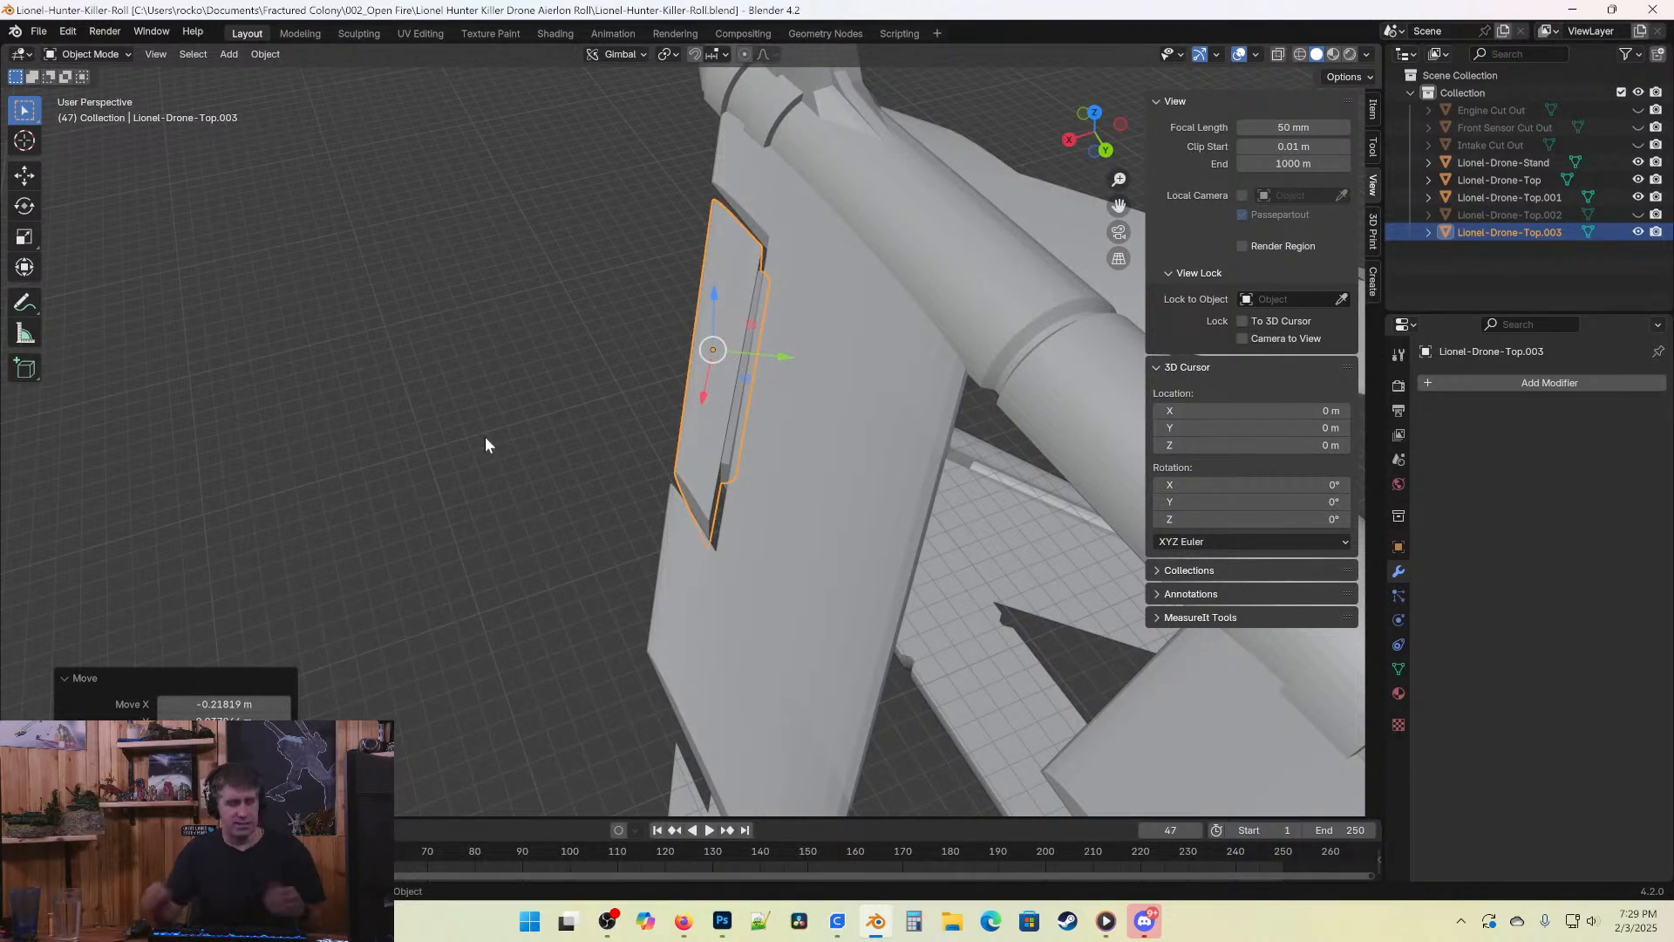
{"action": "key", "text": "r"}
{"action": "key", "text": "x"}
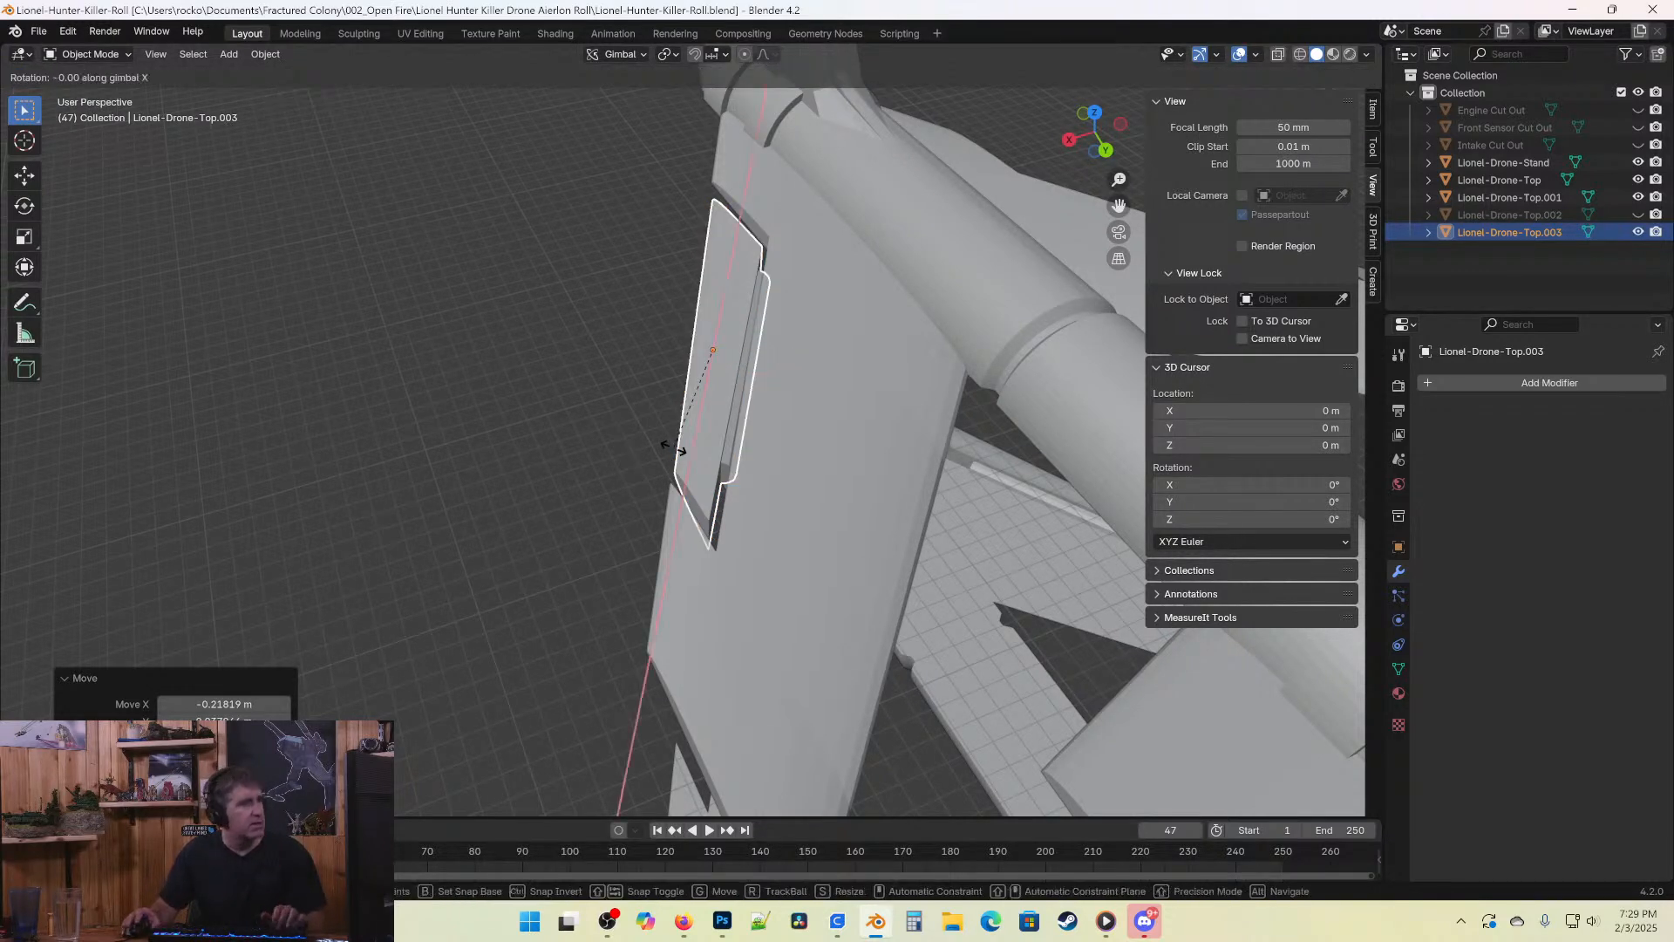
{"action": "key", "text": "x"}
{"action": "left_click", "coordinate": [673, 448]}
{"action": "key", "text": "r"}
{"action": "key", "text": "x"}
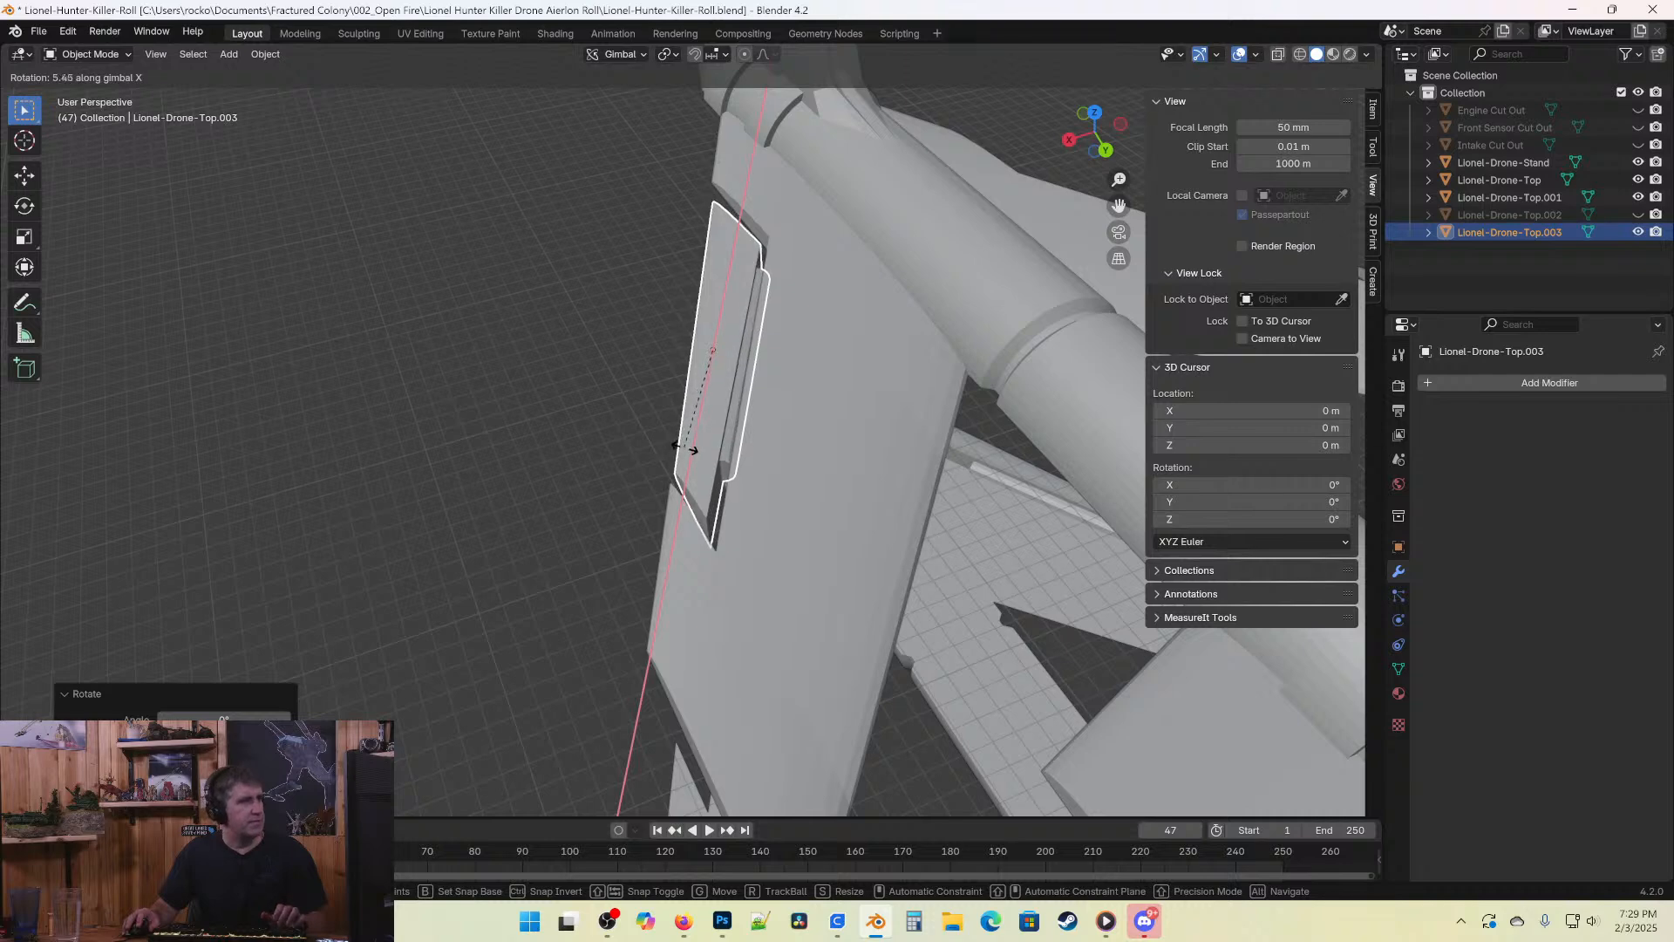
{"action": "left_click", "coordinate": [604, 439]}
Raise the tilted aileron about 1.4 m along the Z axis in the front orthographic view.
{"action": "middle_click_drag", "start_coordinate": [570, 586], "coordinate": [848, 598]}
{"action": "middle_click_drag", "start_coordinate": [815, 538], "coordinate": [916, 447]}
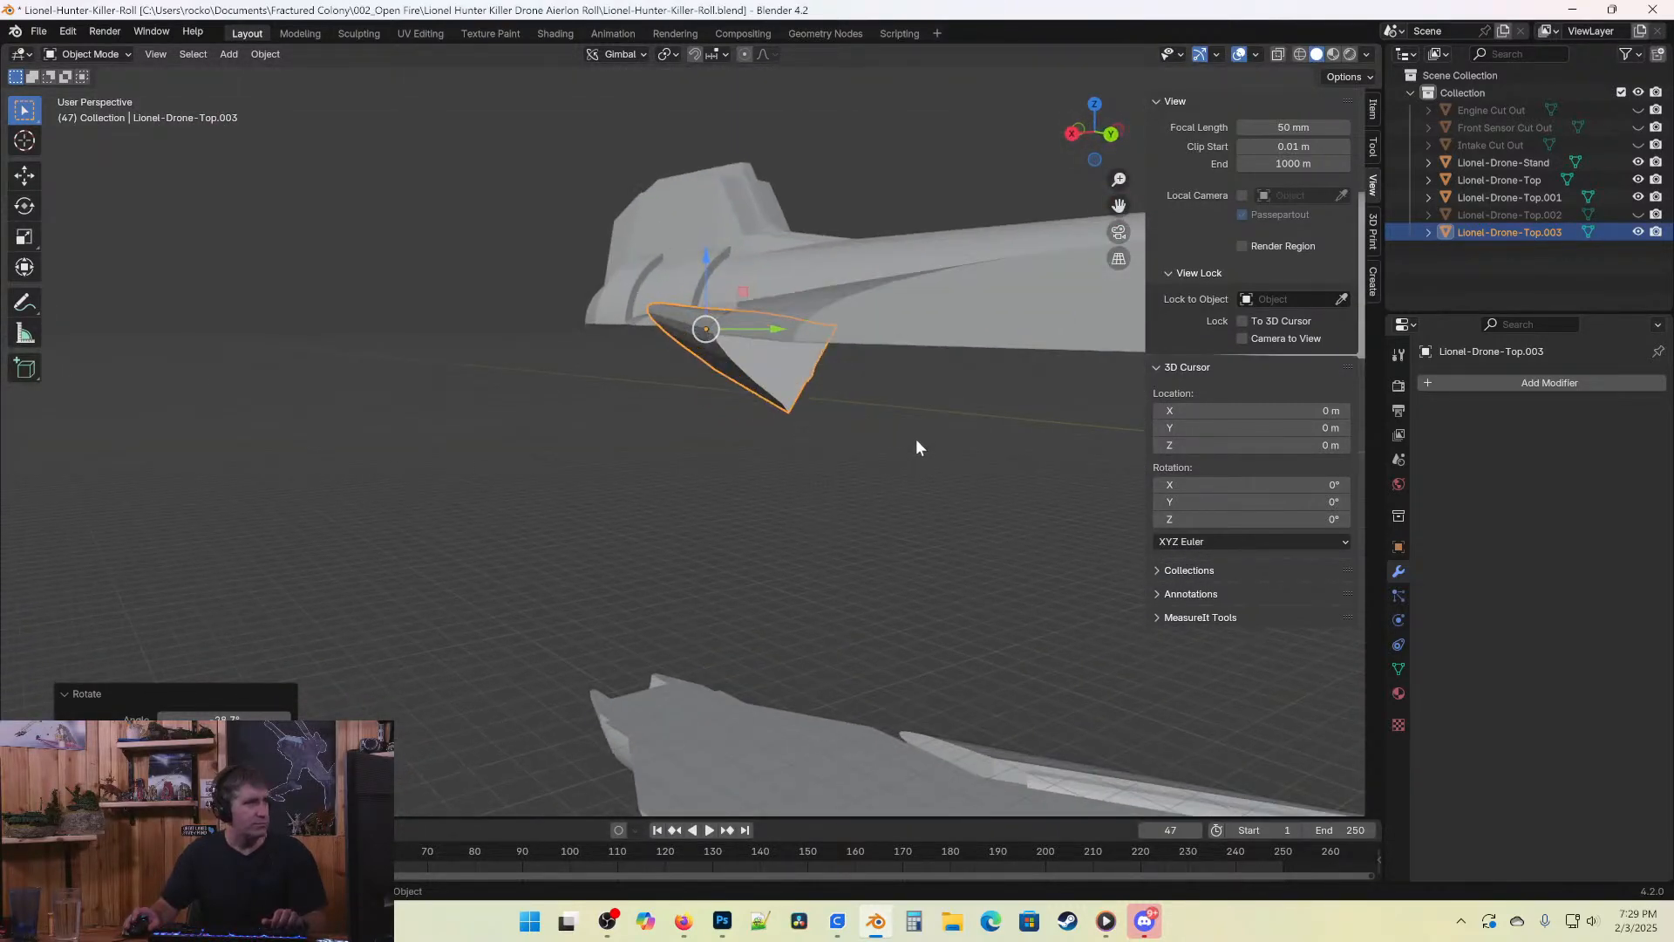
{"action": "key", "text": "KP_1"}
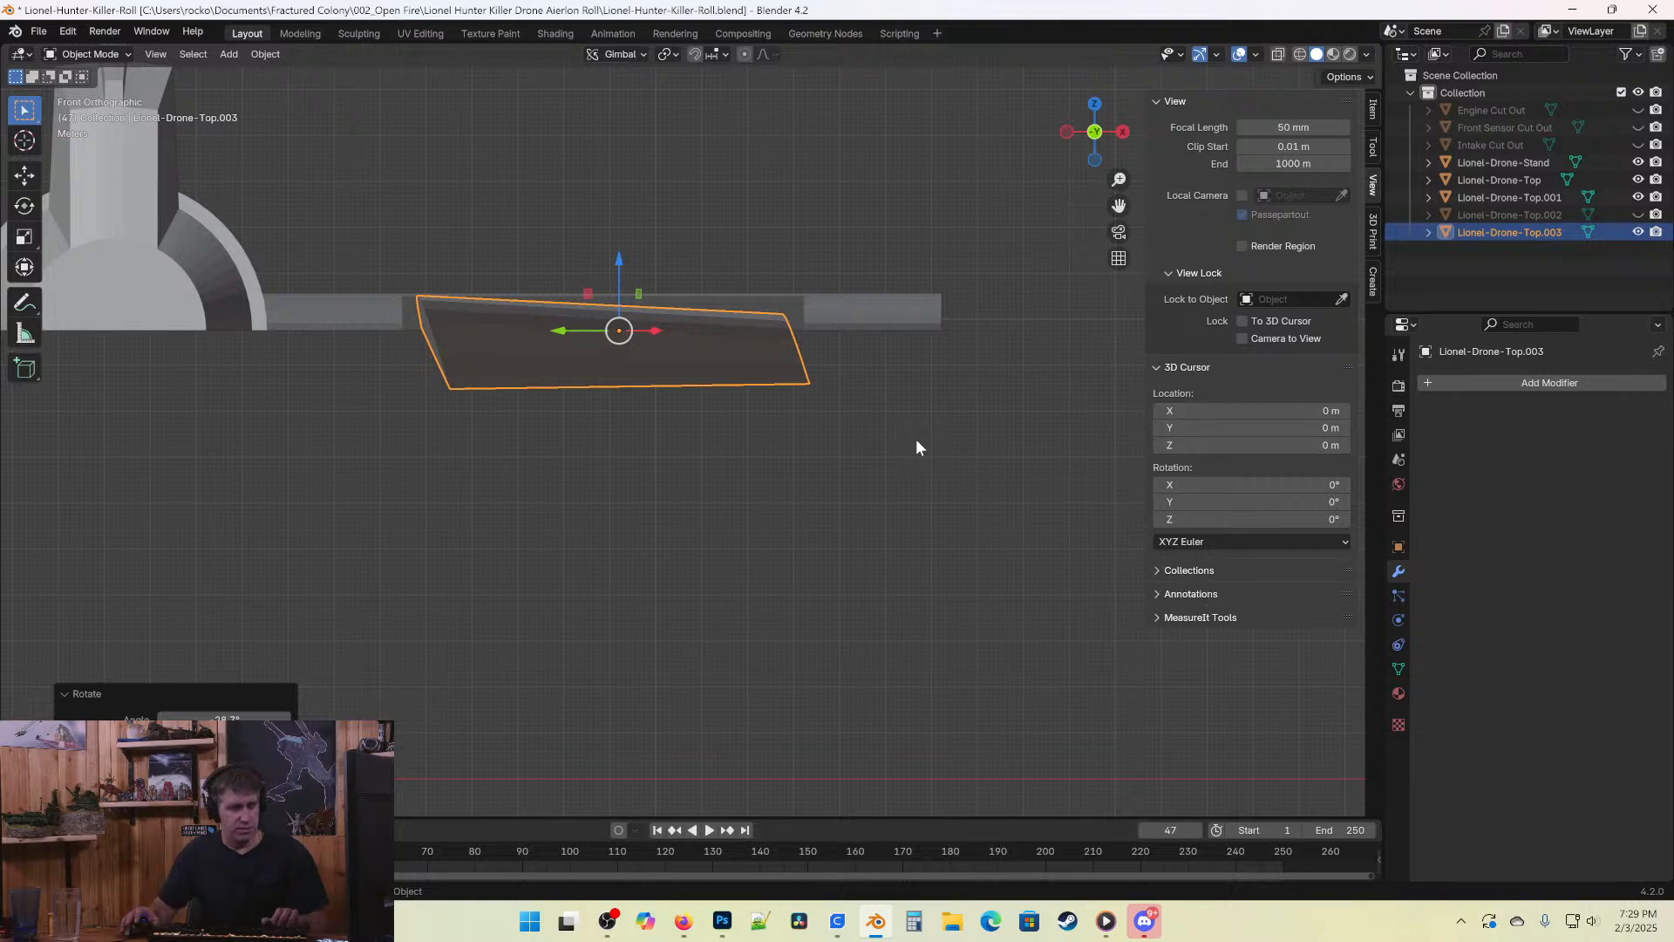
{"action": "key", "text": "g"}
{"action": "key", "text": "z"}
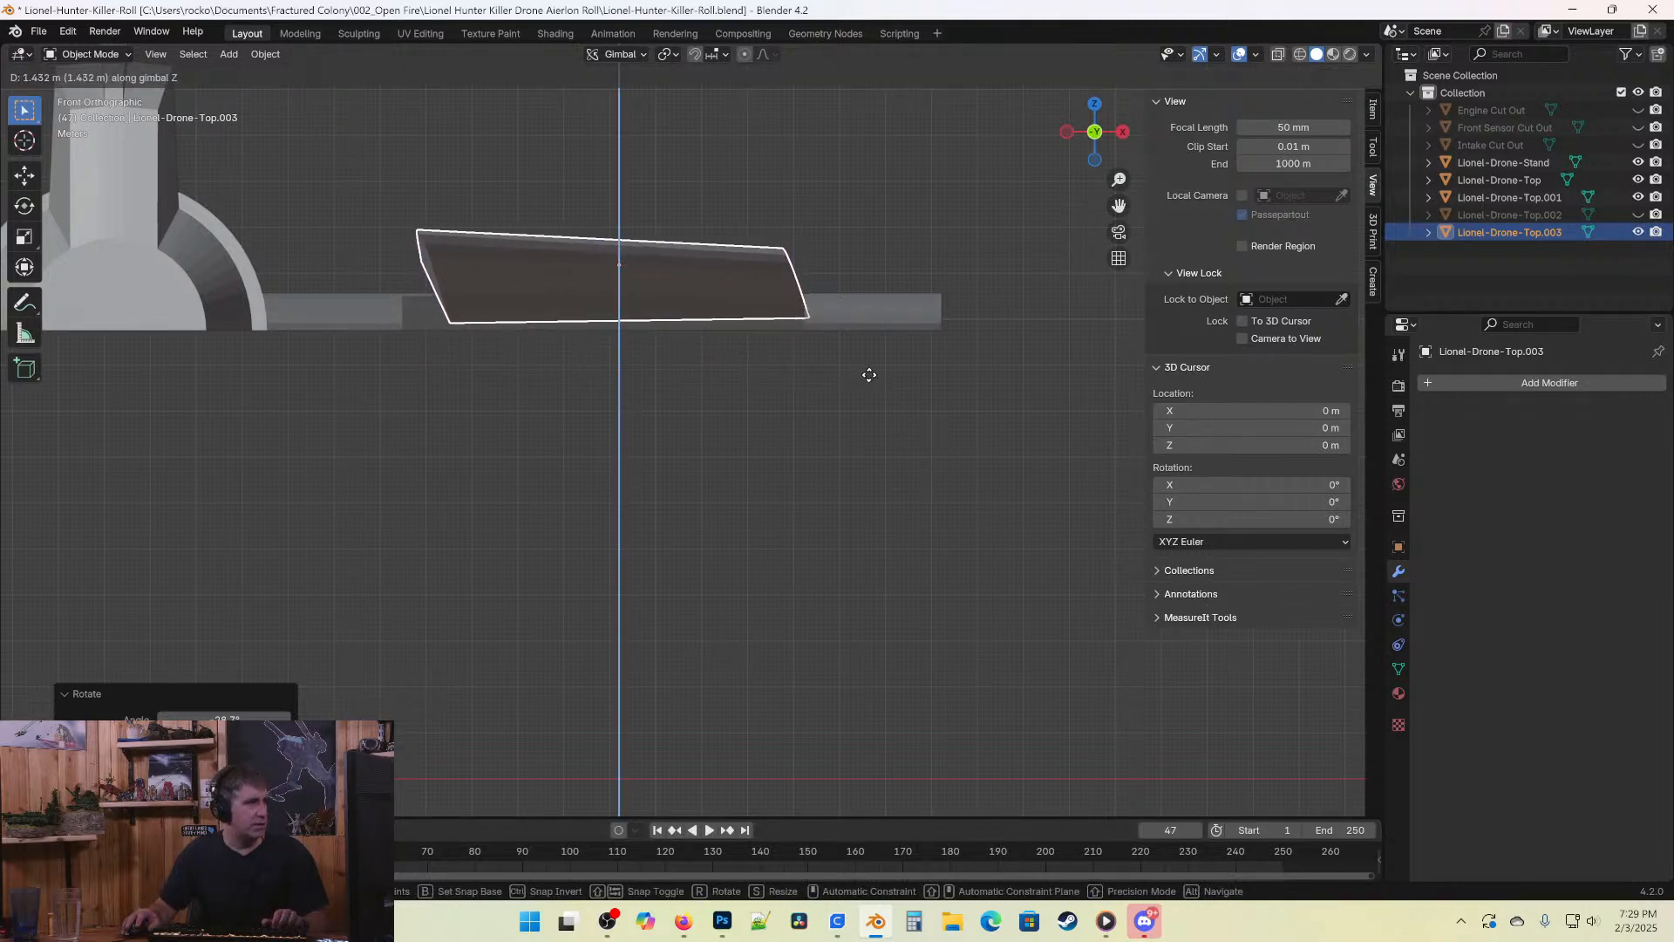
{"action": "left_click", "coordinate": [872, 377]}
Rotate the tilted aileron about 0.9° in the front orthographic view so that its lower edge runs level with the wing.
{"action": "middle_click_drag", "start_coordinate": [876, 380], "coordinate": [751, 258]}
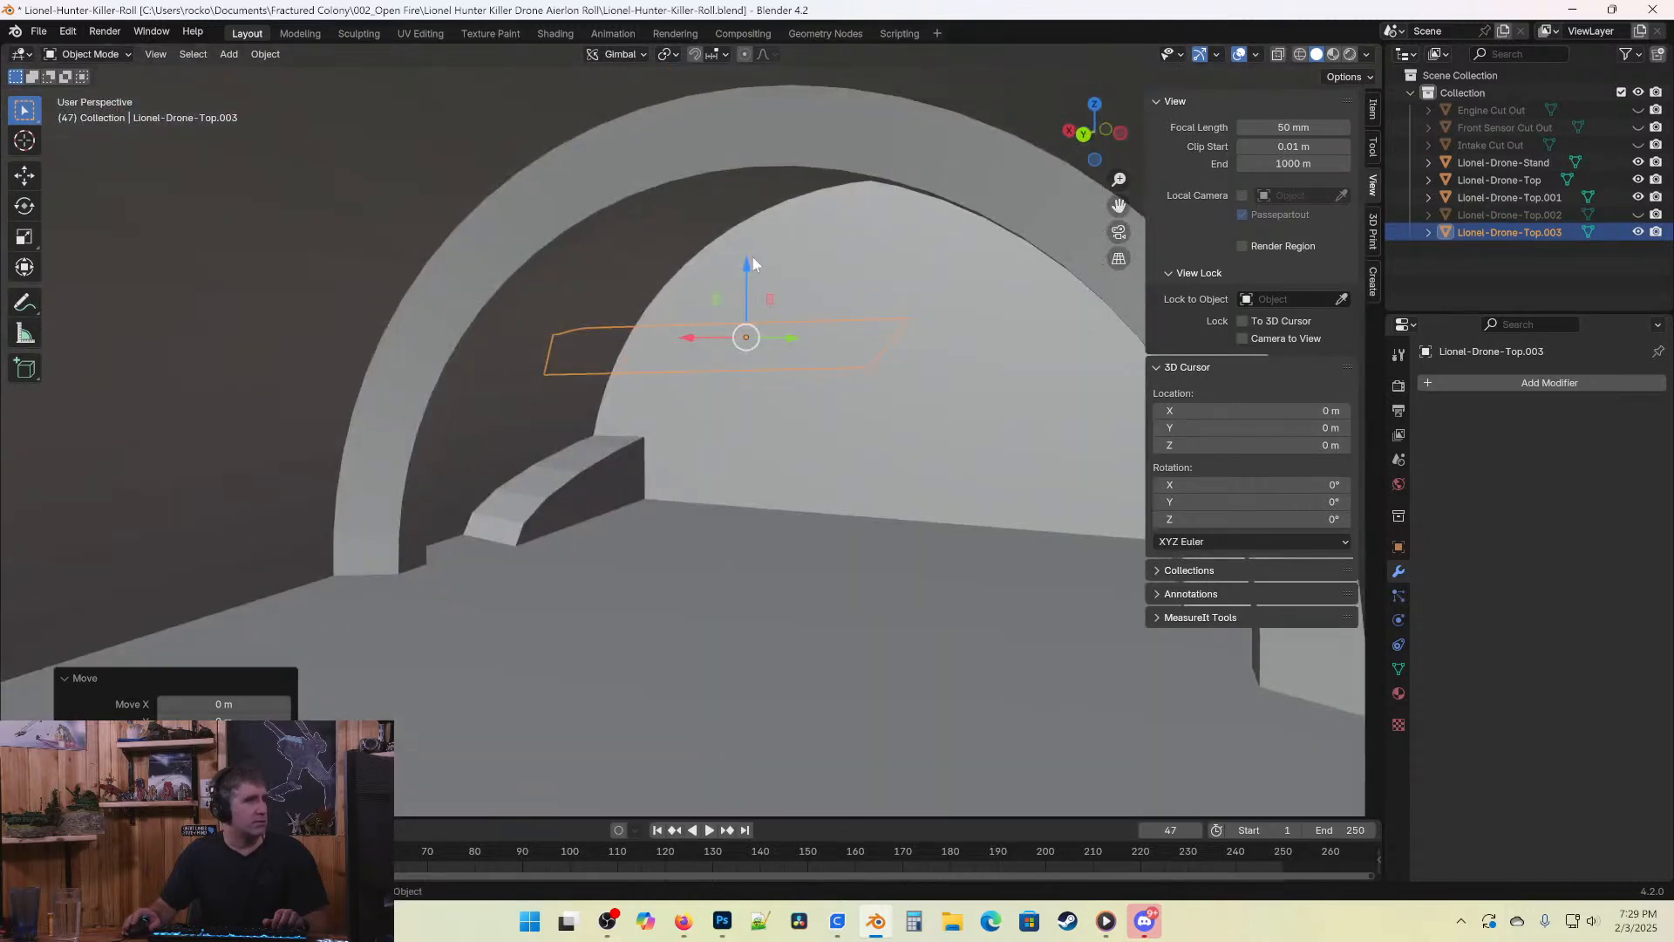
{"action": "key", "text": "KP_3"}
{"action": "scroll", "coordinate": [751, 256], "scroll_direction": "up", "scroll_amount": 3}
{"action": "key", "text": "ctrl+KP_1"}
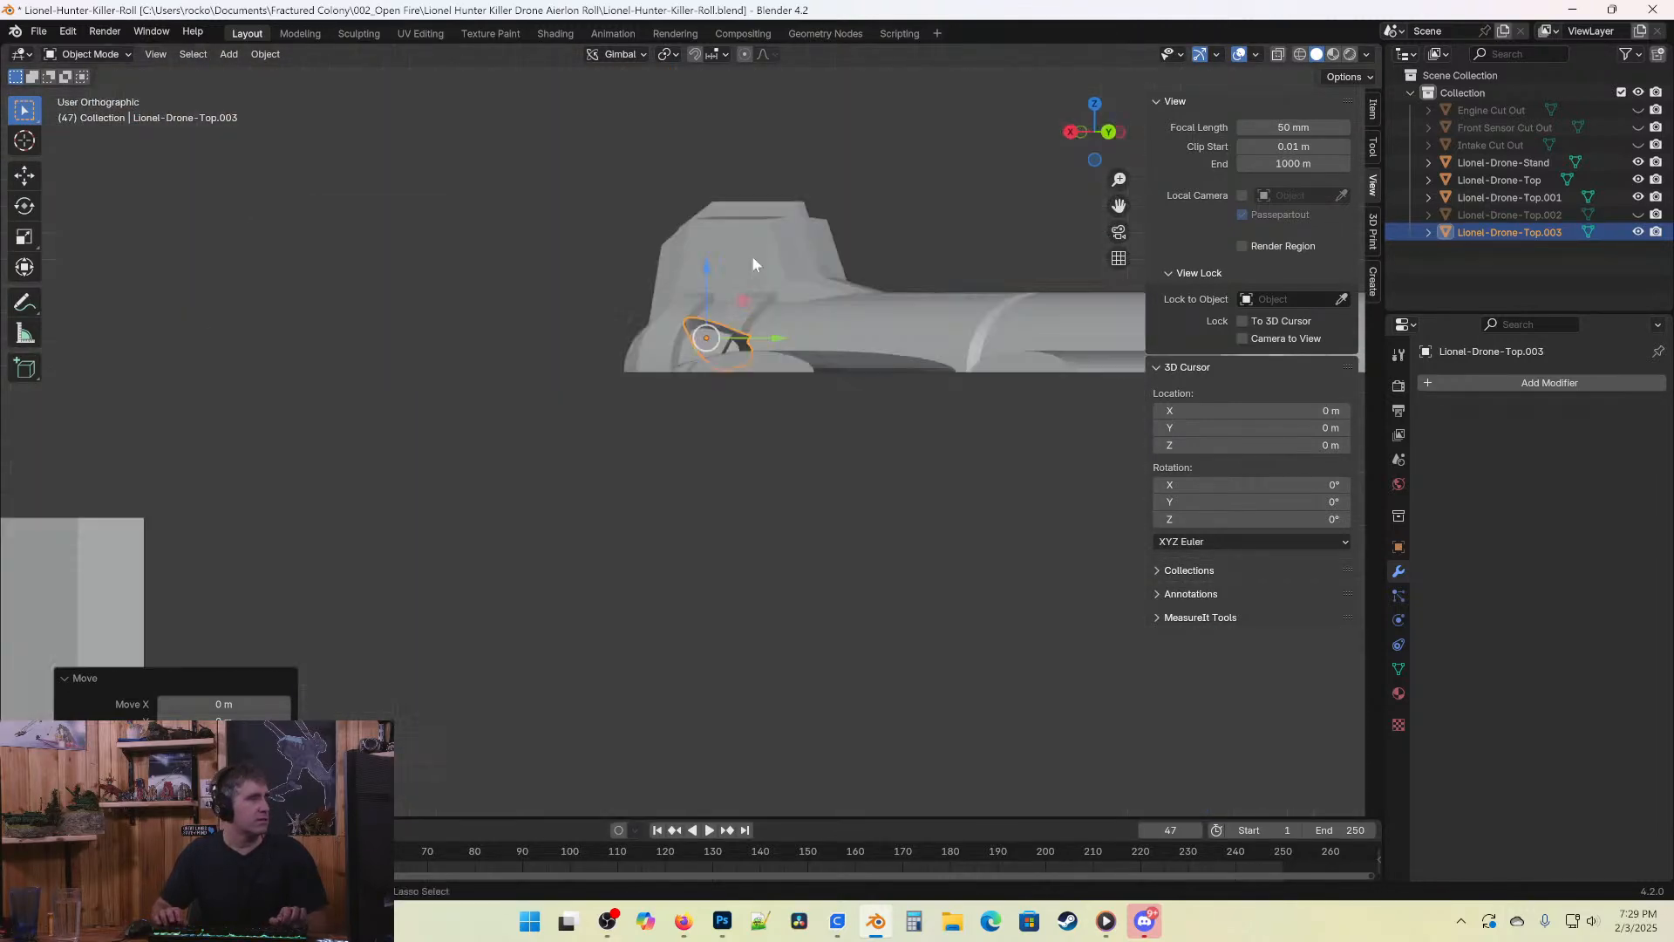
{"action": "scroll", "coordinate": [827, 177], "scroll_direction": "up", "scroll_amount": 4}
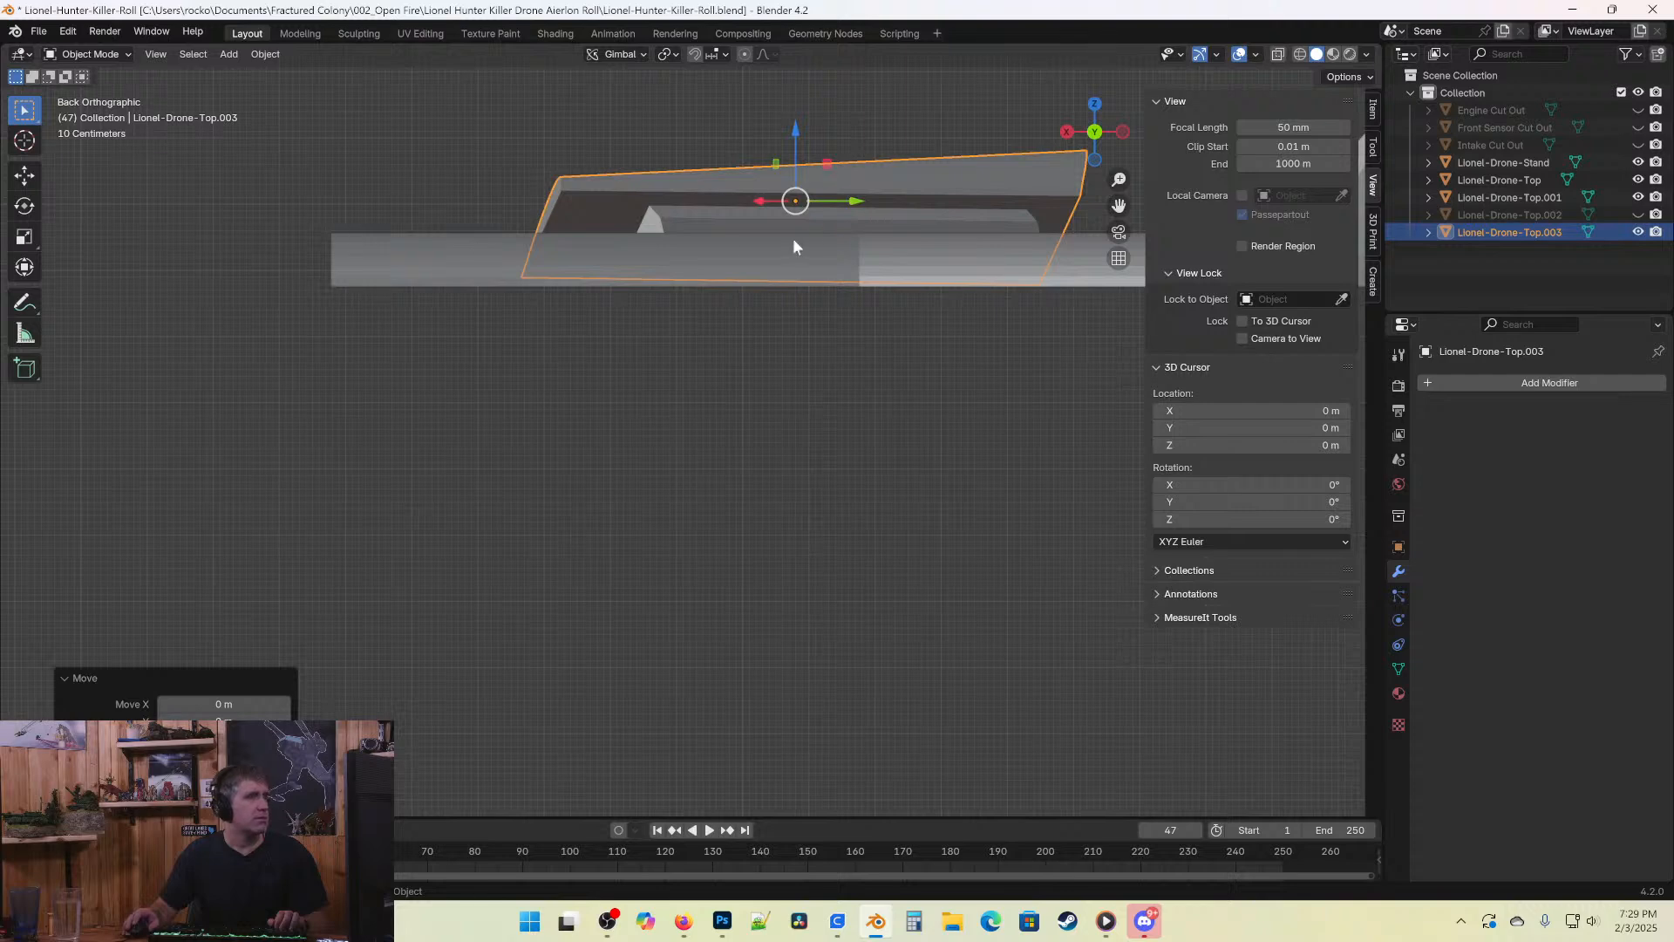
{"action": "middle_click_drag", "start_coordinate": [713, 223], "coordinate": [736, 325]}
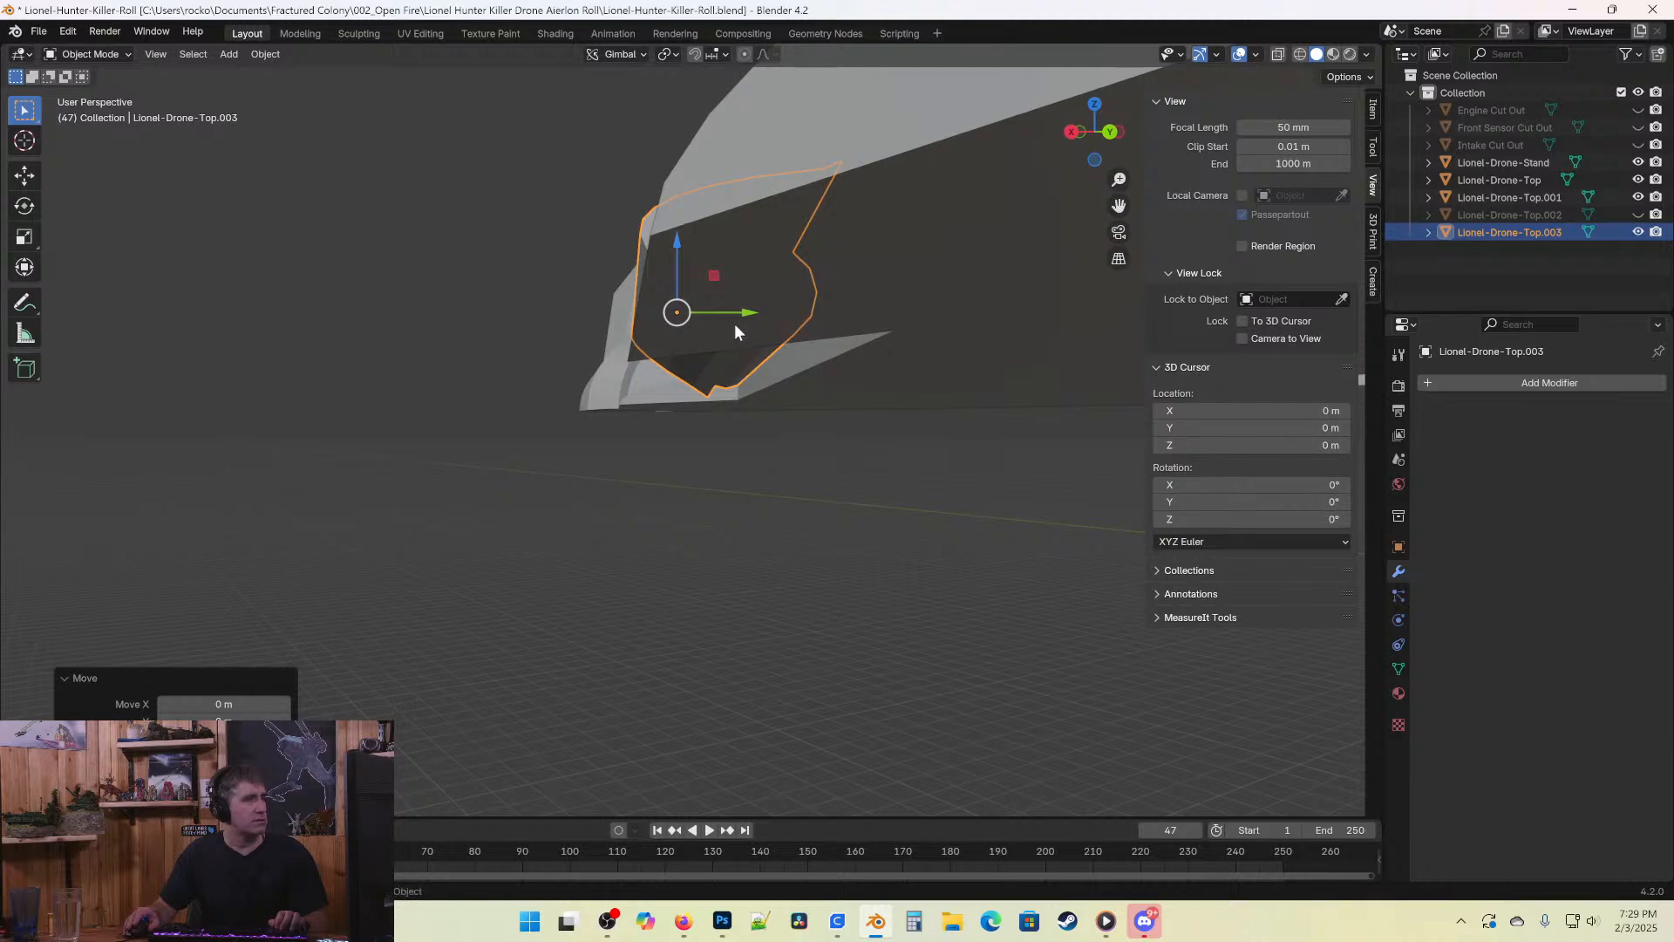
{"action": "key", "text": "KP_5"}
{"action": "key", "text": "KP_1"}
{"action": "scroll", "coordinate": [842, 364], "scroll_direction": "up", "scroll_amount": 2}
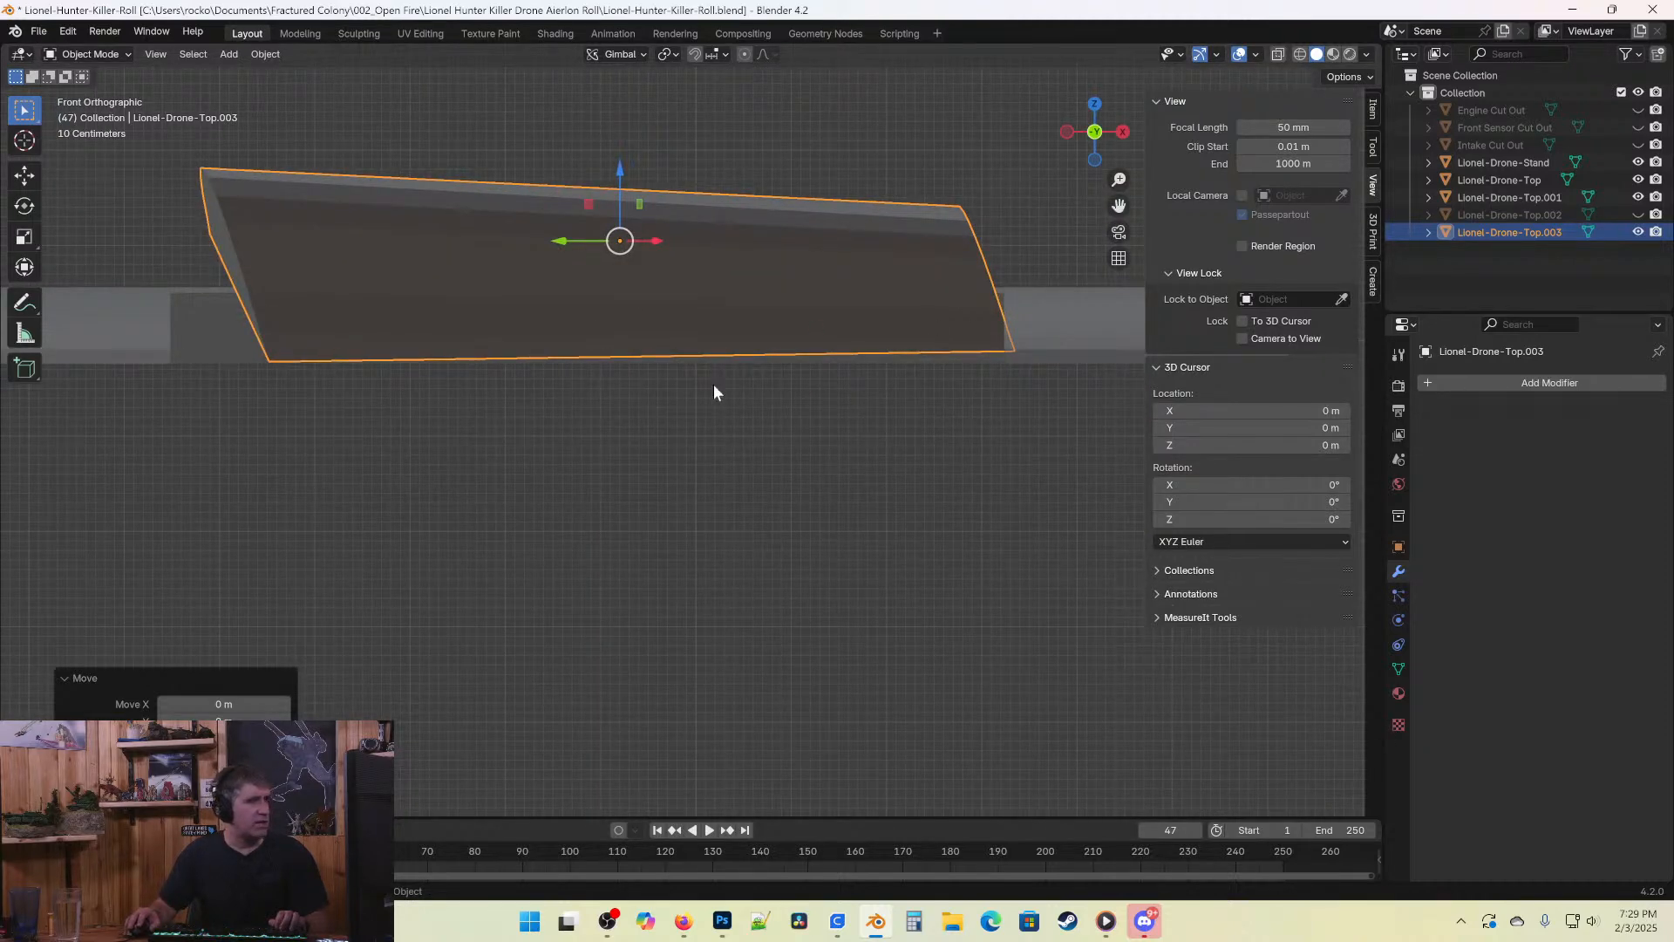
{"action": "key", "text": "r"}
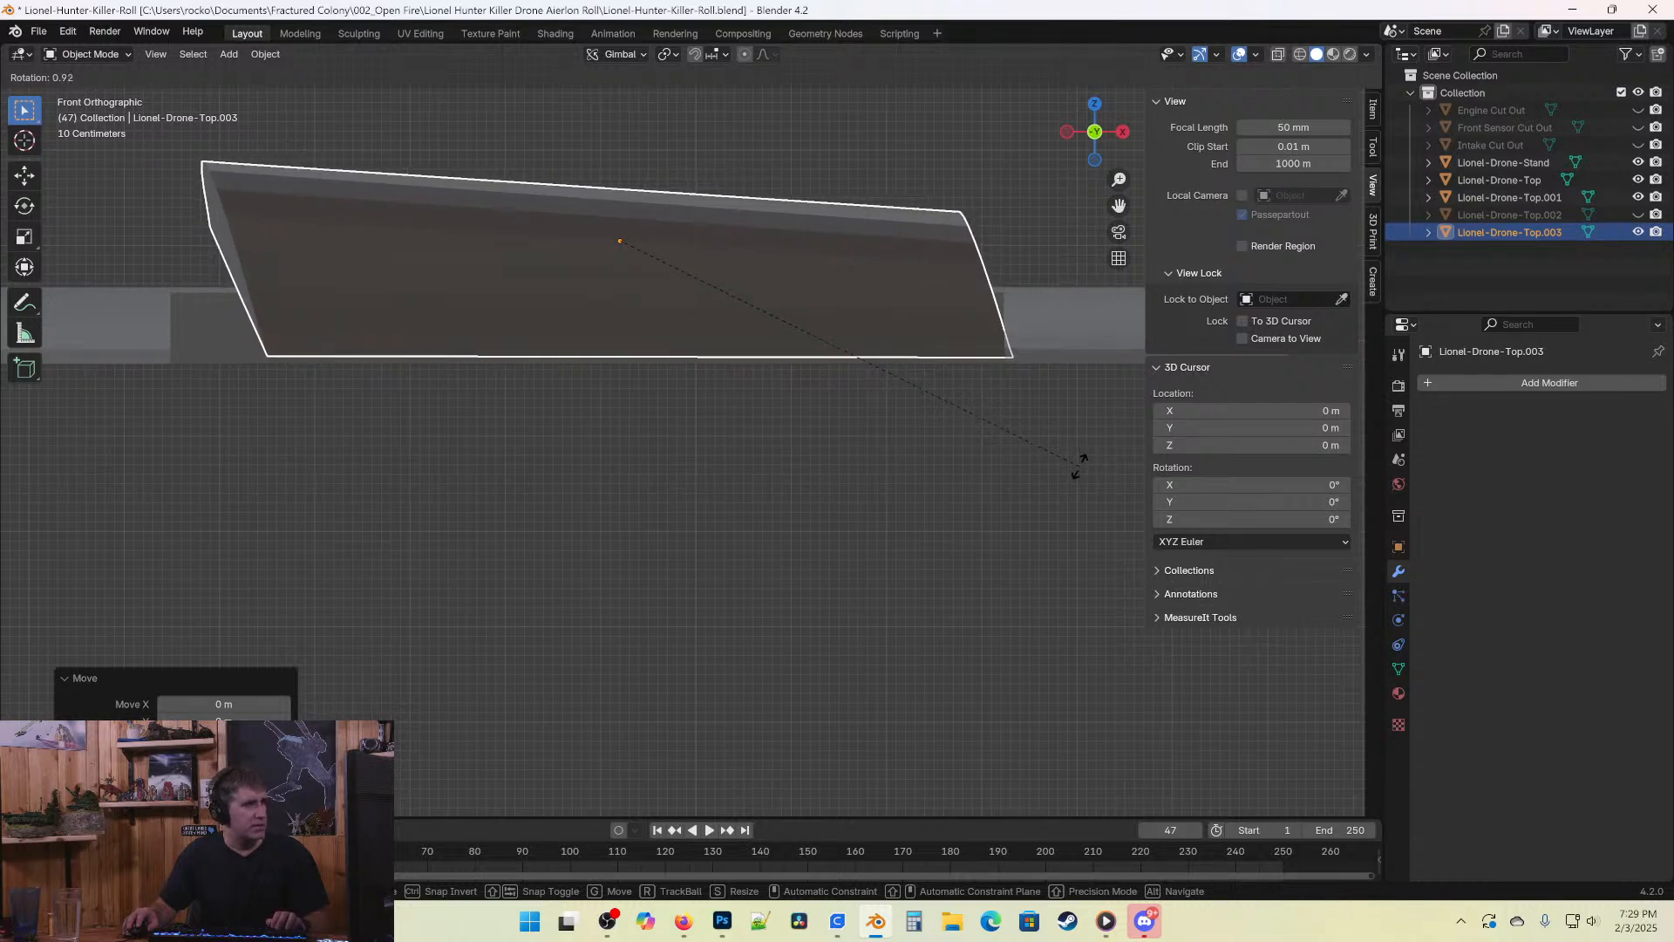
{"action": "left_click", "coordinate": [1079, 463]}
Shift the aileron about 0.29 m in the negative direction along its gimbal X axis.
{"action": "key", "text": "g"}
{"action": "key", "text": "x"}
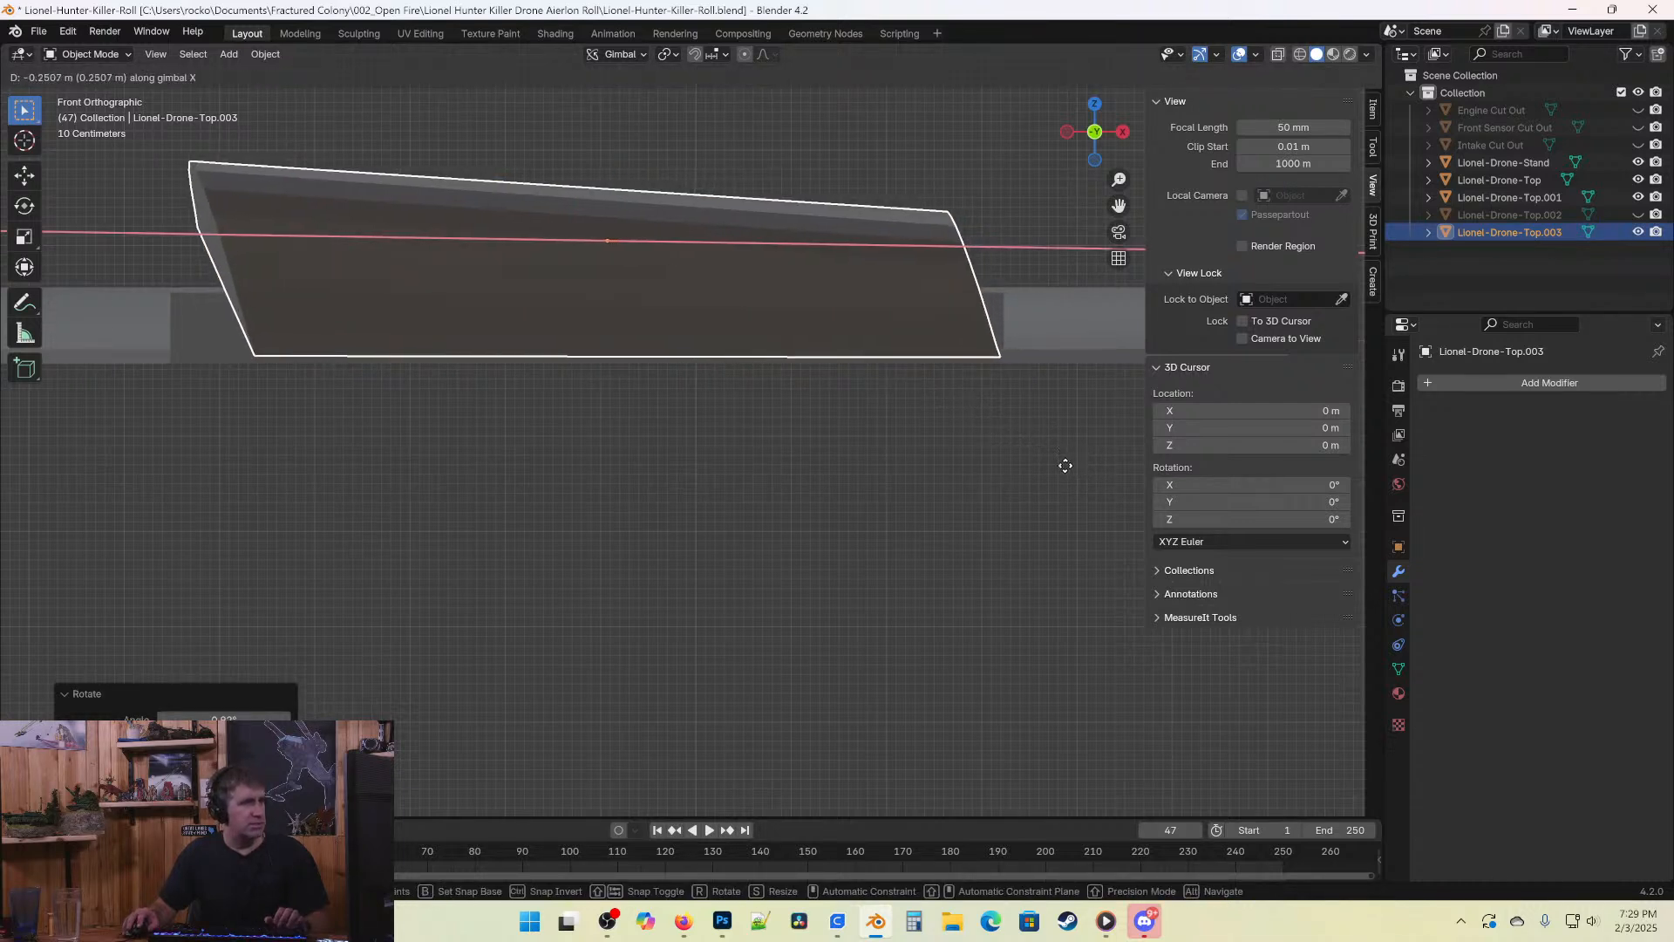
{"action": "left_click", "coordinate": [1065, 471]}
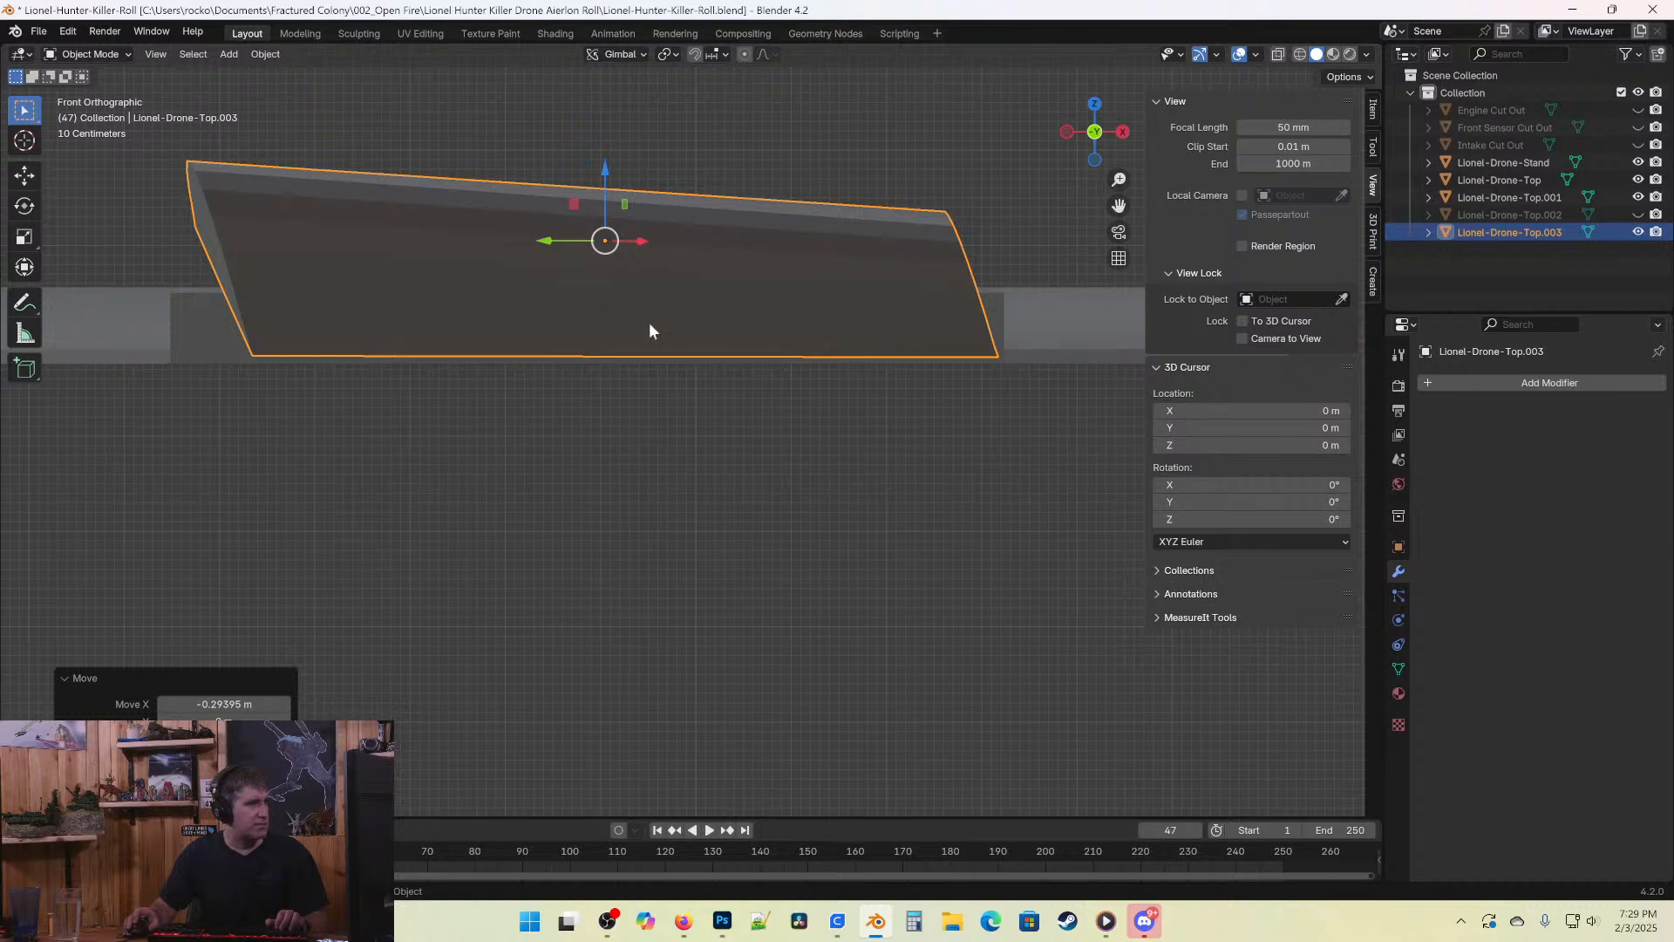
Lower the aileron about 0.06 m along the gimbal Z axis to meet the wing's flat underside.
{"action": "scroll", "coordinate": [559, 347], "scroll_direction": "up", "scroll_amount": 5}
{"action": "scroll", "coordinate": [376, 410], "scroll_direction": "down", "scroll_amount": 2}
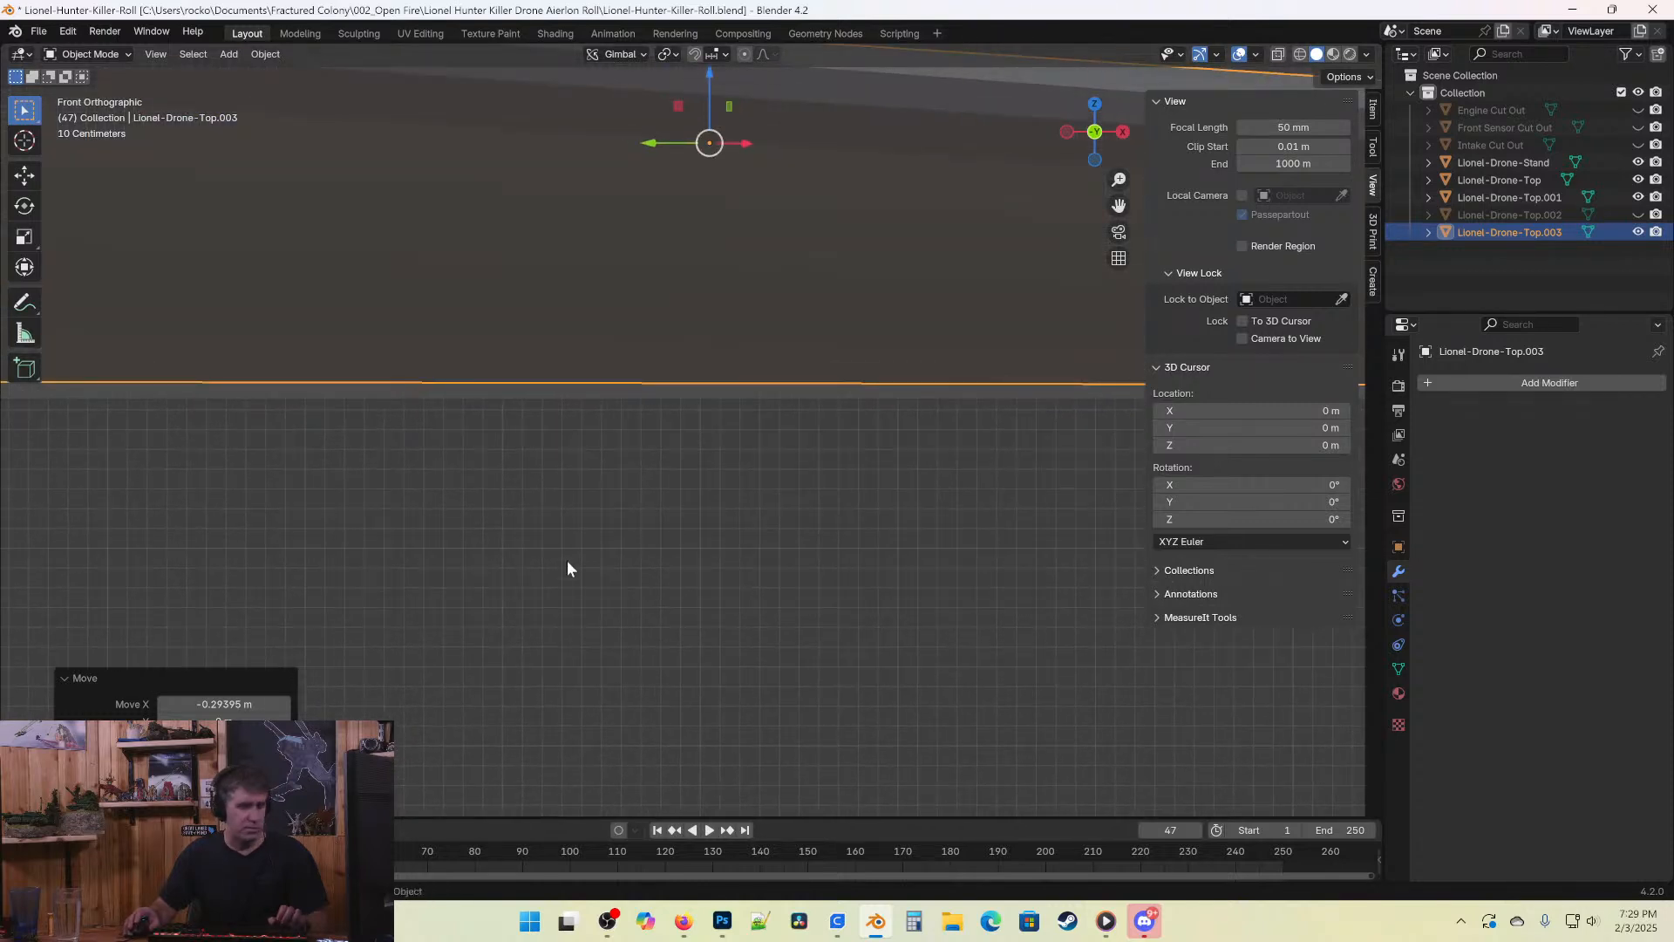
{"action": "key", "text": "g"}
{"action": "key", "text": "z"}
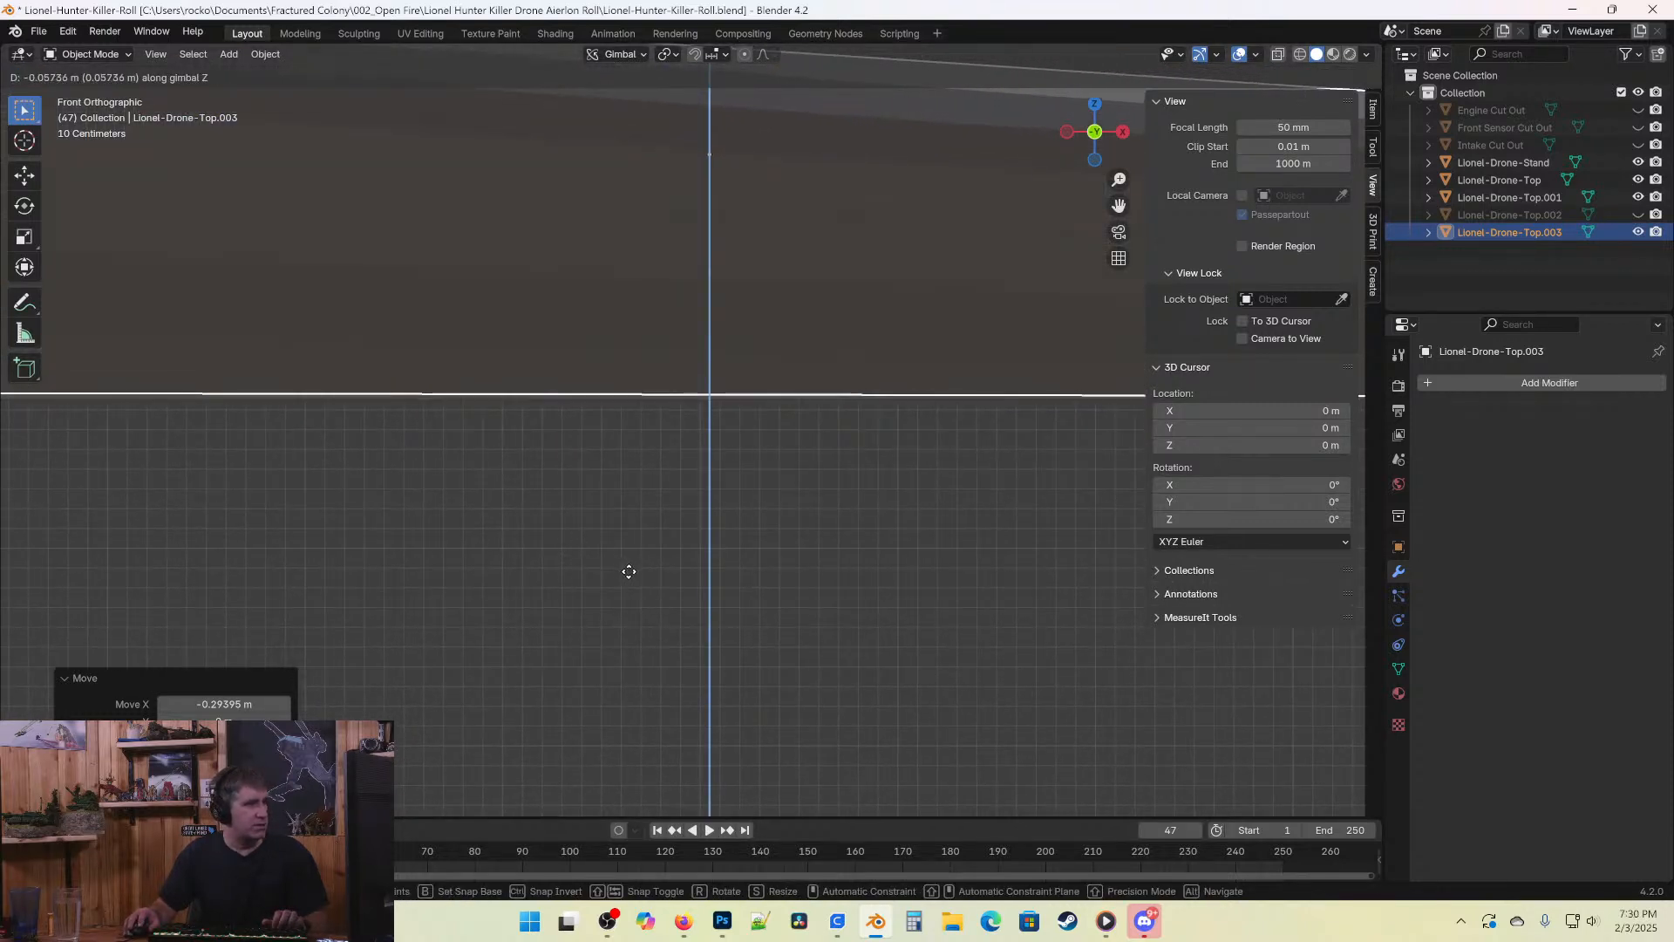
{"action": "left_click", "coordinate": [628, 571]}
Nudge the aileron about 0.001 m along gimbal Z, lining up its outer lower corner with the wing's underside.
{"action": "scroll", "coordinate": [787, 448], "scroll_direction": "down", "scroll_amount": 3}
{"action": "scroll", "coordinate": [1072, 460], "scroll_direction": "up", "scroll_amount": 3}
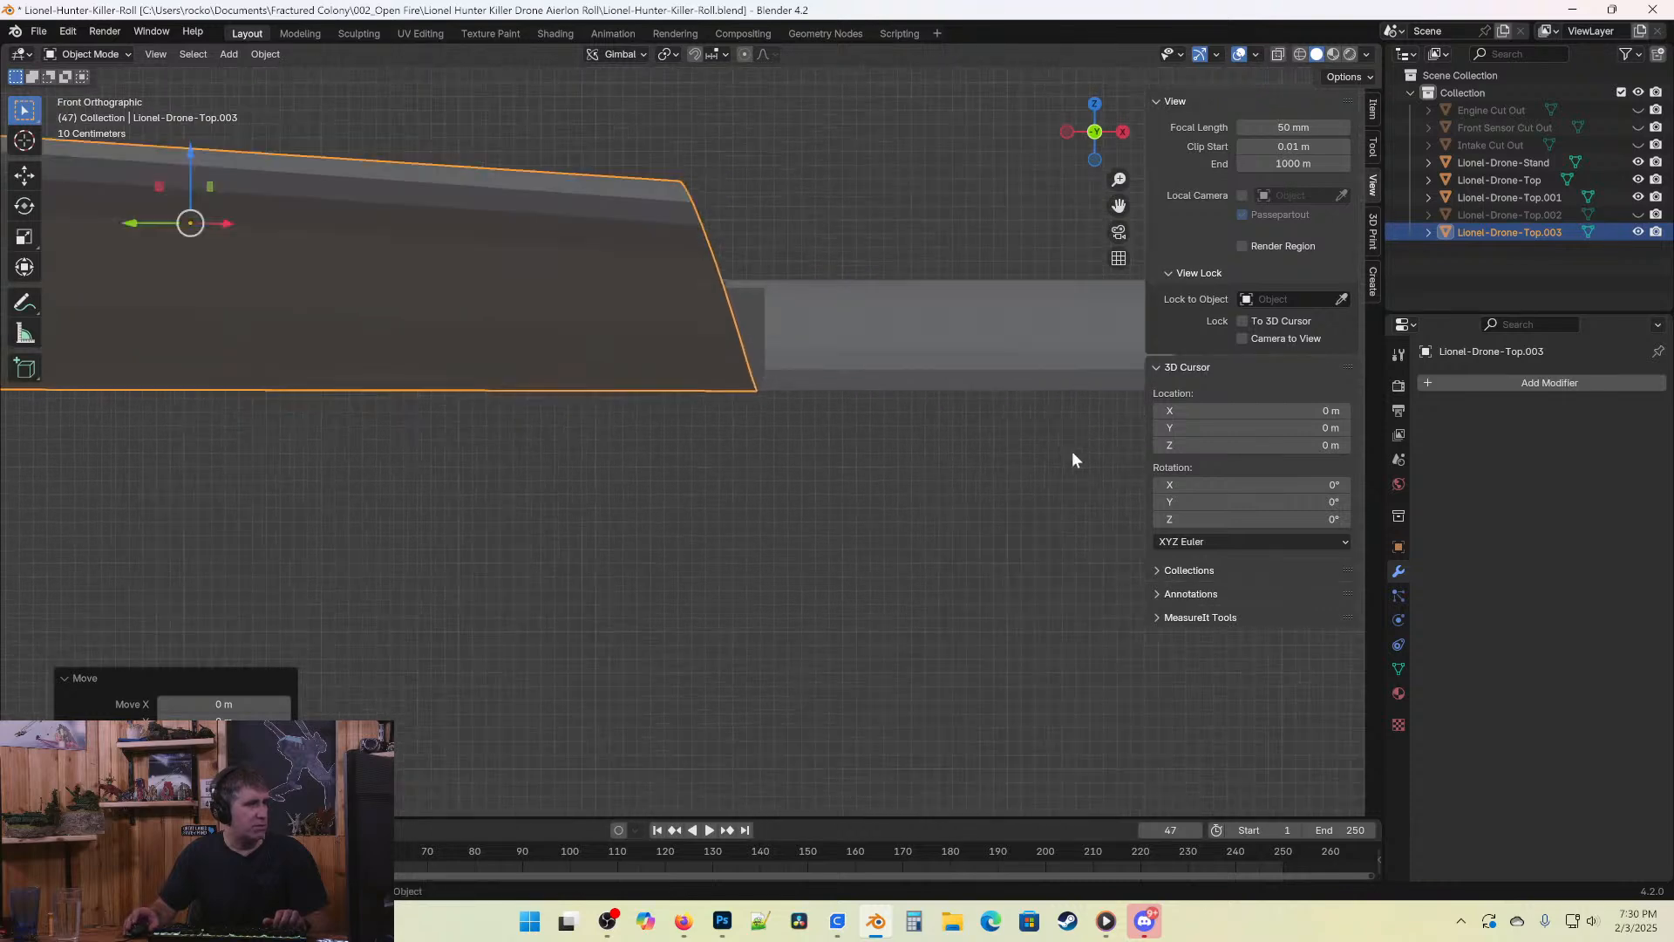
{"action": "scroll", "coordinate": [892, 396], "scroll_direction": "up", "scroll_amount": 4}
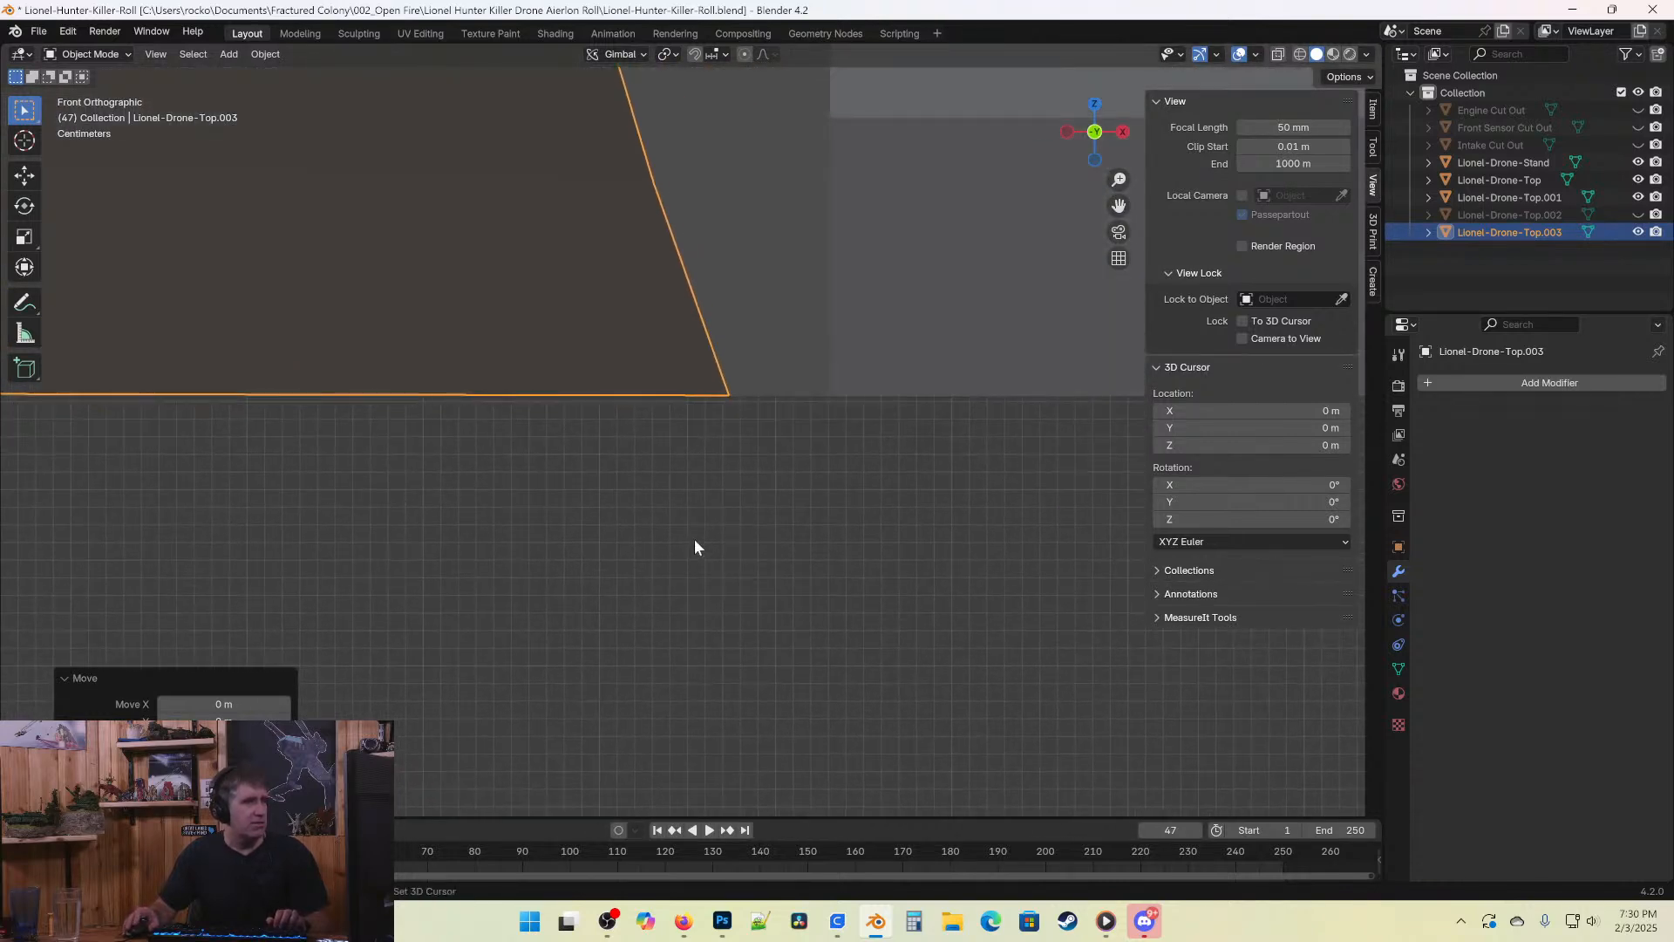
{"action": "key", "text": "g"}
{"action": "key", "text": "z"}
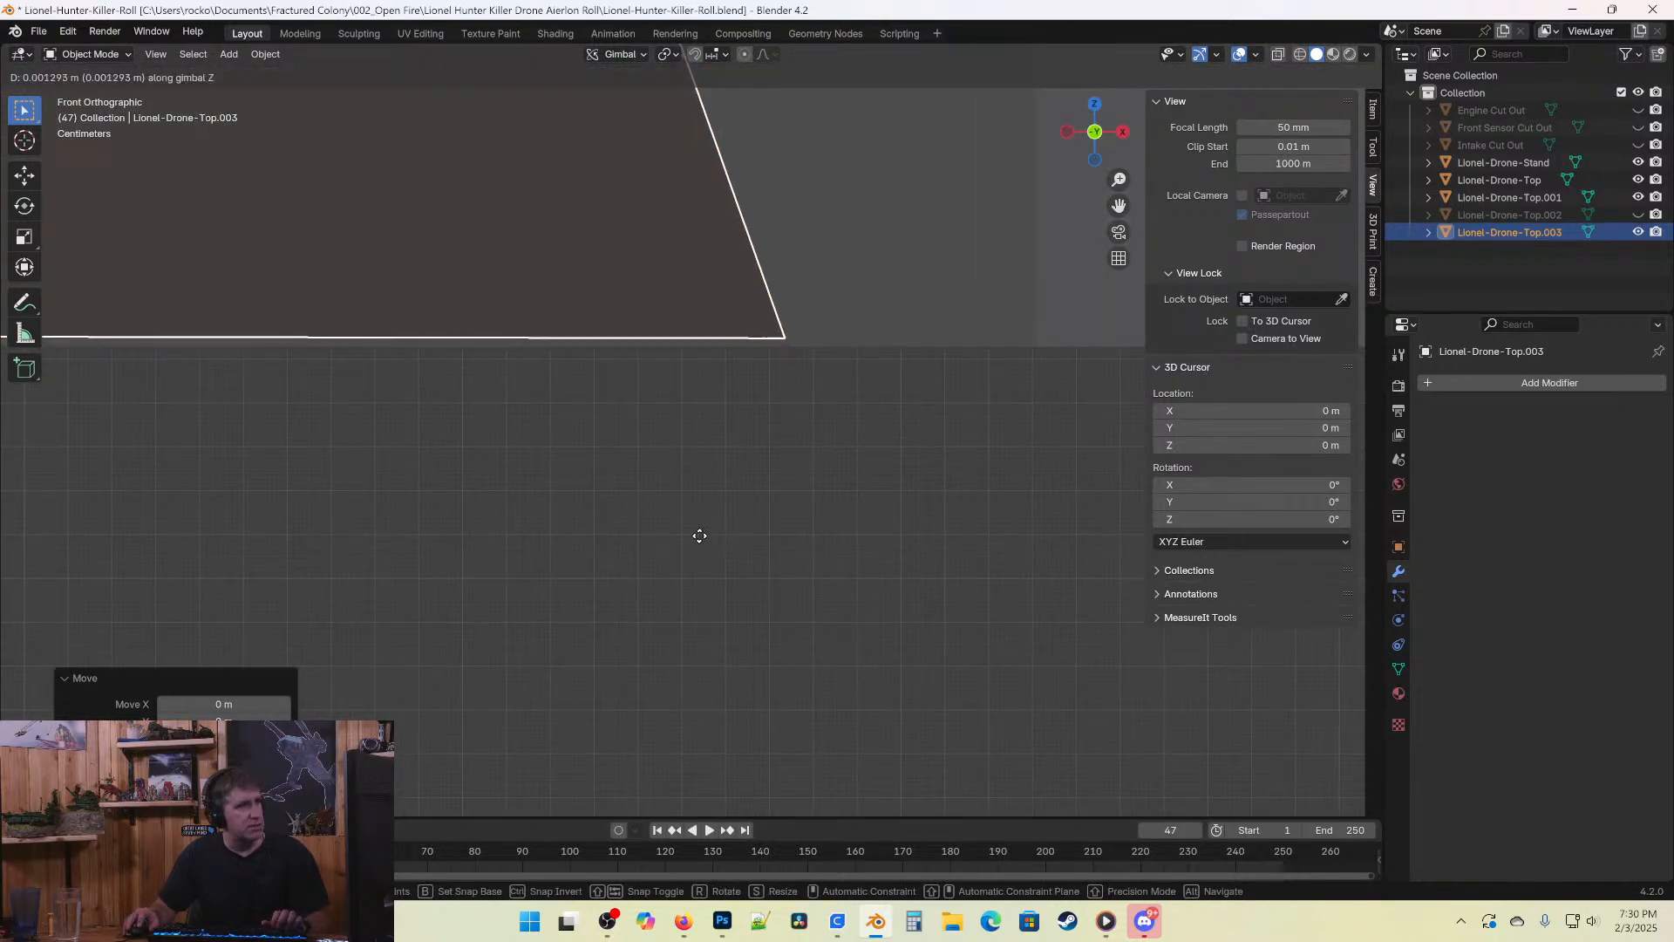
{"action": "left_click", "coordinate": [698, 533]}
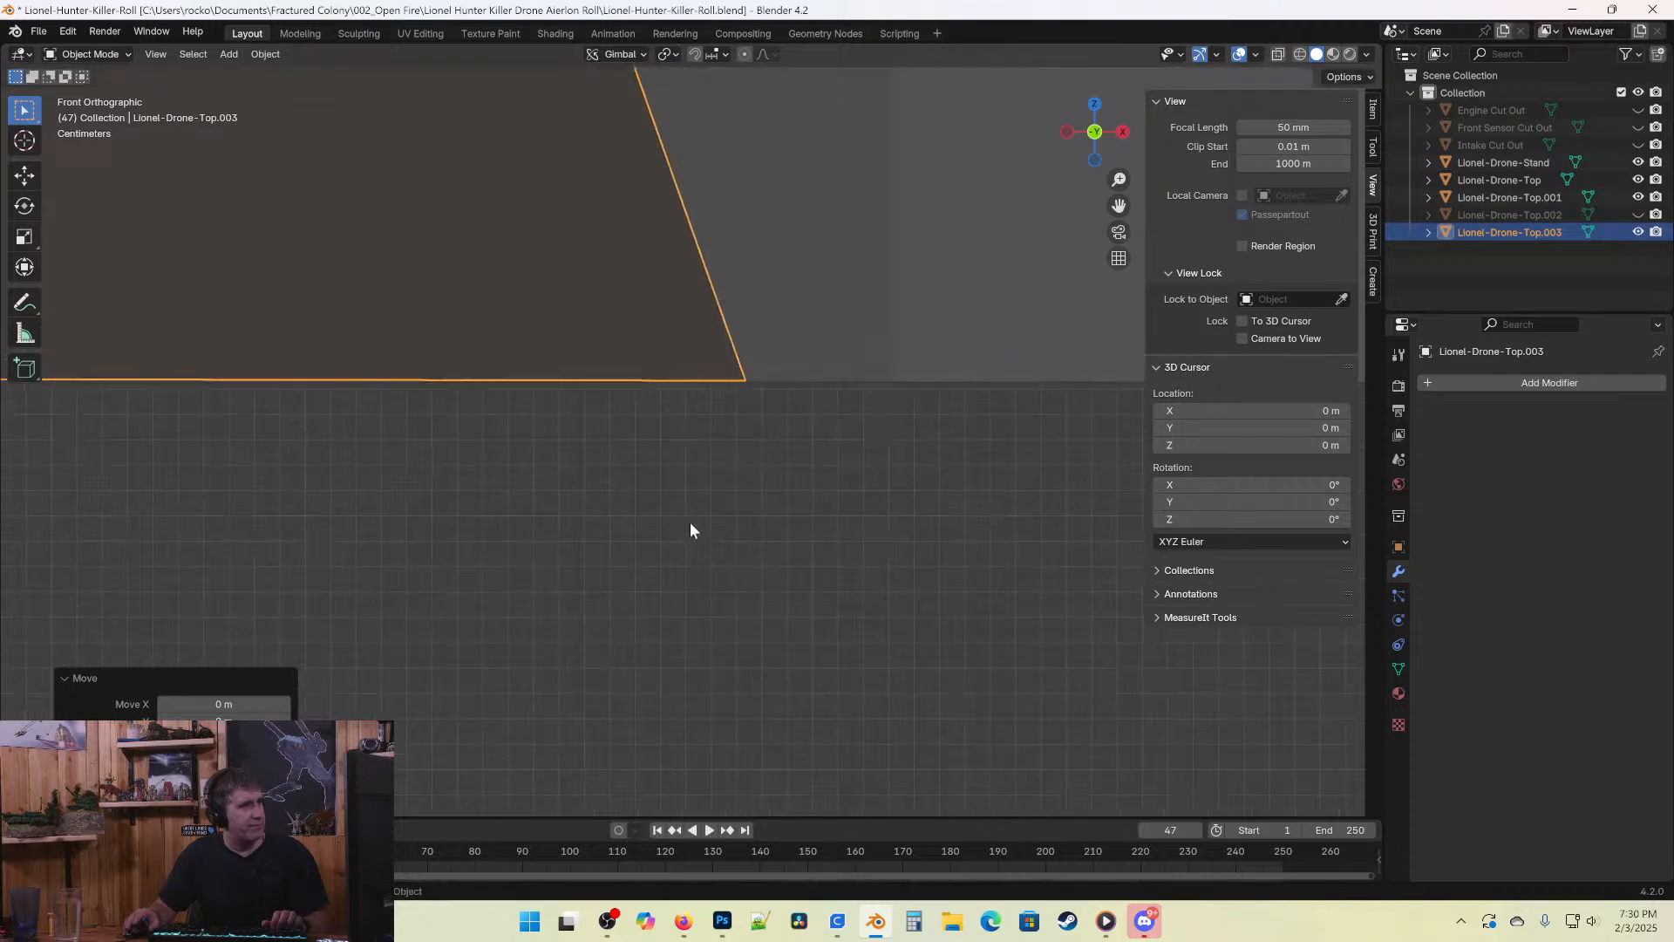
Check the aileron's inner lower corner and its overall fit in the wing, and save the file.
{"action": "scroll", "coordinate": [689, 523], "scroll_direction": "down", "scroll_amount": 9}
{"action": "middle_click_drag", "start_coordinate": [310, 366], "coordinate": [1362, 338], "text": "shift"}
{"action": "middle_click_drag", "start_coordinate": [462, 445], "coordinate": [0, 471], "text": "shift"}
{"action": "scroll", "coordinate": [488, 440], "scroll_direction": "up", "scroll_amount": 6}
{"action": "scroll", "coordinate": [589, 349], "scroll_direction": "down", "scroll_amount": 20}
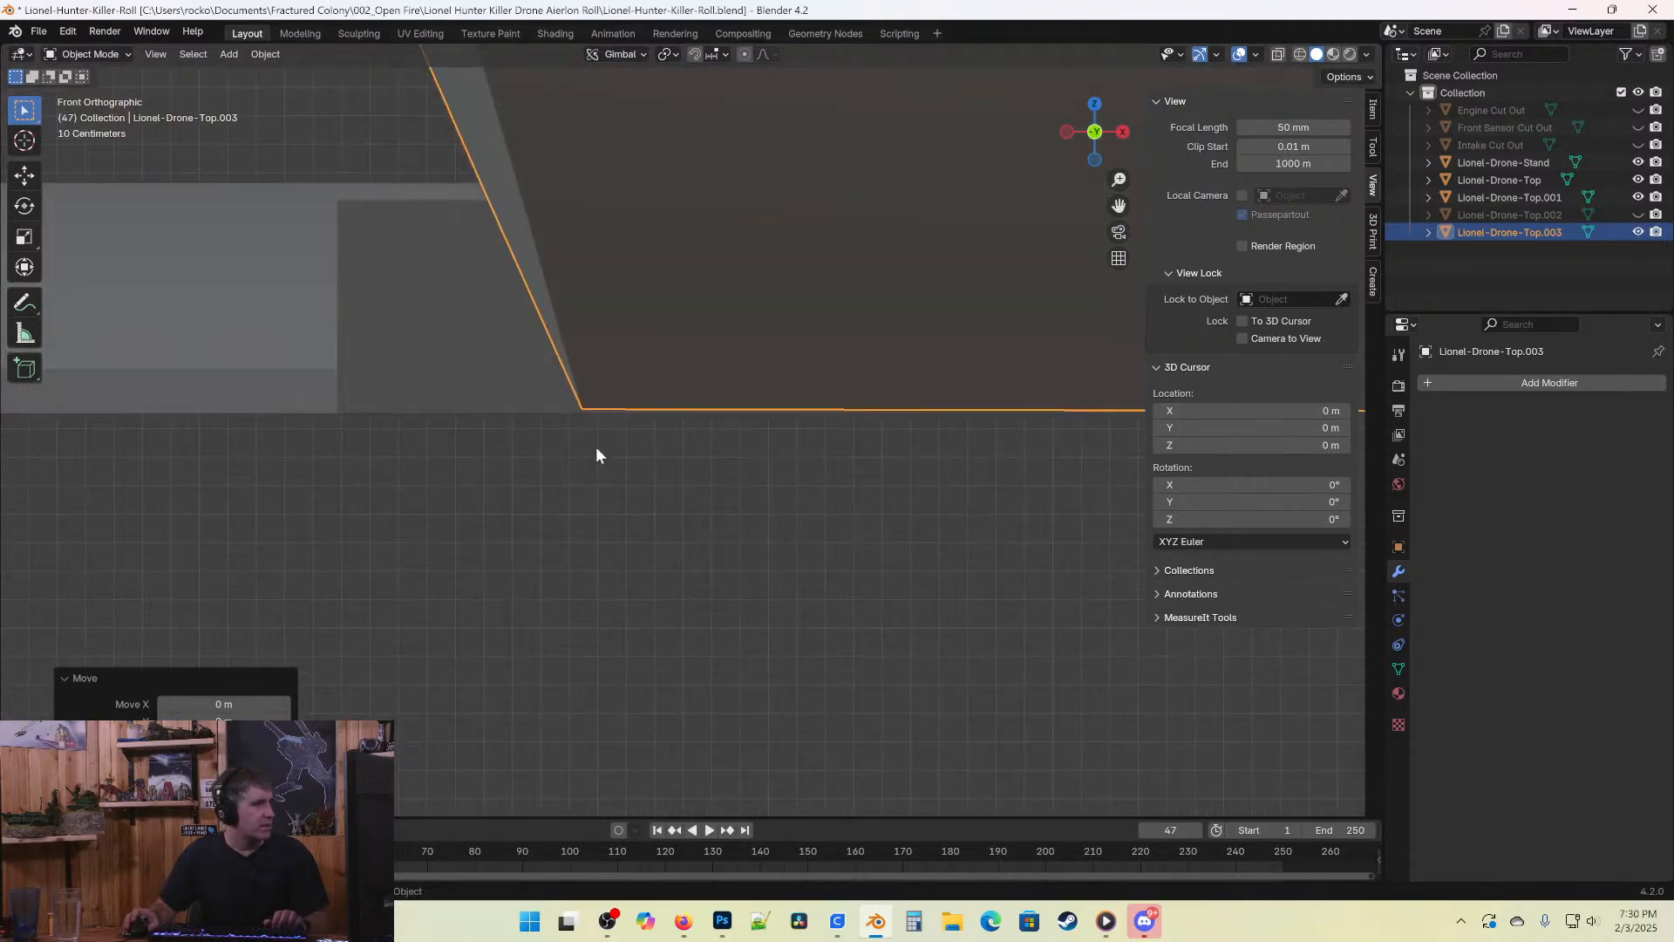
{"action": "middle_click_drag", "start_coordinate": [887, 432], "coordinate": [541, 479]}
{"action": "key", "text": "z"}
{"action": "left_click", "coordinate": [755, 491]}
{"action": "mouse_move", "coordinate": [755, 491]}
{"action": "middle_mouse_down"}
{"action": "mouse_move", "coordinate": [716, 472]}
{"action": "mouse_move", "coordinate": [610, 558]}
{"action": "mouse_move", "coordinate": [727, 486]}
{"action": "mouse_move", "coordinate": [650, 457]}
{"action": "mouse_move", "coordinate": [694, 456]}
{"action": "mouse_move", "coordinate": [527, 456]}
{"action": "mouse_move", "coordinate": [433, 478]}
{"action": "mouse_move", "coordinate": [435, 548]}
{"action": "mouse_move", "coordinate": [565, 591]}
{"action": "mouse_move", "coordinate": [759, 452]}
{"action": "mouse_move", "coordinate": [343, 468]}
{"action": "mouse_move", "coordinate": [437, 407]}
{"action": "mouse_move", "coordinate": [697, 473]}
{"action": "mouse_move", "coordinate": [631, 498]}
{"action": "mouse_move", "coordinate": [547, 469]}
{"action": "middle_mouse_up"}
{"action": "key", "text": "ctrl+s"}
Examine how the tilted aileron sits in the wing from the front and back views, and save the file.
{"action": "key", "text": "KP_1"}
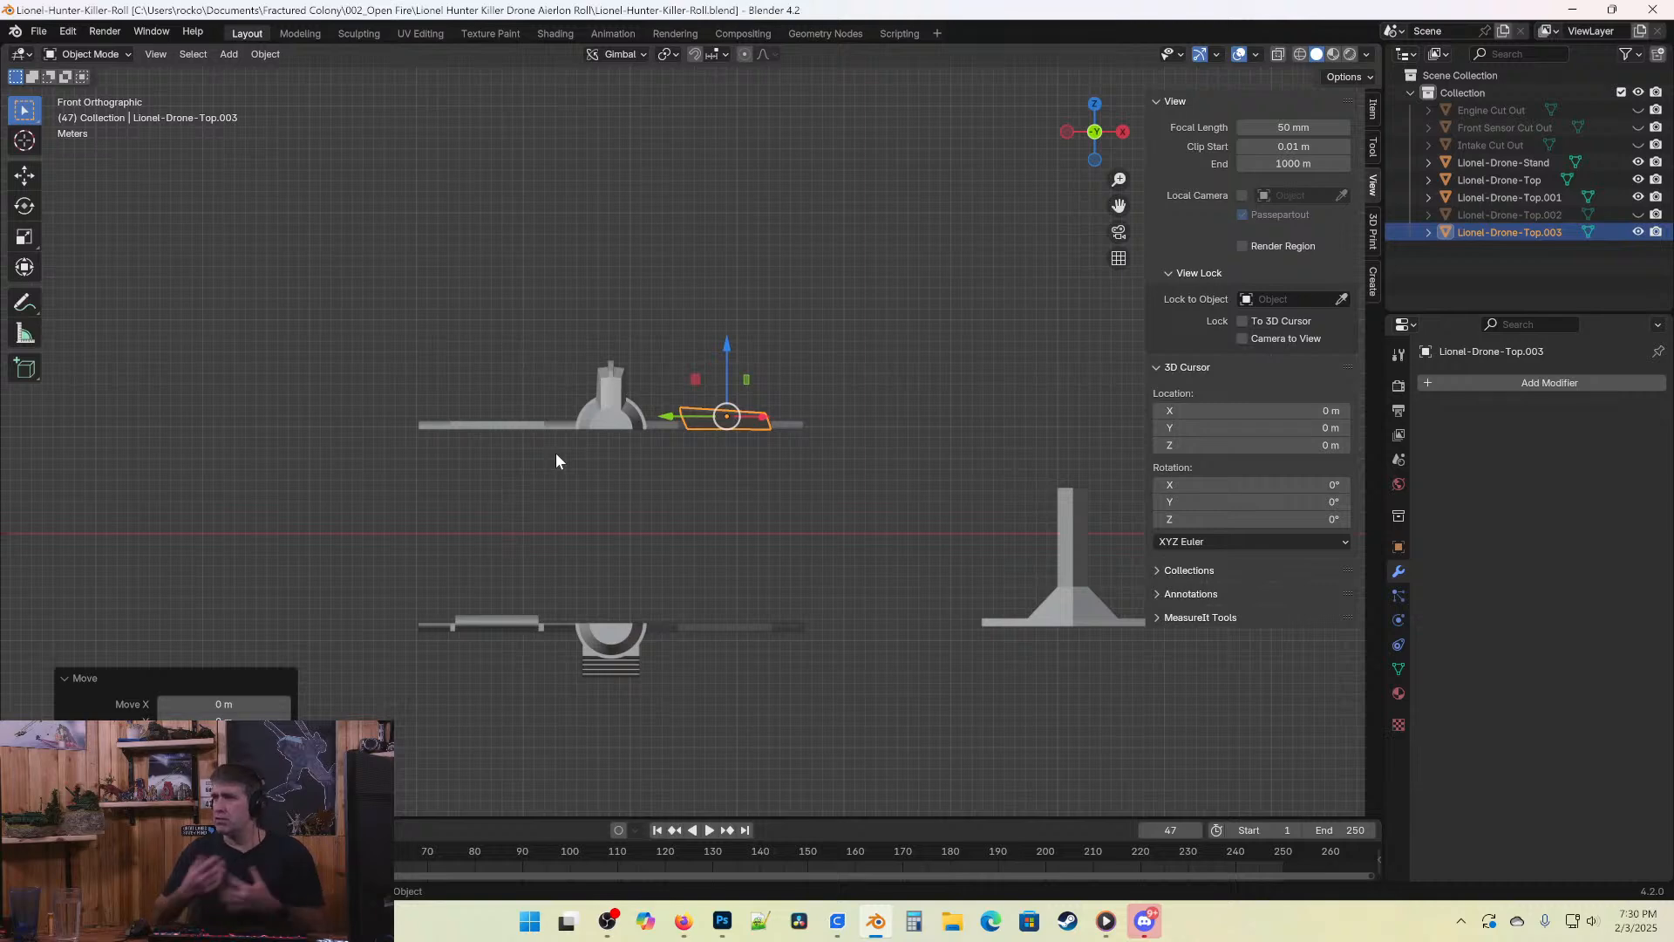
{"action": "scroll", "coordinate": [729, 474], "scroll_direction": "up", "scroll_amount": 3}
{"action": "key", "text": "ctrl+KP_1"}
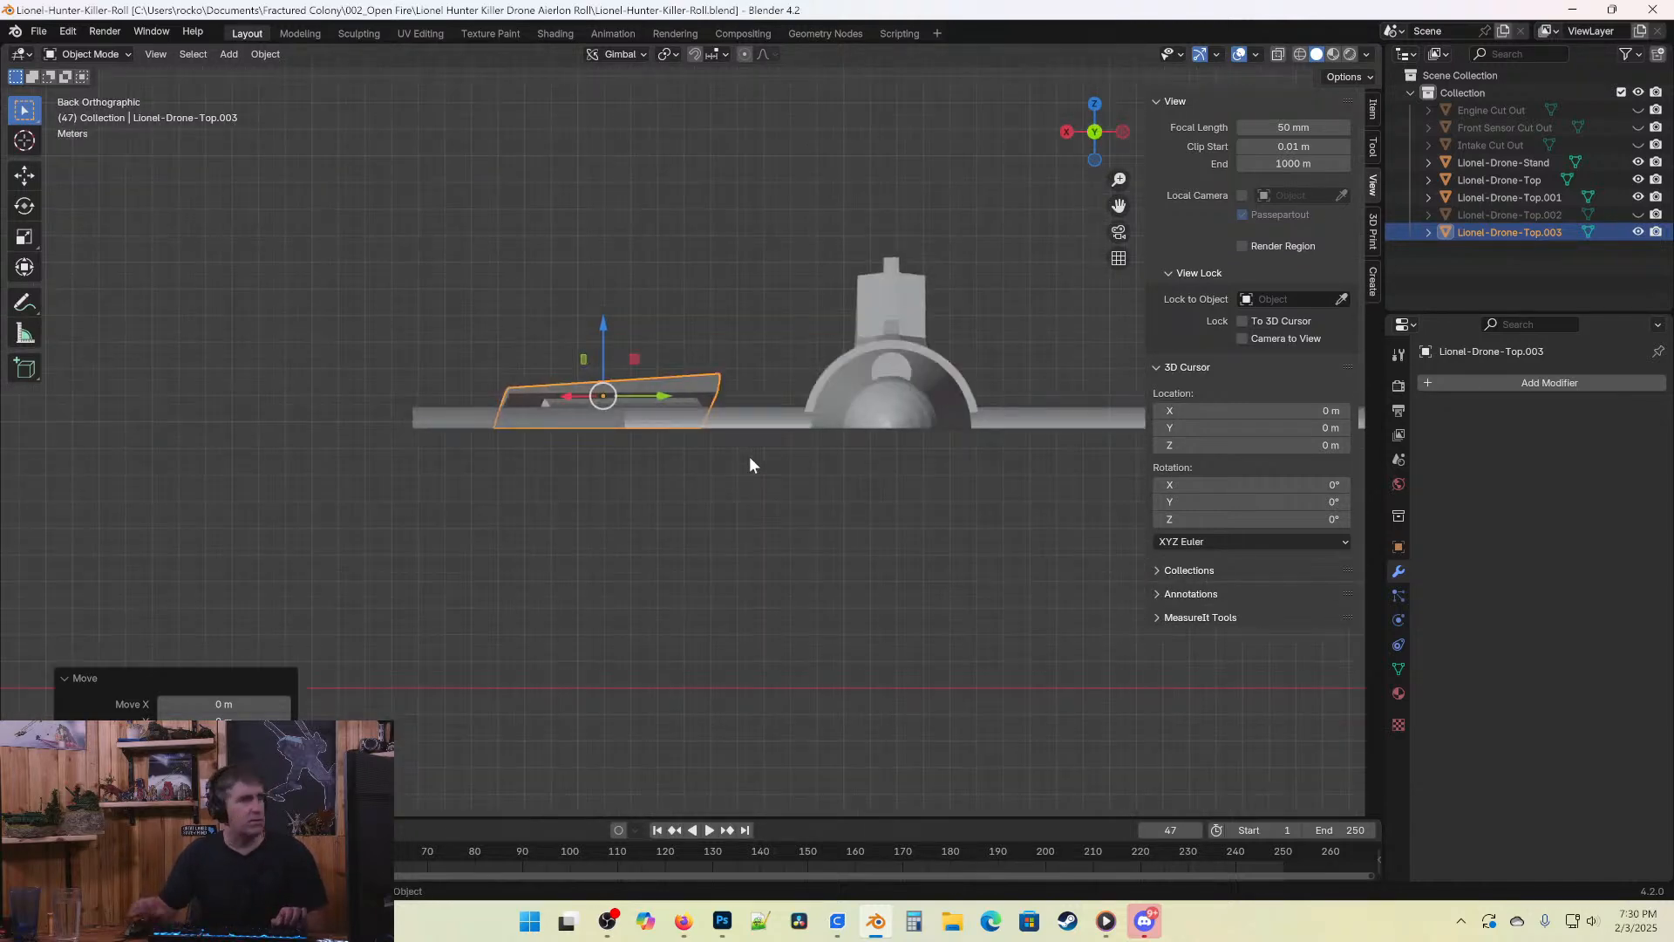
{"action": "scroll", "coordinate": [751, 458], "scroll_direction": "up", "scroll_amount": 5}
{"action": "scroll", "coordinate": [645, 370], "scroll_direction": "down", "scroll_amount": 5}
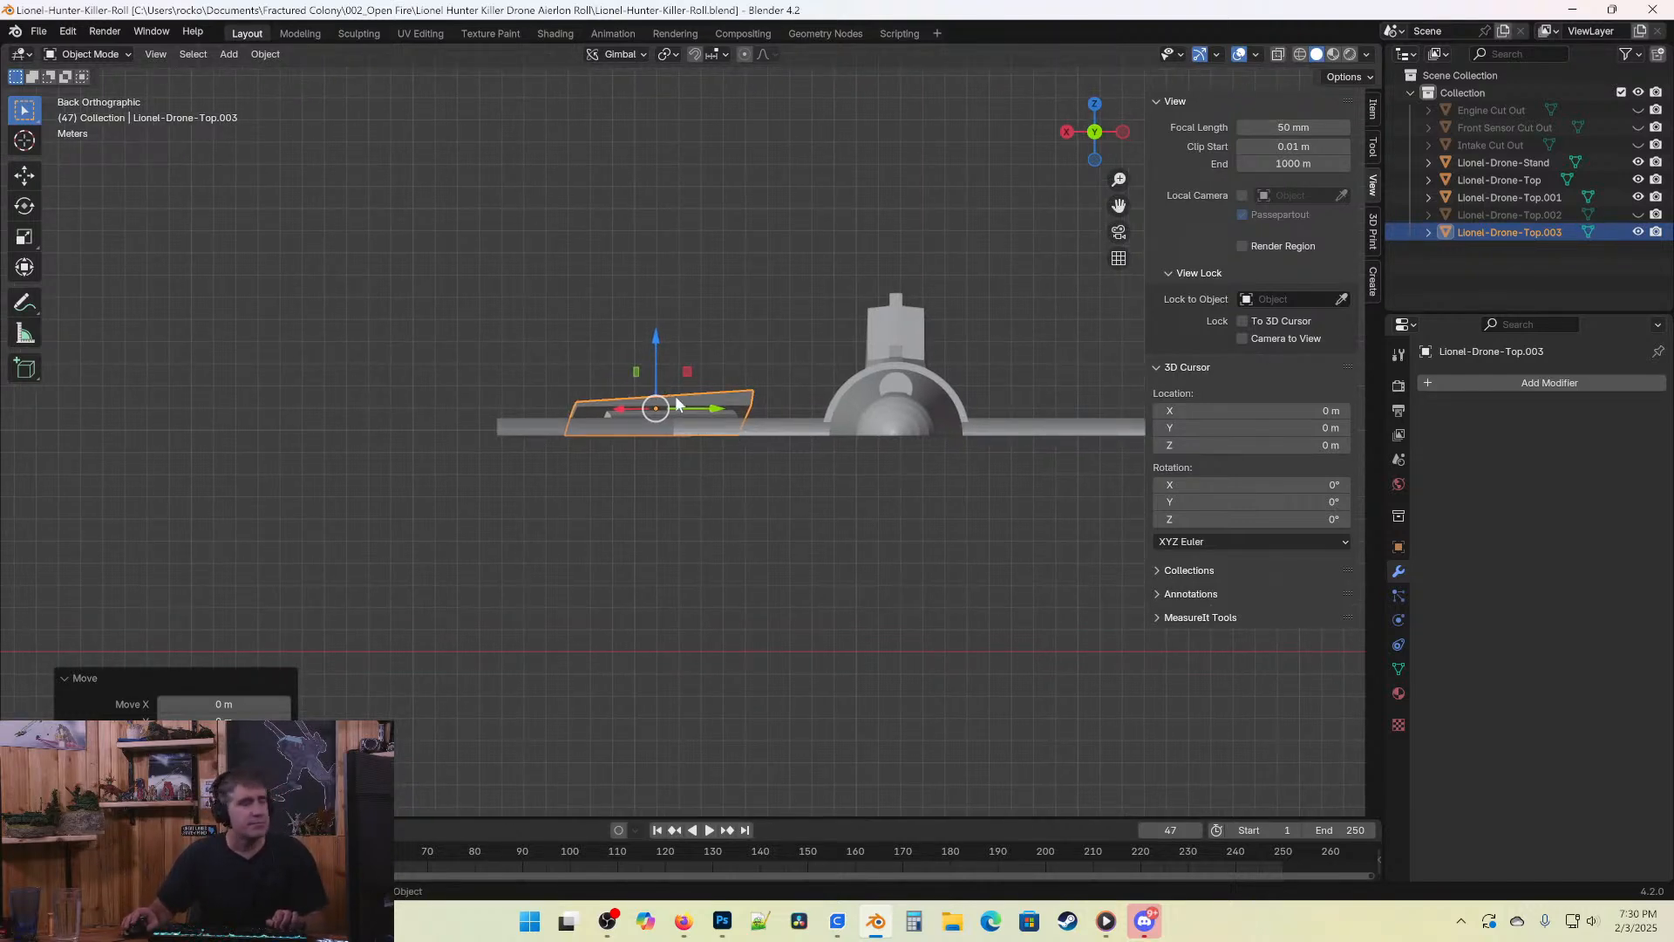
{"action": "middle_click_drag", "start_coordinate": [741, 429], "coordinate": [436, 422]}
{"action": "scroll", "coordinate": [778, 449], "scroll_direction": "up", "scroll_amount": 3}
{"action": "key", "text": "ctrl+s"}
Review the whole drone with its tilted aileron from several perspective angles, and save the file.
{"action": "middle_click_drag", "start_coordinate": [818, 501], "coordinate": [622, 445]}
{"action": "scroll", "coordinate": [815, 497], "scroll_direction": "down", "scroll_amount": 5}
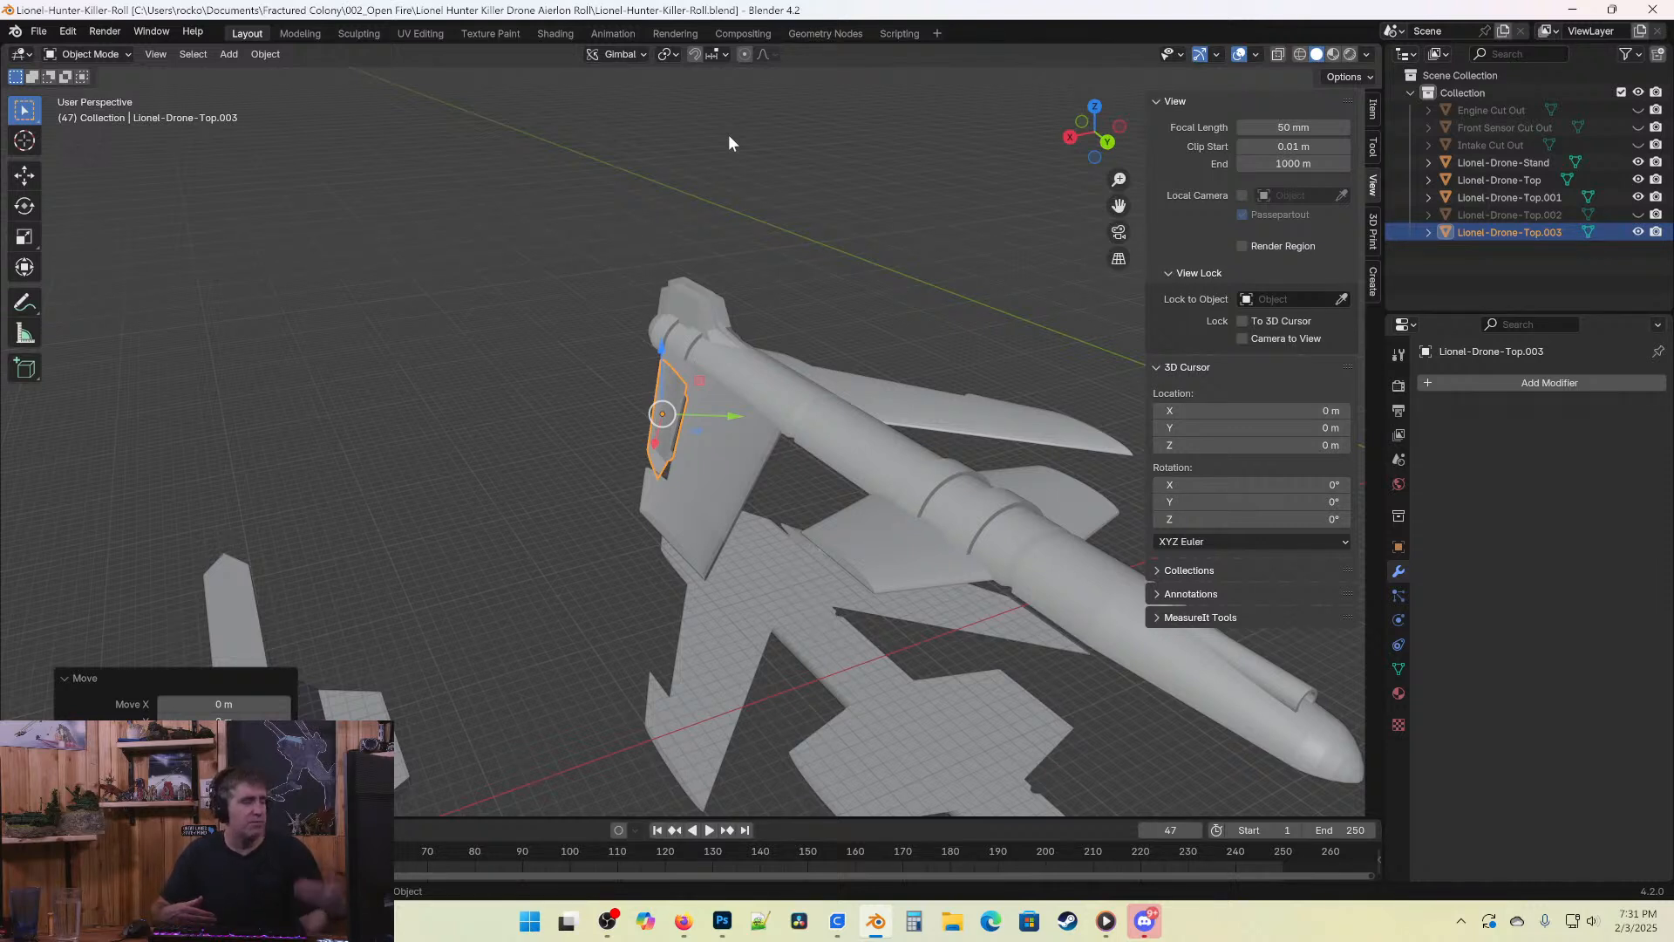
{"action": "scroll", "coordinate": [797, 359], "scroll_direction": "up", "scroll_amount": 8}
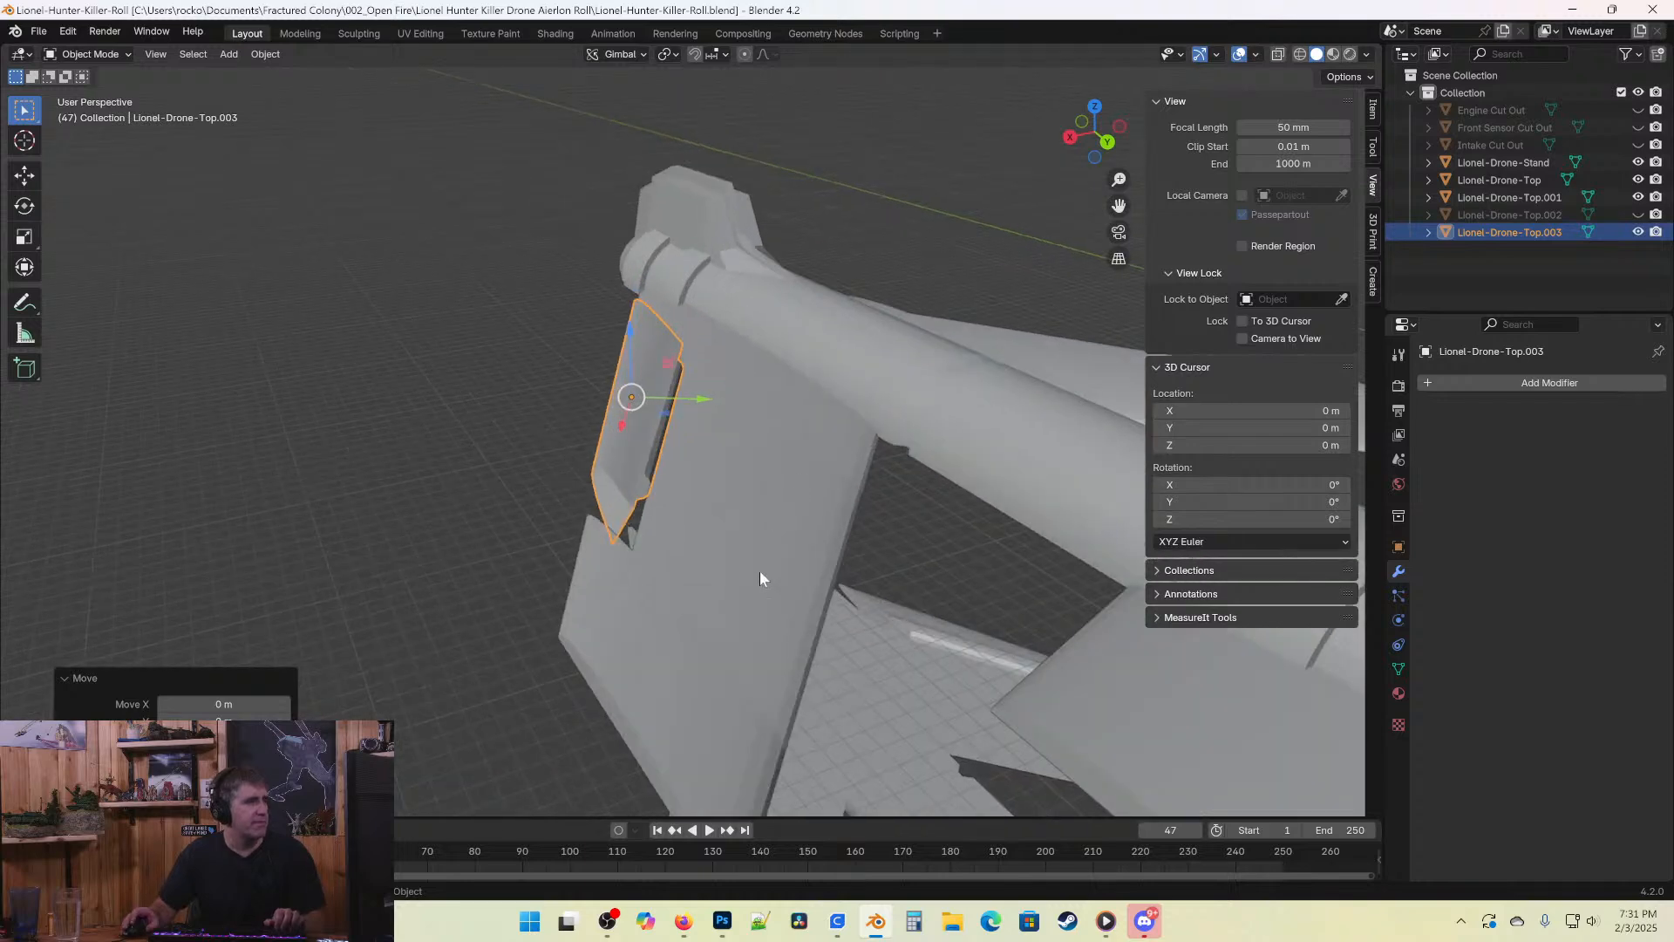
{"action": "middle_click_drag", "start_coordinate": [761, 571], "coordinate": [598, 603]}
{"action": "scroll", "coordinate": [434, 562], "scroll_direction": "down", "scroll_amount": 8}
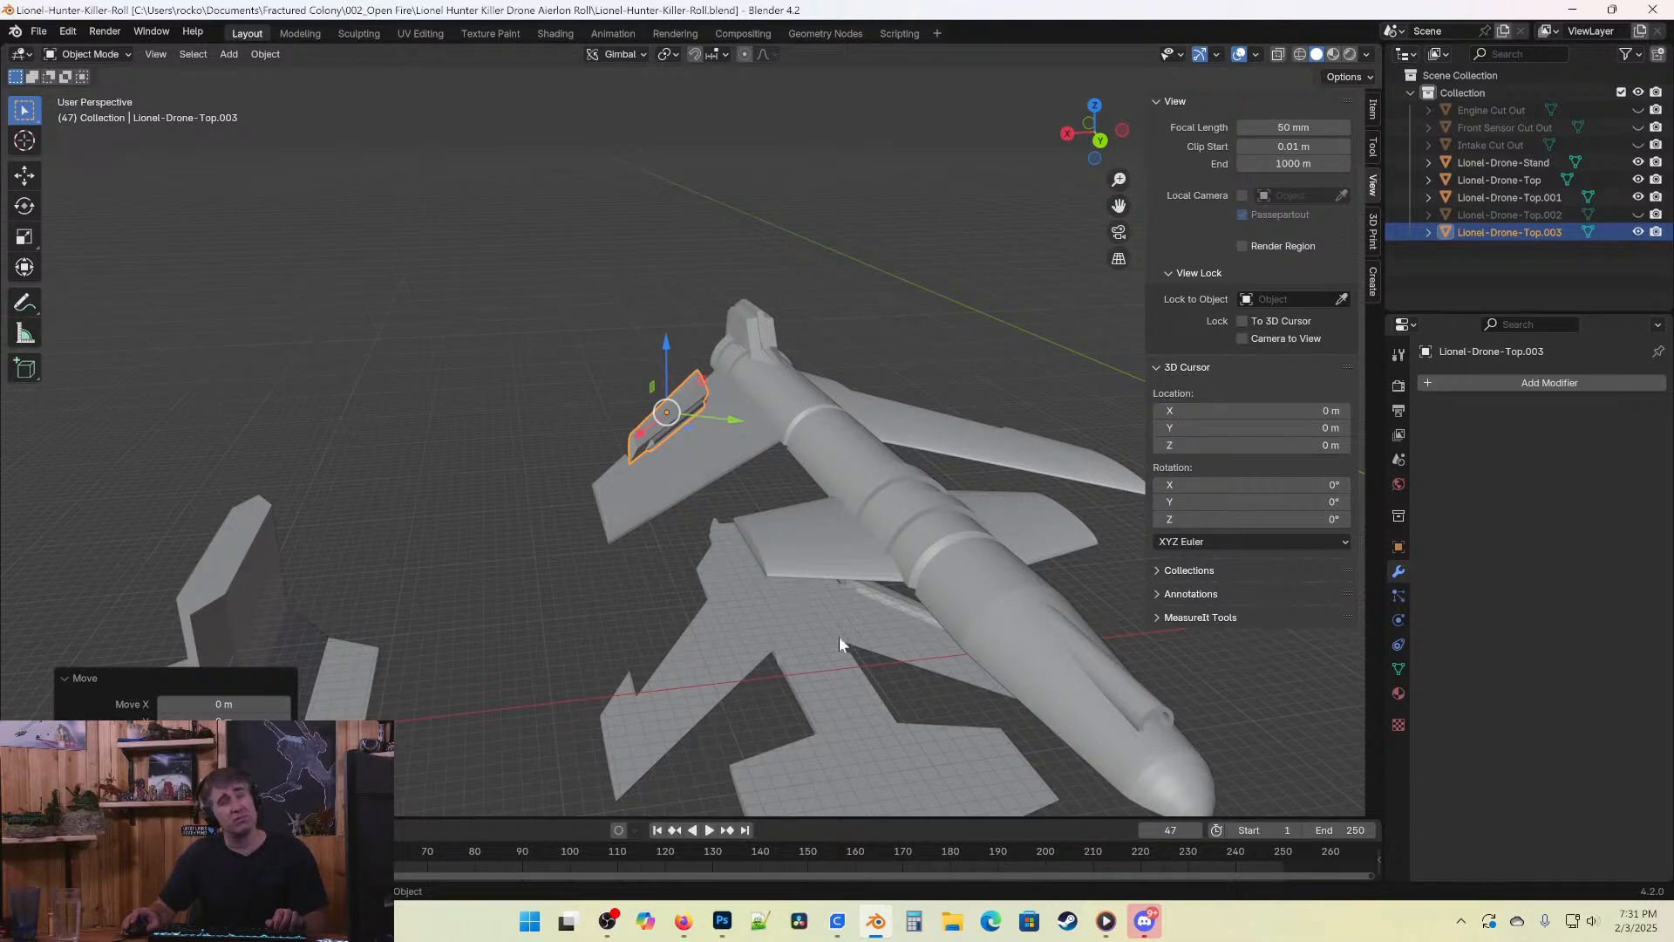
{"action": "middle_click_drag", "start_coordinate": [843, 645], "coordinate": [684, 563], "text": "shift"}
{"action": "middle_click_drag", "start_coordinate": [868, 501], "coordinate": [615, 462]}
{"action": "key", "text": "ctrl+s"}
Join the tilted aileron with the drone's upper half, keeping Lionel-Drone-Top as the resulting object.
{"action": "scroll", "coordinate": [525, 536], "scroll_direction": "up", "scroll_amount": 2}
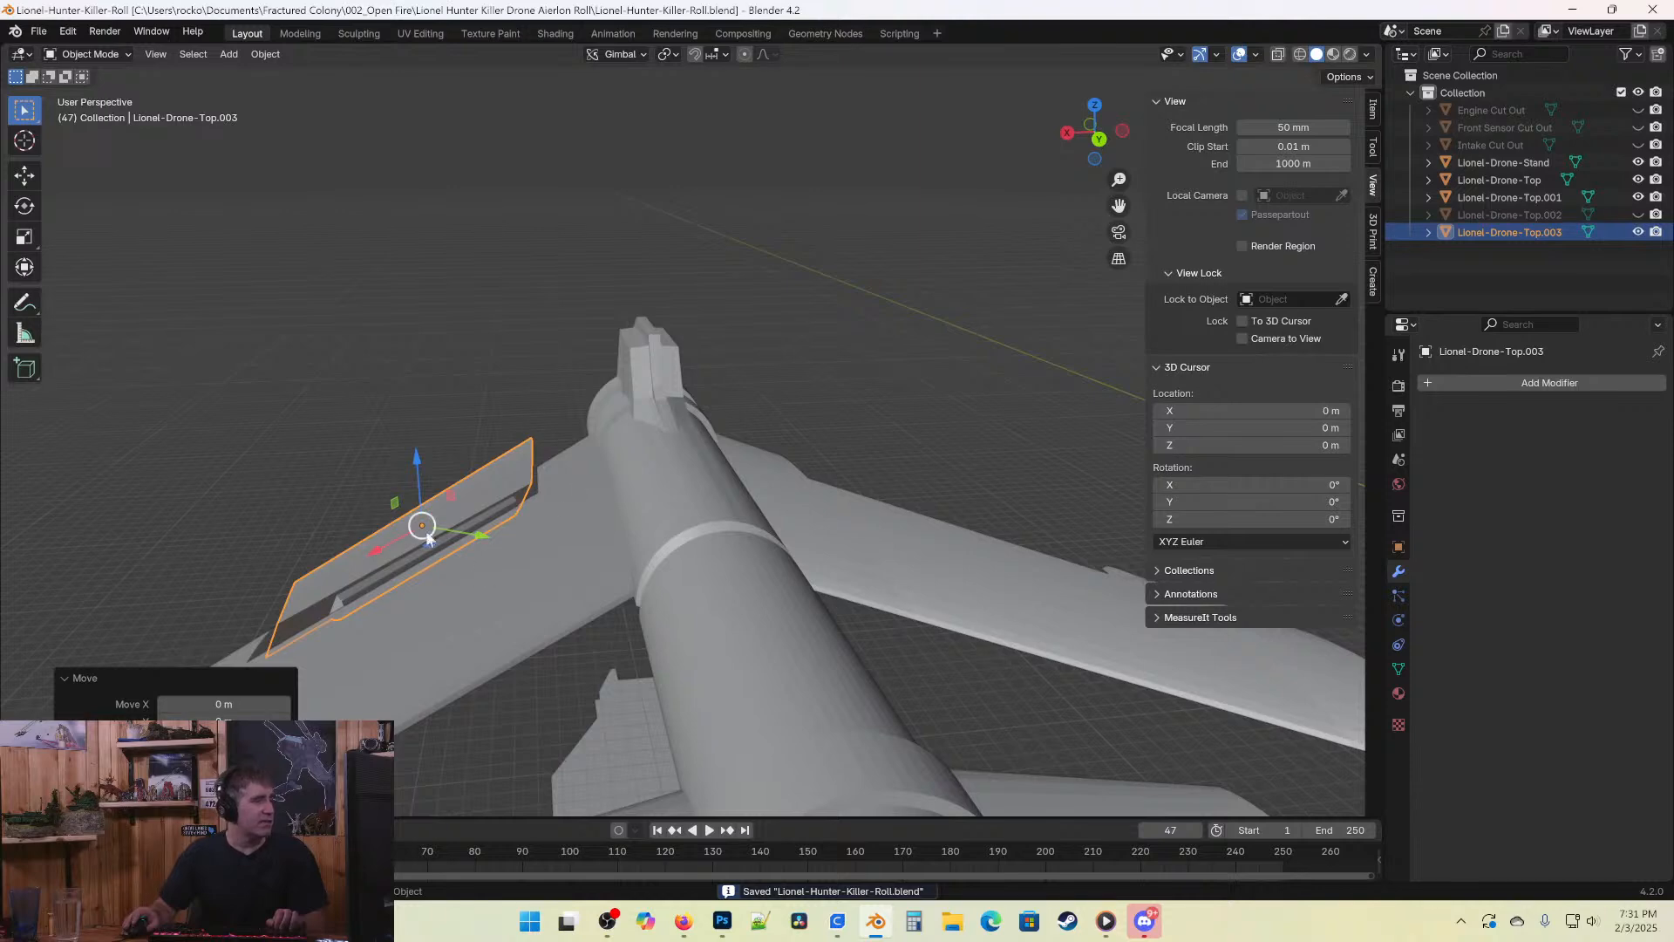
{"action": "middle_click_drag", "start_coordinate": [426, 538], "coordinate": [722, 509], "text": "shift"}
{"action": "left_click", "coordinate": [722, 509], "text": "shift"}
{"action": "key", "text": "ctrl+j"}
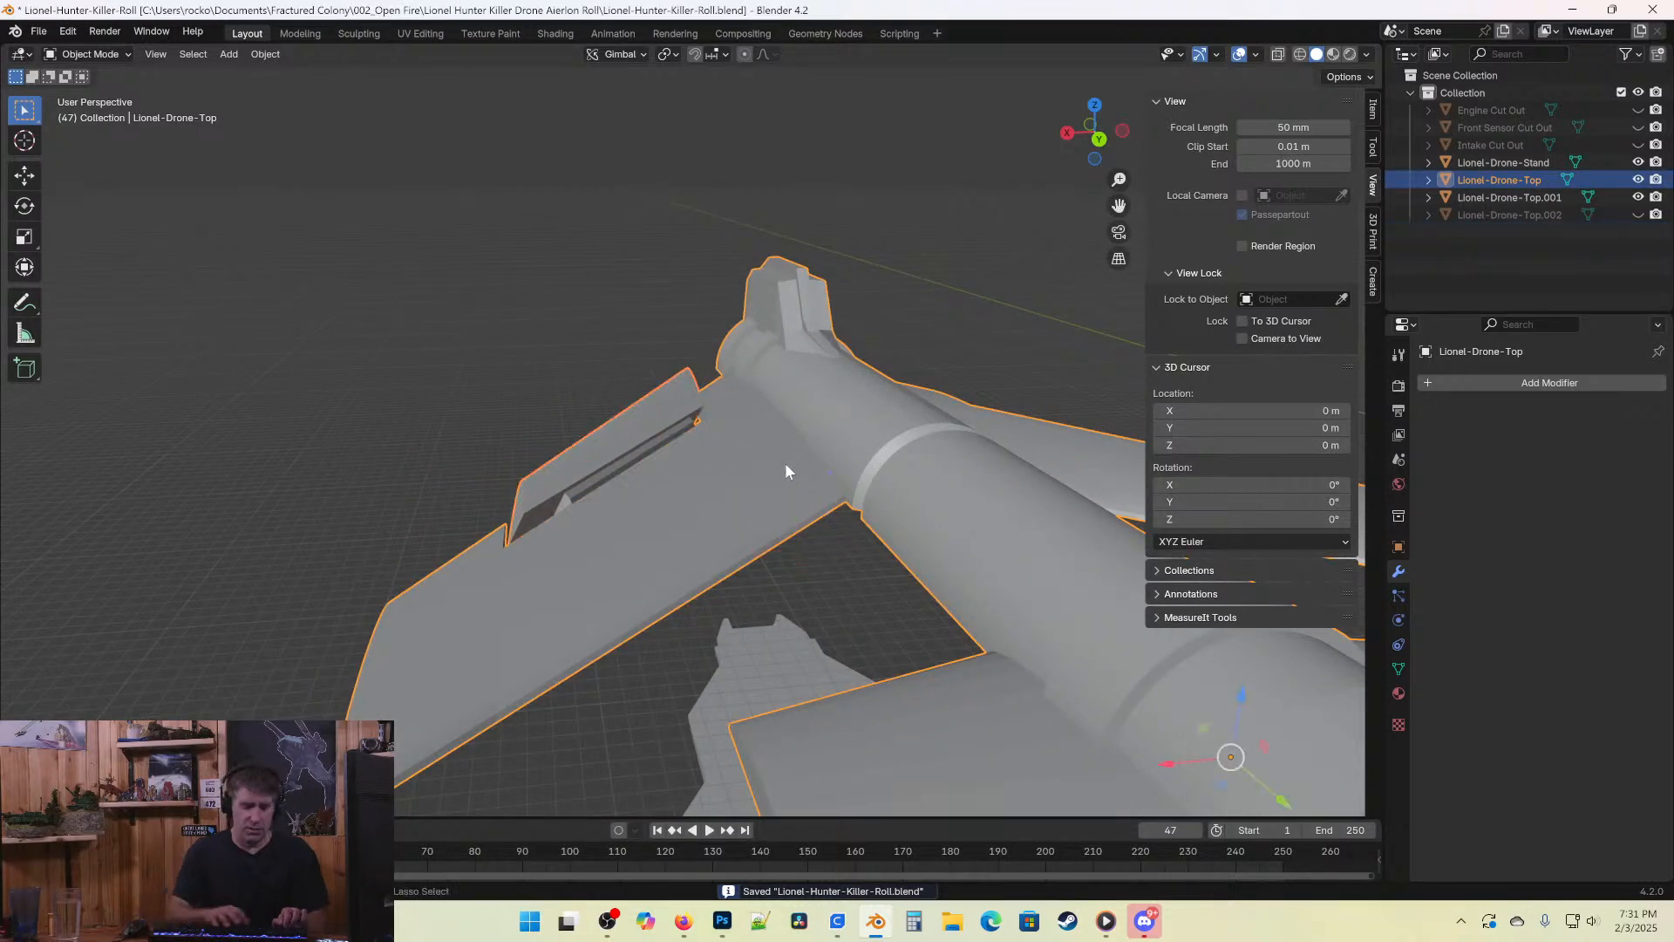
Separate the linked aileron and hinge geometry of the lower half, Lionel-Drone-Top.001, into its own object and select it.
{"action": "scroll", "coordinate": [1043, 389], "scroll_direction": "down", "scroll_amount": 6}
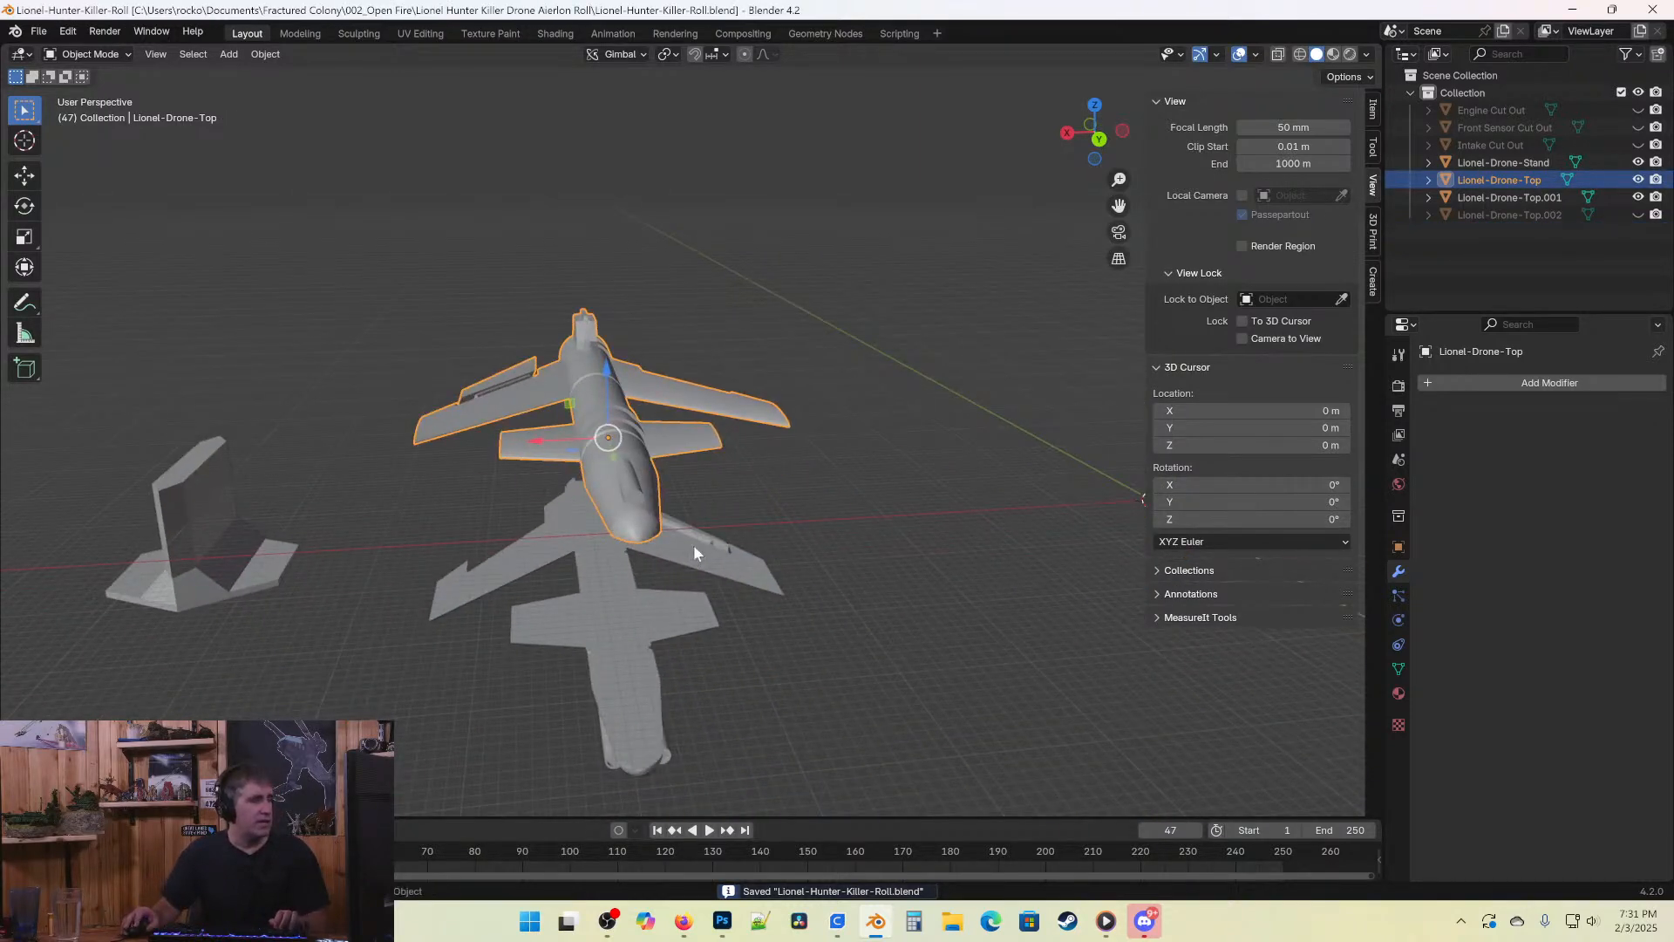
{"action": "left_click", "coordinate": [693, 551]}
{"action": "middle_click_drag", "start_coordinate": [693, 551], "coordinate": [541, 584]}
{"action": "scroll", "coordinate": [654, 649], "scroll_direction": "up", "scroll_amount": 5}
{"action": "key", "text": "Tab"}
{"action": "middle_click_drag", "start_coordinate": [654, 649], "coordinate": [970, 539]}
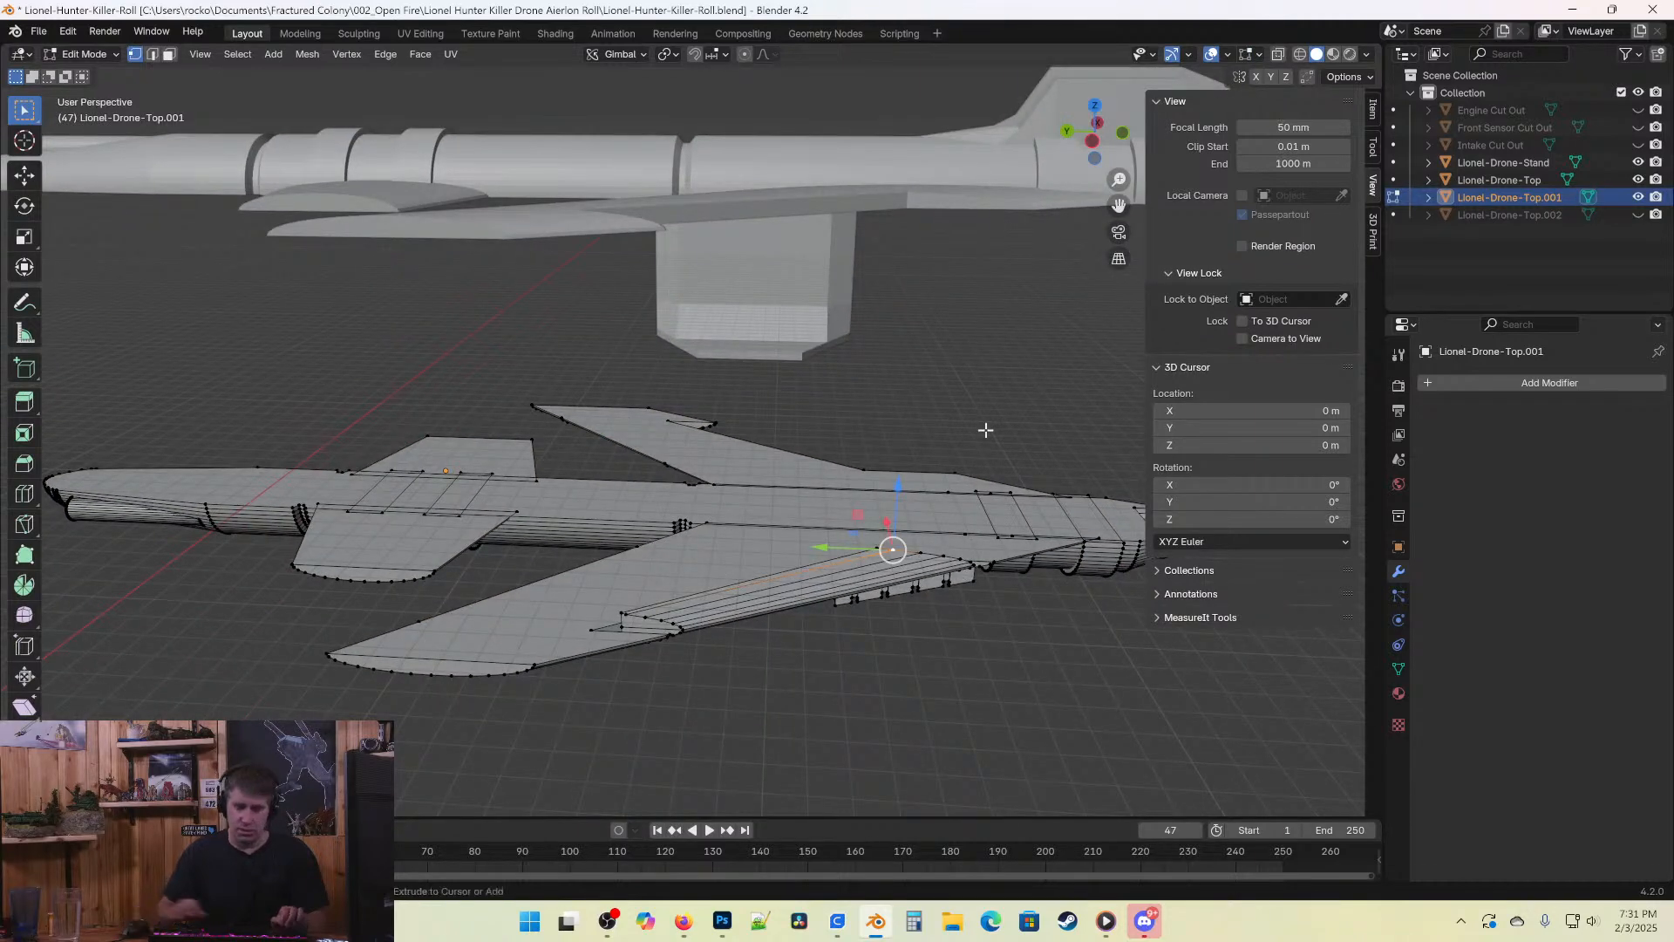
{"action": "key", "text": "ctrl+l"}
{"action": "middle_click_drag", "start_coordinate": [802, 540], "coordinate": [907, 469]}
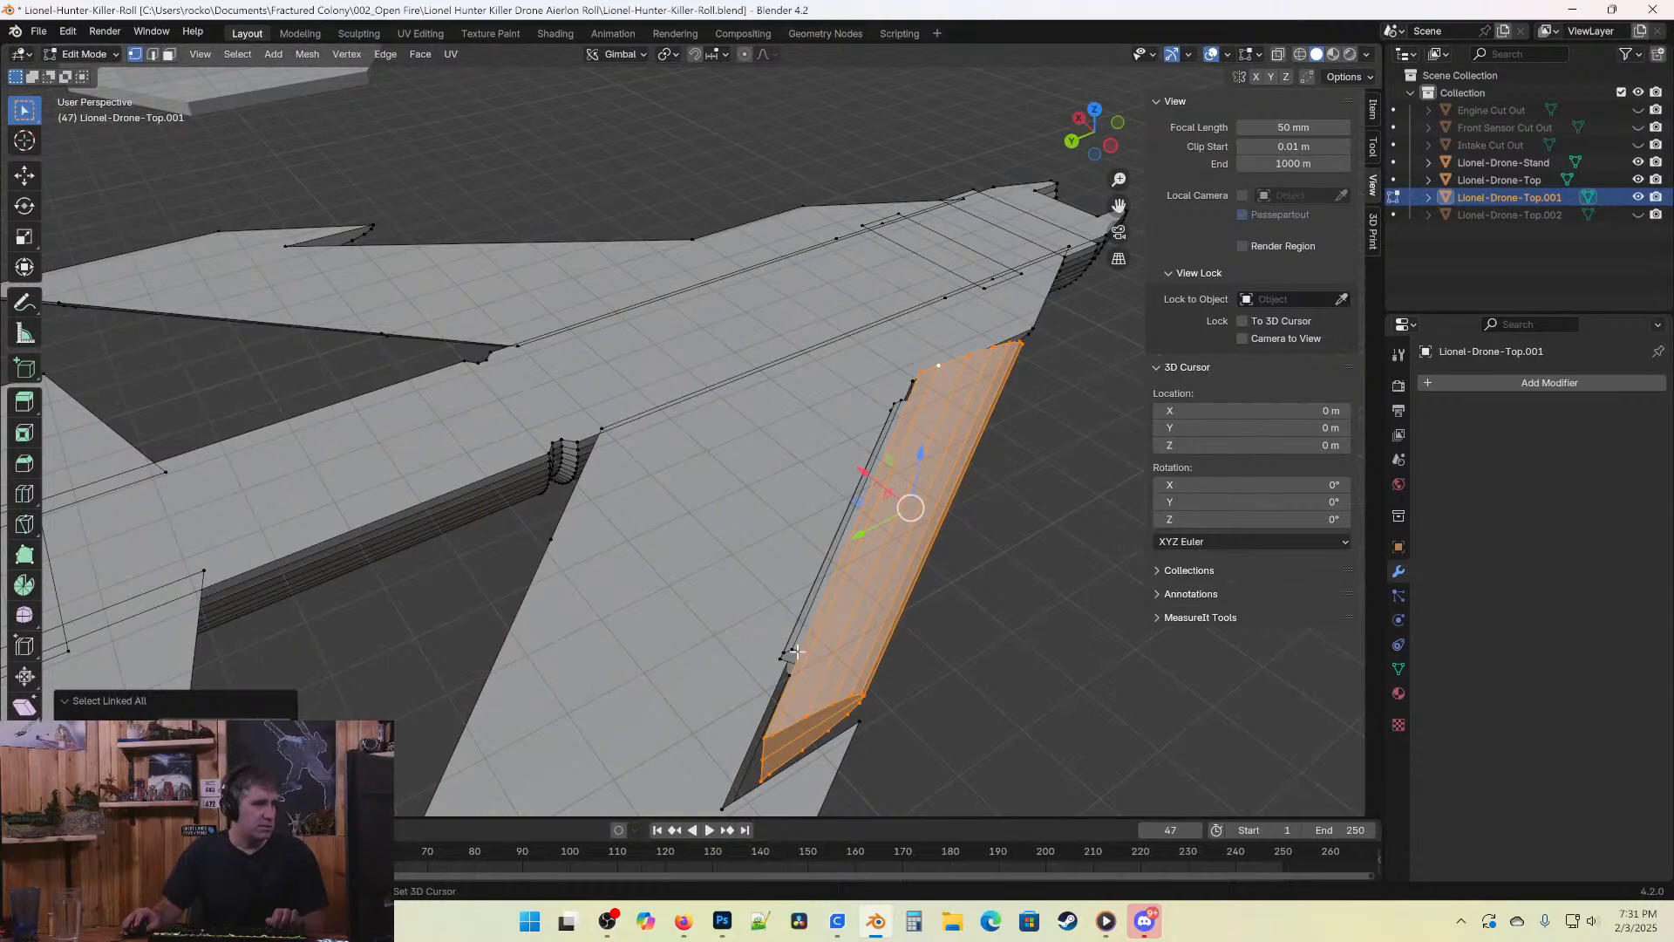
{"action": "left_click", "coordinate": [782, 659], "text": "shift"}
{"action": "key", "text": "ctrl+l"}
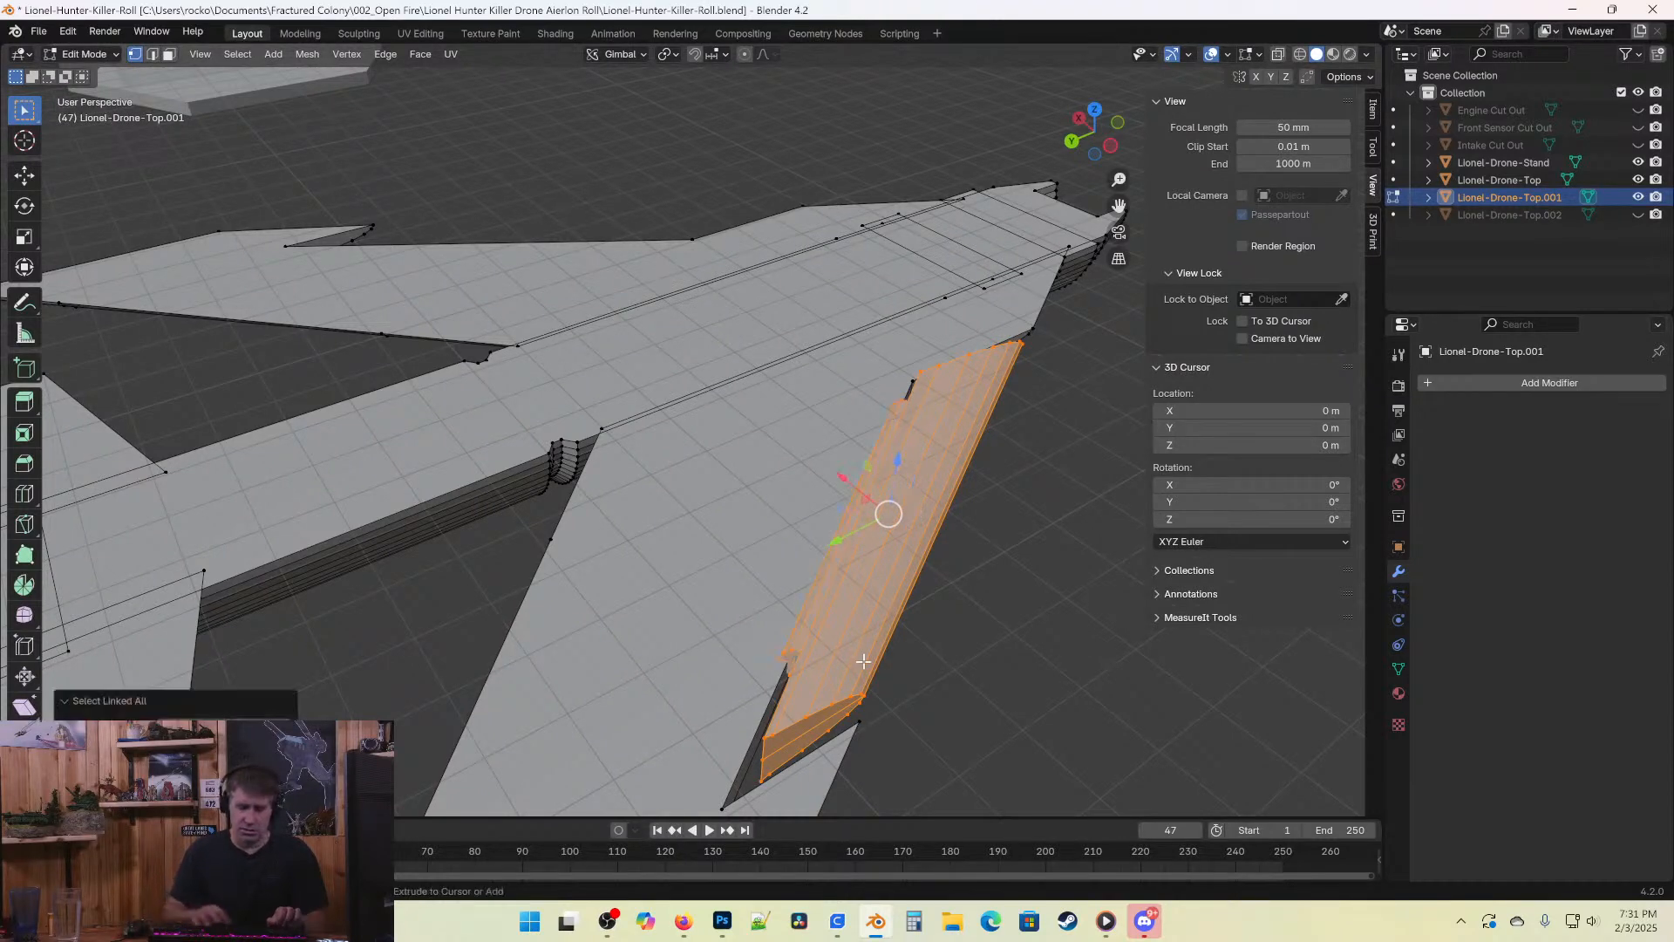
{"action": "middle_click_drag", "start_coordinate": [791, 655], "coordinate": [869, 612]}
{"action": "key", "text": "p"}
{"action": "left_click", "coordinate": [864, 570]}
{"action": "key", "text": "Tab"}
{"action": "left_click", "coordinate": [875, 604]}
Move the drone's upper half aside, clear of the lower half, in the top orthographic wireframe view.
{"action": "key", "text": "KP_7"}
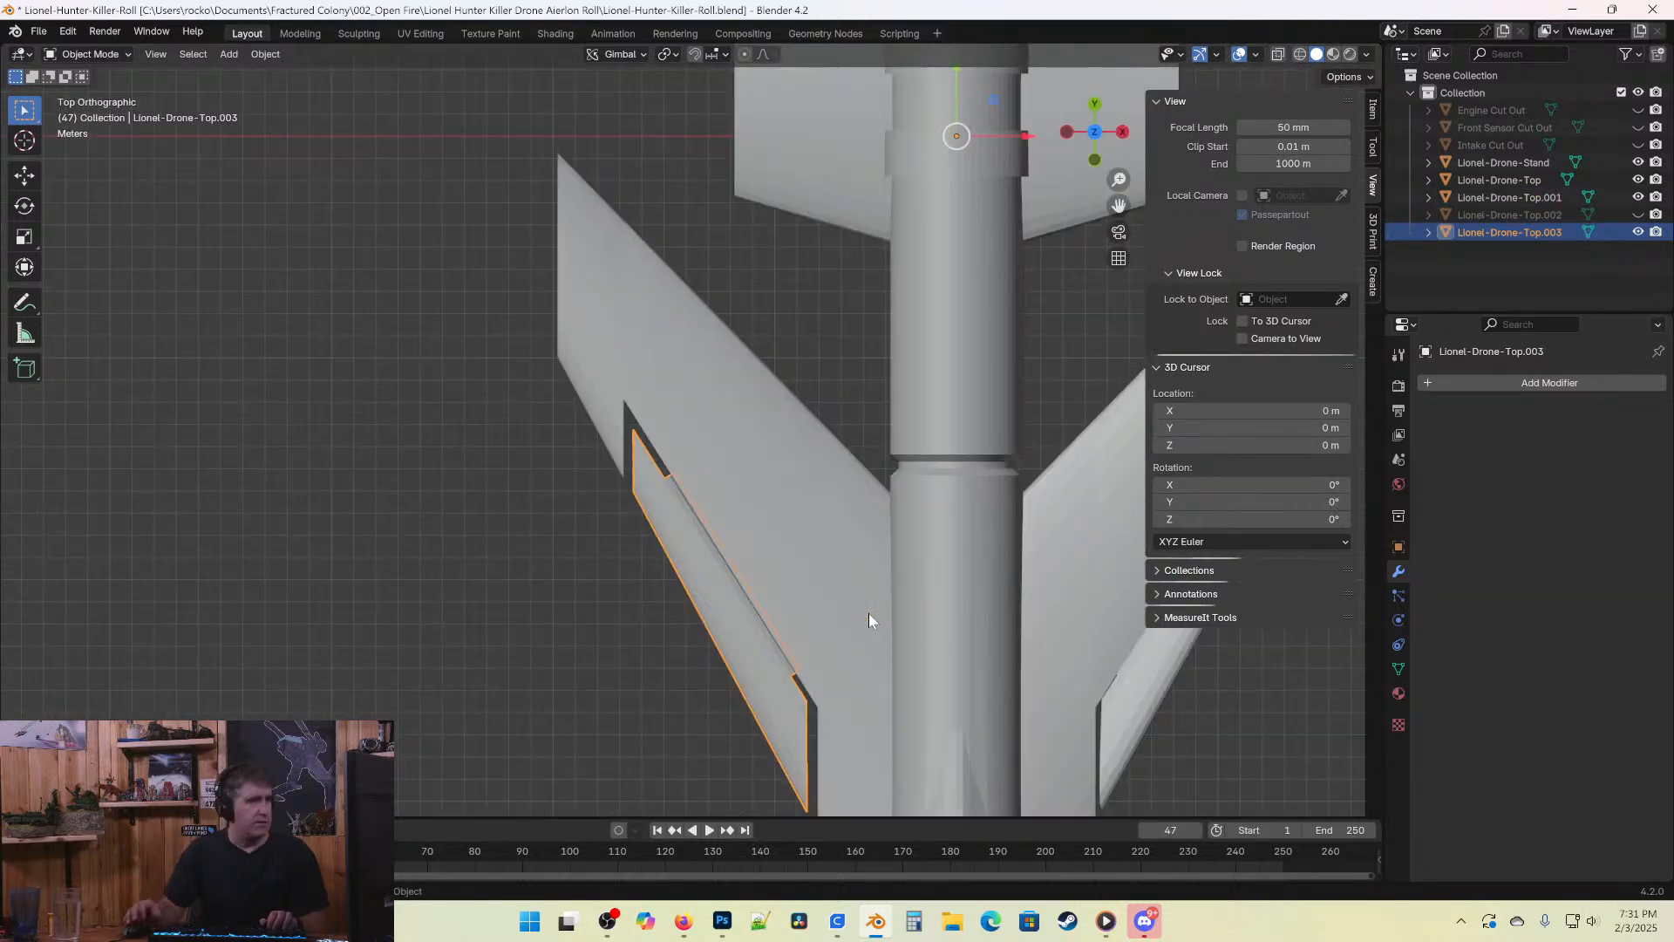
{"action": "scroll", "coordinate": [869, 614], "scroll_direction": "down", "scroll_amount": 3}
{"action": "key", "text": "shift+z"}
{"action": "middle_click_drag", "start_coordinate": [785, 663], "coordinate": [825, 486], "text": "shift"}
{"action": "scroll", "coordinate": [785, 488], "scroll_direction": "up", "scroll_amount": 2}
{"action": "left_click", "coordinate": [839, 342]}
{"action": "scroll", "coordinate": [959, 491], "scroll_direction": "down", "scroll_amount": 6}
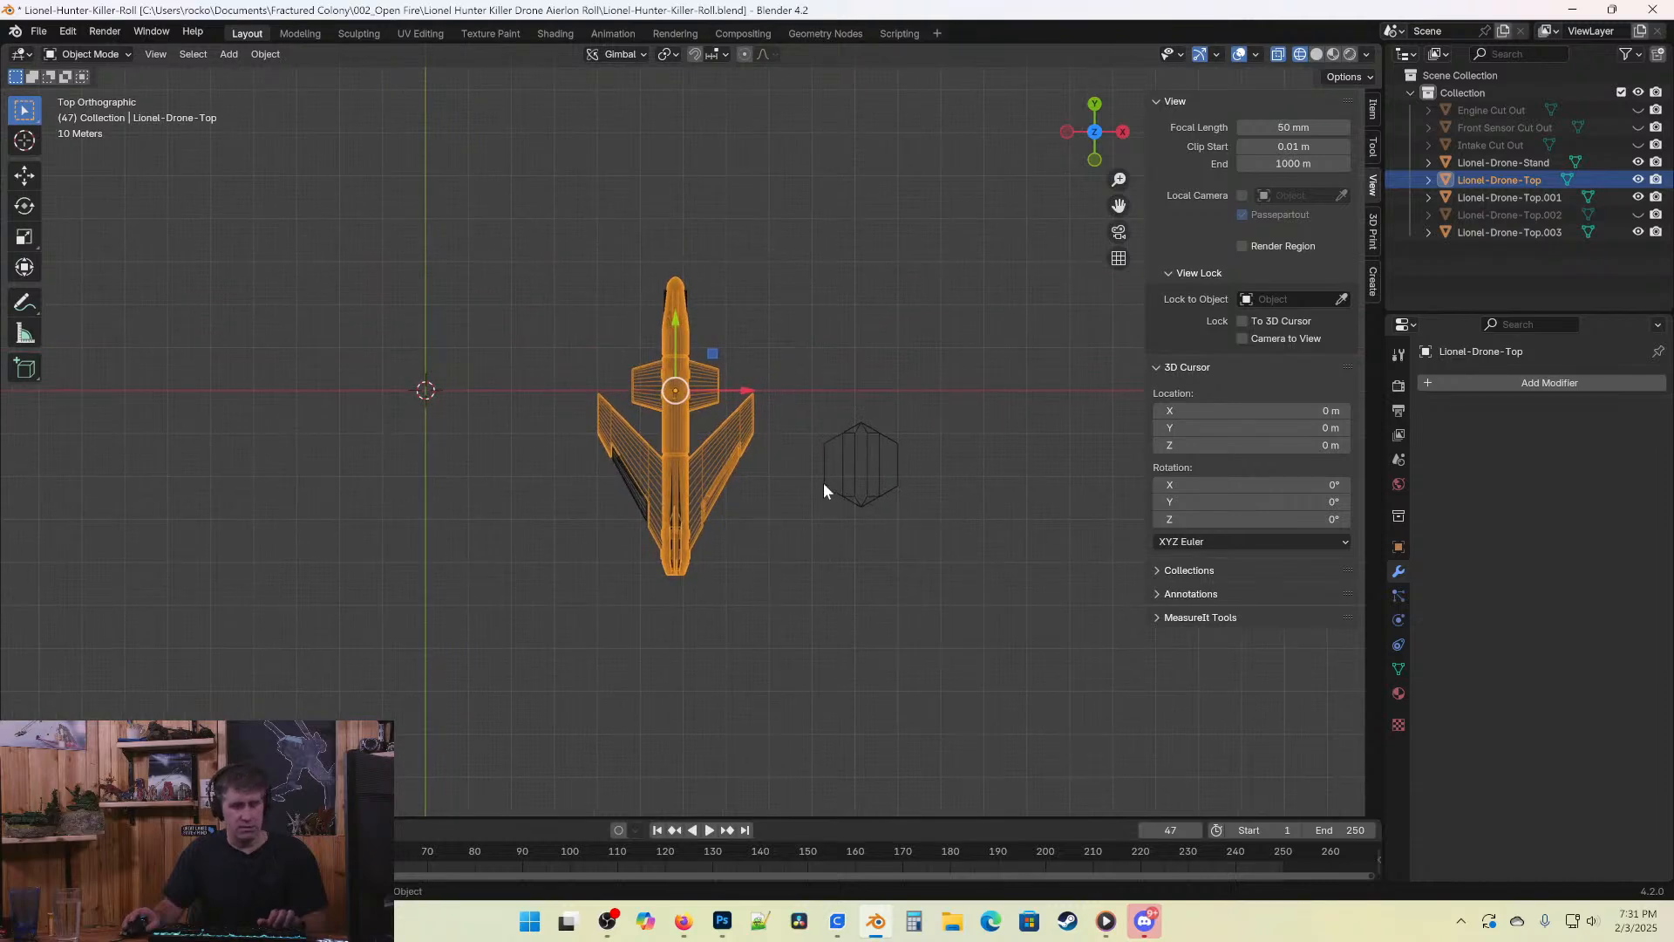
{"action": "key", "text": "g"}
{"action": "left_click", "coordinate": [1011, 251]}
{"action": "key", "text": "ctrl+z"}
{"action": "scroll", "coordinate": [663, 484], "scroll_direction": "up", "scroll_amount": 8}
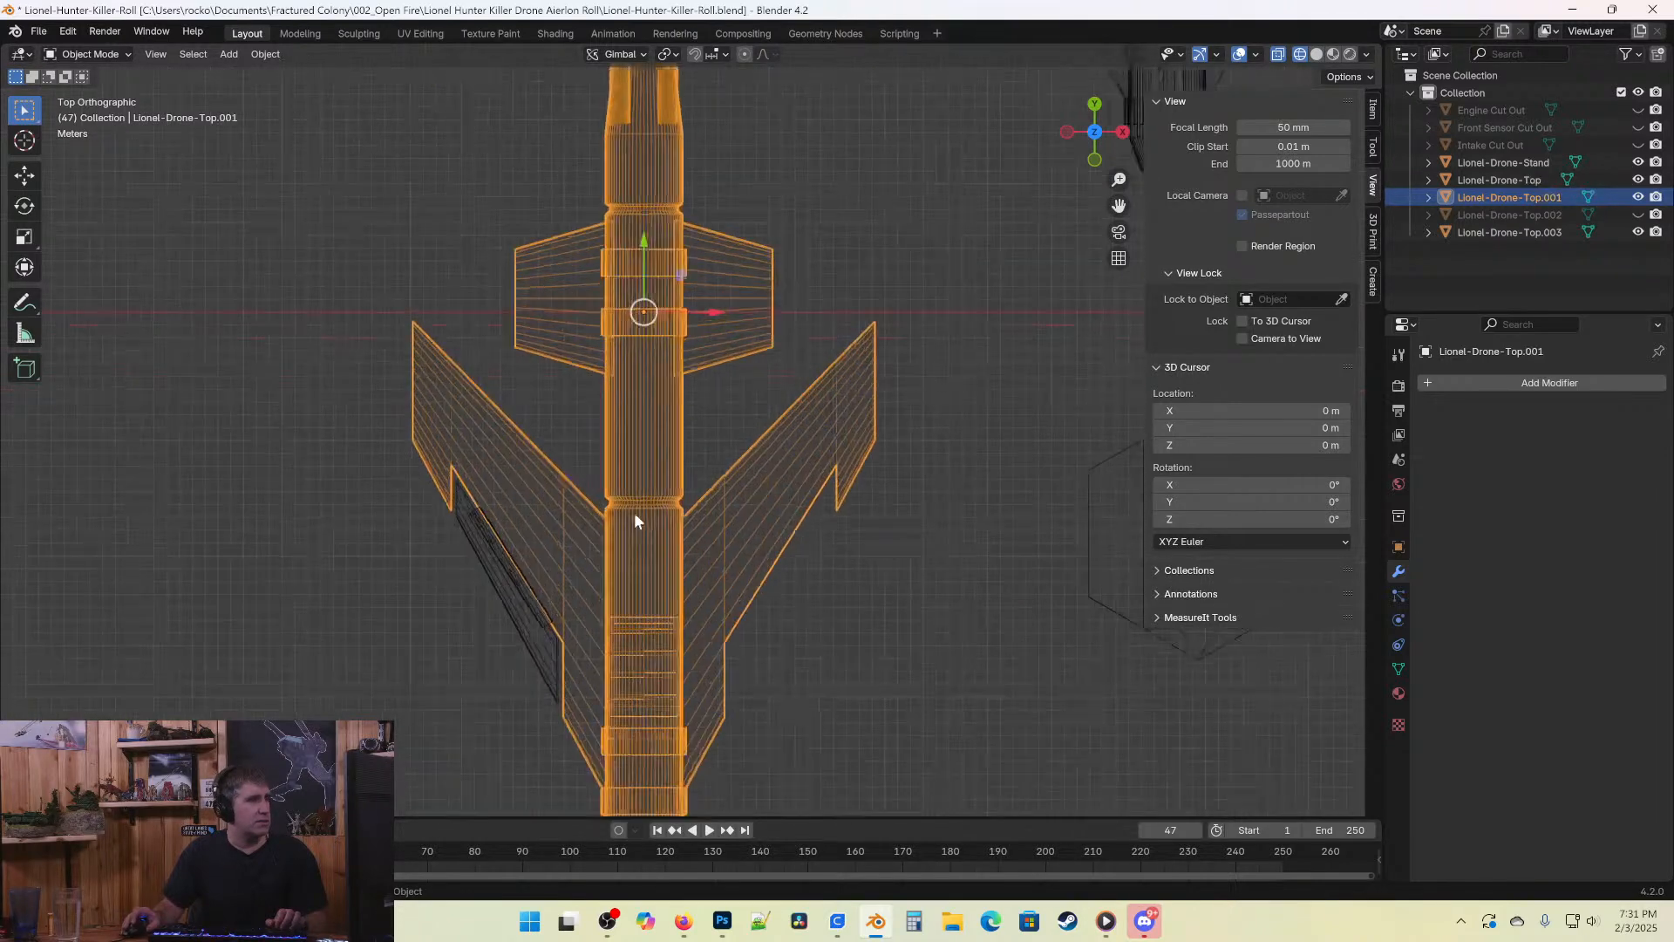
Set the separated lower-half aileron's origin to its center of mass by volume.
{"action": "scroll", "coordinate": [628, 479], "scroll_direction": "down", "scroll_amount": 2}
{"action": "left_click", "coordinate": [570, 480]}
{"action": "scroll", "coordinate": [662, 558], "scroll_direction": "up", "scroll_amount": 3}
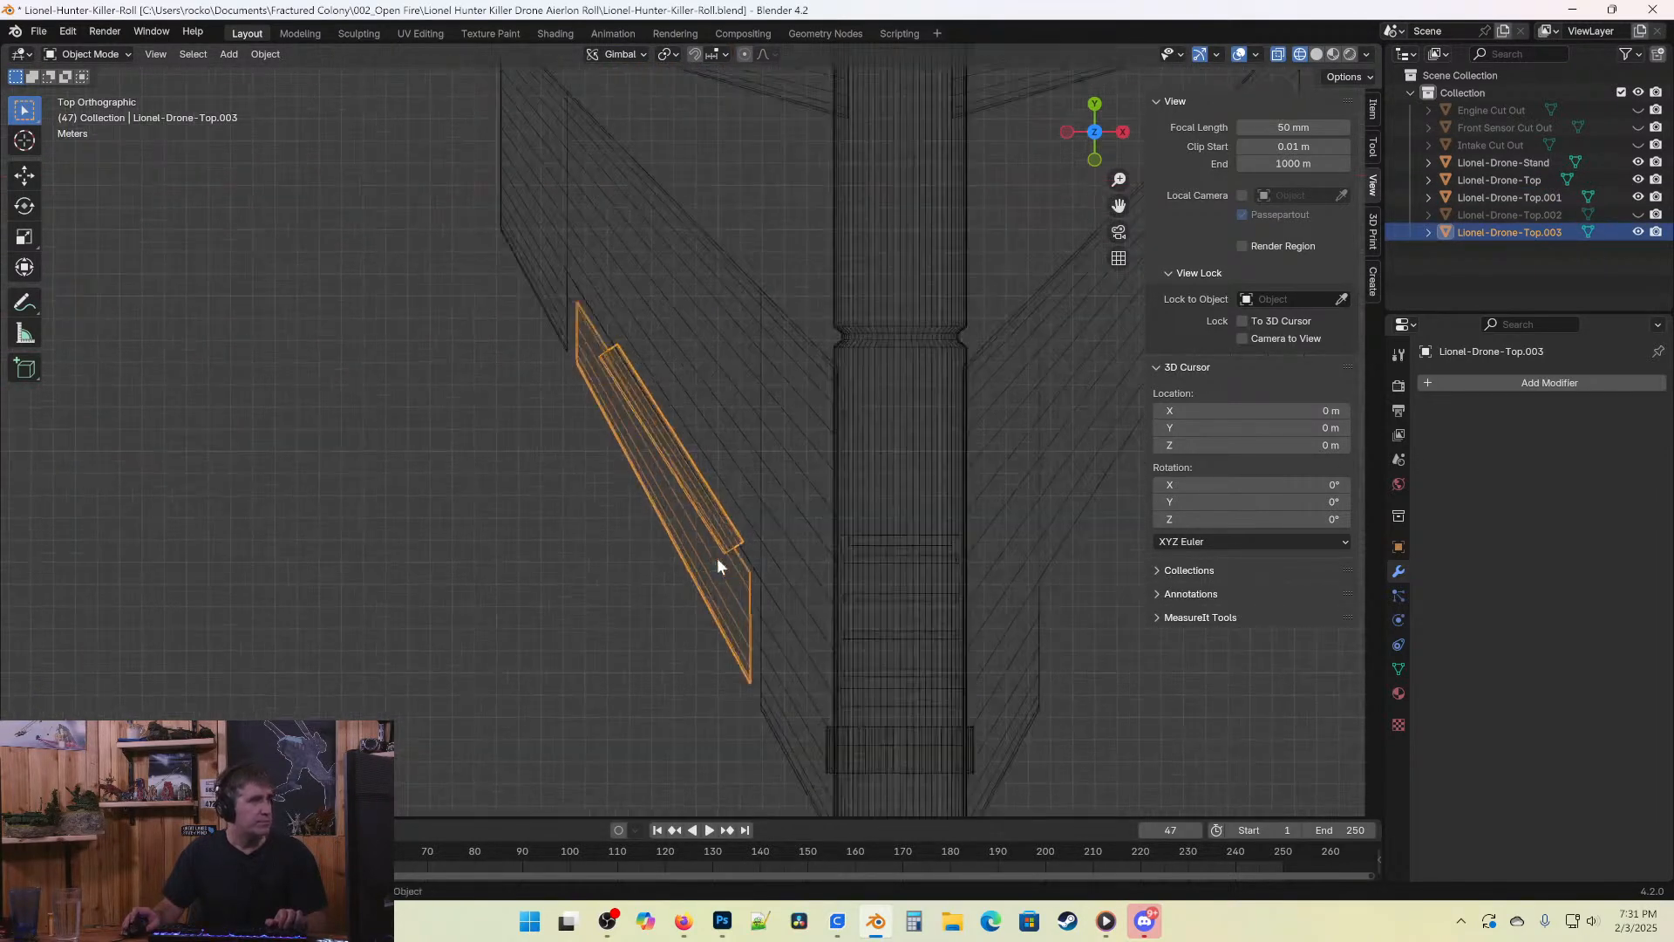
{"action": "scroll", "coordinate": [719, 554], "scroll_direction": "down", "scroll_amount": 2}
{"action": "left_click", "coordinate": [263, 54]}
{"action": "mouse_move", "coordinate": [276, 88]}
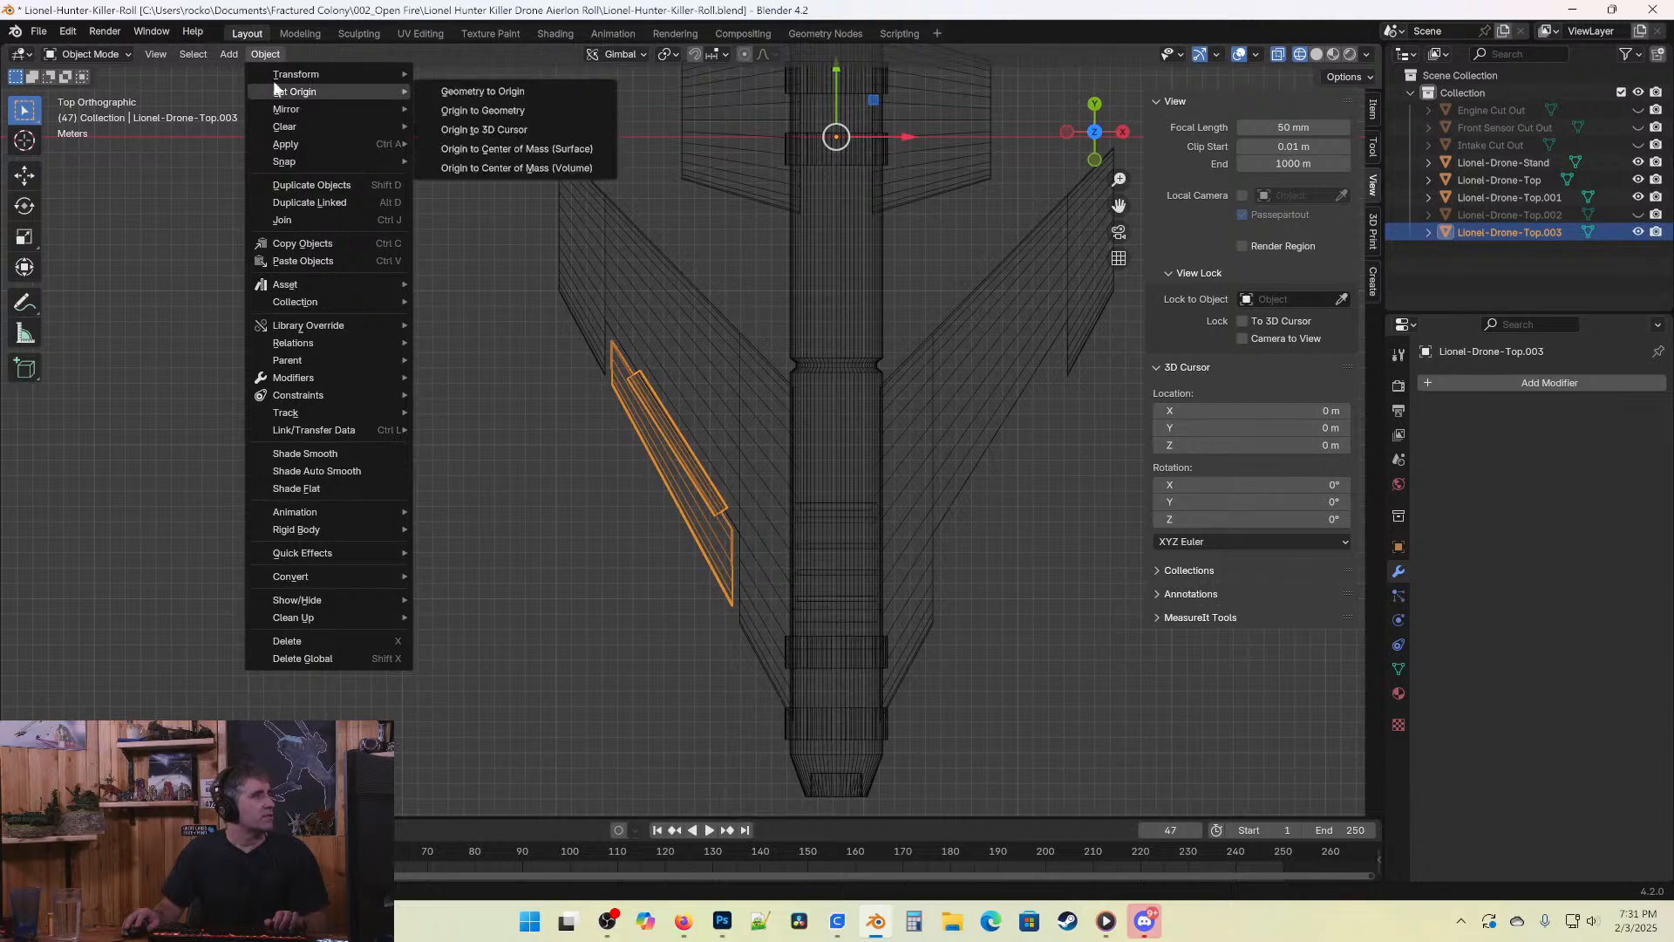
{"action": "left_click", "coordinate": [512, 168]}
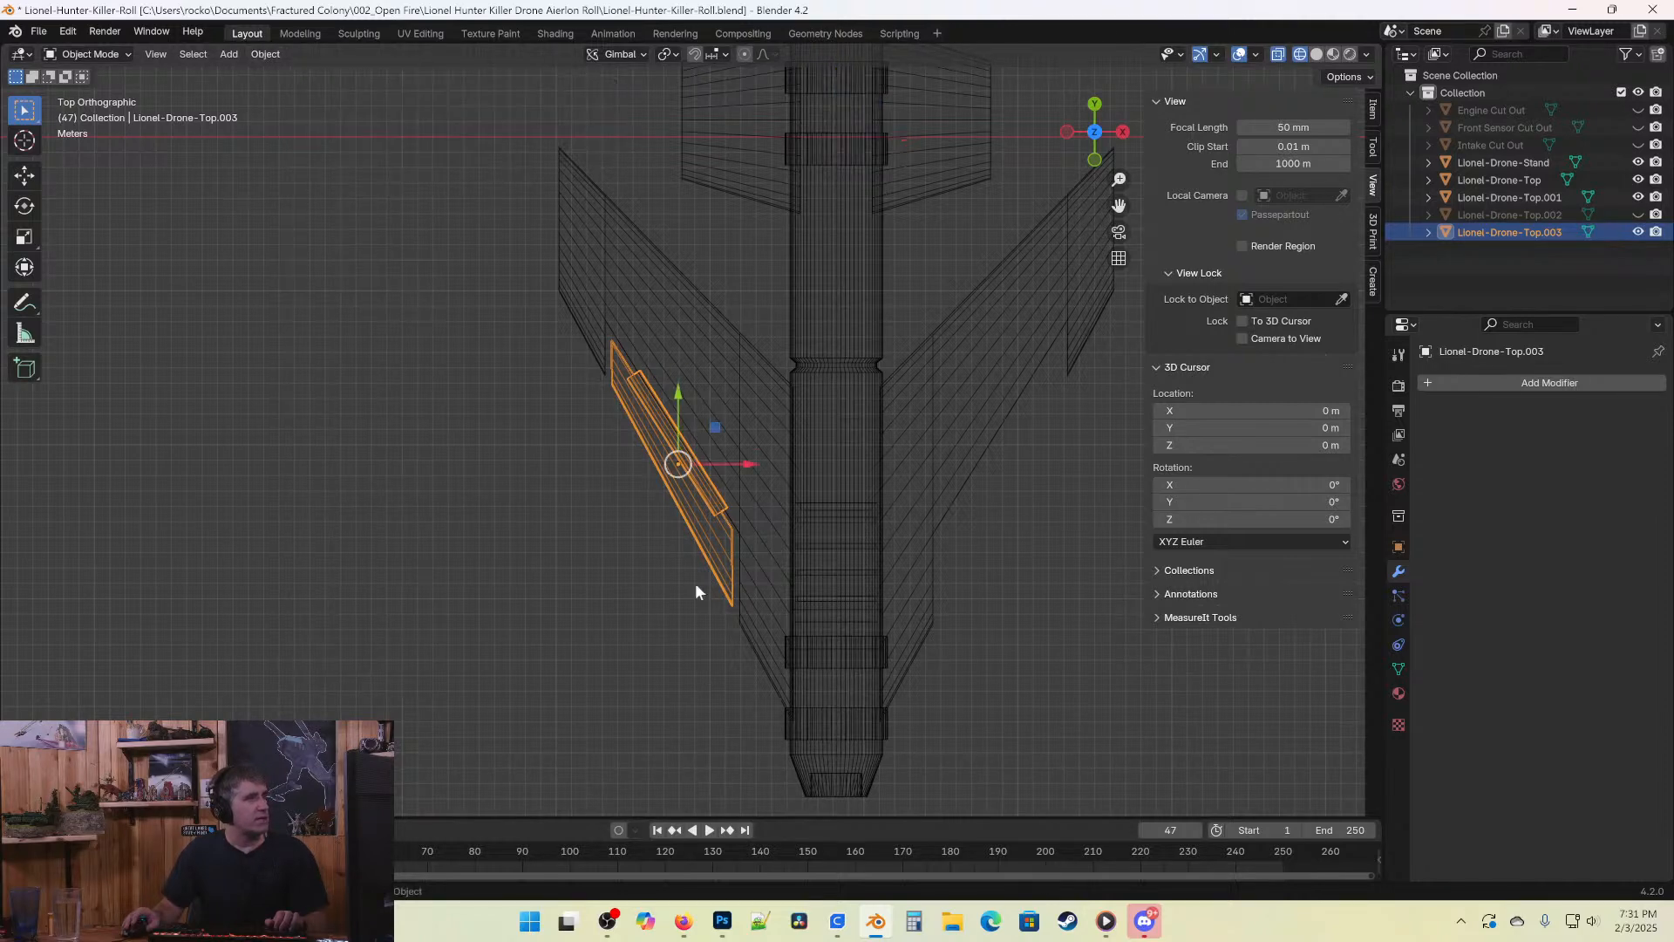
{"action": "scroll", "coordinate": [694, 582], "scroll_direction": "up", "scroll_amount": 3}
{"action": "middle_click_drag", "start_coordinate": [686, 600], "coordinate": [697, 457], "text": "shift"}
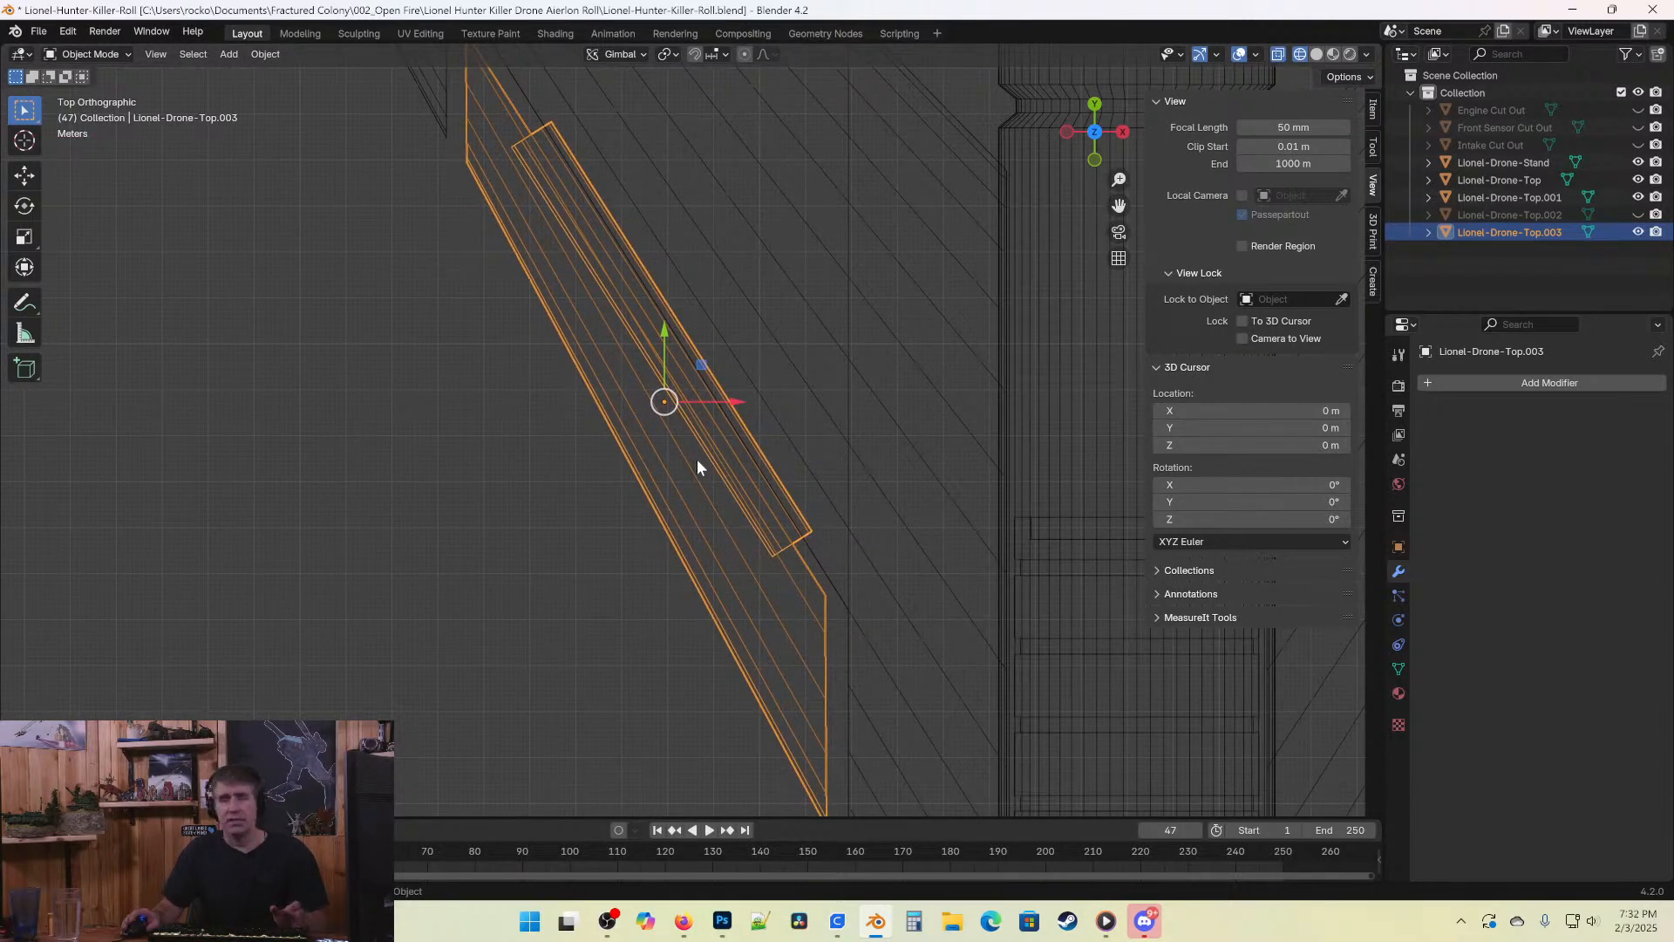
{"action": "scroll", "coordinate": [771, 540], "scroll_direction": "up", "scroll_amount": 2}
{"action": "scroll", "coordinate": [745, 411], "scroll_direction": "down", "scroll_amount": 3}
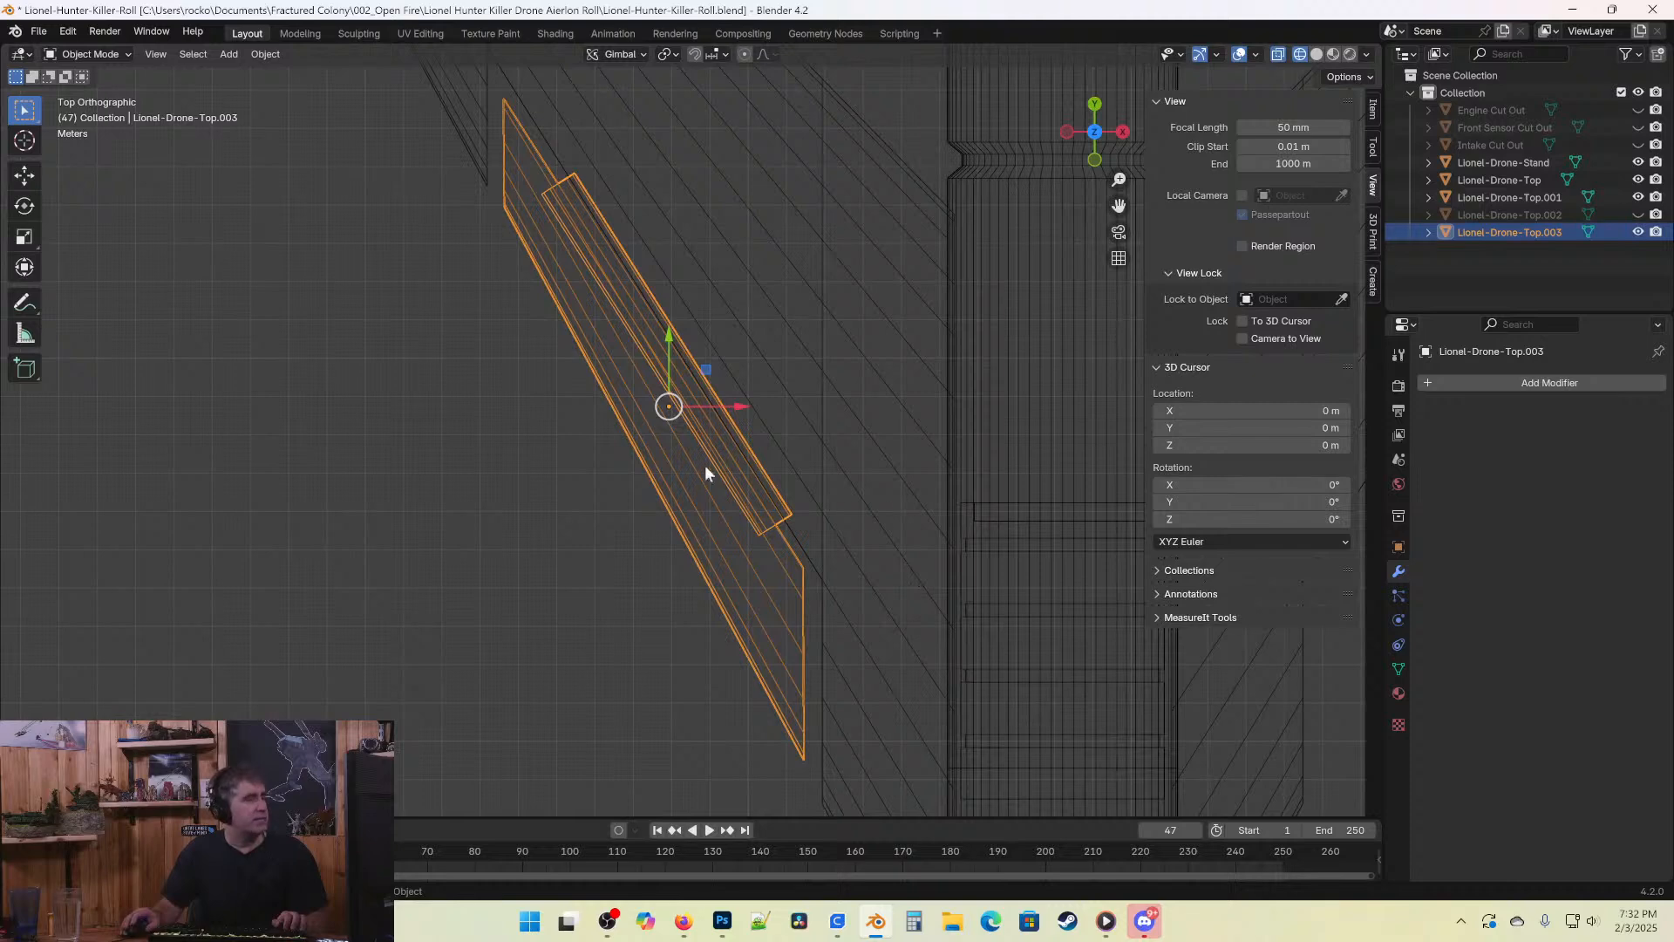
Rotate the whole mesh of the separated lower-half aileron in Edit Mode until its hinge edge runs roughly horizontal.
{"action": "key", "text": "Tab"}
{"action": "key", "text": "a"}
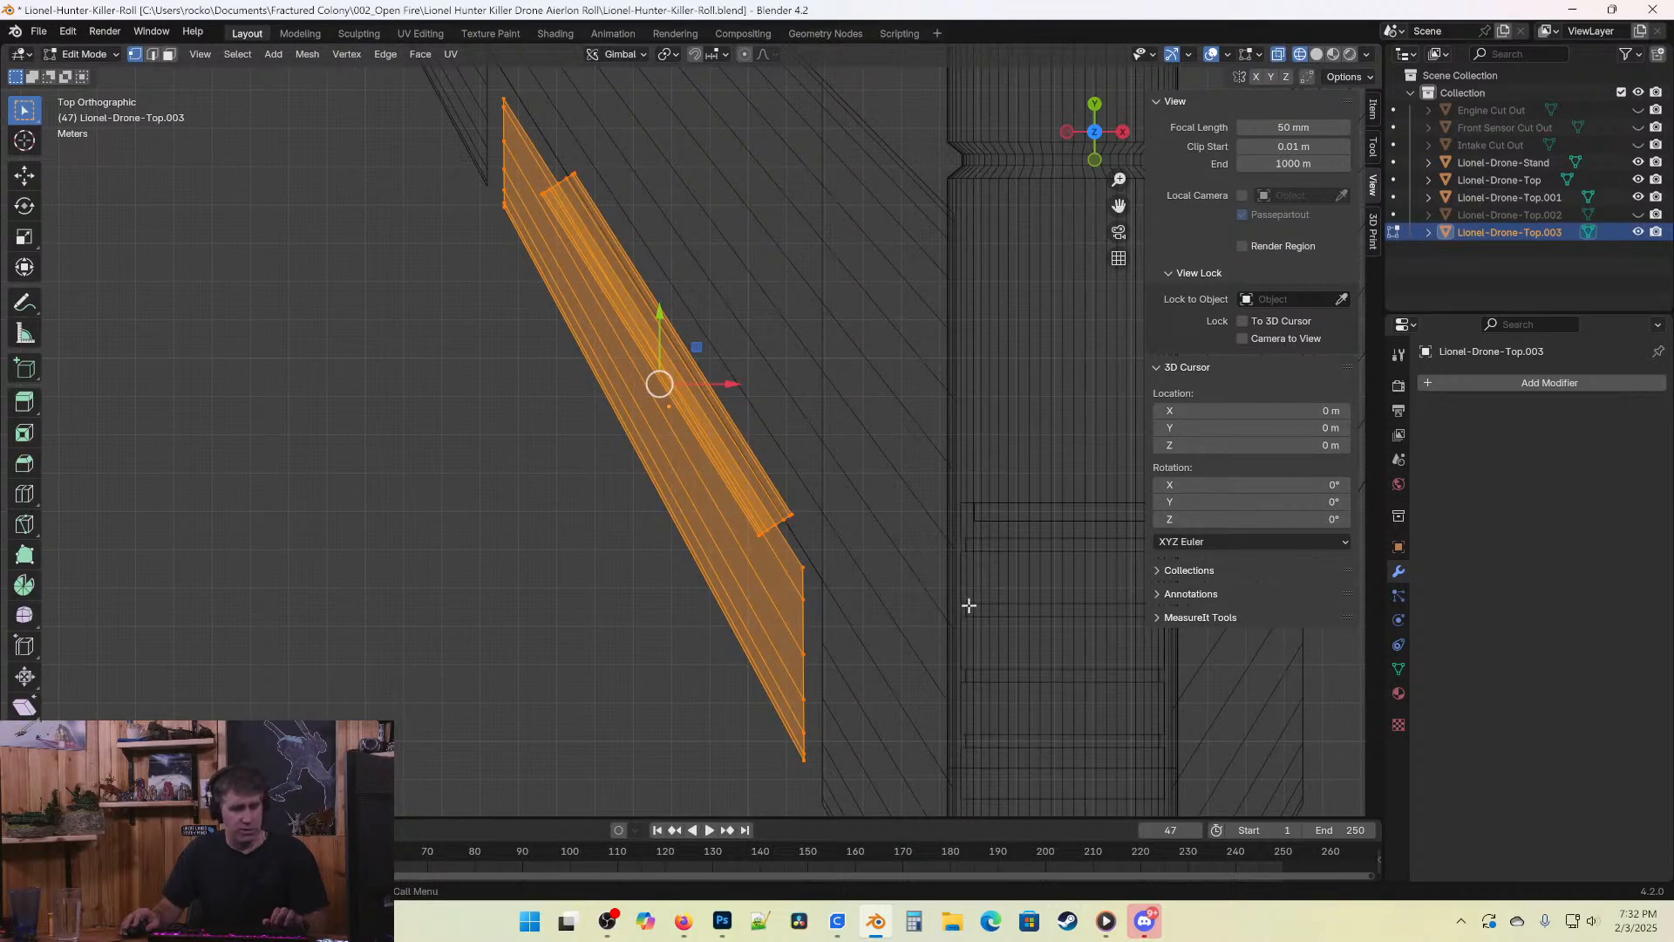
{"action": "key", "text": "r"}
{"action": "left_click", "coordinate": [1032, 474]}
{"action": "scroll", "coordinate": [725, 502], "scroll_direction": "up", "scroll_amount": 4}
{"action": "key", "text": "r"}
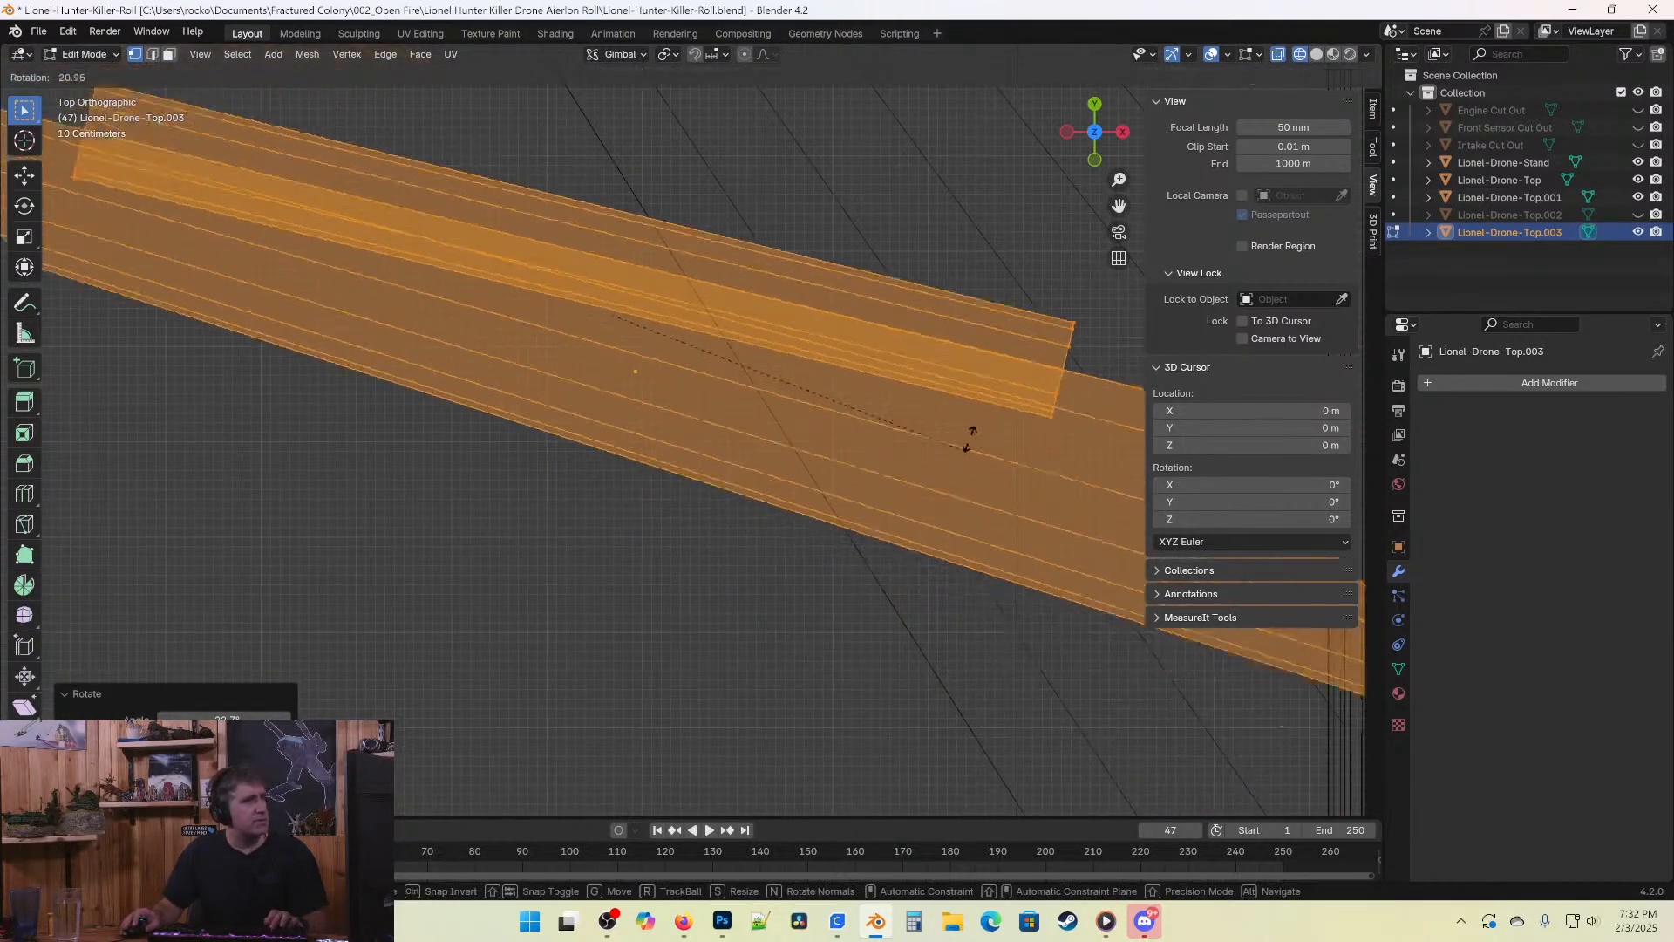
{"action": "left_click", "coordinate": [962, 394]}
{"action": "key", "text": "r"}
{"action": "left_click", "coordinate": [900, 434]}
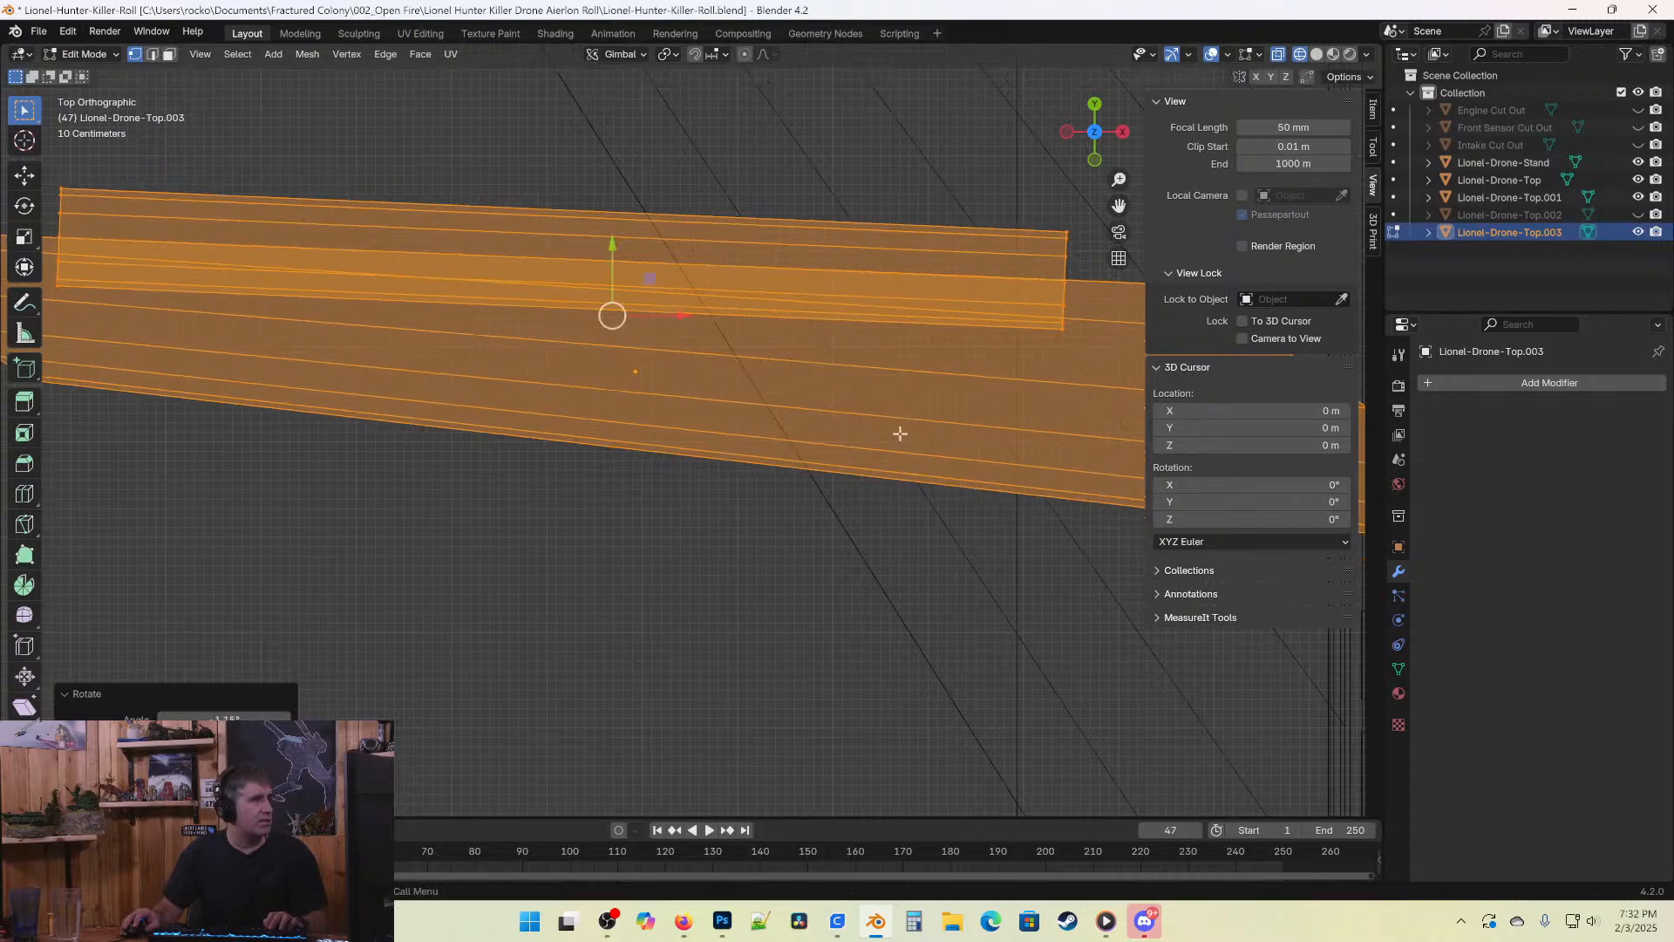
Fine-tune the aileron mesh rotation until its hinge lines run parallel to the X axis, and return to Object Mode.
{"action": "scroll", "coordinate": [693, 419], "scroll_direction": "up", "scroll_amount": 4}
{"action": "middle_click_drag", "start_coordinate": [666, 234], "coordinate": [705, 459], "text": "shift"}
{"action": "scroll", "coordinate": [706, 459], "scroll_direction": "up", "scroll_amount": 3}
{"action": "key", "text": "r"}
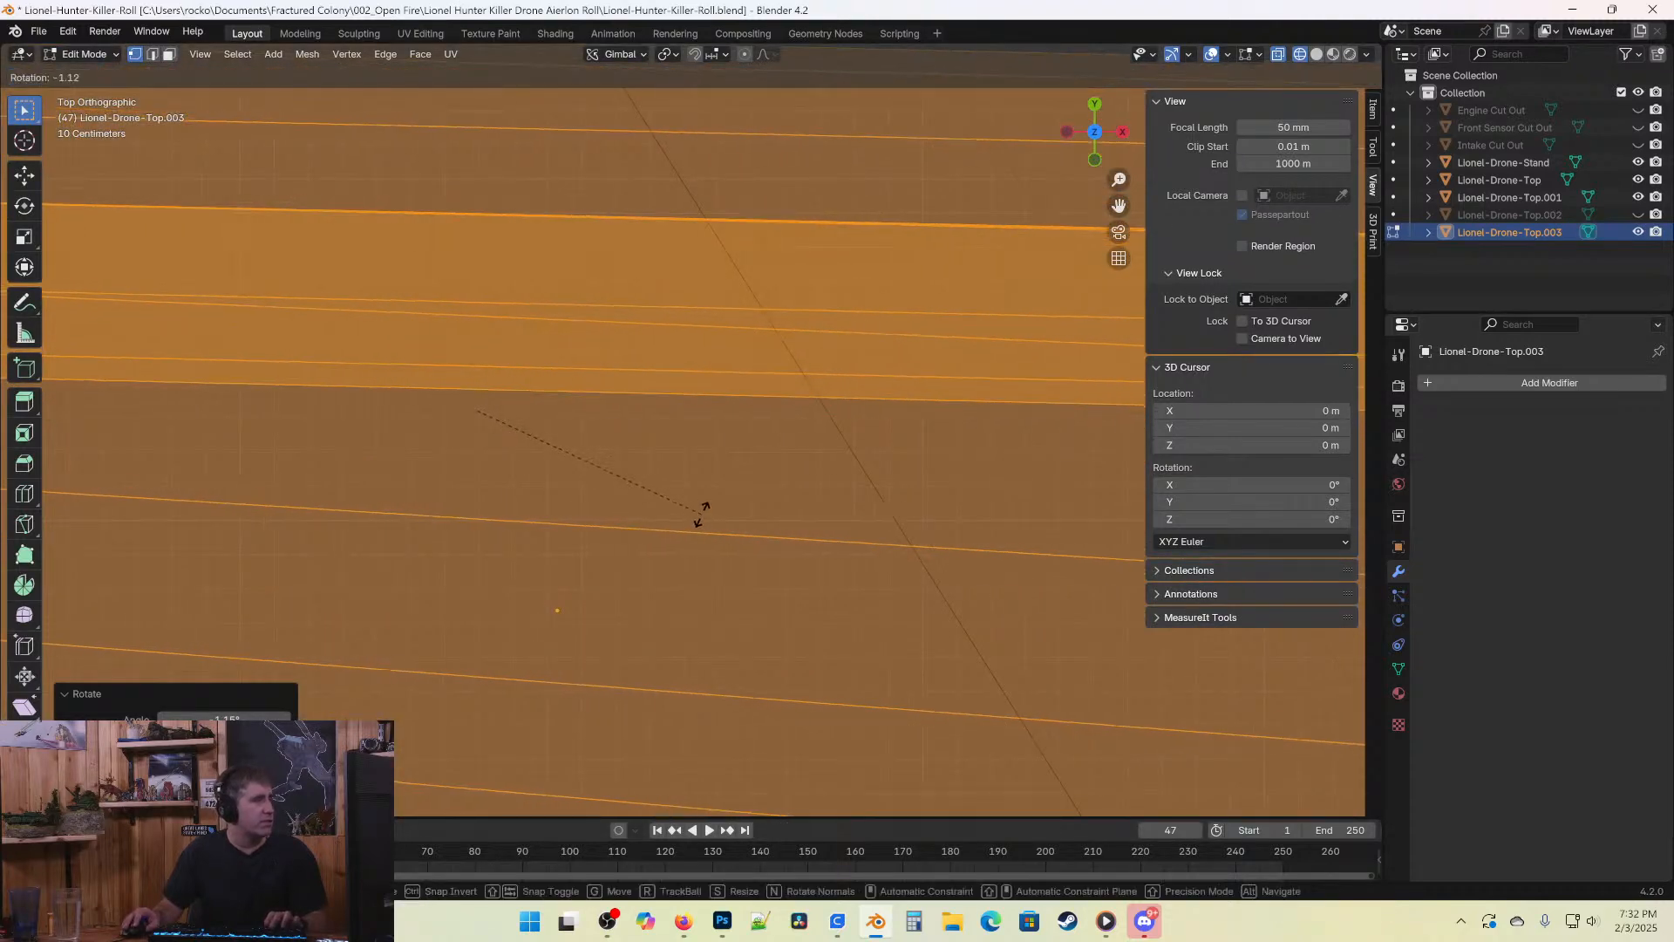
{"action": "left_click", "coordinate": [701, 513]}
{"action": "key", "text": "r"}
{"action": "left_click", "coordinate": [701, 513]}
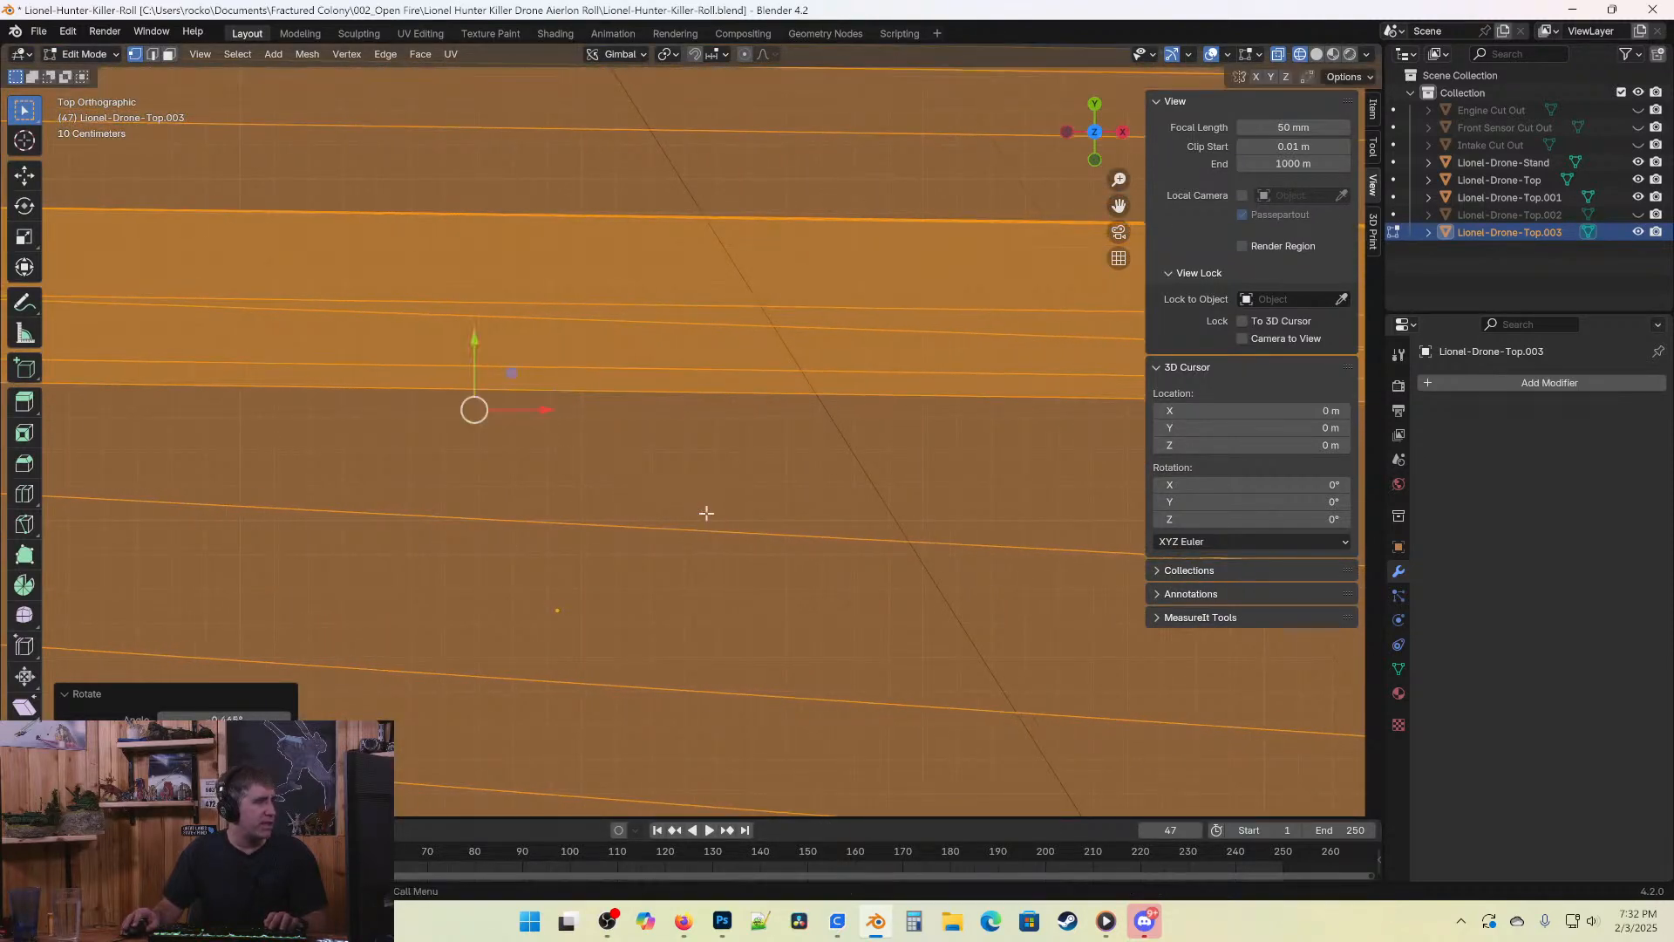
{"action": "scroll", "coordinate": [702, 510], "scroll_direction": "down", "scroll_amount": 5}
{"action": "scroll", "coordinate": [701, 507], "scroll_direction": "down", "scroll_amount": 5}
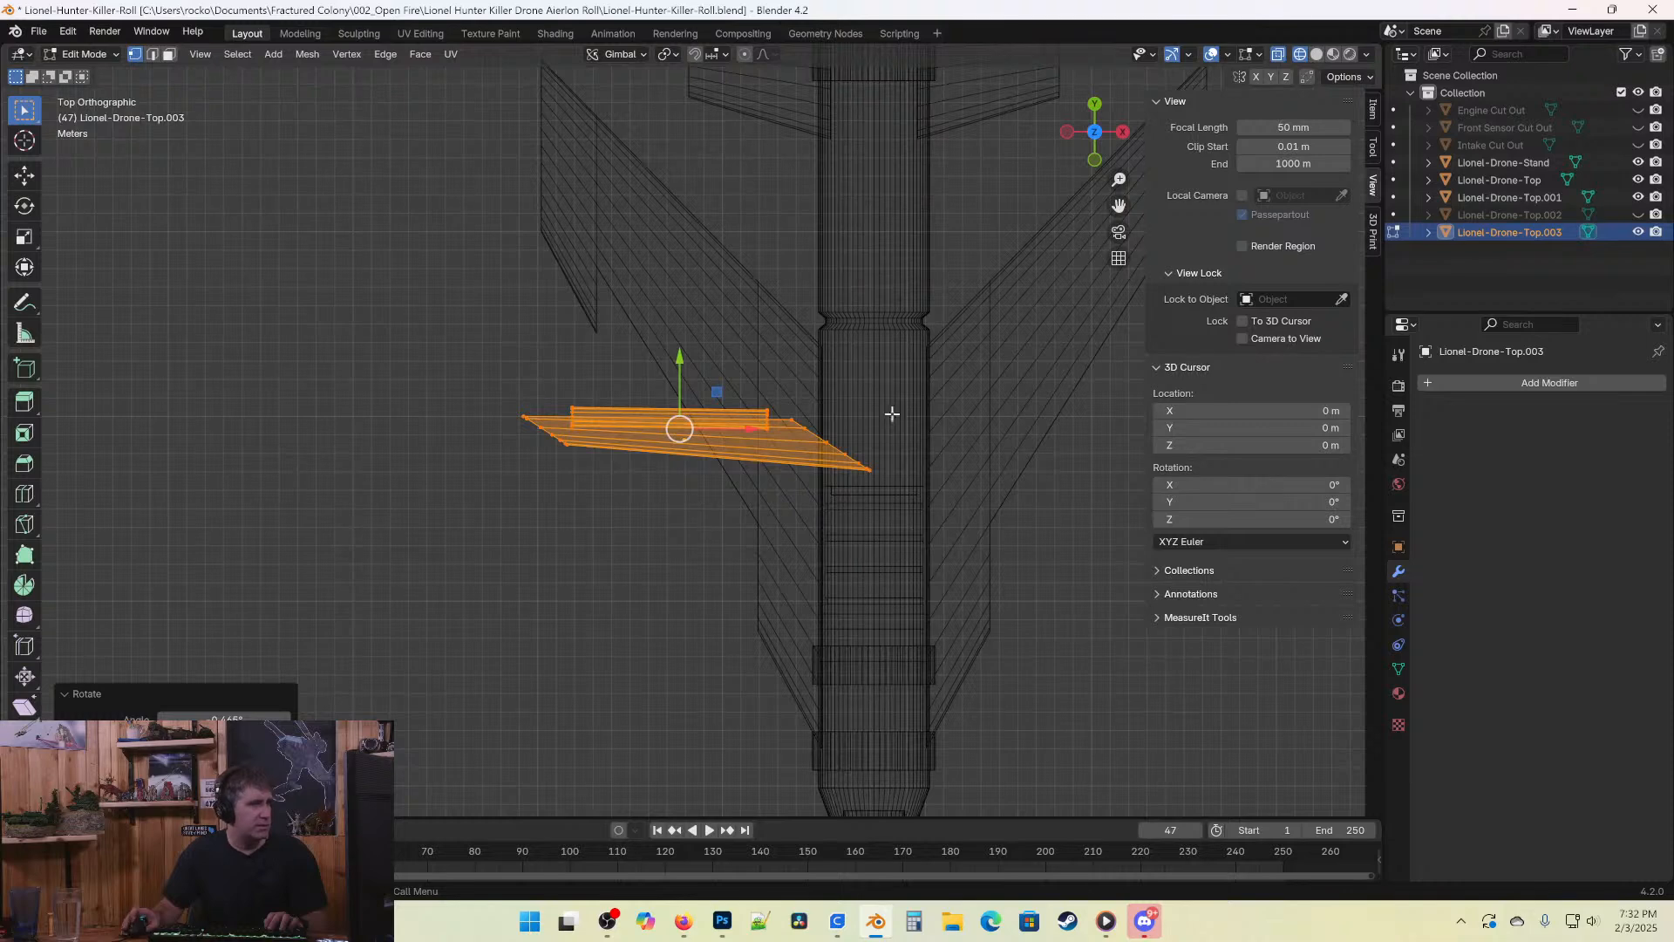
{"action": "scroll", "coordinate": [891, 413], "scroll_direction": "up", "scroll_amount": 5}
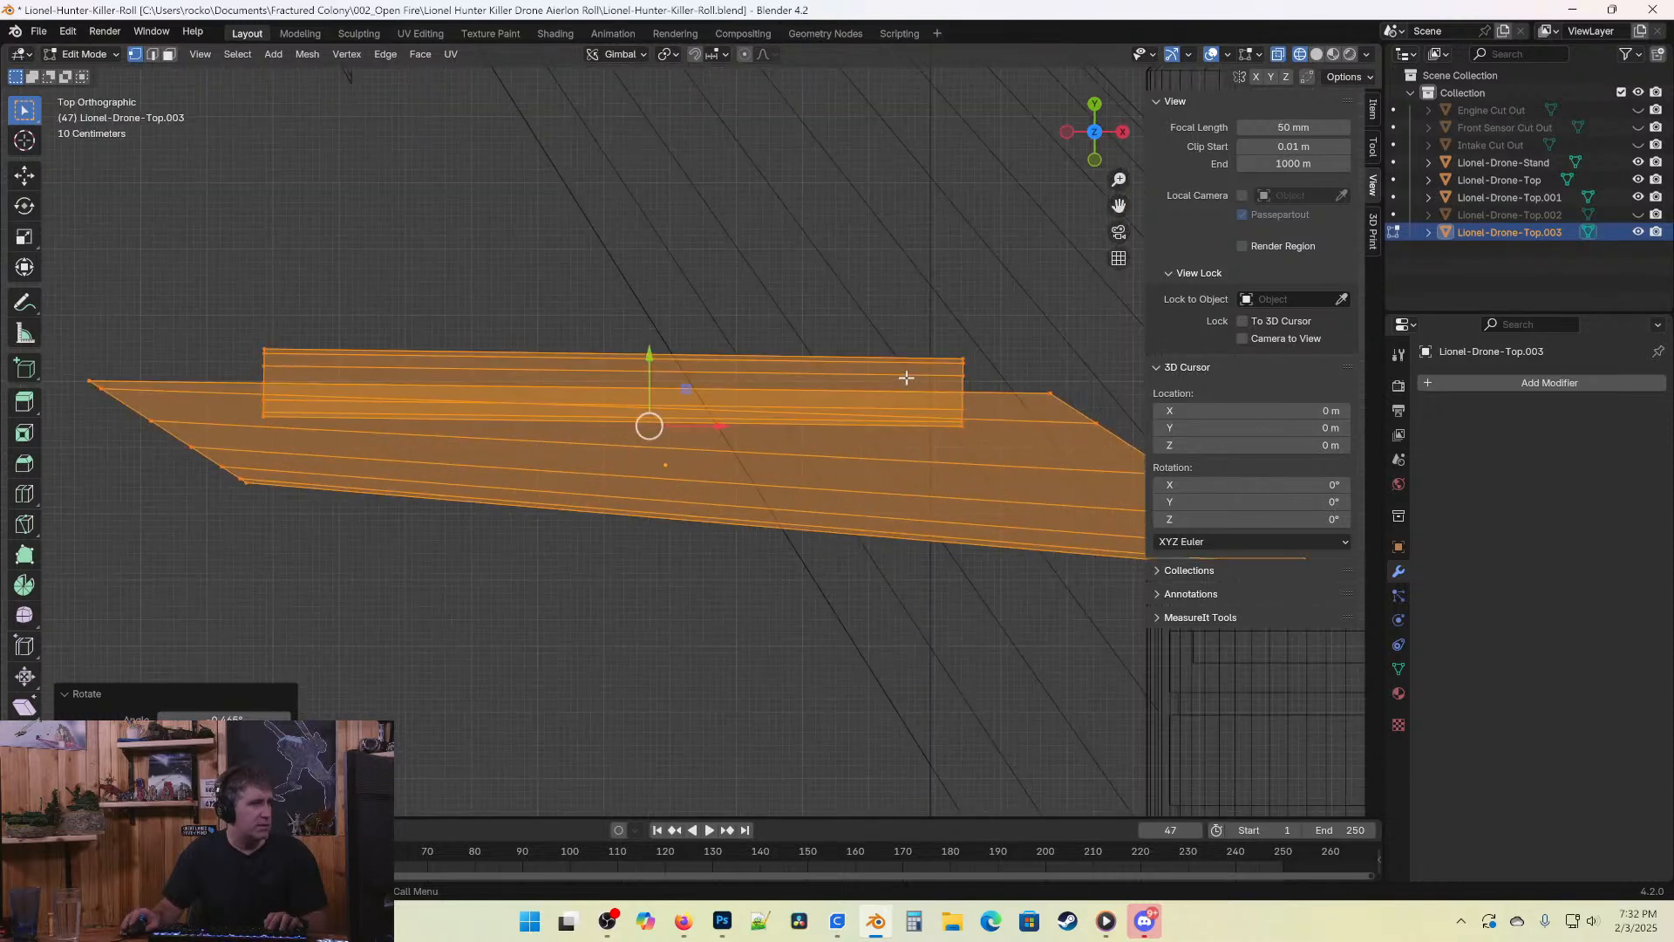
{"action": "key", "text": "r"}
{"action": "left_click", "coordinate": [979, 615]}
{"action": "scroll", "coordinate": [959, 597], "scroll_direction": "down", "scroll_amount": 4}
{"action": "key", "text": "Tab"}
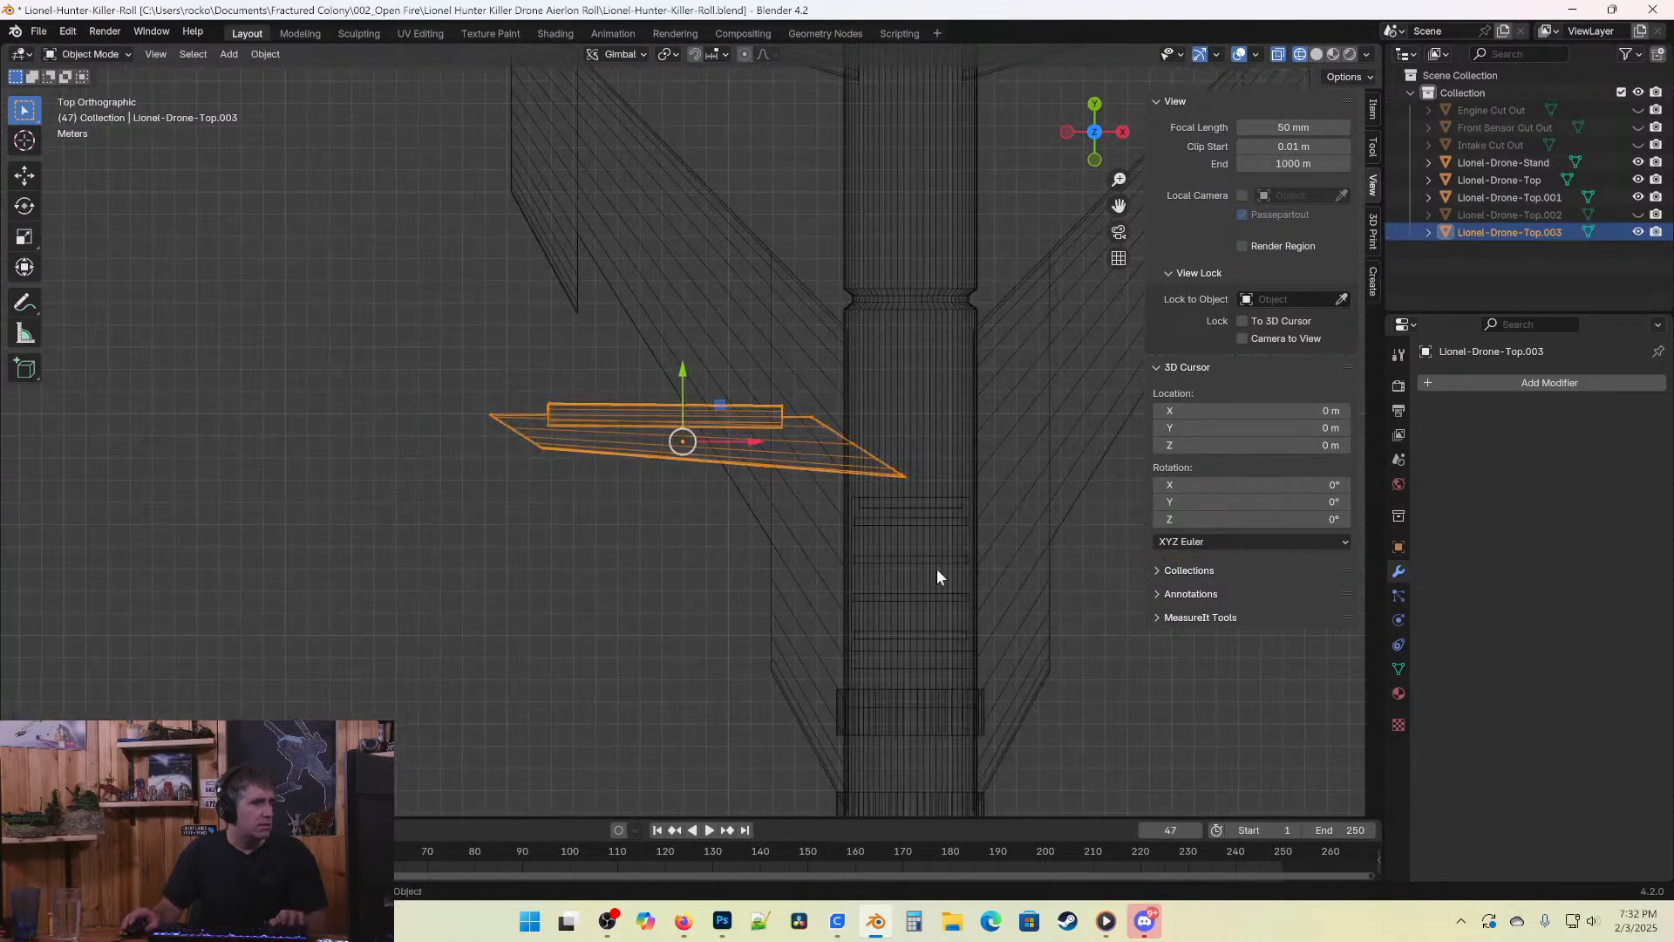
Rotate the aileron object back to the wing's sweep angle and move it into the lower half's wing cutout.
{"action": "key", "text": "r"}
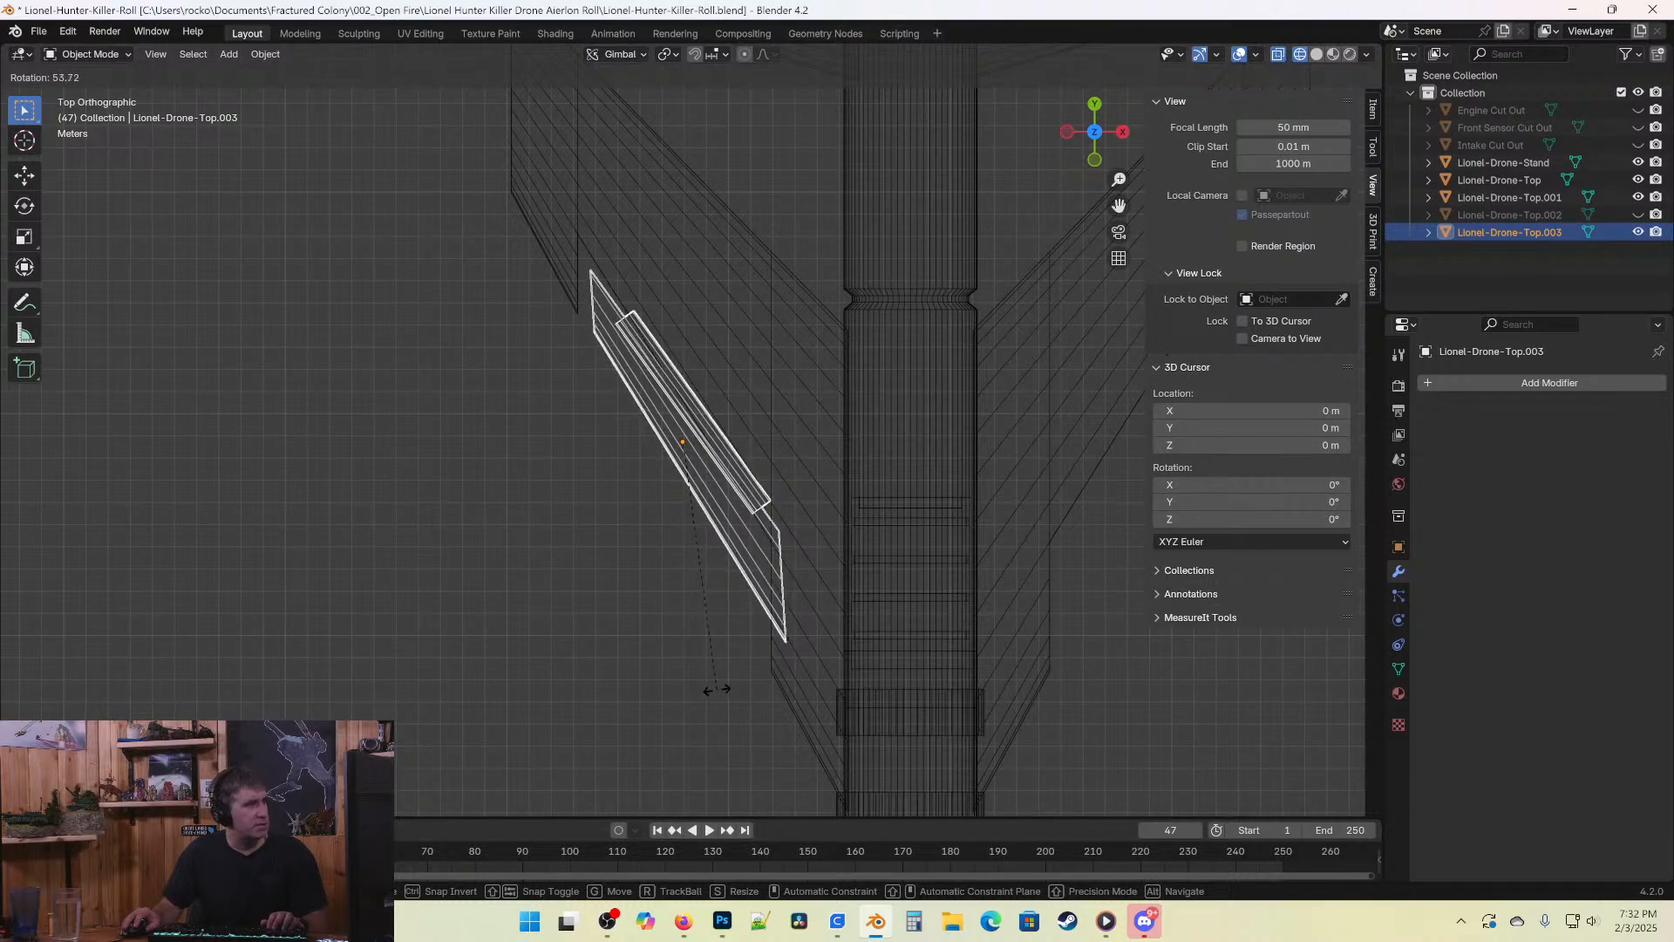
{"action": "left_click", "coordinate": [713, 693]}
{"action": "key", "text": "g"}
{"action": "left_click", "coordinate": [748, 703]}
{"action": "key", "text": "r"}
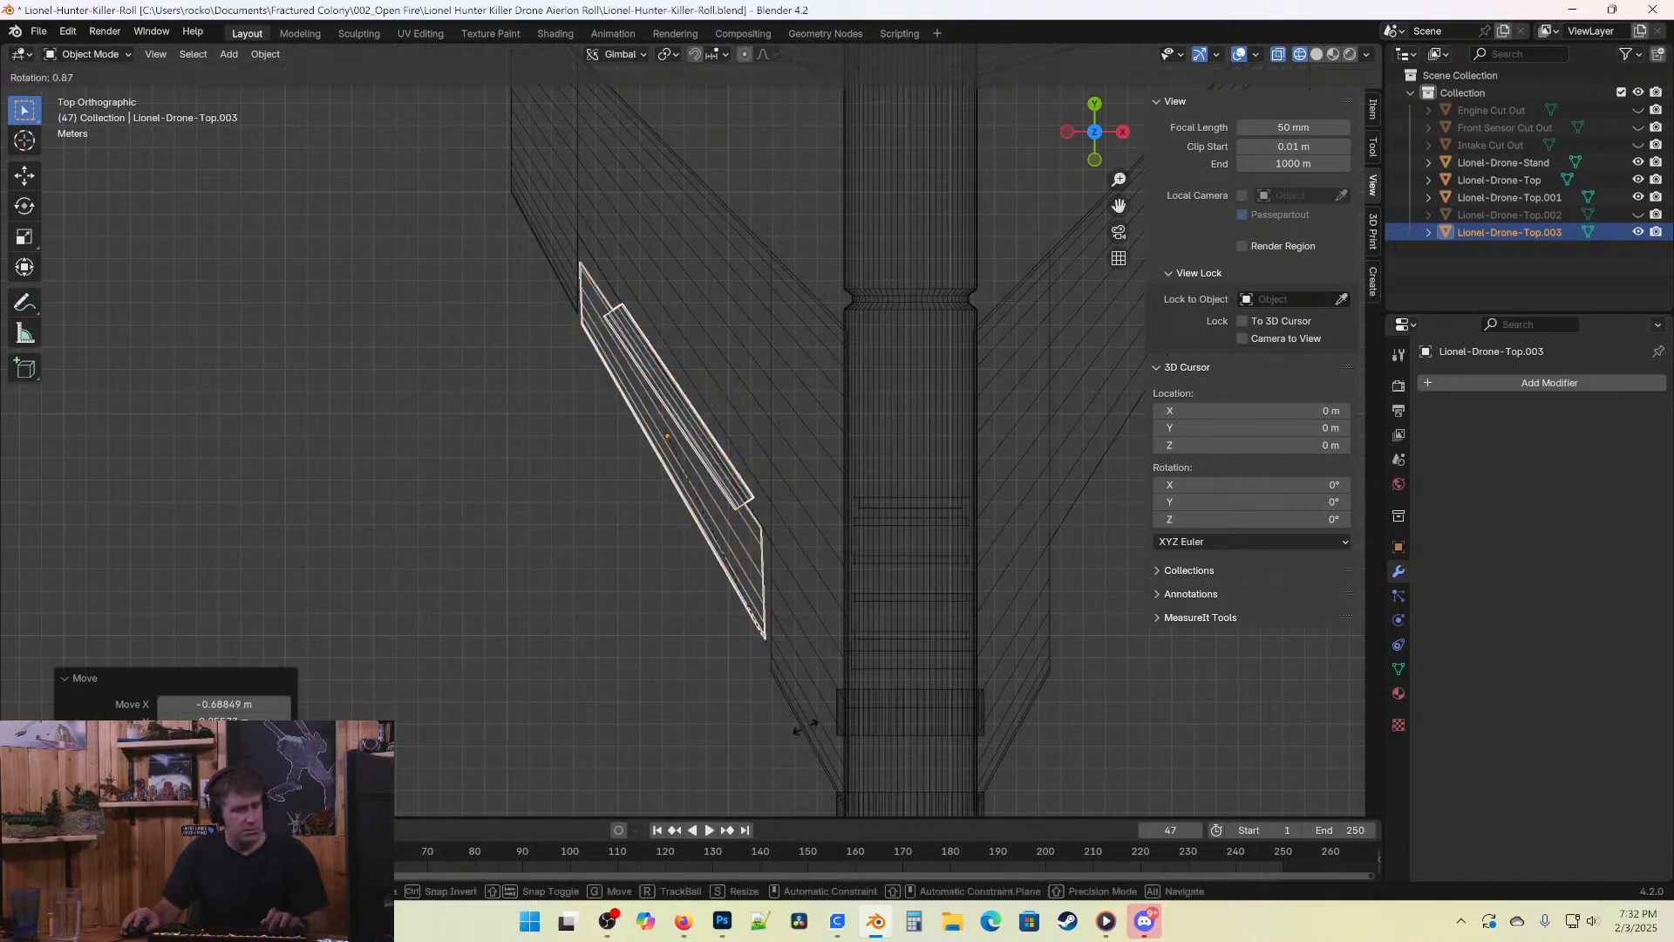
{"action": "left_click", "coordinate": [798, 727]}
{"action": "key", "text": "g"}
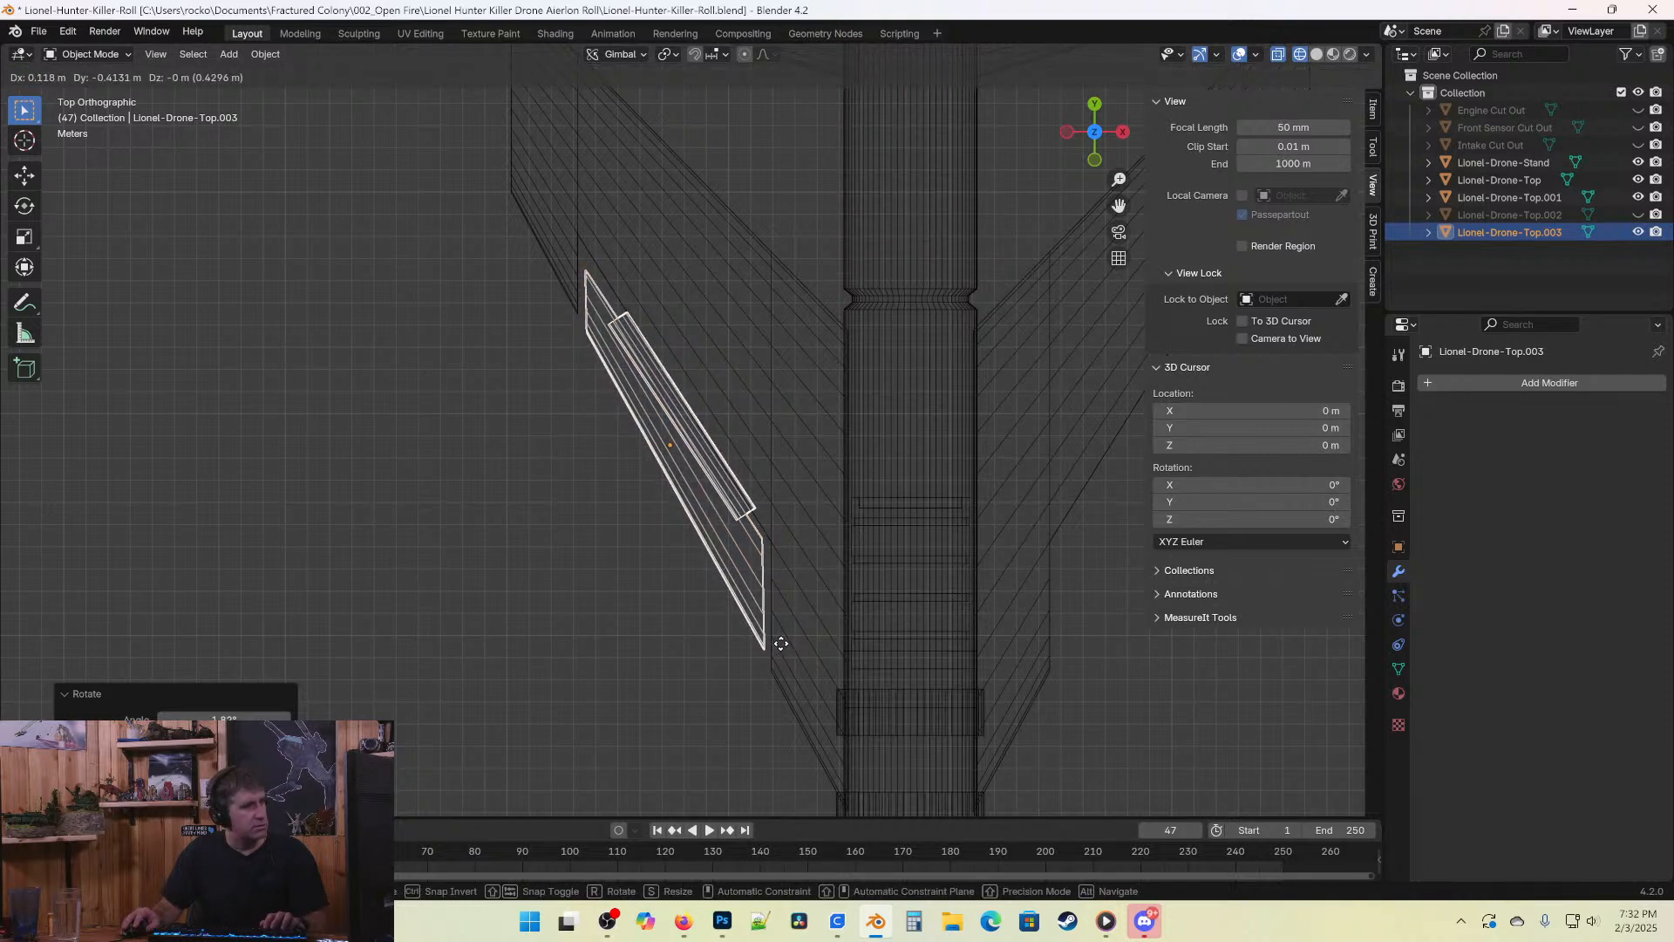
{"action": "left_click", "coordinate": [798, 662]}
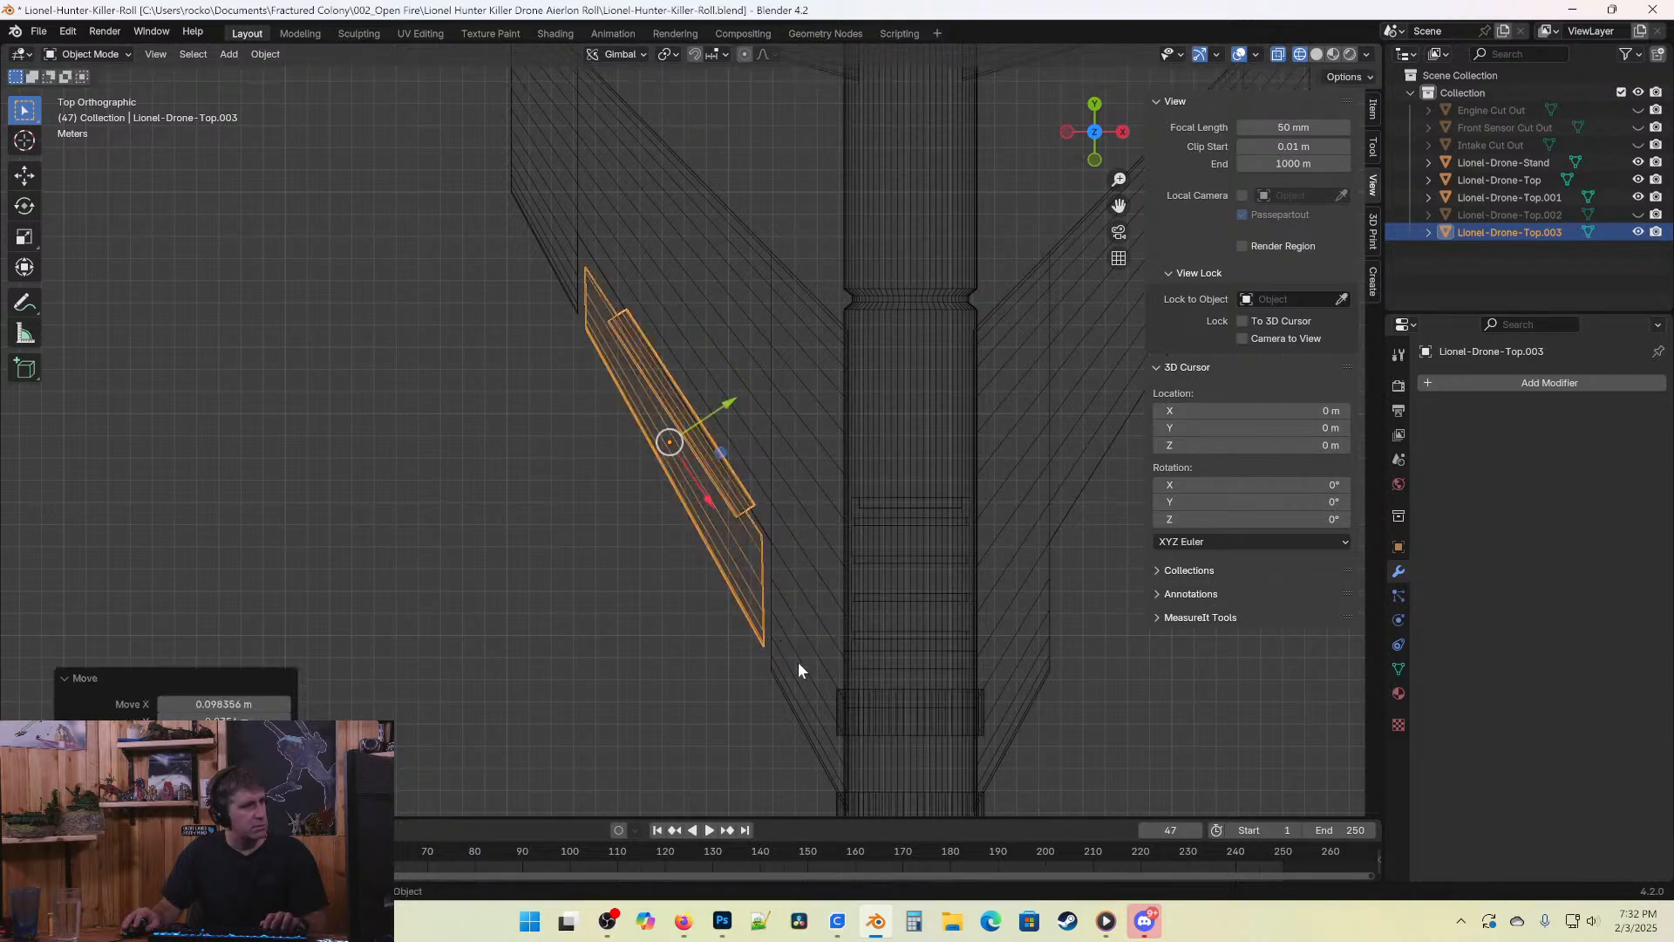
{"action": "key", "text": "r"}
{"action": "left_click", "coordinate": [792, 676]}
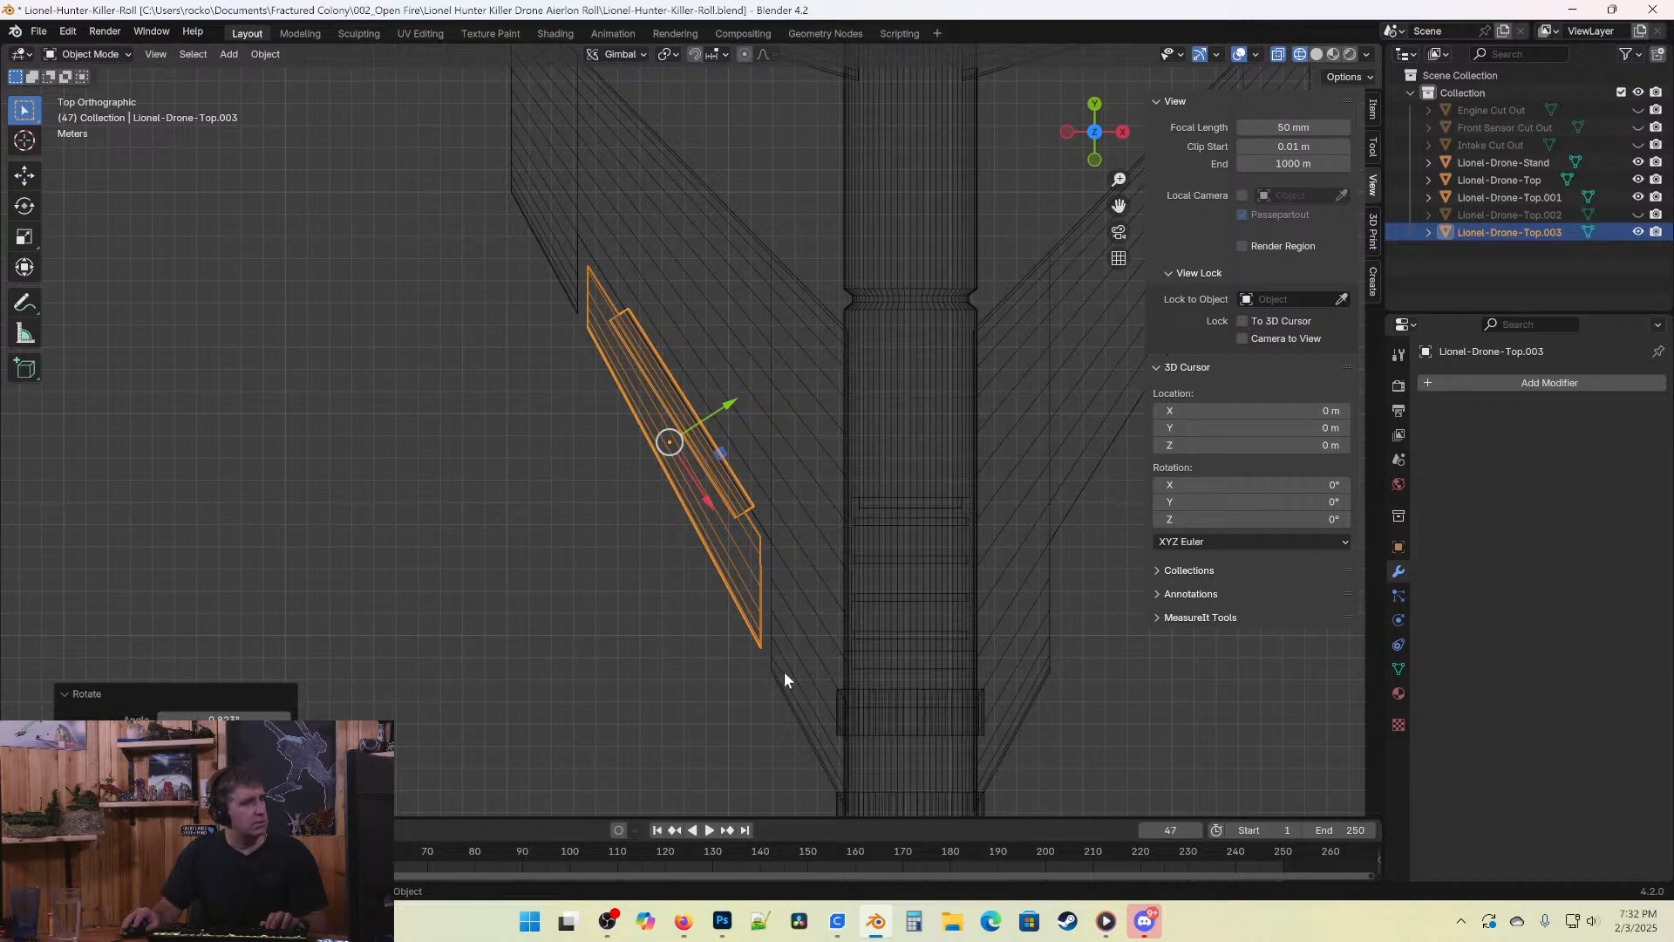
Nudge the lower-half aileron slightly along Z in solid shading and save the file.
{"action": "mouse_move", "coordinate": [782, 672]}
{"action": "middle_mouse_down"}
{"action": "mouse_move", "coordinate": [772, 634]}
{"action": "mouse_move", "coordinate": [674, 594]}
{"action": "mouse_move", "coordinate": [632, 511]}
{"action": "mouse_move", "coordinate": [694, 627]}
{"action": "mouse_move", "coordinate": [798, 487]}
{"action": "mouse_move", "coordinate": [808, 719]}
{"action": "mouse_move", "coordinate": [841, 489]}
{"action": "mouse_move", "coordinate": [785, 452]}
{"action": "mouse_move", "coordinate": [606, 545]}
{"action": "mouse_move", "coordinate": [636, 500]}
{"action": "mouse_move", "coordinate": [560, 474]}
{"action": "mouse_move", "coordinate": [645, 462]}
{"action": "middle_mouse_up"}
{"action": "key", "text": "z"}
{"action": "left_click", "coordinate": [984, 493]}
{"action": "mouse_move", "coordinate": [834, 486]}
{"action": "middle_mouse_down"}
{"action": "mouse_move", "coordinate": [791, 404]}
{"action": "mouse_move", "coordinate": [505, 475]}
{"action": "mouse_move", "coordinate": [720, 478]}
{"action": "mouse_move", "coordinate": [748, 496]}
{"action": "mouse_move", "coordinate": [422, 569]}
{"action": "mouse_move", "coordinate": [656, 561]}
{"action": "middle_mouse_up"}
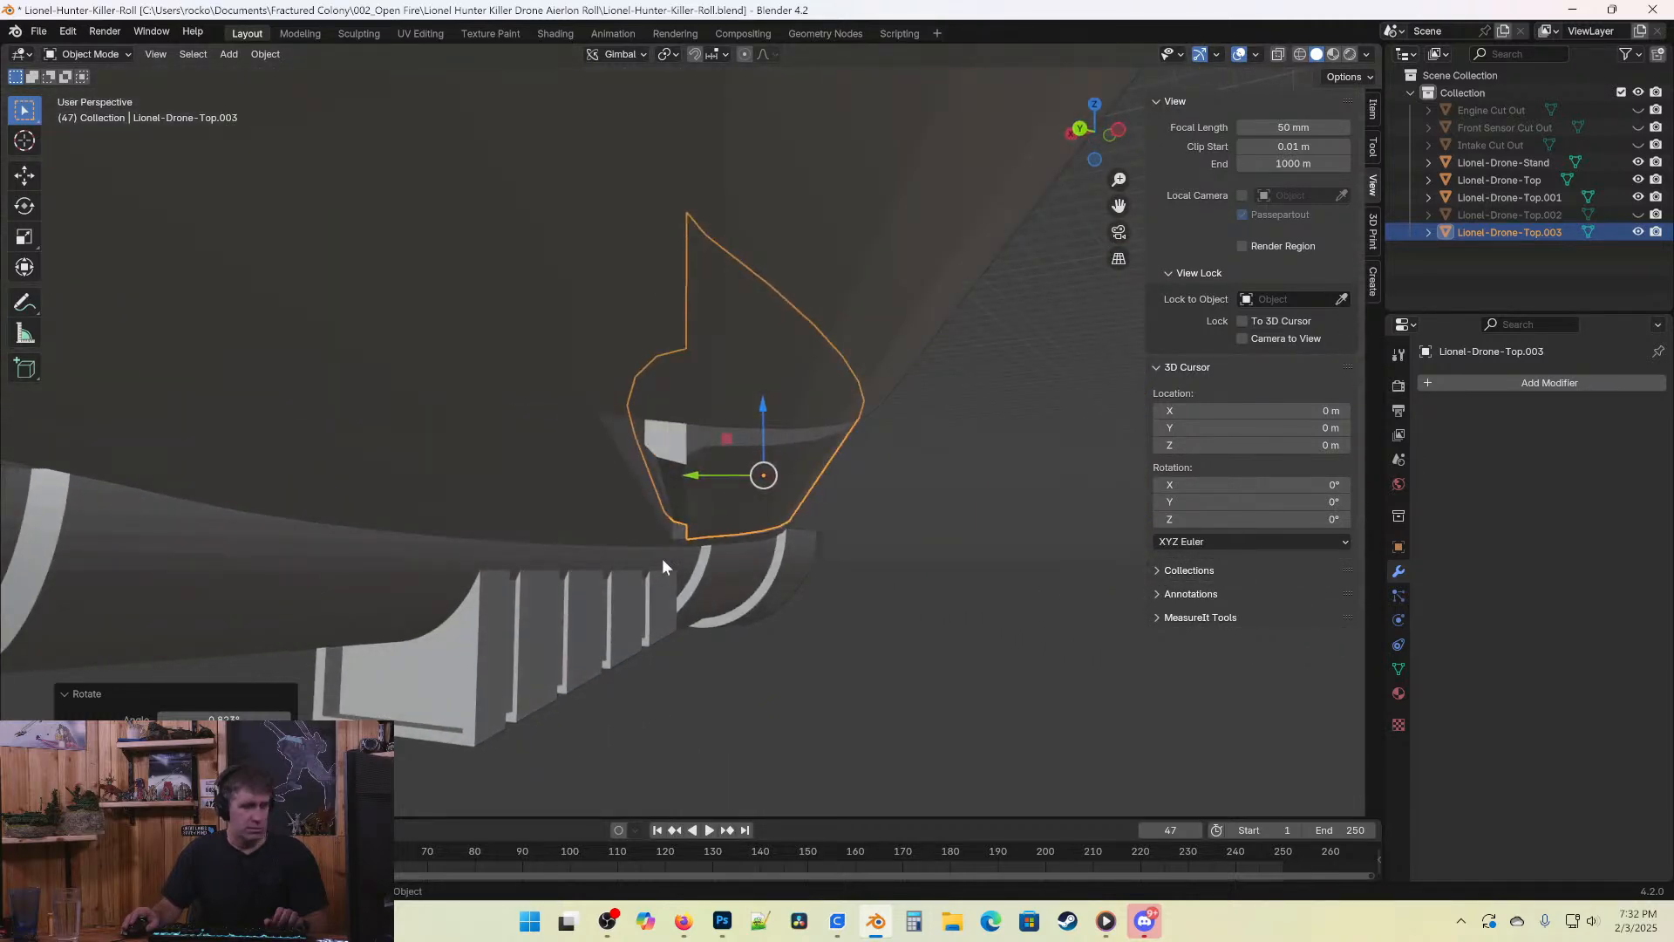
{"action": "key", "text": "g"}
{"action": "key", "text": "z"}
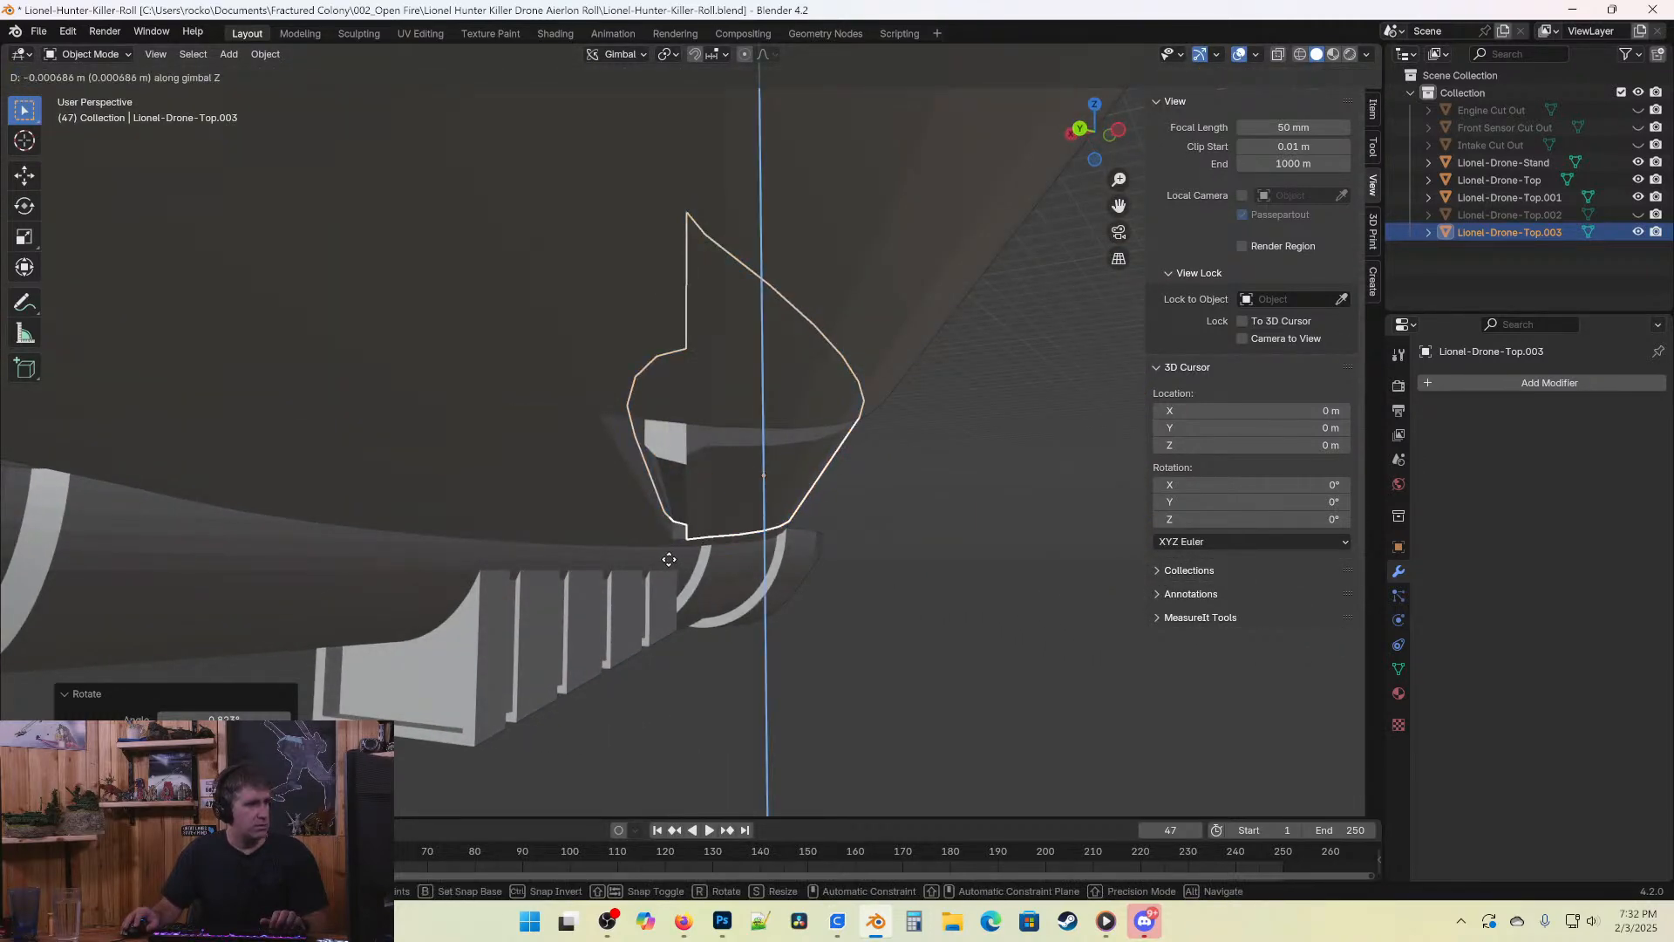
{"action": "left_click", "coordinate": [669, 559]}
{"action": "key", "text": "ctrl+s"}
Examine the tilt of the aileron on the drone's upper half from several angles as a reference for the lower half.
{"action": "scroll", "coordinate": [672, 558], "scroll_direction": "down", "scroll_amount": 5}
{"action": "middle_click_drag", "start_coordinate": [673, 558], "coordinate": [179, 423]}
{"action": "left_click", "coordinate": [763, 343]}
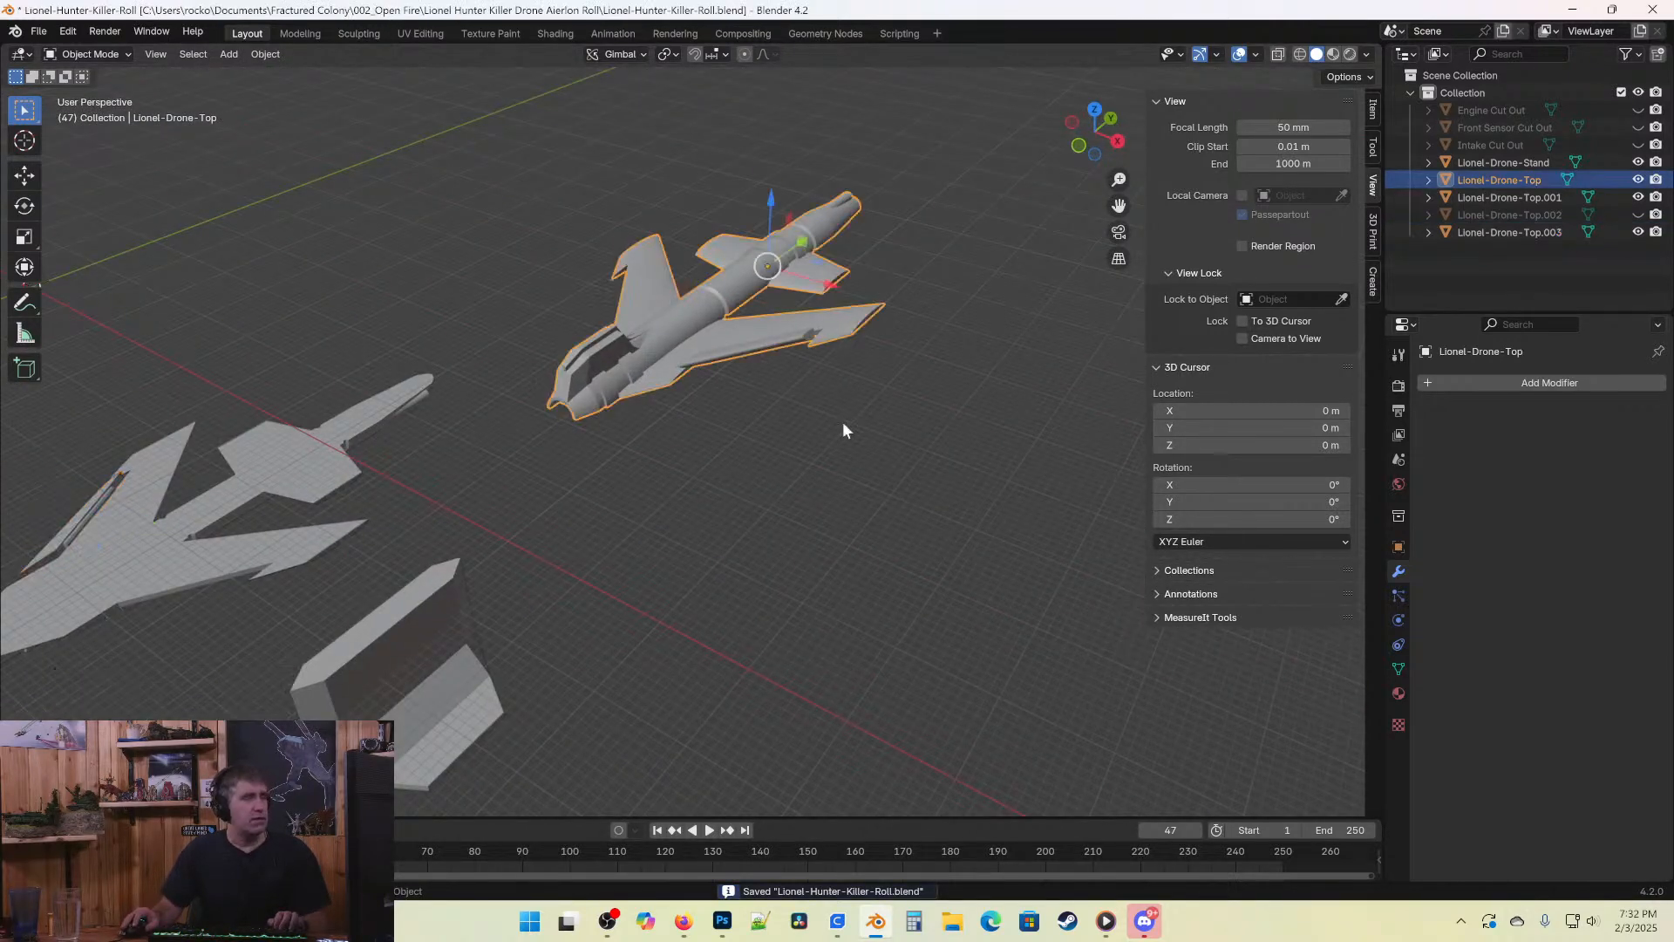
{"action": "middle_click_drag", "start_coordinate": [825, 332], "coordinate": [1000, 533]}
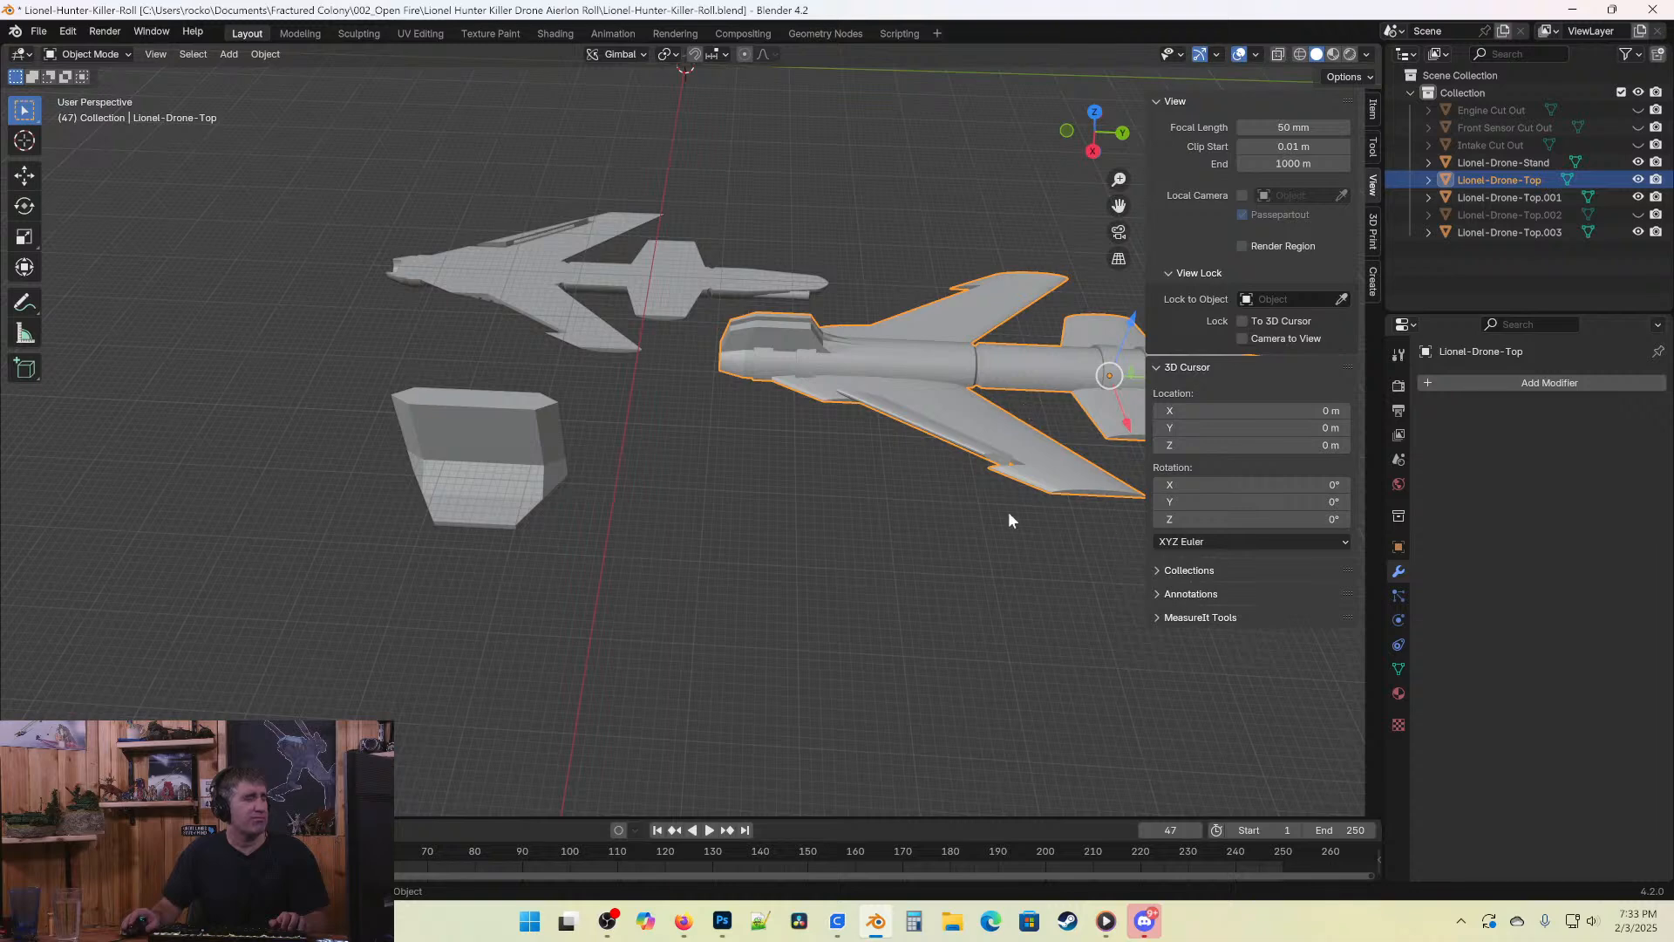
{"action": "middle_click_drag", "start_coordinate": [1008, 513], "coordinate": [779, 460]}
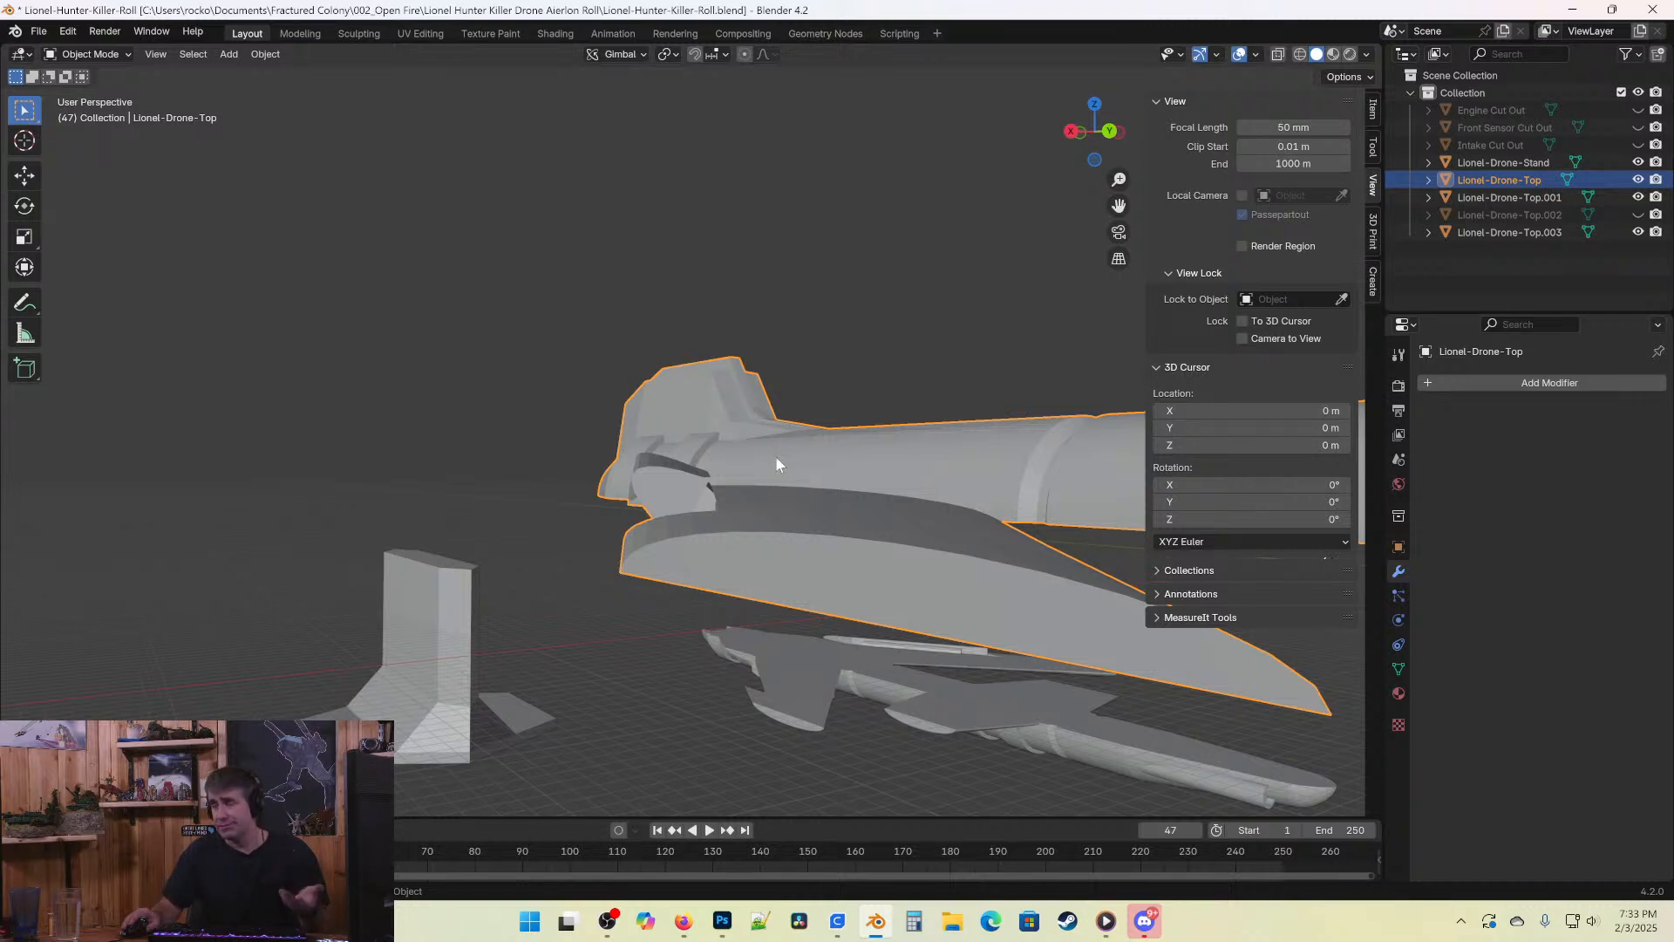
{"action": "middle_click_drag", "start_coordinate": [744, 480], "coordinate": [740, 485]}
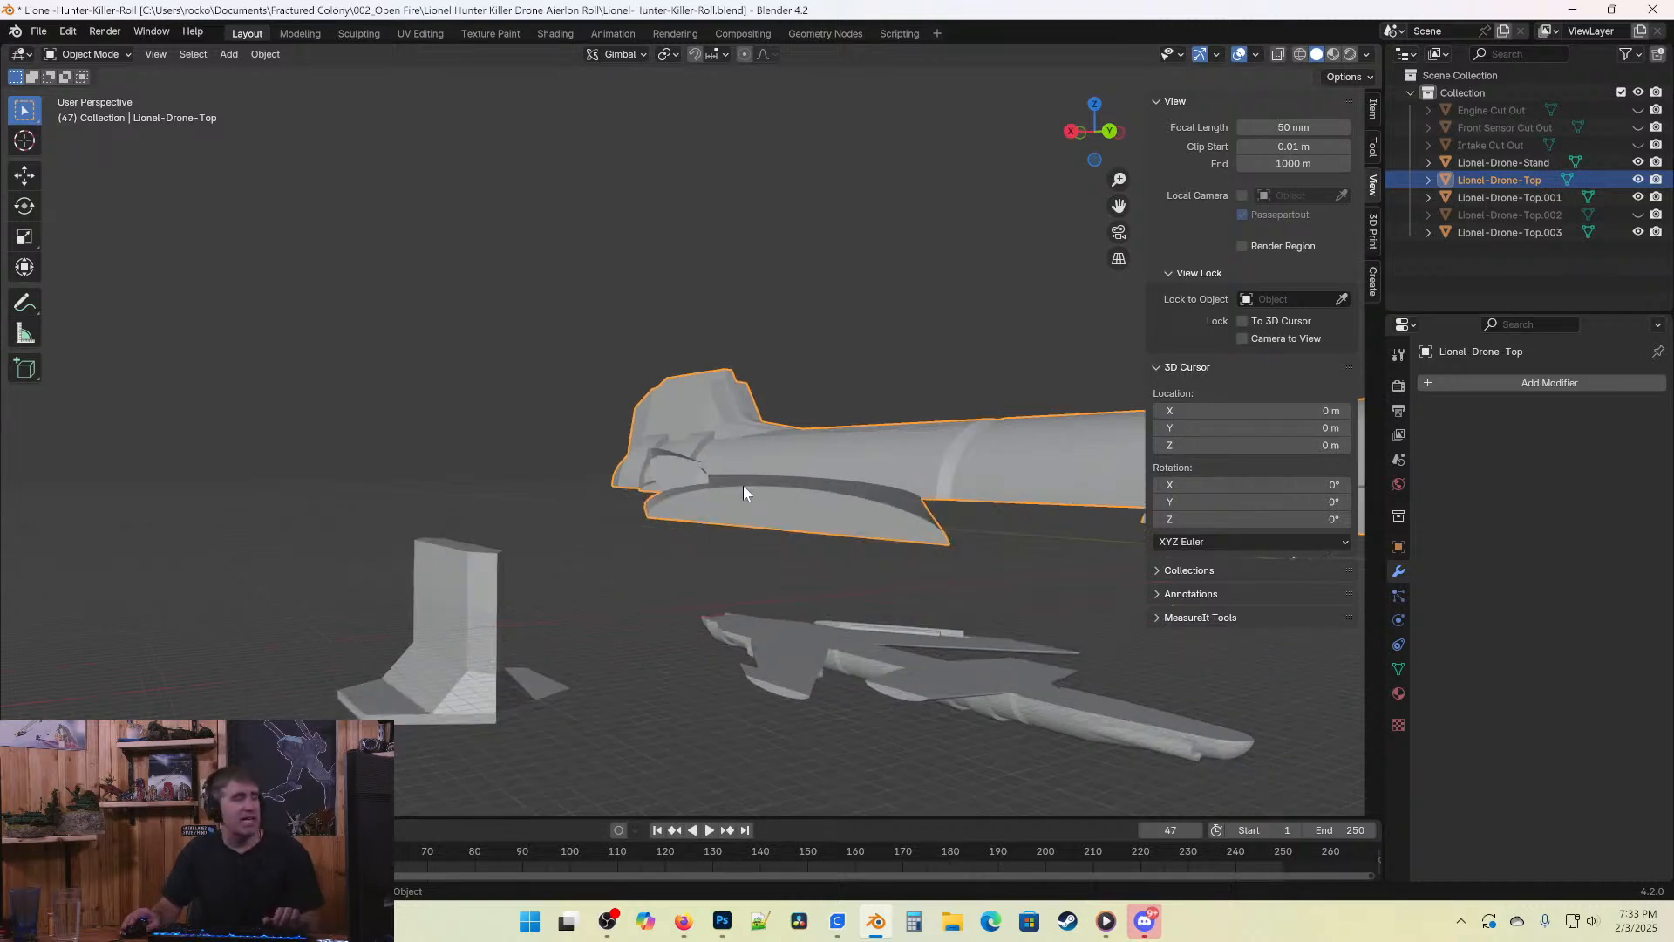
{"action": "scroll", "coordinate": [651, 476], "scroll_direction": "up", "scroll_amount": 3}
{"action": "middle_click_drag", "start_coordinate": [611, 523], "coordinate": [977, 383]}
{"action": "scroll", "coordinate": [695, 537], "scroll_direction": "down", "scroll_amount": 4}
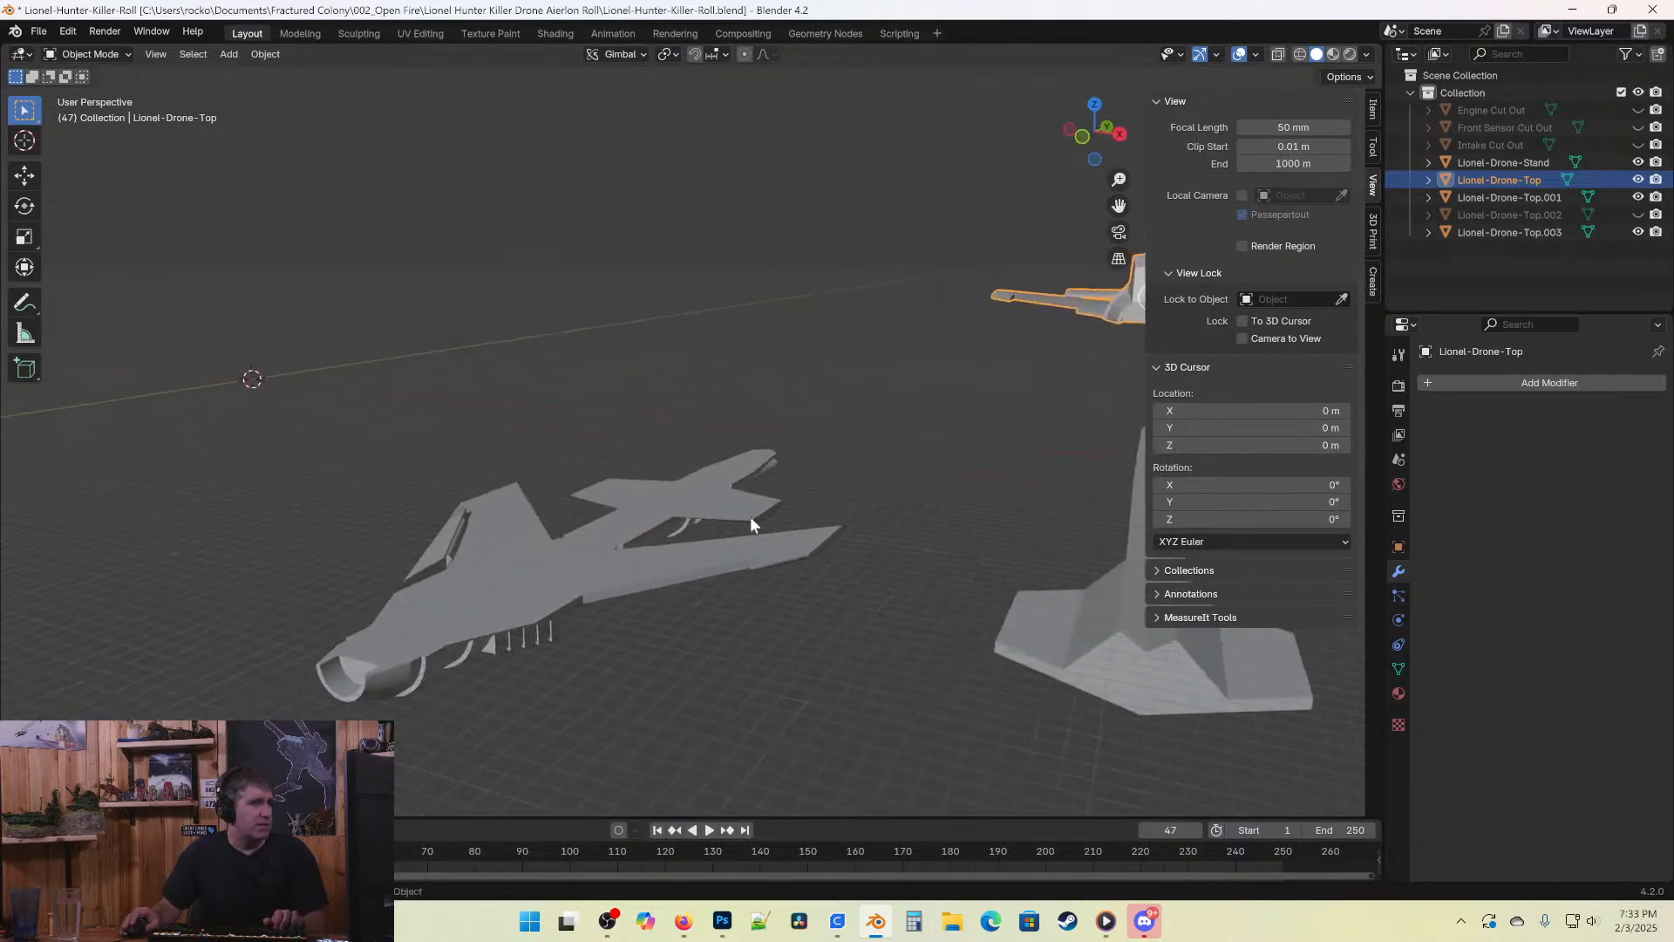
Select the lower half's aileron and try rotating it about the global X axis and about its own X axis.
{"action": "left_click", "coordinate": [612, 554]}
{"action": "middle_click_drag", "start_coordinate": [609, 556], "coordinate": [741, 552], "text": "shift"}
{"action": "middle_click_drag", "start_coordinate": [540, 586], "coordinate": [598, 577]}
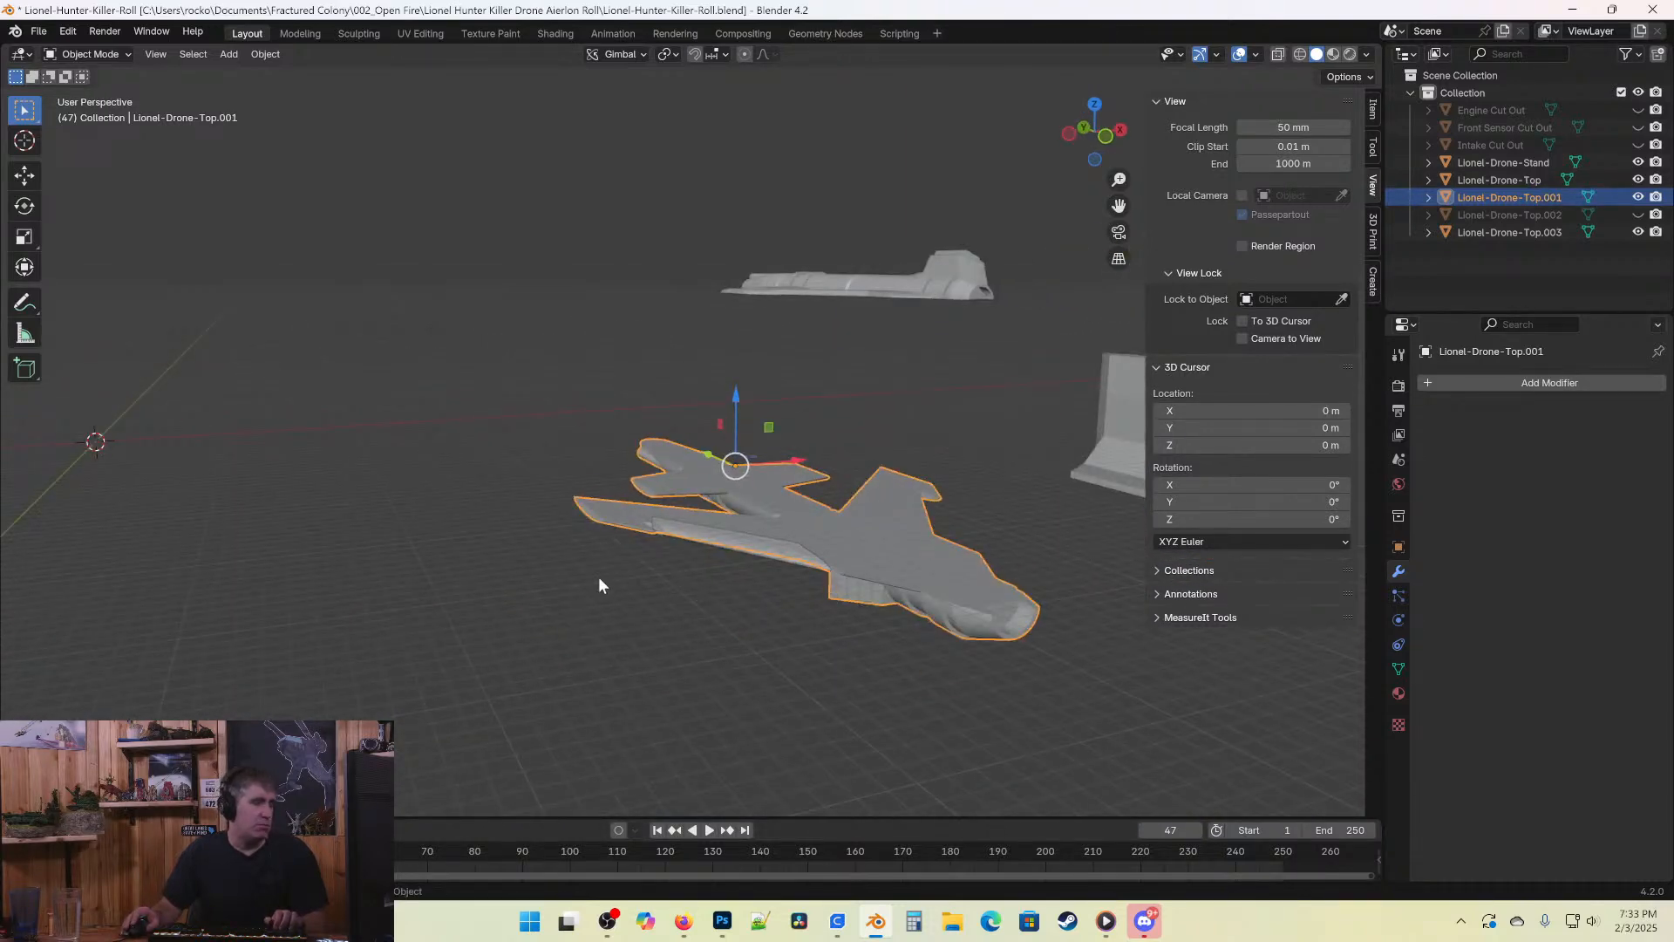
{"action": "left_click", "coordinate": [697, 544]}
{"action": "middle_click_drag", "start_coordinate": [696, 534], "coordinate": [815, 549]}
{"action": "key", "text": "r"}
{"action": "key", "text": "x"}
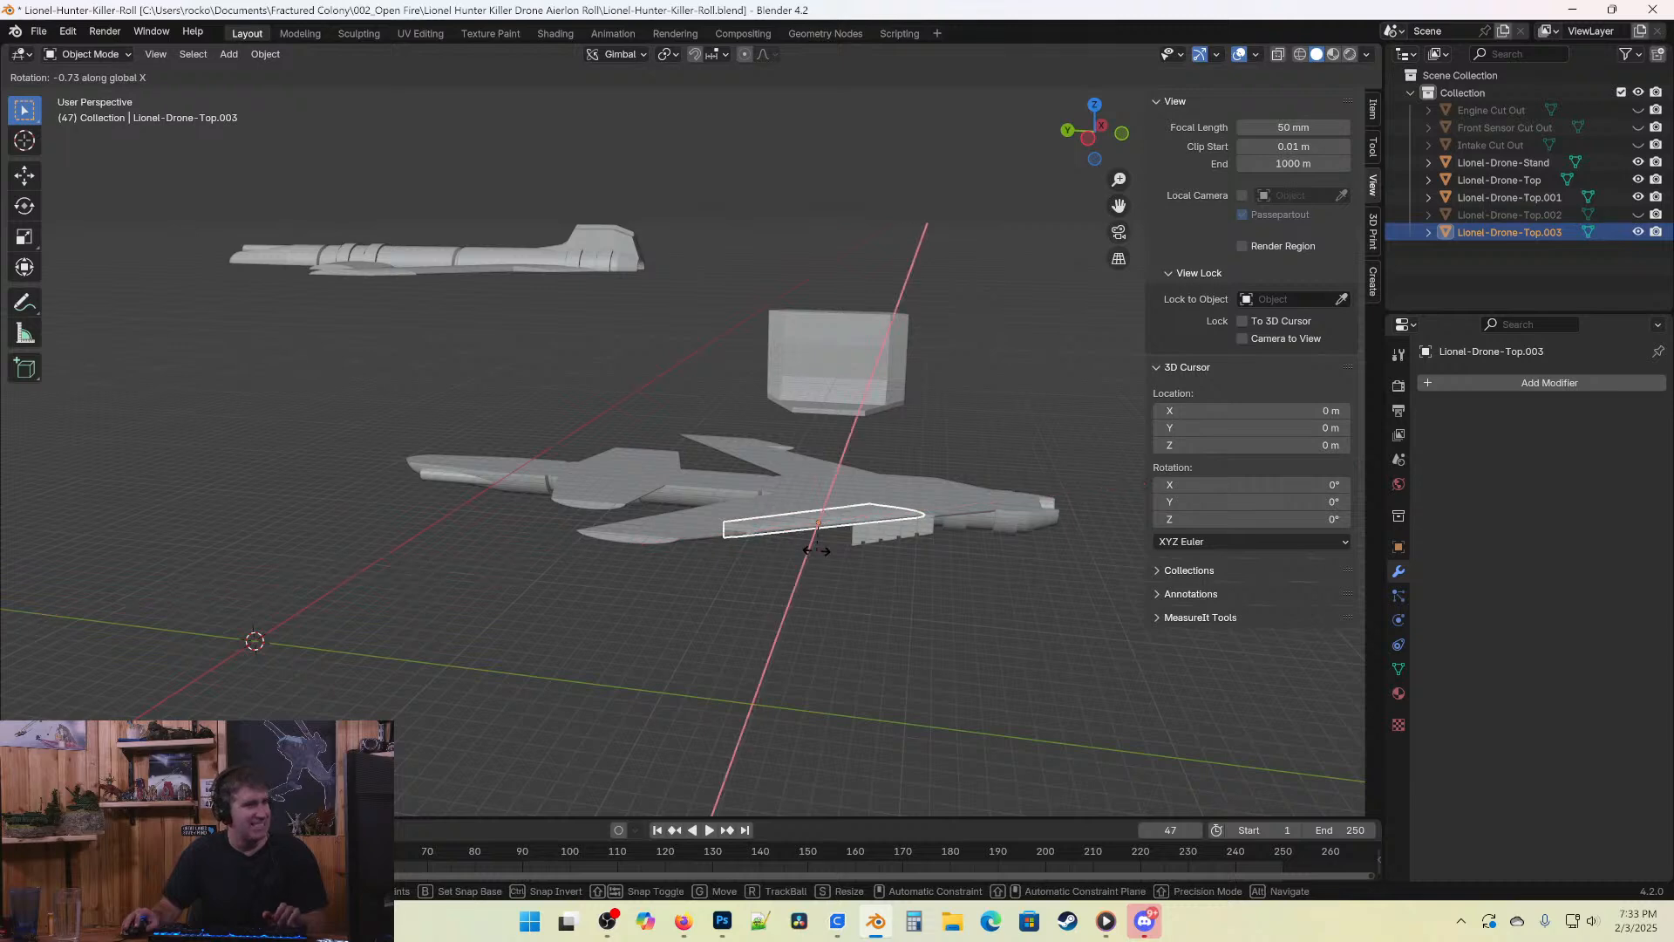
{"action": "left_click", "coordinate": [817, 551]}
{"action": "middle_click_drag", "start_coordinate": [871, 615], "coordinate": [932, 624]}
{"action": "scroll", "coordinate": [933, 624], "scroll_direction": "up", "scroll_amount": 5}
{"action": "key", "text": "r"}
{"action": "key", "text": "x"}
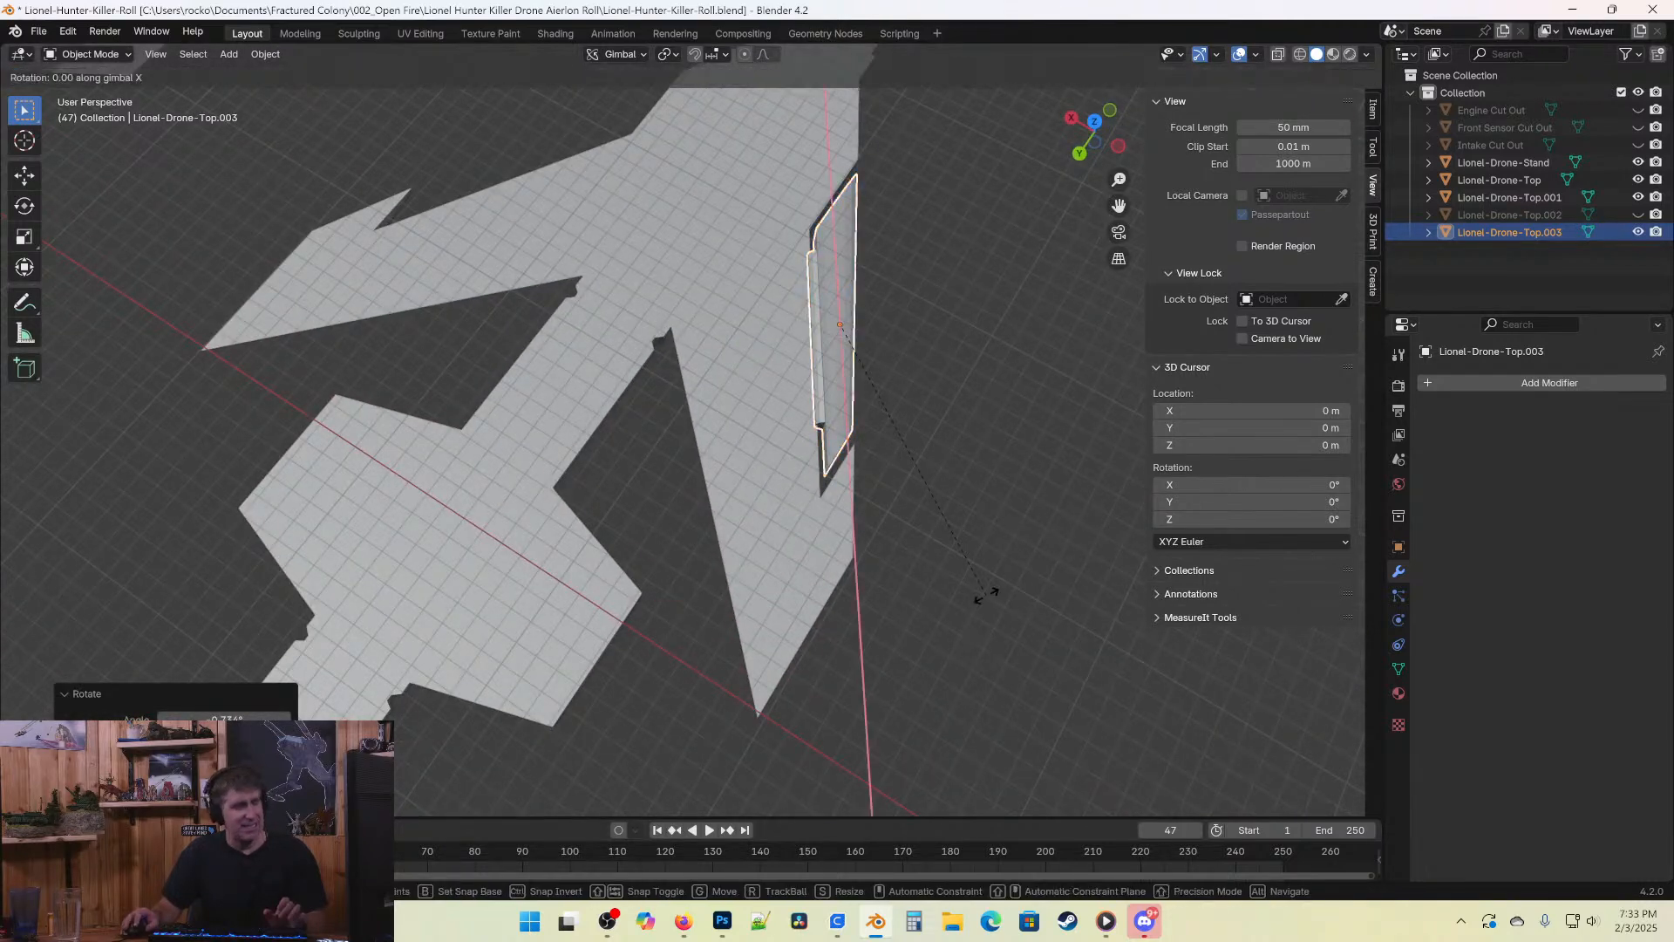
{"action": "left_click", "coordinate": [893, 619]}
Tilt the lower-half aileron about its own X axis while viewing the wing from the side.
{"action": "middle_click_drag", "start_coordinate": [893, 619], "coordinate": [872, 523]}
{"action": "key", "text": "r"}
{"action": "key", "text": "x"}
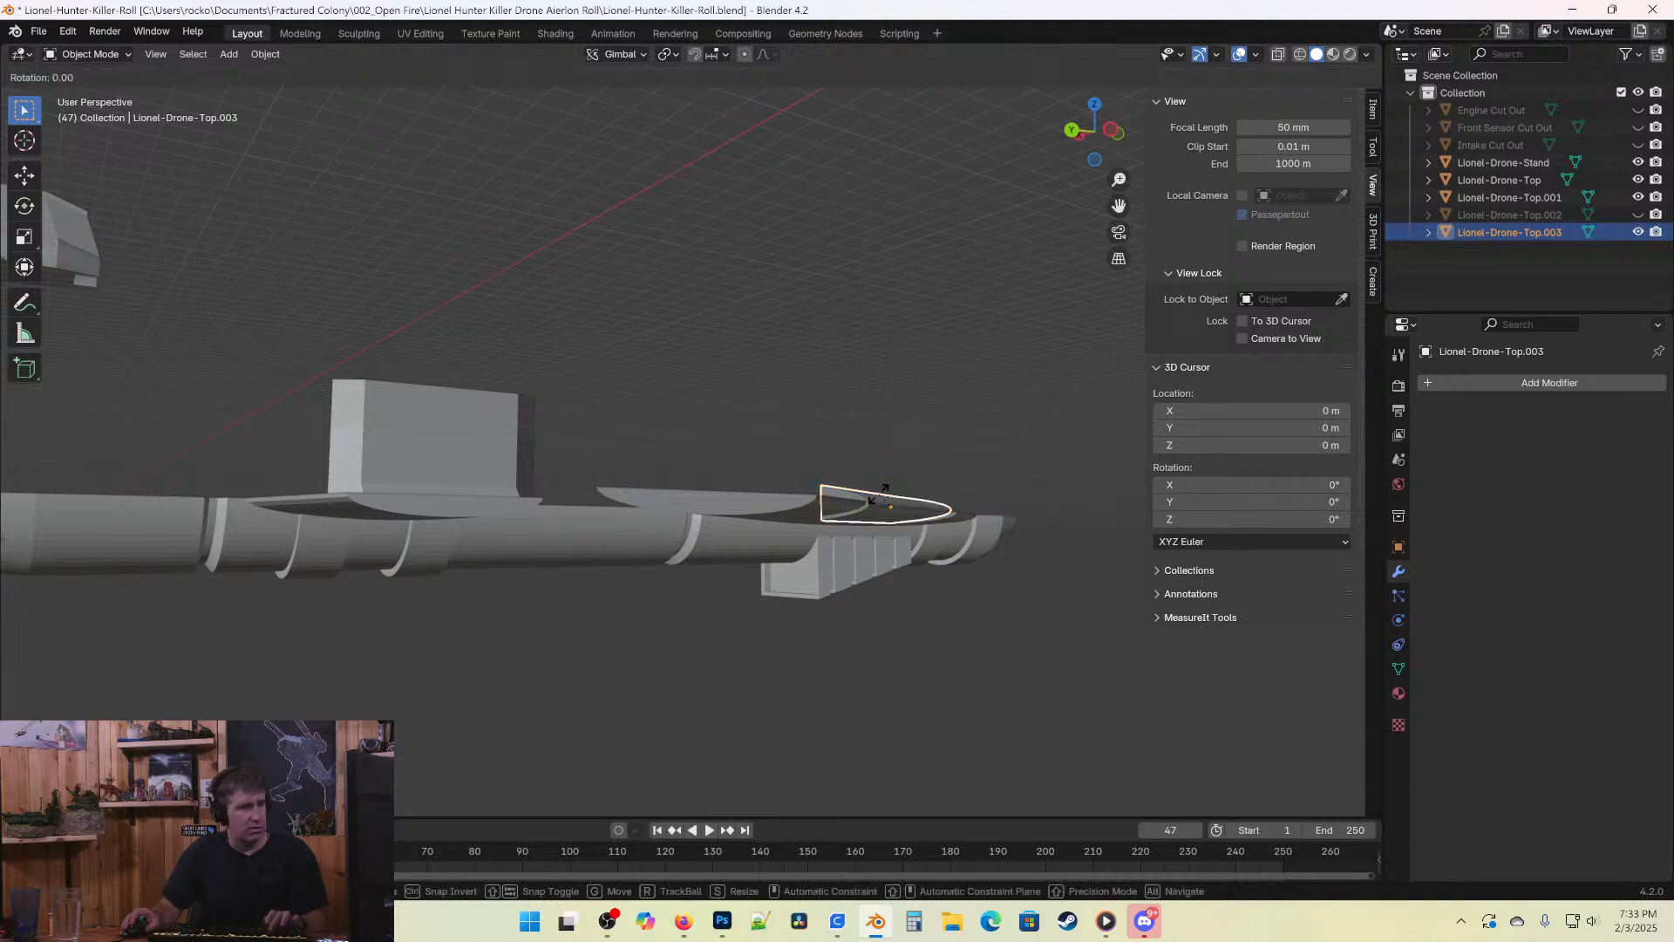
{"action": "left_click", "coordinate": [877, 416]}
Lower the tilted aileron along Z to seat it in the lower half's wing, and save the file.
{"action": "scroll", "coordinate": [898, 476], "scroll_direction": "up", "scroll_amount": 3}
{"action": "key", "text": "g"}
{"action": "key", "text": "z"}
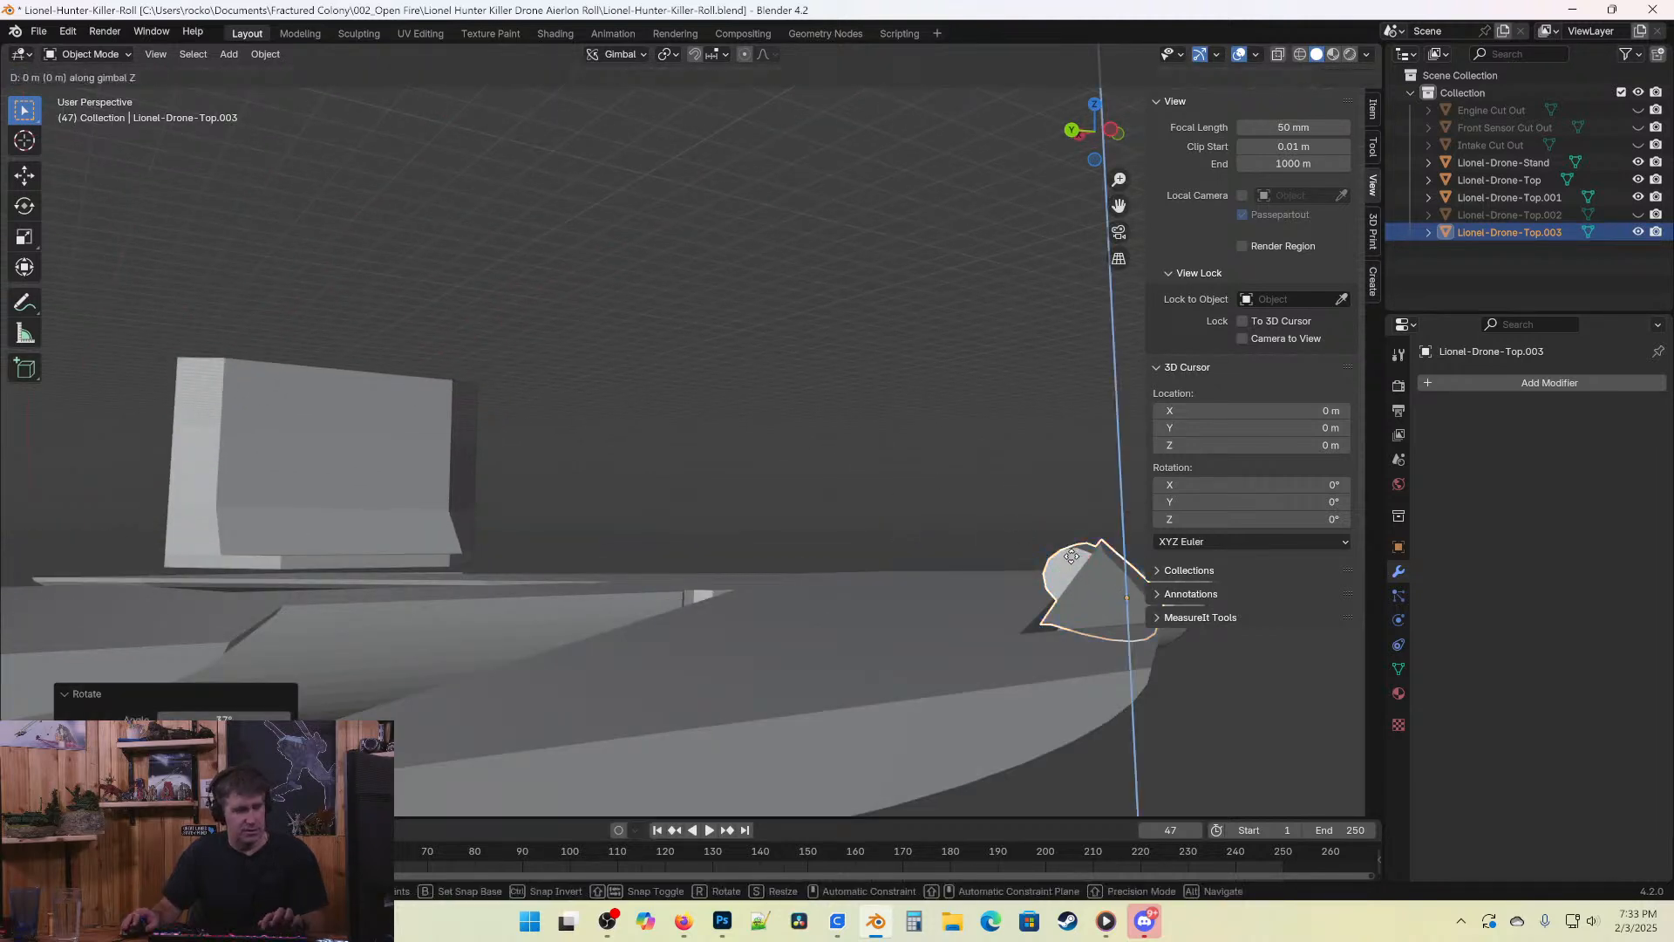
{"action": "left_click", "coordinate": [1064, 605]}
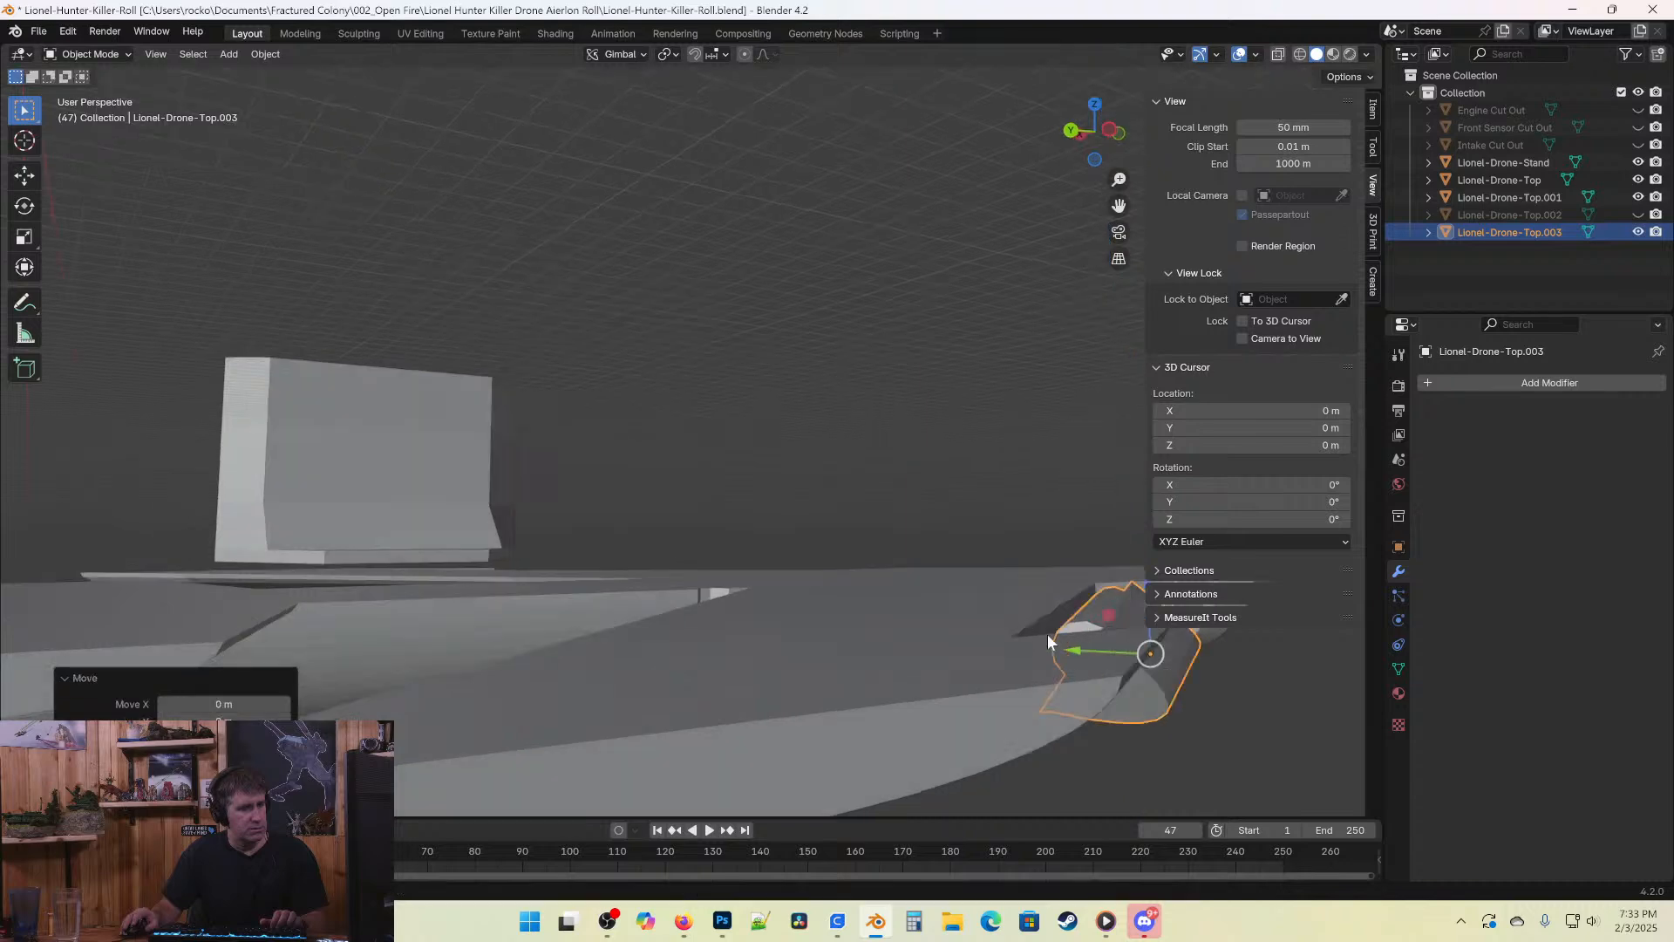
{"action": "middle_click_drag", "start_coordinate": [1048, 634], "coordinate": [744, 519]}
{"action": "key", "text": "ctrl+s"}
{"action": "scroll", "coordinate": [773, 615], "scroll_direction": "down", "scroll_amount": 5}
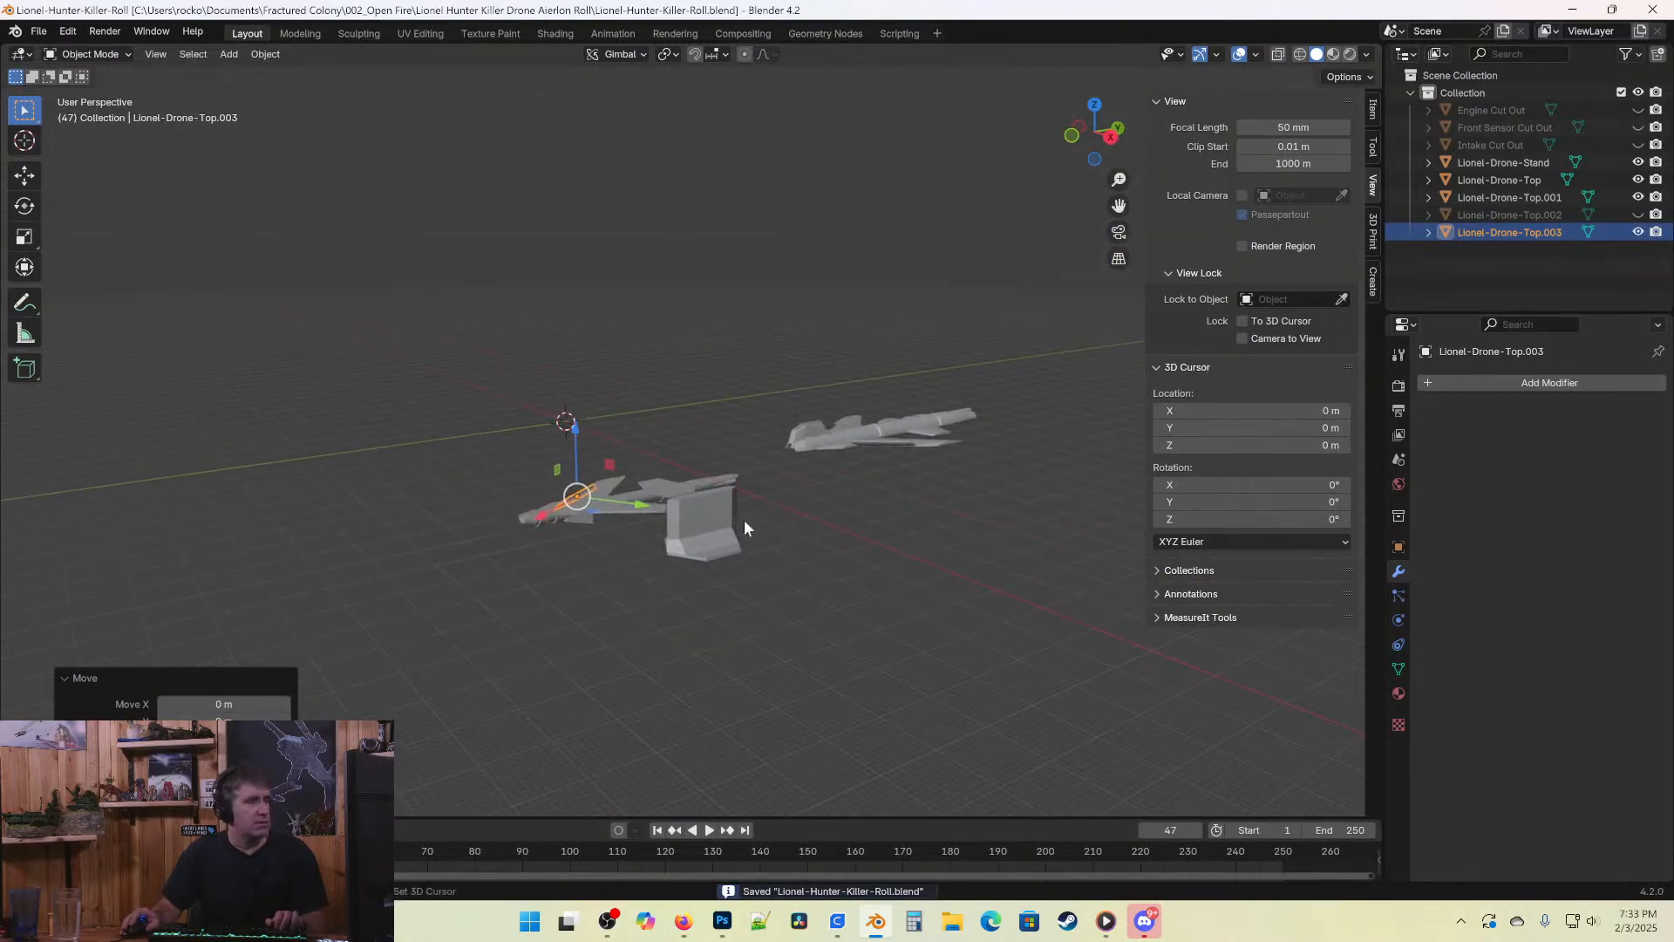
Move the drone's upper half nearer the lower half in top view and set its X location to 0 m.
{"action": "left_click", "coordinate": [911, 436]}
{"action": "key", "text": "KP_7"}
{"action": "scroll", "coordinate": [917, 441], "scroll_direction": "up", "scroll_amount": 3}
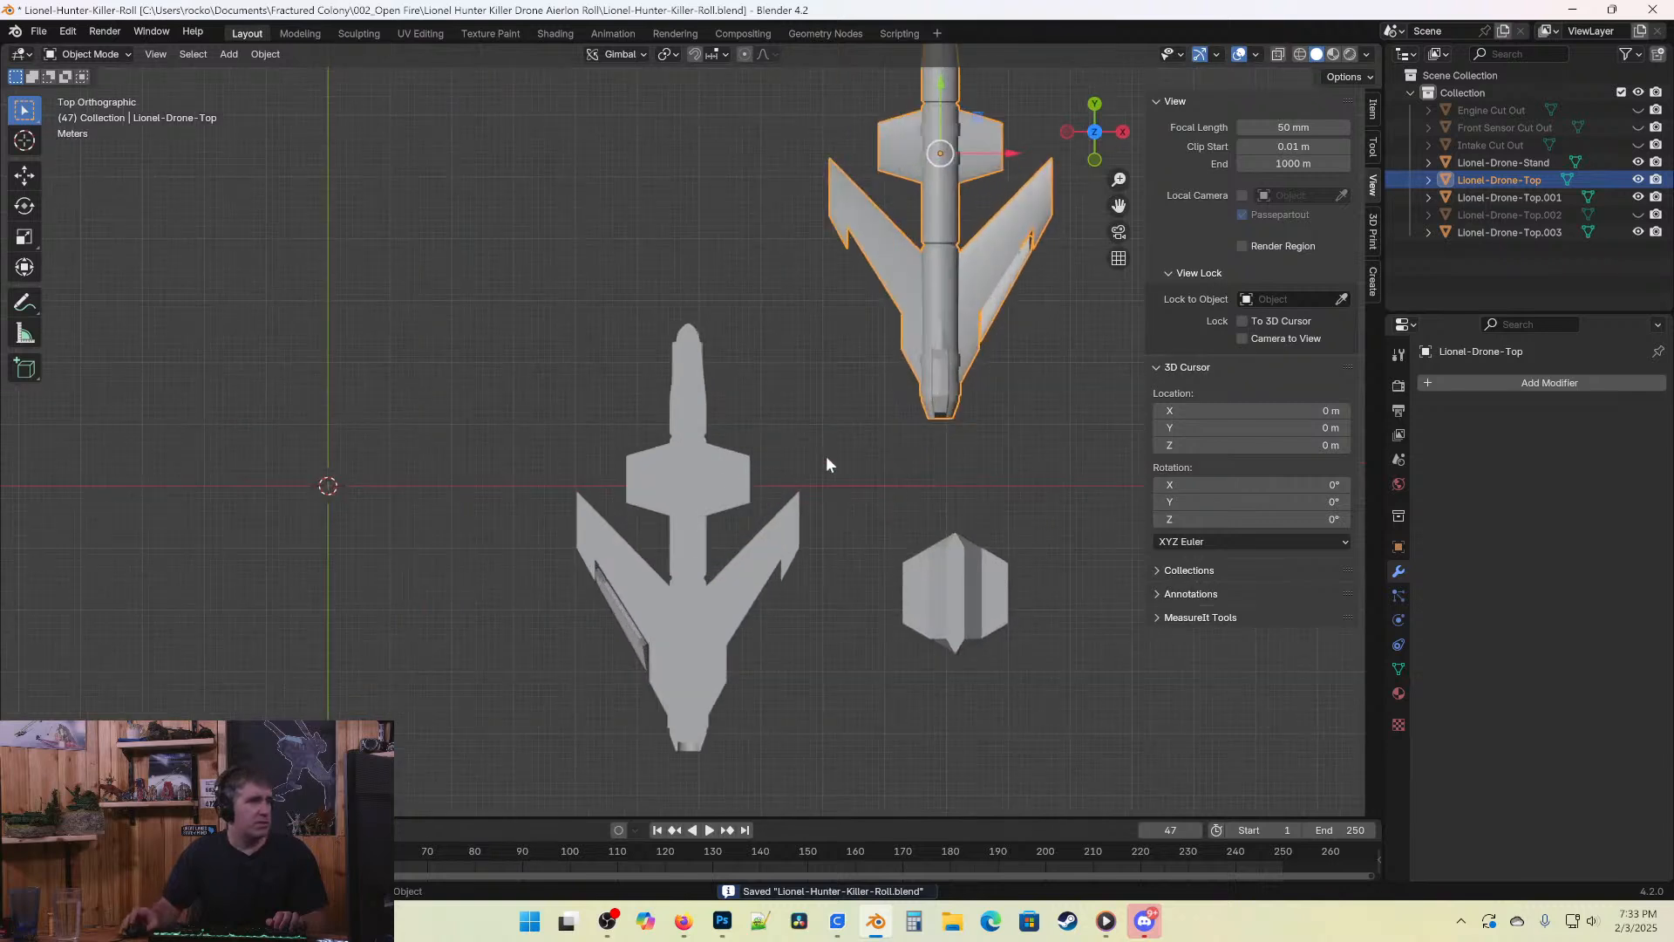
{"action": "key", "text": "g"}
{"action": "left_click", "coordinate": [800, 504]}
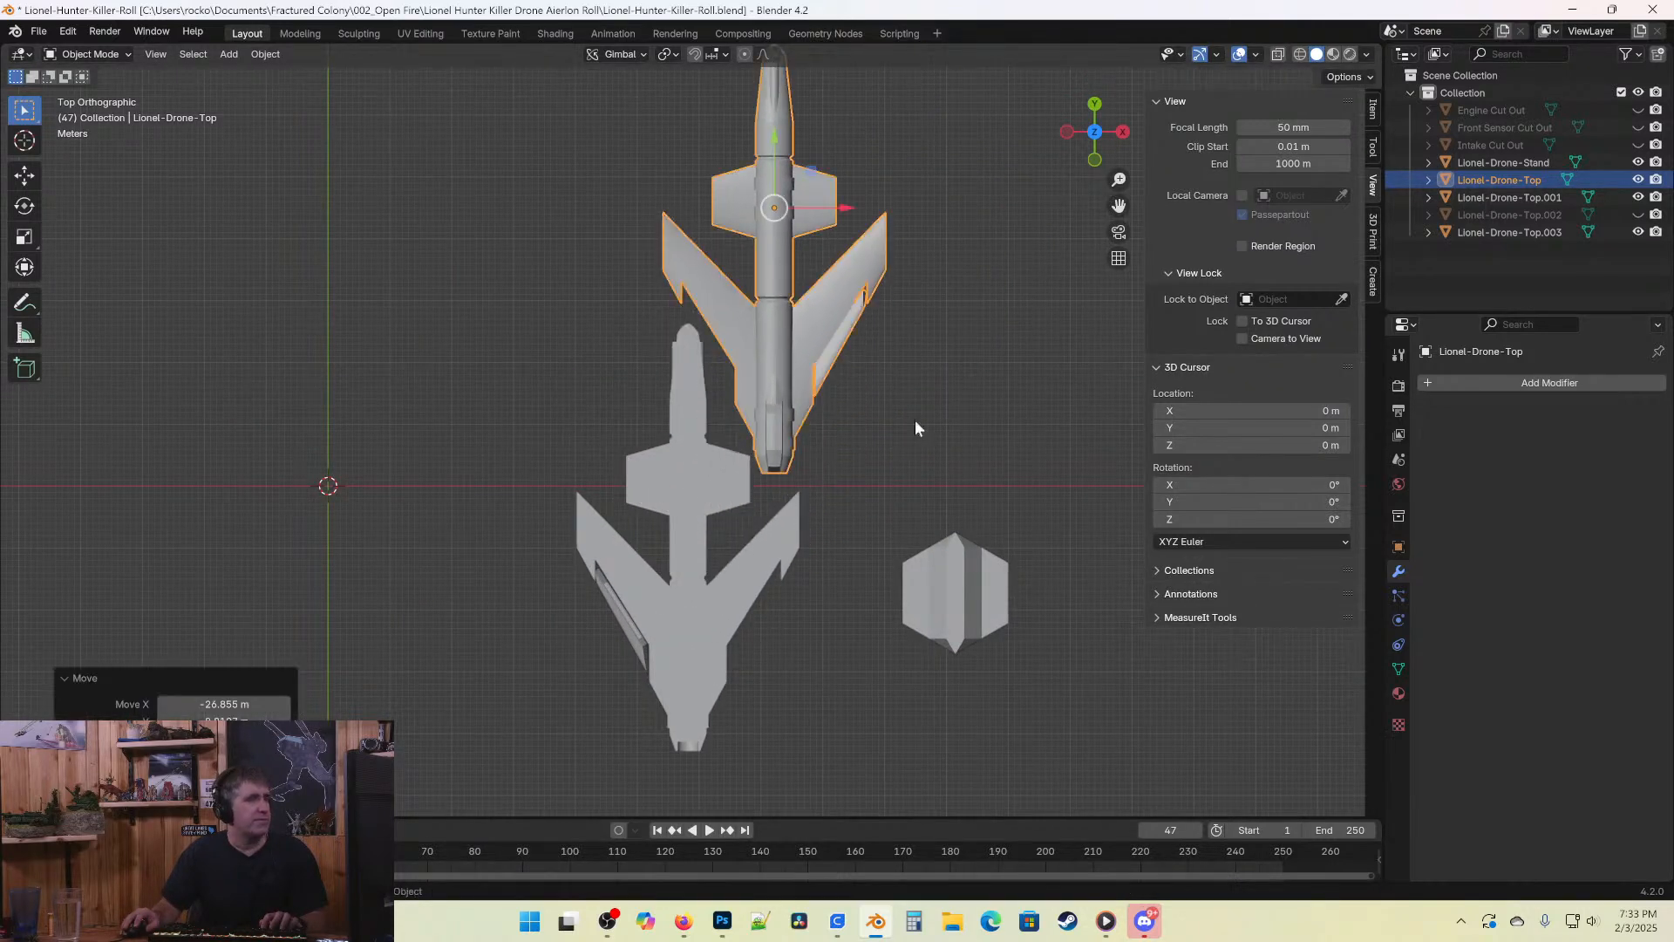
{"action": "left_click", "coordinate": [1369, 115]}
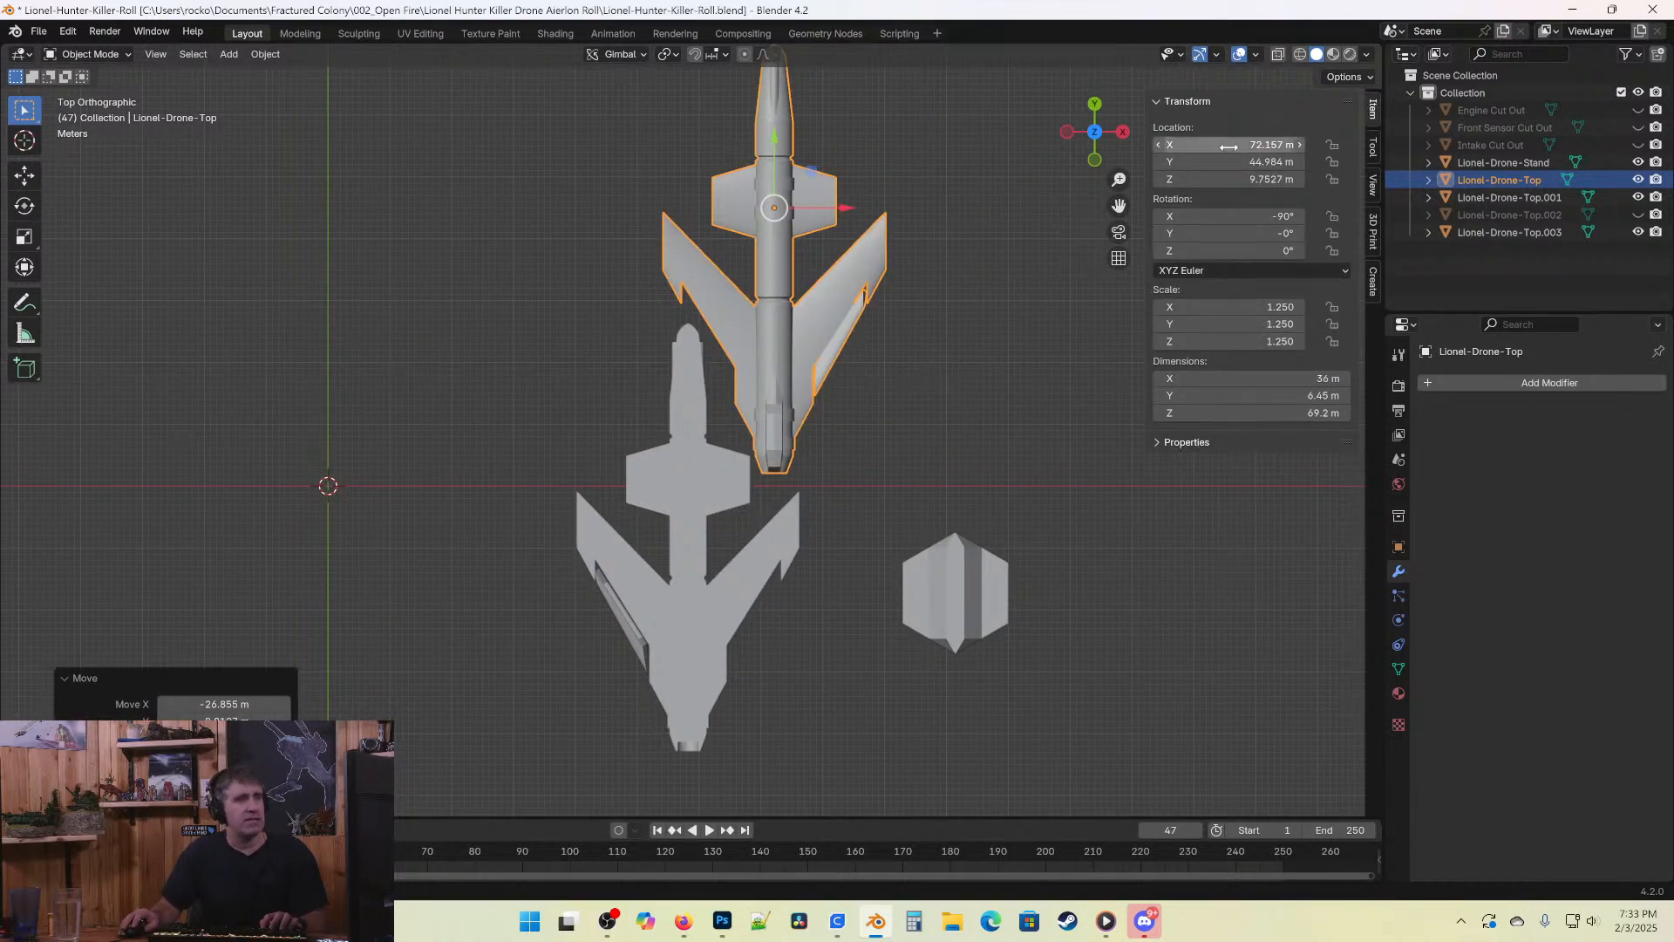
{"action": "key", "text": "Return"}
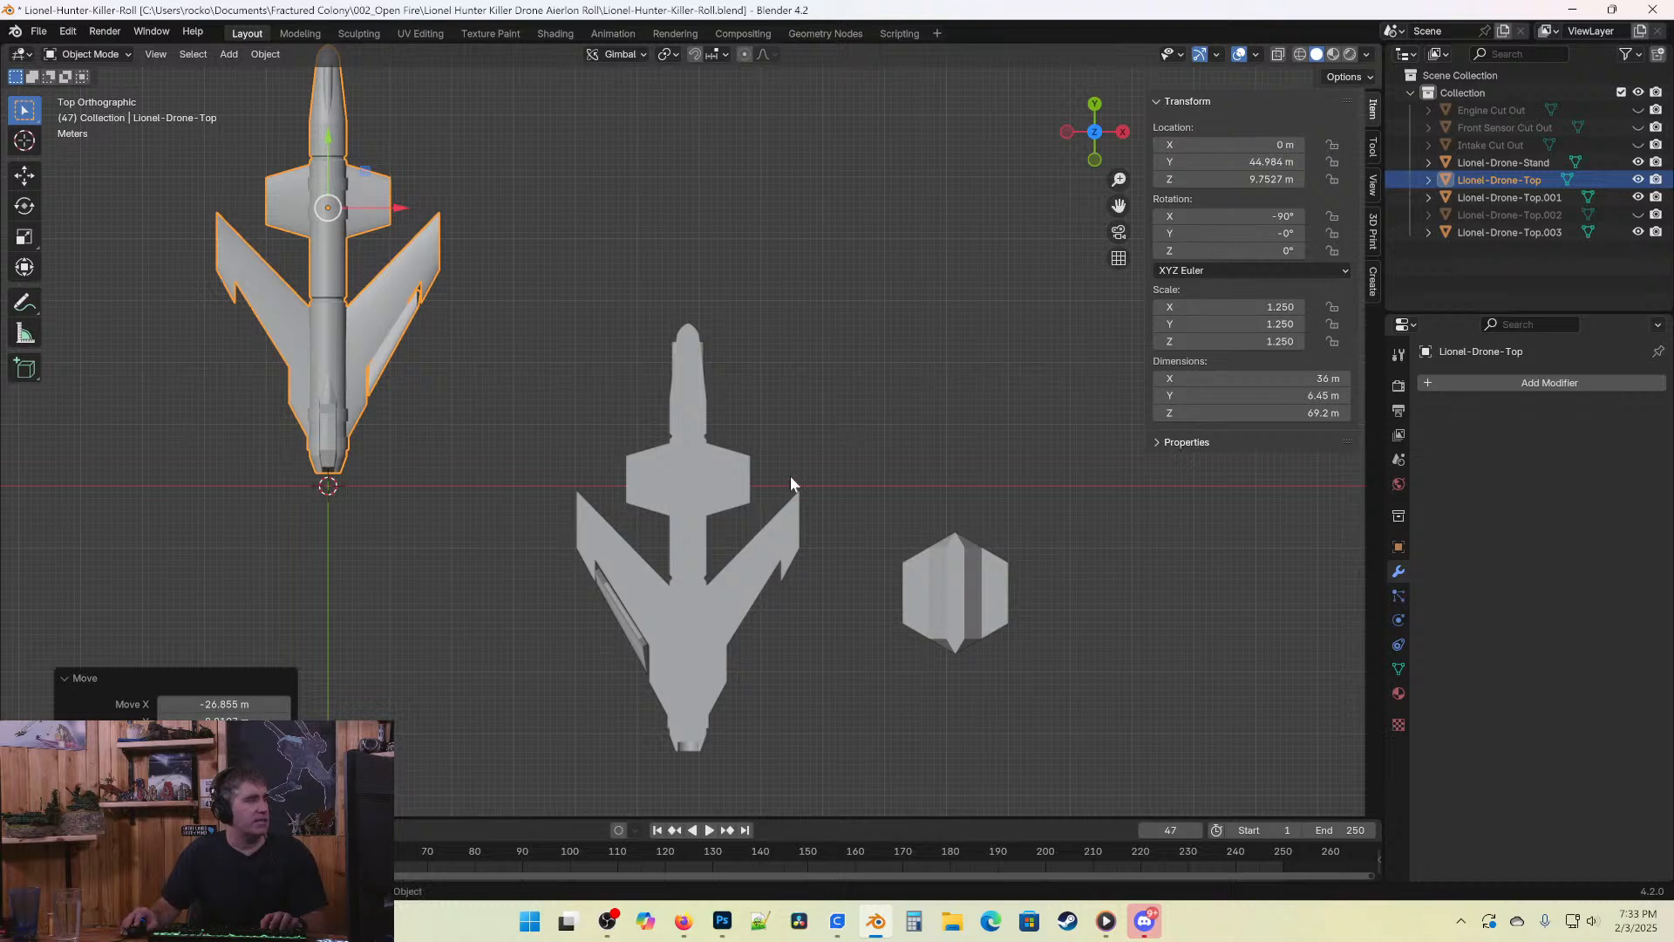
Set the X location of the drone's lower half, Lionel-Drone-Top.001, to 0 m.
{"action": "left_click", "coordinate": [716, 498]}
{"action": "left_click", "coordinate": [1220, 148]}
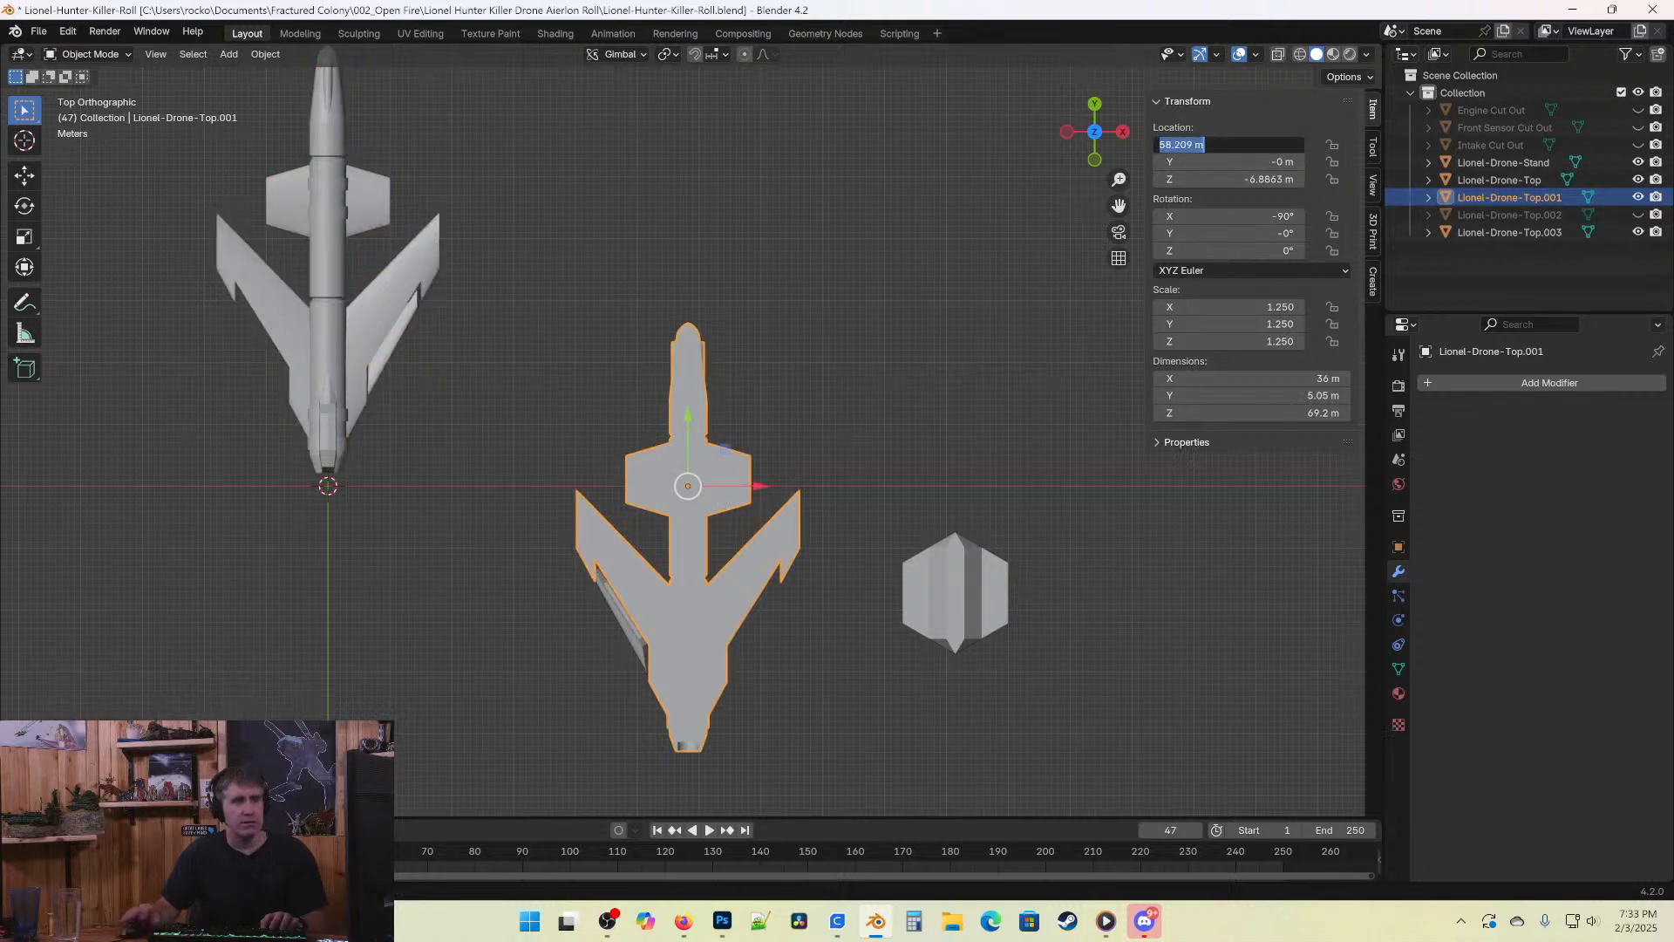
{"action": "key", "text": "Return"}
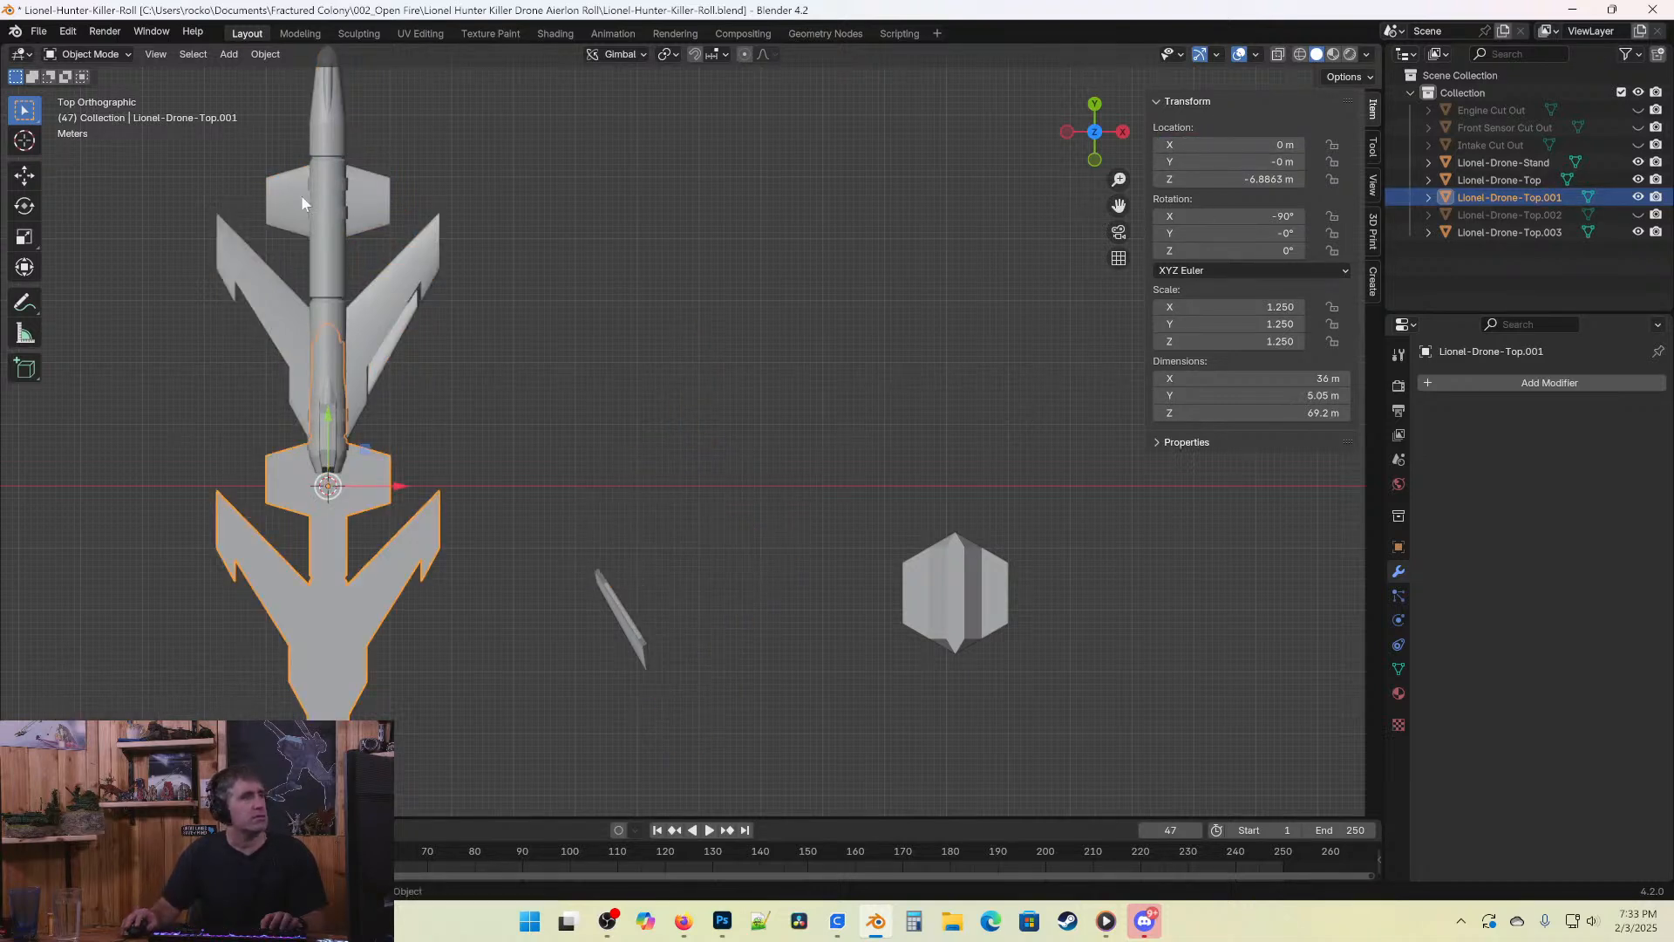
Set the Y location of the drone's upper half, Lionel-Drone-Top, to 25 m.
{"action": "left_click", "coordinate": [314, 218]}
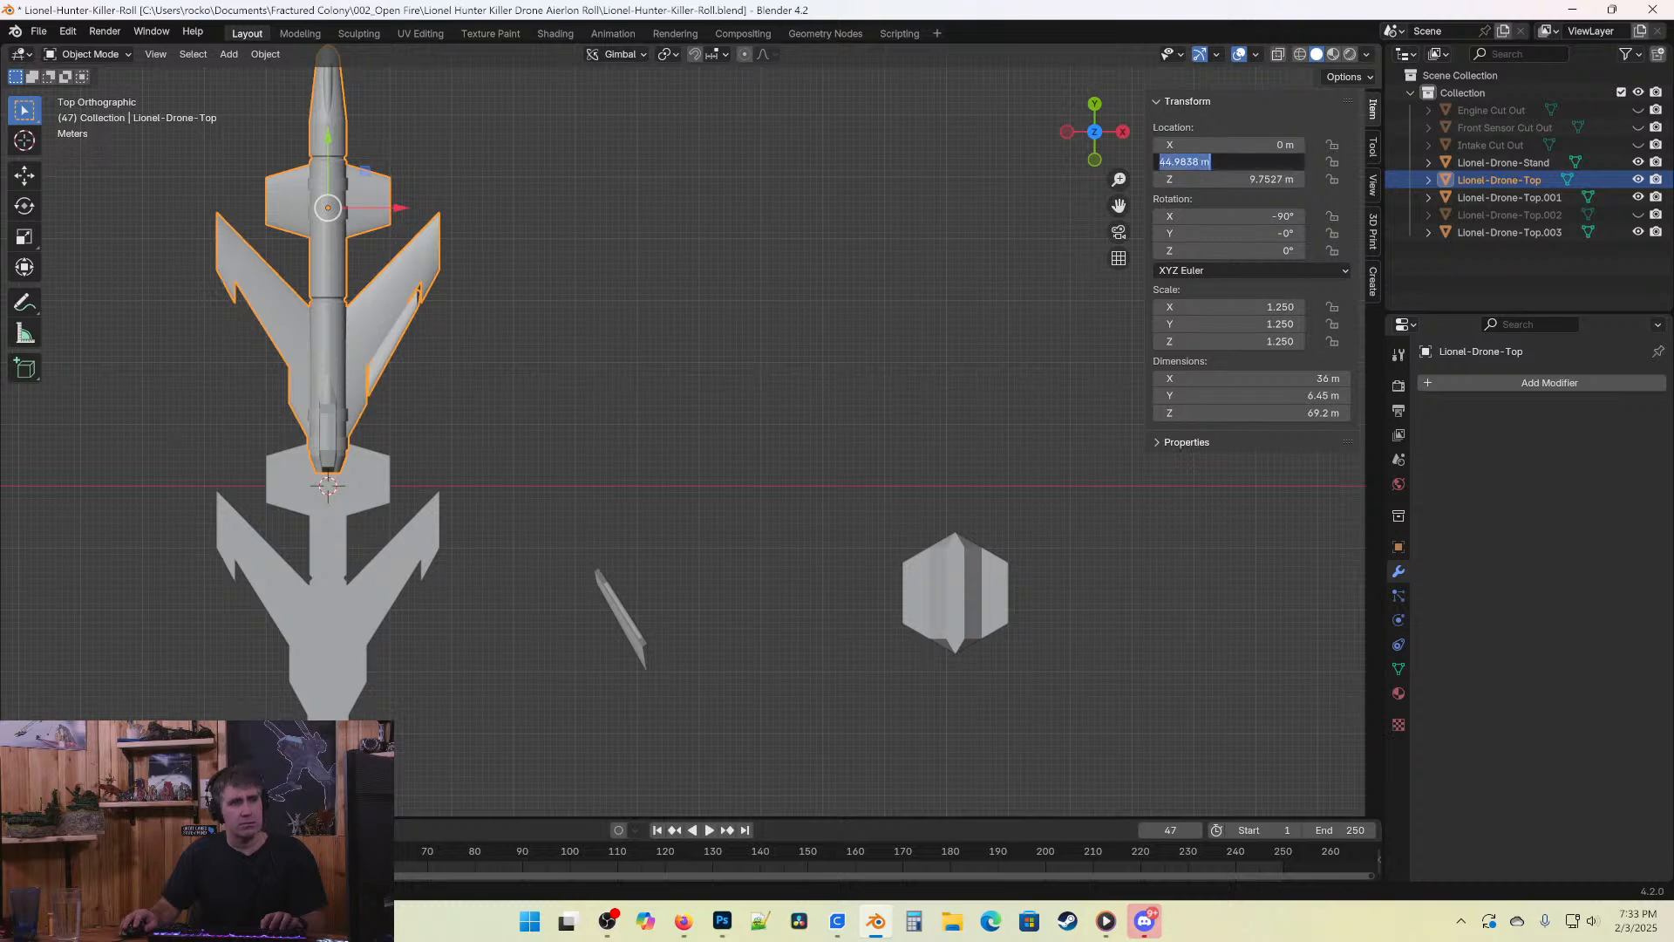
{"action": "type", "text": "25"}
{"action": "key", "text": "Return"}
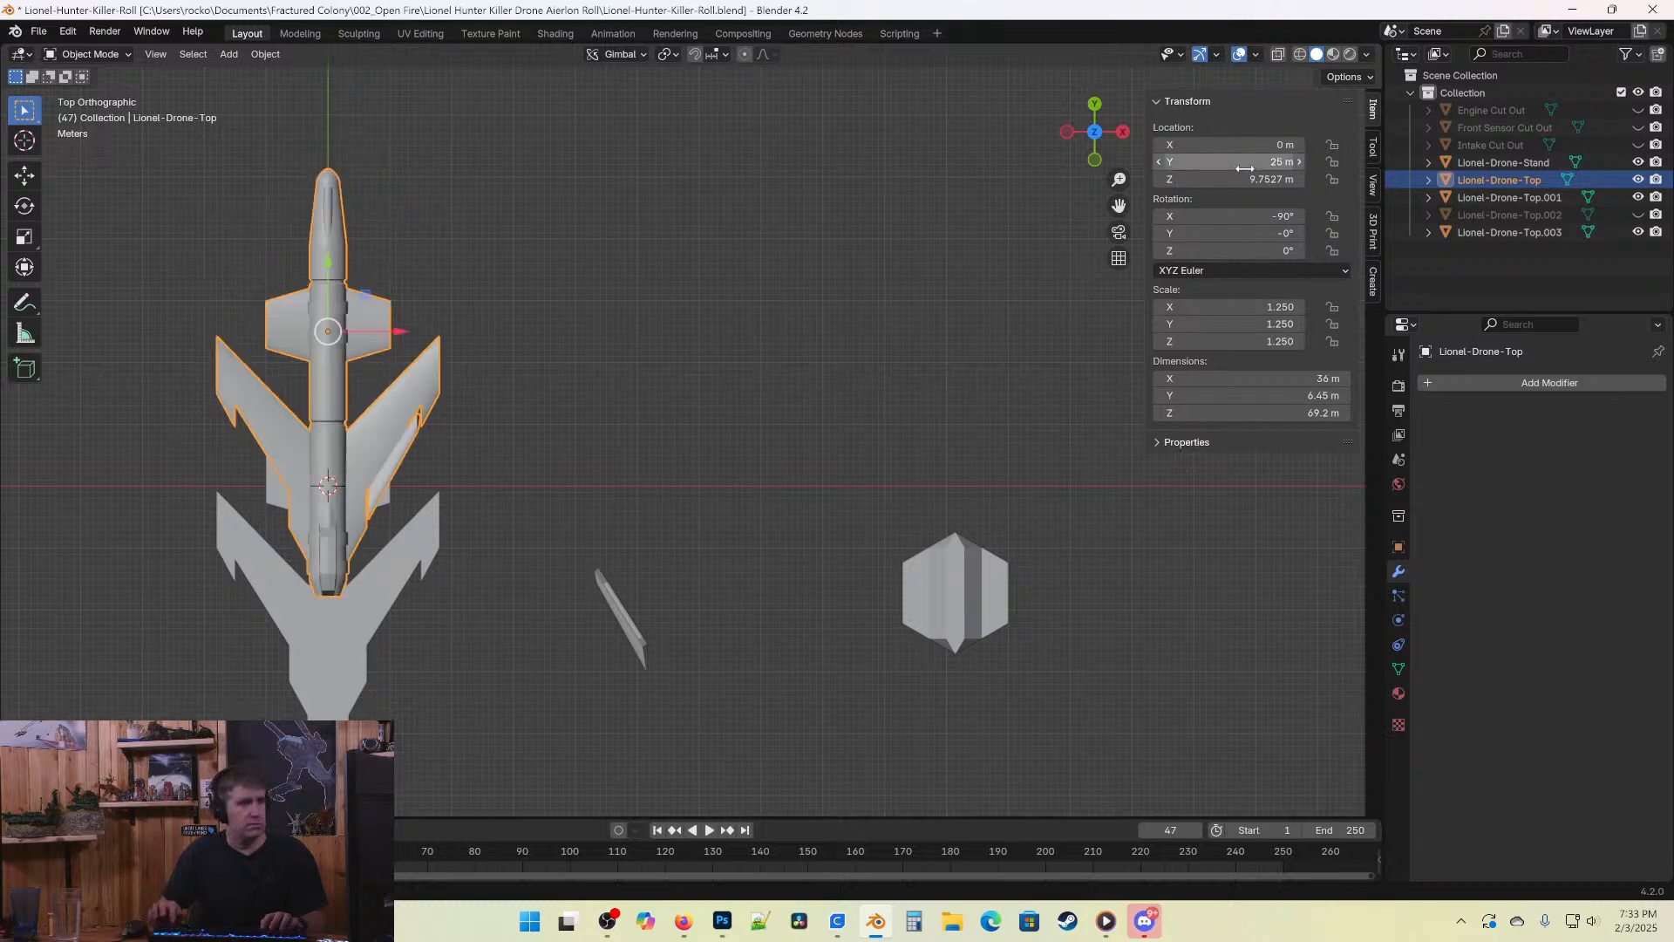
Set the Y location of the drone's lower half, Lionel-Drone-Top.001, to 25 m.
{"action": "left_click", "coordinate": [324, 697]}
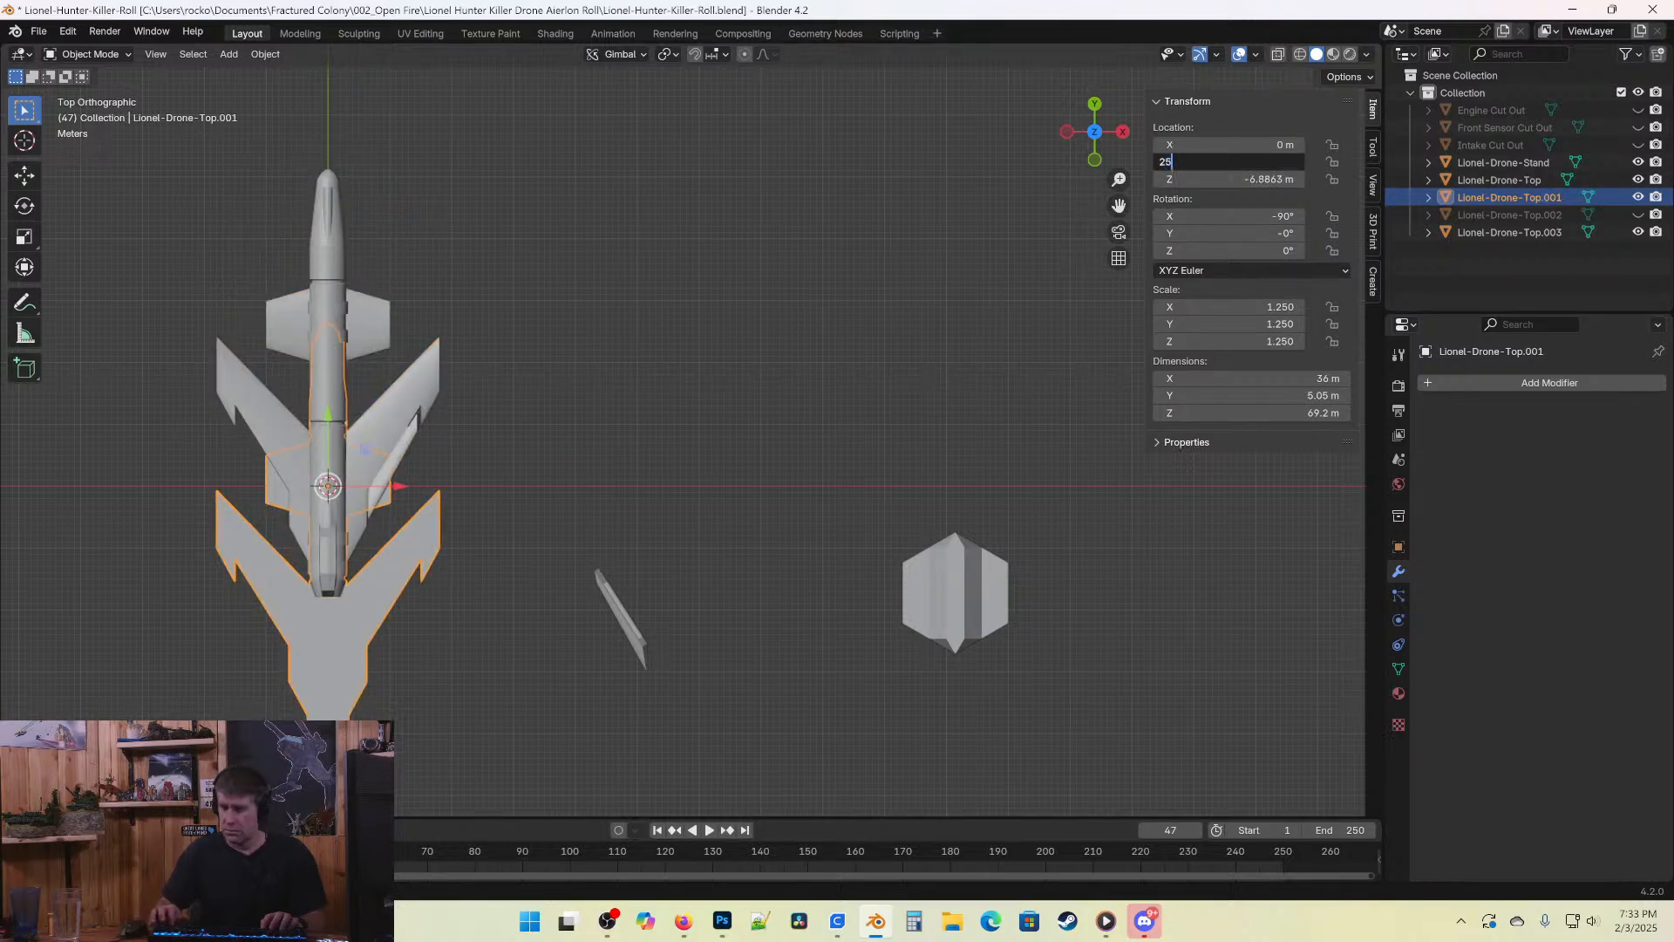
{"action": "type", "text": "25"}
{"action": "key", "text": "Return"}
Move the loose aileron, Lionel-Drone-Top.003, about -58.9 m in X into the -X wing's cutout in top view.
{"action": "scroll", "coordinate": [349, 601], "scroll_direction": "up", "scroll_amount": 5}
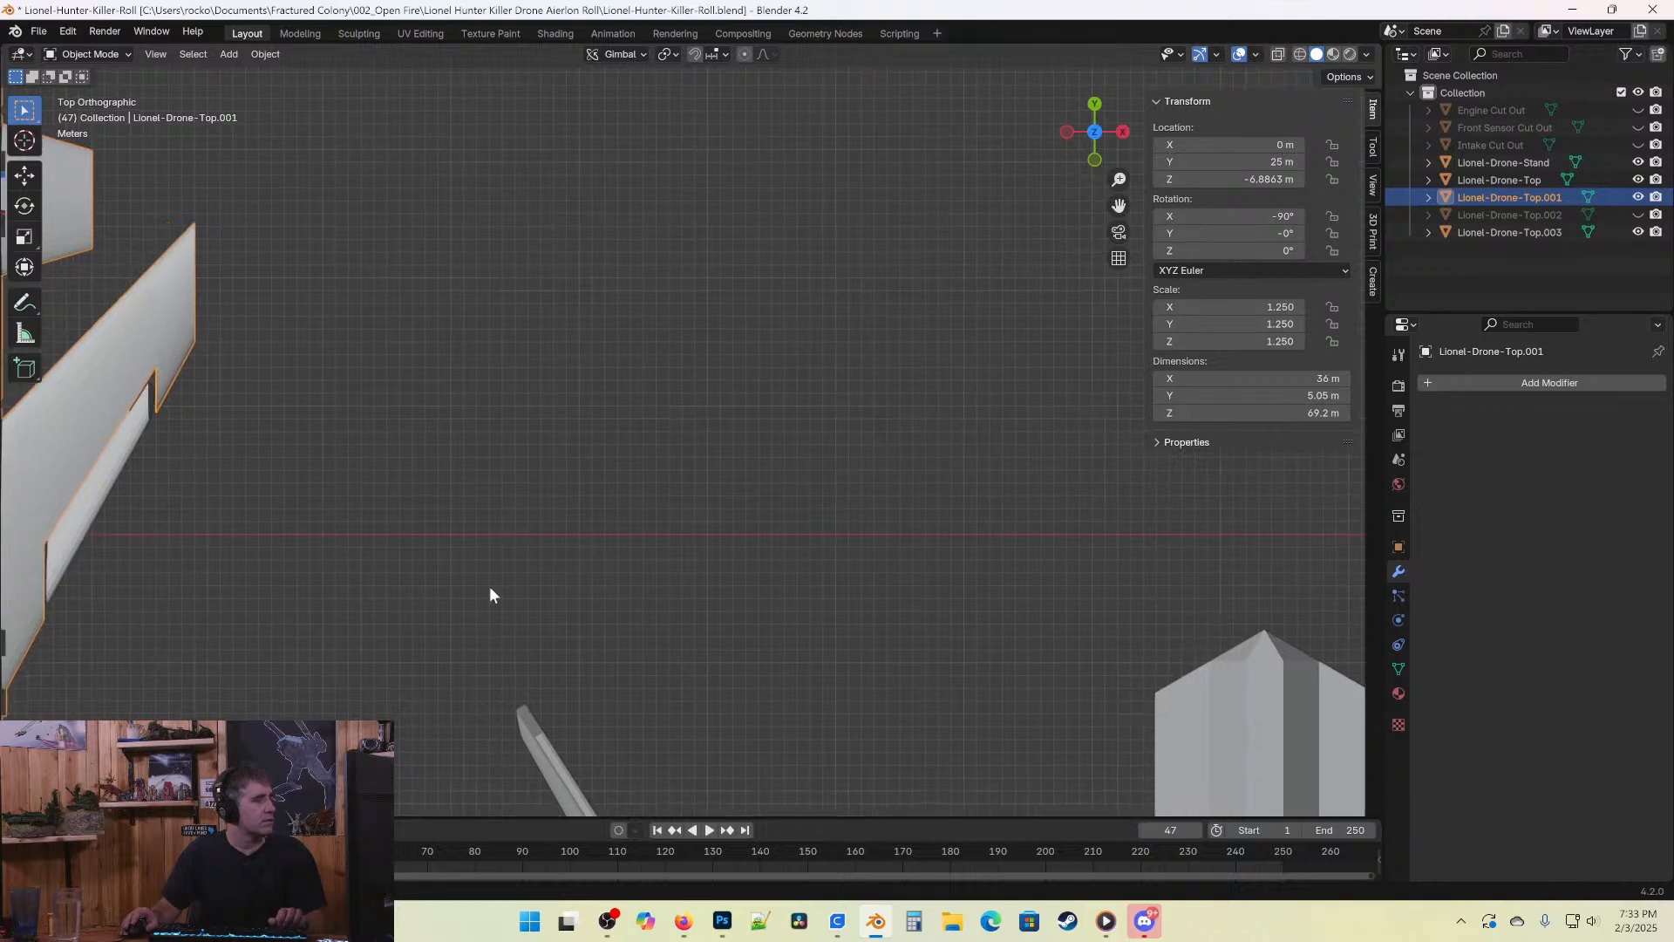
{"action": "scroll", "coordinate": [999, 583], "scroll_direction": "down", "scroll_amount": 5}
{"action": "scroll", "coordinate": [1217, 736], "scroll_direction": "down", "scroll_amount": 2}
{"action": "left_click", "coordinate": [1052, 700]}
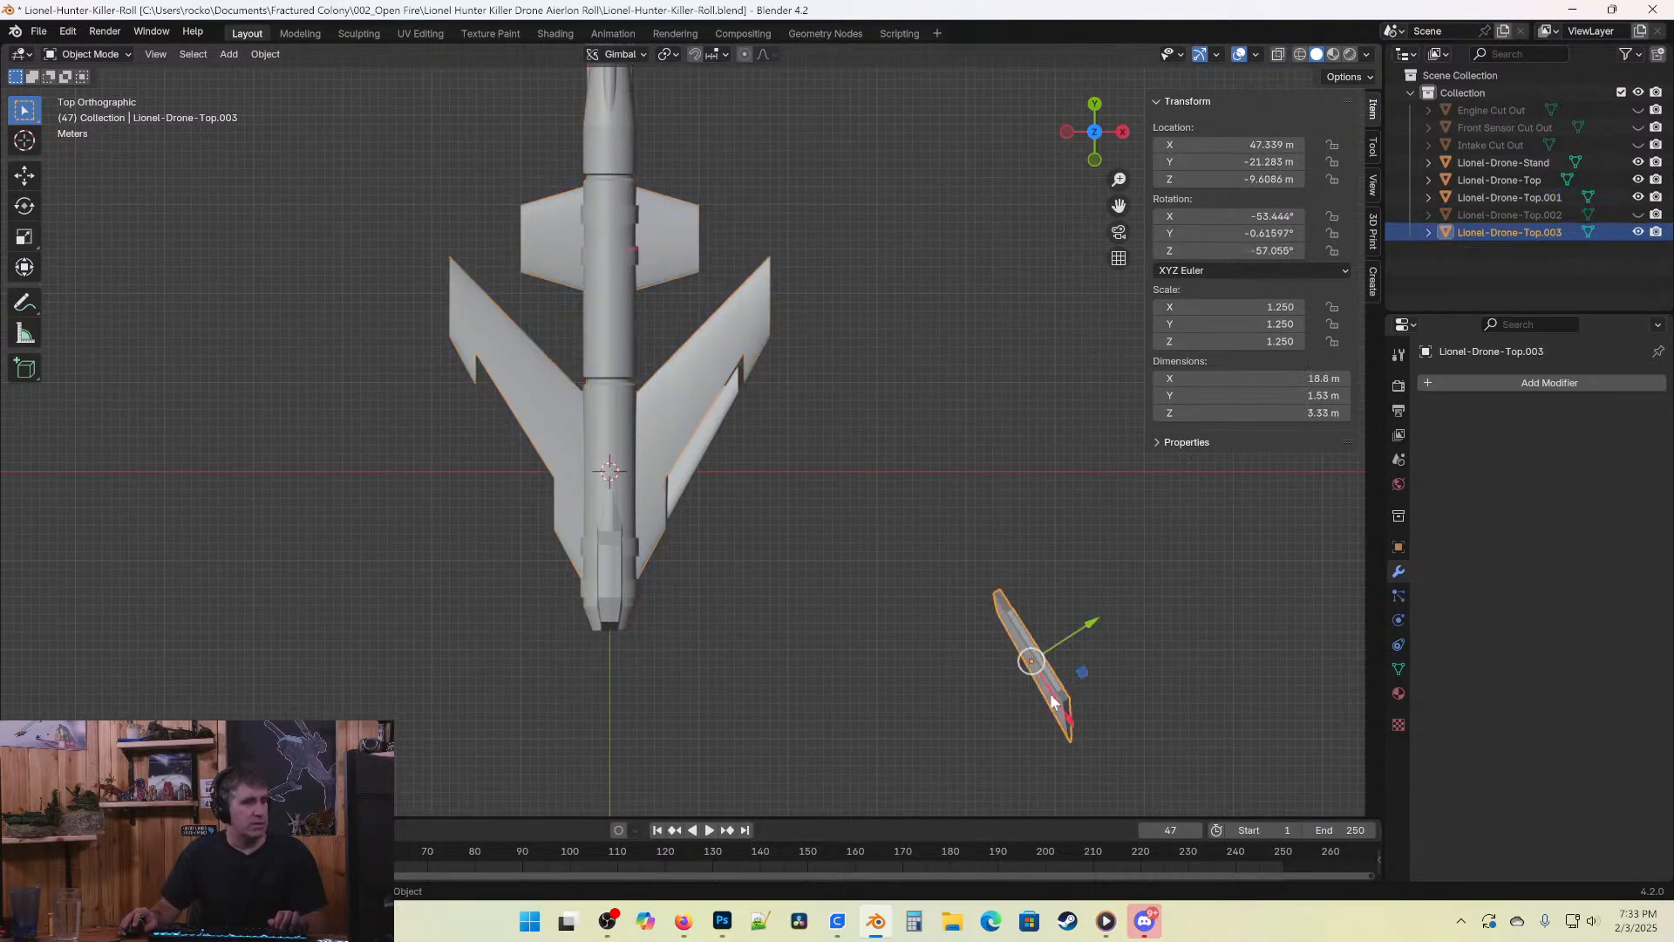
{"action": "key", "text": "g"}
{"action": "left_click", "coordinate": [521, 469]}
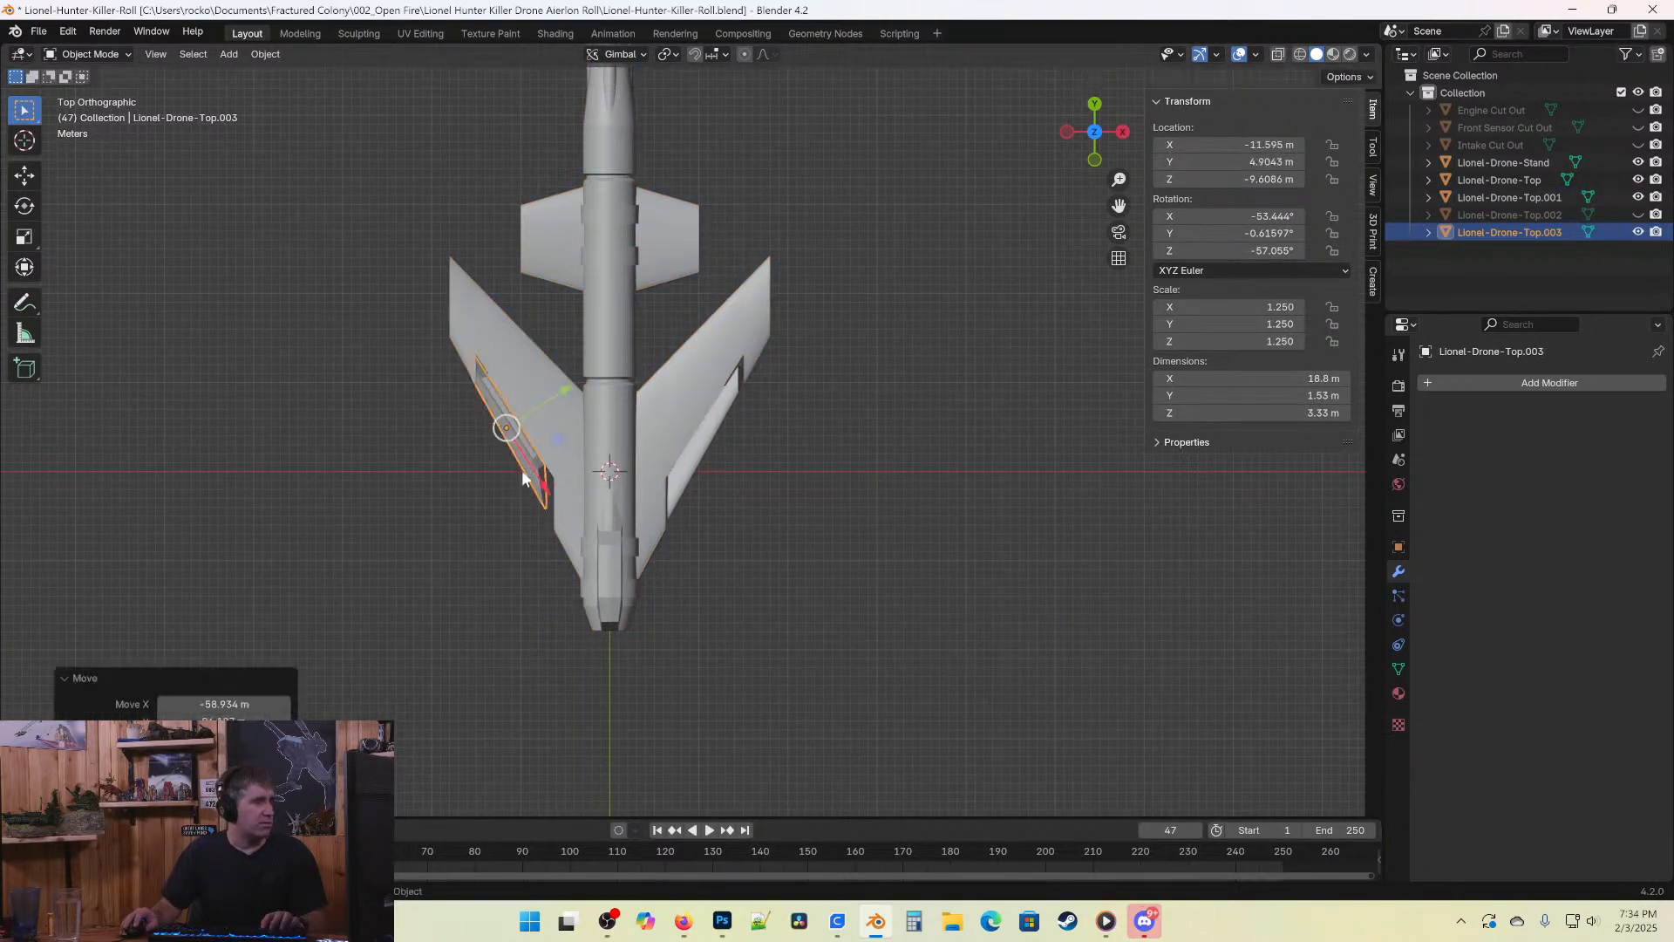
Fine-tune the aileron's position in the wing cutout in top view, shifting it about 0.86 m in X.
{"action": "scroll", "coordinate": [579, 427], "scroll_direction": "up", "scroll_amount": 4}
{"action": "middle_click_drag", "start_coordinate": [581, 433], "coordinate": [691, 526], "text": "shift"}
{"action": "scroll", "coordinate": [691, 527], "scroll_direction": "up", "scroll_amount": 3}
{"action": "key", "text": "g"}
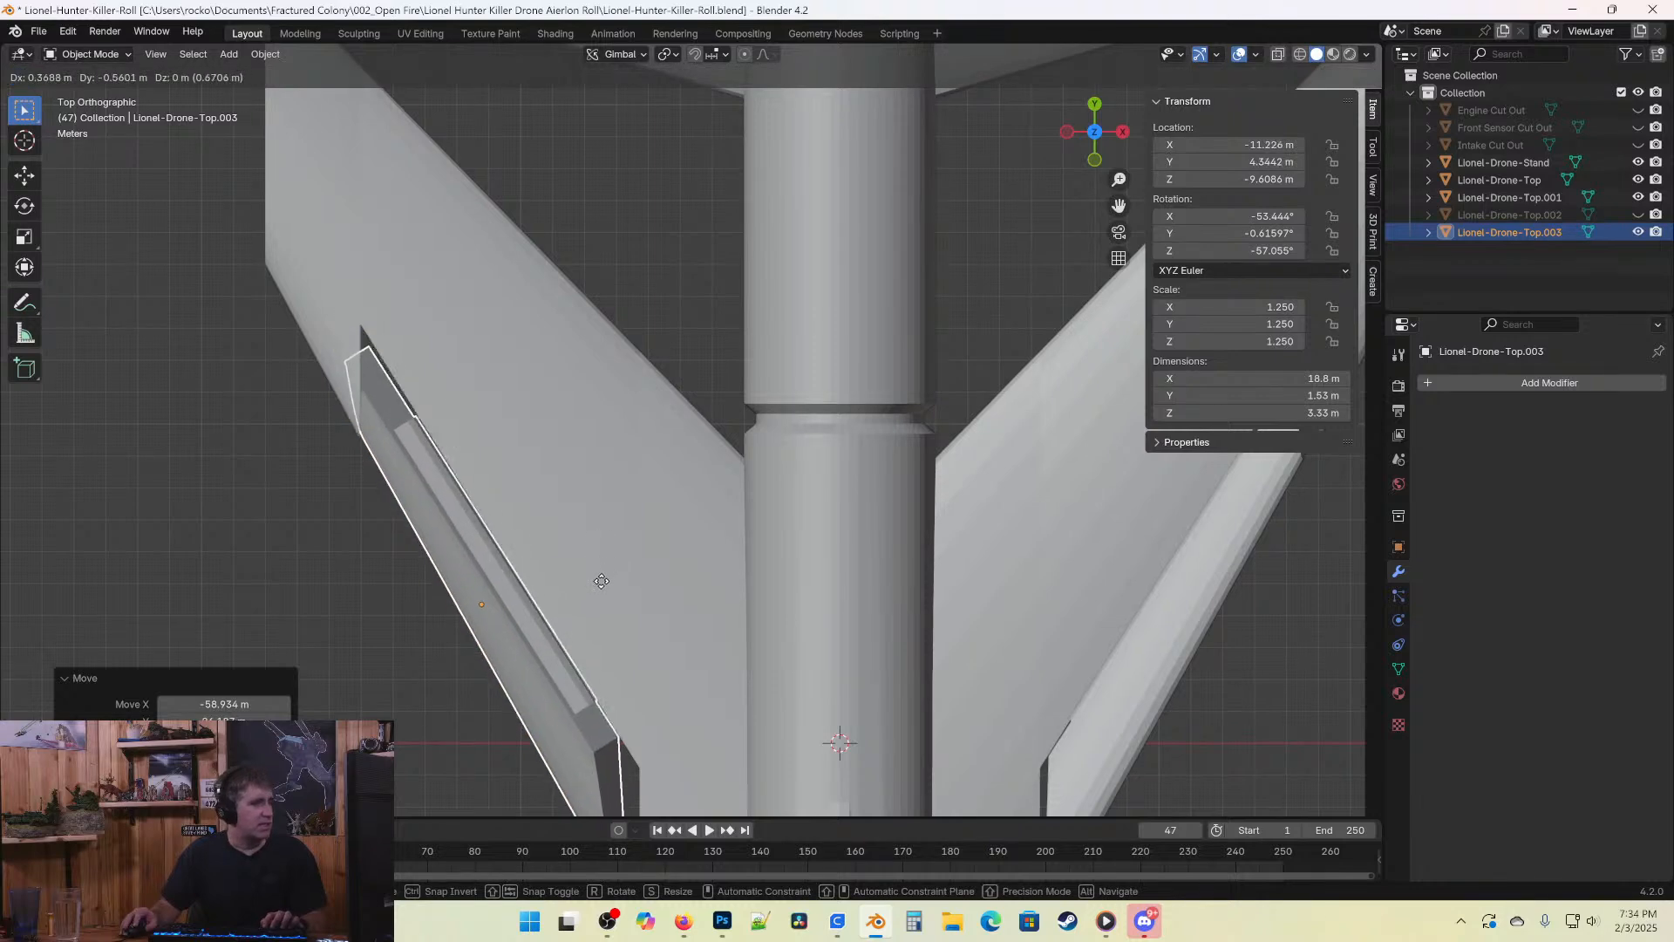
{"action": "left_click", "coordinate": [620, 588]}
Rotate the aileron about 0.8° in front view to level its upper edge with the wing.
{"action": "middle_click_drag", "start_coordinate": [658, 691], "coordinate": [831, 163]}
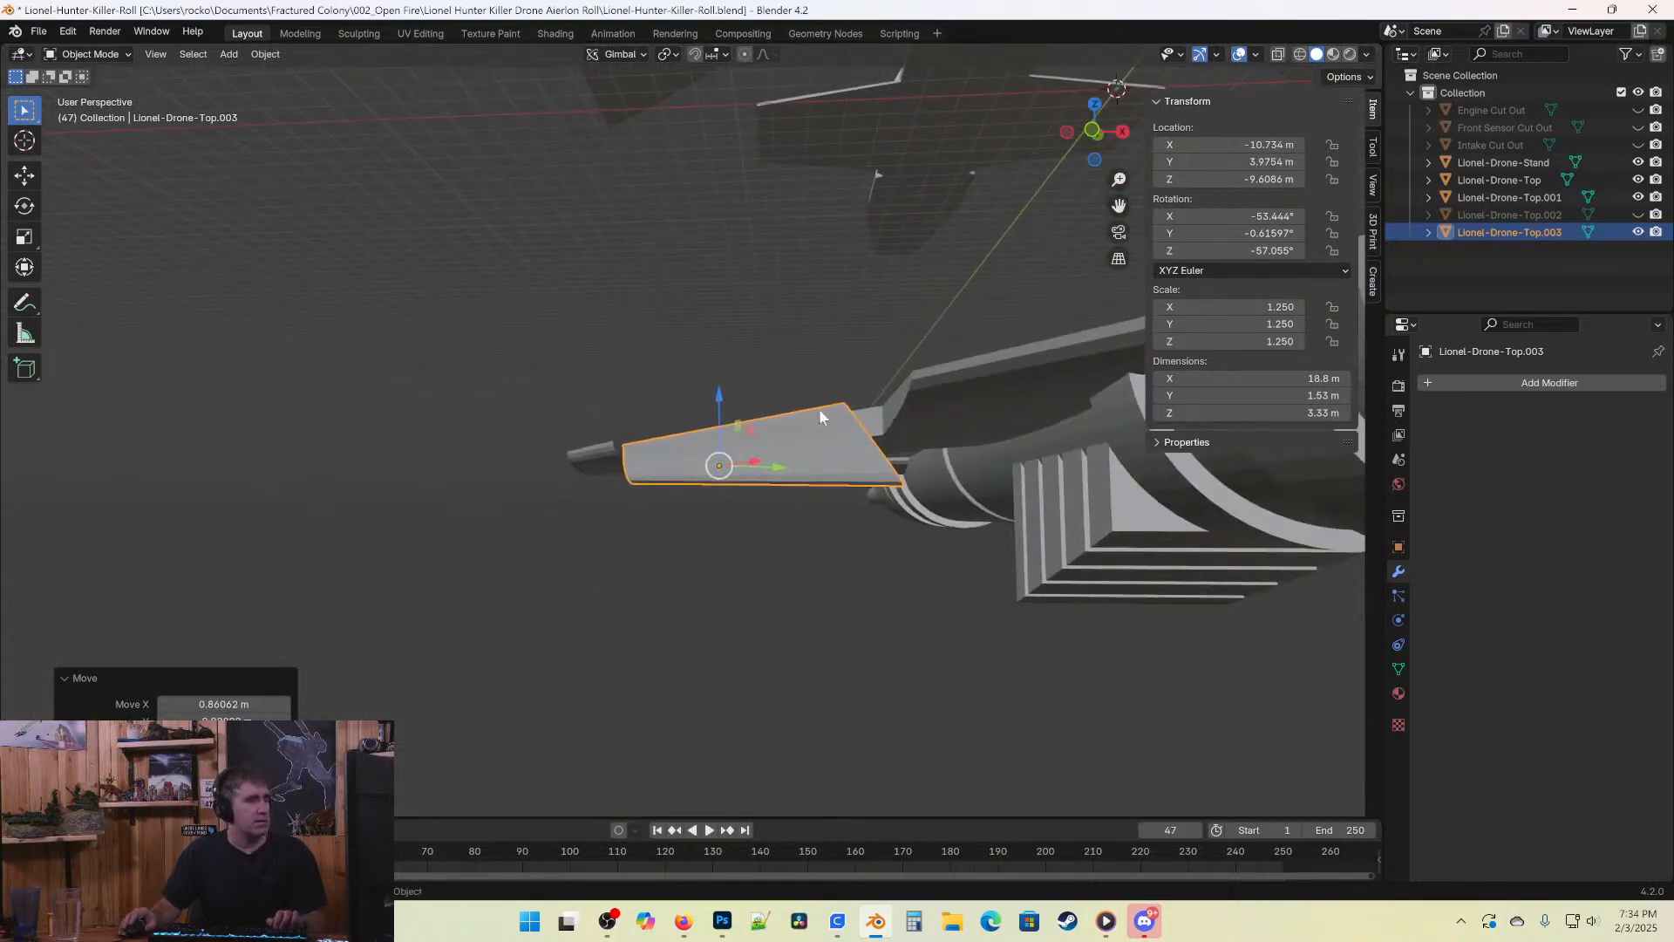
{"action": "middle_click_drag", "start_coordinate": [820, 417], "coordinate": [764, 534]}
{"action": "scroll", "coordinate": [605, 567], "scroll_direction": "up", "scroll_amount": 5}
{"action": "middle_click_drag", "start_coordinate": [605, 567], "coordinate": [751, 542]}
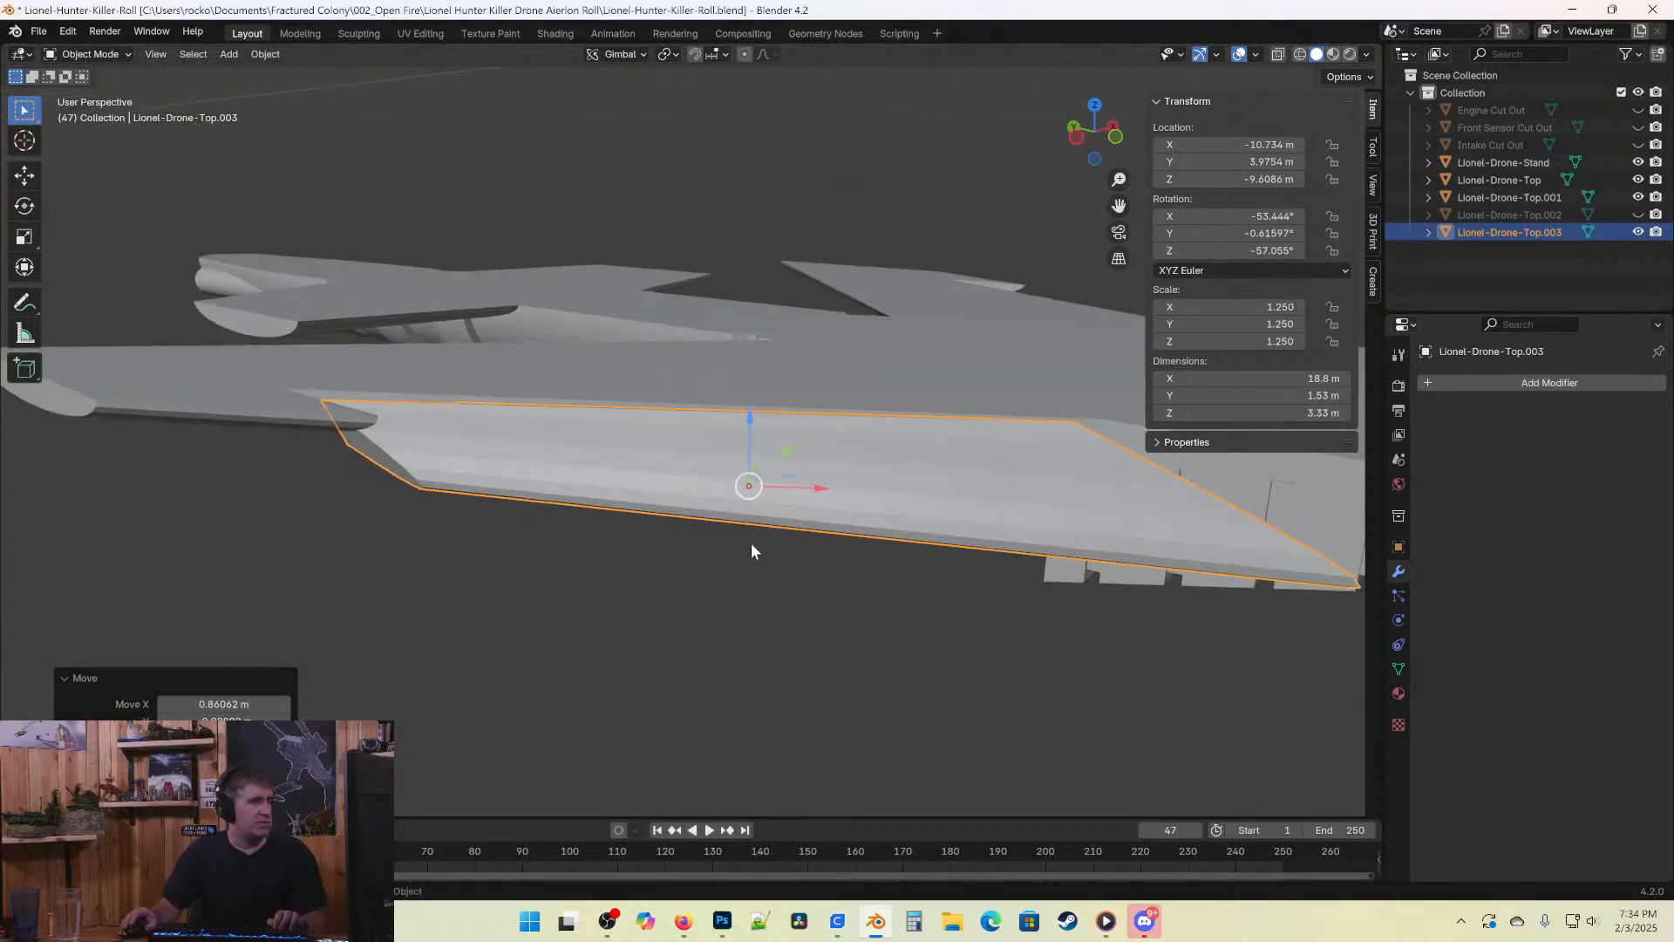
{"action": "key", "text": "KP_1"}
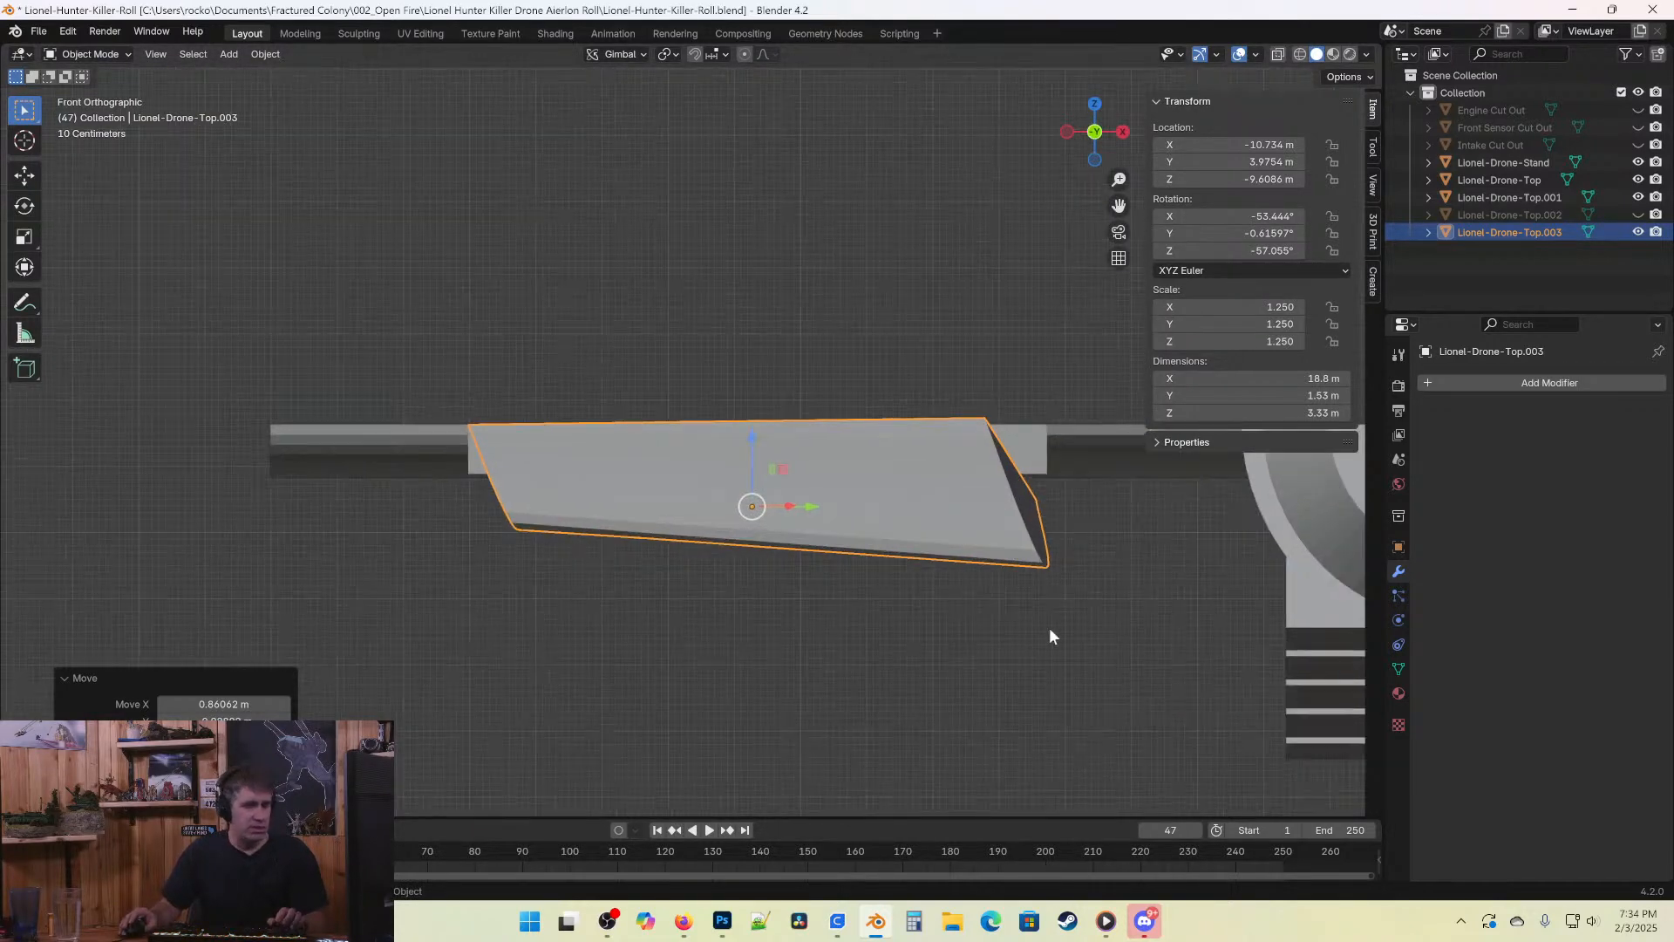
{"action": "key", "text": "r"}
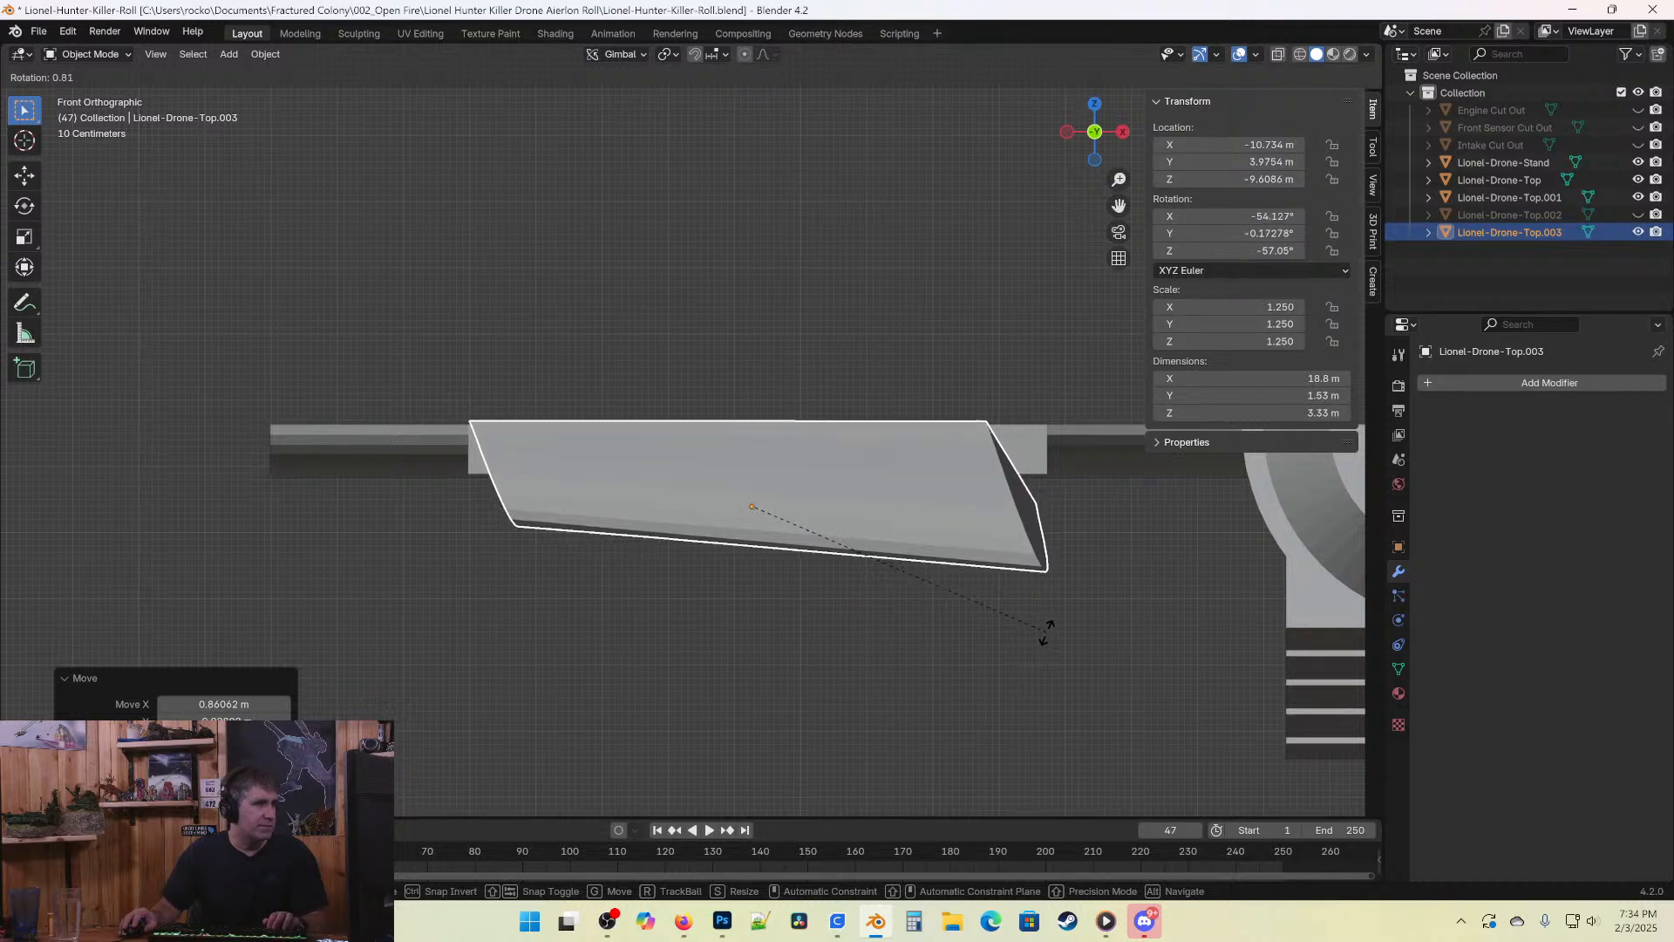
{"action": "left_click", "coordinate": [1045, 632]}
Lower the aileron about 0.1 m along Z to line its upper edge up with the wing.
{"action": "key", "text": "g"}
{"action": "key", "text": "z"}
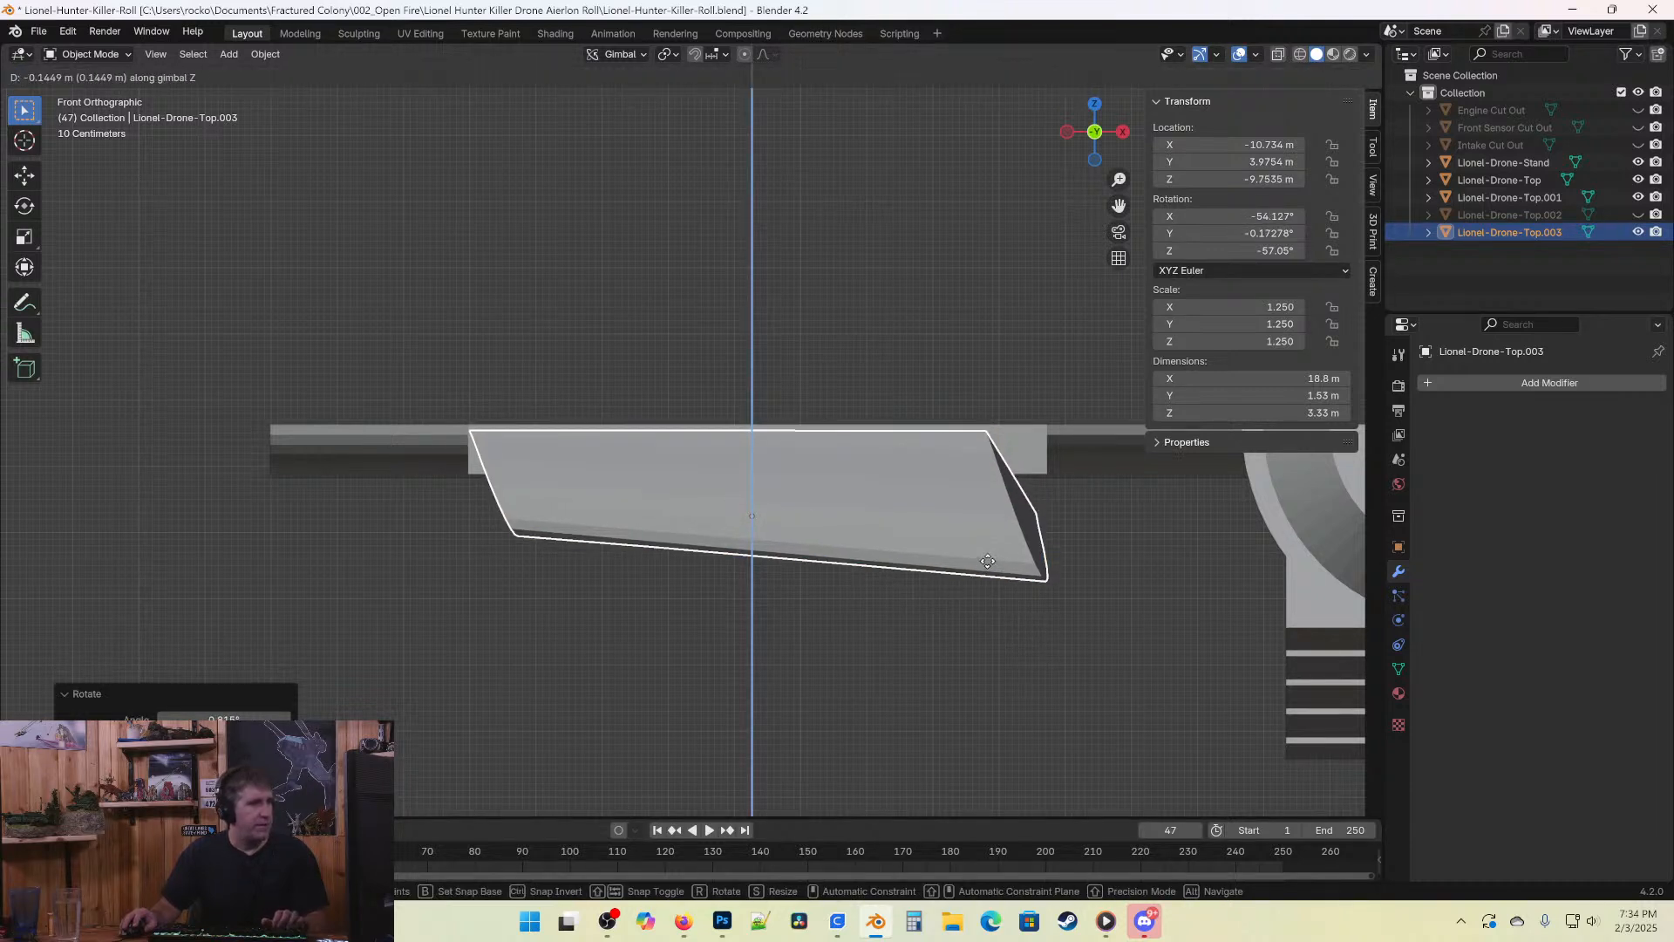
{"action": "left_click", "coordinate": [955, 481]}
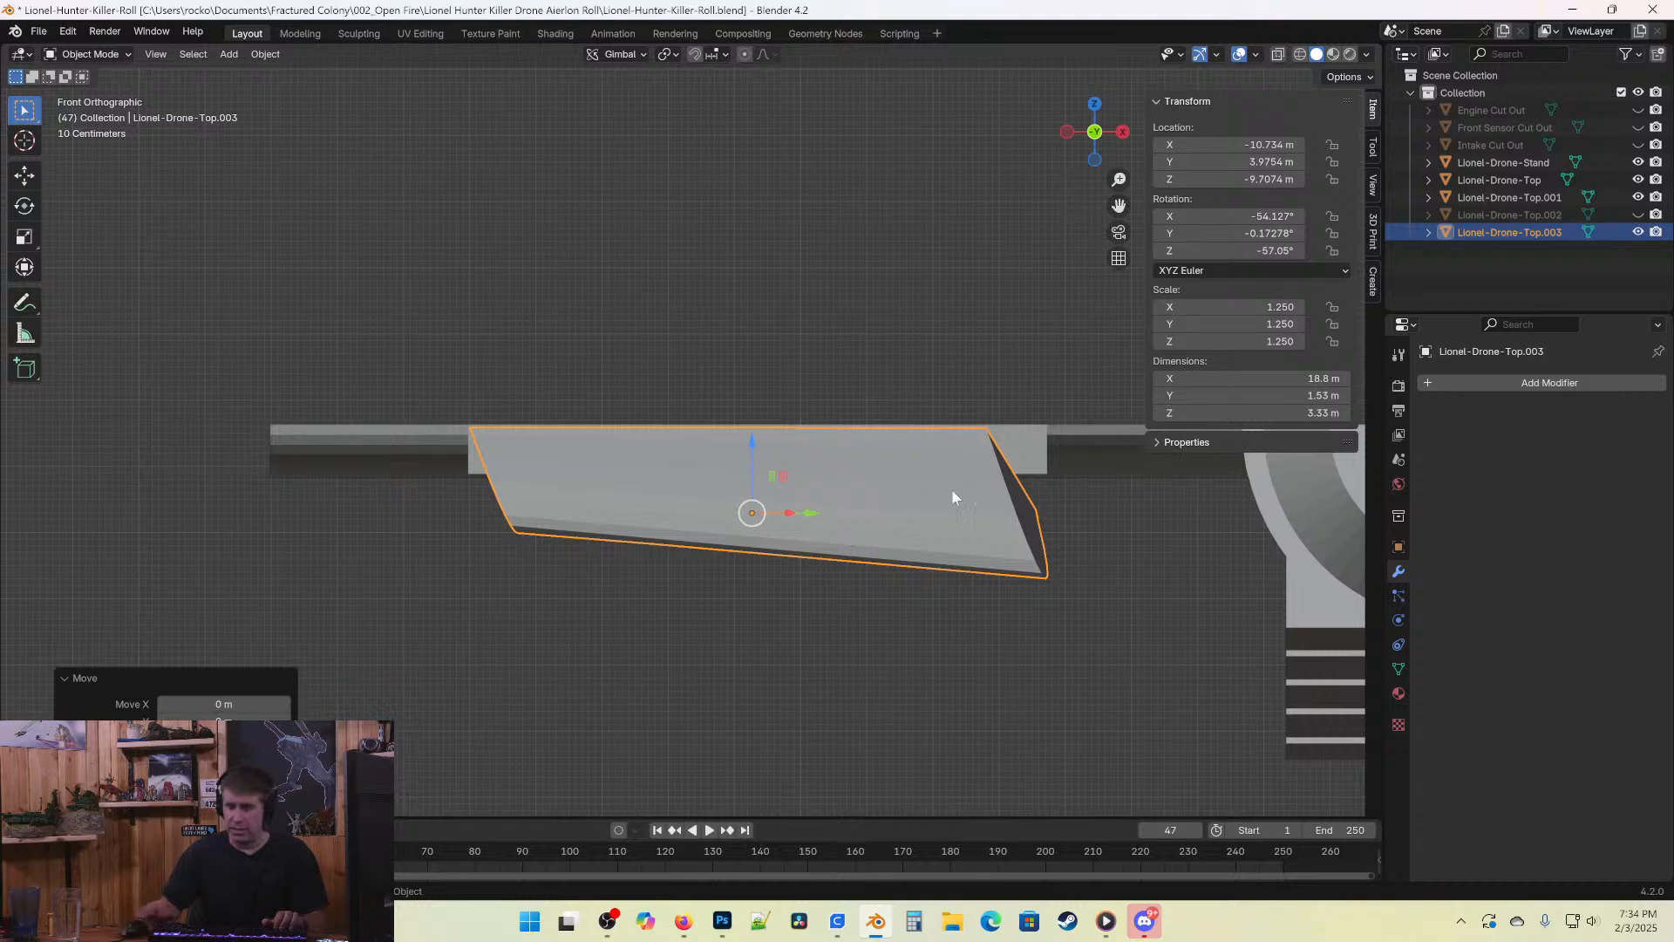
Display the model in wireframe and examine the aileron's position within the drone's wings from above.
{"action": "key", "text": "KP_7"}
{"action": "key", "text": "KP_8"}
{"action": "scroll", "coordinate": [803, 553], "scroll_direction": "down", "scroll_amount": 3}
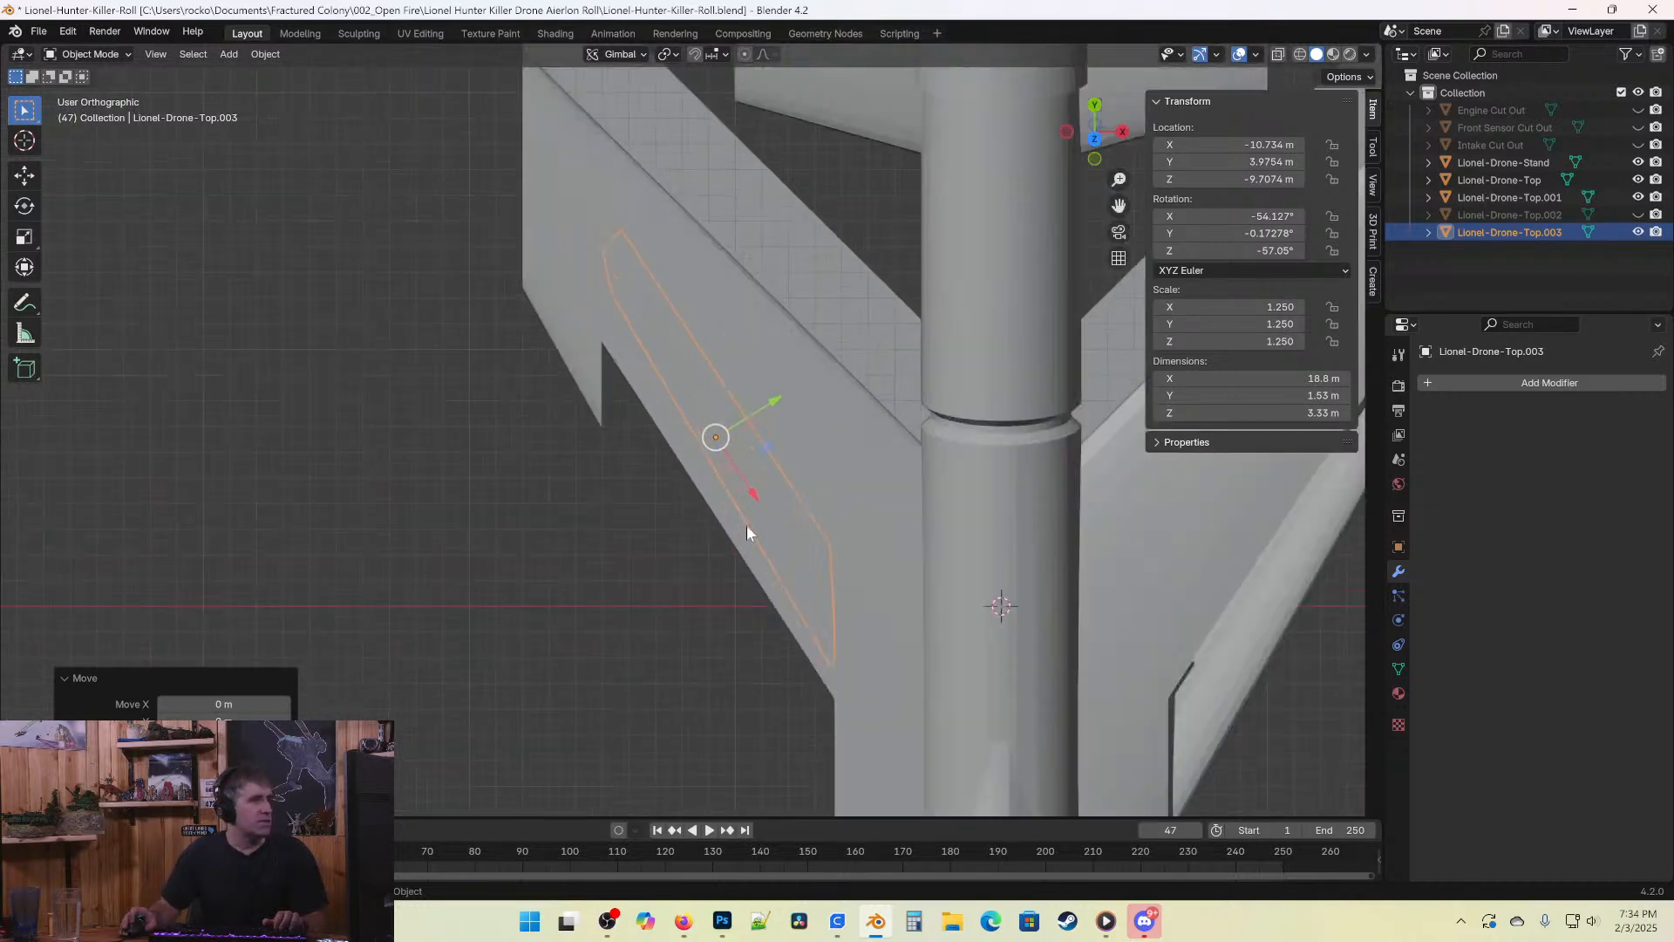
{"action": "key", "text": "z"}
{"action": "left_click", "coordinate": [670, 495]}
{"action": "scroll", "coordinate": [791, 515], "scroll_direction": "down", "scroll_amount": 5}
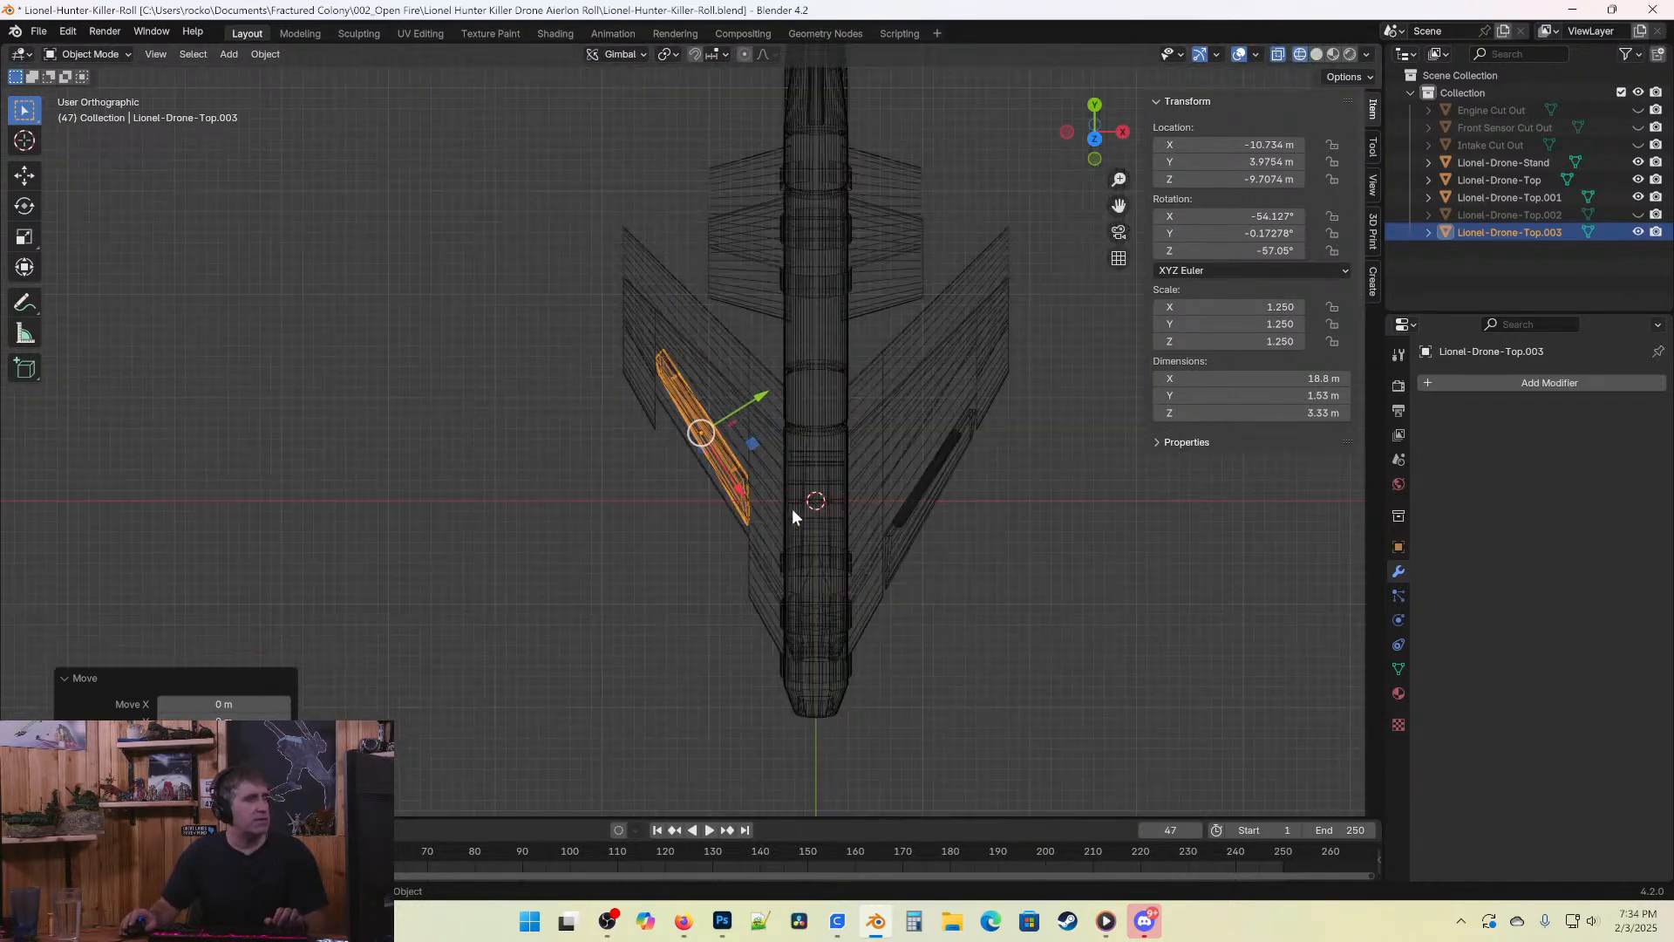
Try to align the drone's upper half with the lower half by moving it along Y, and undo the move.
{"action": "left_click", "coordinate": [825, 427]}
{"action": "scroll", "coordinate": [779, 420], "scroll_direction": "up", "scroll_amount": 2}
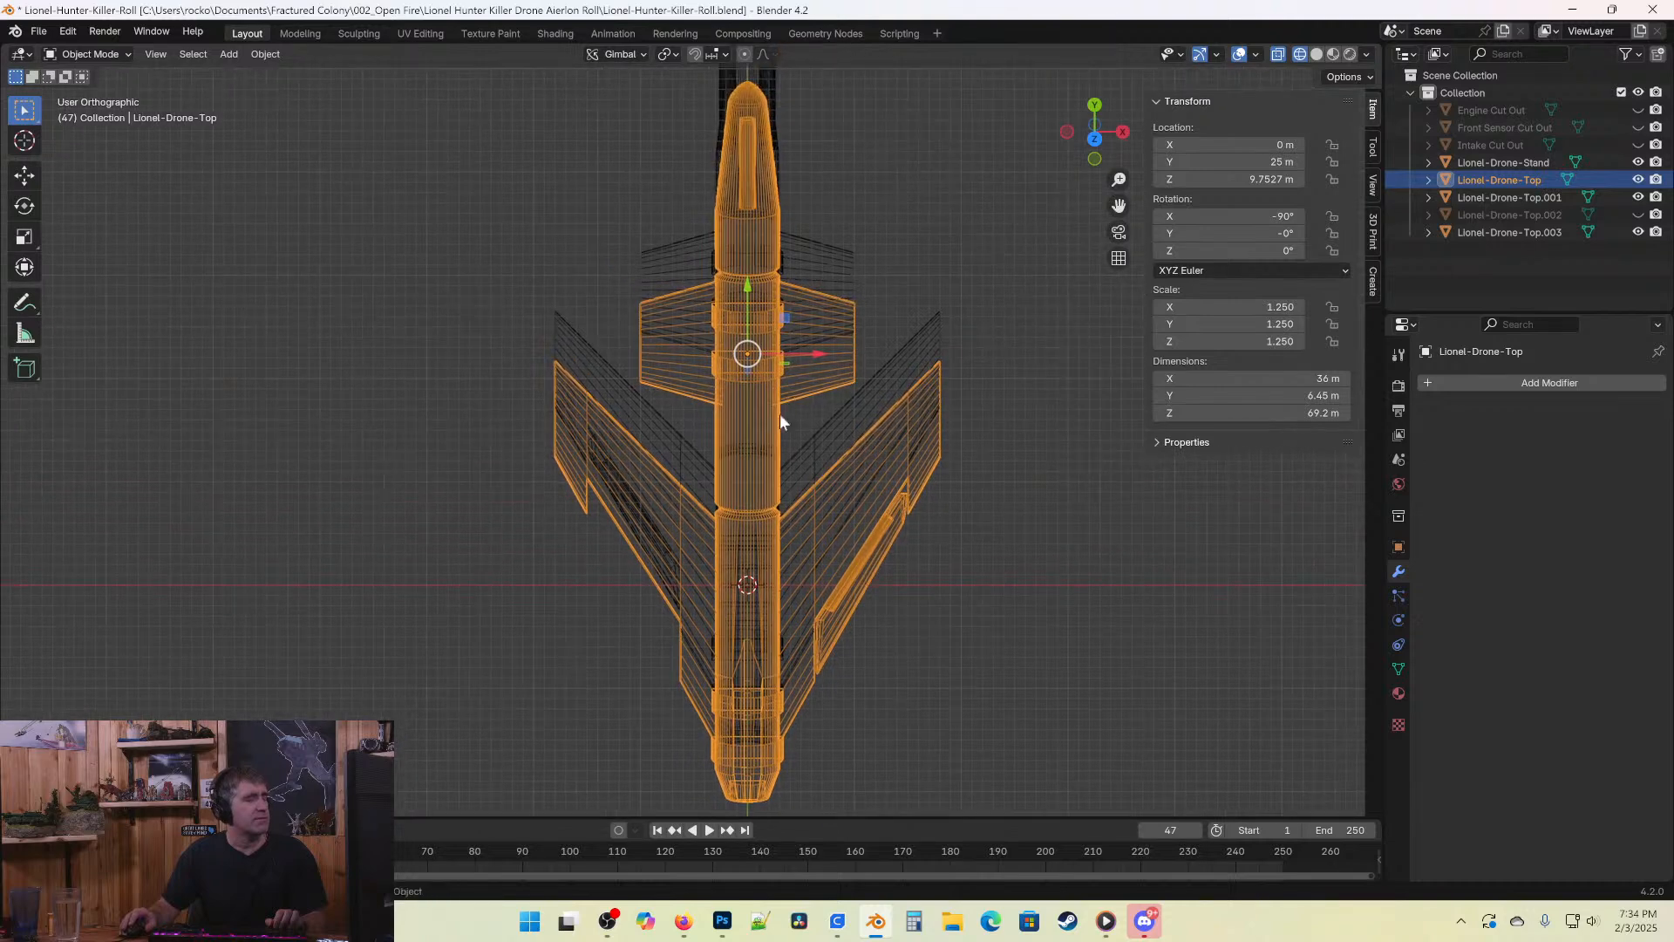
{"action": "middle_click_drag", "start_coordinate": [752, 295], "coordinate": [697, 543], "text": "shift"}
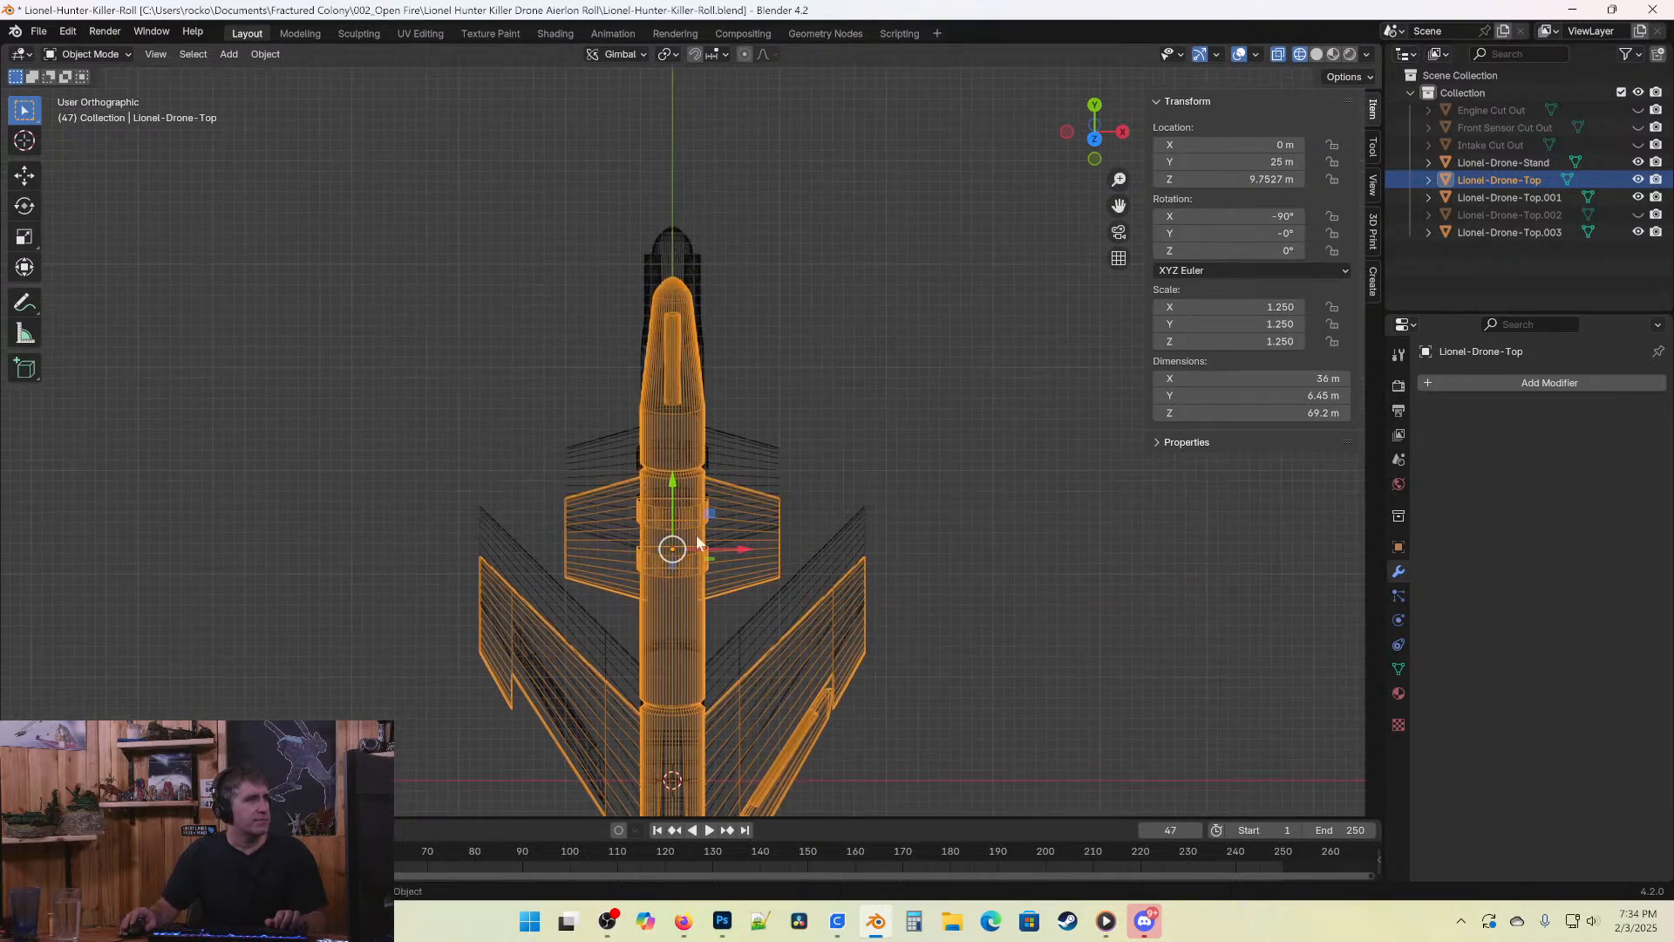
{"action": "scroll", "coordinate": [781, 615], "scroll_direction": "up", "scroll_amount": 2}
{"action": "key", "text": "g"}
{"action": "key", "text": "y"}
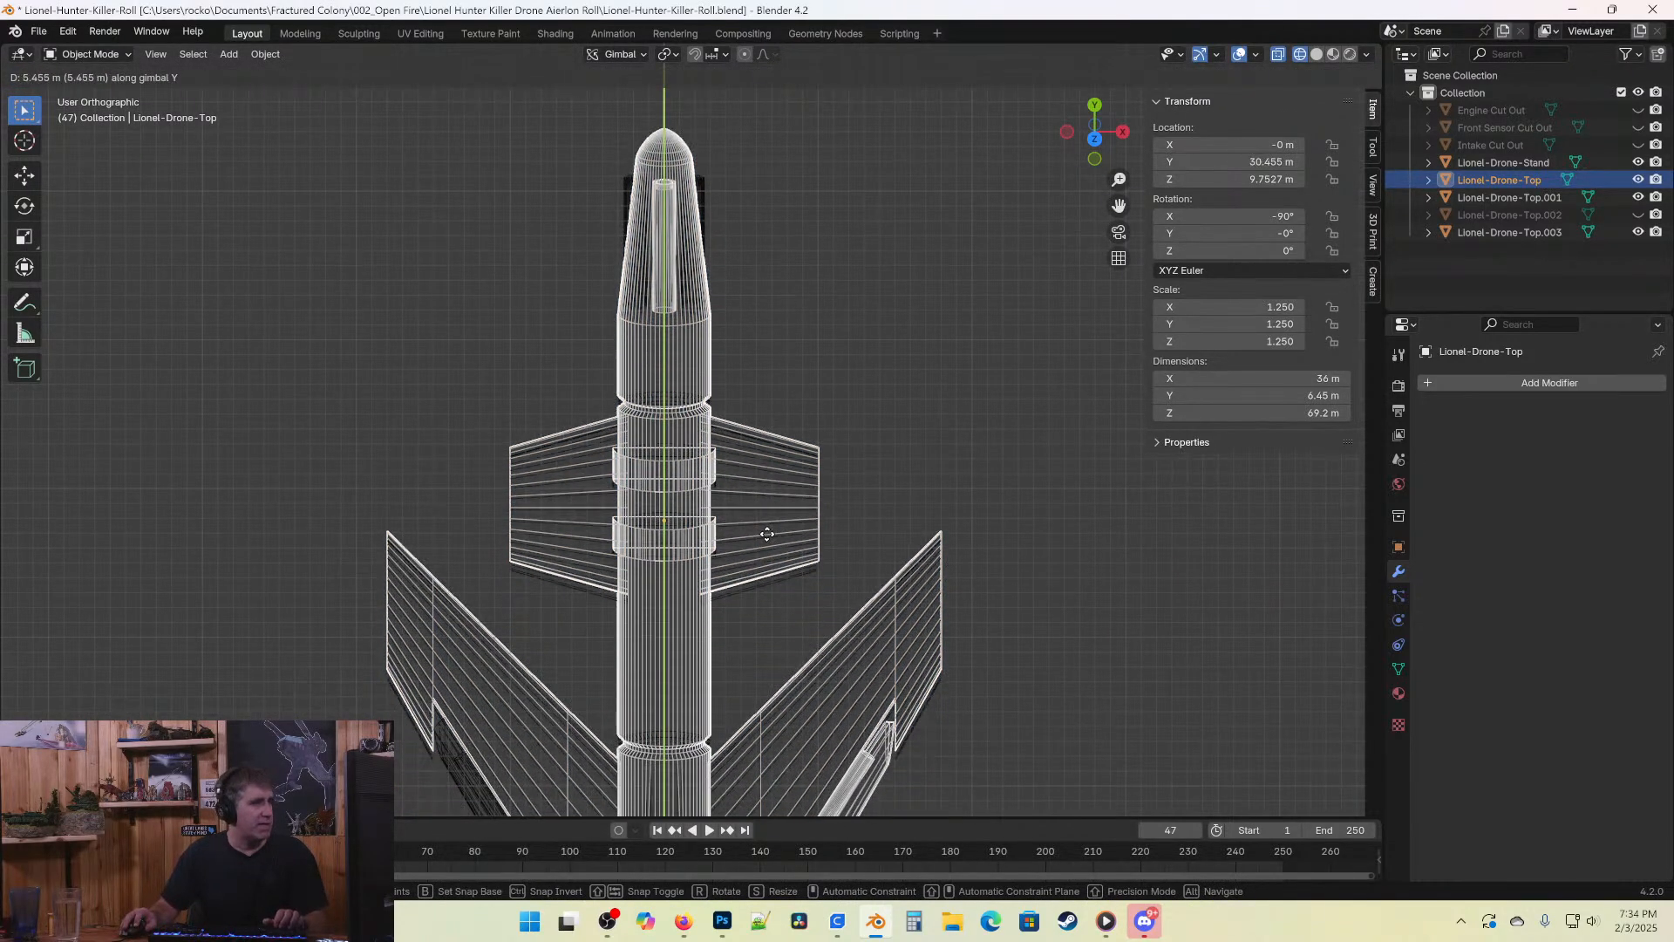
{"action": "left_click", "coordinate": [765, 544]}
{"action": "scroll", "coordinate": [770, 589], "scroll_direction": "up", "scroll_amount": 7}
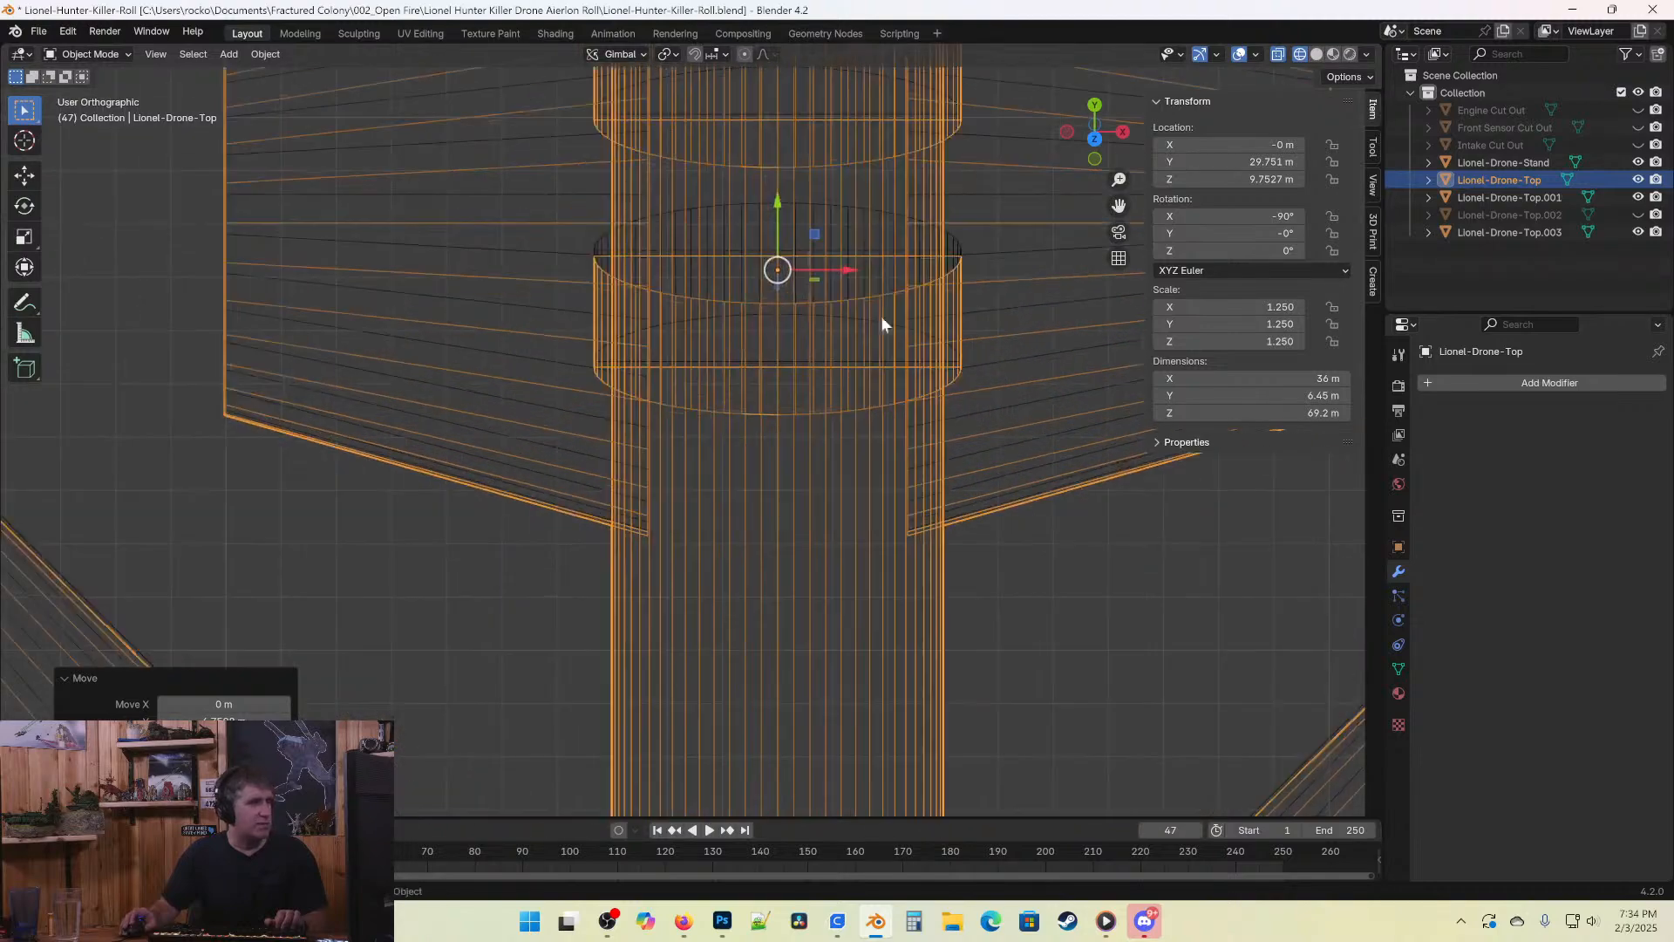
{"action": "scroll", "coordinate": [722, 588], "scroll_direction": "down", "scroll_amount": 6}
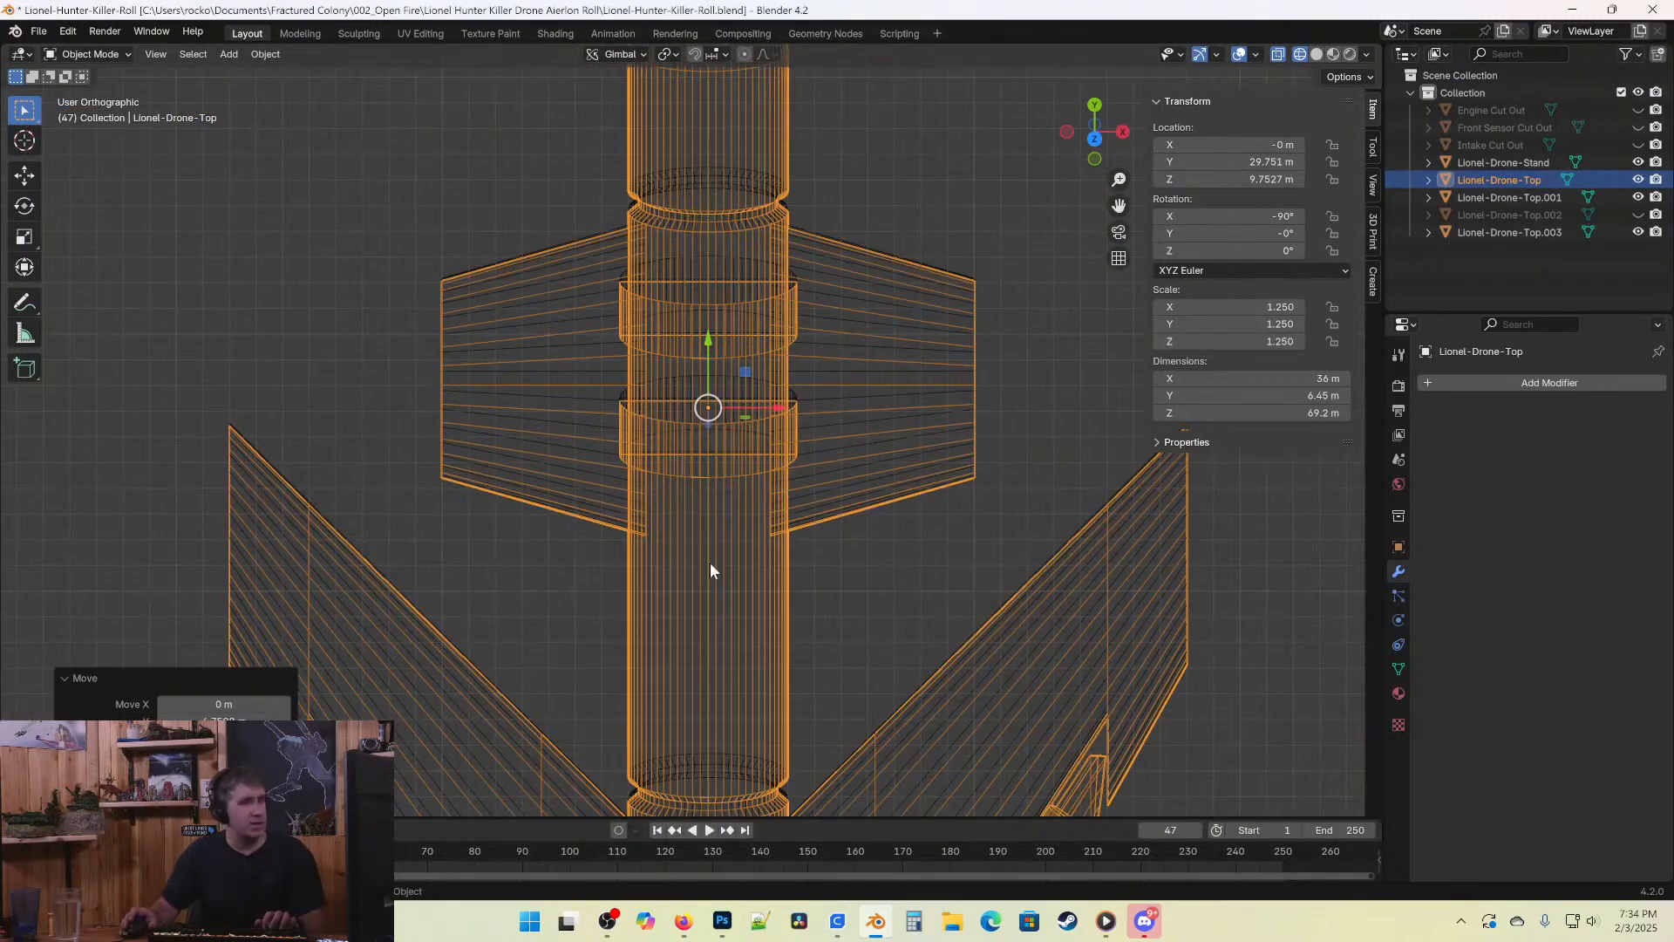
{"action": "key", "text": "KP_7"}
{"action": "key", "text": "ctrl+z"}
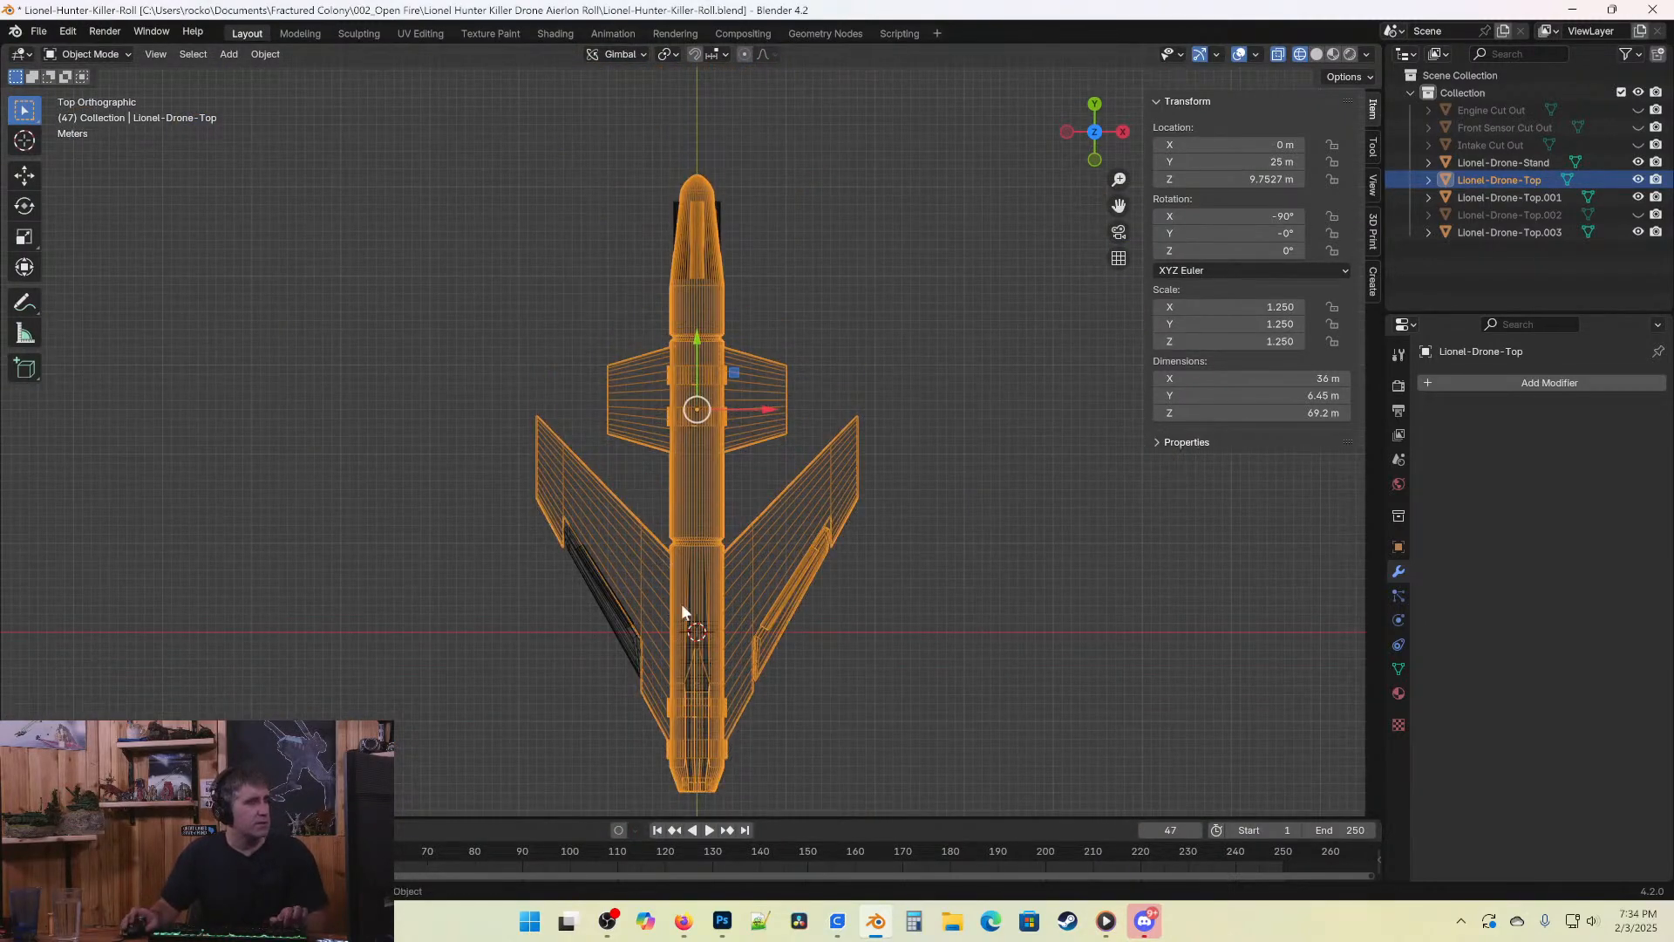
Select the refitted aileron, Lionel-Drone-Top.003, and rotate it about its gimbal X axis to about -47.2°.
{"action": "scroll", "coordinate": [572, 713], "scroll_direction": "up", "scroll_amount": 5}
{"action": "scroll", "coordinate": [577, 427], "scroll_direction": "down", "scroll_amount": 1}
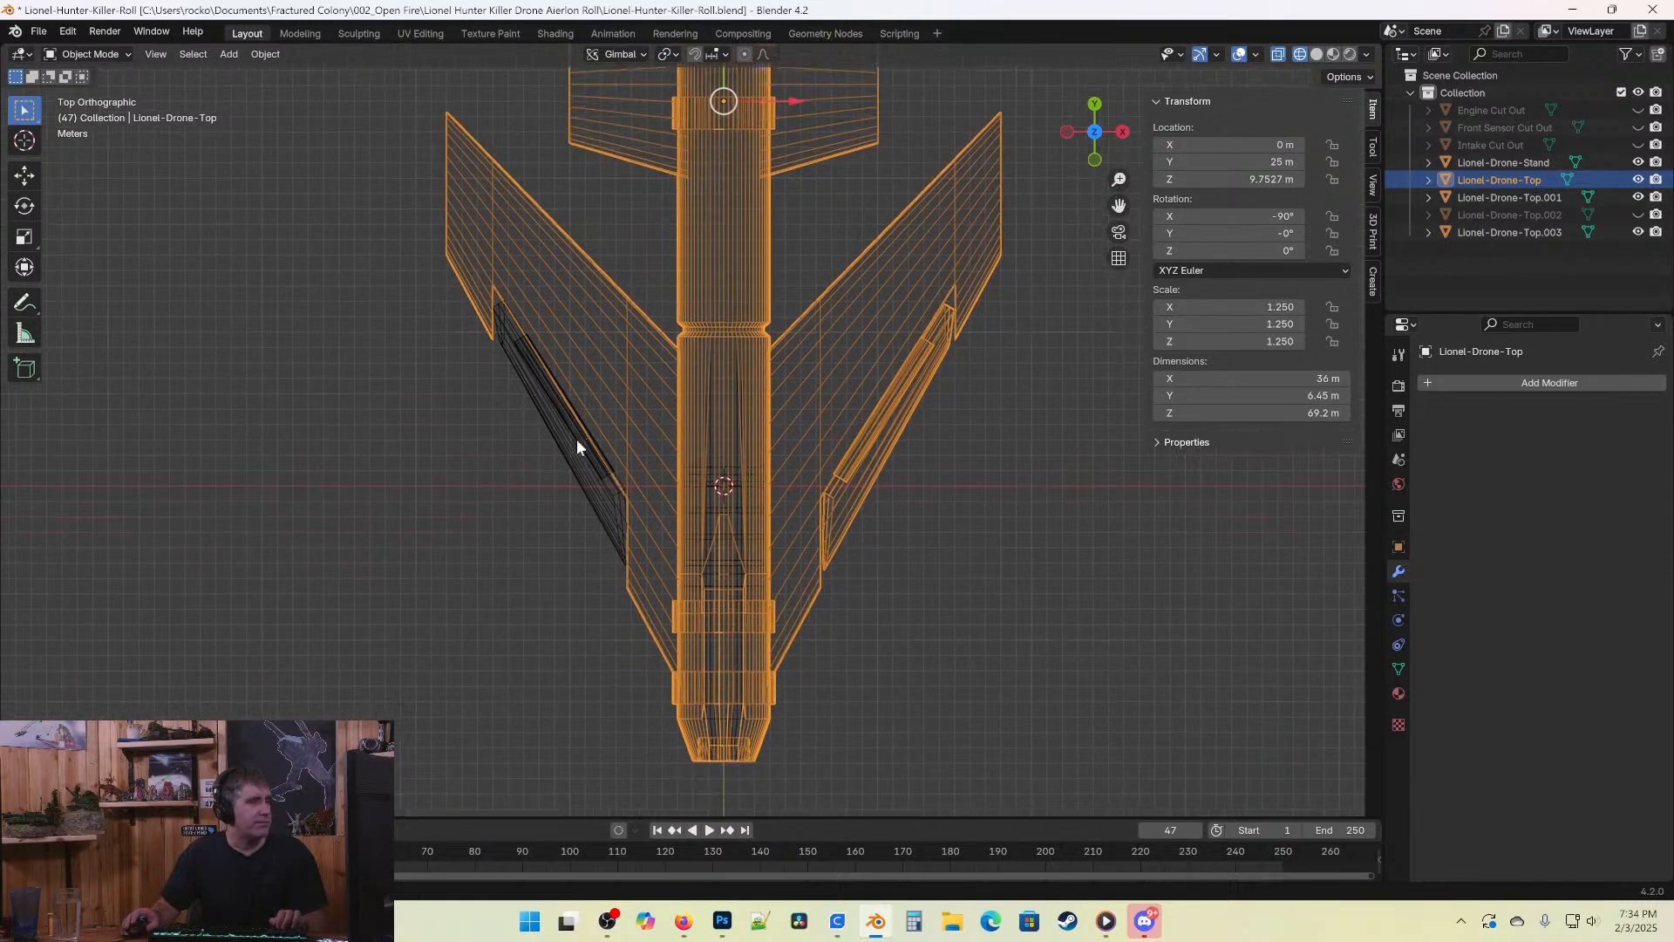
{"action": "scroll", "coordinate": [594, 406], "scroll_direction": "up", "scroll_amount": 3}
{"action": "left_click", "coordinate": [595, 436]}
{"action": "scroll", "coordinate": [506, 540], "scroll_direction": "up", "scroll_amount": 3}
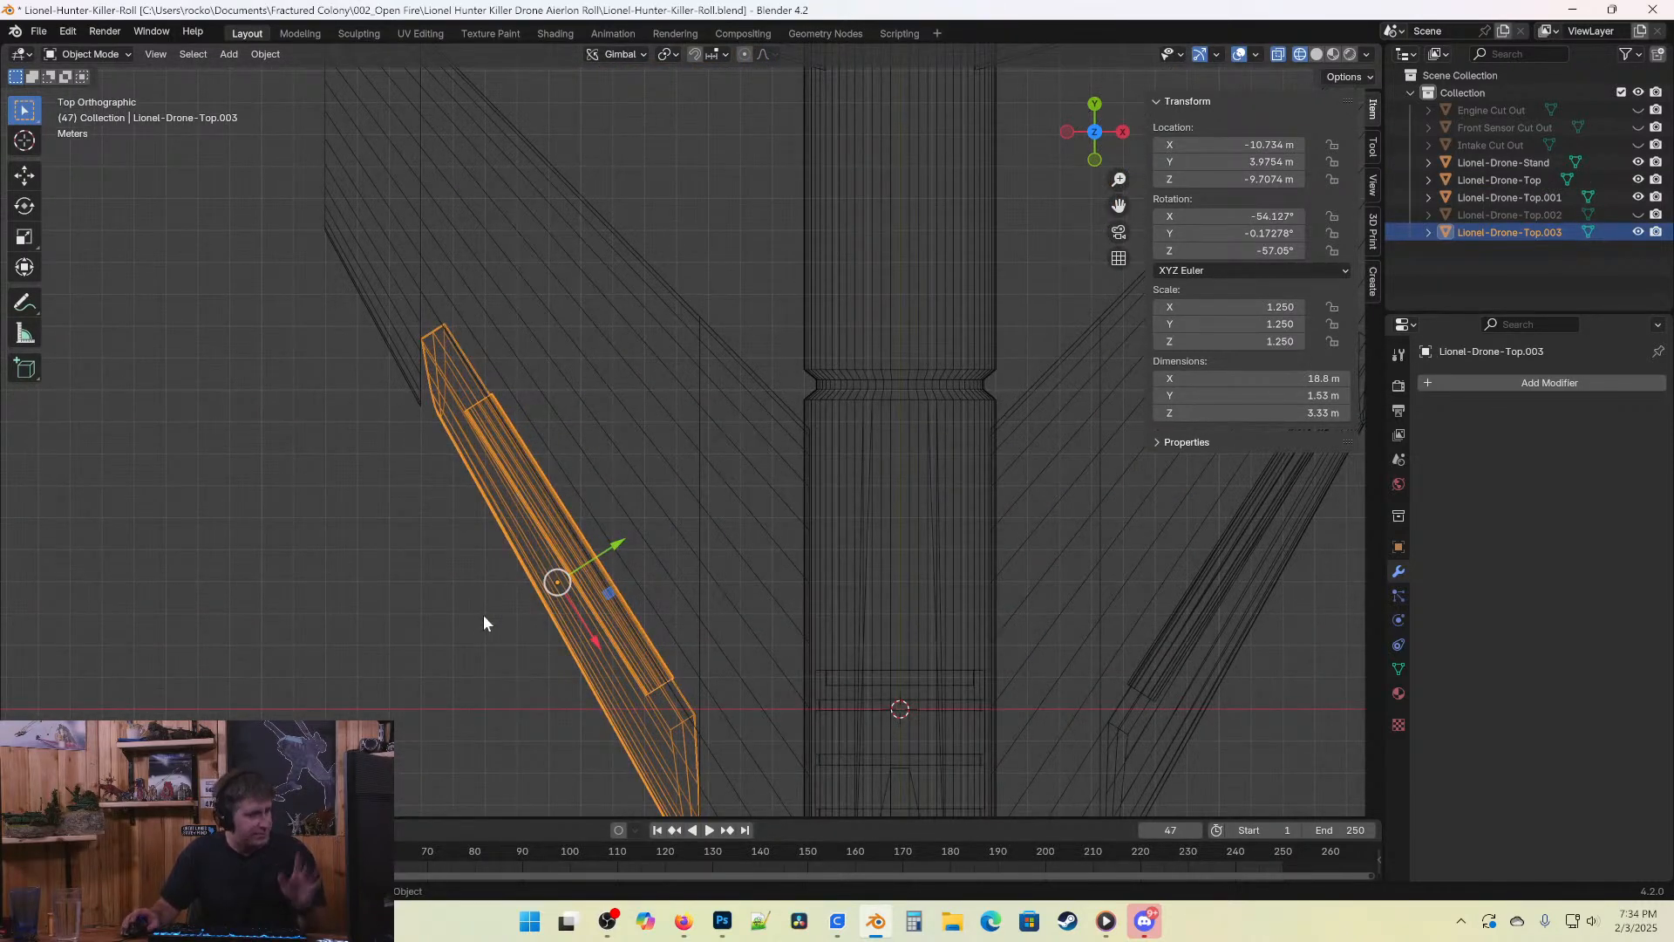
{"action": "middle_click_drag", "start_coordinate": [530, 556], "coordinate": [580, 318], "text": "shift"}
{"action": "mouse_move", "coordinate": [722, 480]}
{"action": "middle_mouse_down"}
{"action": "mouse_move", "coordinate": [808, 359]}
{"action": "mouse_move", "coordinate": [919, 312]}
{"action": "mouse_move", "coordinate": [969, 350]}
{"action": "mouse_move", "coordinate": [625, 332]}
{"action": "mouse_move", "coordinate": [657, 254]}
{"action": "mouse_move", "coordinate": [1029, 328]}
{"action": "mouse_move", "coordinate": [1065, 359]}
{"action": "mouse_move", "coordinate": [770, 248]}
{"action": "mouse_move", "coordinate": [752, 260]}
{"action": "mouse_move", "coordinate": [755, 225]}
{"action": "mouse_move", "coordinate": [808, 297]}
{"action": "mouse_move", "coordinate": [766, 243]}
{"action": "mouse_move", "coordinate": [680, 259]}
{"action": "mouse_move", "coordinate": [714, 291]}
{"action": "mouse_move", "coordinate": [810, 317]}
{"action": "mouse_move", "coordinate": [492, 328]}
{"action": "mouse_move", "coordinate": [850, 344]}
{"action": "mouse_move", "coordinate": [931, 303]}
{"action": "mouse_move", "coordinate": [931, 325]}
{"action": "mouse_move", "coordinate": [867, 373]}
{"action": "mouse_move", "coordinate": [870, 404]}
{"action": "mouse_move", "coordinate": [840, 422]}
{"action": "middle_mouse_up"}
{"action": "key", "text": "r"}
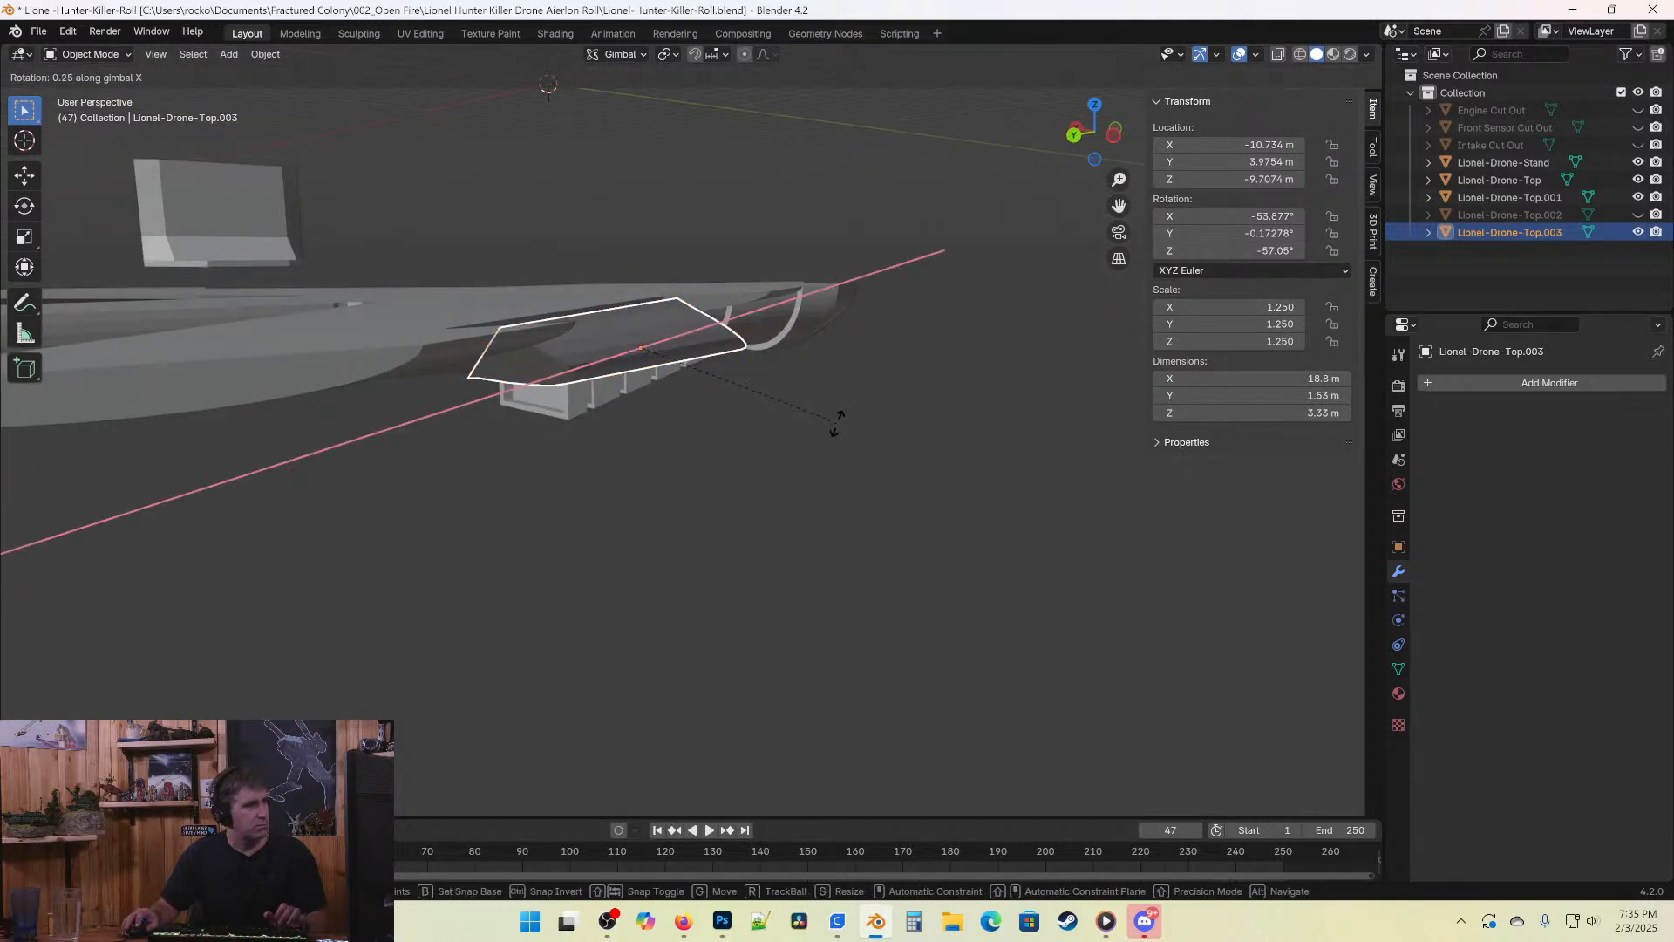
{"action": "left_click", "coordinate": [784, 430]}
Shift the aileron about 0.16 m along global X in front view to fit it within the wing cutout.
{"action": "middle_click_drag", "start_coordinate": [780, 431], "coordinate": [863, 415]}
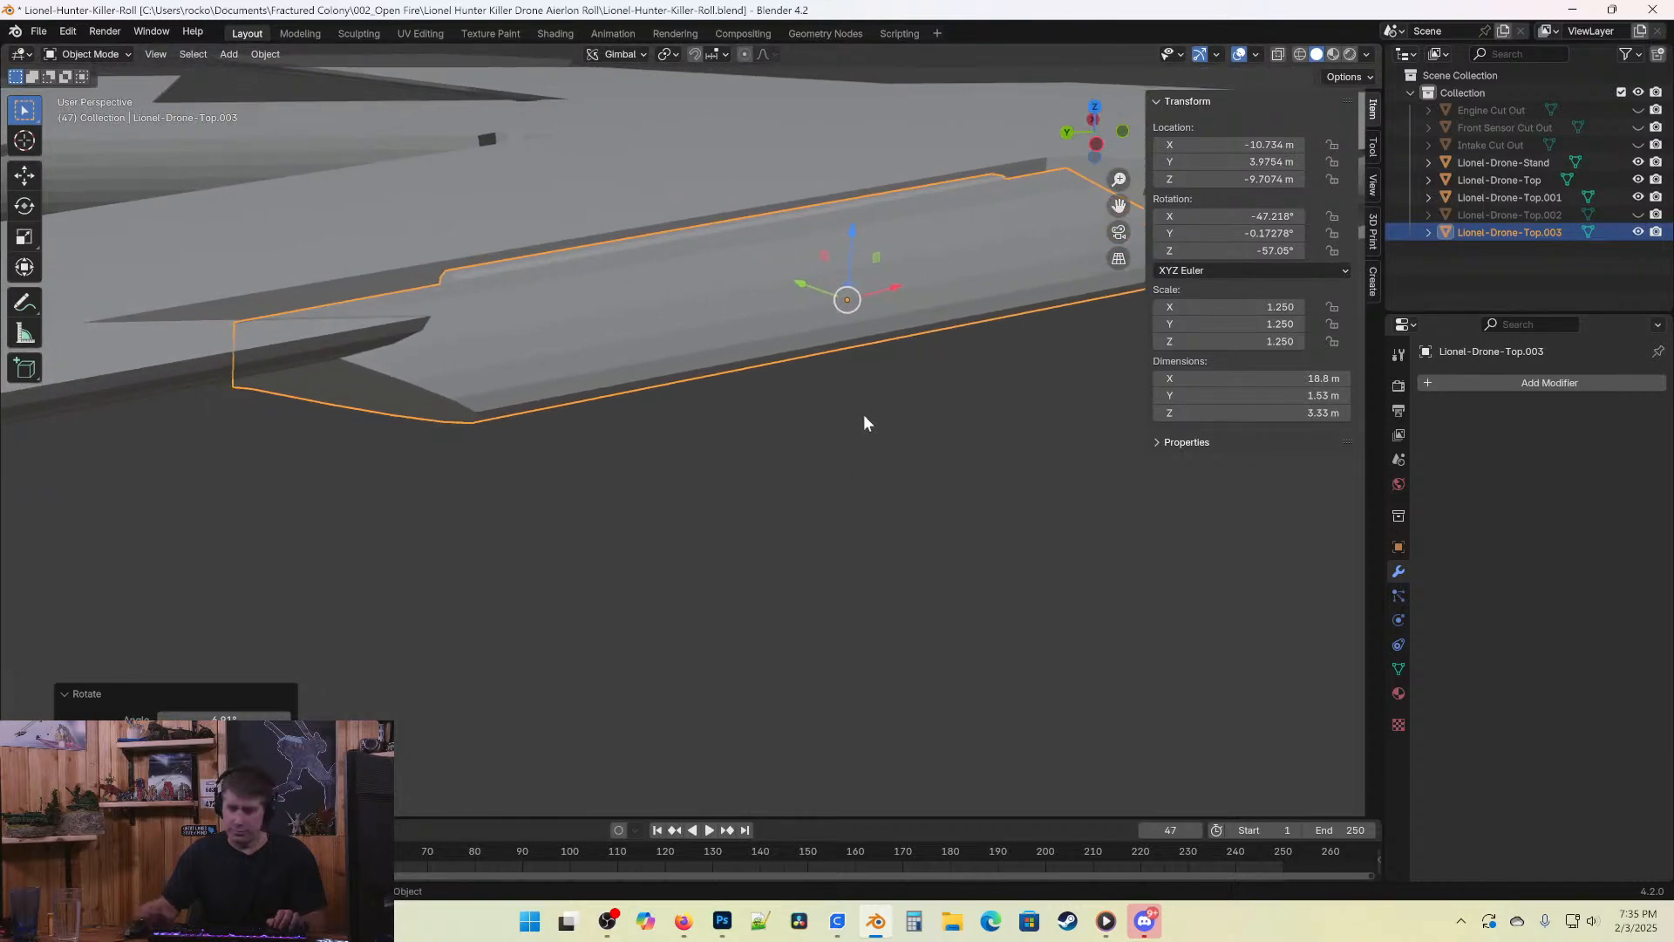
{"action": "key", "text": "KP_1"}
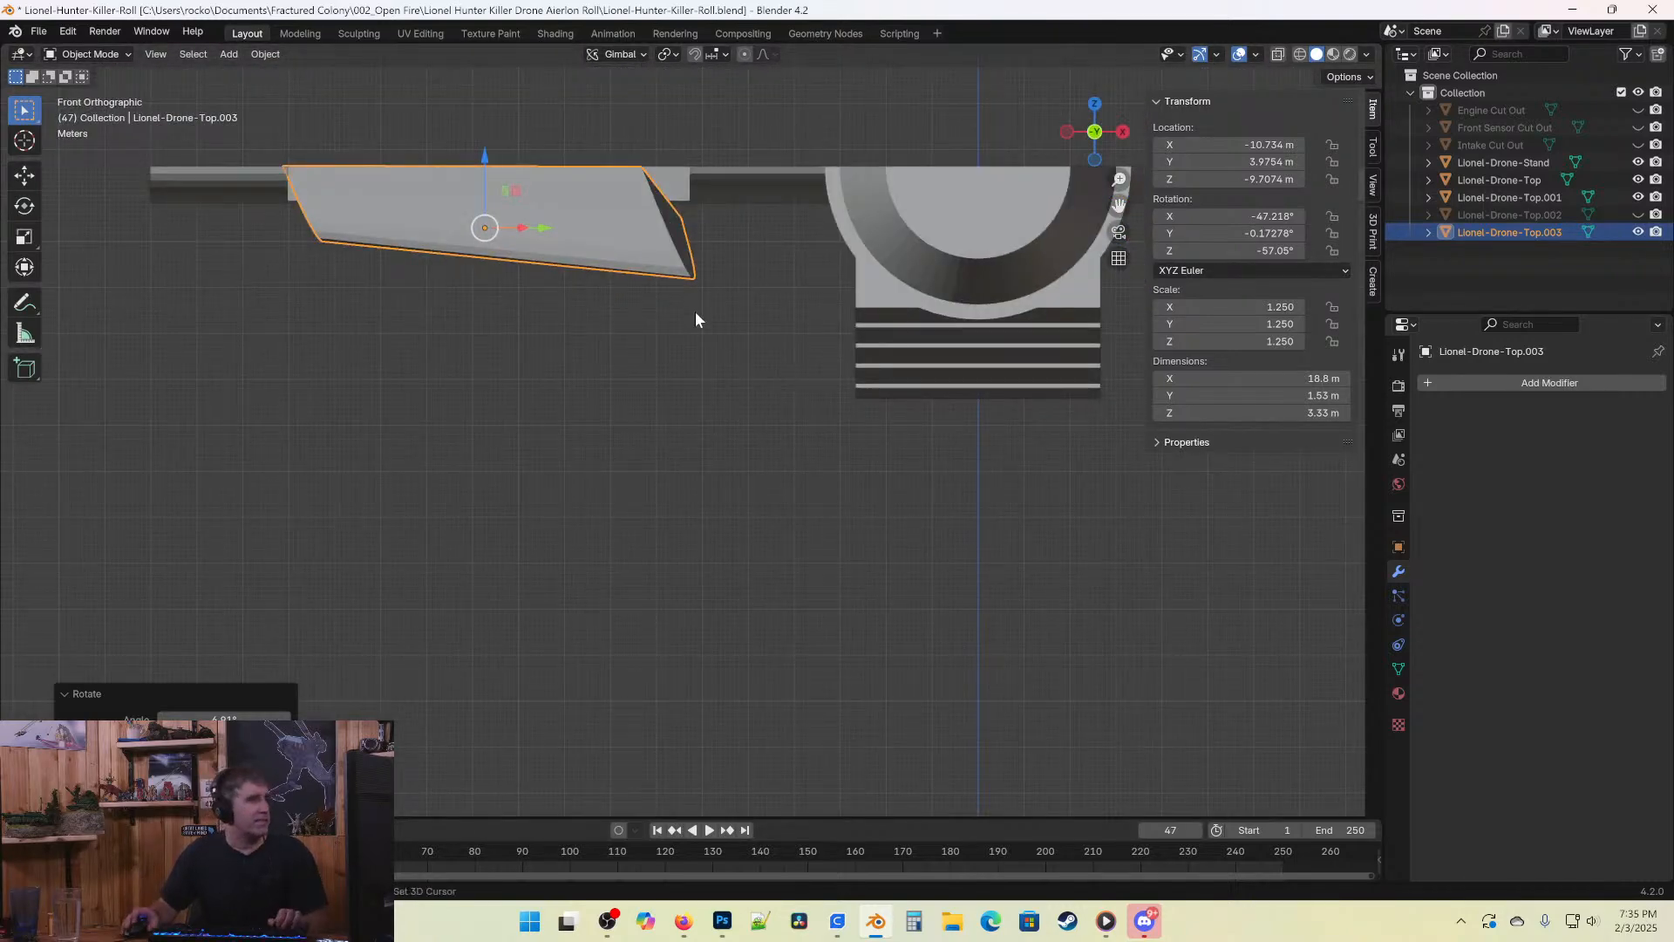
{"action": "scroll", "coordinate": [546, 360], "scroll_direction": "up", "scroll_amount": 5}
{"action": "middle_click_drag", "start_coordinate": [534, 326], "coordinate": [459, 444], "text": "shift"}
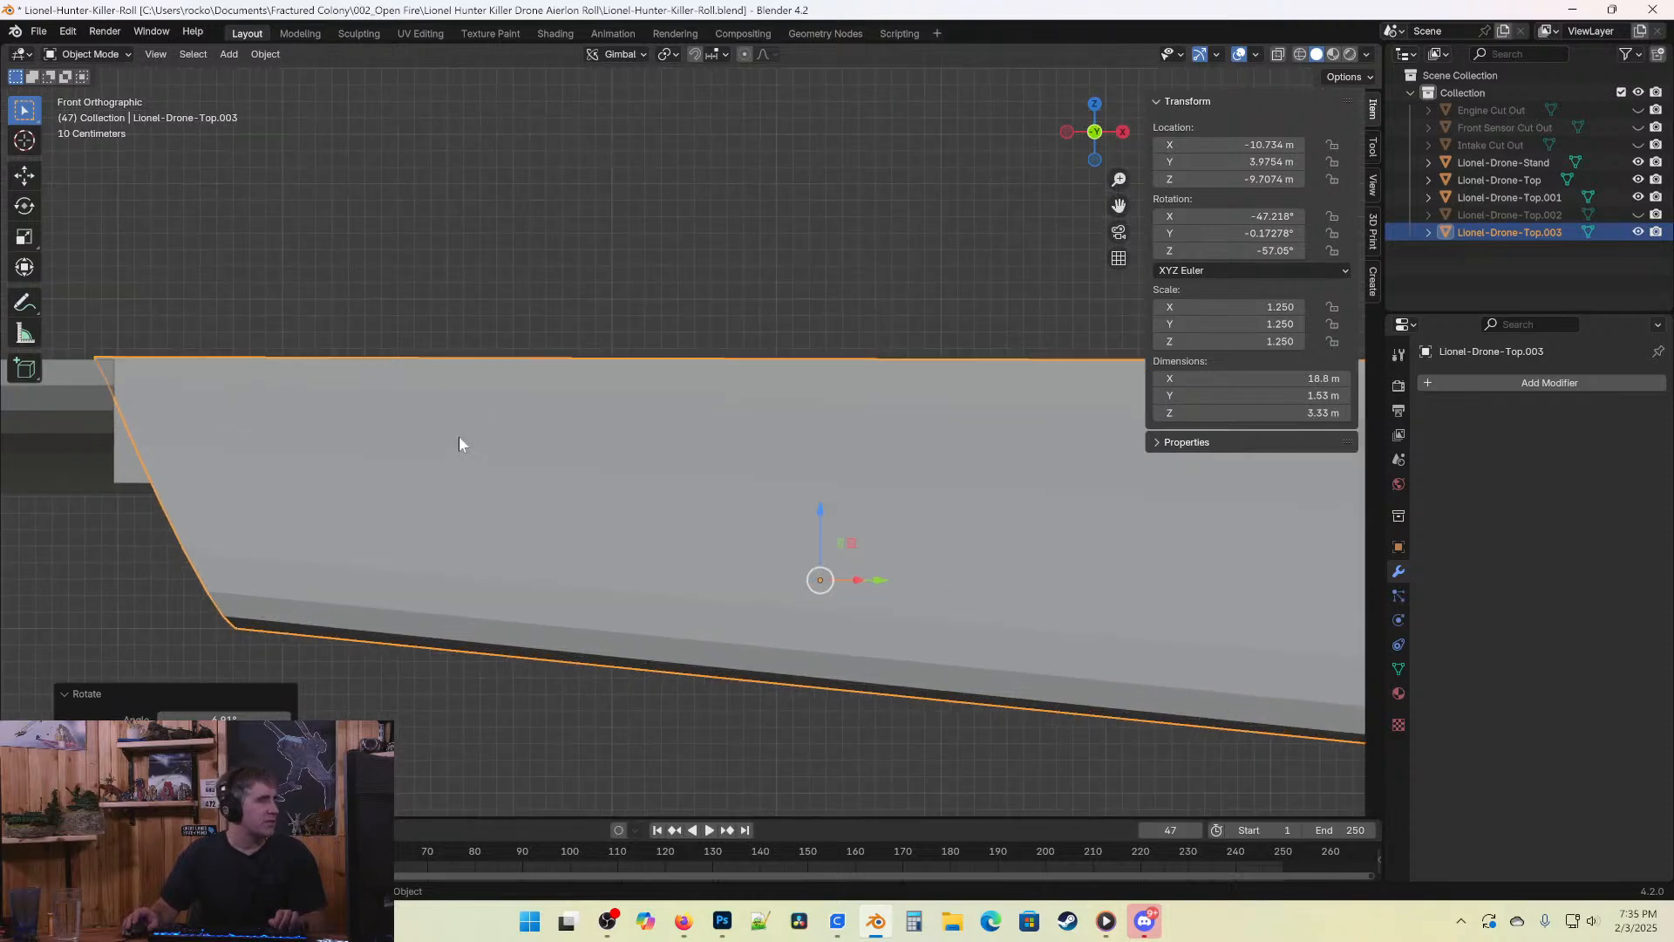
{"action": "scroll", "coordinate": [451, 438], "scroll_direction": "down", "scroll_amount": 3}
{"action": "key", "text": "g"}
{"action": "key", "text": "x"}
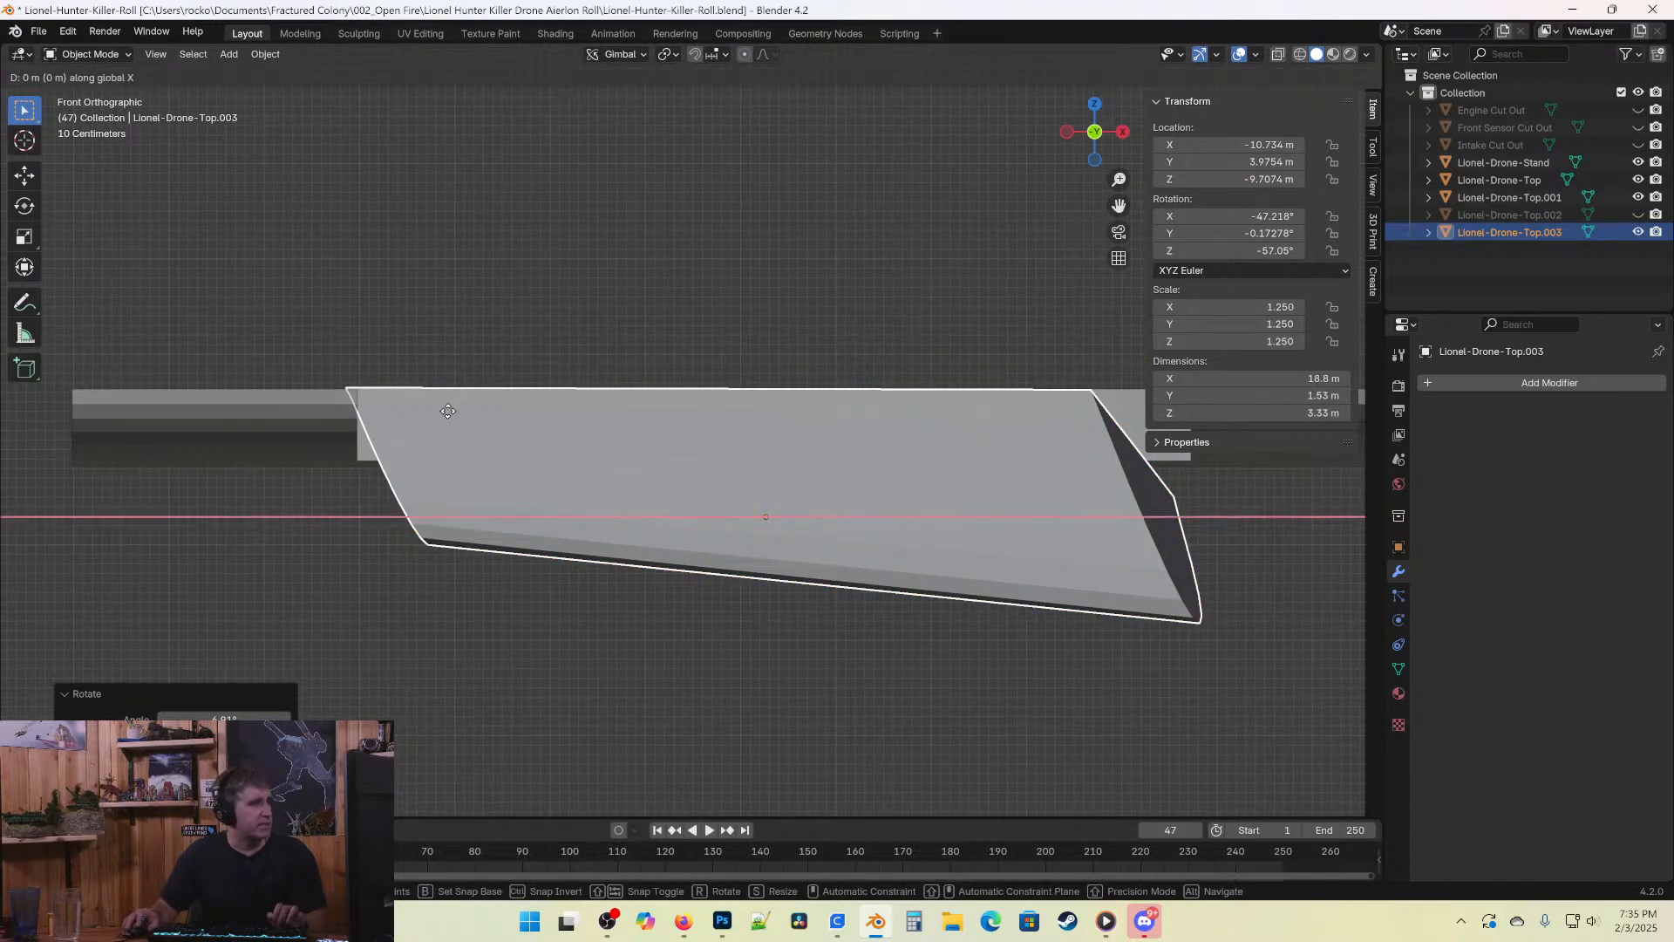
{"action": "left_click", "coordinate": [558, 388]}
Inspect the aileron's fit in the wing cutout from several angles and save the file.
{"action": "middle_click_drag", "start_coordinate": [558, 388], "coordinate": [485, 420], "text": "shift"}
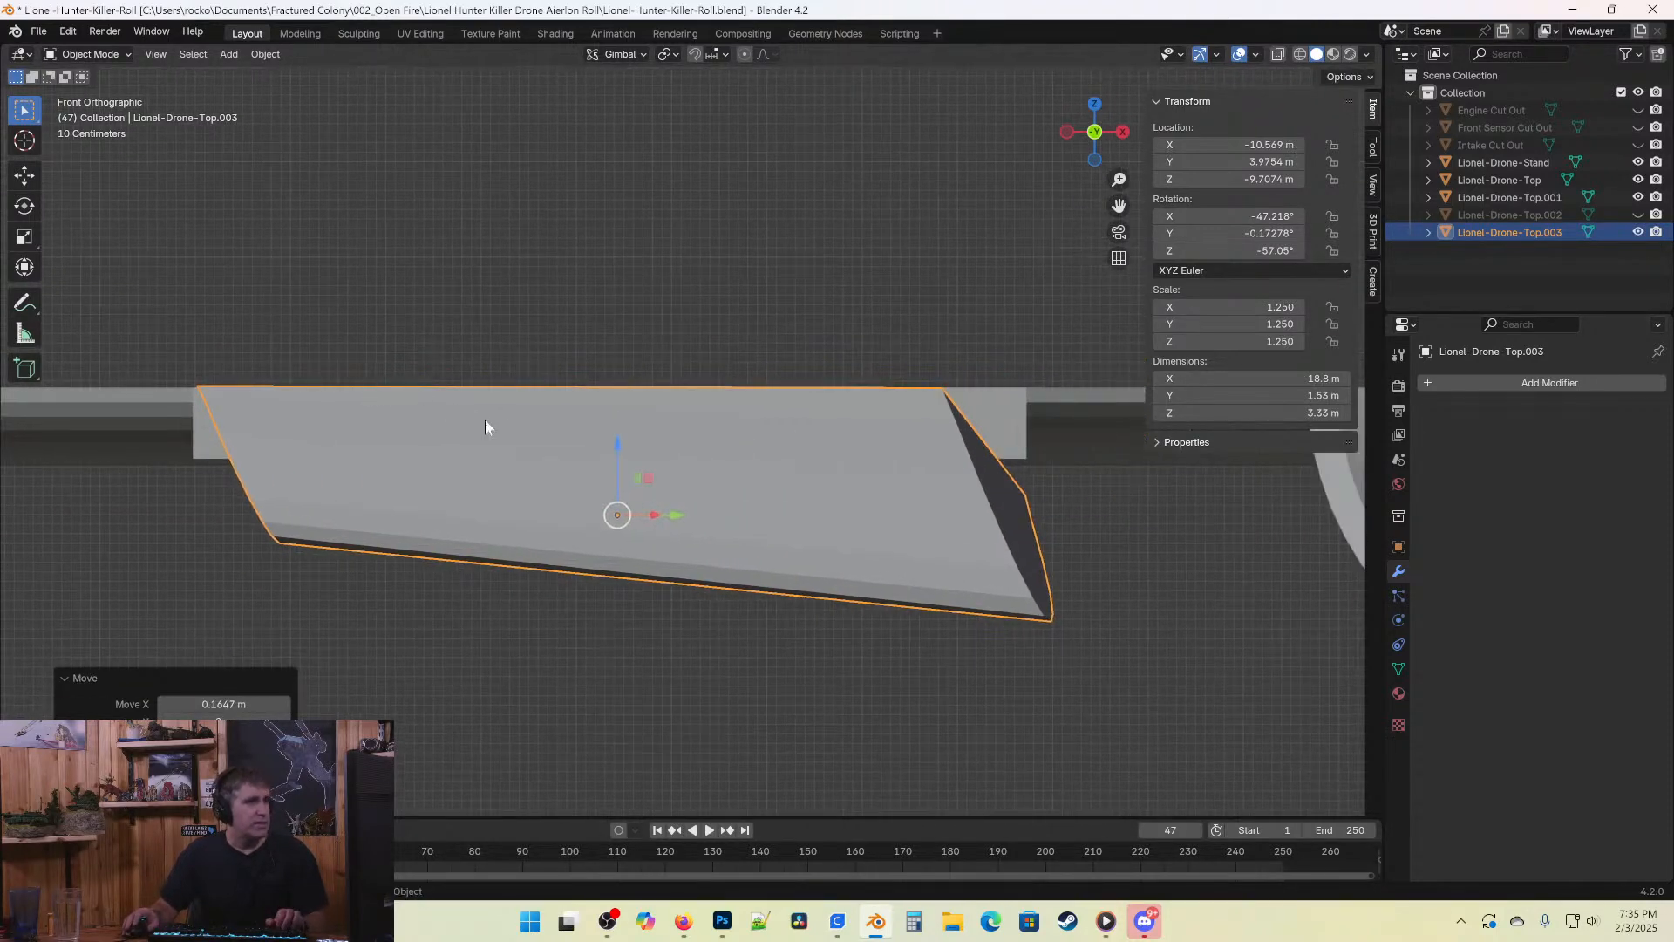
{"action": "middle_click_drag", "start_coordinate": [287, 427], "coordinate": [668, 518]}
{"action": "left_click", "coordinate": [790, 581]}
{"action": "mouse_move", "coordinate": [790, 582]}
{"action": "middle_mouse_down"}
{"action": "mouse_move", "coordinate": [635, 579]}
{"action": "mouse_move", "coordinate": [649, 587]}
{"action": "mouse_move", "coordinate": [558, 557]}
{"action": "mouse_move", "coordinate": [459, 400]}
{"action": "mouse_move", "coordinate": [457, 358]}
{"action": "middle_mouse_up"}
{"action": "key", "text": "ctrl+s"}
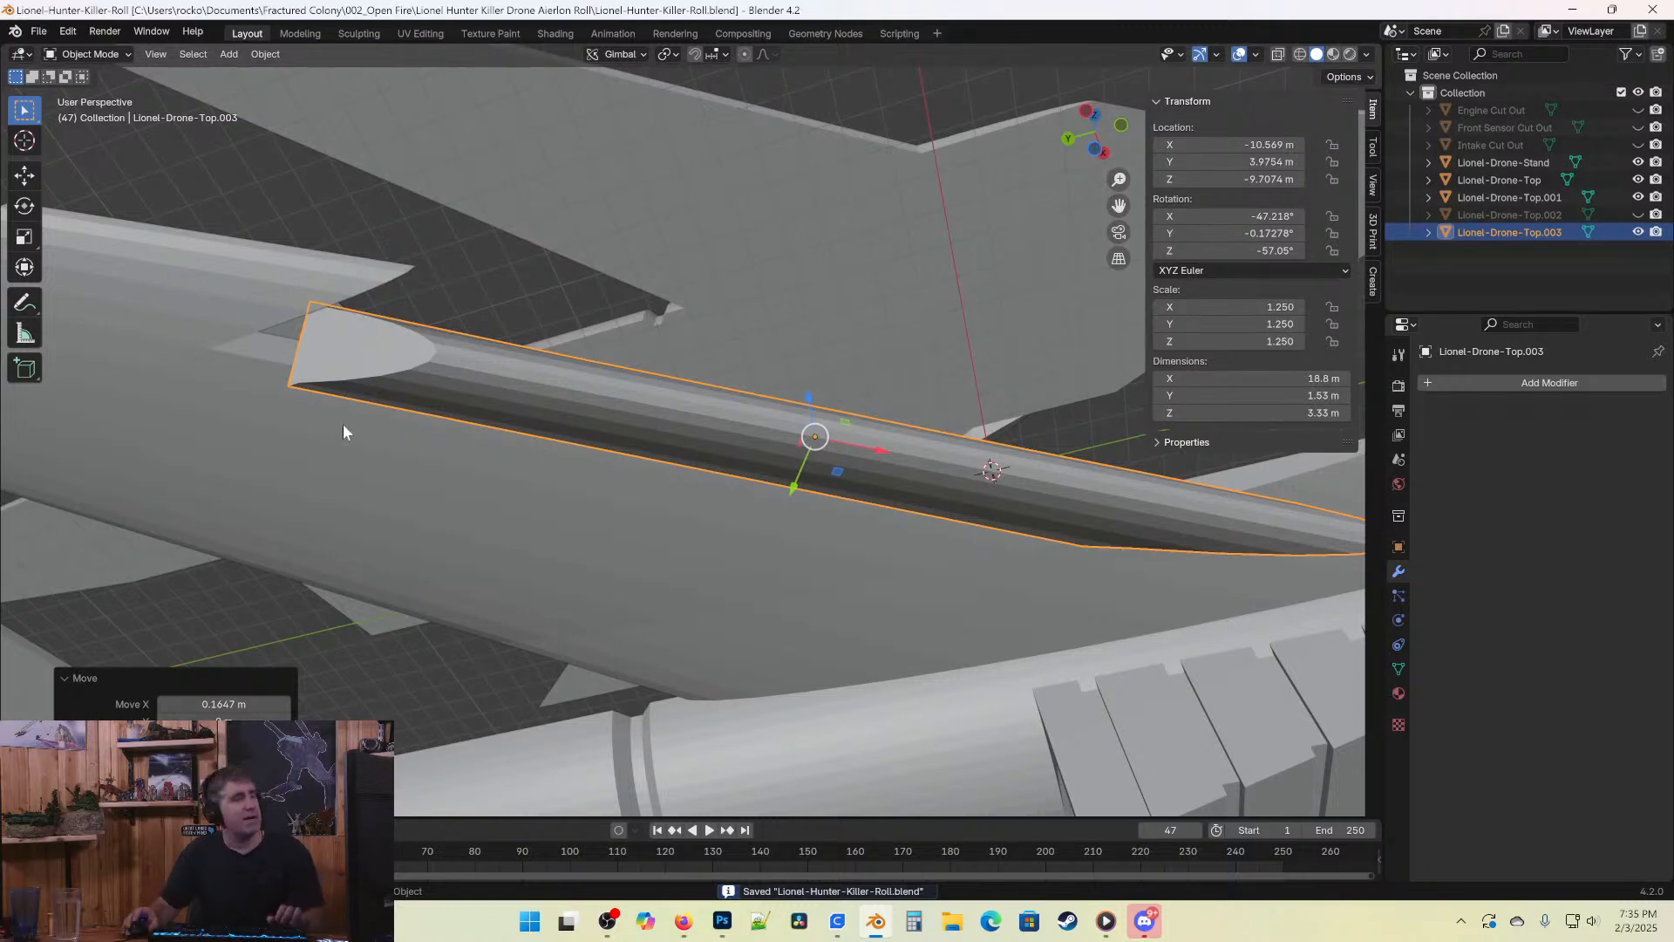
Check both ends of the aileron's upper edge in front view and rotate it about 0.2° to level it with the wing.
{"action": "middle_click_drag", "start_coordinate": [359, 432], "coordinate": [580, 403]}
{"action": "key", "text": "KP_1"}
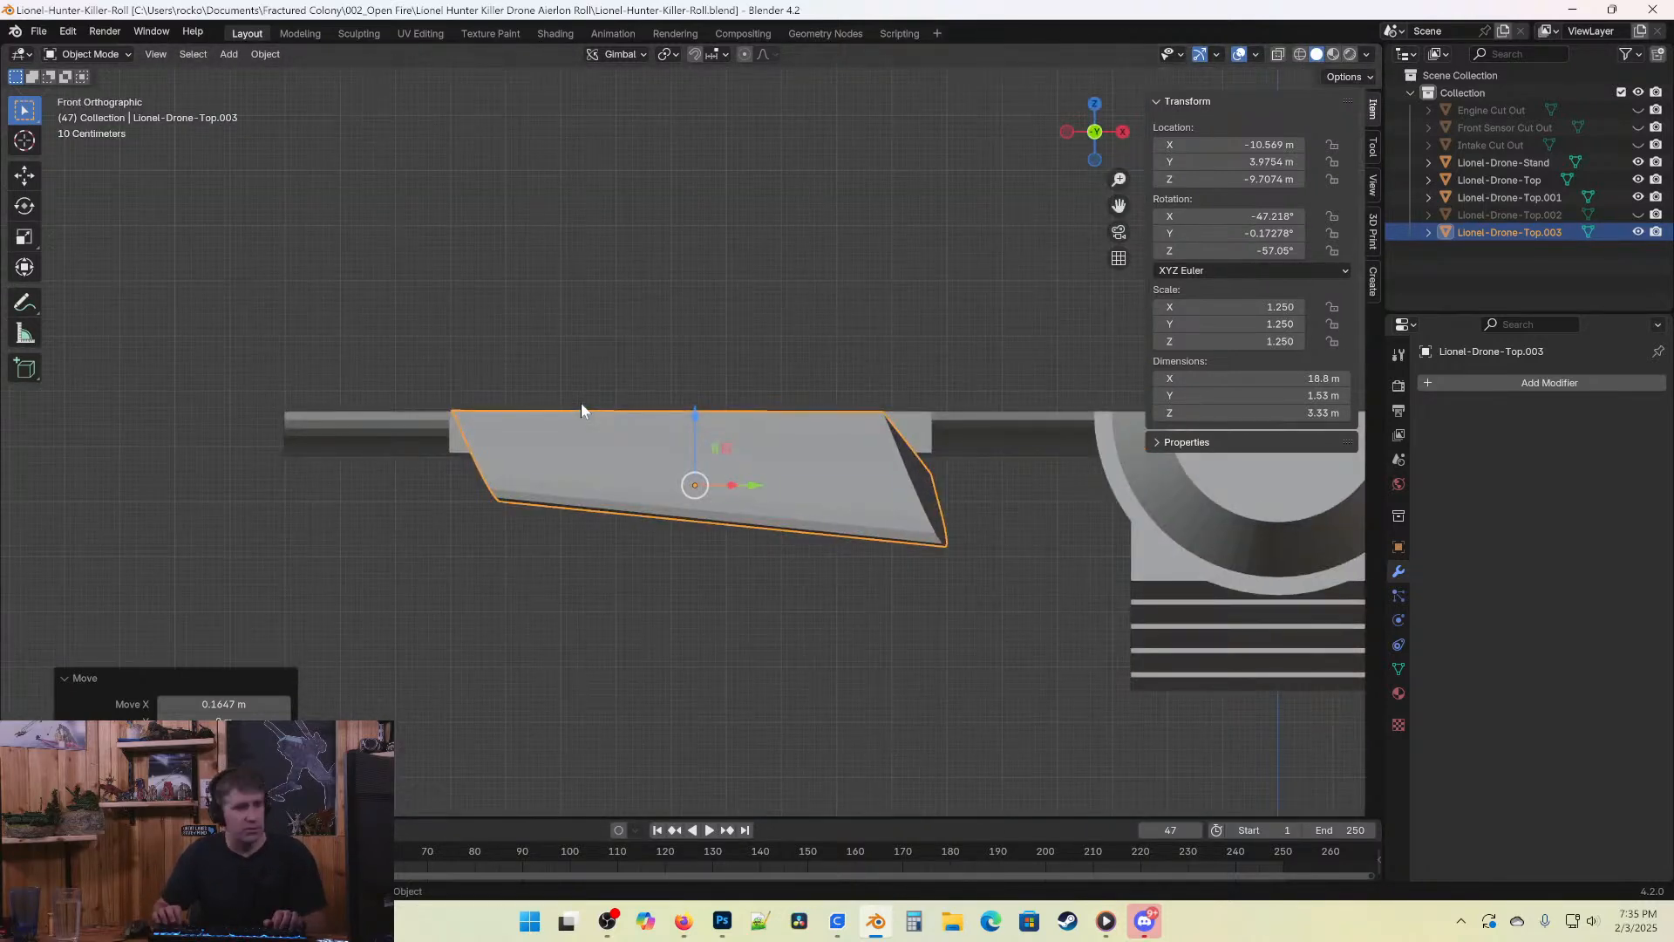
{"action": "scroll", "coordinate": [497, 397], "scroll_direction": "up", "scroll_amount": 3}
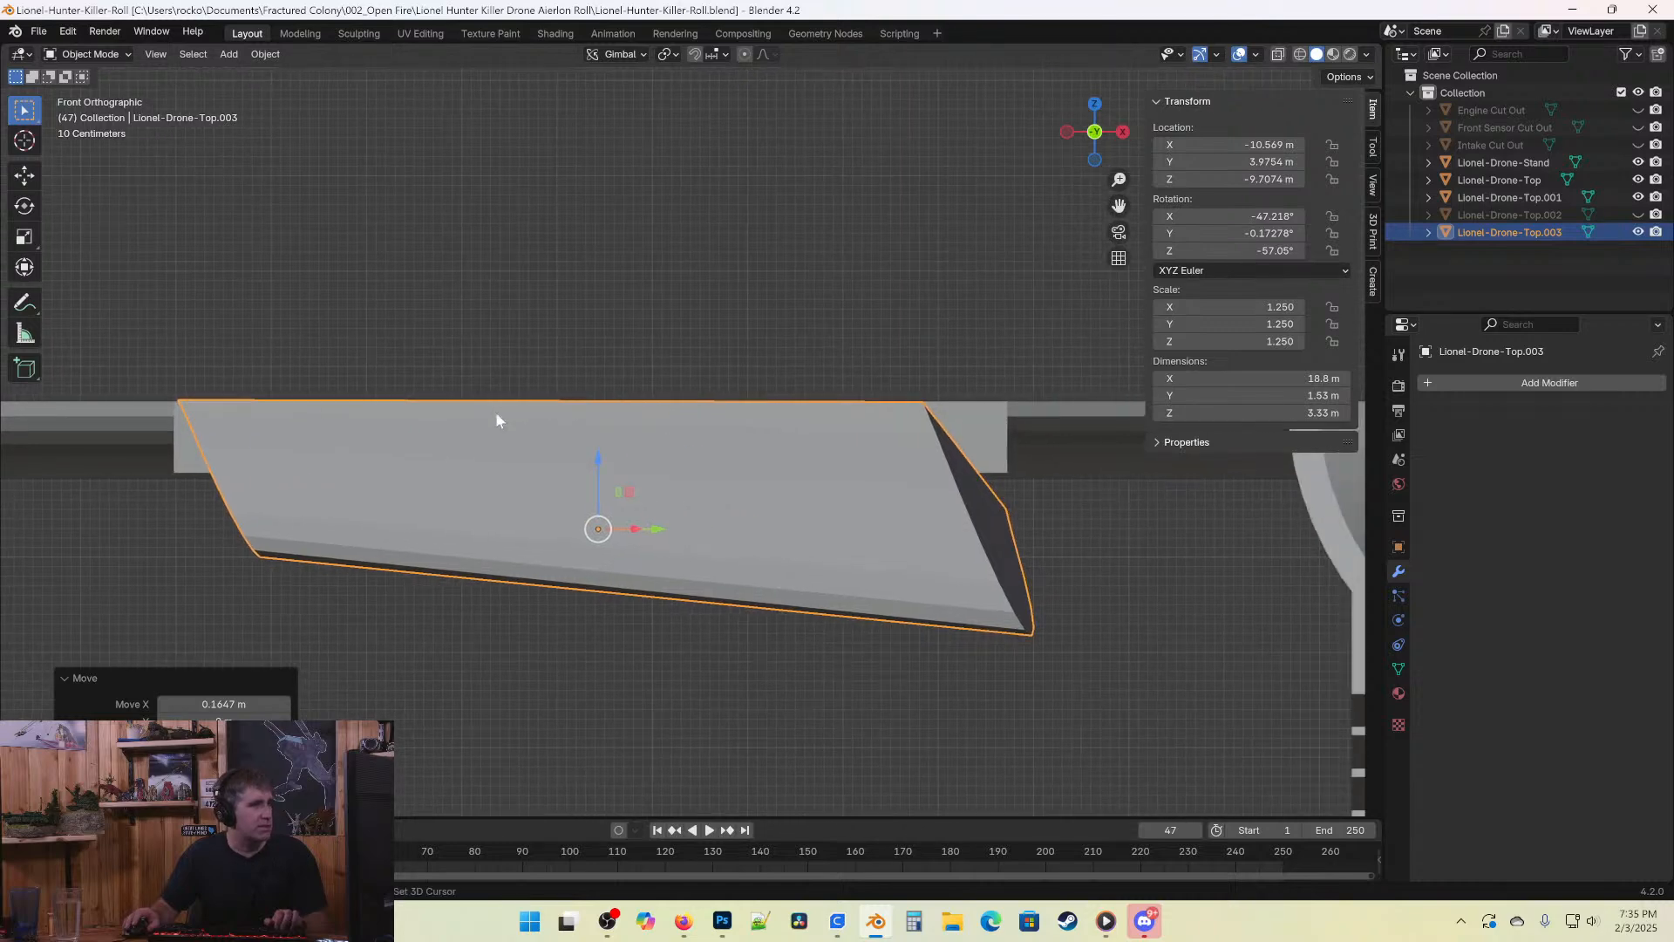
{"action": "scroll", "coordinate": [333, 420], "scroll_direction": "up", "scroll_amount": 3}
{"action": "scroll", "coordinate": [650, 516], "scroll_direction": "down", "scroll_amount": 3}
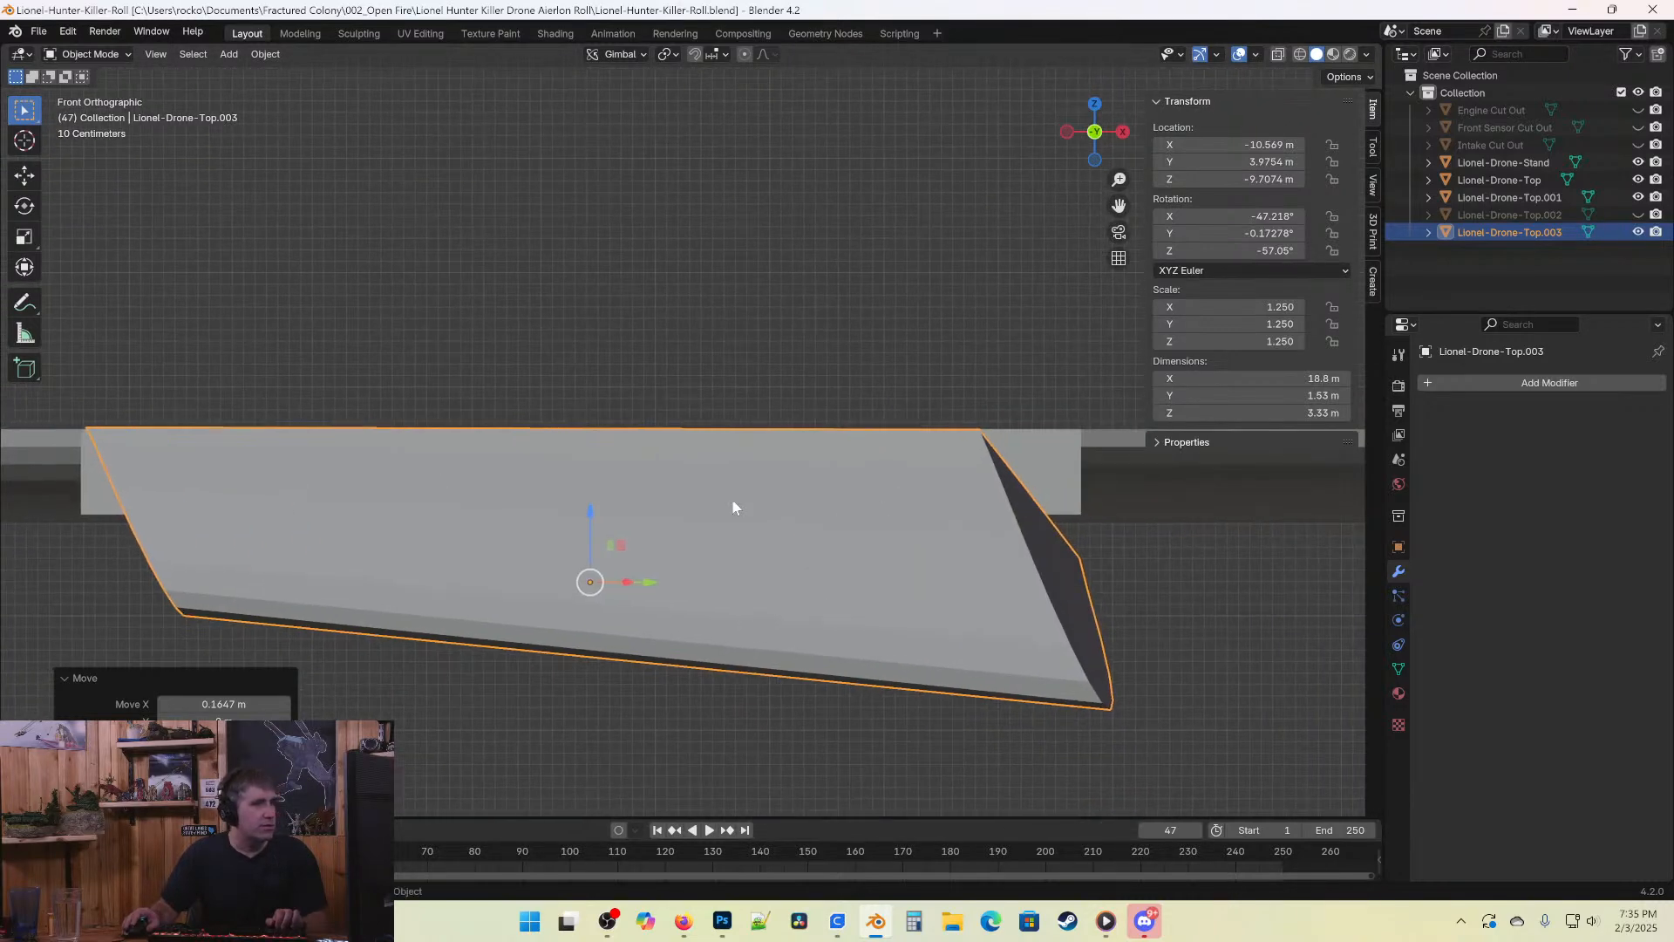
{"action": "scroll", "coordinate": [775, 506], "scroll_direction": "up", "scroll_amount": 3}
{"action": "scroll", "coordinate": [784, 515], "scroll_direction": "down", "scroll_amount": 3}
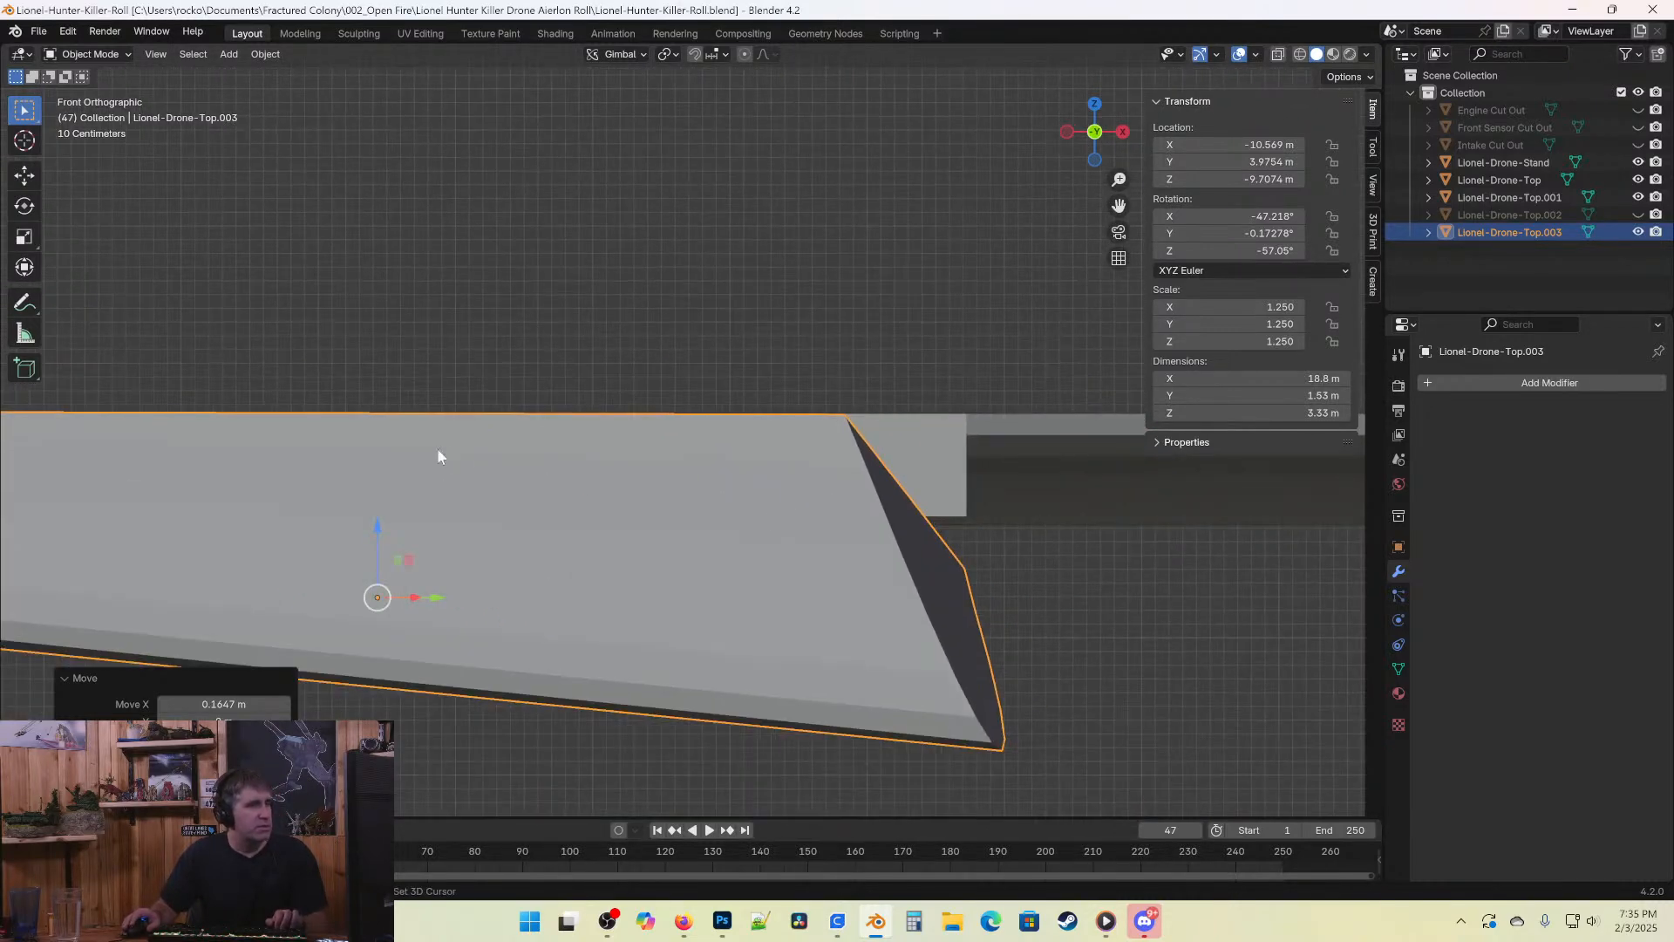
{"action": "middle_click_drag", "start_coordinate": [441, 452], "coordinate": [974, 472], "text": "shift"}
{"action": "middle_click_drag", "start_coordinate": [385, 437], "coordinate": [482, 463], "text": "shift"}
{"action": "scroll", "coordinate": [772, 694], "scroll_direction": "up", "scroll_amount": 3}
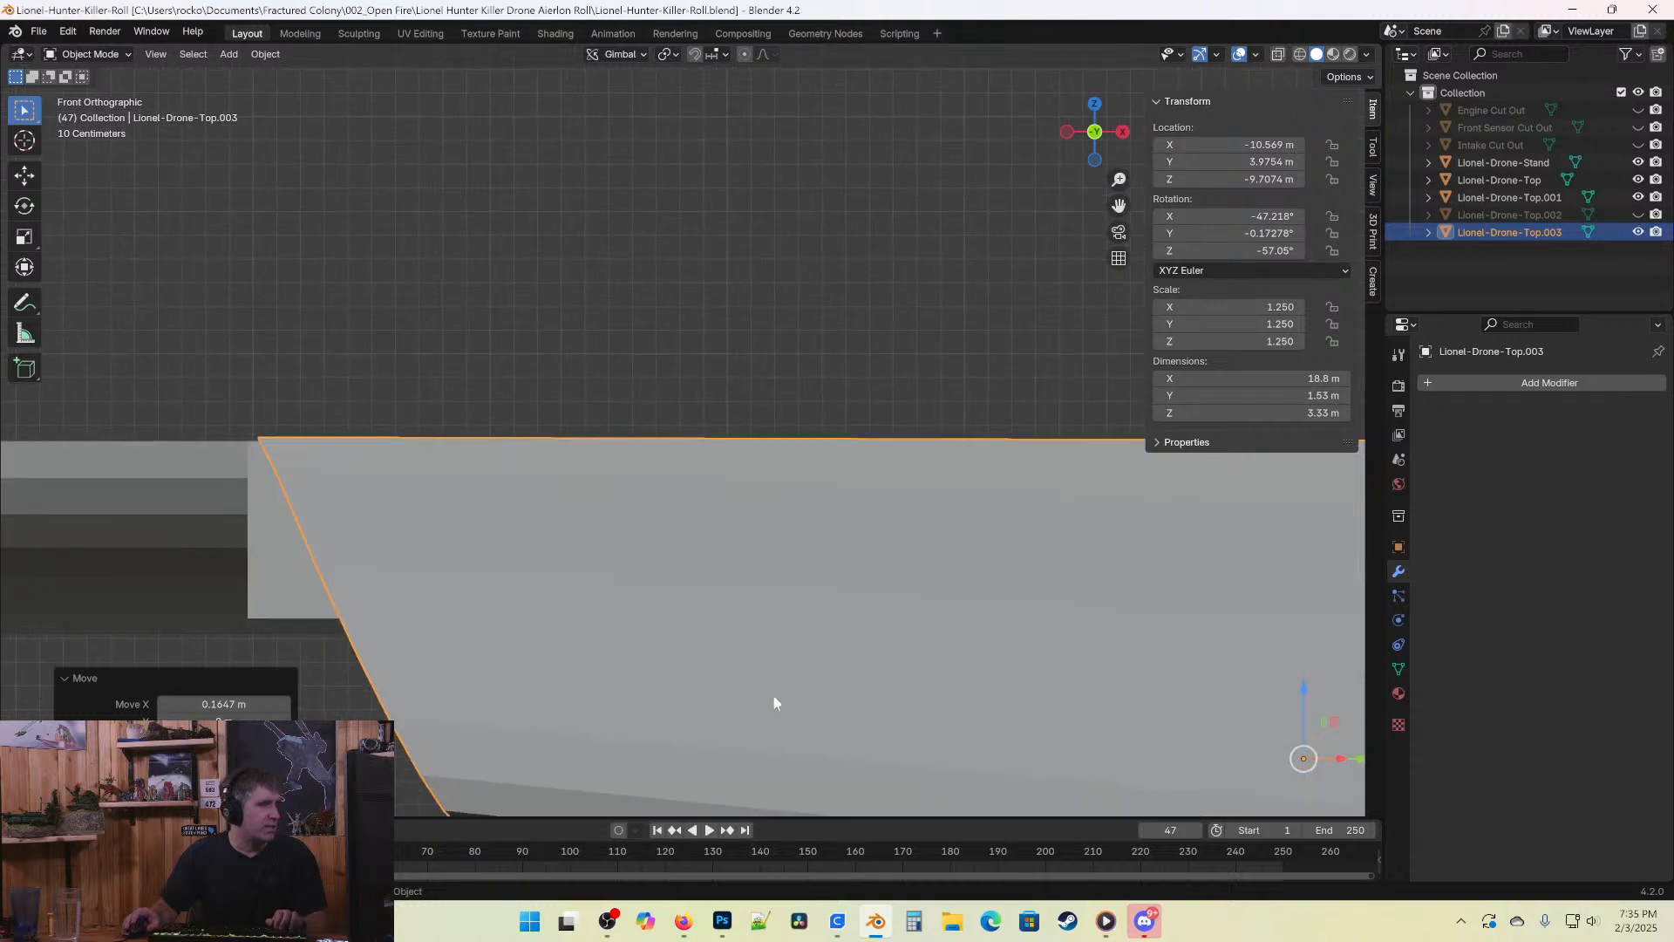
{"action": "scroll", "coordinate": [823, 647], "scroll_direction": "down", "scroll_amount": 1}
{"action": "scroll", "coordinate": [823, 647], "scroll_direction": "down", "scroll_amount": 2}
{"action": "key", "text": "r"}
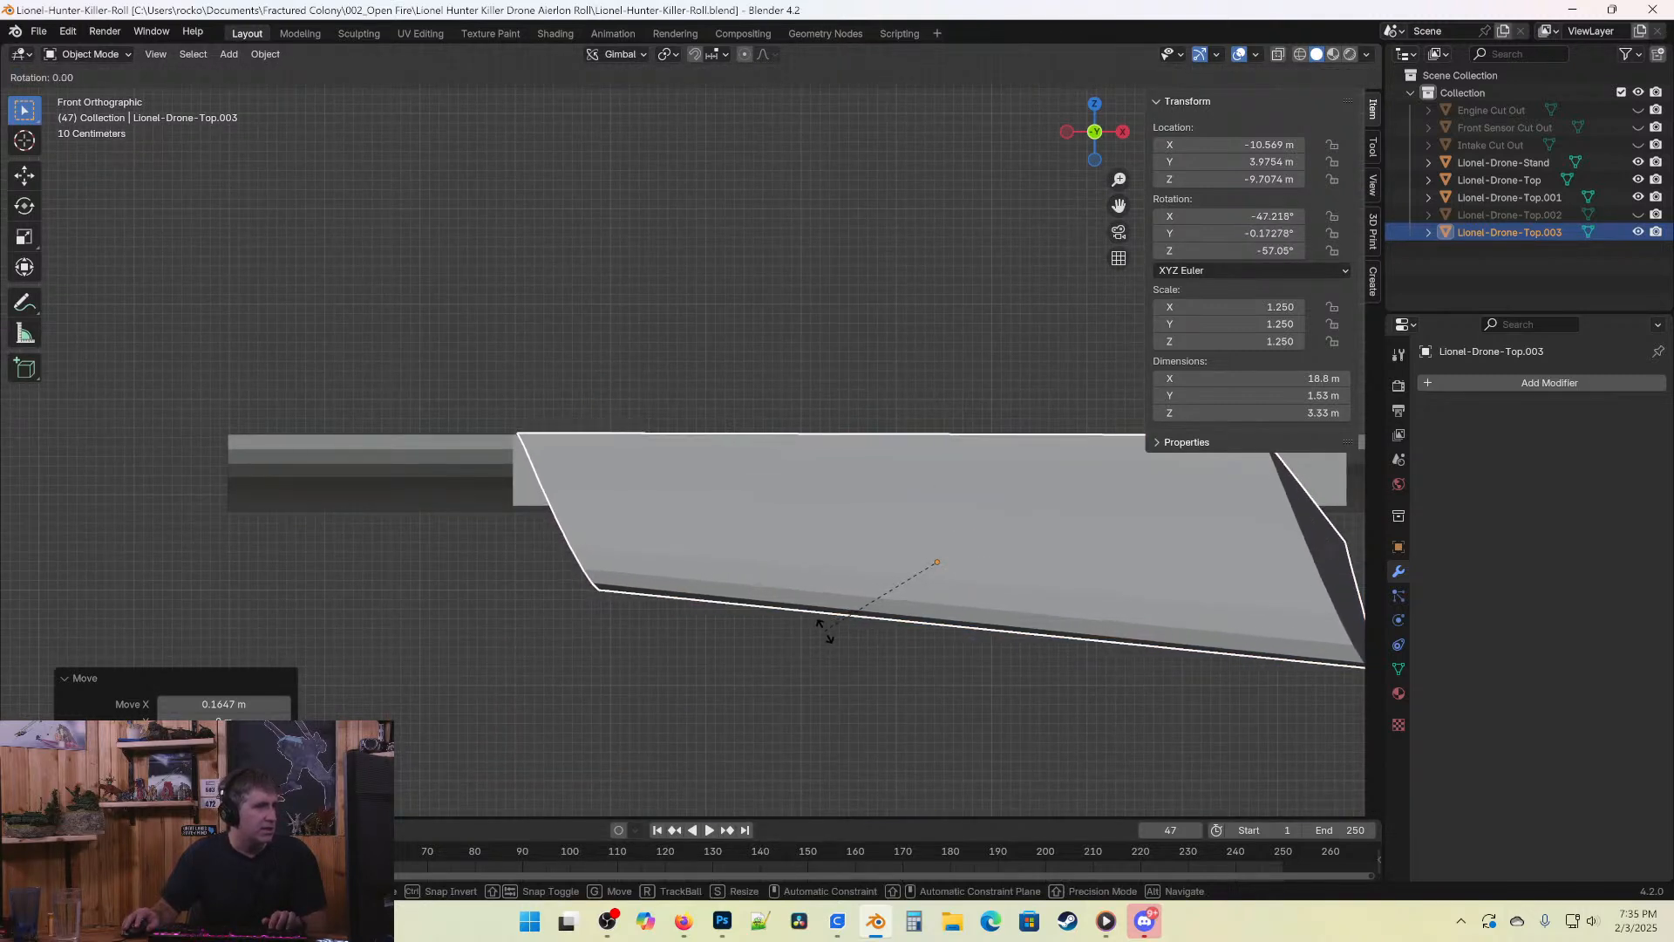
{"action": "left_click", "coordinate": [824, 628]}
{"action": "middle_click_drag", "start_coordinate": [865, 508], "coordinate": [654, 528], "text": "shift"}
{"action": "scroll", "coordinate": [1230, 535], "scroll_direction": "up", "scroll_amount": 3}
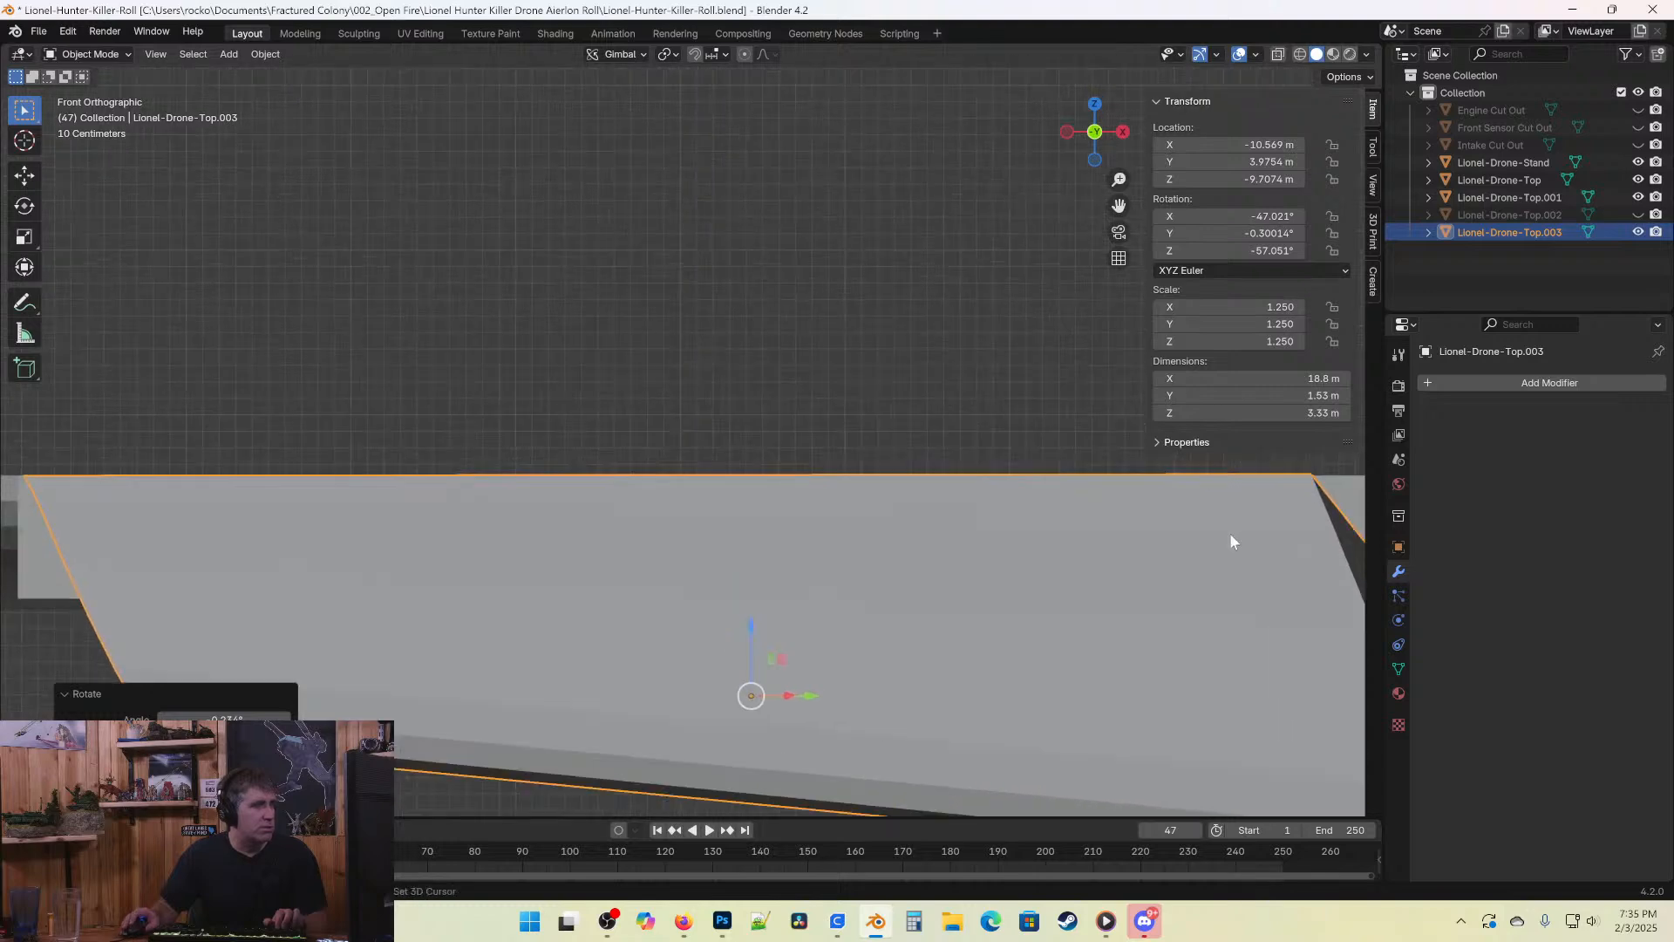
Save the file and lower the aileron about 0.01 m along its gimbal Z axis in front view.
{"action": "middle_click_drag", "start_coordinate": [1230, 541], "coordinate": [661, 493], "text": "shift"}
{"action": "key", "text": "ctrl+s"}
{"action": "scroll", "coordinate": [583, 422], "scroll_direction": "up", "scroll_amount": 2}
{"action": "key", "text": "g"}
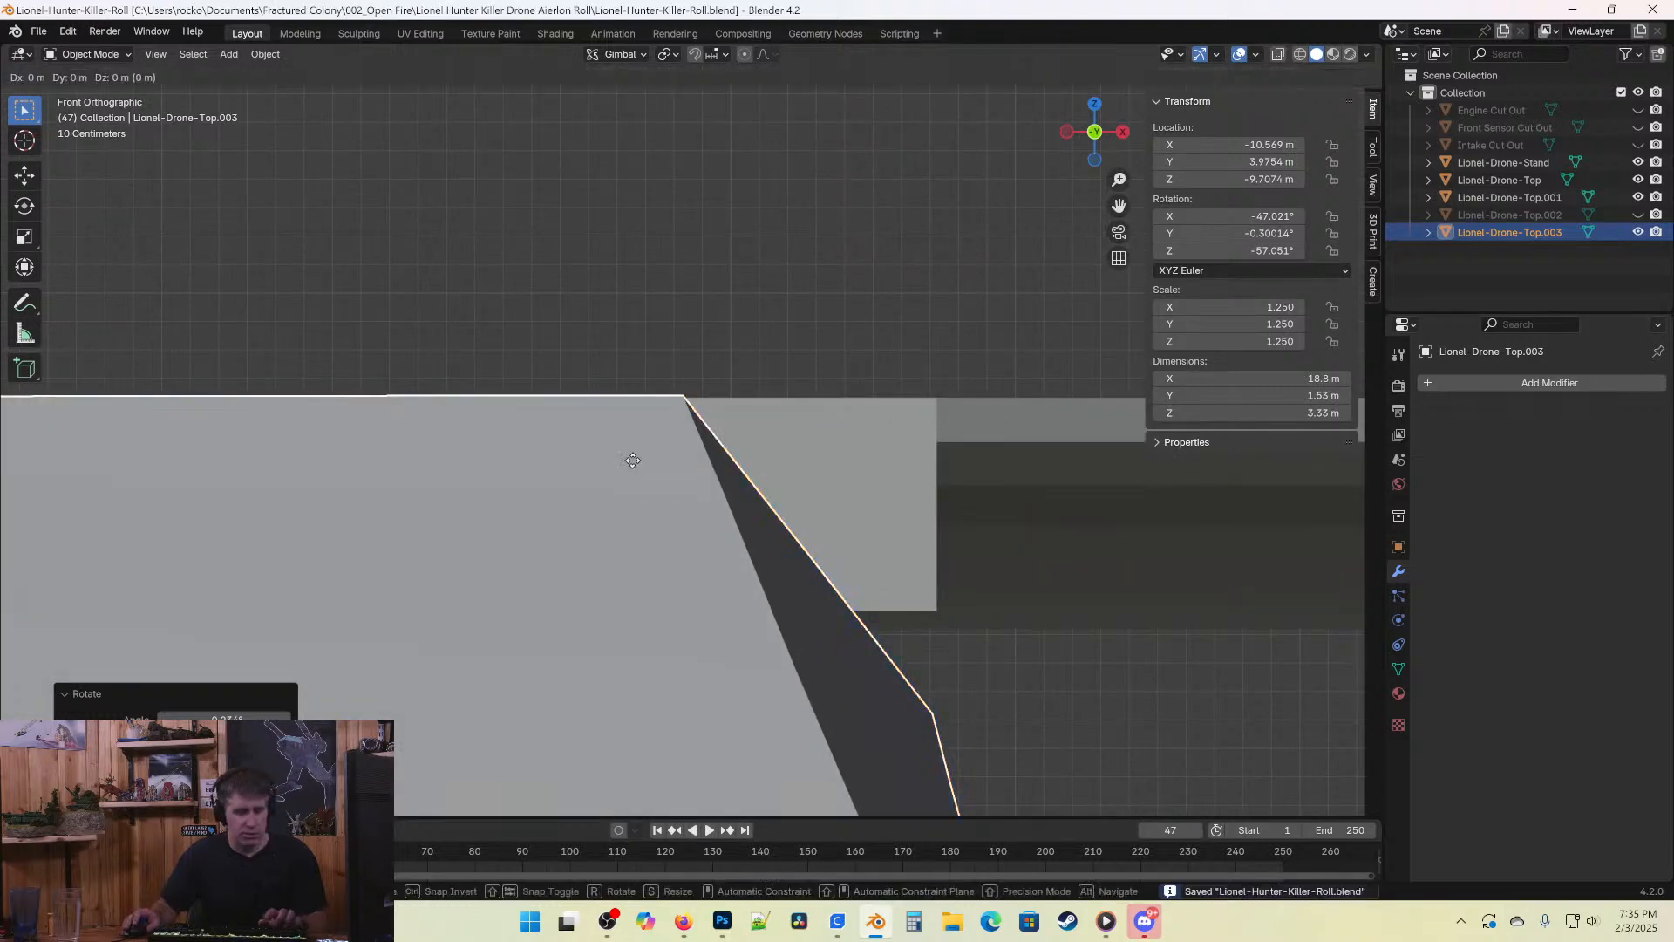
{"action": "key", "text": "z"}
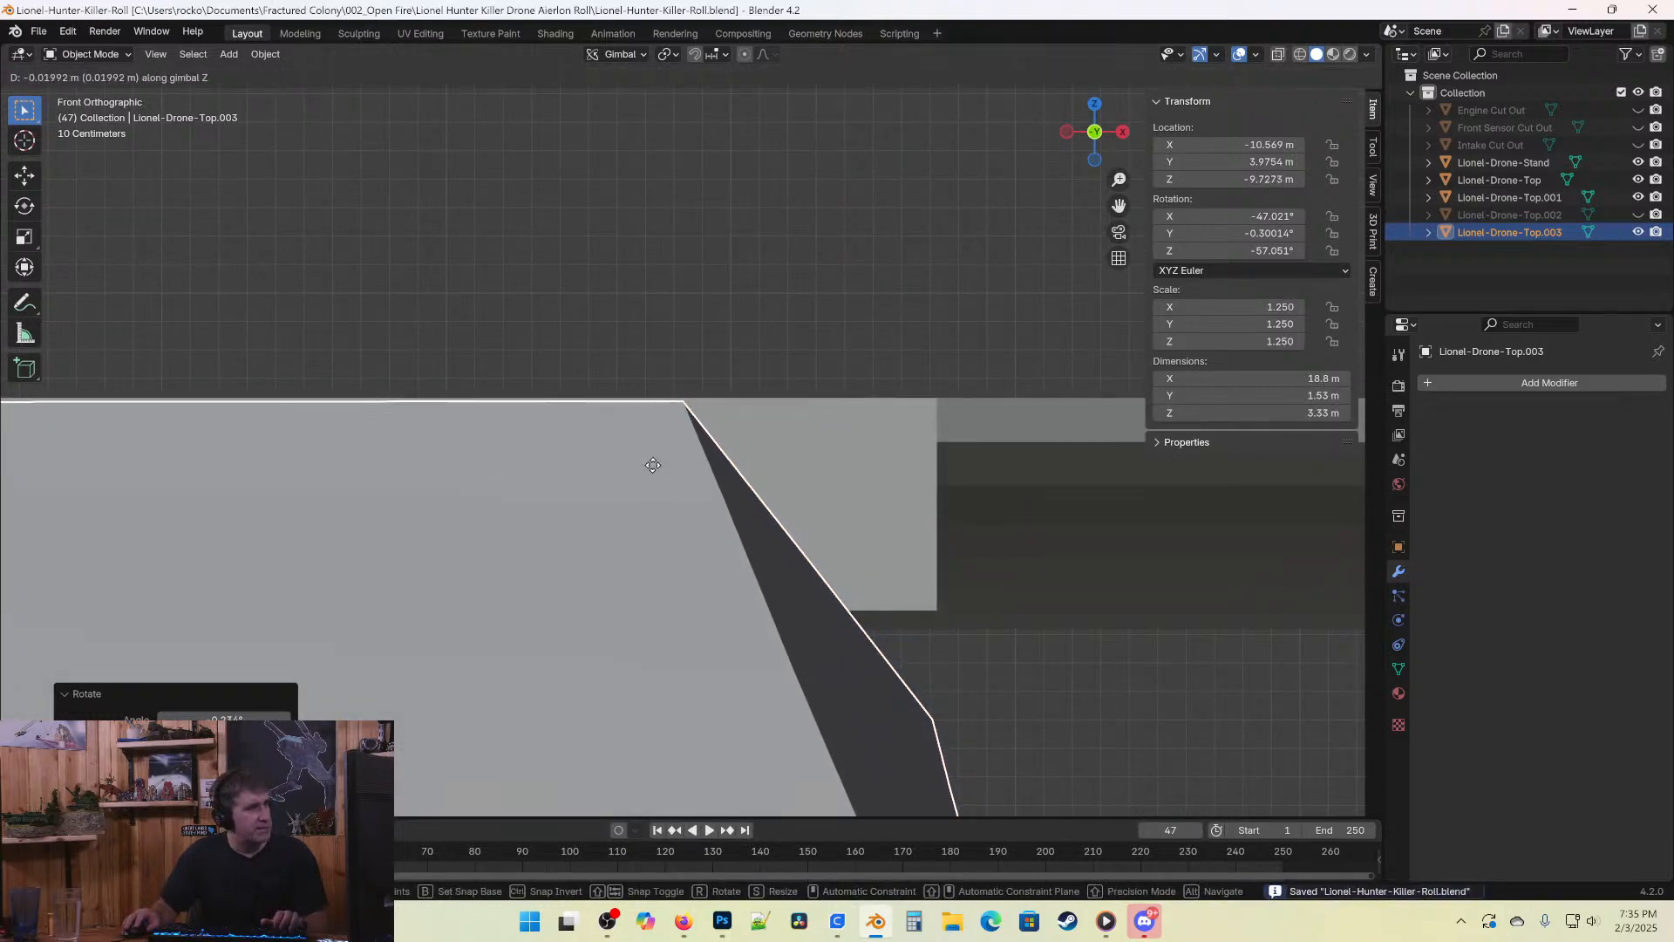
{"action": "left_click", "coordinate": [652, 462]}
Join the fitted aileron, Lionel-Drone-Top.003, into the drone's lower half, Lionel-Drone-Top.001.
{"action": "middle_click_drag", "start_coordinate": [656, 463], "coordinate": [720, 447]}
{"action": "scroll", "coordinate": [604, 473], "scroll_direction": "down", "scroll_amount": 5}
{"action": "scroll", "coordinate": [666, 436], "scroll_direction": "down", "scroll_amount": 5}
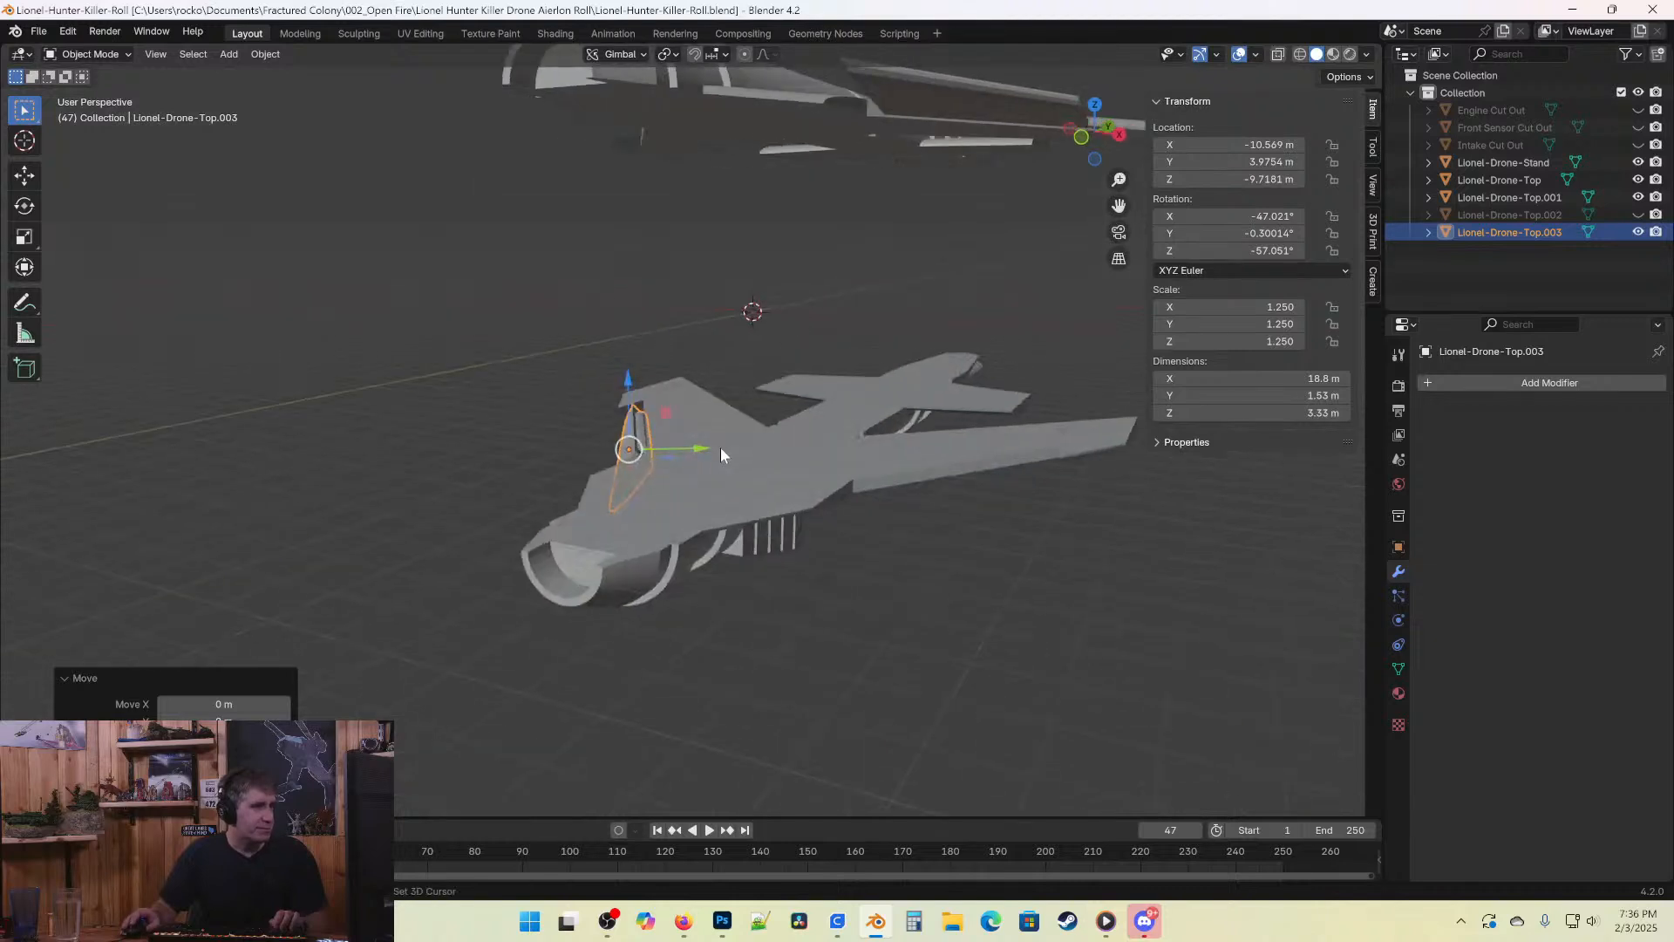
{"action": "left_click", "coordinate": [772, 440], "text": "shift"}
{"action": "key", "text": "ctrl+j"}
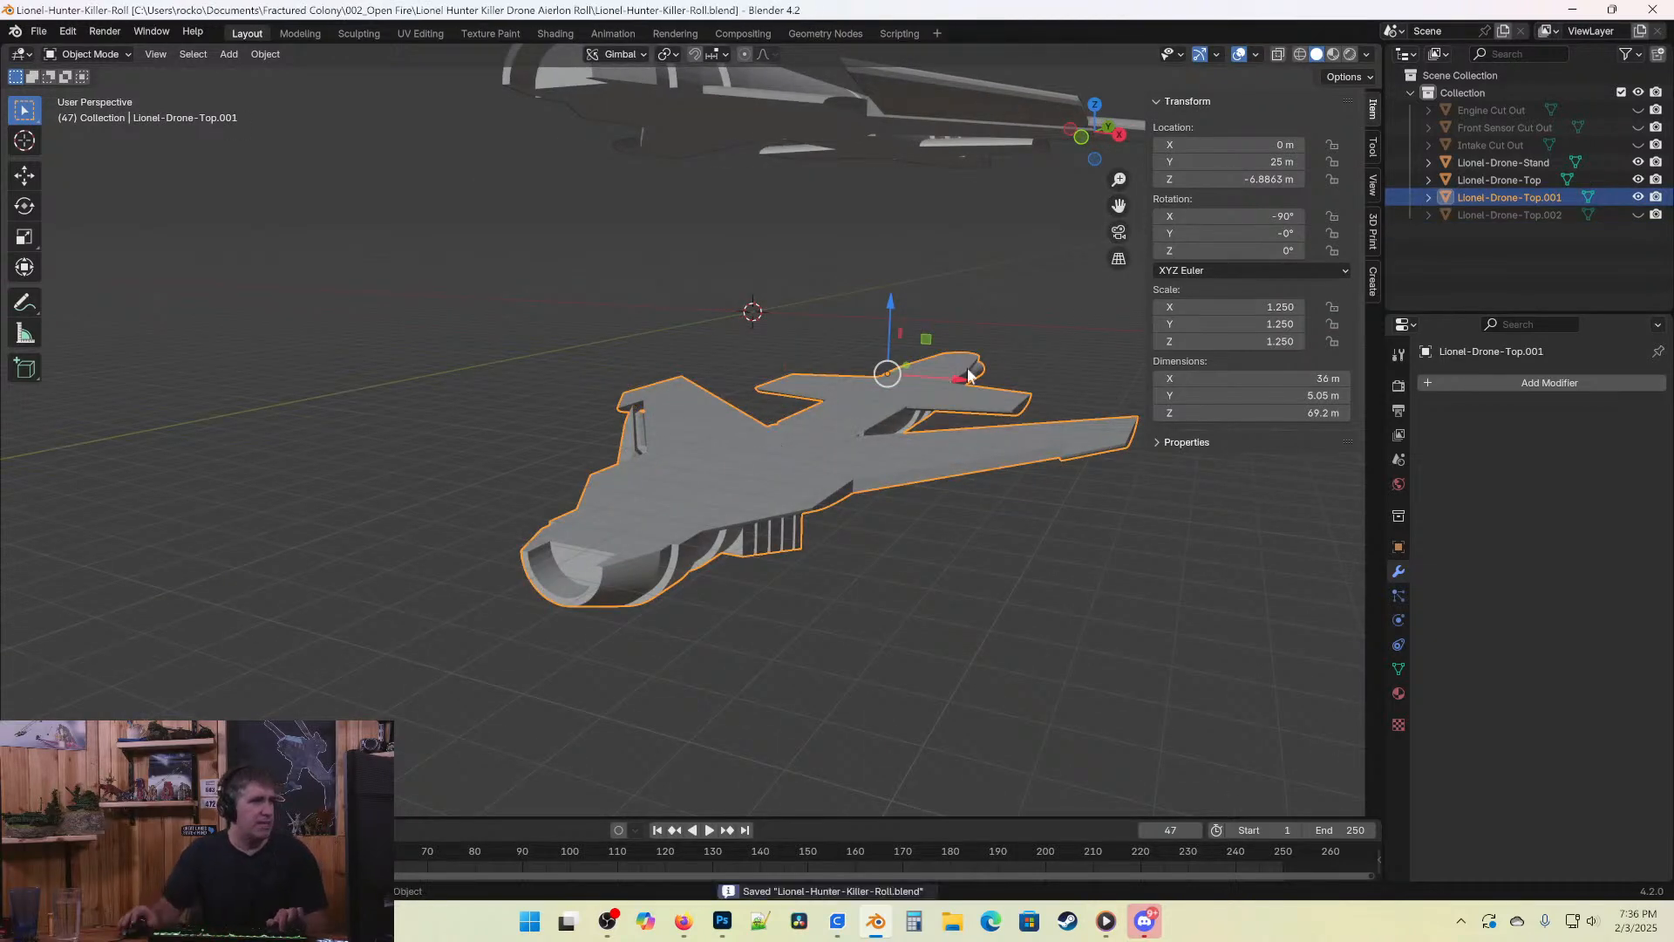
Raise the joined lower half along Z to about 9.17 m, just beneath the drone's top half.
{"action": "middle_click_drag", "start_coordinate": [912, 479], "coordinate": [695, 461]}
{"action": "scroll", "coordinate": [813, 480], "scroll_direction": "down", "scroll_amount": 5}
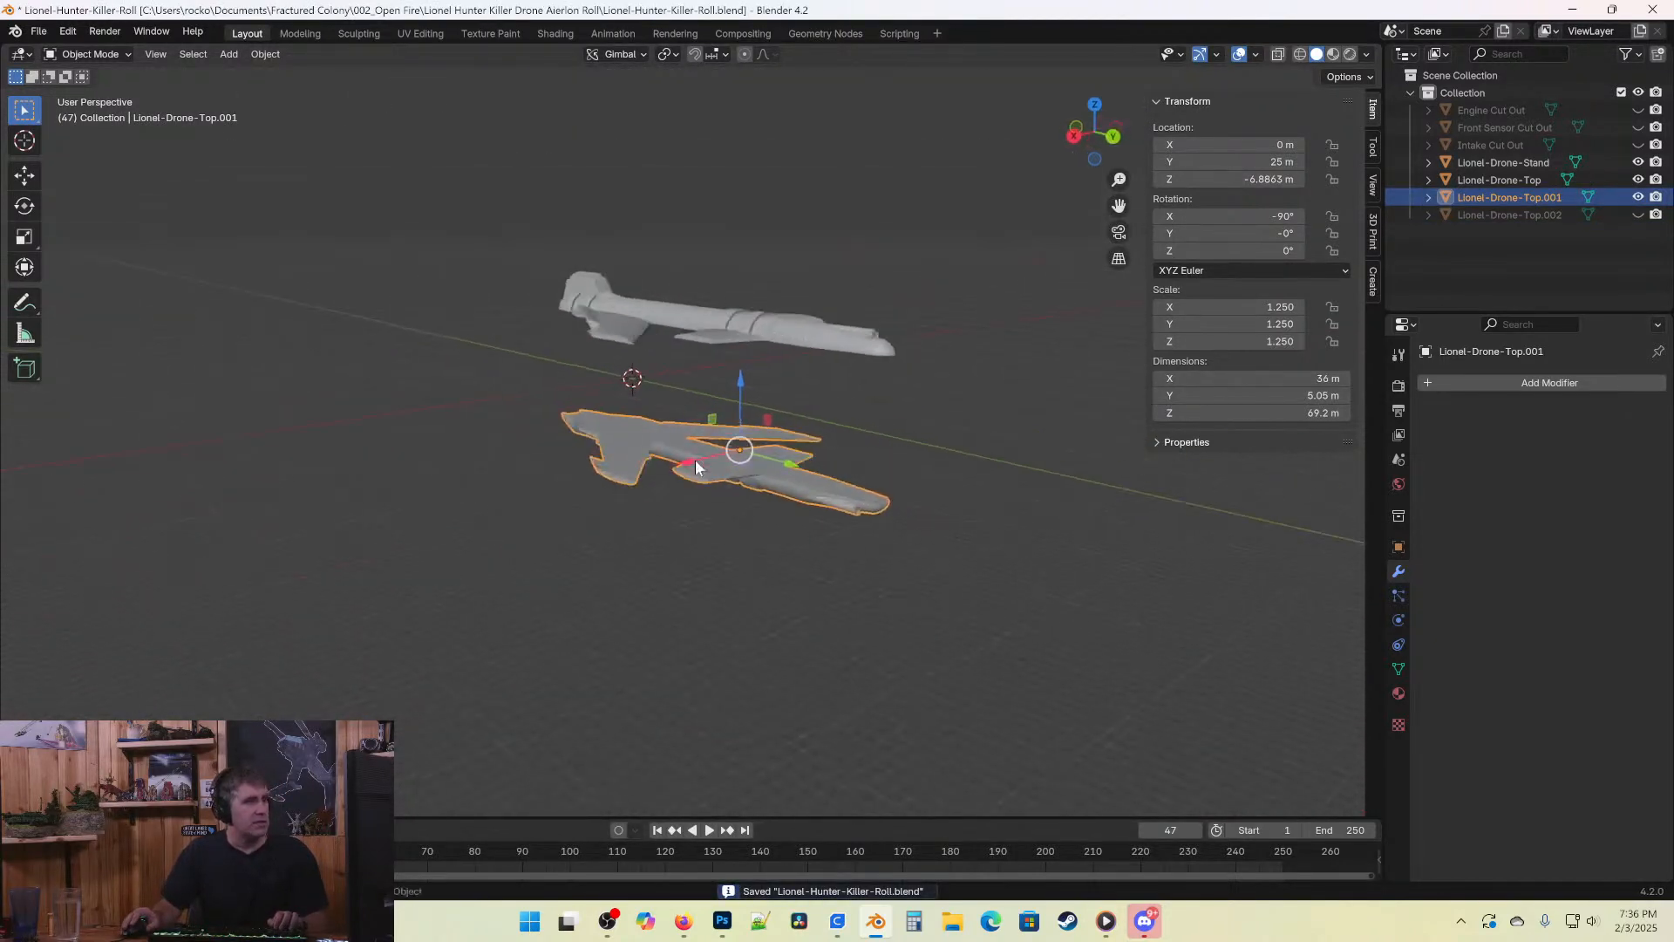
{"action": "scroll", "coordinate": [694, 460], "scroll_direction": "up", "scroll_amount": 2}
{"action": "key", "text": "g"}
{"action": "key", "text": "z"}
{"action": "left_click", "coordinate": [659, 293]}
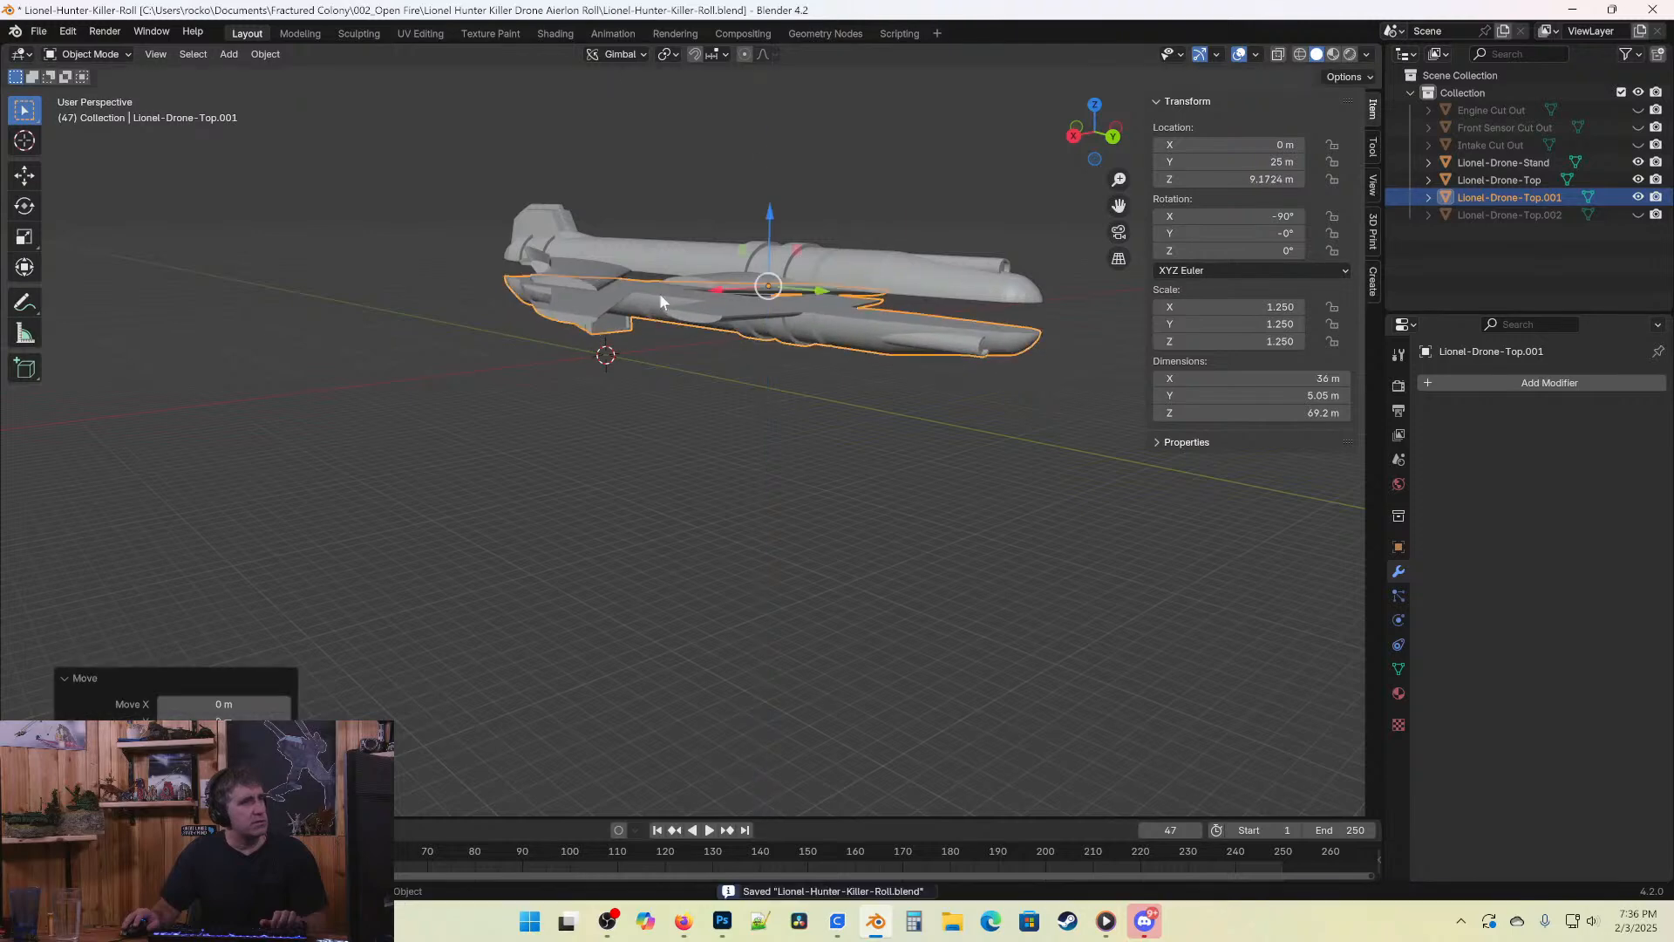
Bring the lower half closer to the top half by raising it along Z to about 11.05 m.
{"action": "middle_click_drag", "start_coordinate": [659, 292], "coordinate": [526, 390]}
{"action": "scroll", "coordinate": [679, 459], "scroll_direction": "up", "scroll_amount": 3}
{"action": "key", "text": "g"}
{"action": "key", "text": "z"}
{"action": "left_click", "coordinate": [657, 412]}
{"action": "scroll", "coordinate": [510, 411], "scroll_direction": "up", "scroll_amount": 5}
{"action": "scroll", "coordinate": [509, 410], "scroll_direction": "down", "scroll_amount": 4}
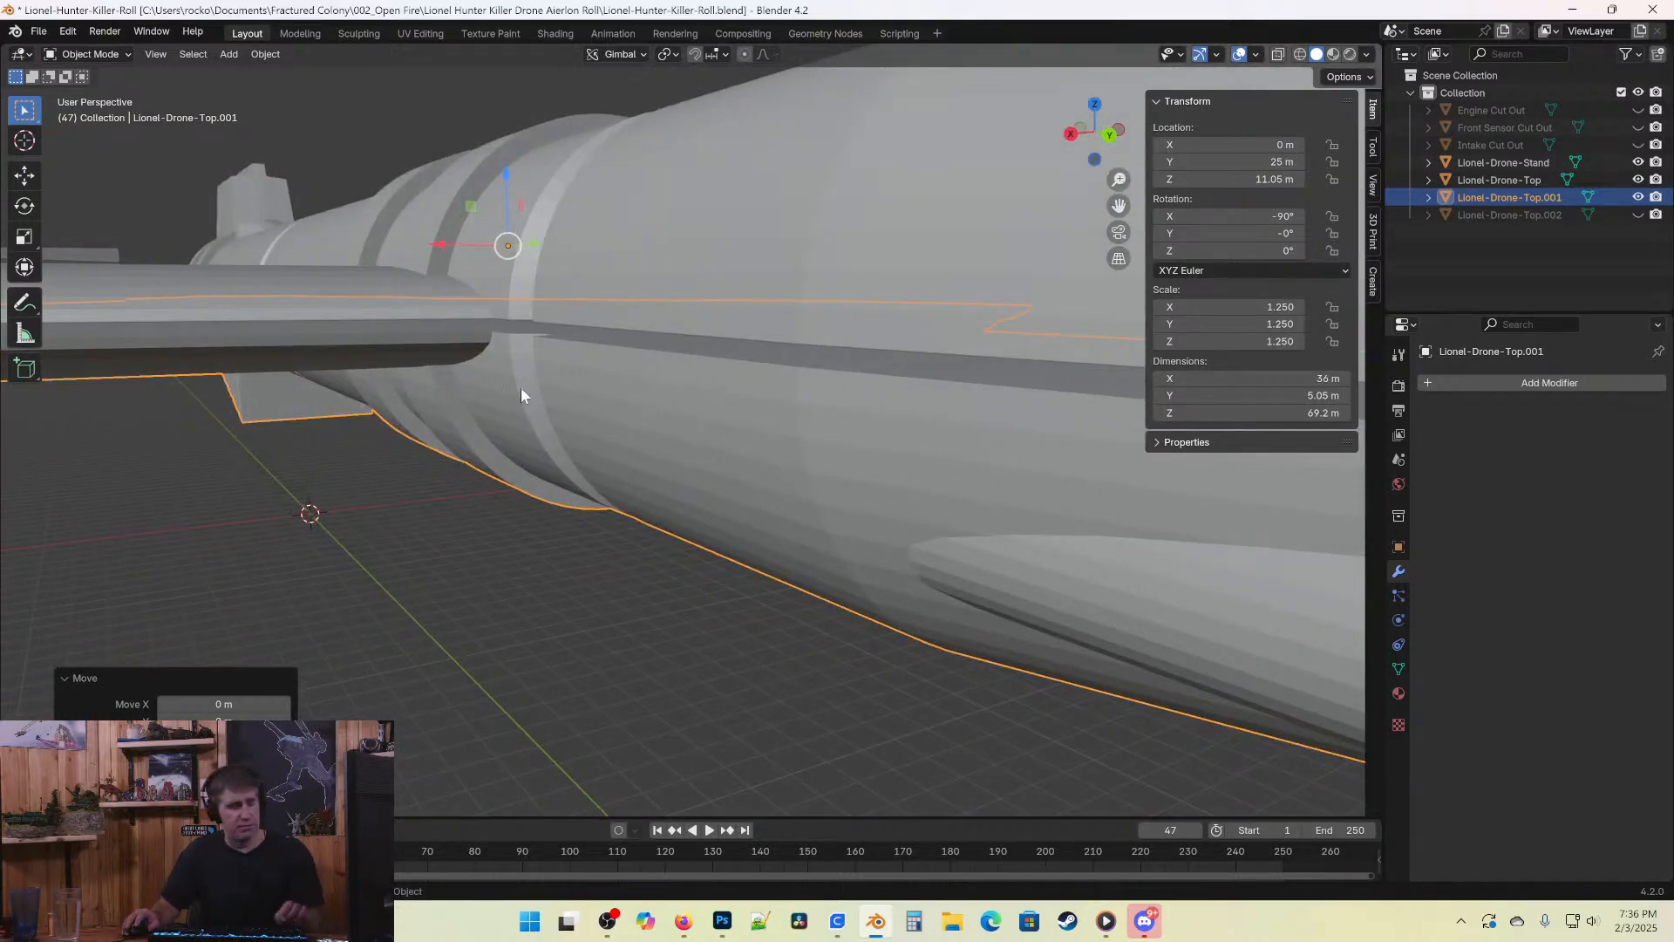
Close the seam between the drone halves by lifting the lower half about 0.17 m along Z.
{"action": "key", "text": "g"}
{"action": "key", "text": "z"}
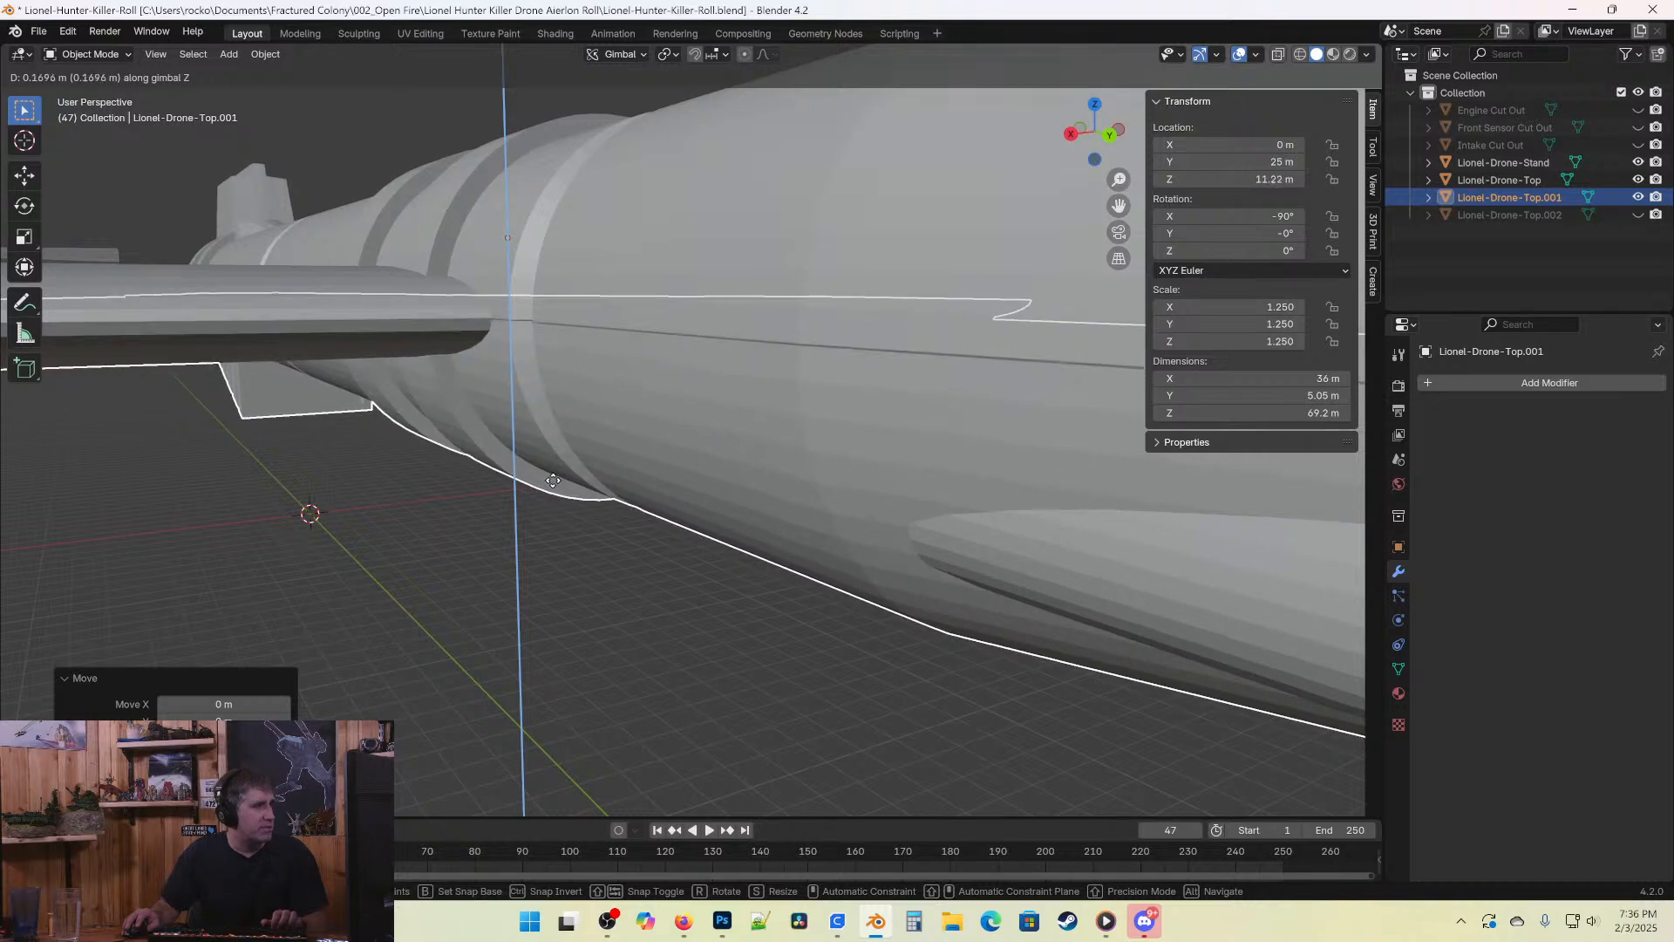
{"action": "left_click", "coordinate": [565, 479]}
{"action": "scroll", "coordinate": [565, 479], "scroll_direction": "down", "scroll_amount": 13}
{"action": "scroll", "coordinate": [573, 431], "scroll_direction": "up", "scroll_amount": 5}
{"action": "middle_click_drag", "start_coordinate": [583, 394], "coordinate": [716, 505]}
{"action": "scroll", "coordinate": [714, 504], "scroll_direction": "down", "scroll_amount": 5}
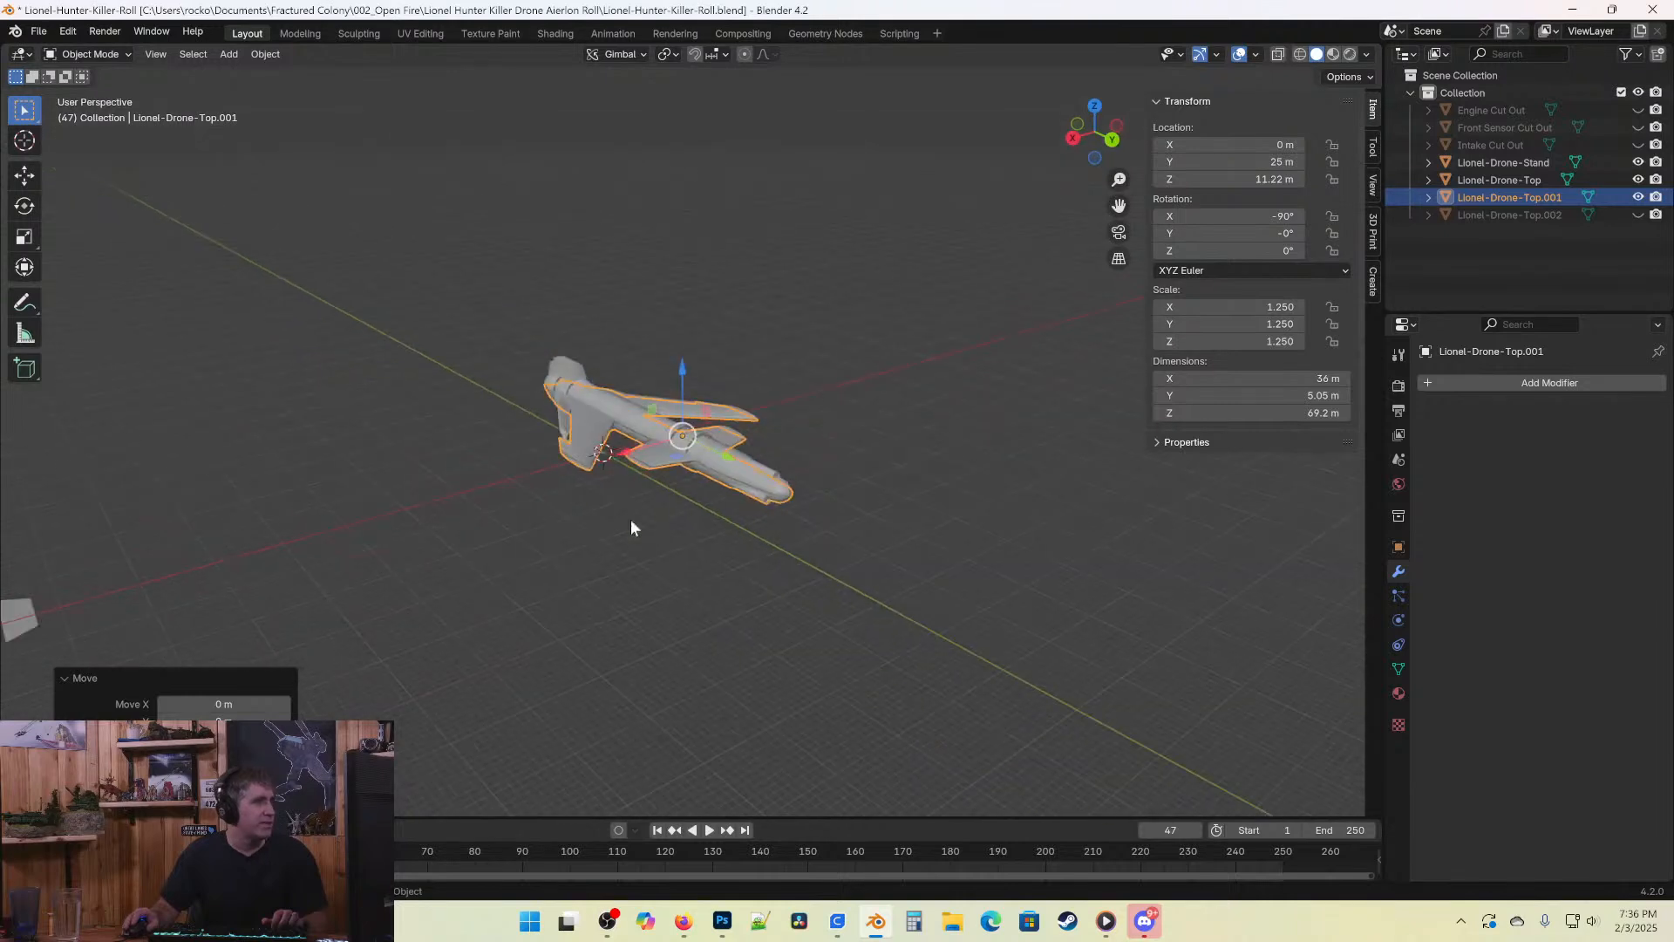
Locate the stand beside the drone, select both drone halves in front view, and save the file.
{"action": "middle_click_drag", "start_coordinate": [366, 558], "coordinate": [694, 492], "text": "shift"}
{"action": "left_click", "coordinate": [373, 558]}
{"action": "middle_click_drag", "start_coordinate": [556, 551], "coordinate": [423, 523], "text": "shift"}
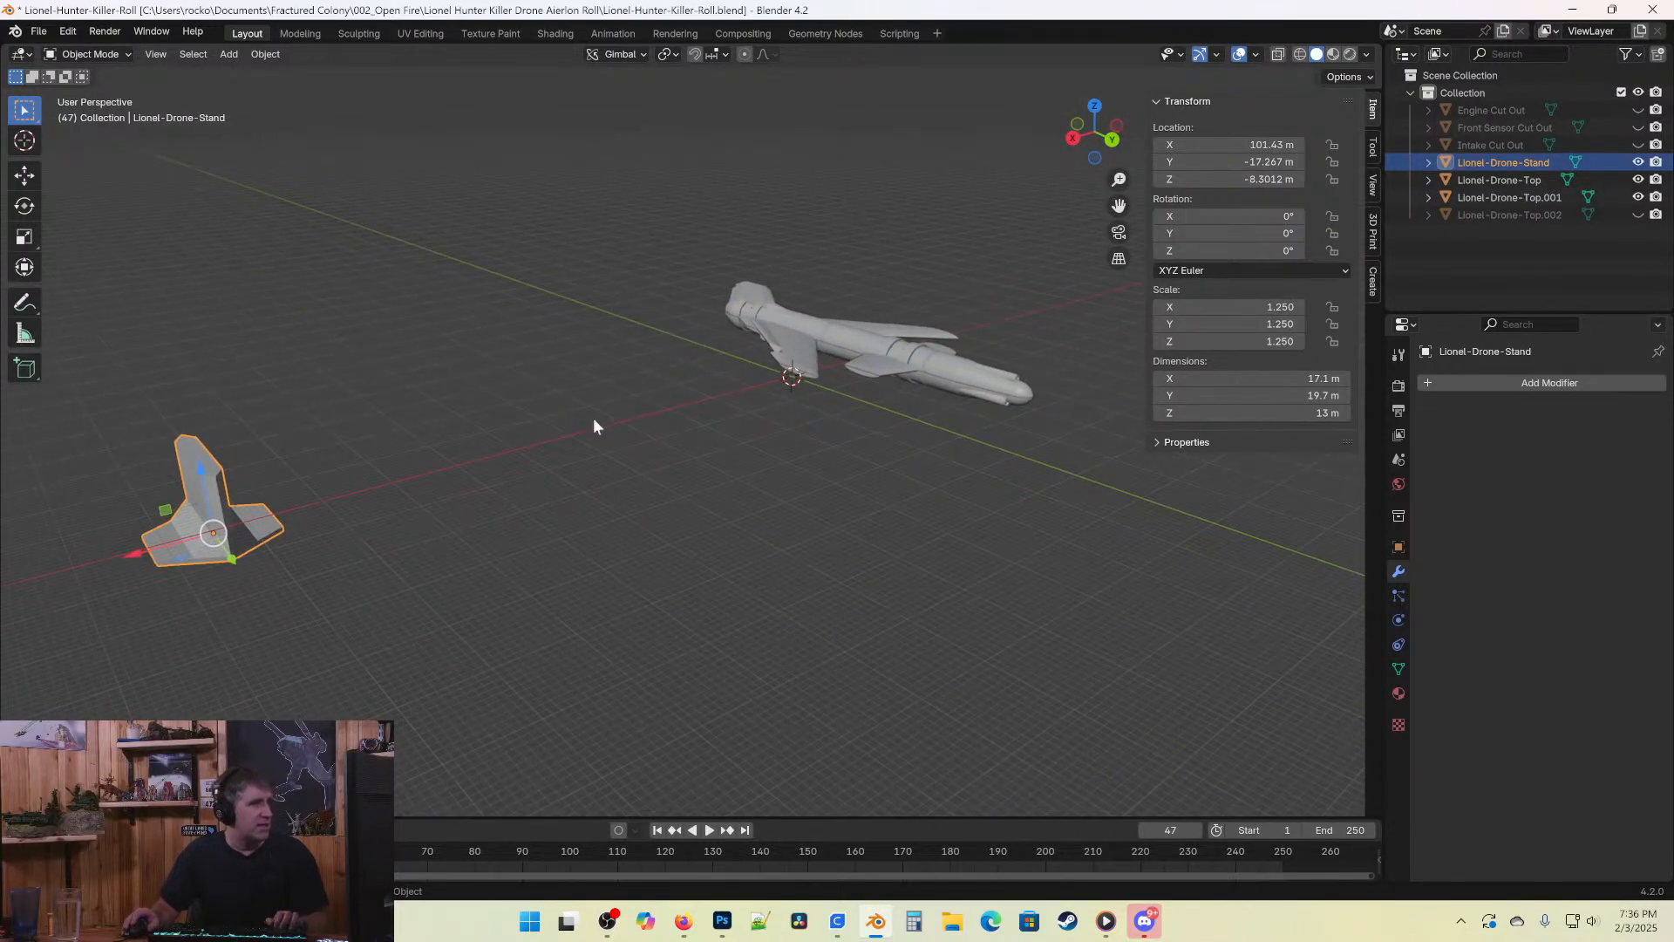
{"action": "middle_click_drag", "start_coordinate": [802, 485], "coordinate": [4, 279]}
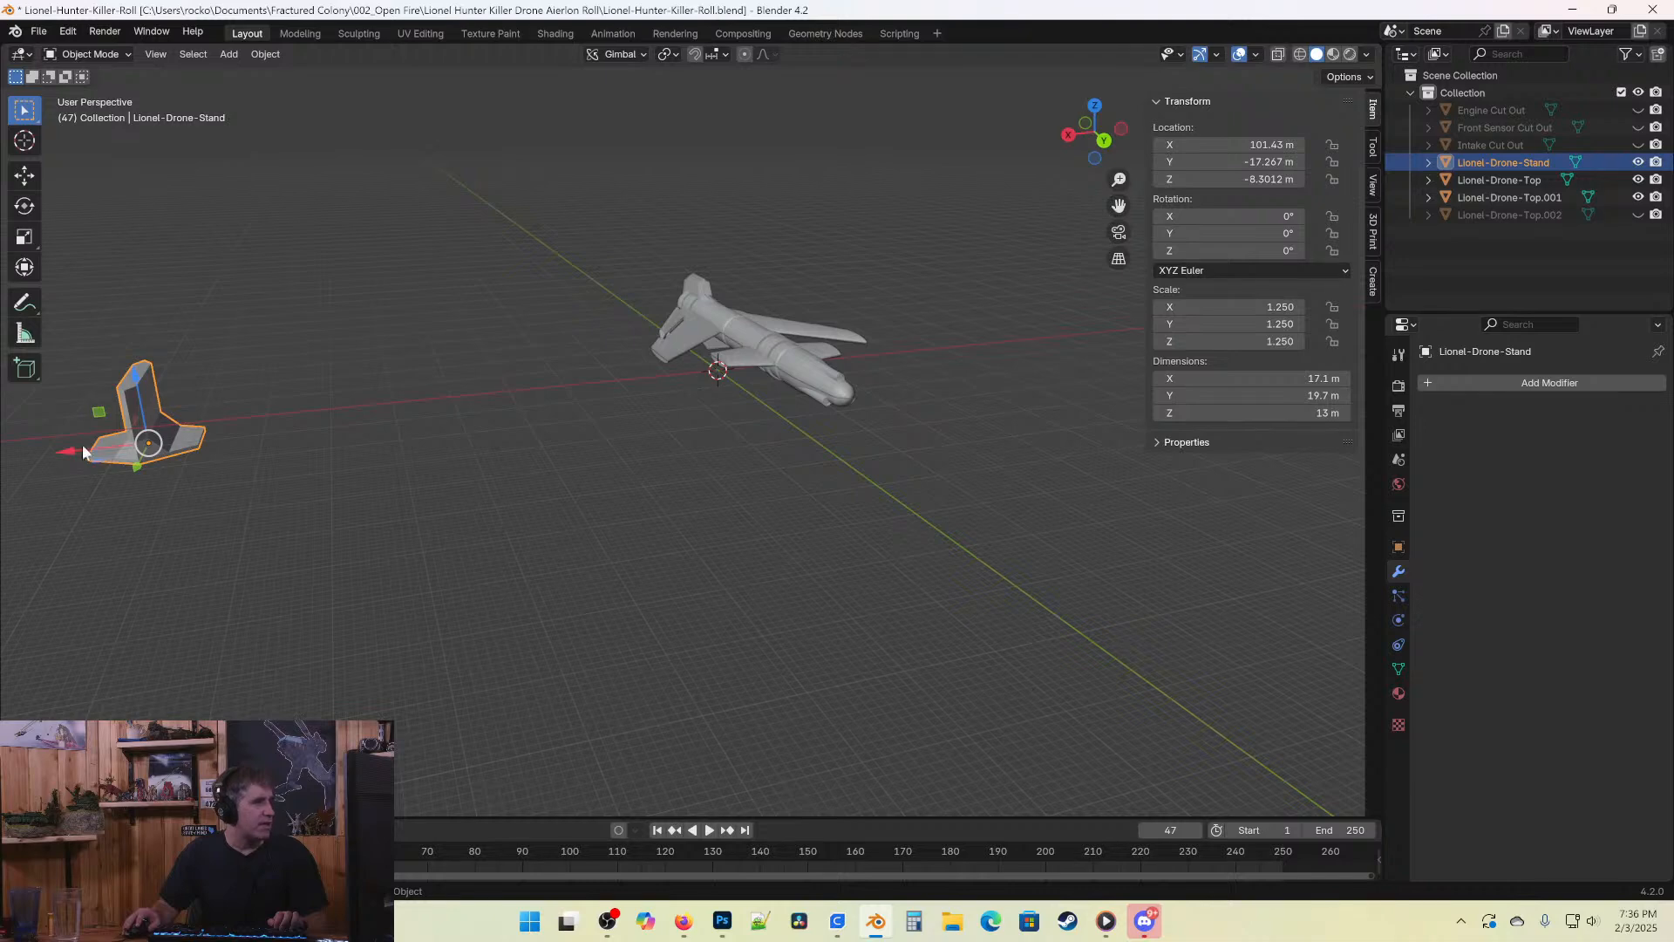
{"action": "middle_click_drag", "start_coordinate": [506, 373], "coordinate": [609, 425]}
{"action": "left_click", "coordinate": [617, 427]}
{"action": "key", "text": "KP_1"}
{"action": "scroll", "coordinate": [760, 410], "scroll_direction": "up", "scroll_amount": 3}
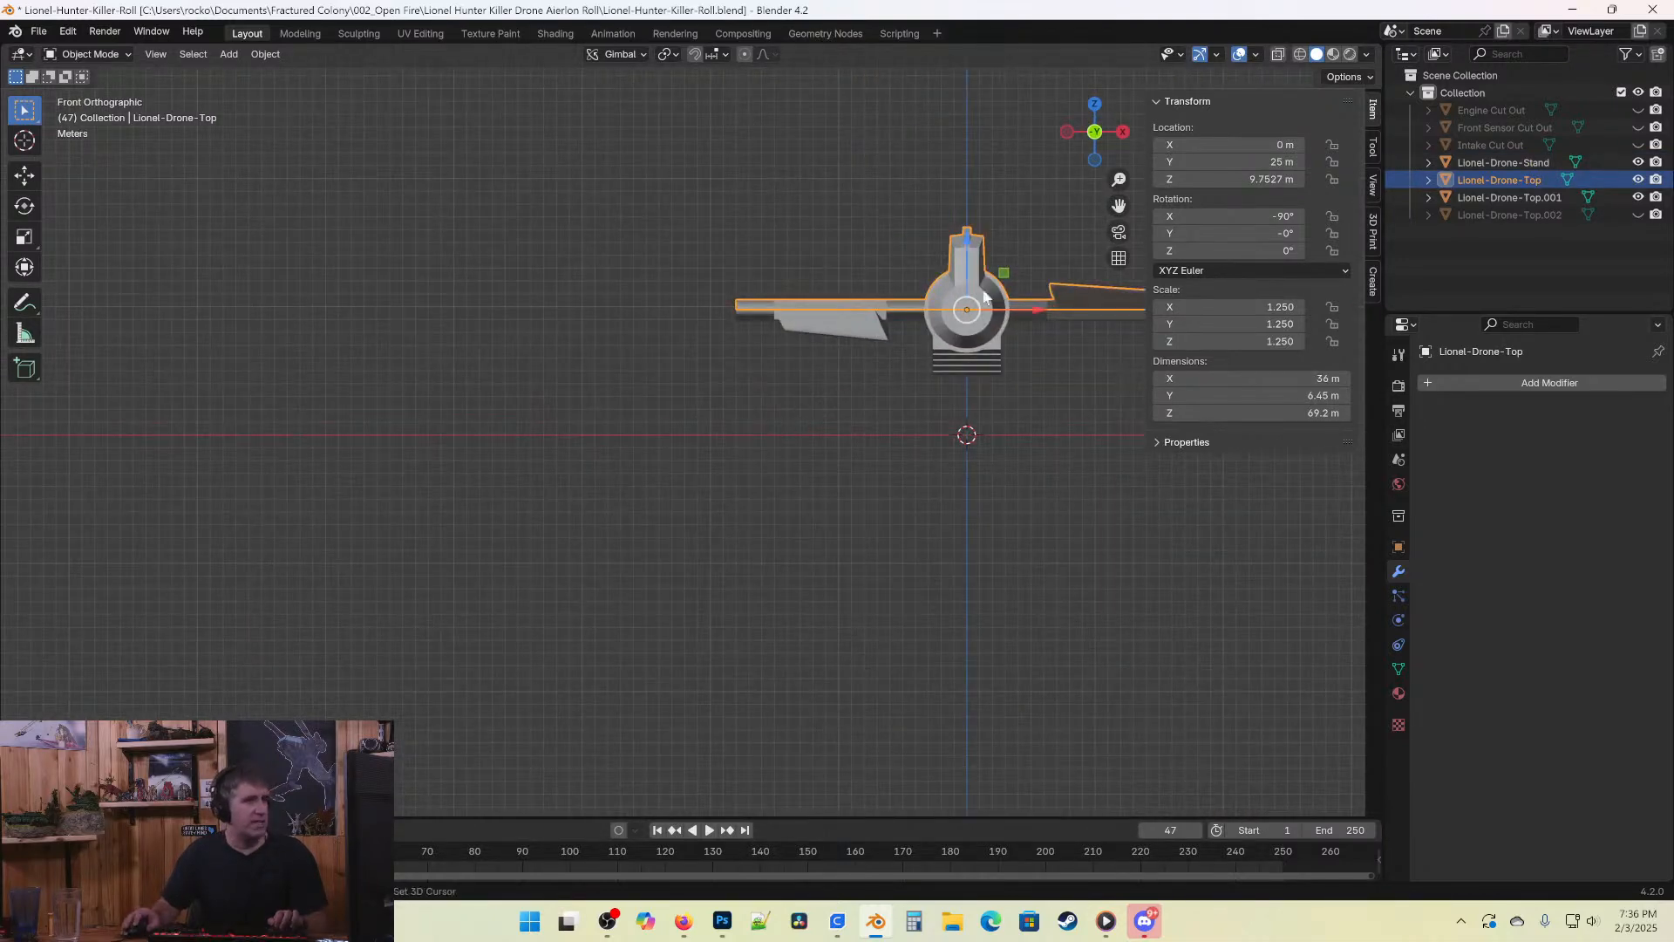
{"action": "left_click", "coordinate": [968, 336], "text": "shift"}
{"action": "key", "text": "ctrl+s"}
{"action": "middle_click_drag", "start_coordinate": [965, 396], "coordinate": [566, 520], "text": "shift"}
{"action": "scroll", "coordinate": [593, 461], "scroll_direction": "down", "scroll_amount": 2}
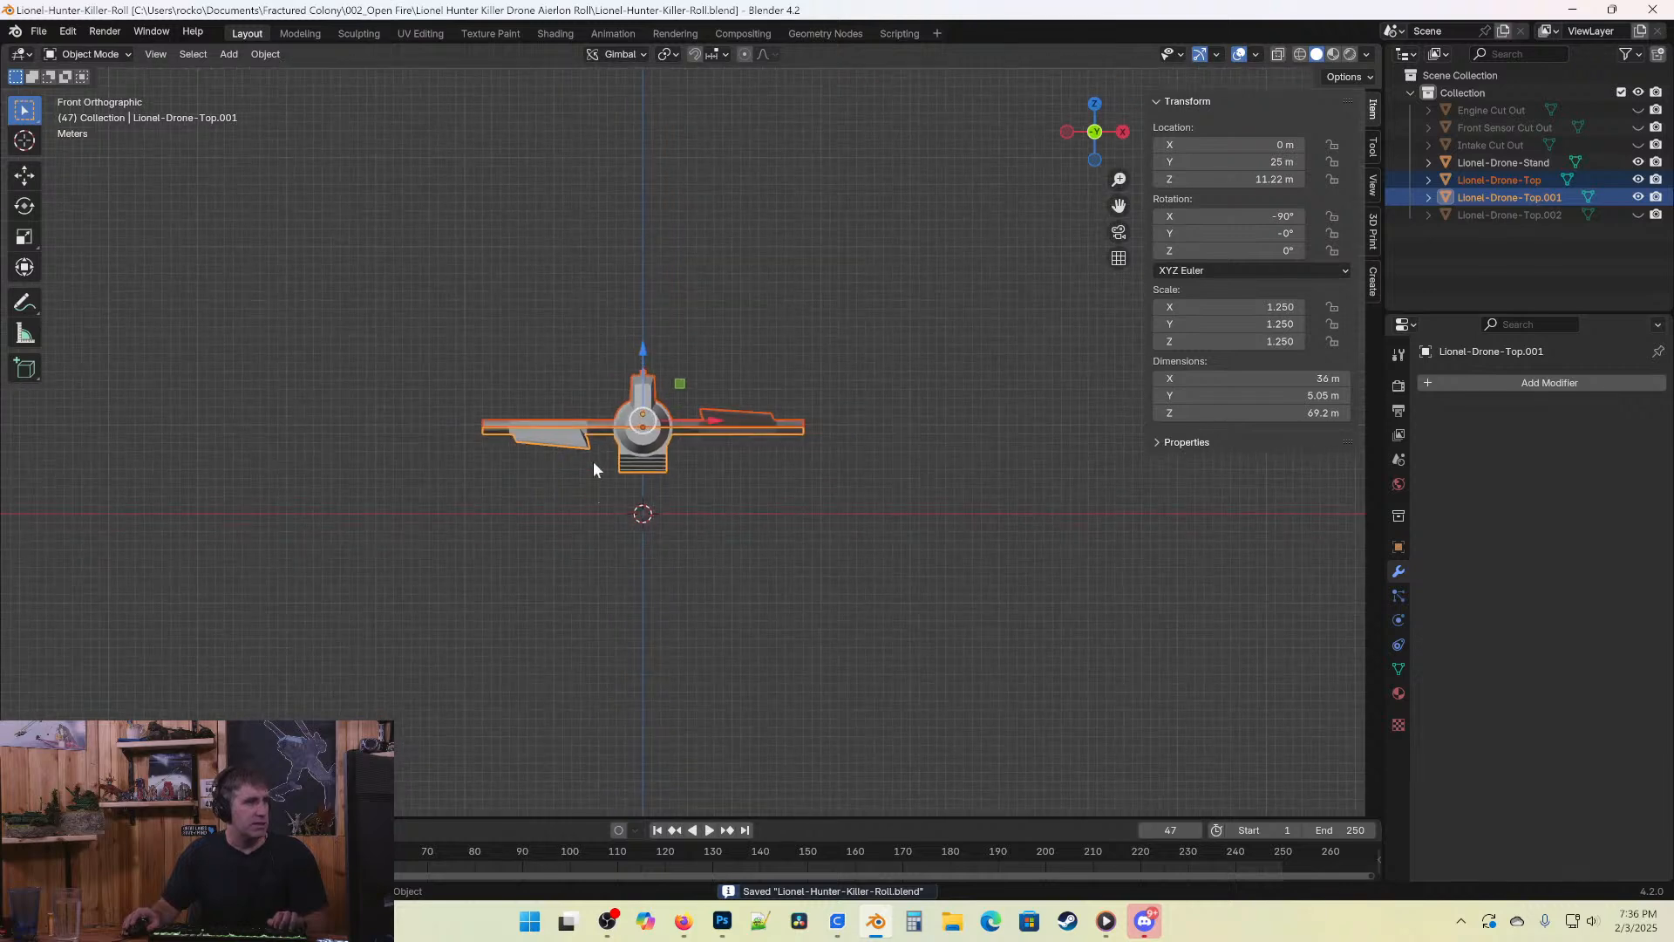
Bank both drone halves about 34.3° in back view to pose the roll, and save the file.
{"action": "key", "text": "KP_3"}
{"action": "key", "text": "ctrl+KP_1"}
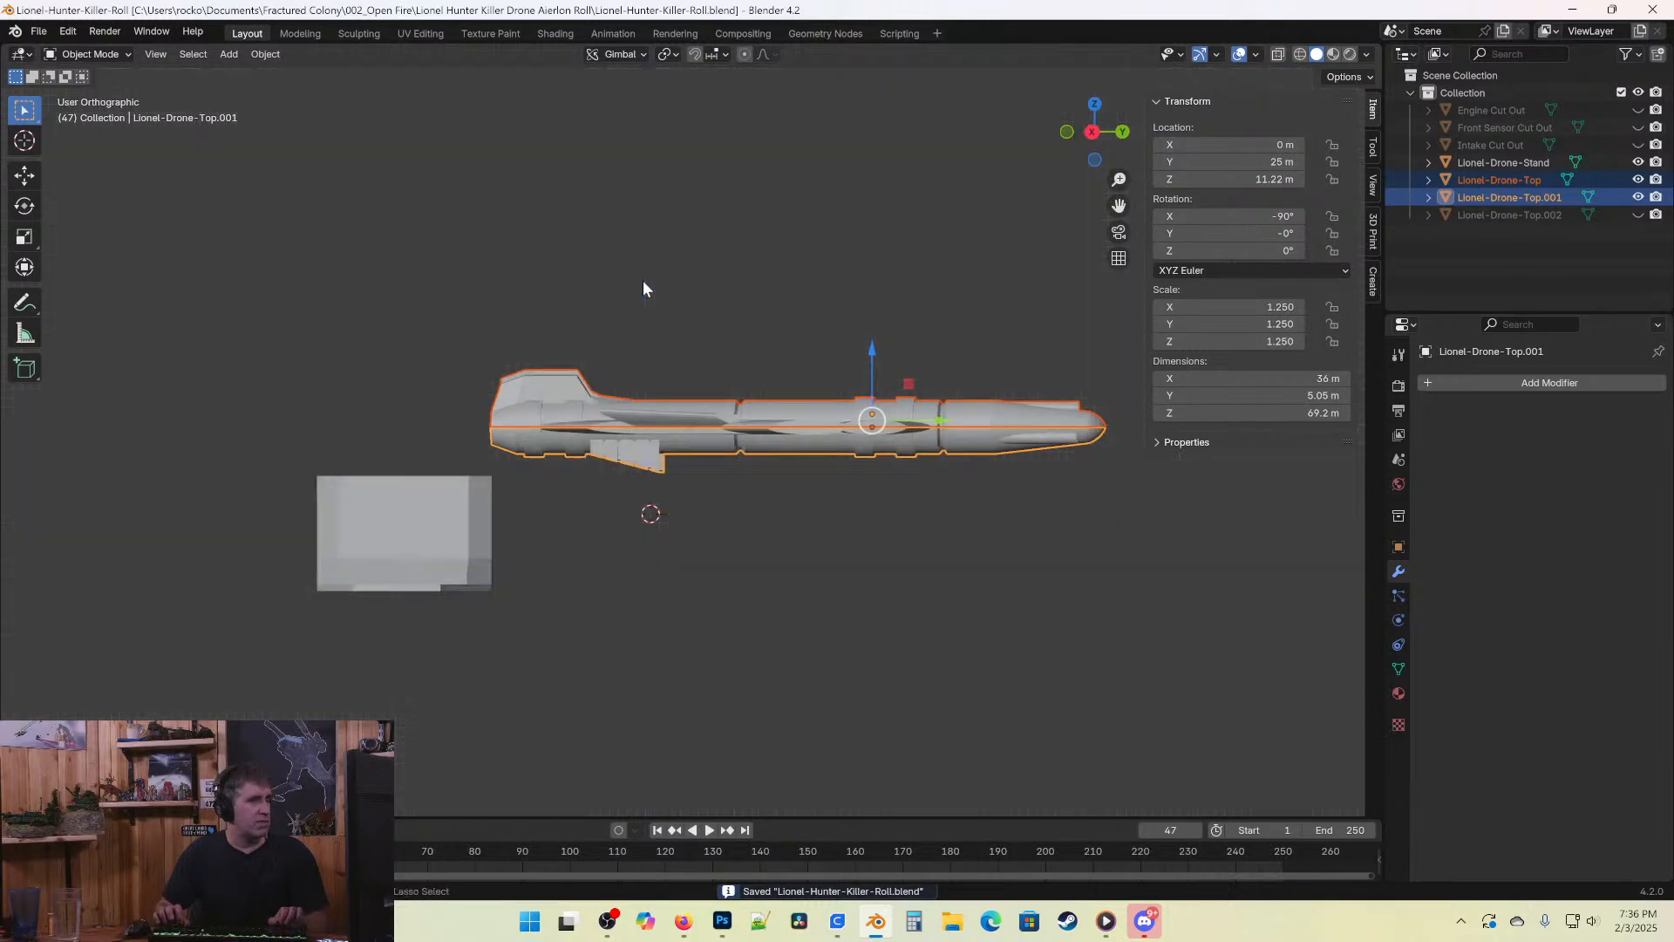
{"action": "scroll", "coordinate": [875, 532], "scroll_direction": "up", "scroll_amount": 3}
{"action": "scroll", "coordinate": [862, 605], "scroll_direction": "down", "scroll_amount": 3}
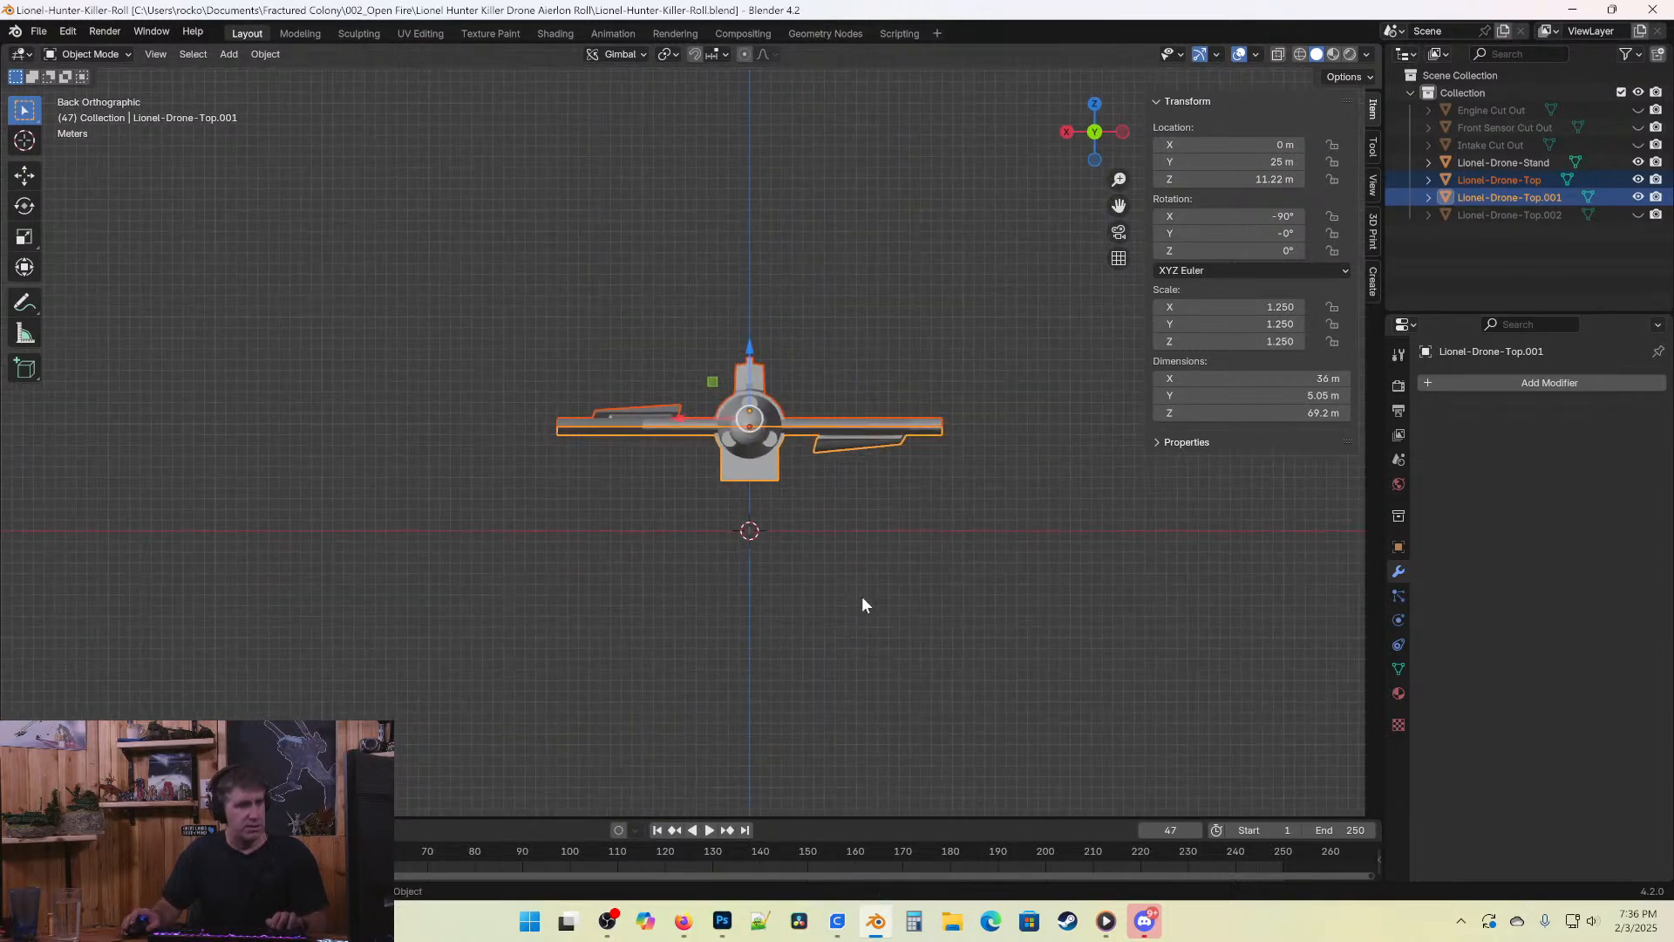
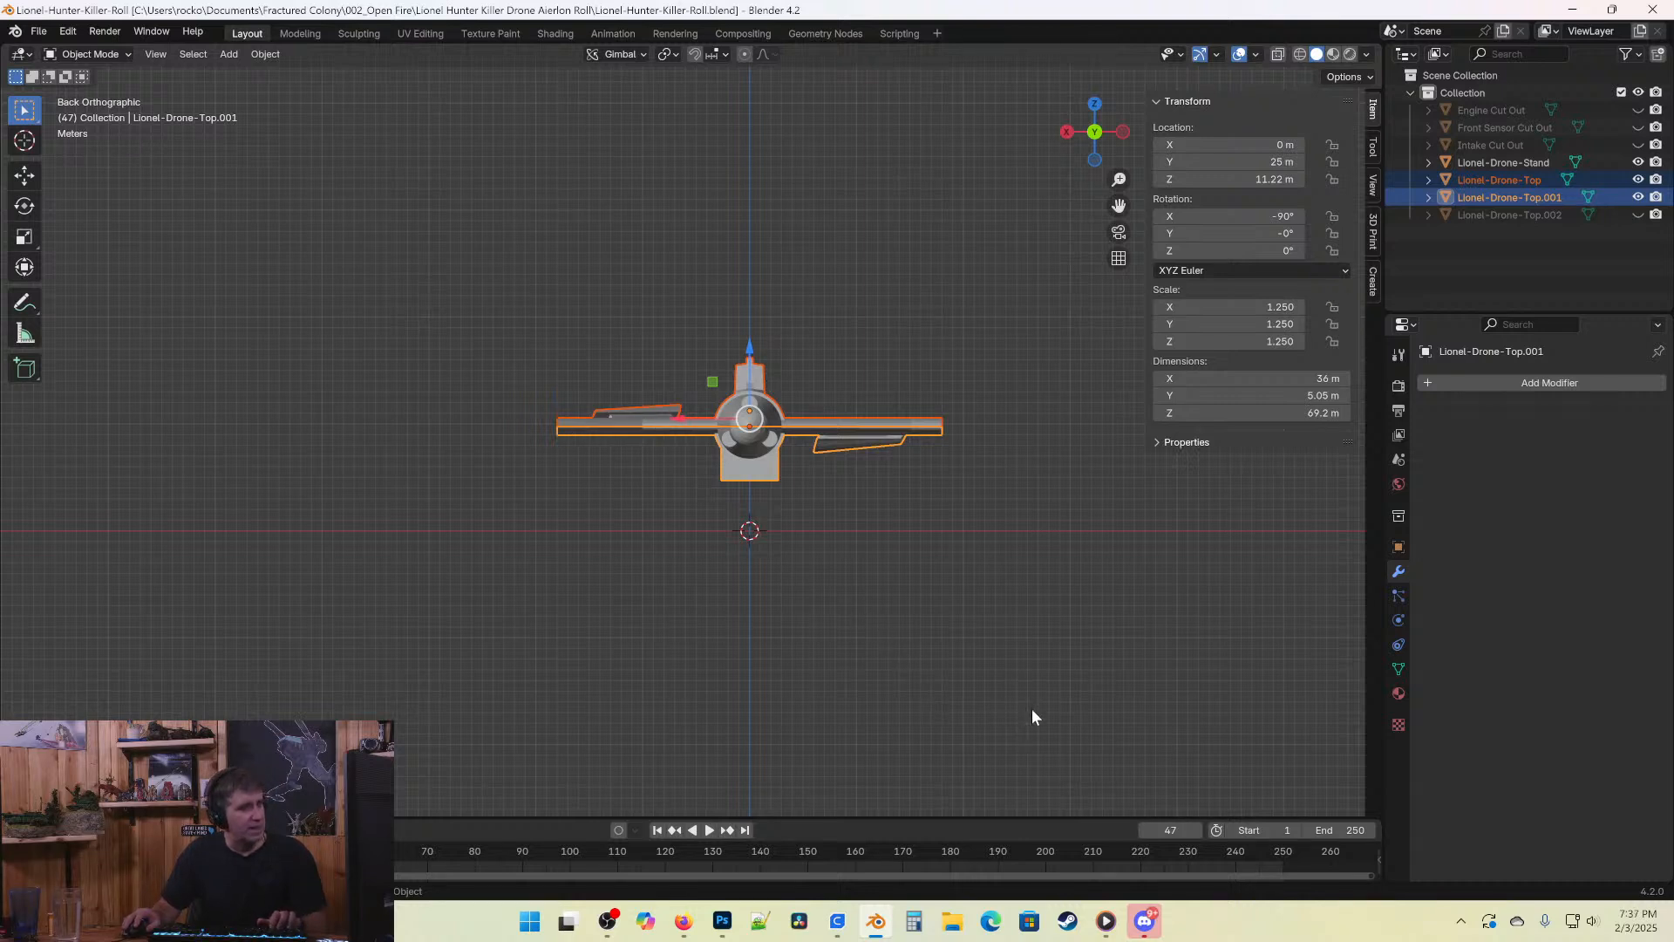
{"action": "key", "text": "r"}
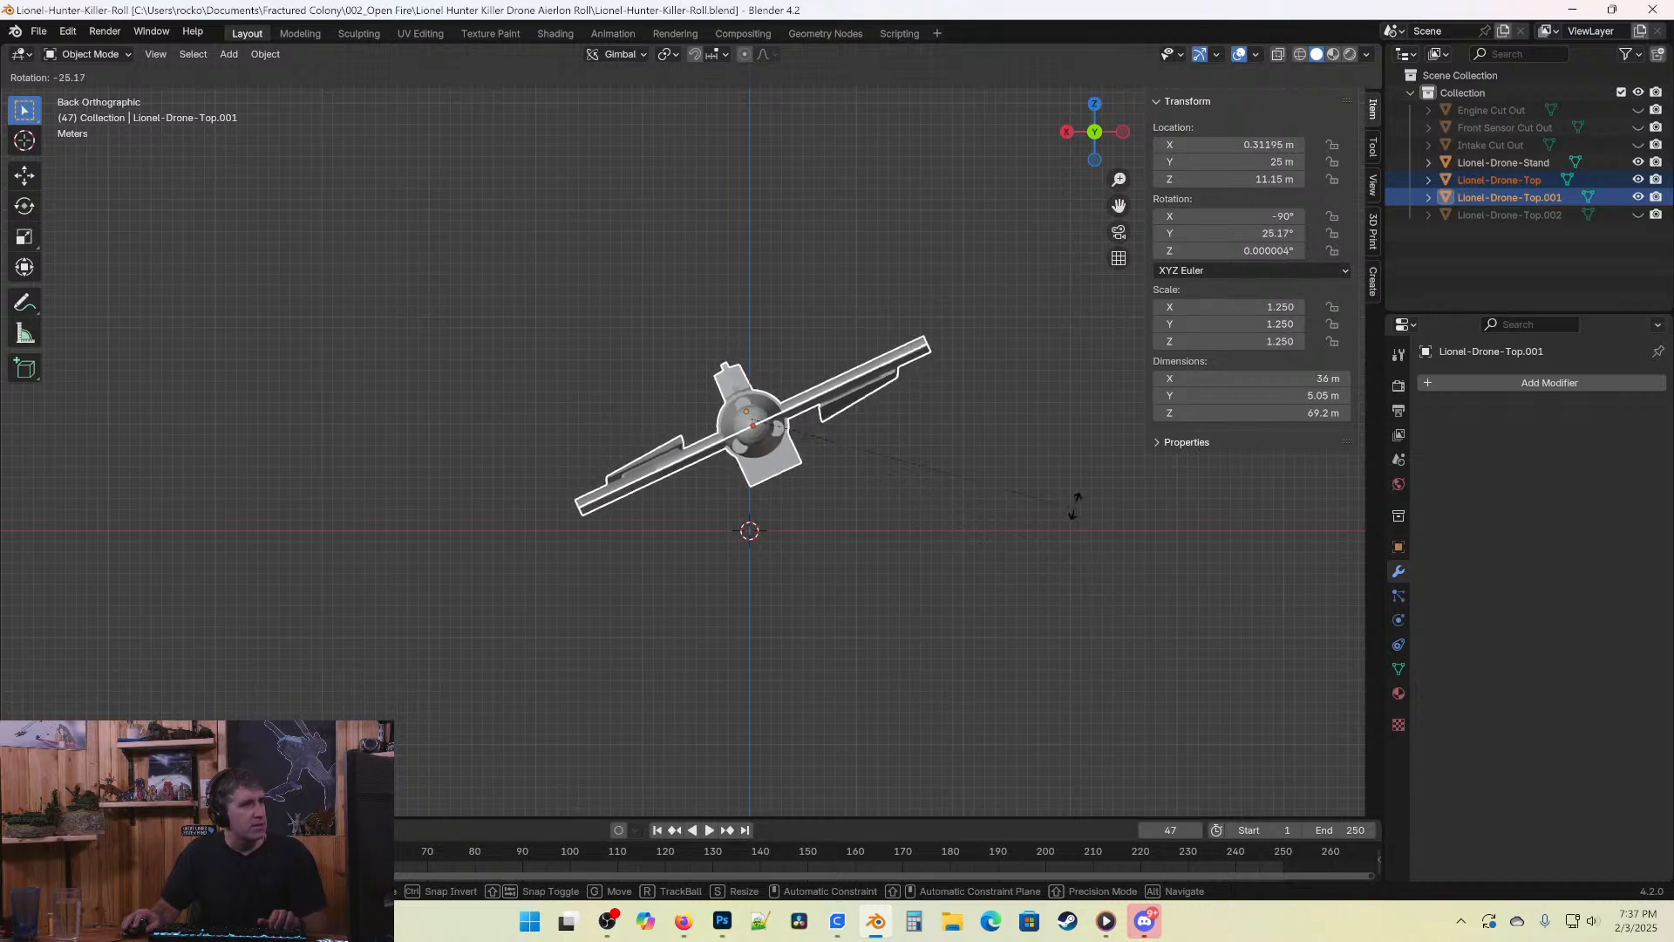
{"action": "left_click", "coordinate": [1055, 451]}
{"action": "scroll", "coordinate": [936, 468], "scroll_direction": "down", "scroll_amount": 2}
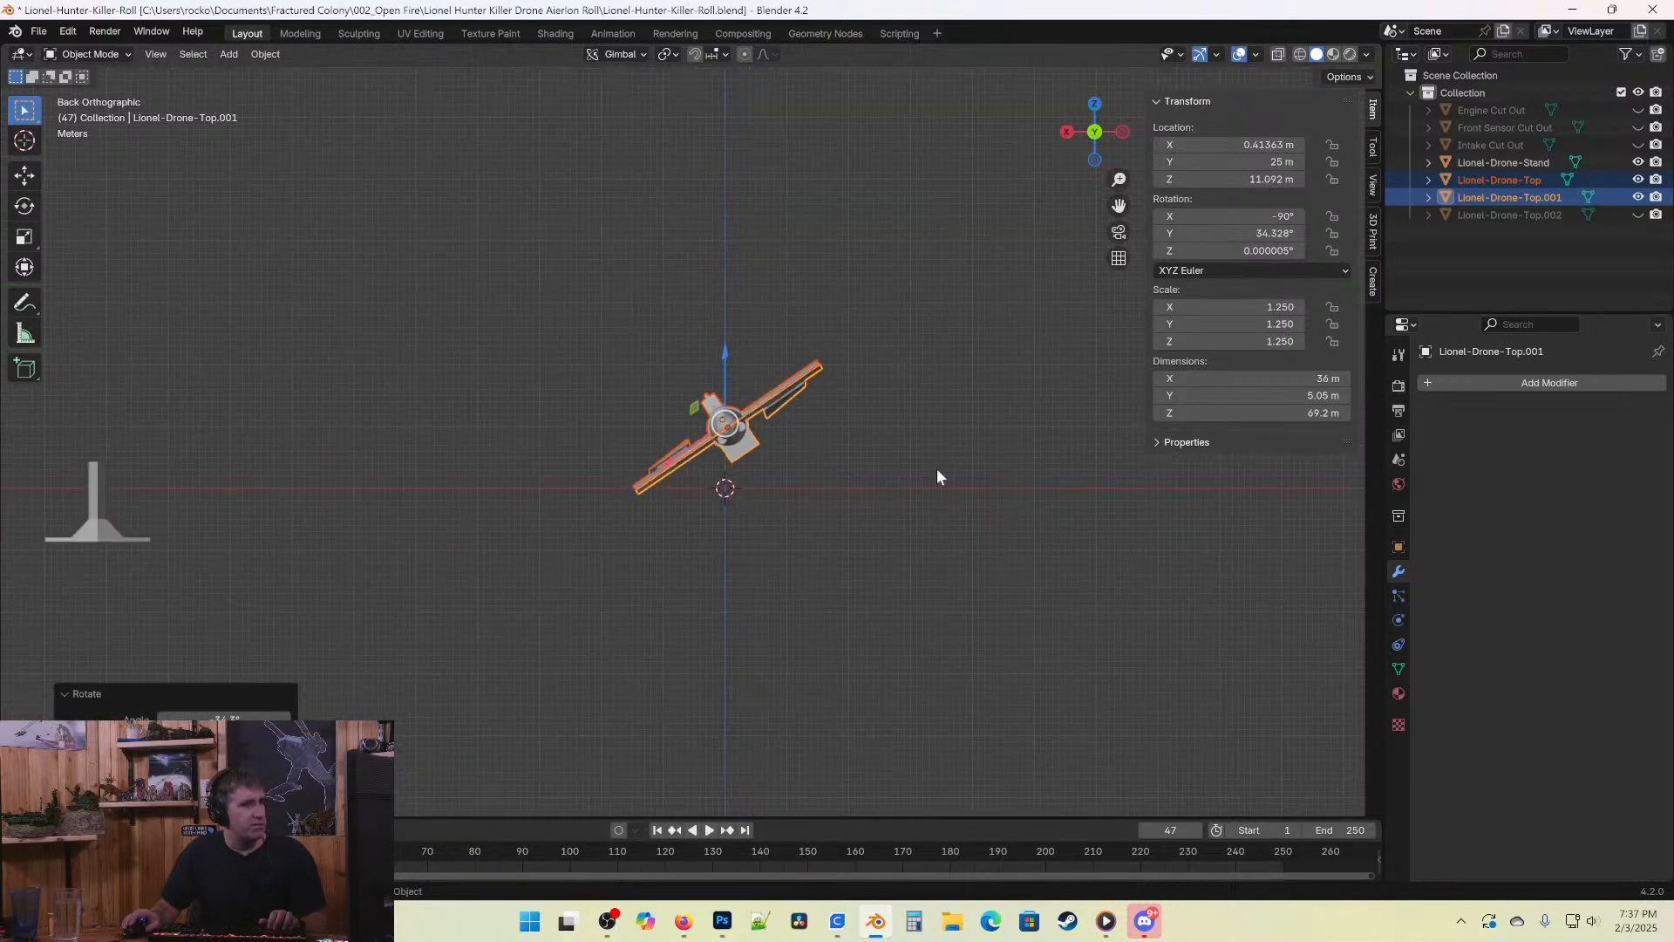
{"action": "middle_click_drag", "start_coordinate": [734, 326], "coordinate": [541, 460]}
{"action": "key", "text": "ctrl+s"}
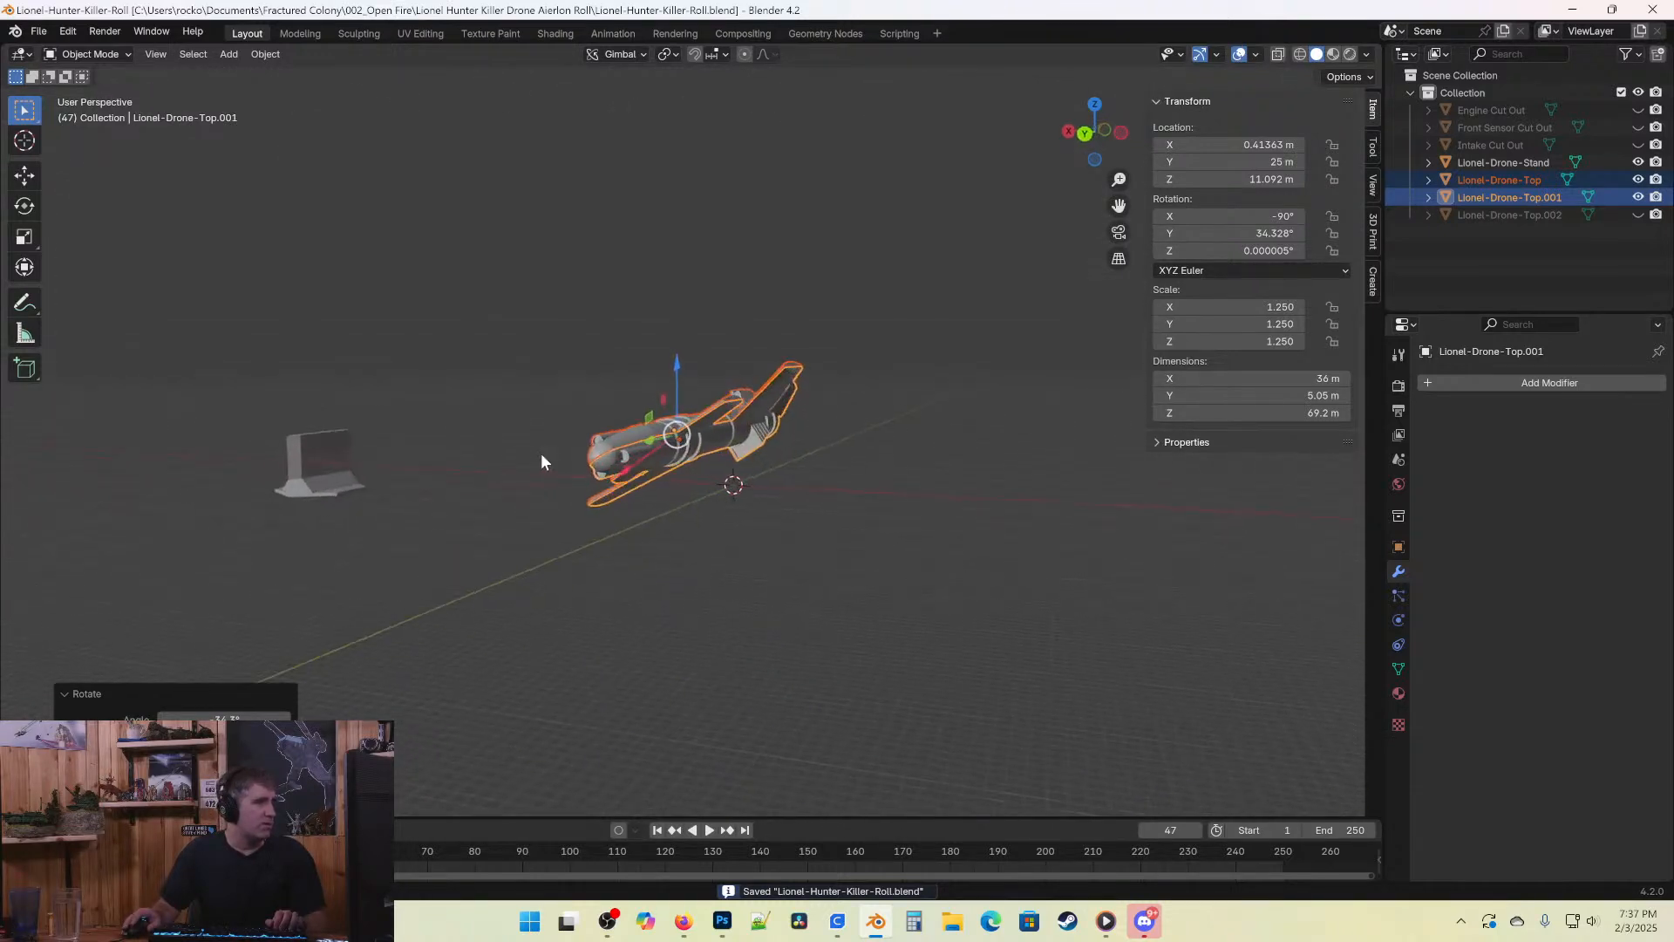
Move the stand, Lionel-Drone-Stand, about -105.45 m along X to bring it near the drone's centreline.
{"action": "left_click", "coordinate": [316, 452]}
{"action": "key", "text": "KP_1"}
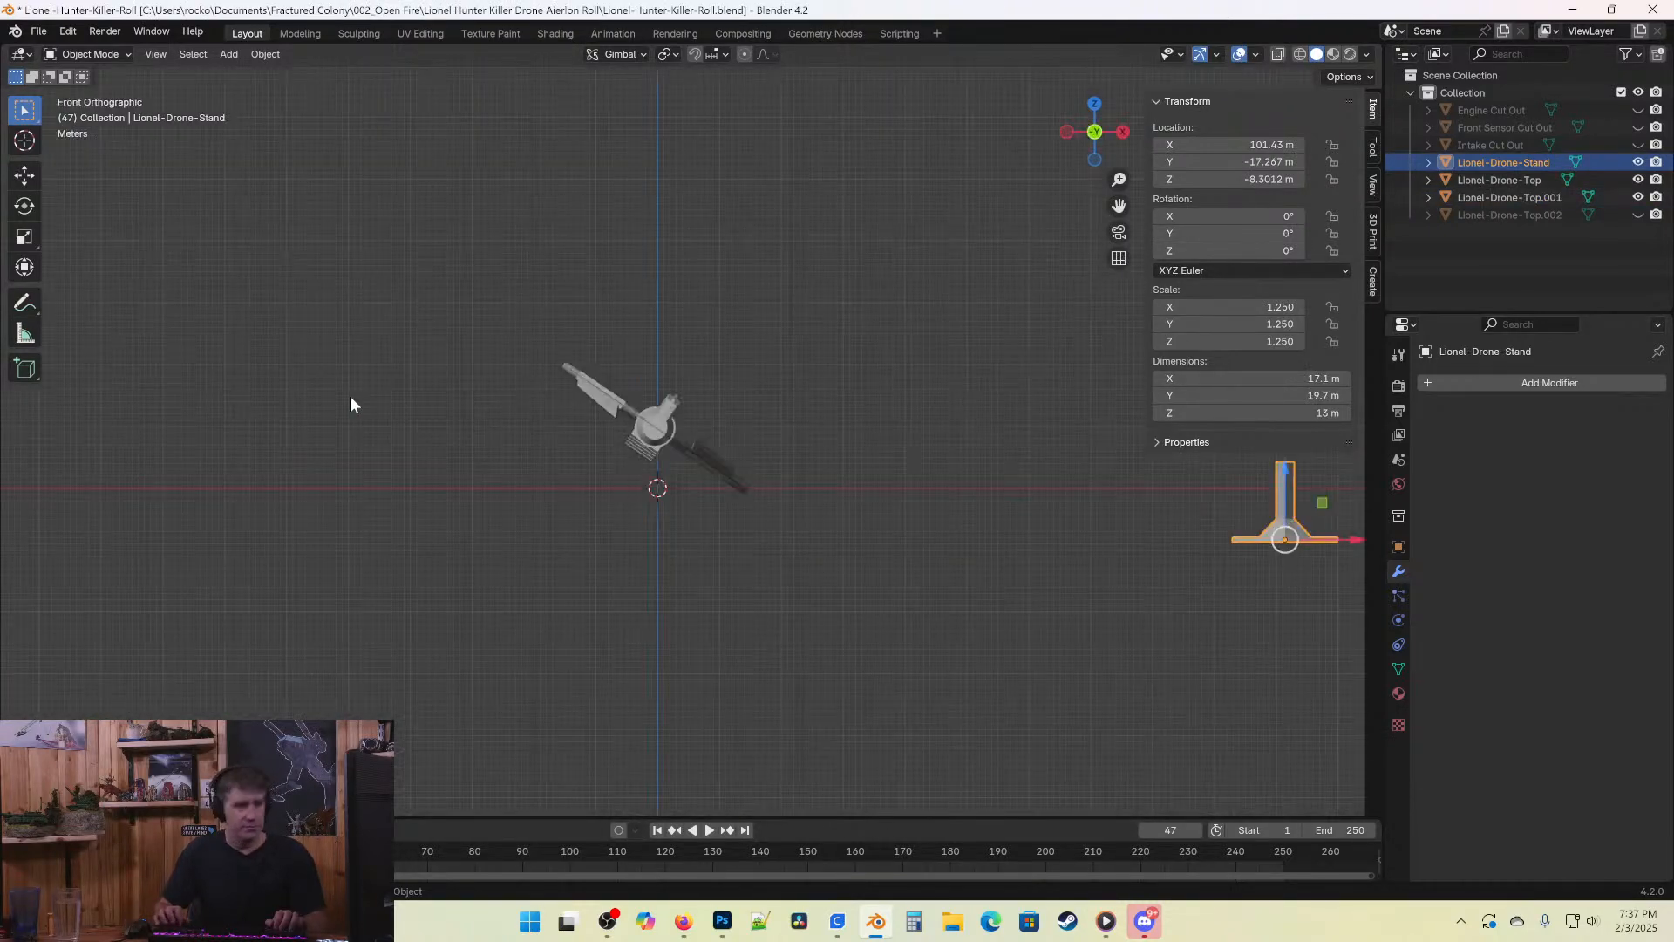
{"action": "key", "text": "g"}
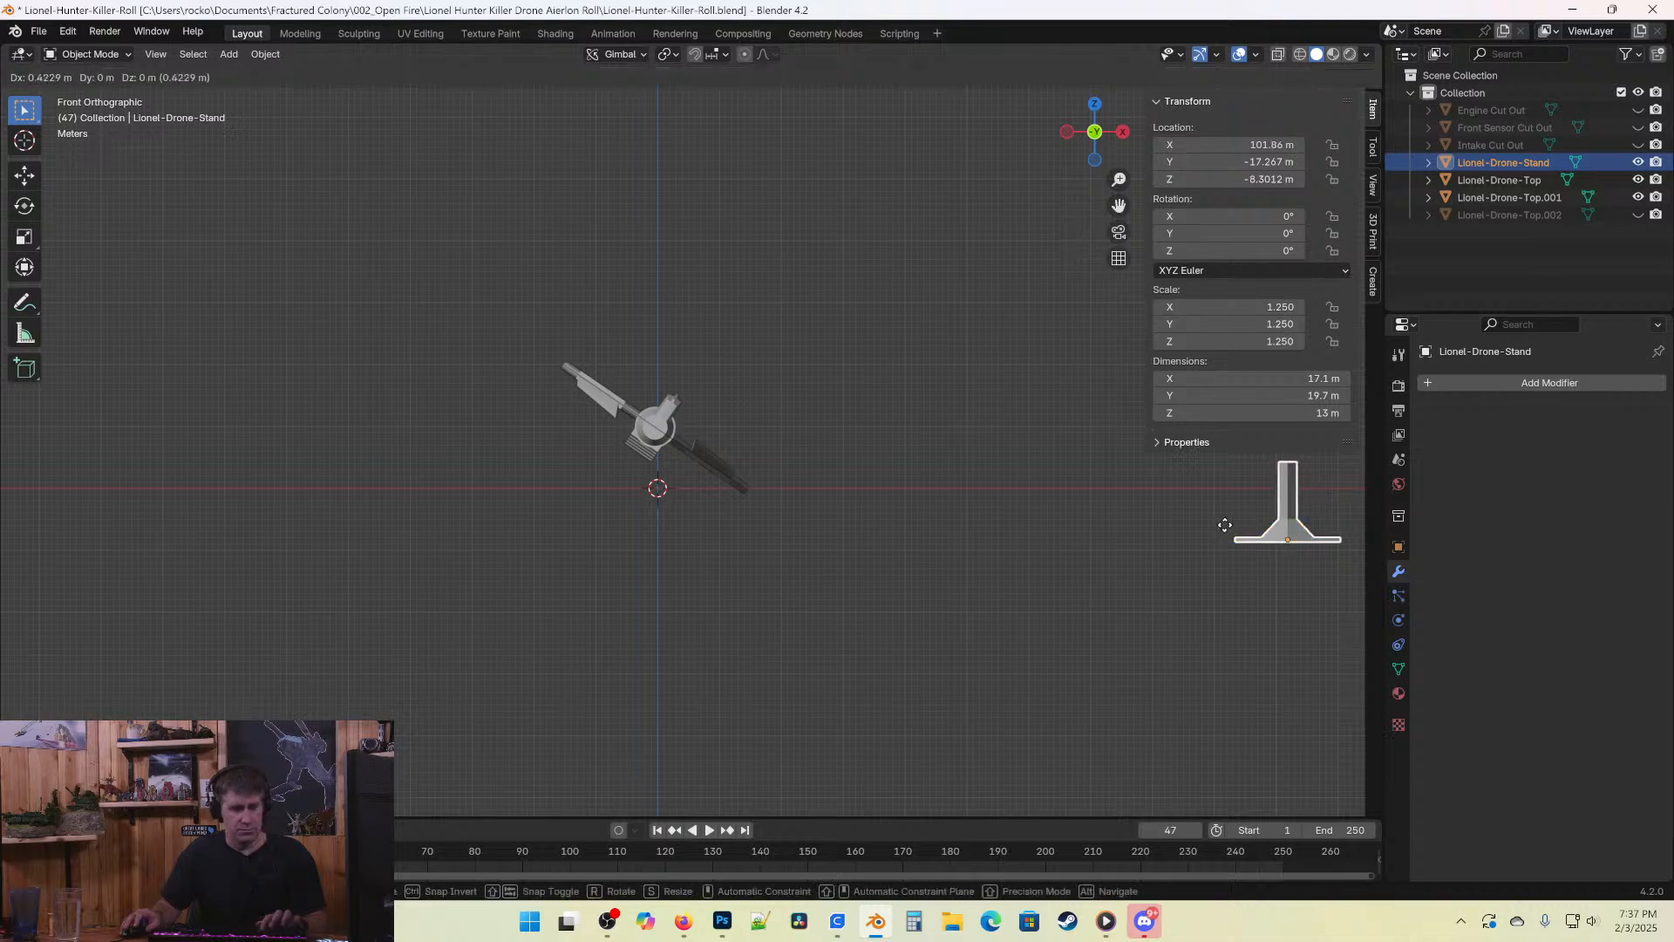
{"action": "key", "text": "x"}
{"action": "left_click", "coordinate": [567, 542]}
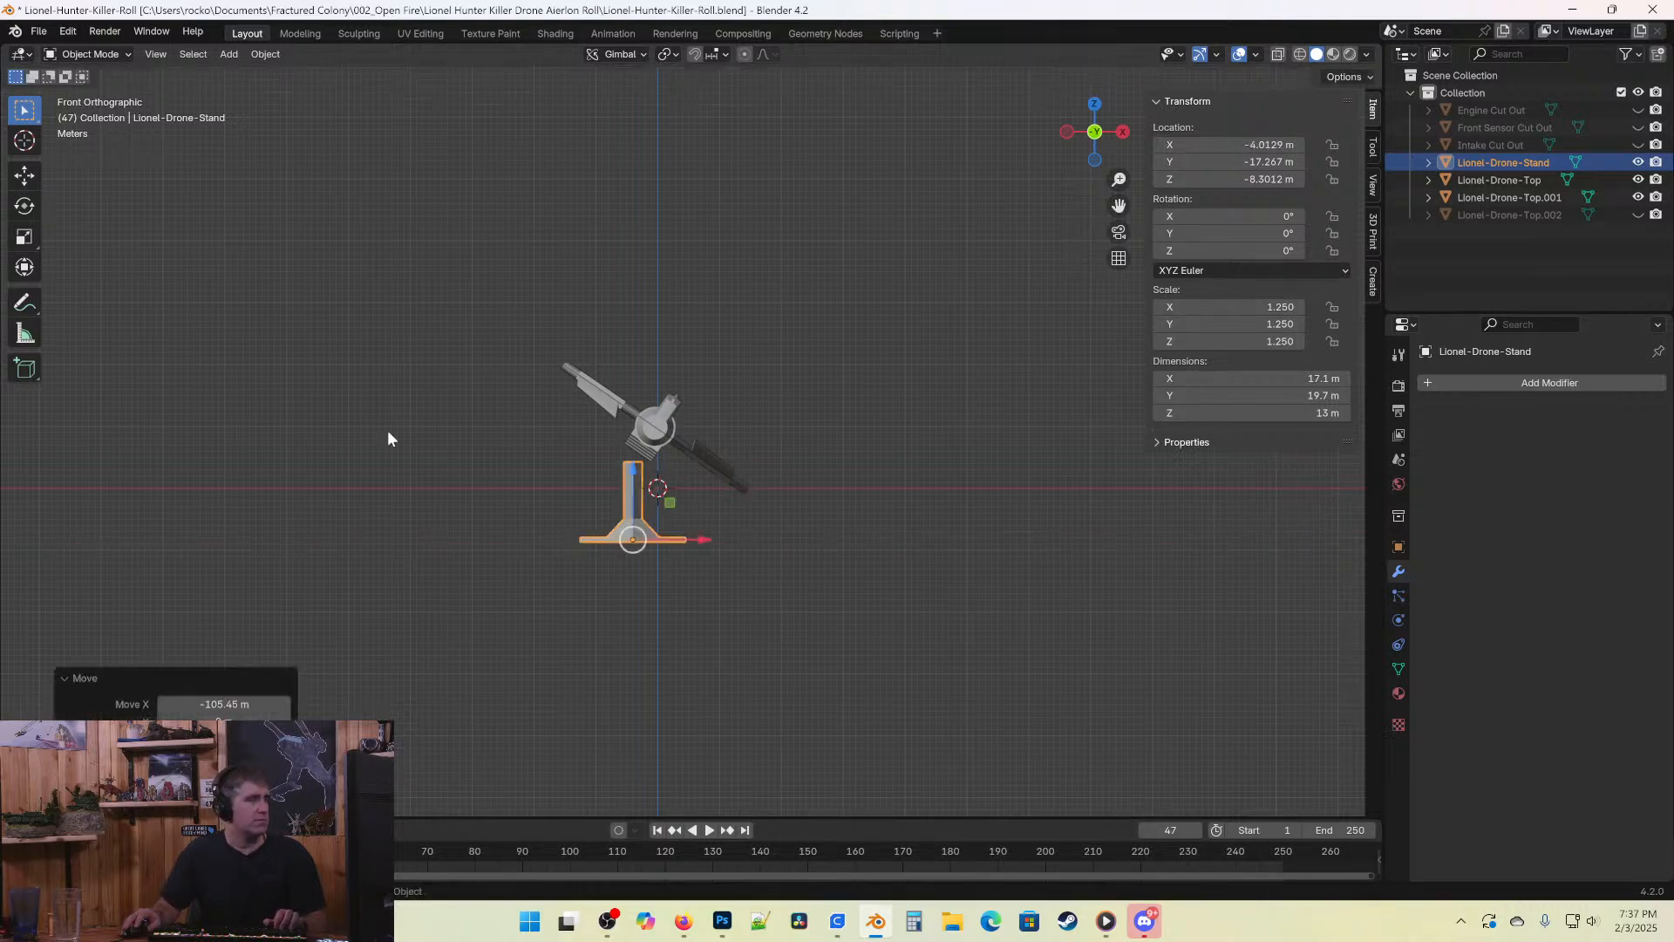
{"action": "middle_click_drag", "start_coordinate": [389, 436], "coordinate": [771, 447]}
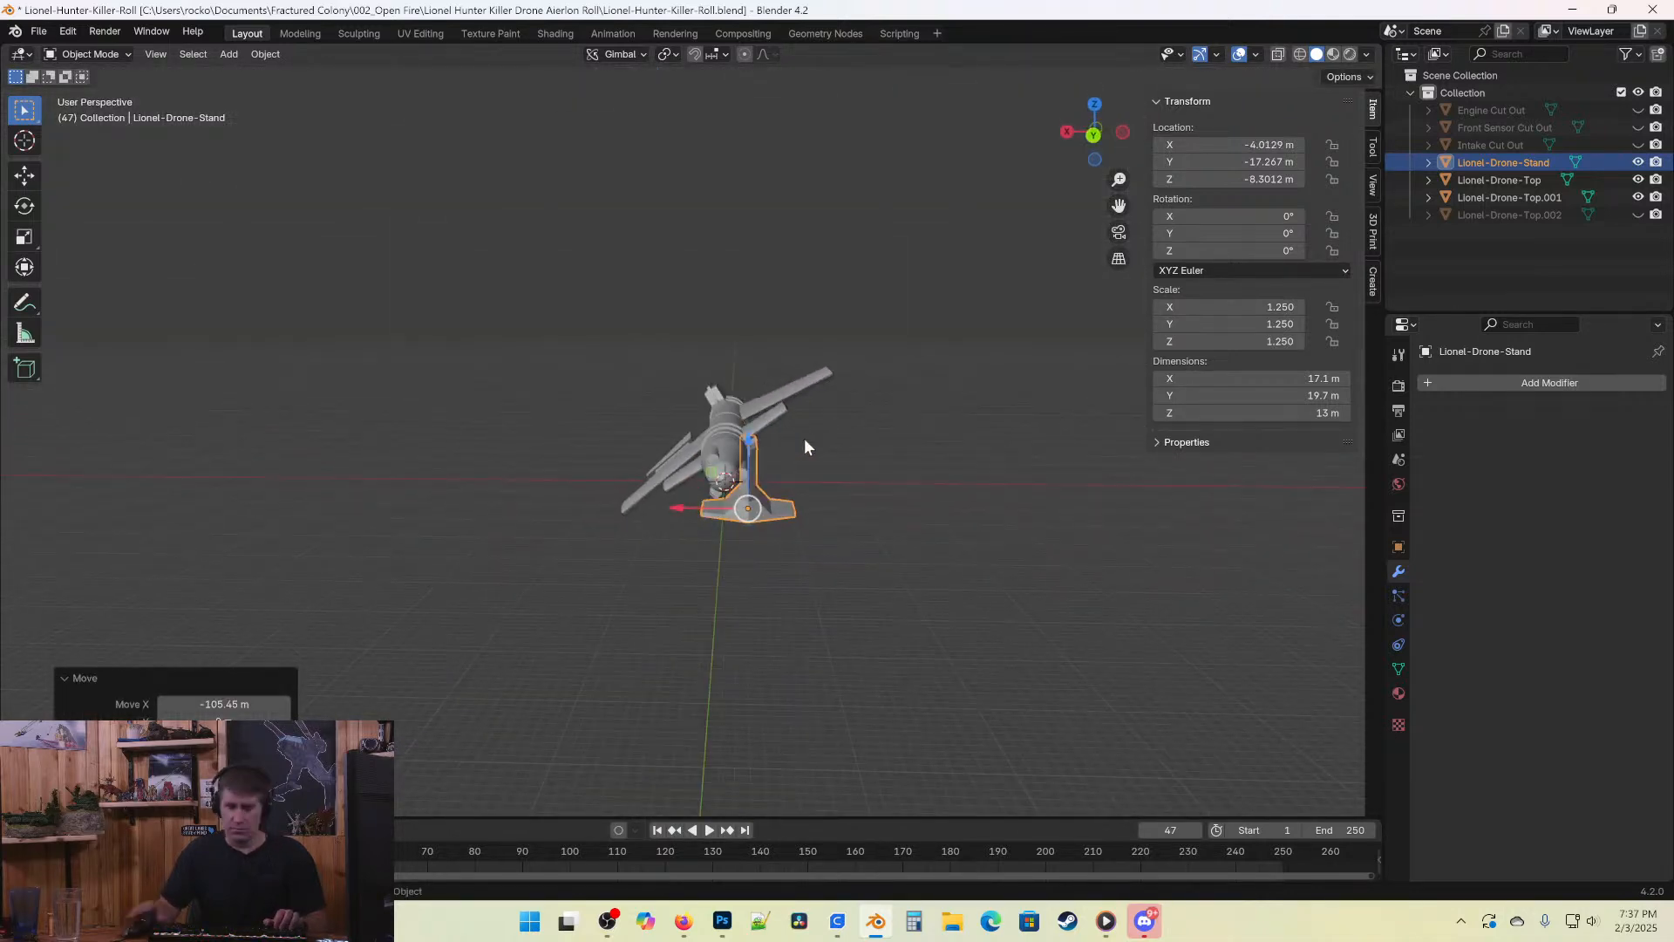
Shift the stand about 3.79 m along X under the fuselage and raise it to about Z -5.94 m.
{"action": "key", "text": "KP_1"}
{"action": "scroll", "coordinate": [748, 485], "scroll_direction": "up", "scroll_amount": 3}
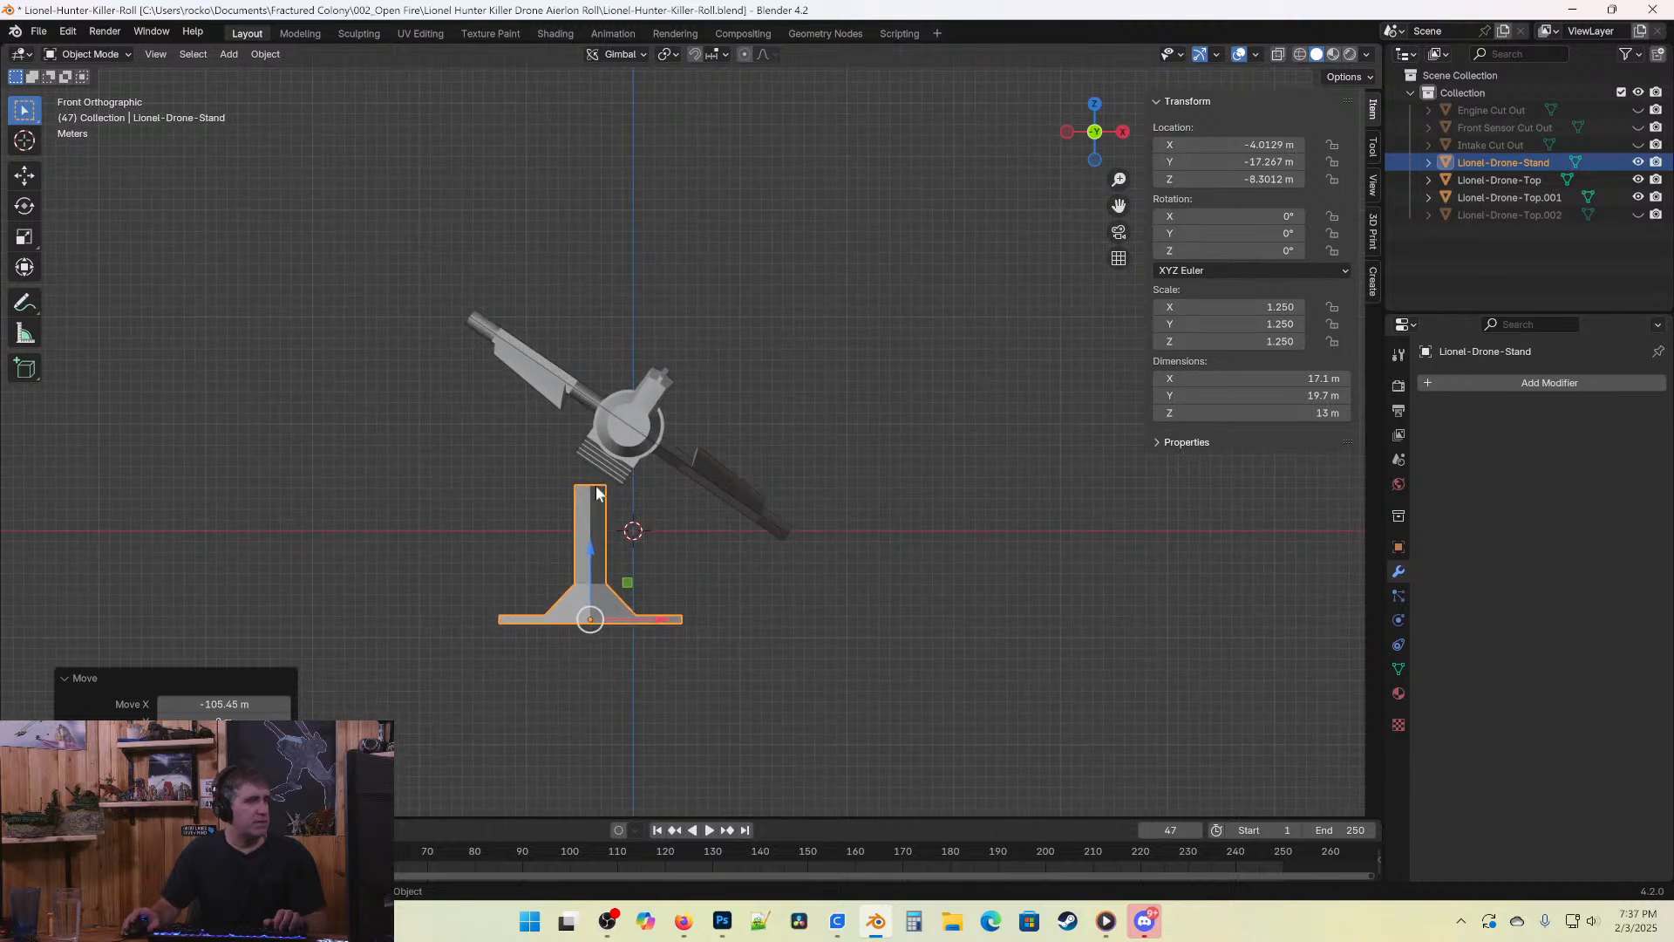
{"action": "key", "text": "g"}
{"action": "key", "text": "x"}
{"action": "left_click", "coordinate": [636, 490]}
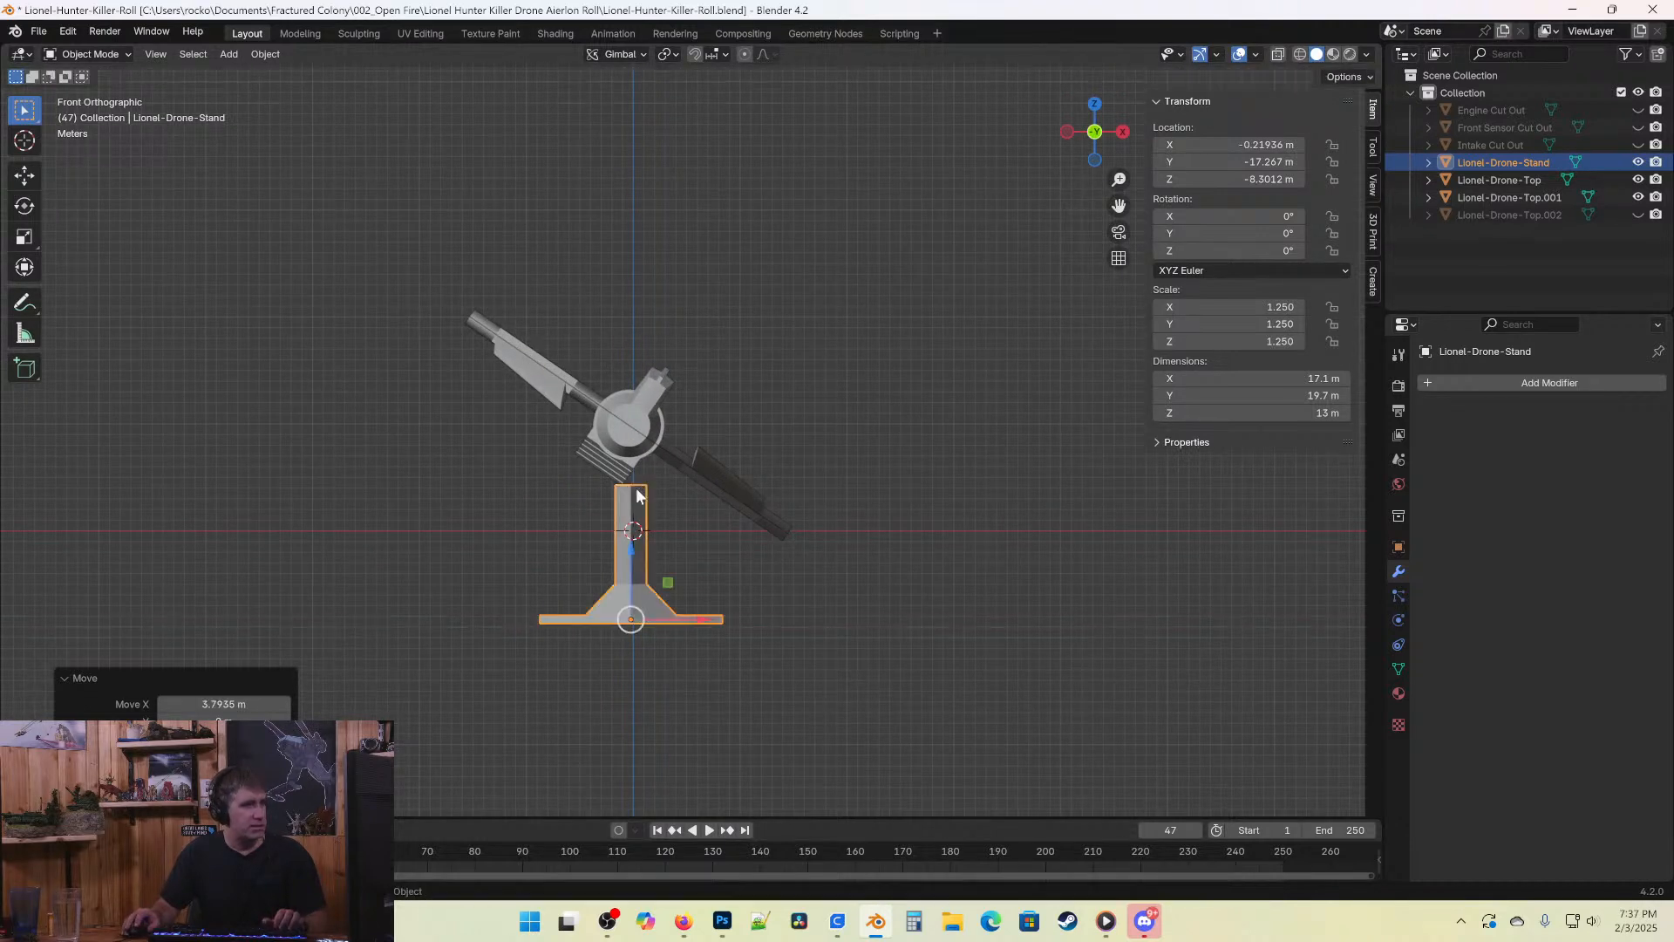
{"action": "key", "text": "g"}
{"action": "key", "text": "z"}
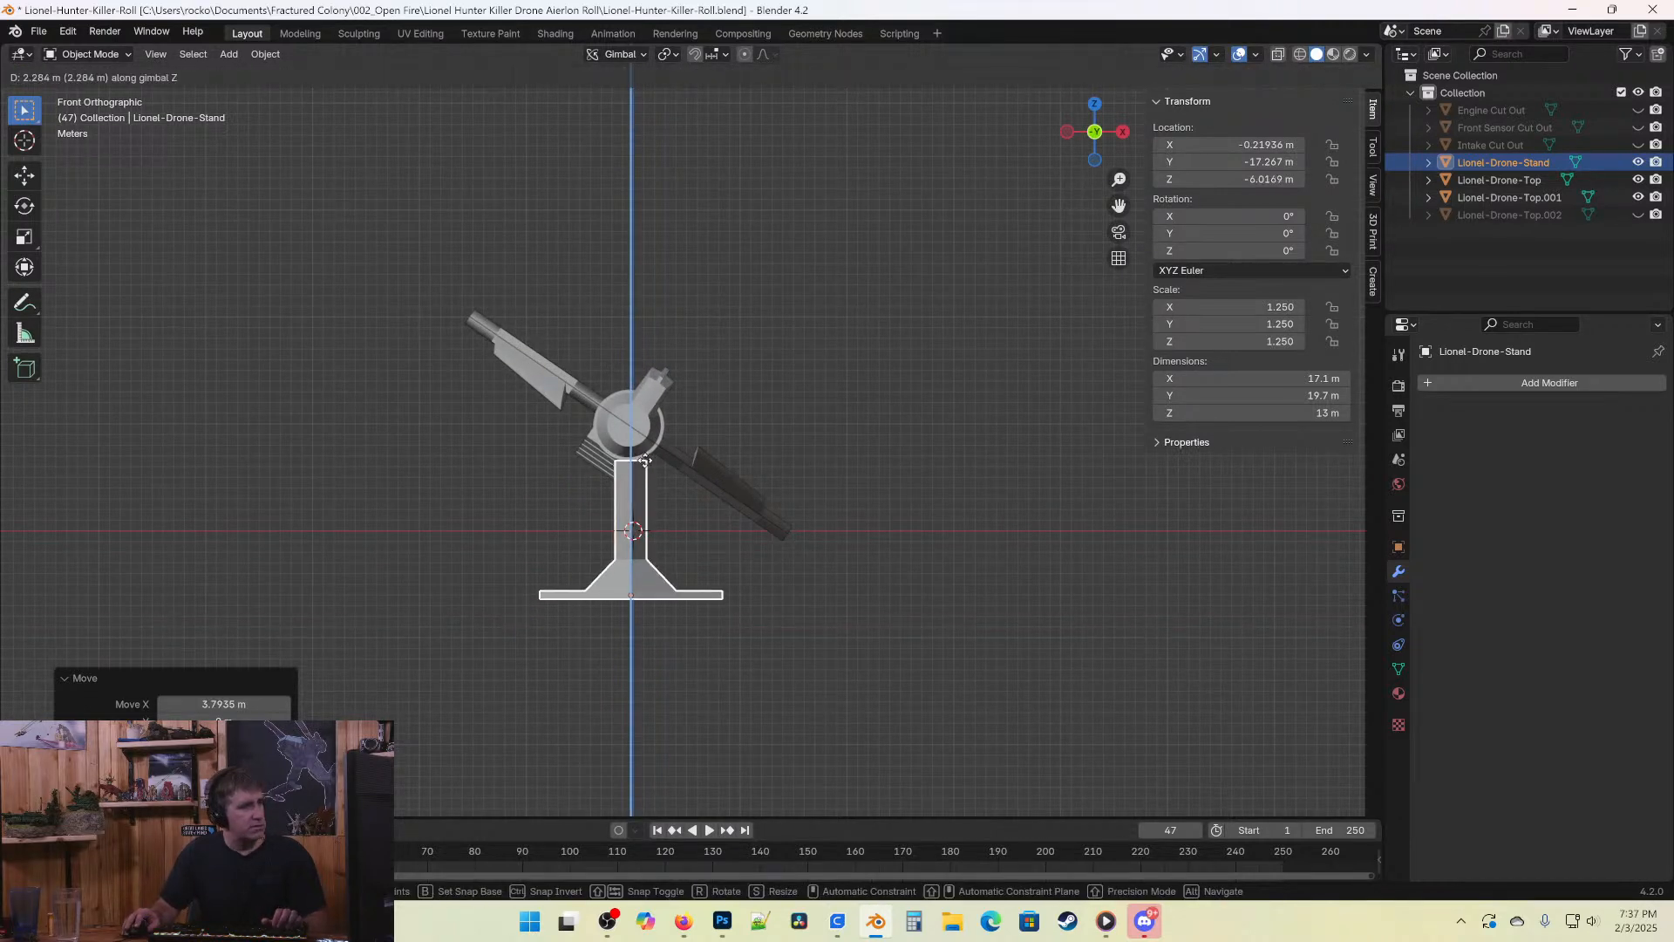
{"action": "left_click", "coordinate": [638, 463]}
Slide the stand along Y to about 11.68 m under the drone's body and lower it to about Z -9.30 m.
{"action": "middle_click_drag", "start_coordinate": [877, 563], "coordinate": [599, 568]}
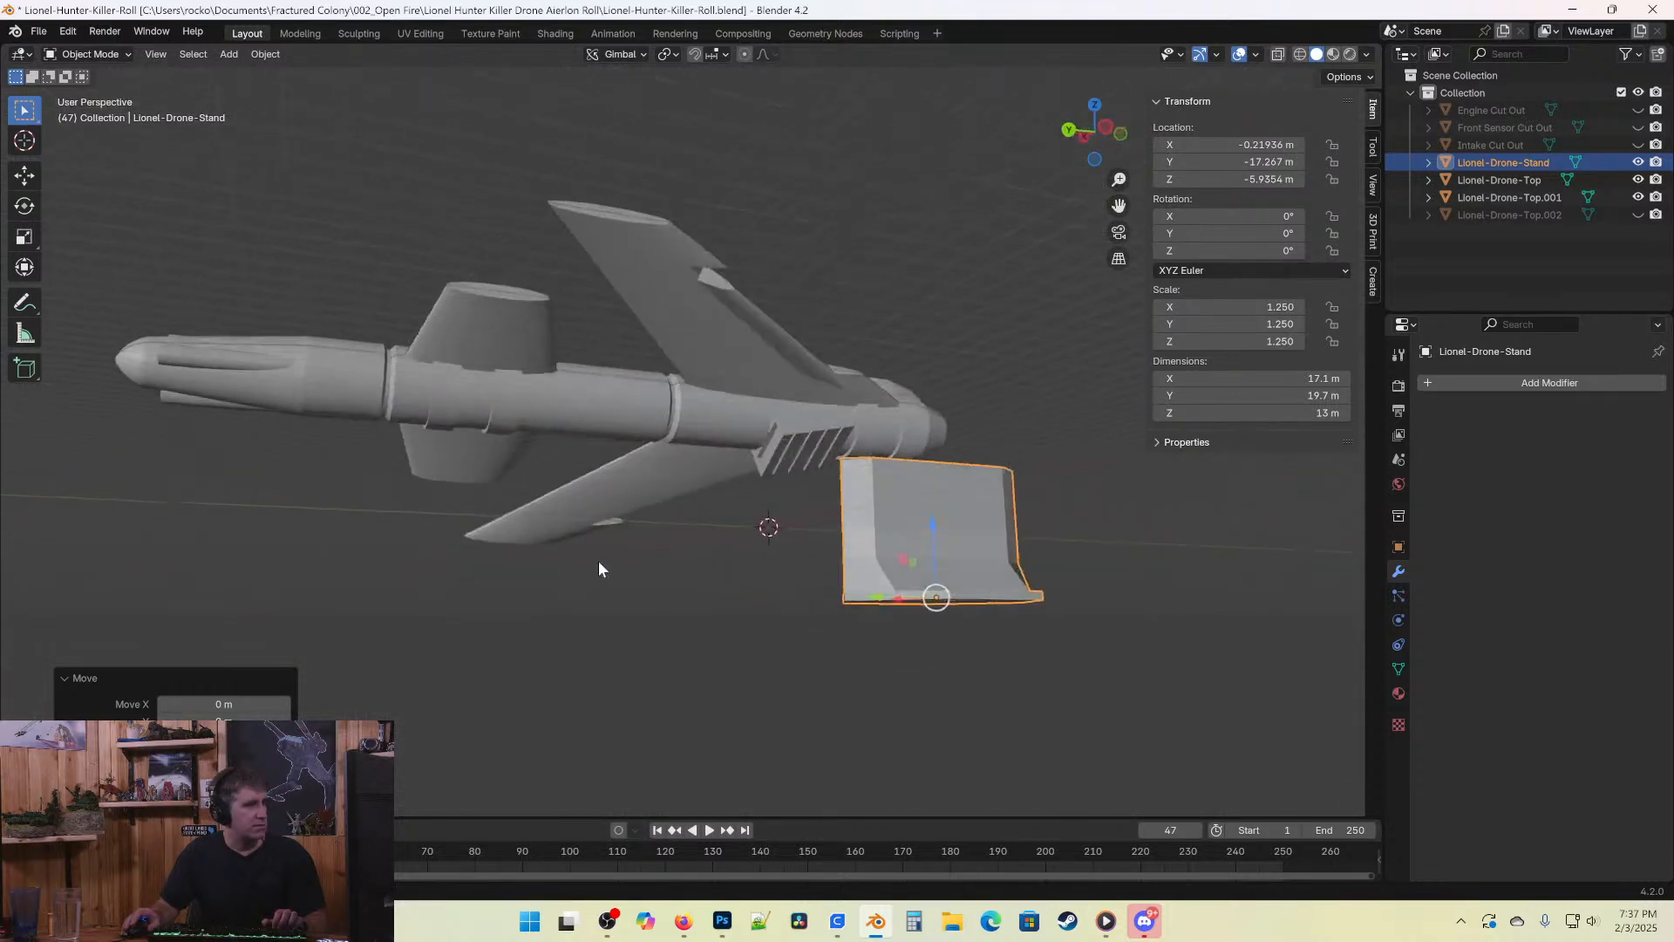
{"action": "key", "text": "g"}
{"action": "key", "text": "y"}
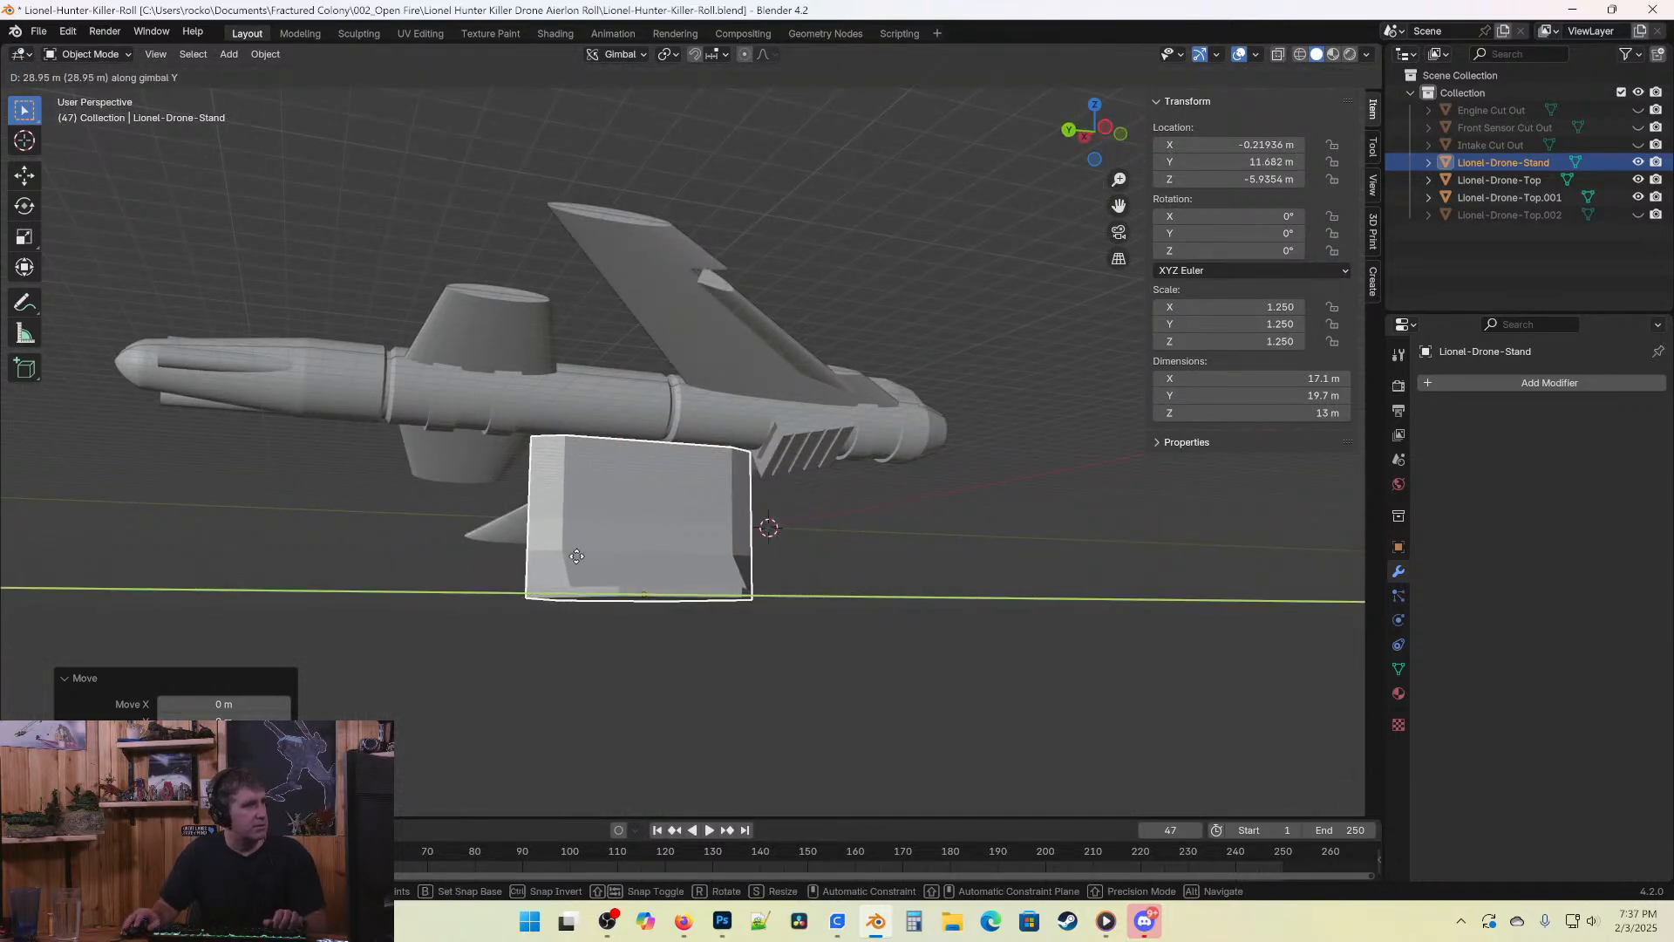
{"action": "left_click", "coordinate": [583, 556]}
{"action": "middle_click_drag", "start_coordinate": [583, 556], "coordinate": [776, 583]}
{"action": "key", "text": "g"}
{"action": "key", "text": "z"}
{"action": "key", "text": "Escape"}
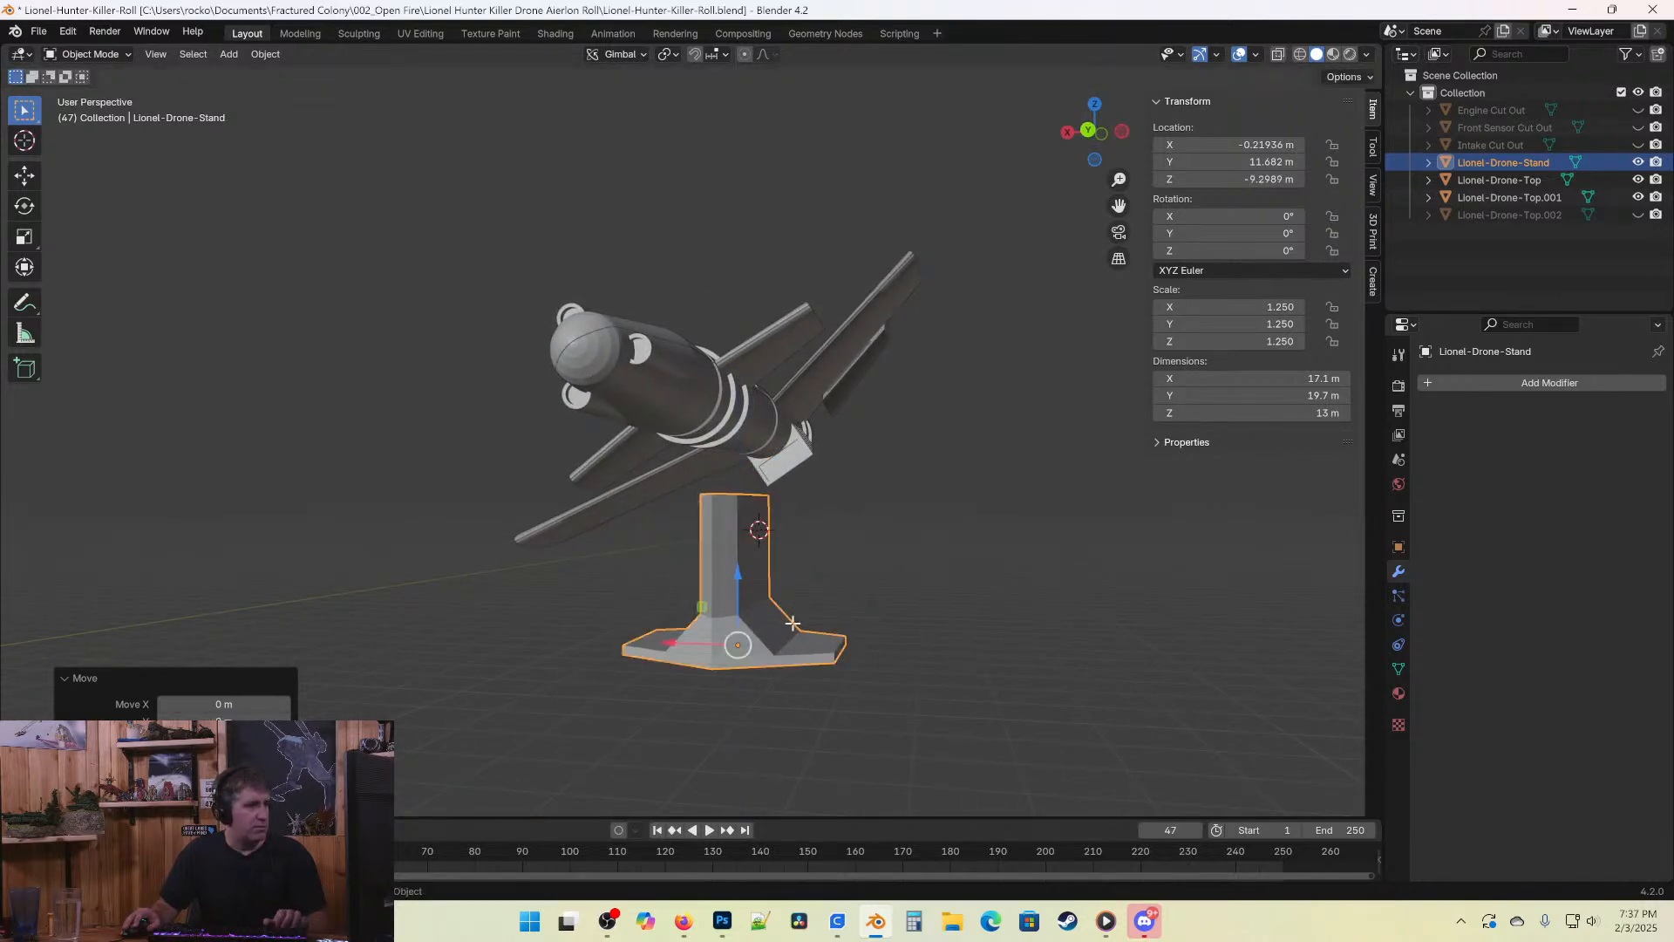
Lengthen the stand's post in Edit Mode by raising its top vertices along Z, making the stand about 14.1 m tall.
{"action": "key", "text": "Tab"}
{"action": "middle_click_drag", "start_coordinate": [688, 555], "coordinate": [809, 519]}
{"action": "key", "text": "g"}
{"action": "key", "text": "z"}
{"action": "left_click", "coordinate": [649, 578]}
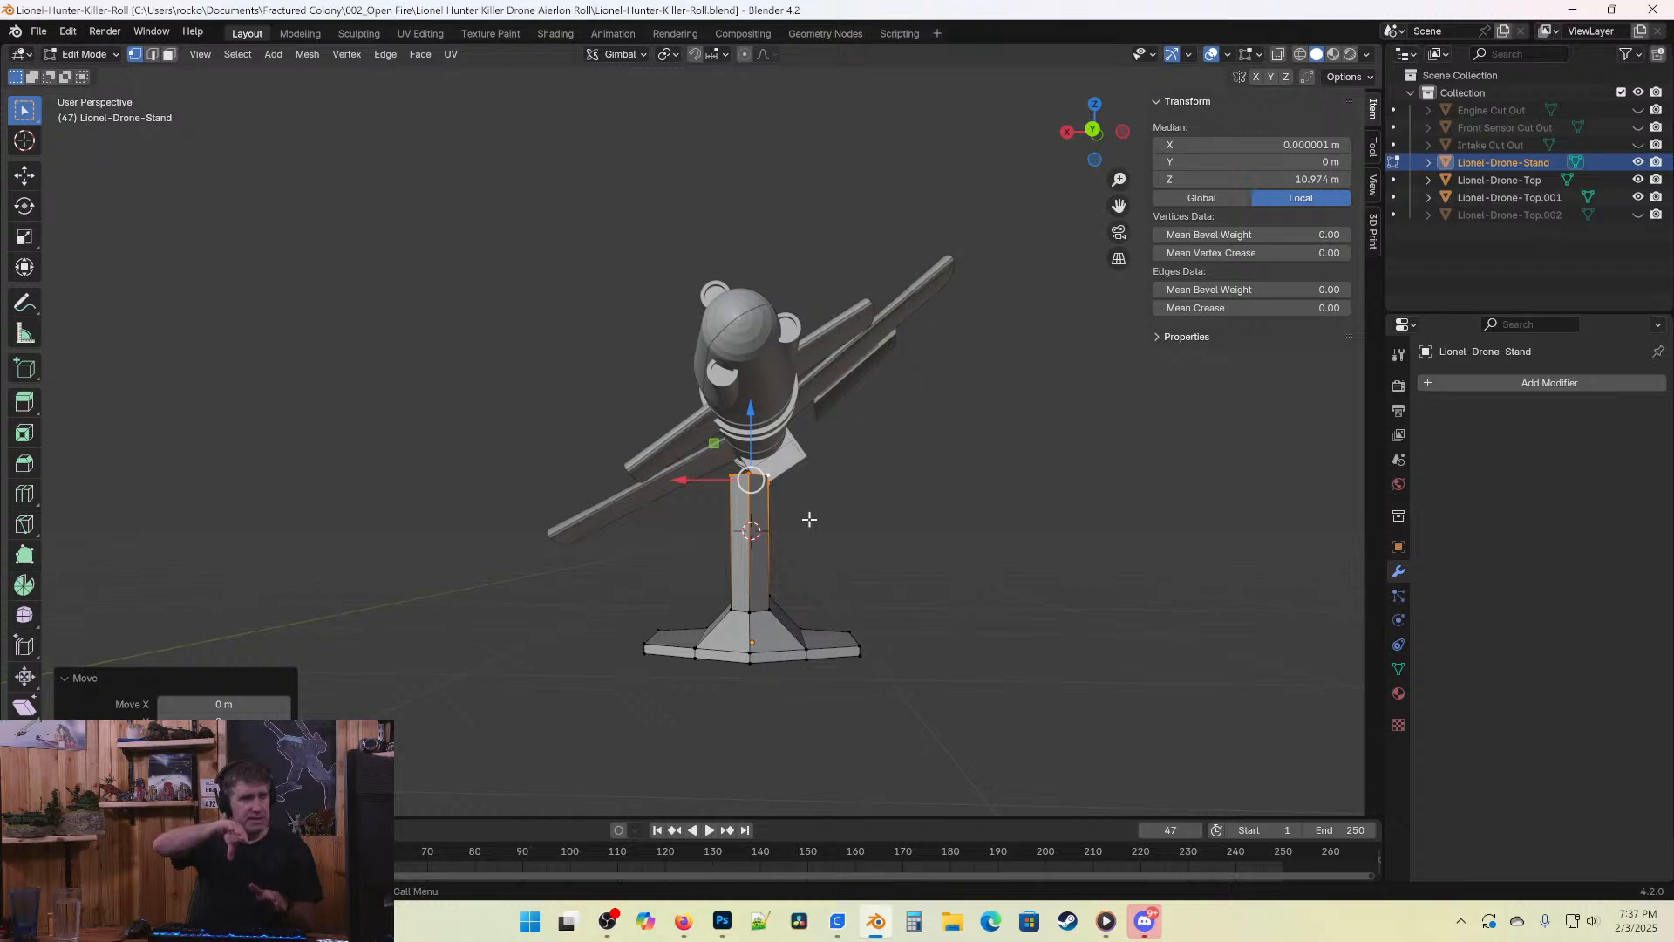
{"action": "key", "text": "x"}
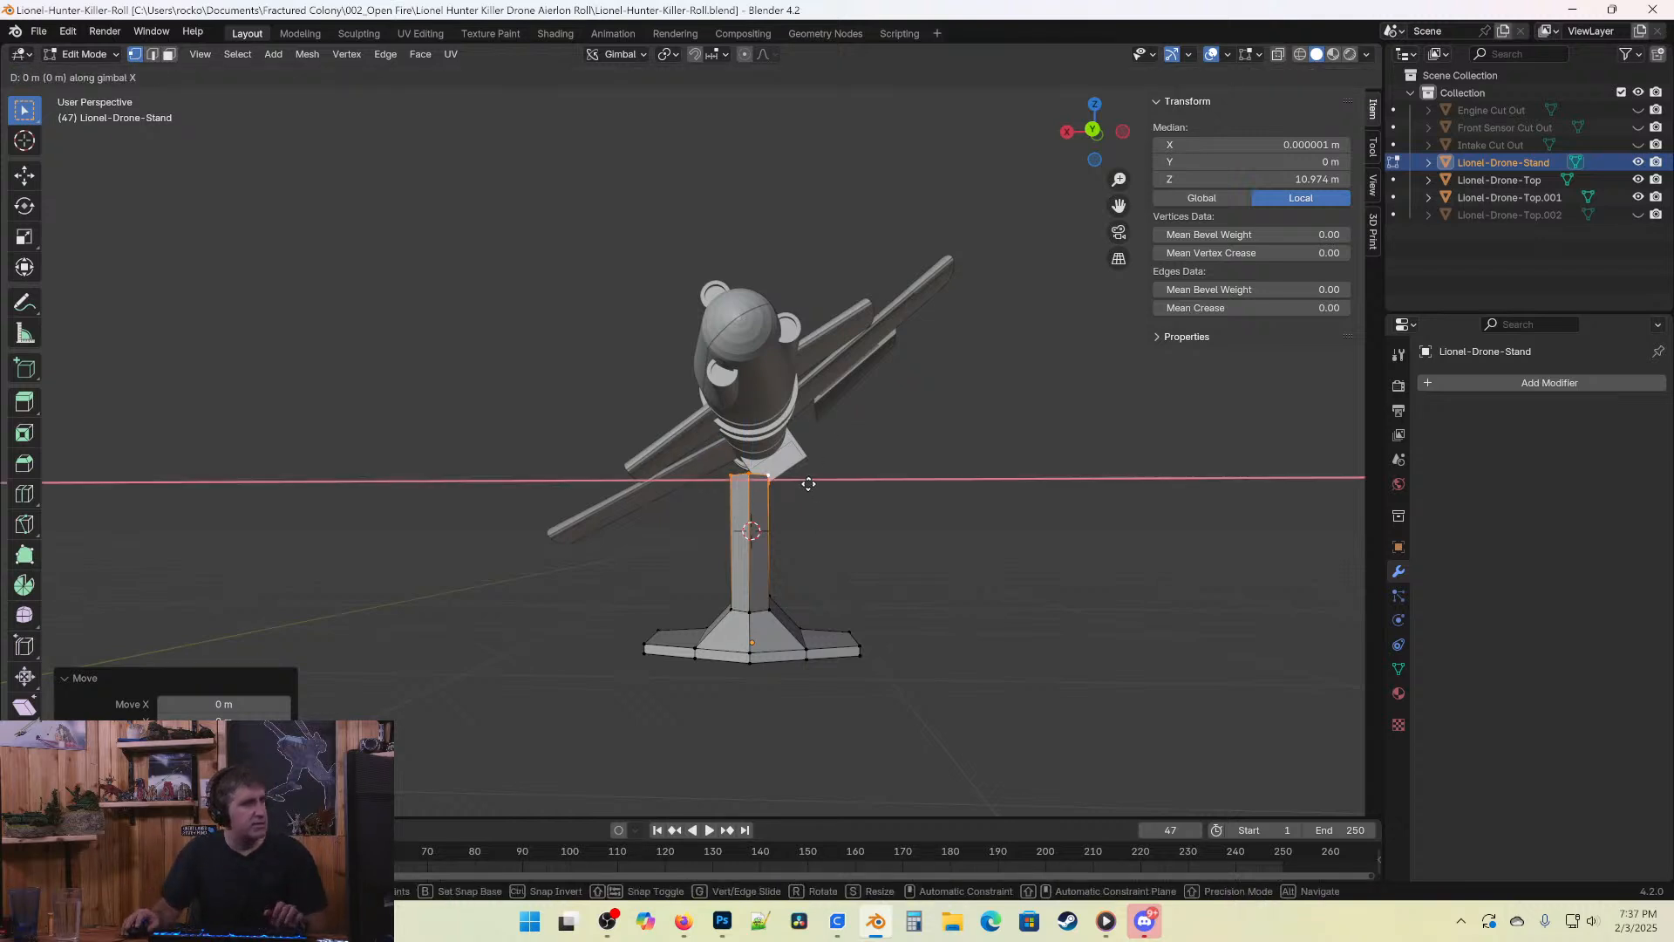
{"action": "right_click", "coordinate": [816, 486]}
{"action": "middle_click_drag", "start_coordinate": [794, 518], "coordinate": [857, 527]}
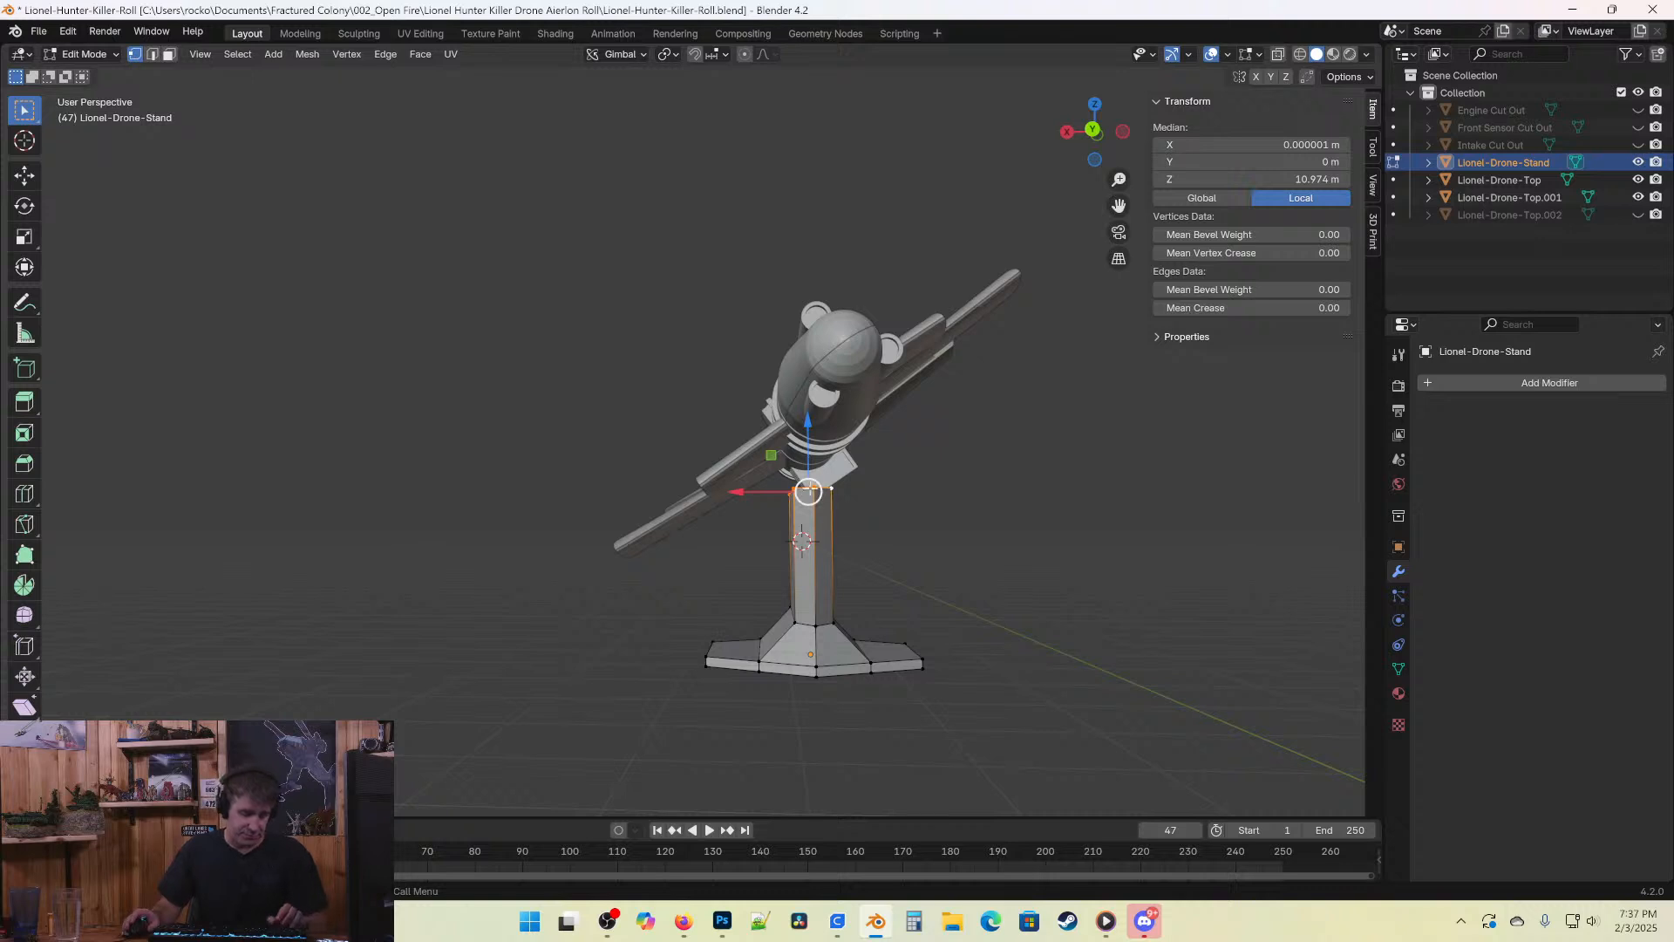
Return to Object Mode, move the whole stand about -2.01 m along X, and check its position in back view.
{"action": "key", "text": "Tab"}
{"action": "key", "text": "g"}
{"action": "key", "text": "x"}
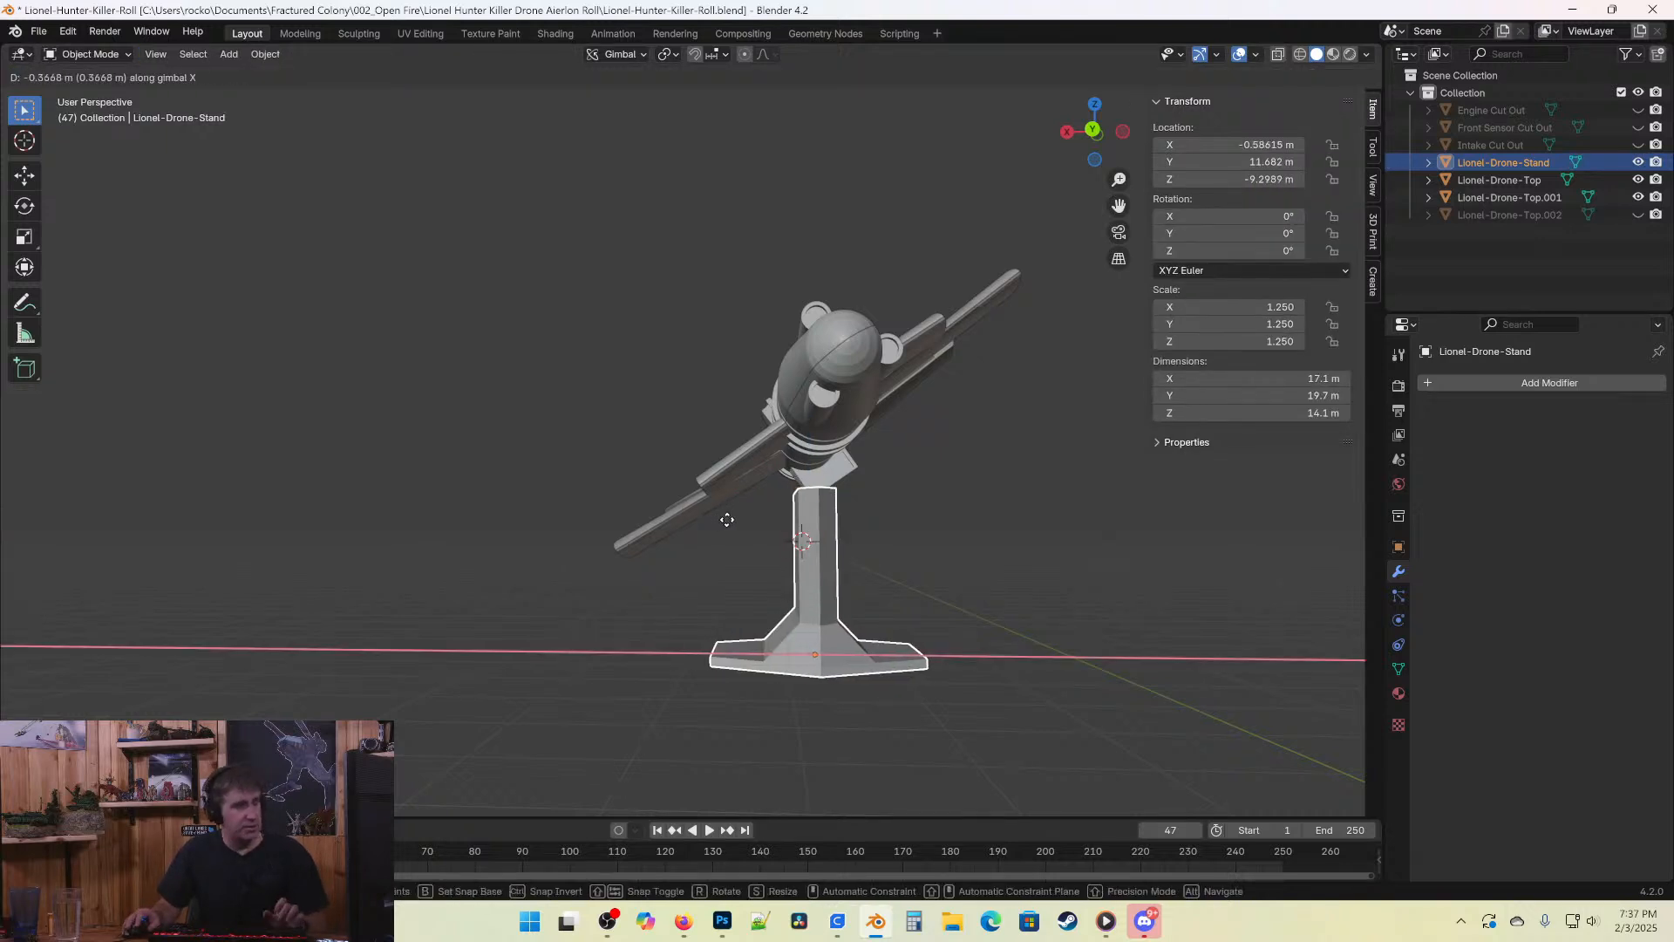
{"action": "left_click", "coordinate": [767, 490]}
{"action": "middle_click_drag", "start_coordinate": [772, 484], "coordinate": [846, 373]}
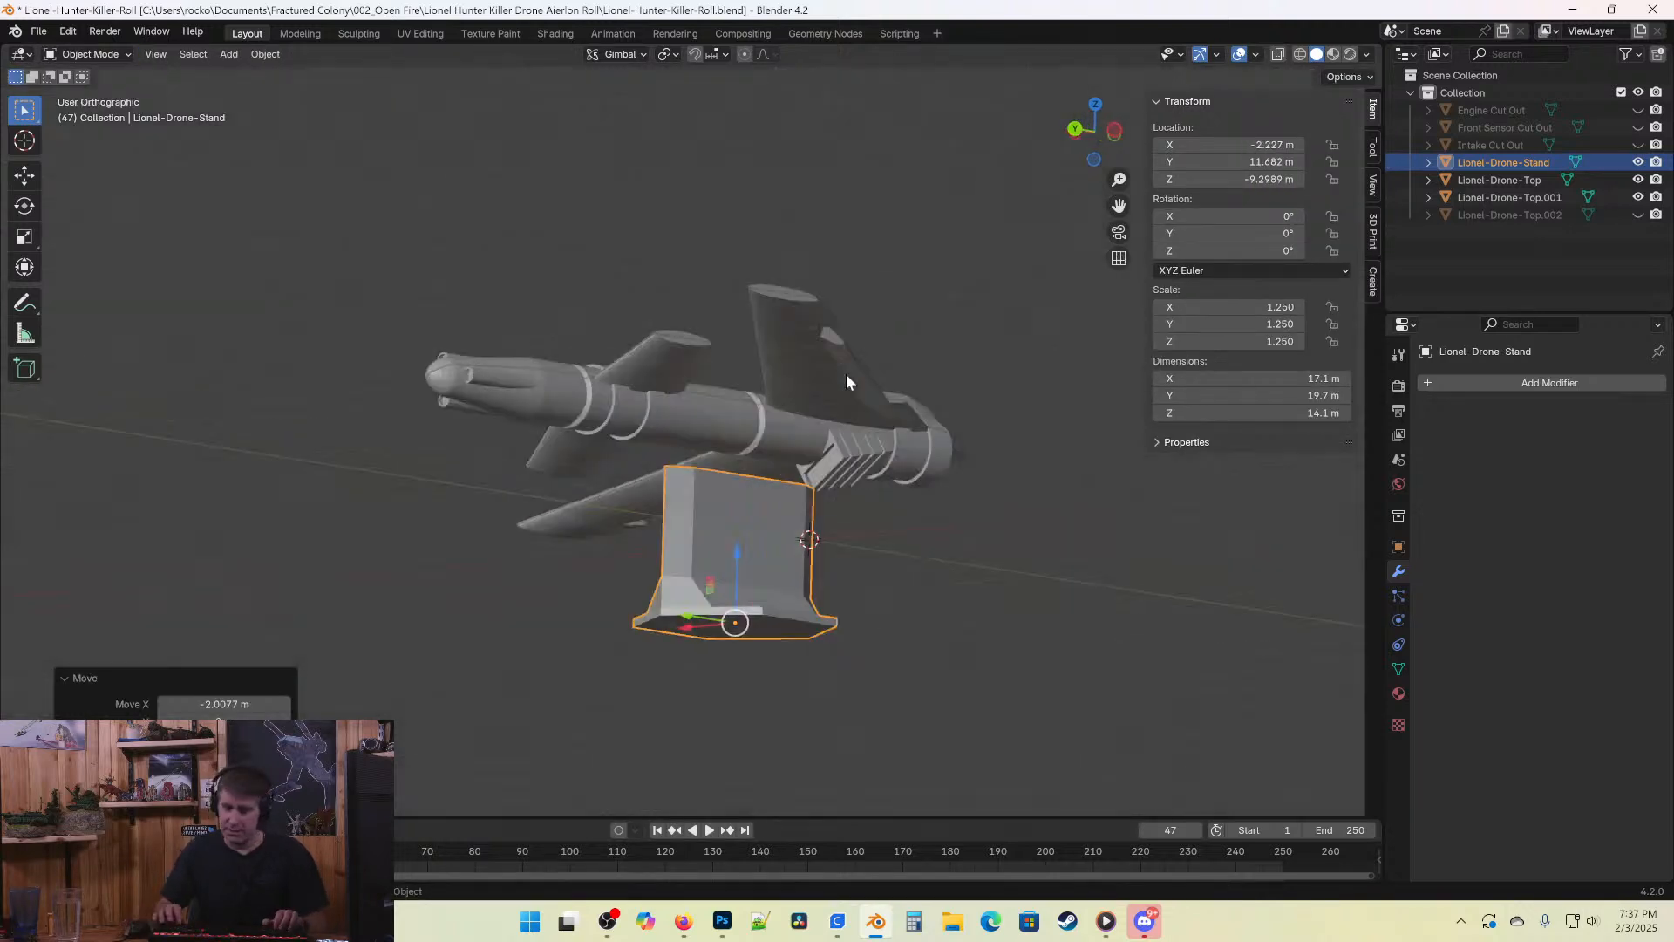
{"action": "key", "text": "KP_1"}
{"action": "key", "text": "ctrl+KP_1"}
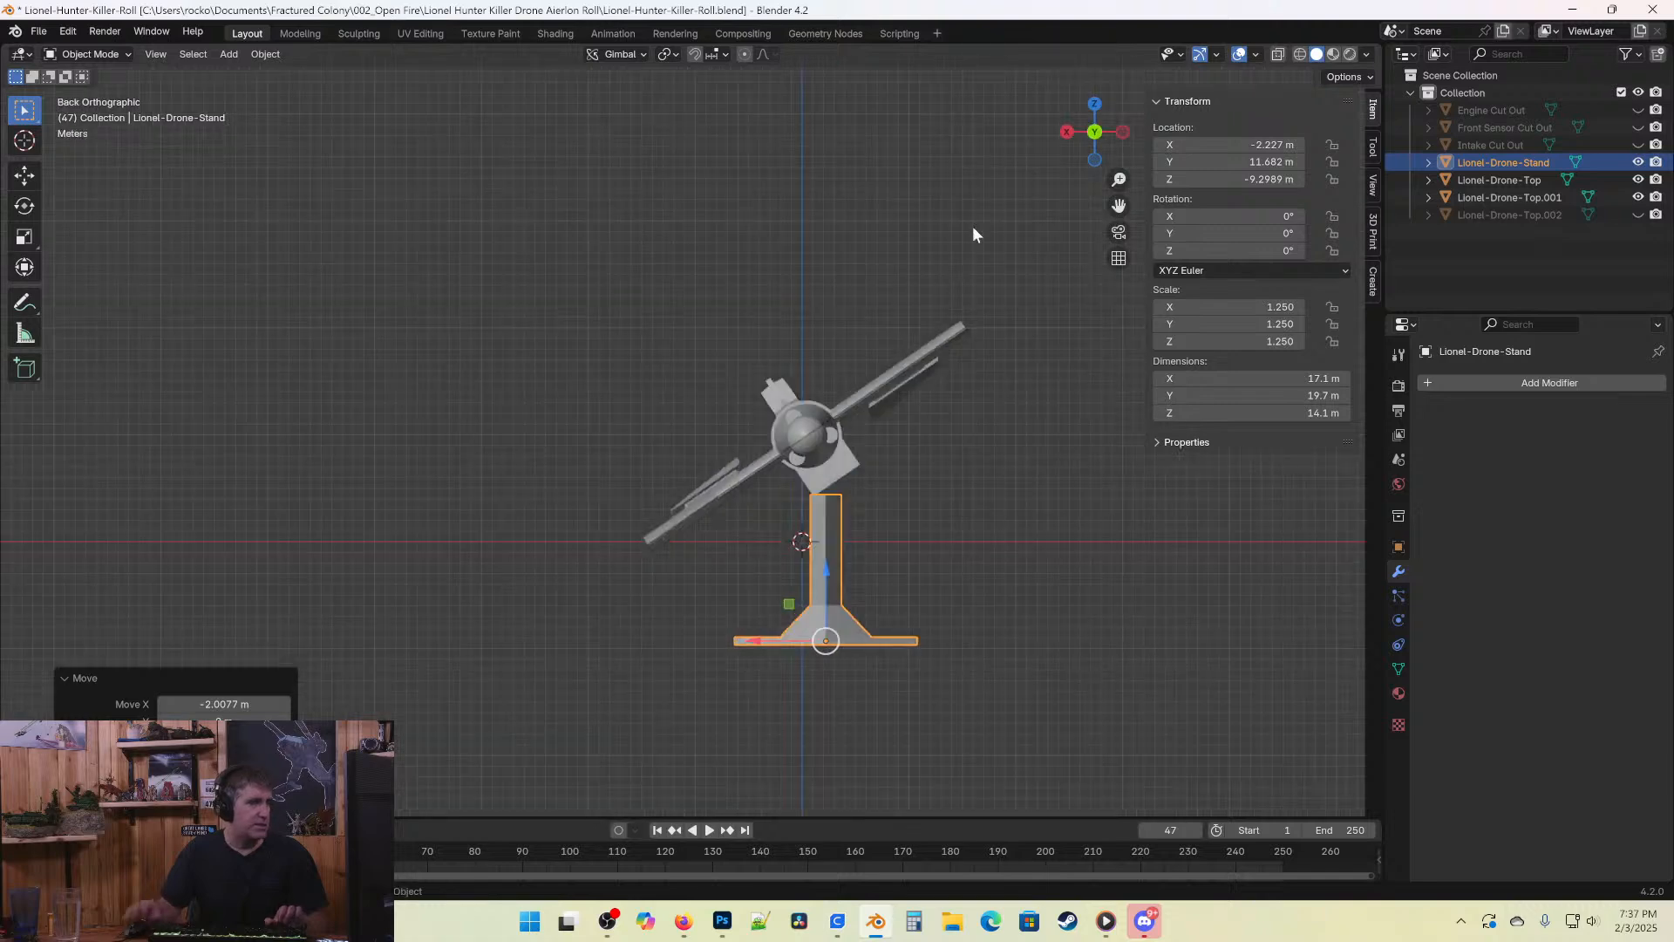
Raise the stand along Z to about -7.29 m so the top of its post overlaps the drone's lower body.
{"action": "scroll", "coordinate": [1010, 485], "scroll_direction": "up", "scroll_amount": 5}
{"action": "middle_click_drag", "start_coordinate": [1149, 551], "coordinate": [904, 448], "text": "shift"}
{"action": "key", "text": "shift+z"}
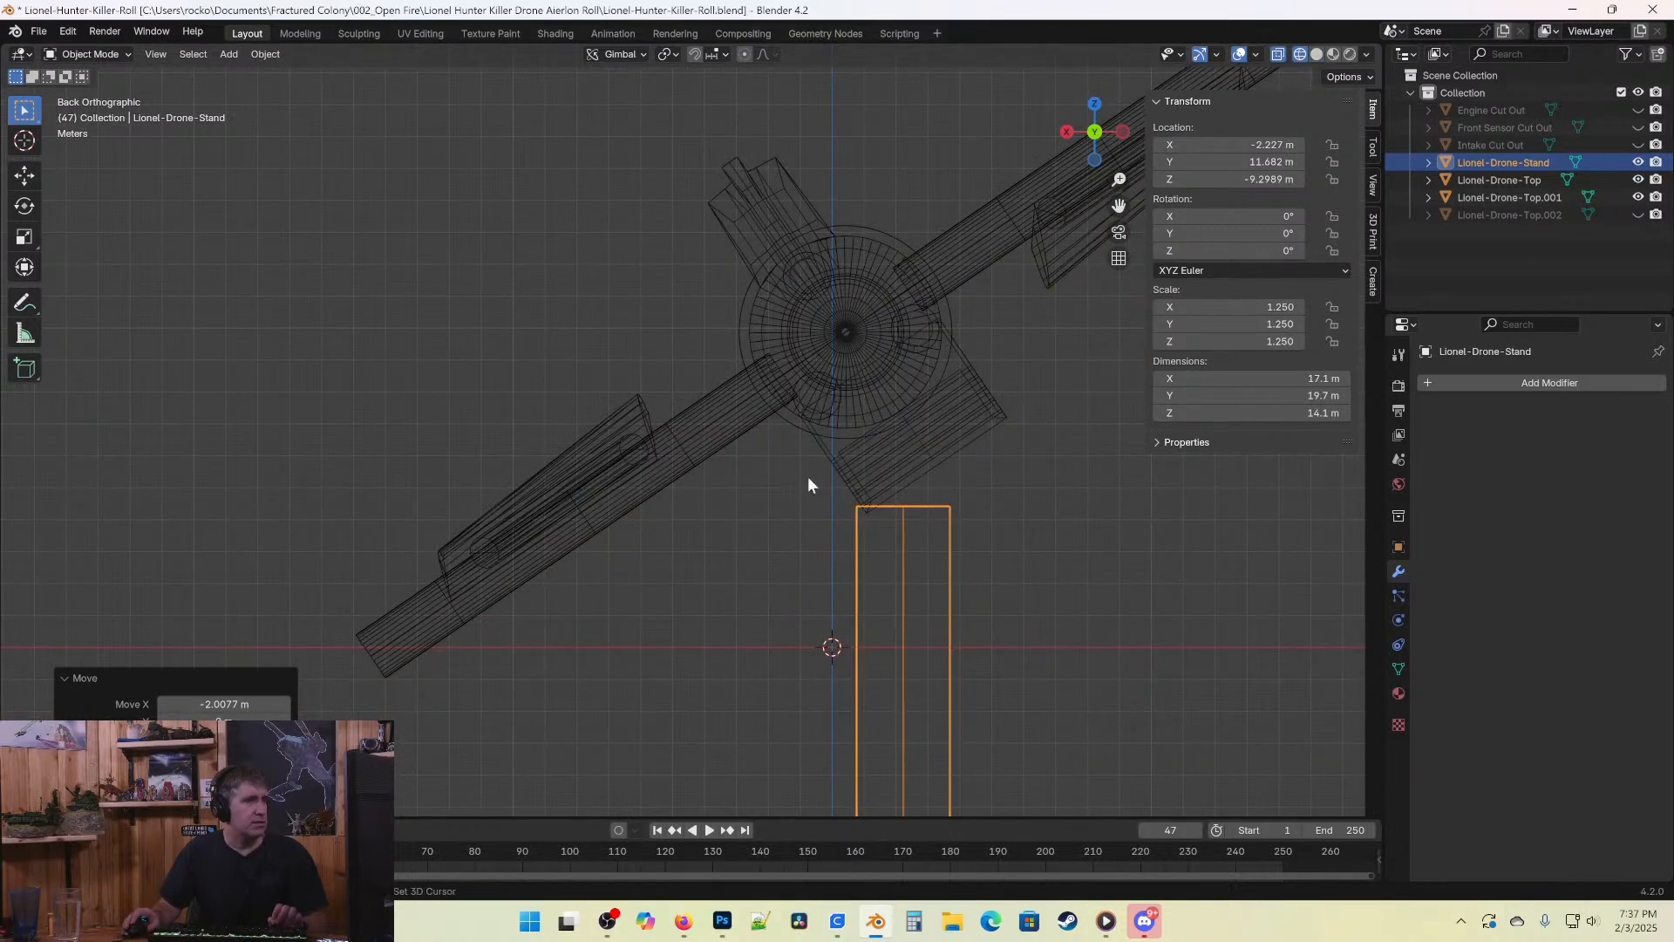
{"action": "middle_click_drag", "start_coordinate": [807, 478], "coordinate": [773, 560], "text": "shift"}
{"action": "key", "text": "g"}
{"action": "key", "text": "z"}
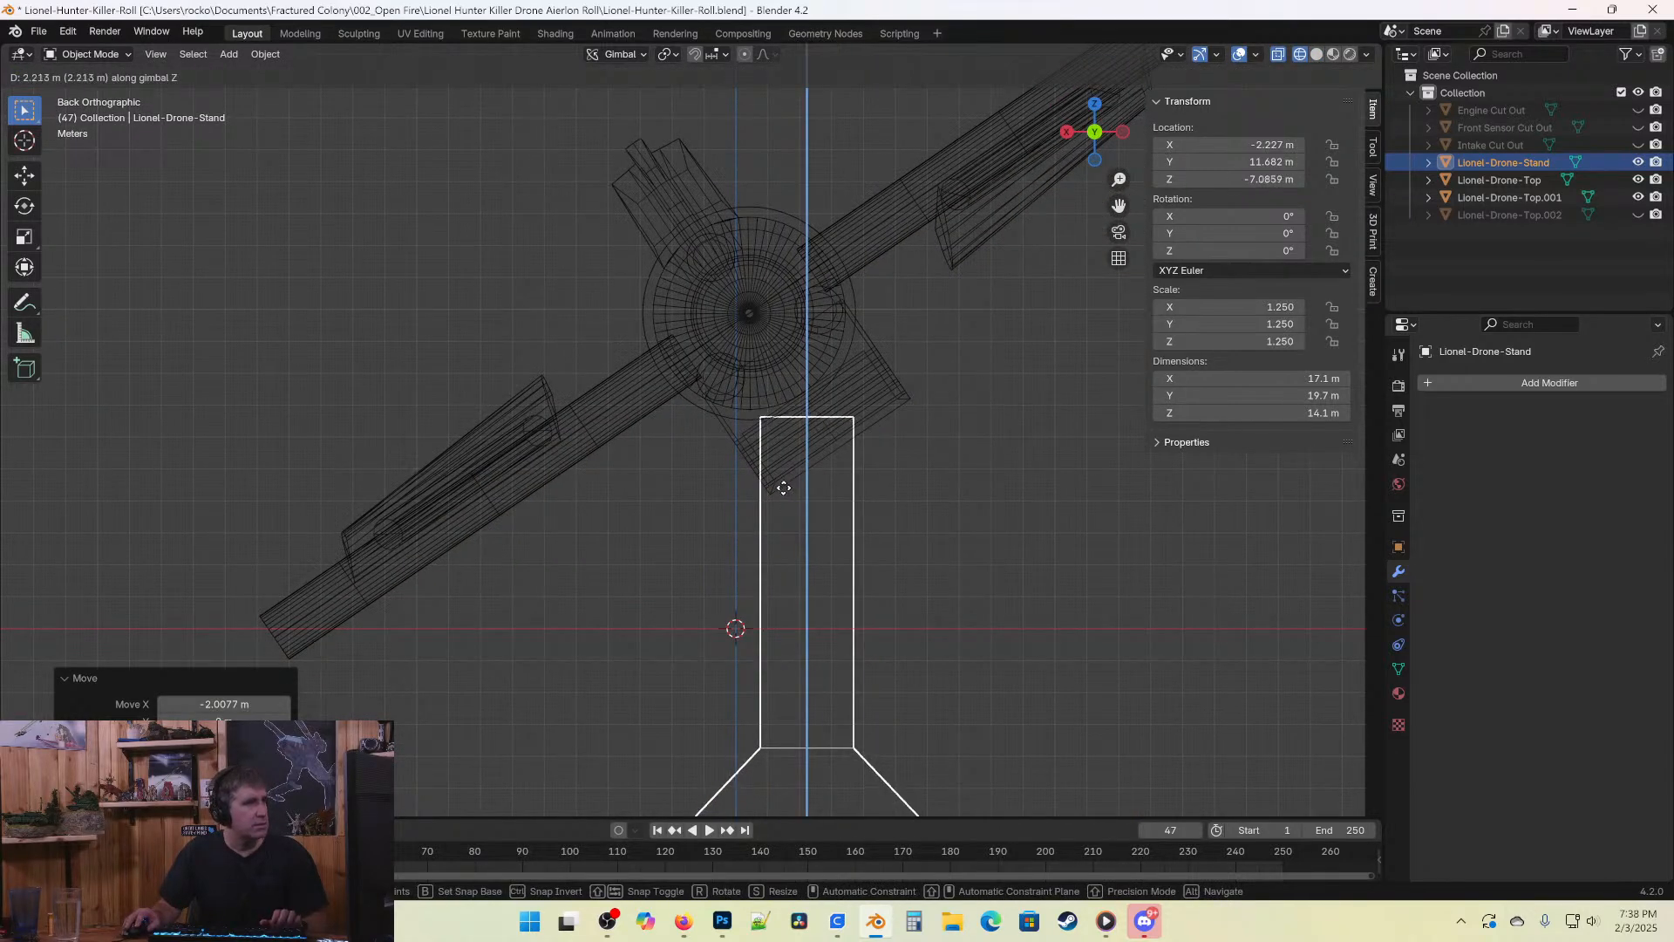
{"action": "left_click", "coordinate": [784, 494]}
In Edit Mode, rotate the post's top vertices about -34.7° in back view to match the drone's bank angle.
{"action": "key", "text": "Tab"}
{"action": "middle_click_drag", "start_coordinate": [784, 495], "coordinate": [908, 452]}
{"action": "key", "text": "KP_1"}
{"action": "key", "text": "ctrl+KP_1"}
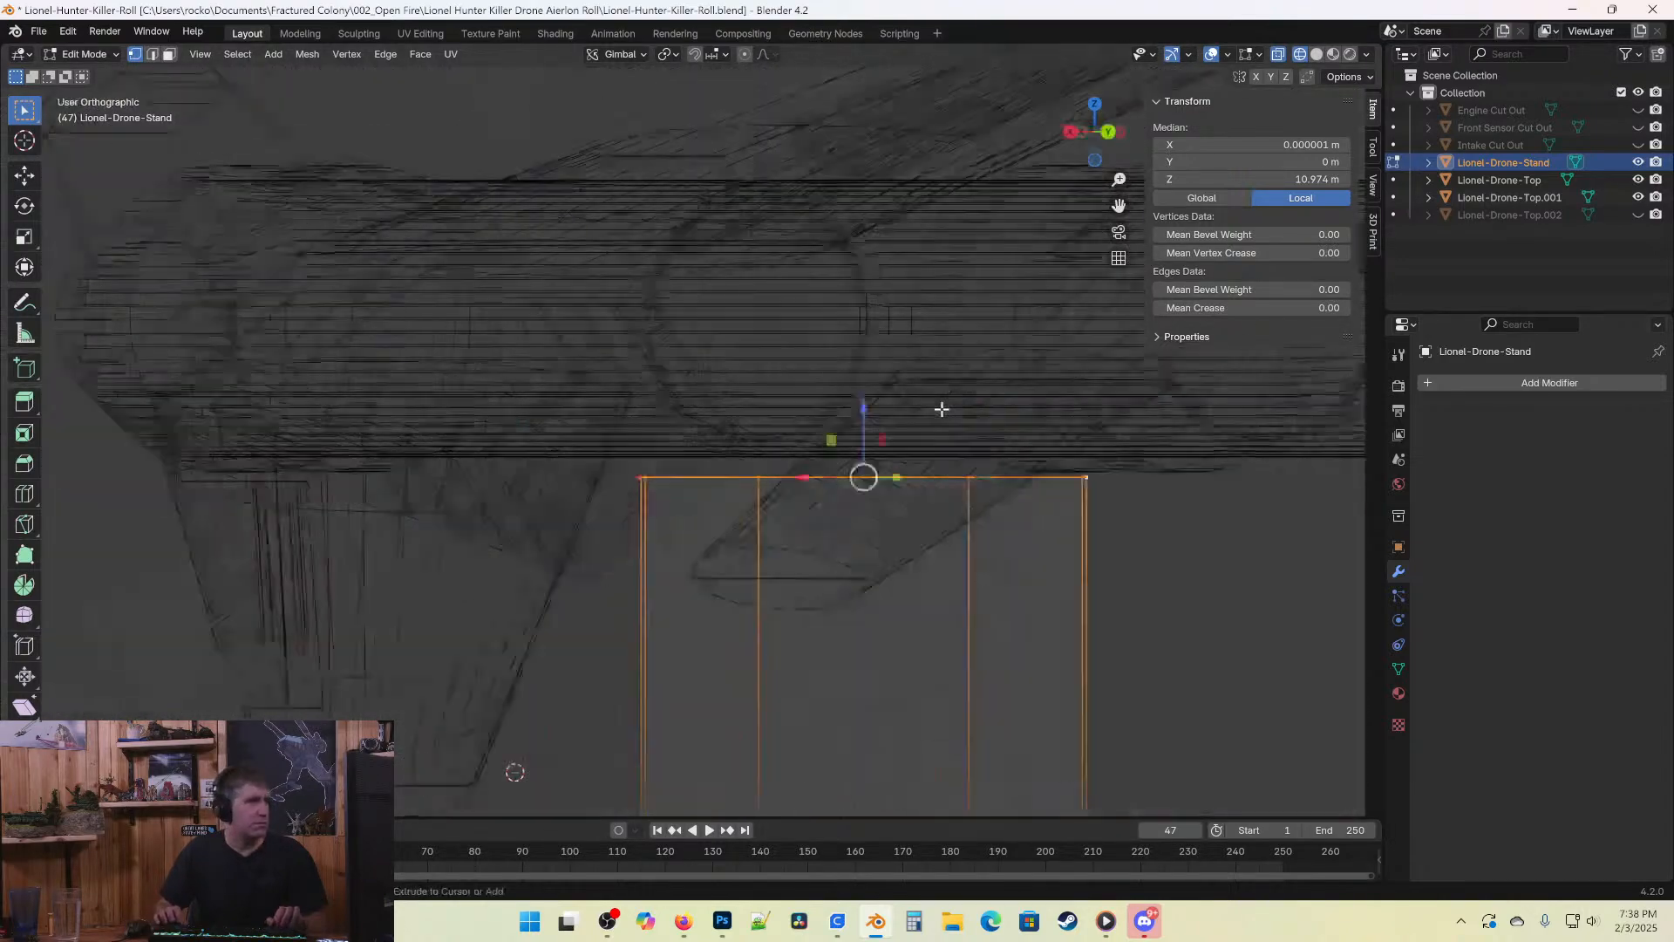
{"action": "scroll", "coordinate": [742, 572], "scroll_direction": "up", "scroll_amount": 3}
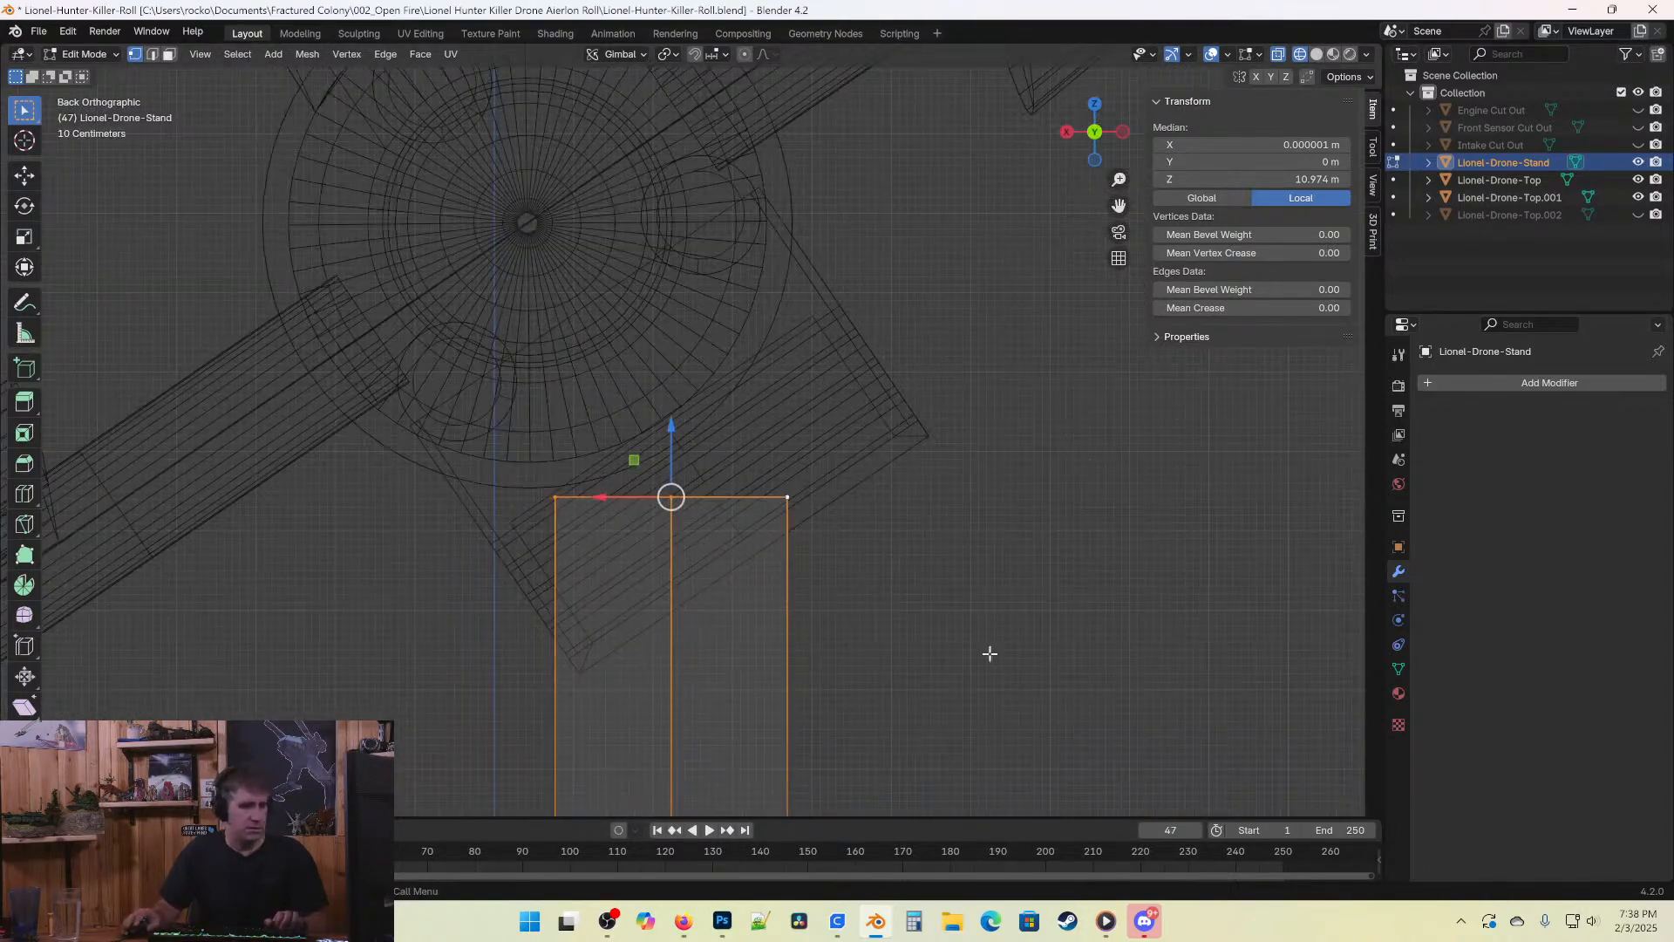
{"action": "key", "text": "r"}
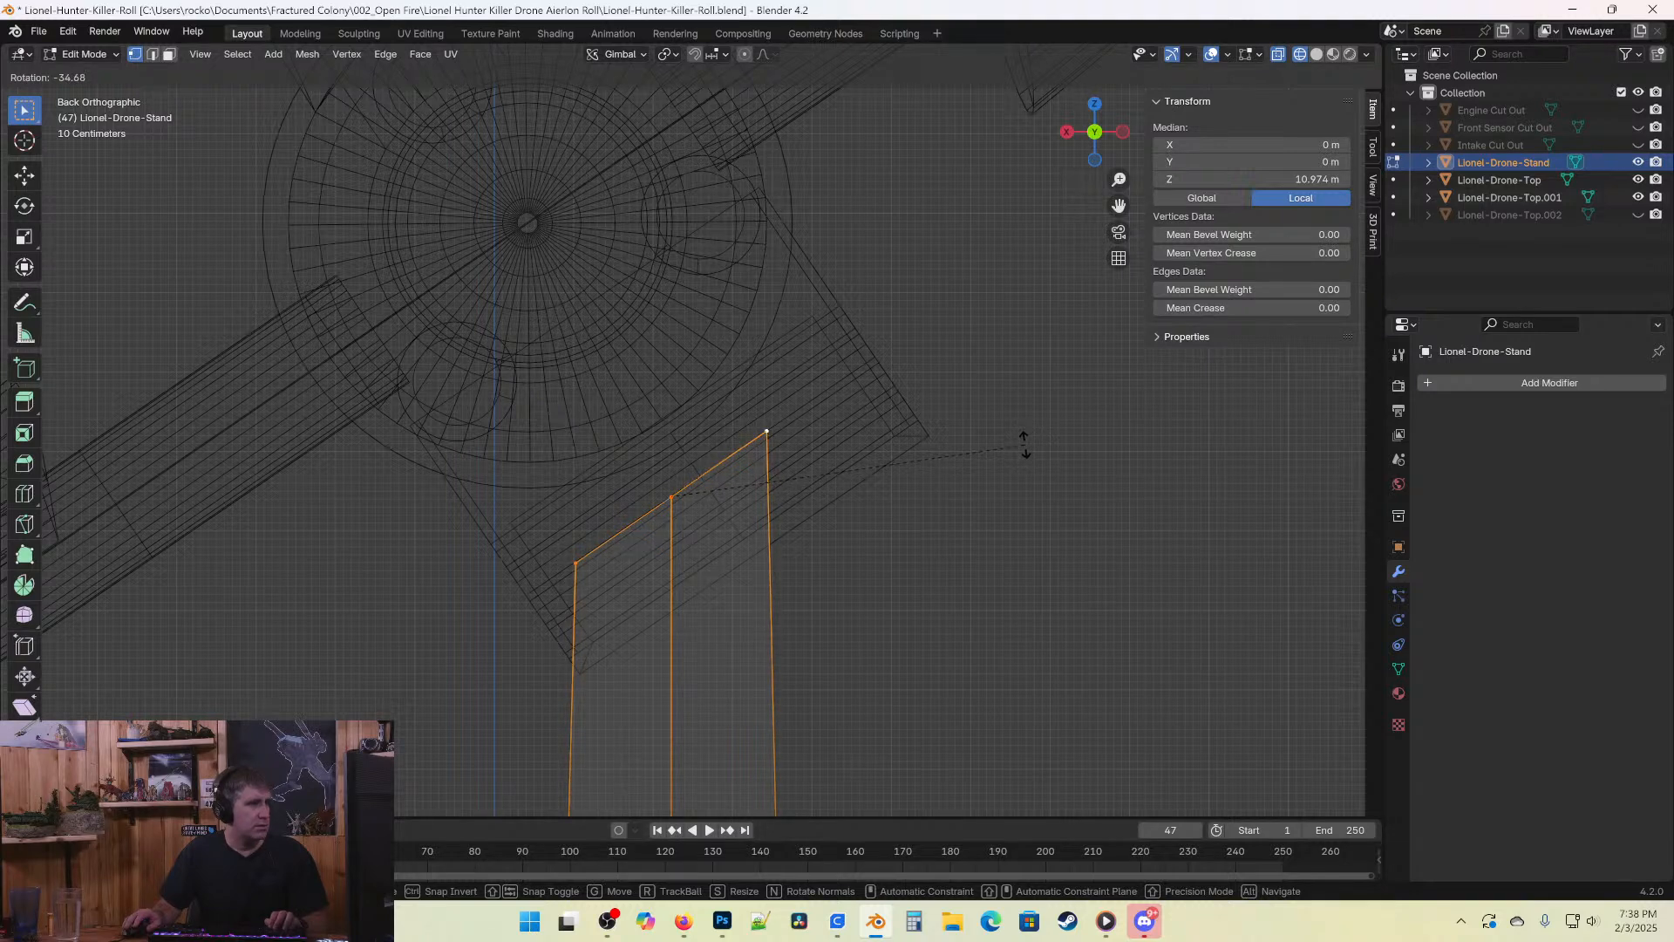
{"action": "left_click", "coordinate": [1025, 445]}
Return to Object Mode, move the stand to about X -2.32 m and Z -6.60 m, and restore solid shading.
{"action": "key", "text": "Tab"}
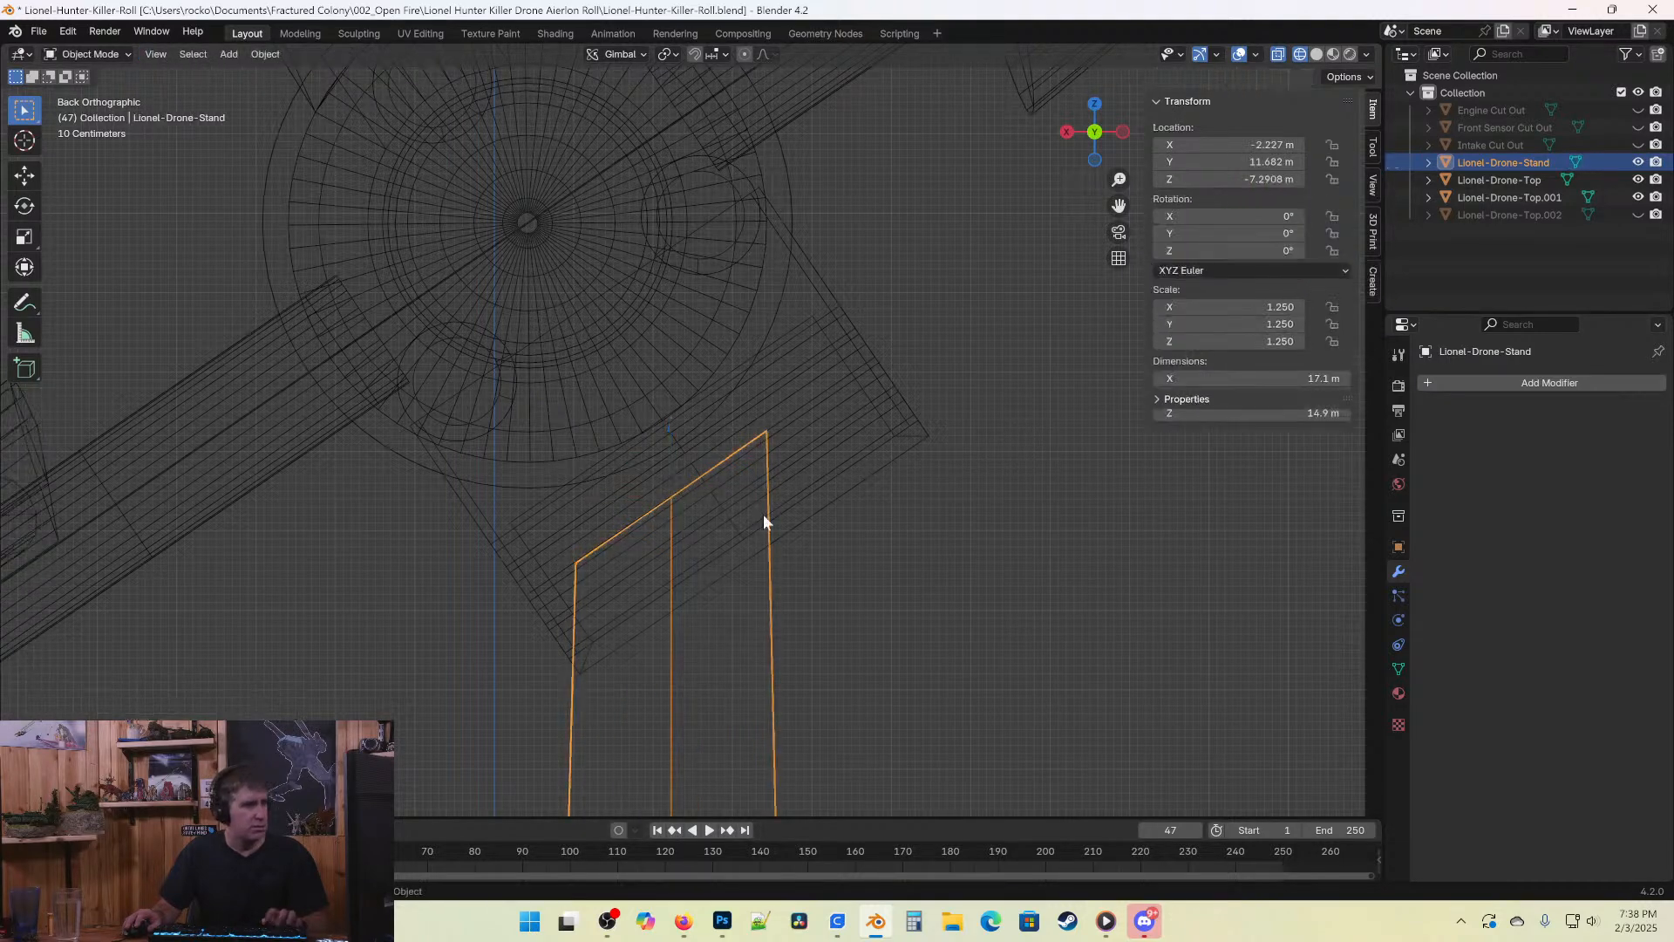
{"action": "key", "text": "g"}
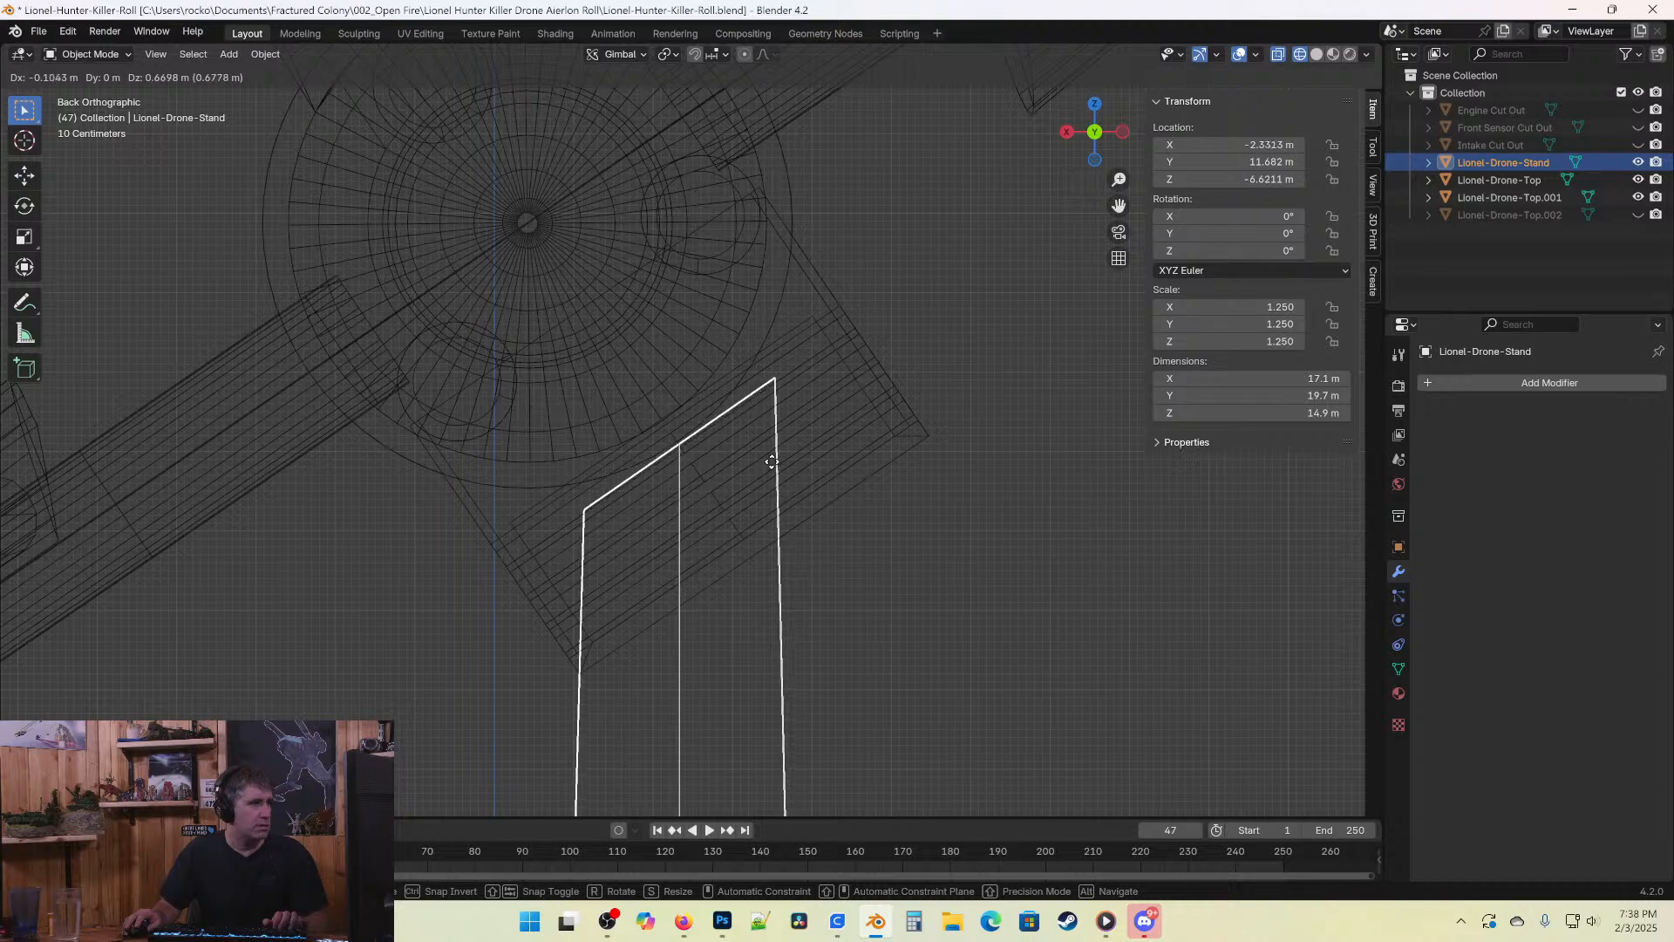
{"action": "left_click", "coordinate": [771, 459]}
{"action": "scroll", "coordinate": [760, 483], "scroll_direction": "down", "scroll_amount": 5}
{"action": "key", "text": "z"}
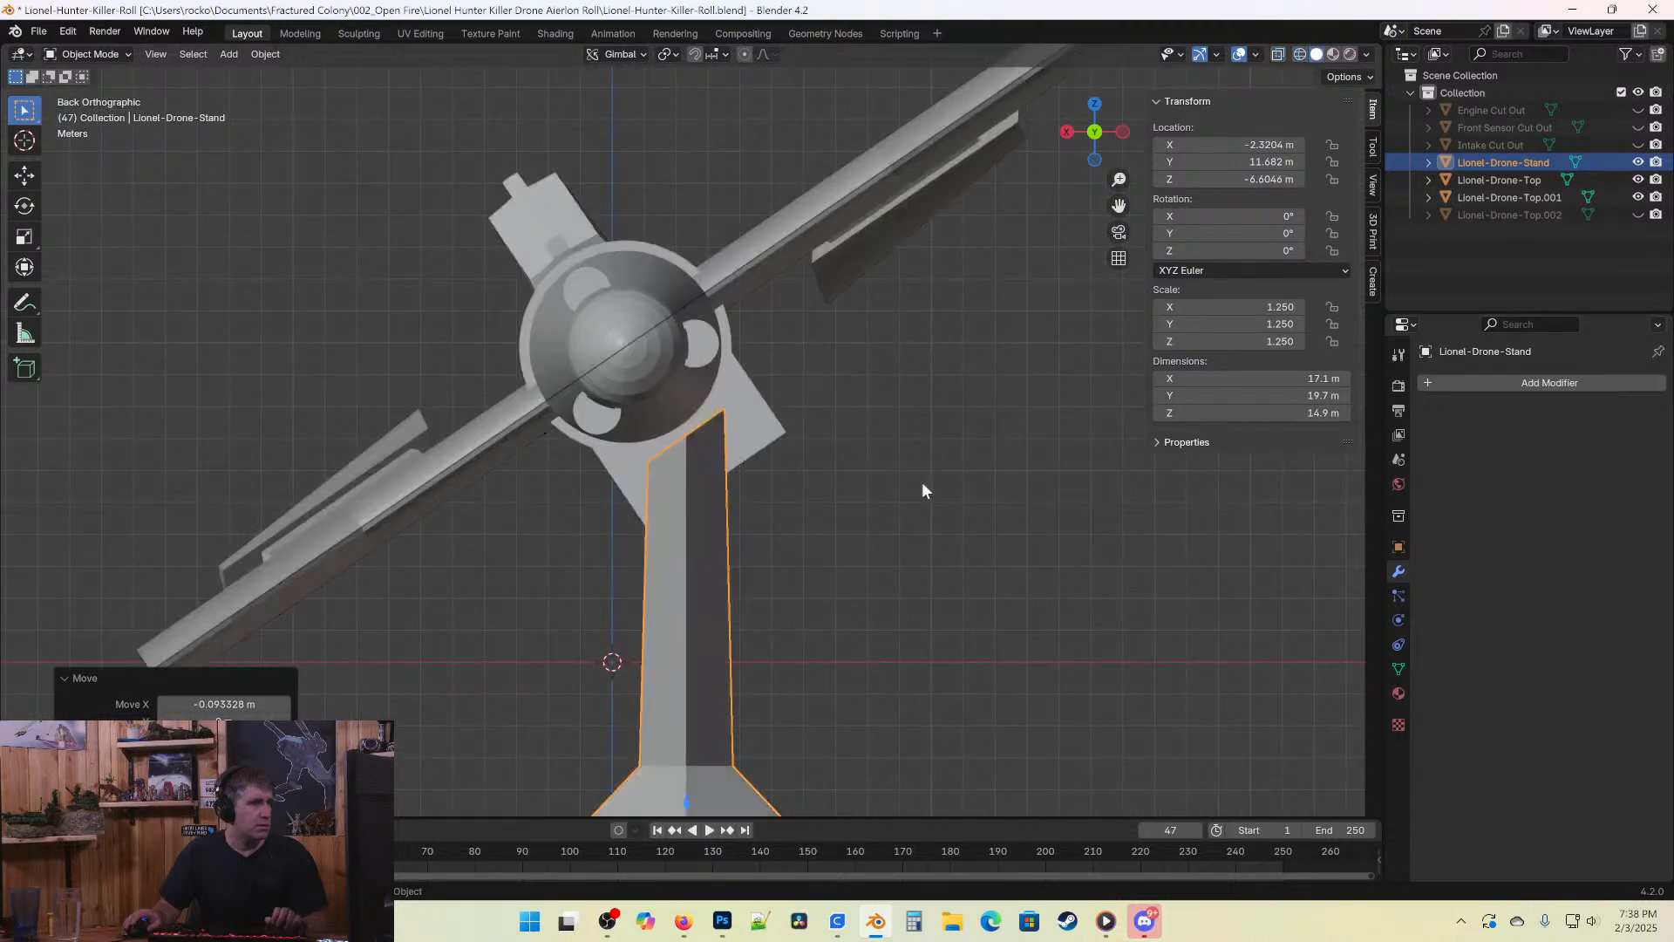
Save the Blender file and check the stand's fit under the drone in front and perspective views.
{"action": "middle_click_drag", "start_coordinate": [914, 470], "coordinate": [755, 400]}
{"action": "key", "text": "ctrl+s"}
{"action": "key", "text": "KP_1"}
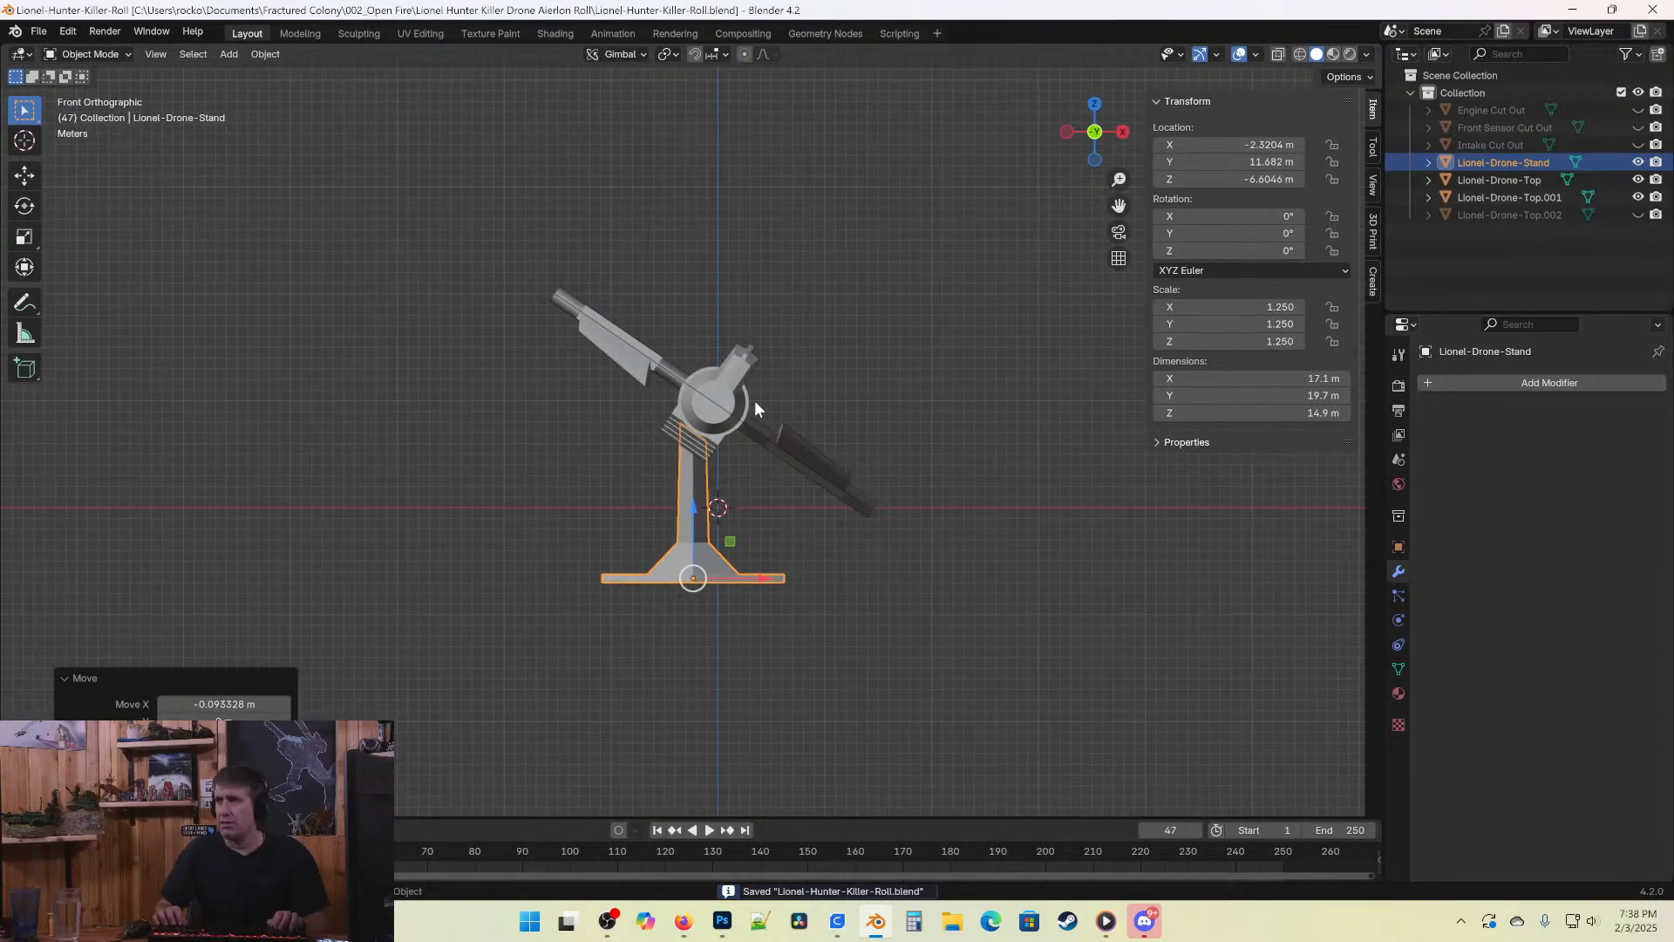
{"action": "middle_click_drag", "start_coordinate": [877, 464], "coordinate": [721, 643]}
{"action": "key", "text": "ctrl+s"}
{"action": "key", "text": "Tab"}
{"action": "key", "text": "Tab"}
{"action": "key", "text": "ctrl+s"}
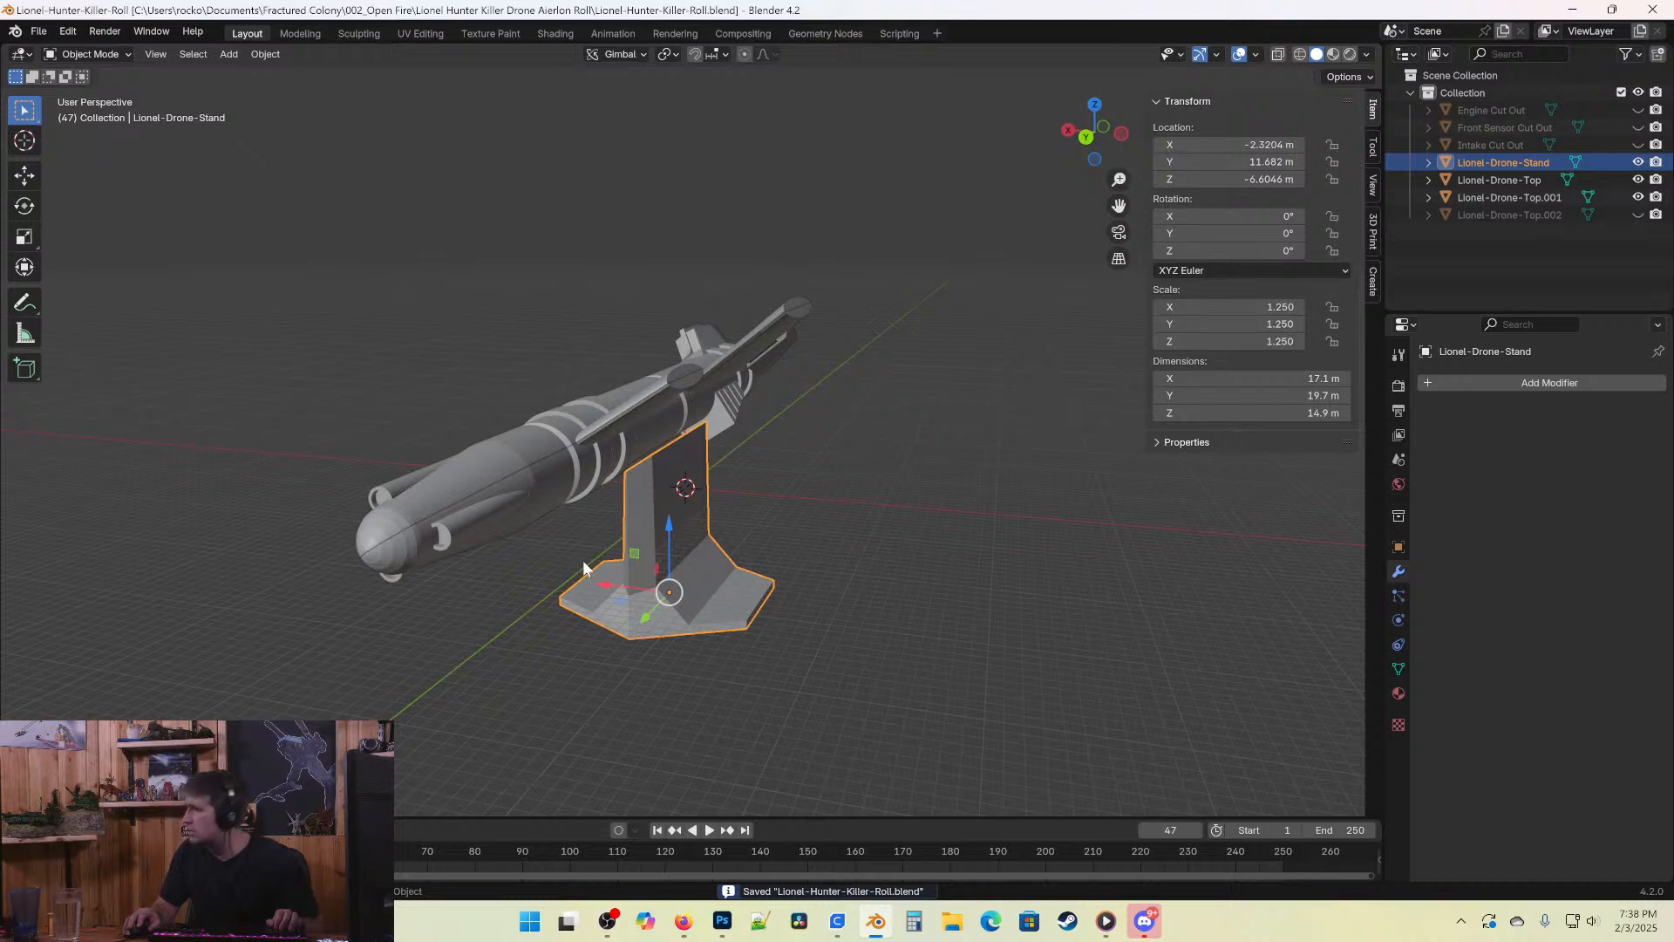
Deselect the stand and set up a three-quarter nose view of the drone on its stand for a screenshot.
{"action": "middle_click_drag", "start_coordinate": [628, 695], "coordinate": [711, 604]}
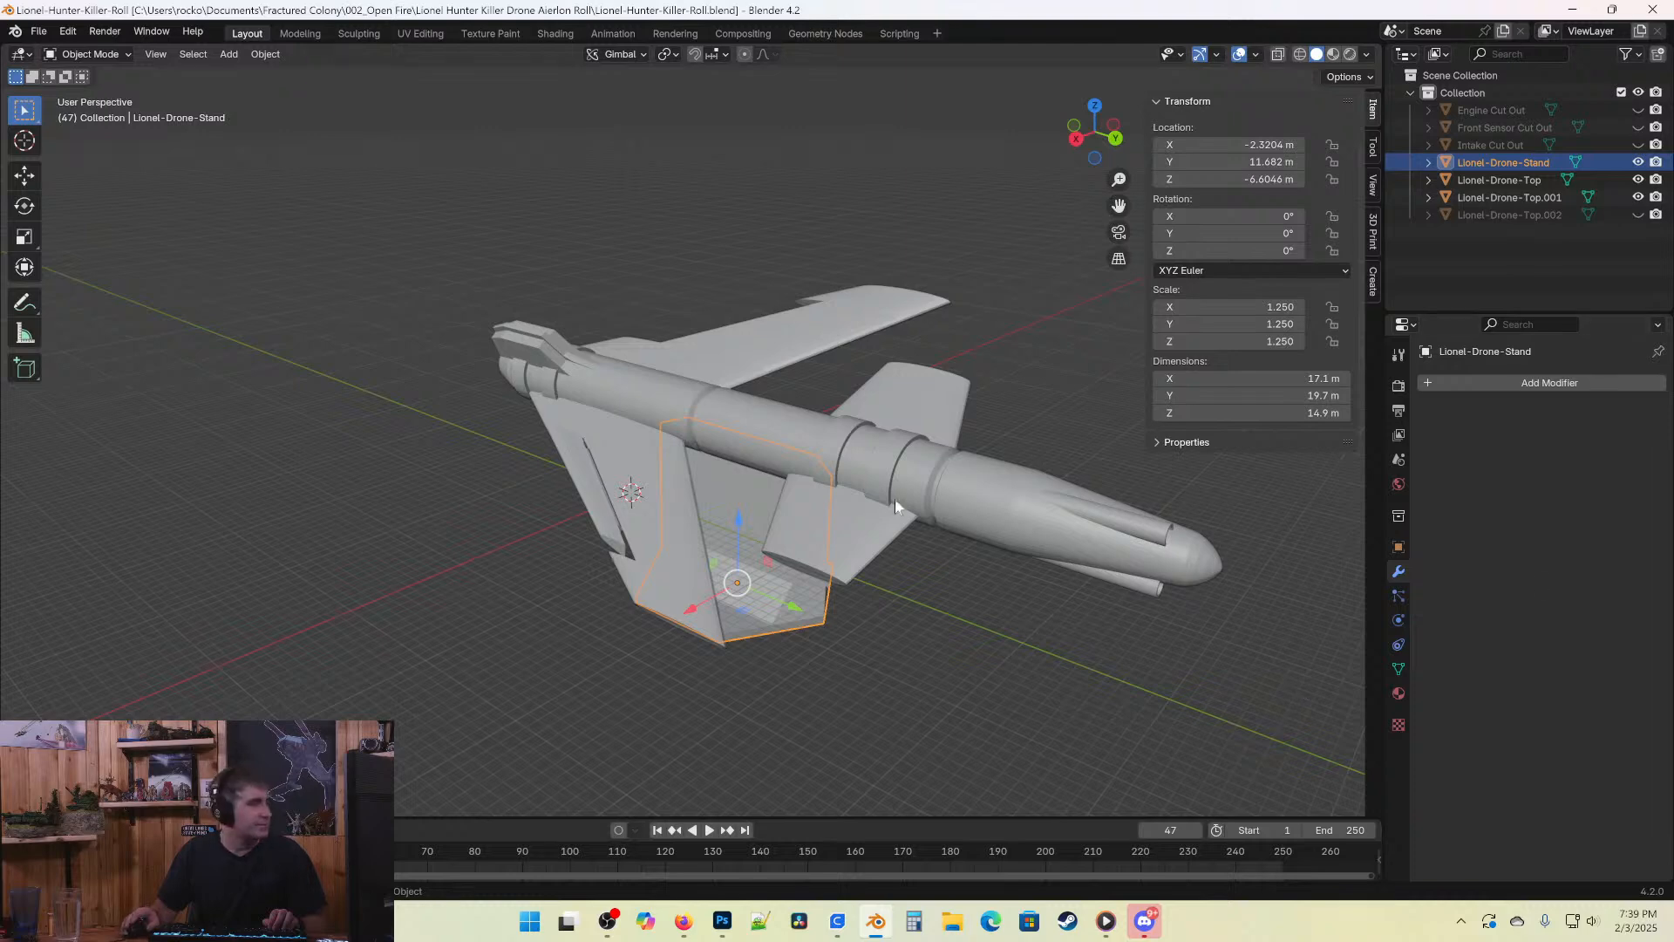
{"action": "middle_click_drag", "start_coordinate": [894, 499], "coordinate": [743, 527]}
{"action": "key", "text": "ctrl+s"}
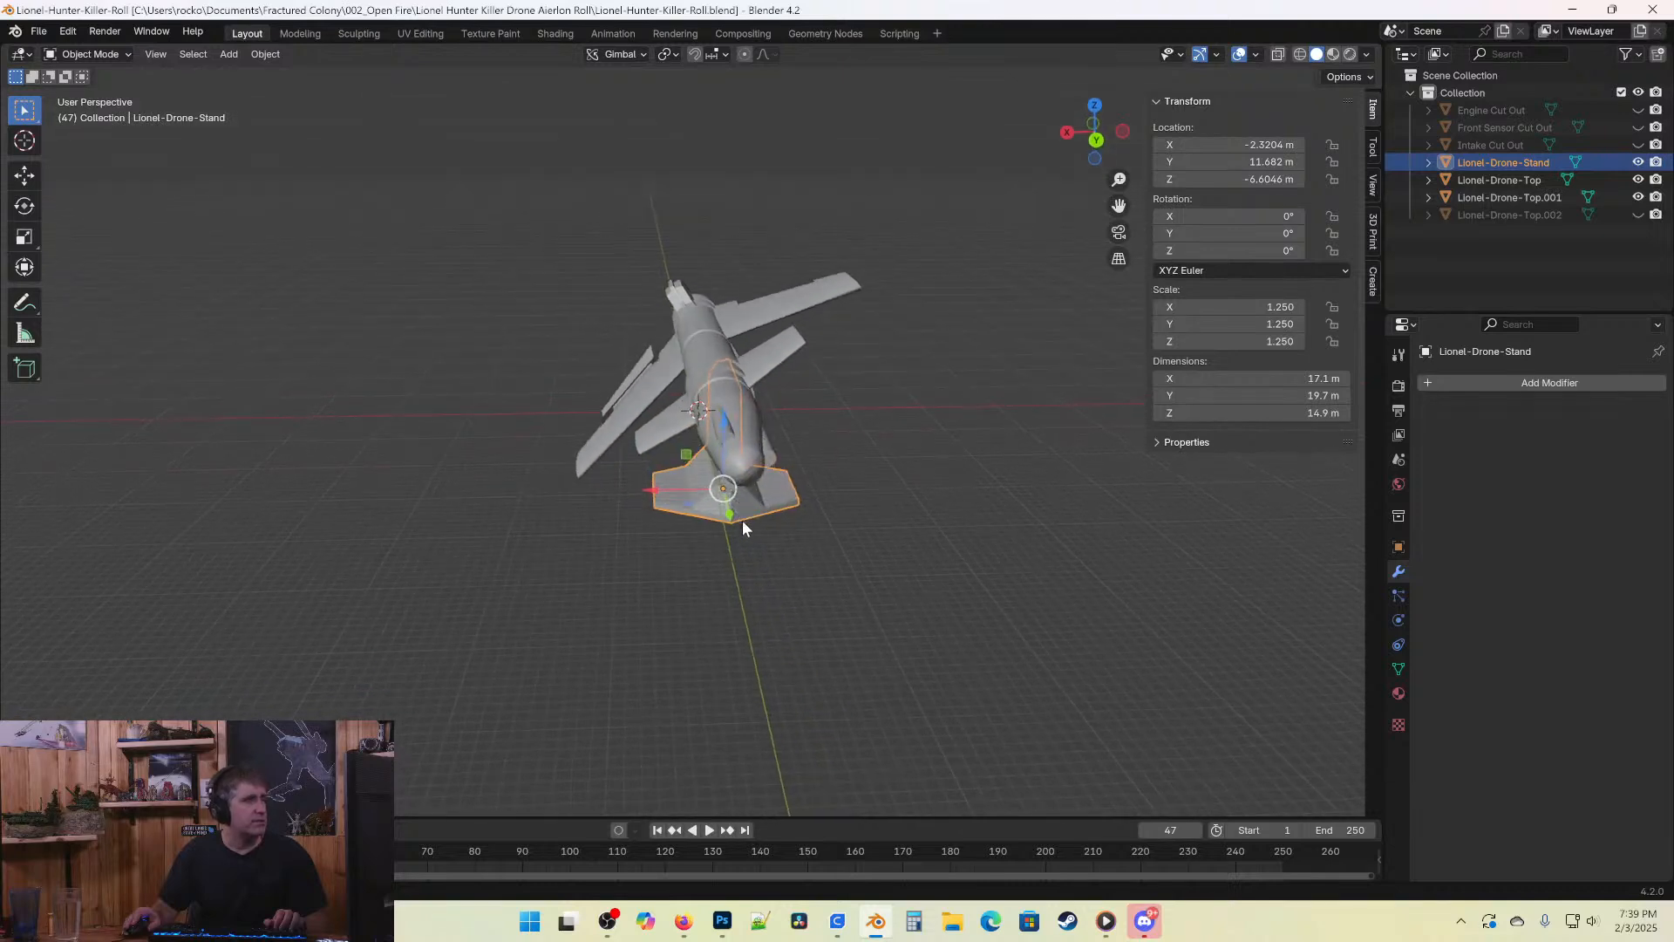
{"action": "left_click", "coordinate": [913, 454]}
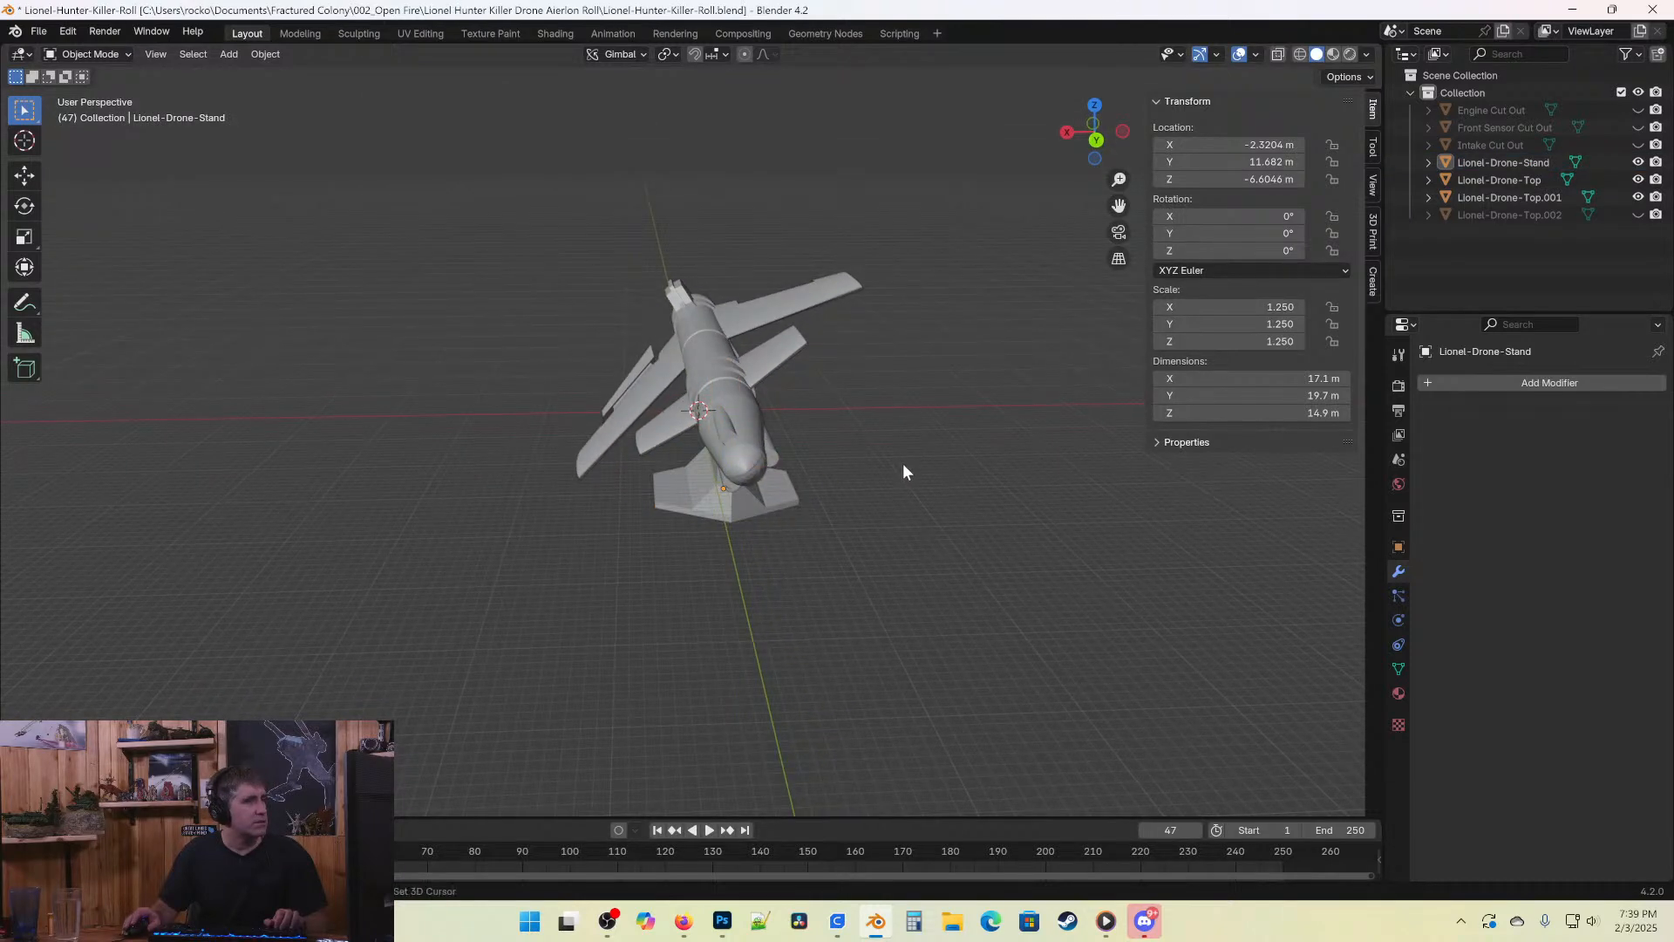
{"action": "middle_click_drag", "start_coordinate": [904, 471], "coordinate": [972, 440]}
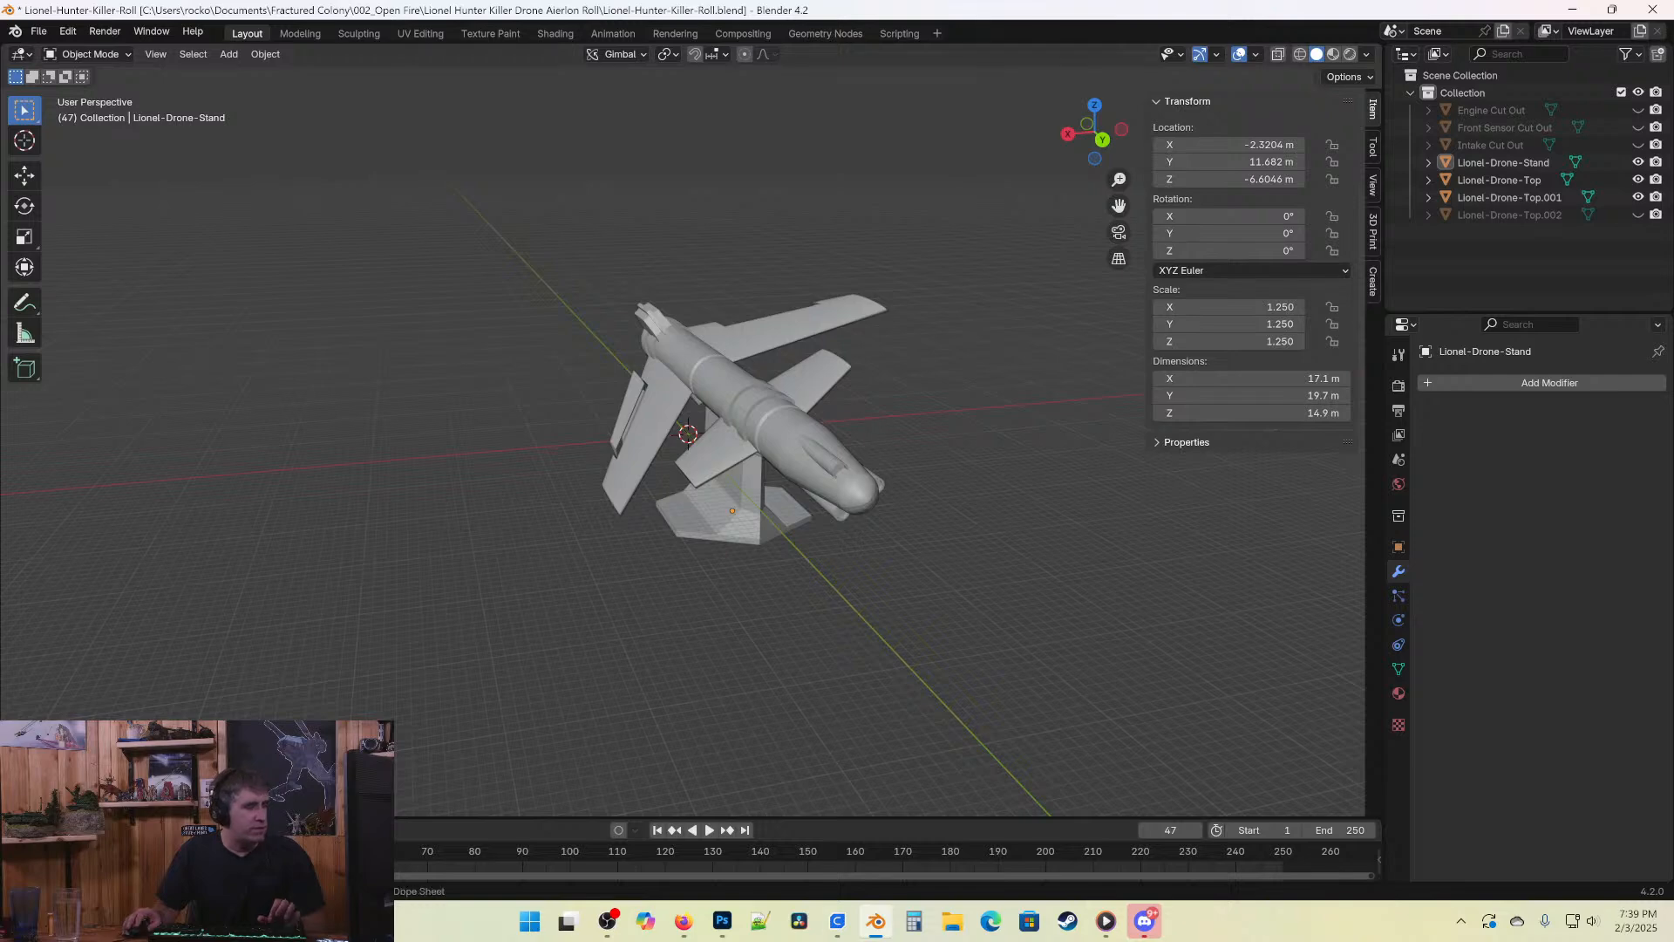
Switch to Photoshop, create a 3840 x 2064 px document from the clipboard preset and paste the Blender screenshot into it.
{"action": "left_click", "coordinate": [721, 930]}
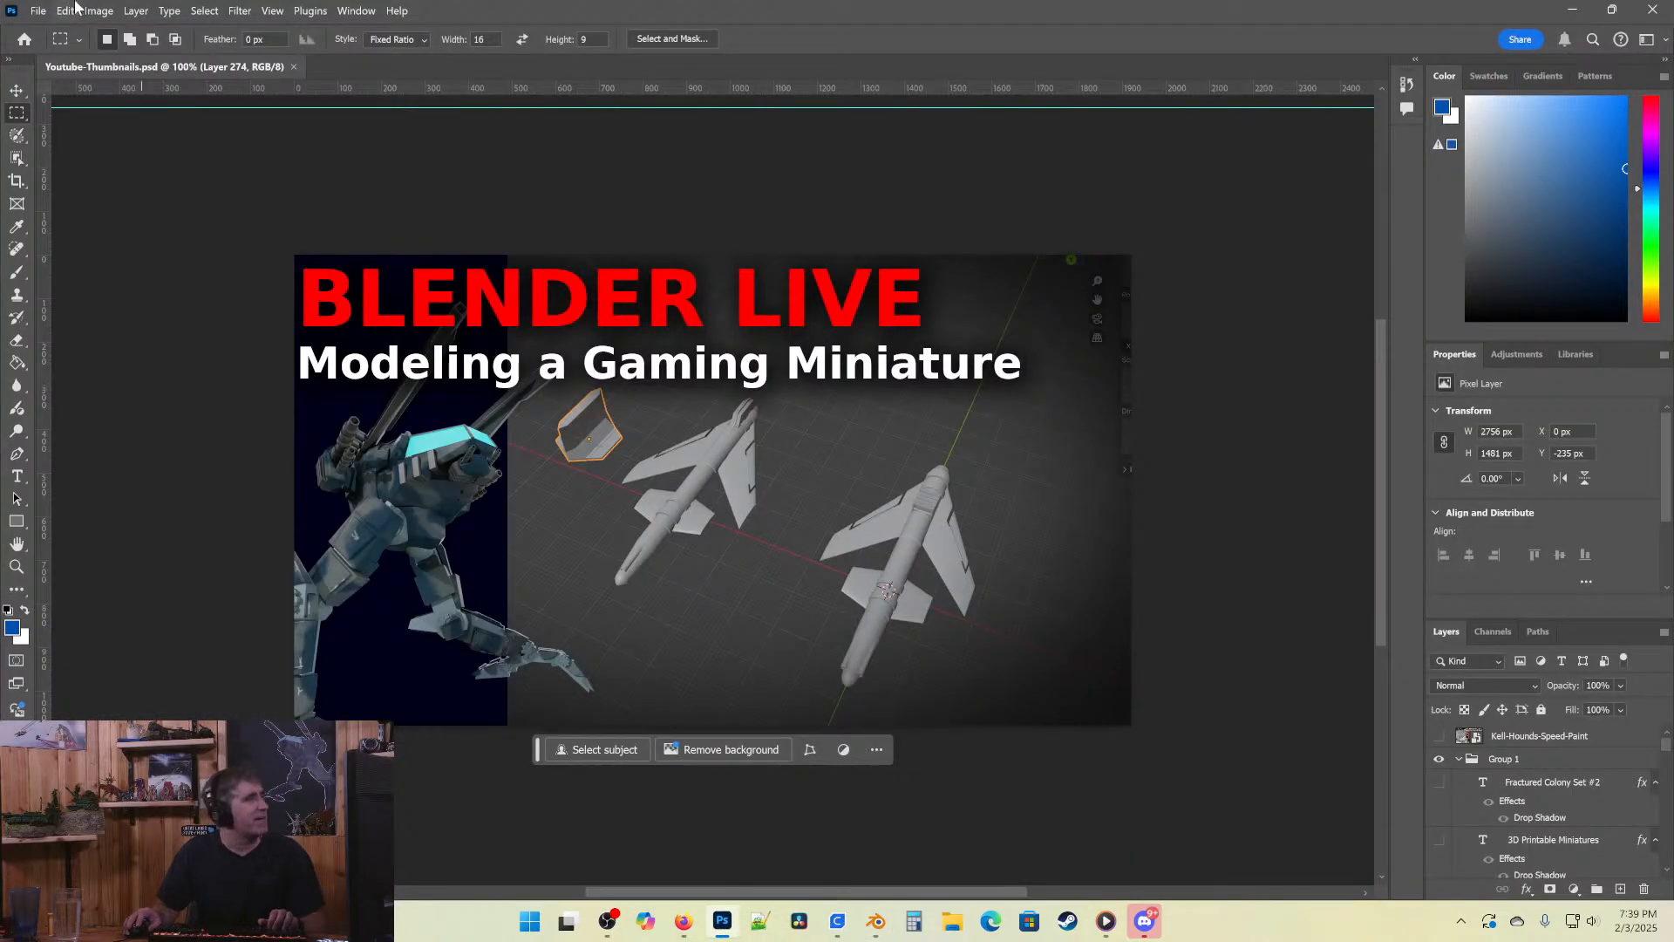
{"action": "left_click", "coordinate": [38, 10]}
{"action": "left_click", "coordinate": [53, 30]}
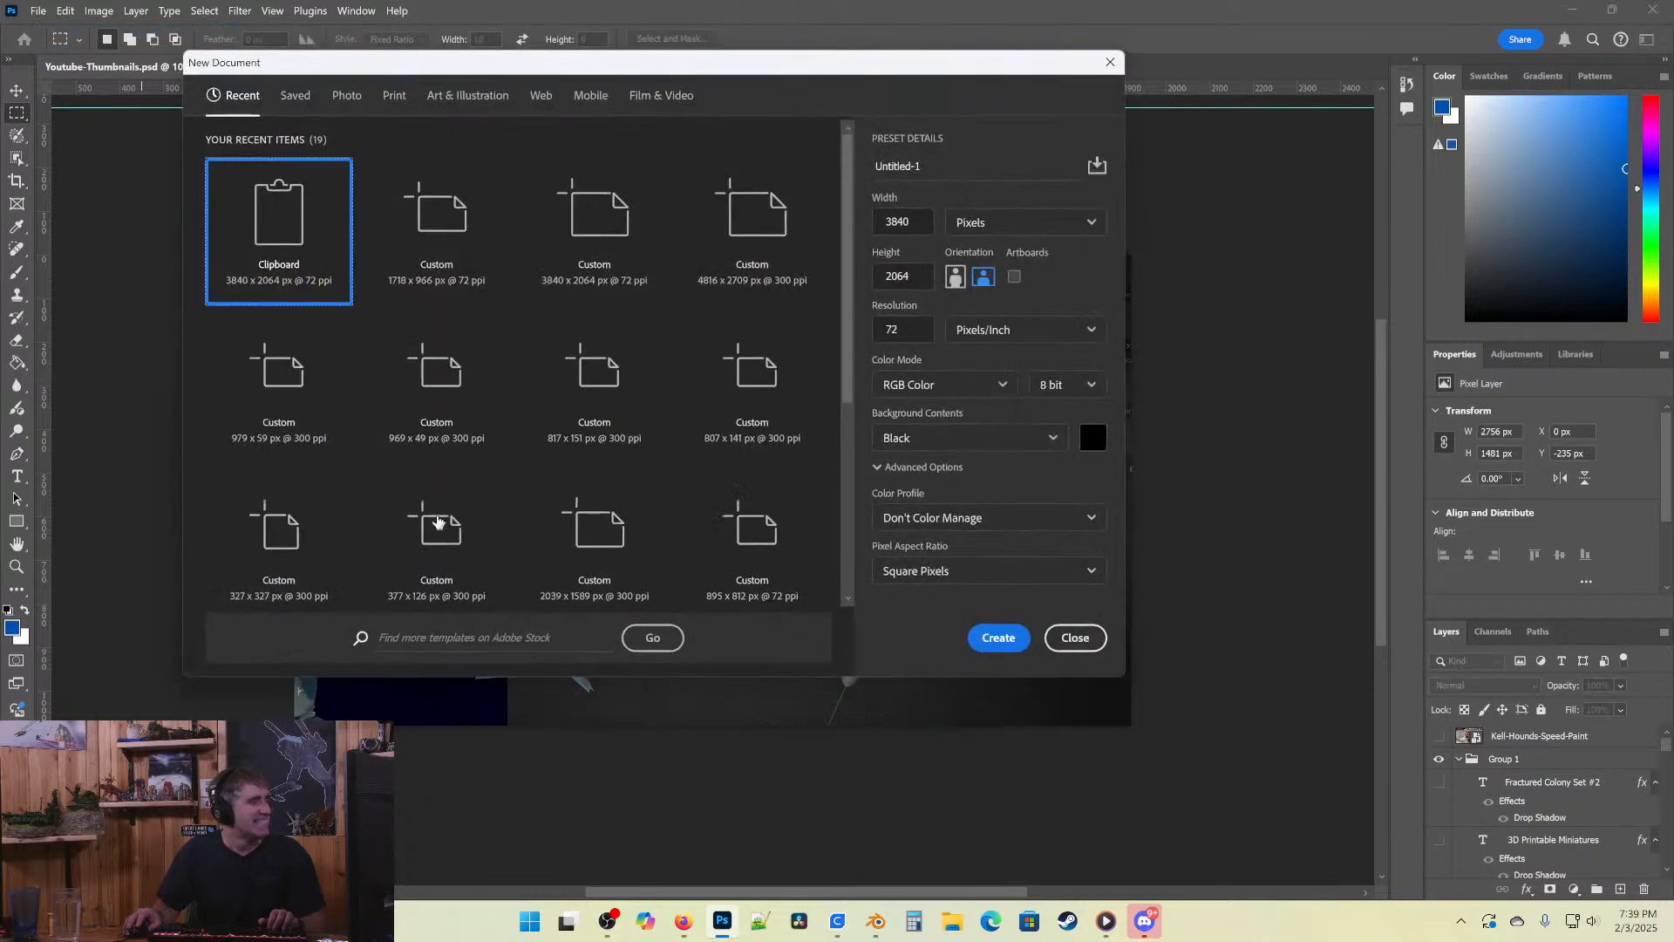
{"action": "left_click", "coordinate": [997, 637]}
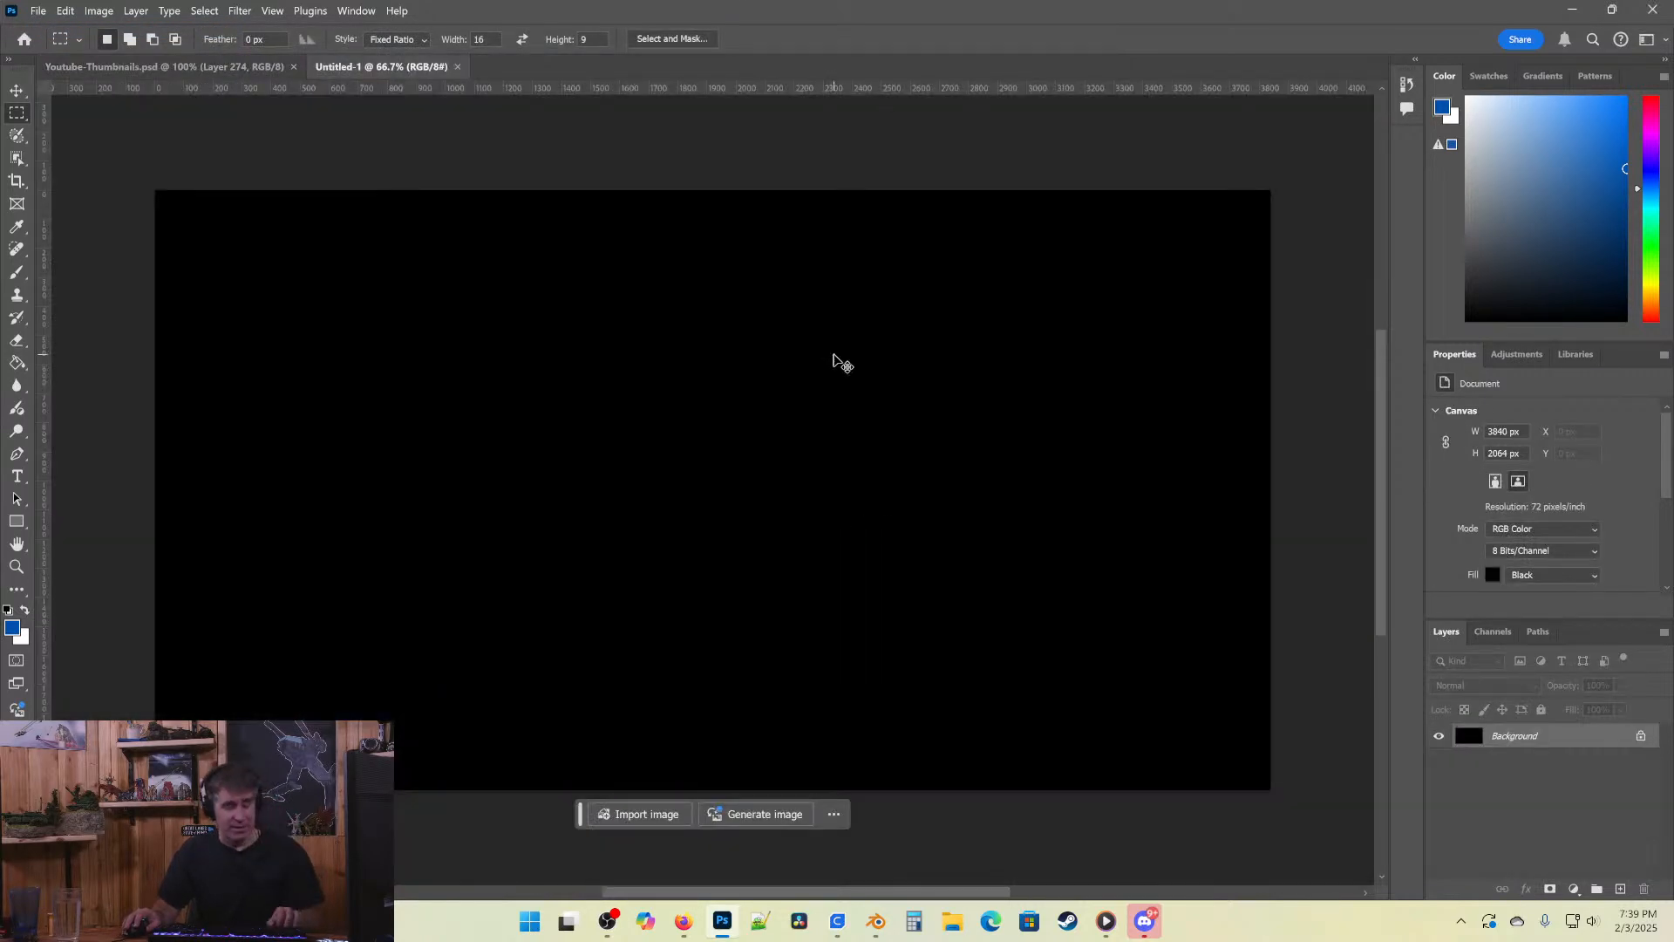
{"action": "key", "text": "ctrl+v"}
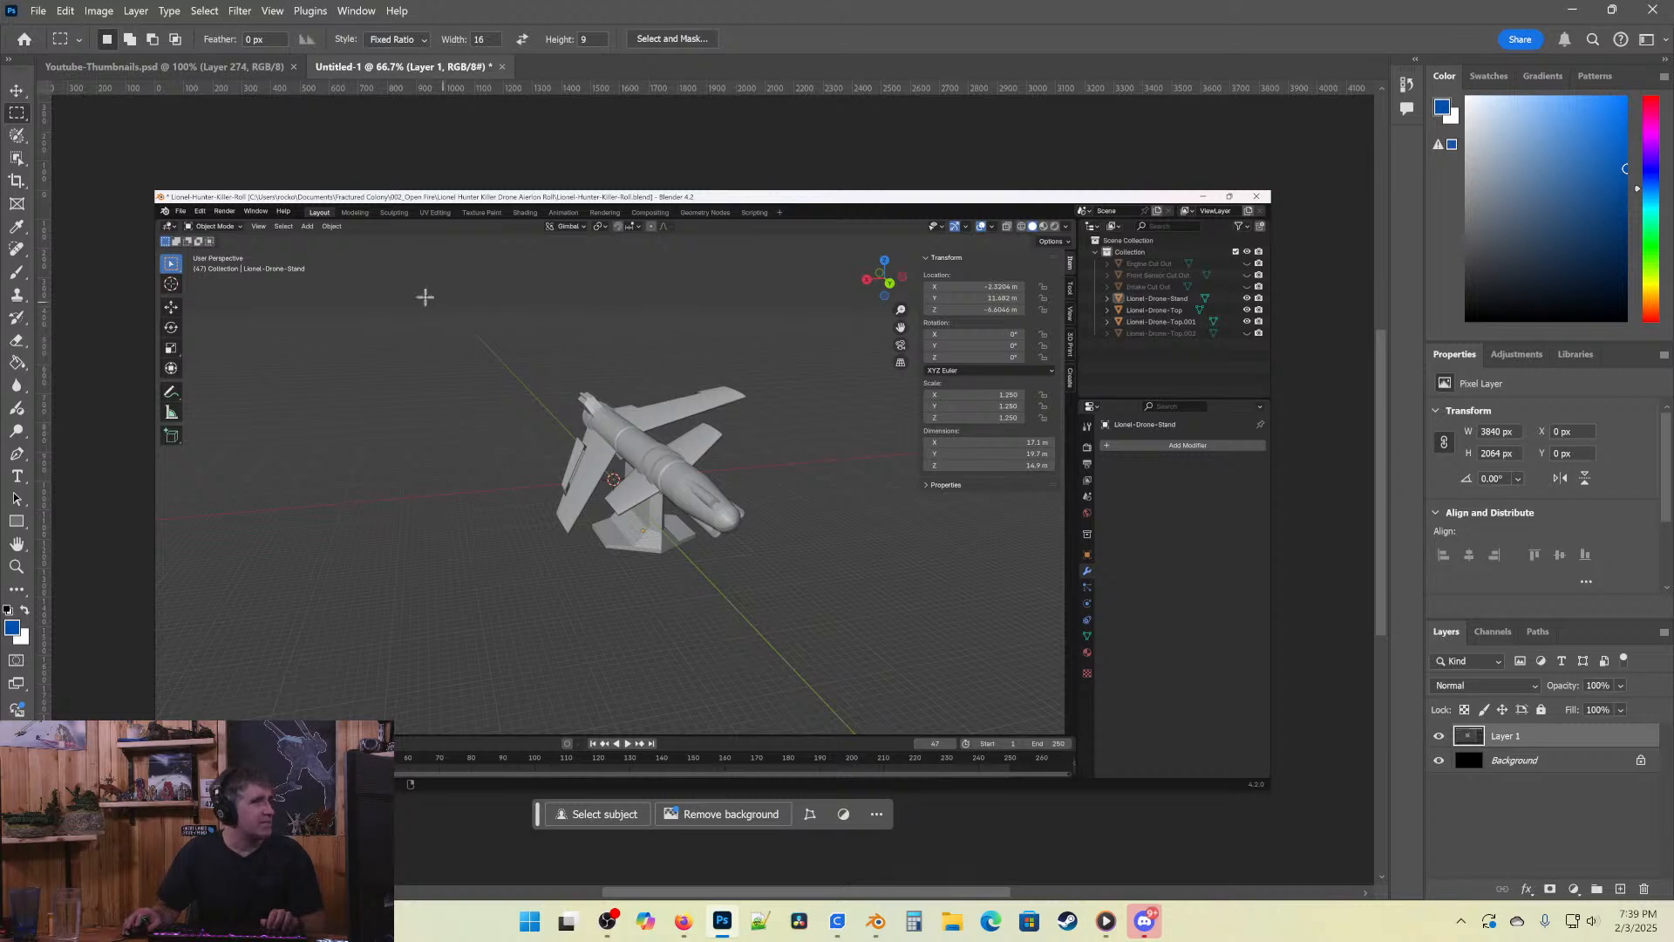
Draw a 16:9 marquee selection of about 1528 x 860 px and position it around the drone and stand.
{"action": "left_click", "coordinate": [383, 38]}
{"action": "left_click", "coordinate": [439, 70]}
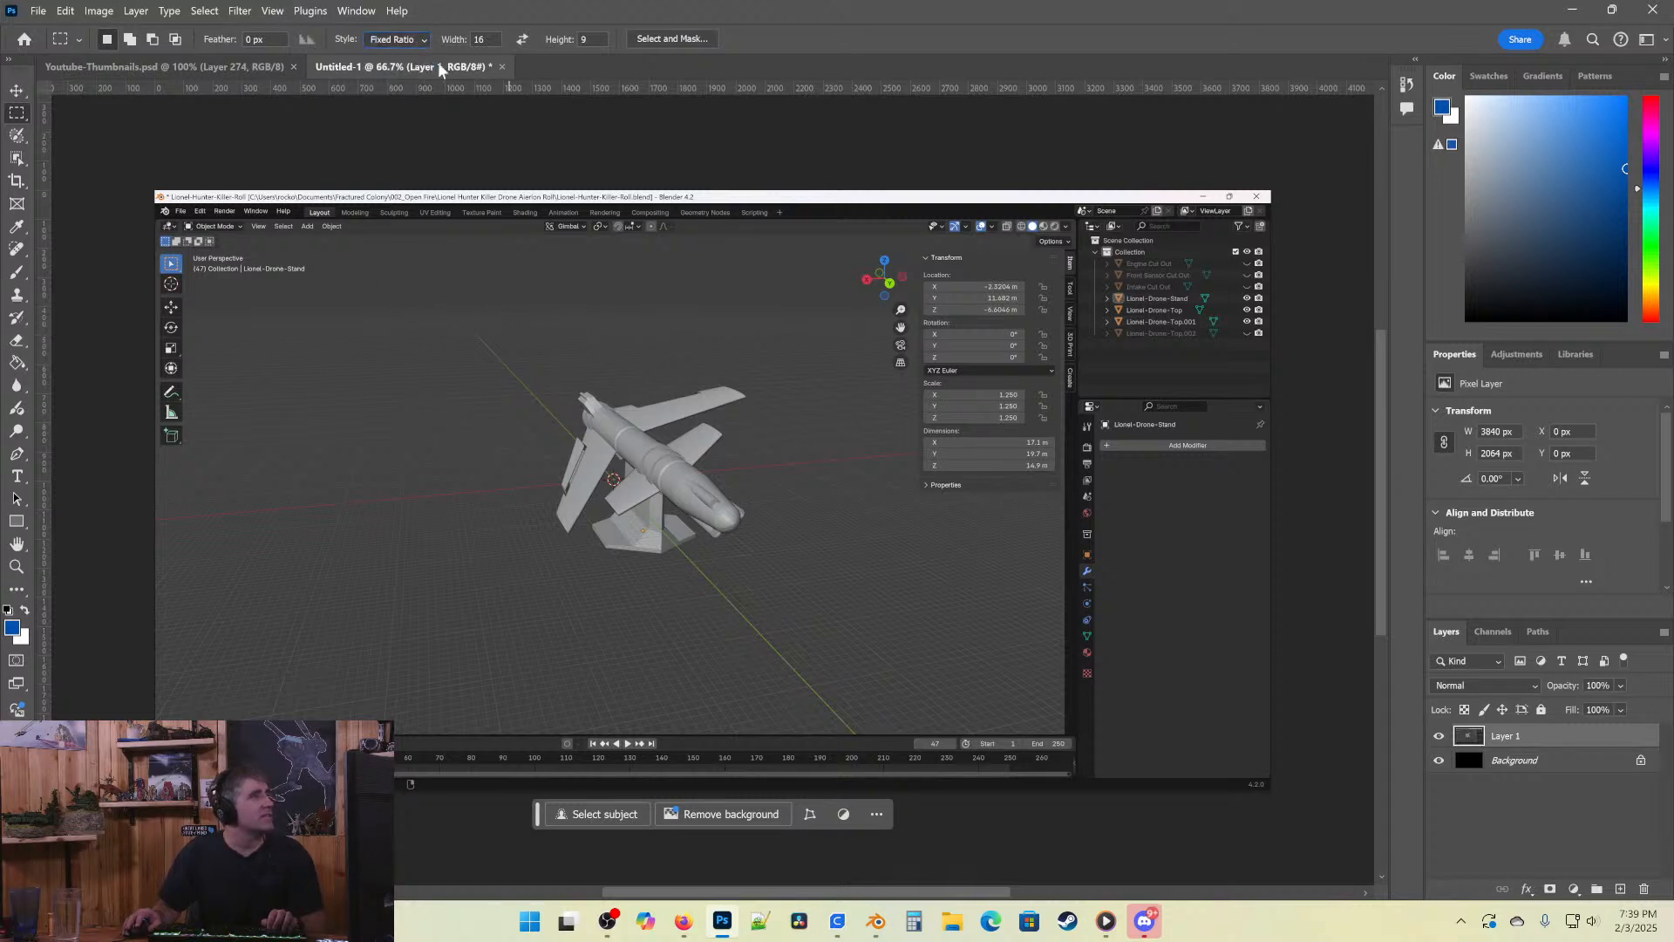
{"action": "left_click_drag", "start_coordinate": [439, 315], "coordinate": [880, 651]}
{"action": "left_click_drag", "start_coordinate": [657, 467], "coordinate": [652, 494]}
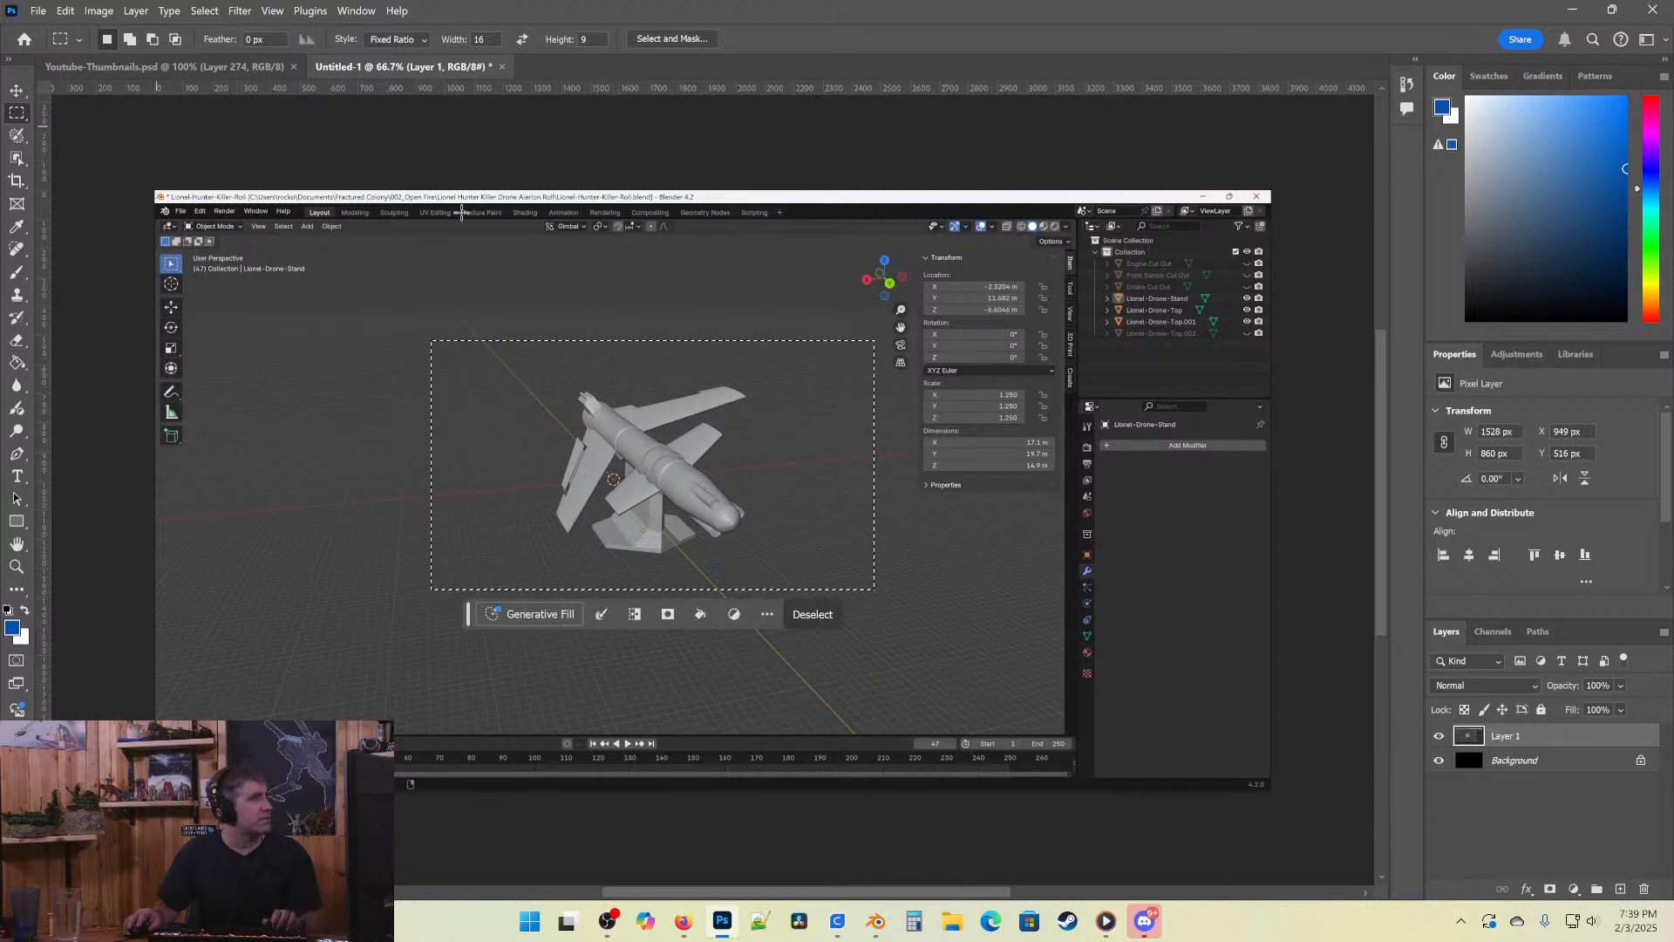
Create a 1528 x 860 px document from the clipboard preset and paste the cropped drone image into it.
{"action": "left_click", "coordinate": [57, 11]}
{"action": "left_click", "coordinate": [38, 11]}
{"action": "left_click", "coordinate": [53, 26]}
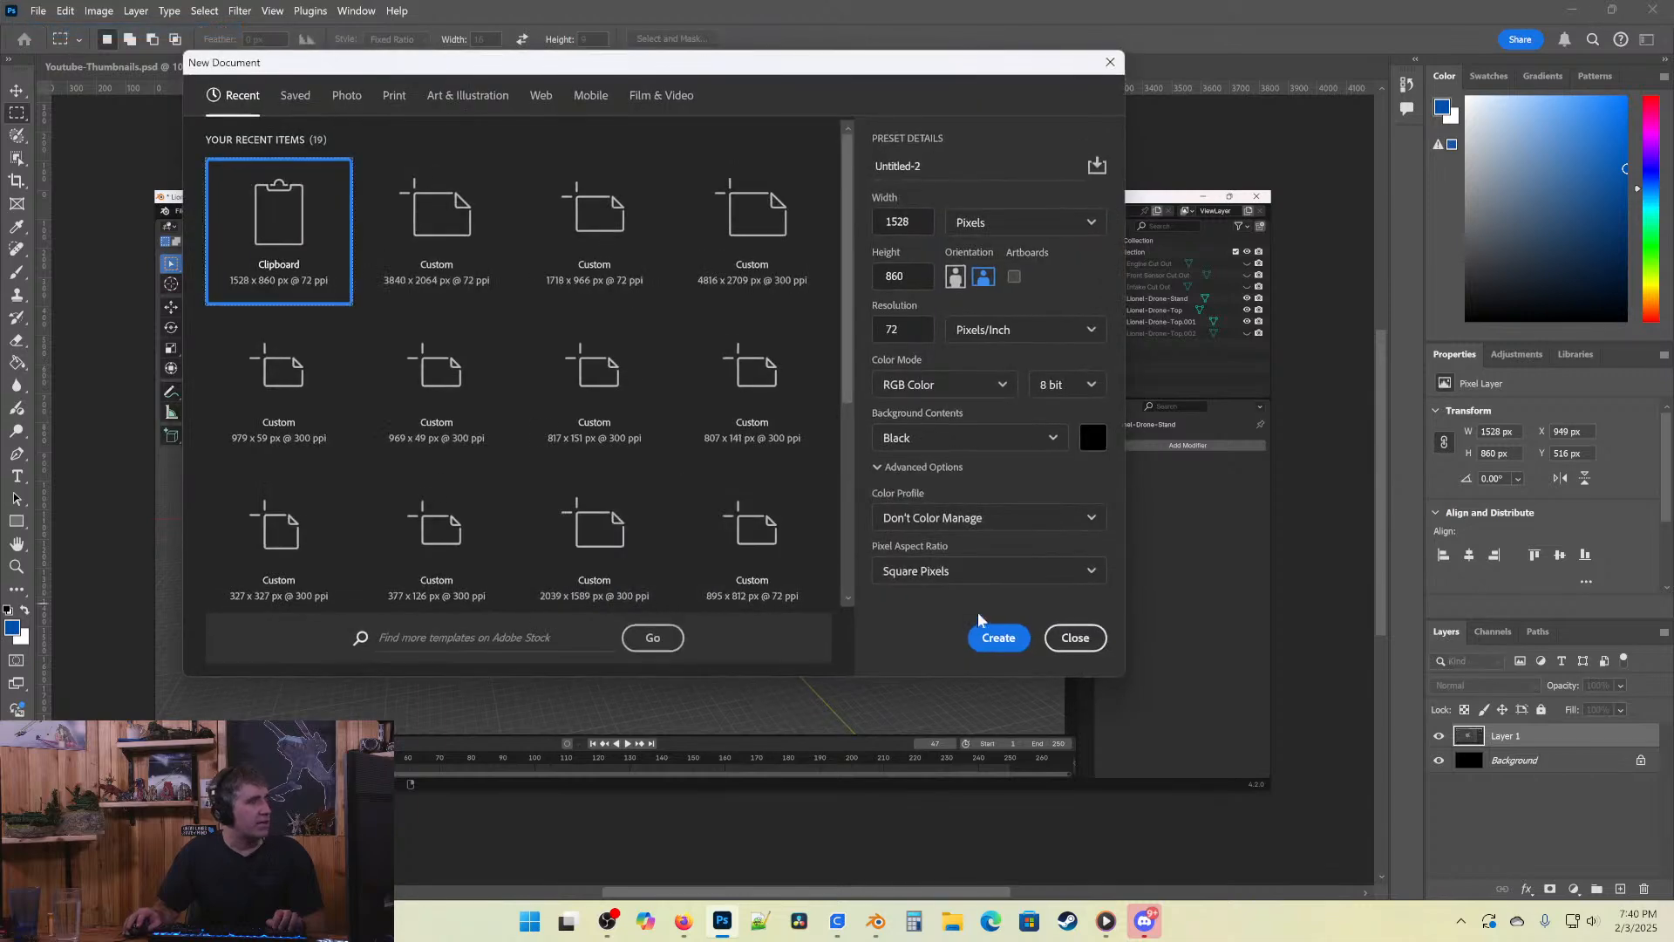
{"action": "left_click", "coordinate": [994, 636]}
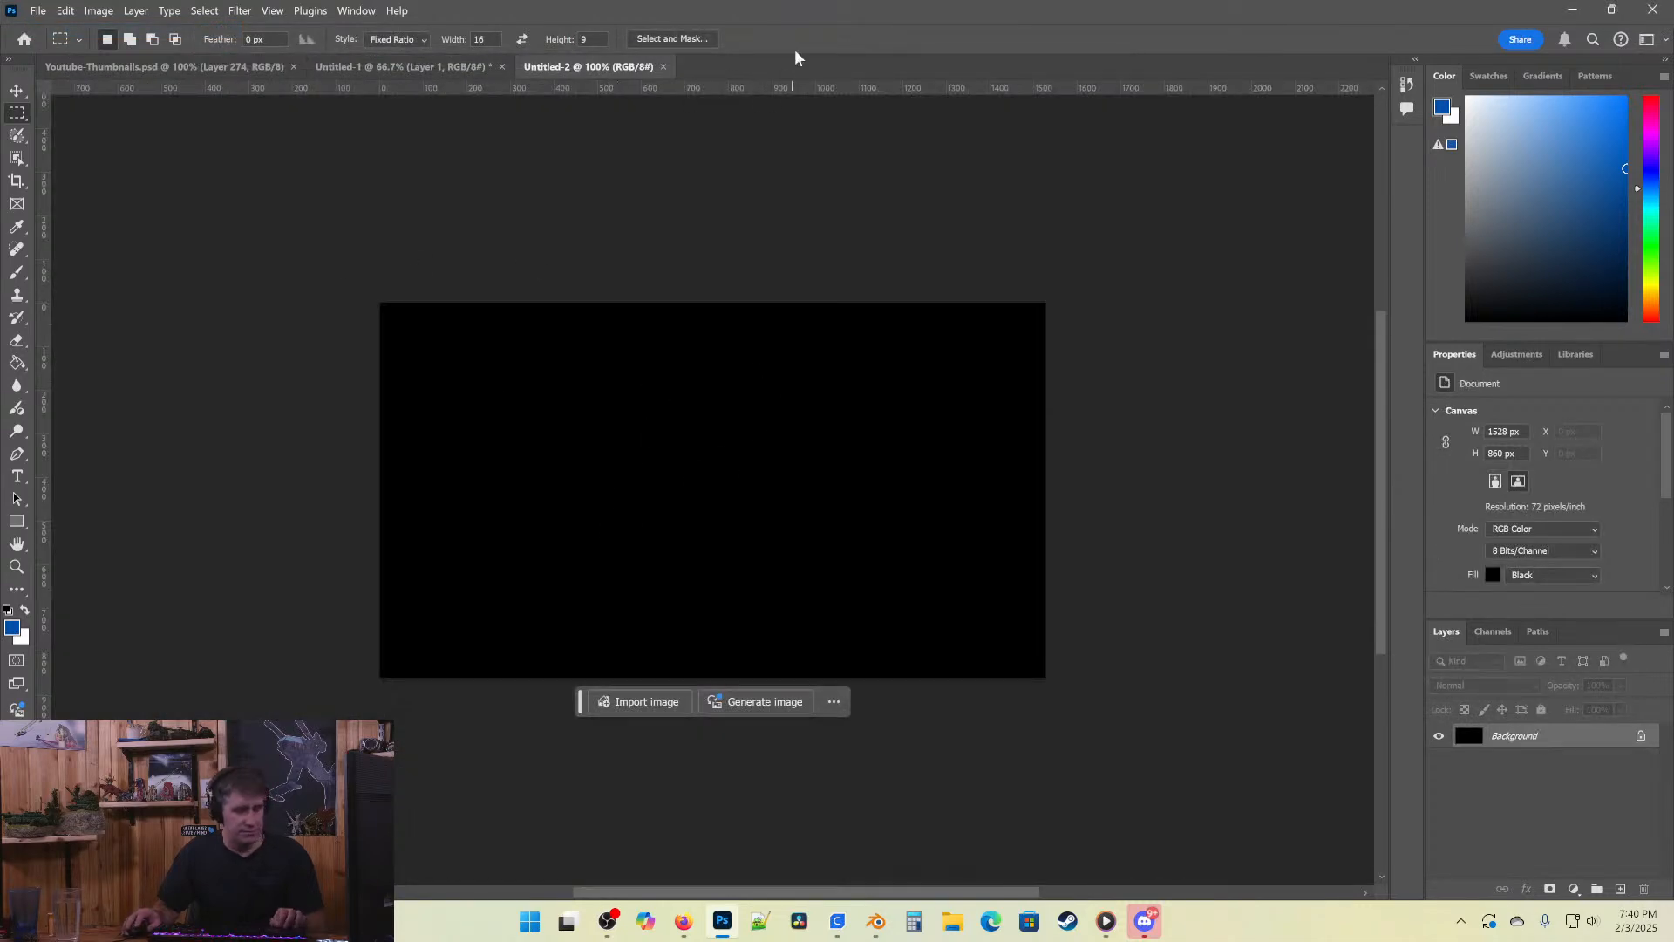
{"action": "key", "text": "ctrl+v"}
{"action": "left_click", "coordinate": [39, 10]}
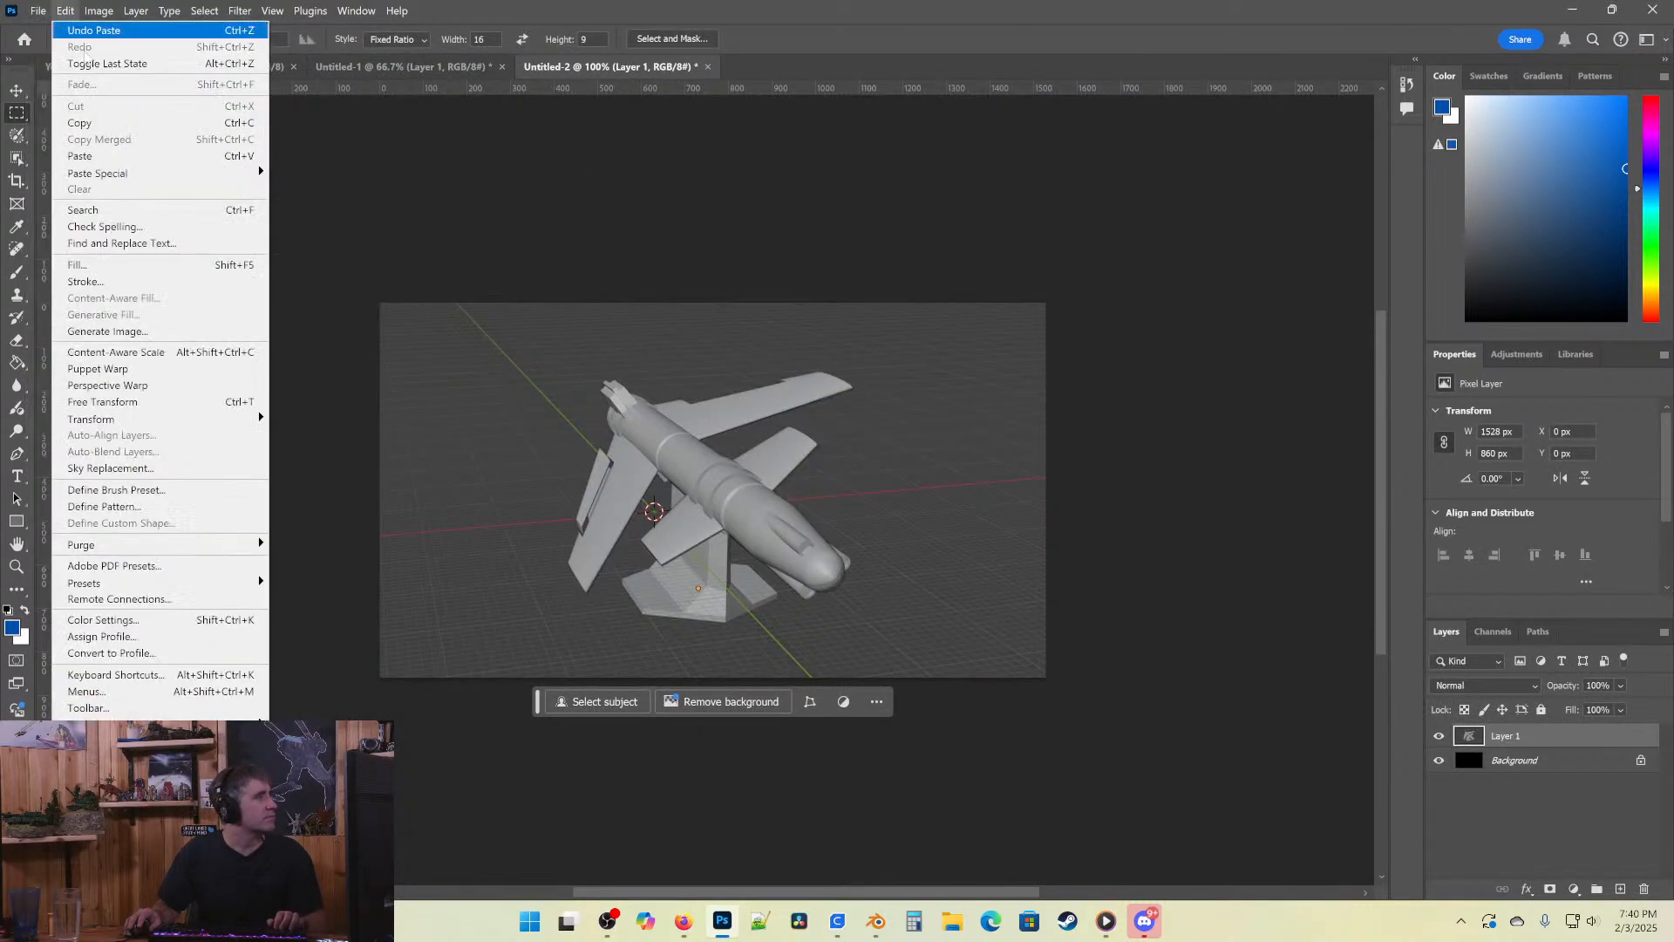
{"action": "left_click", "coordinate": [61, 216]}
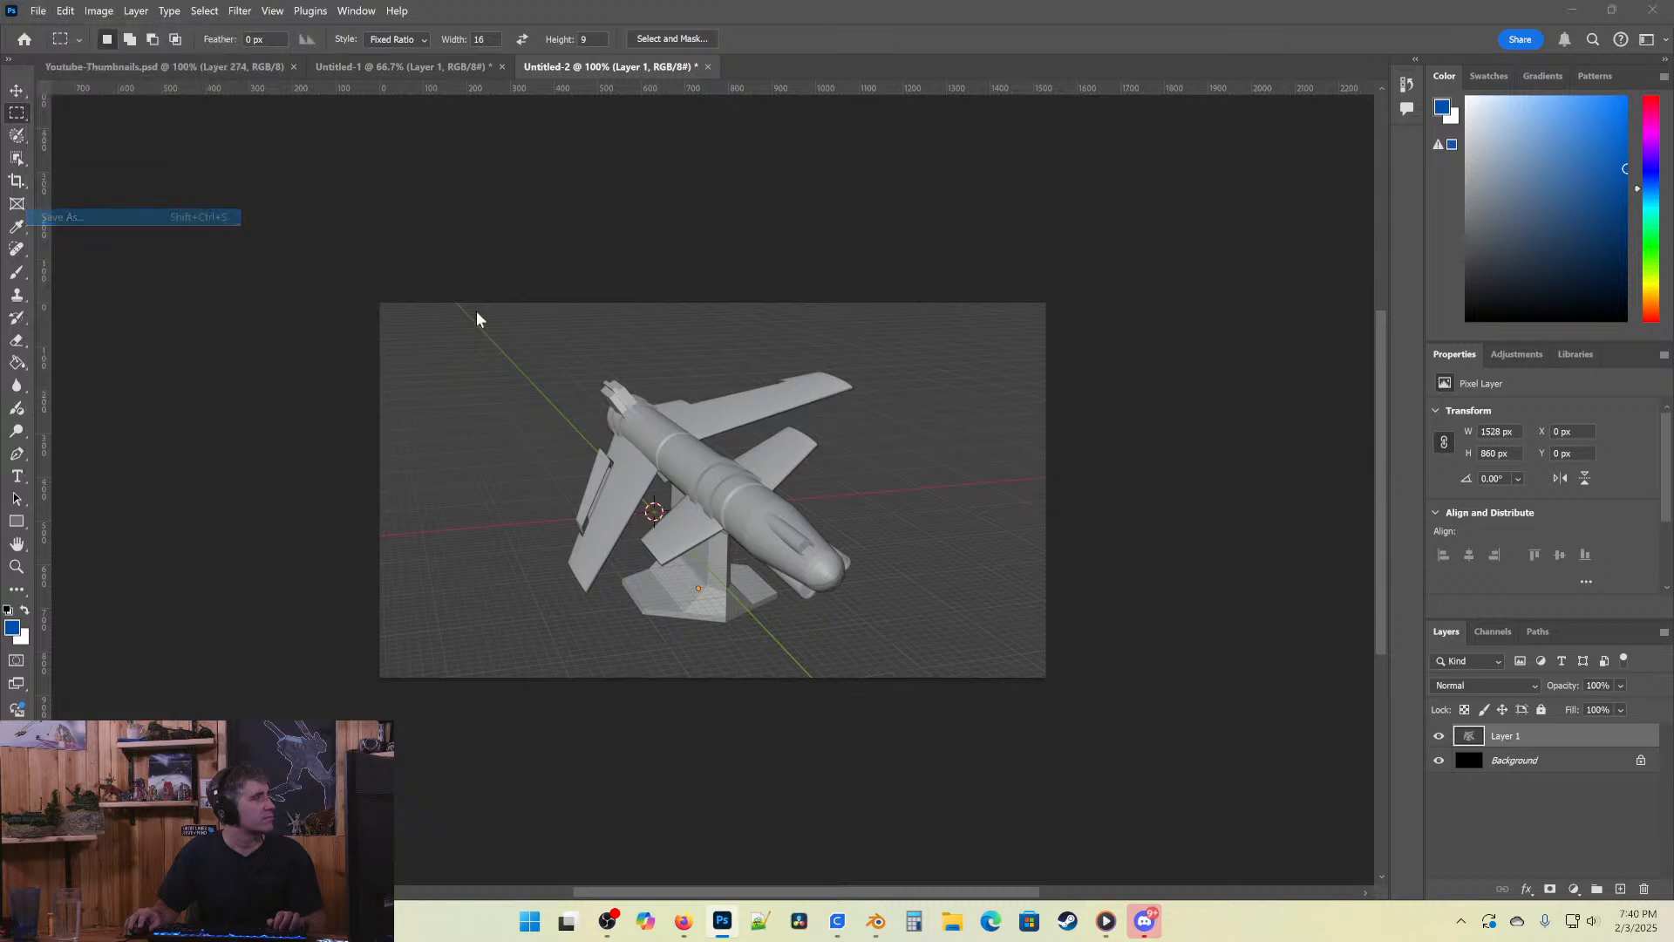
{"action": "left_click", "coordinate": [367, 46]}
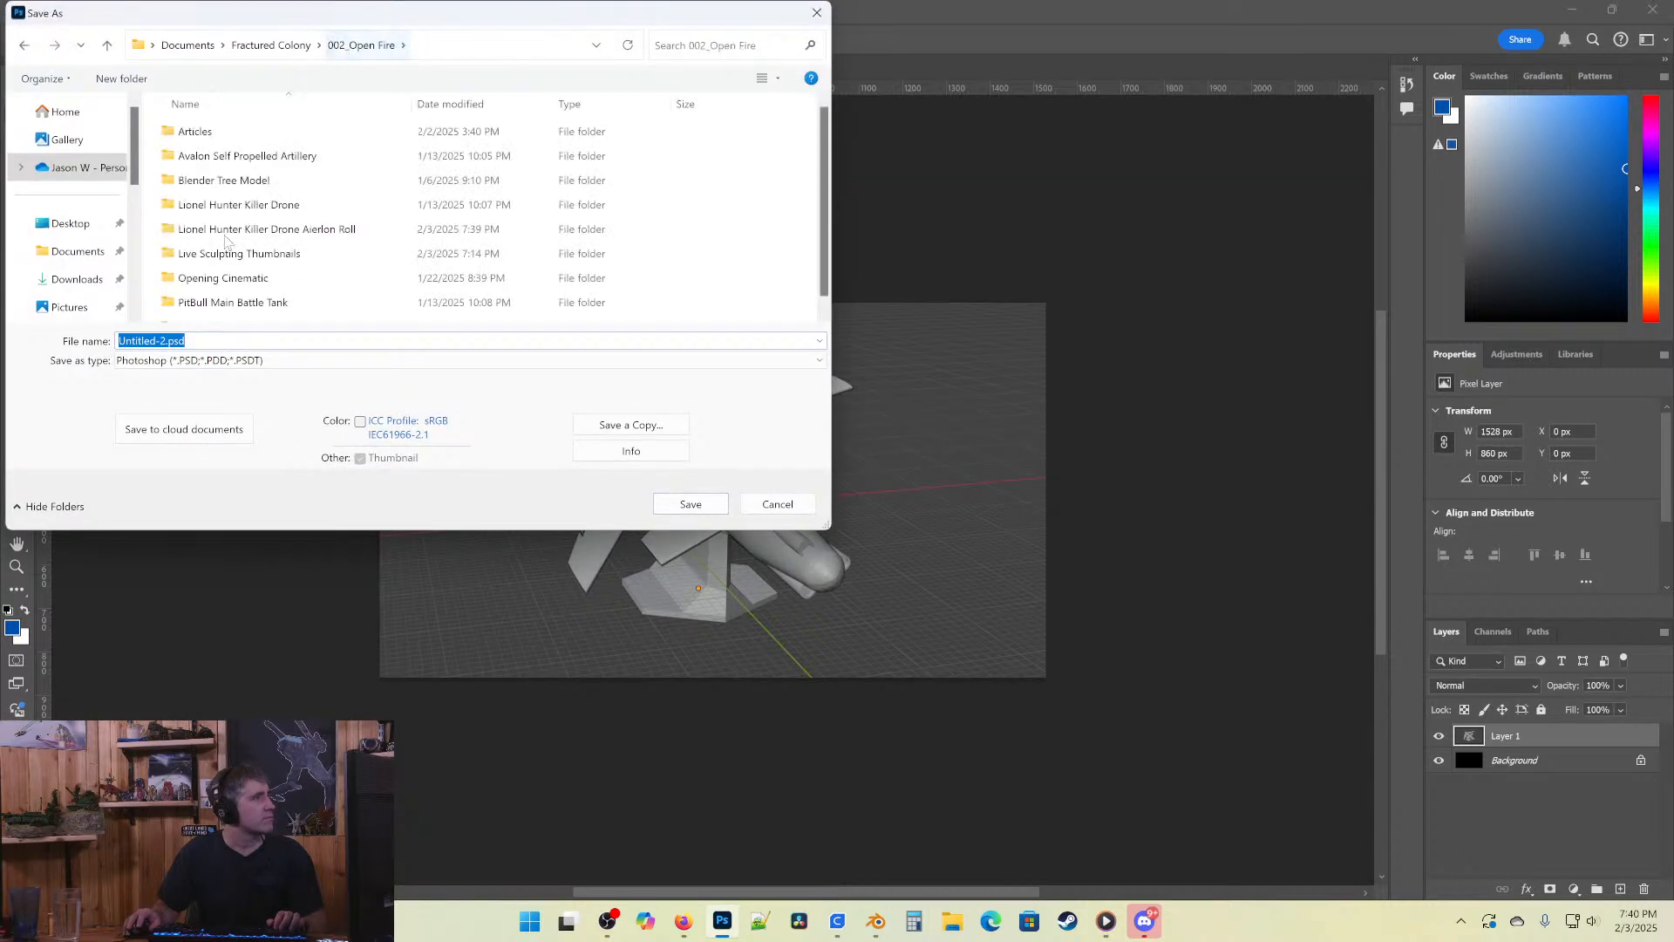
{"action": "double_click", "coordinate": [248, 230]}
{"action": "left_click", "coordinate": [253, 362]}
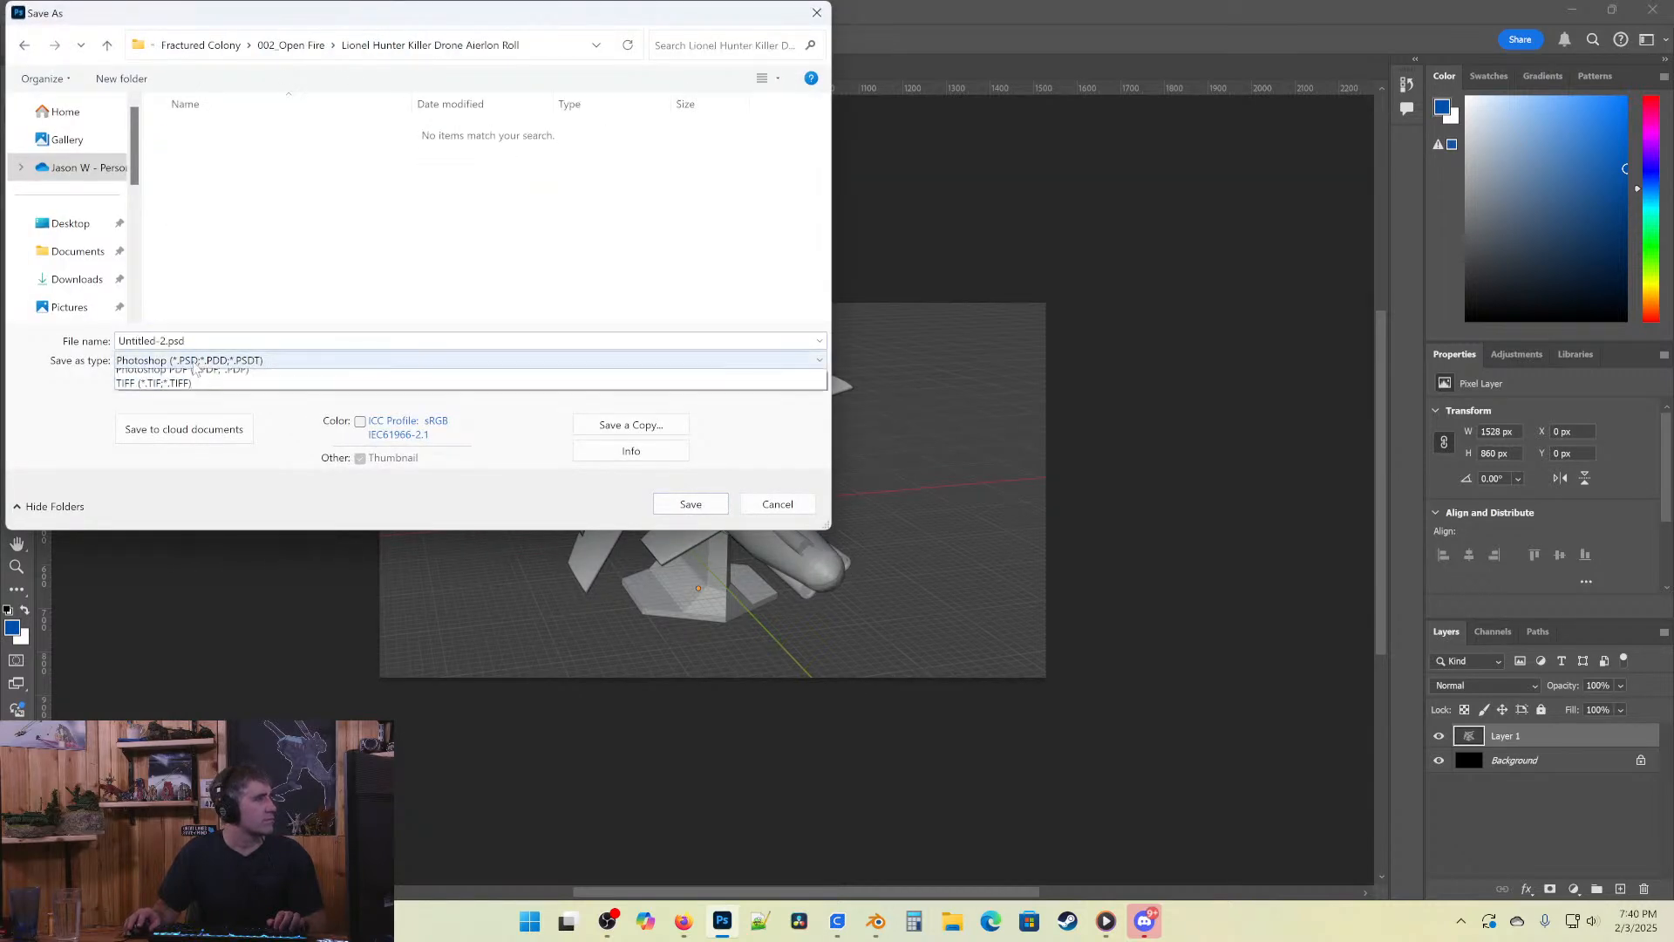
{"action": "left_click", "coordinate": [307, 44]}
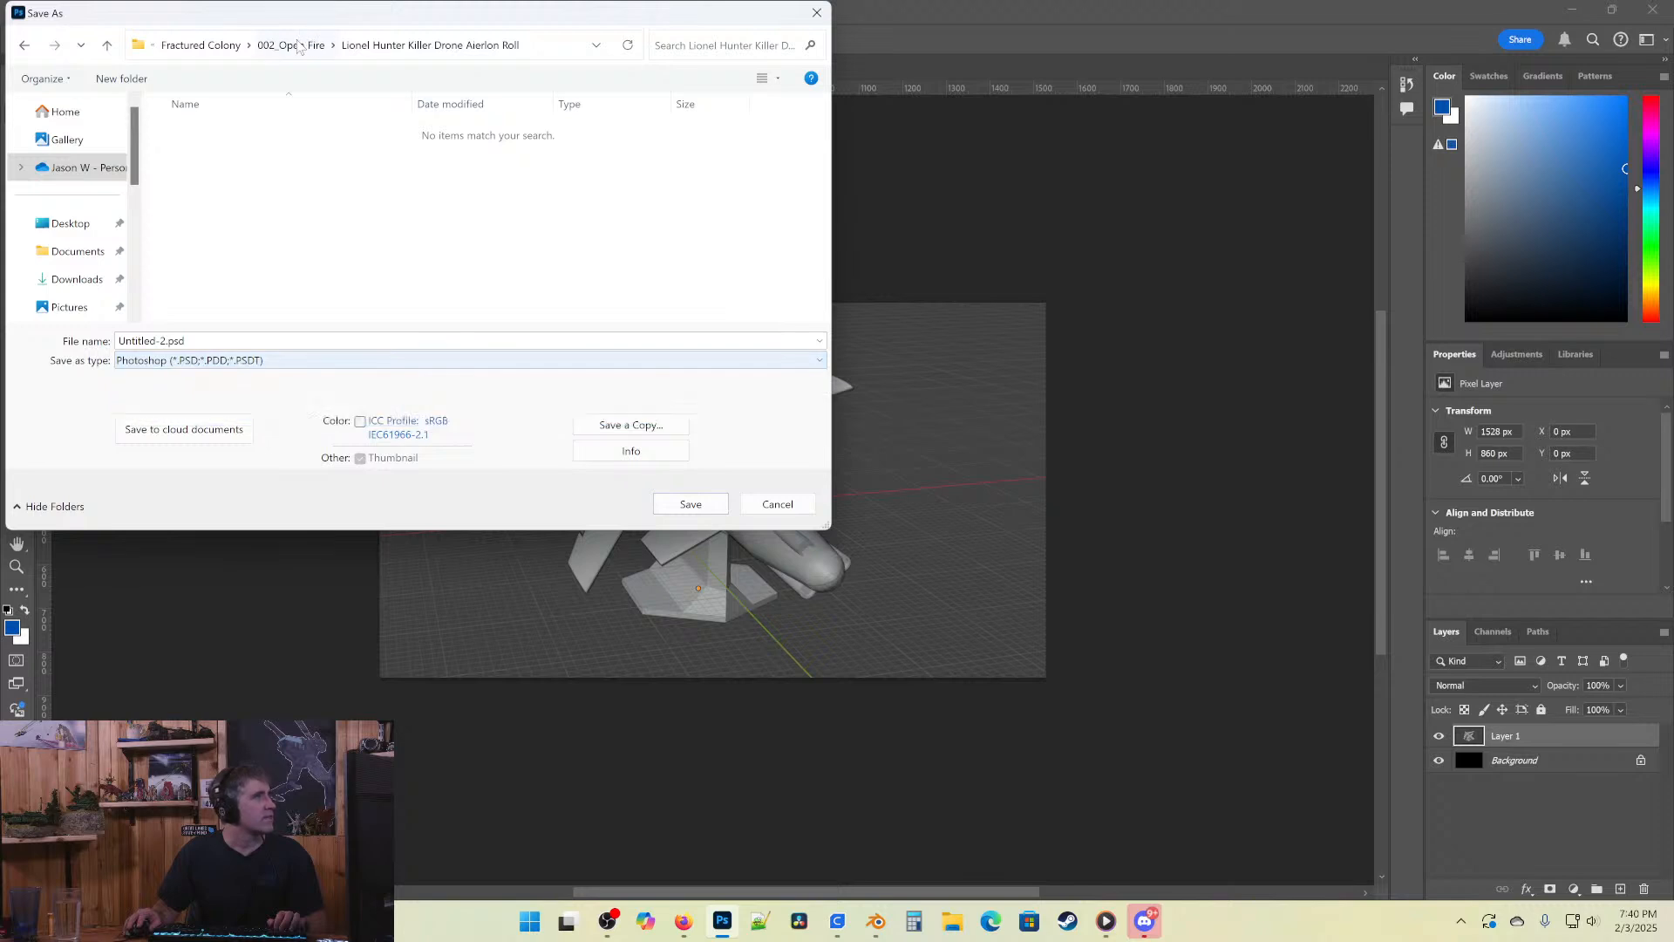
{"action": "left_click", "coordinate": [301, 46]}
{"action": "double_click", "coordinate": [224, 312]}
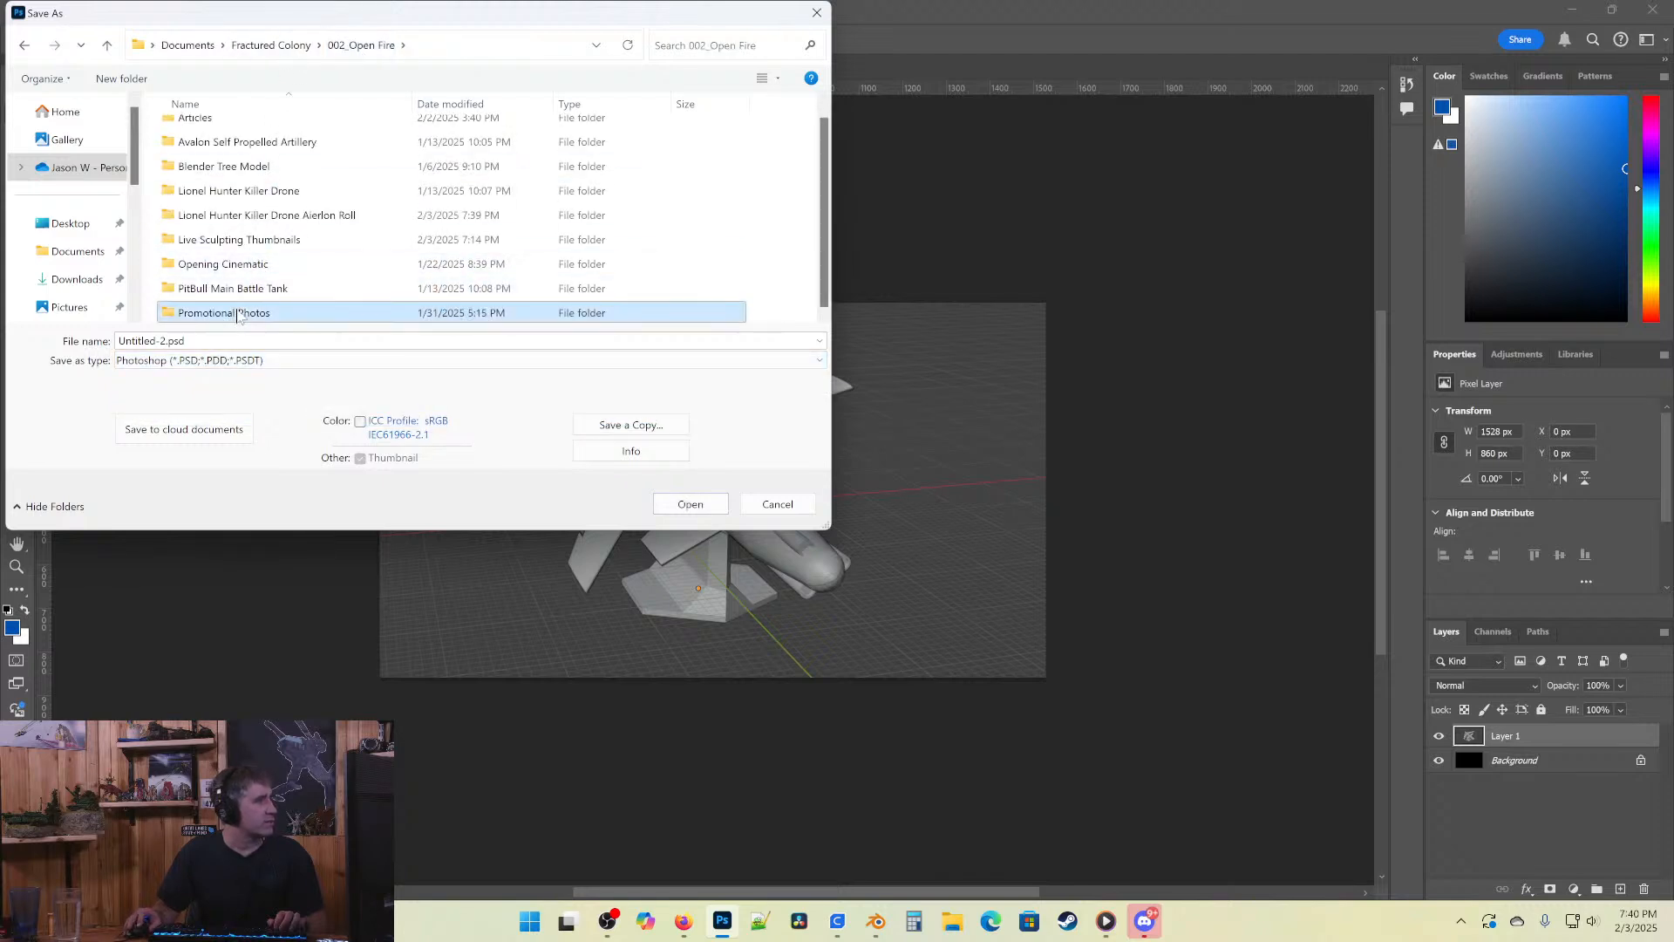
{"action": "left_click", "coordinate": [219, 362]}
{"action": "left_click", "coordinate": [222, 364]}
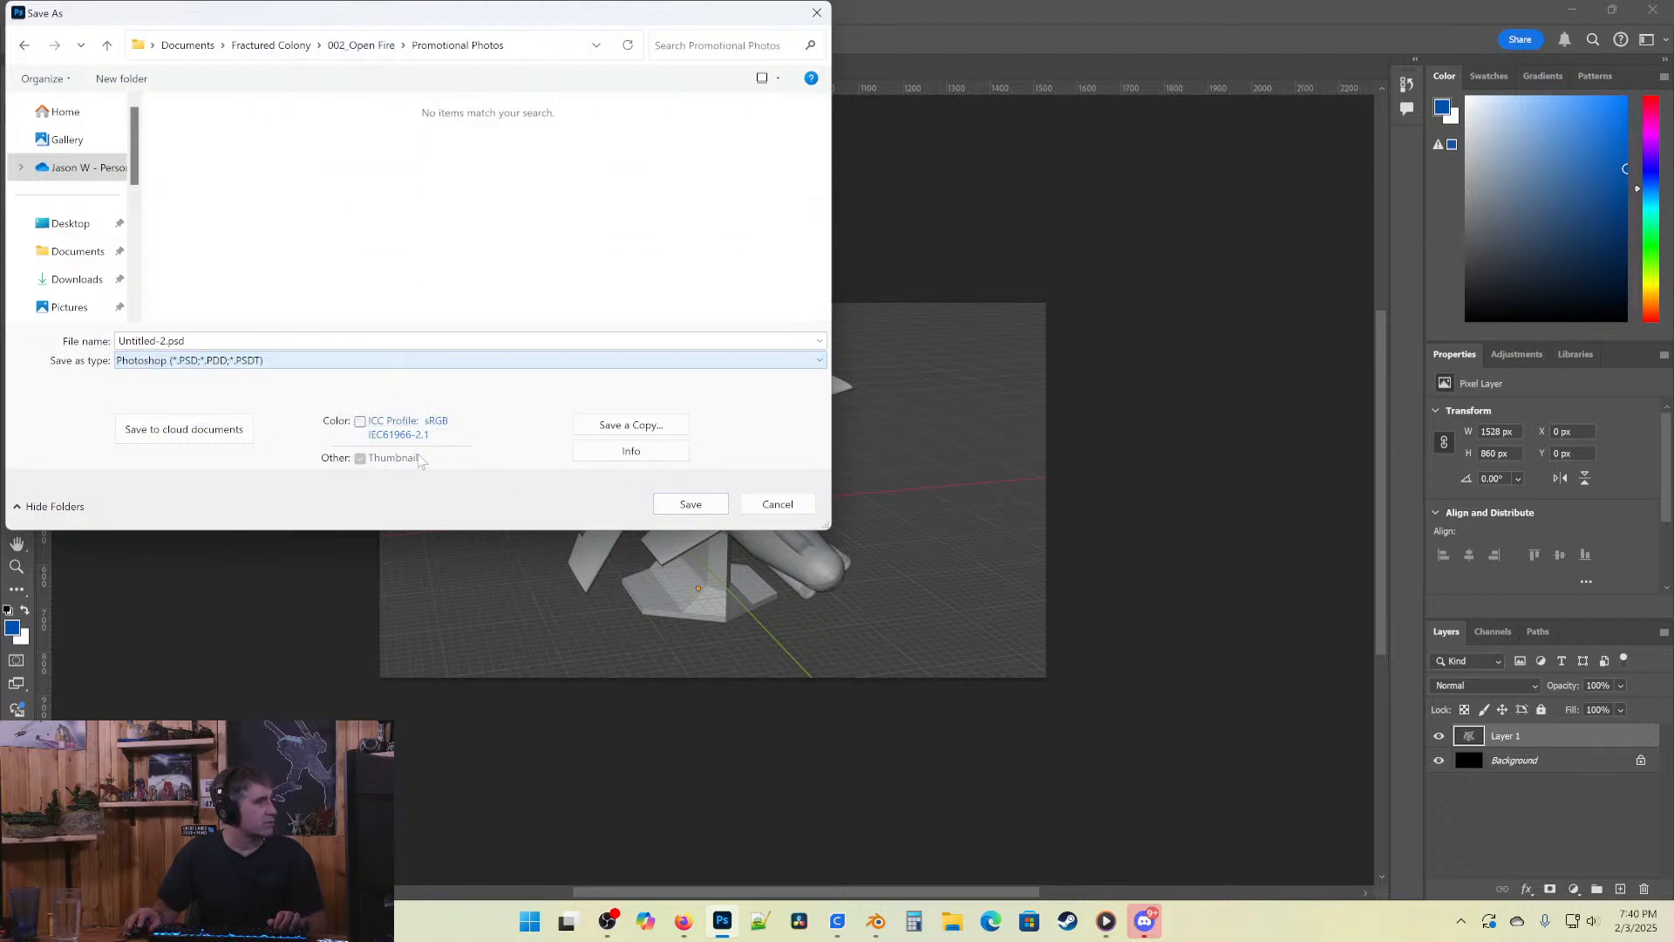
{"action": "left_click", "coordinate": [769, 504]}
Start saving a copy of the cropped image as JPEG in the Promotional Photos folder inside 002_Open Fire.
{"action": "left_click", "coordinate": [39, 11]}
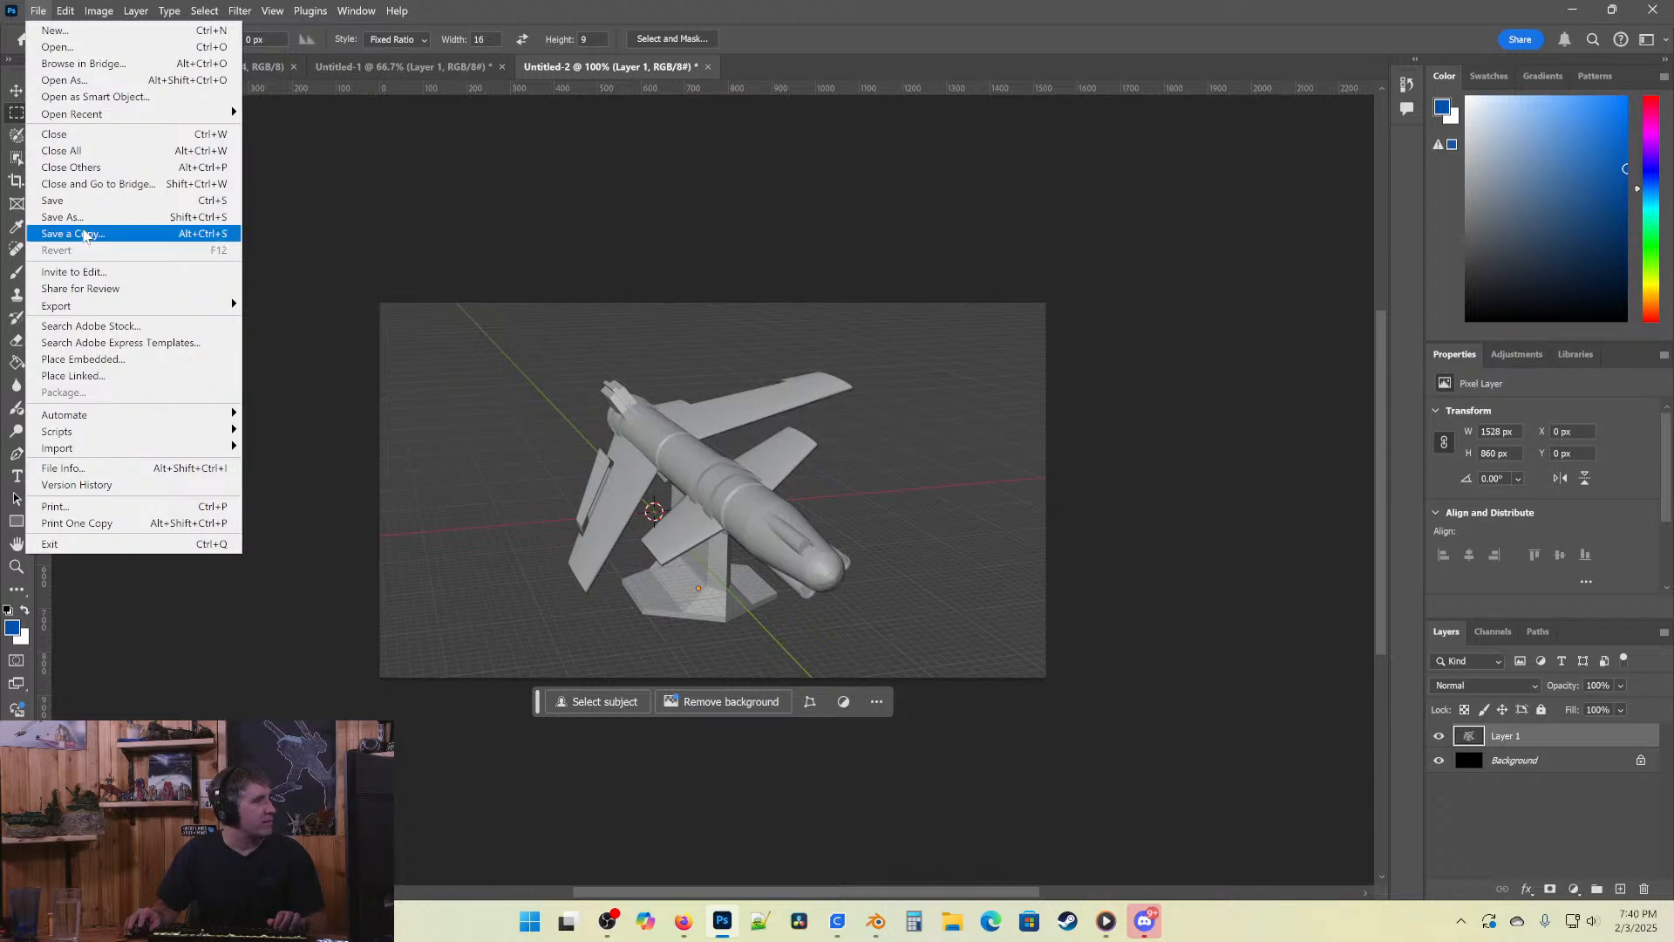
{"action": "left_click", "coordinate": [79, 233]}
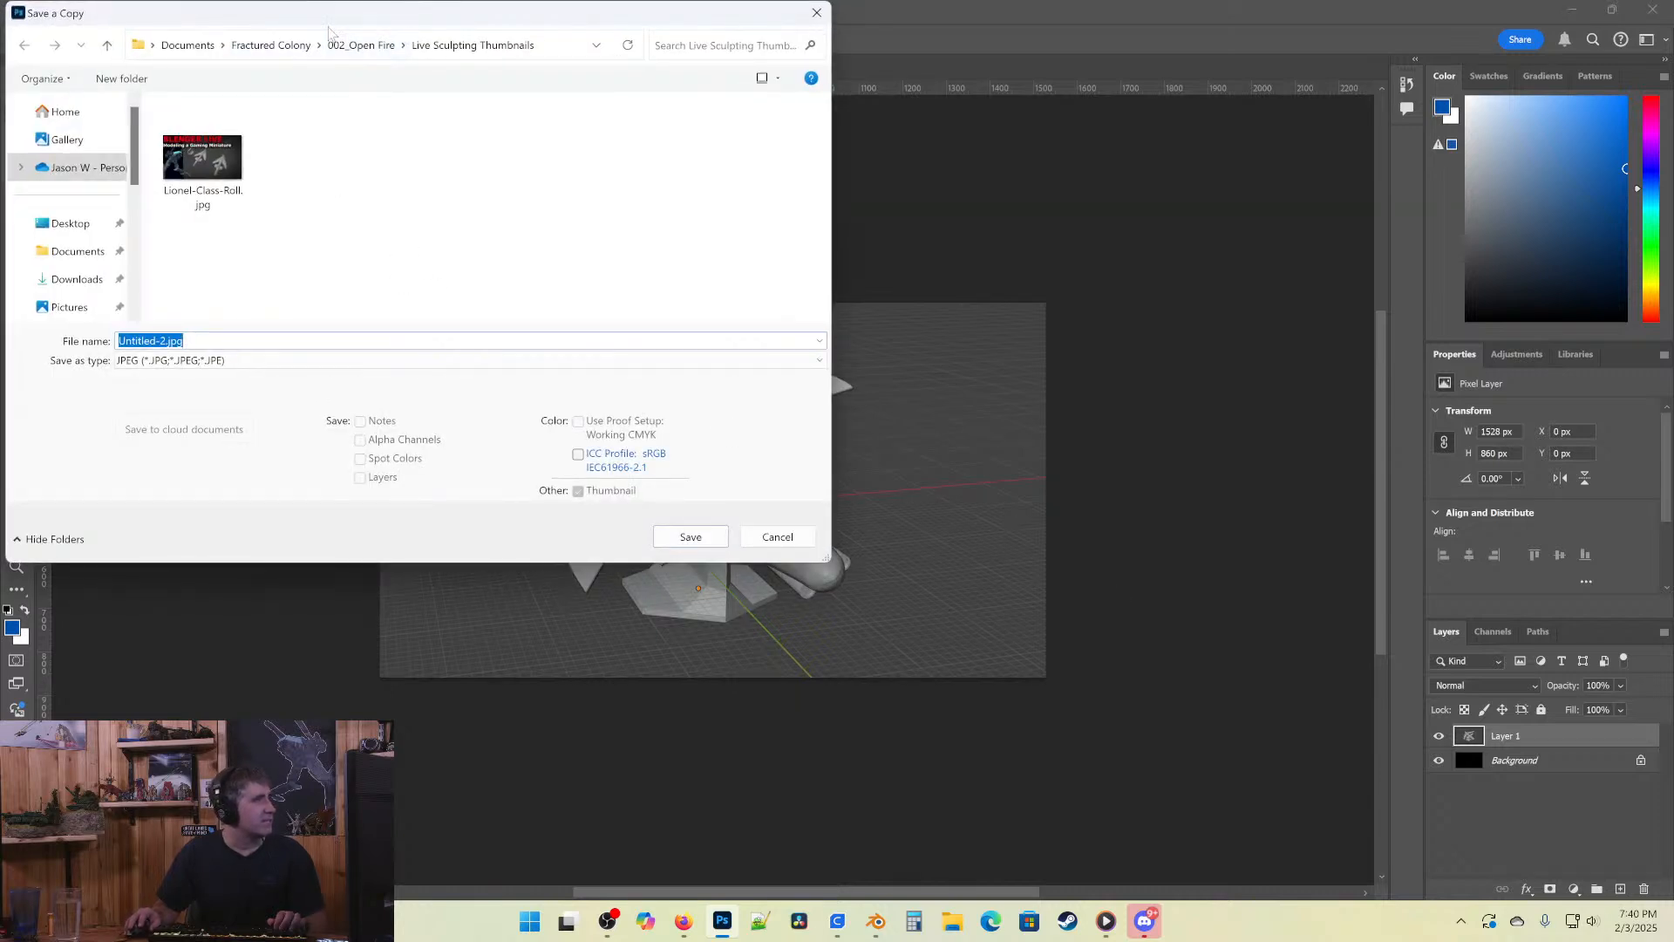
{"action": "left_click", "coordinate": [361, 46]}
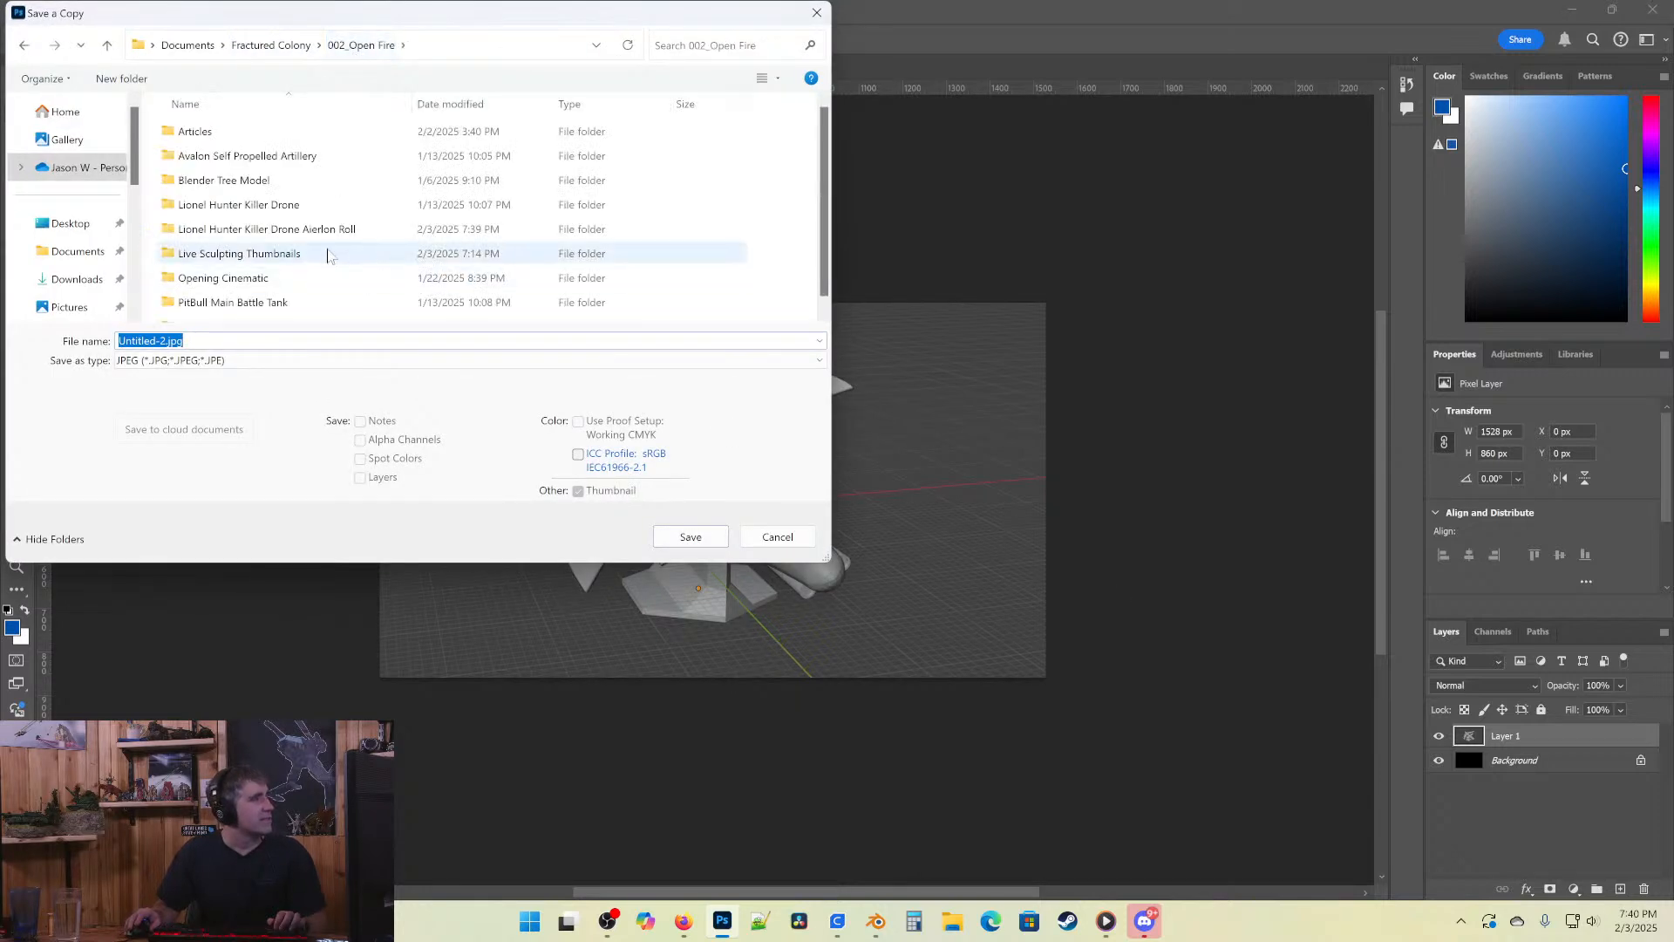
{"action": "double_click", "coordinate": [222, 312]}
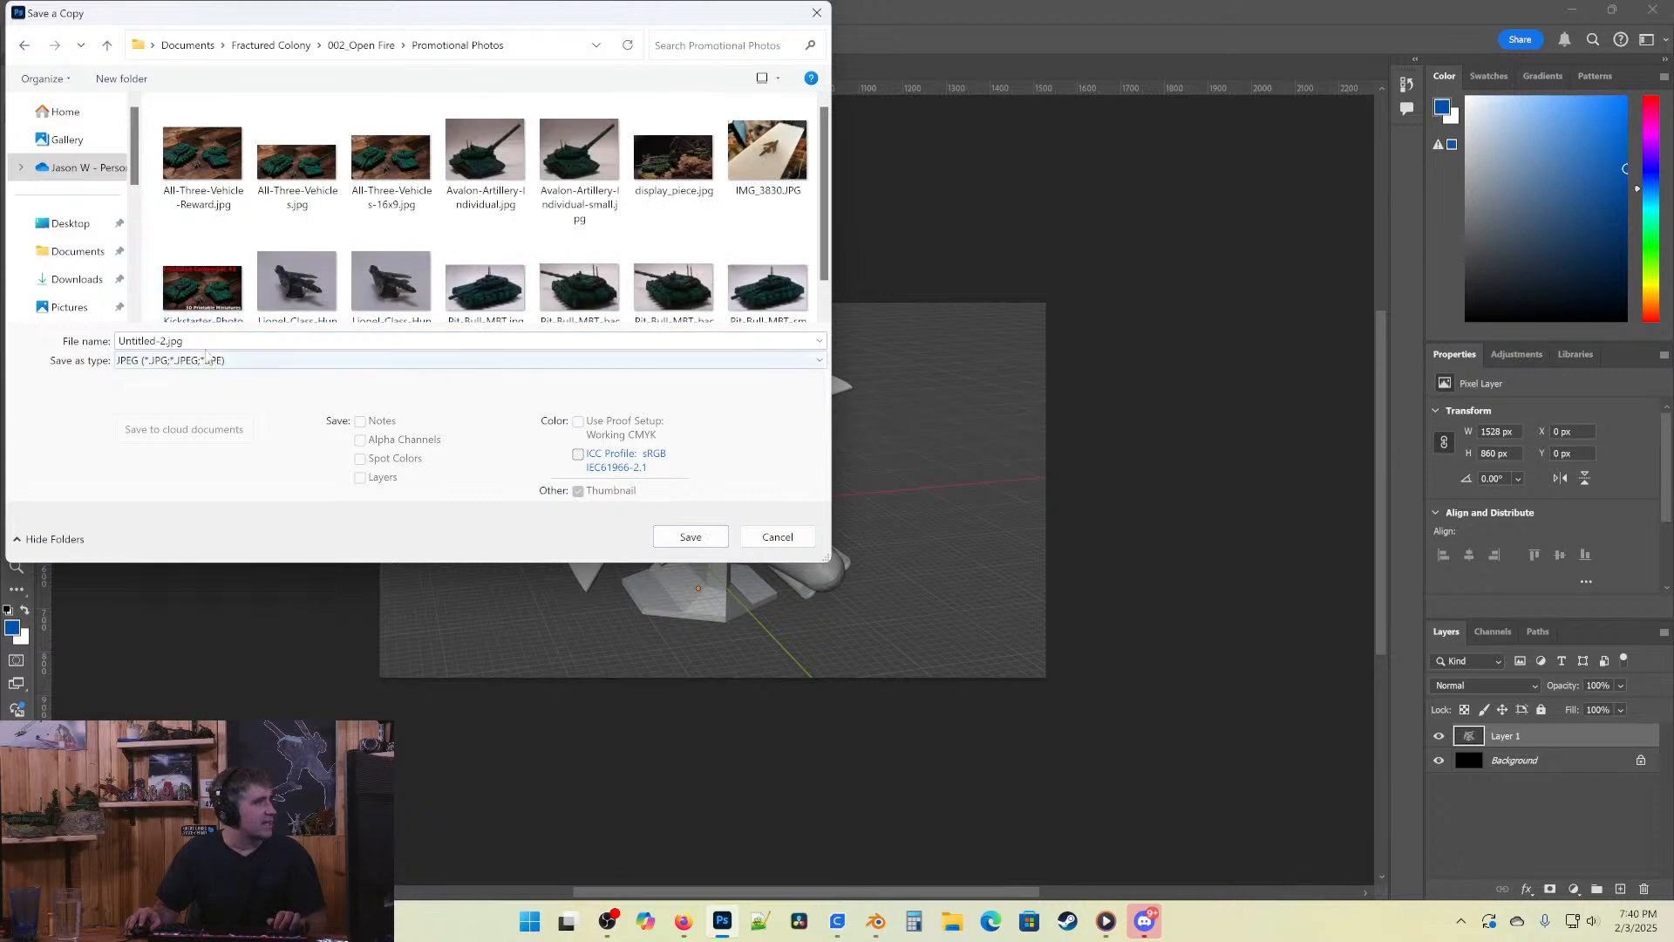
Give the copy a file name beginning with Lionel-Drone and save it as a baseline standard JPEG at quality 9.
{"action": "key", "text": "shift+Left"}
{"action": "key", "text": "shift+Left"}
{"action": "key", "text": "shift+Left"}
{"action": "key", "text": "shift+Left"}
{"action": "key", "text": "shift+Left"}
{"action": "key", "text": "shift+Left"}
{"action": "key", "text": "shift+Left"}
{"action": "key", "text": "shift+Left"}
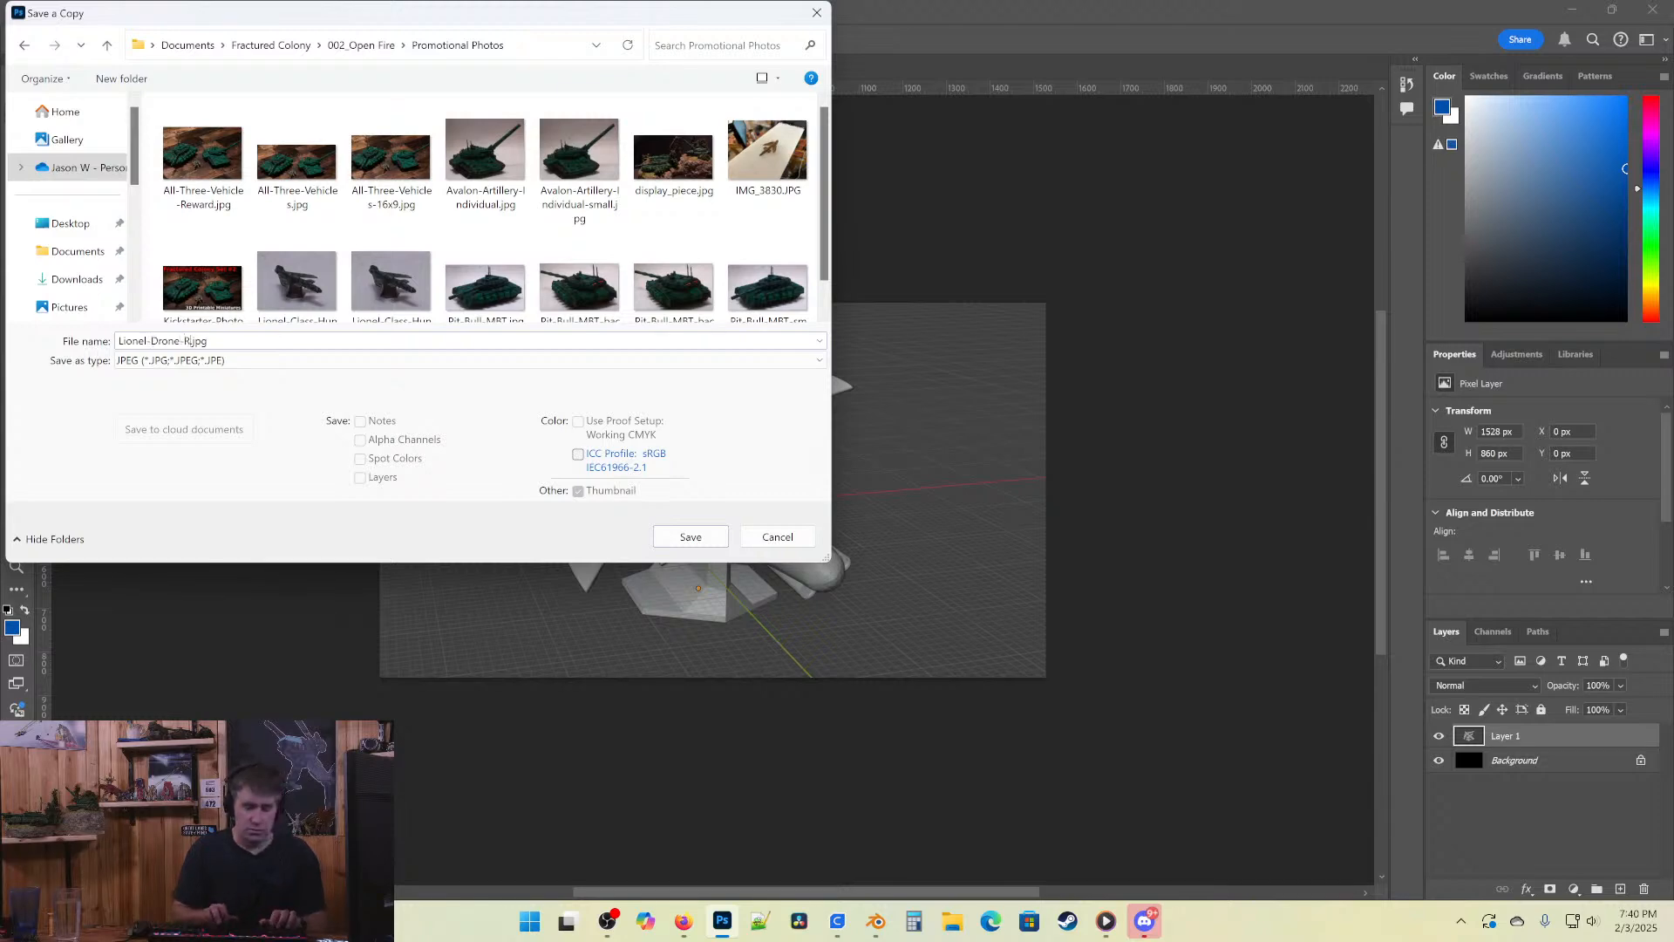
{"action": "key", "text": "Return"}
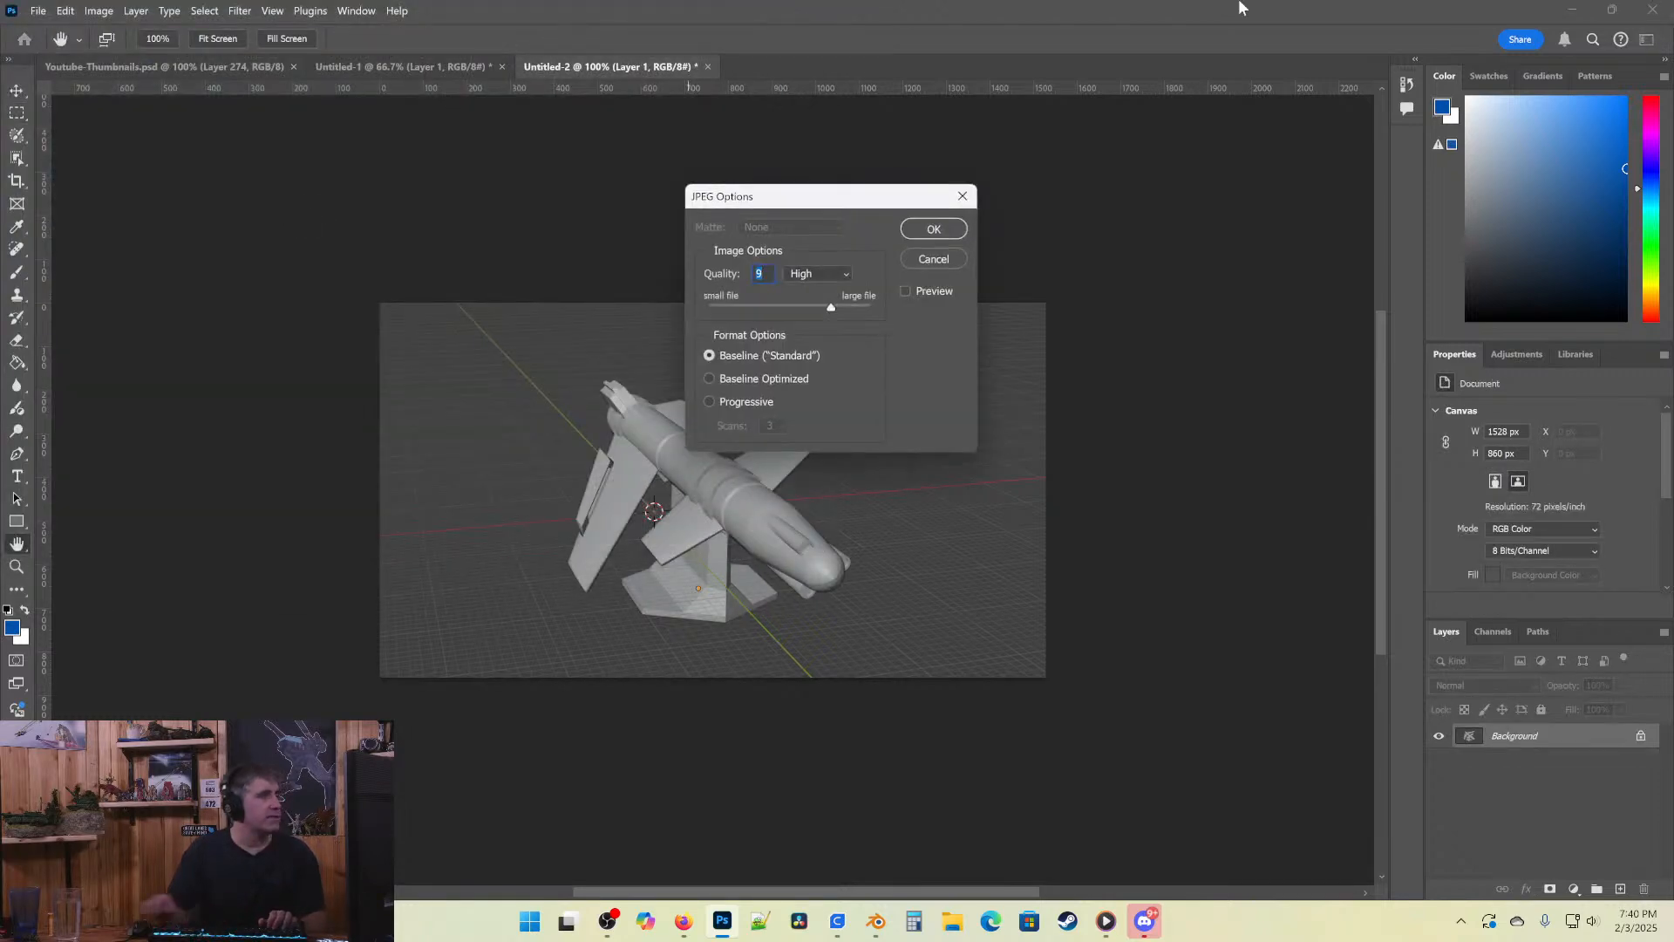
{"action": "left_click", "coordinate": [903, 232]}
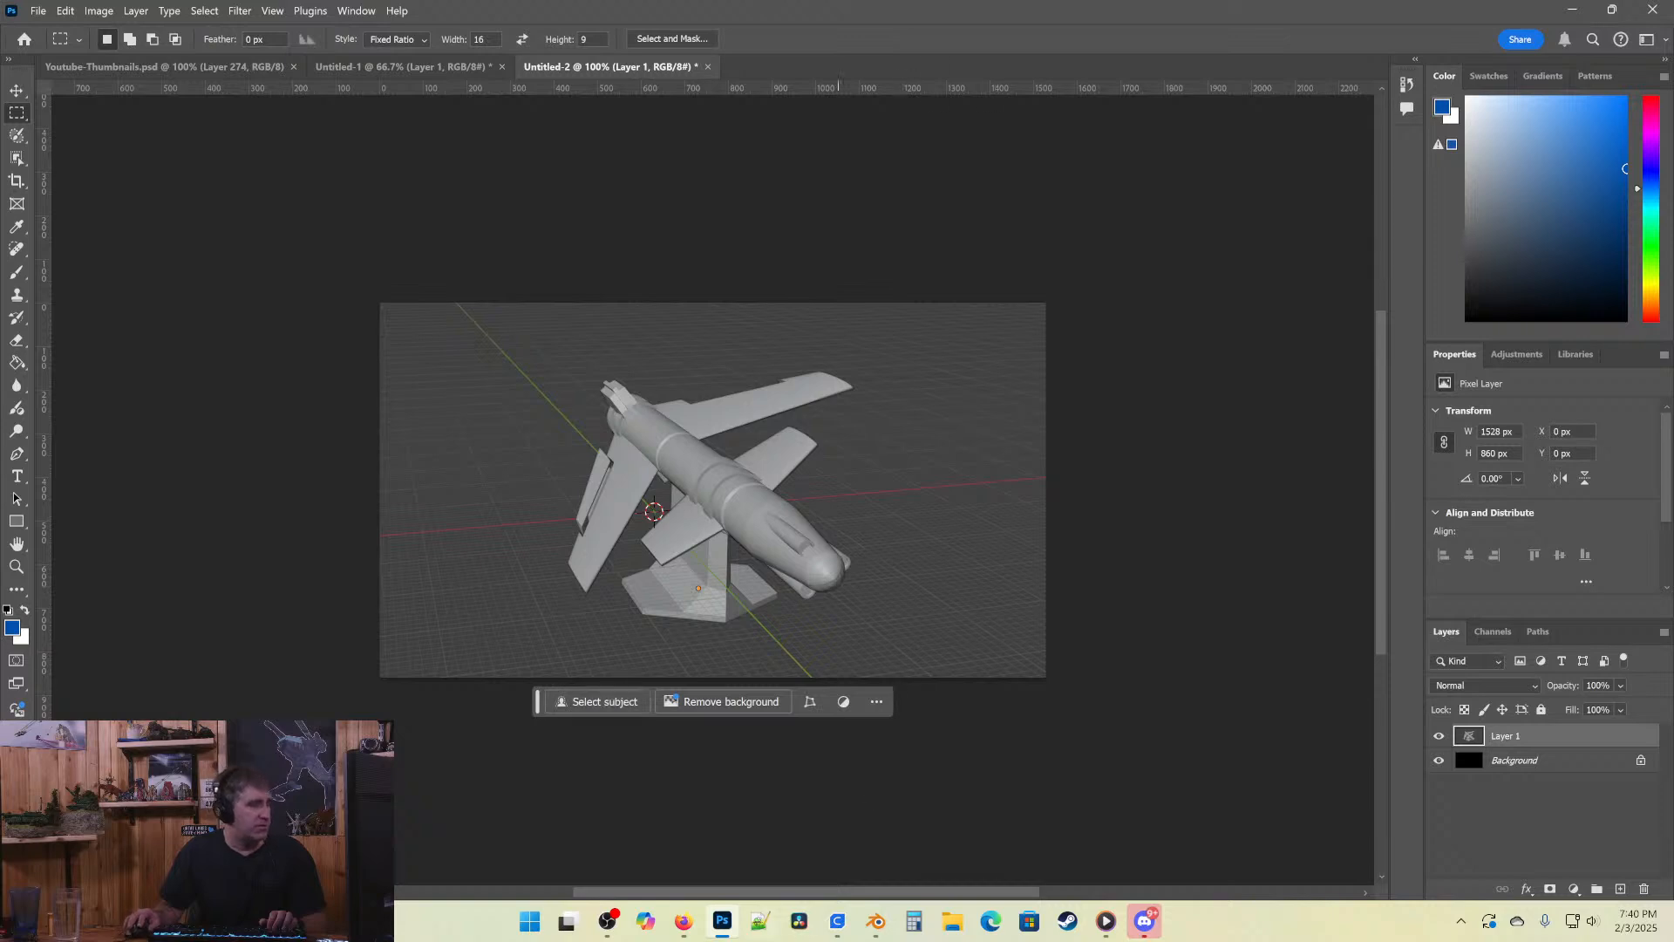
Switch to Blender and frame the drone and stand in a raised rear view for a second screenshot.
{"action": "left_click", "coordinate": [875, 922]}
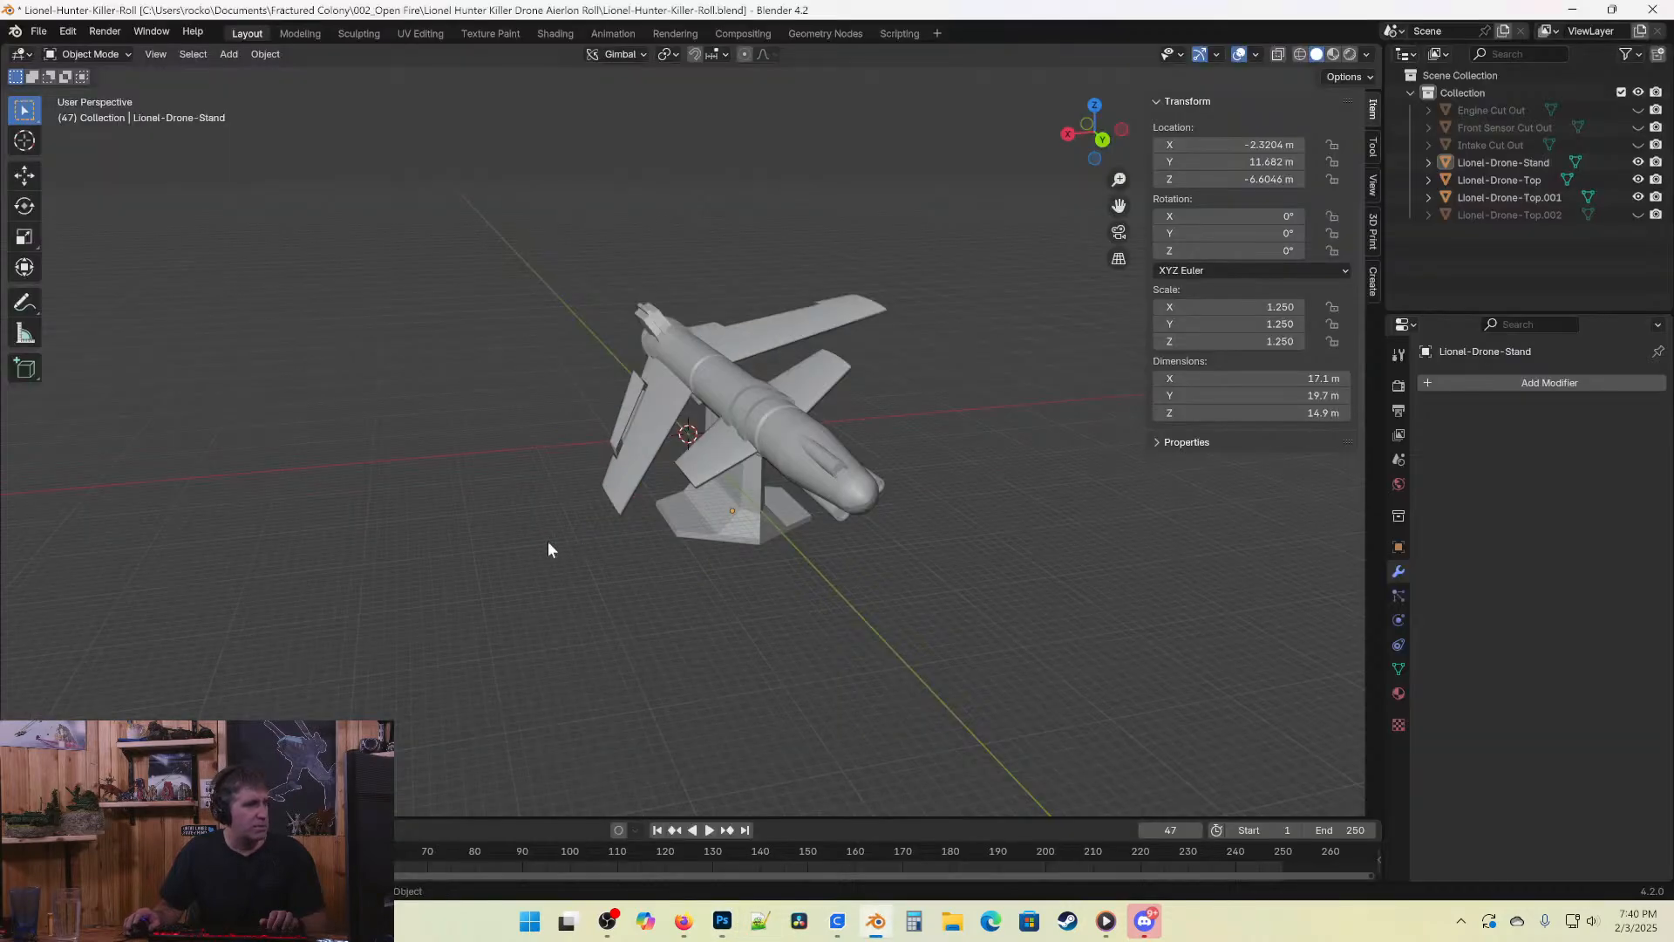
{"action": "middle_click_drag", "start_coordinate": [548, 541], "coordinate": [700, 399]}
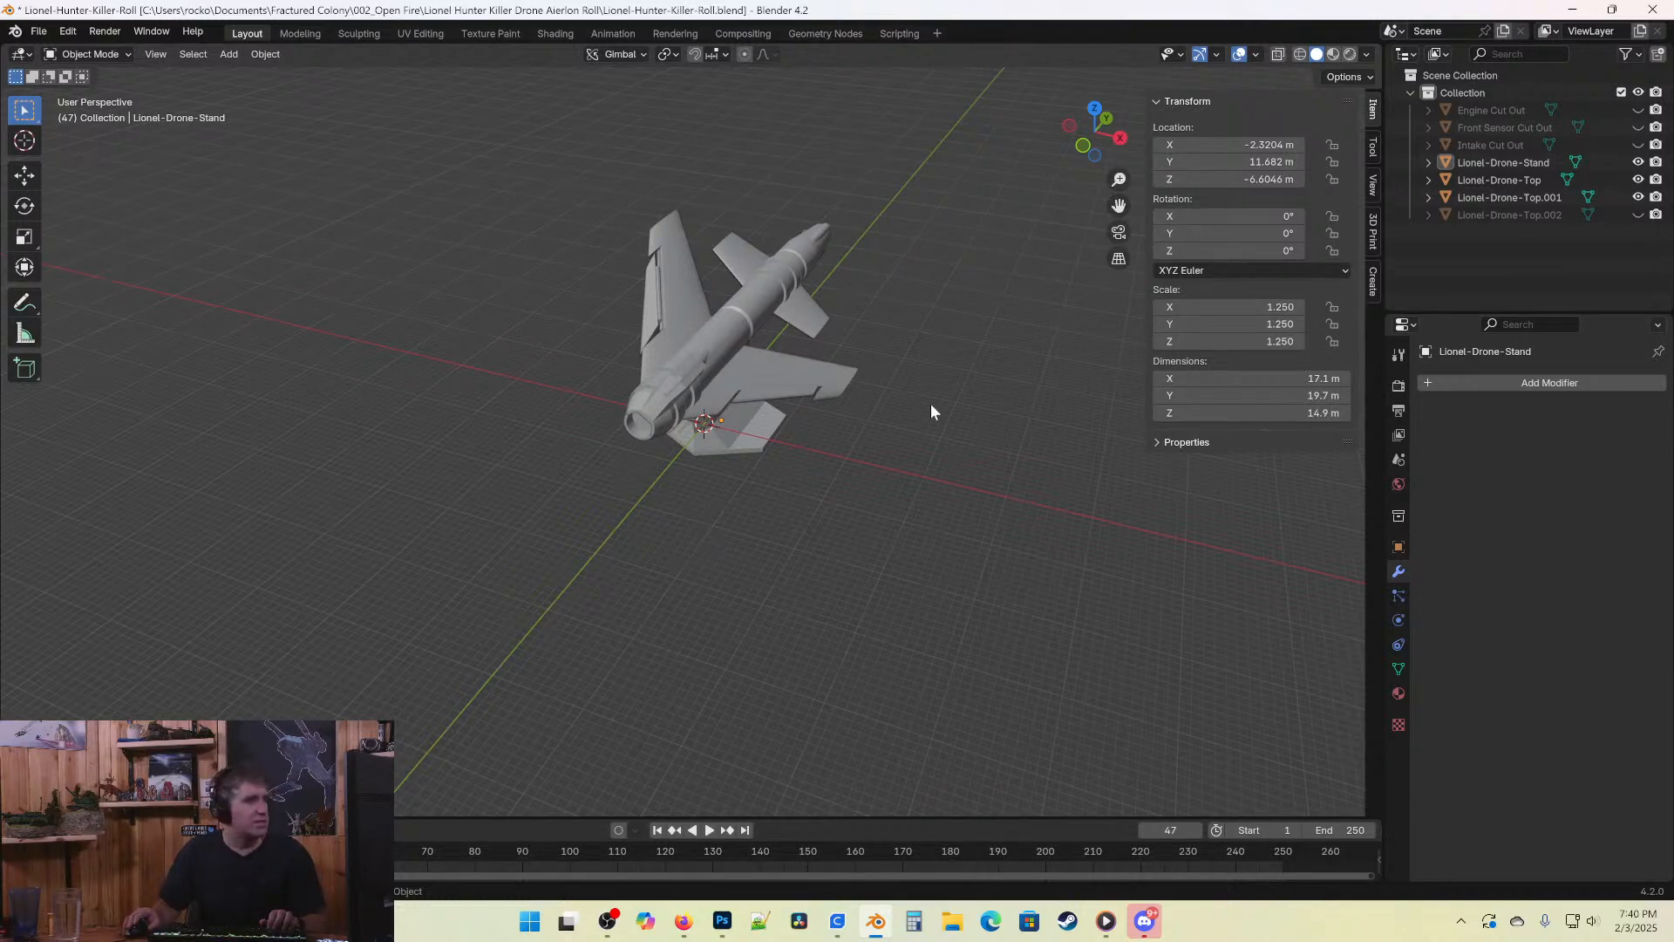
{"action": "middle_click_drag", "start_coordinate": [915, 325], "coordinate": [877, 430]}
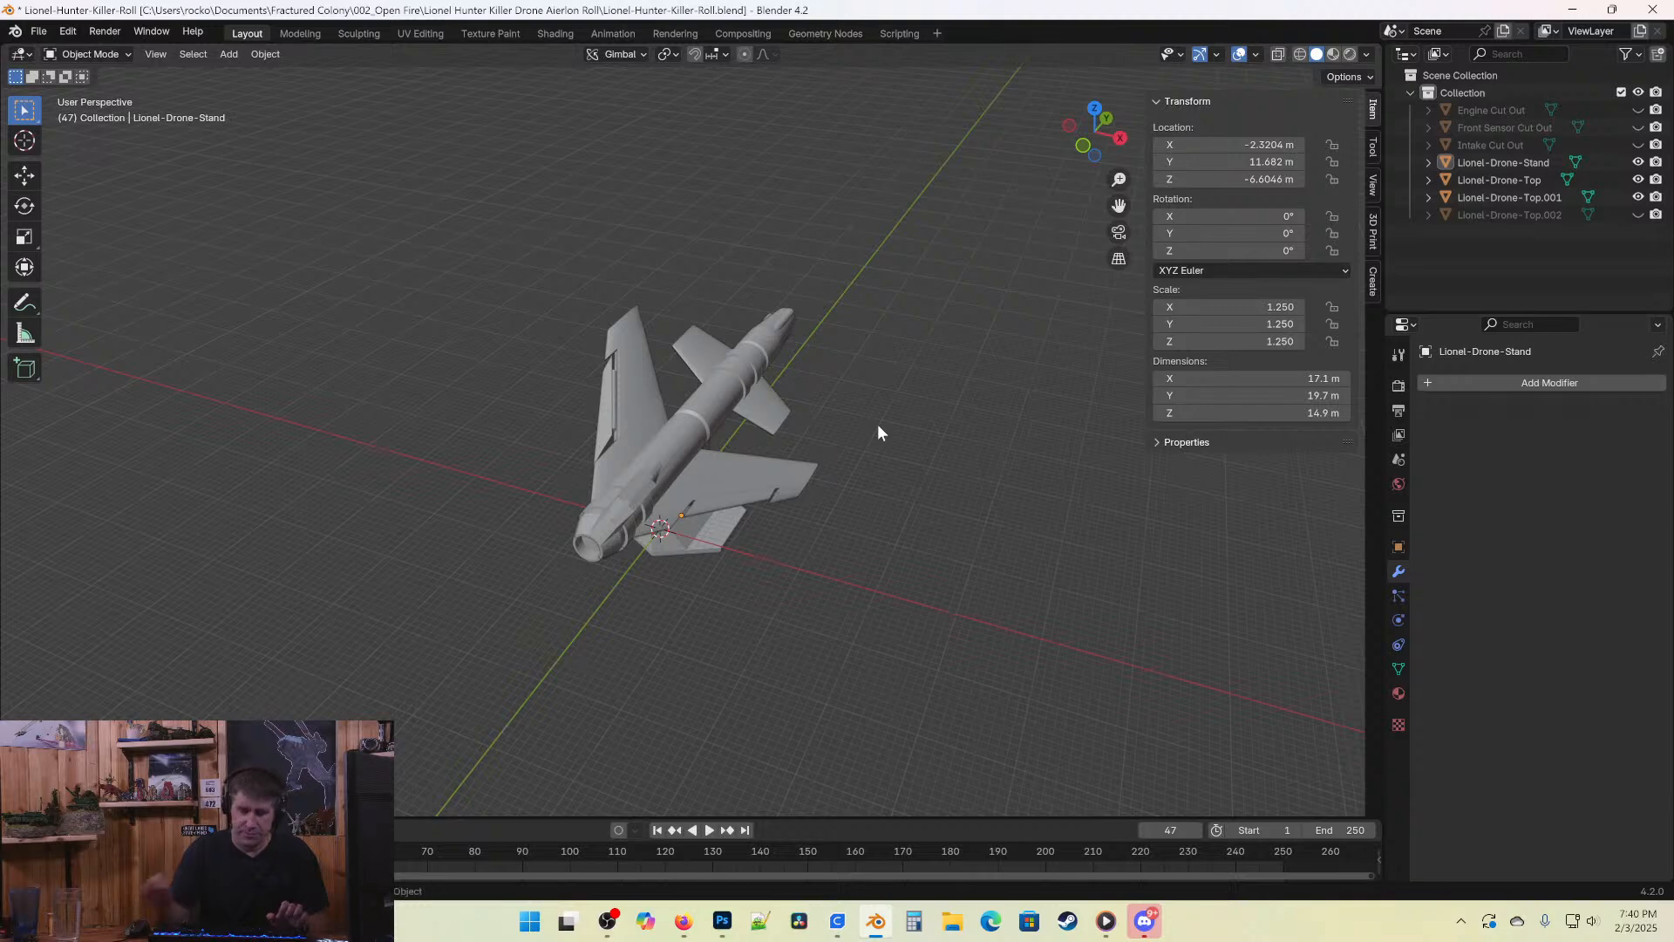
Switch to Photoshop, paste the rear-view screenshot into Untitled-1 and frame the drone and stand with a 16:9 marquee of about 1588 x 893 px.
{"action": "left_click", "coordinate": [724, 921]}
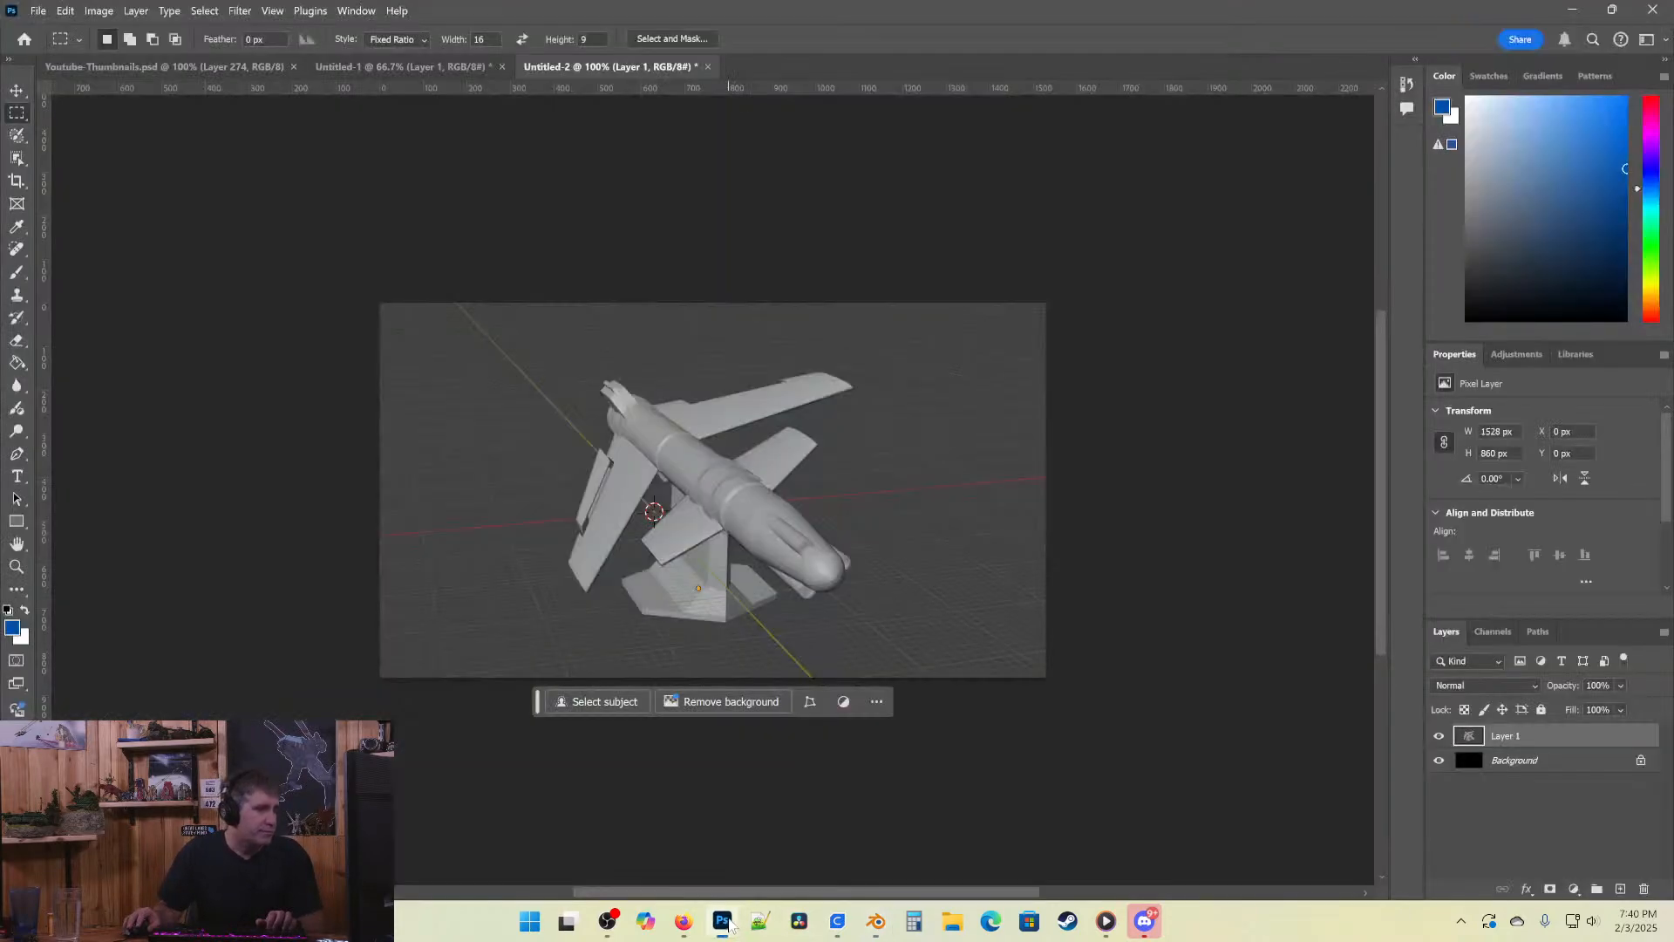
{"action": "left_click", "coordinate": [354, 67]}
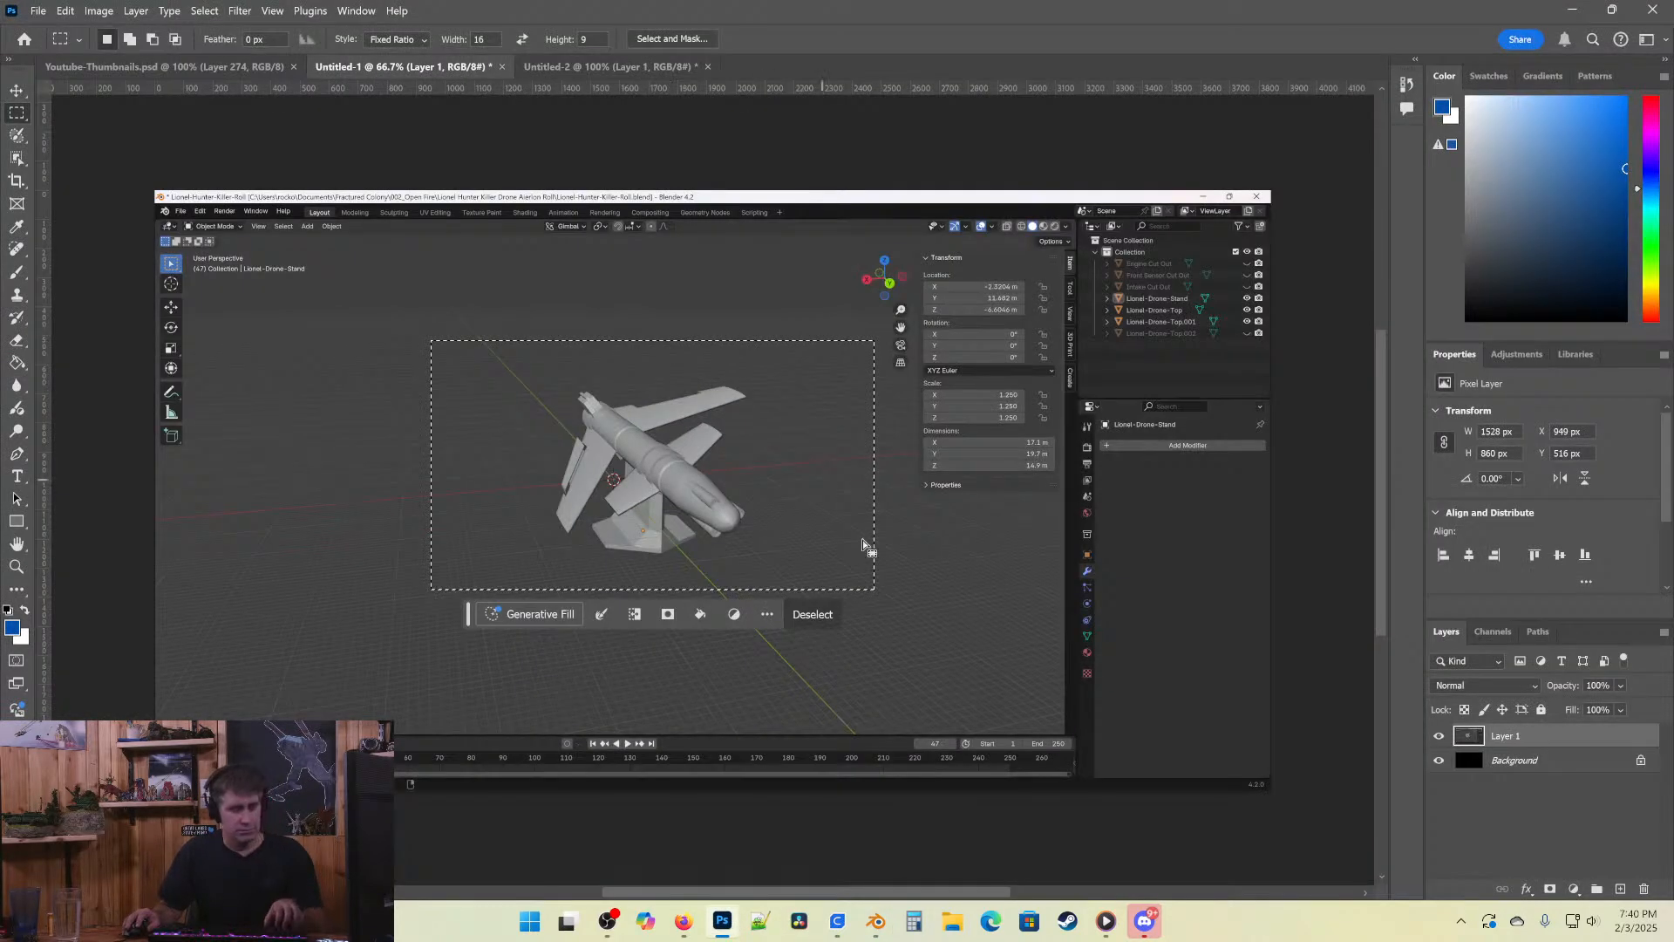
{"action": "key", "text": "ctrl+d"}
{"action": "key", "text": "ctrl+v"}
{"action": "left_click_drag", "start_coordinate": [390, 322], "coordinate": [798, 602]}
{"action": "left_click_drag", "start_coordinate": [593, 480], "coordinate": [620, 501]}
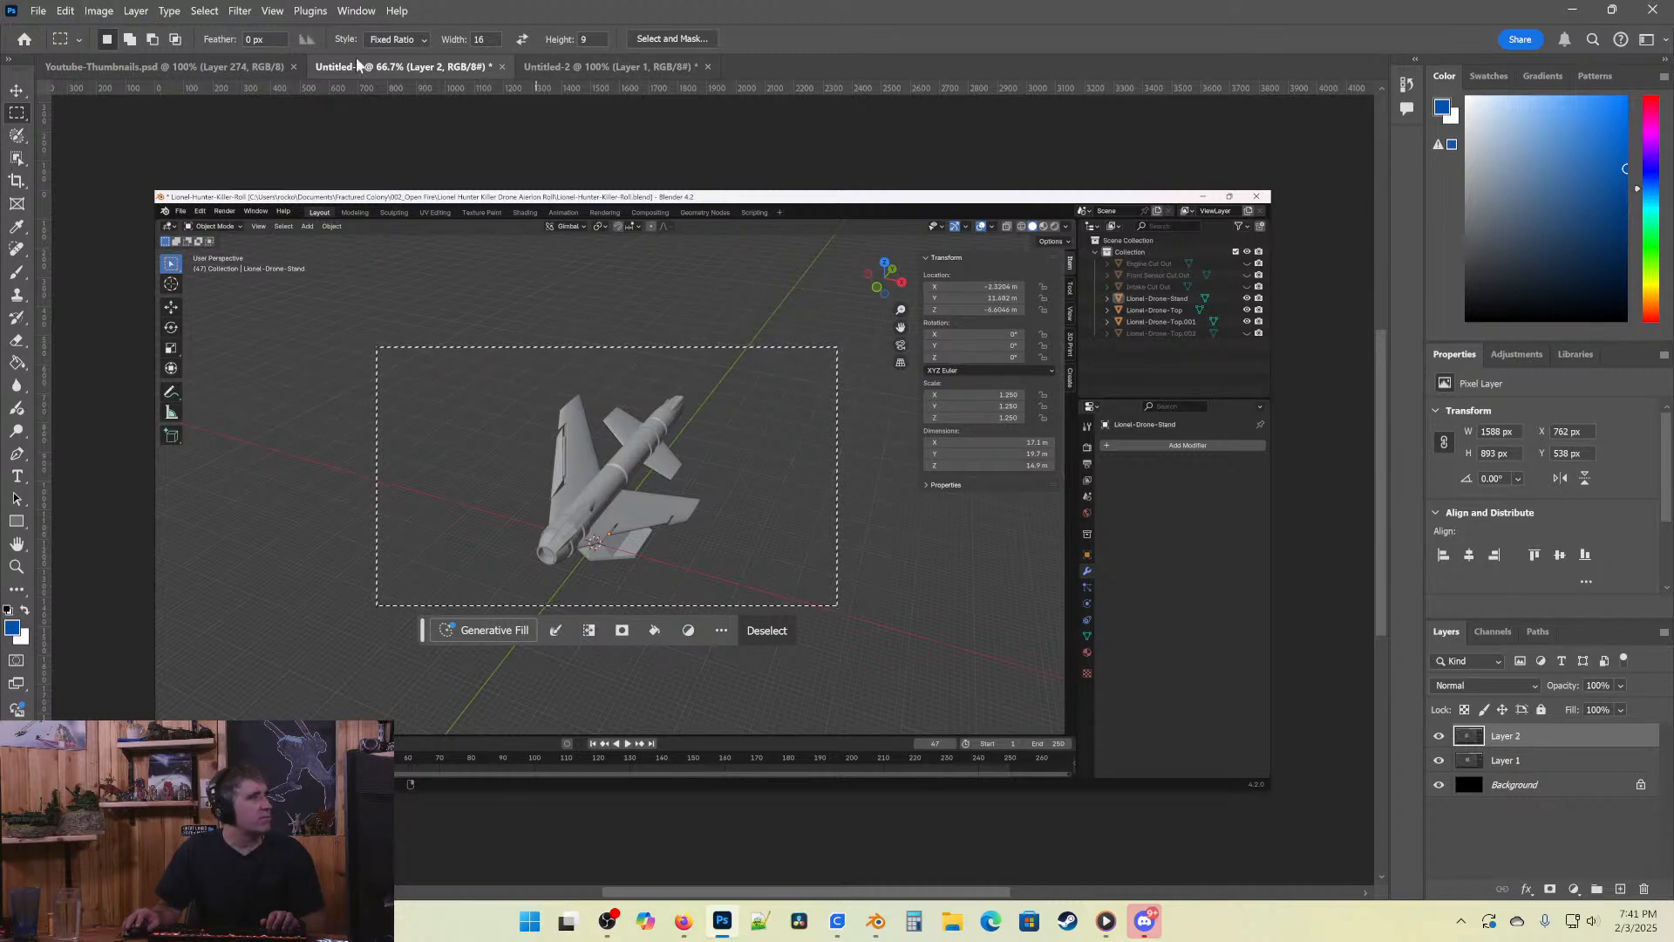
Create a 1588 x 893 px document from the clipboard preset and paste the cropped rear view of the drone into it.
{"action": "left_click", "coordinate": [39, 11]}
{"action": "left_click", "coordinate": [45, 34]}
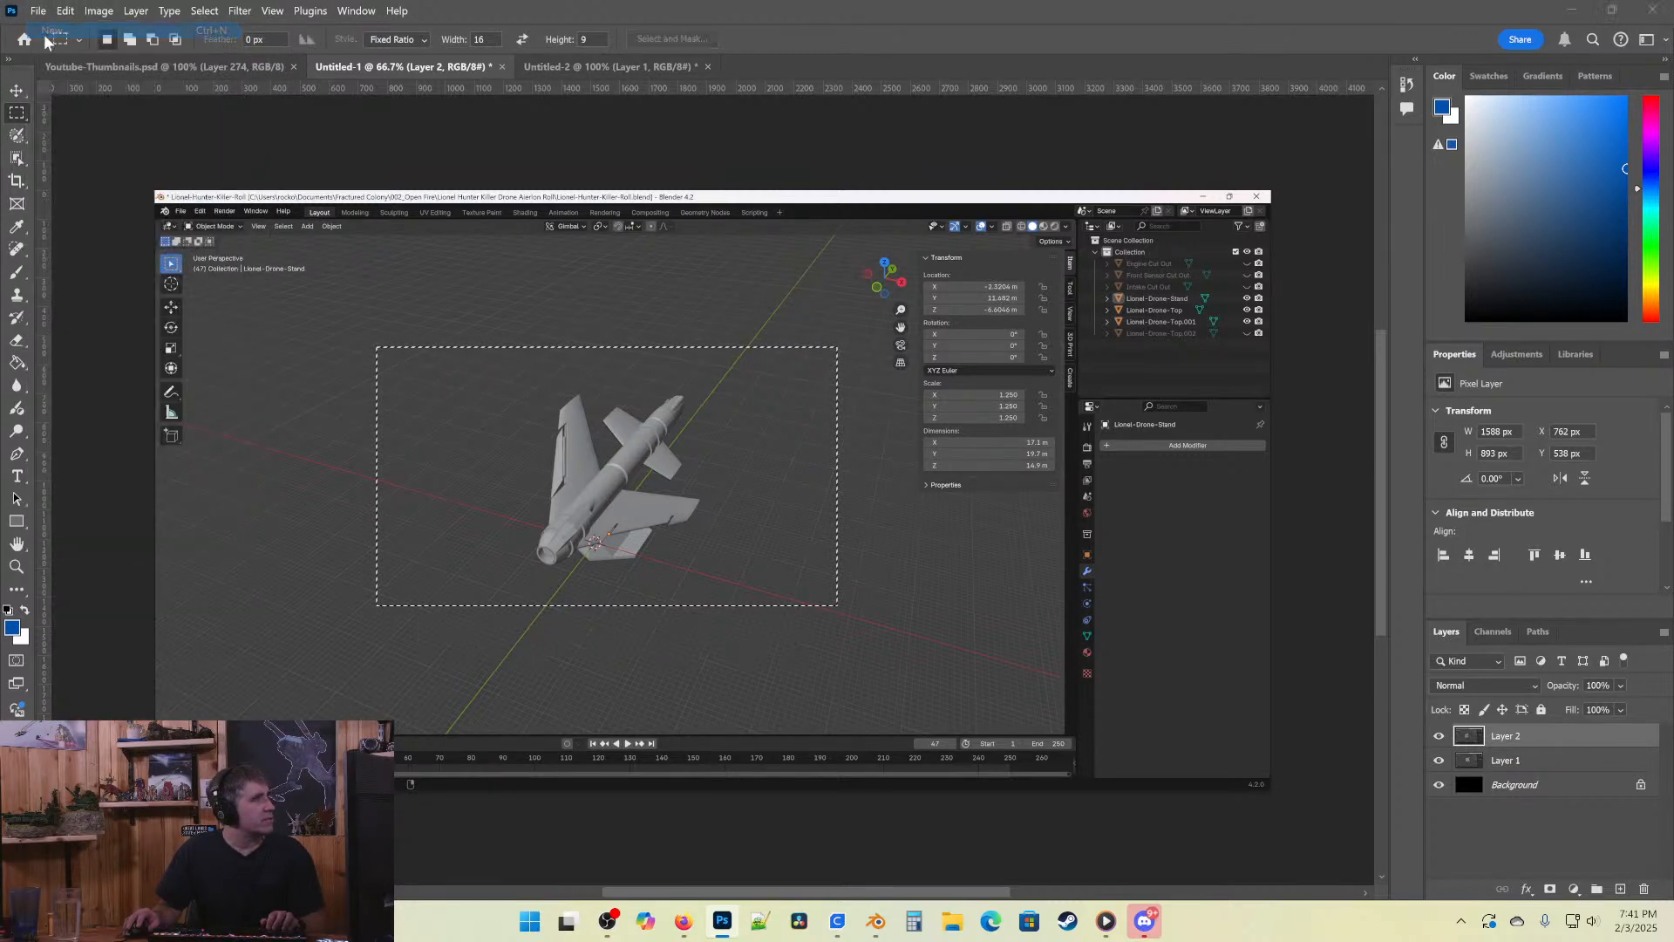
{"action": "left_click", "coordinate": [999, 638]}
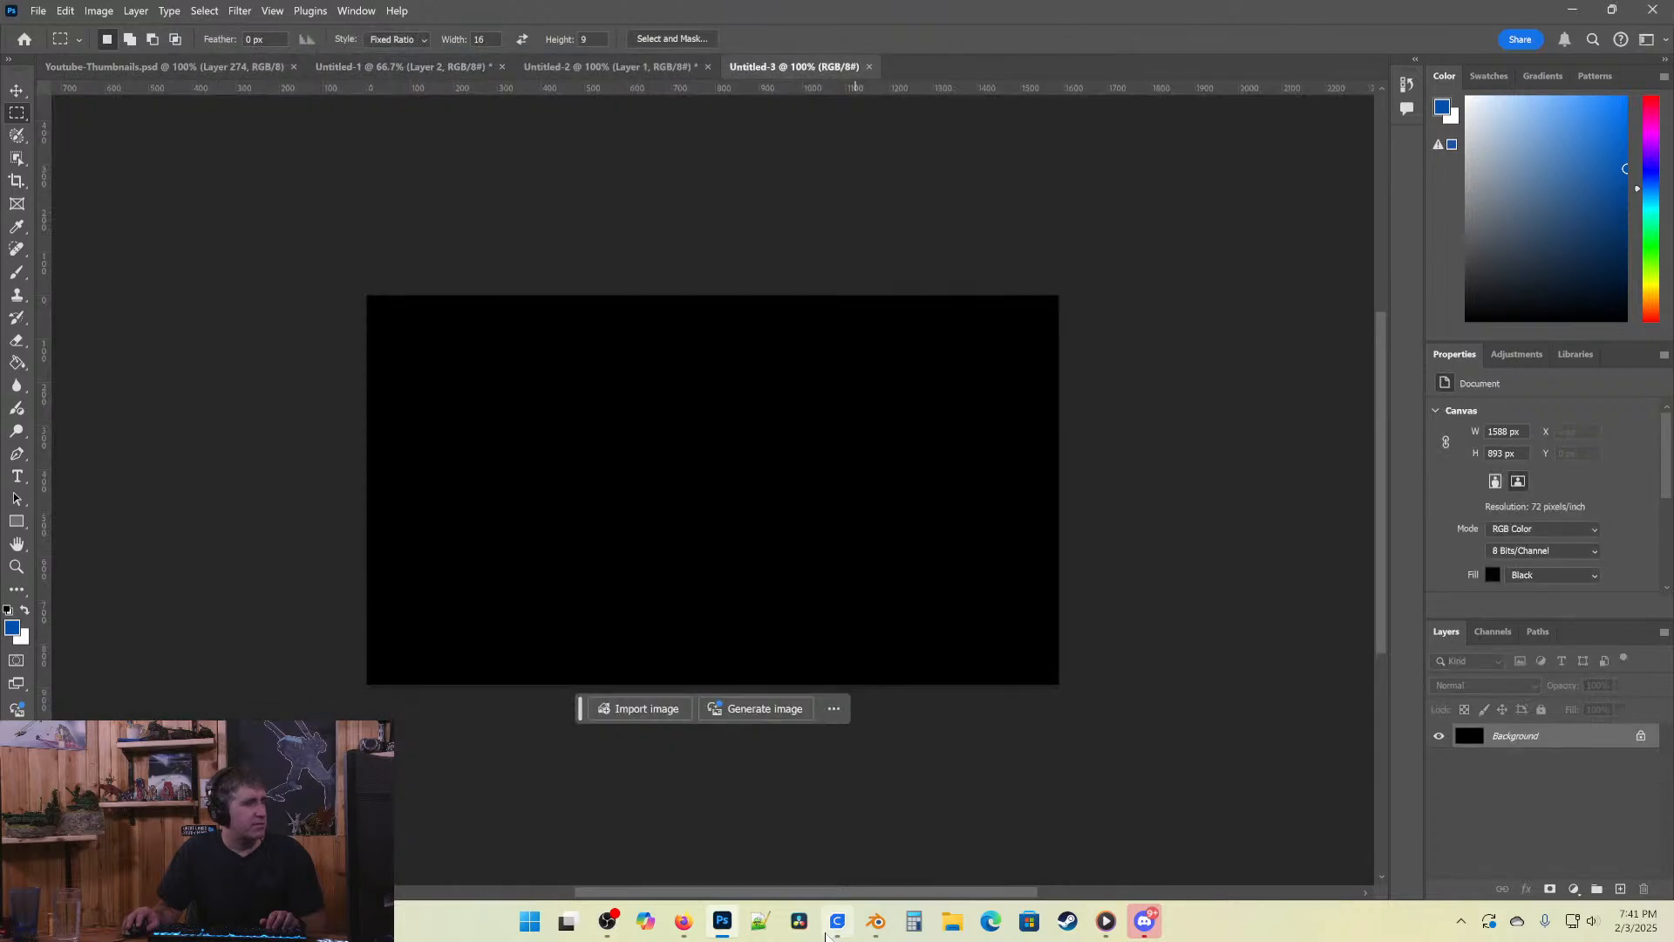
{"action": "key", "text": "ctrl+v"}
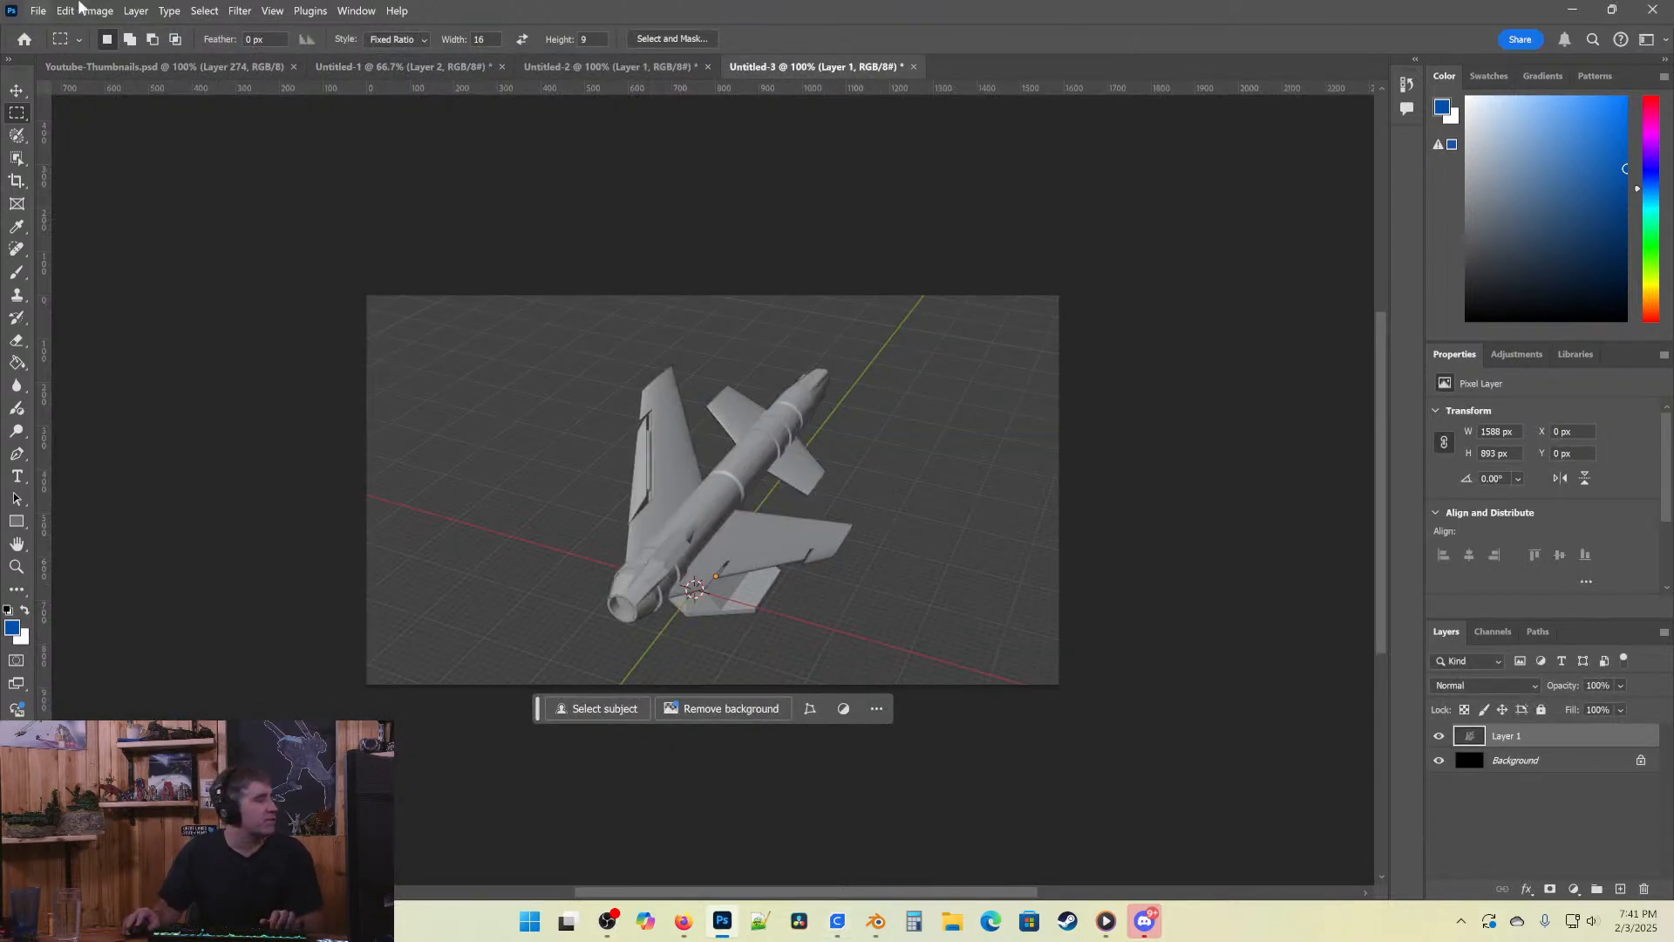
Save a JPEG copy of the image in the Promotional Photos folder, basing its name on the existing Lionel-Drone-Roll01.jpg.
{"action": "left_click", "coordinate": [40, 9]}
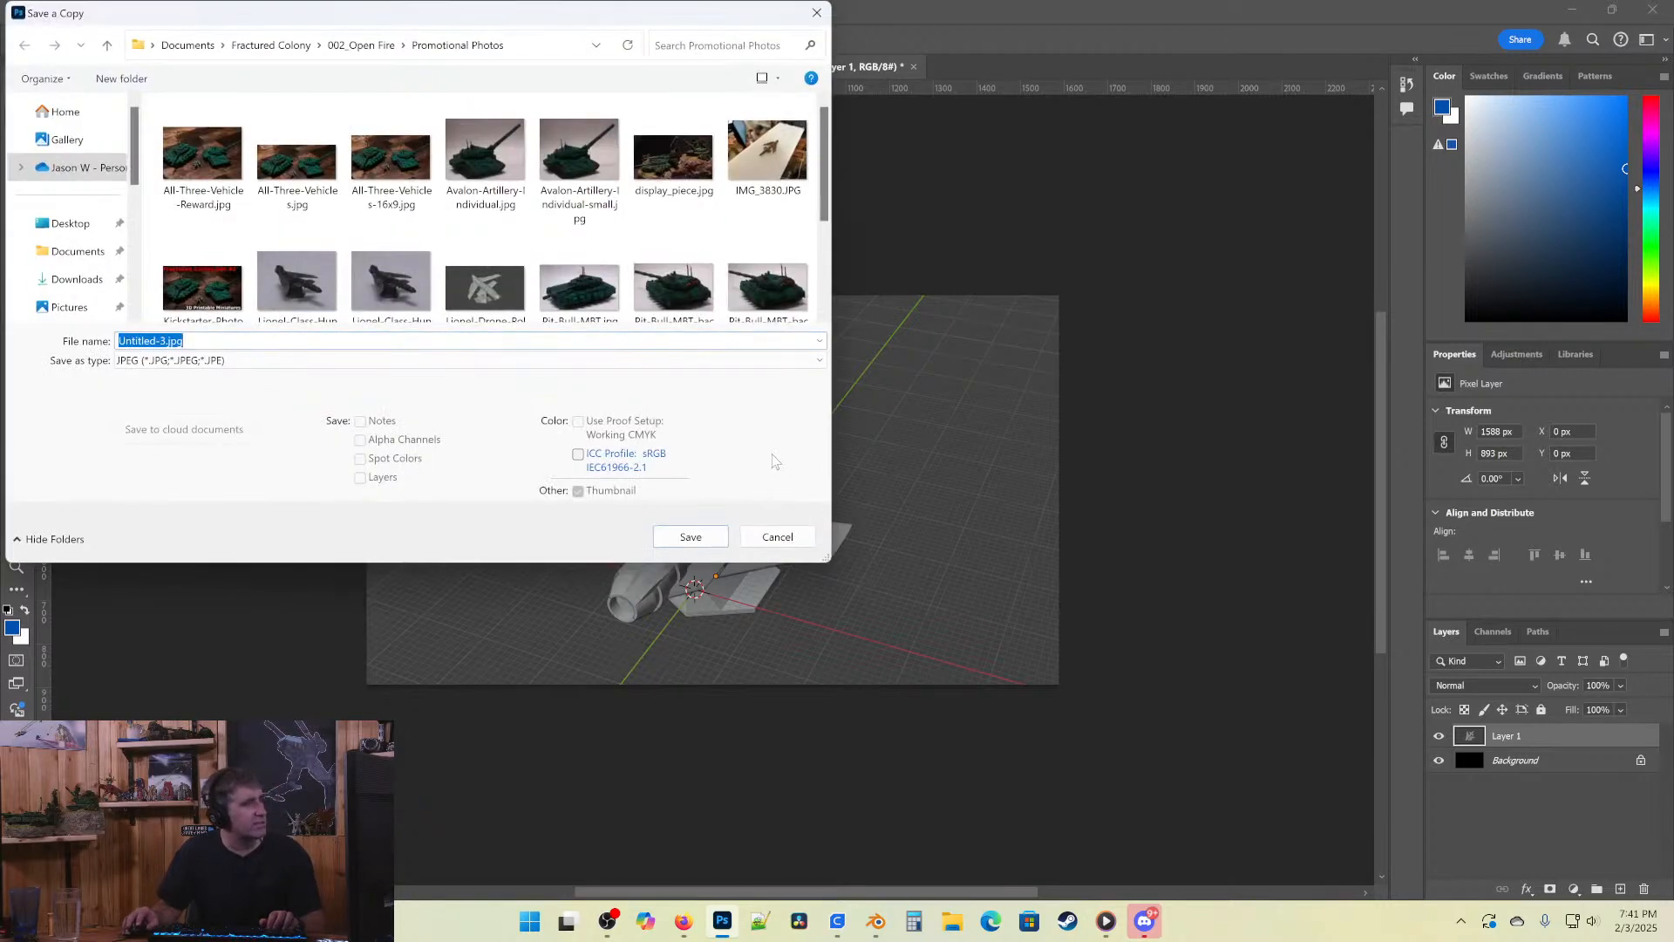
{"action": "scroll", "coordinate": [427, 193], "scroll_direction": "down", "scroll_amount": 3}
{"action": "left_click", "coordinate": [485, 144]}
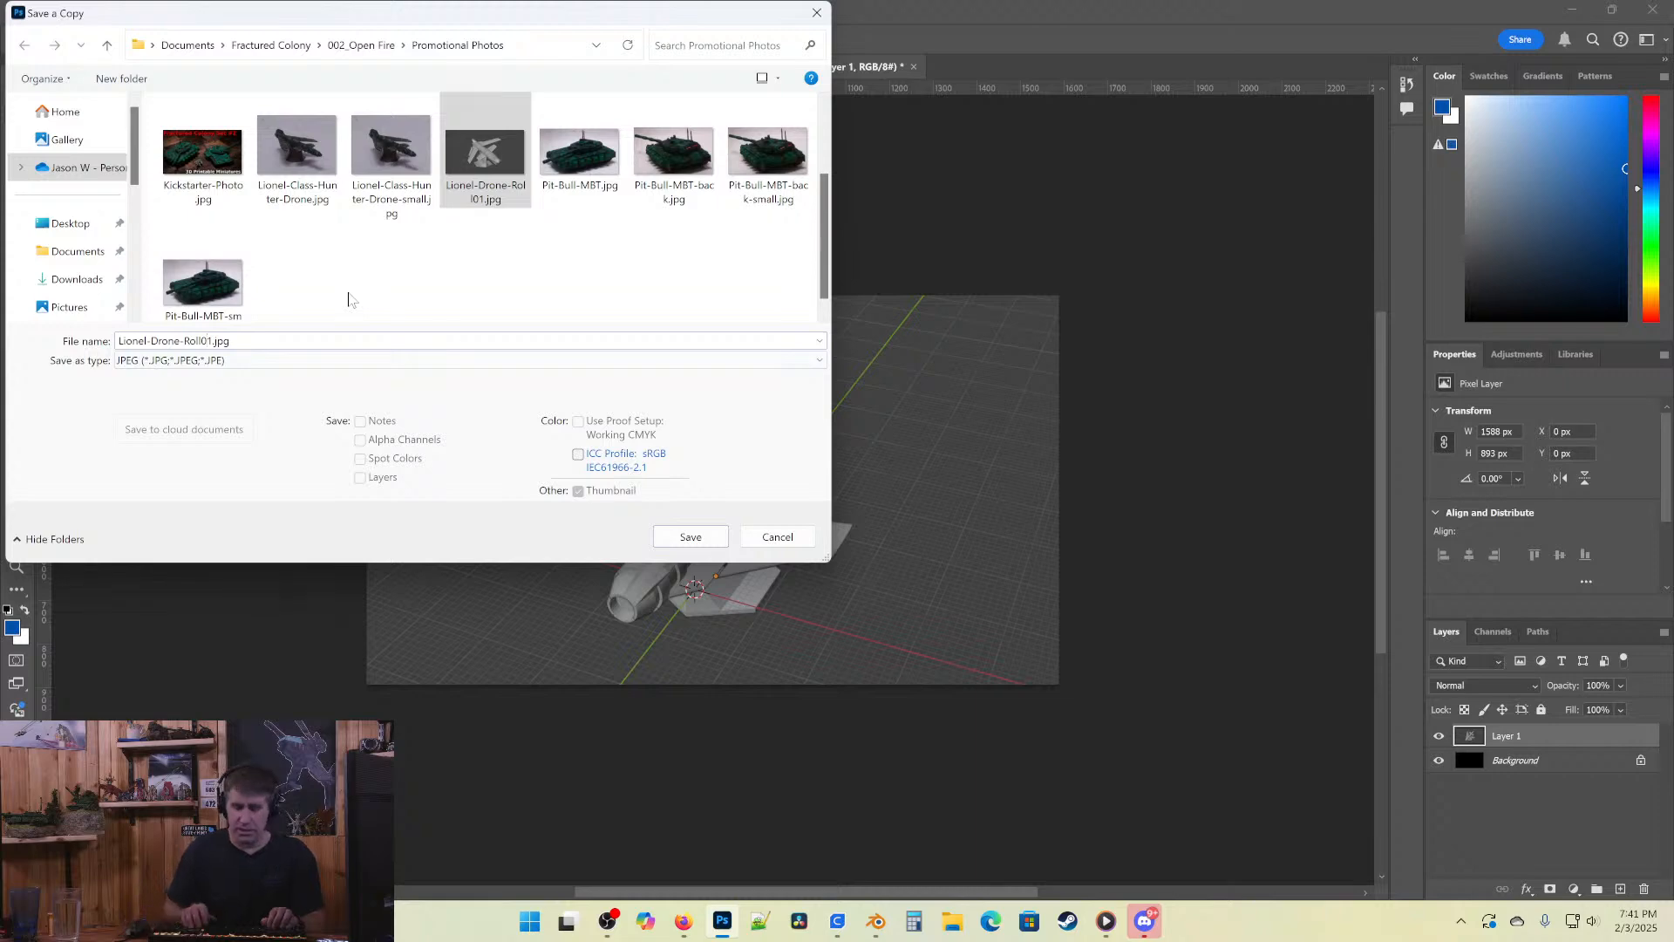
{"action": "key", "text": "Return"}
{"action": "key", "text": "Return"}
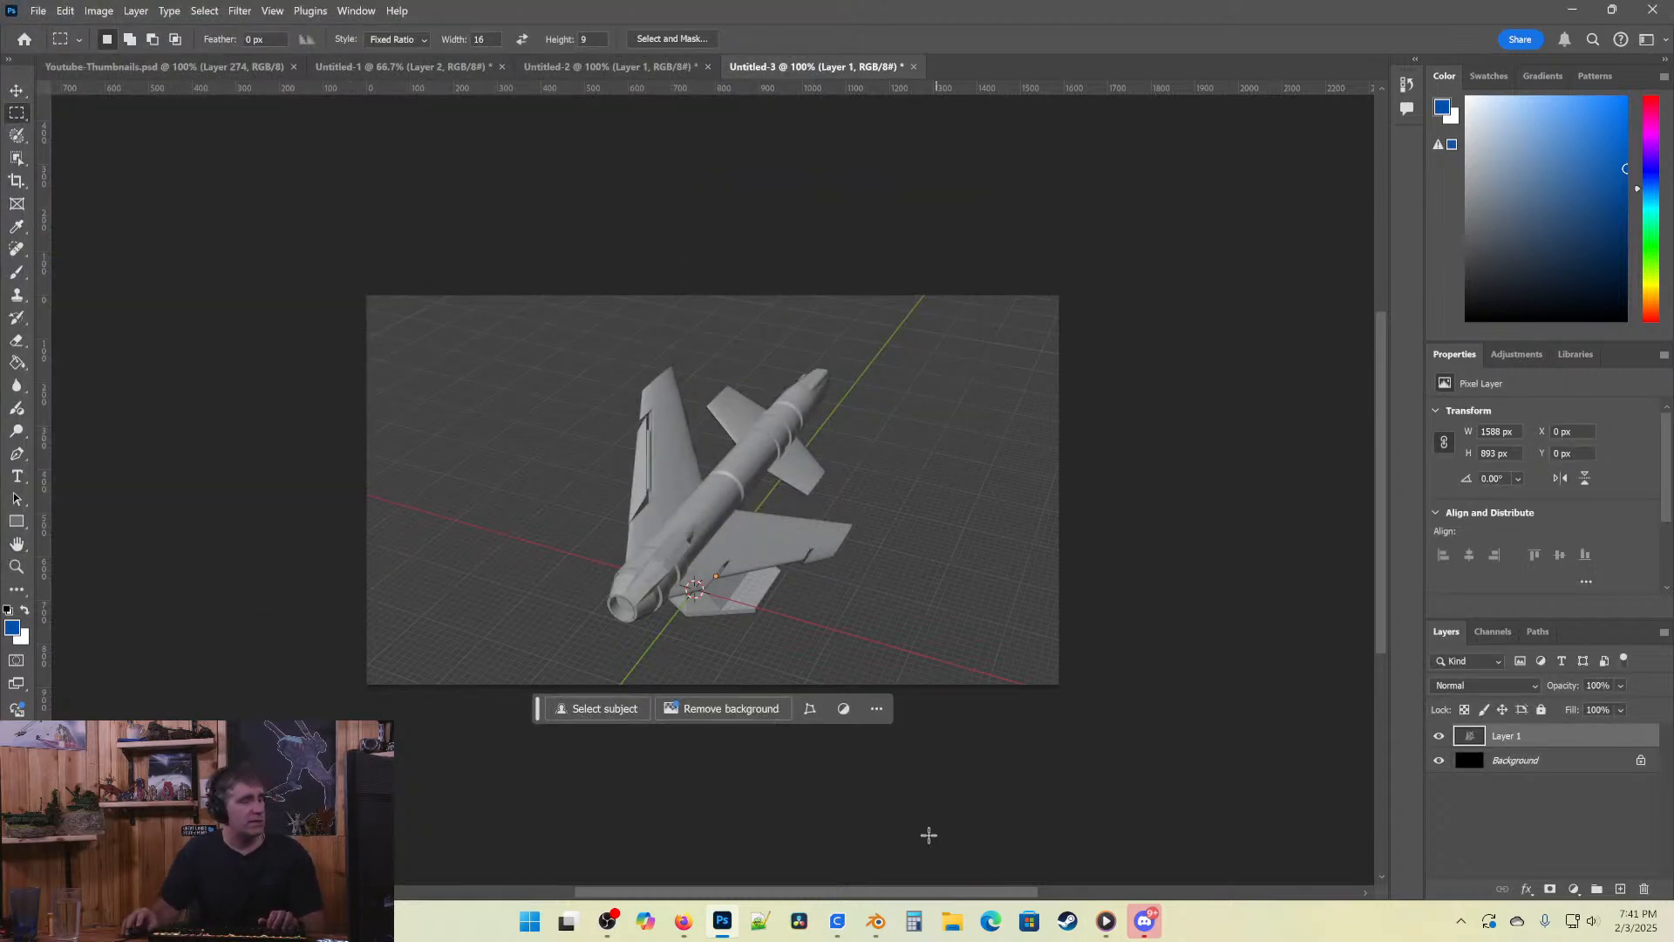
Switch to Blender, save the Lionel-Hunter-Killer-Roll file and open the recent file SAM-Site.blend.
{"action": "left_click", "coordinate": [876, 921]}
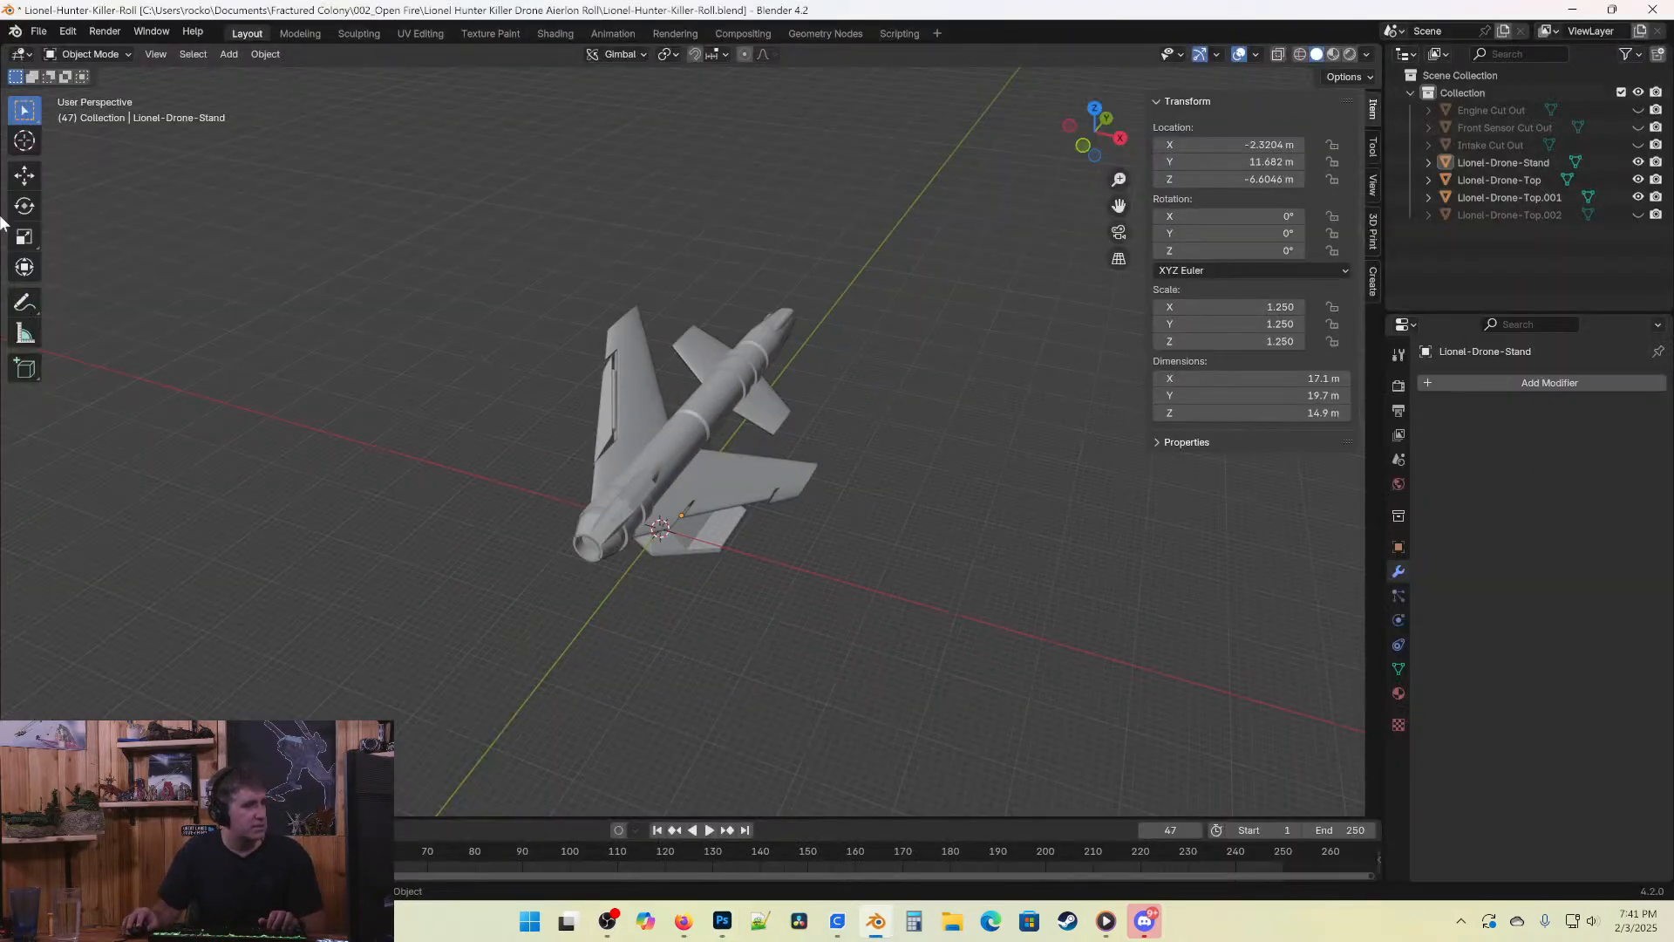
{"action": "key", "text": "ctrl+s"}
{"action": "left_click", "coordinate": [31, 33]}
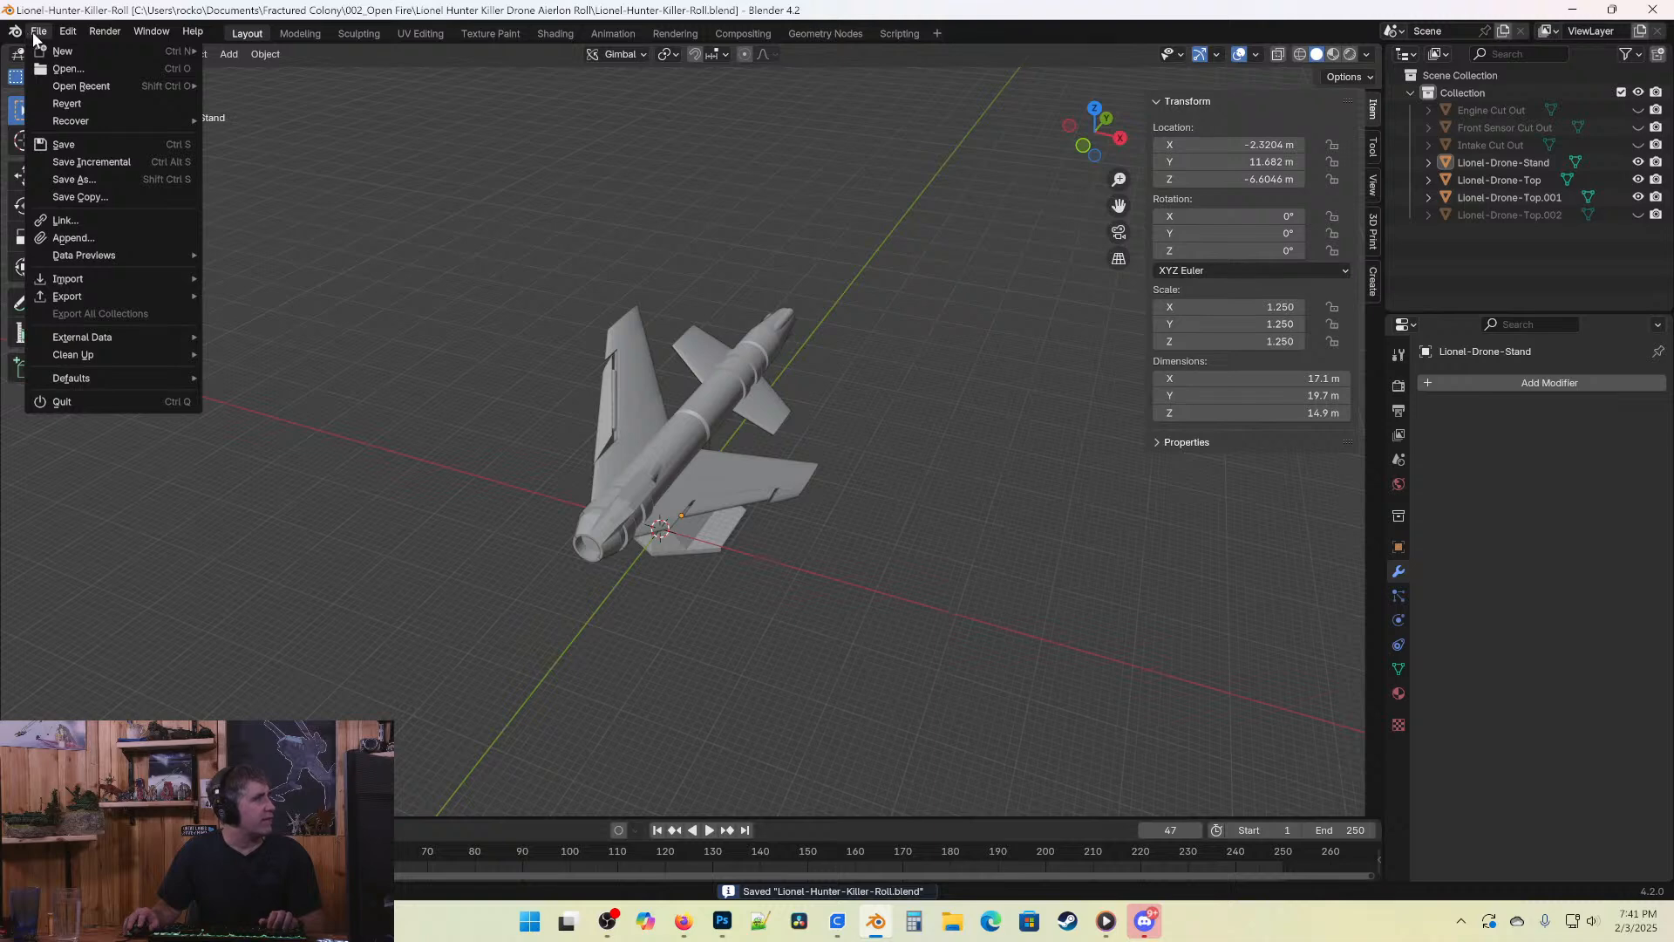
{"action": "mouse_move", "coordinate": [77, 87]}
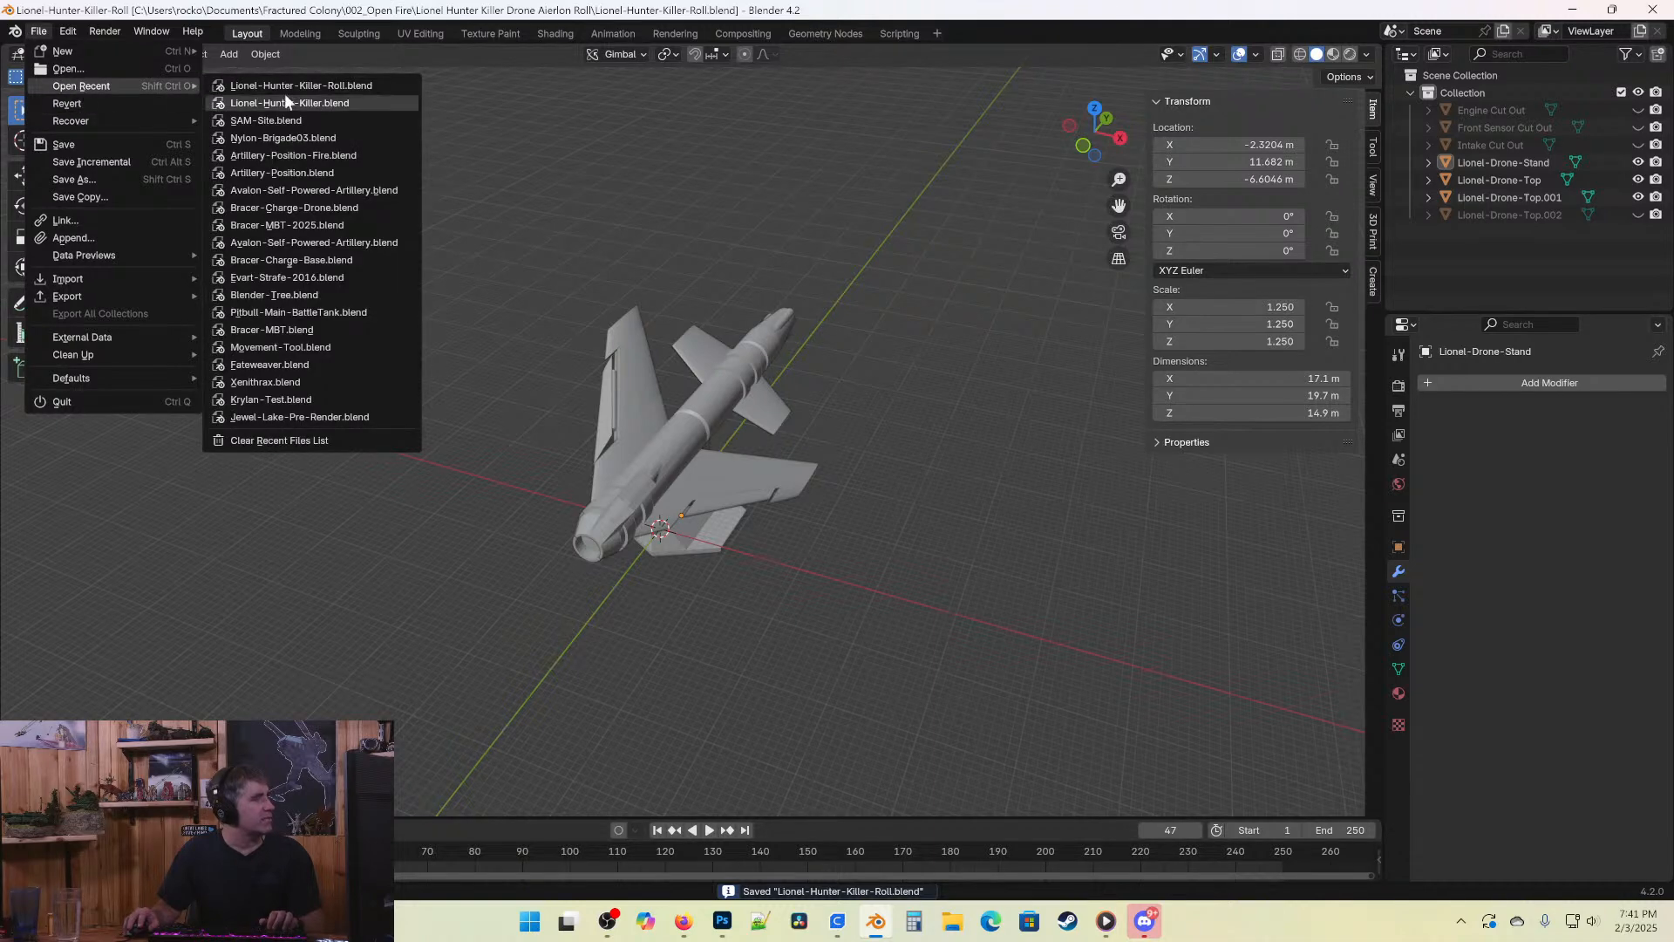
{"action": "left_click", "coordinate": [291, 119]}
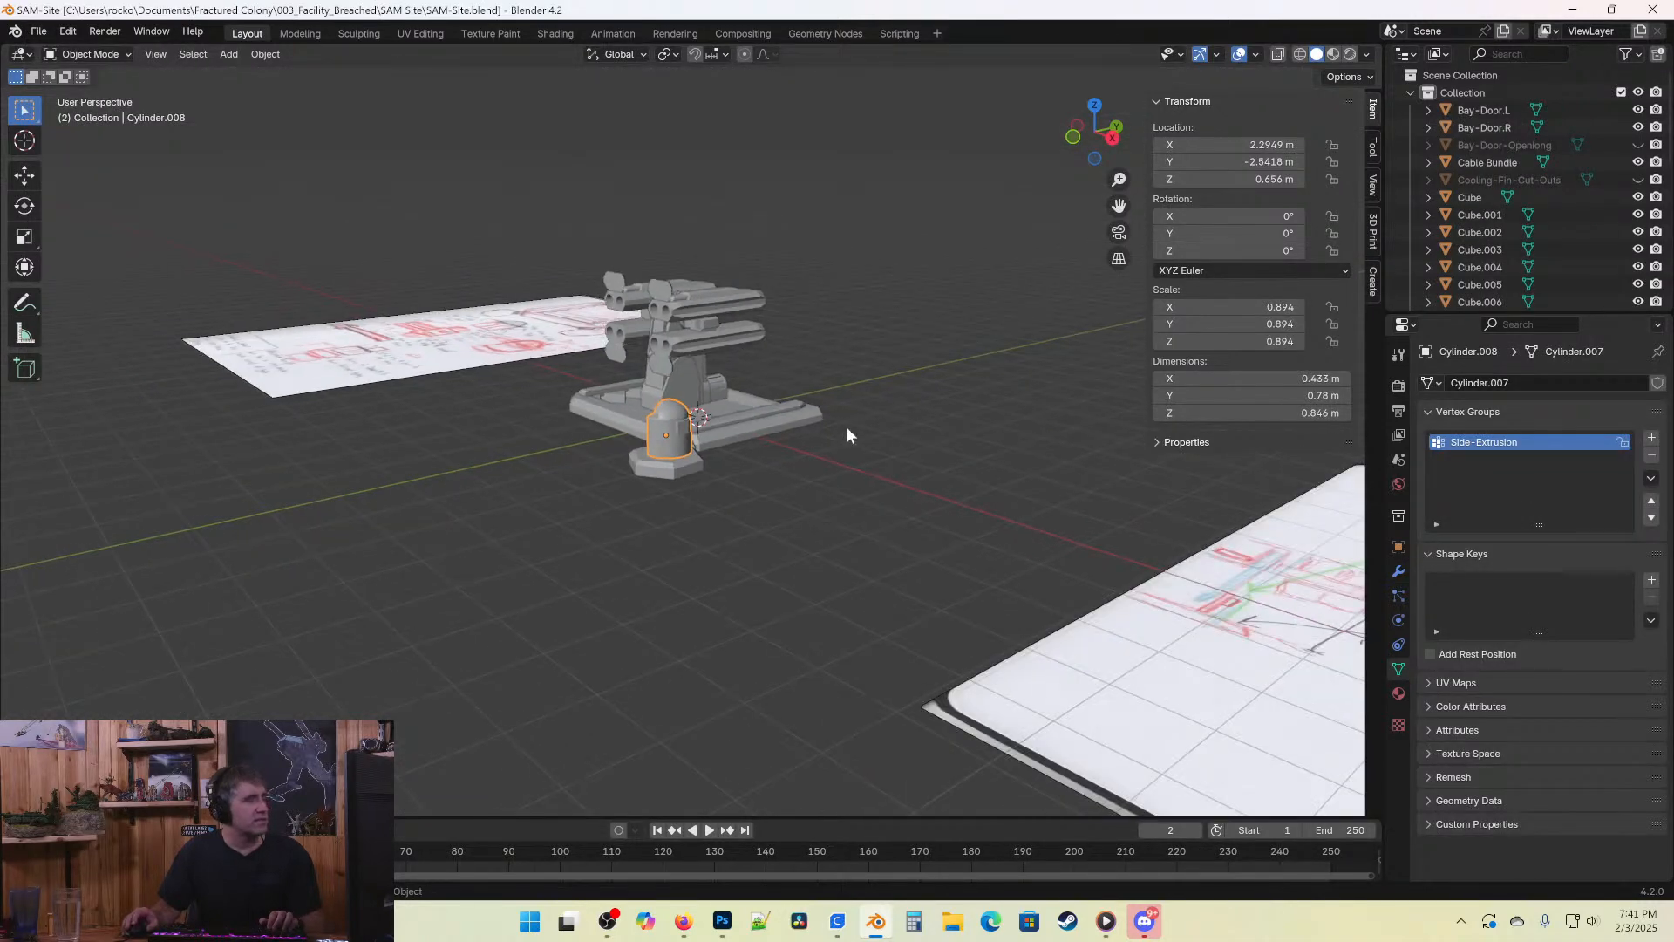
Examine the missile launcher and the half-finished domed turret beside its base from several sides and up close.
{"action": "scroll", "coordinate": [845, 431], "scroll_direction": "up", "scroll_amount": 5}
{"action": "middle_click_drag", "start_coordinate": [399, 442], "coordinate": [673, 415]}
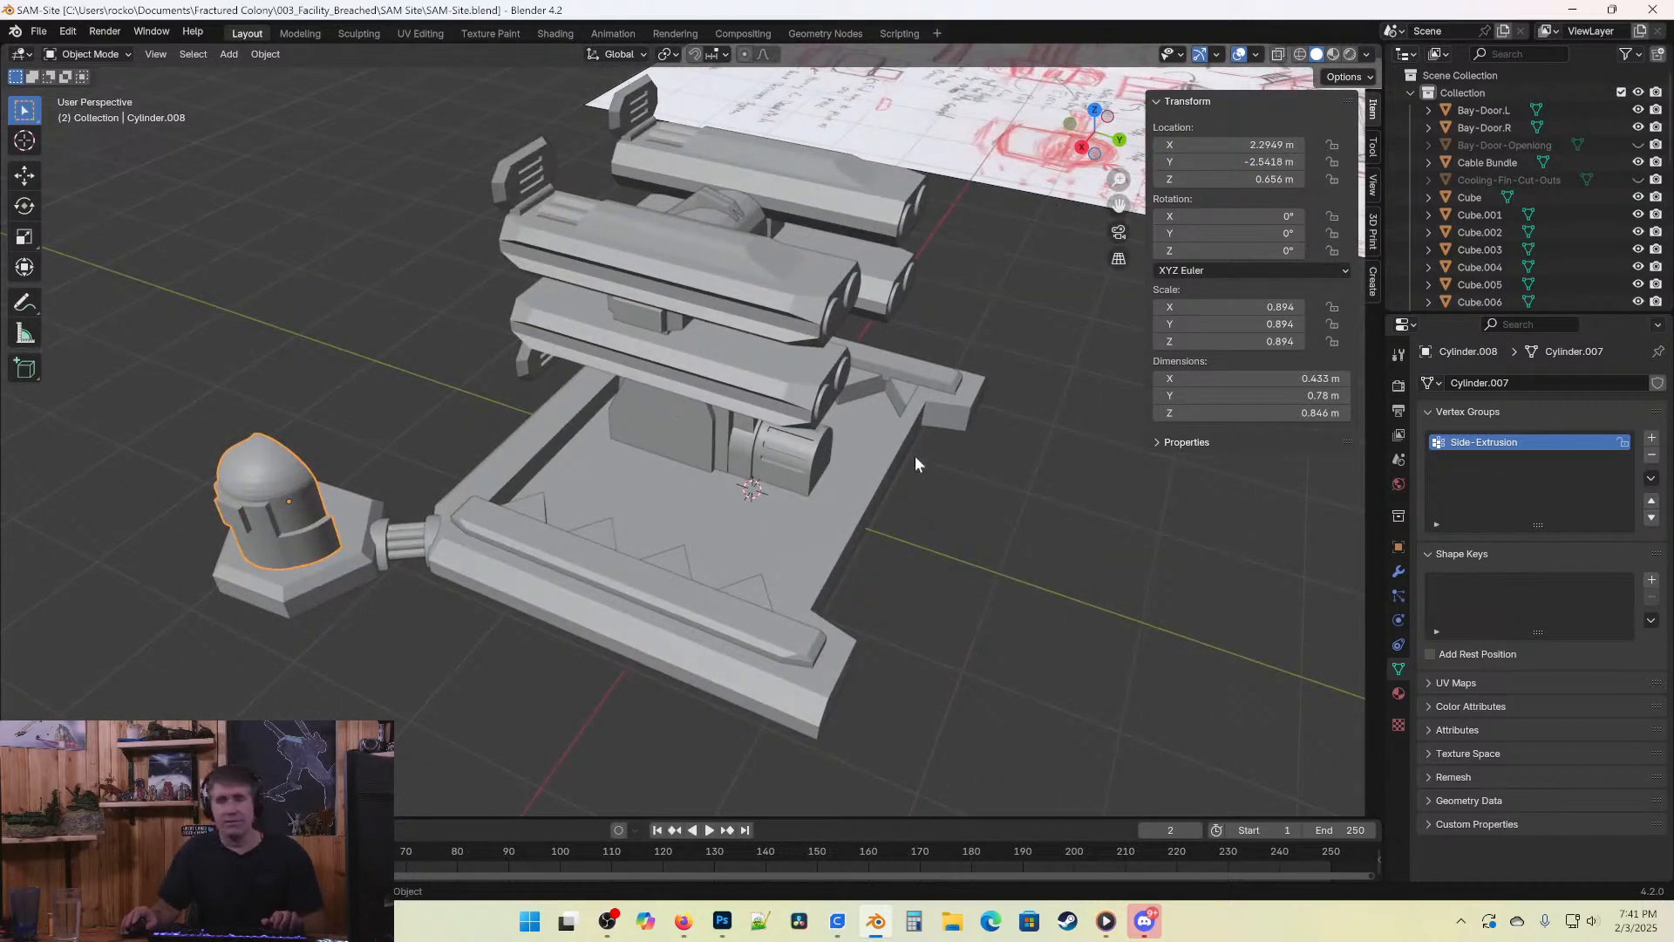
{"action": "middle_click_drag", "start_coordinate": [914, 455], "coordinate": [479, 291]}
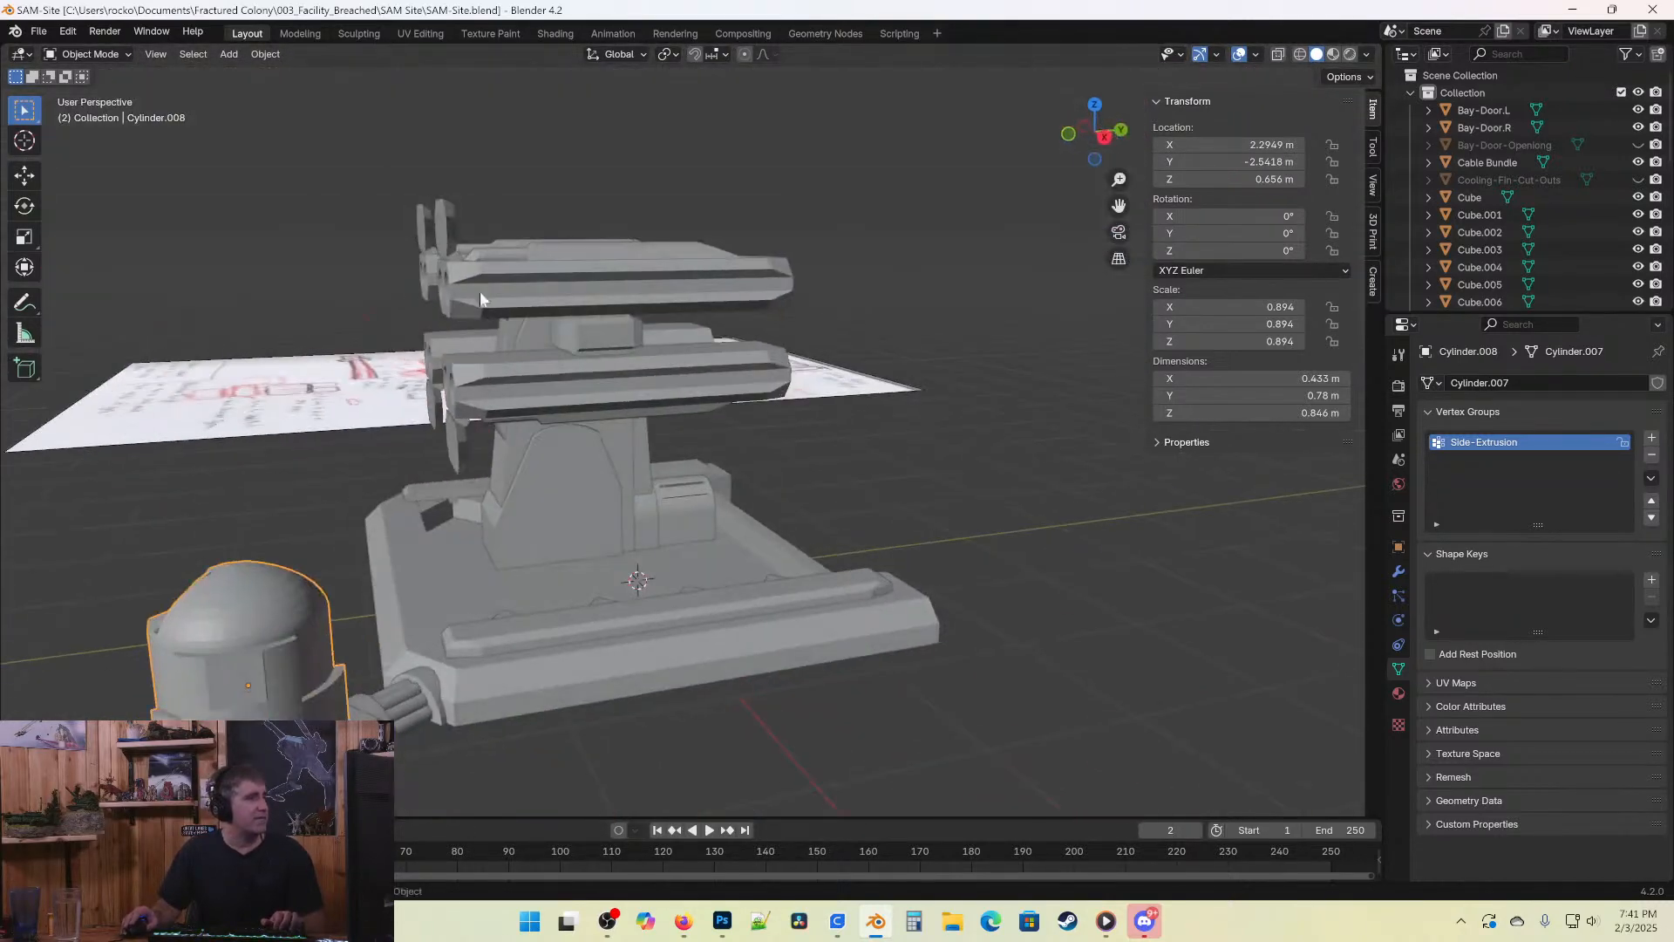
{"action": "middle_click_drag", "start_coordinate": [616, 258], "coordinate": [593, 383]}
{"action": "middle_click_drag", "start_coordinate": [488, 438], "coordinate": [621, 382]}
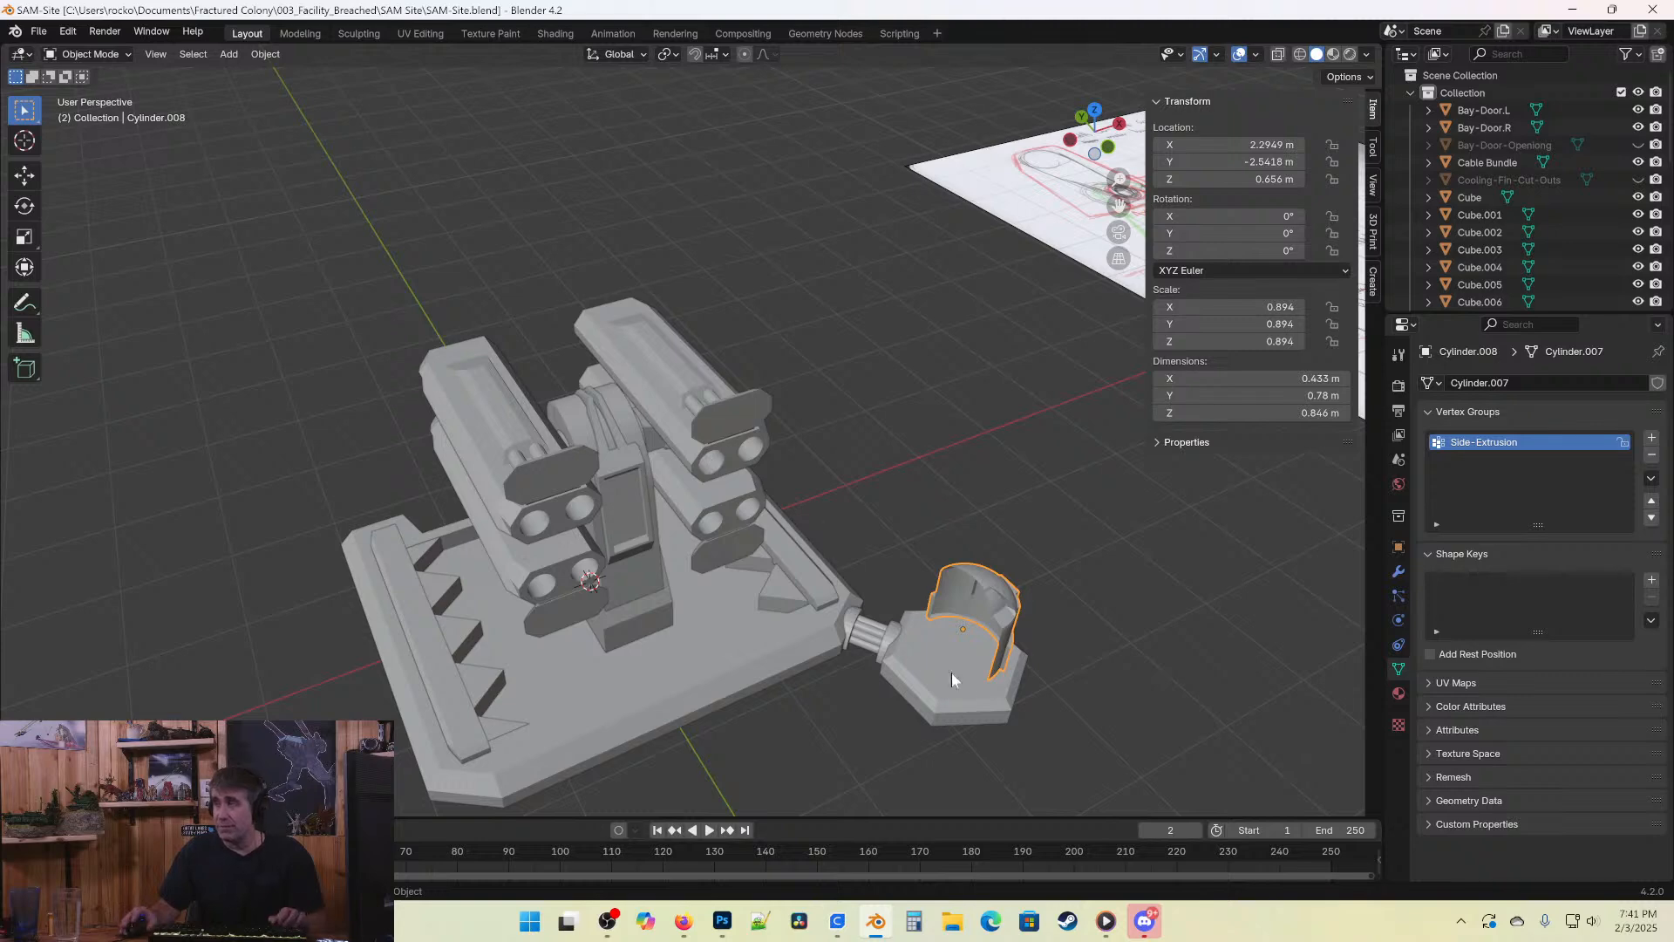
{"action": "middle_click_drag", "start_coordinate": [814, 641], "coordinate": [802, 486], "text": "shift"}
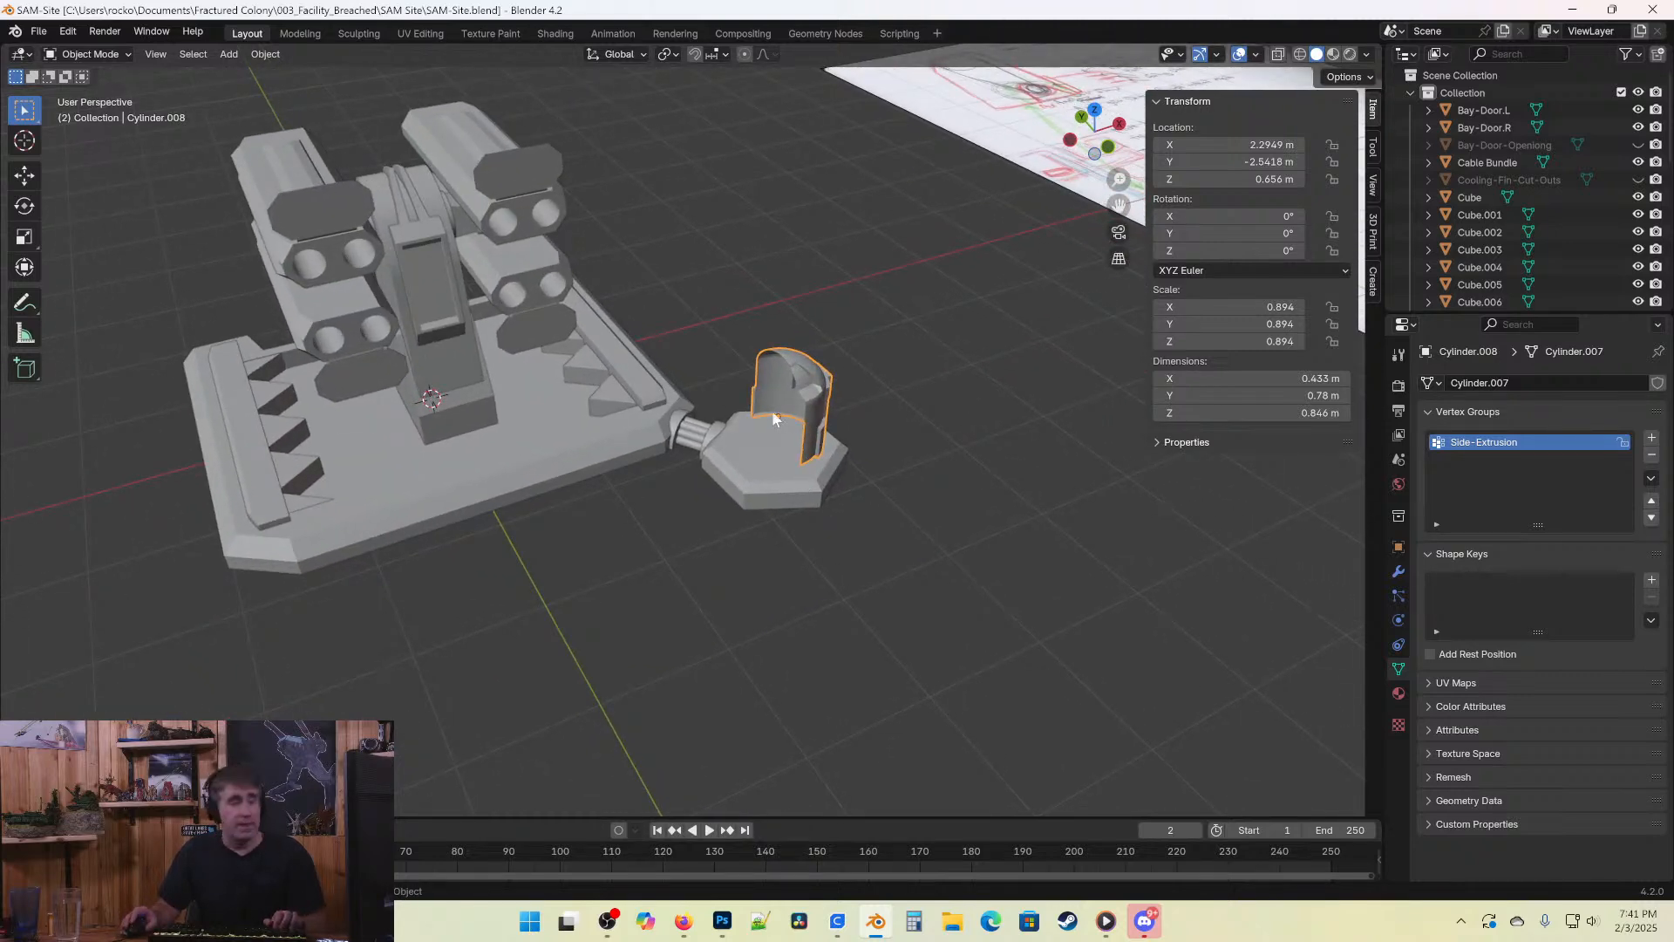
{"action": "middle_click_drag", "start_coordinate": [772, 415], "coordinate": [375, 186]}
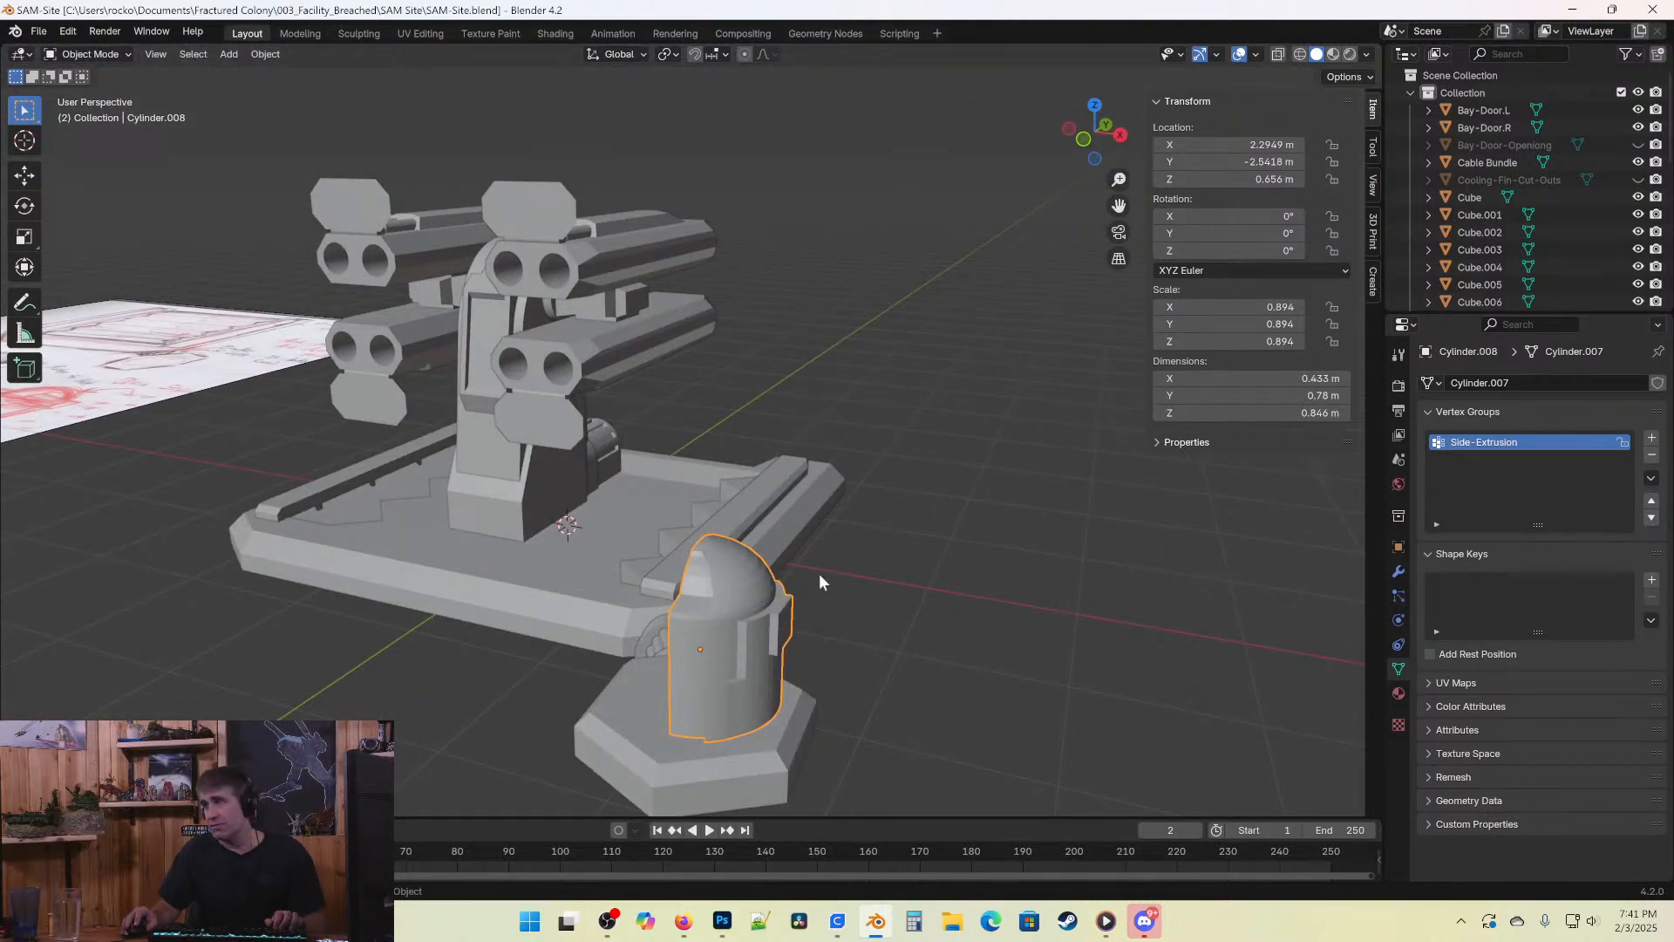
{"action": "middle_click_drag", "start_coordinate": [609, 630], "coordinate": [791, 537]}
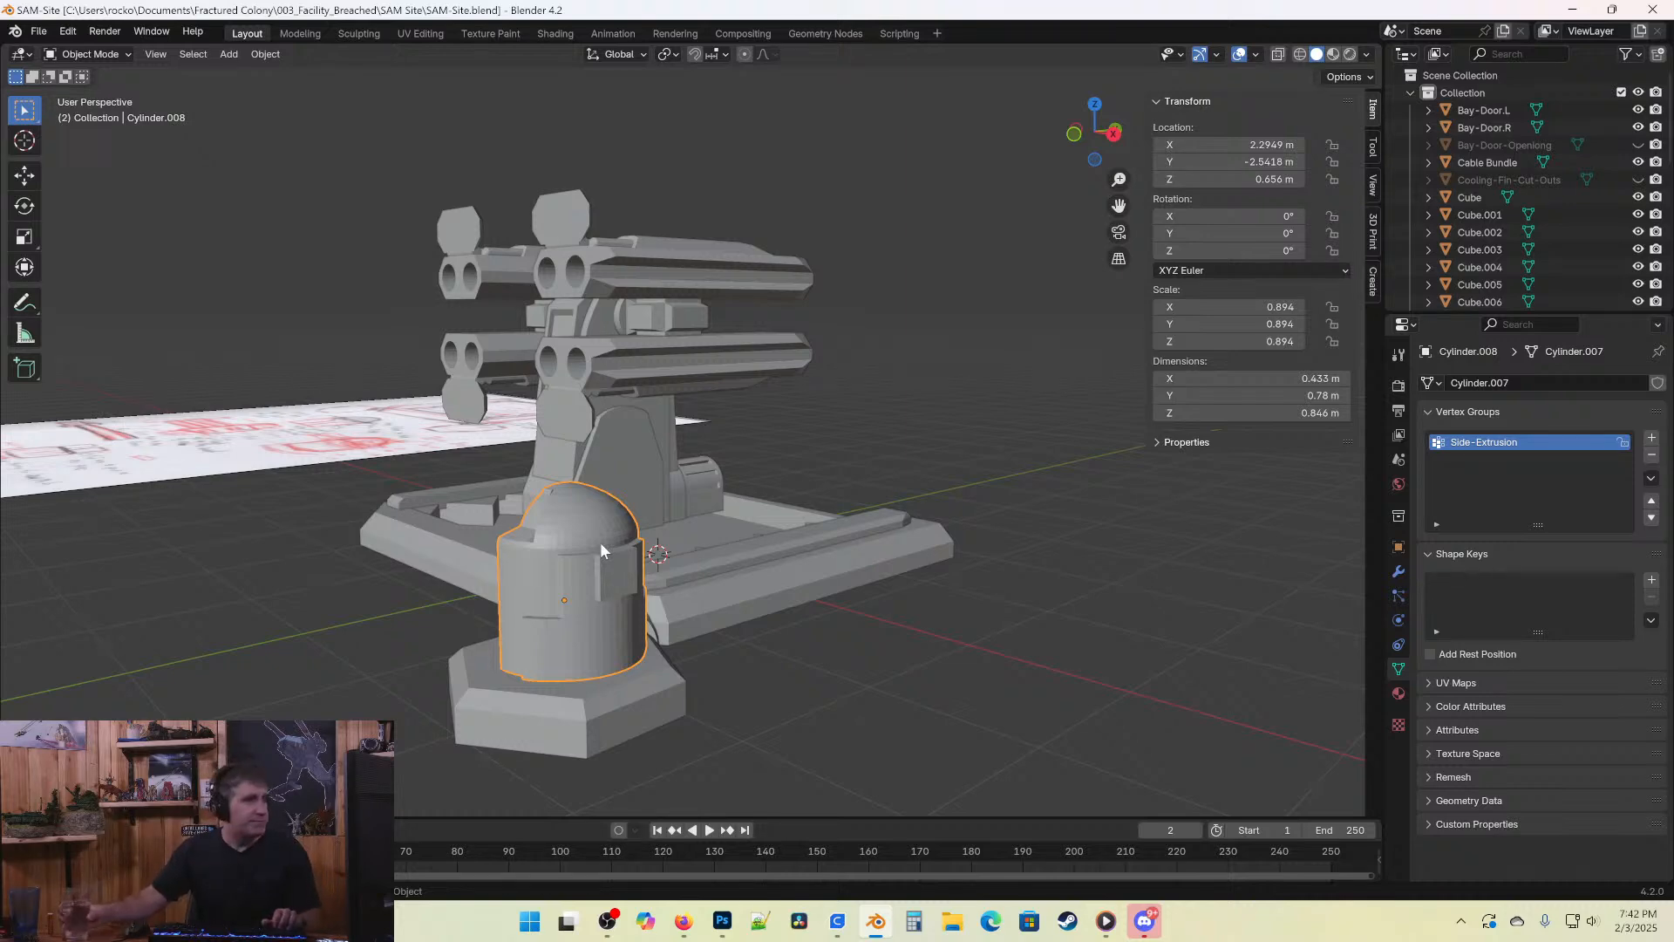
{"action": "middle_click_drag", "start_coordinate": [509, 530], "coordinate": [583, 573]}
{"action": "scroll", "coordinate": [583, 570], "scroll_direction": "up", "scroll_amount": 3}
{"action": "middle_click_drag", "start_coordinate": [767, 665], "coordinate": [642, 495], "text": "shift"}
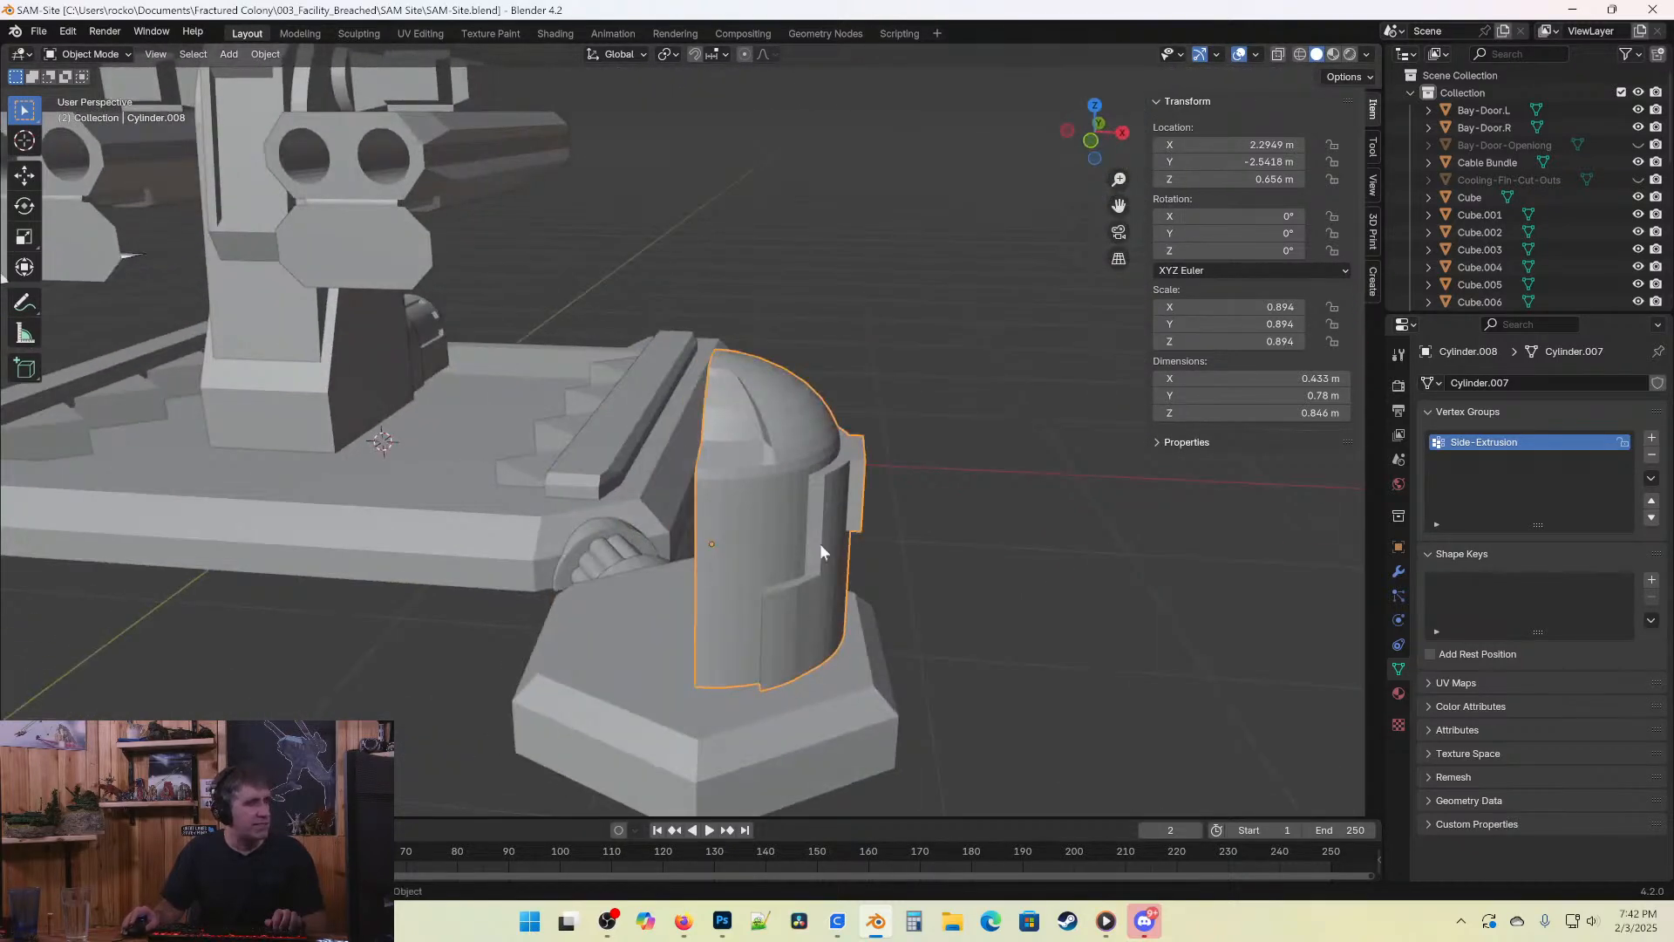
{"action": "middle_click_drag", "start_coordinate": [820, 542], "coordinate": [819, 452]}
{"action": "middle_click_drag", "start_coordinate": [472, 473], "coordinate": [578, 476]}
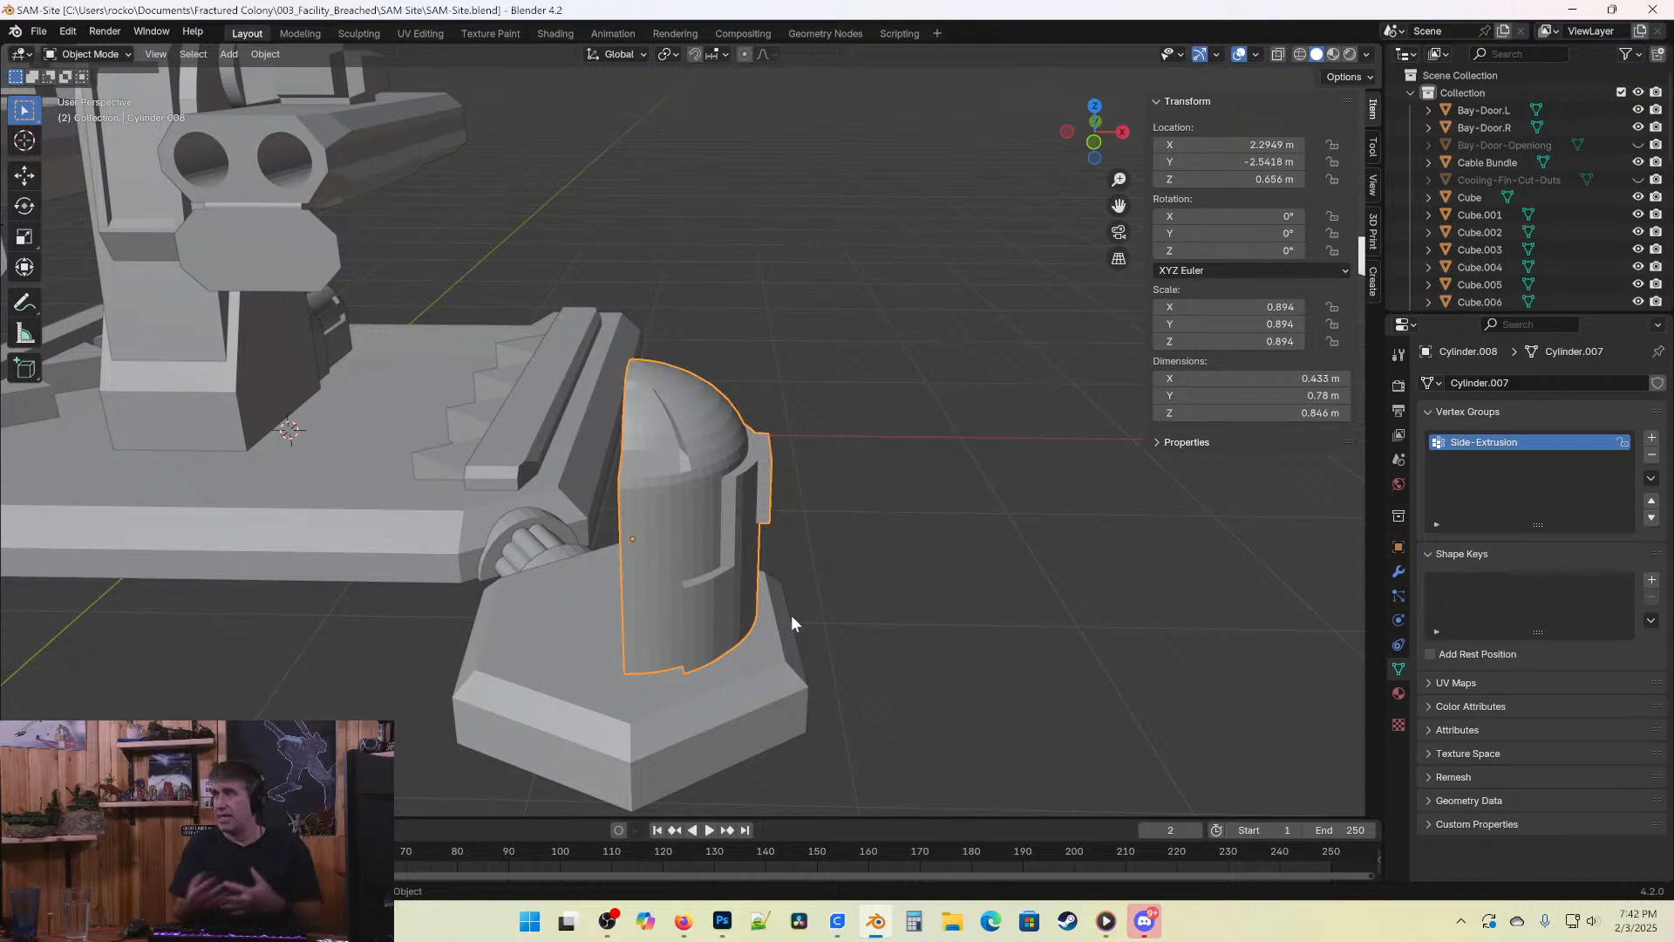
{"action": "middle_click_drag", "start_coordinate": [516, 436], "coordinate": [1106, 433]}
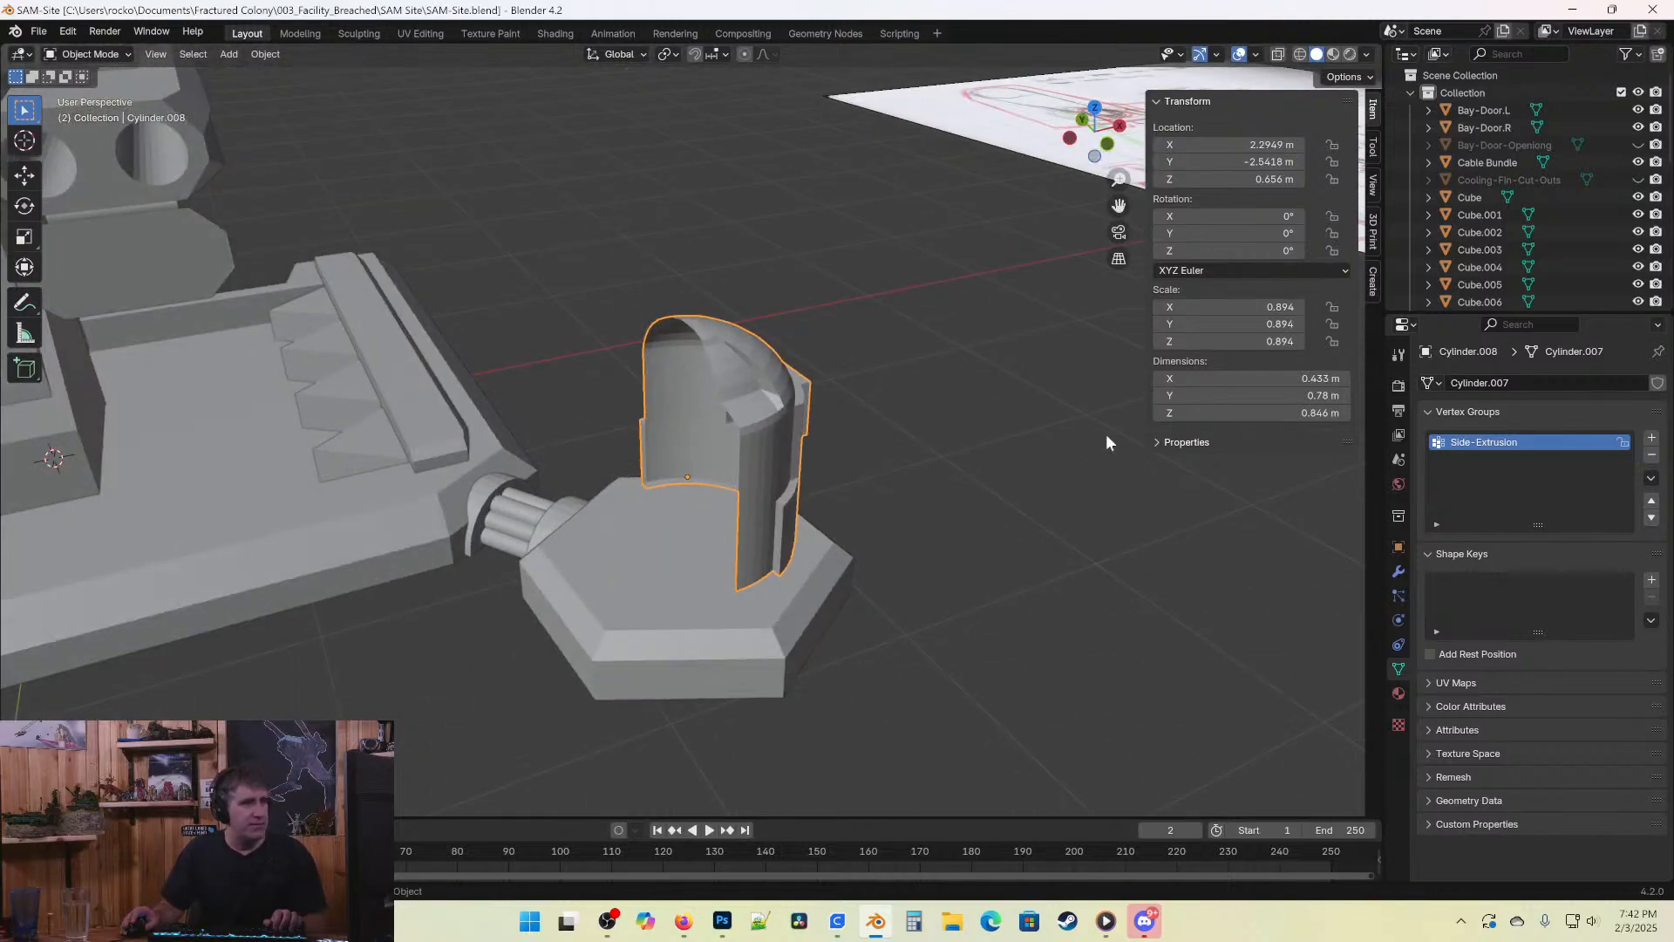
Add a Mirror modifier on the X axis to the half-cylinder turret body and save the file.
{"action": "left_click", "coordinate": [1403, 564]}
{"action": "left_click", "coordinate": [1473, 384]}
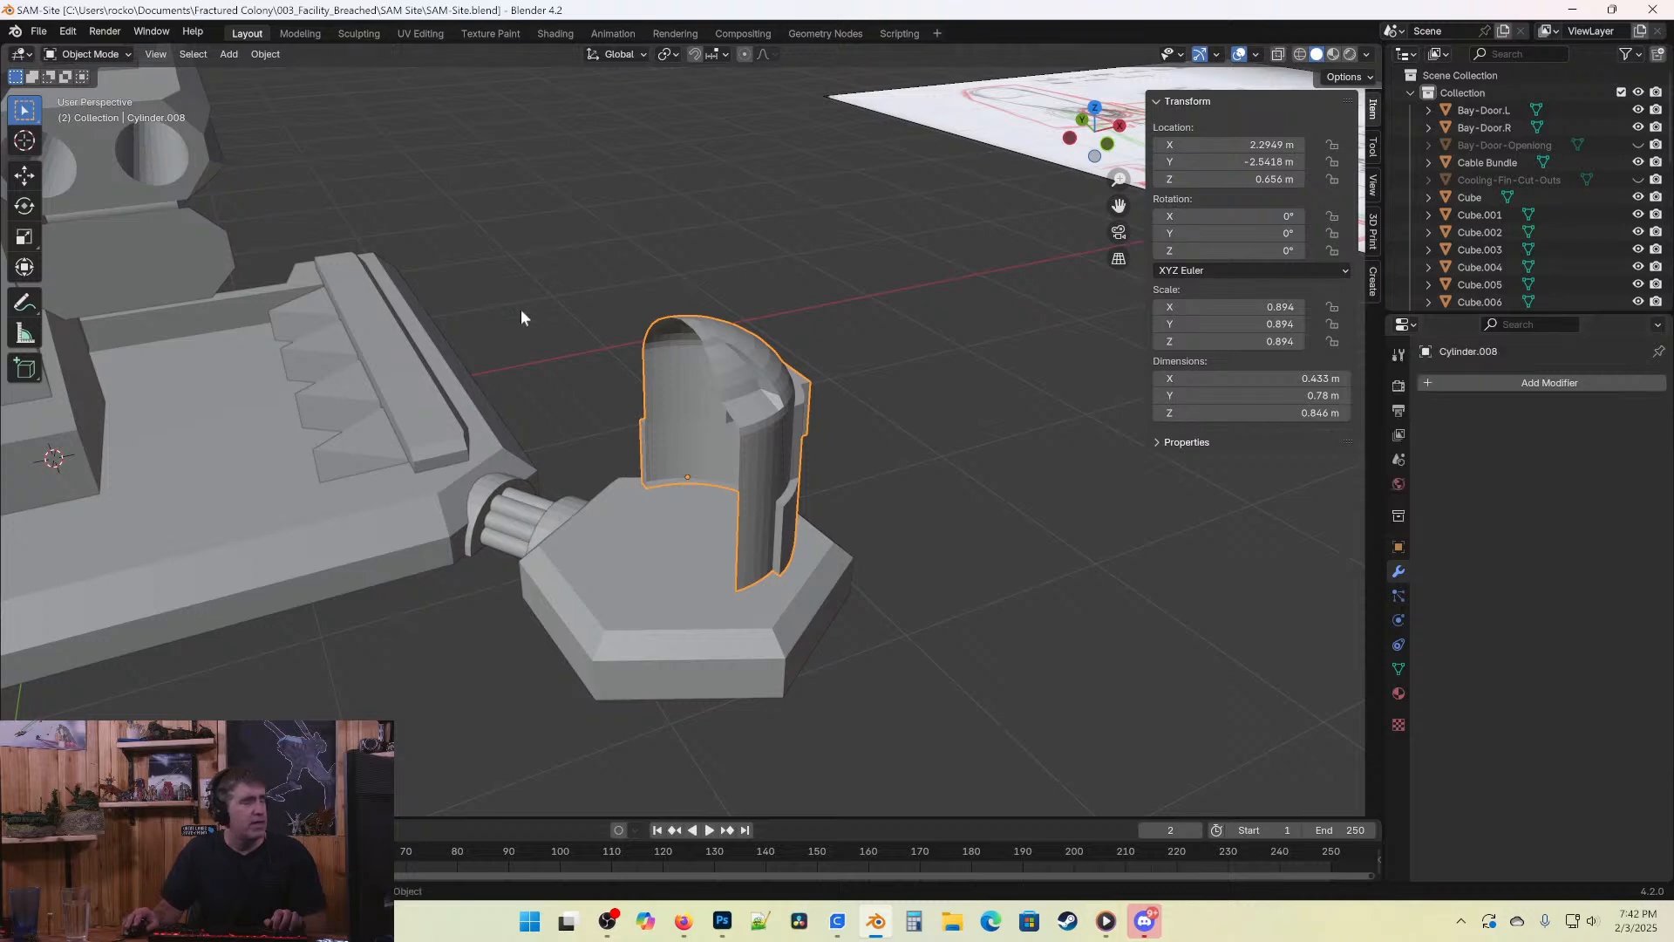
{"action": "middle_click_drag", "start_coordinate": [521, 308], "coordinate": [705, 260]}
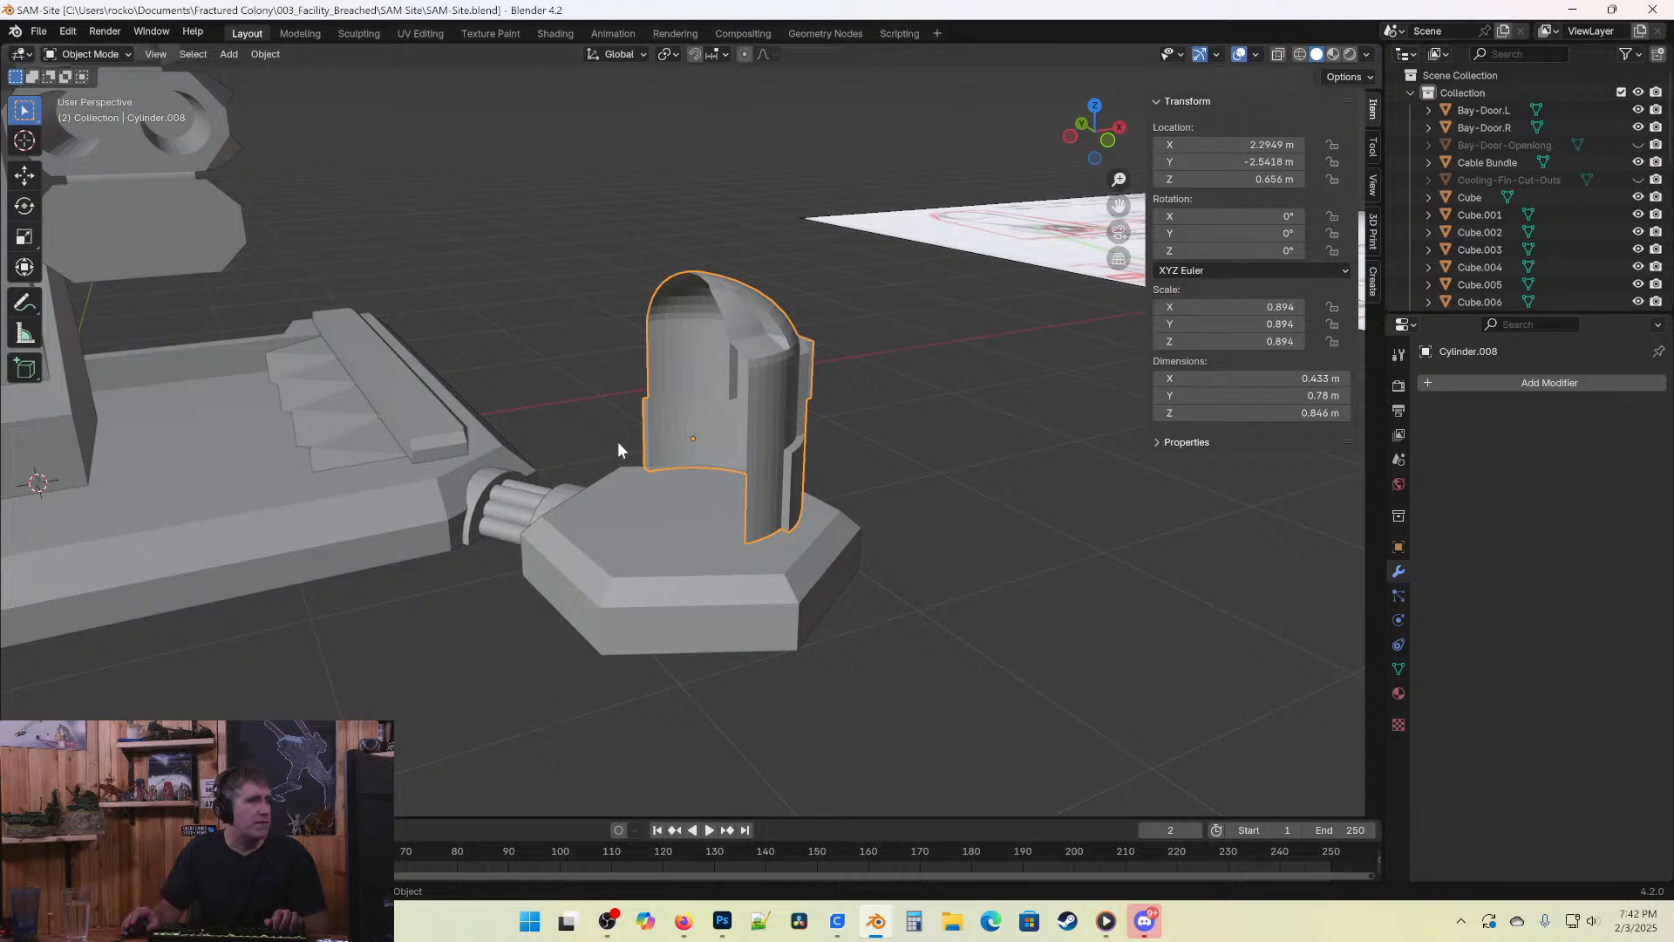
{"action": "middle_click_drag", "start_coordinate": [618, 442], "coordinate": [883, 549]}
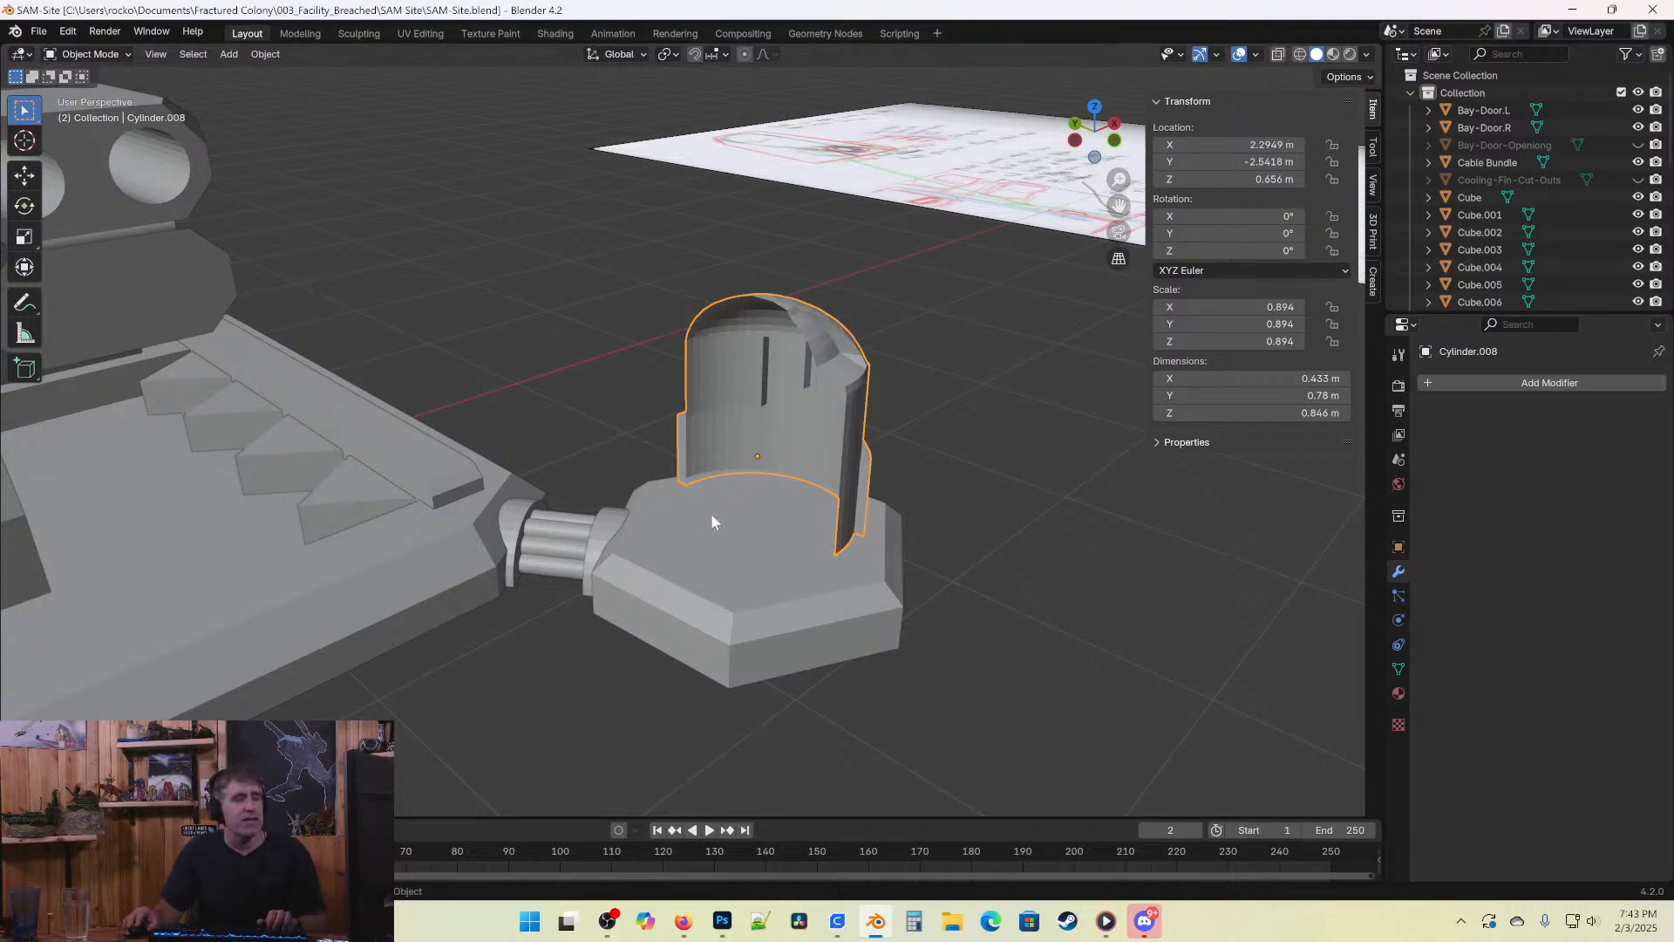
{"action": "left_click", "coordinate": [1473, 386]}
{"action": "mouse_move", "coordinate": [1435, 458]}
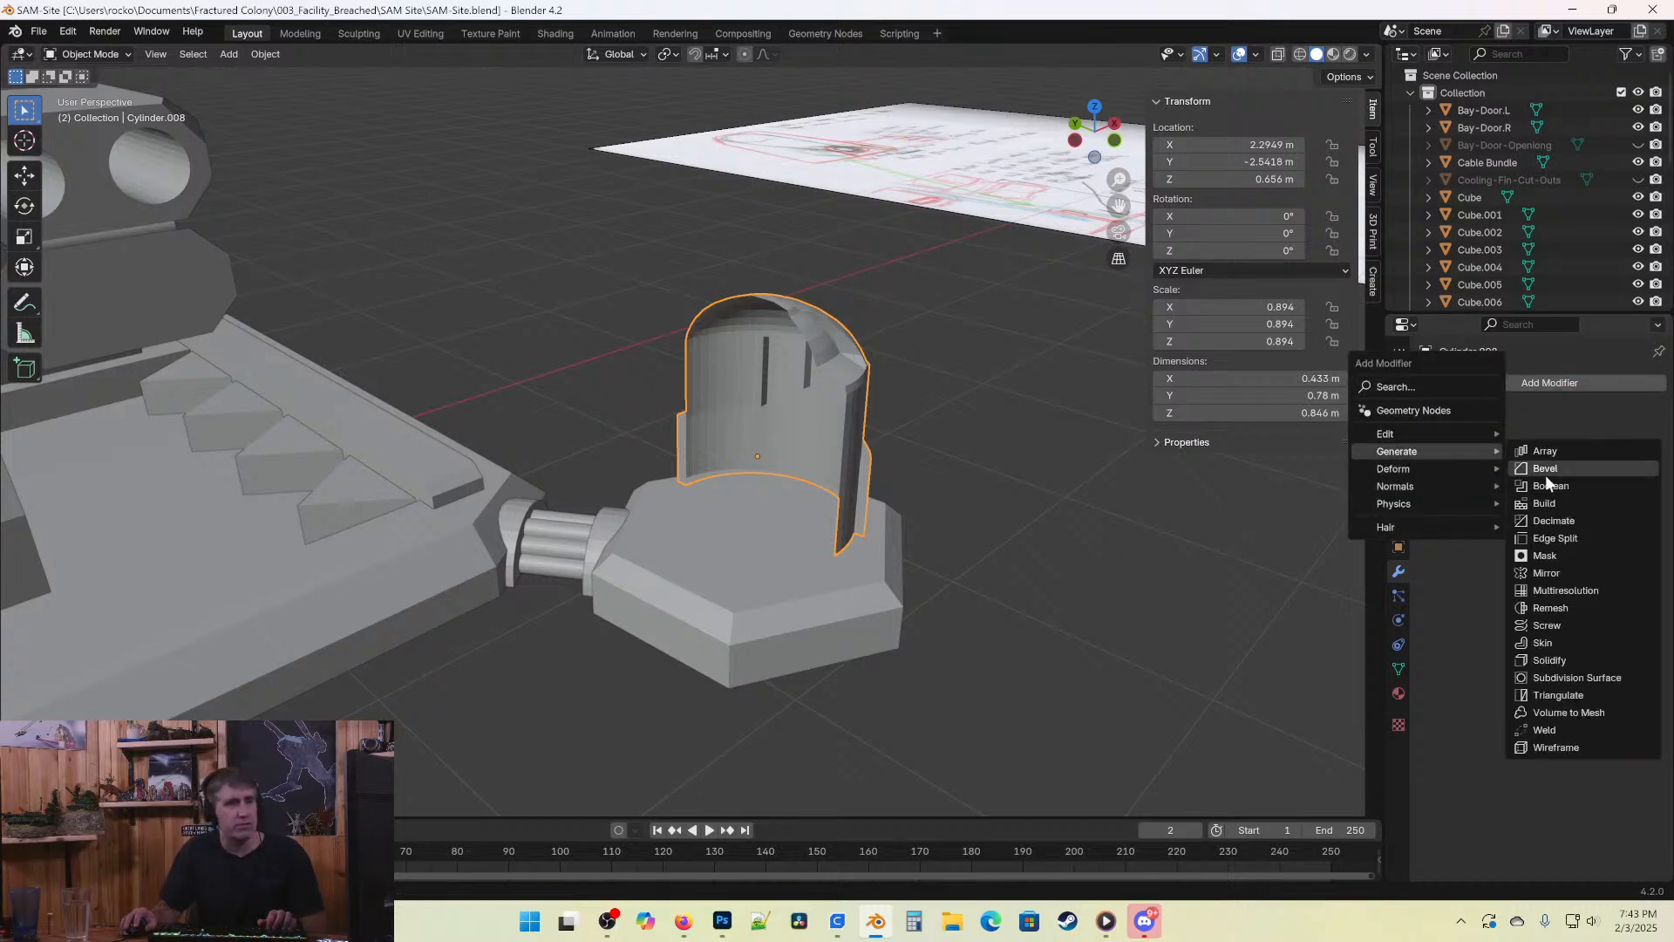
{"action": "left_click", "coordinate": [1545, 573]}
{"action": "middle_click_drag", "start_coordinate": [956, 447], "coordinate": [724, 426]}
{"action": "key", "text": "ctrl+s"}
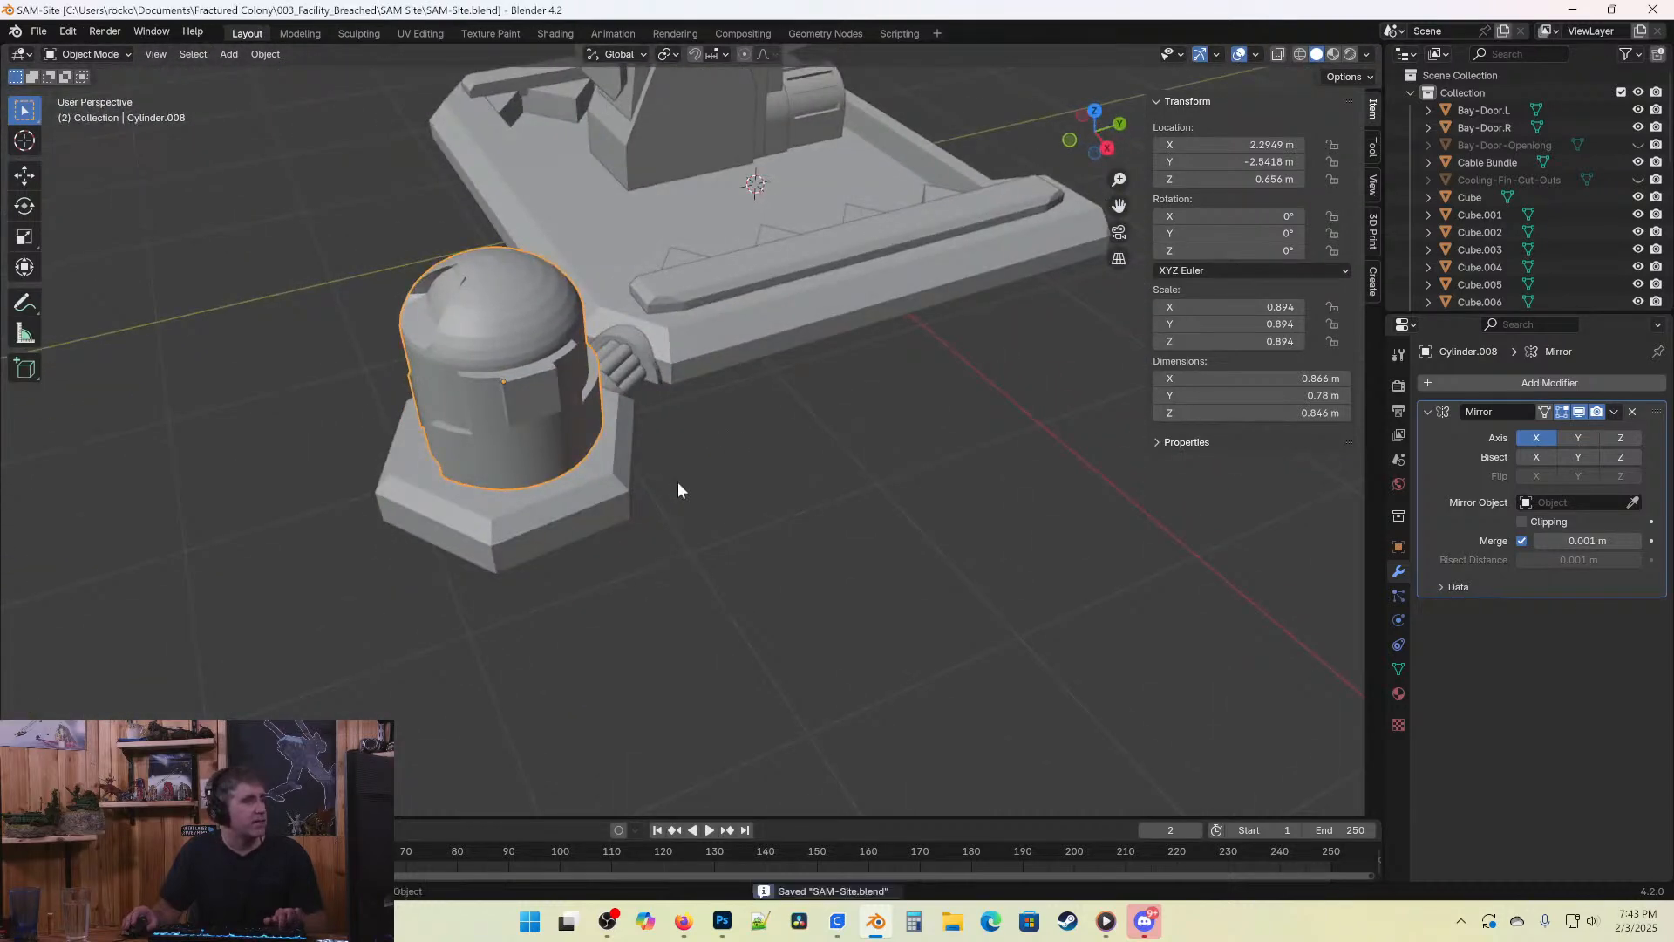
Inspect the mirrored turret body and its hexagonal base from low and raised angles, and save the file.
{"action": "middle_click_drag", "start_coordinate": [677, 485], "coordinate": [720, 489]}
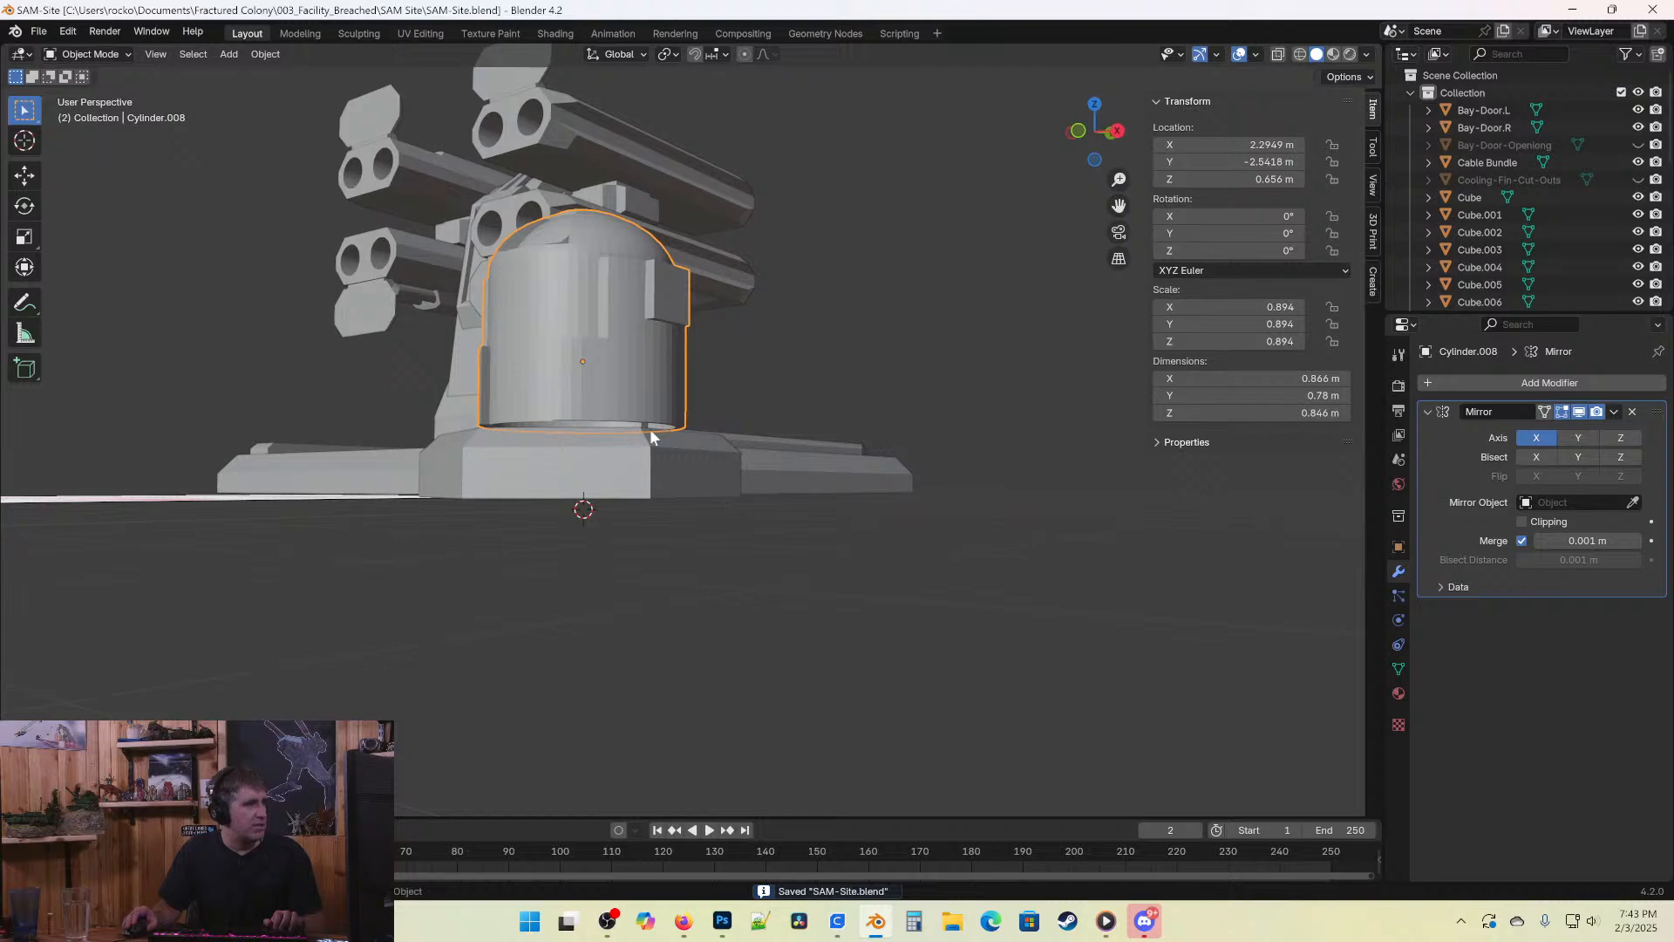
{"action": "middle_click_drag", "start_coordinate": [651, 427], "coordinate": [604, 426]}
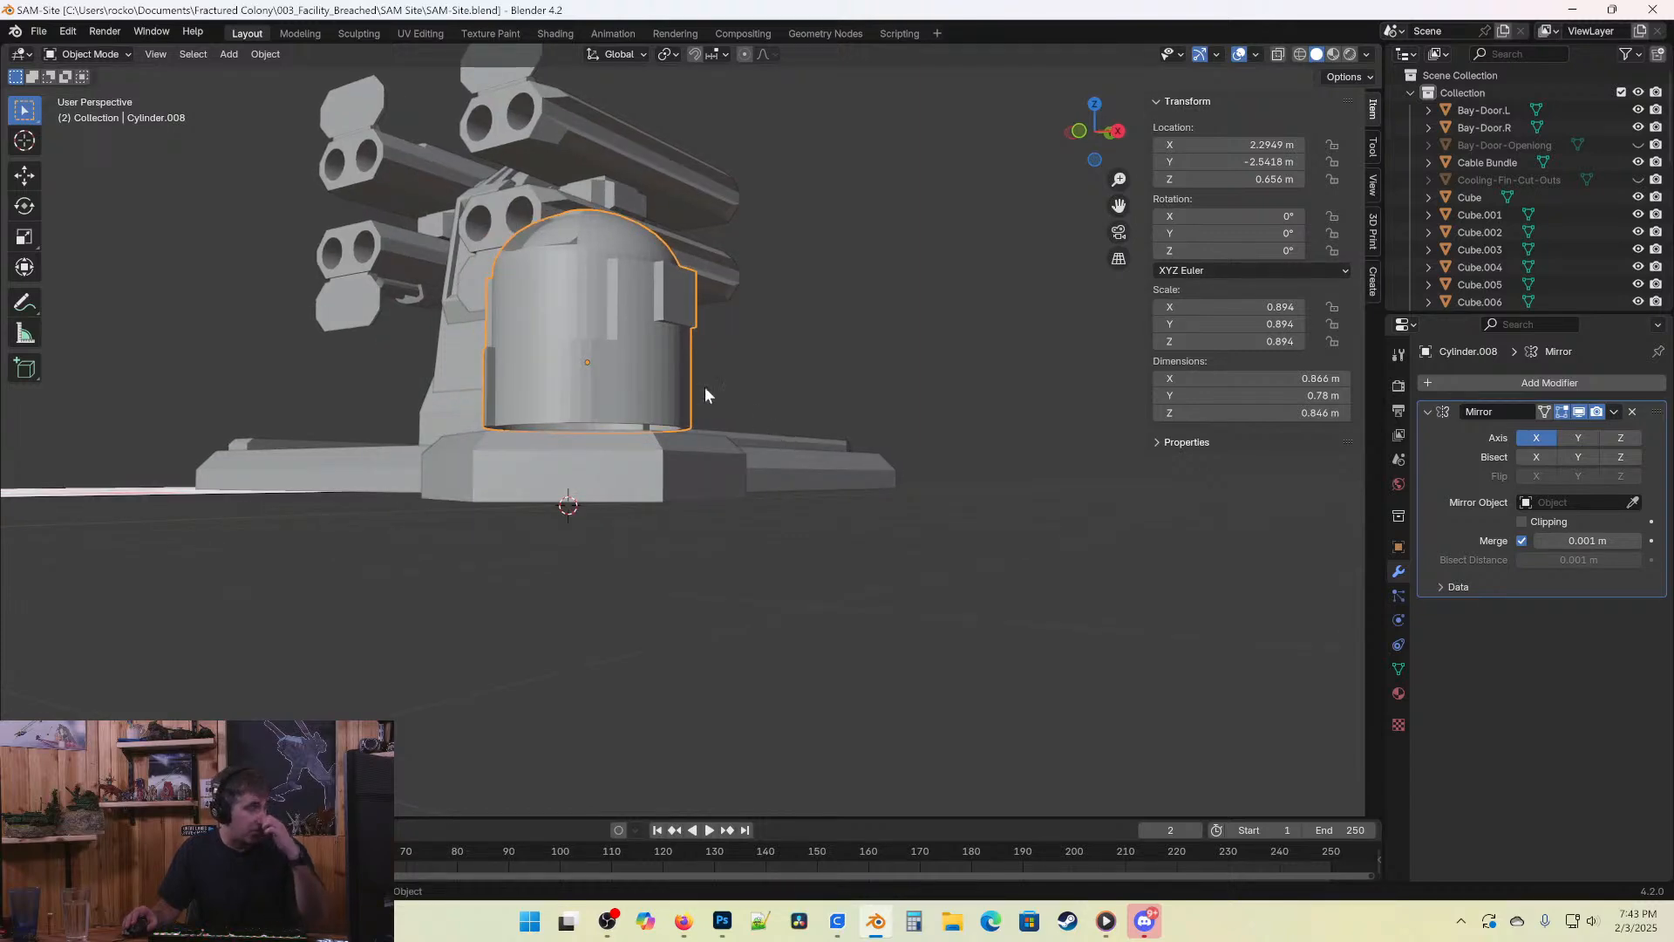
{"action": "middle_click_drag", "start_coordinate": [694, 305], "coordinate": [757, 326]}
{"action": "scroll", "coordinate": [600, 339], "scroll_direction": "down", "scroll_amount": 3}
{"action": "middle_click_drag", "start_coordinate": [601, 331], "coordinate": [788, 447]}
{"action": "key", "text": "ctrl+s"}
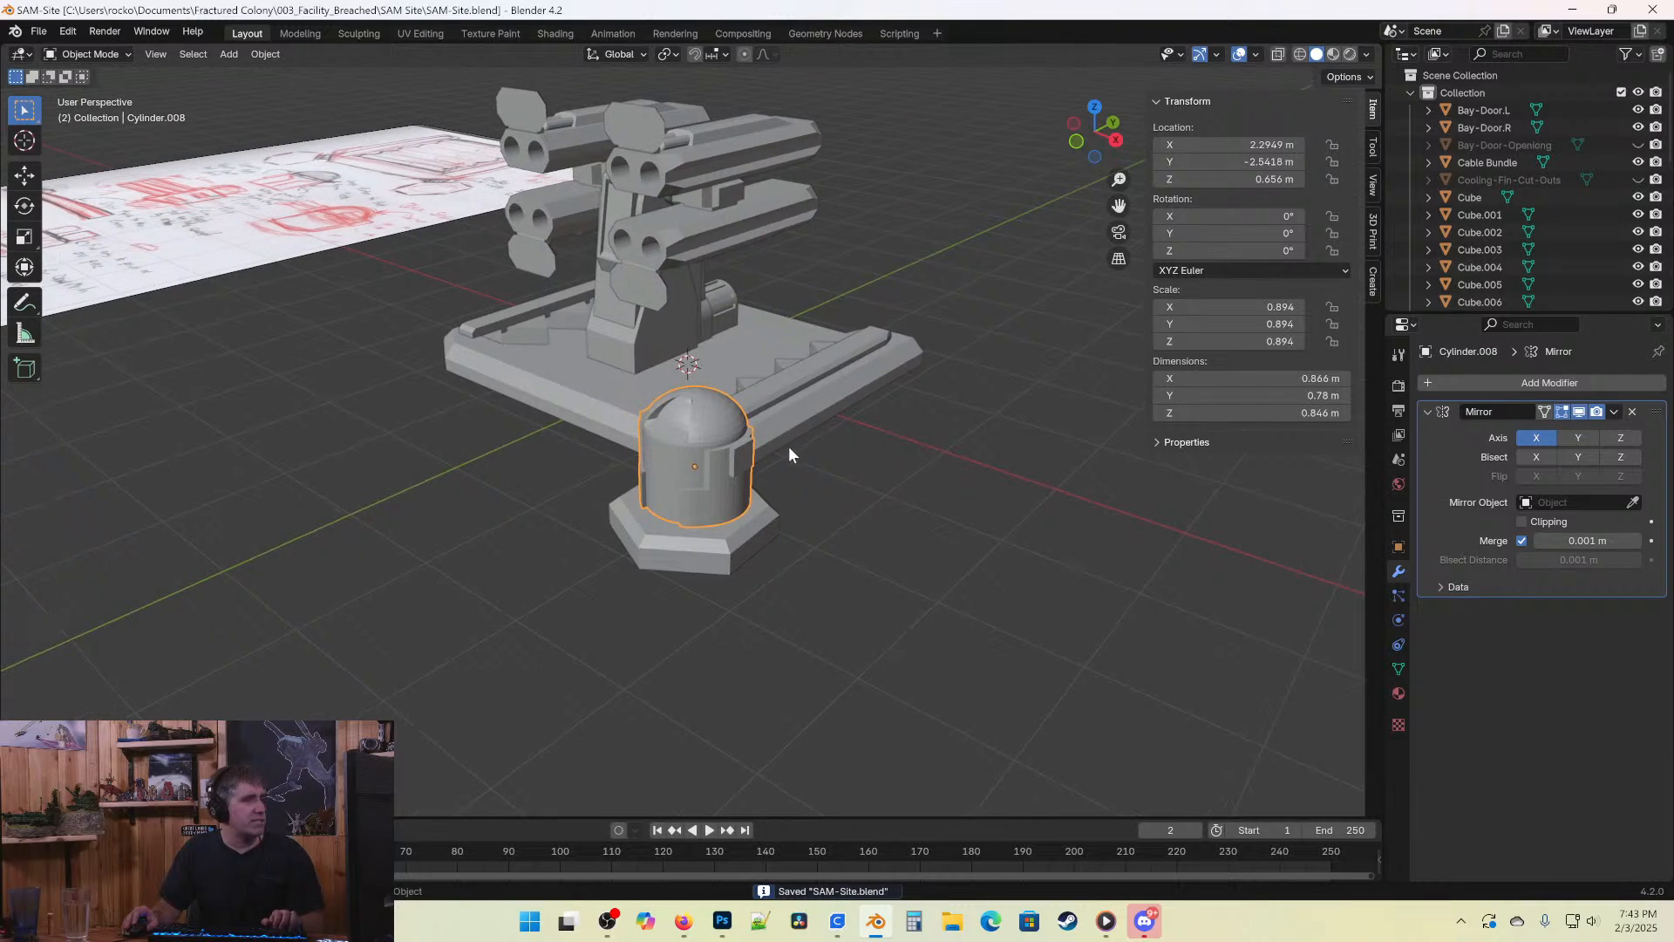
In top view, locate the cannon barrel sketch on the reference image and add a cylinder mesh to the scene.
{"action": "key", "text": "KP_7"}
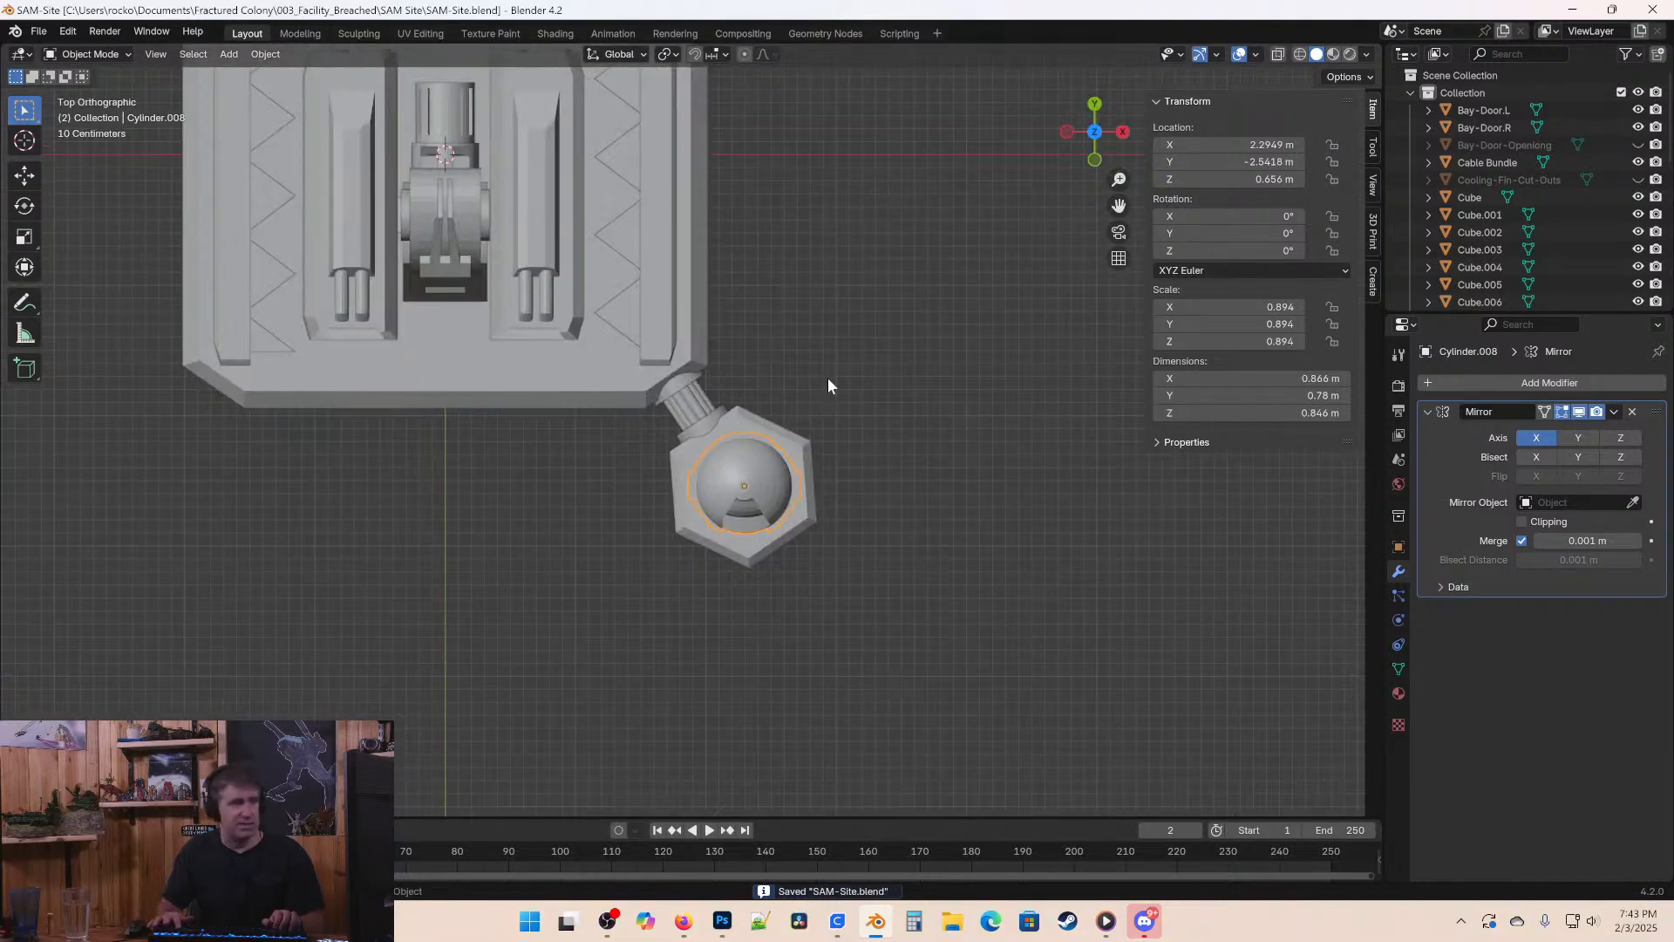
{"action": "scroll", "coordinate": [628, 439], "scroll_direction": "down", "scroll_amount": 3}
{"action": "middle_click_drag", "start_coordinate": [628, 439], "coordinate": [852, 441], "text": "shift"}
{"action": "scroll", "coordinate": [439, 436], "scroll_direction": "up", "scroll_amount": 5}
{"action": "mouse_move", "coordinate": [439, 436]}
{"action": "middle_mouse_down", "text": "shift"}
{"action": "mouse_move", "coordinate": [873, 426]}
{"action": "mouse_move", "coordinate": [797, 459]}
{"action": "middle_mouse_up", "text": "shift"}
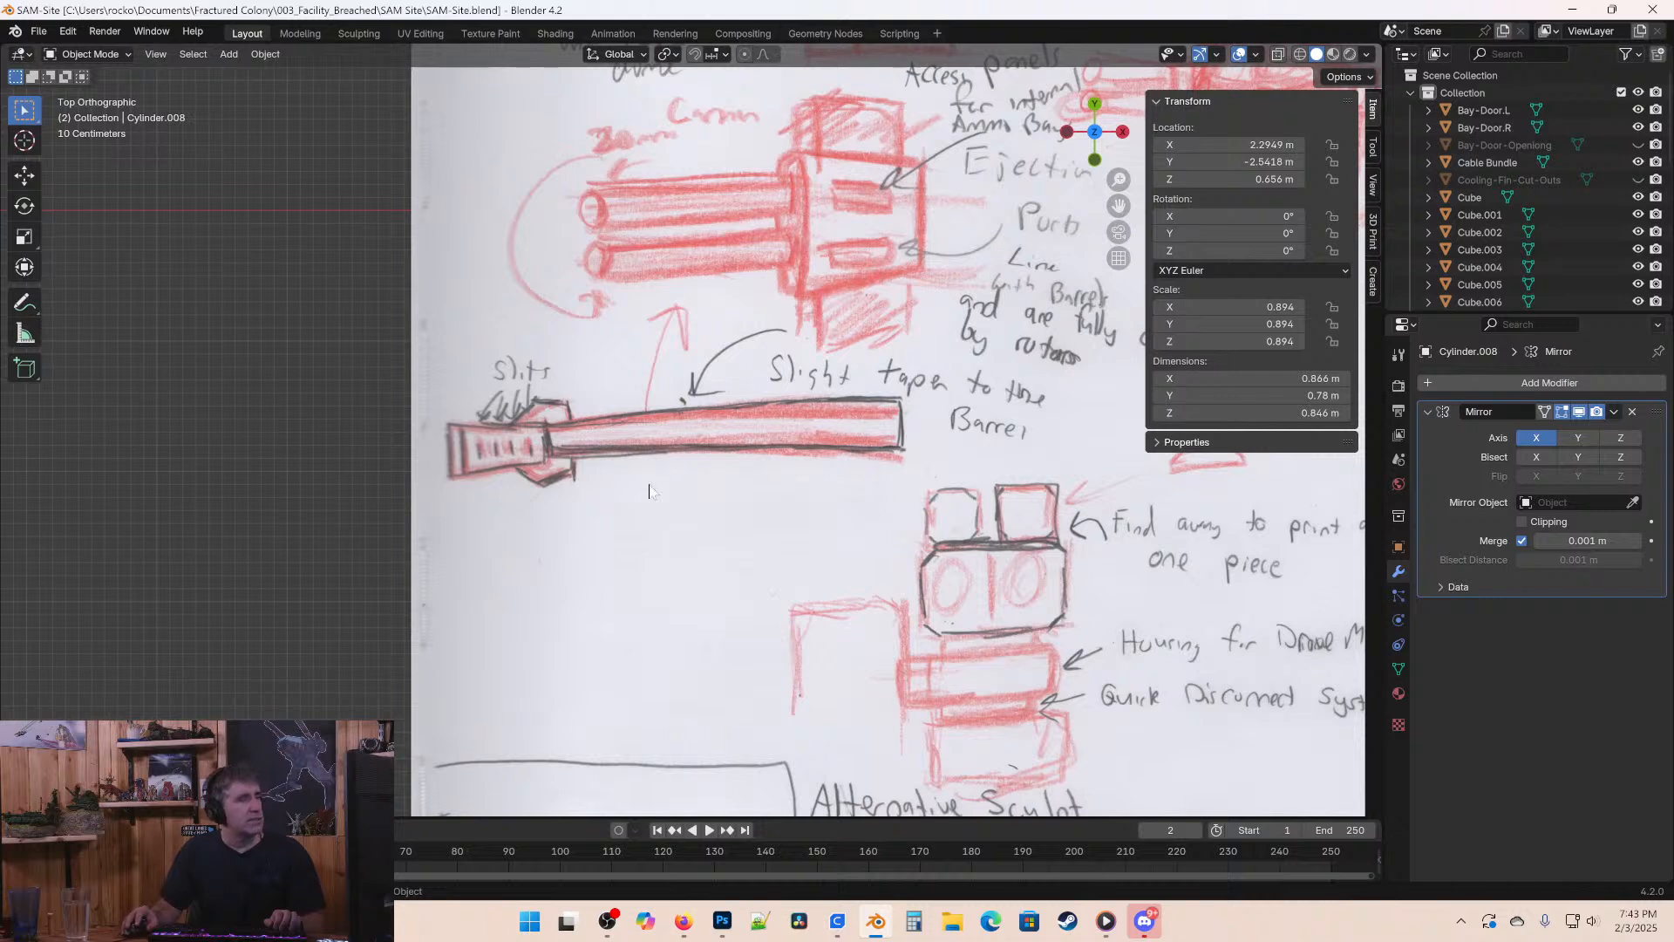
{"action": "scroll", "coordinate": [706, 436], "scroll_direction": "up", "scroll_amount": 2, "text": "ctrl"}
{"action": "left_click", "coordinate": [639, 534]}
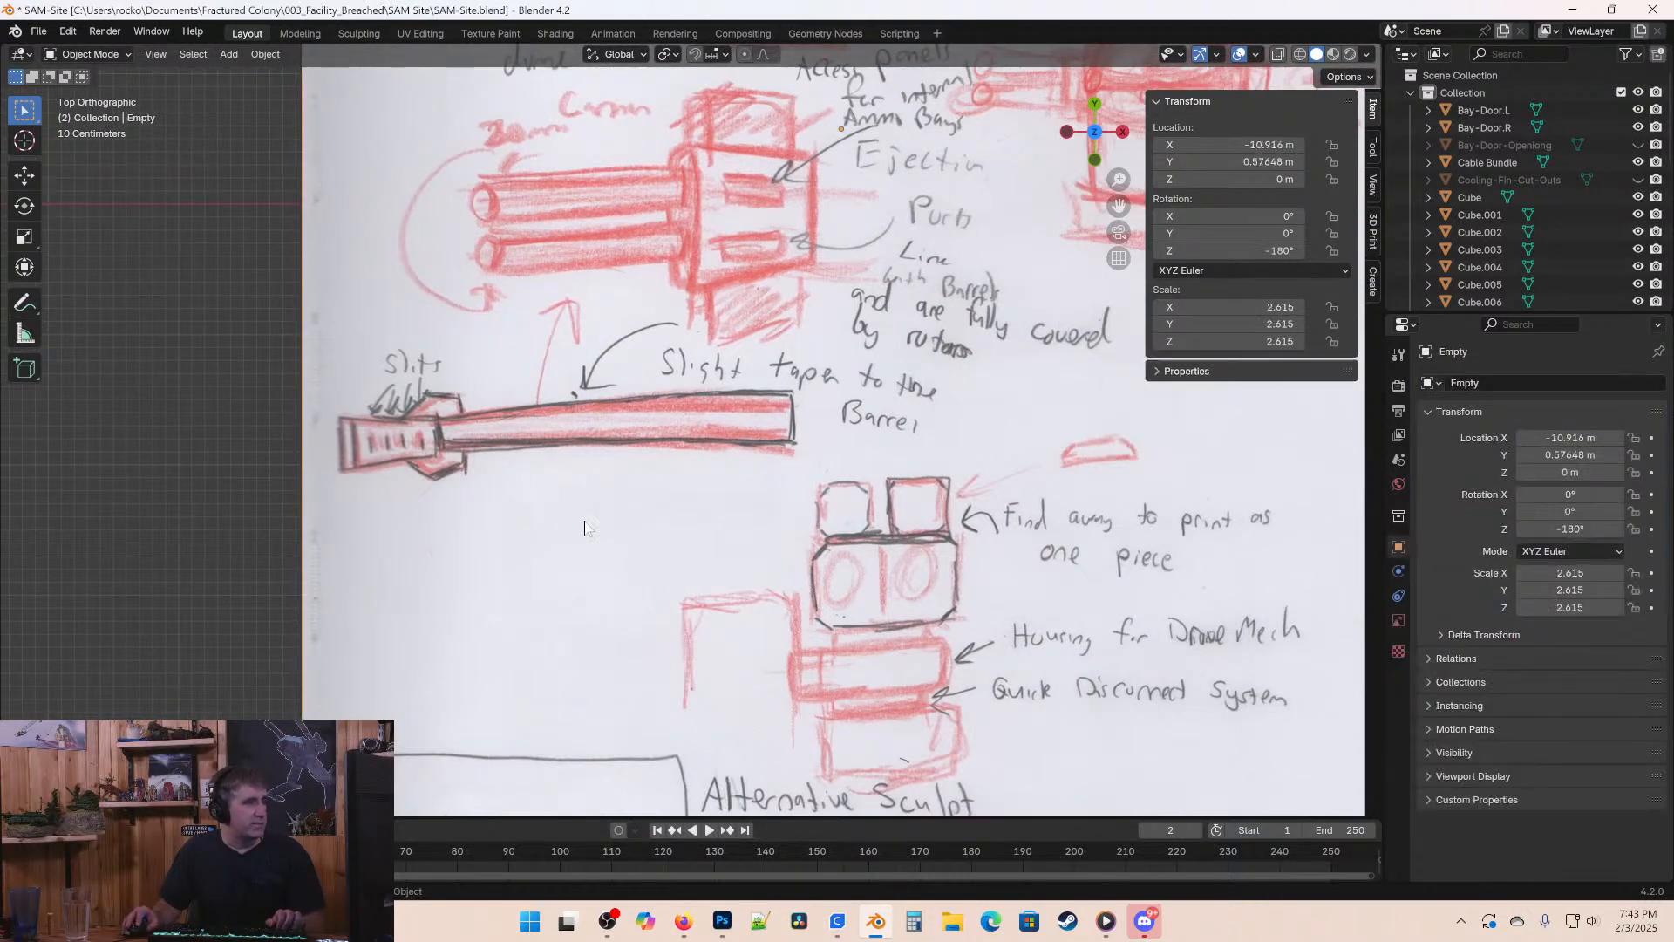
{"action": "key", "text": "shift+a"}
{"action": "mouse_move", "coordinate": [530, 533]}
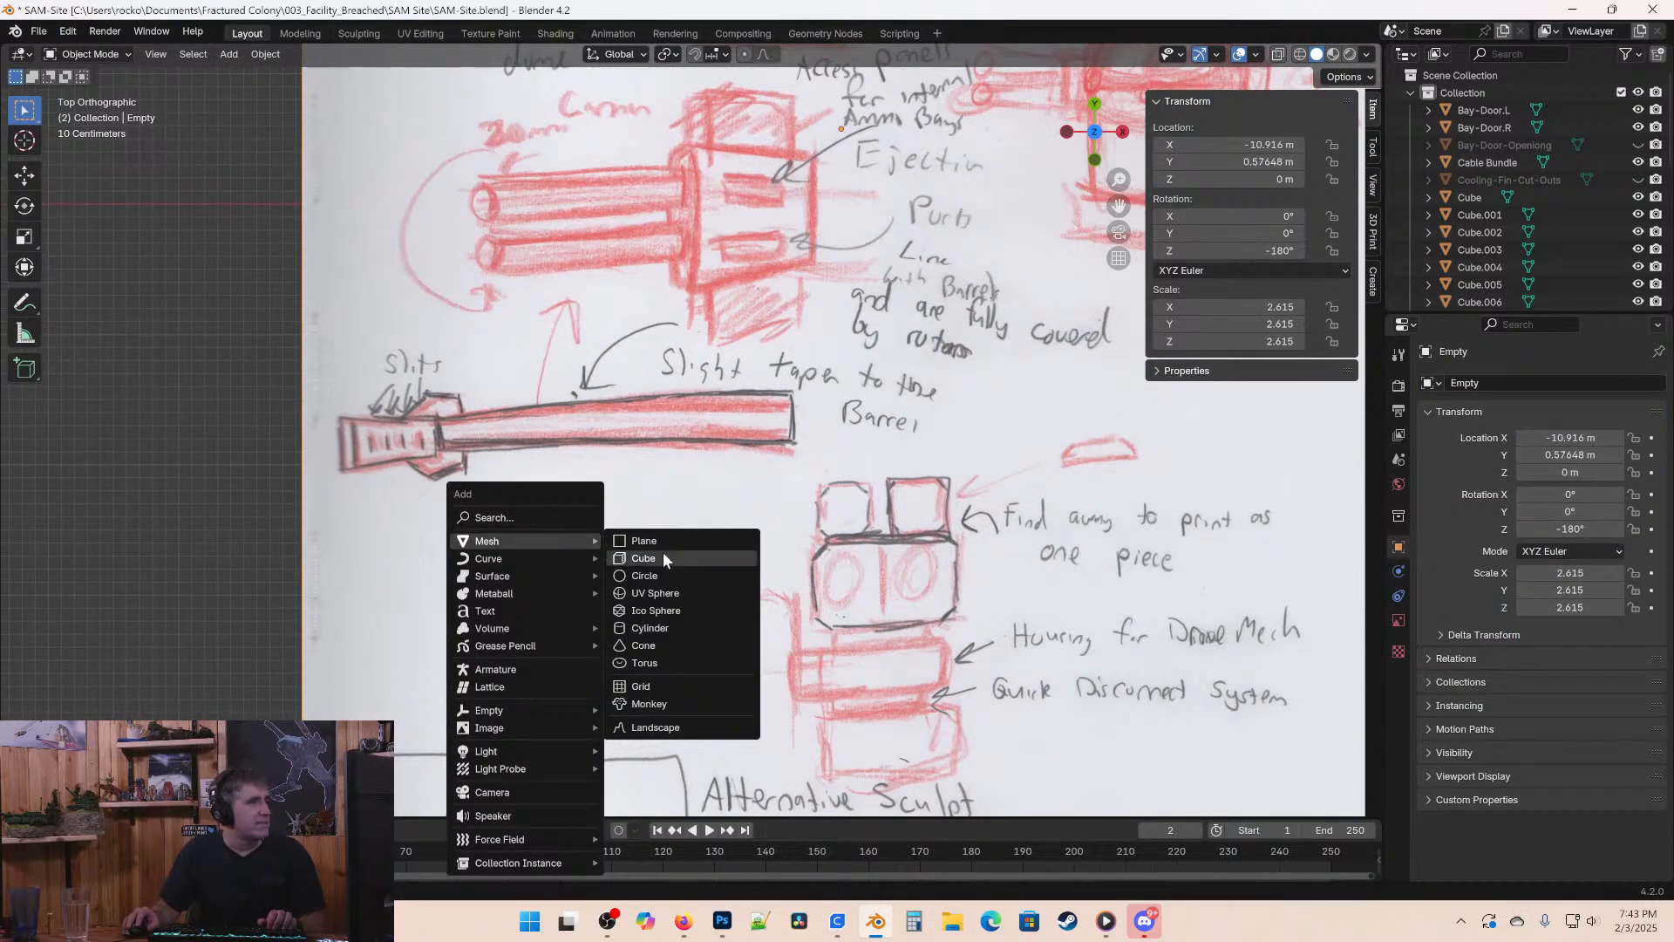
{"action": "left_click", "coordinate": [649, 627]}
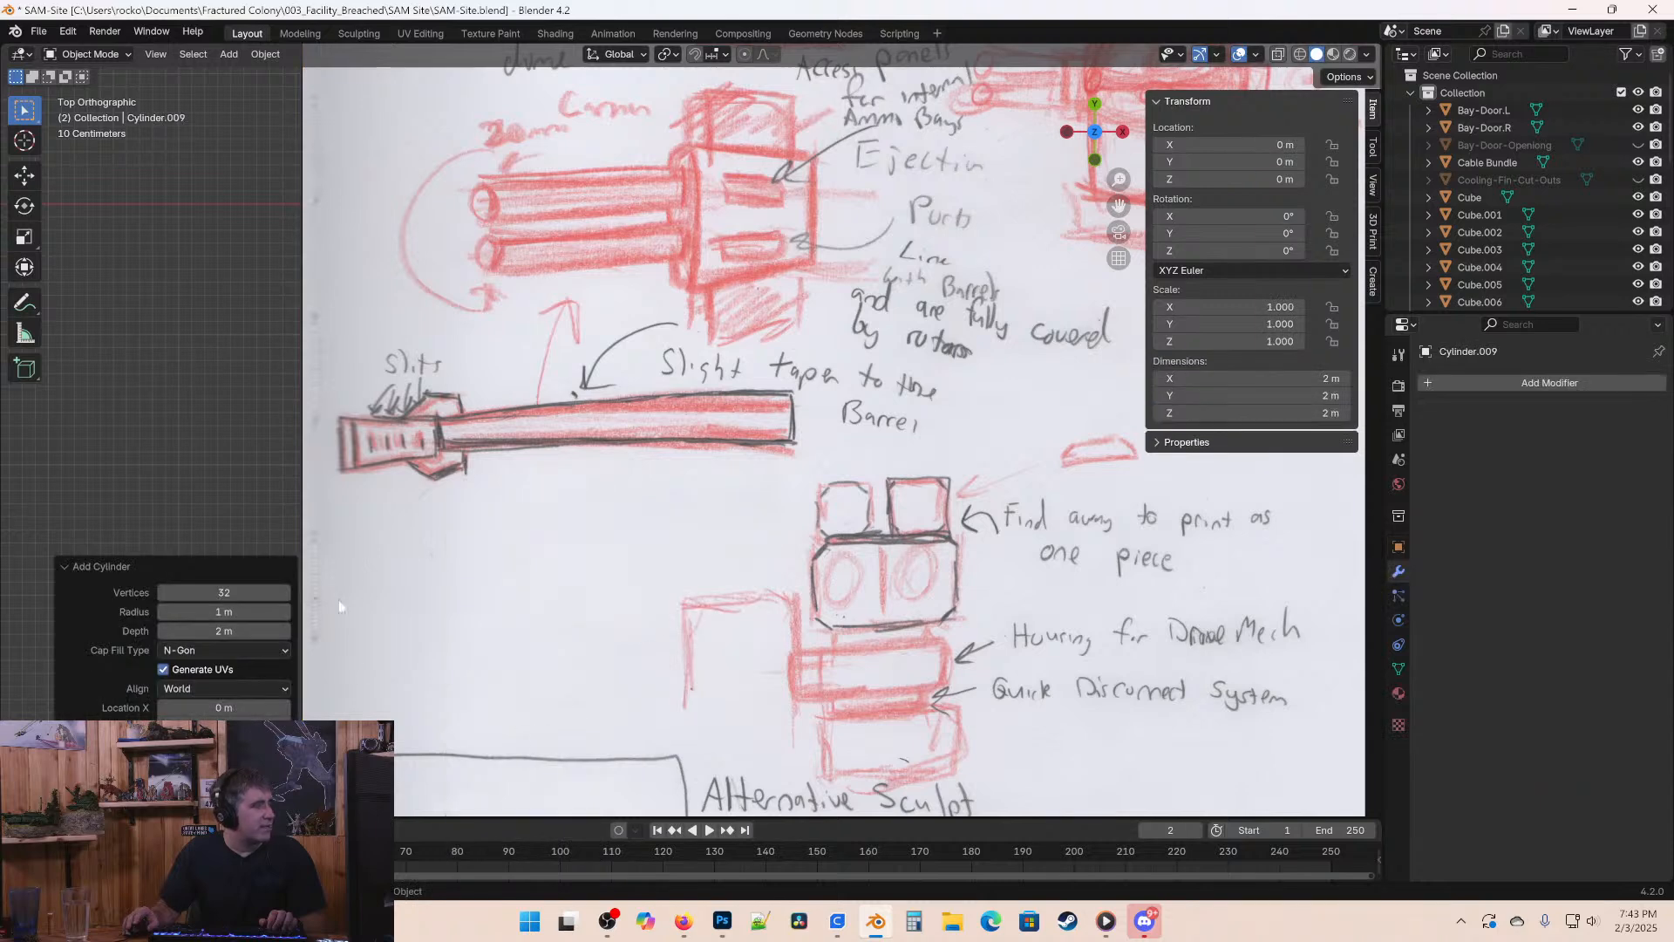
Switch to wireframe shading and move the new cylinder beside the reference sketch, to about X -5.1 m, Y -0.17 m.
{"action": "scroll", "coordinate": [608, 547], "scroll_direction": "down", "scroll_amount": 3}
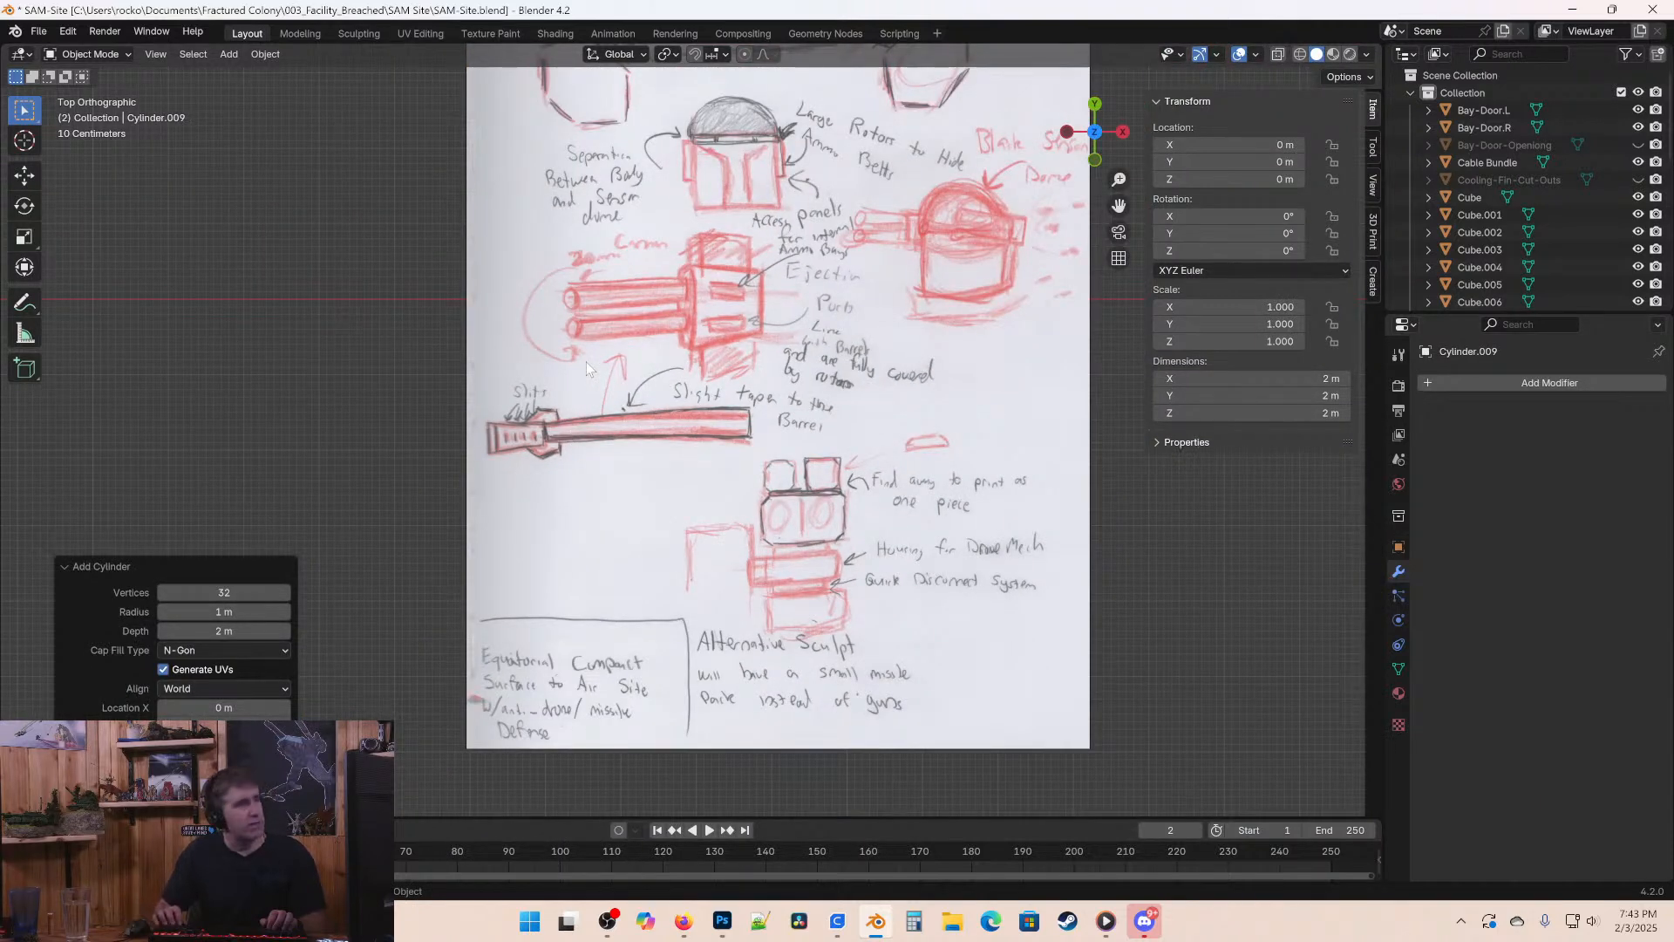
{"action": "scroll", "coordinate": [585, 363], "scroll_direction": "down", "scroll_amount": 1}
{"action": "middle_click_drag", "start_coordinate": [862, 411], "coordinate": [693, 595], "text": "shift"}
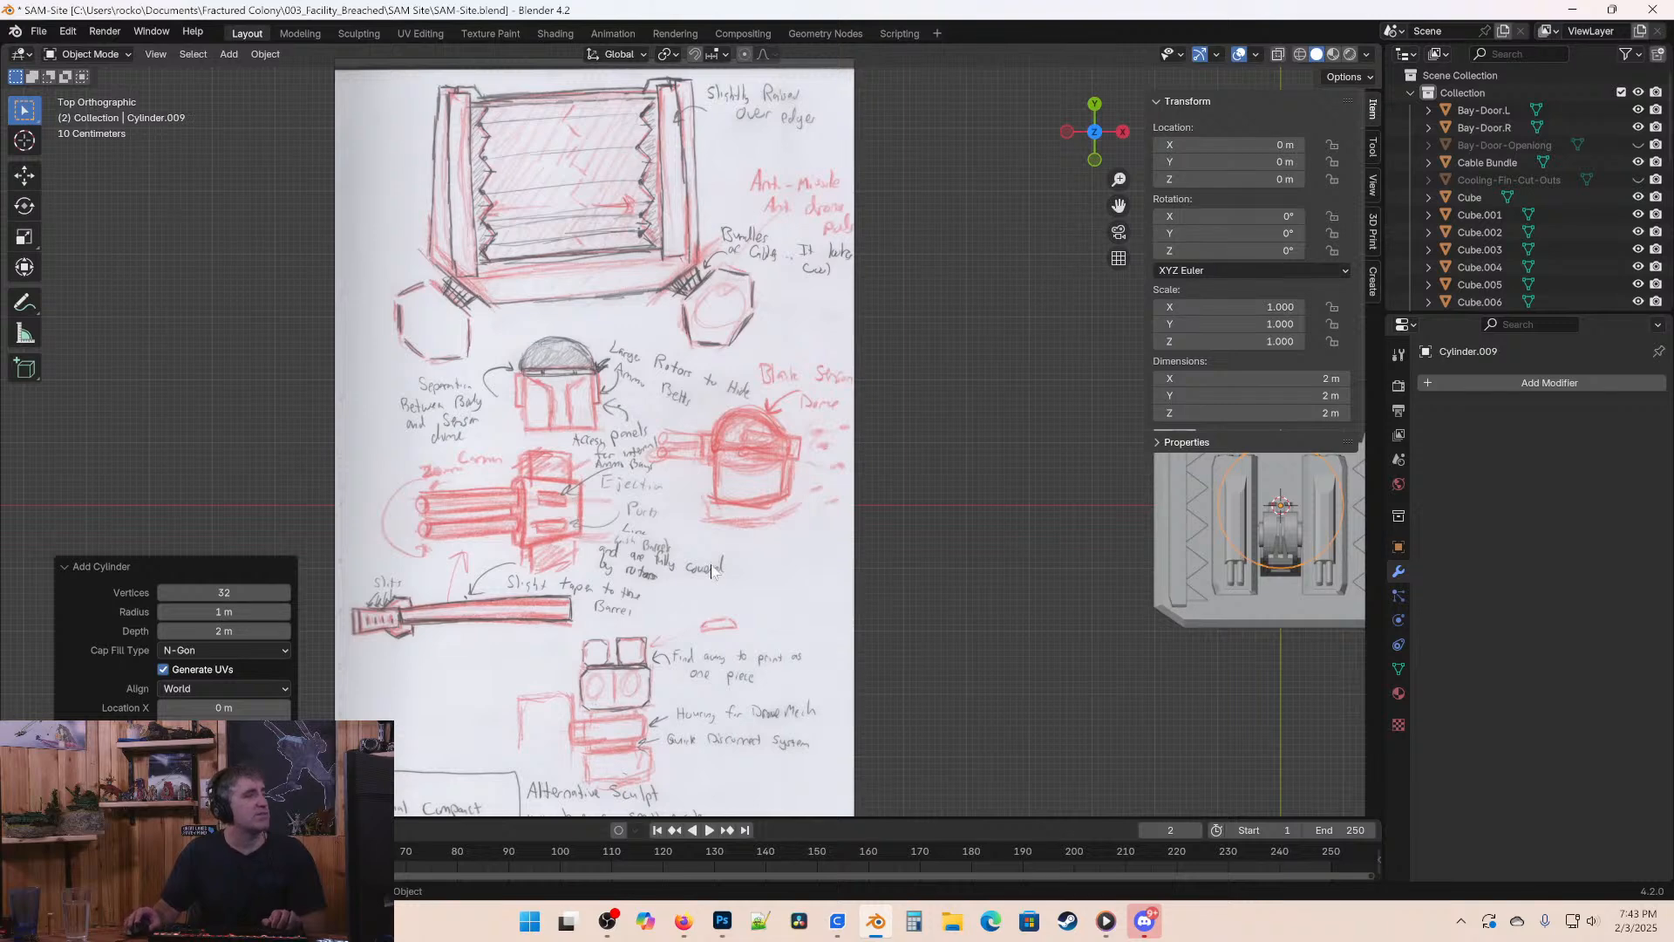
{"action": "key", "text": "z"}
{"action": "key", "text": "4"}
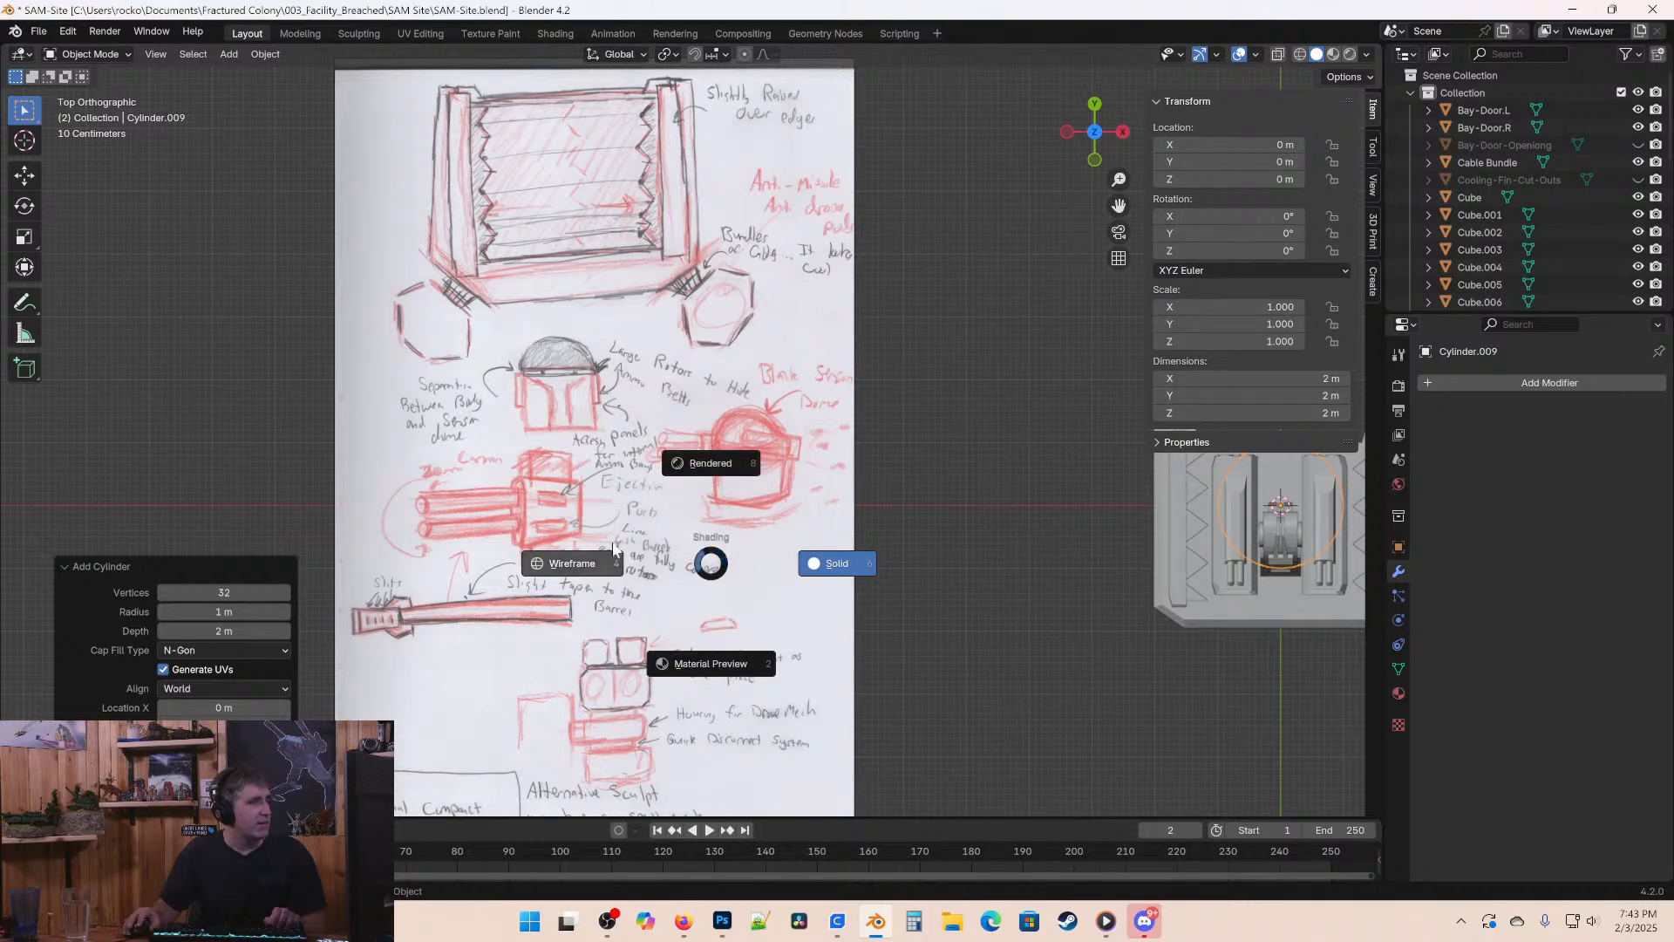
{"action": "scroll", "coordinate": [953, 329], "scroll_direction": "down", "scroll_amount": 4}
{"action": "middle_click_drag", "start_coordinate": [997, 397], "coordinate": [823, 397], "text": "shift"}
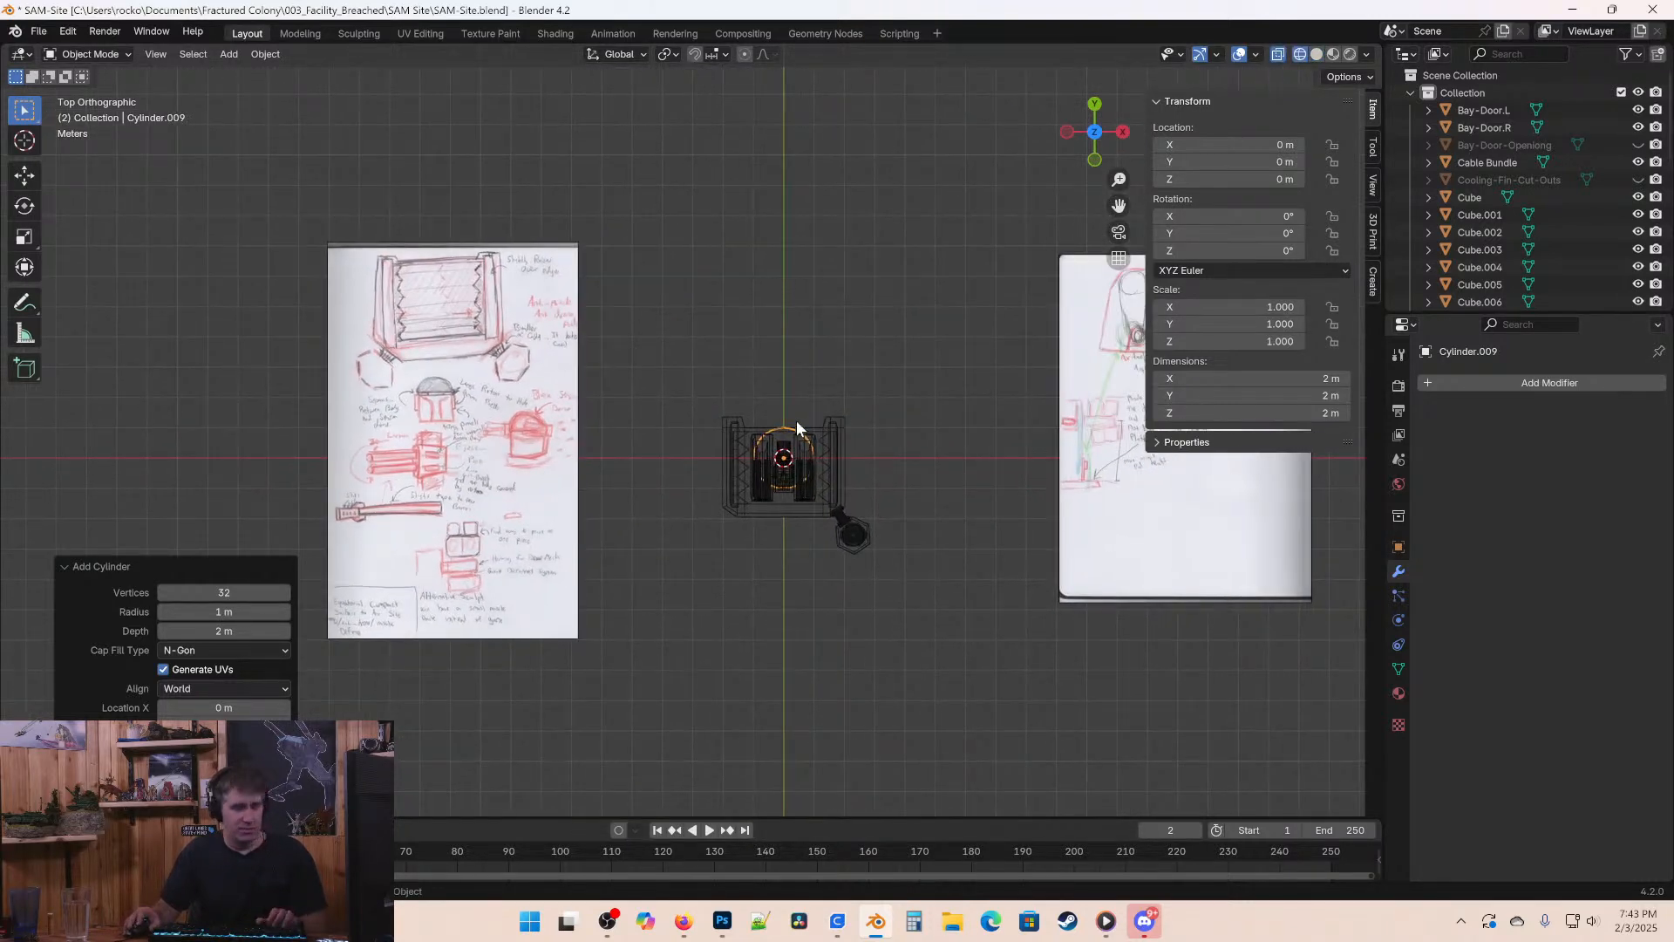
{"action": "key", "text": "g"}
{"action": "left_click", "coordinate": [642, 433]}
Scale the new cylinder down uniformly to about 0.308 m and move it beside the barrel sketch, to about X -11.63 m, Y -1.85 m.
{"action": "key", "text": "s"}
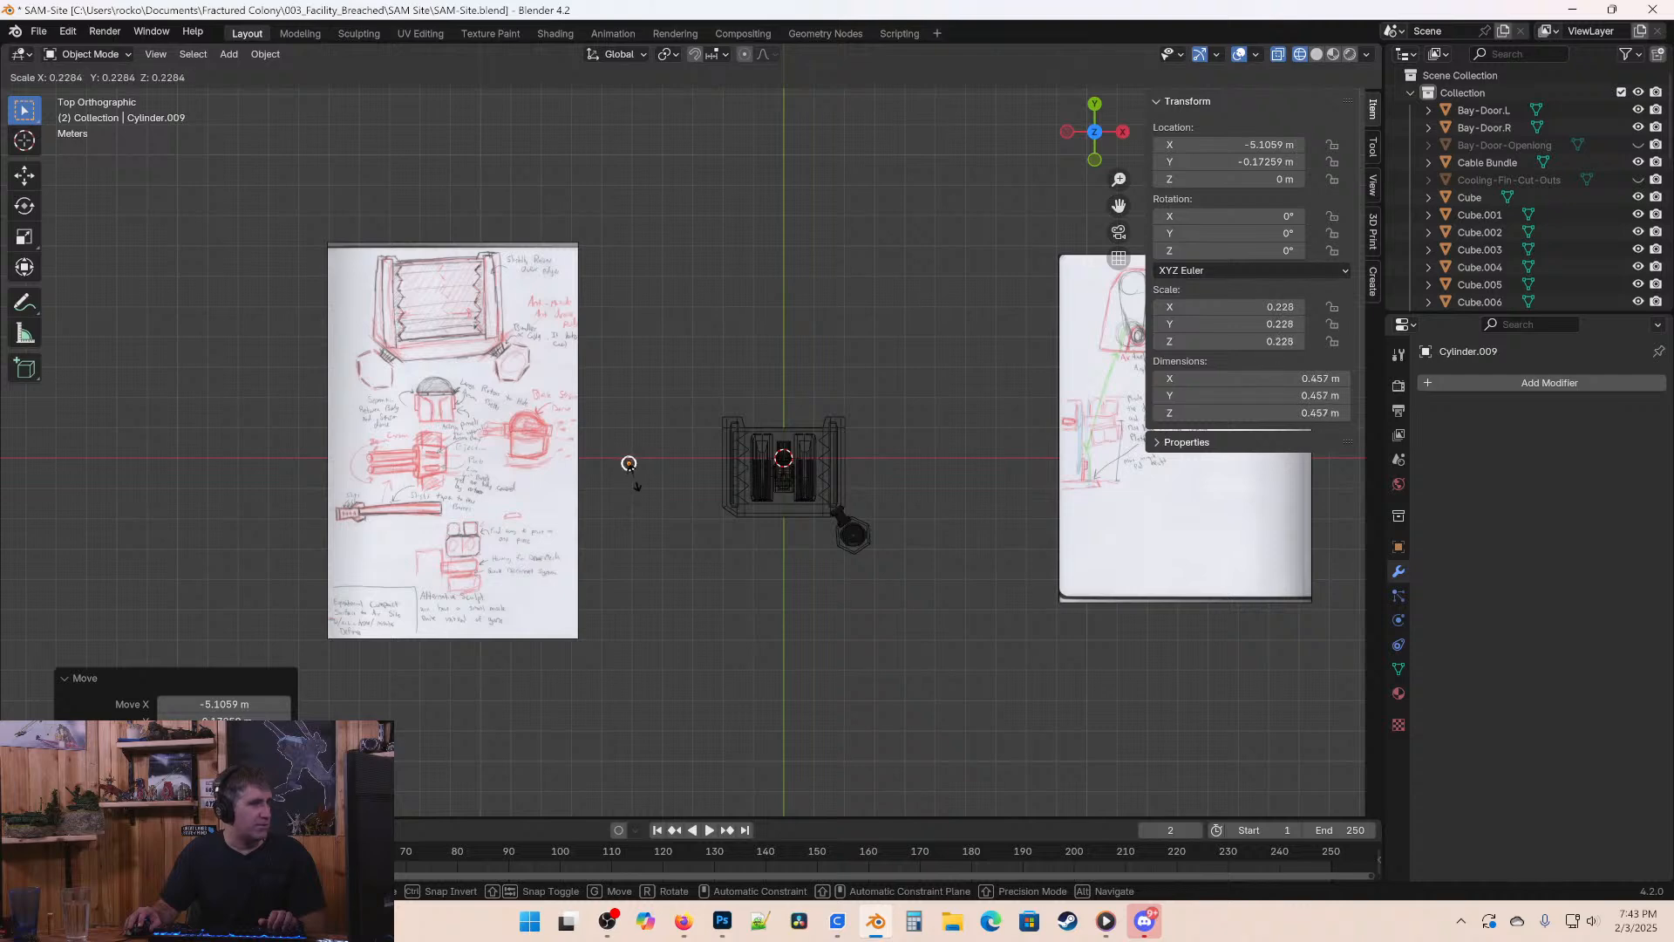
{"action": "left_click", "coordinate": [645, 478]}
{"action": "scroll", "coordinate": [667, 515], "scroll_direction": "up", "scroll_amount": 3}
{"action": "key", "text": "s"}
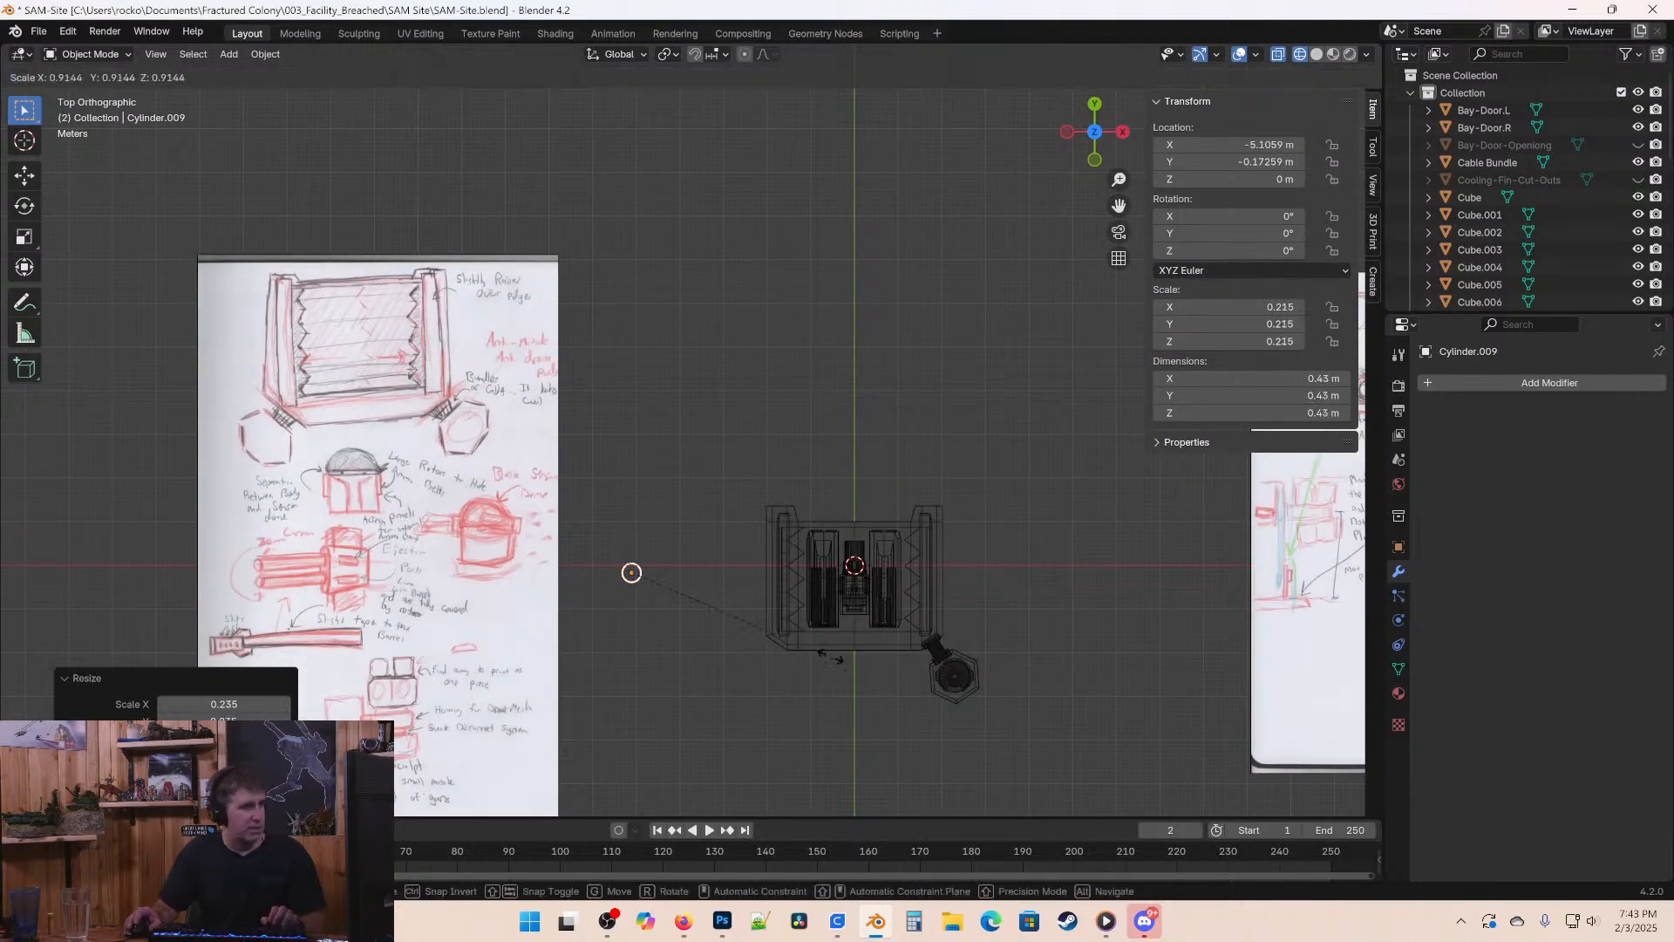
{"action": "left_click", "coordinate": [776, 632]}
{"action": "middle_click_drag", "start_coordinate": [715, 605], "coordinate": [769, 572], "text": "shift"}
{"action": "key", "text": "g"}
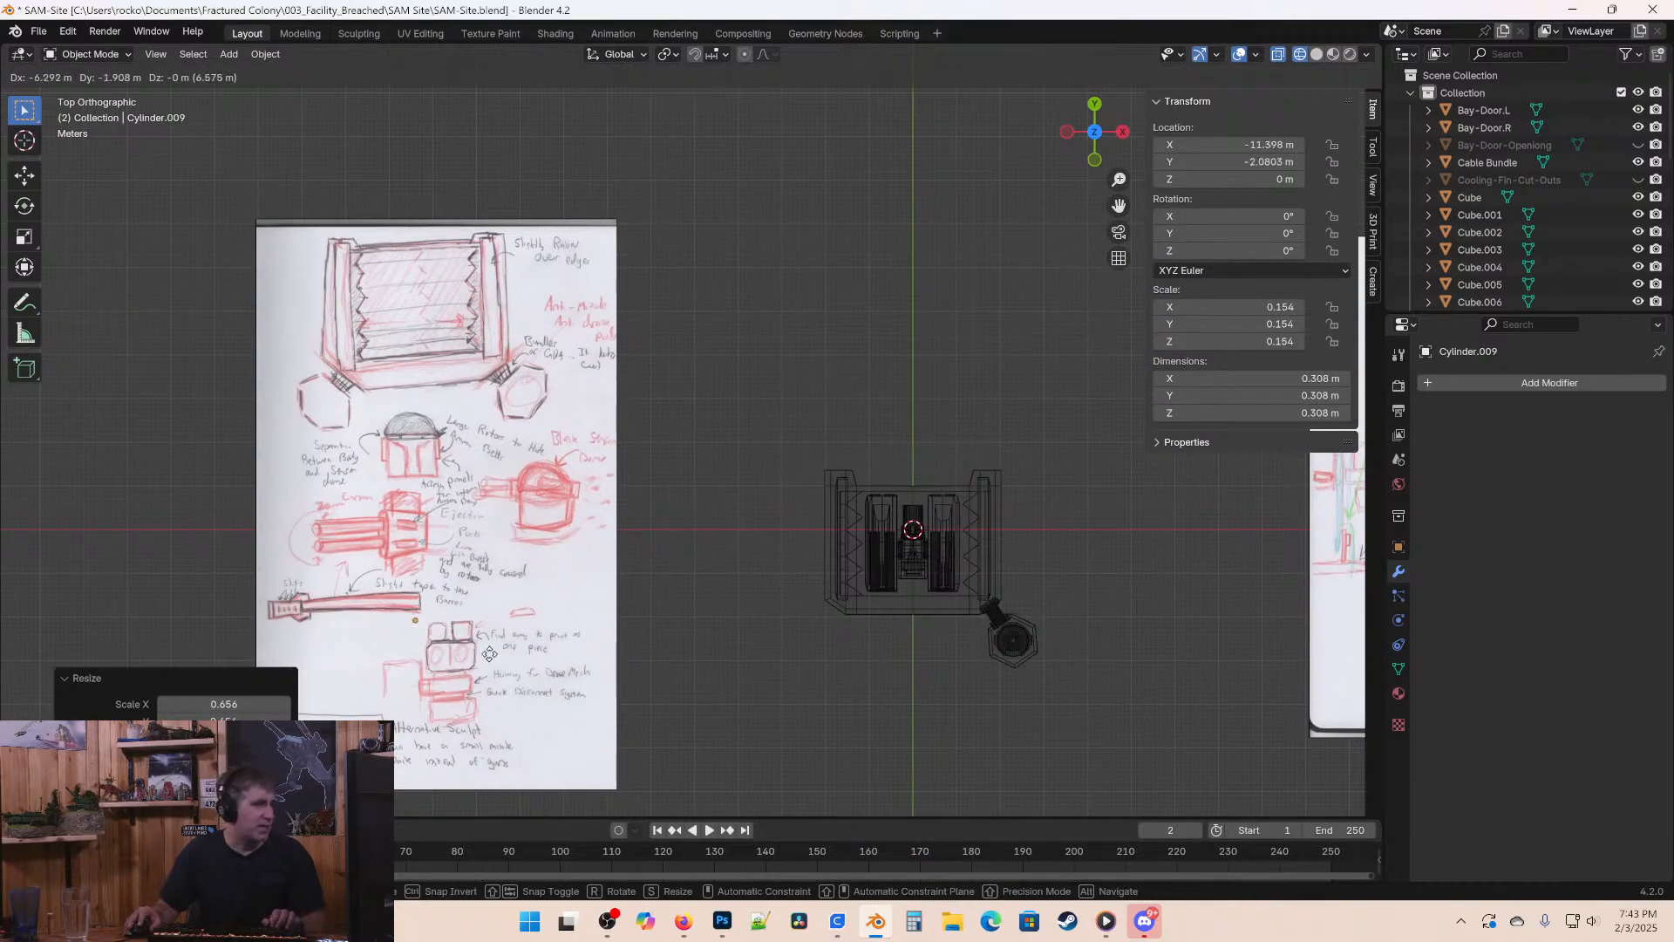
{"action": "left_click", "coordinate": [489, 653]}
{"action": "scroll", "coordinate": [558, 523], "scroll_direction": "up", "scroll_amount": 4}
{"action": "middle_click_drag", "start_coordinate": [558, 523], "coordinate": [938, 242], "text": "shift"}
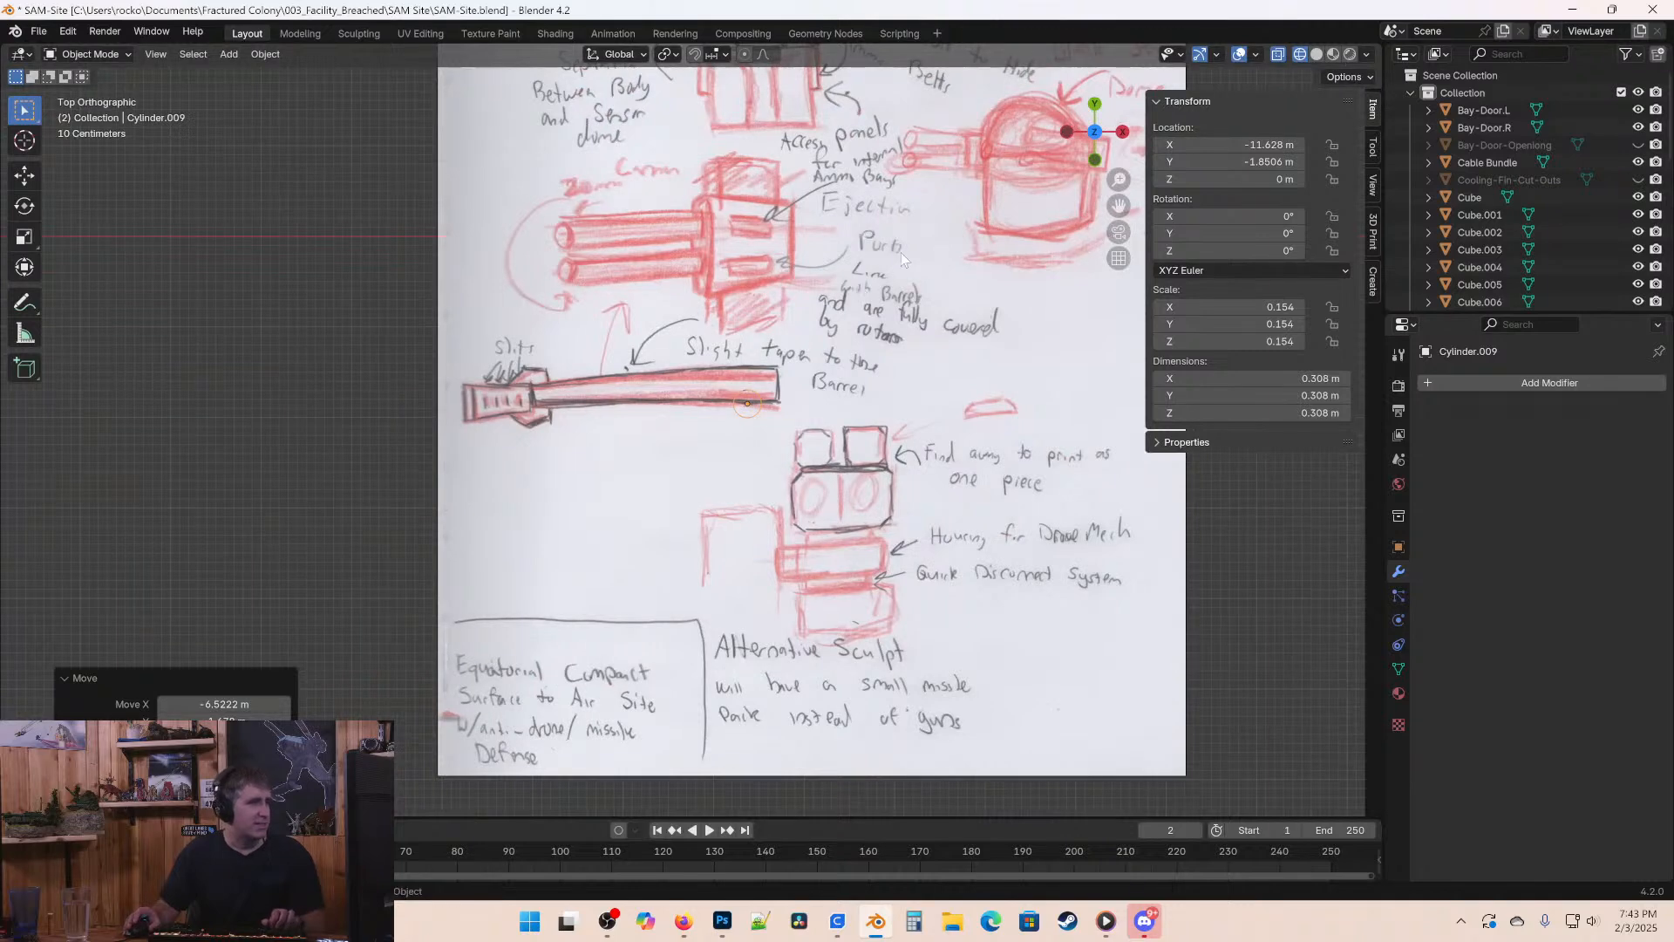
Lay the cylinder down along the X axis by setting its rotation to X 0°, Y -90°, Z 0°.
{"action": "key", "text": "KP_1"}
{"action": "key", "text": "r"}
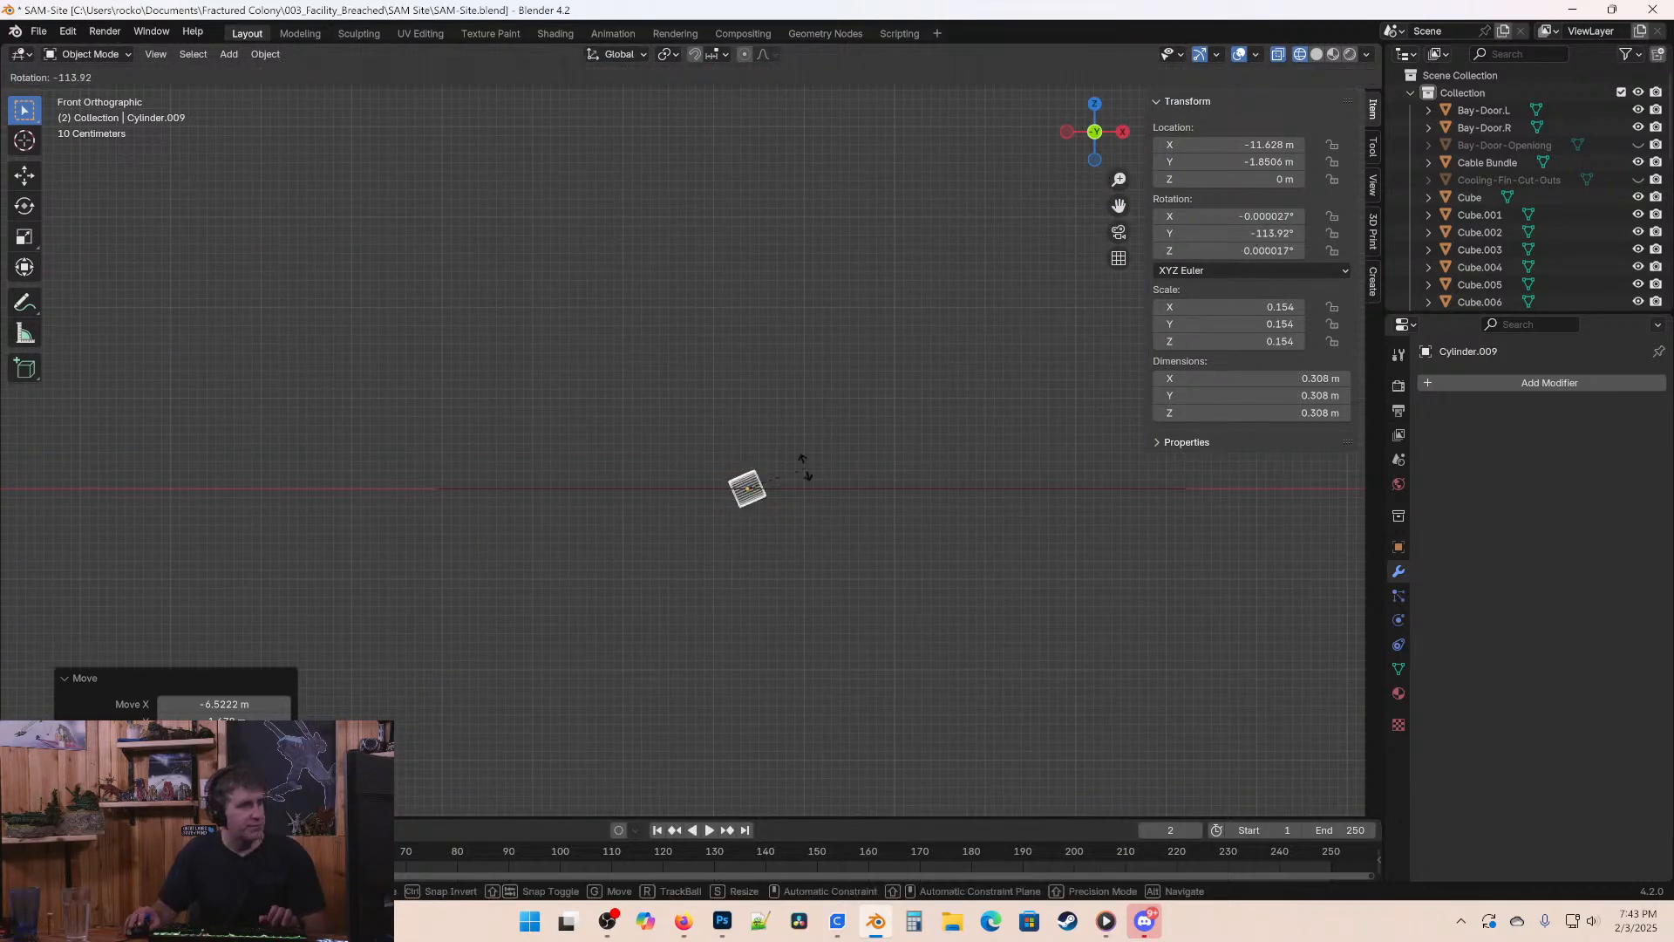
{"action": "left_click", "coordinate": [803, 485]}
{"action": "left_click", "coordinate": [1238, 216]}
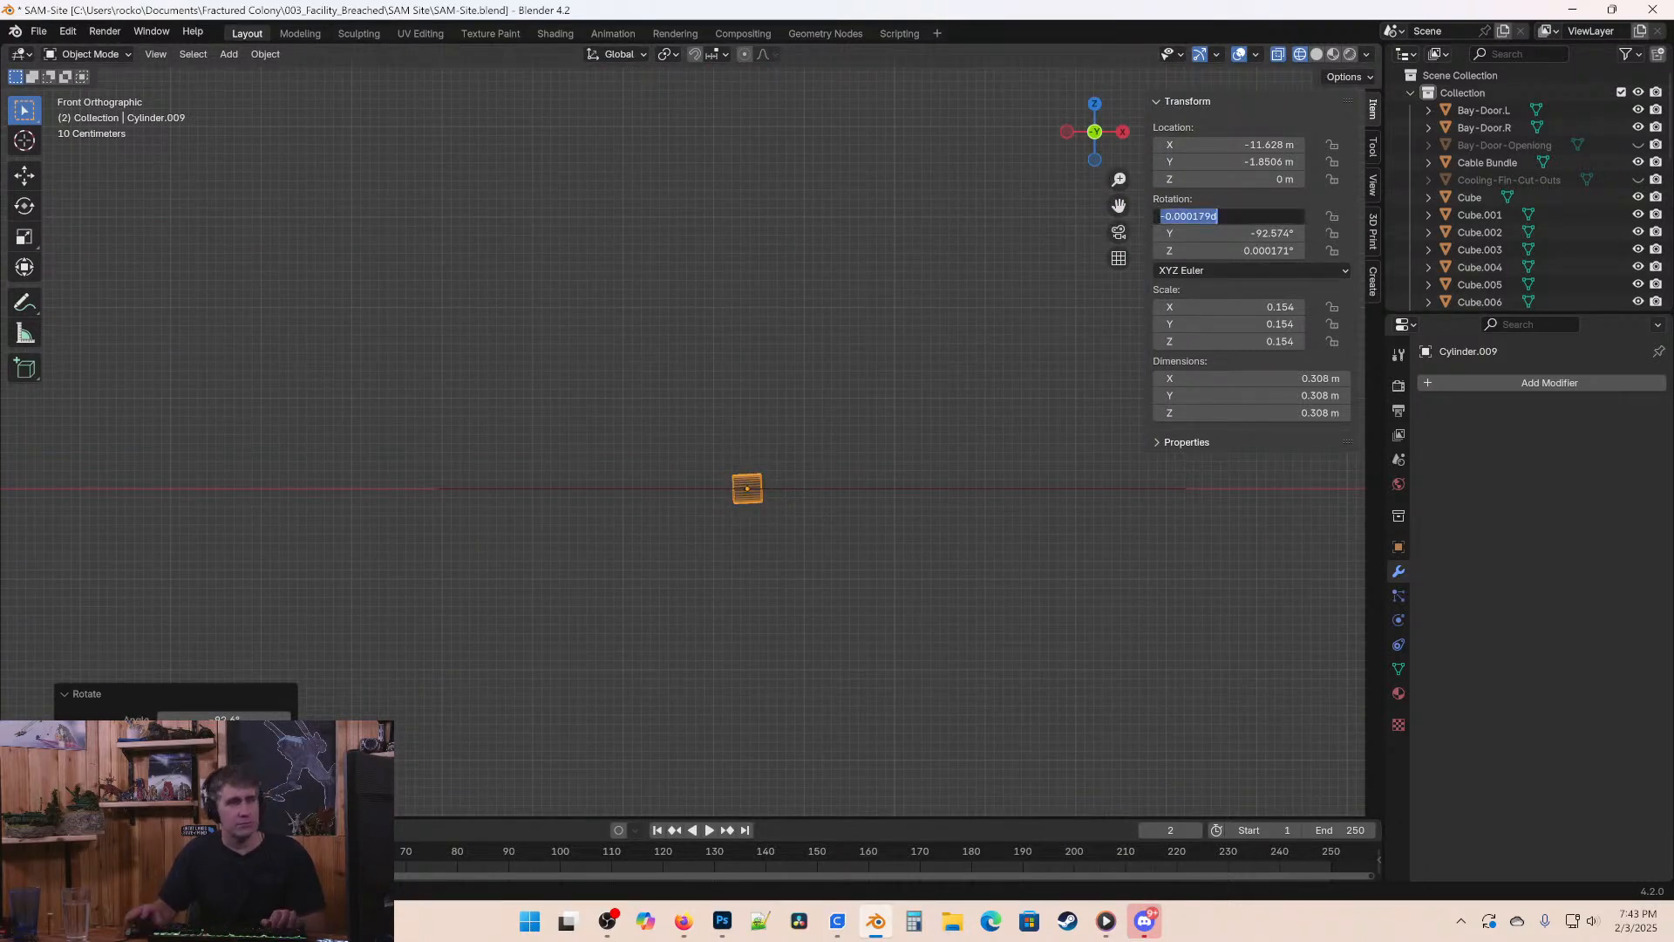
{"action": "type", "text": "0"}
{"action": "key", "text": "Tab"}
{"action": "type", "text": "-90"}
{"action": "key", "text": "Tab"}
{"action": "type", "text": "0"}
{"action": "key", "text": "Return"}
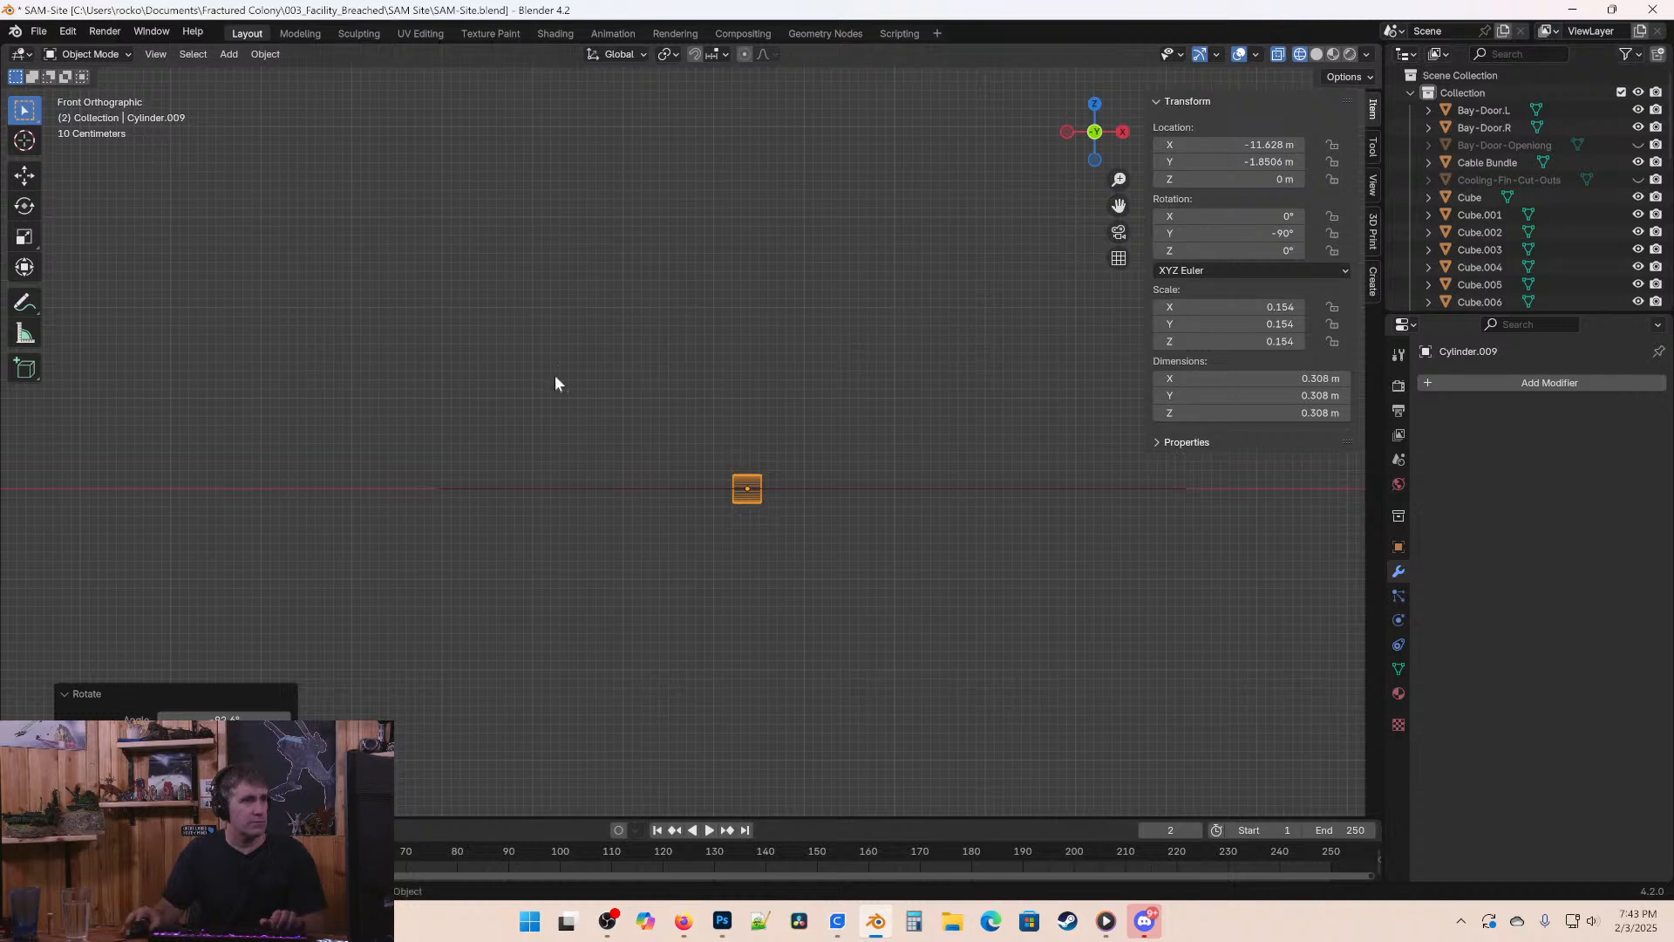
In top view, center the cylinder on the tapered barrel sketch and stretch it along X to about 2.45 m long.
{"action": "key", "text": "KP_7"}
{"action": "middle_click_drag", "start_coordinate": [781, 480], "coordinate": [739, 528], "text": "shift"}
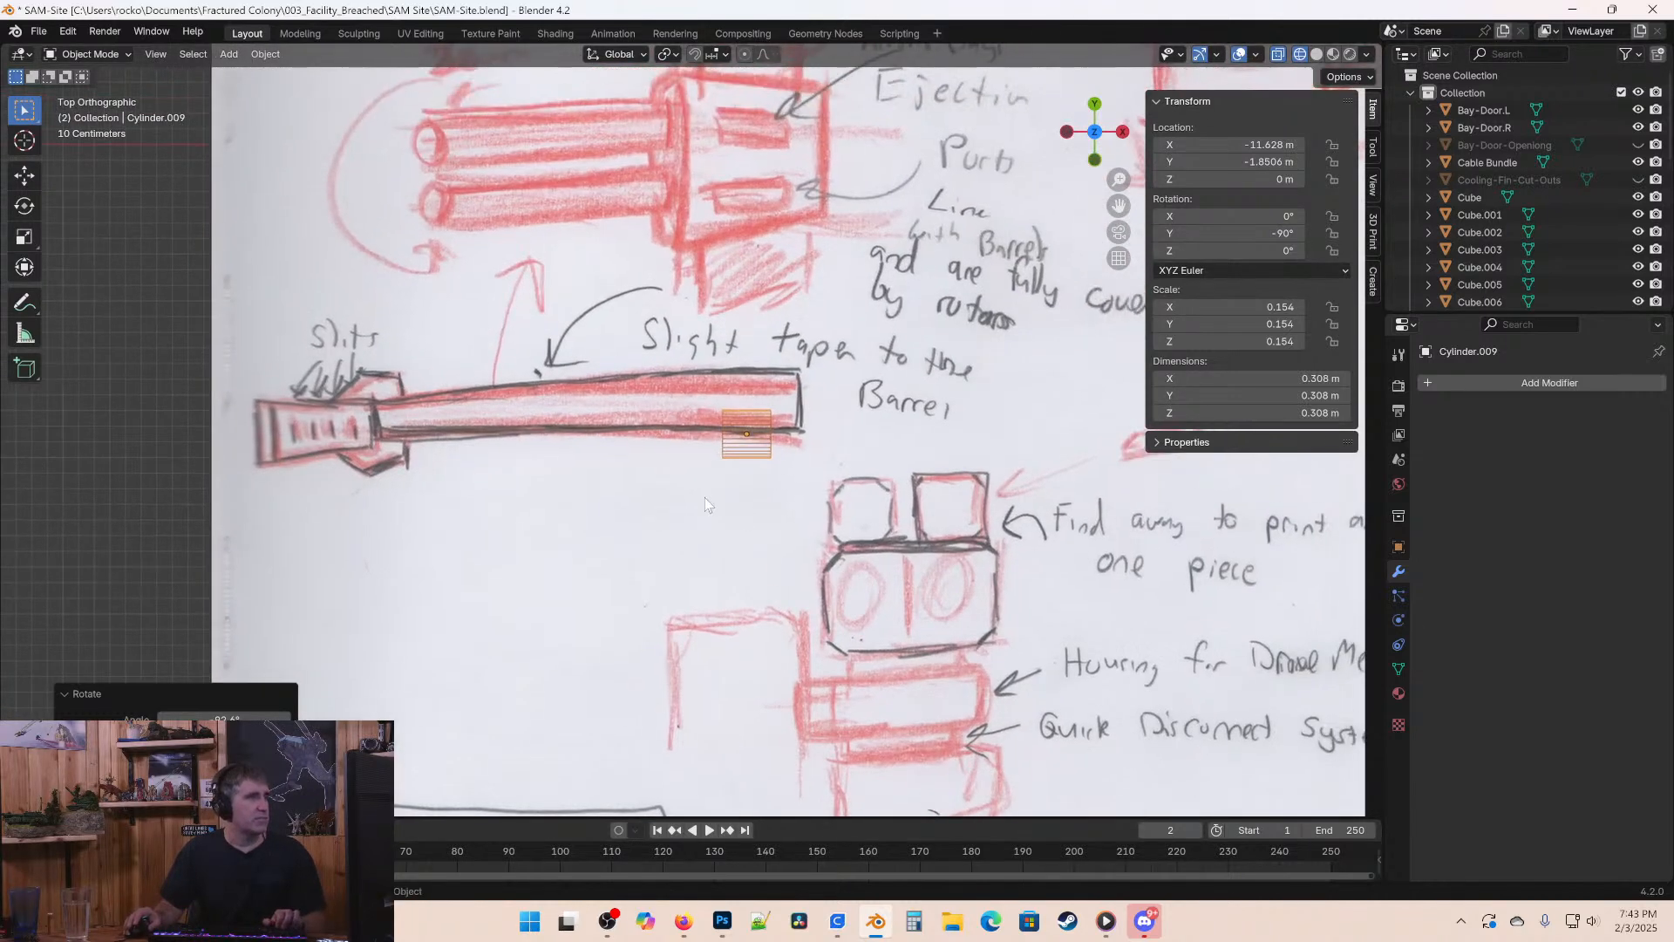
{"action": "key", "text": "g"}
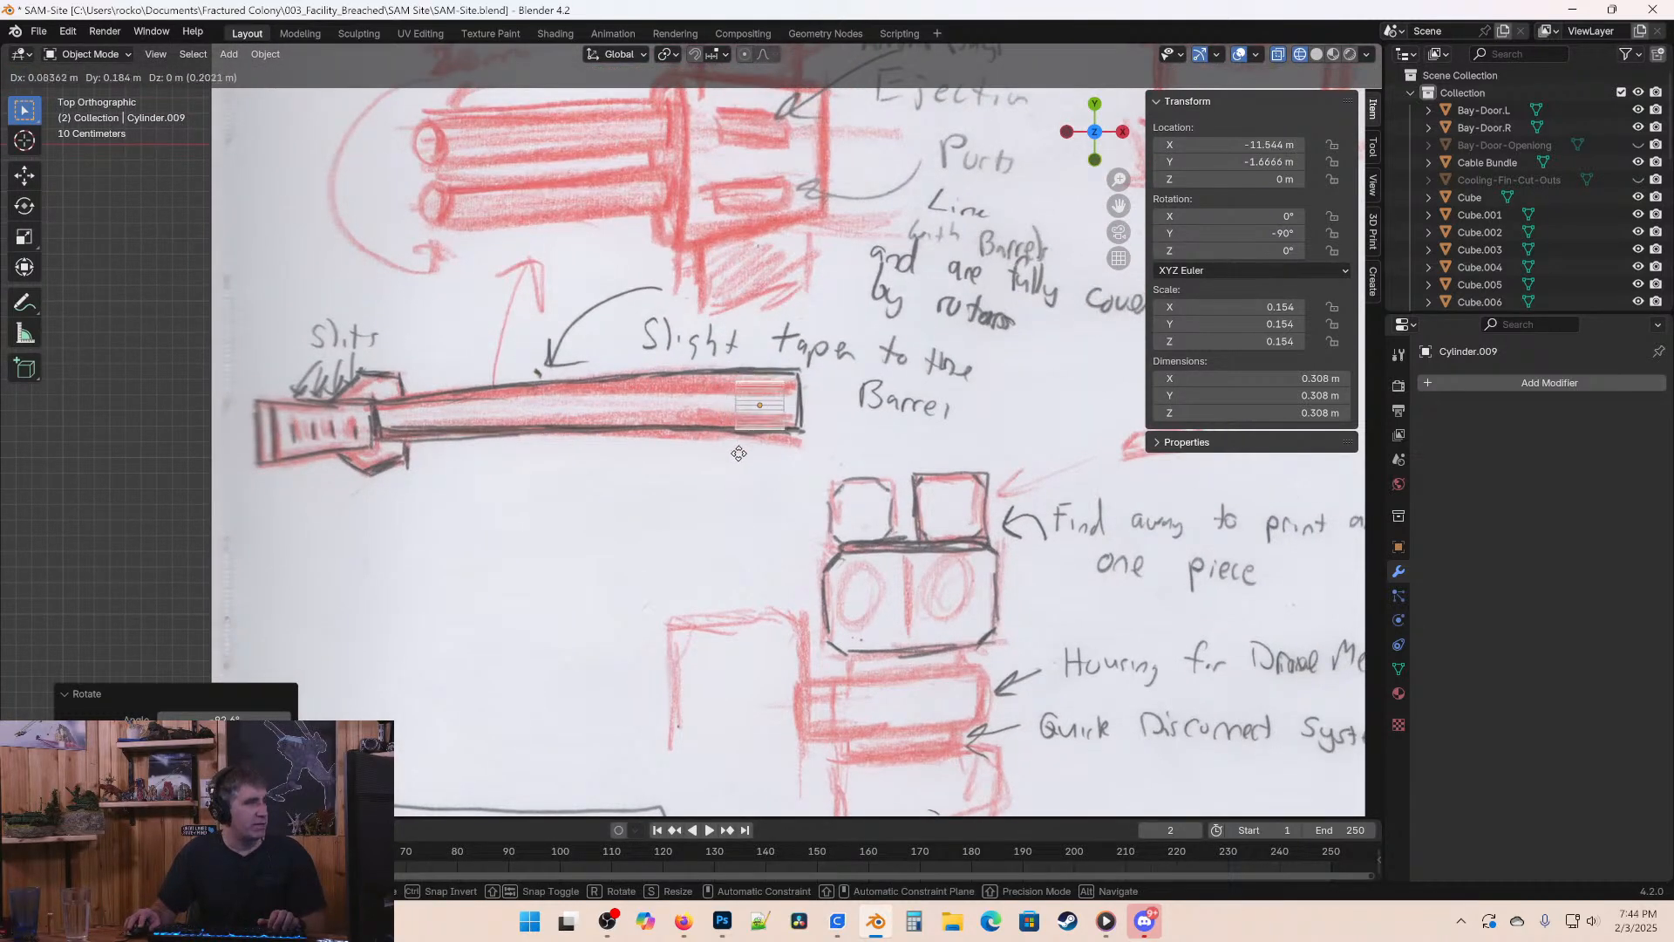
{"action": "left_click", "coordinate": [598, 453]}
{"action": "key", "text": "s"}
{"action": "key", "text": "x"}
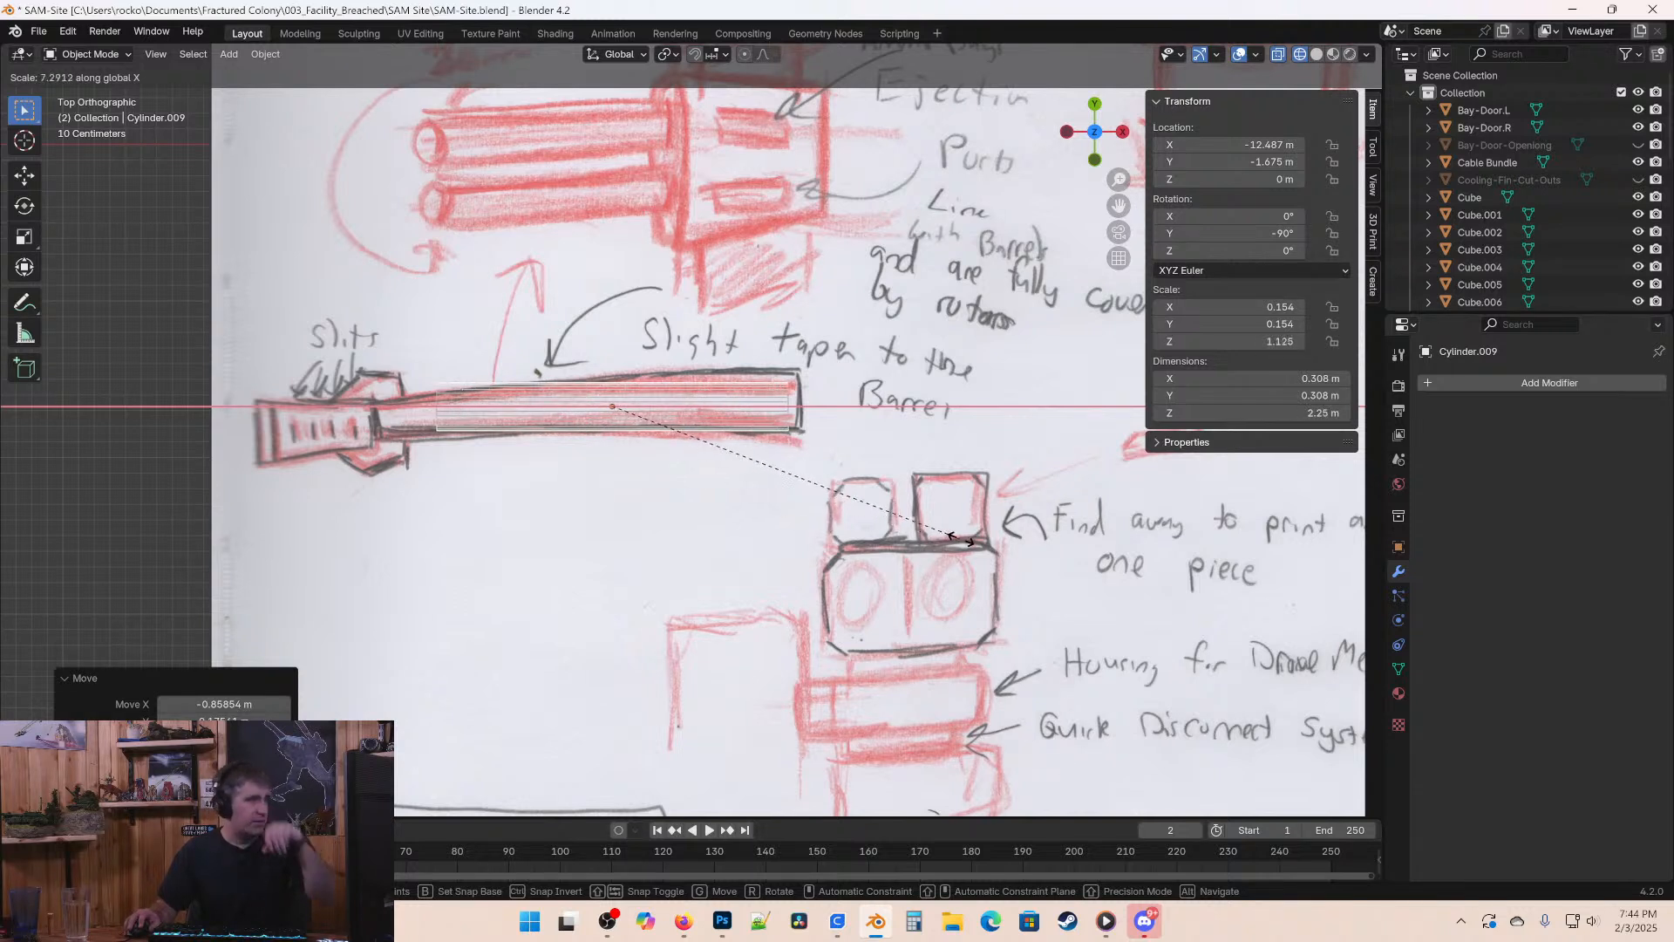
{"action": "left_click", "coordinate": [985, 527]}
Shift the barrel cylinder along X to about -12.69 m and lengthen it along X to about 2.59 m.
{"action": "key", "text": "g"}
{"action": "key", "text": "y"}
{"action": "key", "text": "x"}
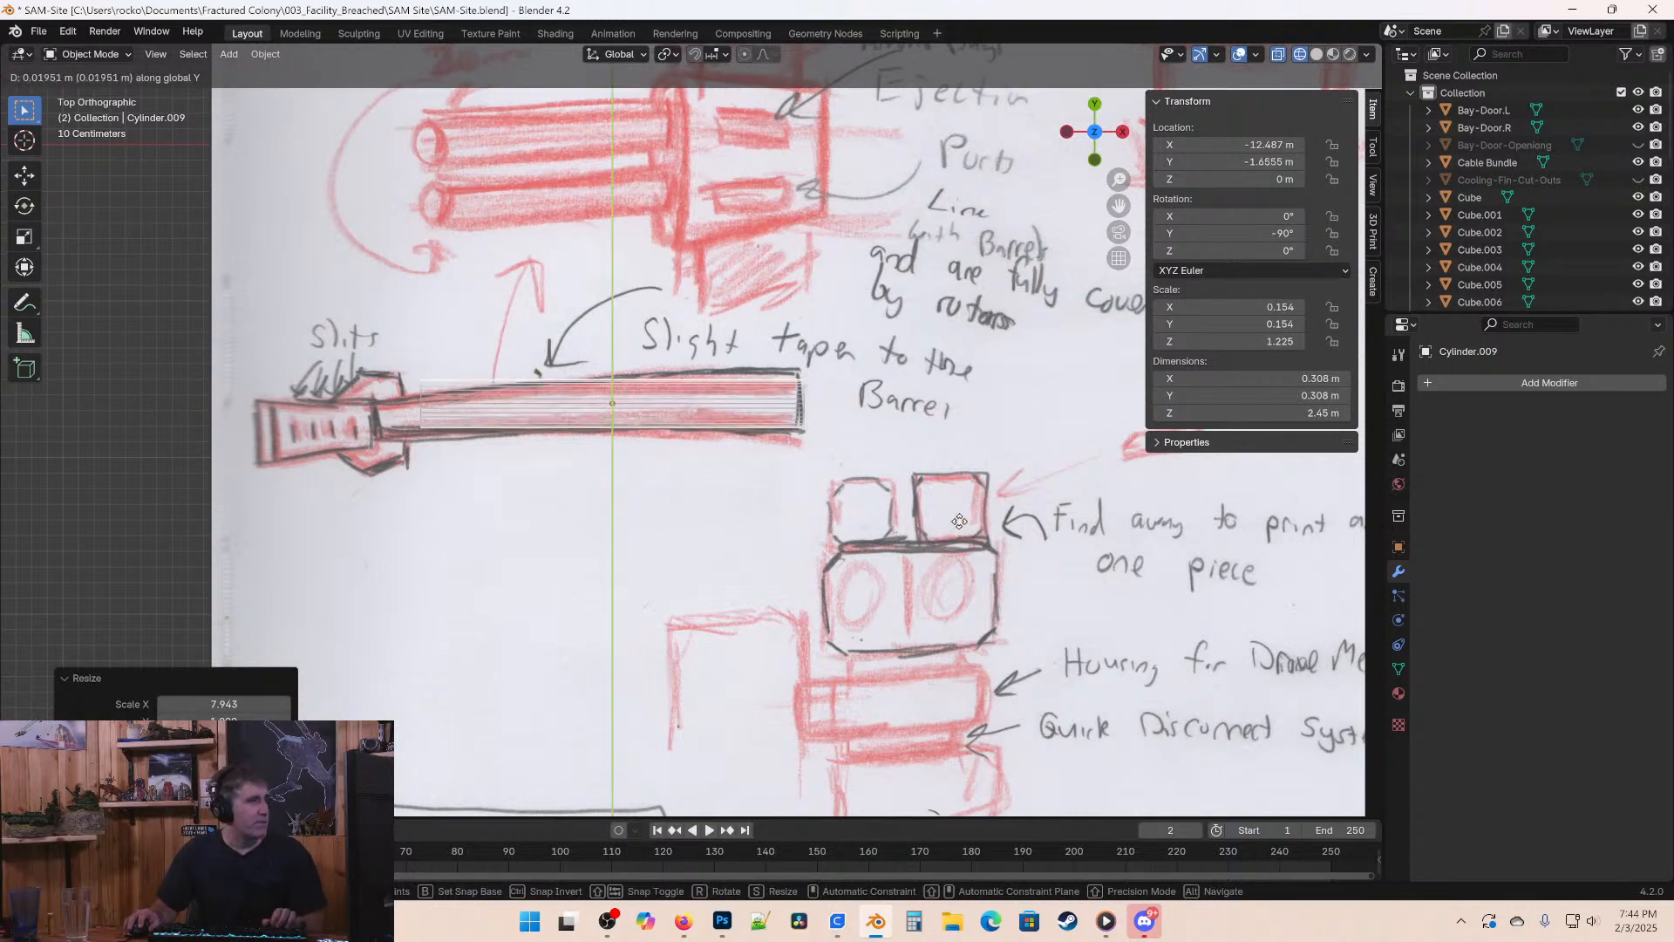
{"action": "left_click", "coordinate": [952, 526]}
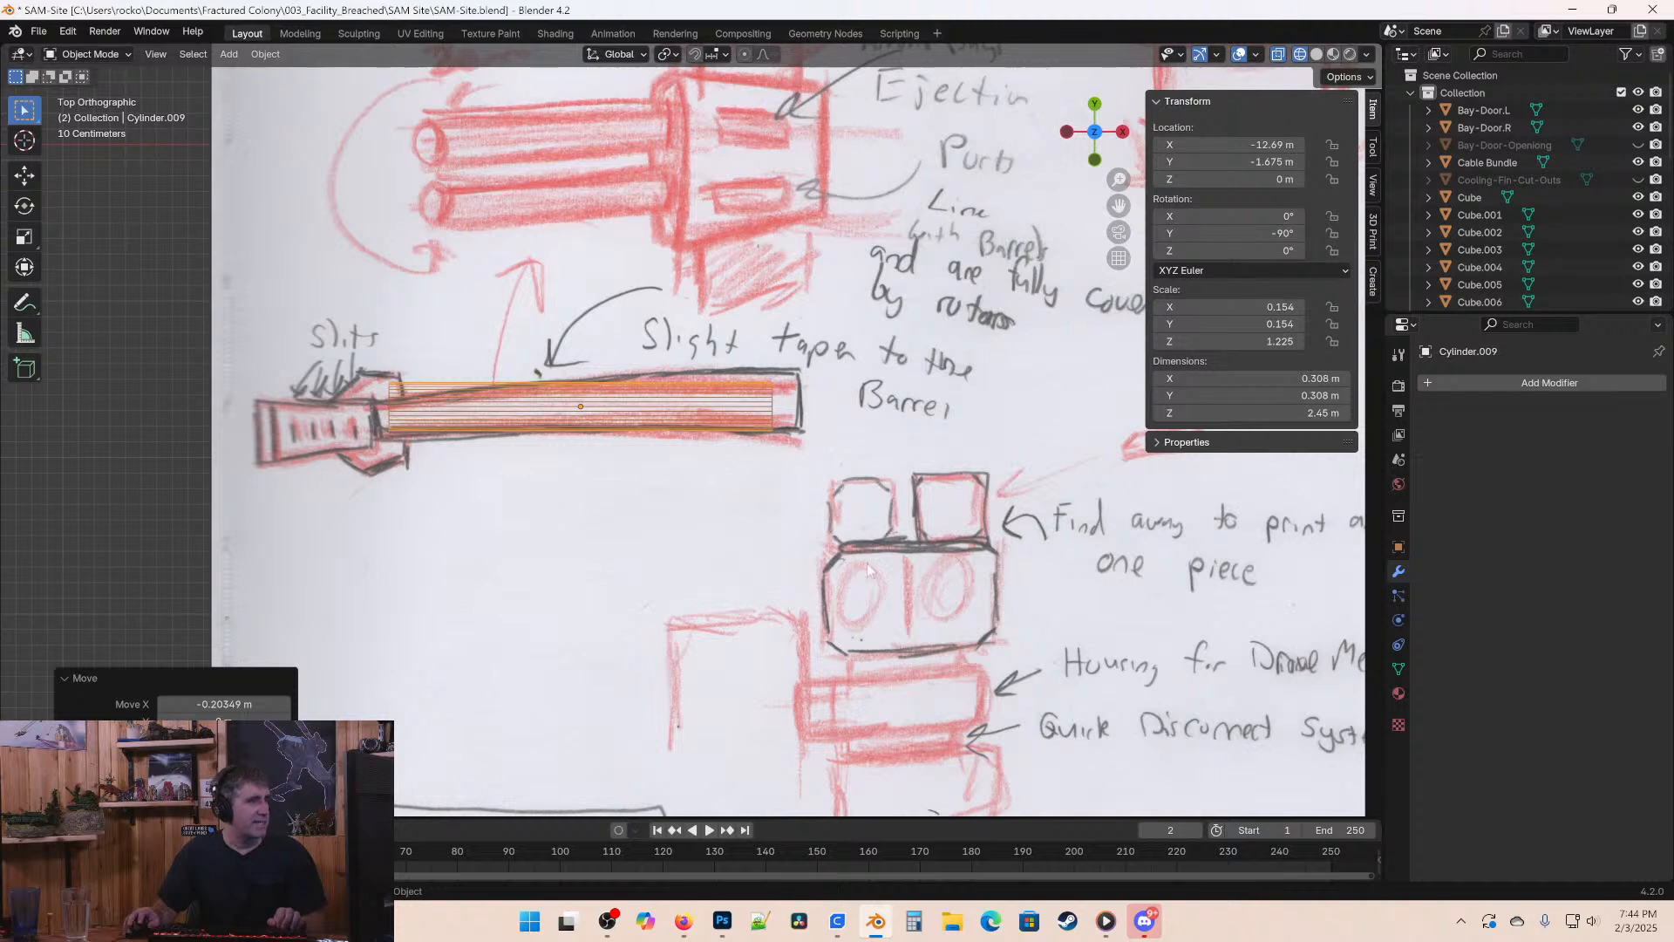
{"action": "key", "text": "s"}
{"action": "key", "text": "x"}
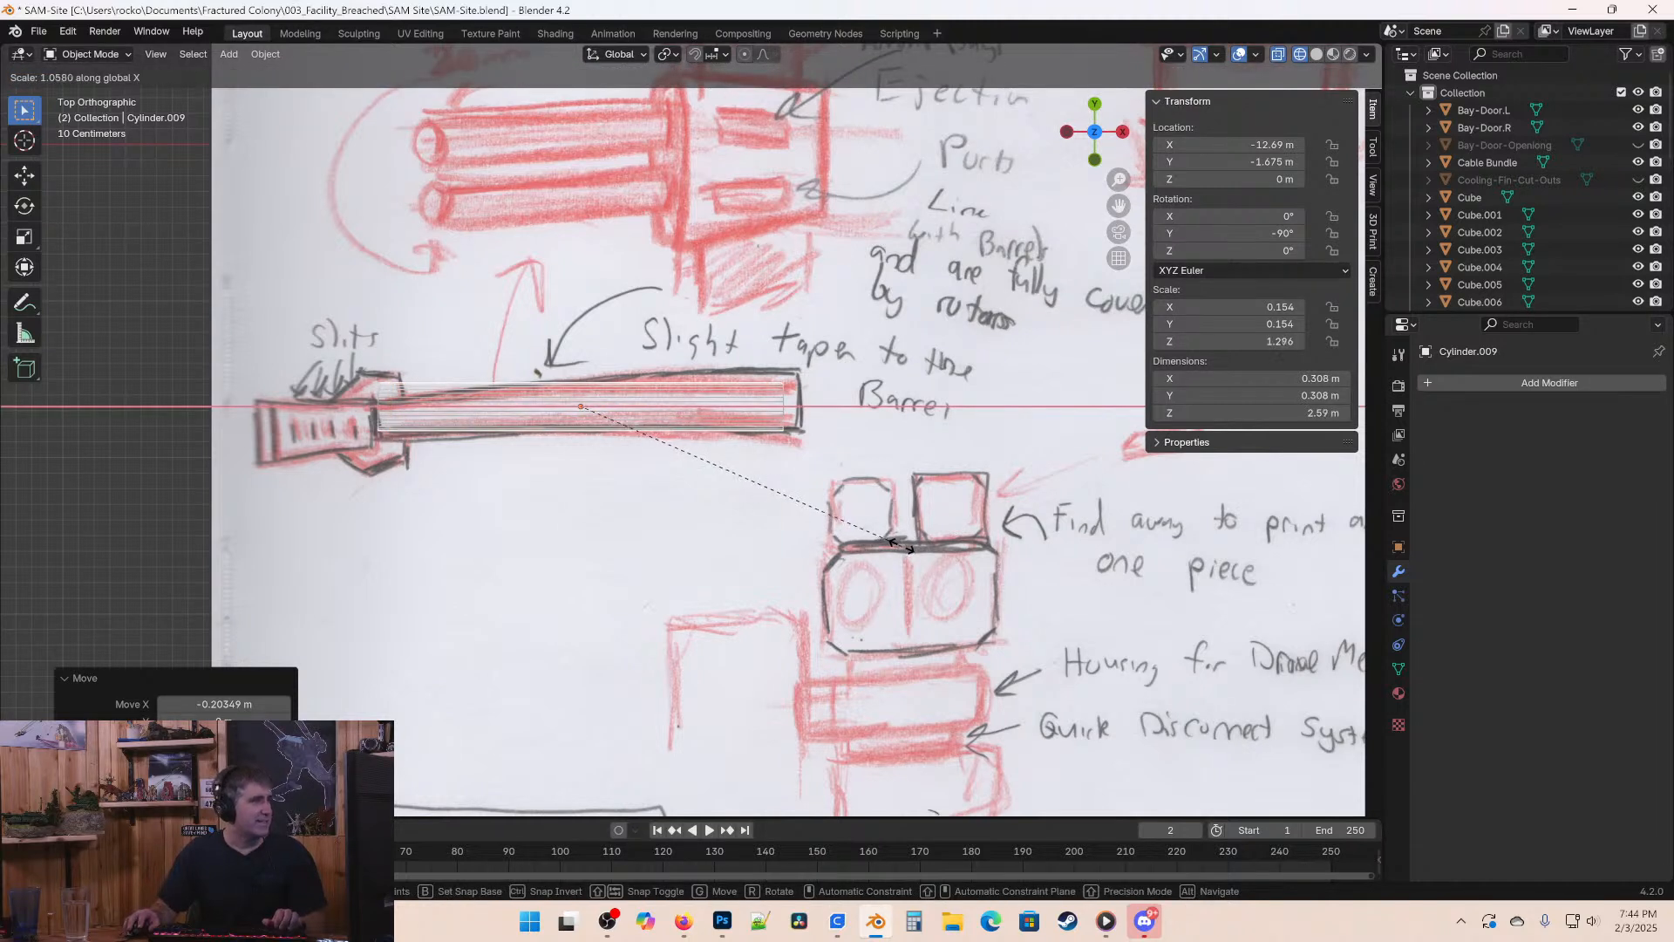
{"action": "left_click", "coordinate": [900, 545]}
Nudge the barrel cylinder along X to about -12.62 m to line it up with the sketch's rear end.
{"action": "key", "text": "g"}
{"action": "key", "text": "y"}
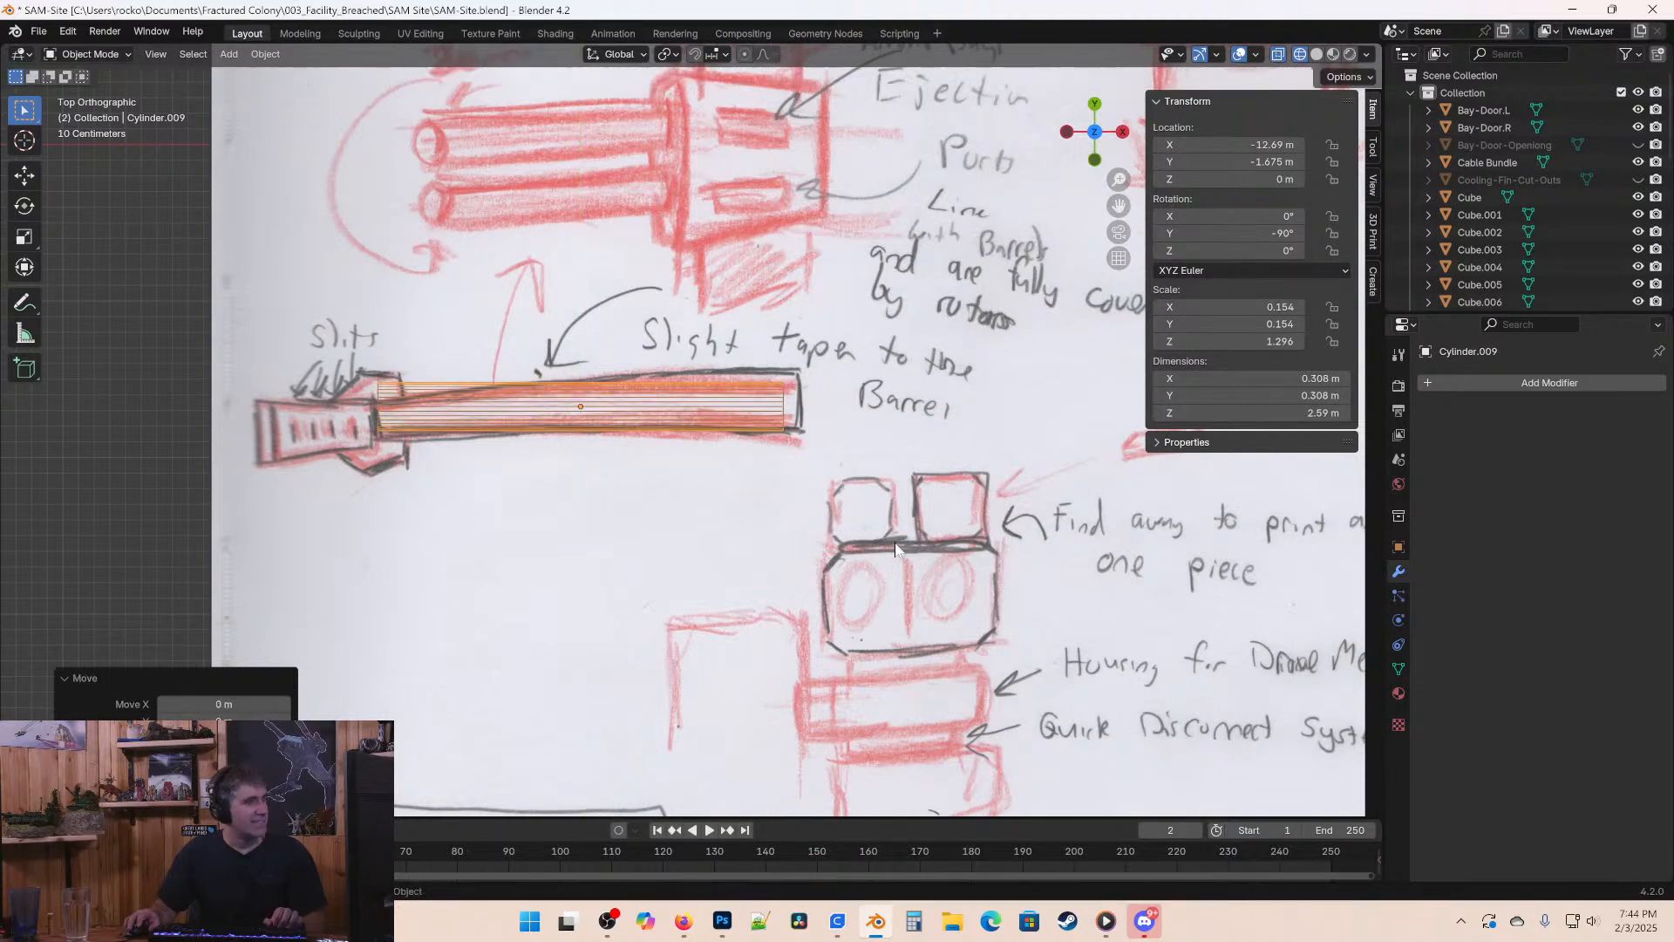
{"action": "left_click", "coordinate": [911, 545]}
{"action": "key", "text": "g"}
{"action": "key", "text": "x"}
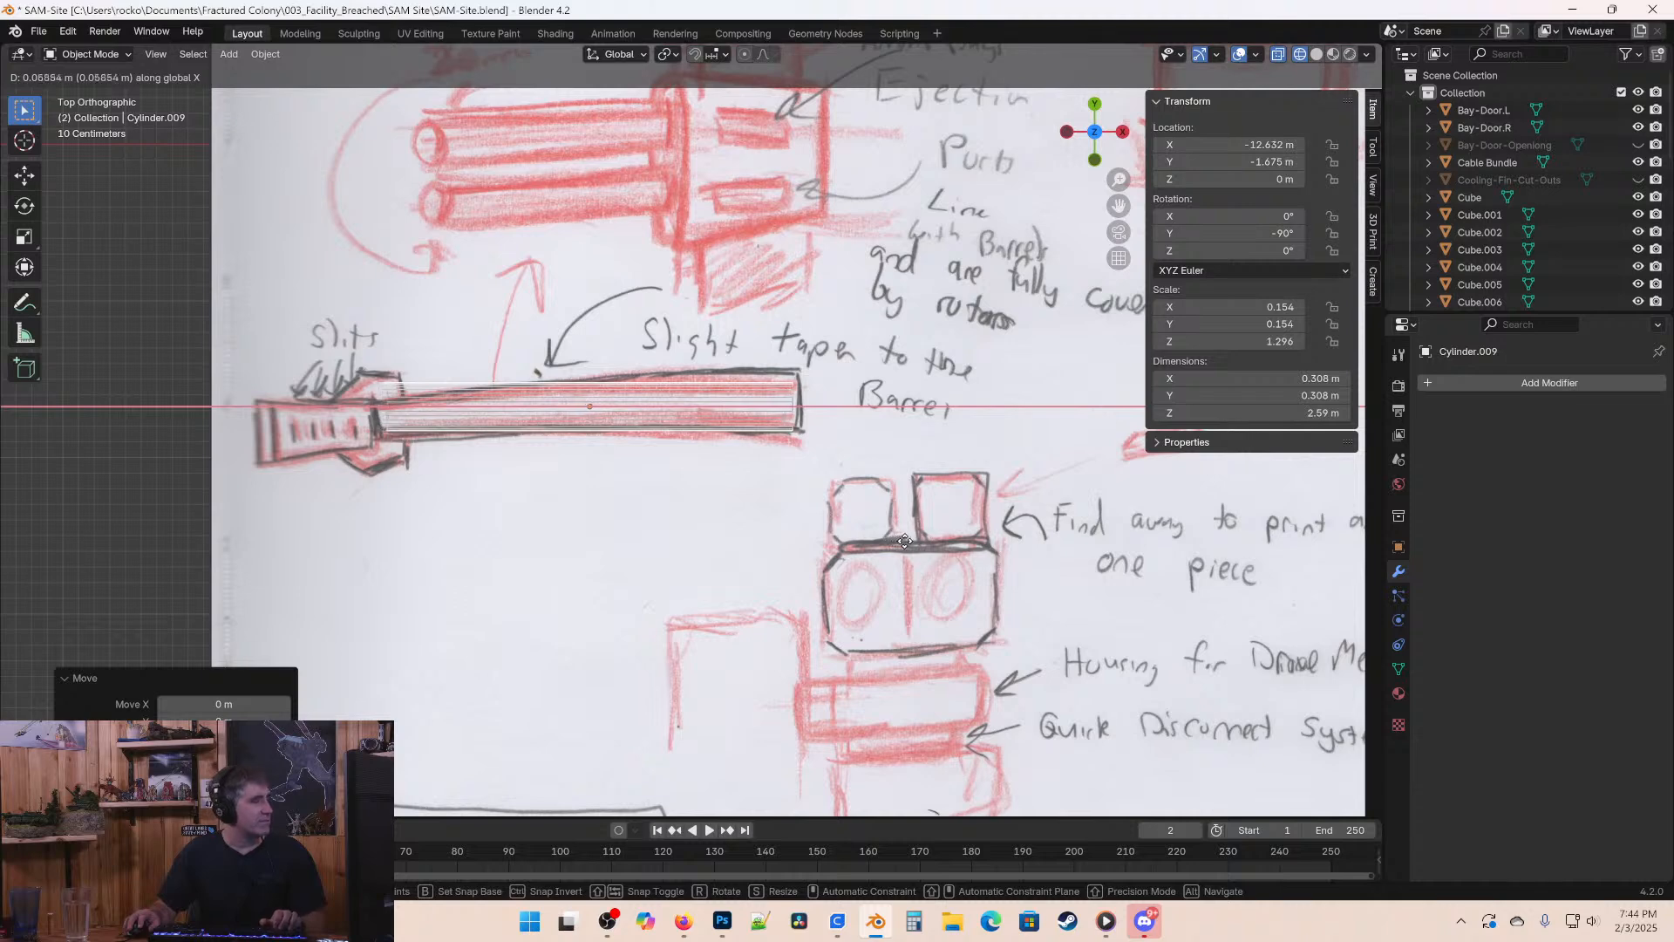
{"action": "left_click", "coordinate": [904, 556]}
Taper the barrel by scaling the muzzle-end vertices to about 0.55, and save the file.
{"action": "scroll", "coordinate": [787, 549], "scroll_direction": "up", "scroll_amount": 3}
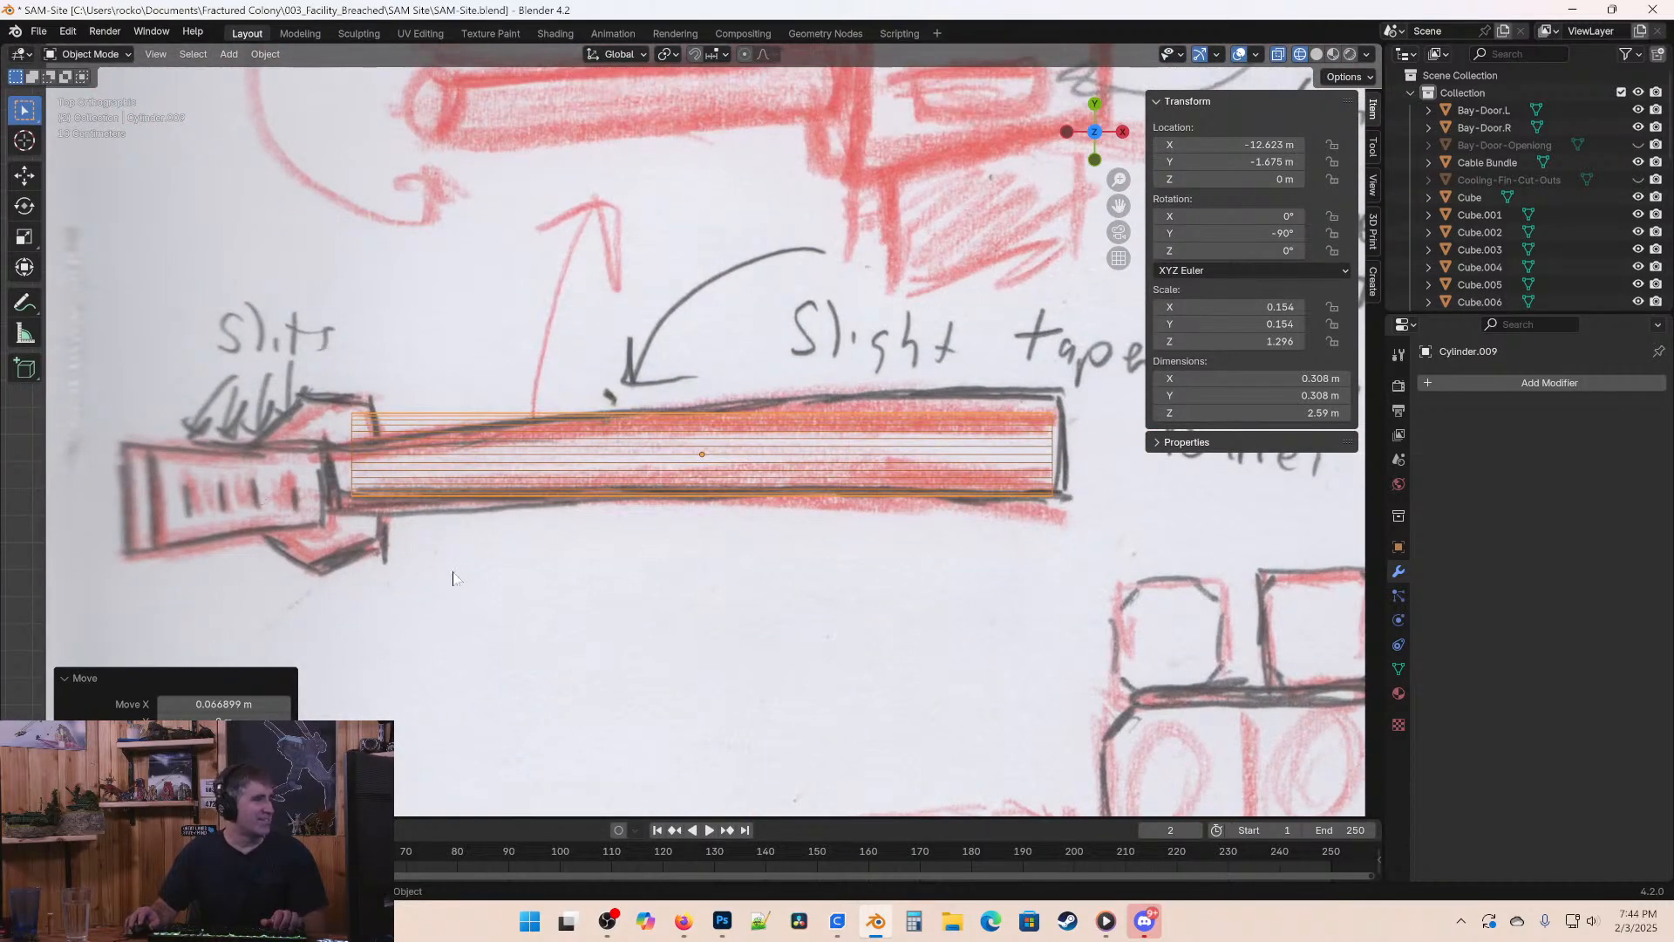
{"action": "middle_click_drag", "start_coordinate": [730, 413], "coordinate": [661, 398], "text": "shift"}
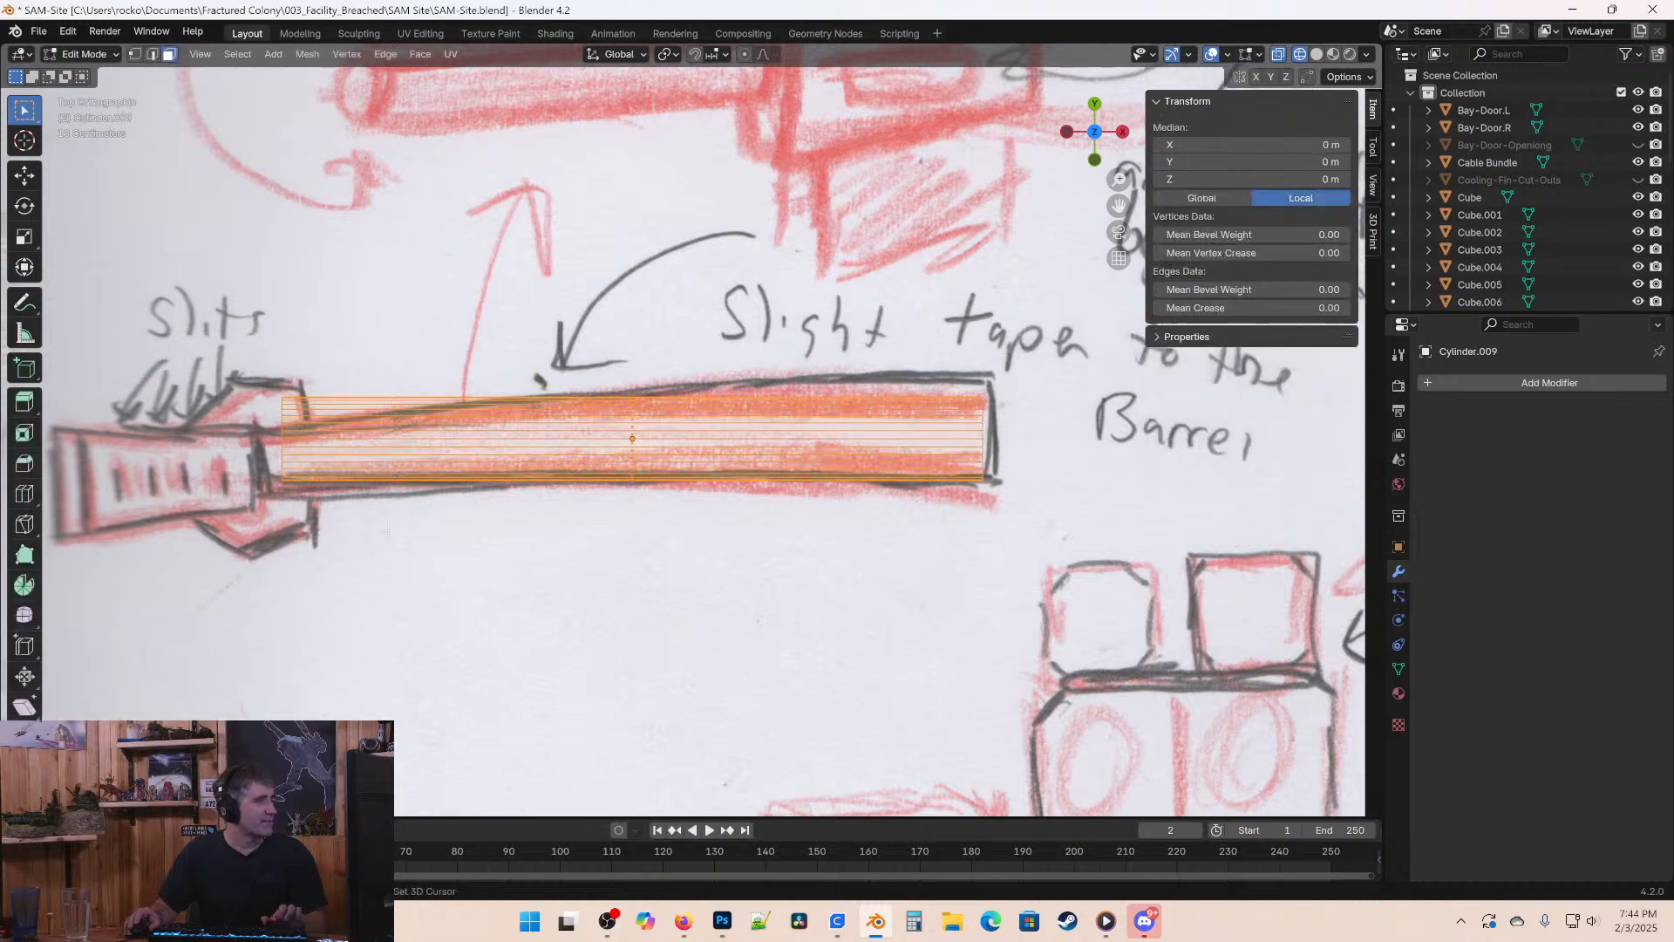
{"action": "middle_click_drag", "start_coordinate": [355, 598], "coordinate": [416, 617], "text": "shift"}
{"action": "key", "text": "z"}
{"action": "key", "text": "Tab"}
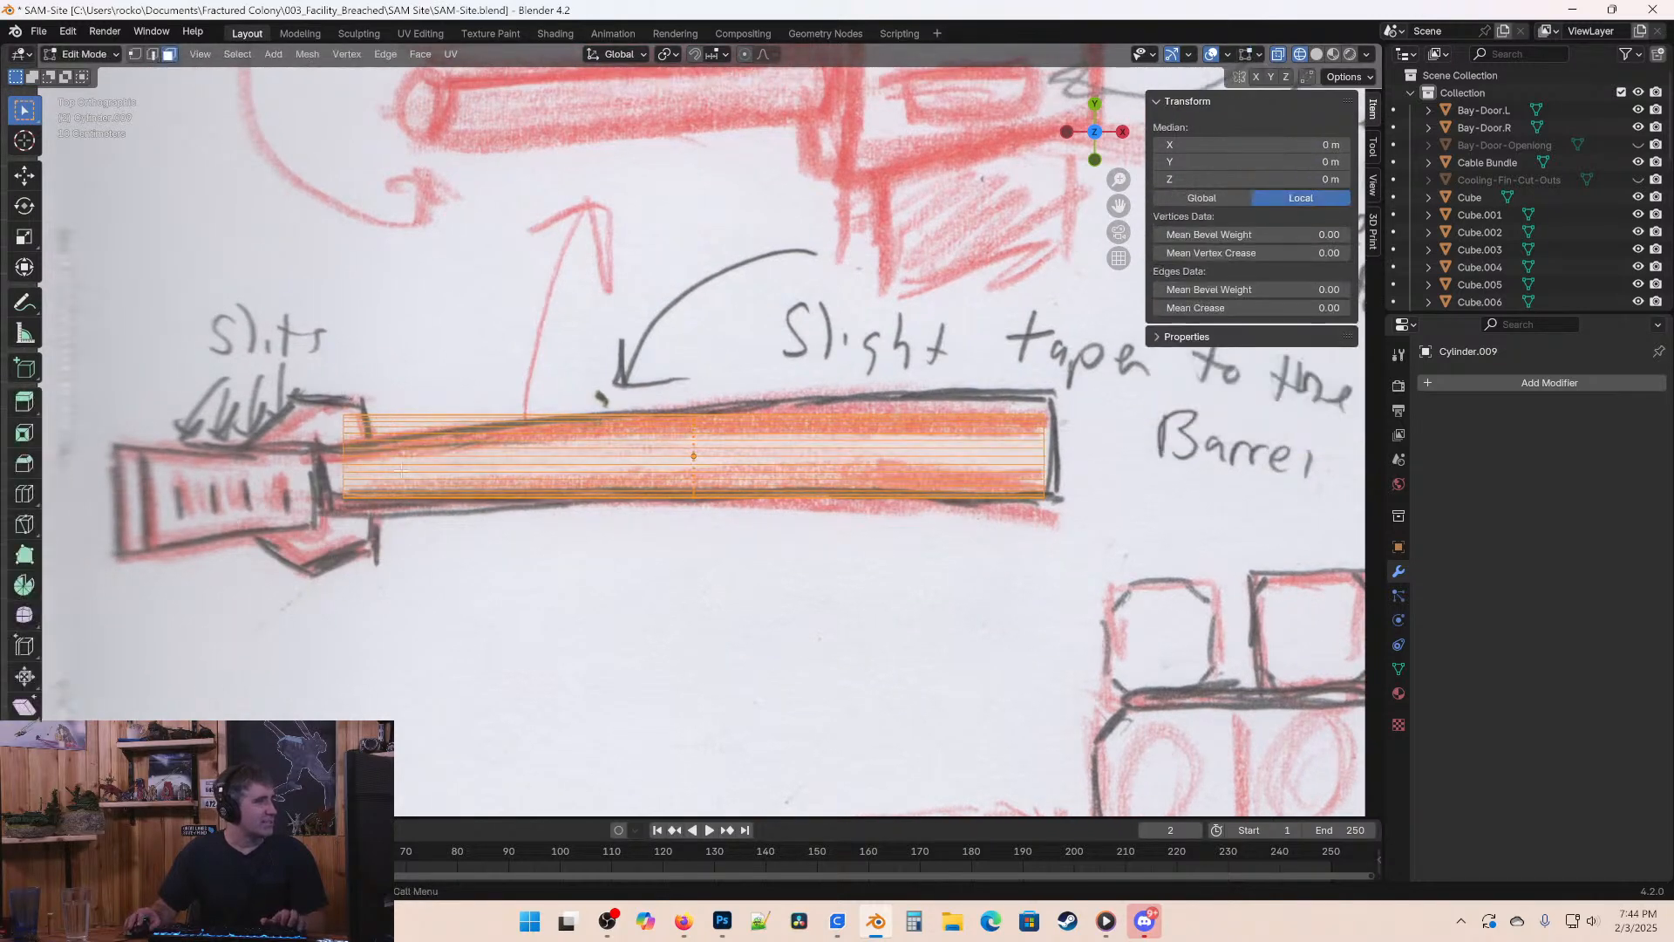
{"action": "key", "text": "alt+a"}
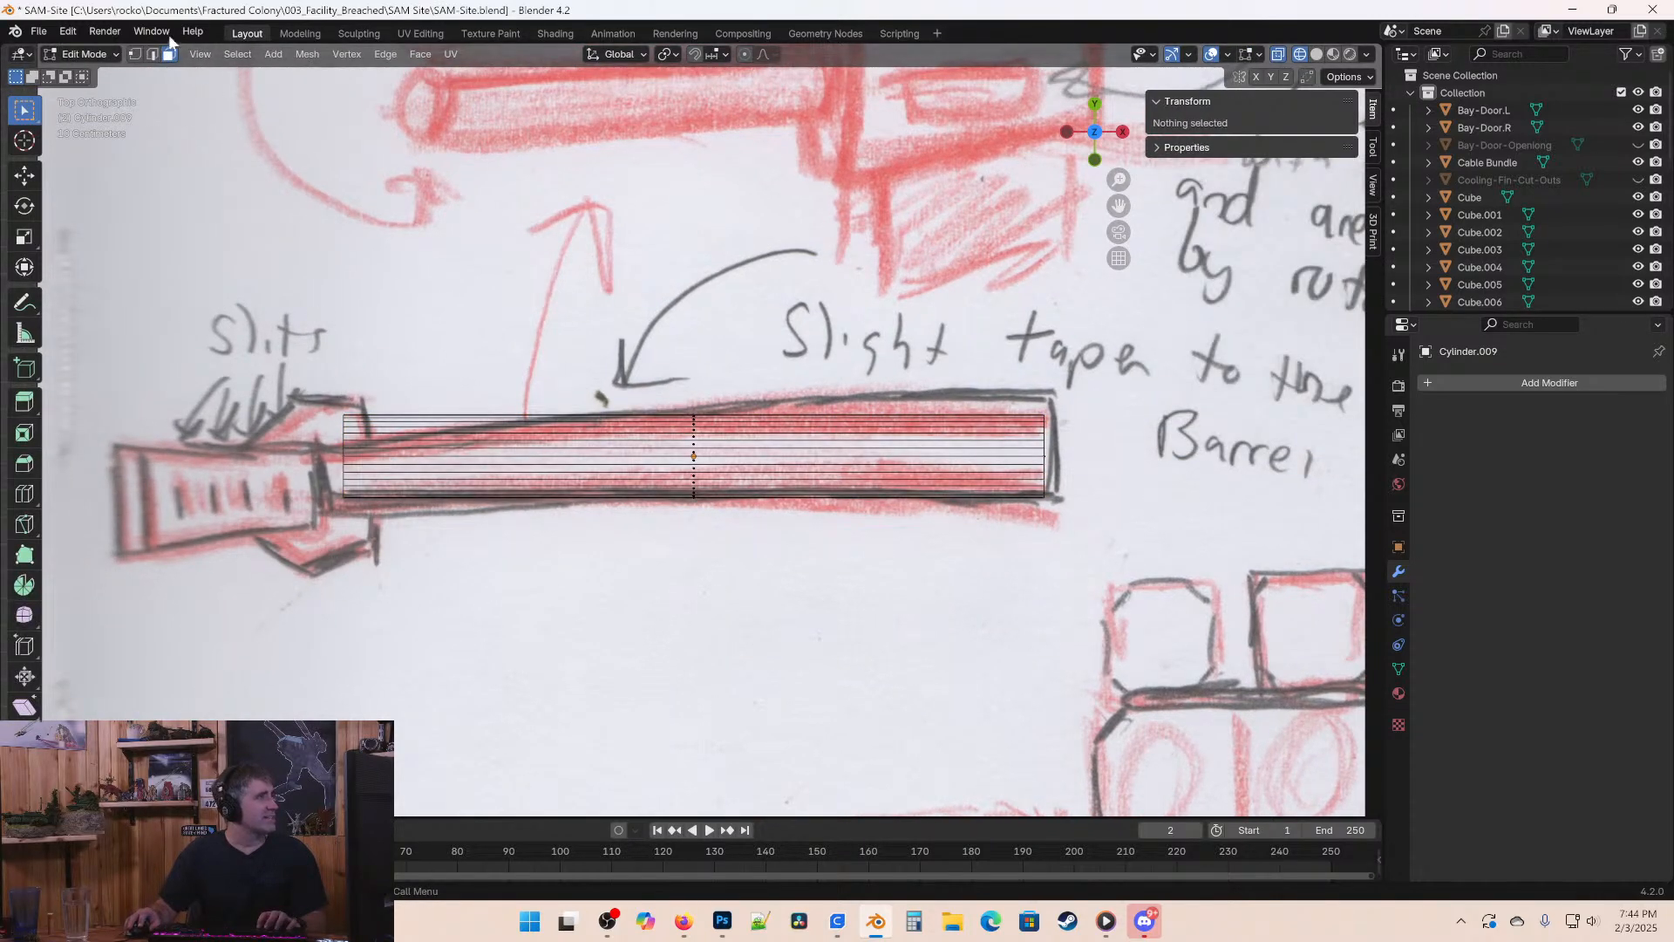
{"action": "key", "text": "b"}
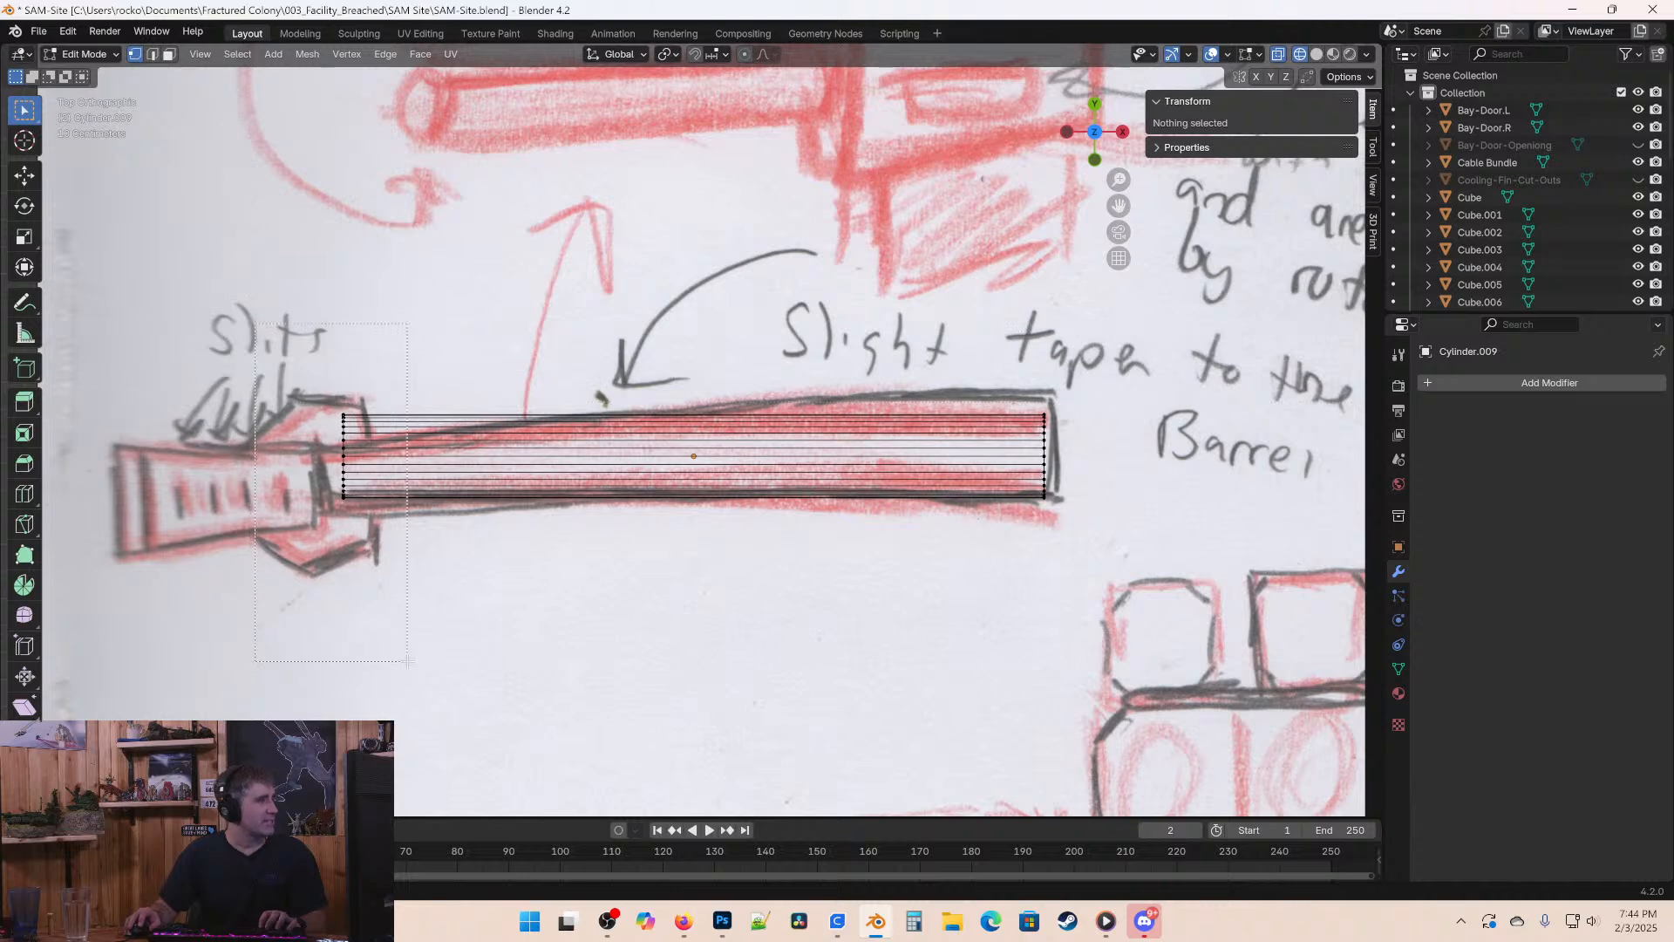
{"action": "left_click_drag", "start_coordinate": [407, 660], "coordinate": [408, 661]}
{"action": "key", "text": "s"}
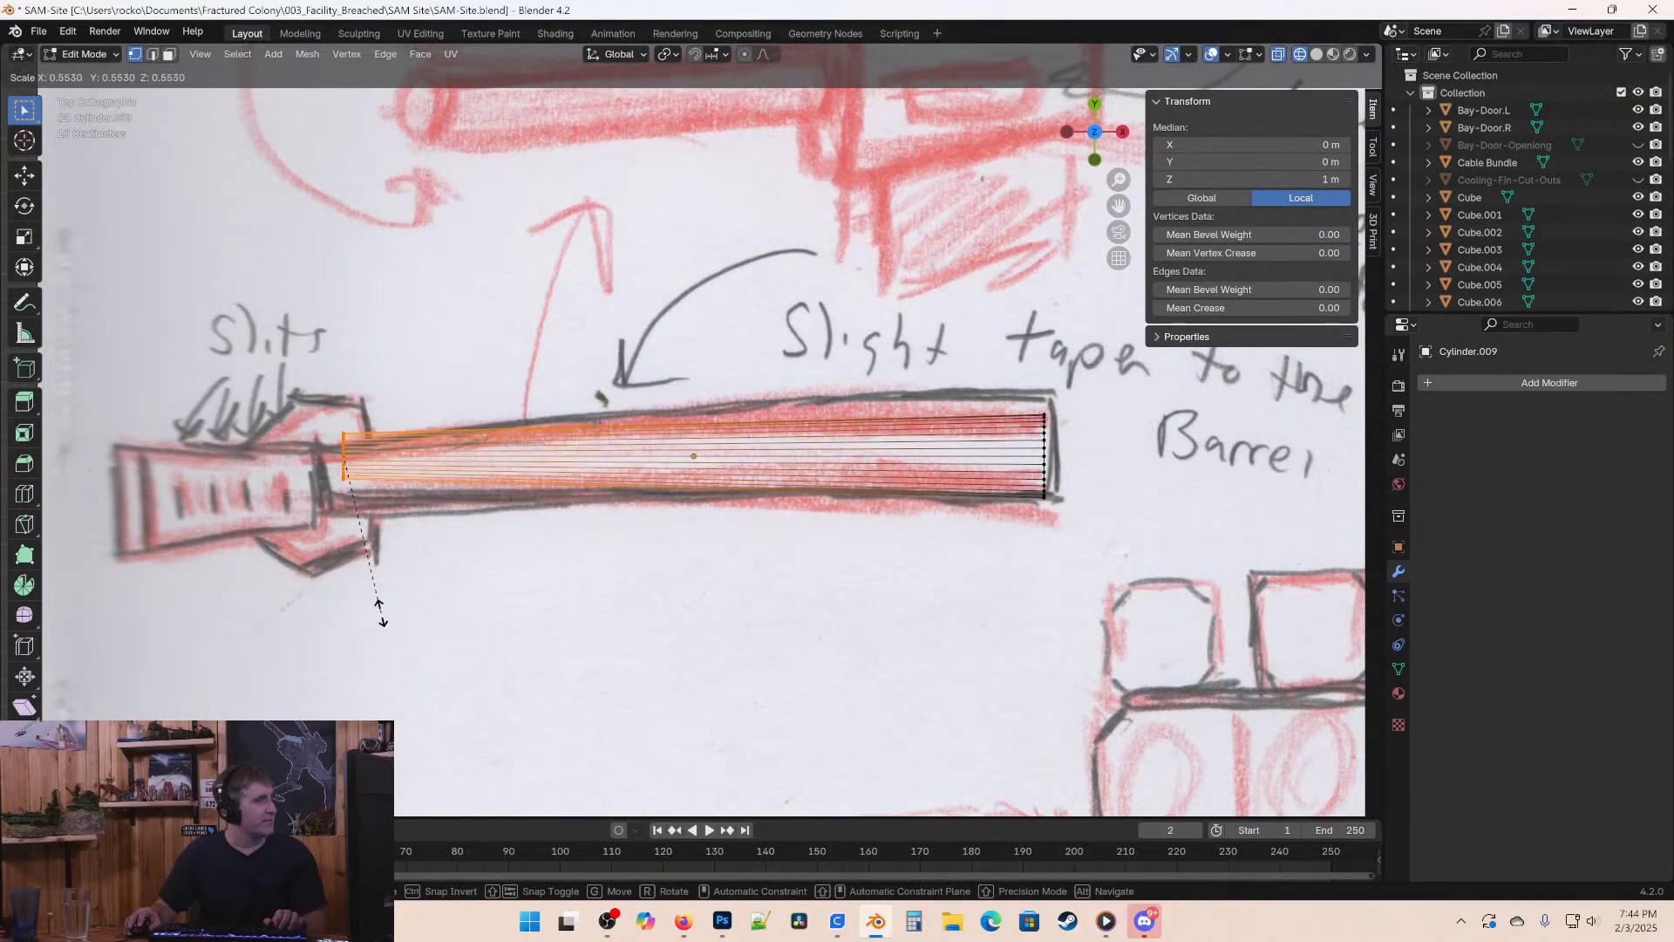
{"action": "left_click", "coordinate": [380, 610]}
{"action": "key", "text": "Tab"}
{"action": "key", "text": "ctrl+s"}
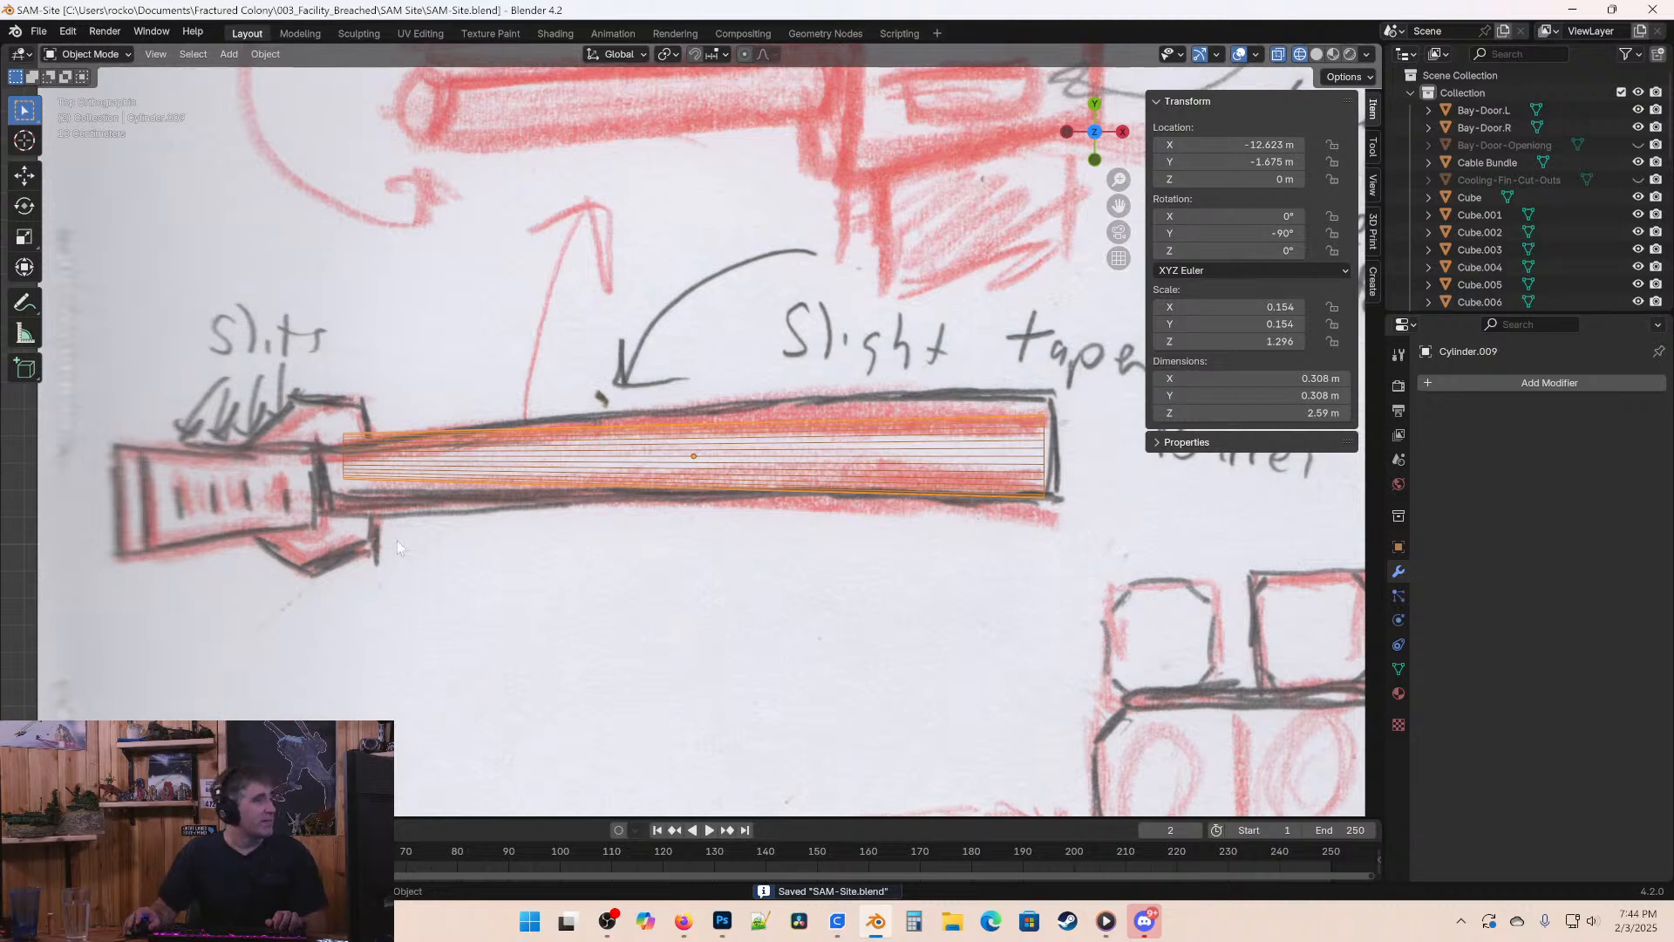
Extend the barrel's narrow end about 0.14 m outward along X to meet the sketched muzzle, and save the file.
{"action": "key", "text": "Tab"}
{"action": "key", "text": "g"}
{"action": "key", "text": "x"}
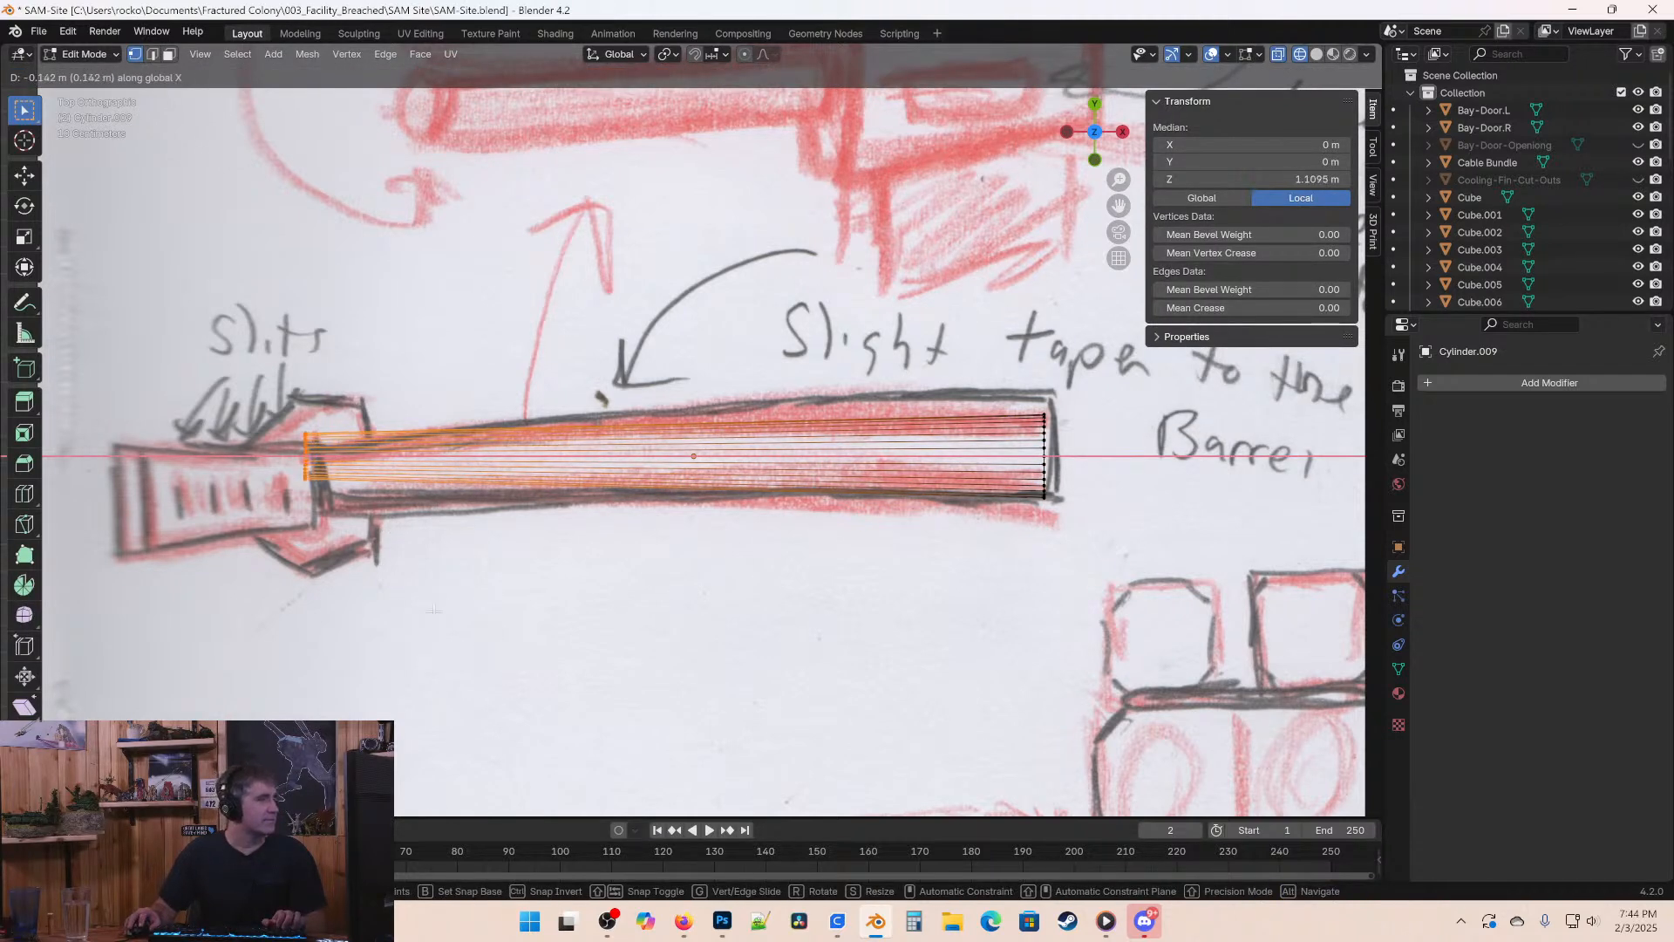
{"action": "left_click", "coordinate": [434, 610]}
{"action": "middle_click_drag", "start_coordinate": [434, 610], "coordinate": [547, 652], "text": "shift"}
{"action": "key", "text": "Tab"}
{"action": "key", "text": "ctrl+s"}
{"action": "middle_click_drag", "start_coordinate": [765, 451], "coordinate": [702, 437], "text": "shift"}
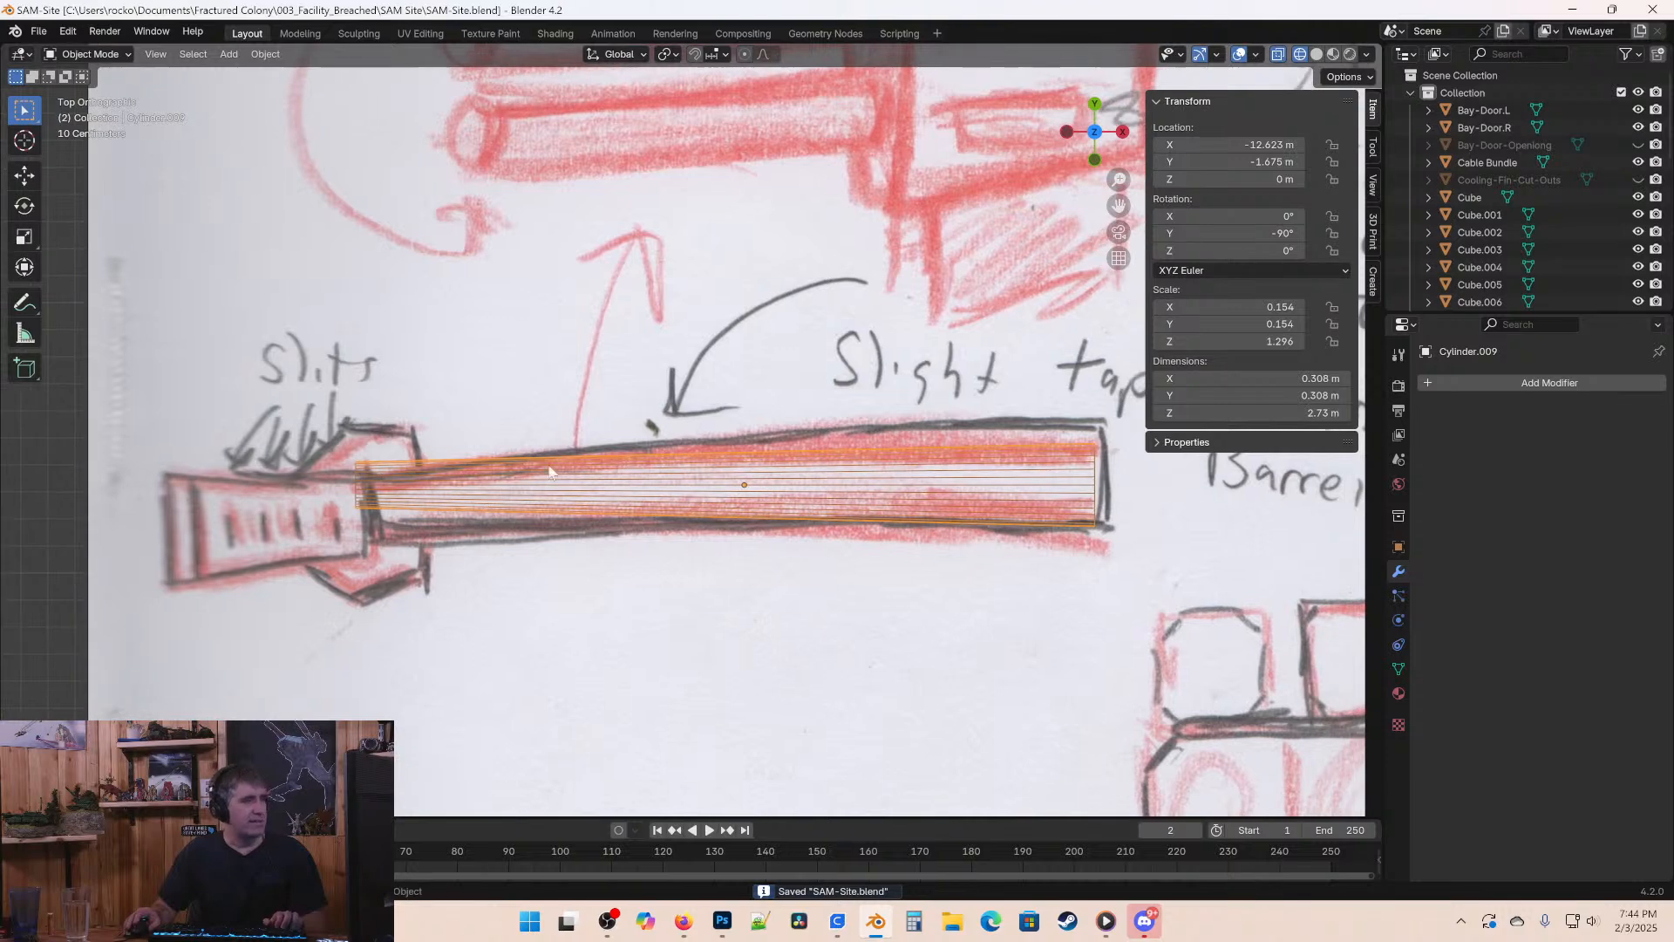
Duplicate the barrel and shift the copy about -2.51 m along X, past the muzzle end.
{"action": "scroll", "coordinate": [549, 472], "scroll_direction": "down", "scroll_amount": 3}
{"action": "key", "text": "shift+d"}
{"action": "key", "text": "x"}
{"action": "left_click", "coordinate": [420, 427]}
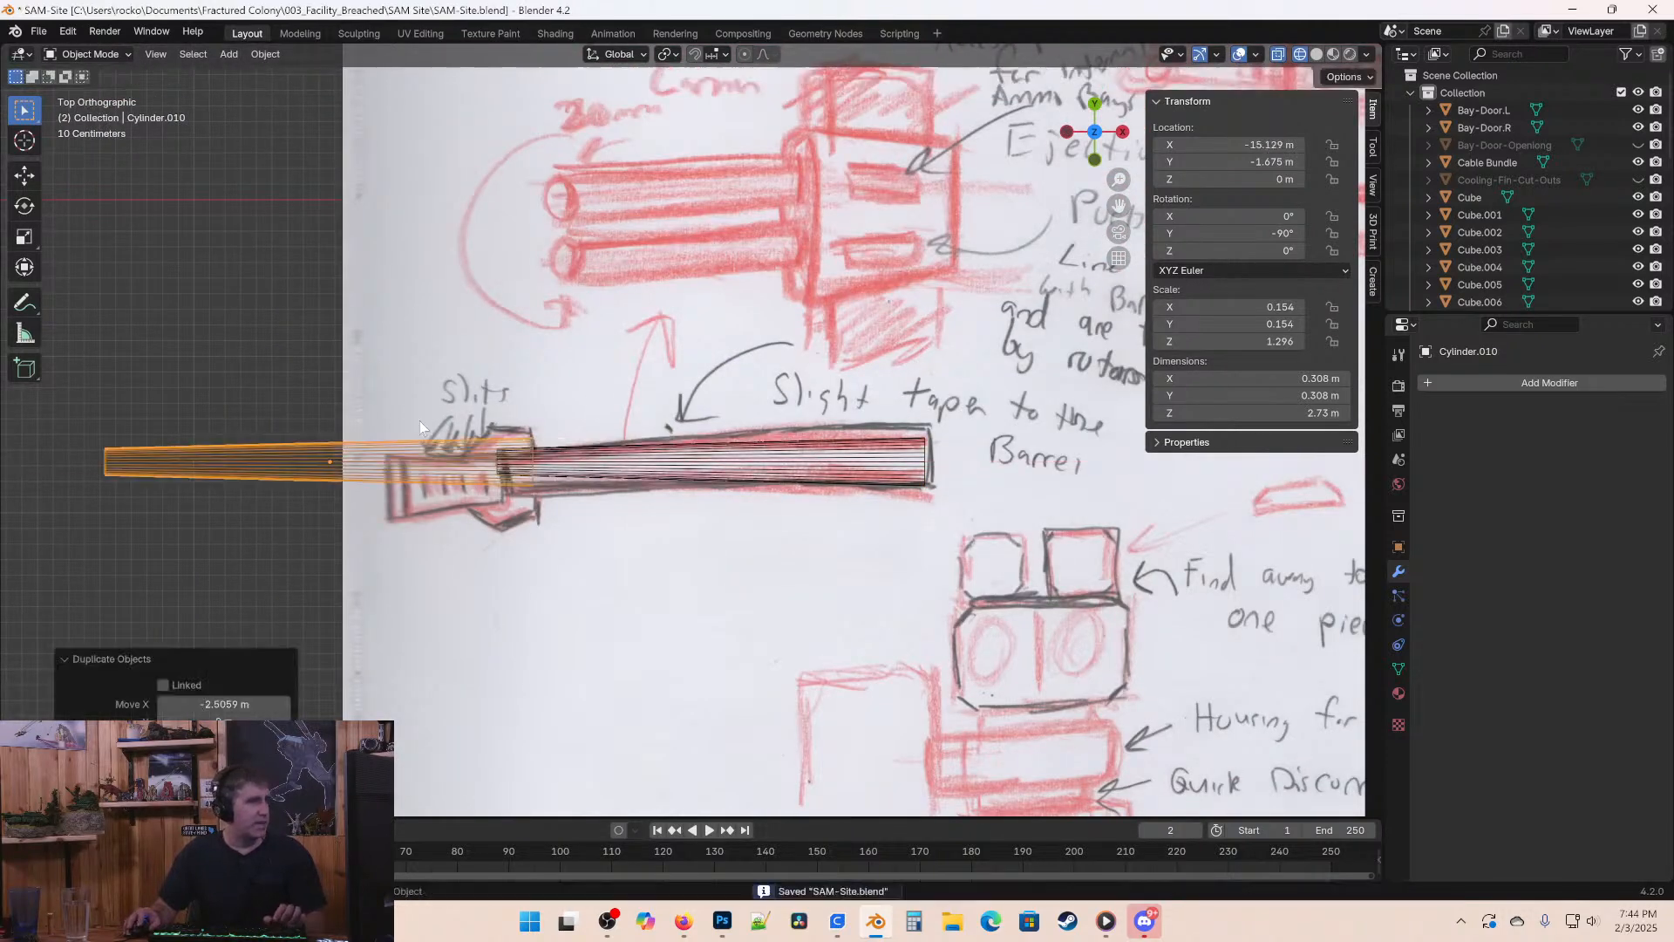
Flip the duplicated barrel so its wide end faces outward by setting its X rotation to -180°.
{"action": "key", "text": "r"}
{"action": "left_click", "coordinate": [174, 475]}
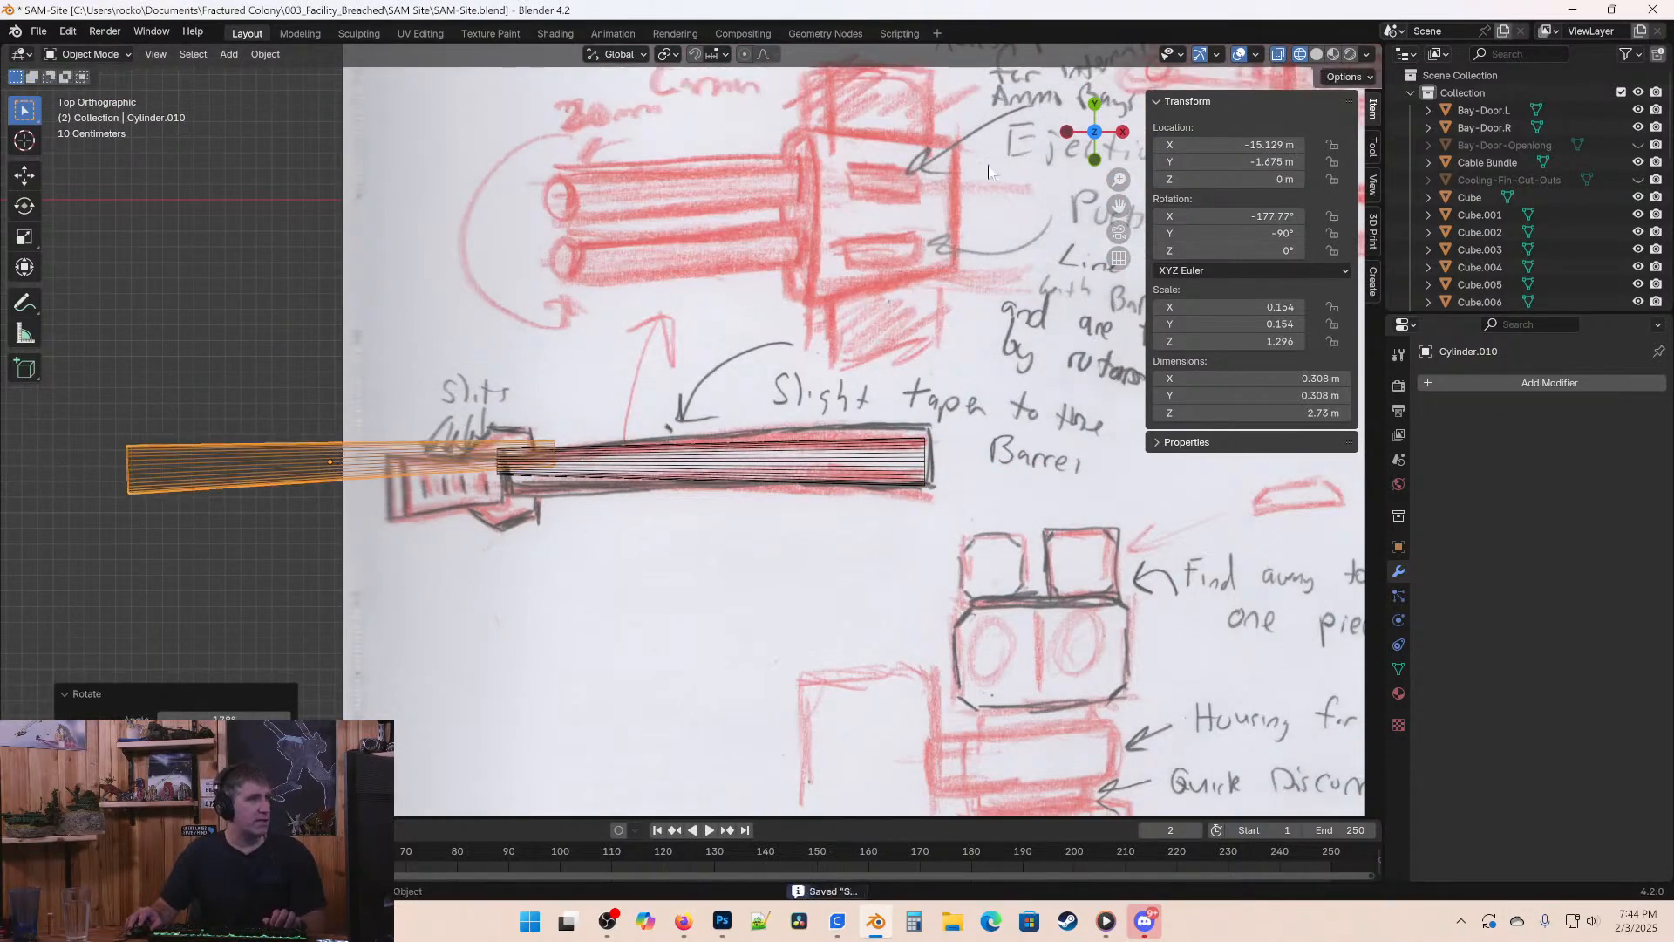
{"action": "left_click", "coordinate": [1237, 216]}
{"action": "type", "text": "-18"}
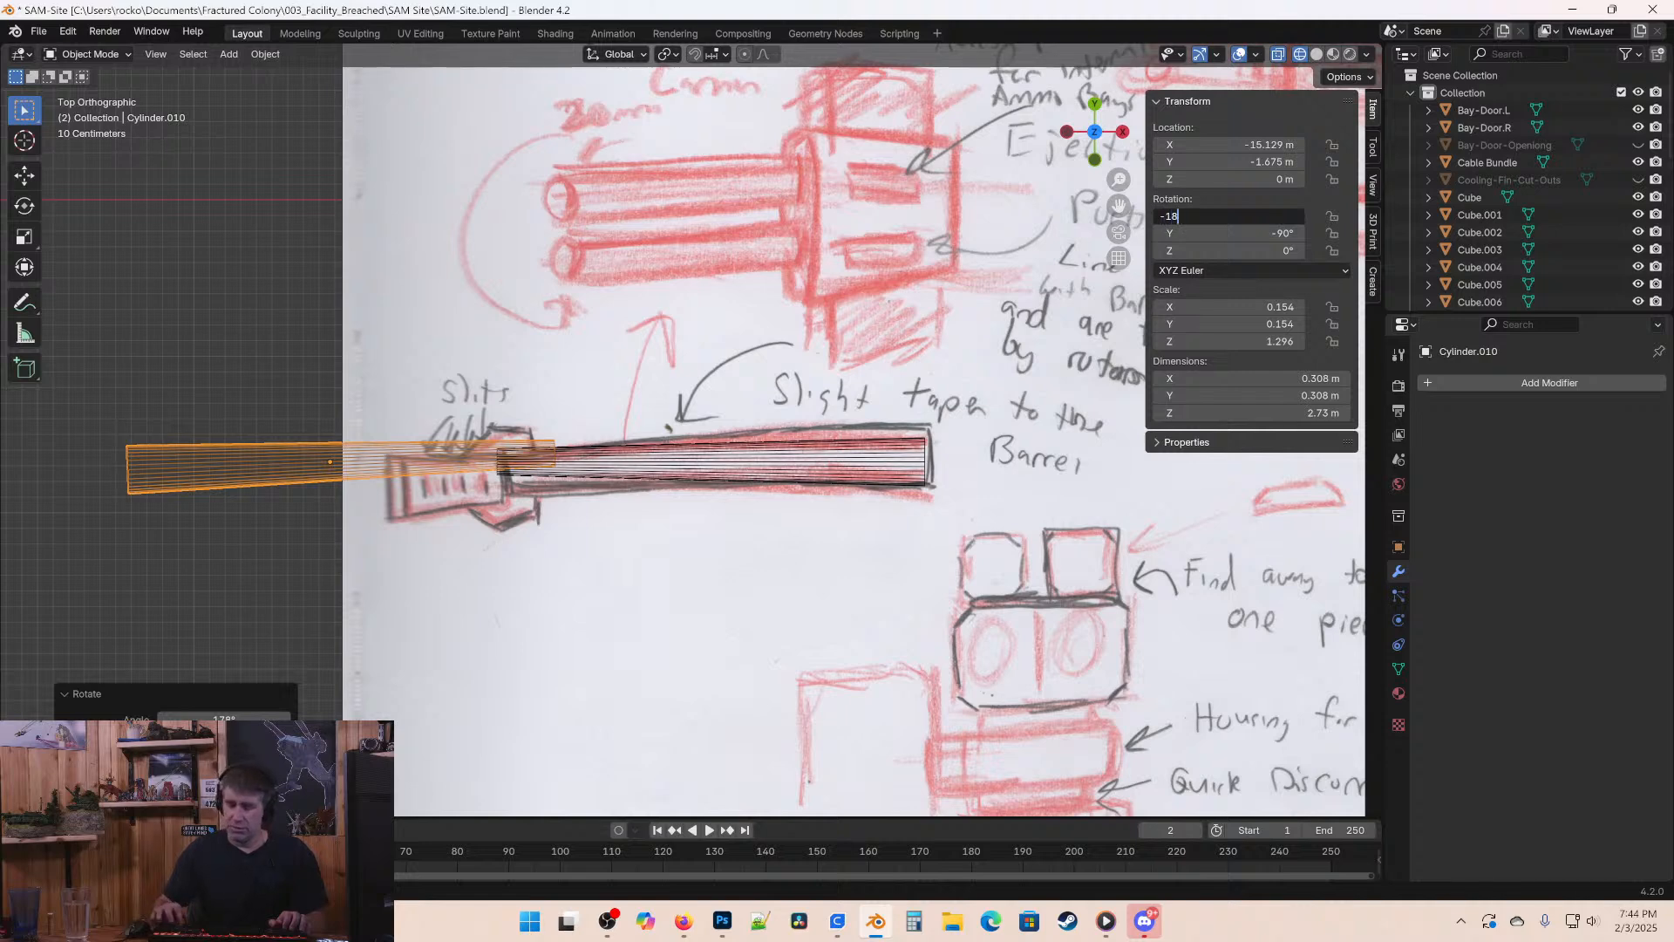
{"action": "type", "text": "0"}
{"action": "key", "text": "Return"}
Resize the flipped copy into a short flared muzzle piece about 0.69 m long along X and 0.475 m wide along Y.
{"action": "scroll", "coordinate": [673, 438], "scroll_direction": "up", "scroll_amount": 2}
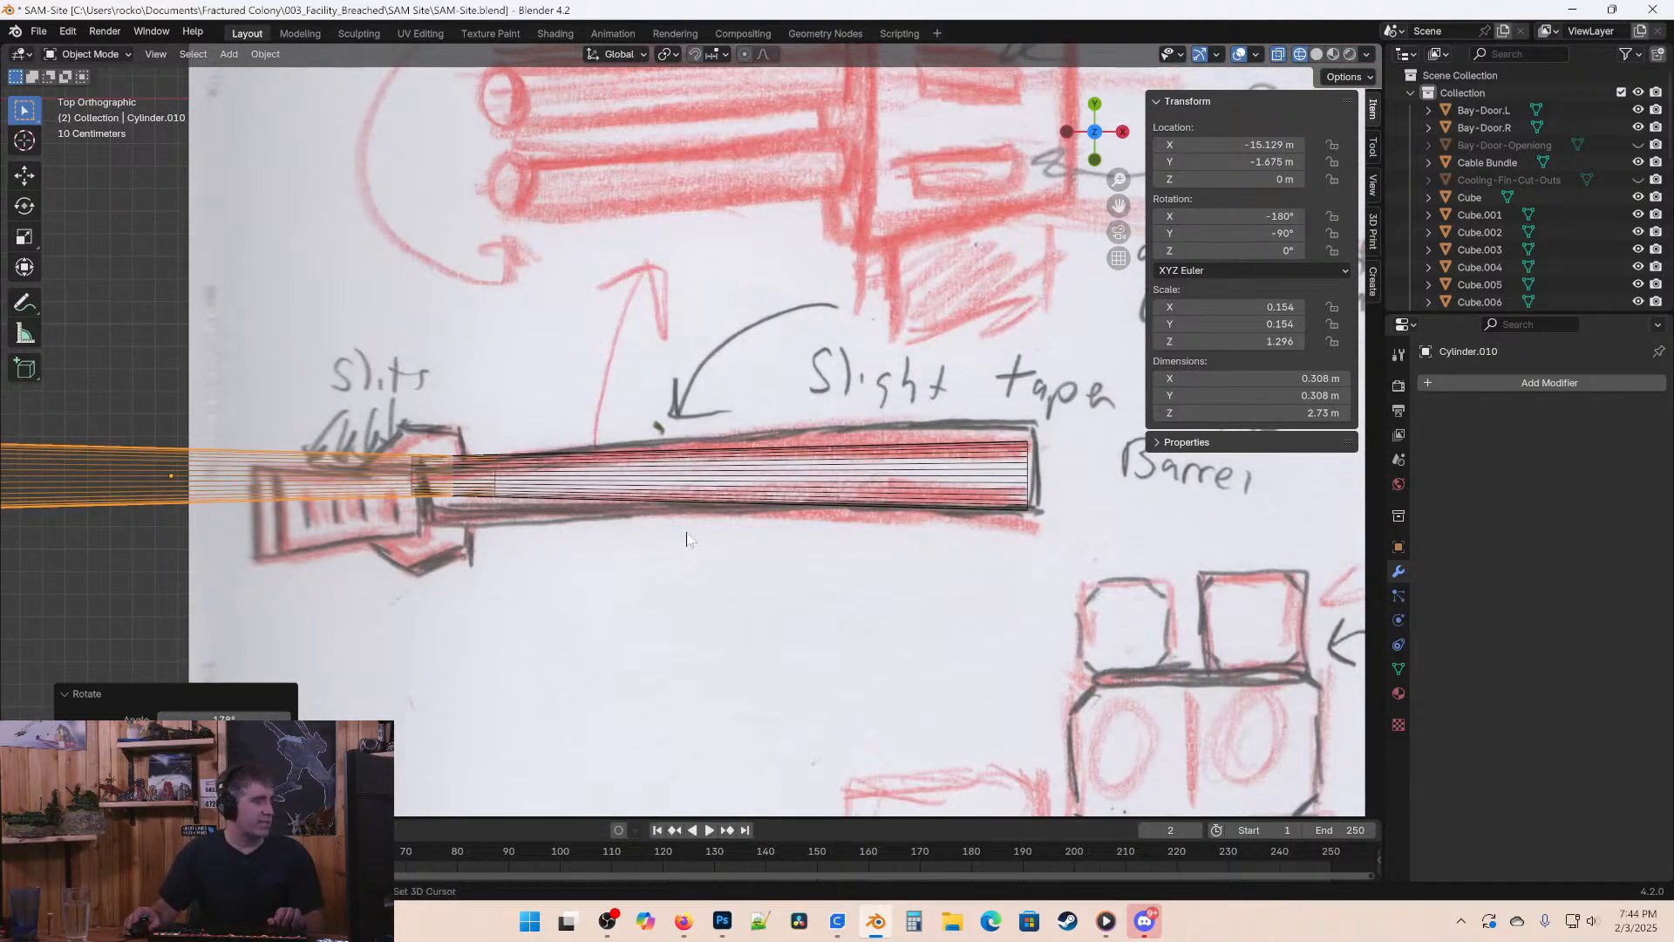
{"action": "middle_click_drag", "start_coordinate": [687, 539], "coordinate": [954, 575], "text": "shift"}
{"action": "key", "text": "s"}
{"action": "key", "text": "x"}
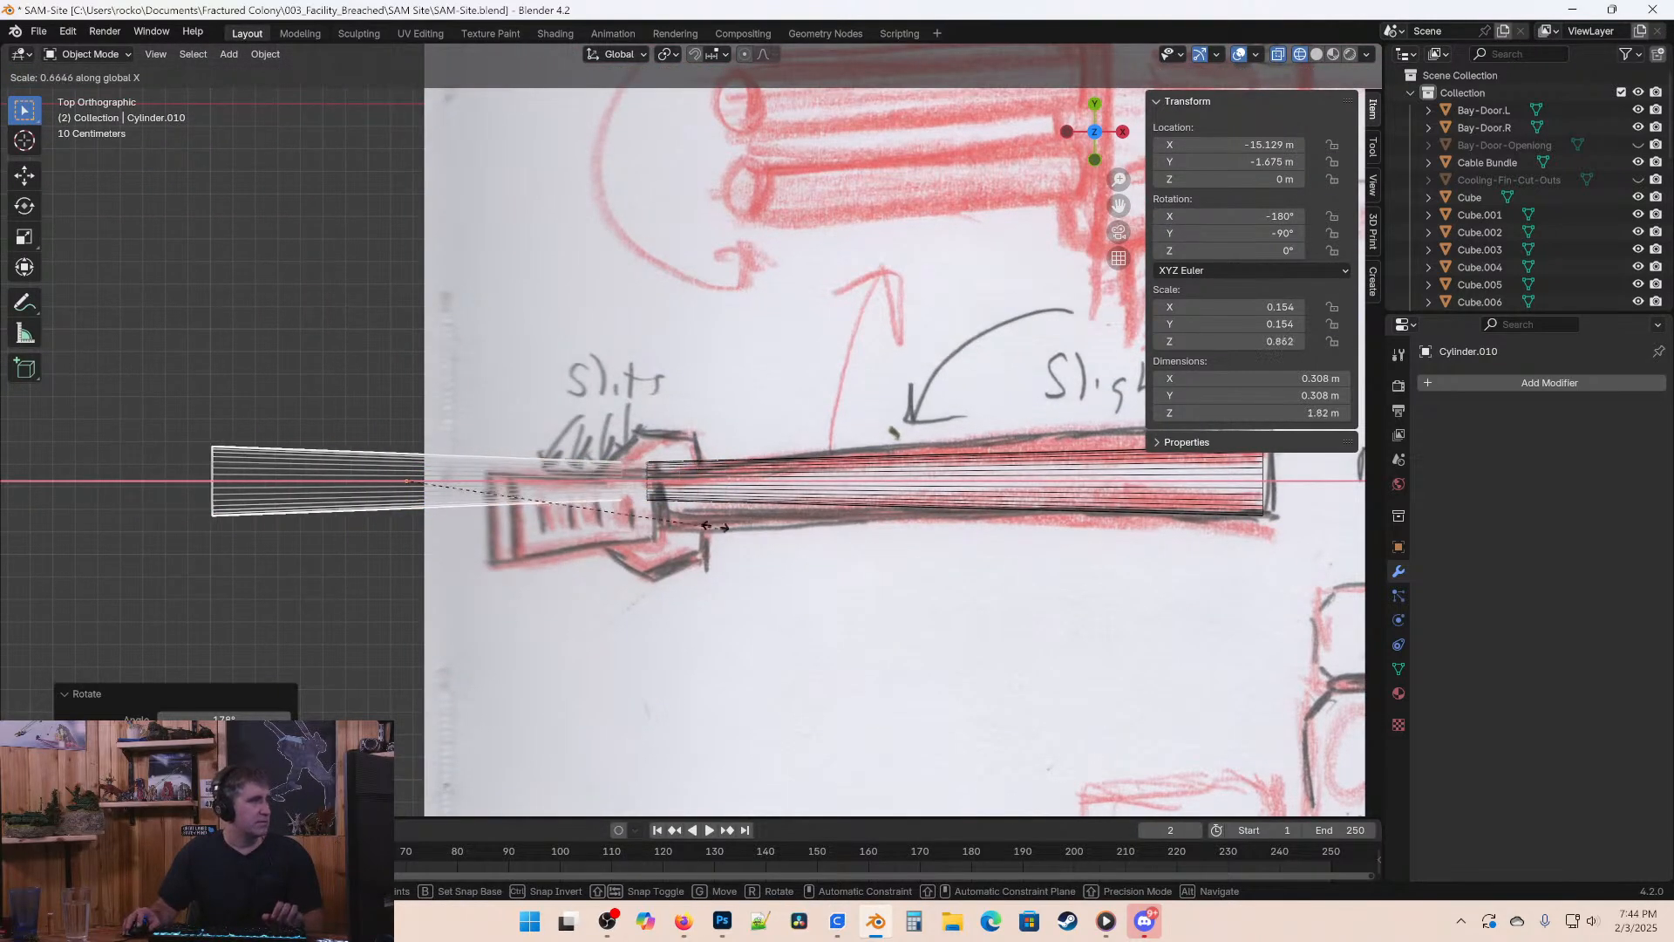
{"action": "left_click", "coordinate": [469, 504]}
{"action": "key", "text": "s"}
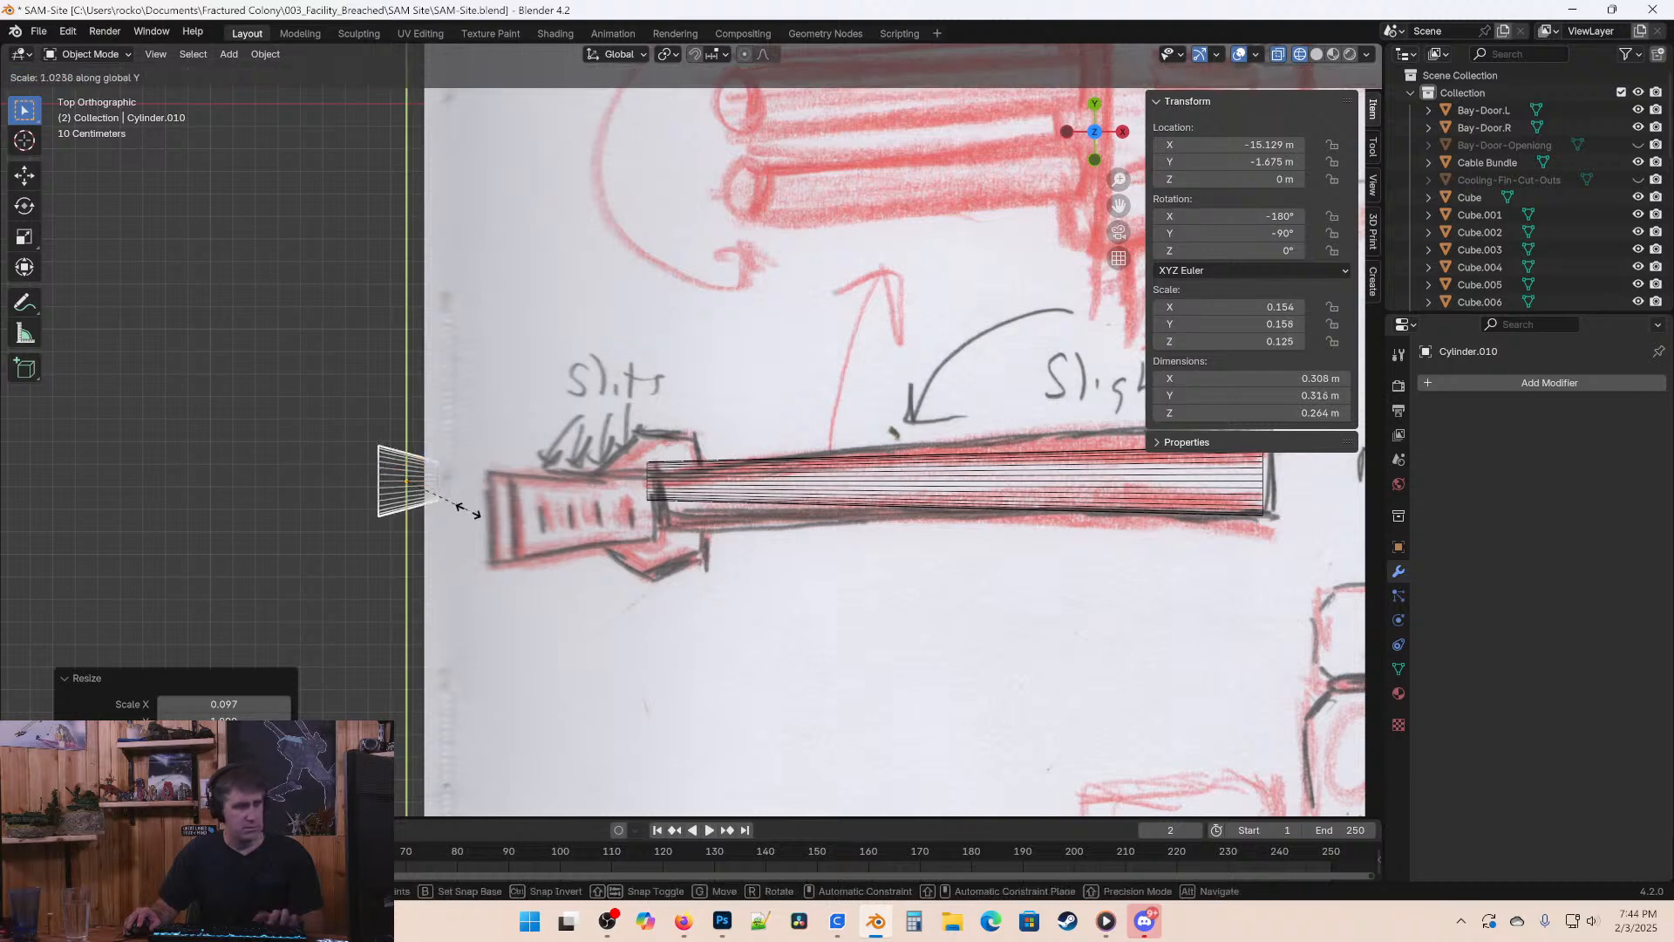
{"action": "key", "text": "x"}
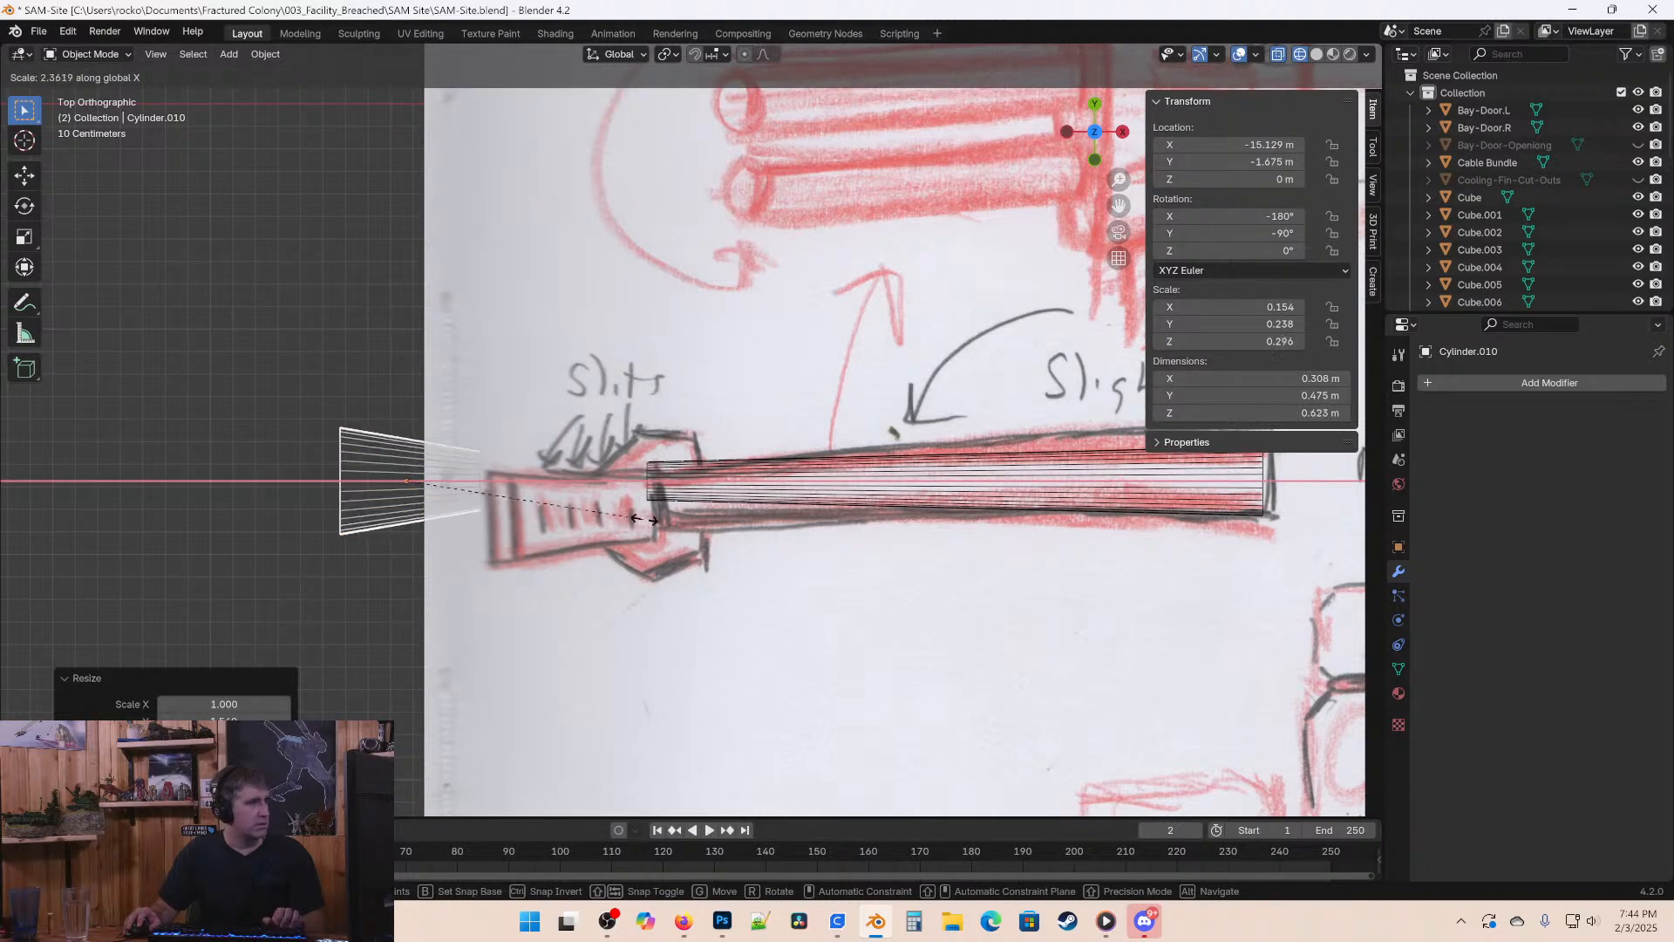
{"action": "left_click", "coordinate": [653, 520]}
Move the muzzle piece over the slitted muzzle sketch, to about X -14.29 m, Y -1.68 m, and check it in front view.
{"action": "scroll", "coordinate": [652, 520], "scroll_direction": "up", "scroll_amount": 1}
{"action": "key", "text": "g"}
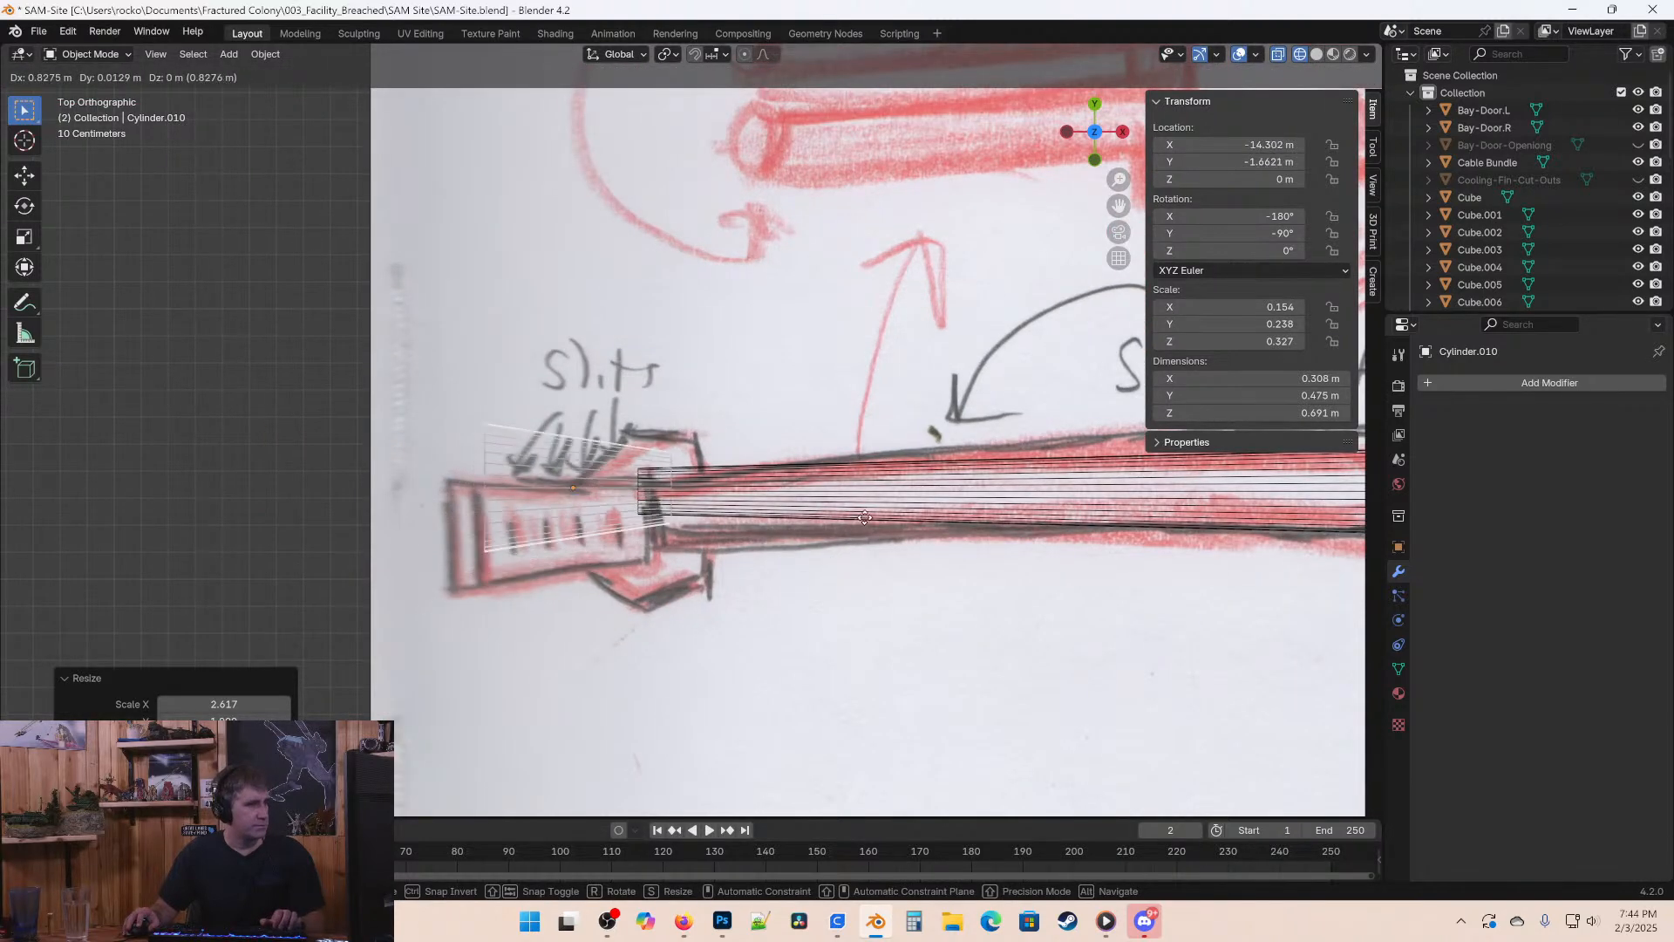
{"action": "left_click", "coordinate": [863, 518]}
{"action": "scroll", "coordinate": [794, 582], "scroll_direction": "up", "scroll_amount": 3}
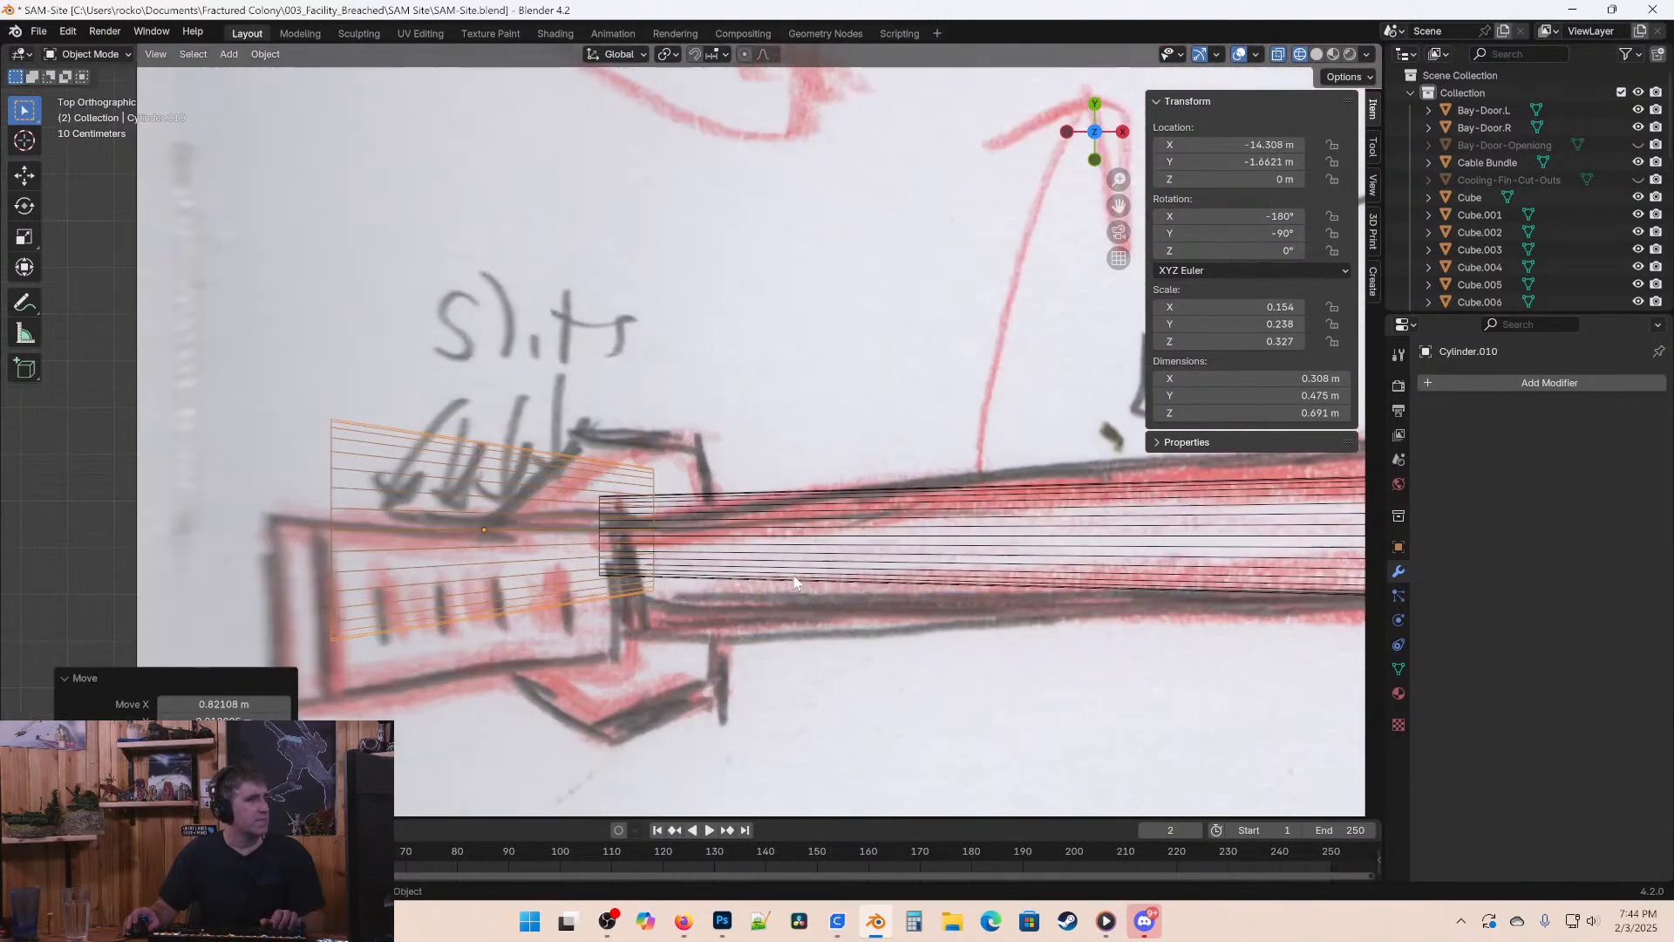
{"action": "key", "text": "g"}
{"action": "left_click", "coordinate": [693, 604]}
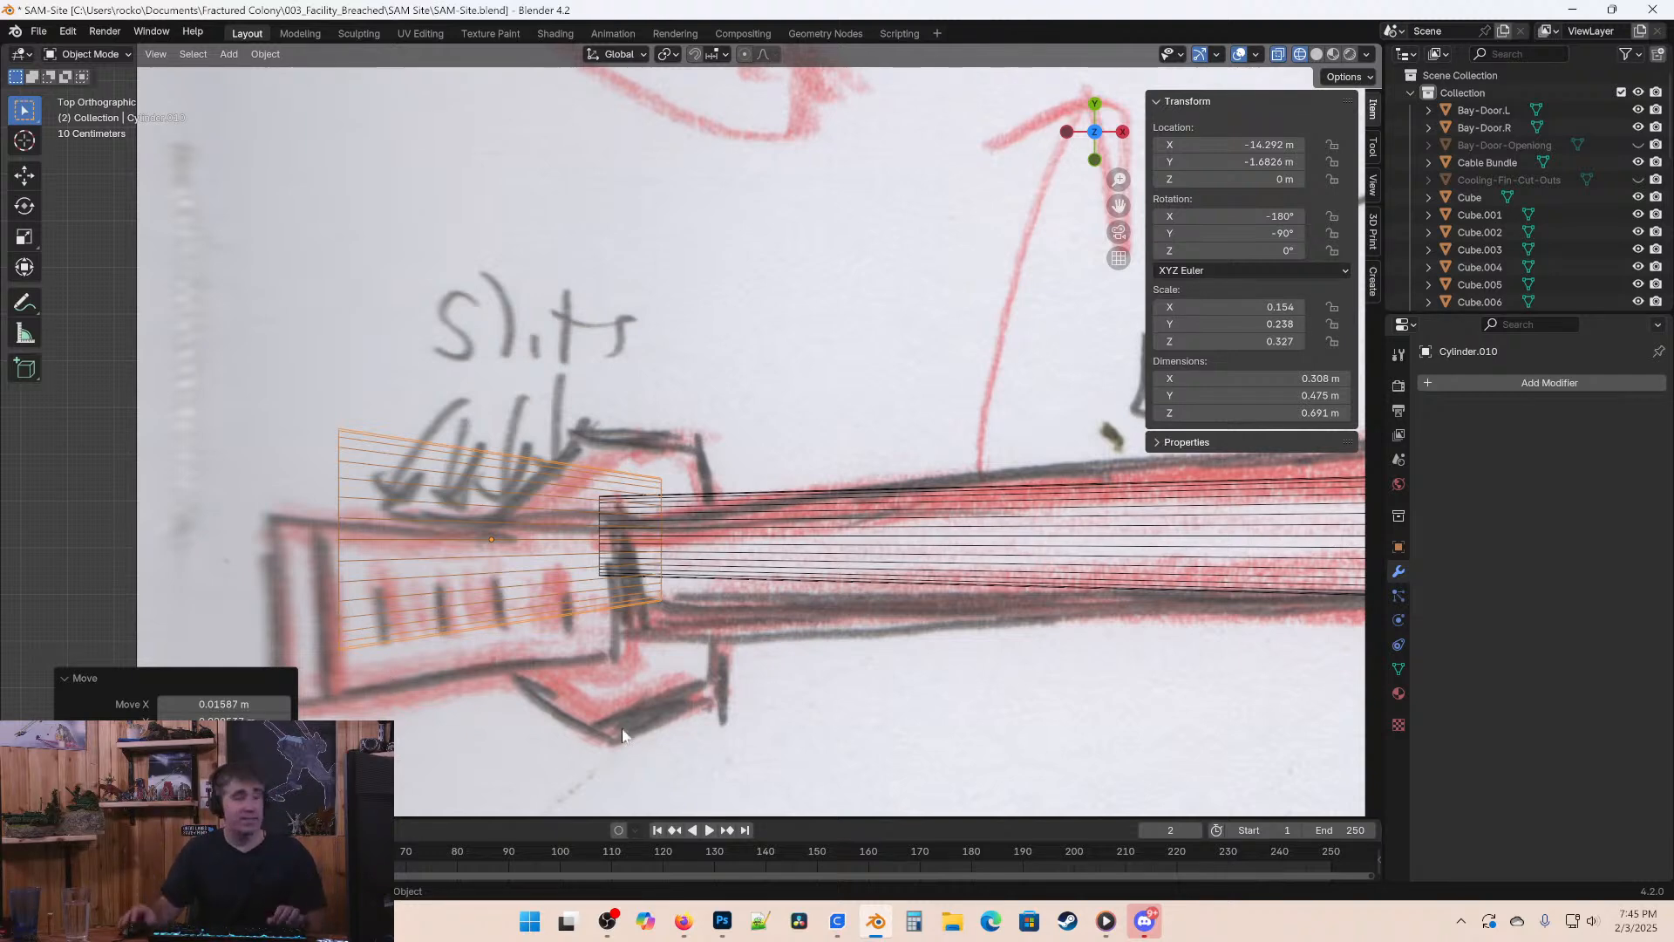
{"action": "scroll", "coordinate": [384, 586], "scroll_direction": "down", "scroll_amount": 2}
{"action": "key", "text": "KP_1"}
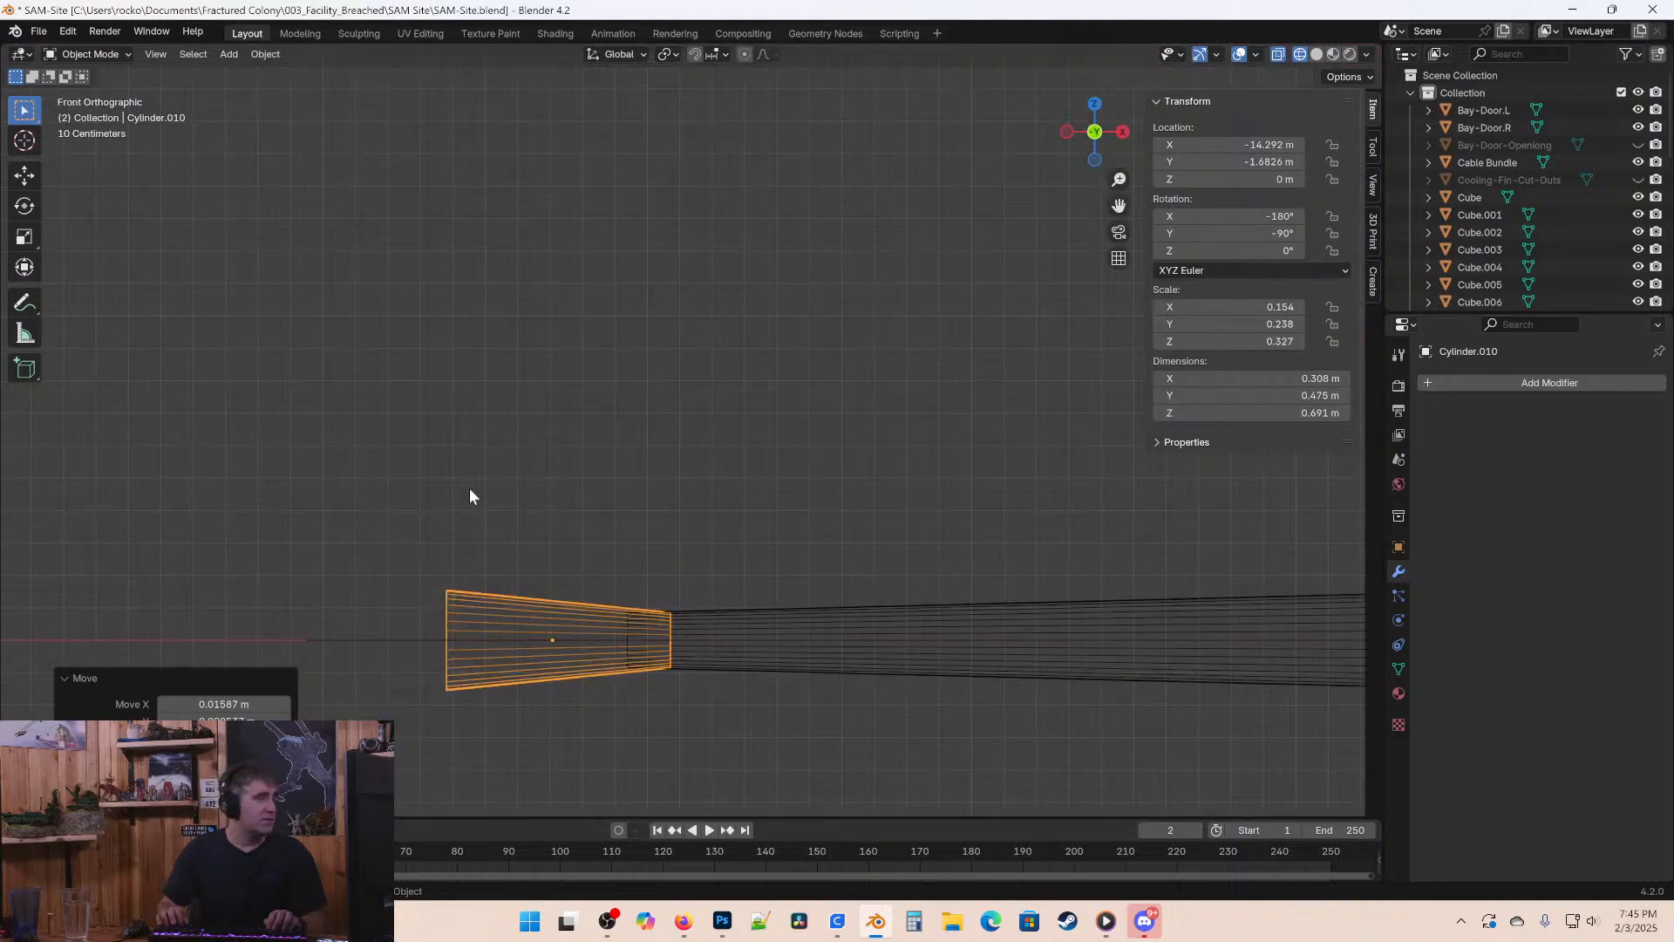
Compare the muzzle piece's placement against the sketch in the top and front views.
{"action": "key", "text": "KP_7"}
{"action": "key", "text": "KP_1"}
{"action": "key", "text": "KP_7"}
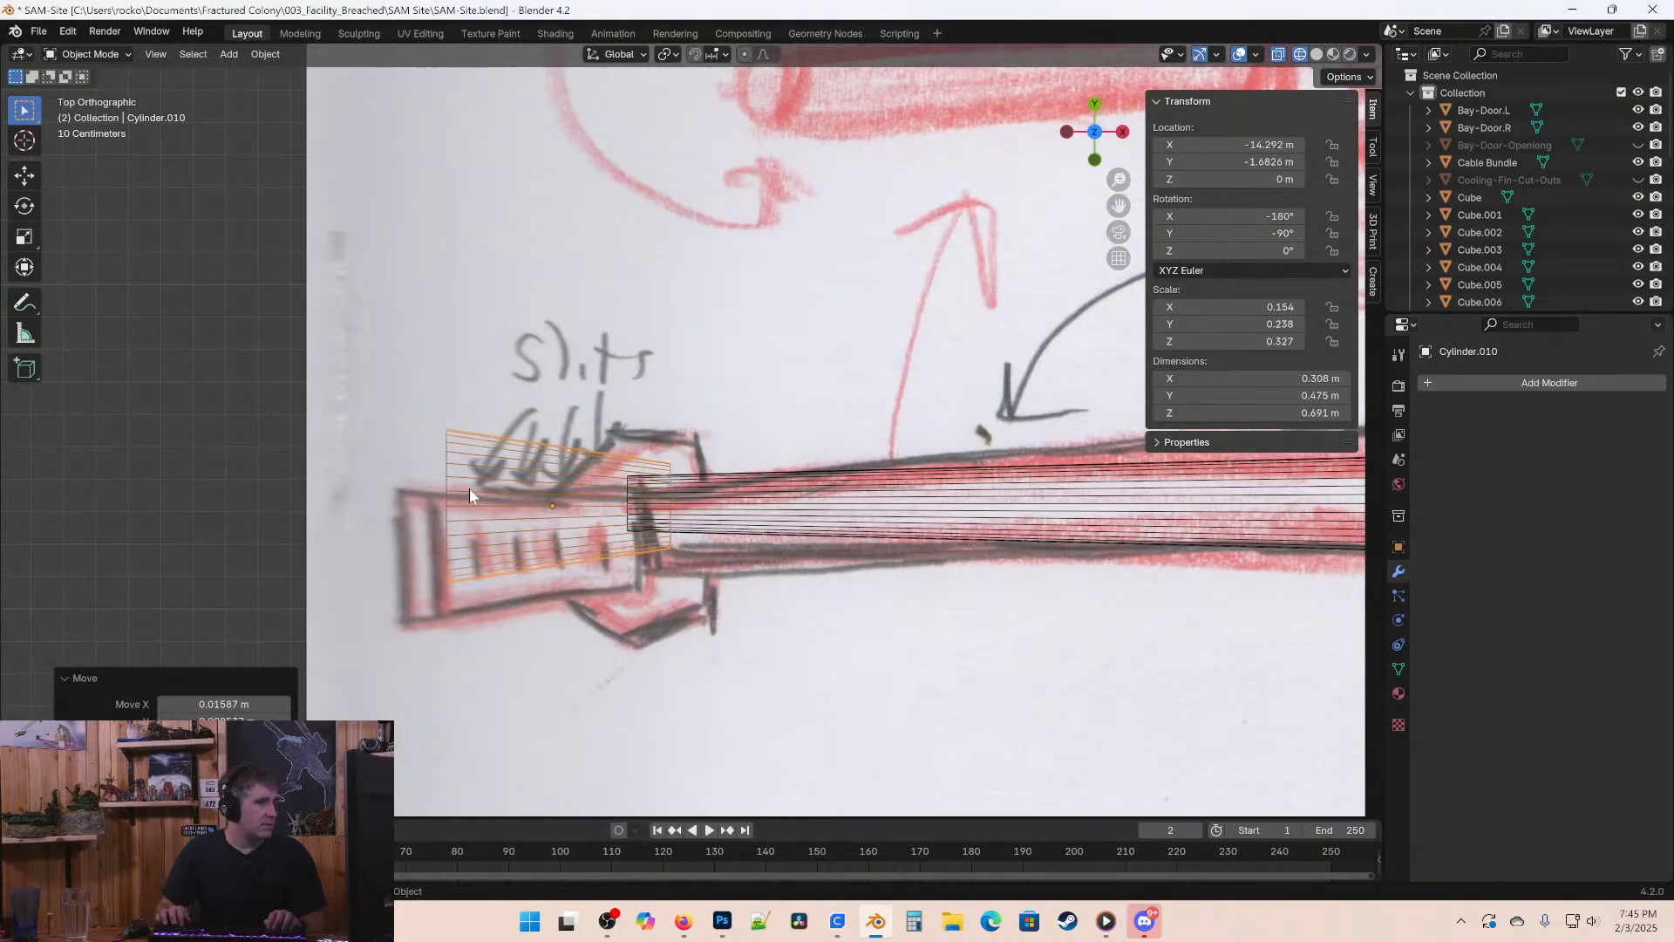
{"action": "key", "text": "KP_1"}
{"action": "key", "text": "KP_7"}
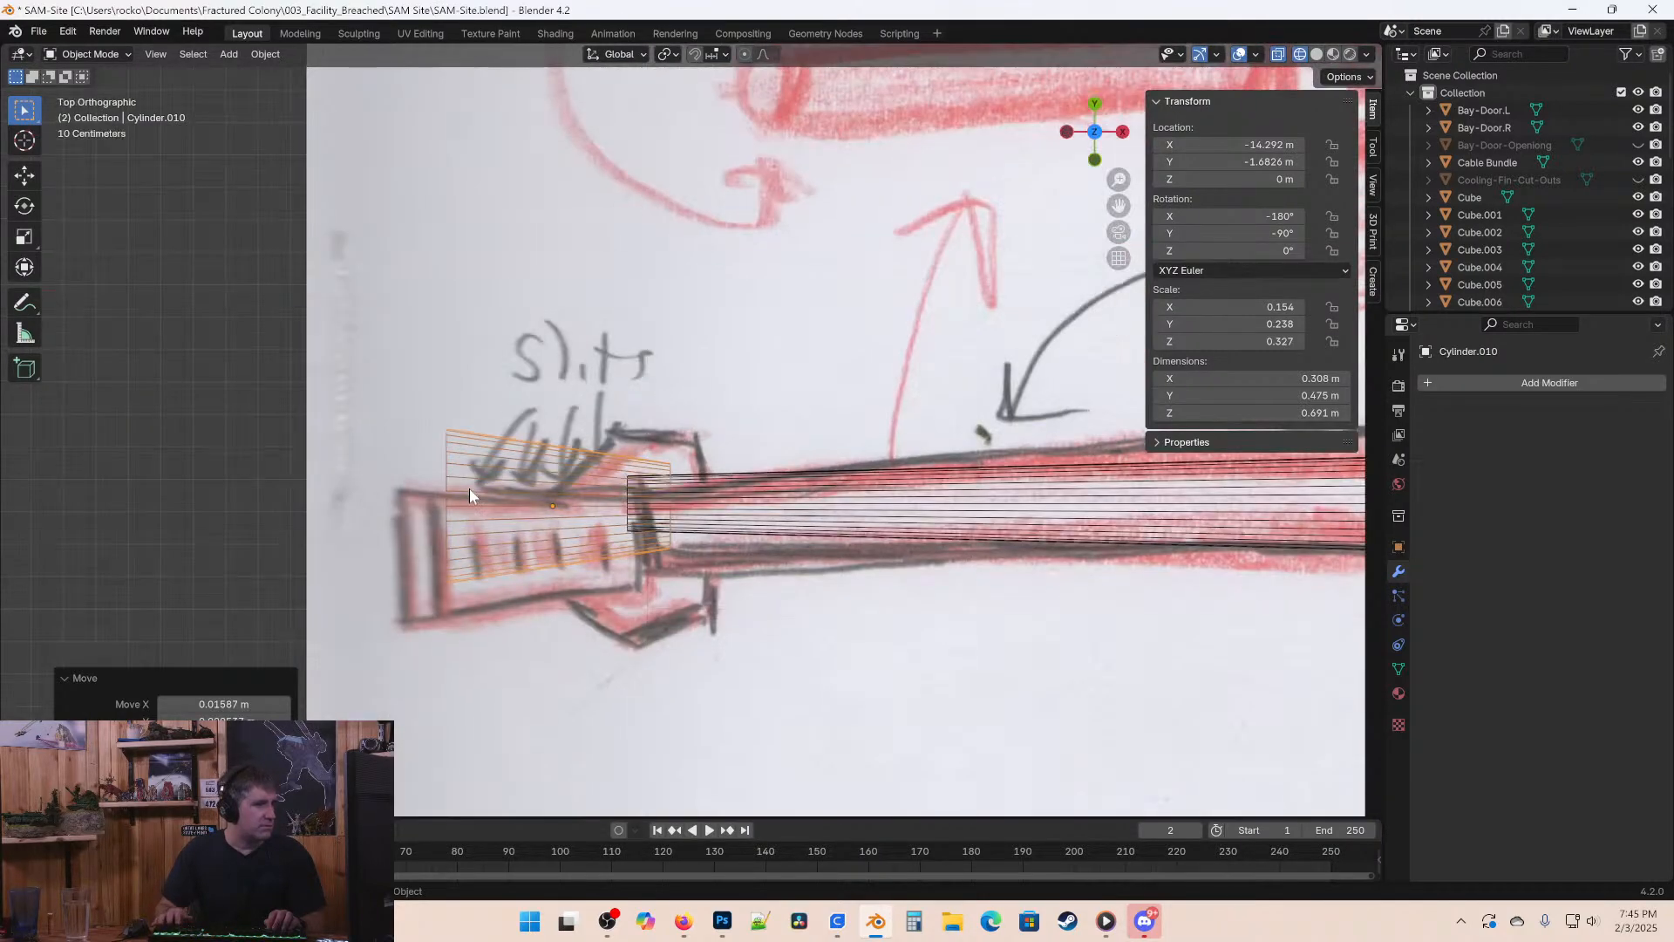
{"action": "key", "text": "KP_1"}
{"action": "key", "text": "KP_7"}
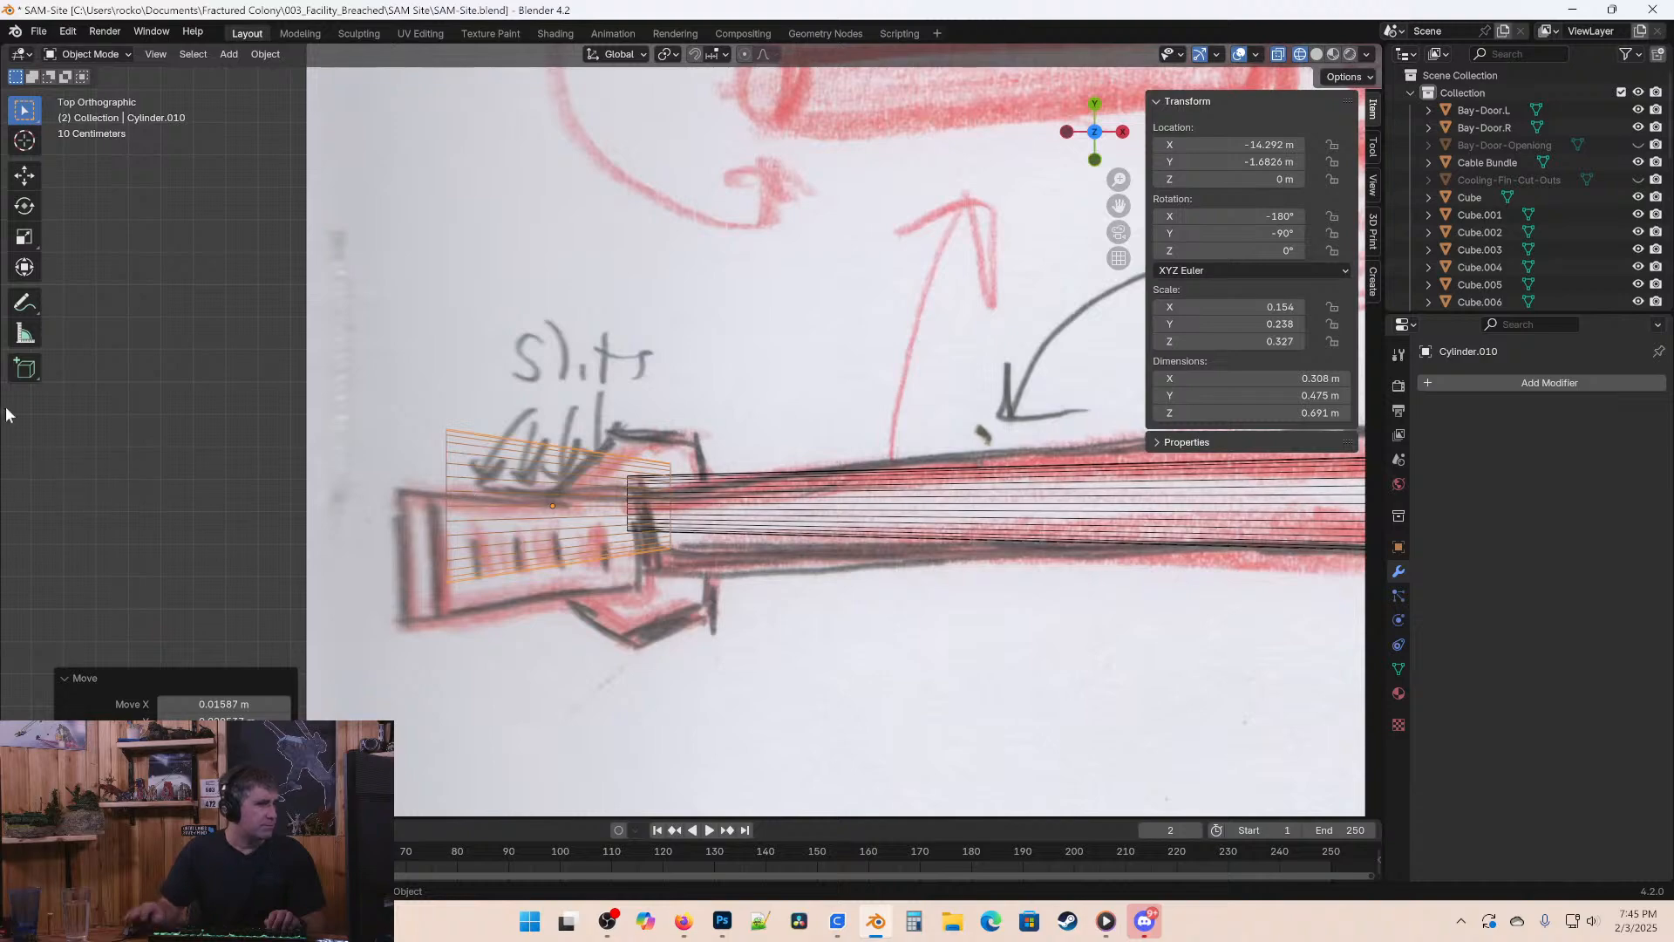
Undo the recent moves and resizes of the muzzle piece, back to its small flipped form beside the sketch.
{"action": "mouse_move", "coordinate": [469, 495]}
{"action": "middle_mouse_down"}
{"action": "mouse_move", "coordinate": [668, 273]}
{"action": "mouse_move", "coordinate": [665, 227]}
{"action": "mouse_move", "coordinate": [735, 295]}
{"action": "mouse_move", "coordinate": [915, 363]}
{"action": "mouse_move", "coordinate": [772, 425]}
{"action": "middle_mouse_up"}
{"action": "key", "text": "ctrl+z"}
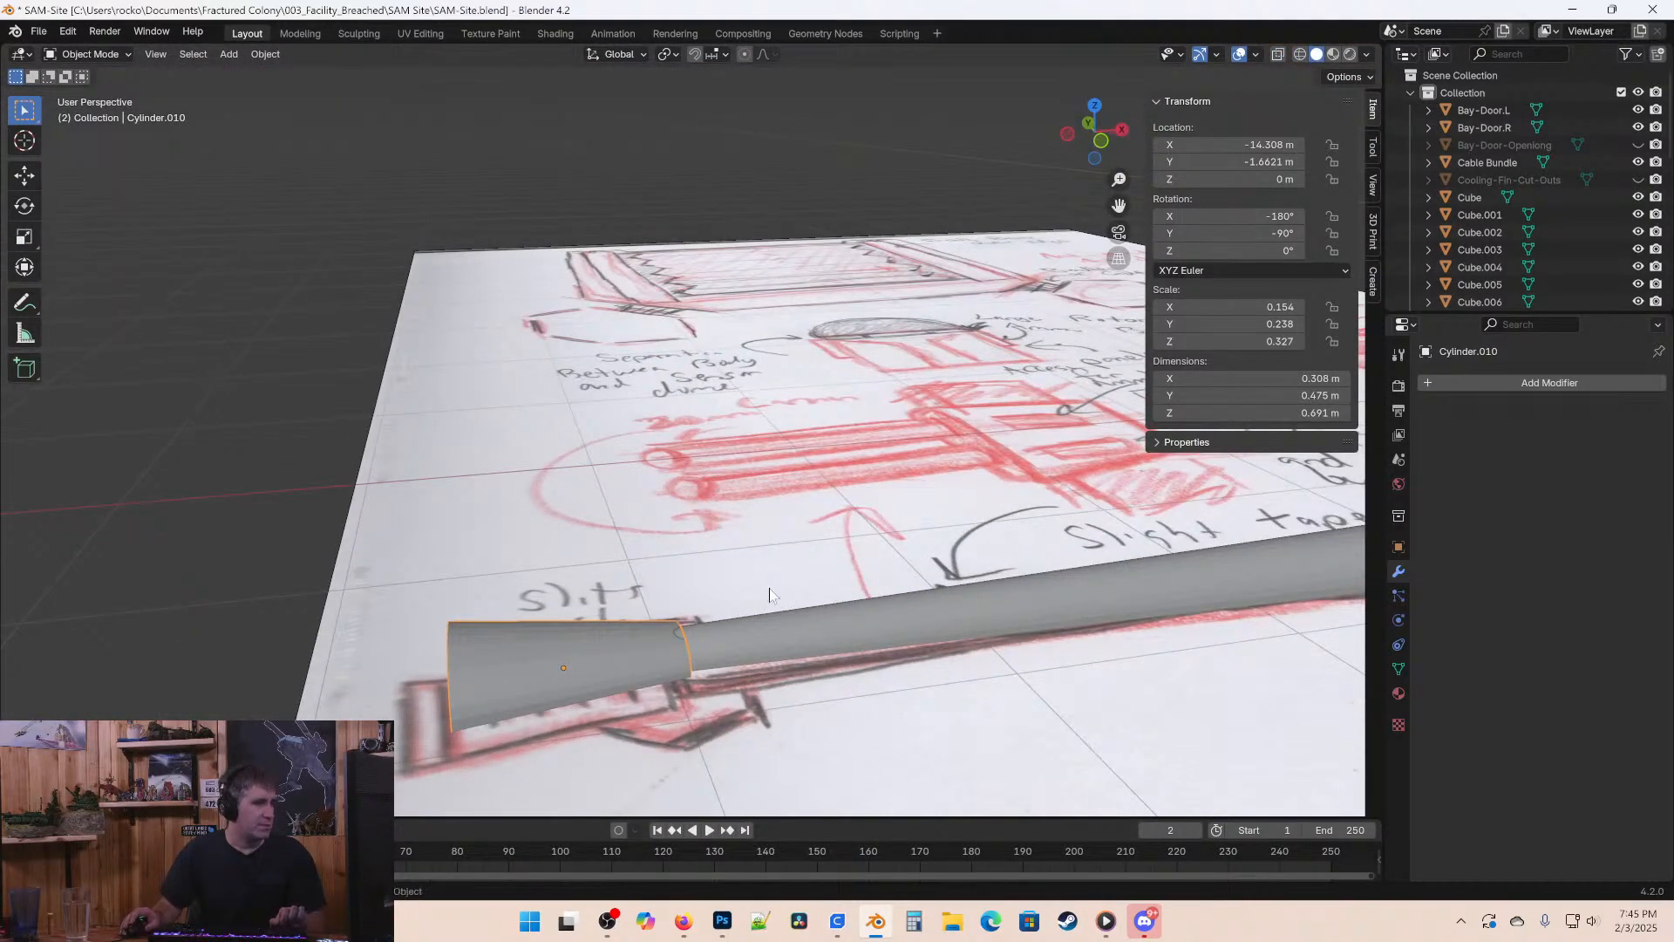
{"action": "mouse_move", "coordinate": [770, 595]}
{"action": "middle_mouse_down"}
{"action": "mouse_move", "coordinate": [551, 641]}
{"action": "mouse_move", "coordinate": [657, 647]}
{"action": "mouse_move", "coordinate": [643, 441]}
{"action": "mouse_move", "coordinate": [783, 279]}
{"action": "mouse_move", "coordinate": [843, 353]}
{"action": "mouse_move", "coordinate": [881, 345]}
{"action": "mouse_move", "coordinate": [932, 368]}
{"action": "mouse_move", "coordinate": [872, 440]}
{"action": "middle_mouse_up"}
{"action": "key", "text": "ctrl+z"}
{"action": "key", "text": "ctrl+z"}
{"action": "key", "text": "KP_7"}
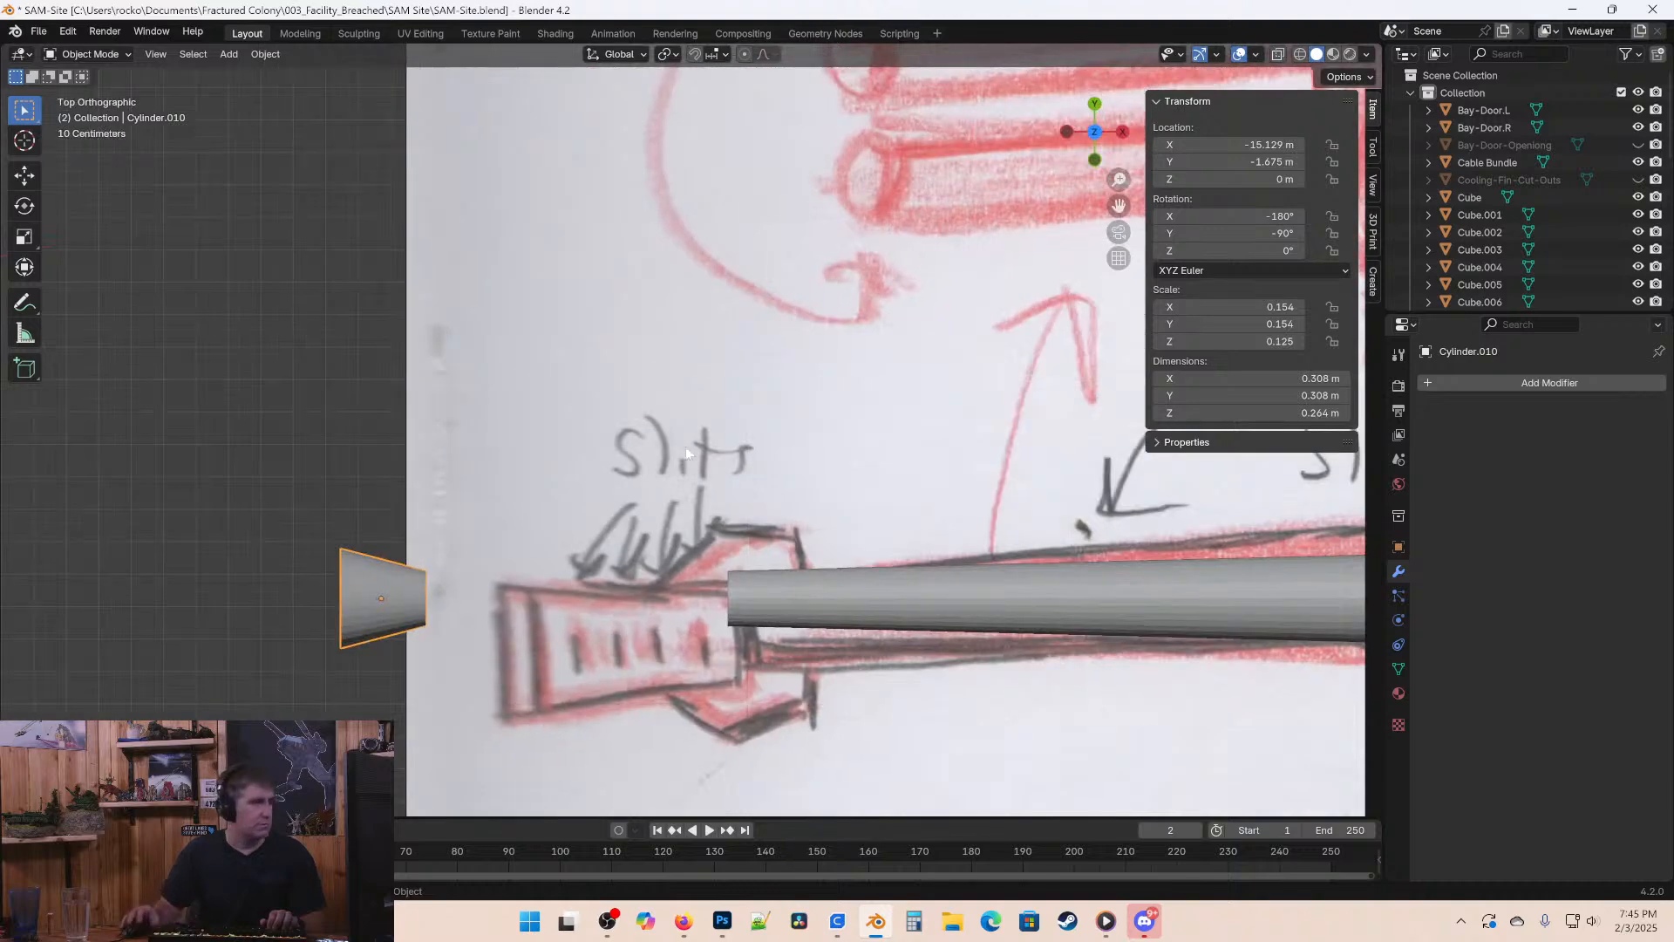
In wireframe, stretch the muzzle piece by about 1.88 along X, then scale it uniformly by about 1.51.
{"action": "key", "text": "z"}
{"action": "left_click", "coordinate": [306, 617]}
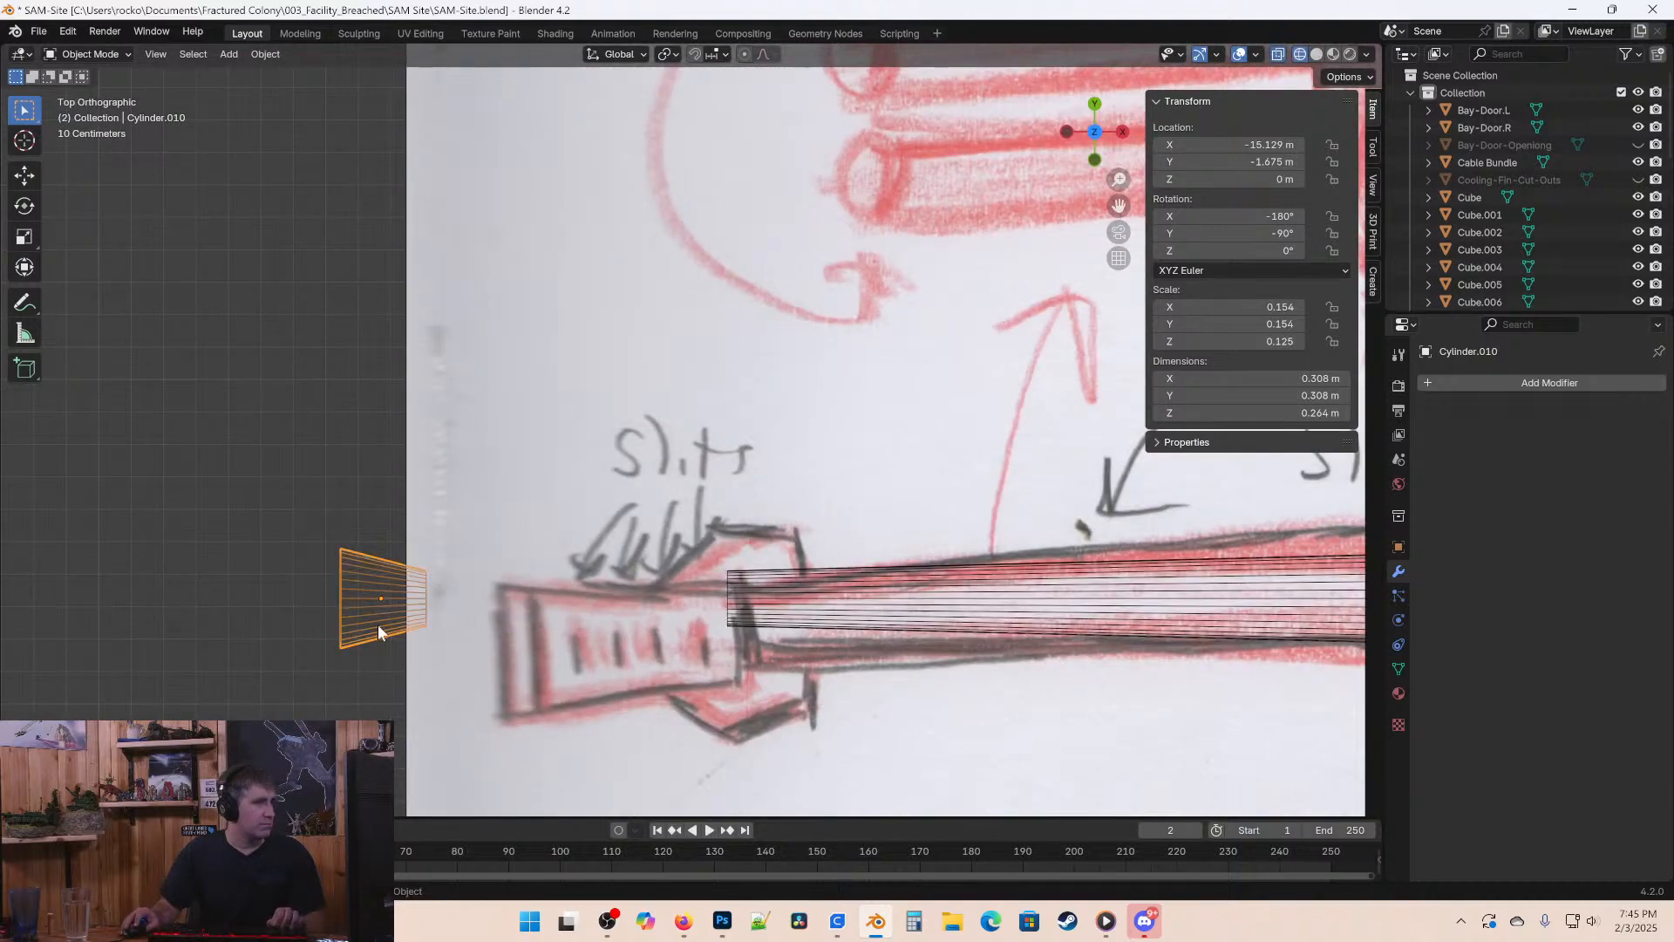
{"action": "key", "text": "s"}
{"action": "key", "text": "x"}
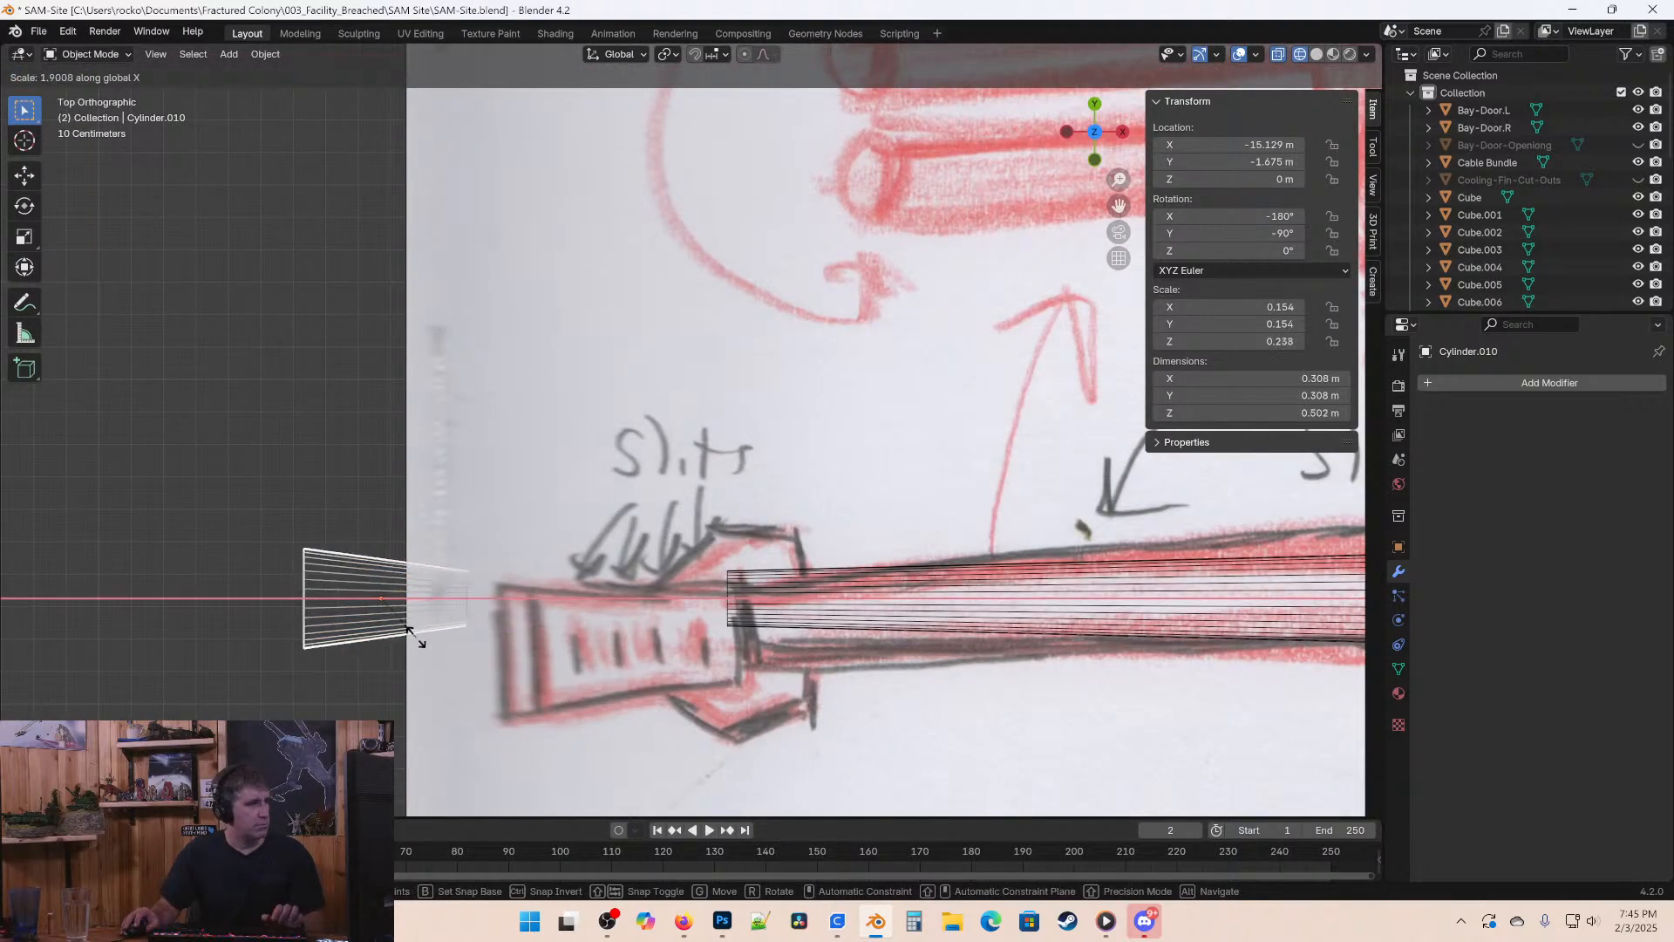
{"action": "left_click", "coordinate": [416, 644]}
{"action": "key", "text": "s"}
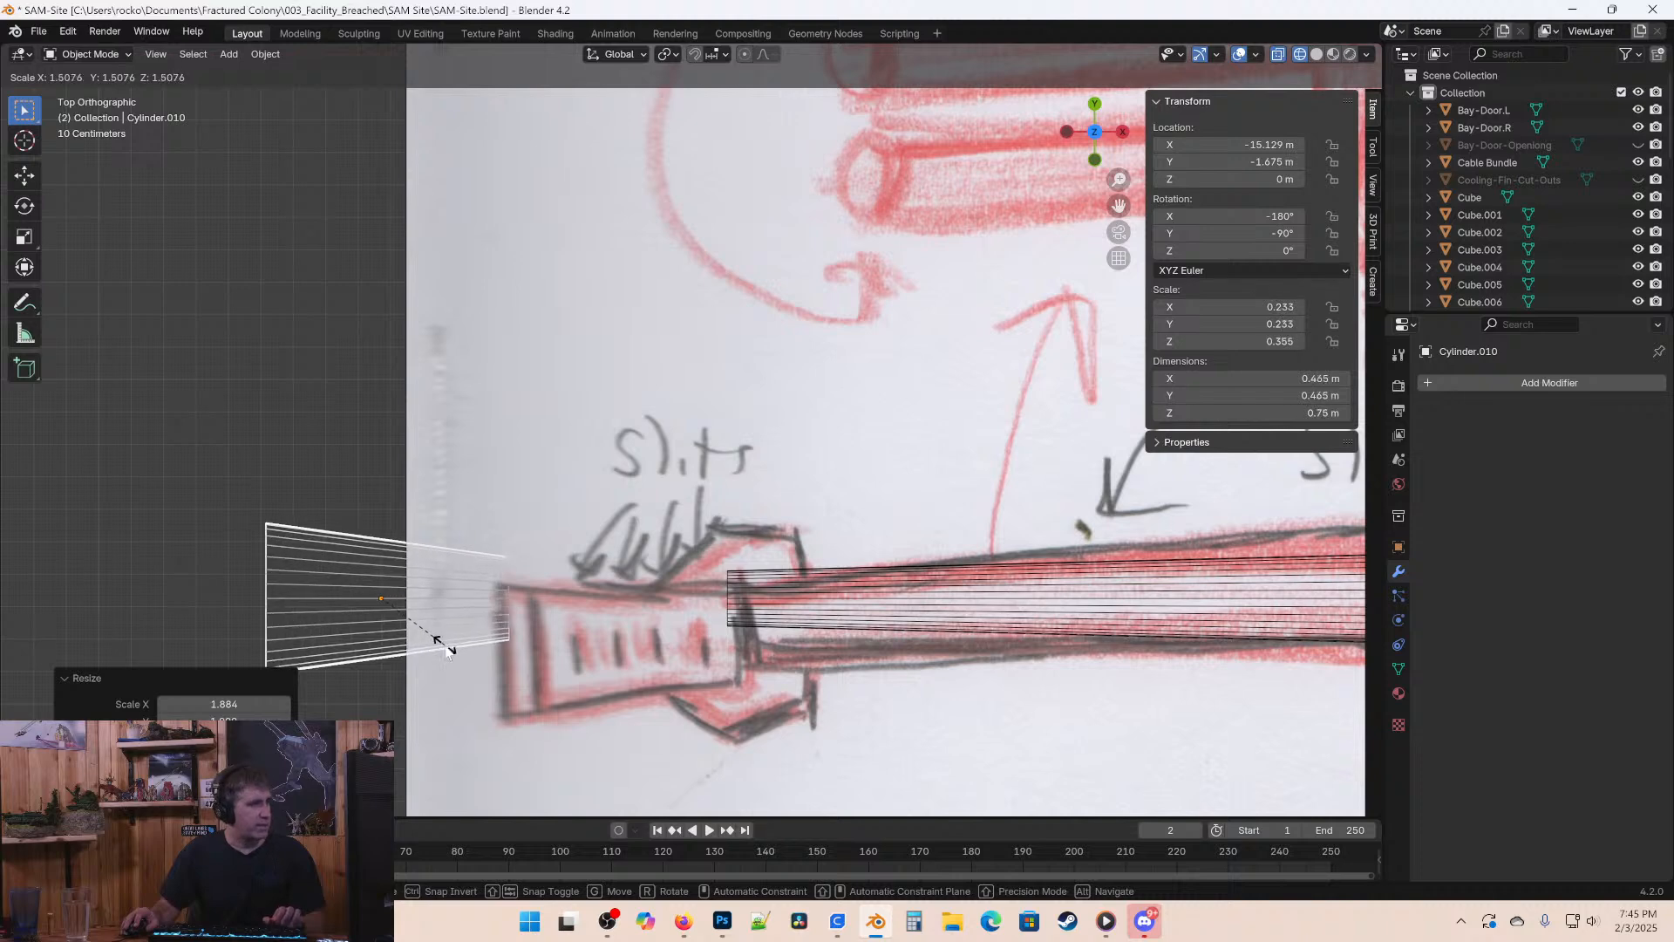
{"action": "left_click", "coordinate": [457, 646]}
Move the muzzle piece over the barrel's tip to about X -14.35 m, Y -1.68 m, and check the overlap.
{"action": "key", "text": "g"}
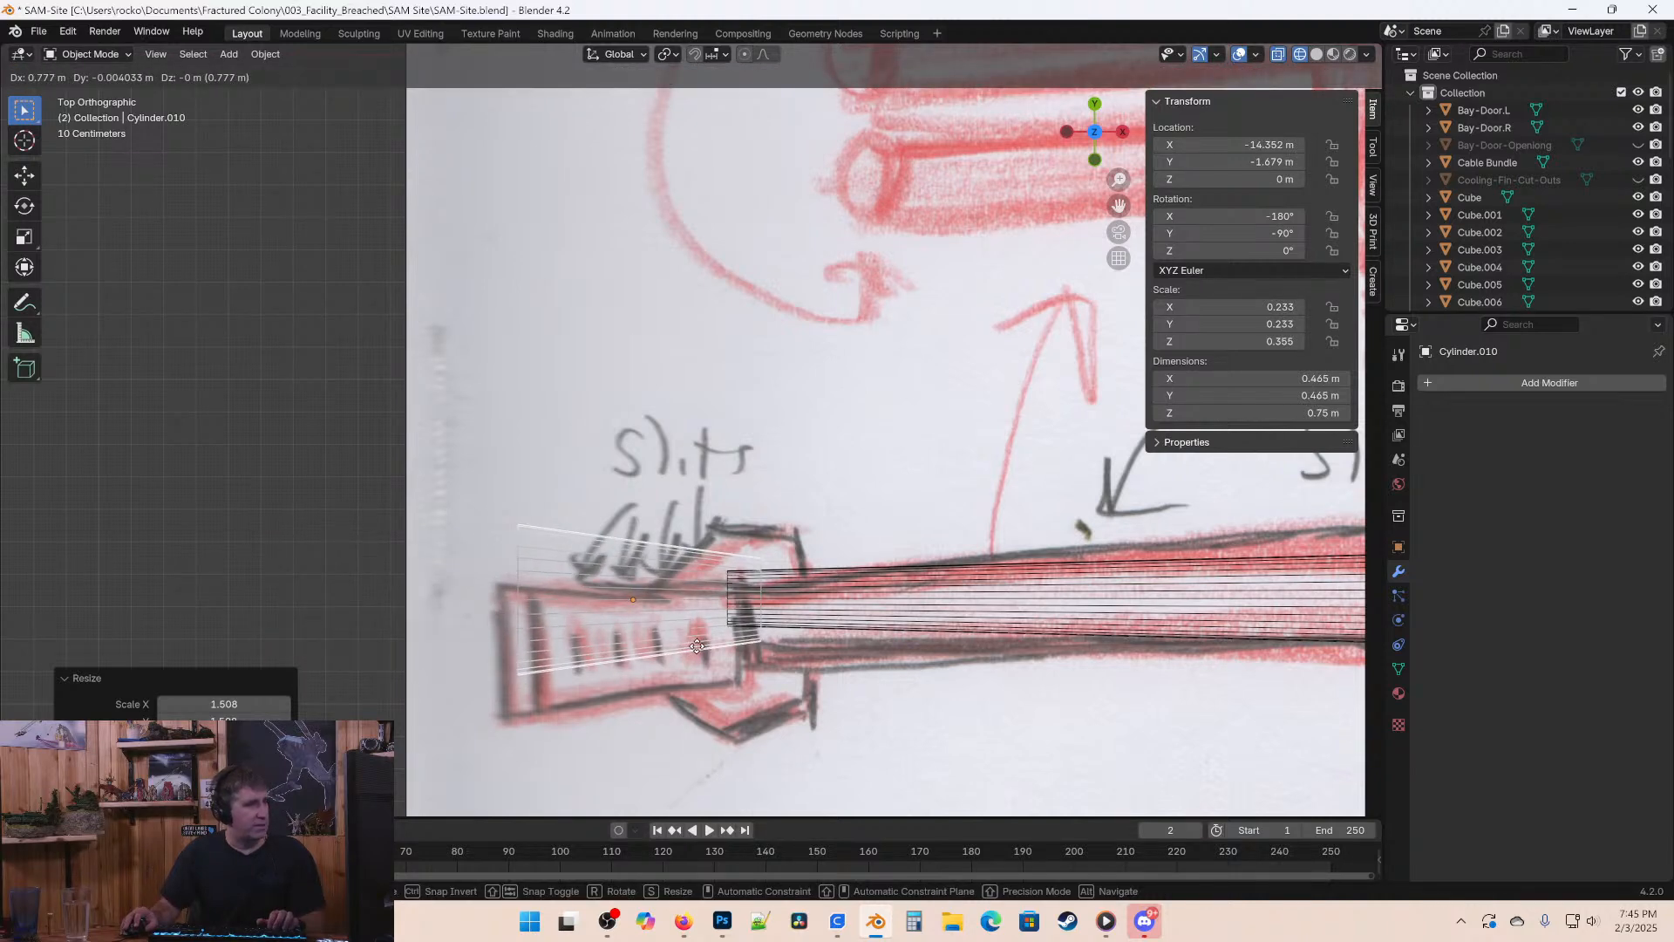
{"action": "left_click", "coordinate": [697, 646]}
{"action": "mouse_move", "coordinate": [670, 739]}
{"action": "middle_mouse_down"}
{"action": "mouse_move", "coordinate": [730, 700]}
{"action": "mouse_move", "coordinate": [856, 558]}
{"action": "middle_mouse_up"}
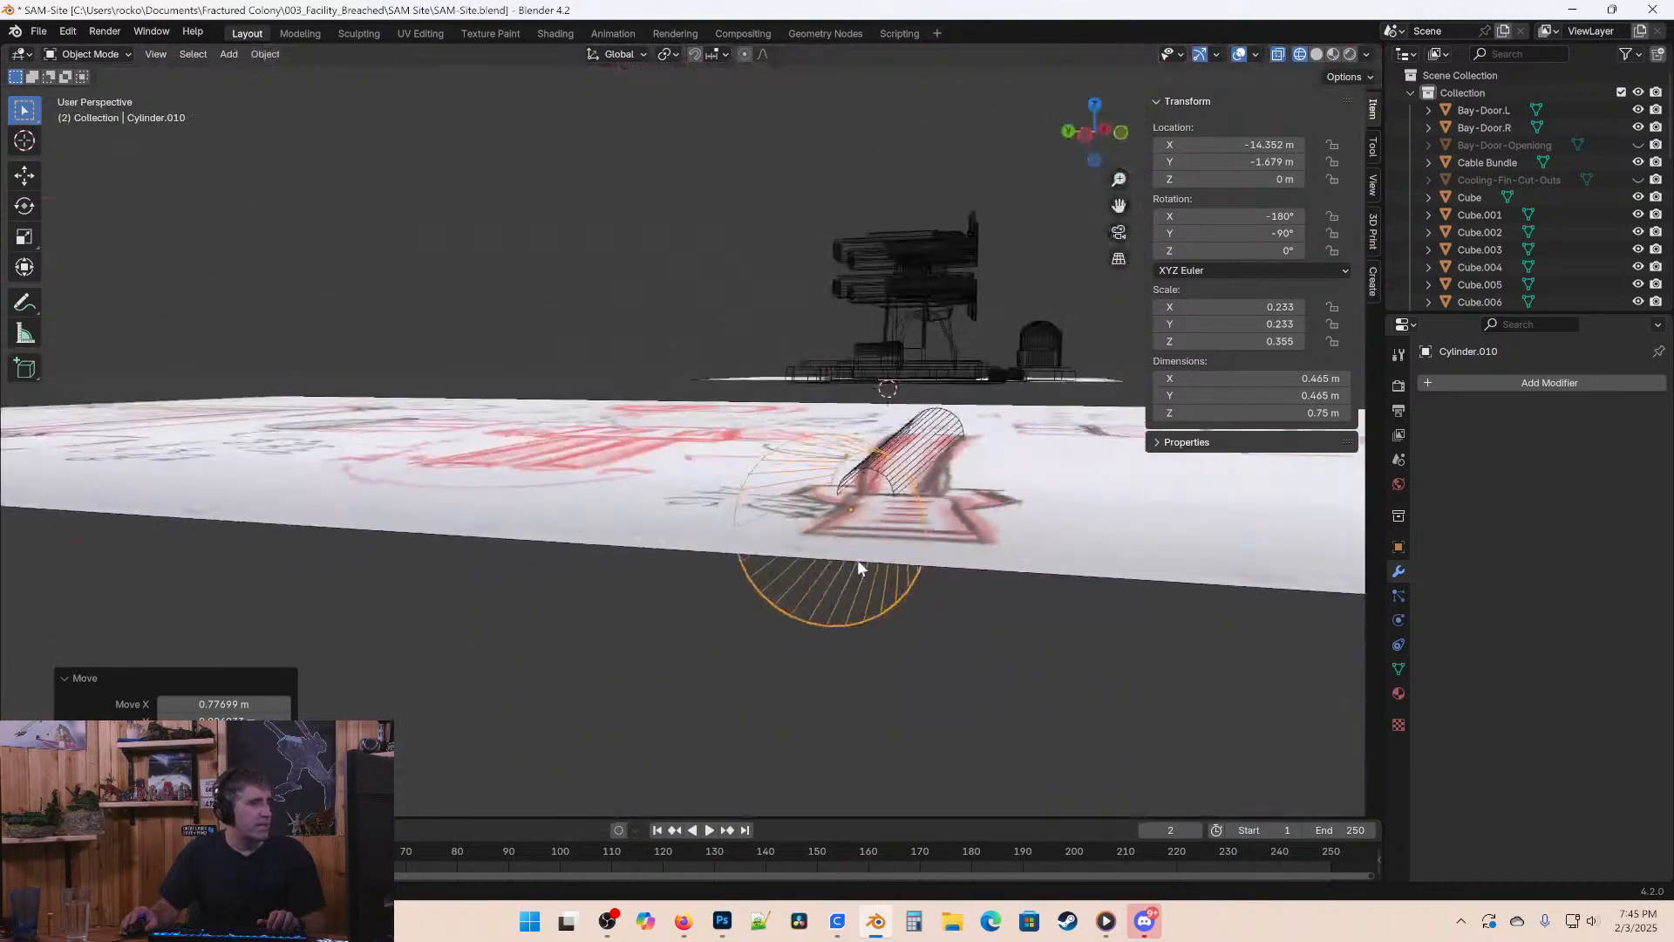
{"action": "scroll", "coordinate": [1128, 509], "scroll_direction": "up", "scroll_amount": 2}
{"action": "mouse_move", "coordinate": [1128, 509]}
{"action": "middle_mouse_down"}
{"action": "mouse_move", "coordinate": [819, 515]}
{"action": "mouse_move", "coordinate": [751, 490]}
{"action": "mouse_move", "coordinate": [723, 510]}
{"action": "mouse_move", "coordinate": [755, 561]}
{"action": "mouse_move", "coordinate": [677, 638]}
{"action": "middle_mouse_up"}
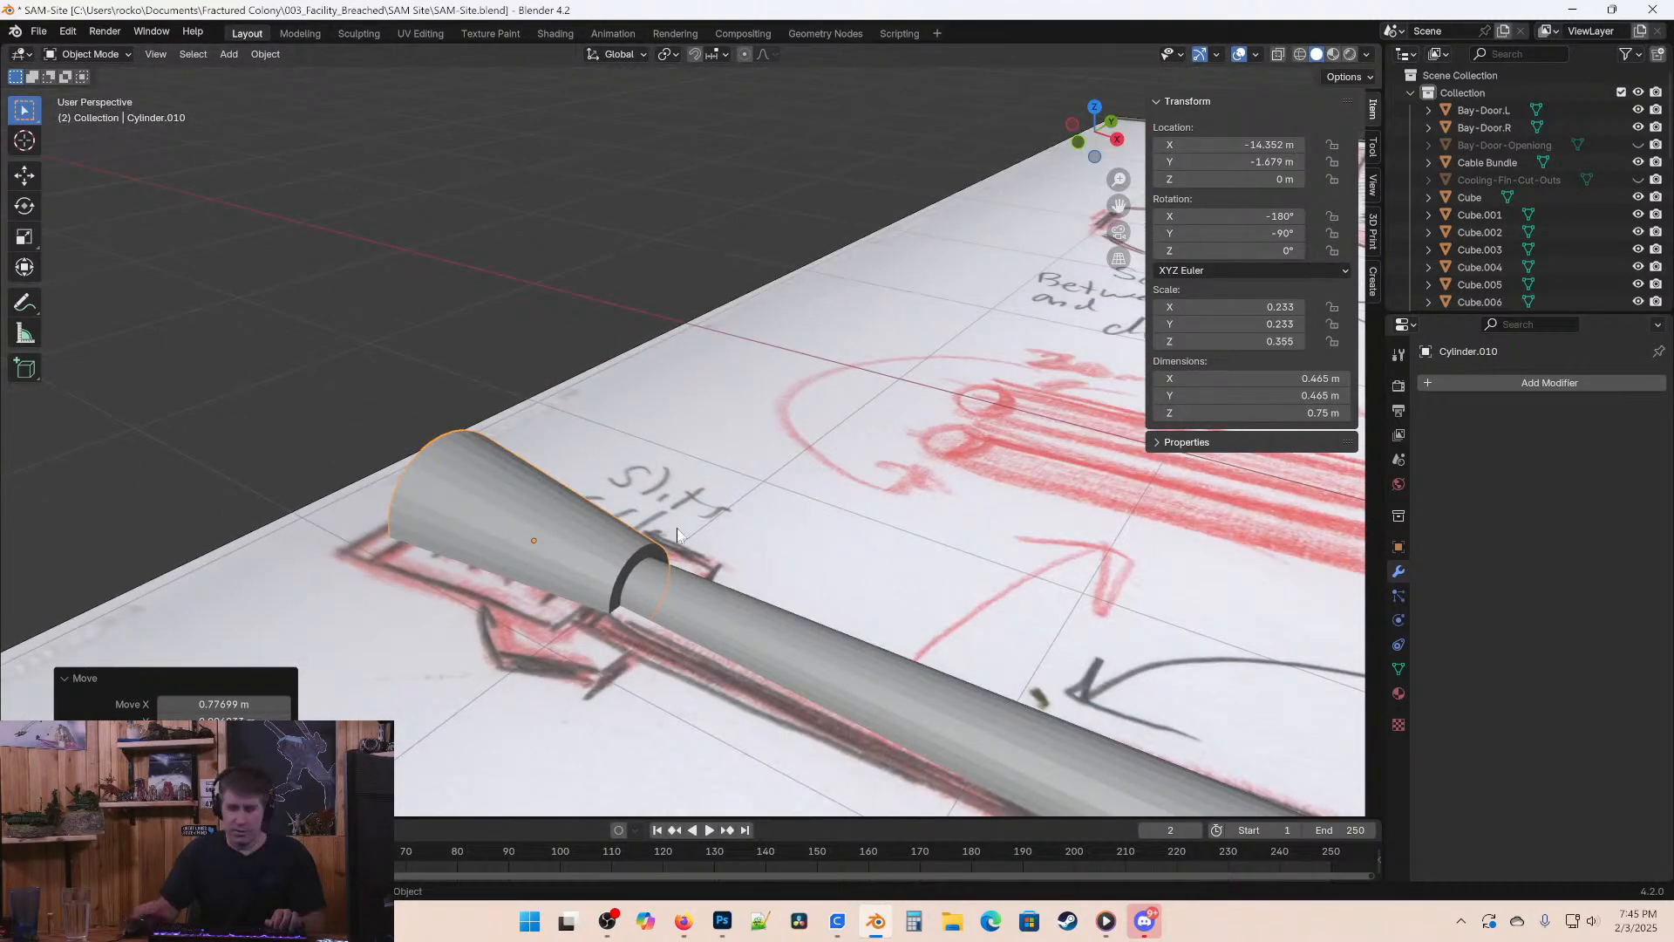
Examine the muzzle piece against the slitted sketch from above and end-on, and save the file.
{"action": "key", "text": "KP_7"}
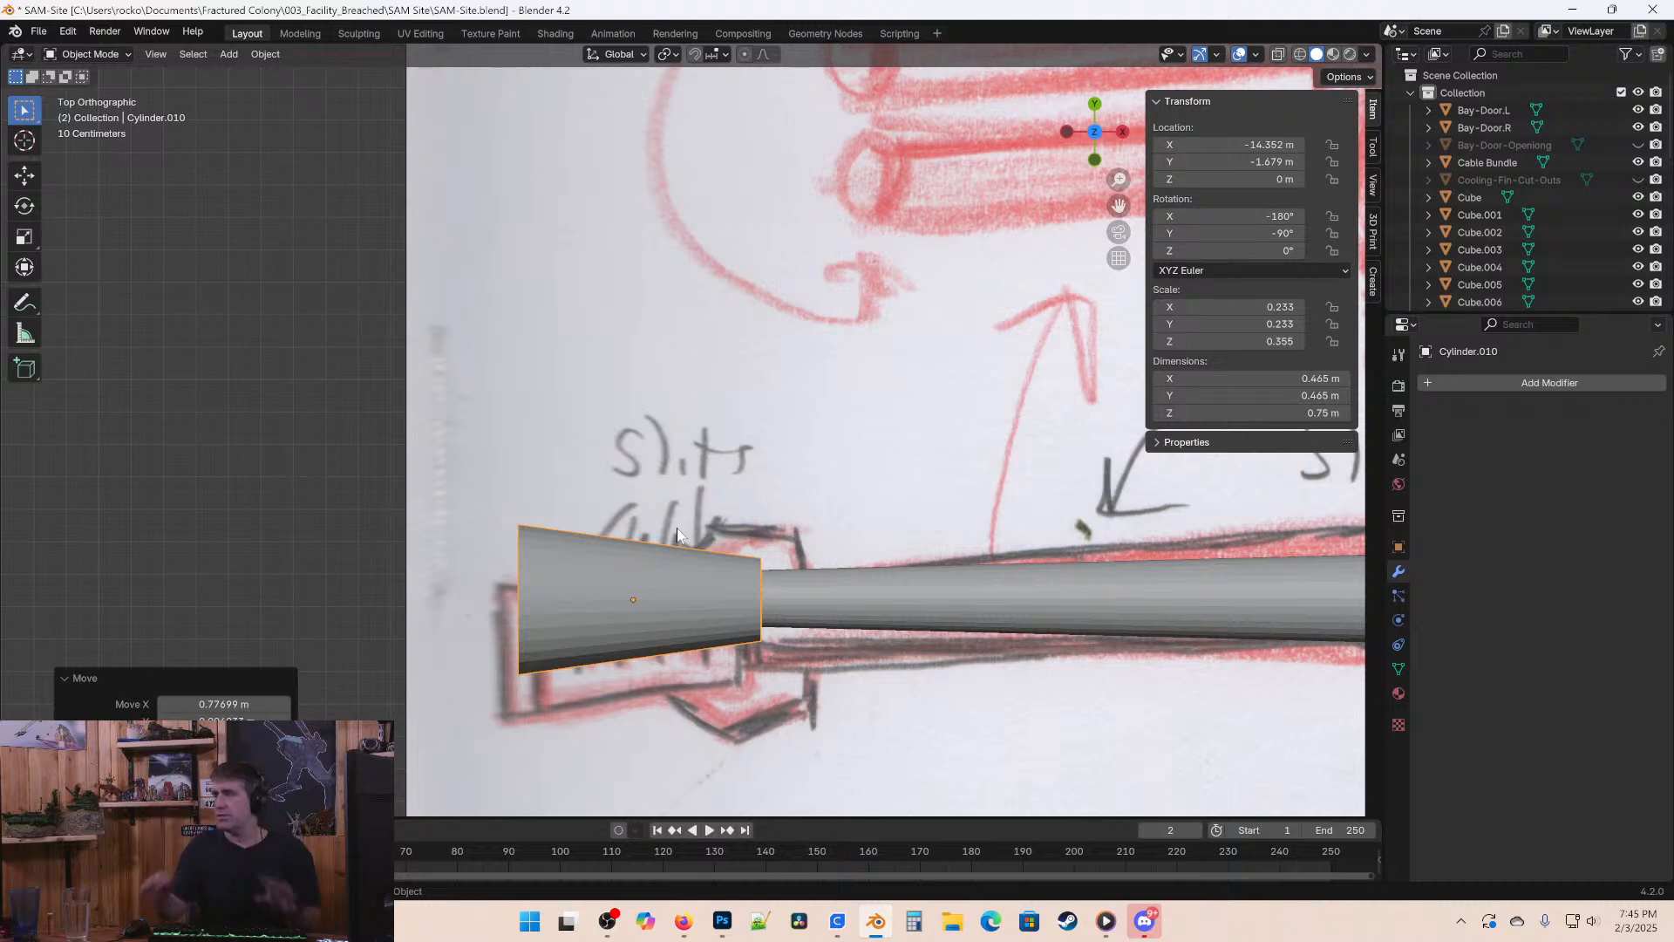
{"action": "scroll", "coordinate": [812, 621], "scroll_direction": "up", "scroll_amount": 2}
{"action": "key", "text": "shift+z"}
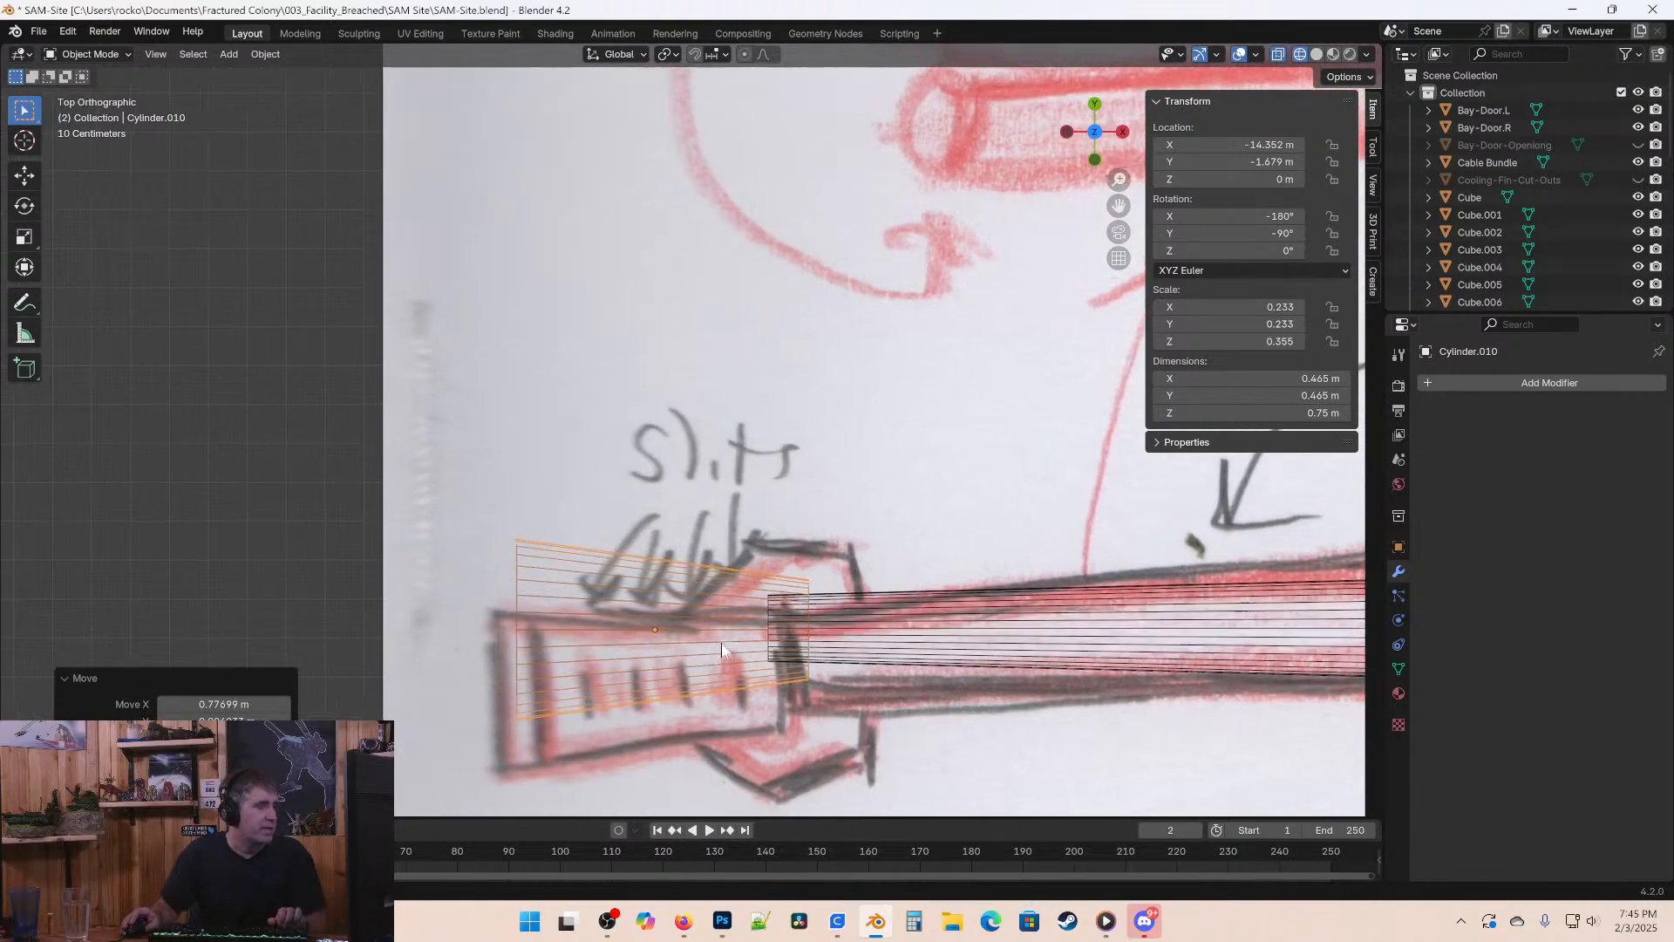
{"action": "middle_click_drag", "start_coordinate": [722, 649], "coordinate": [756, 645], "text": "shift"}
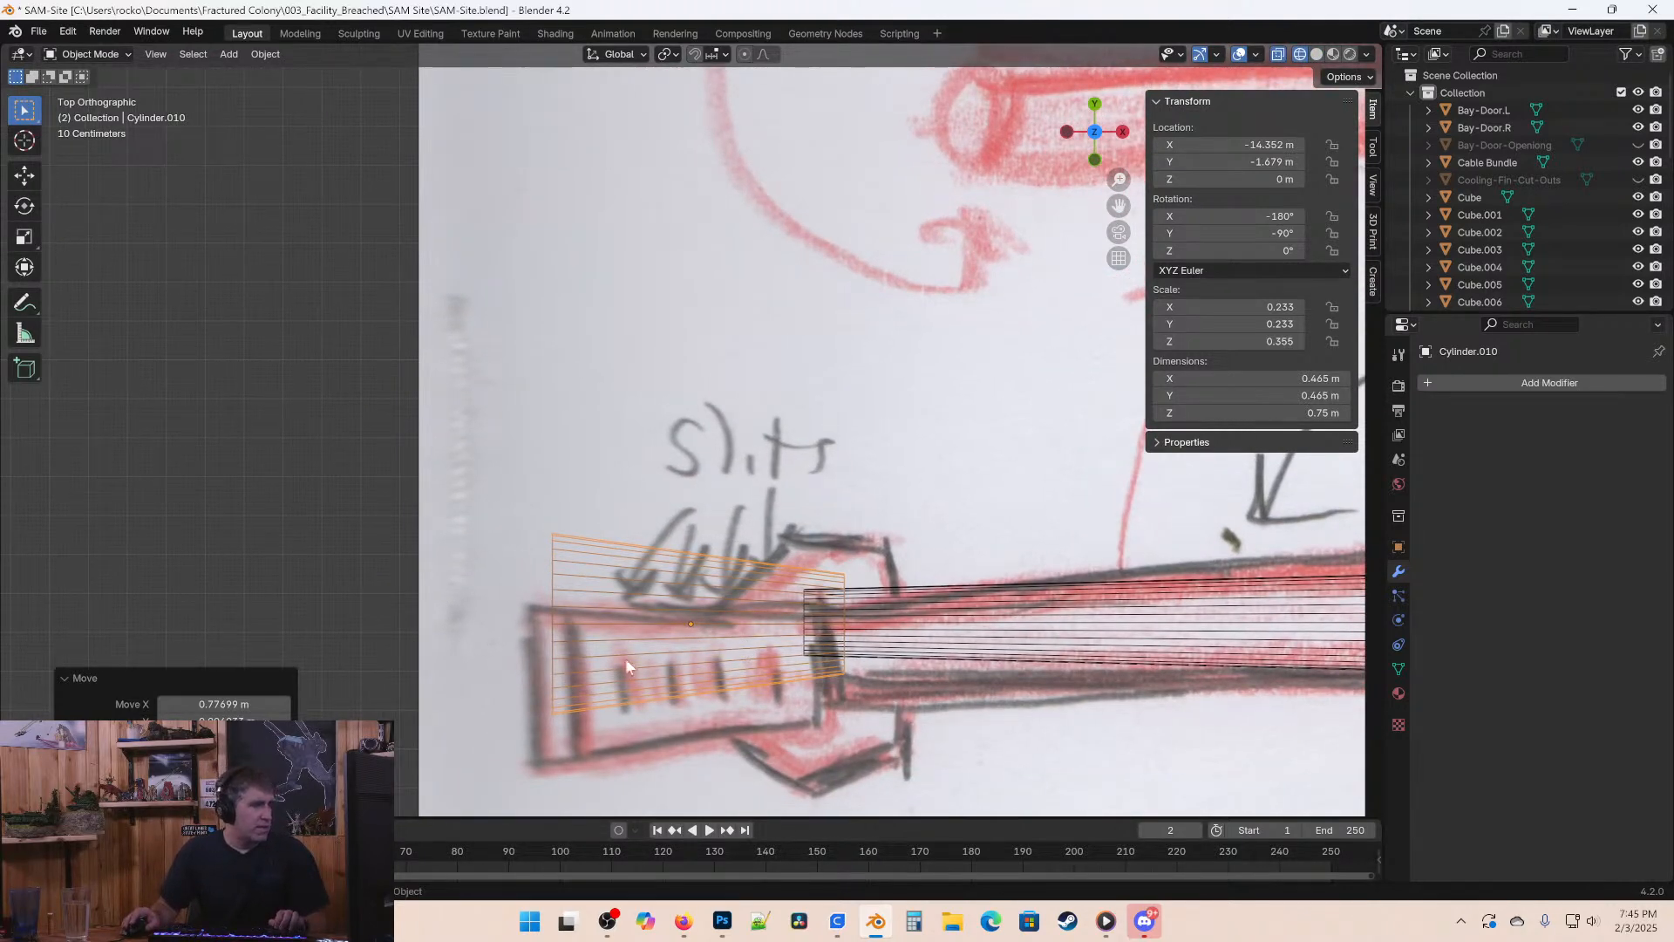
{"action": "mouse_move", "coordinate": [557, 564]}
{"action": "middle_mouse_down"}
{"action": "mouse_move", "coordinate": [701, 441]}
{"action": "mouse_move", "coordinate": [708, 331]}
{"action": "mouse_move", "coordinate": [787, 470]}
{"action": "middle_mouse_up"}
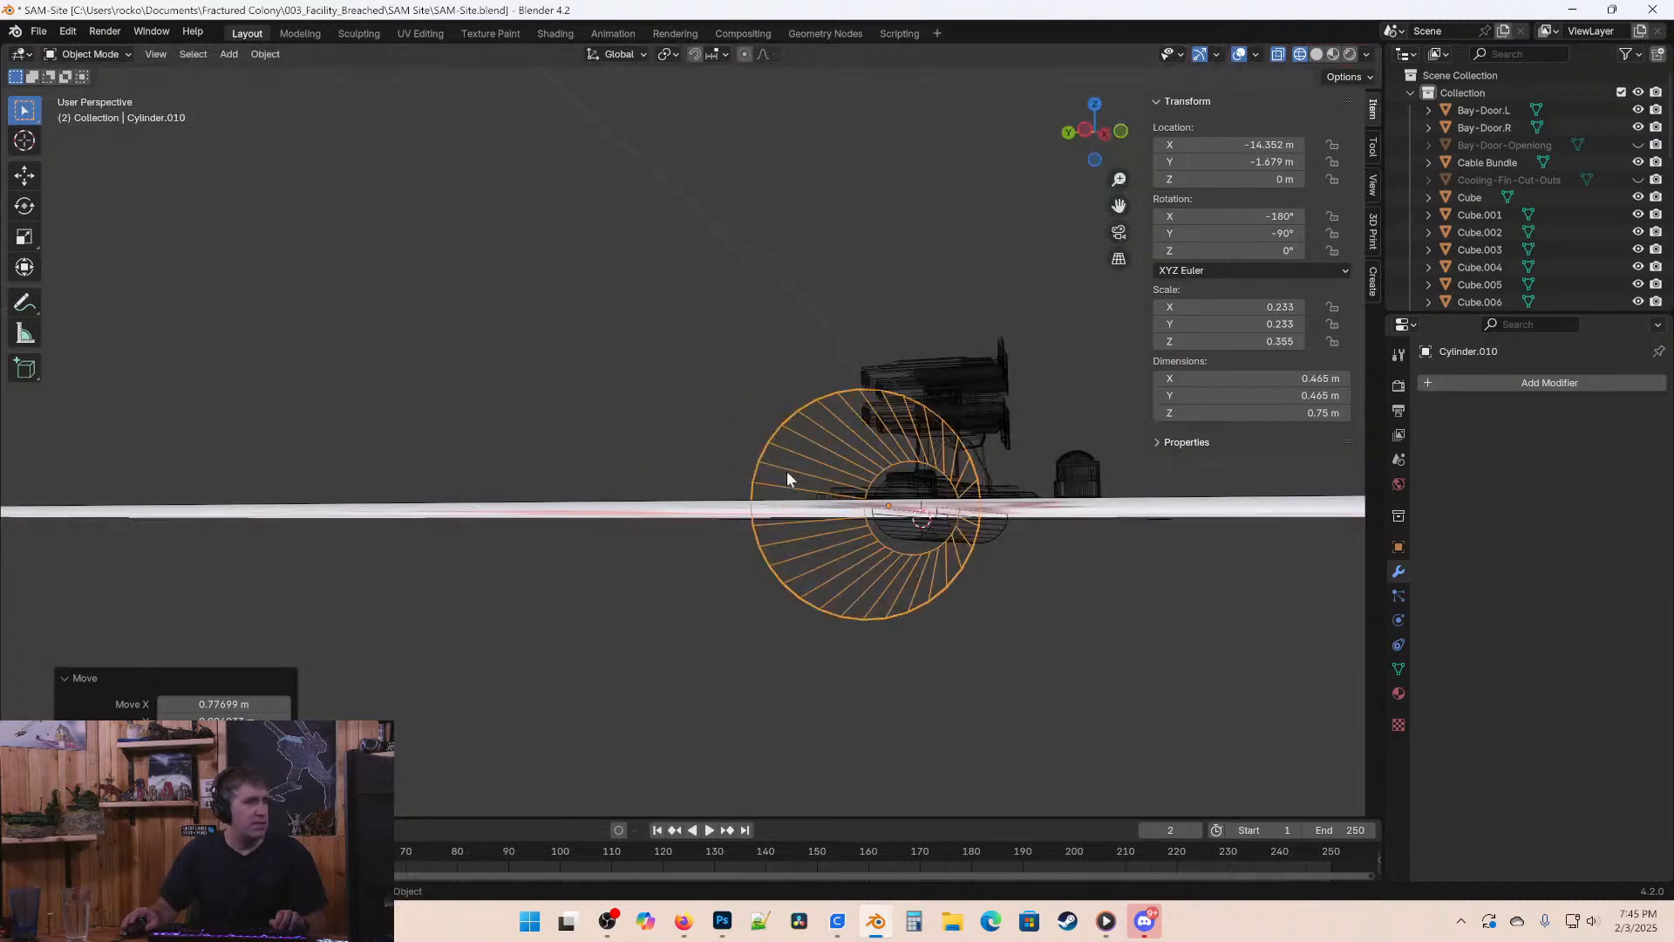
{"action": "middle_click_drag", "start_coordinate": [956, 448], "coordinate": [1090, 558]}
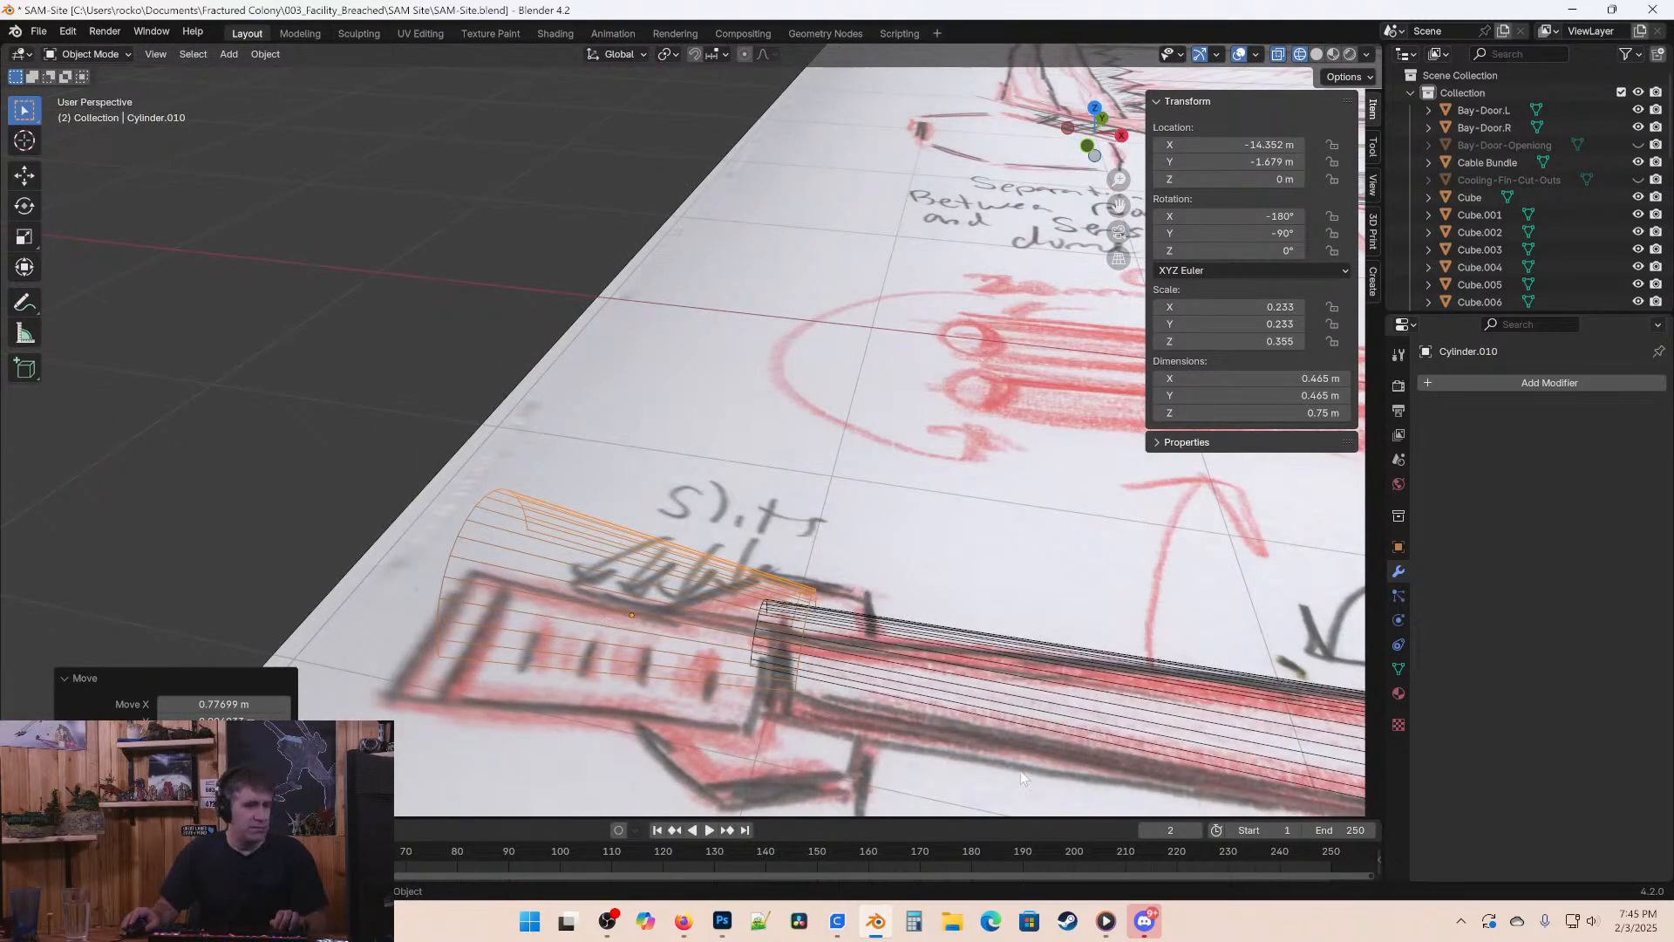
{"action": "key", "text": "KP_7"}
{"action": "key", "text": "ctrl+s"}
{"action": "middle_click_drag", "start_coordinate": [426, 506], "coordinate": [626, 474], "text": "shift"}
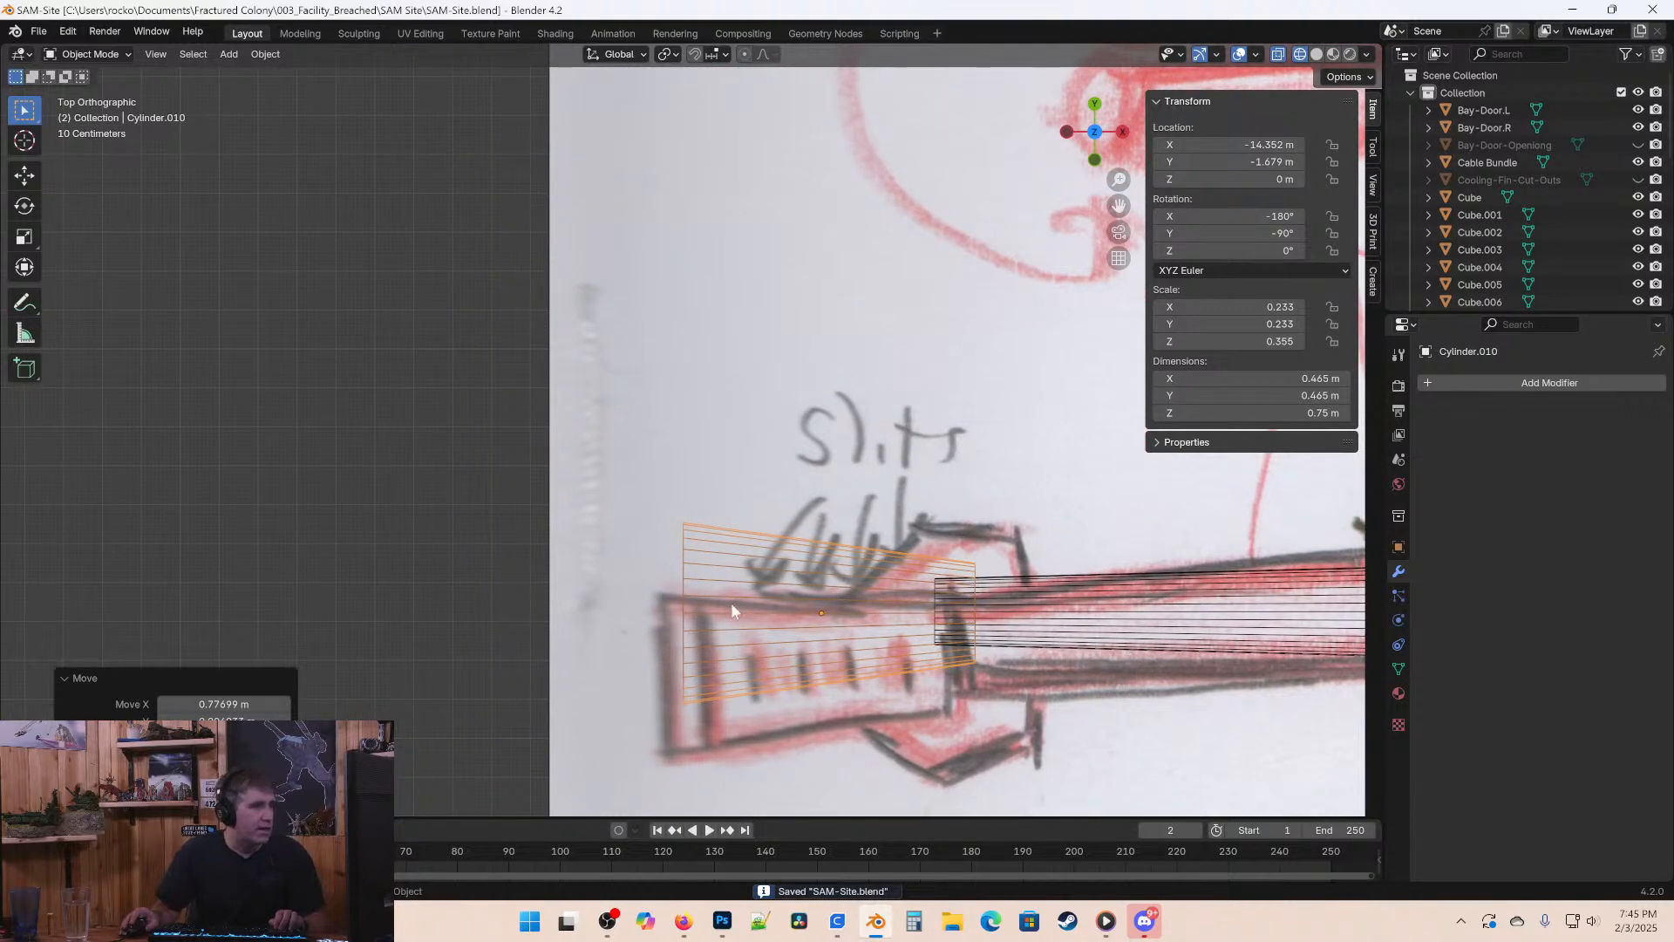
Delete the vertices of the muzzle piece's lower half, working on its mesh in front view.
{"action": "mouse_move", "coordinate": [653, 575]}
{"action": "middle_mouse_down"}
{"action": "mouse_move", "coordinate": [785, 310]}
{"action": "mouse_move", "coordinate": [762, 361]}
{"action": "mouse_move", "coordinate": [786, 364]}
{"action": "middle_mouse_up"}
{"action": "key", "text": "Tab"}
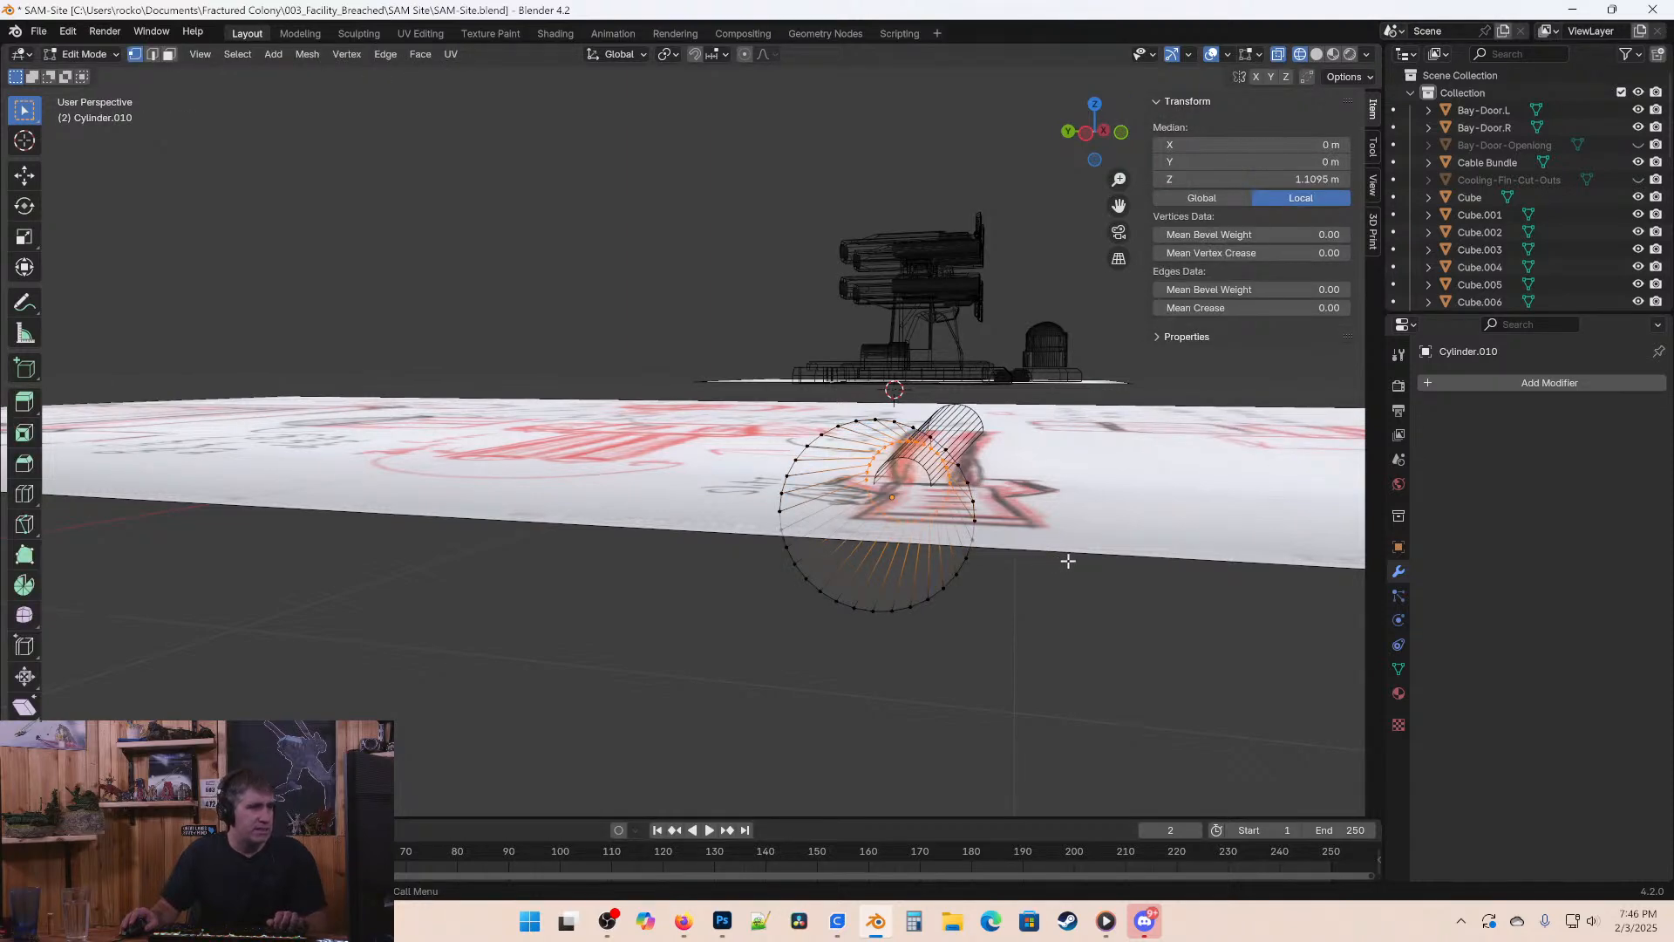
{"action": "key", "text": "KP_1"}
{"action": "key", "text": "z"}
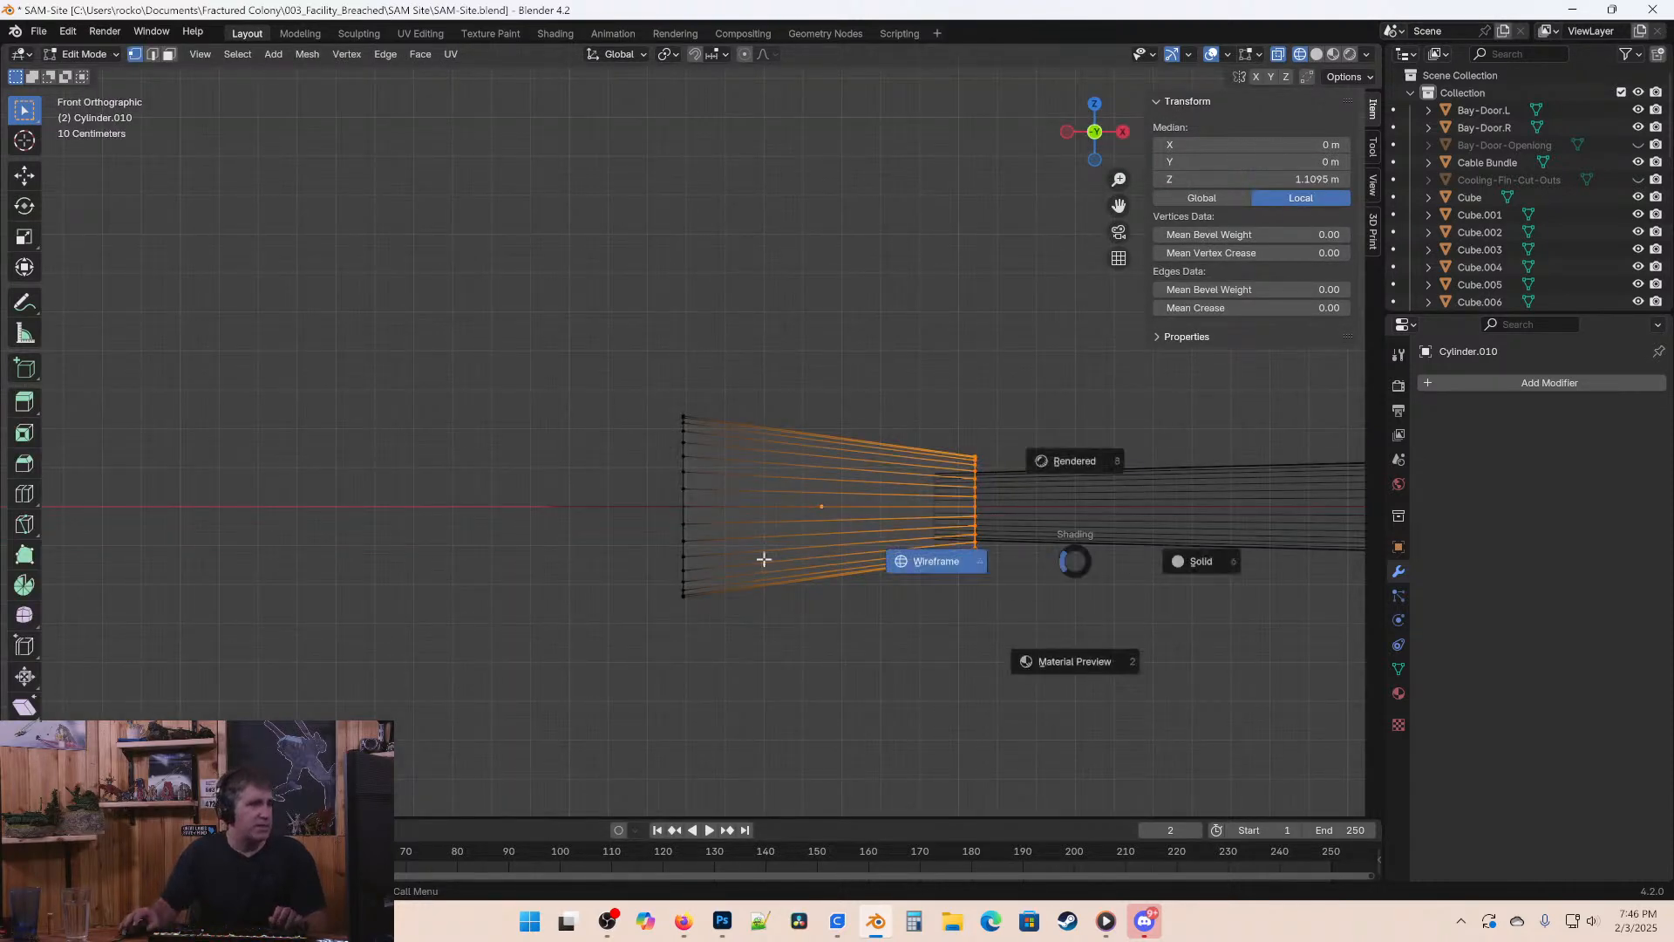
{"action": "left_click", "coordinate": [763, 560]}
{"action": "key", "text": "alt+a"}
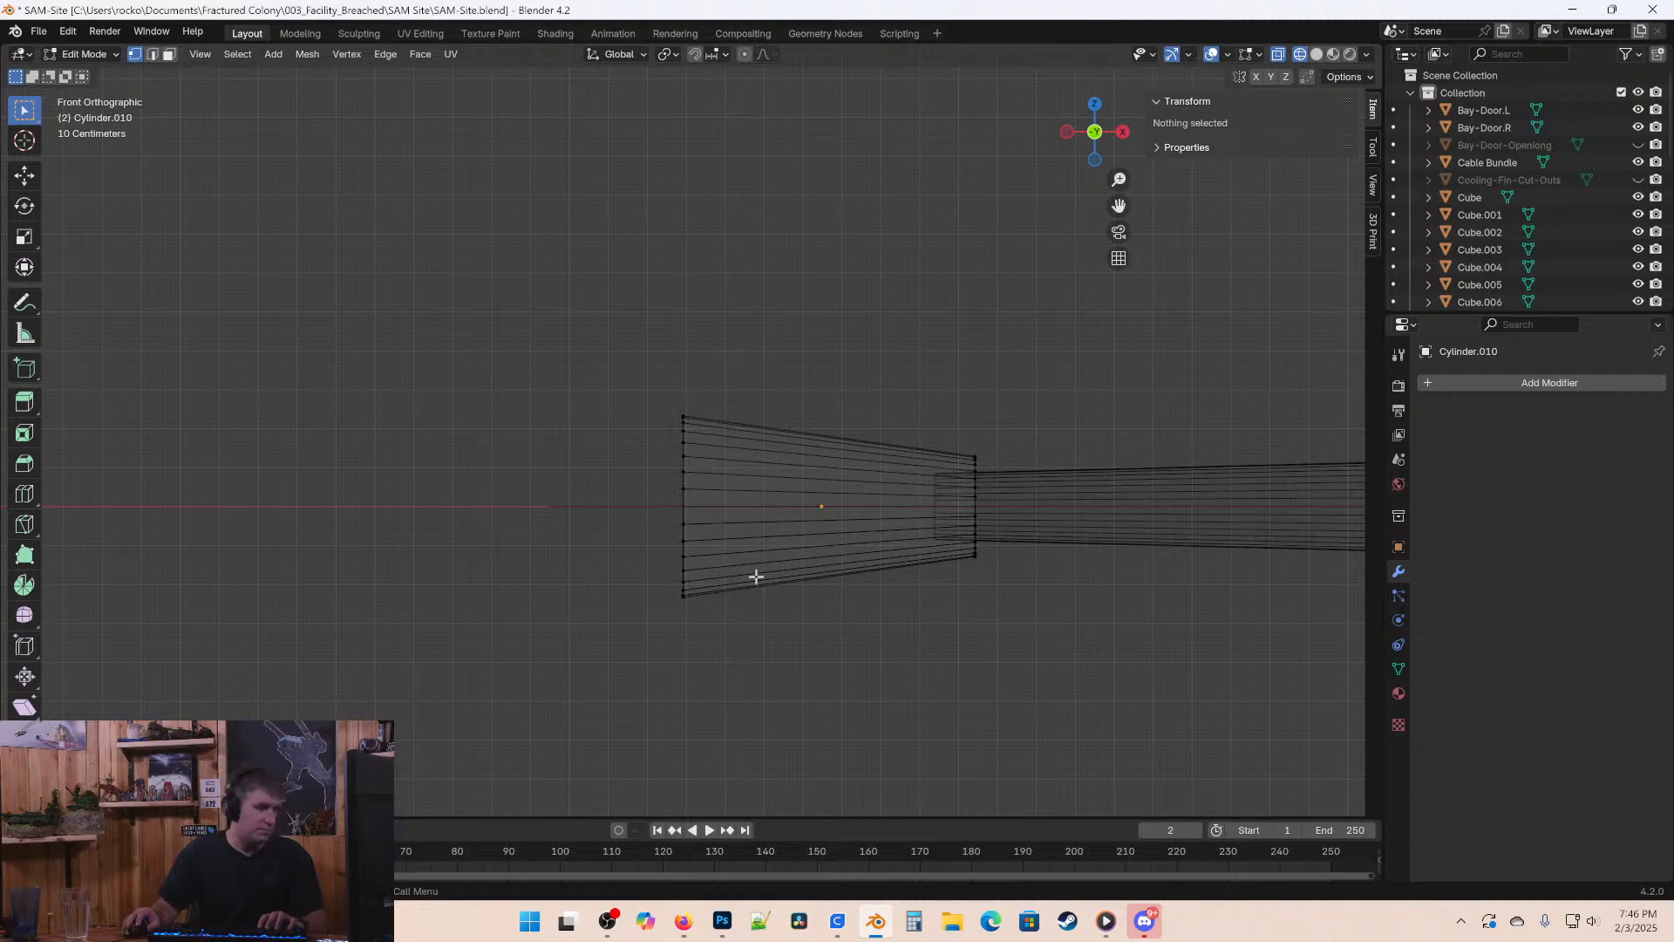
{"action": "key", "text": "b"}
{"action": "left_click_drag", "start_coordinate": [649, 519], "coordinate": [1030, 658]}
{"action": "key", "text": "x"}
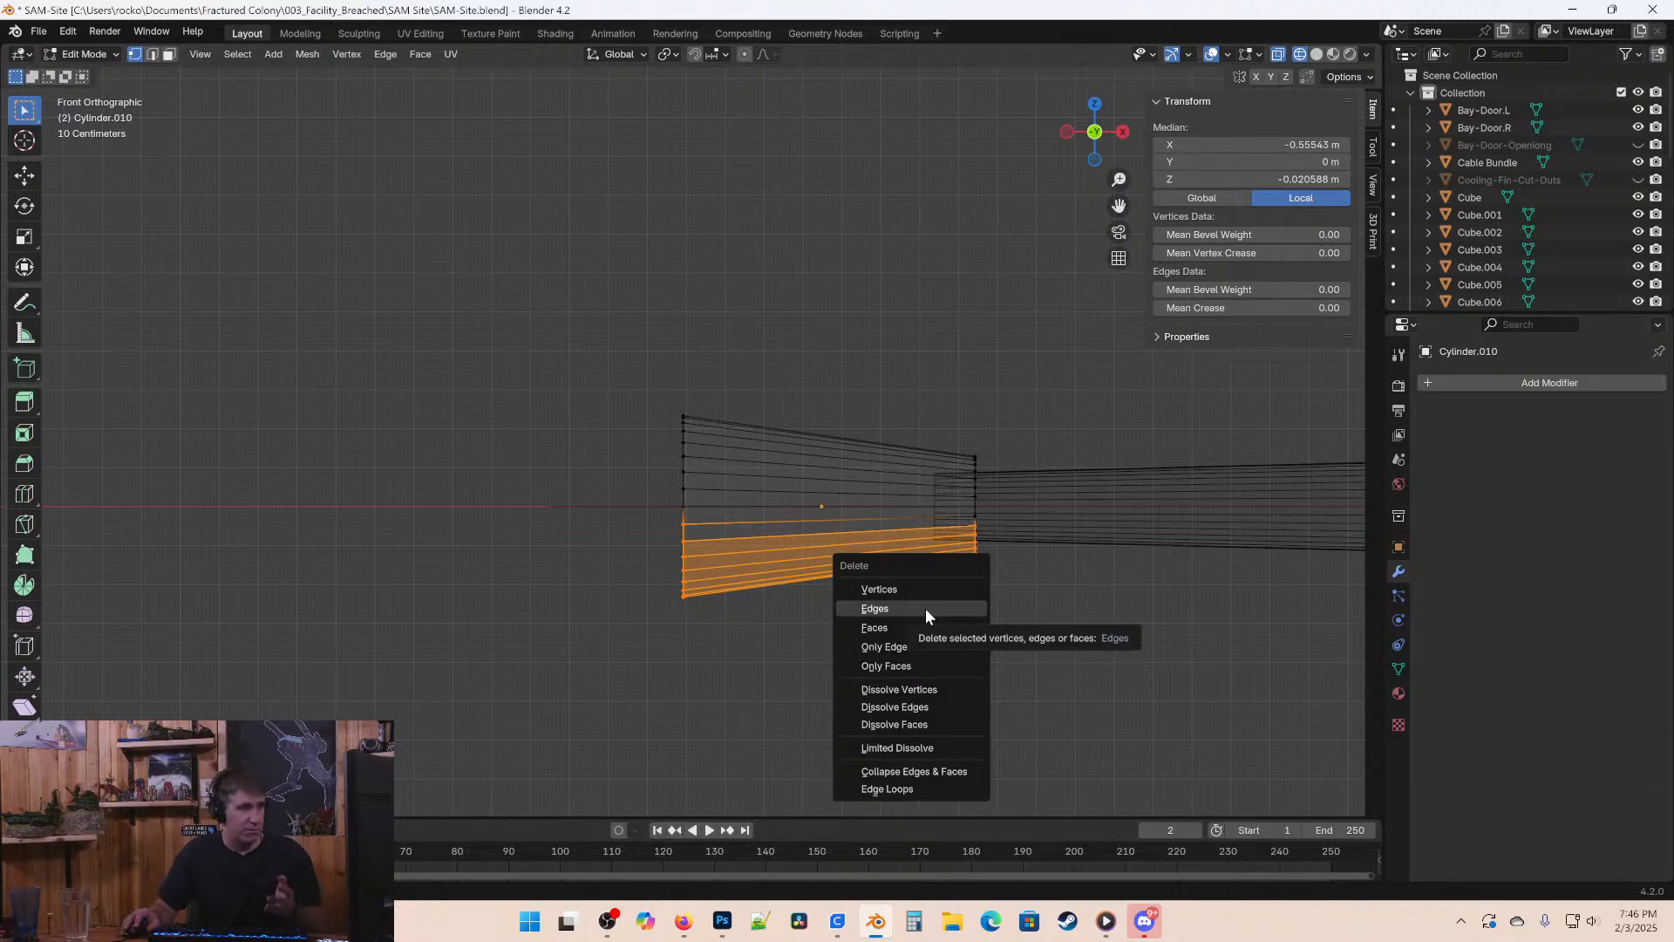
{"action": "left_click", "coordinate": [889, 588]}
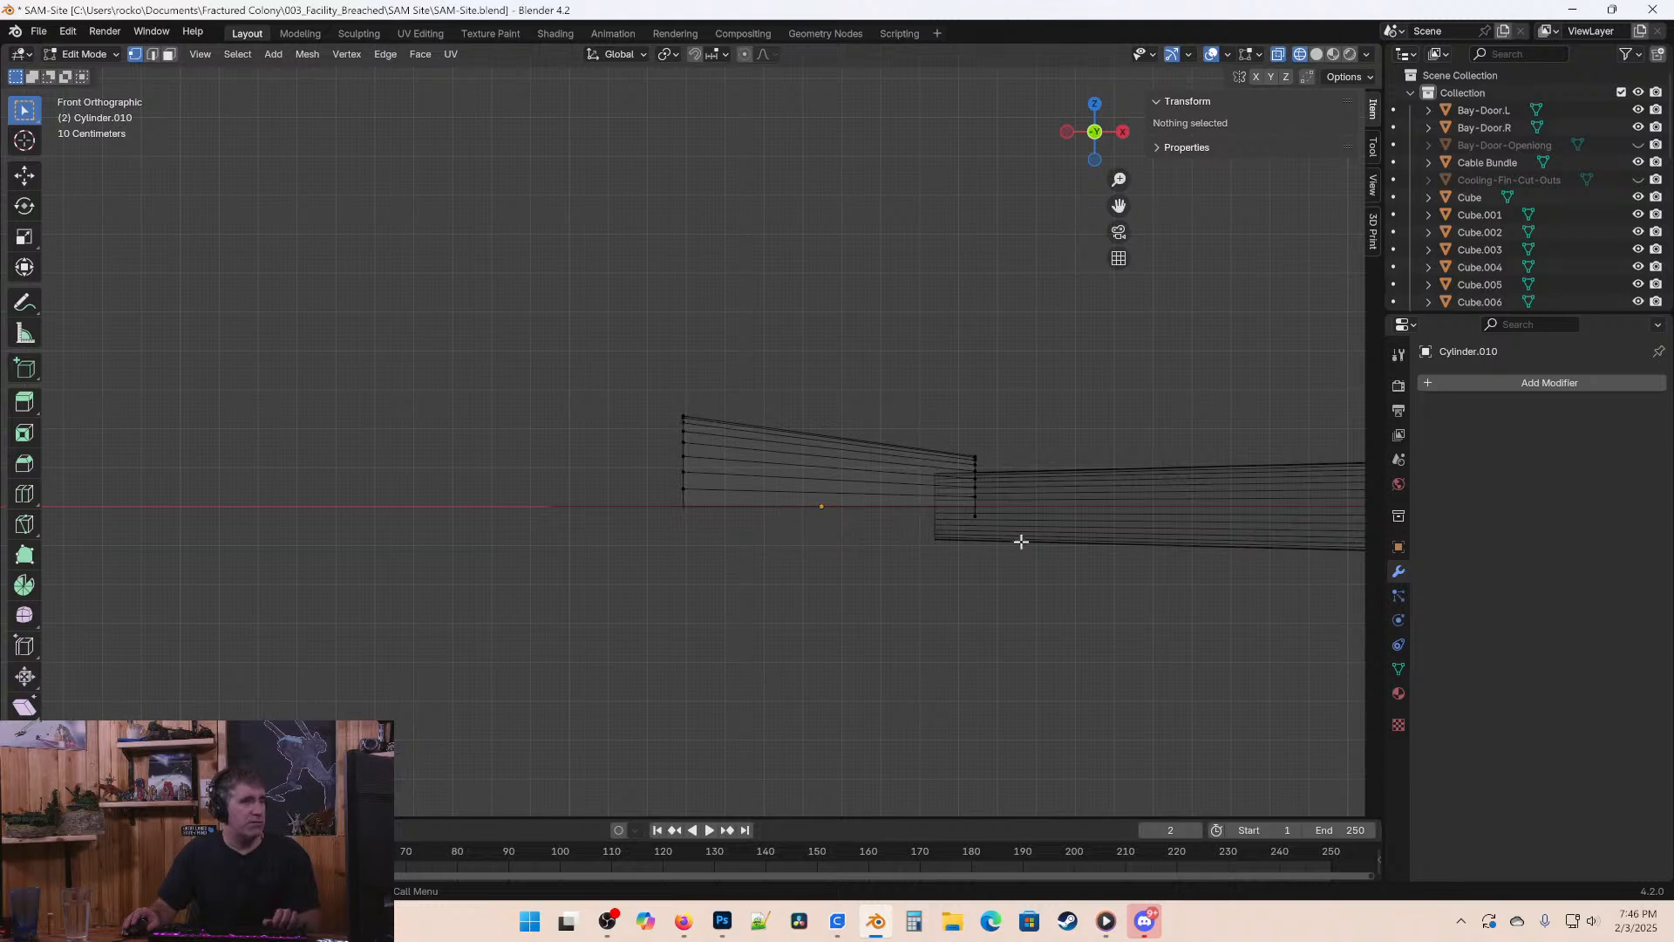
Delete the leftover vertices hanging below the centre line at the muzzle piece's narrow end.
{"action": "key", "text": "b"}
{"action": "key", "text": "Escape"}
{"action": "key", "text": "b"}
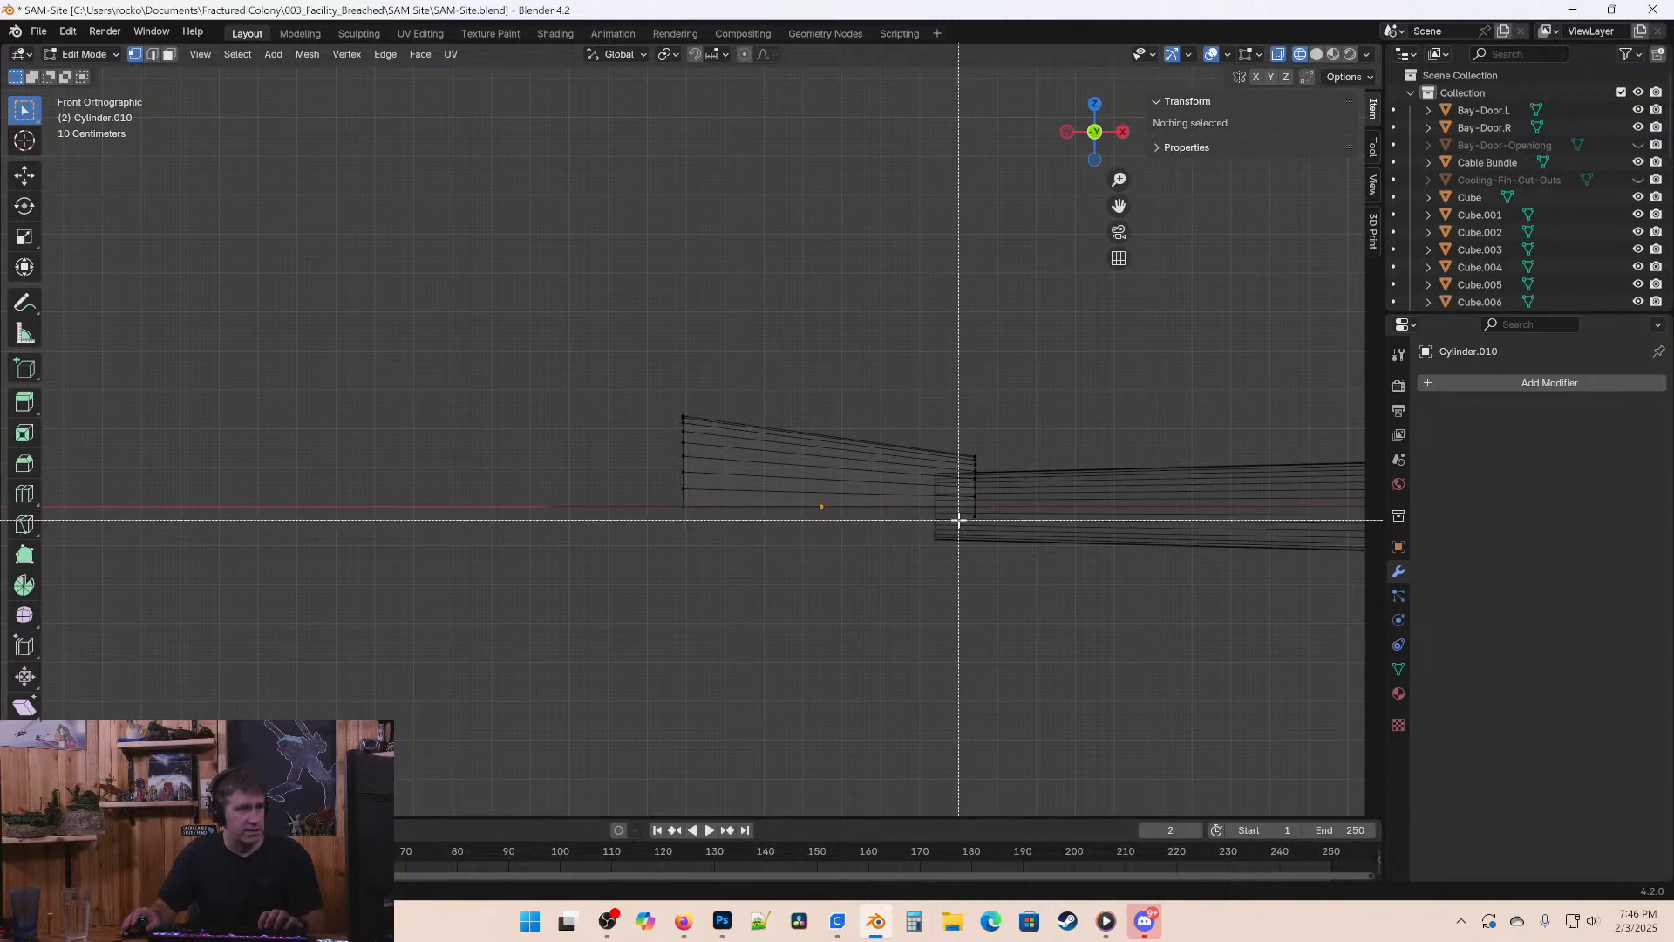
{"action": "left_click_drag", "start_coordinate": [965, 510], "coordinate": [1001, 542]}
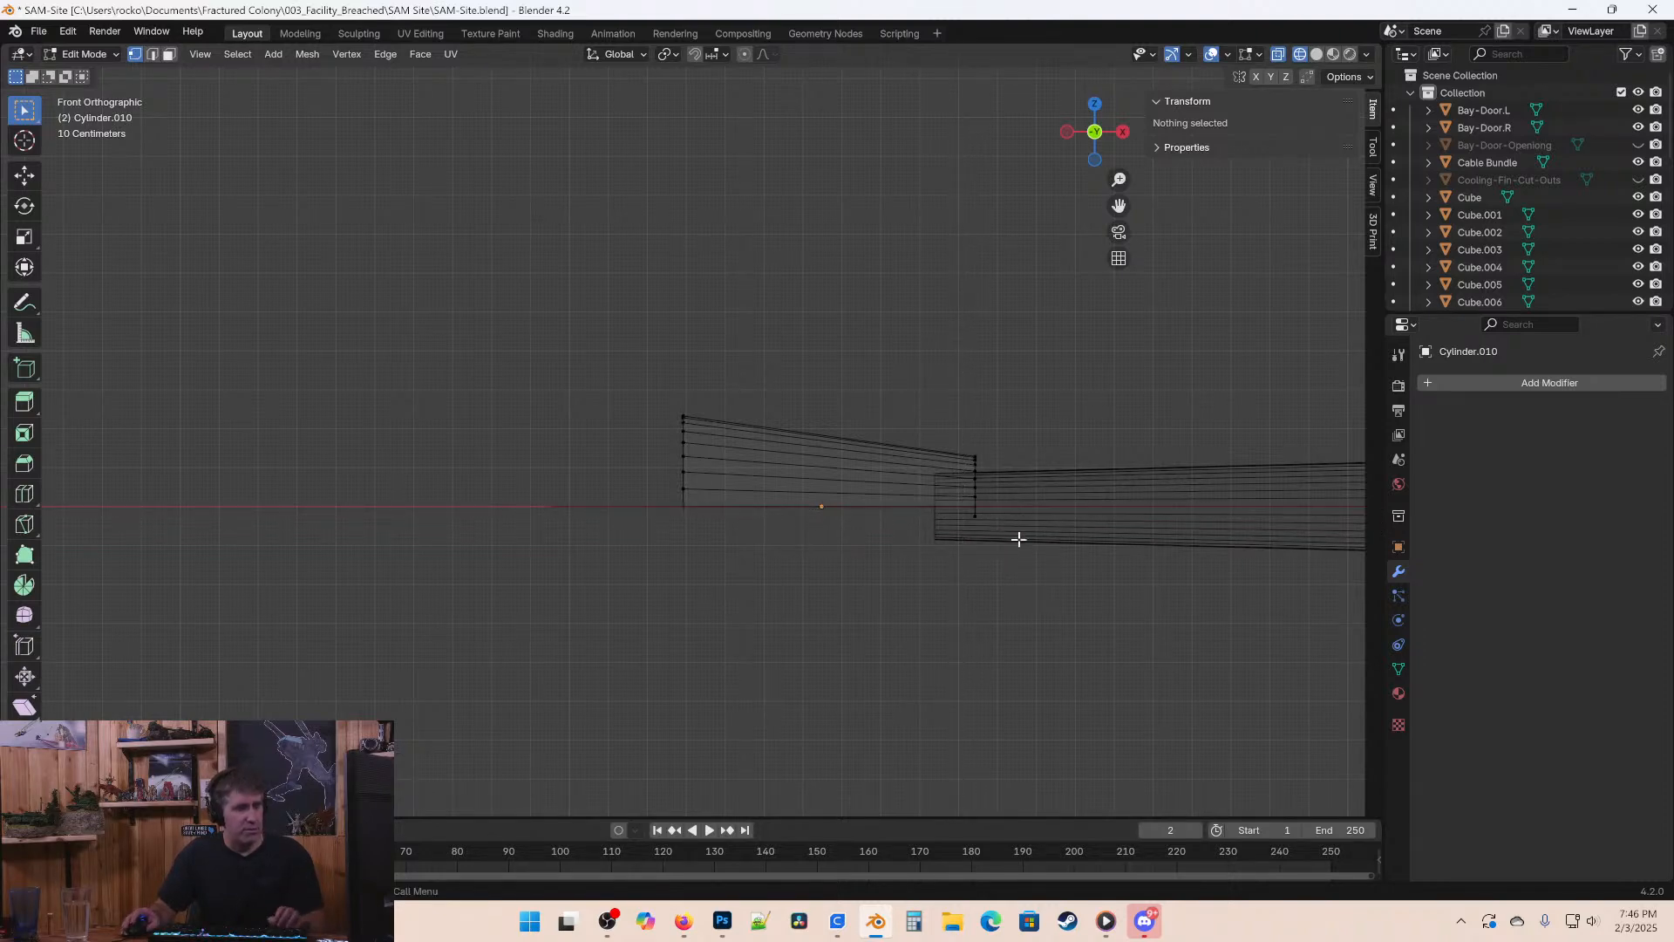
{"action": "scroll", "coordinate": [1018, 539], "scroll_direction": "up", "scroll_amount": 5}
{"action": "left_click_drag", "start_coordinate": [820, 569], "coordinate": [984, 677]}
{"action": "key", "text": "x"}
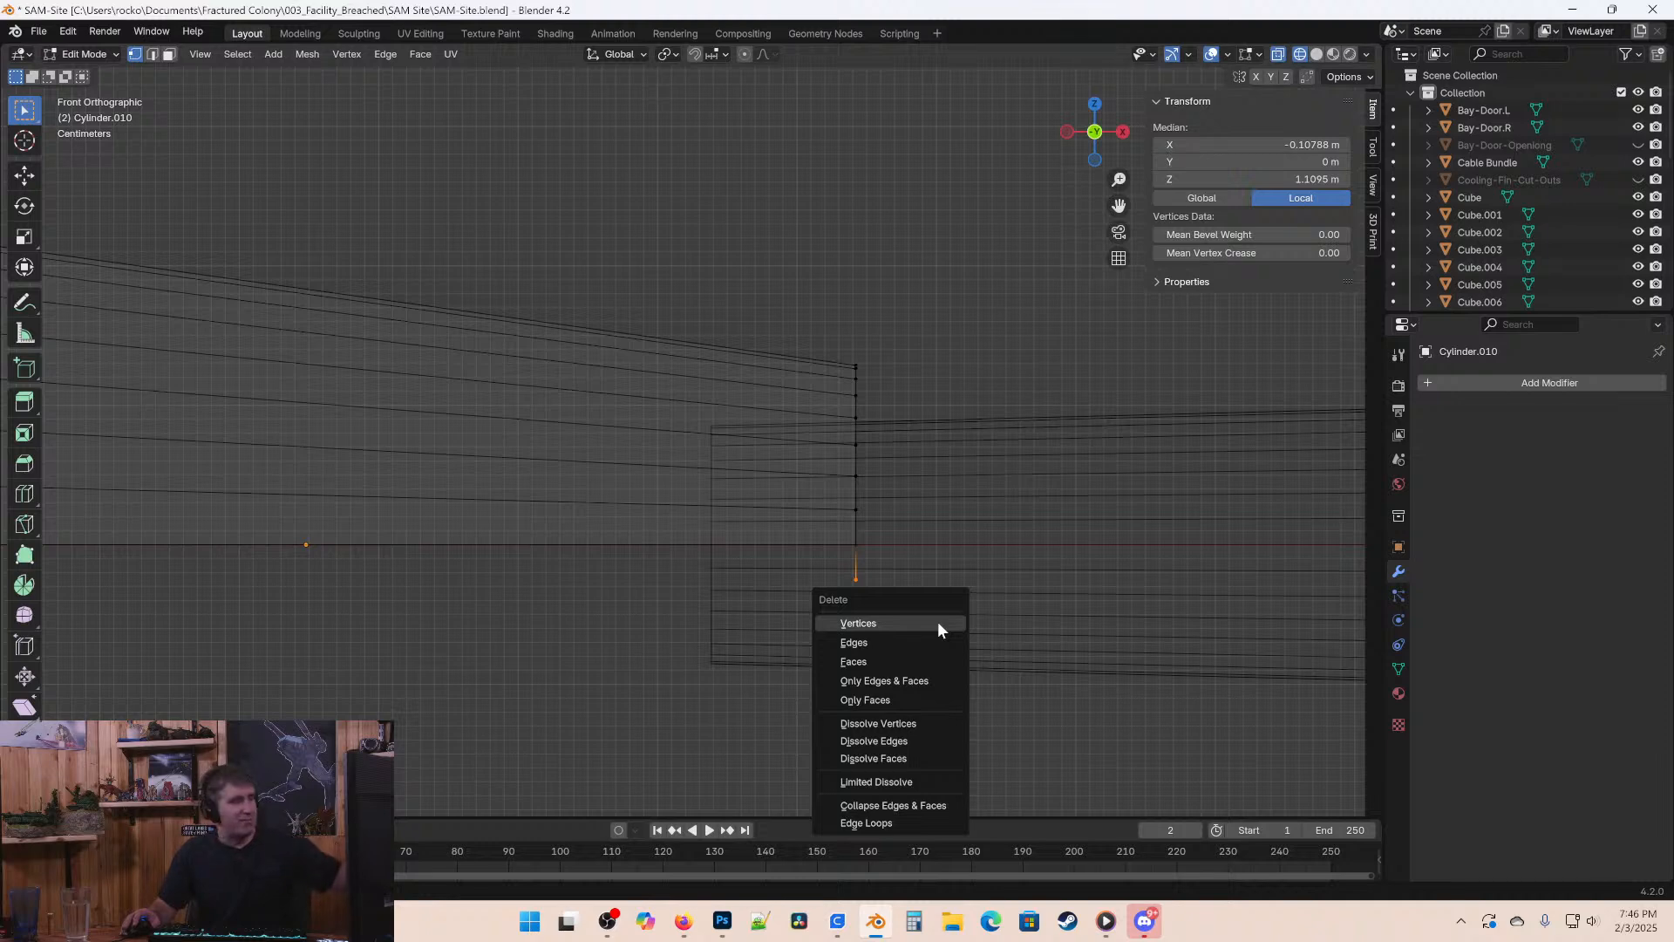
{"action": "left_click", "coordinate": [938, 622]}
Select the muzzle half shell's wide and narrow end vertices in turn and examine the remaining shape against the sketch.
{"action": "scroll", "coordinate": [513, 520], "scroll_direction": "down", "scroll_amount": 3}
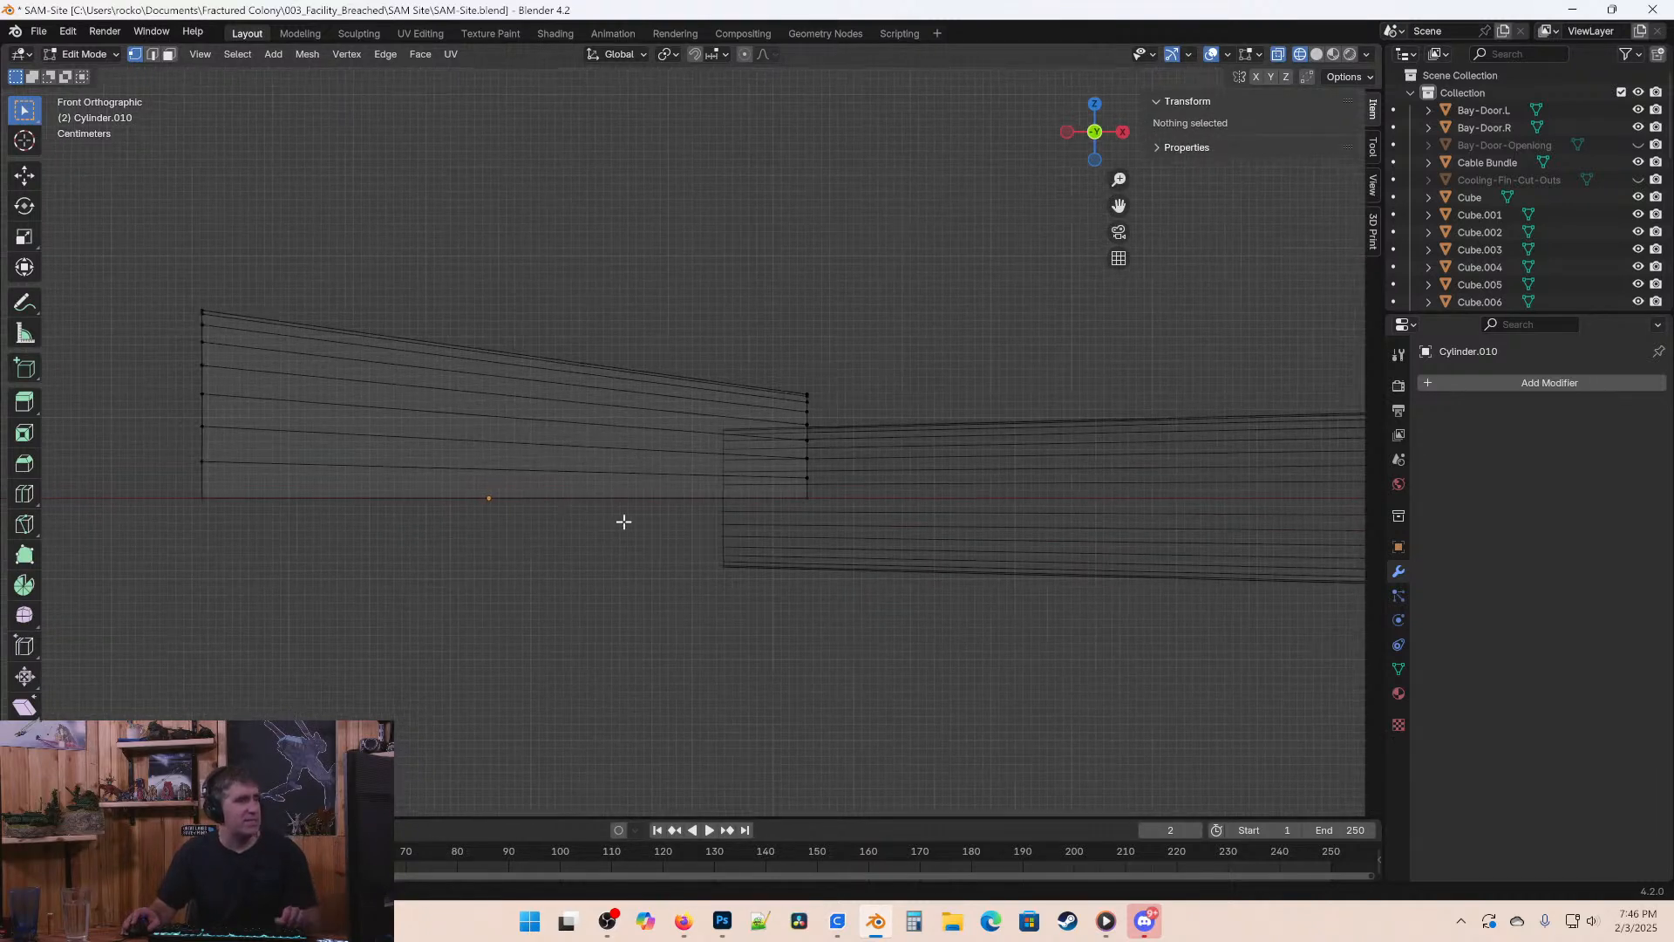
{"action": "middle_click_drag", "start_coordinate": [623, 522], "coordinate": [464, 302], "text": "shift"}
{"action": "left_click_drag", "start_coordinate": [512, 285], "coordinate": [846, 568]}
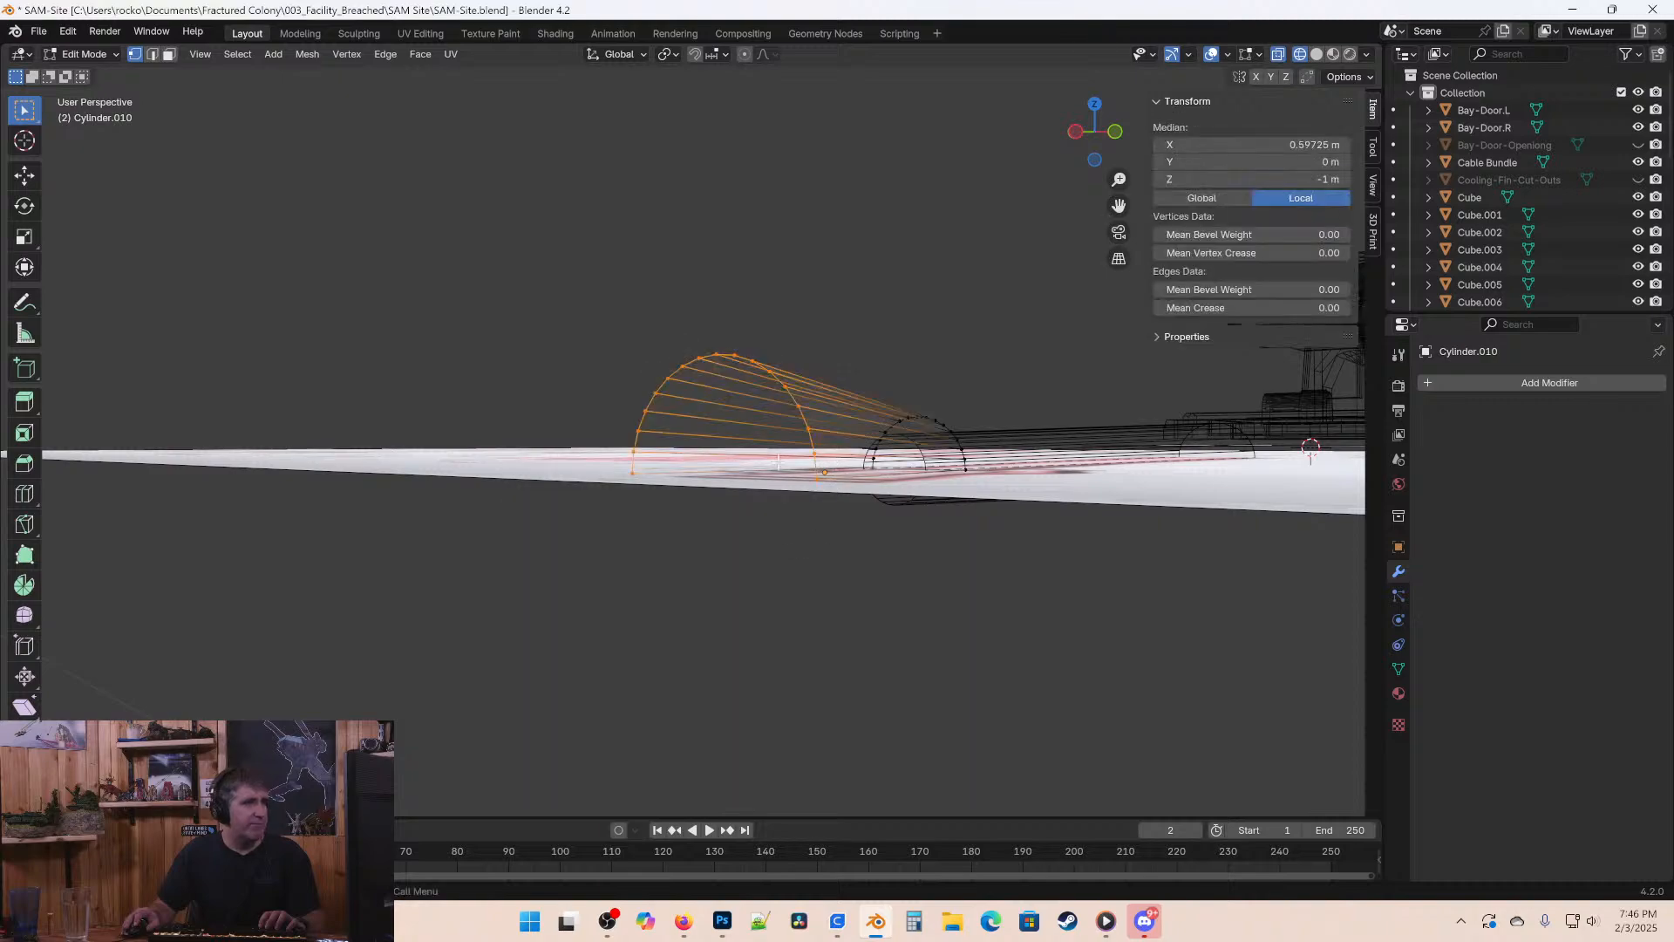
{"action": "middle_click_drag", "start_coordinate": [846, 568], "coordinate": [762, 479]}
{"action": "middle_click_drag", "start_coordinate": [1093, 501], "coordinate": [539, 551]}
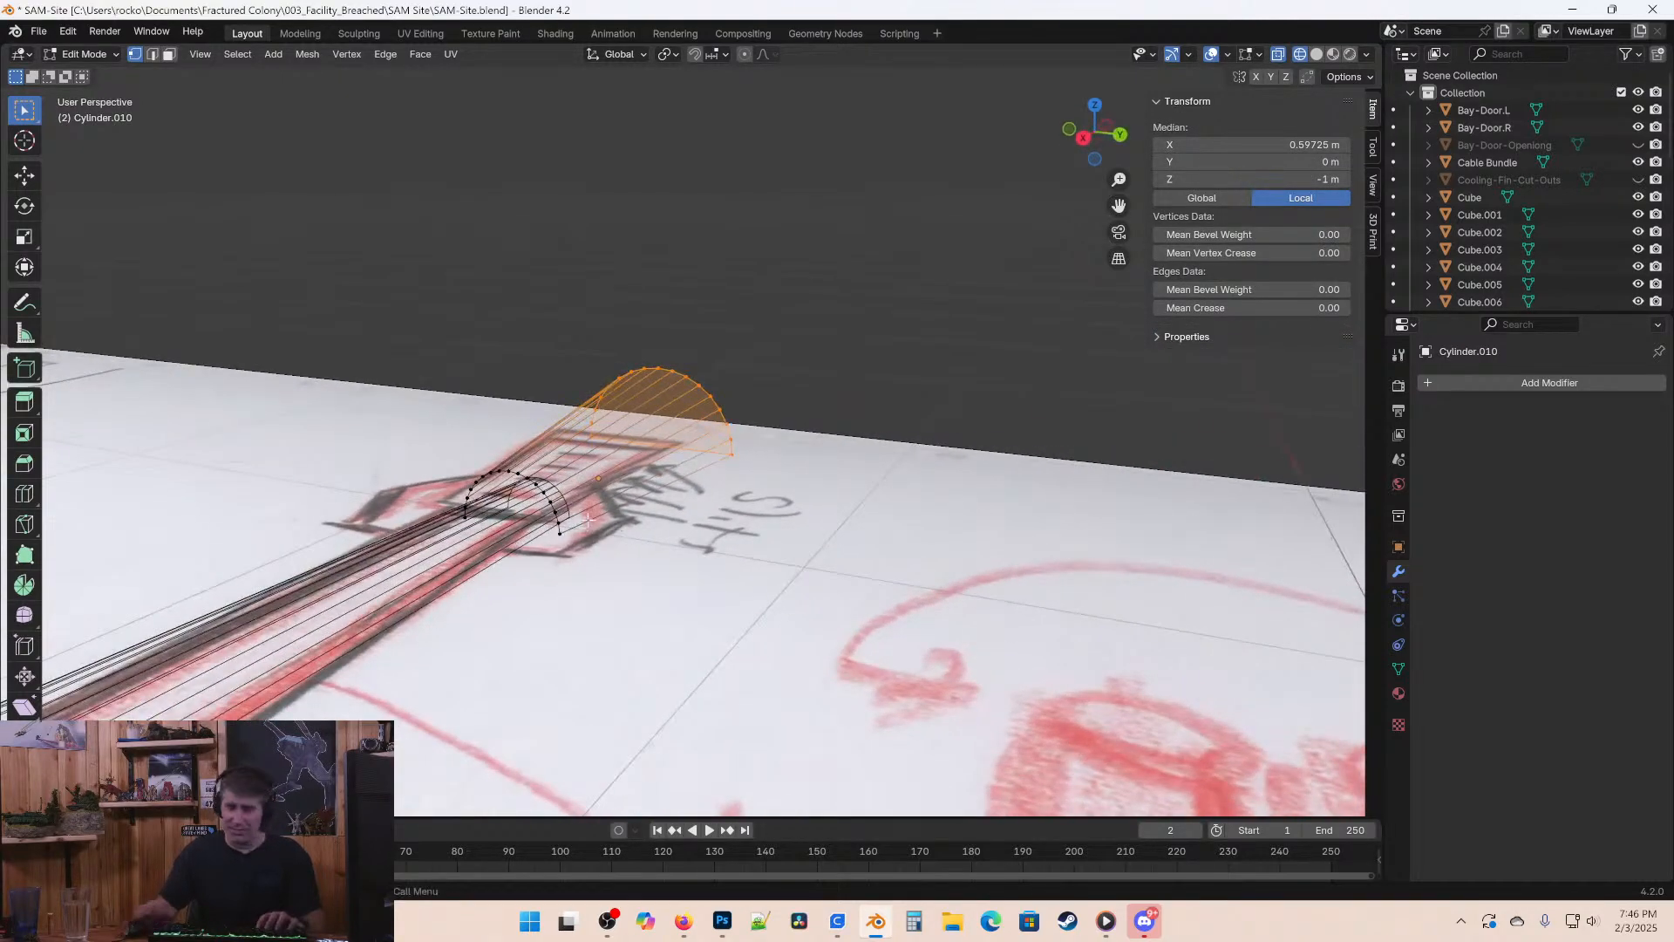
{"action": "key", "text": "KP_7"}
{"action": "key", "text": "alt+a"}
{"action": "key", "text": "b"}
{"action": "left_click_drag", "start_coordinate": [828, 439], "coordinate": [971, 592]}
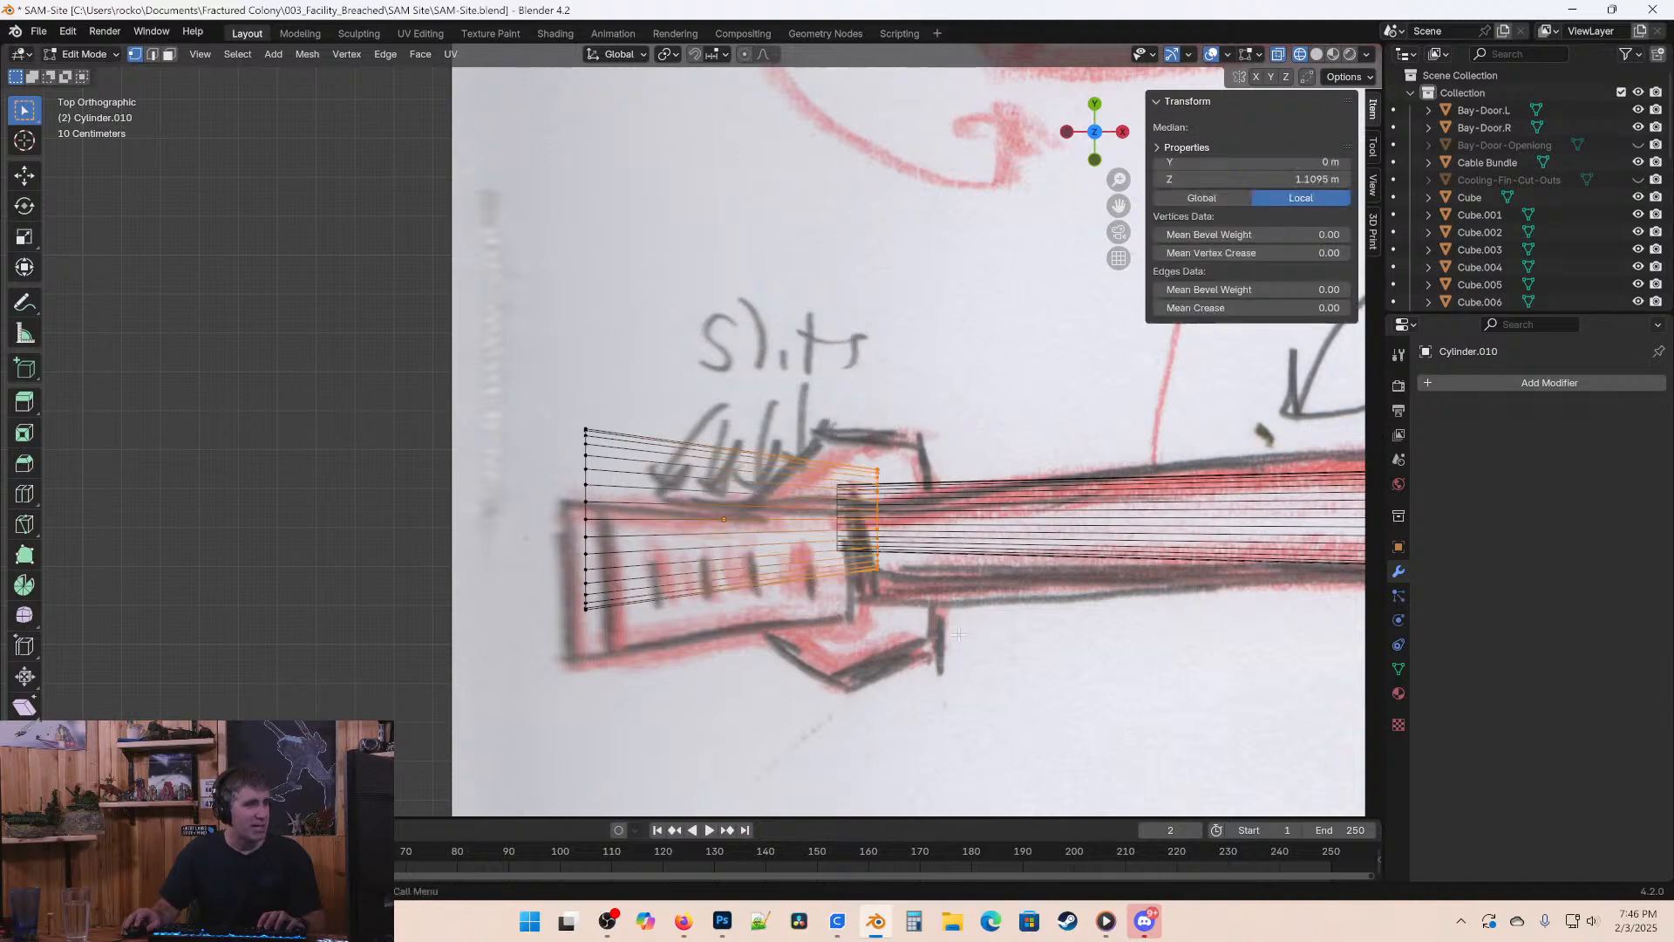
{"action": "middle_click_drag", "start_coordinate": [983, 597], "coordinate": [783, 453]}
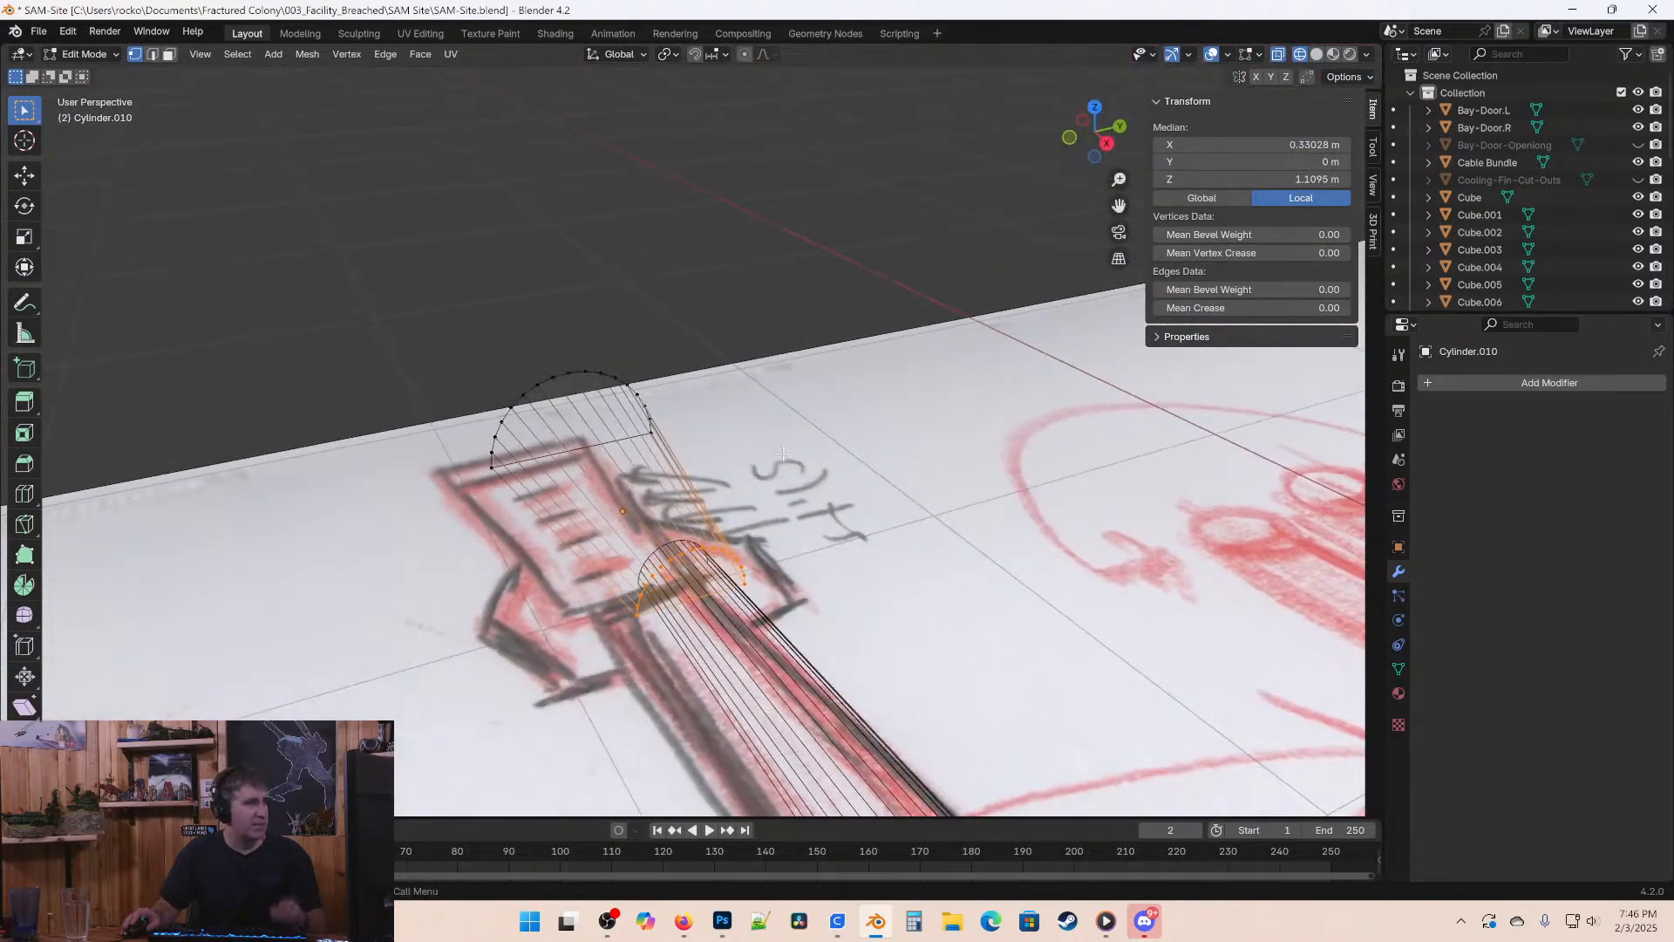
{"action": "middle_click_drag", "start_coordinate": [668, 526], "coordinate": [931, 506]}
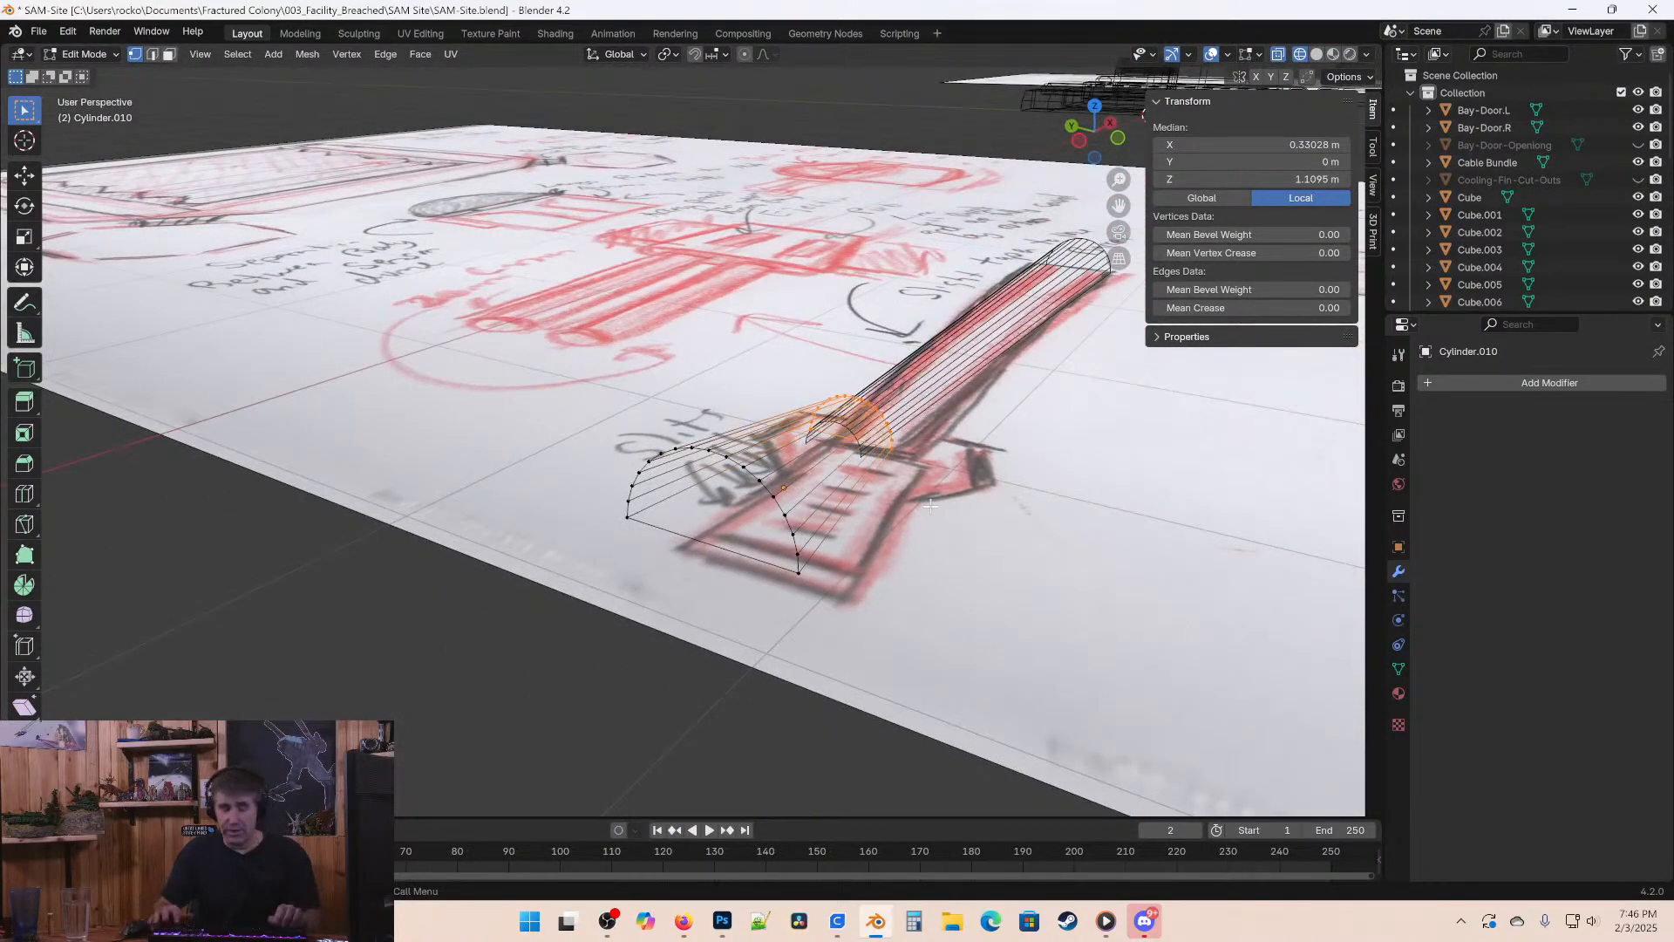
Return to Object Mode, save the file, and rename the muzzle object to "Muzzle End".
{"action": "key", "text": "Tab"}
{"action": "key", "text": "ctrl+s"}
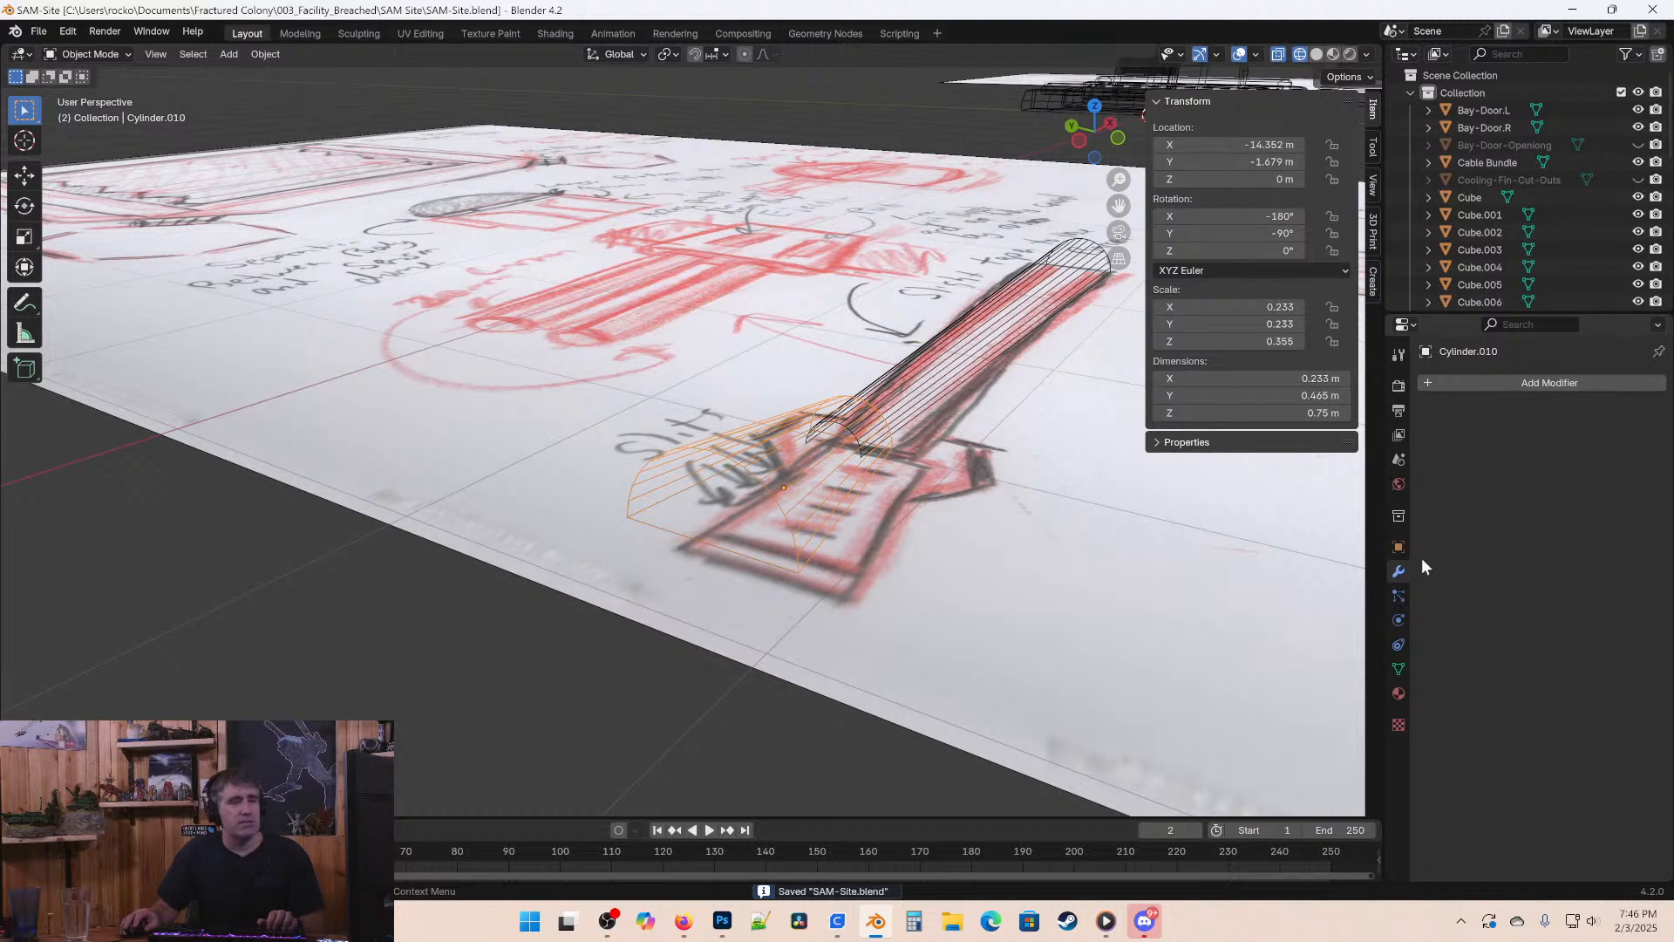
{"action": "left_click", "coordinate": [1398, 547]}
{"action": "double_click", "coordinate": [1483, 383]}
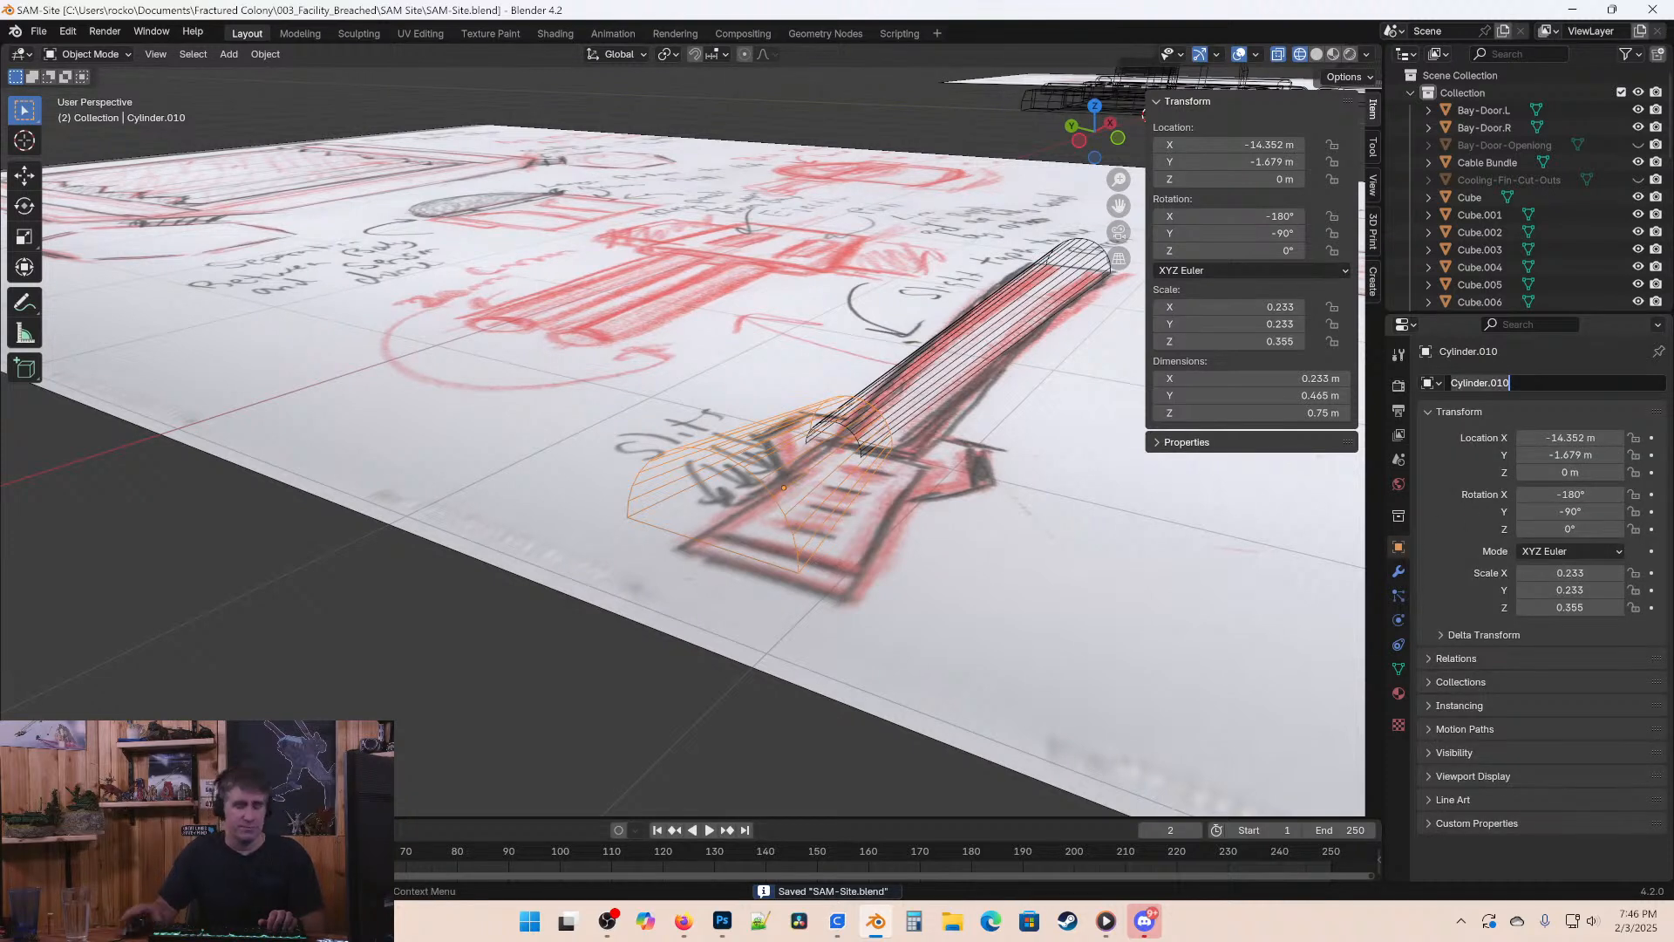
{"action": "type", "text": "Muzzle"}
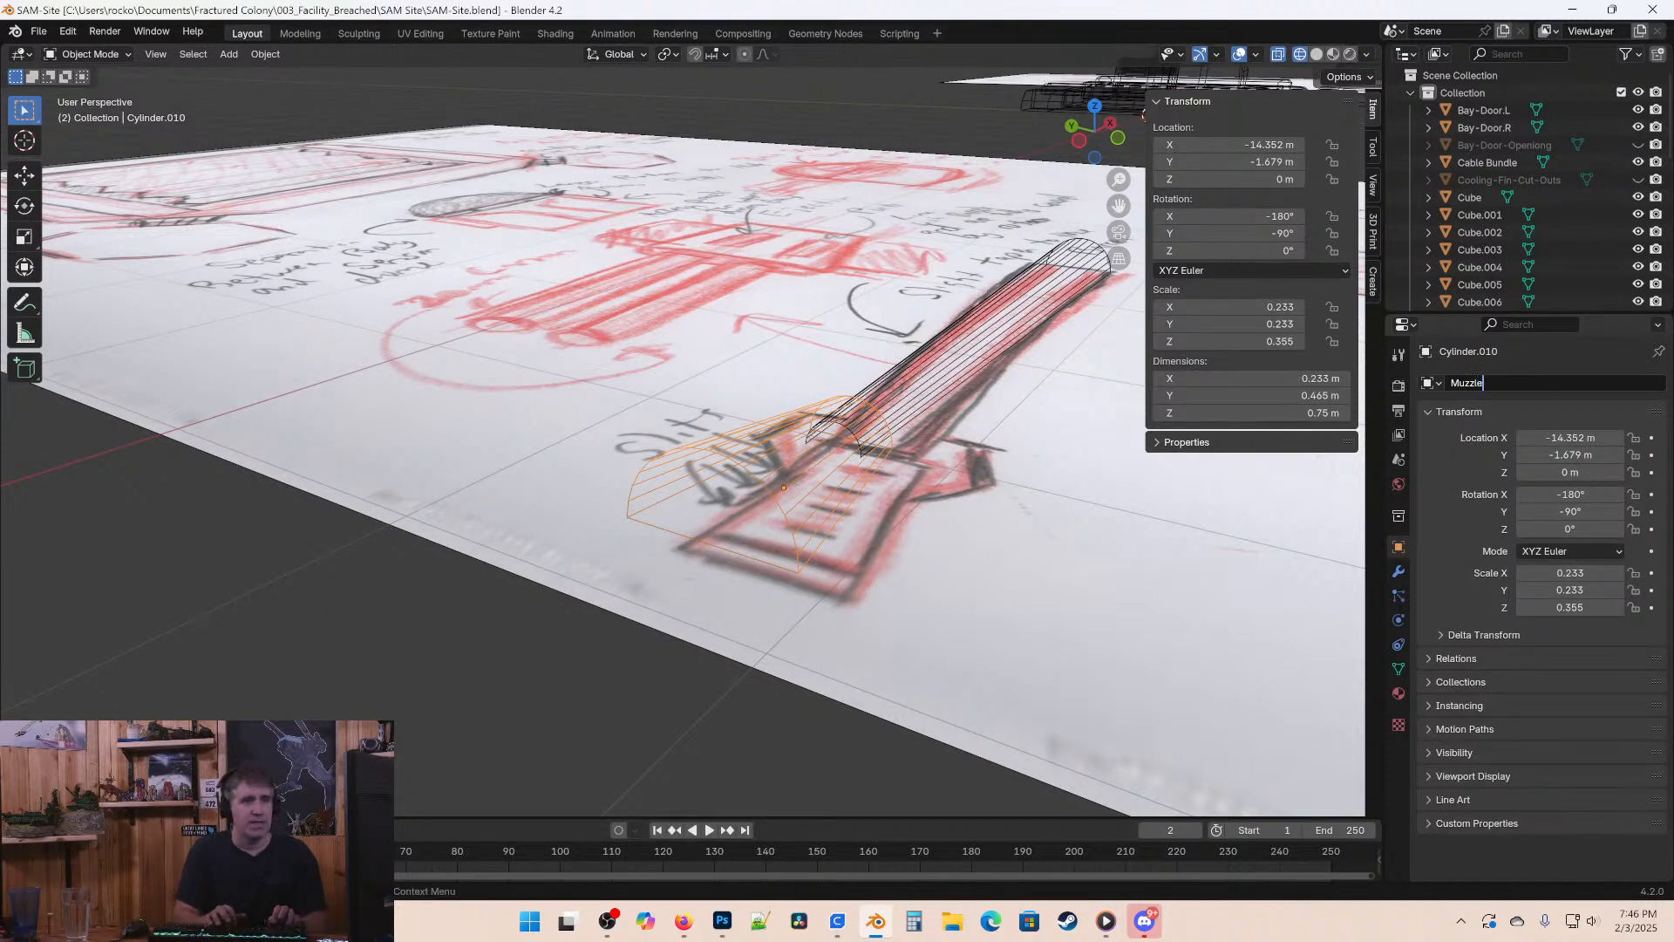
{"action": "type", "text": " End"}
{"action": "key", "text": "Return"}
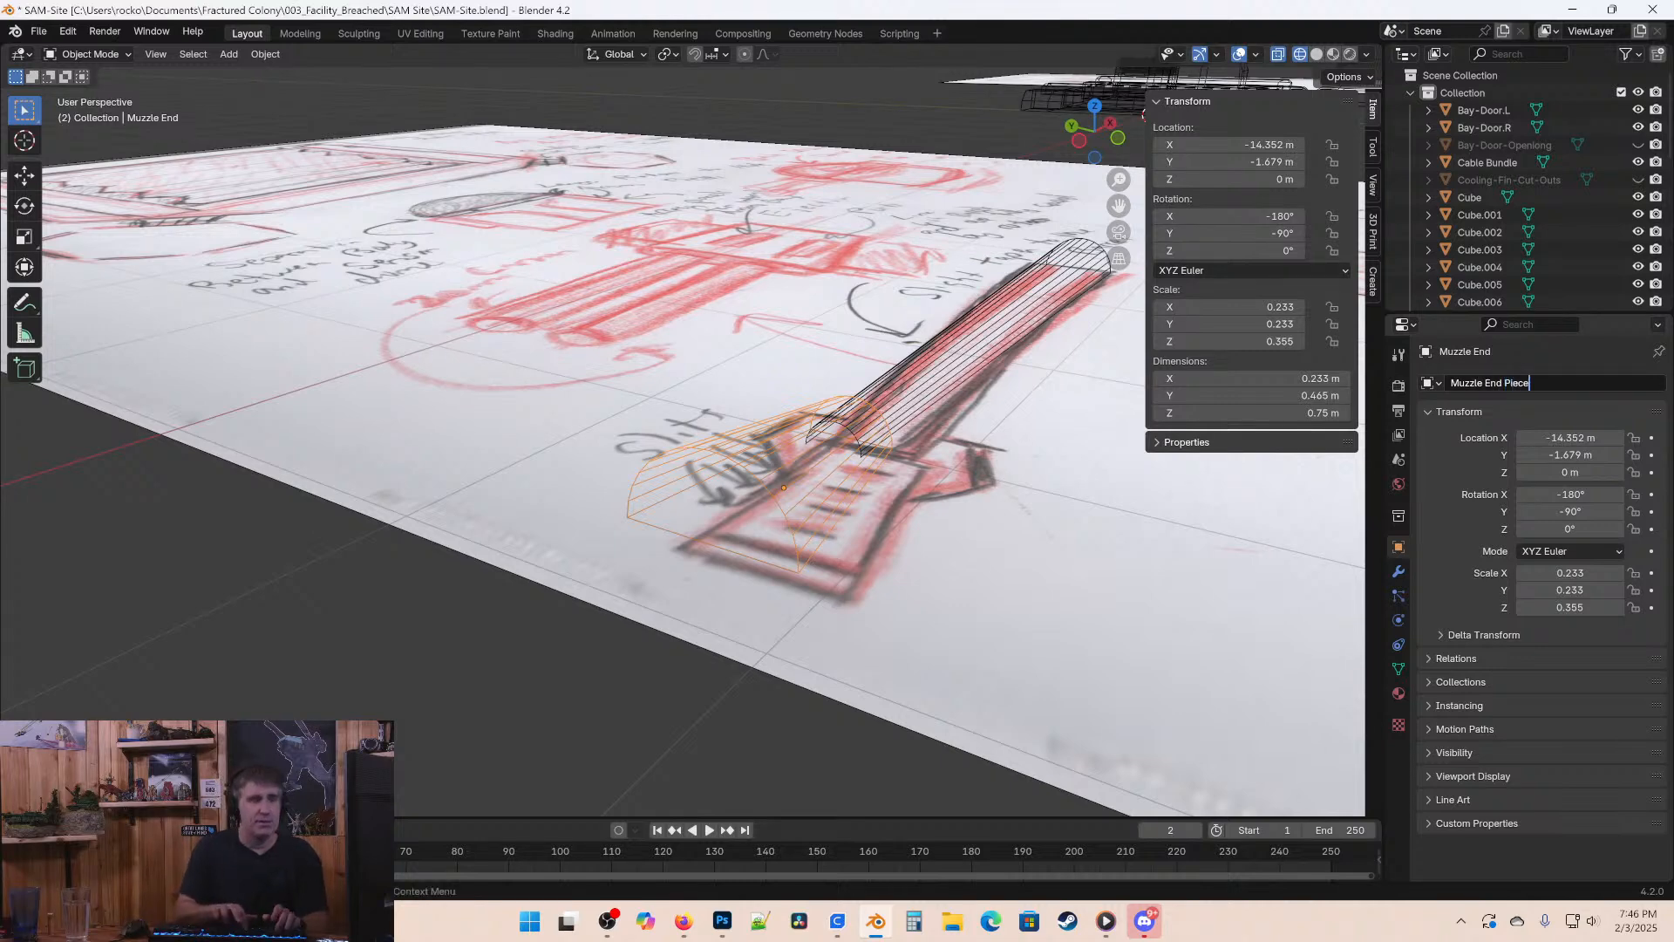
Complete the muzzle object's name as "Muzzle End Piece" and save the file.
{"action": "type", "text": "Piece"}
{"action": "key", "text": "Return"}
{"action": "key", "text": "ctrl+s"}
Add a cylinder and move it in top view to just beyond the muzzle's wide end, at about X -15.067 m, Y -1.45 m.
{"action": "key", "text": "KP_7"}
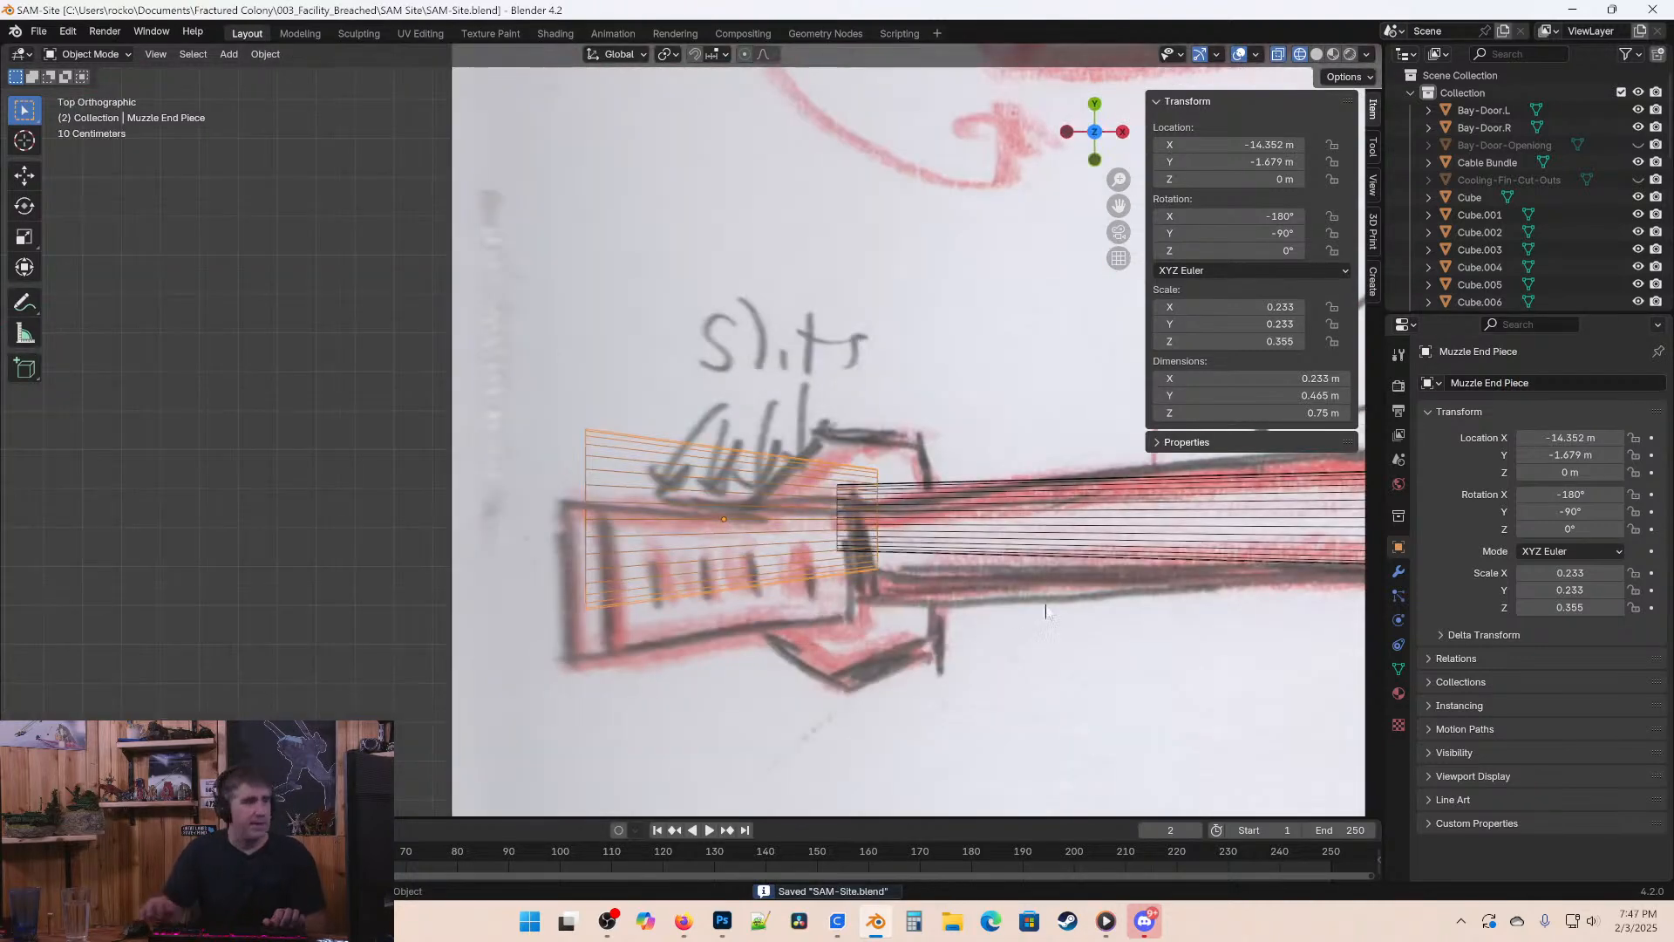
{"action": "scroll", "coordinate": [771, 560], "scroll_direction": "down", "scroll_amount": 4}
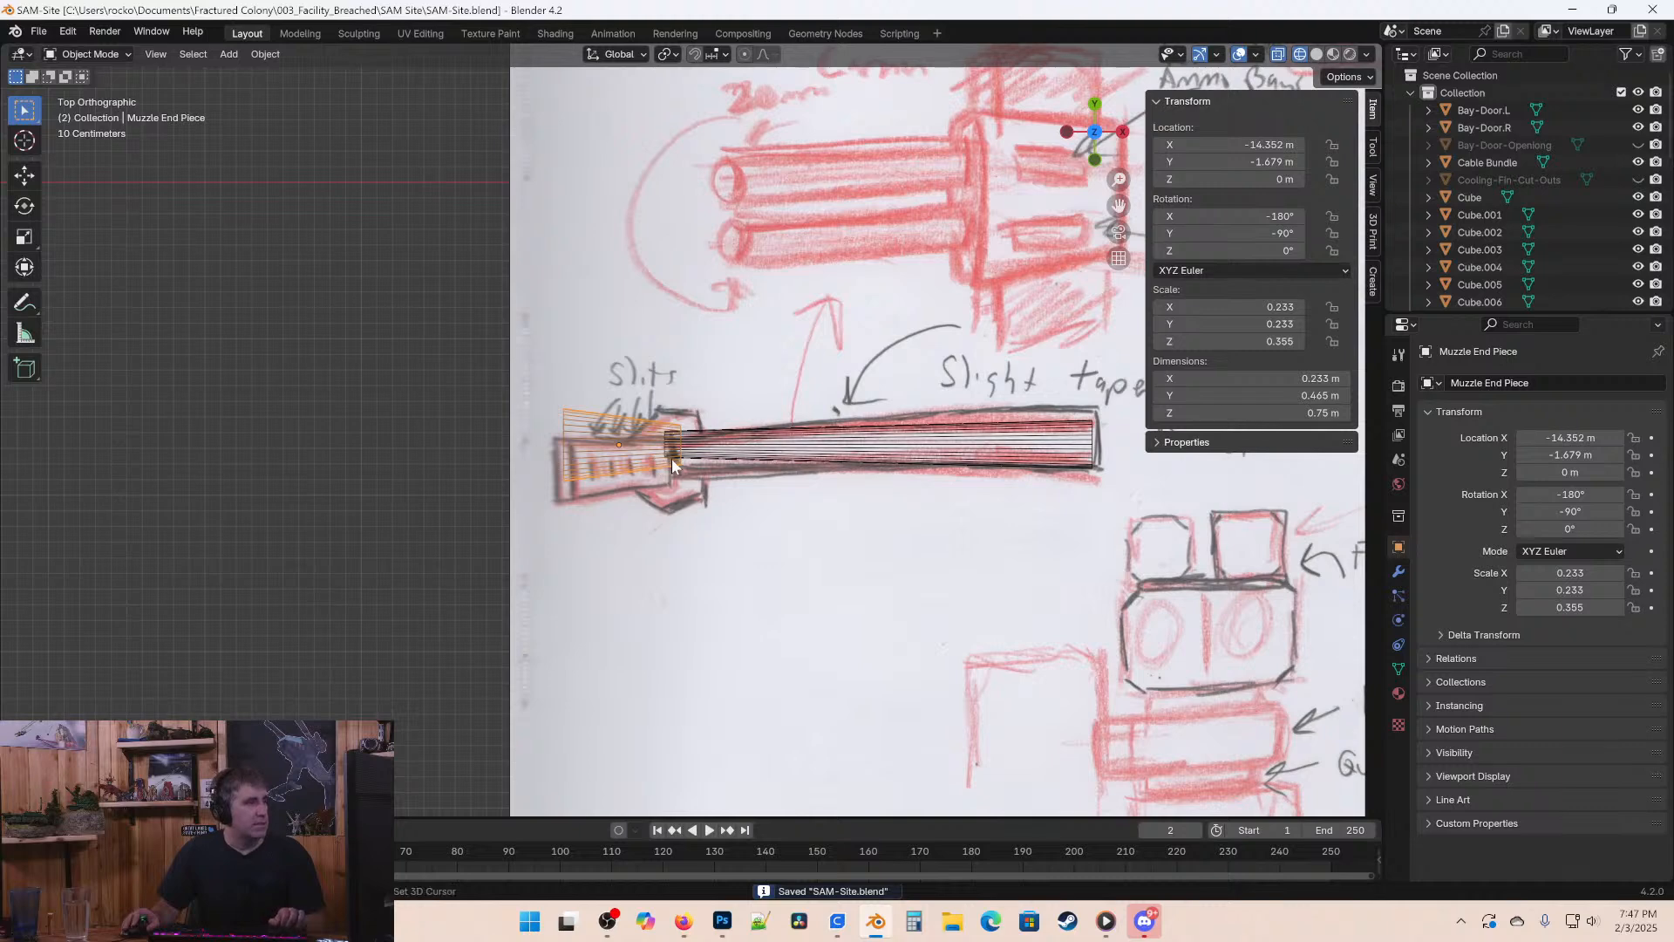
{"action": "key", "text": "shift+a"}
{"action": "mouse_move", "coordinate": [681, 457]}
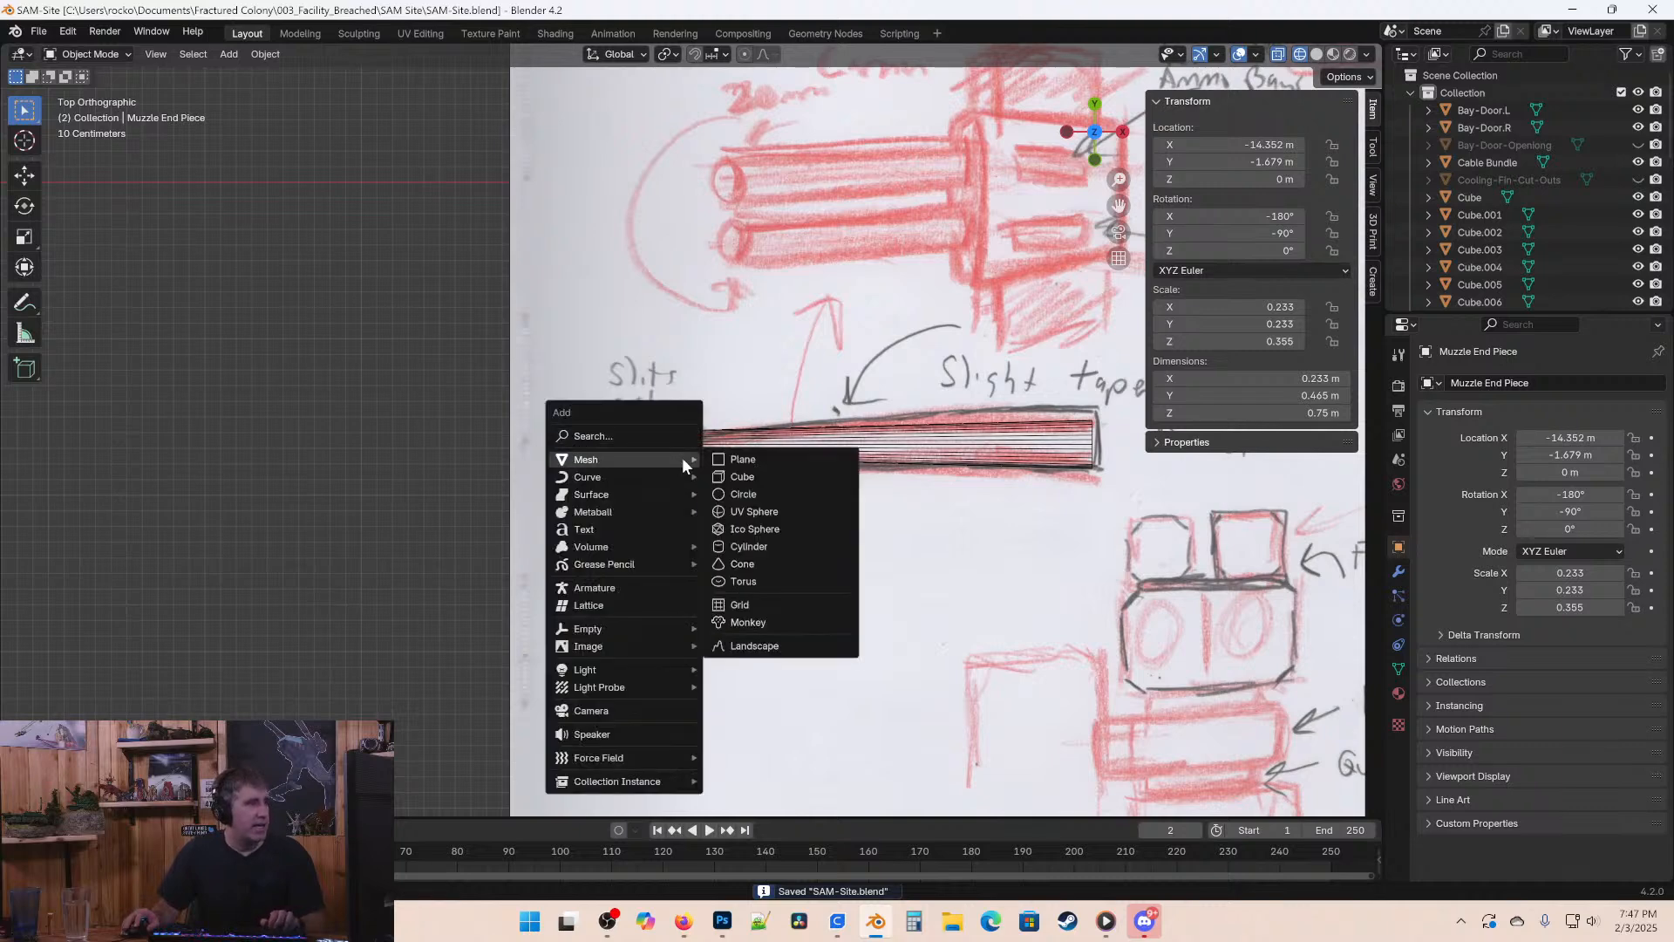
{"action": "left_click", "coordinate": [752, 547]}
{"action": "scroll", "coordinate": [738, 482], "scroll_direction": "down", "scroll_amount": 5}
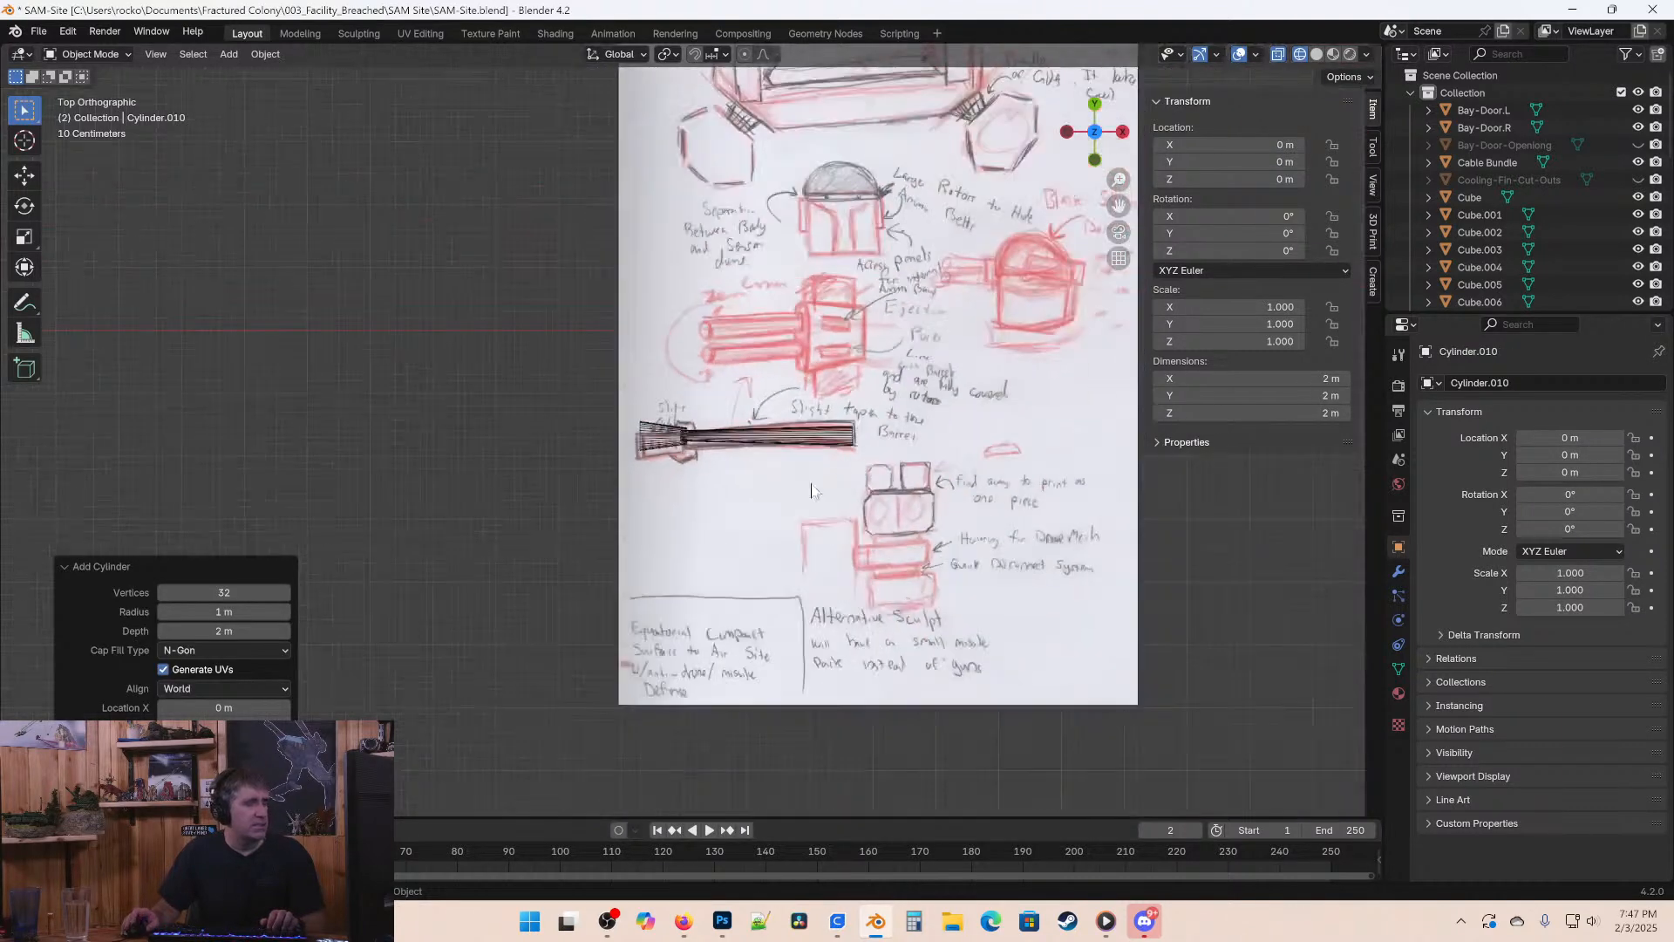
{"action": "scroll", "coordinate": [738, 482], "scroll_direction": "down", "scroll_amount": 1}
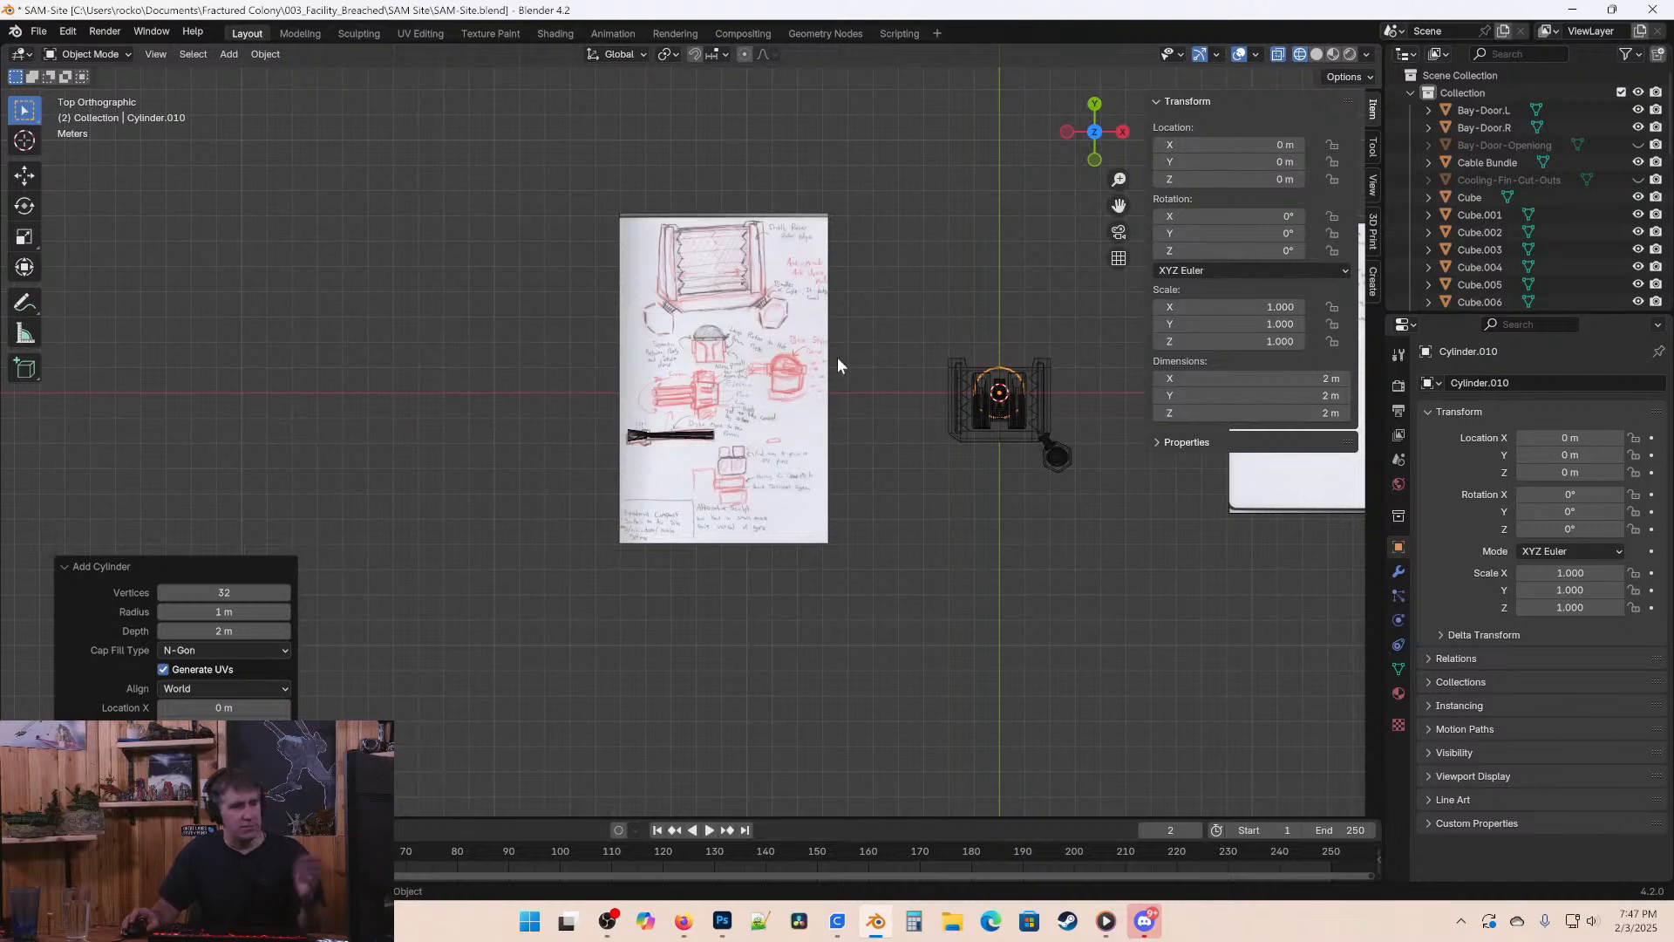
{"action": "key", "text": "g"}
{"action": "left_click", "coordinate": [440, 384]}
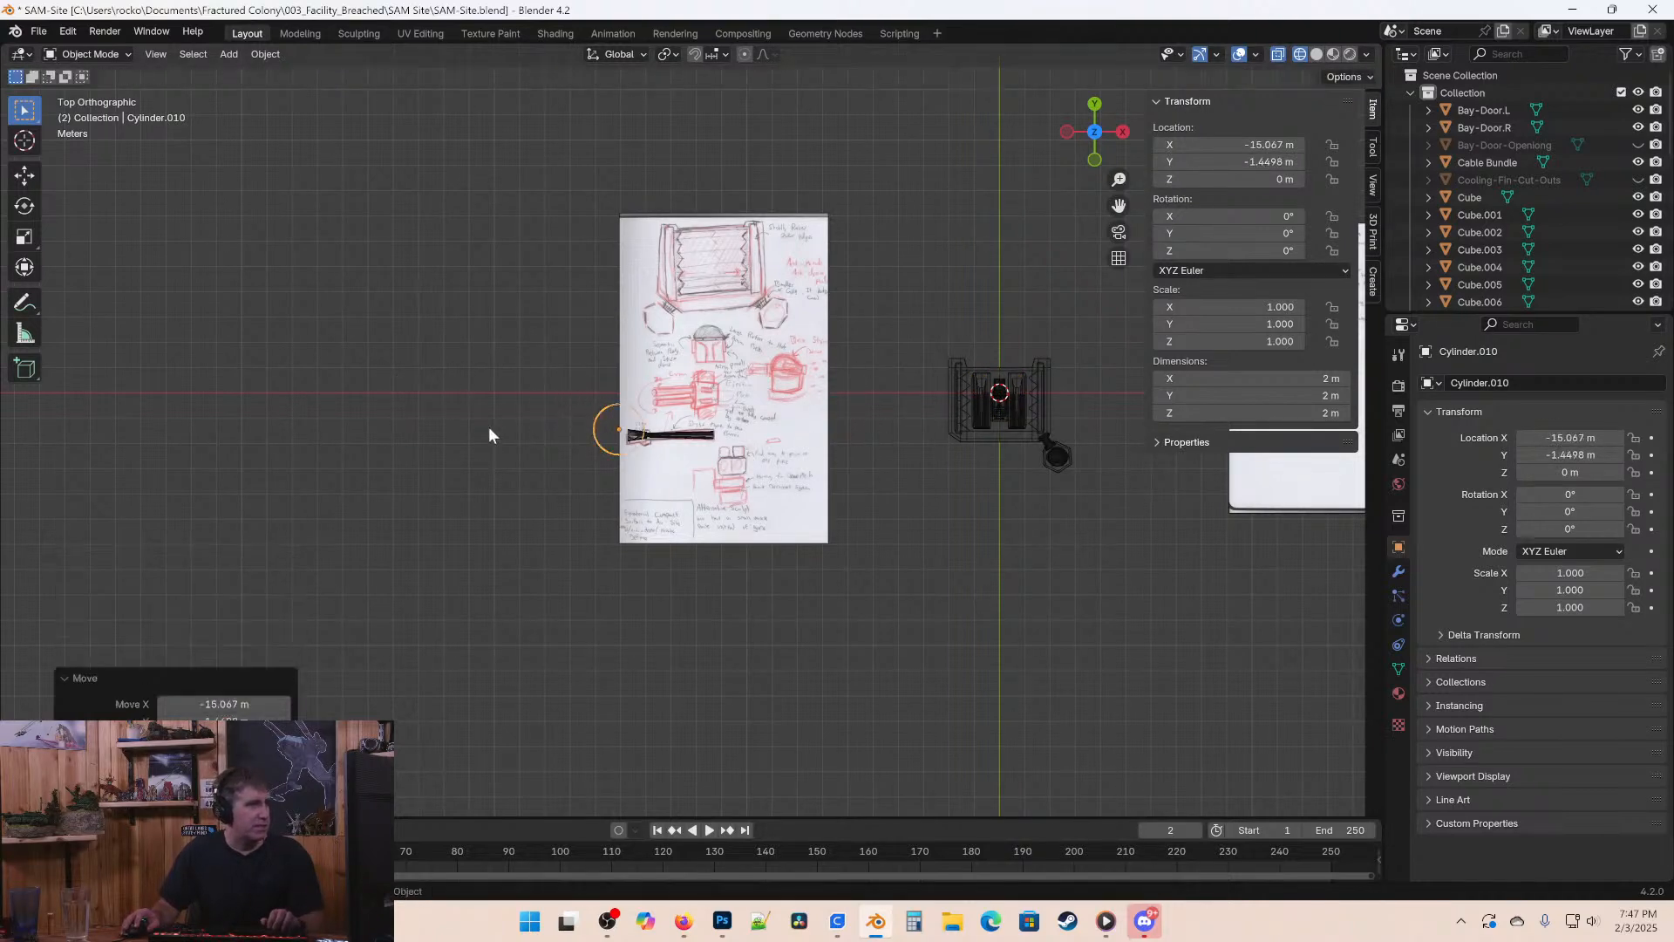
Scale the new cylinder down uniformly to about 0.174, roughly the muzzle's size.
{"action": "scroll", "coordinate": [645, 558], "scroll_direction": "up", "scroll_amount": 8}
{"action": "key", "text": "s"}
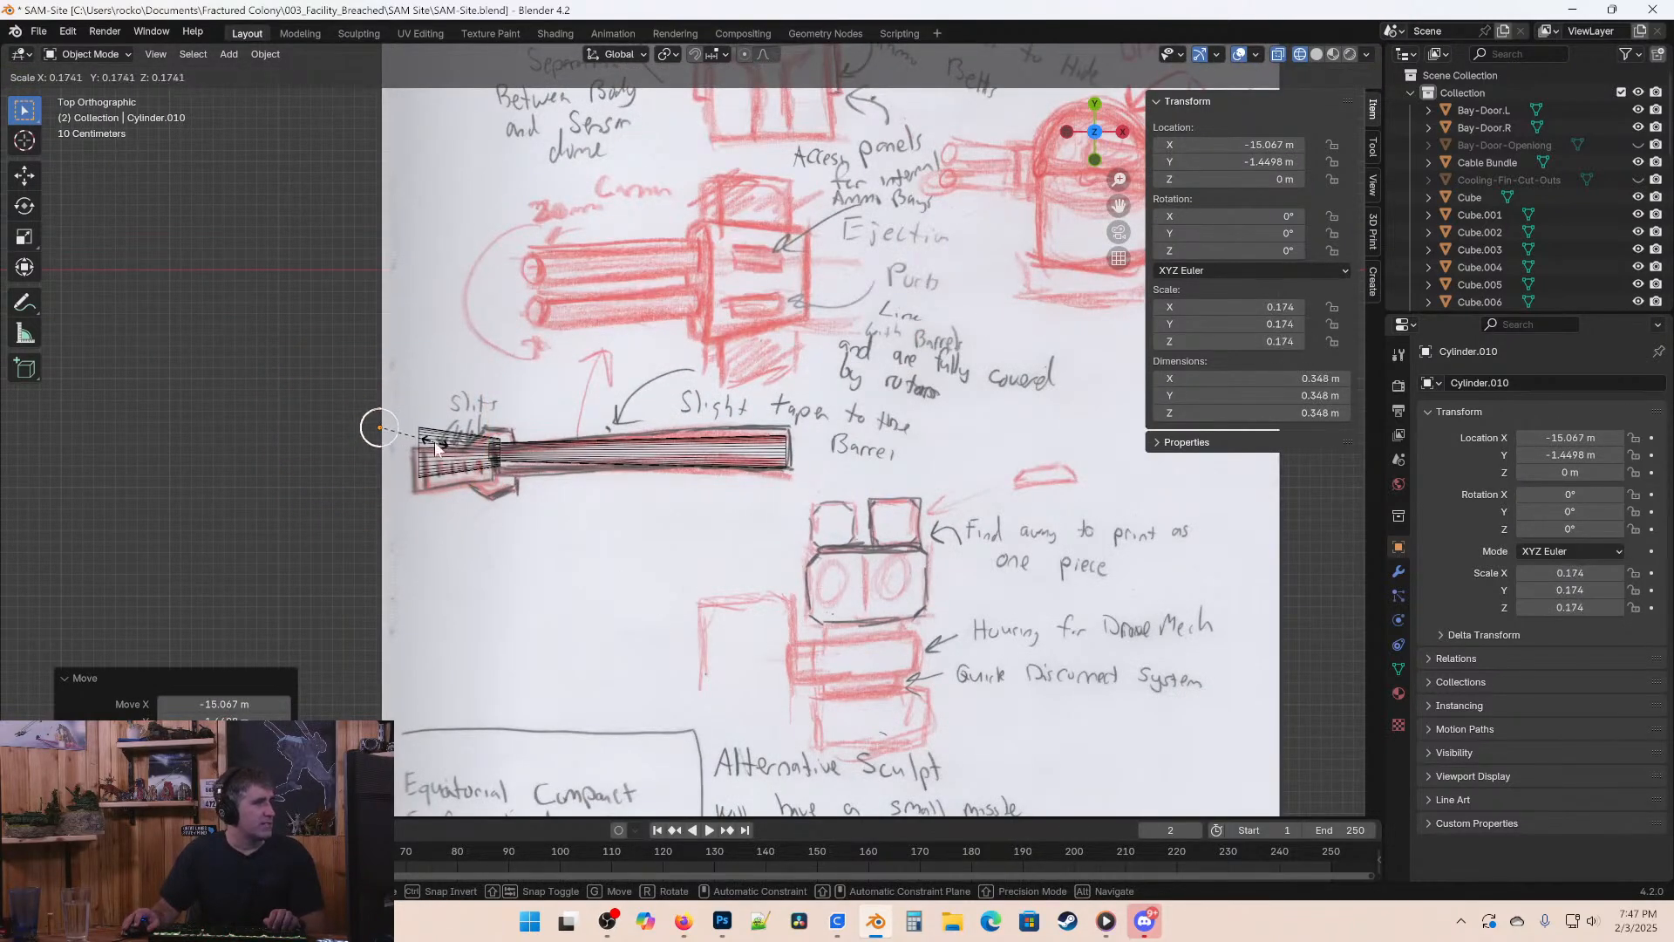
{"action": "left_click", "coordinate": [424, 470]}
Rotate the cylinder in front view by about -89° so that it lies along the barrel direction.
{"action": "middle_click_drag", "start_coordinate": [424, 471], "coordinate": [468, 468], "text": "shift"}
{"action": "scroll", "coordinate": [488, 475], "scroll_direction": "up", "scroll_amount": 3}
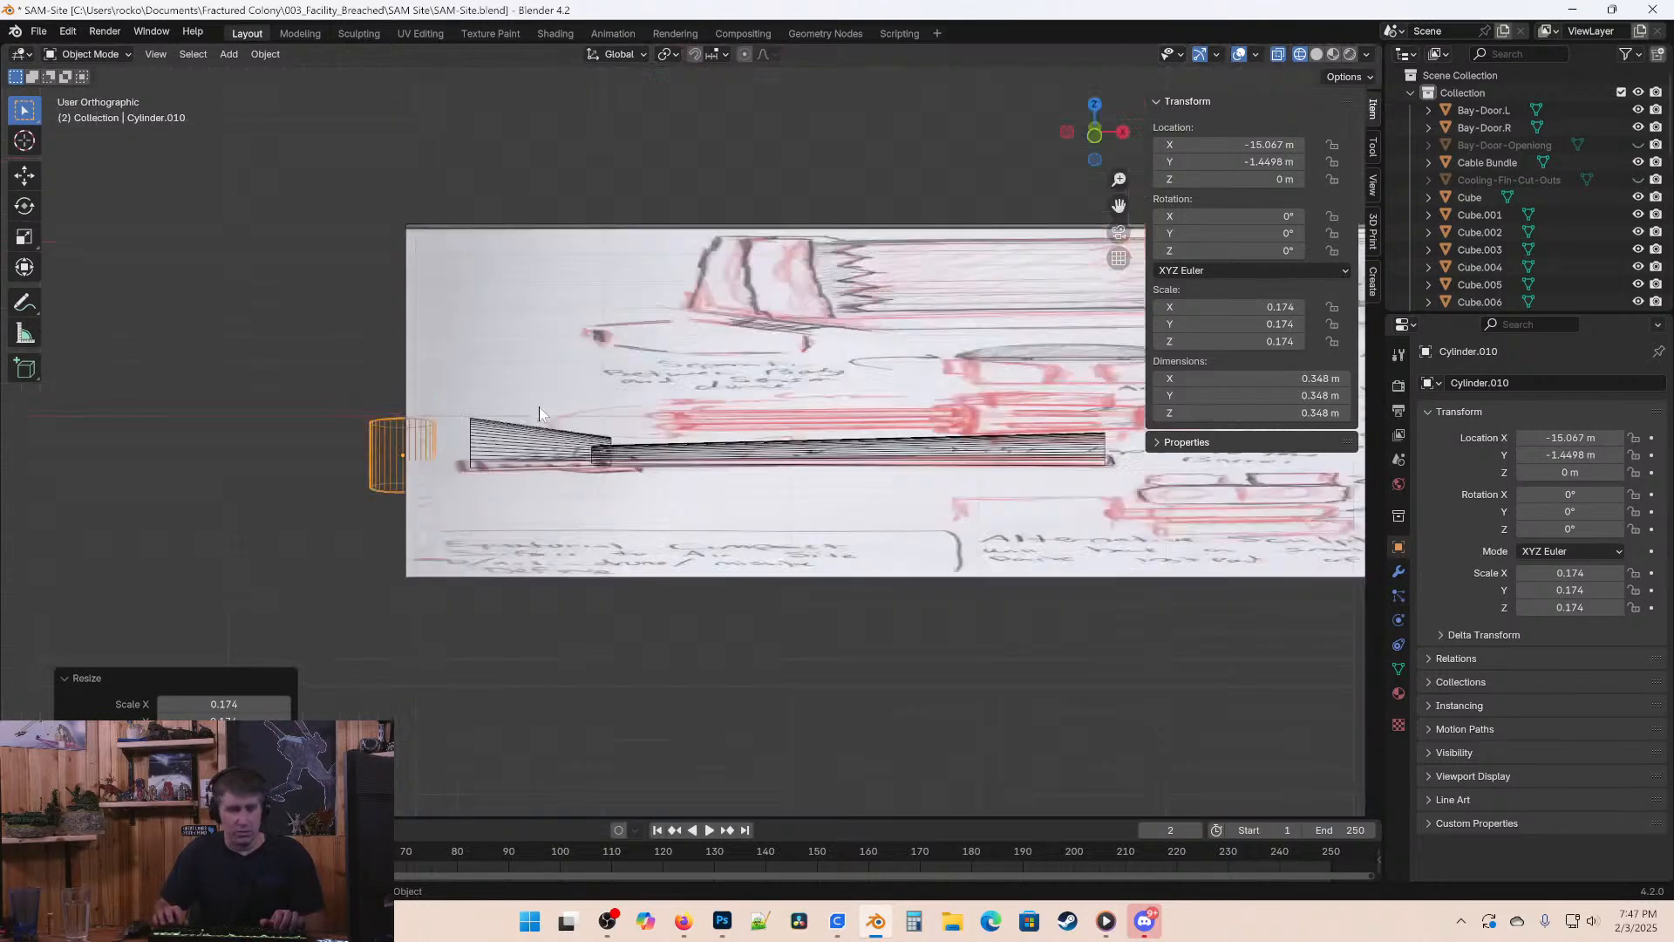
{"action": "key", "text": "KP_1"}
{"action": "scroll", "coordinate": [381, 544], "scroll_direction": "up", "scroll_amount": 3}
{"action": "key", "text": "KP_Decimal"}
{"action": "scroll", "coordinate": [745, 549], "scroll_direction": "up", "scroll_amount": 2}
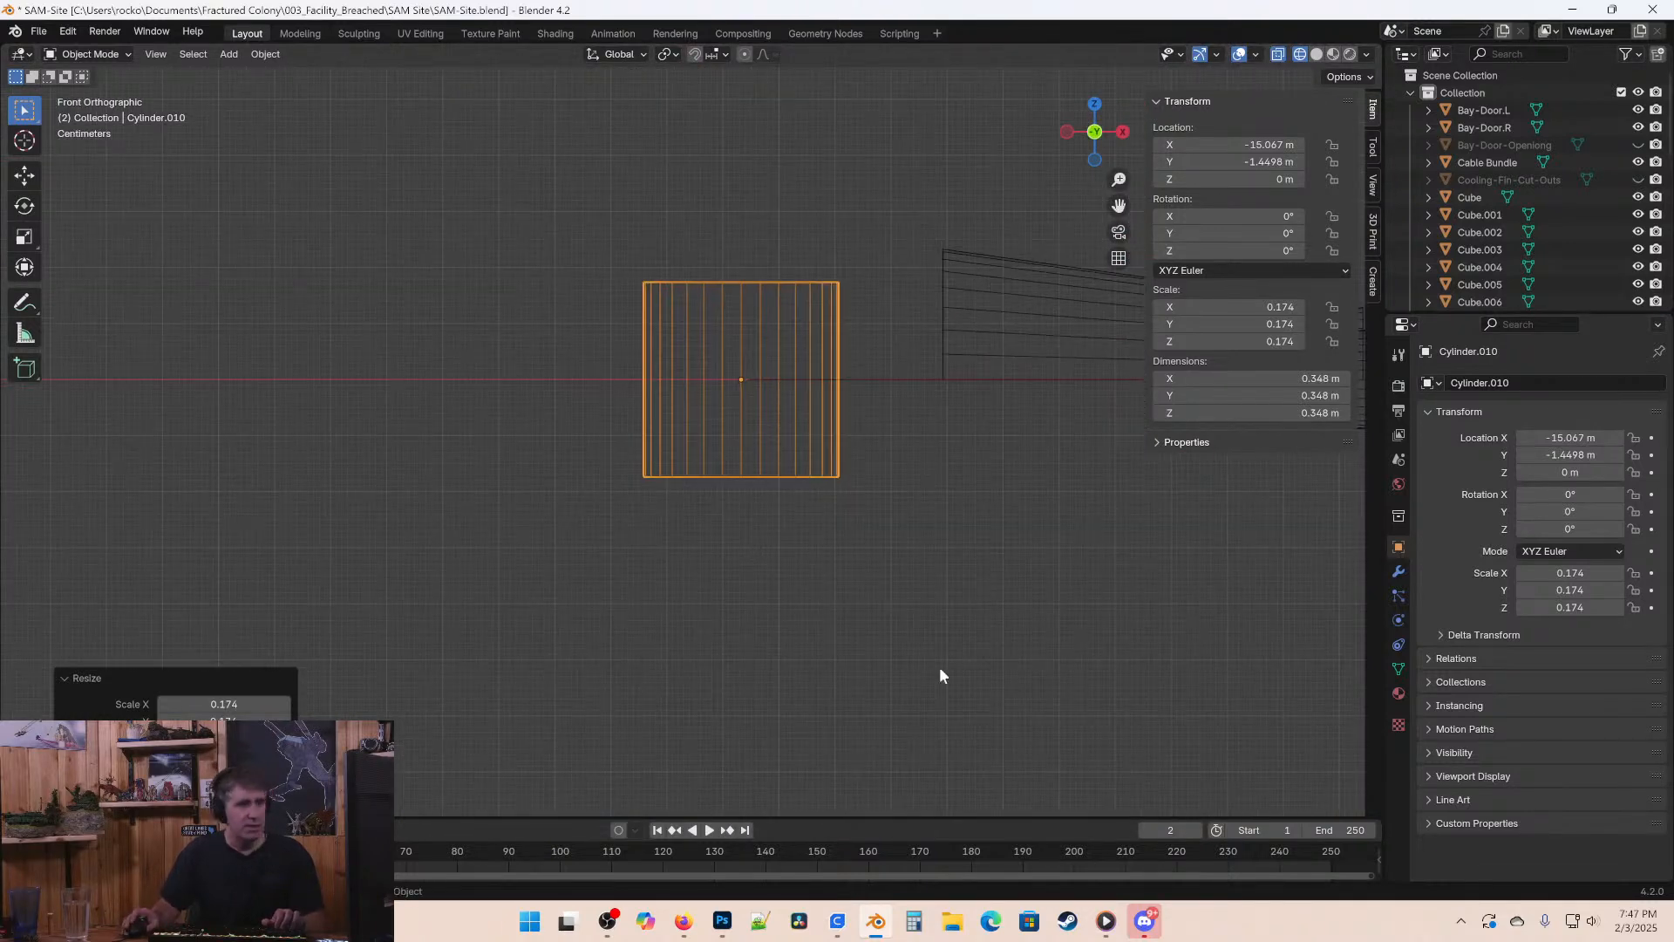
{"action": "key", "text": "r"}
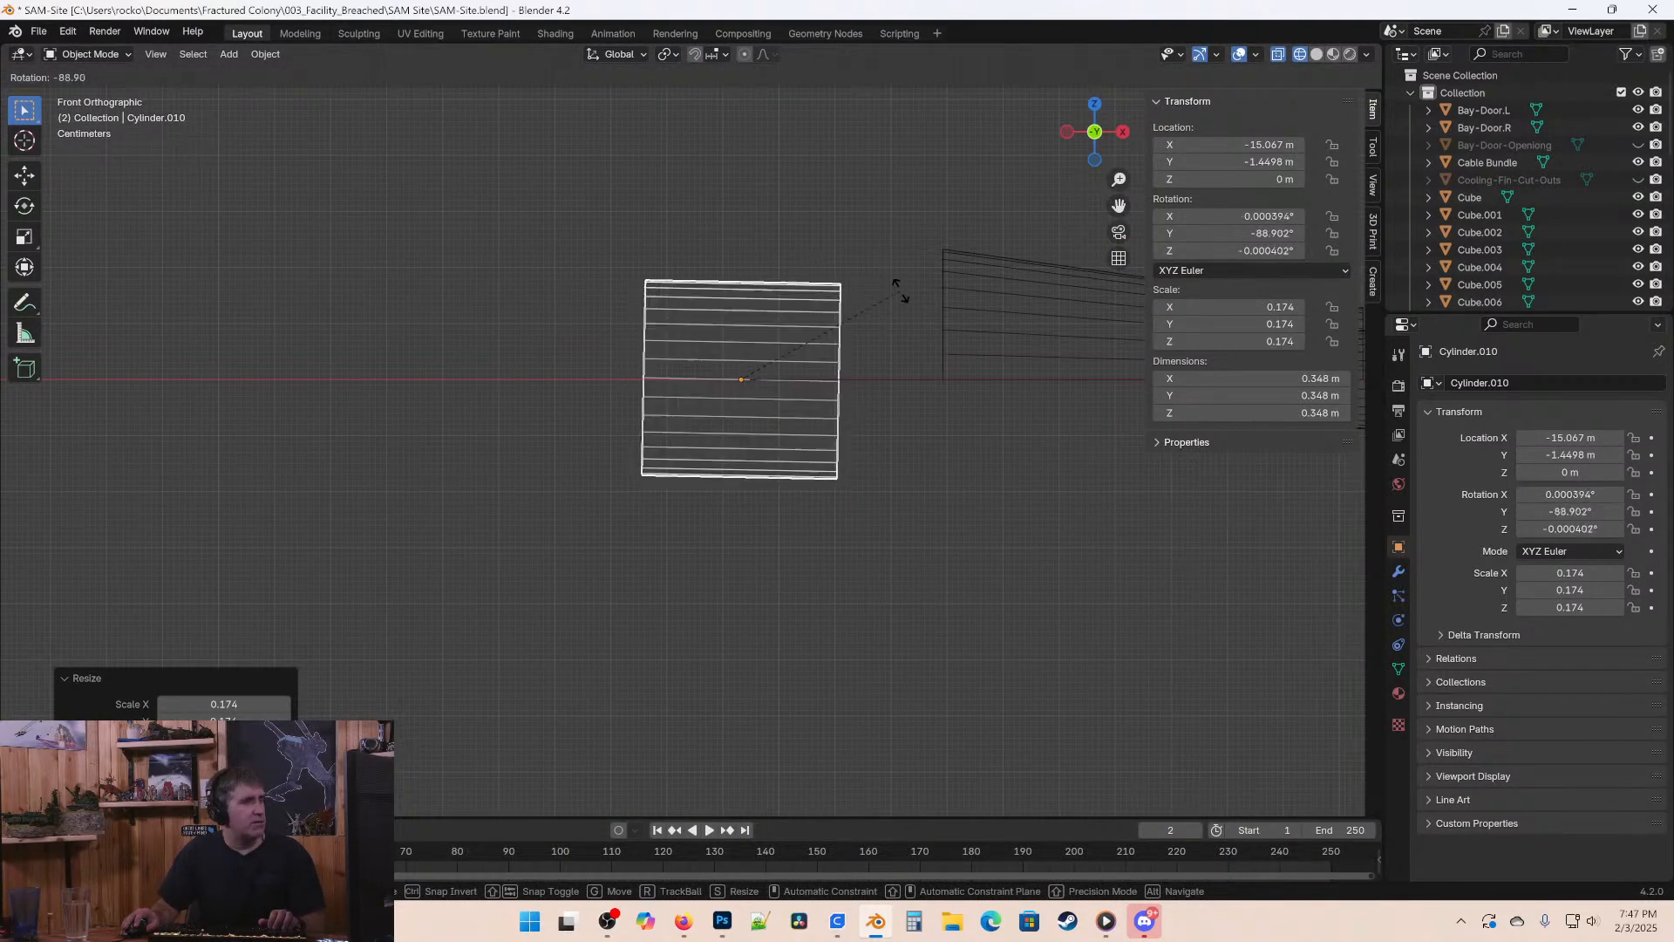
{"action": "left_click", "coordinate": [900, 297]}
Set the cylinder's rotation to exactly 0° on X, -90° on Y and 0° on Z.
{"action": "left_click", "coordinate": [1253, 215]}
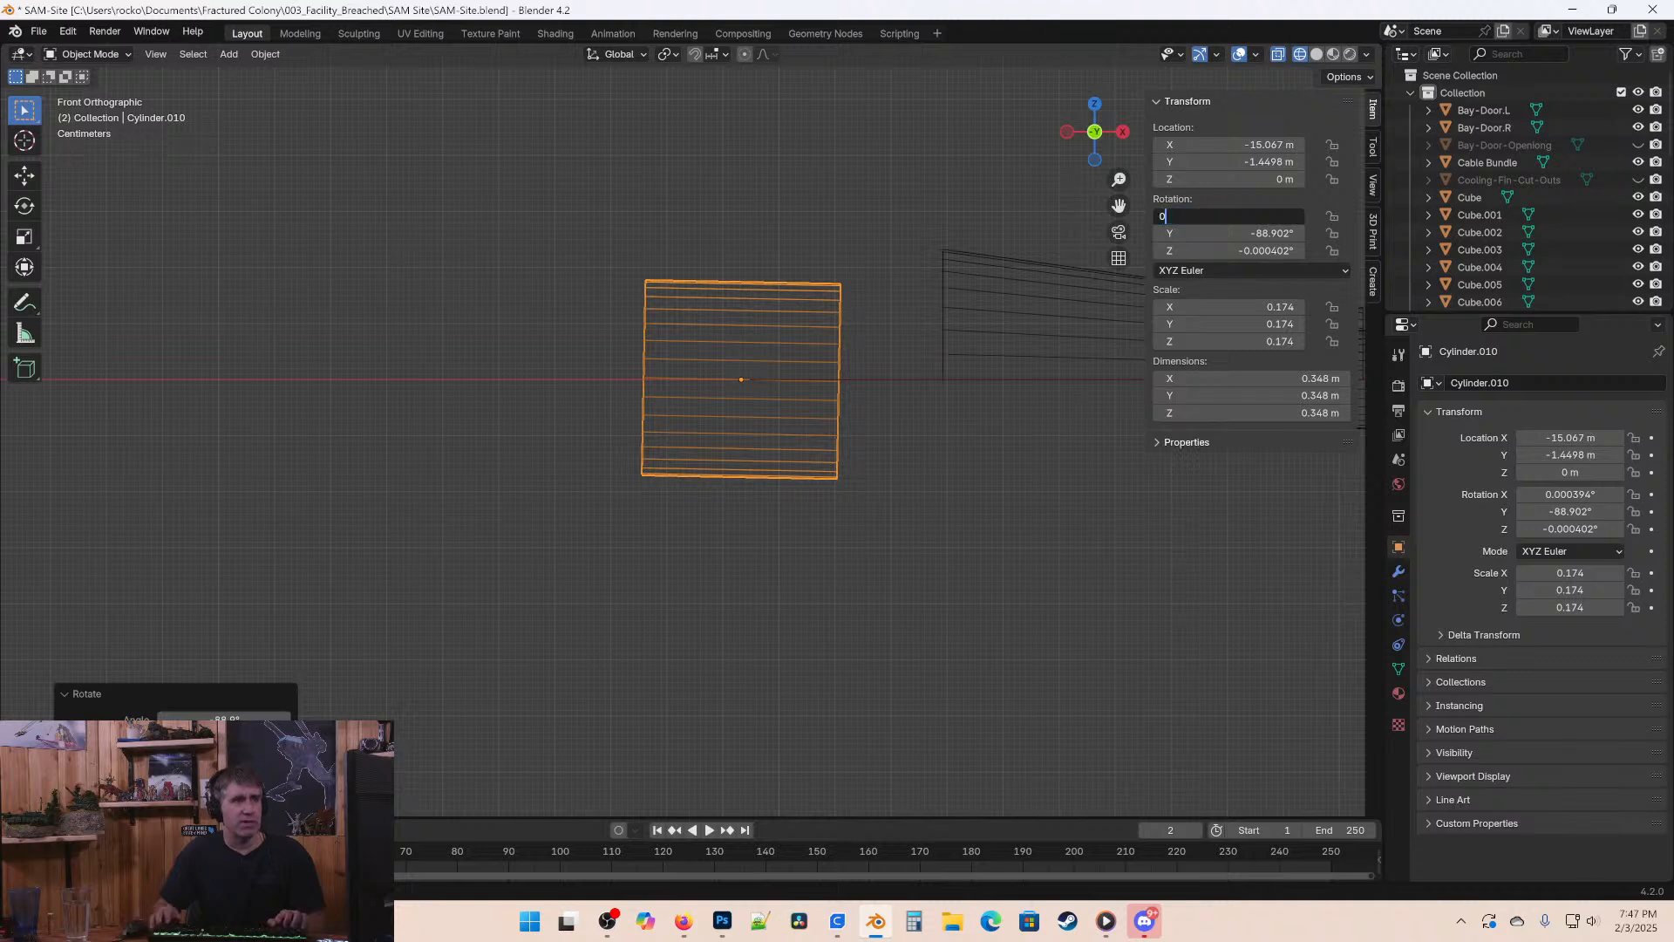
{"action": "type", "text": "0"}
{"action": "key", "text": "Tab"}
{"action": "type", "text": "-90"}
{"action": "key", "text": "Return"}
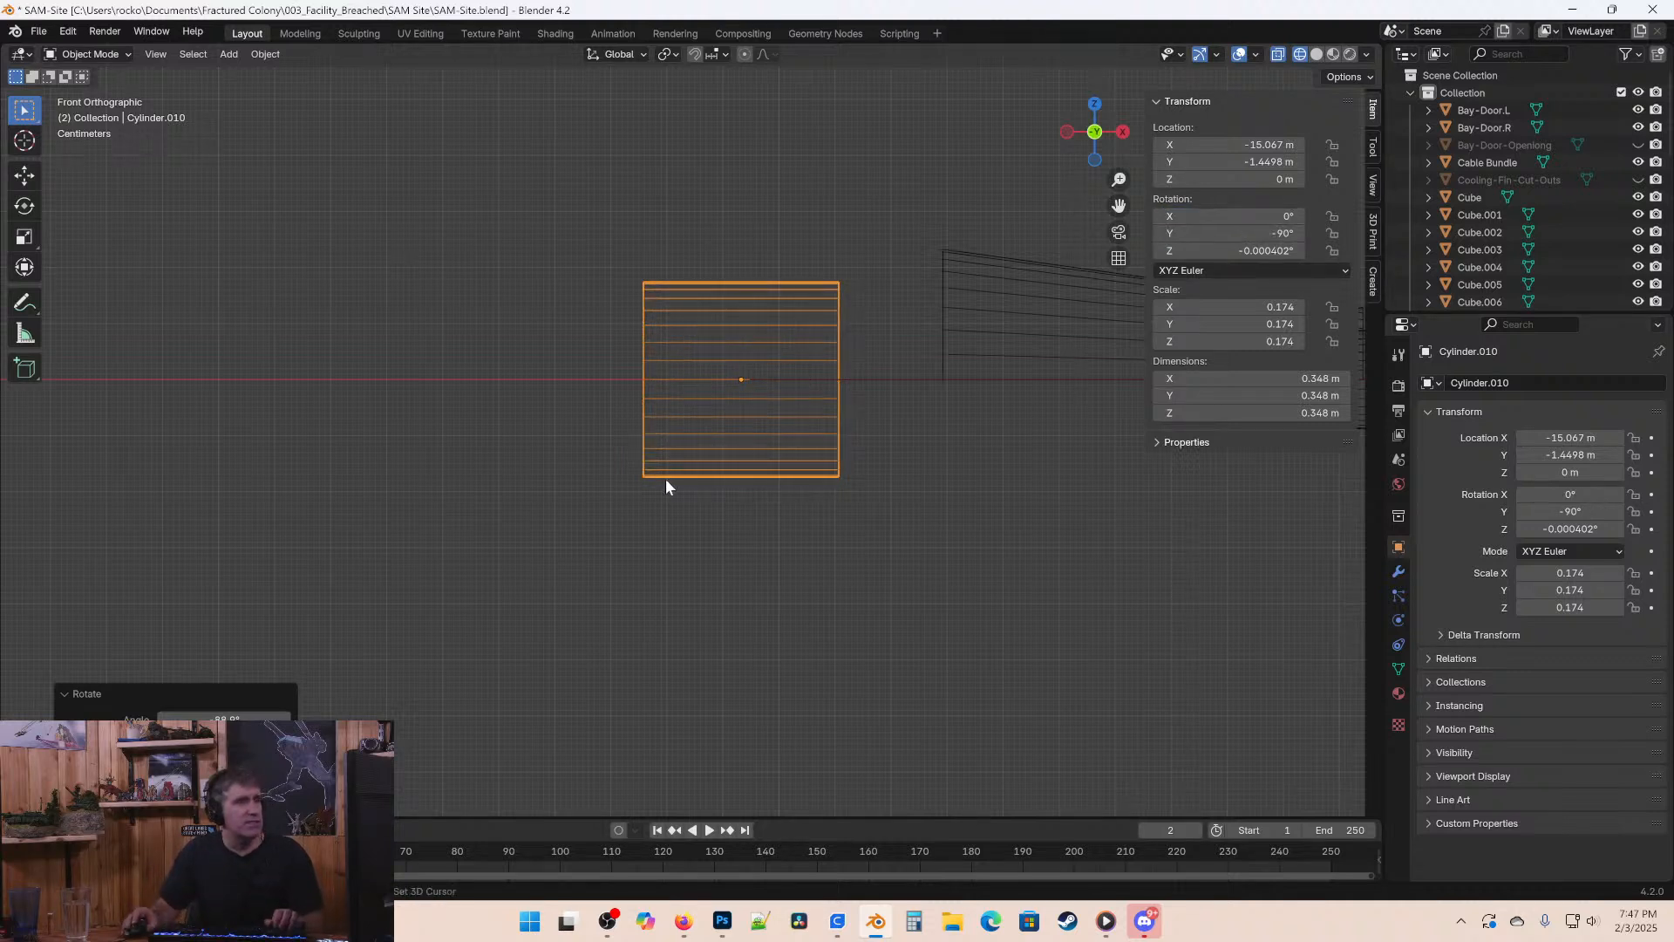
{"action": "scroll", "coordinate": [800, 325], "scroll_direction": "down", "scroll_amount": 3, "text": "ctrl"}
{"action": "double_click", "coordinate": [1247, 250]}
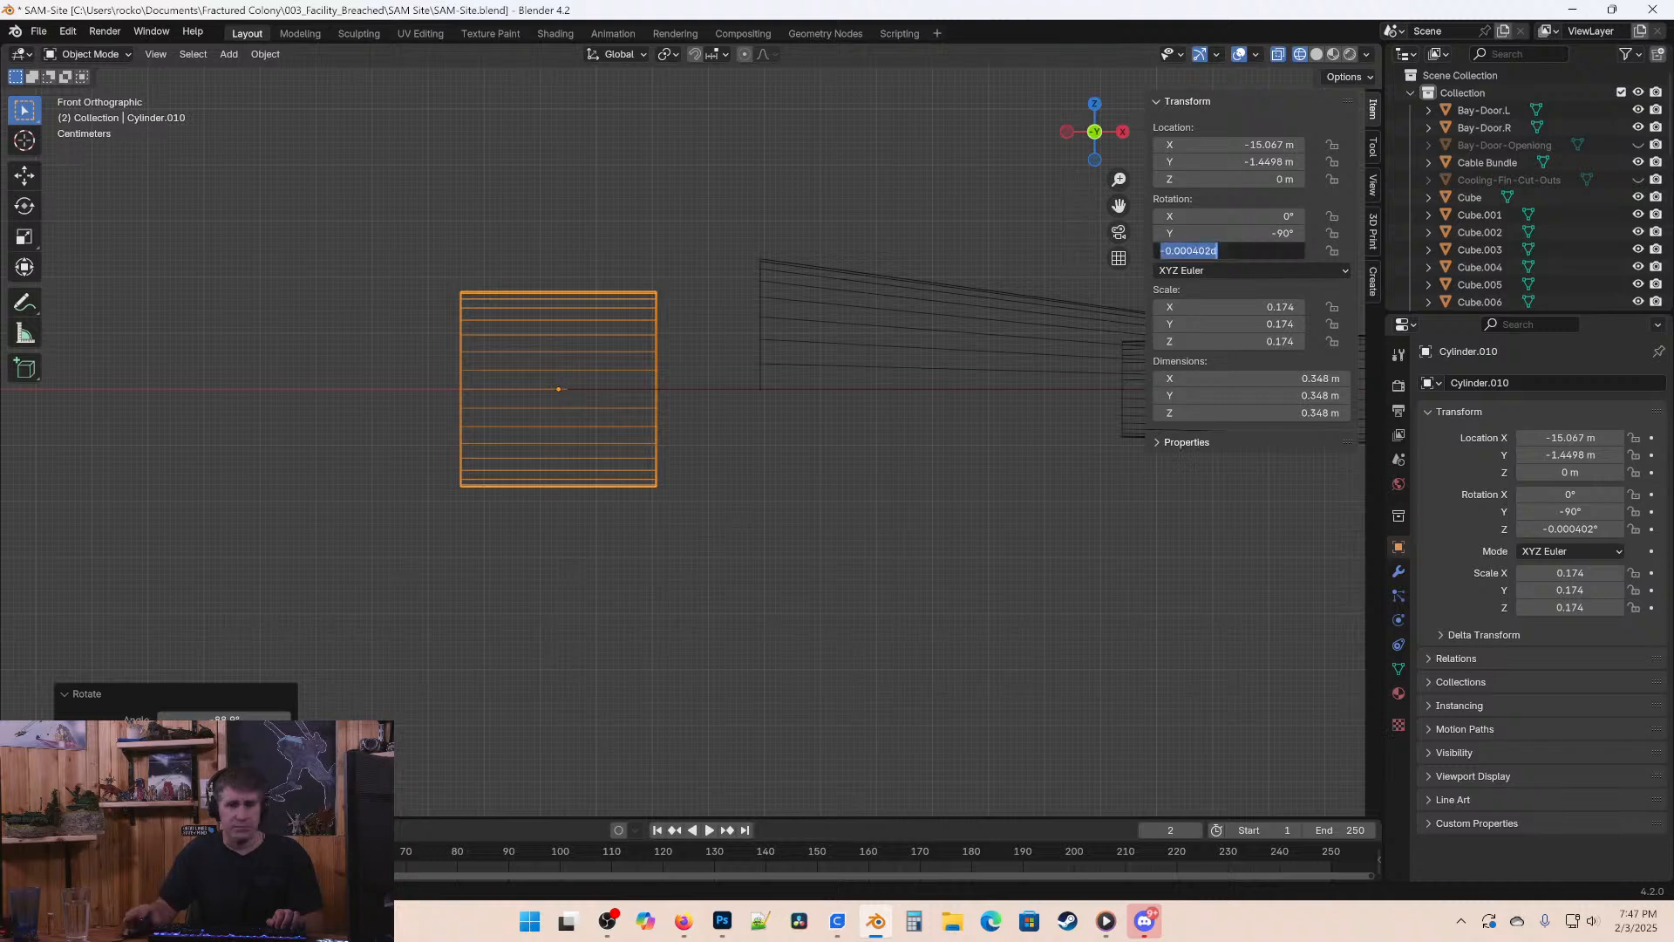
{"action": "type", "text": "0"}
{"action": "key", "text": "Return"}
Scale the cylinder down to about 0.135 and move it along X to about -14.72 m, overlapping the muzzle's wide end.
{"action": "key", "text": "s"}
{"action": "left_click", "coordinate": [793, 505]}
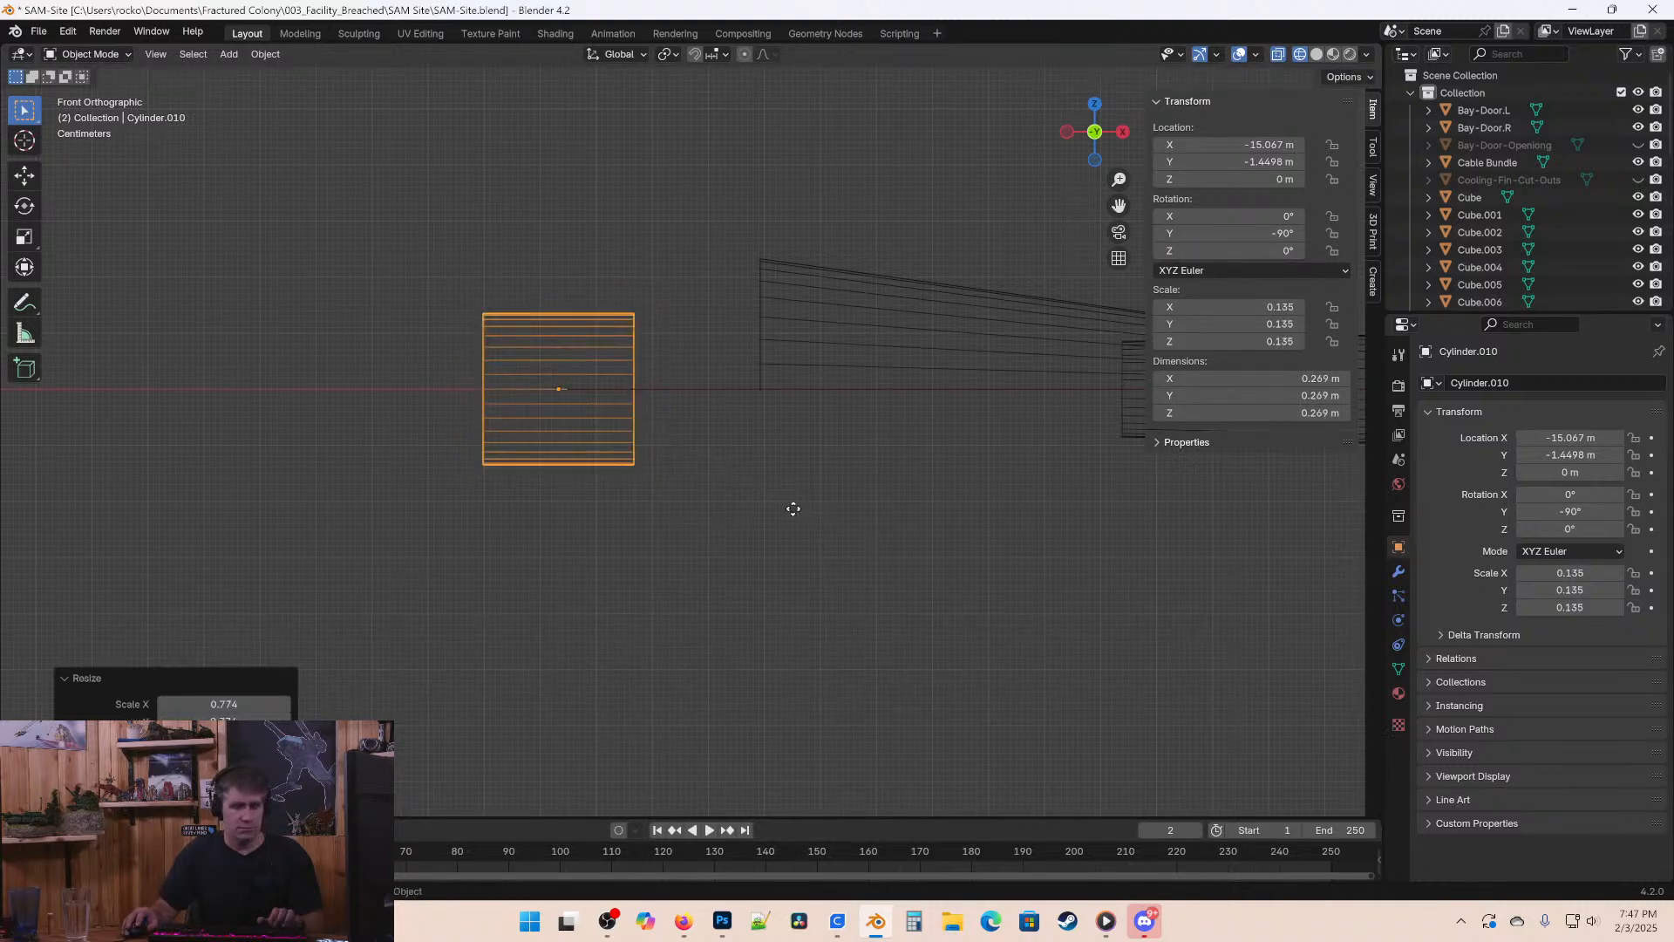
{"action": "key", "text": "g"}
{"action": "key", "text": "x"}
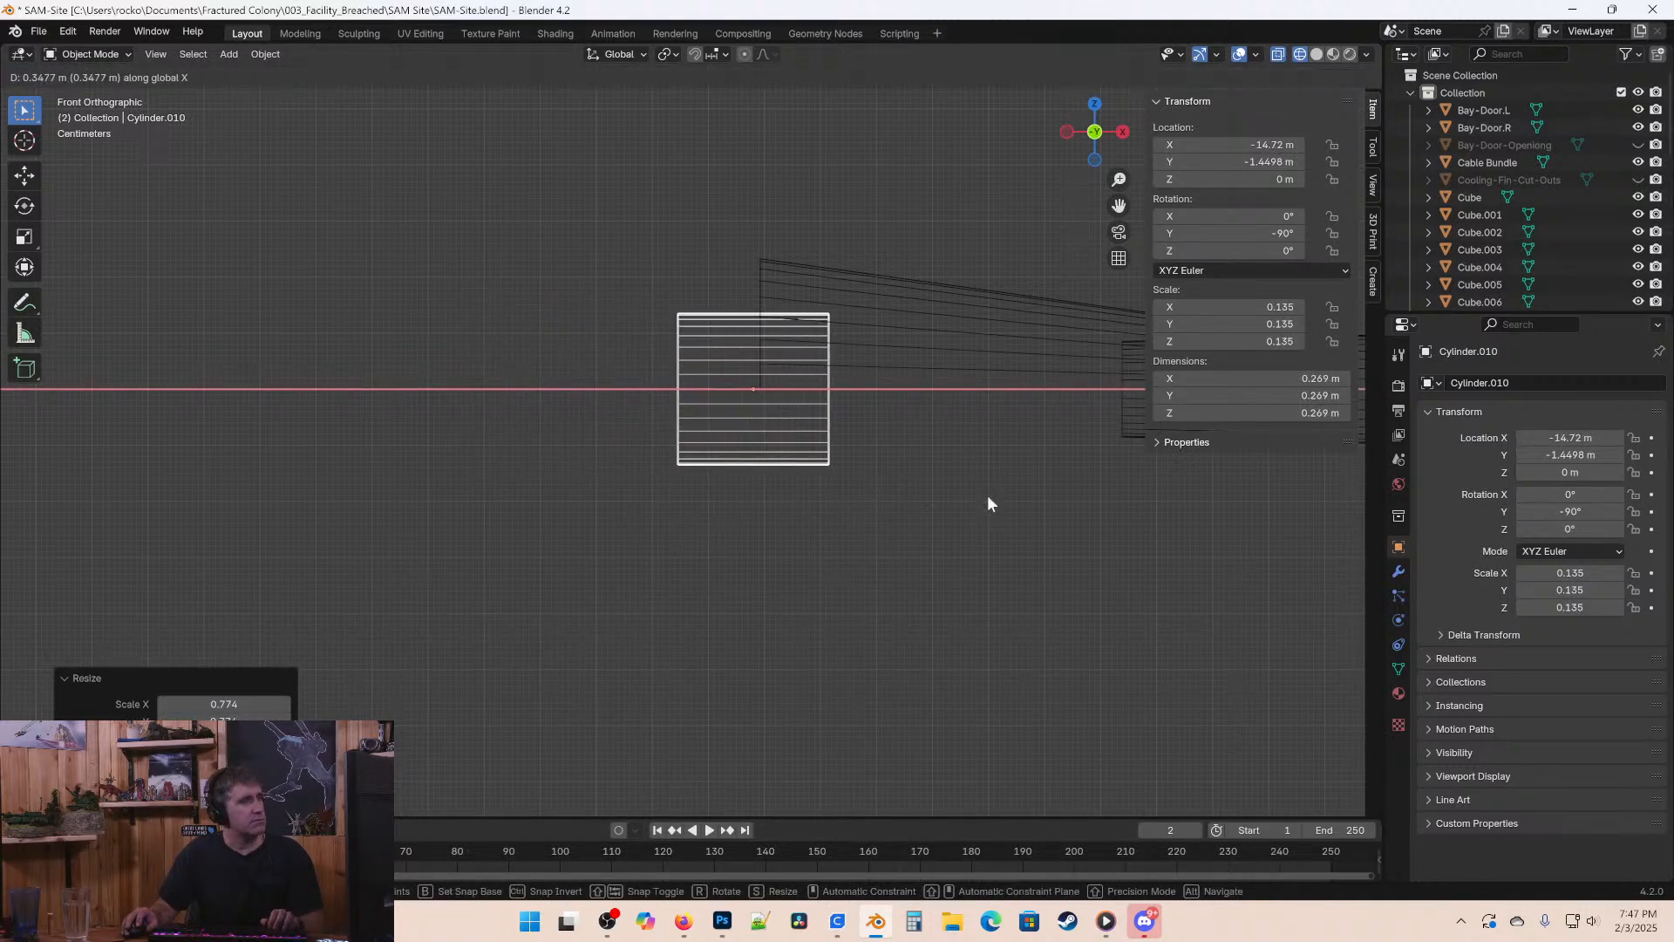
{"action": "right_click", "coordinate": [986, 494]}
Stretch the cylinder along the X axis to a length of about 0.397 m.
{"action": "key", "text": "s"}
{"action": "key", "text": "x"}
{"action": "left_click", "coordinate": [1084, 494]}
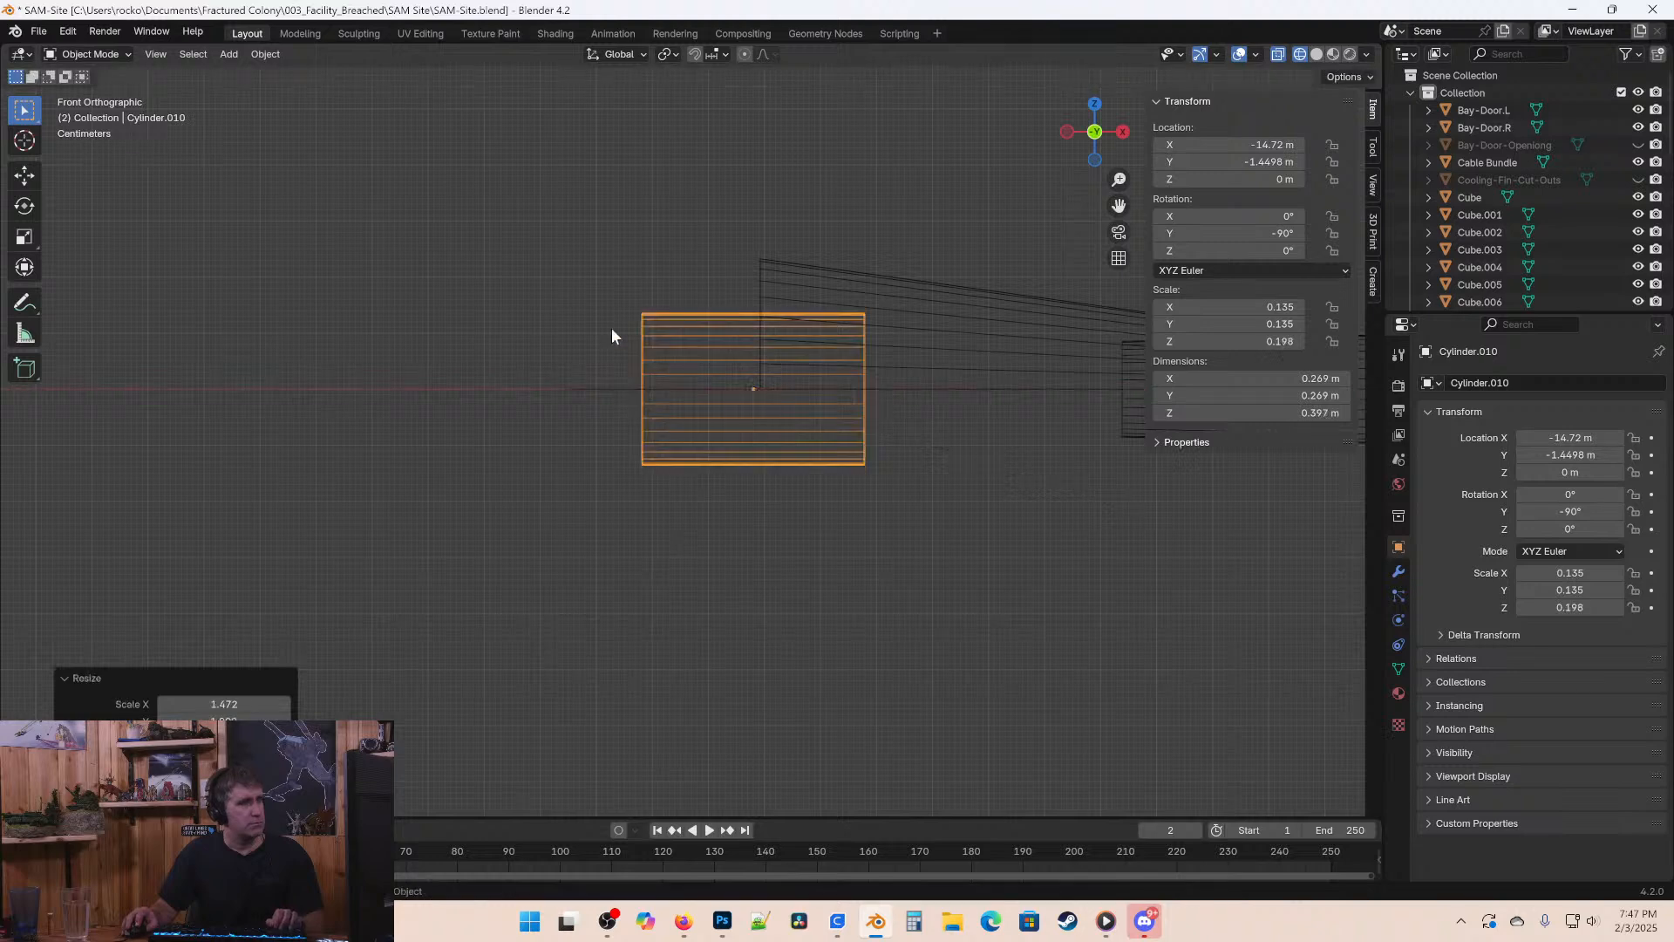
Centre the cylinder on the muzzle end piece by giving it the same Y location, -1.679 m.
{"action": "middle_click_drag", "start_coordinate": [612, 335], "coordinate": [835, 333]}
{"action": "key", "text": "KP_7"}
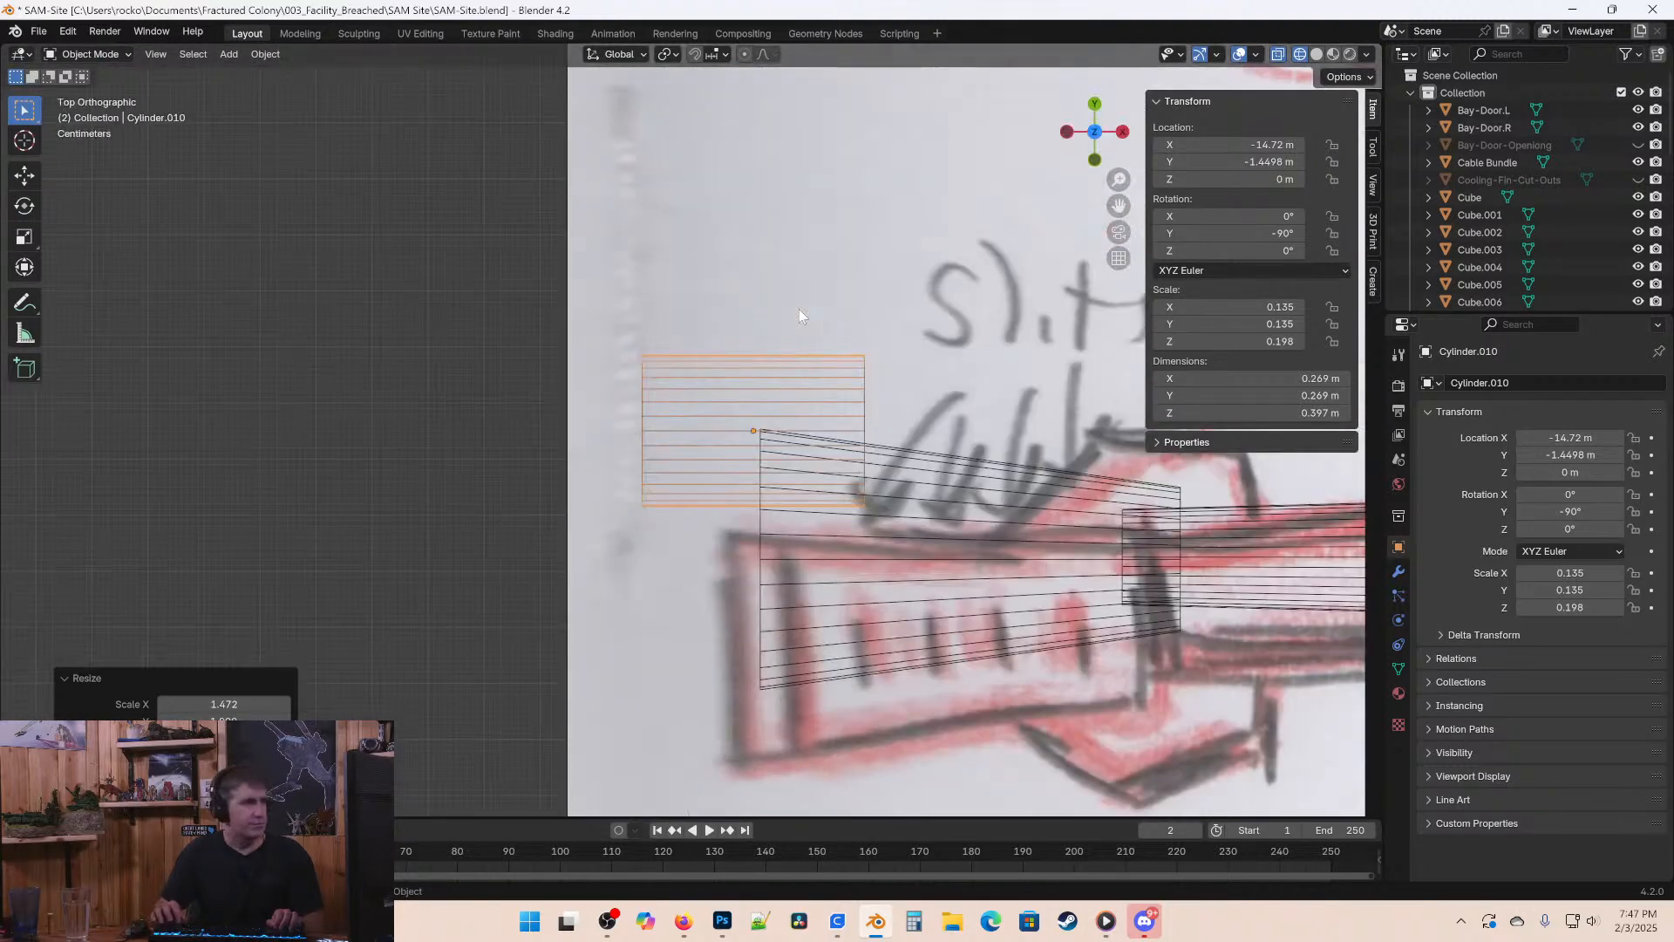
{"action": "left_click", "coordinate": [908, 548]}
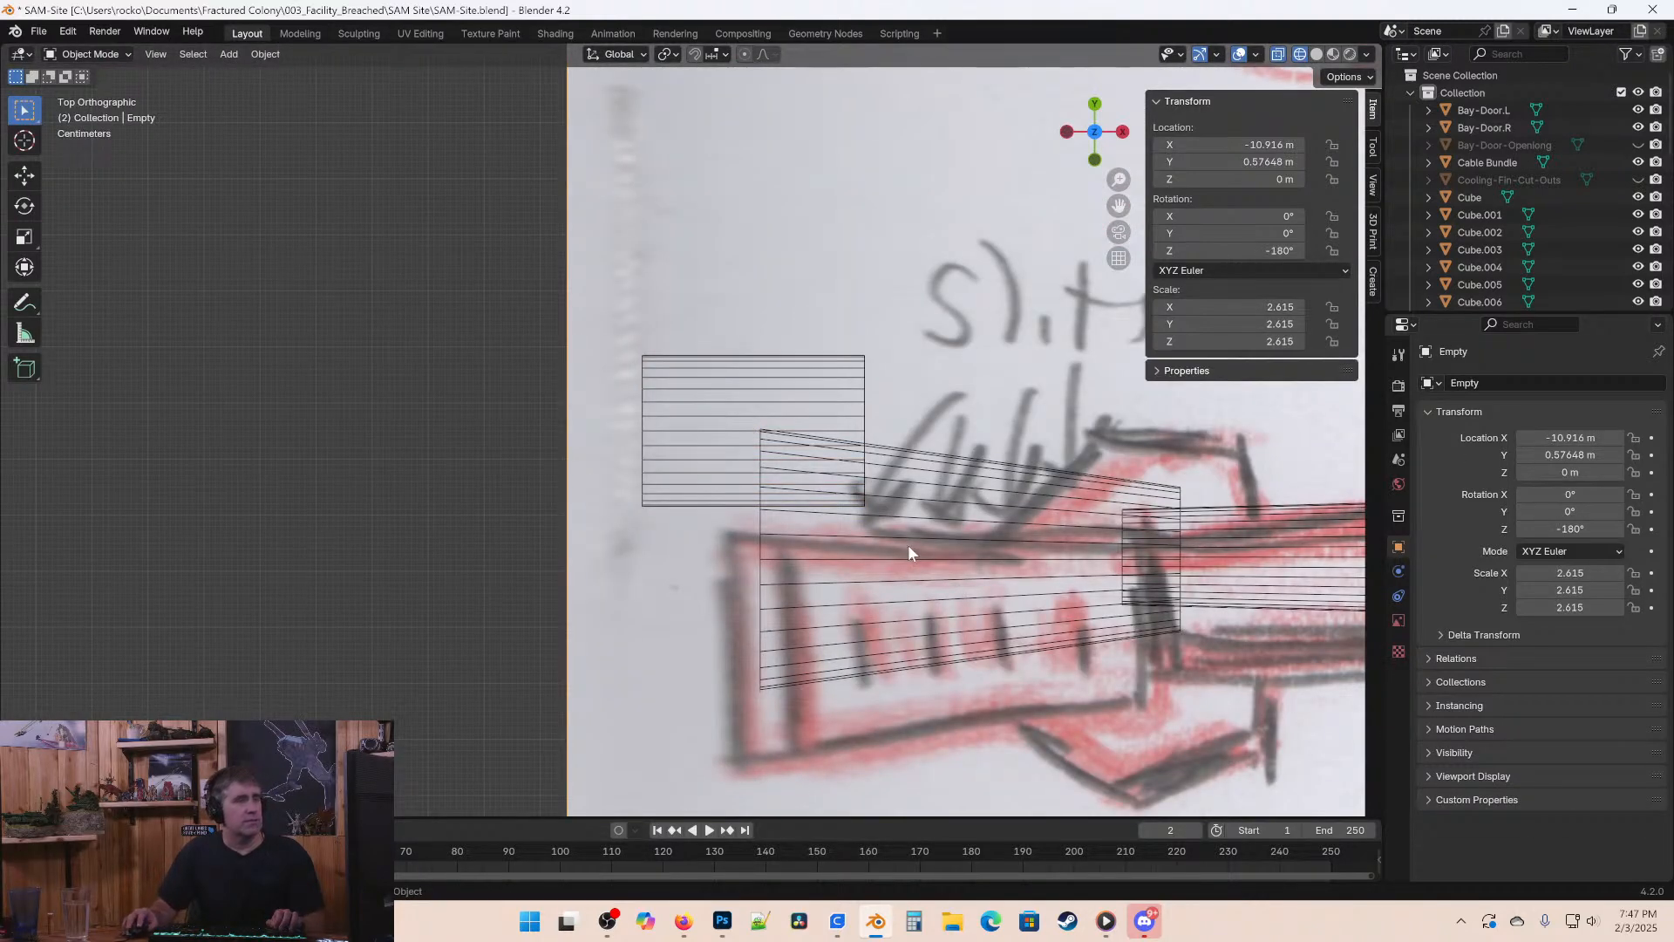
{"action": "left_click", "coordinate": [957, 471]}
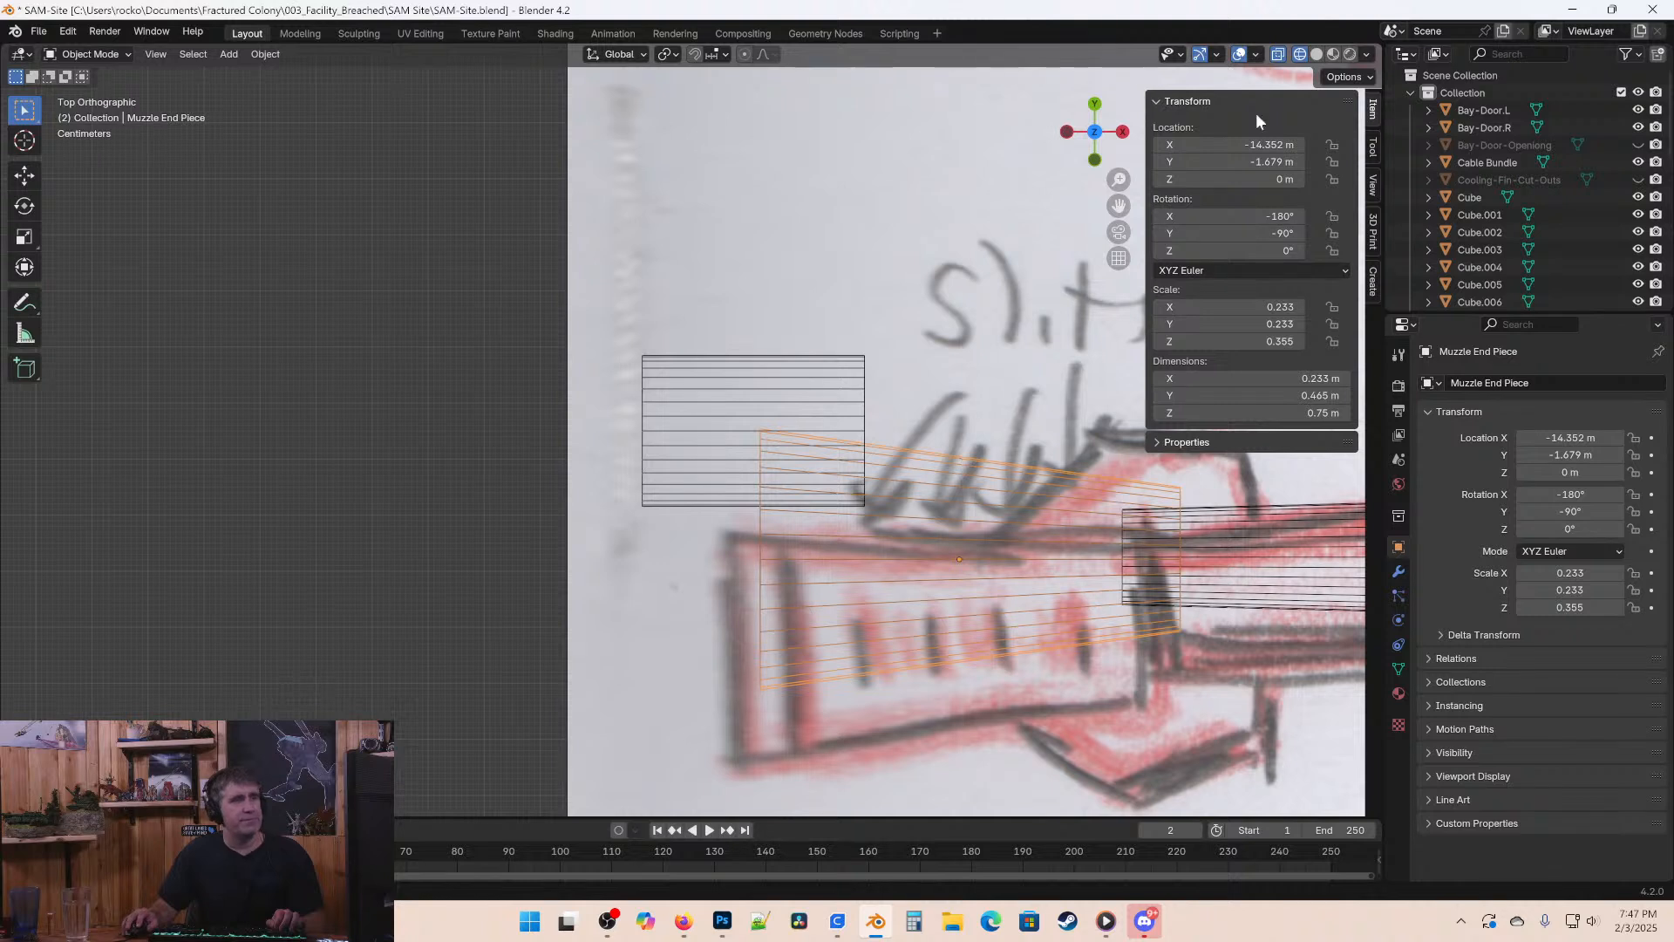
{"action": "left_click", "coordinate": [1256, 161]}
{"action": "key", "text": "Escape"}
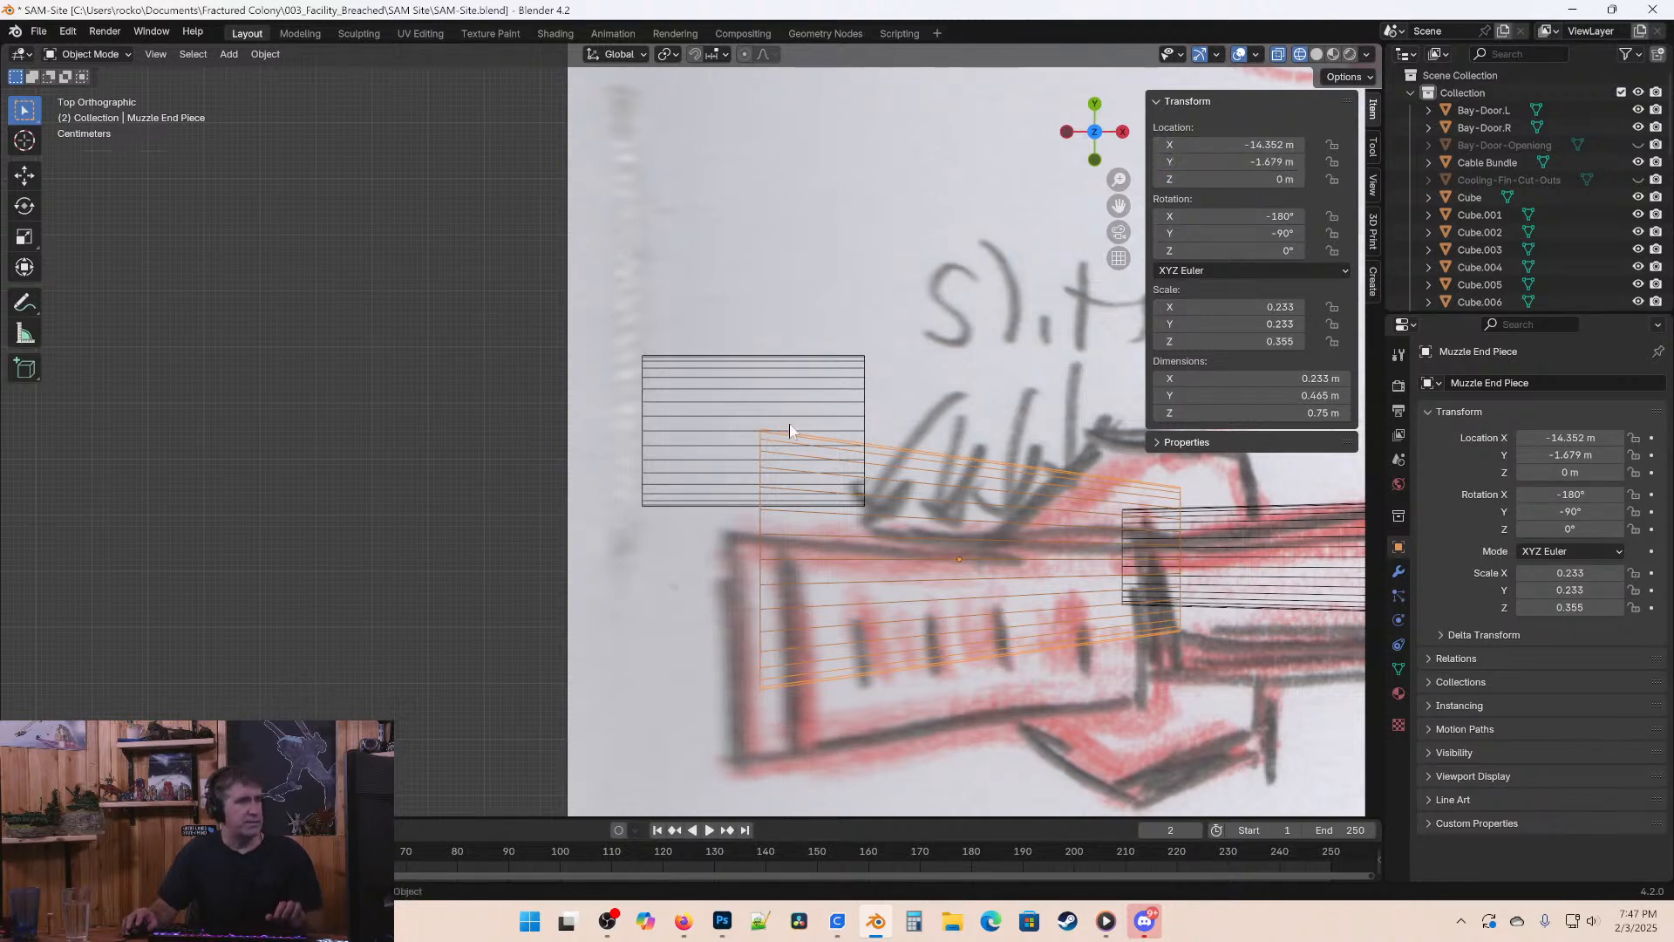
{"action": "left_click", "coordinate": [792, 404]}
{"action": "left_click", "coordinate": [807, 381]}
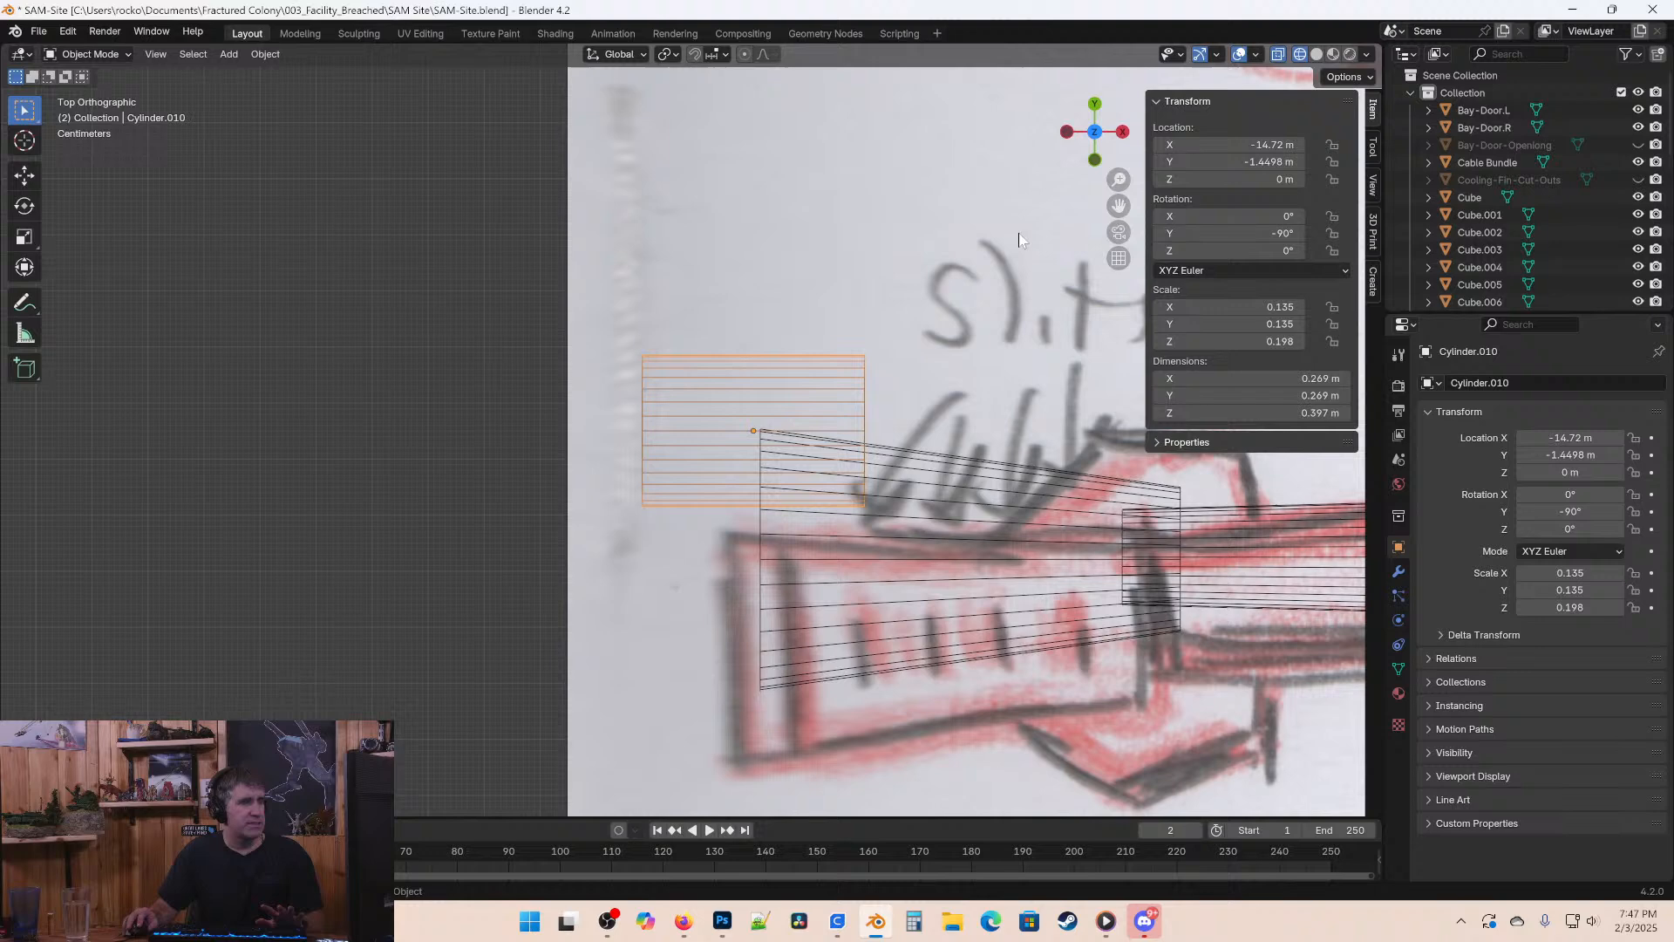
{"action": "left_click", "coordinate": [1229, 161]}
{"action": "type", "text": "-1.679"}
{"action": "key", "text": "Return"}
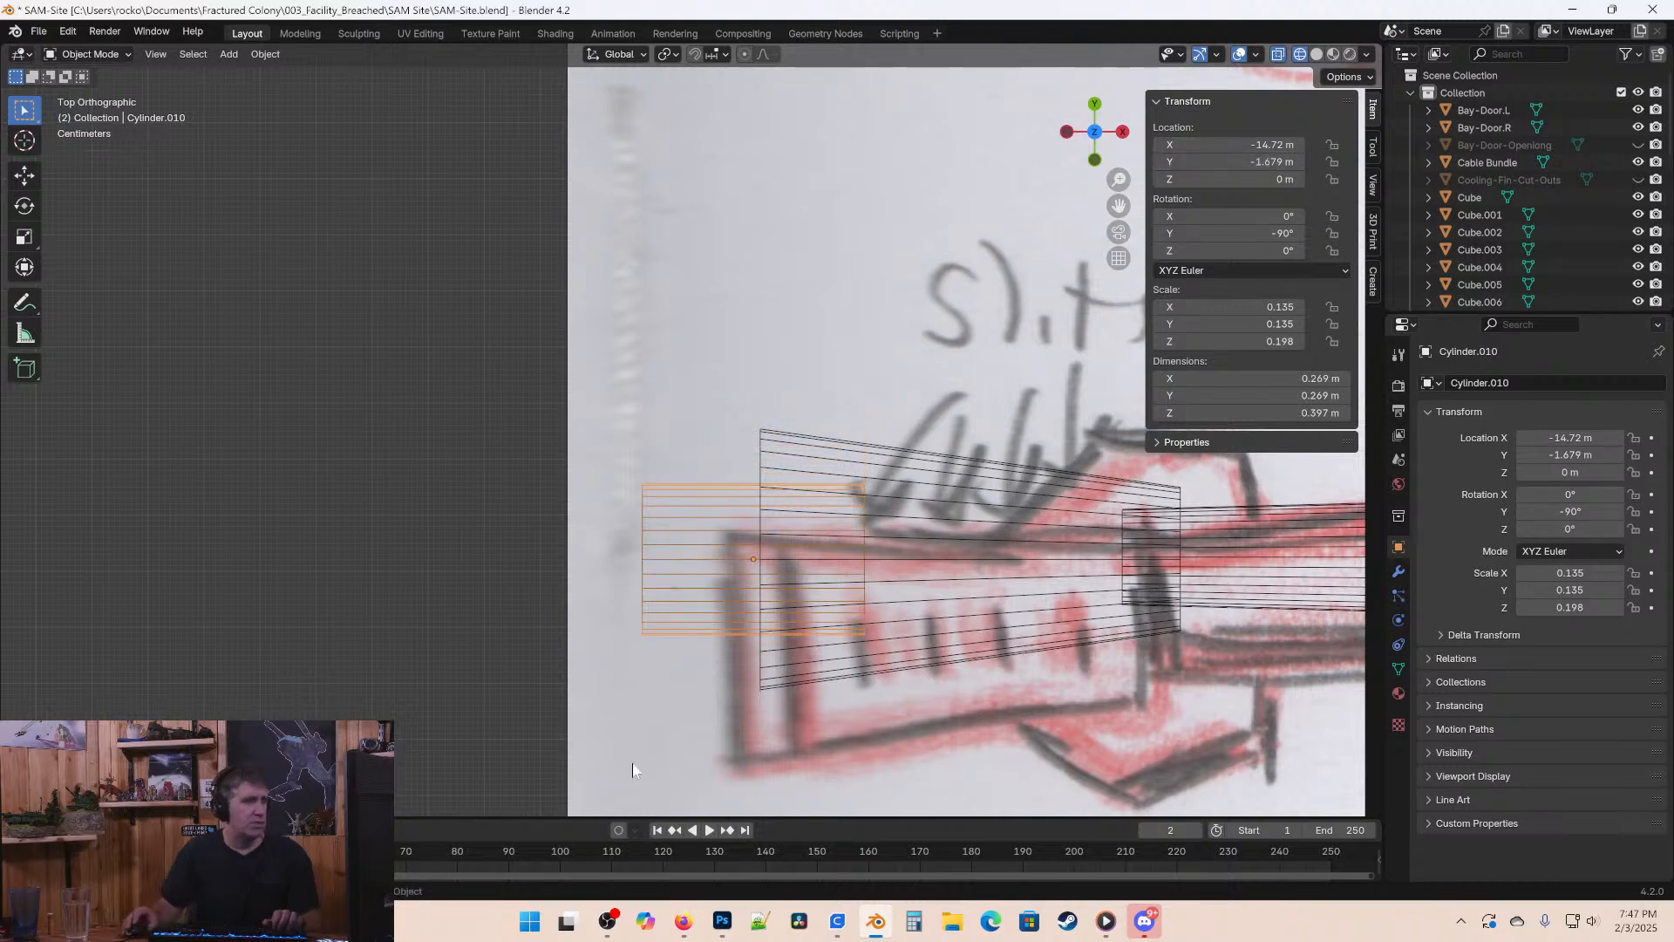
Display the model in solid shading, save the file, and check the cylinder's fit in the muzzle's wide end.
{"action": "middle_click_drag", "start_coordinate": [1003, 287], "coordinate": [722, 408]}
{"action": "key", "text": "alt+z"}
{"action": "key", "text": "ctrl+s"}
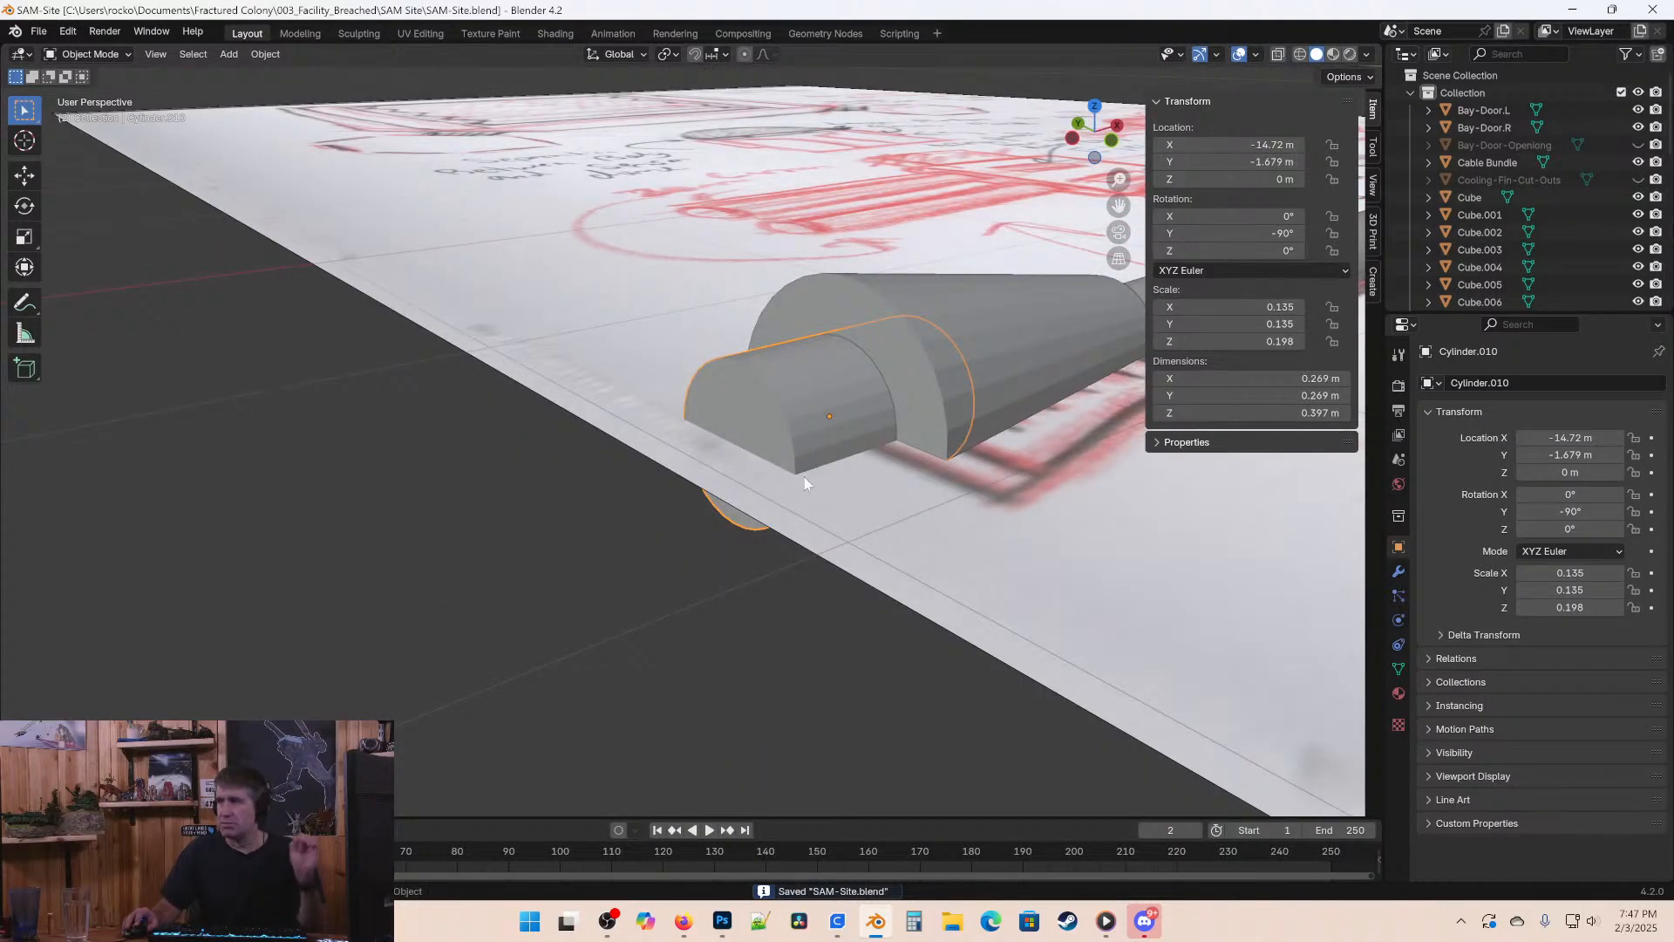
{"action": "middle_click_drag", "start_coordinate": [886, 439], "coordinate": [944, 472]}
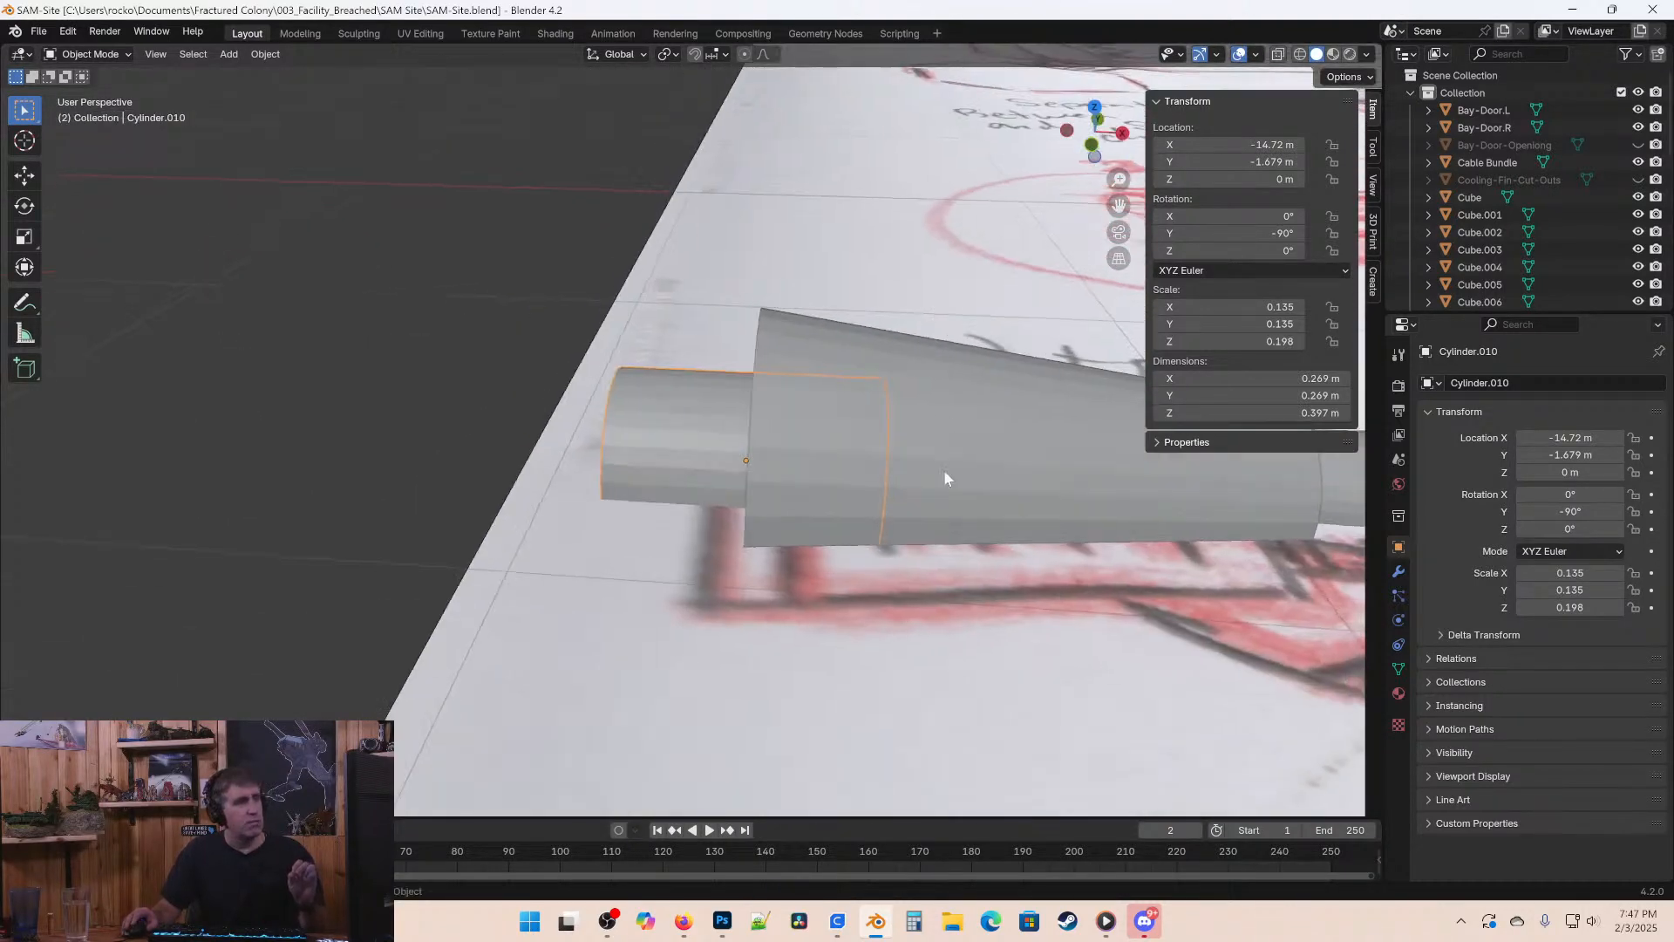
{"action": "middle_click_drag", "start_coordinate": [998, 382], "coordinate": [944, 310]}
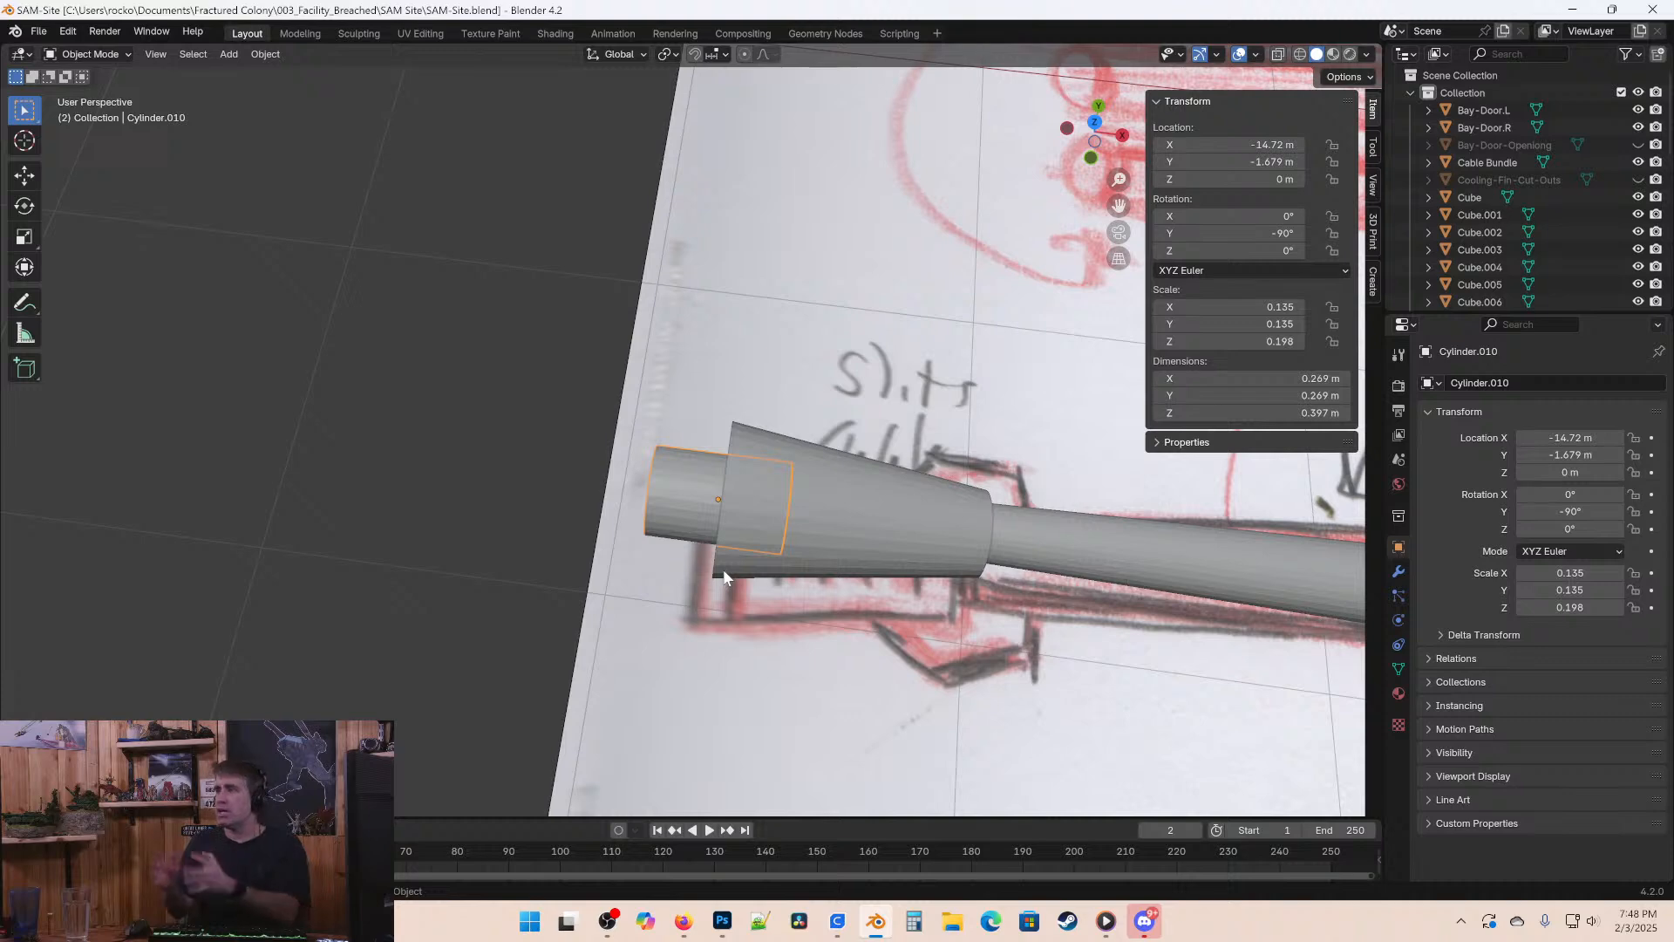
Enlarge the cylinder uniformly by about 1.109 to a diameter of about 0.299 m.
{"action": "key", "text": "KP_7"}
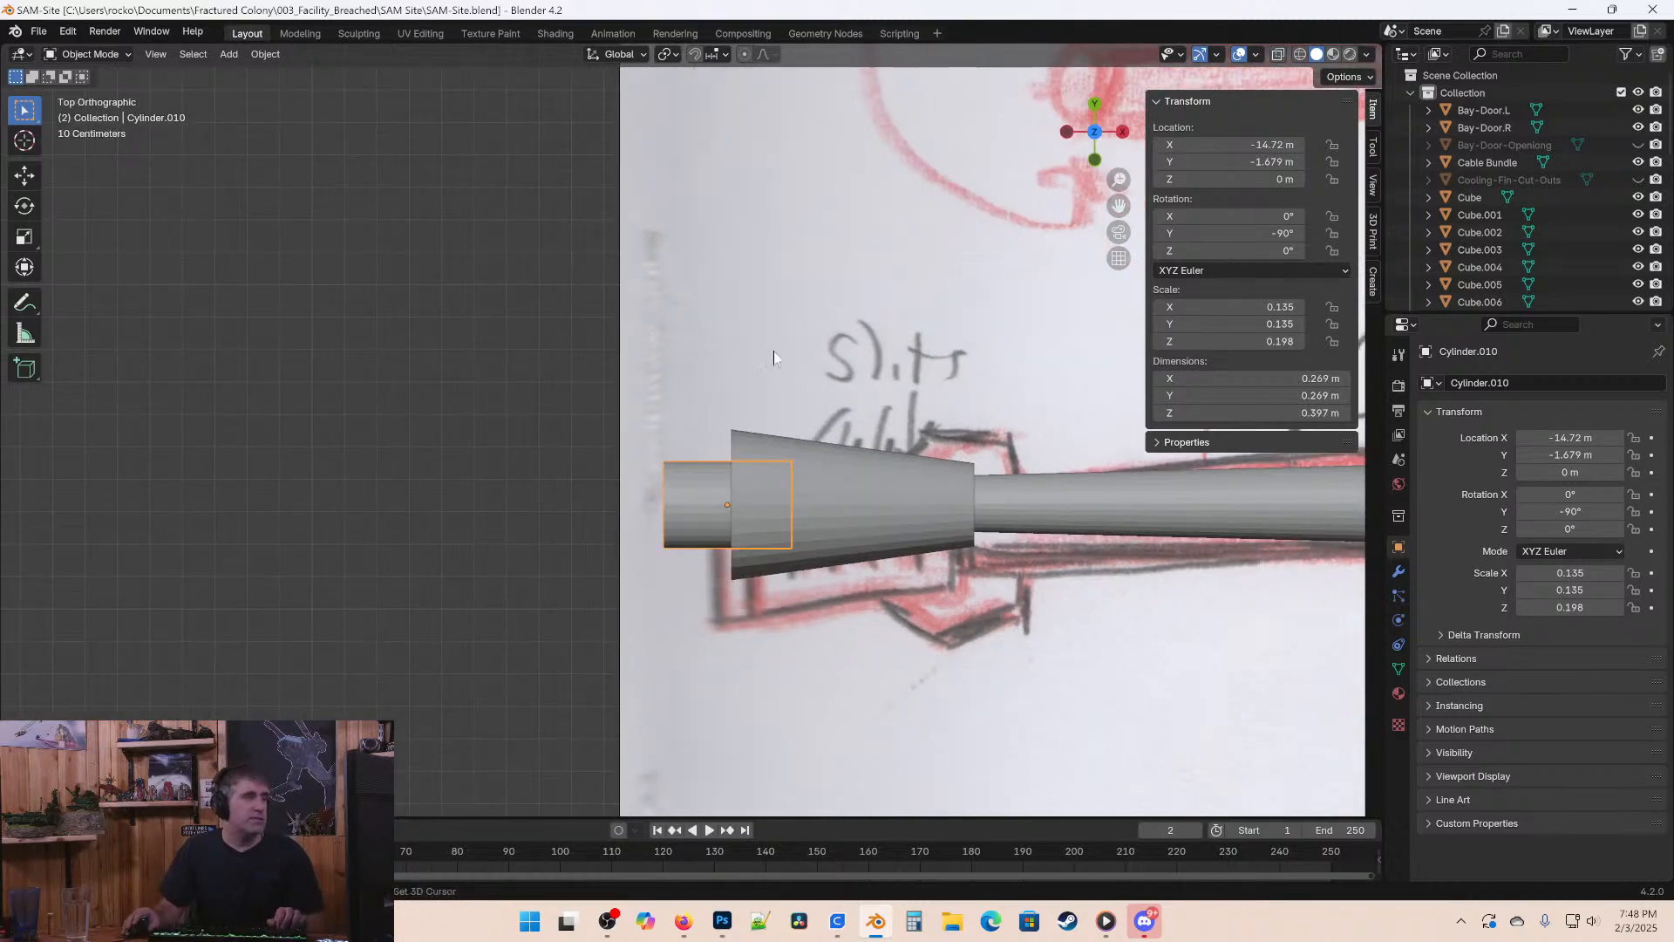
{"action": "middle_click_drag", "start_coordinate": [815, 494], "coordinate": [634, 462], "text": "shift"}
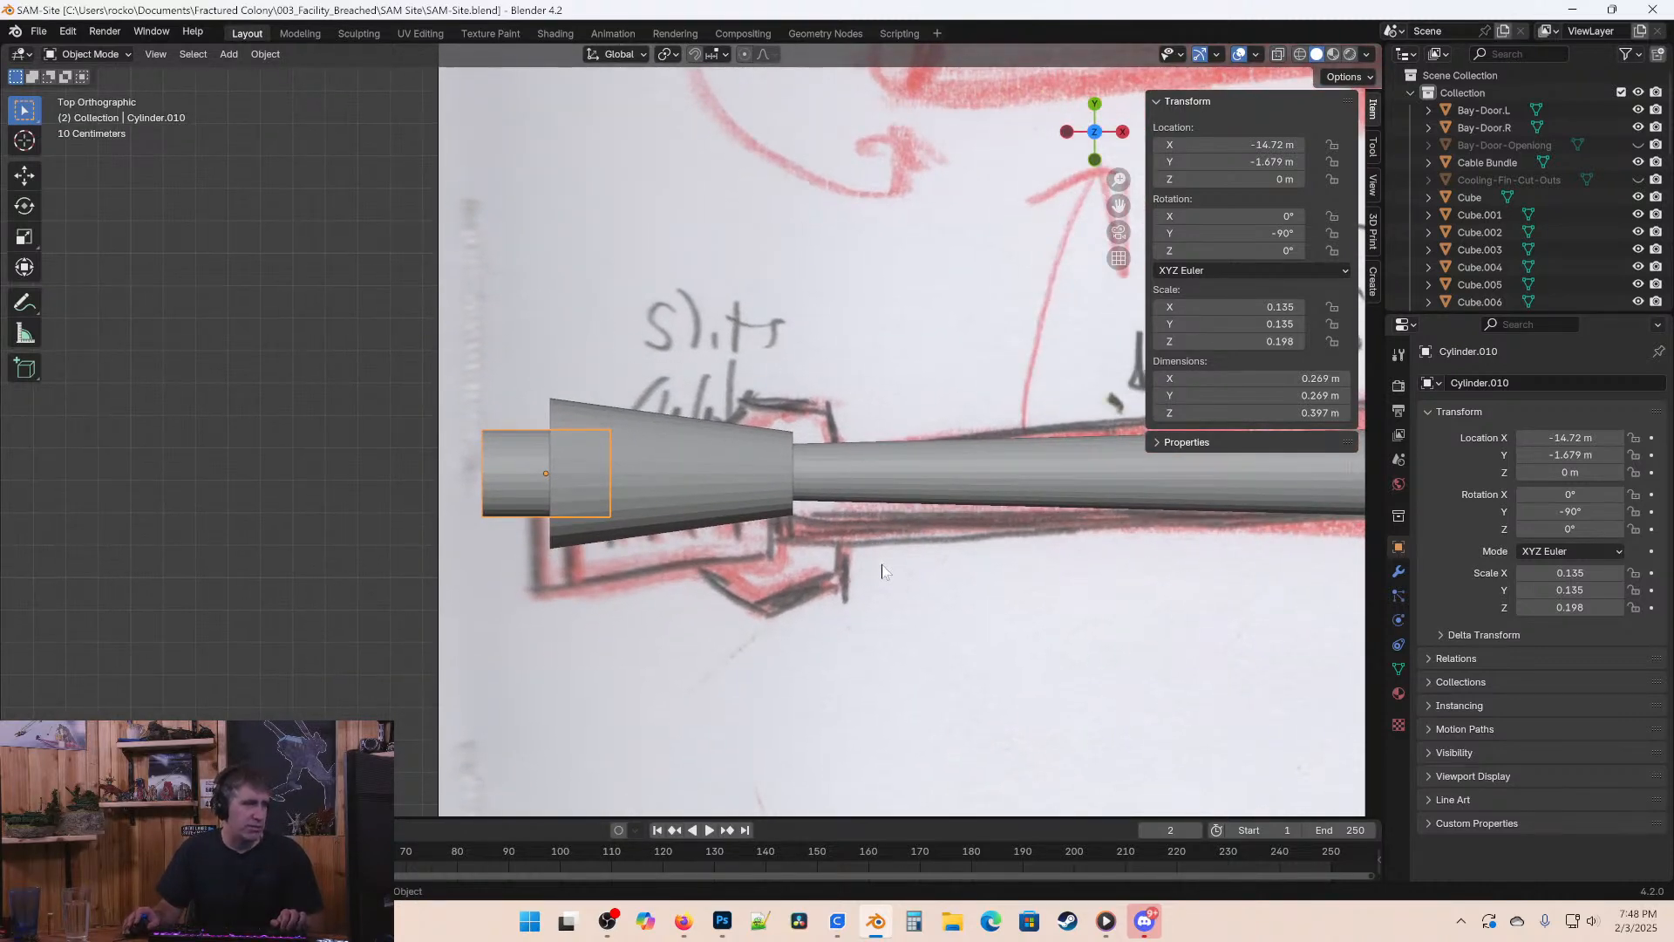
{"action": "middle_click_drag", "start_coordinate": [883, 572], "coordinate": [951, 471]}
{"action": "key", "text": "s"}
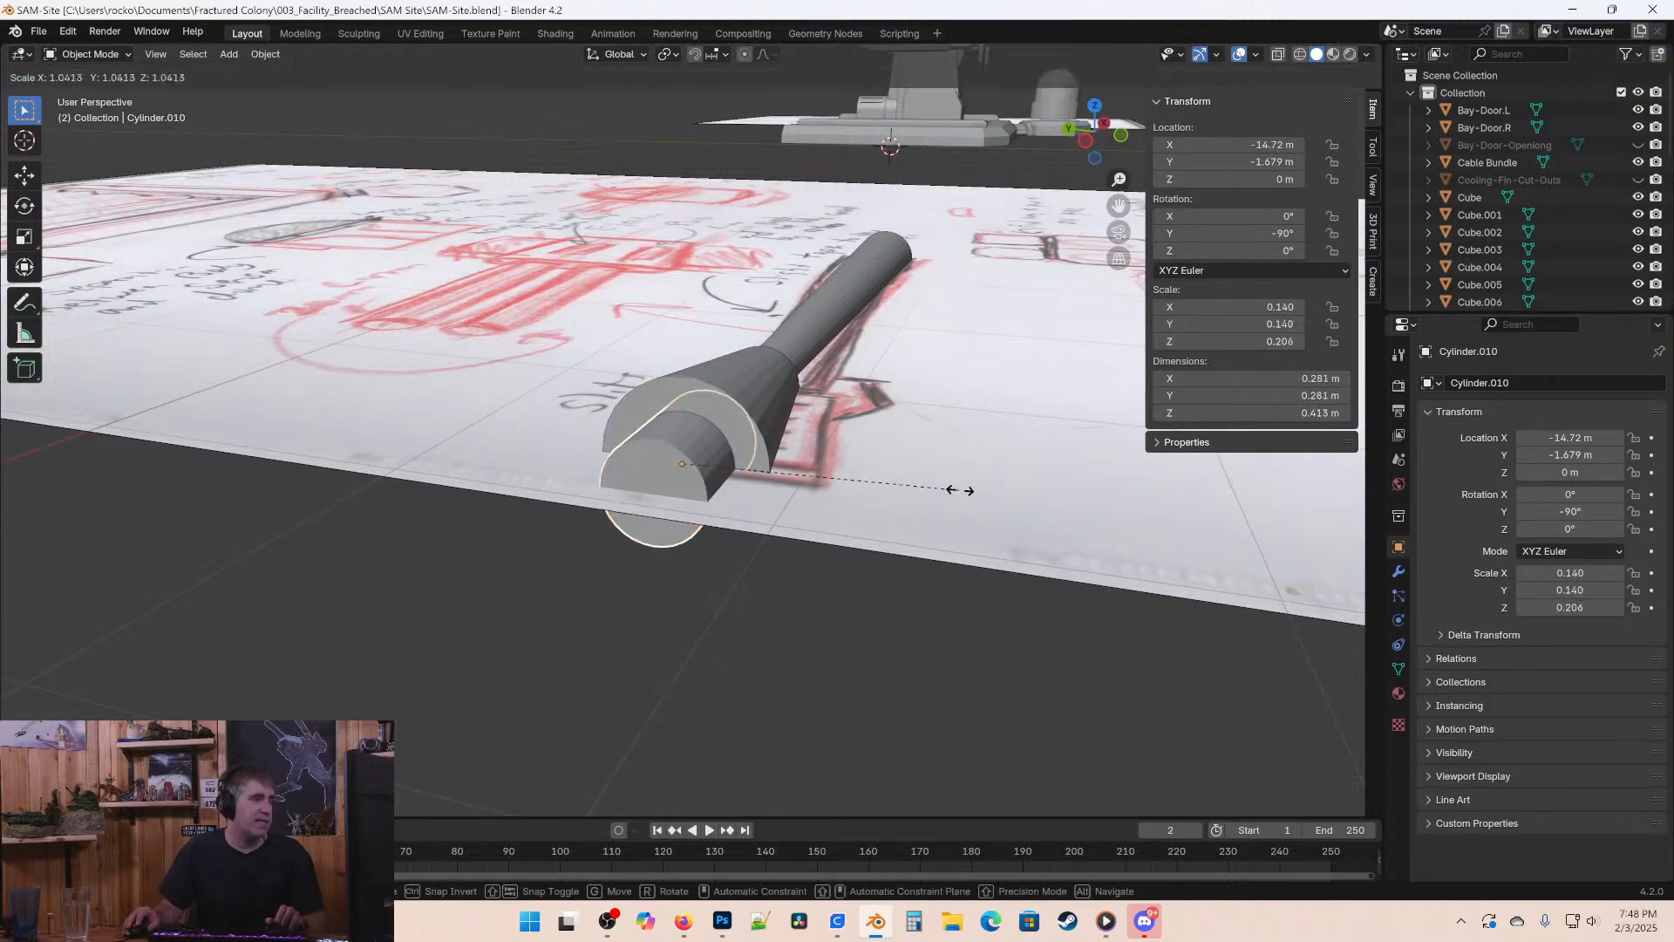
{"action": "left_click", "coordinate": [952, 460]}
Shift the cylinder along X about 0.07 m further out of the muzzle's wide end and save the file.
{"action": "key", "text": "KP_7"}
{"action": "scroll", "coordinate": [822, 478], "scroll_direction": "up", "scroll_amount": 2}
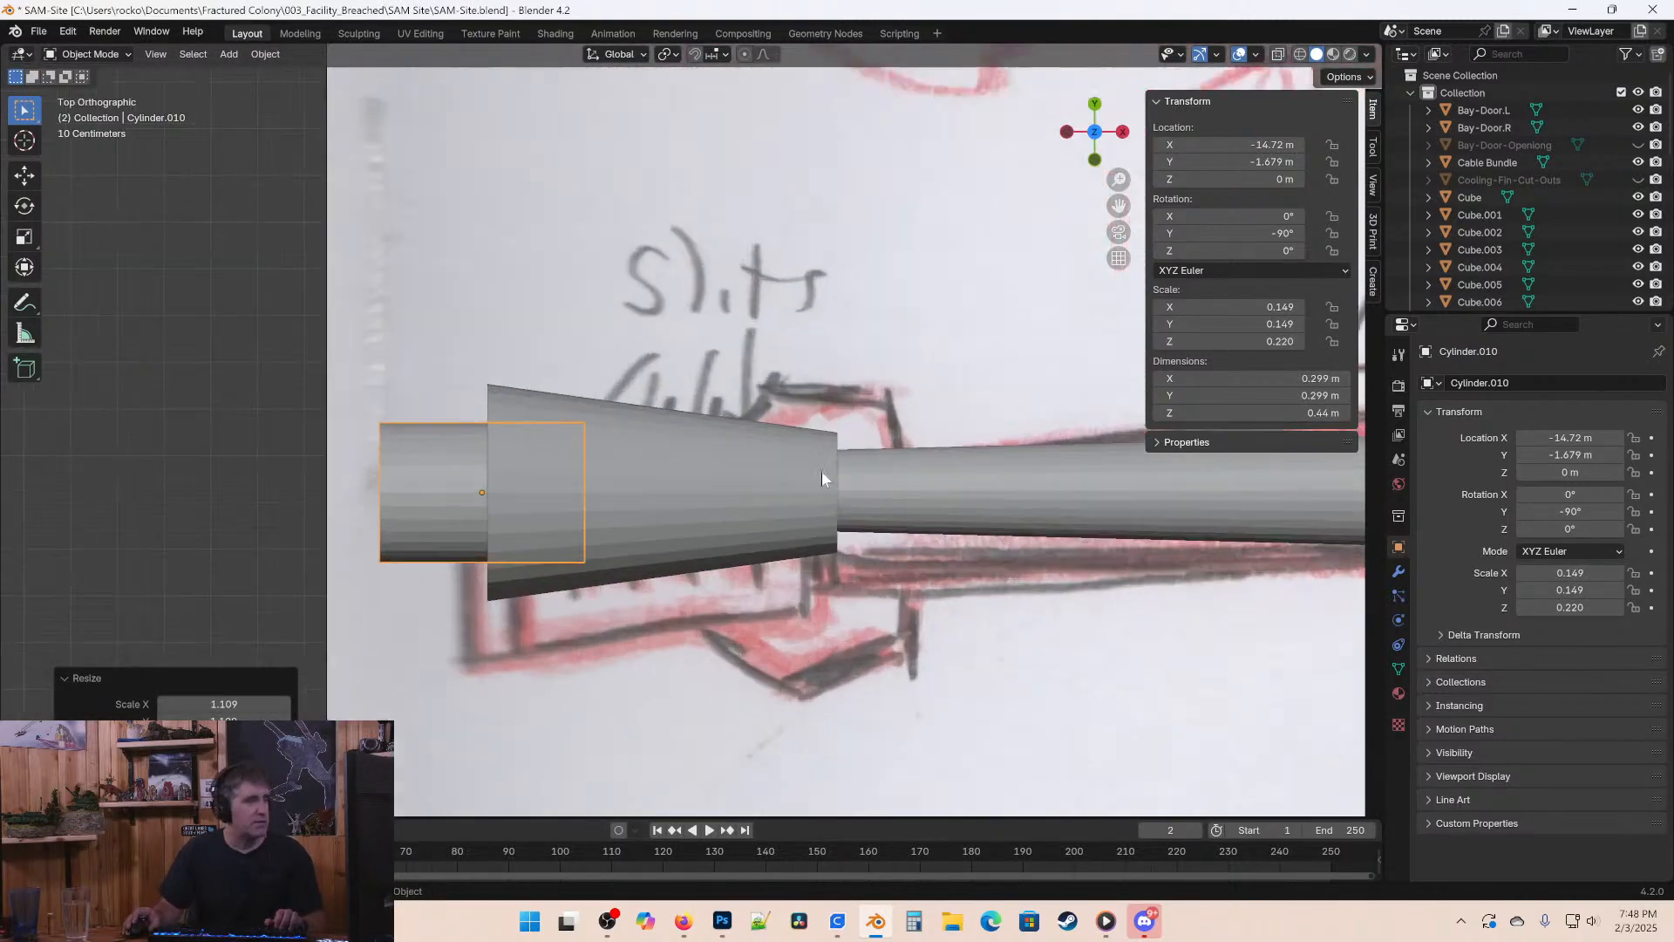
{"action": "key", "text": "g"}
{"action": "key", "text": "x"}
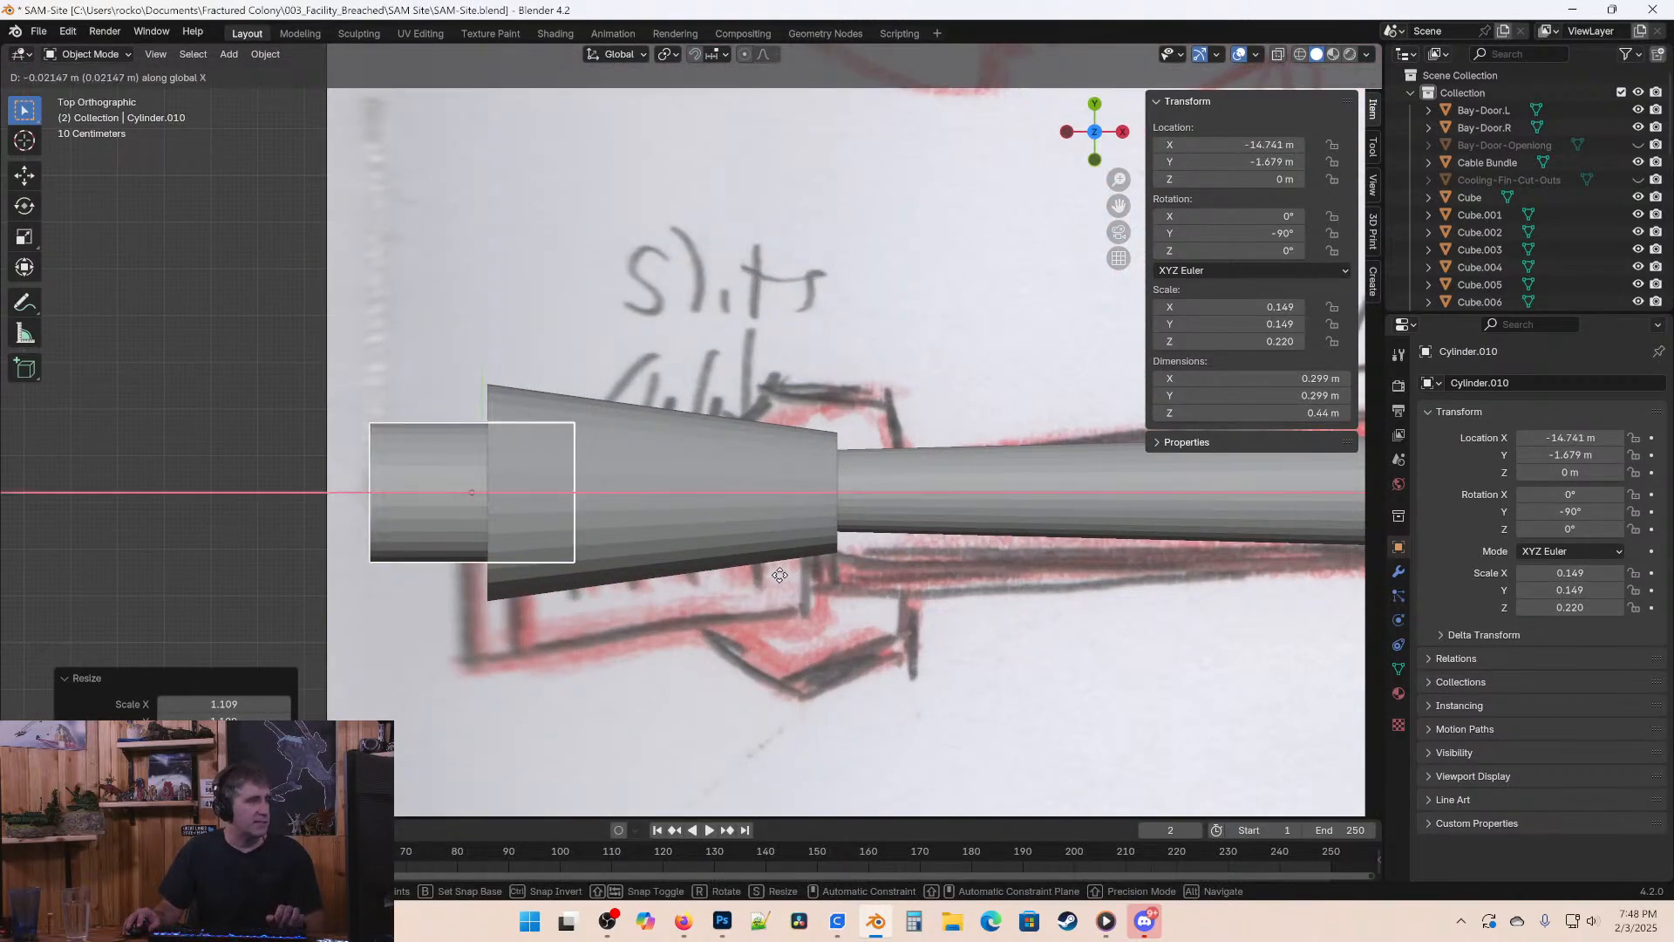
{"action": "left_click", "coordinate": [757, 574]}
{"action": "middle_click_drag", "start_coordinate": [777, 598], "coordinate": [703, 587], "text": "shift"}
{"action": "scroll", "coordinate": [729, 592], "scroll_direction": "down", "scroll_amount": 3}
{"action": "key", "text": "ctrl+s"}
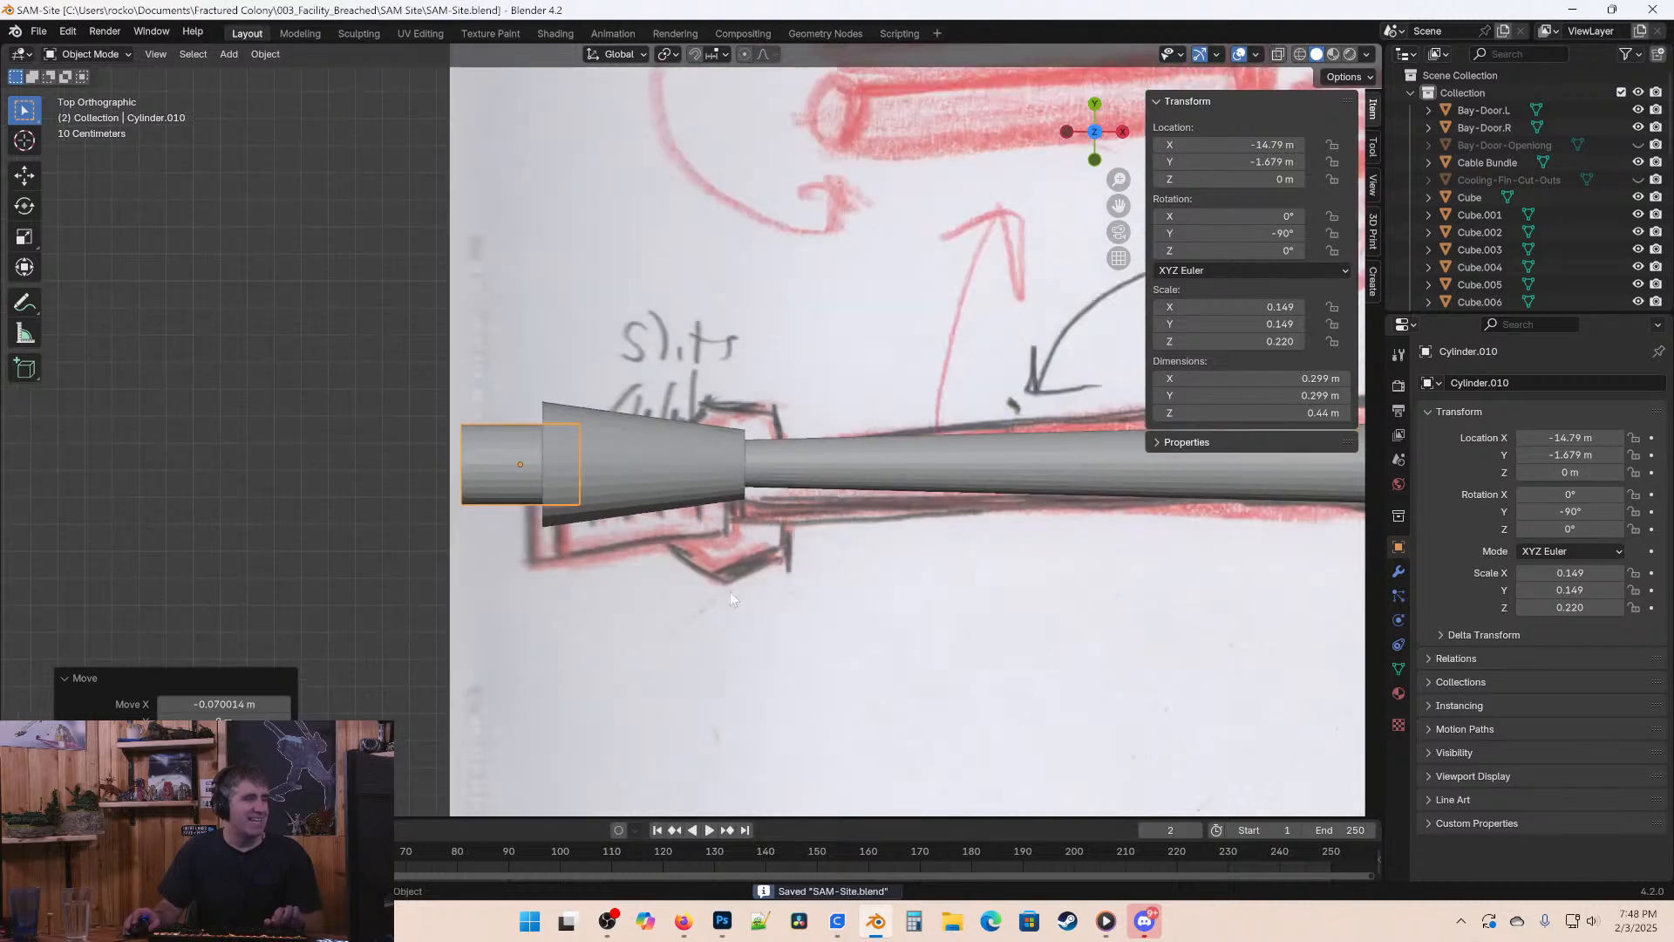
Add a cube and move it over the barrel near the muzzle, at about X -13.424 m, Y -1.39 m.
{"action": "middle_click_drag", "start_coordinate": [797, 494], "coordinate": [617, 497], "text": "shift"}
{"action": "key", "text": "shift+a"}
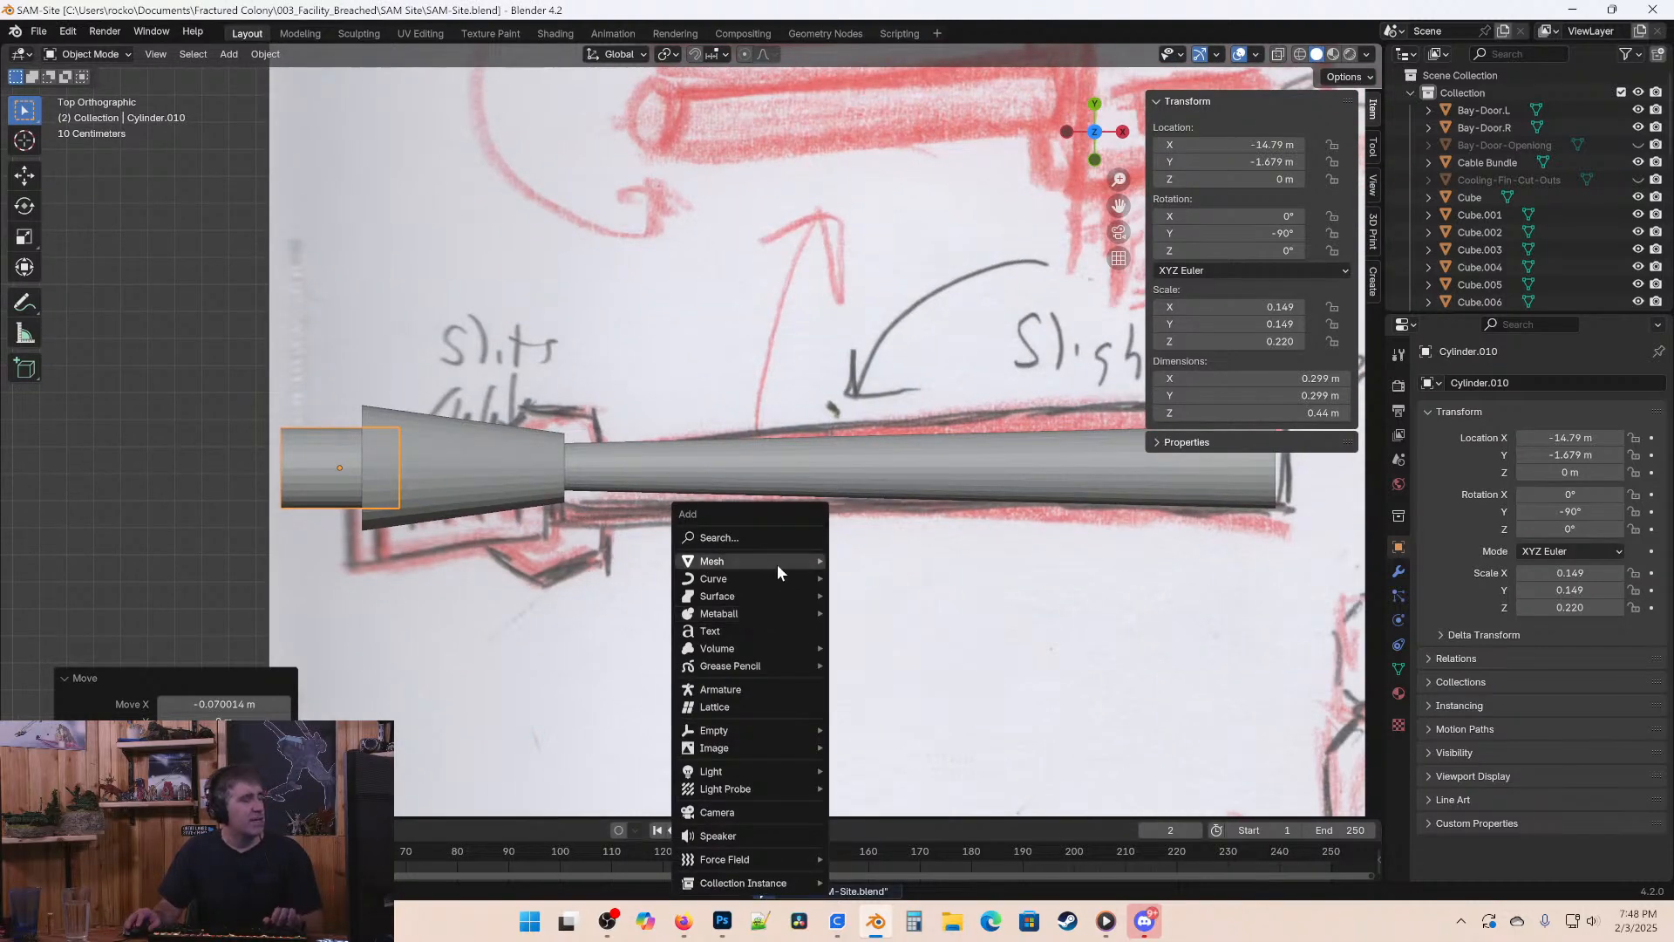
{"action": "mouse_move", "coordinate": [777, 563]}
{"action": "left_click", "coordinate": [883, 579]}
{"action": "scroll", "coordinate": [966, 408], "scroll_direction": "down", "scroll_amount": 8}
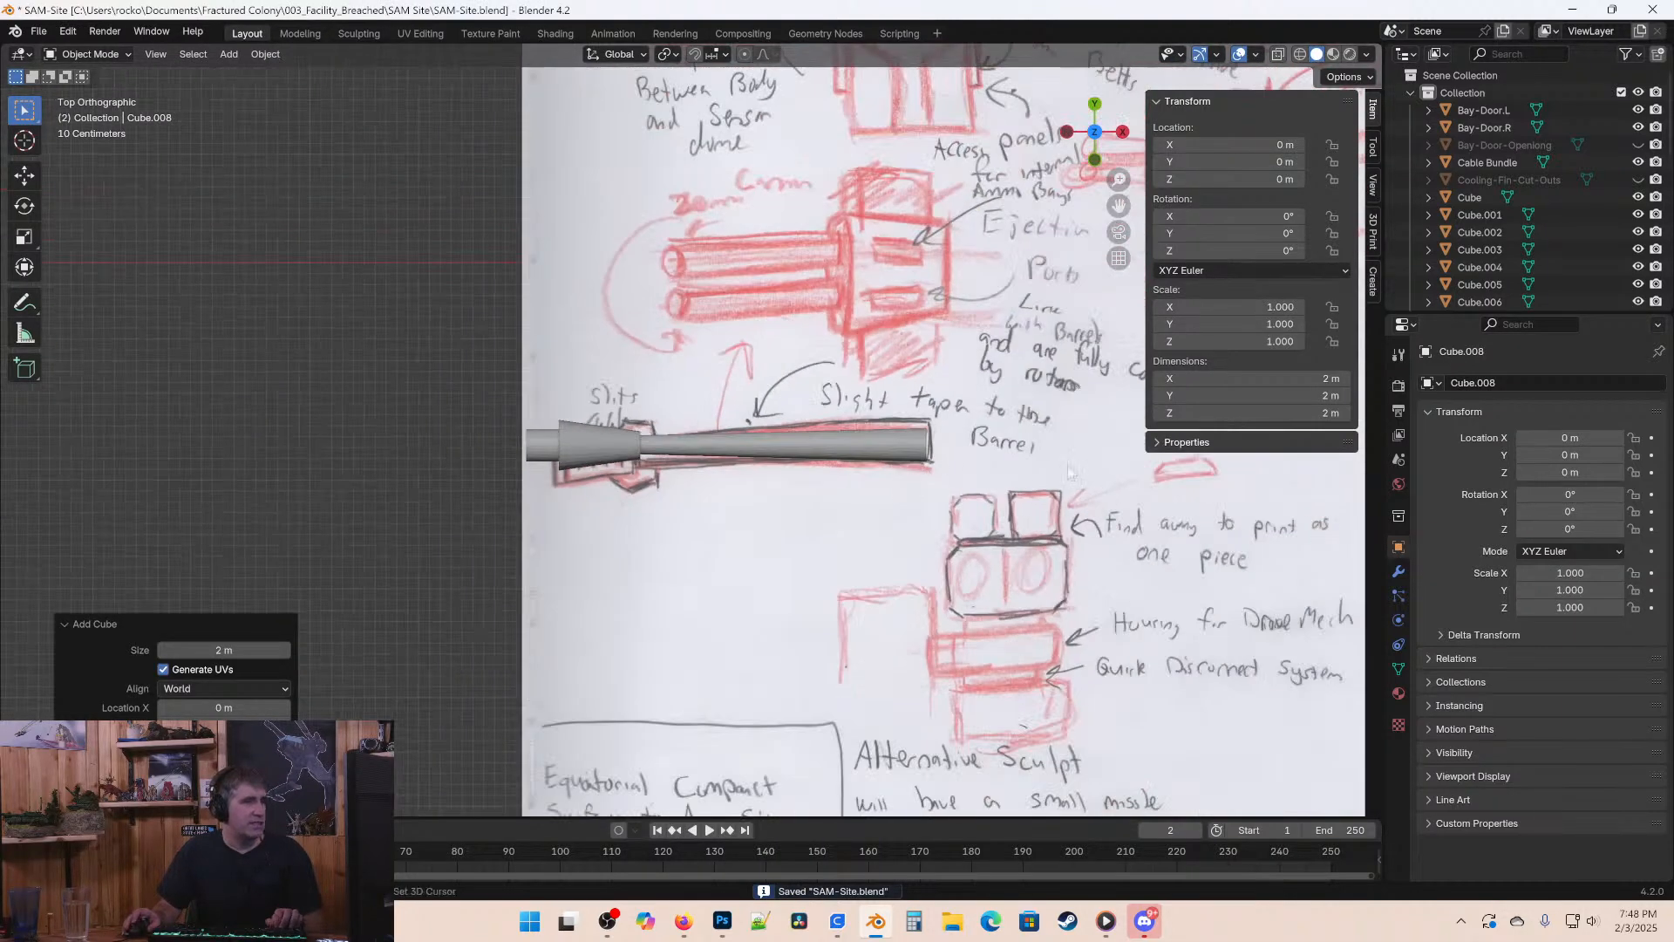
{"action": "middle_click_drag", "start_coordinate": [1137, 406], "coordinate": [1057, 403], "text": "shift"}
{"action": "key", "text": "g"}
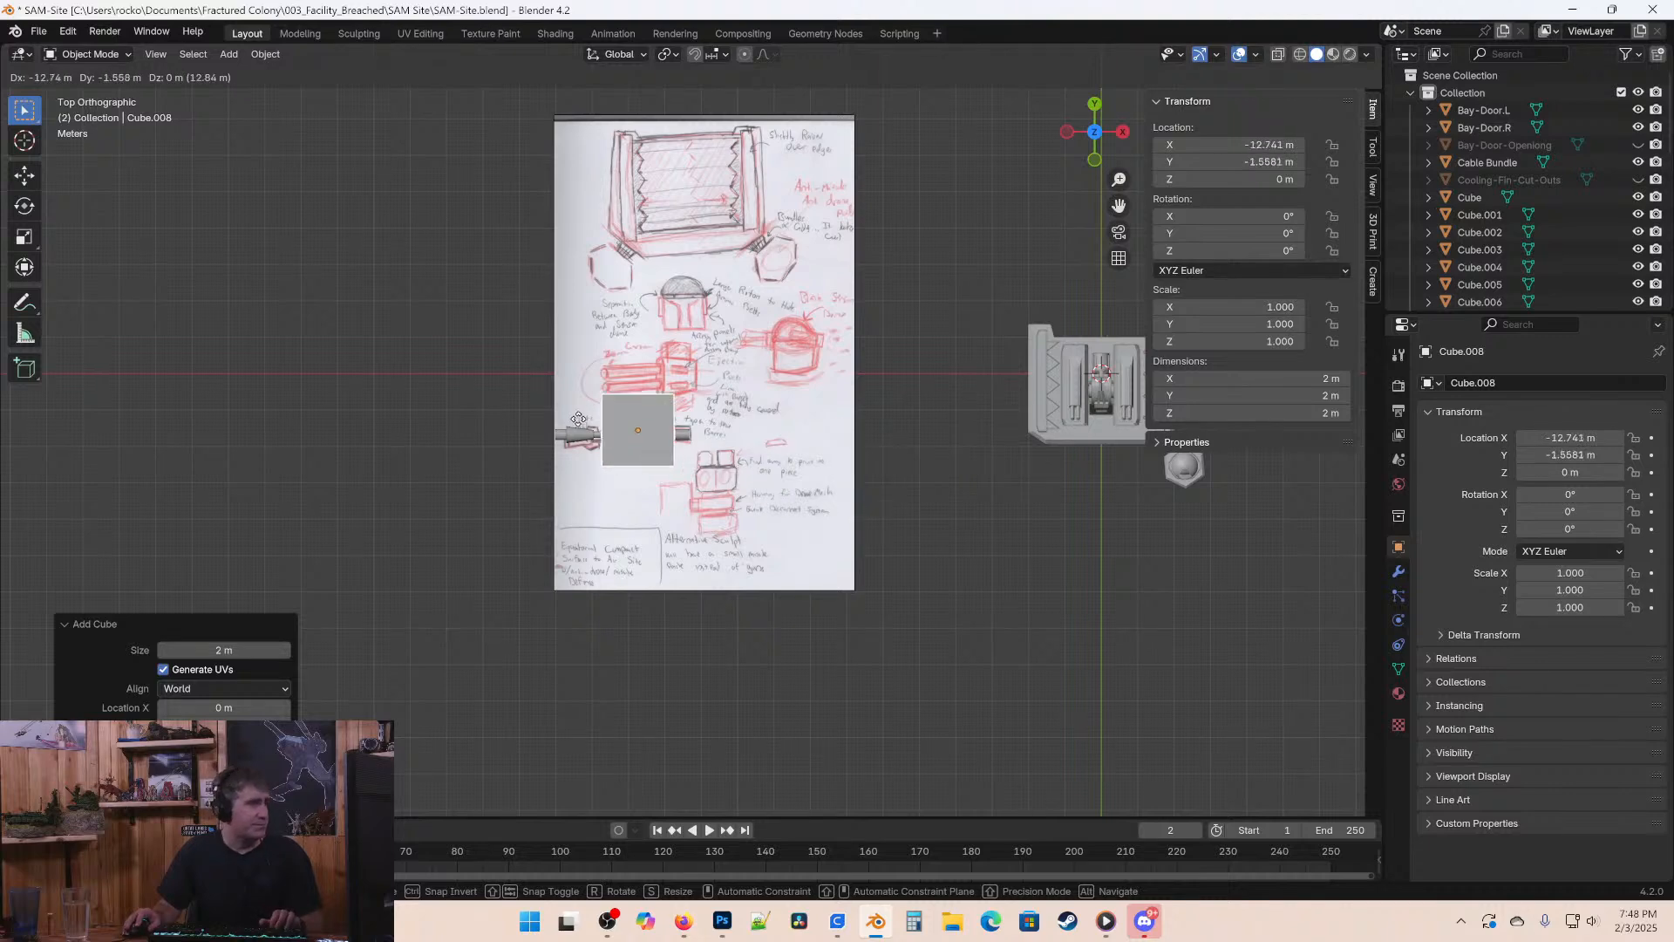
{"action": "left_click", "coordinate": [676, 458]}
Scale the cube along X by 0.08 to make it a thin slab across the barrel.
{"action": "type", "text": "sx.08"}
{"action": "key", "text": "Return"}
{"action": "scroll", "coordinate": [441, 363], "scroll_direction": "up", "scroll_amount": 8}
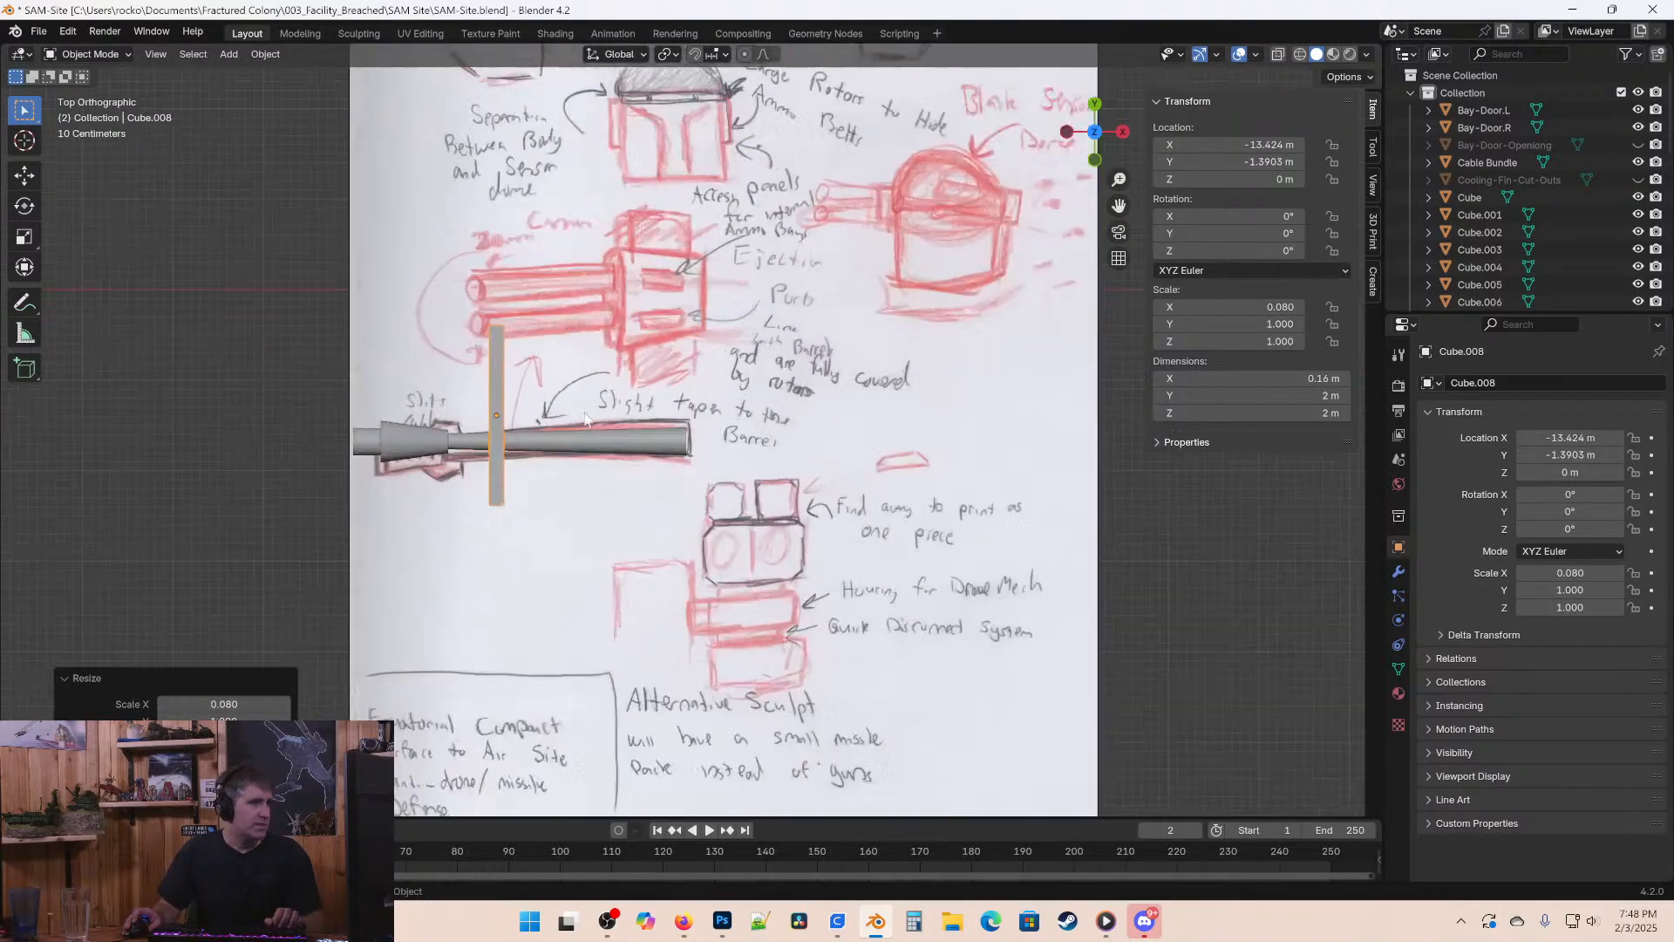
Shrink the thin cube to a scale of about 0.255 along Y and 0.070 along X.
{"action": "middle_click_drag", "start_coordinate": [442, 364], "coordinate": [648, 394], "text": "shift"}
{"action": "key", "text": "s"}
{"action": "key", "text": "y"}
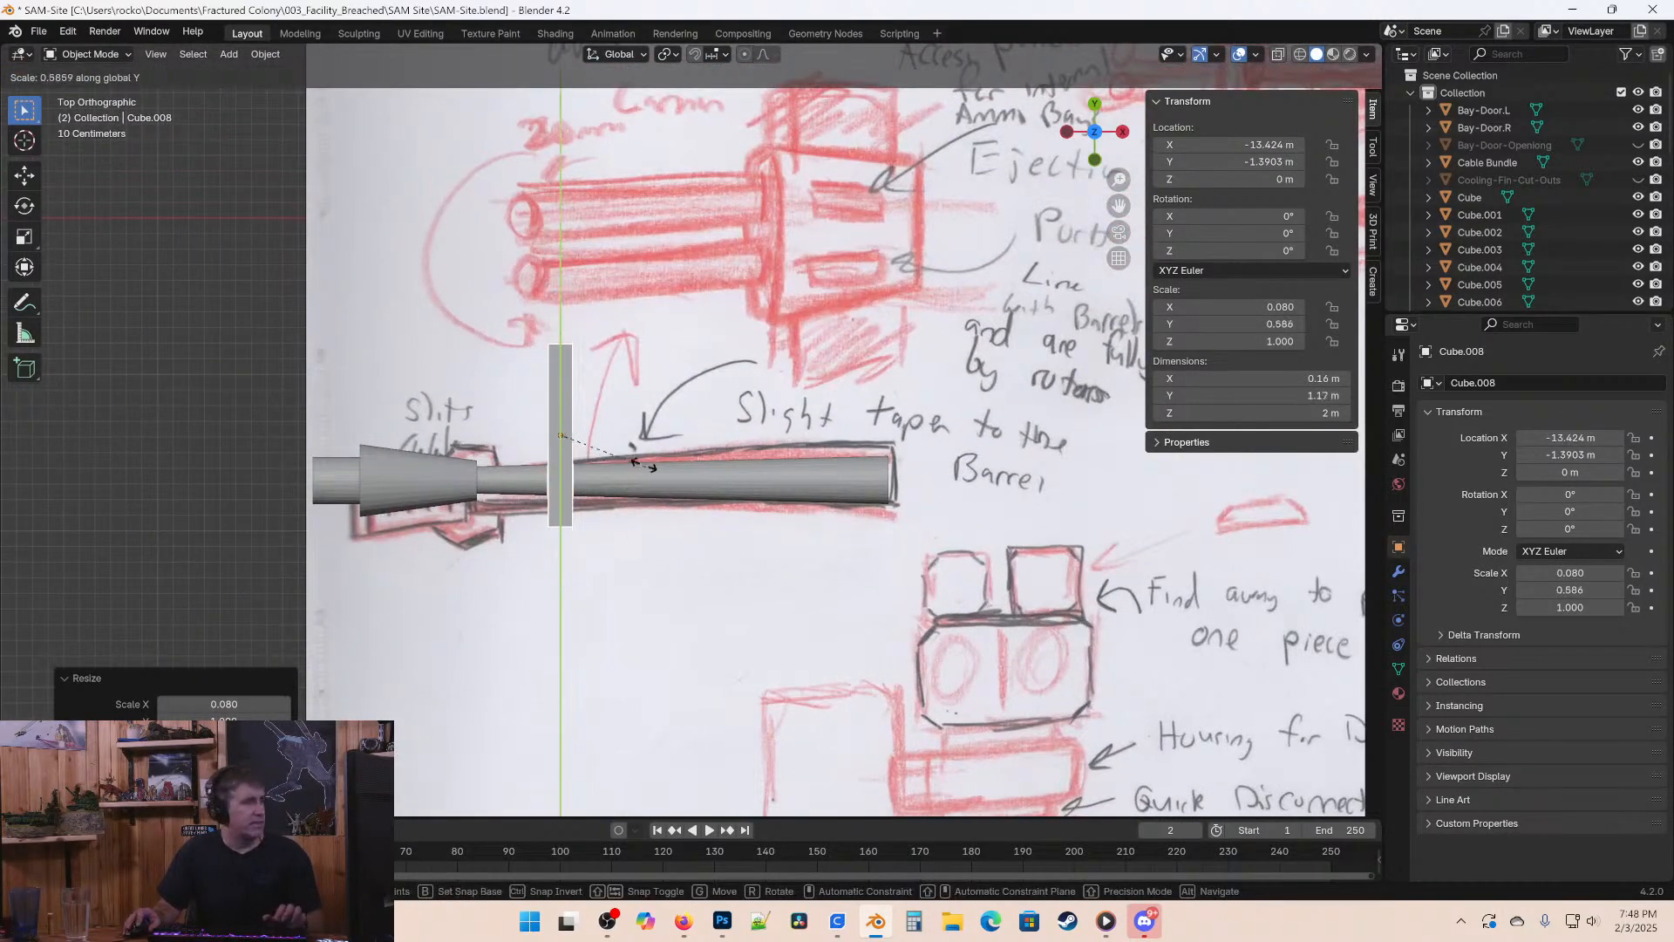
{"action": "left_click", "coordinate": [599, 441]}
{"action": "key", "text": "s"}
{"action": "key", "text": "x"}
{"action": "left_click", "coordinate": [682, 453]}
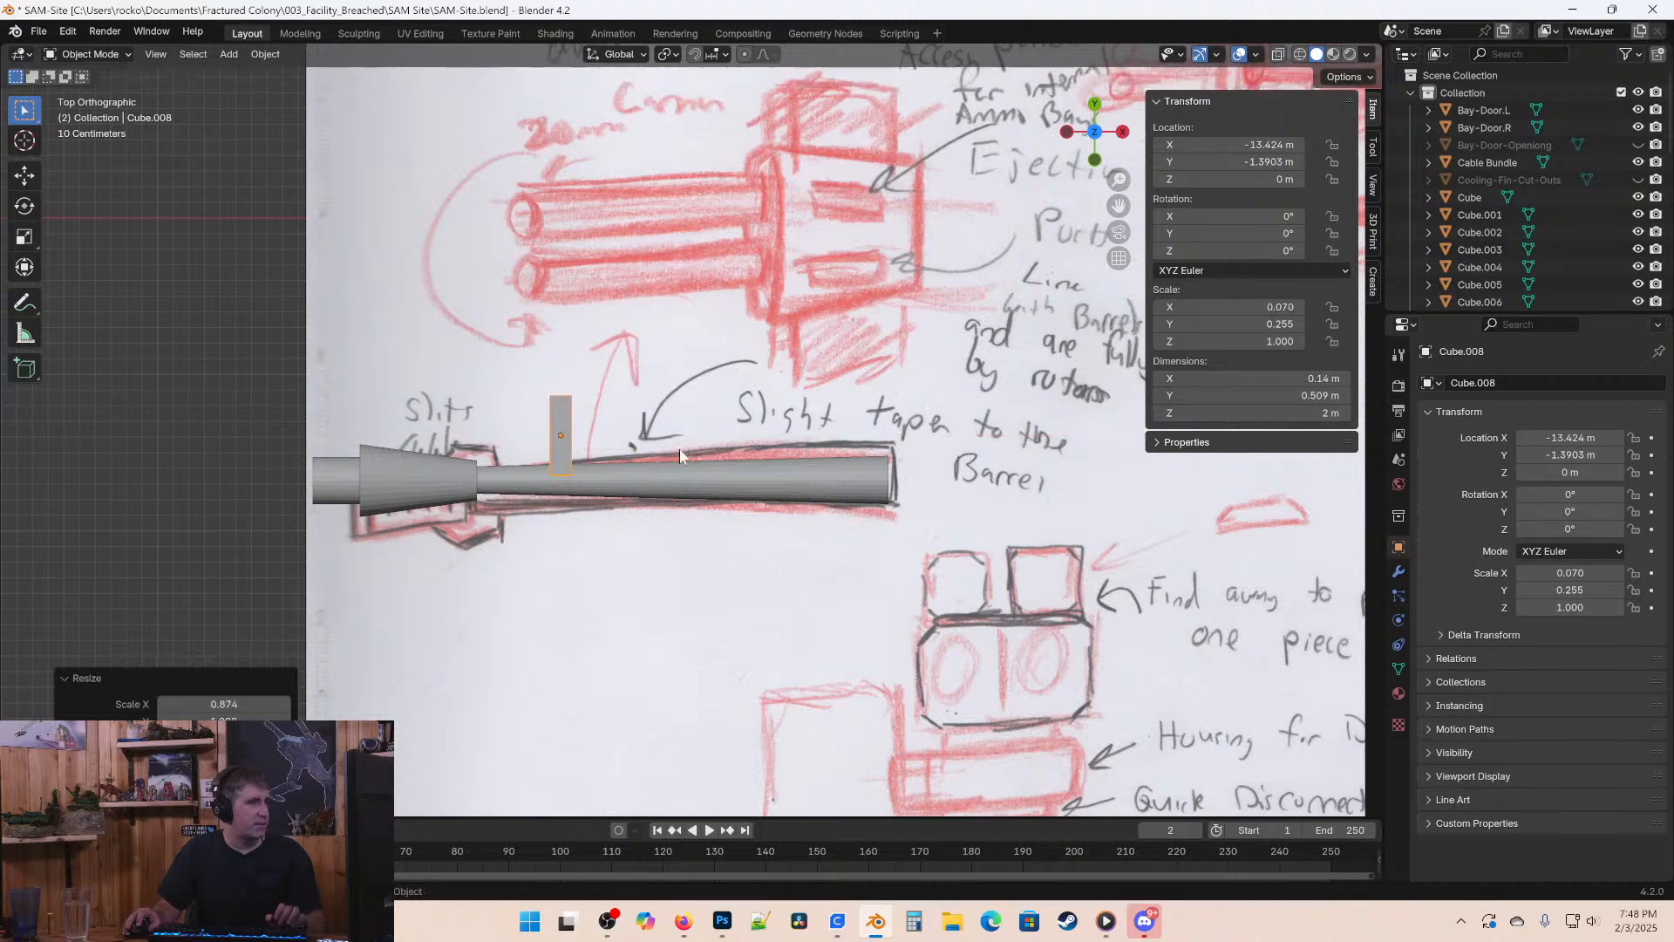
Move the cube onto the muzzle end piece at about X -14.255 m, Y -1.736 m and show the model in wireframe.
{"action": "key", "text": "g"}
{"action": "left_click", "coordinate": [527, 511]}
{"action": "key", "text": "shift+z"}
{"action": "scroll", "coordinate": [525, 520], "scroll_direction": "up", "scroll_amount": 5}
{"action": "middle_click_drag", "start_coordinate": [525, 520], "coordinate": [725, 586], "text": "shift"}
Scale the cube to about 0.029 in X and 0.120 in Y, and move it to the first slit position near X -14.471 m.
{"action": "key", "text": "s"}
{"action": "key", "text": "x"}
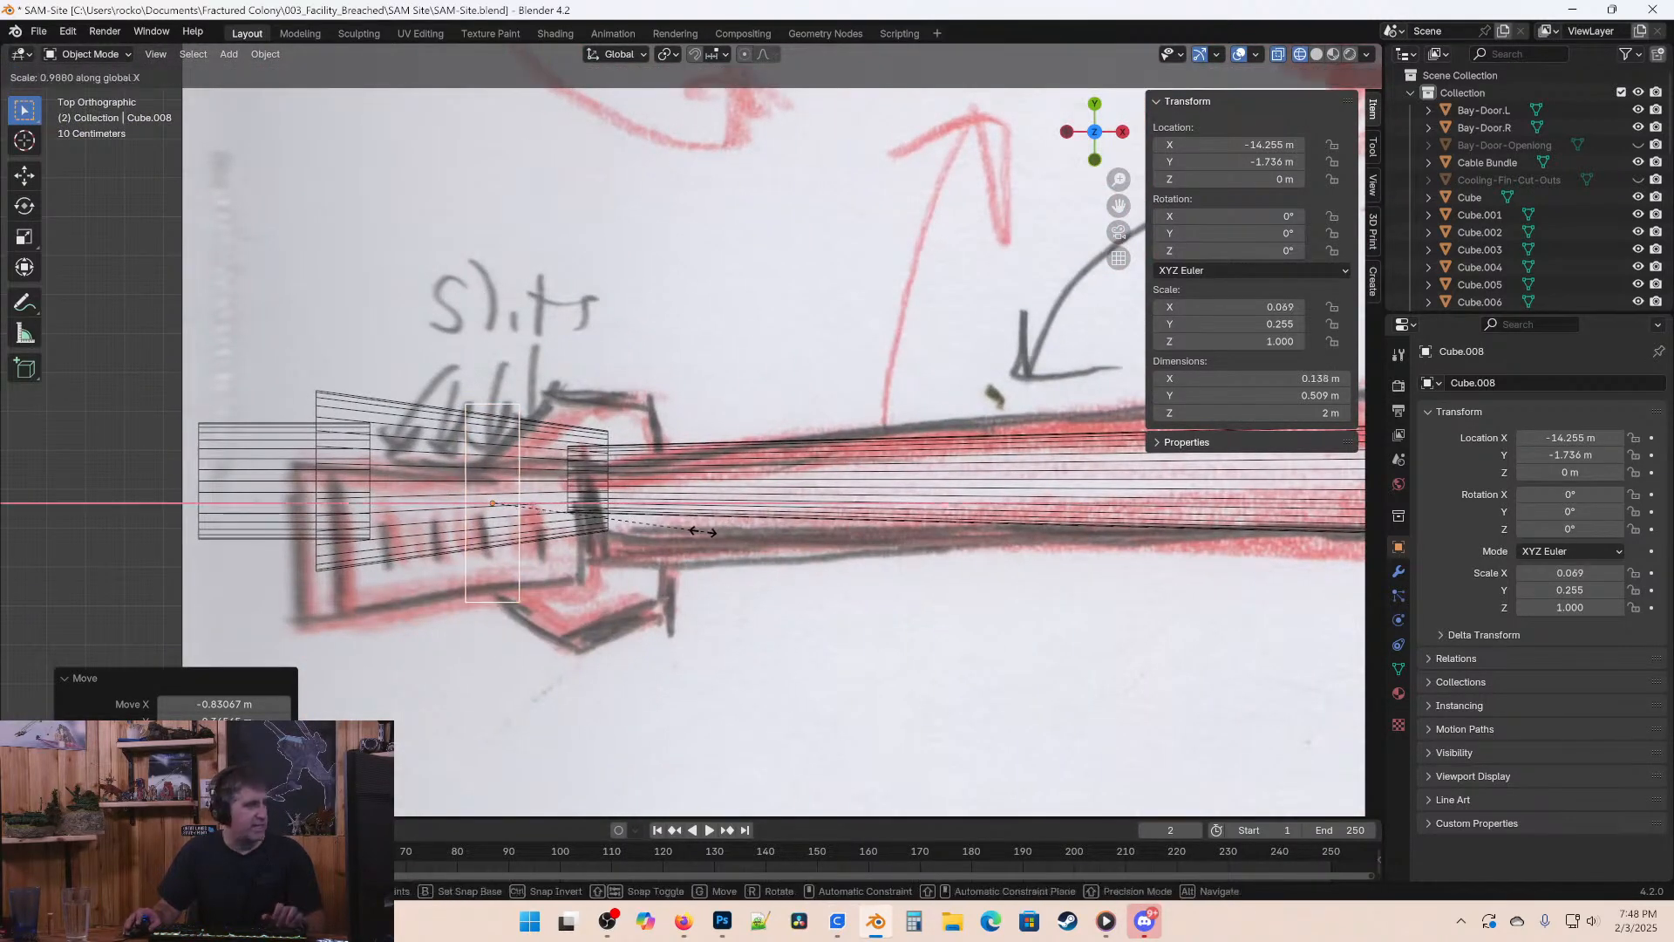
{"action": "left_click", "coordinate": [614, 608]}
{"action": "key", "text": "s"}
{"action": "key", "text": "y"}
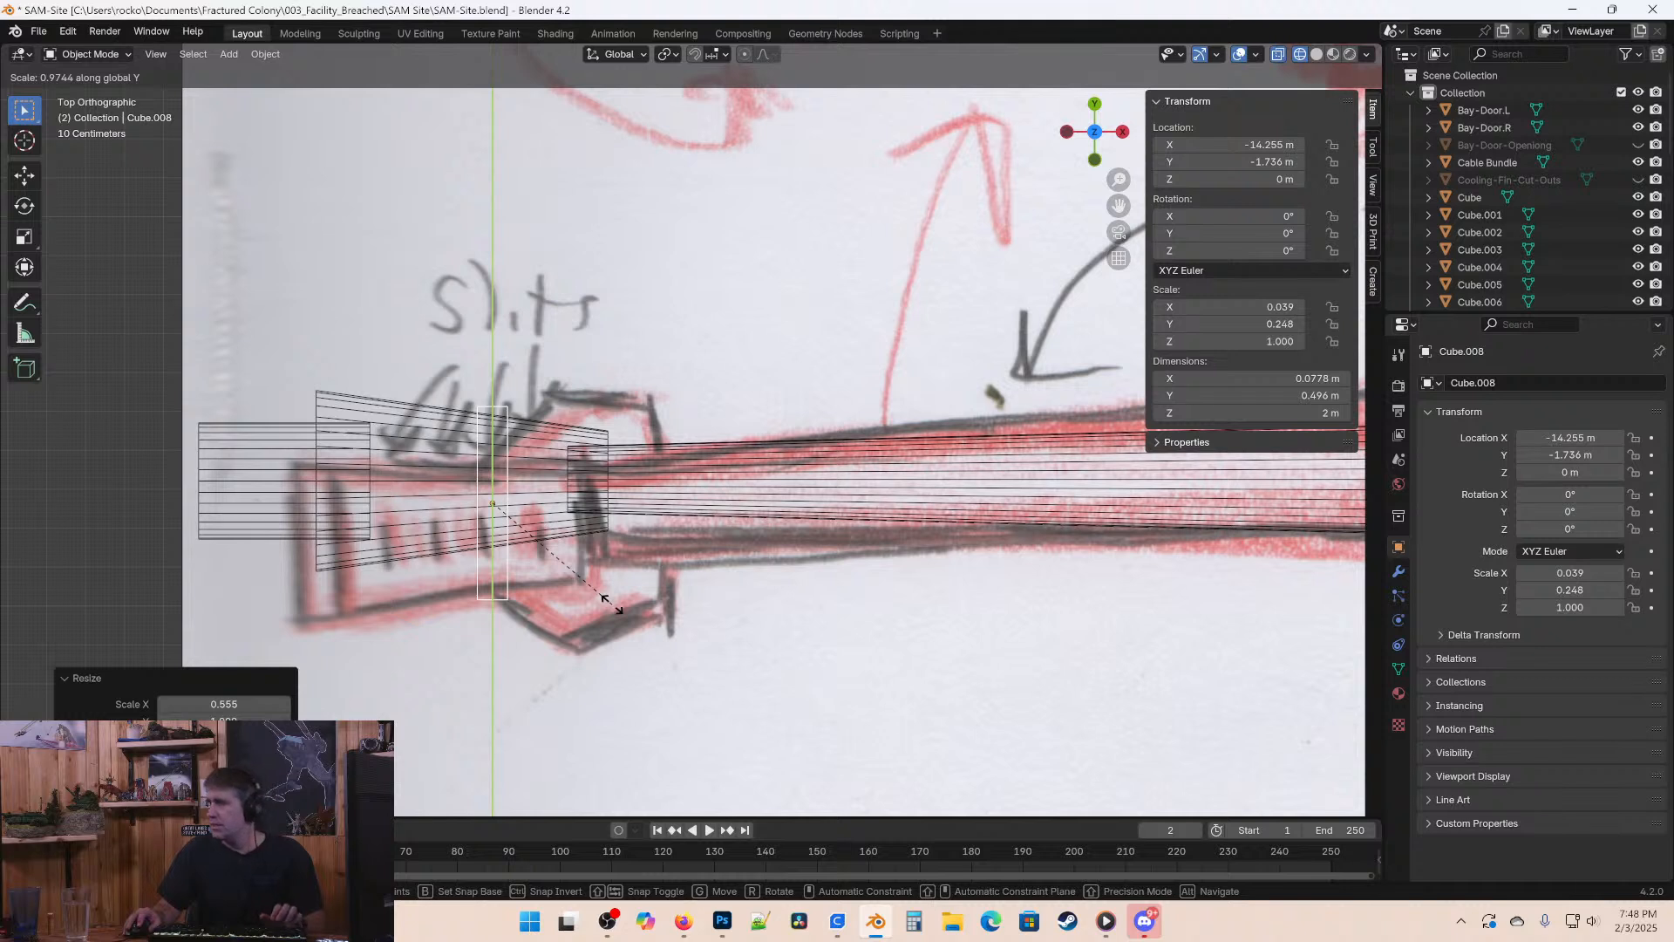
{"action": "left_click", "coordinate": [552, 559]}
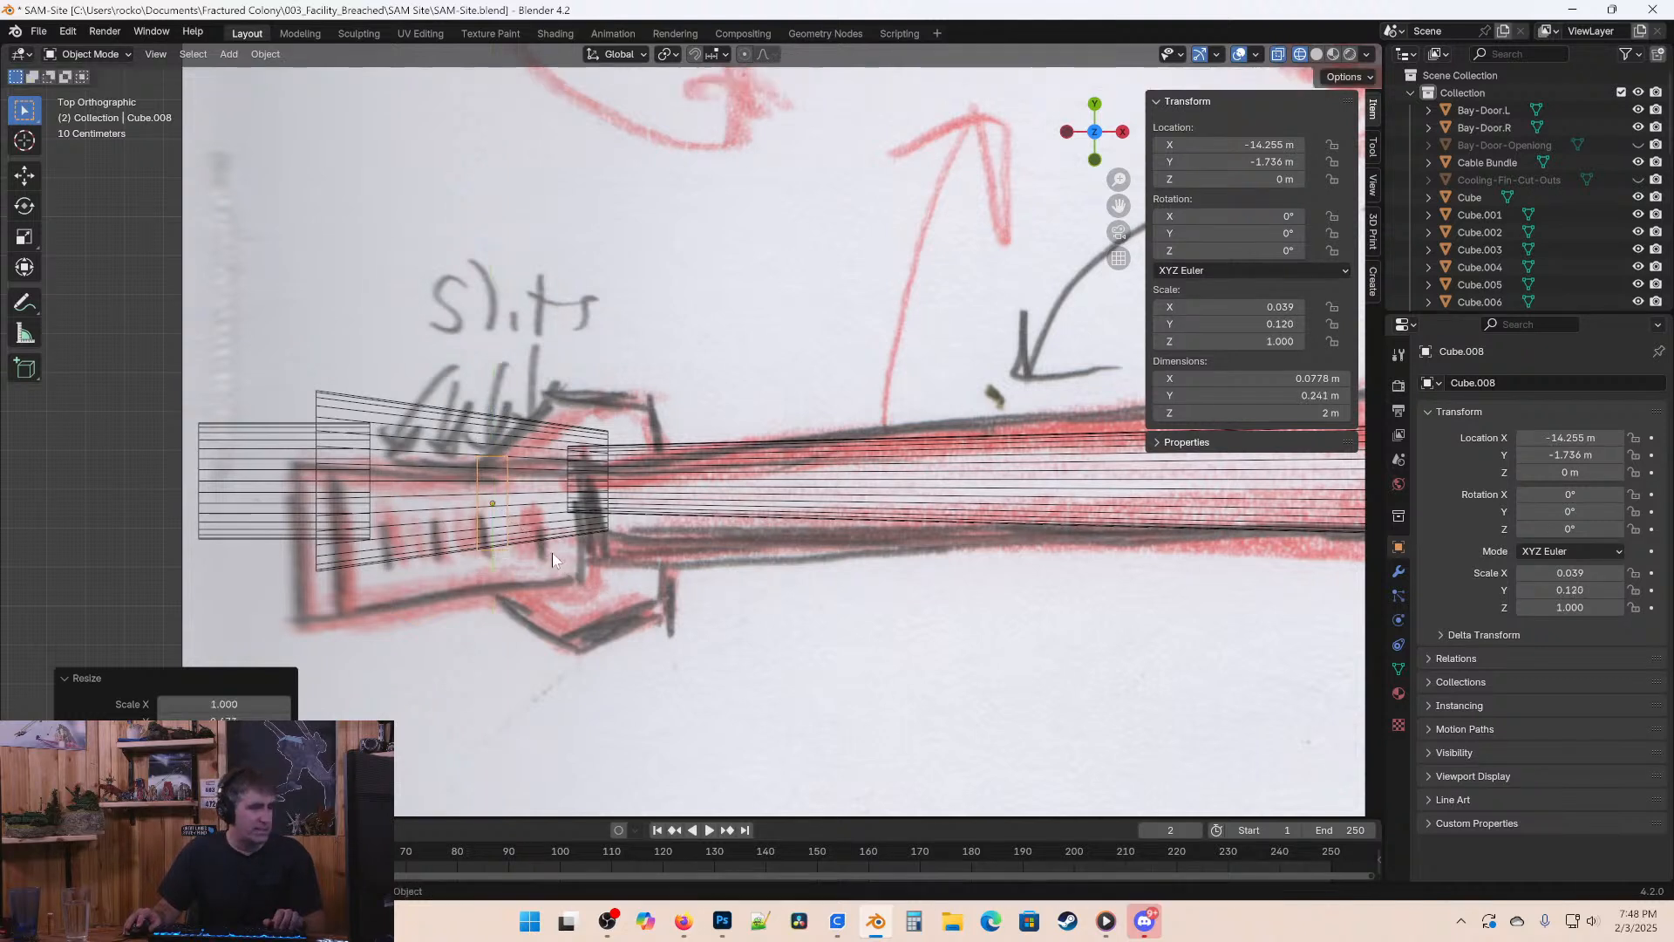
{"action": "key", "text": "s"}
{"action": "key", "text": "x"}
{"action": "left_click", "coordinate": [558, 547]}
{"action": "key", "text": "g"}
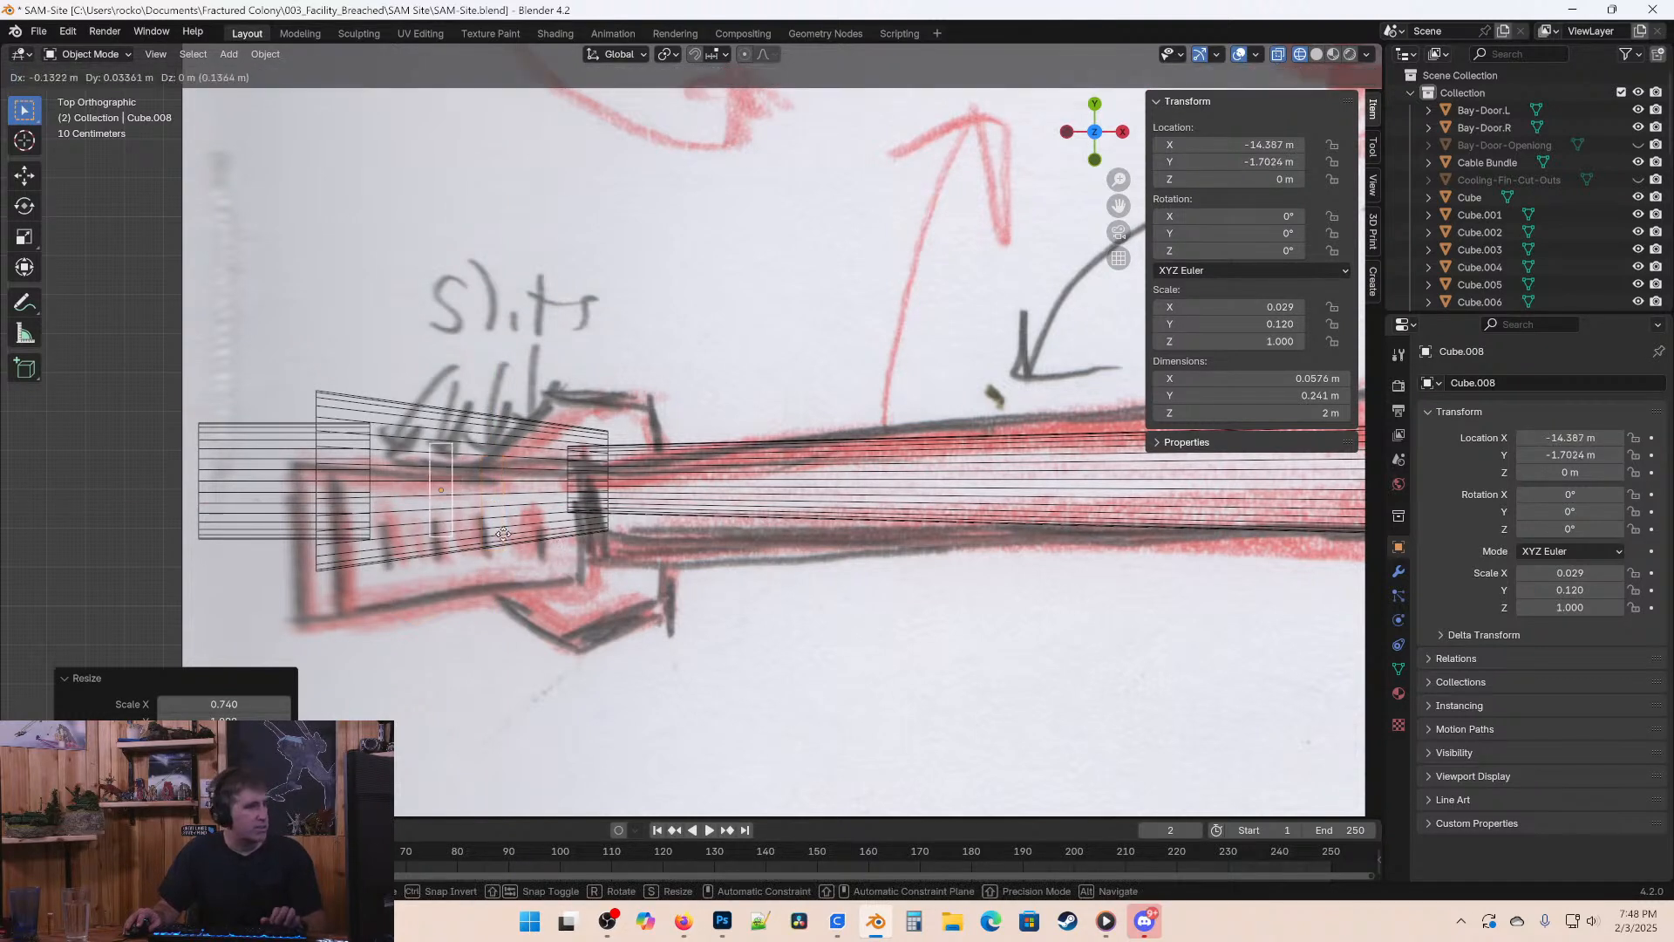
{"action": "left_click", "coordinate": [494, 533]}
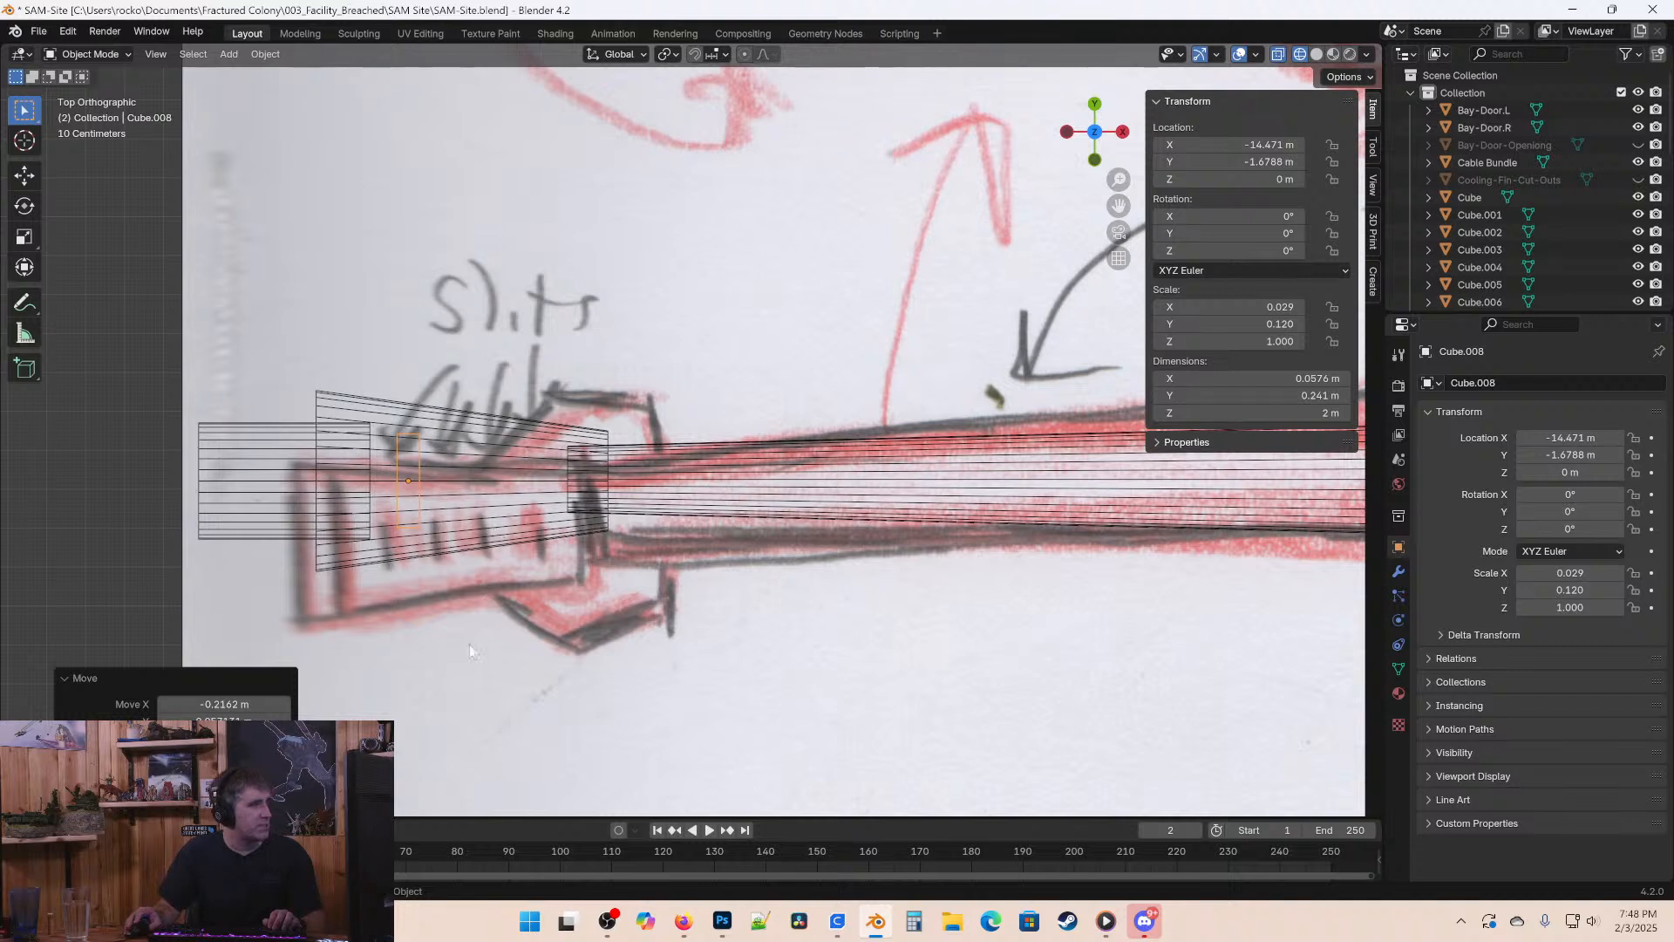
Copy the bore cylinder's Y location of -1.679 m to the slit cube so both align.
{"action": "left_click", "coordinate": [253, 485]}
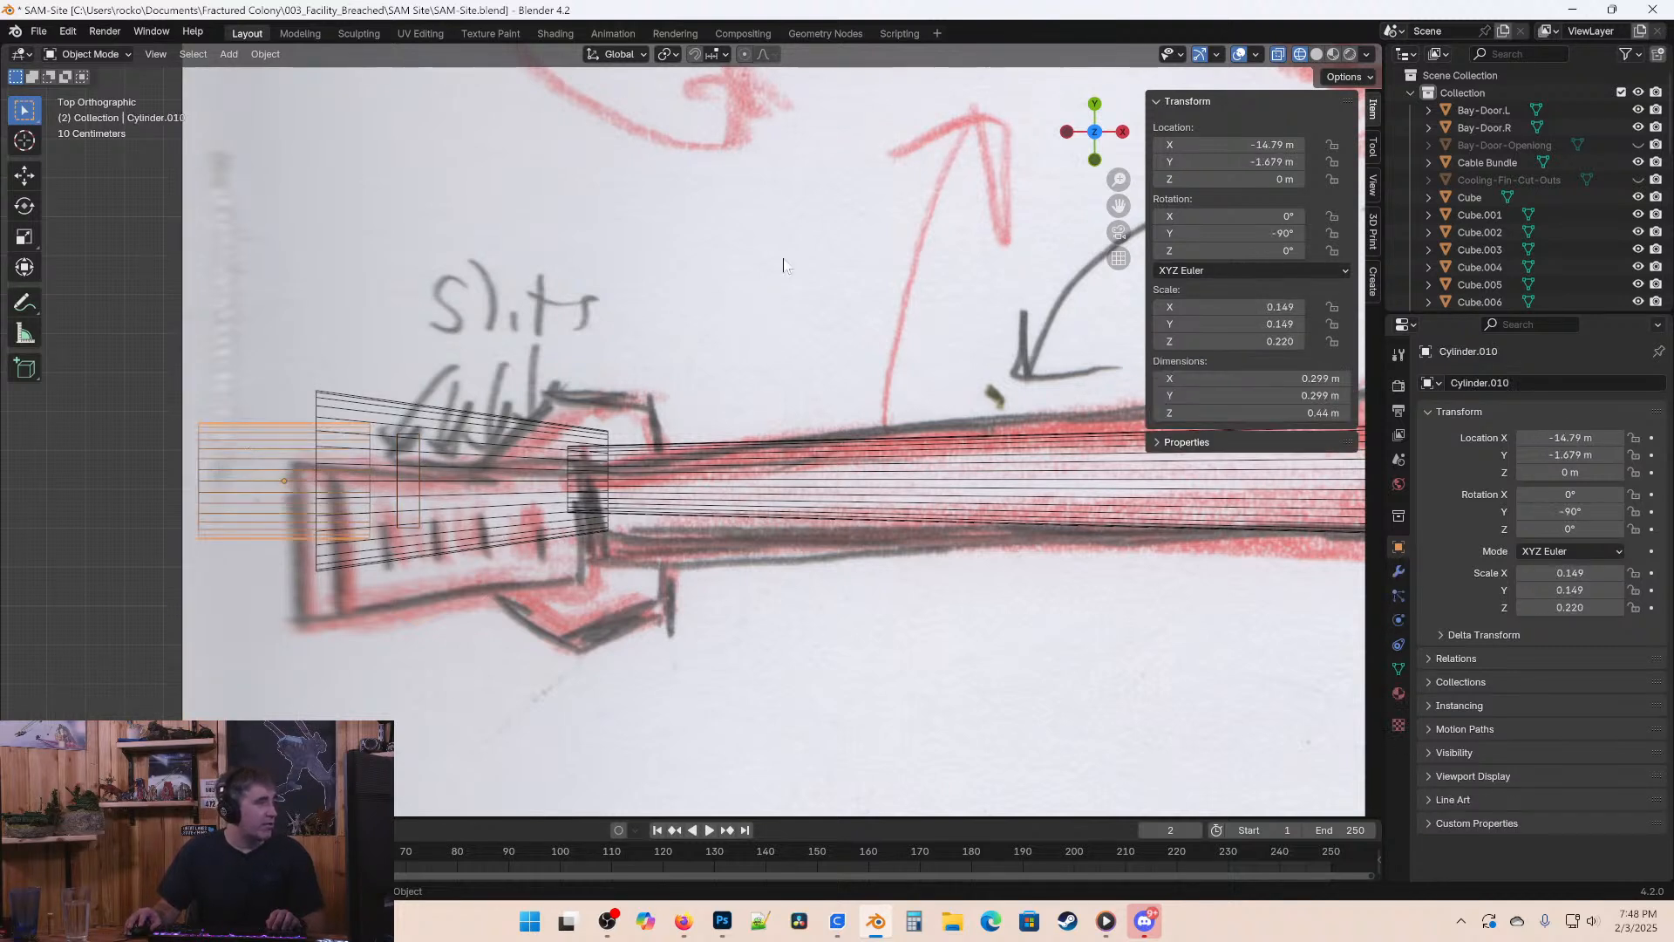
{"action": "left_click", "coordinate": [1229, 232]}
{"action": "key", "text": "Return"}
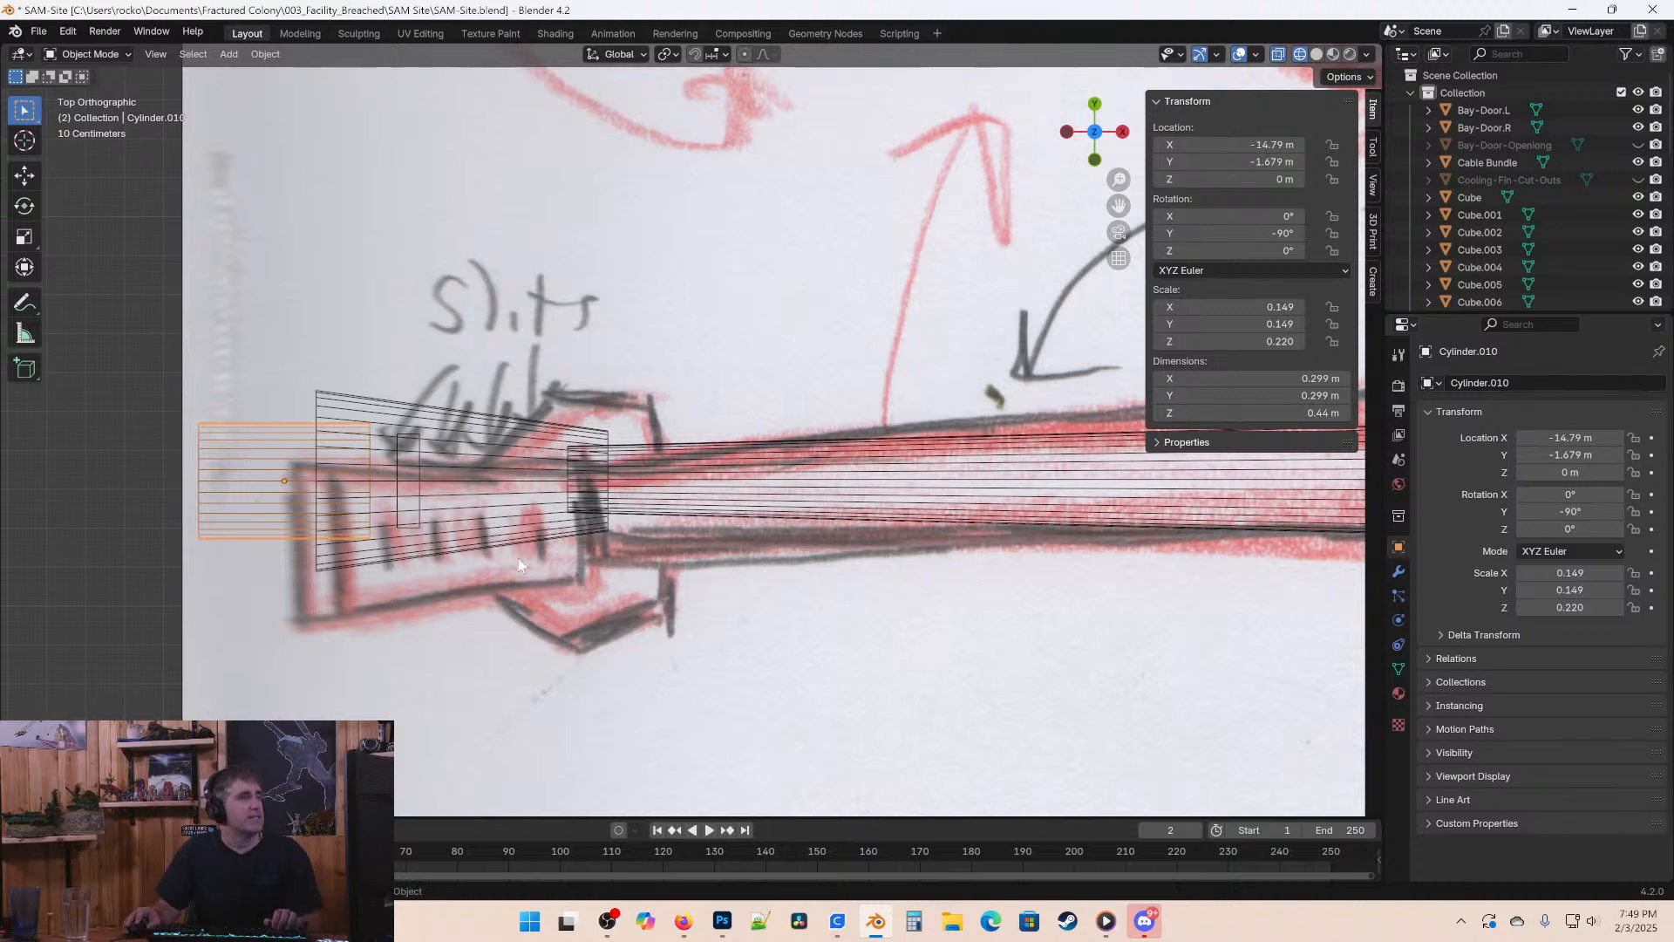
{"action": "left_click", "coordinate": [416, 500]}
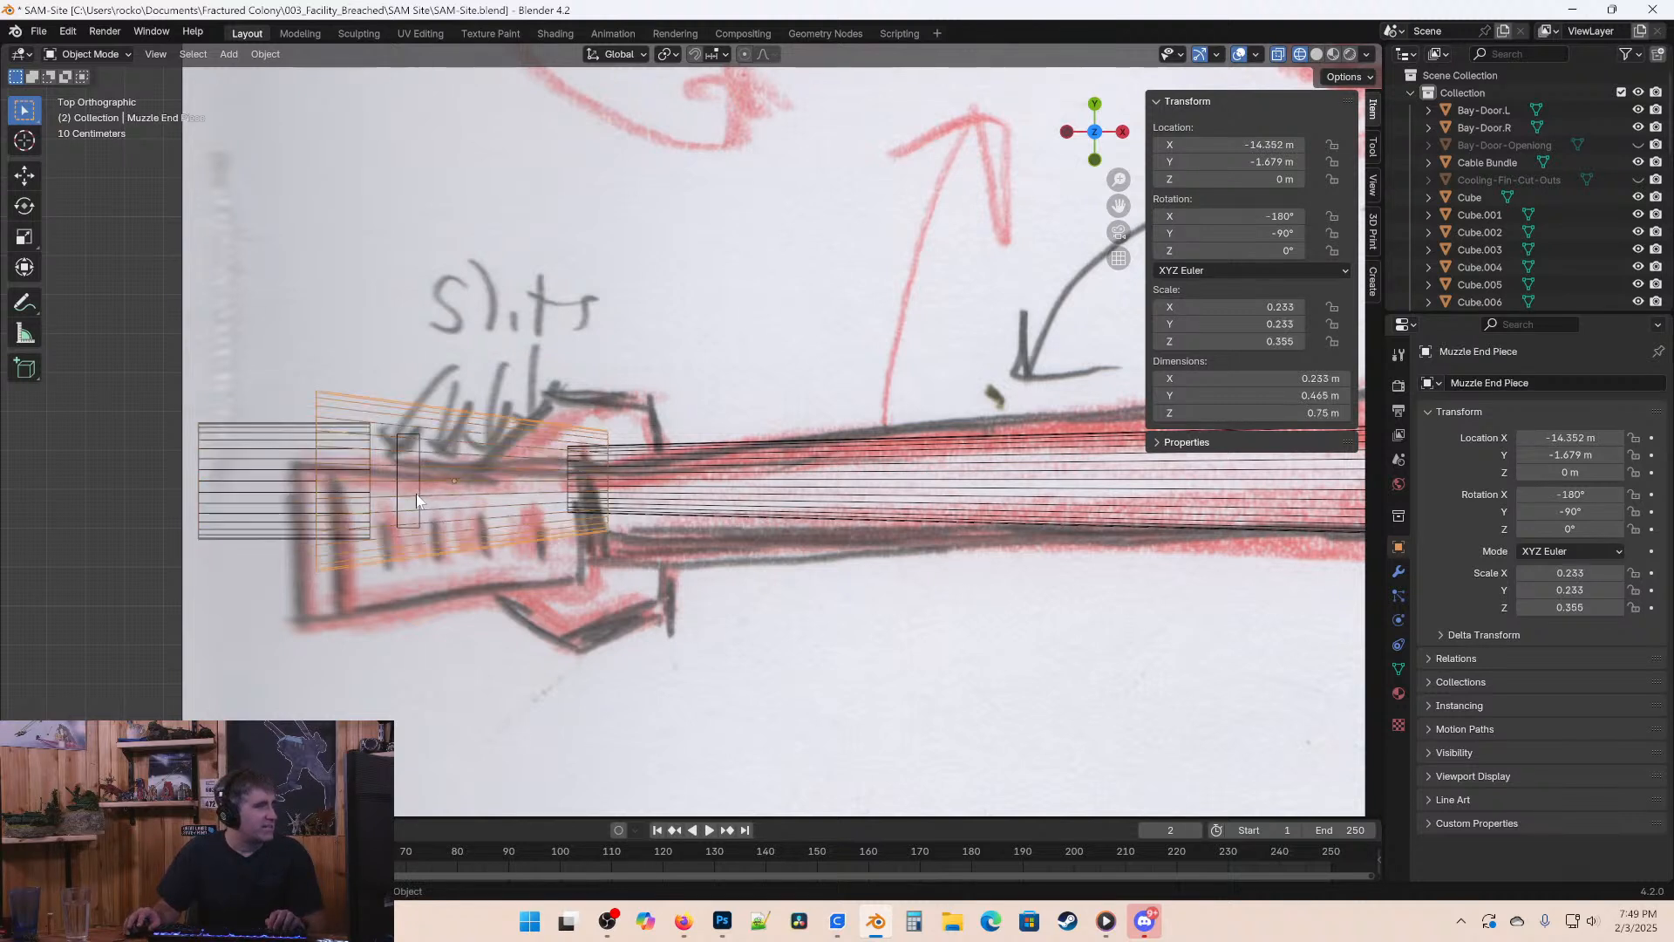
{"action": "left_click", "coordinate": [420, 500]}
{"action": "left_click", "coordinate": [418, 499]}
{"action": "left_click", "coordinate": [419, 499]}
{"action": "left_click", "coordinate": [234, 447]}
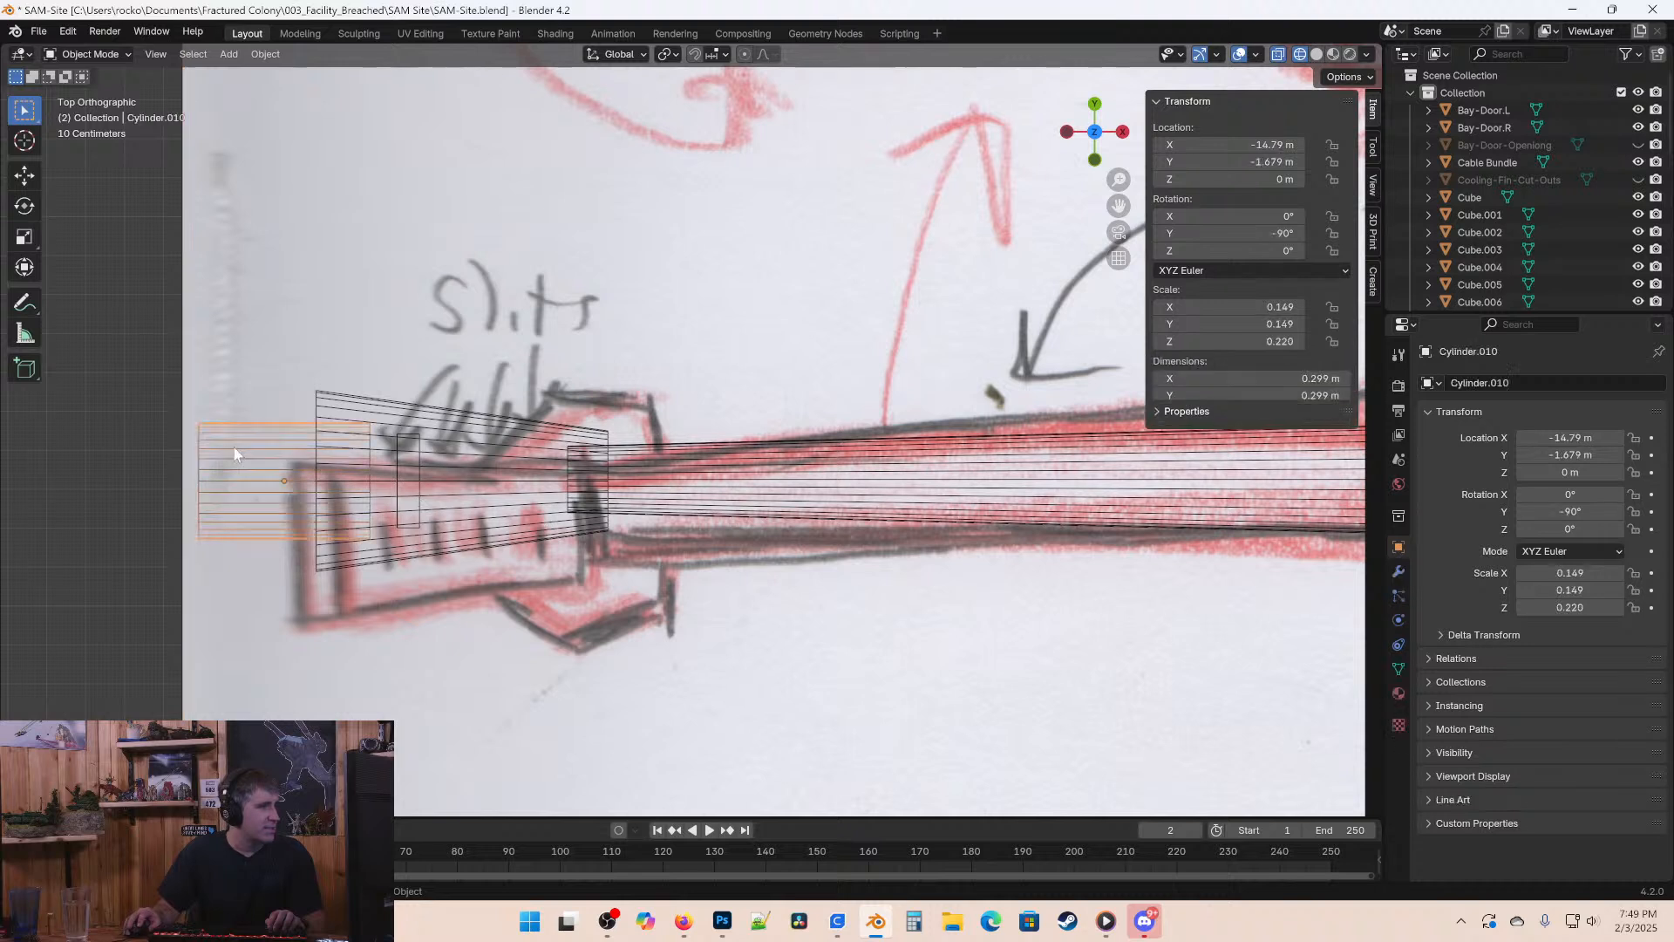
{"action": "left_click", "coordinate": [1235, 163]}
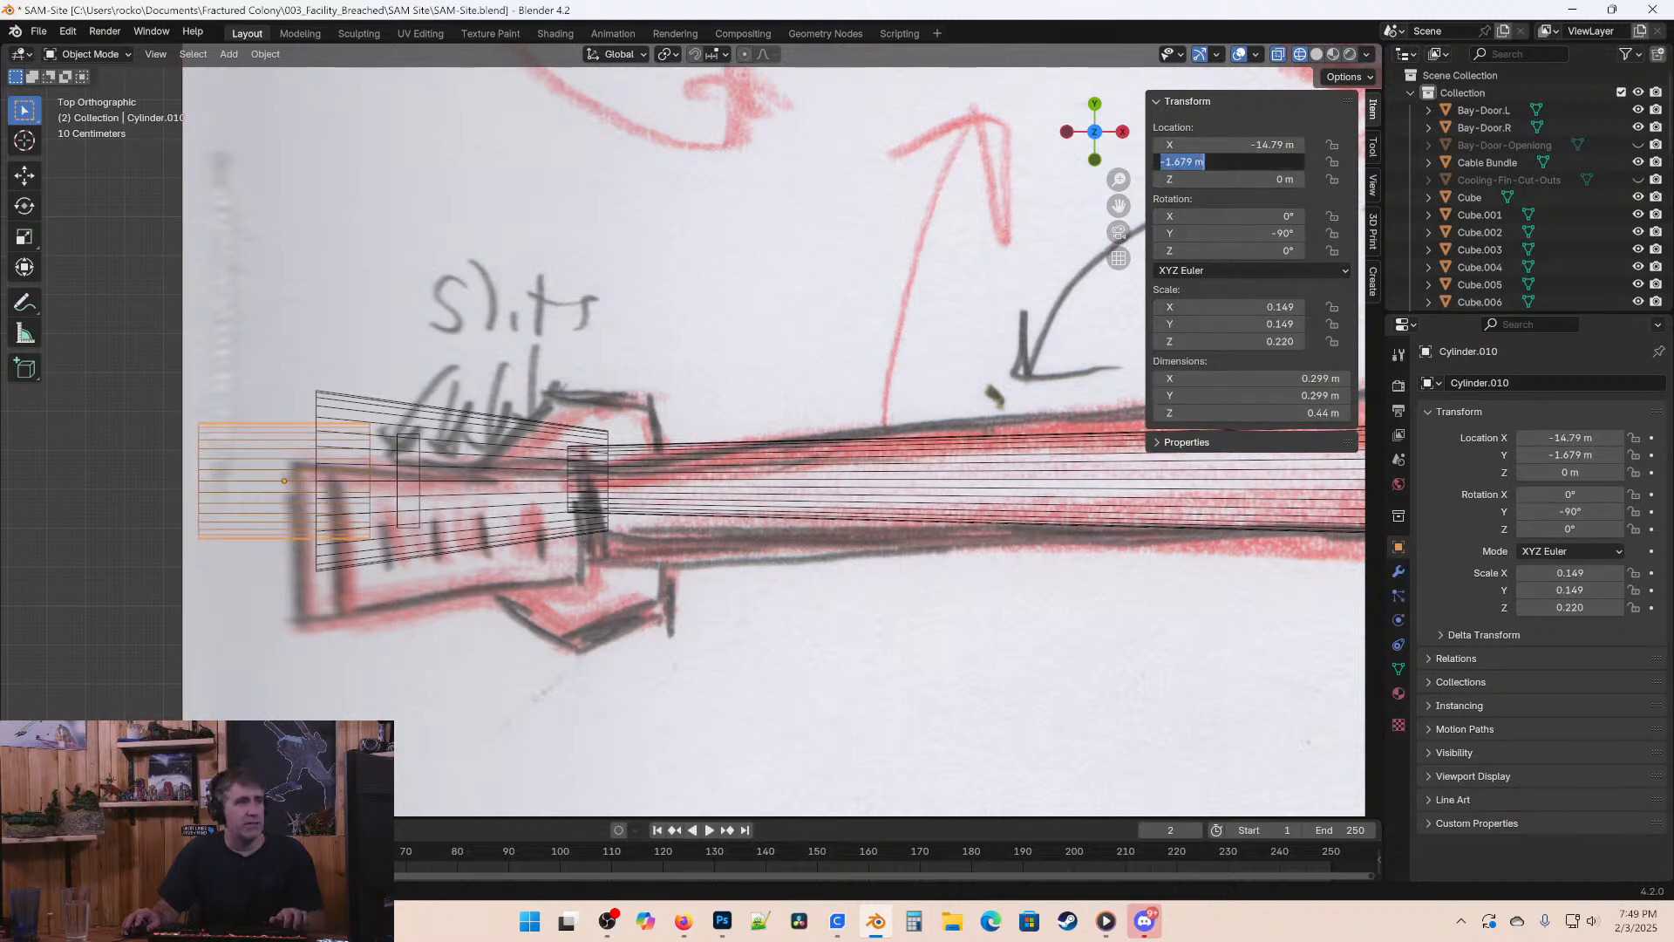
{"action": "key", "text": "Escape"}
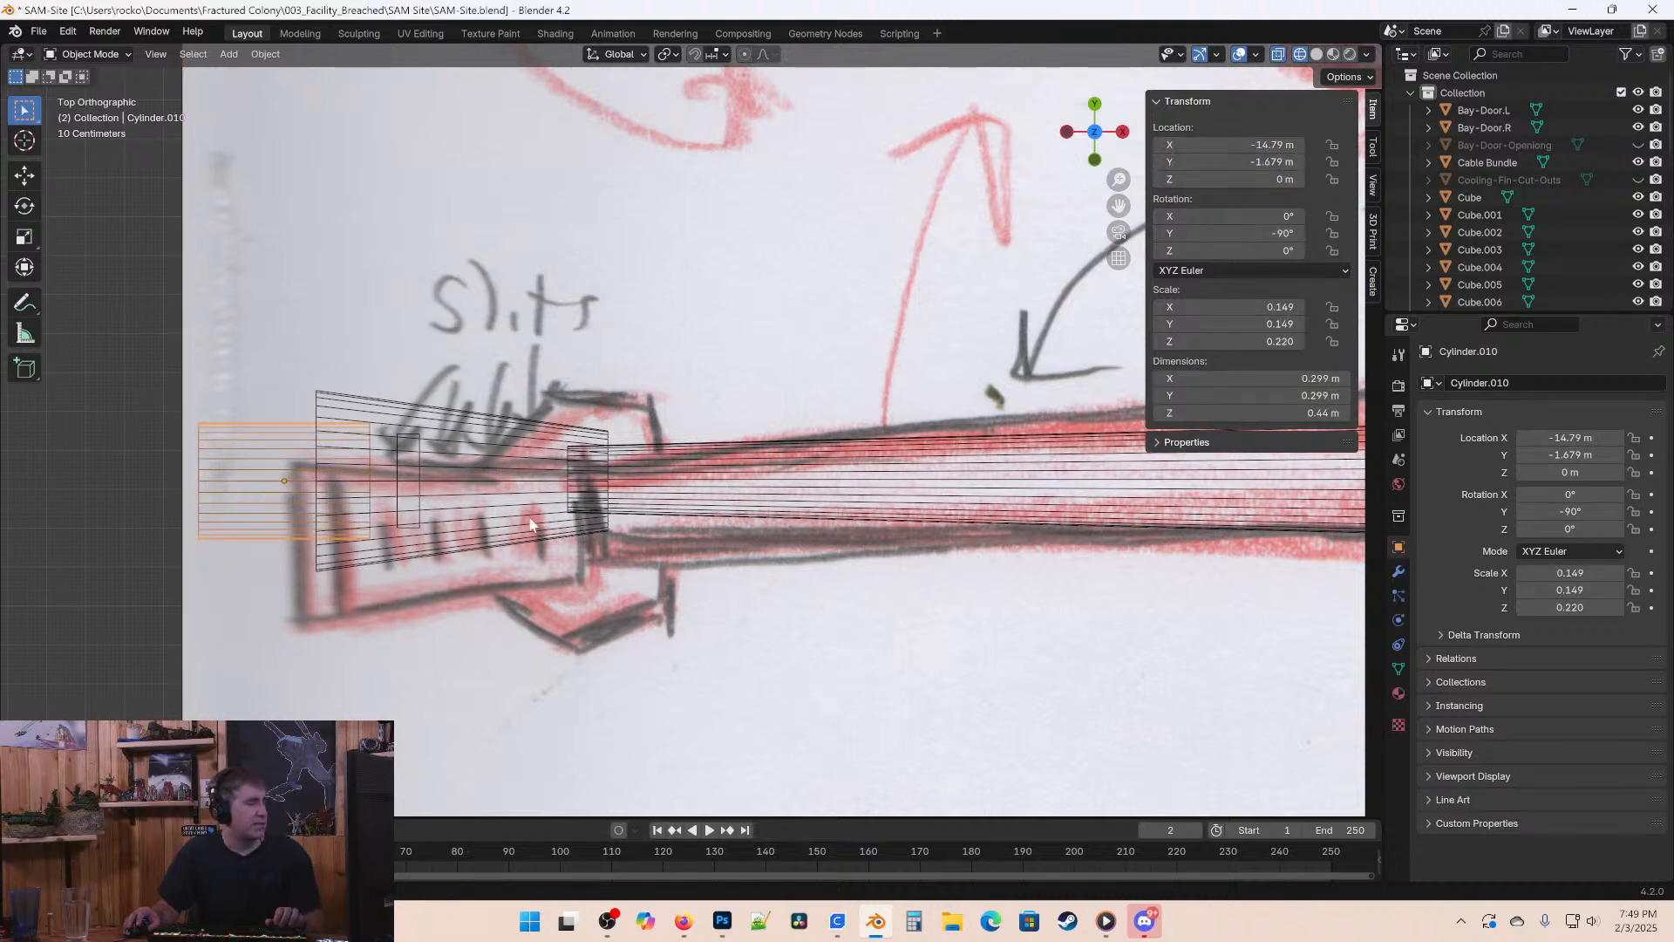
{"action": "left_click", "coordinate": [419, 497]}
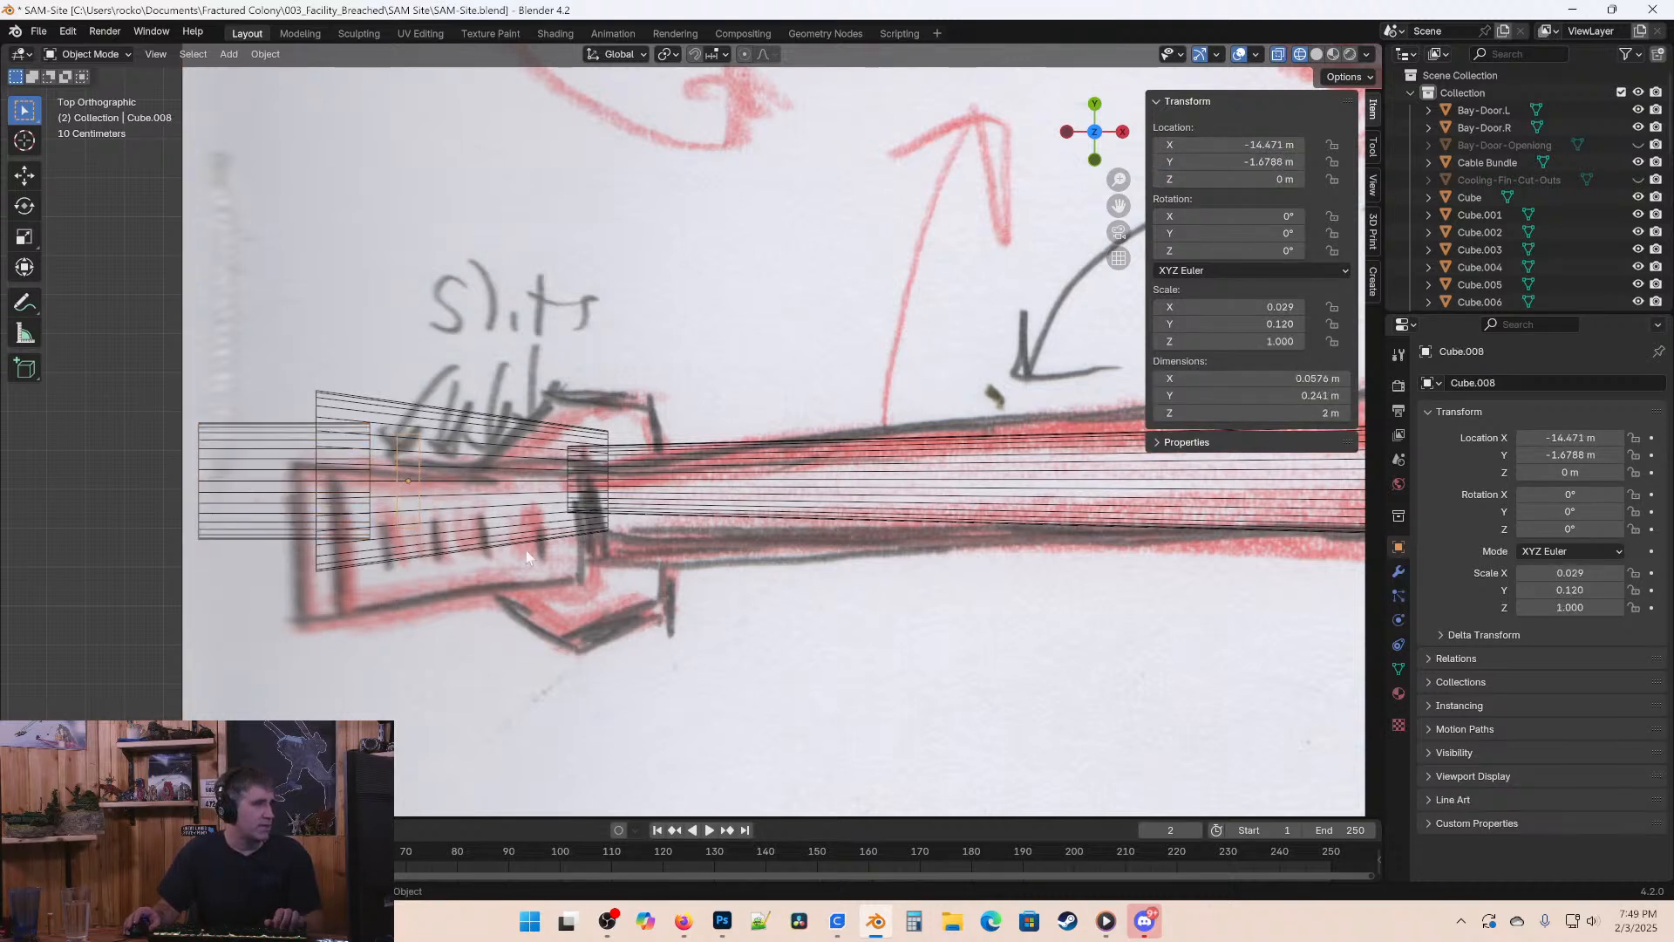
{"action": "left_click", "coordinate": [1236, 163]}
{"action": "key", "text": "Escape"}
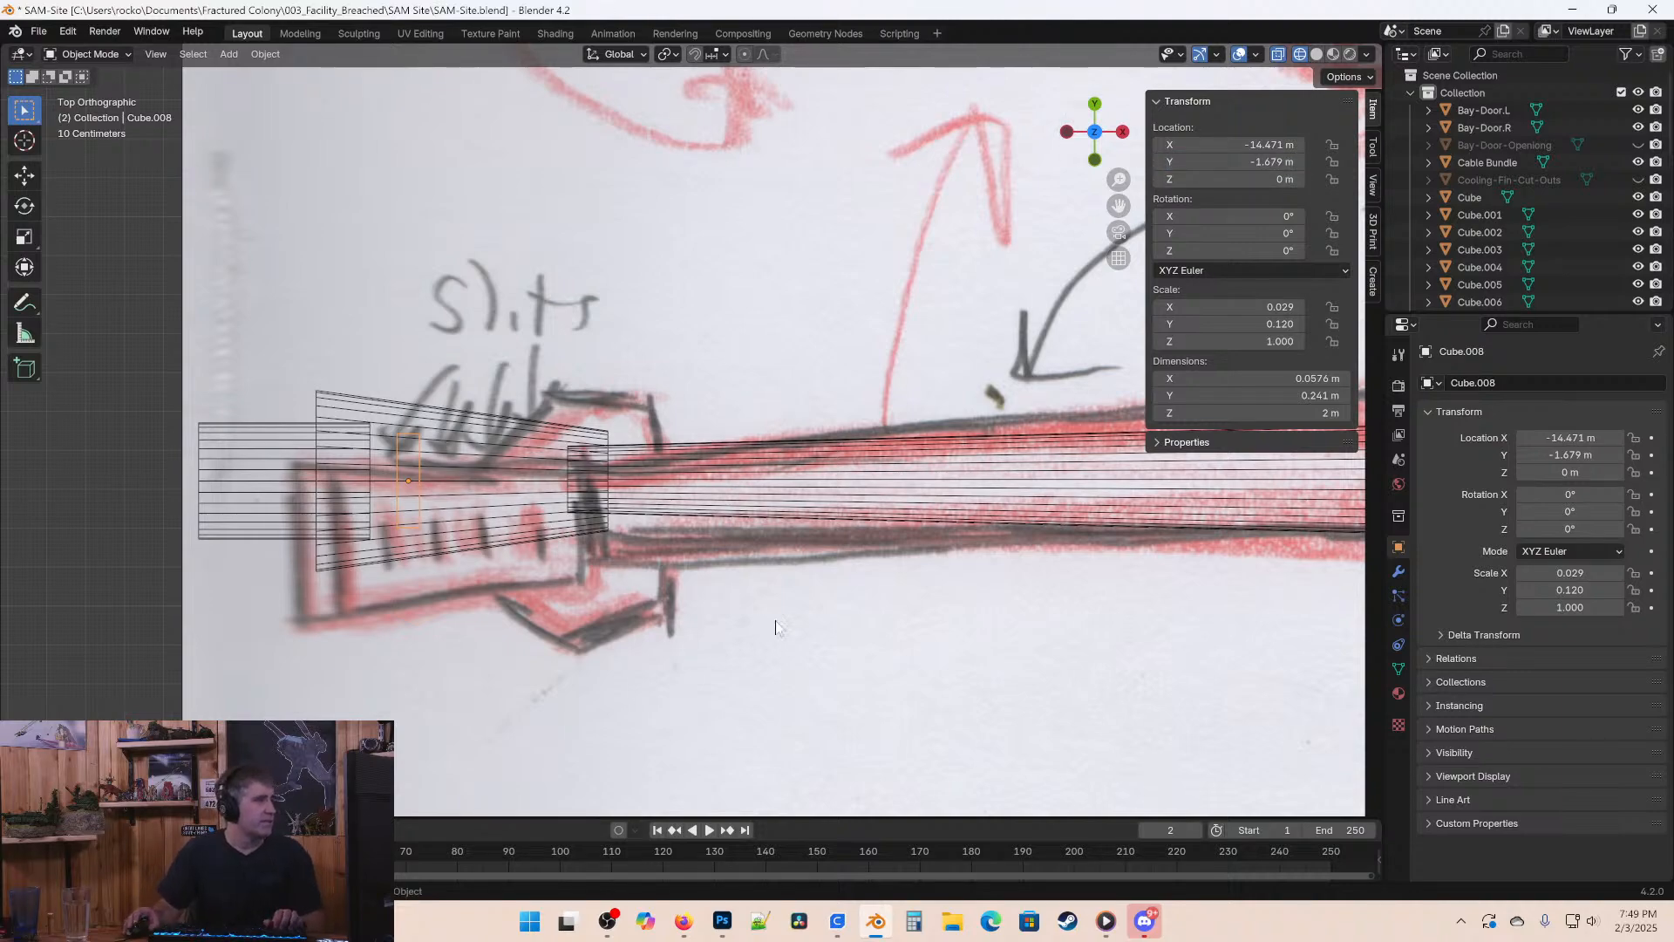
Scale the slit cube along Z to about 0.26, giving it a height of 0.52 m.
{"action": "middle_click_drag", "start_coordinate": [773, 624], "coordinate": [767, 488]}
{"action": "mouse_move", "coordinate": [645, 435]}
{"action": "middle_mouse_down"}
{"action": "mouse_move", "coordinate": [693, 453]}
{"action": "mouse_move", "coordinate": [762, 401]}
{"action": "middle_mouse_up"}
{"action": "middle_click_drag", "start_coordinate": [912, 521], "coordinate": [784, 436]}
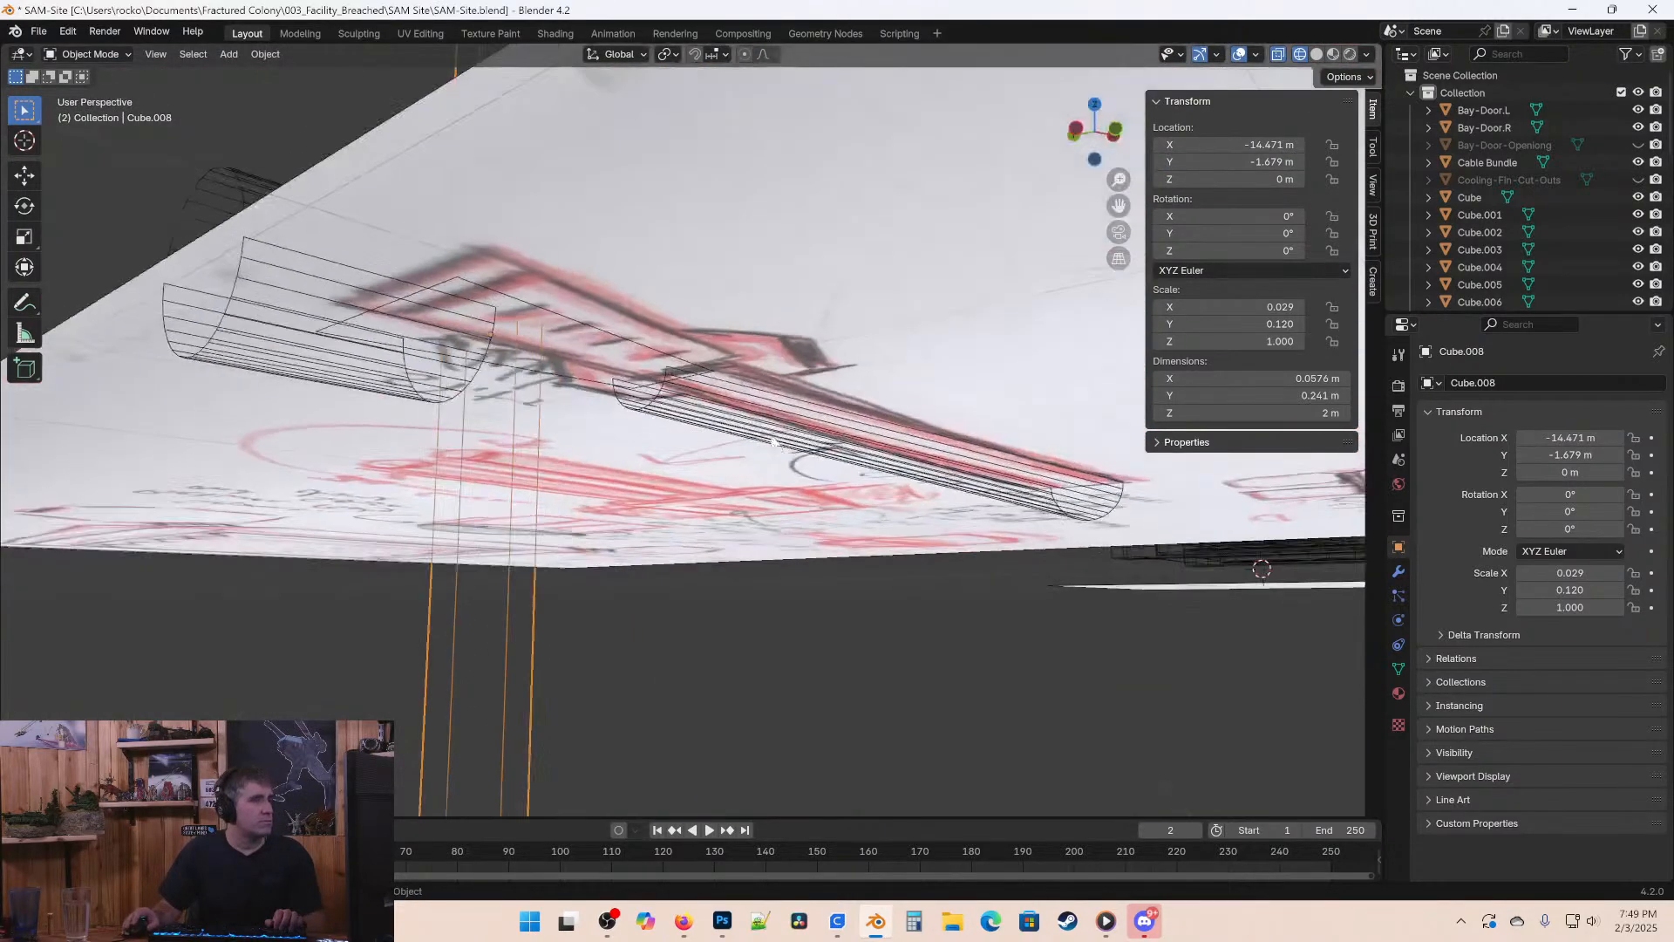
{"action": "scroll", "coordinate": [739, 635], "scroll_direction": "down", "scroll_amount": 6}
{"action": "key", "text": "s"}
{"action": "key", "text": "z"}
{"action": "left_click", "coordinate": [655, 470]}
{"action": "middle_click_drag", "start_coordinate": [655, 472], "coordinate": [678, 629]}
{"action": "scroll", "coordinate": [678, 635], "scroll_direction": "up", "scroll_amount": 4}
{"action": "middle_click_drag", "start_coordinate": [691, 703], "coordinate": [693, 710]}
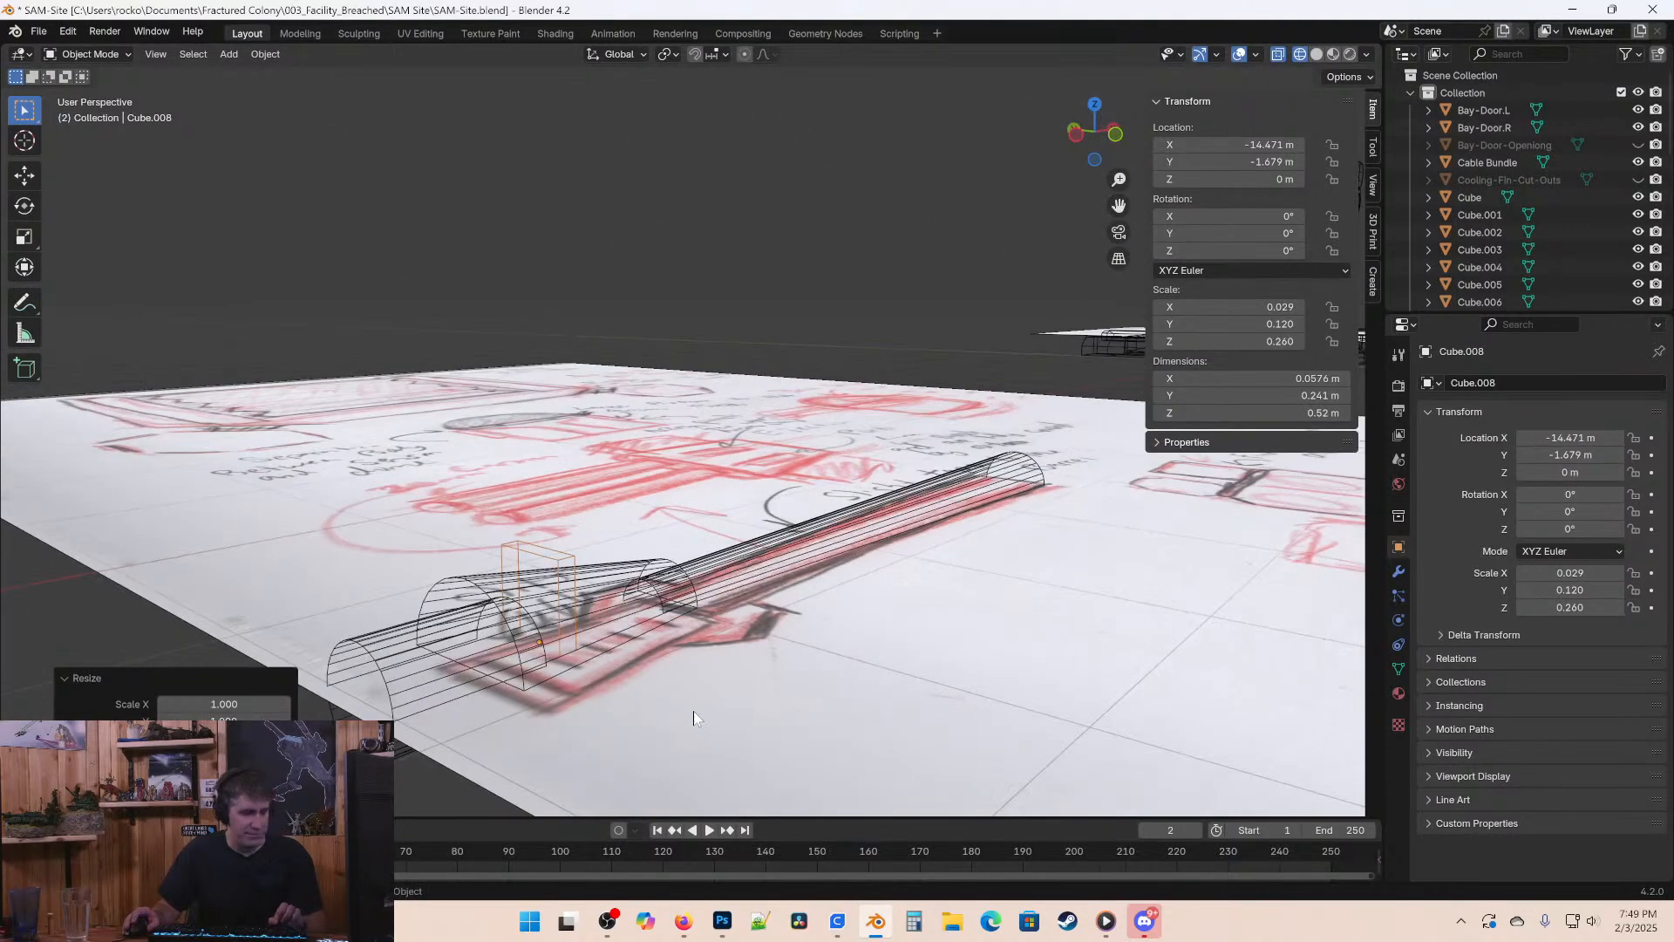
Raise the slit cube along Z to about 0.404 m so it cuts only the muzzle's top, and save the file.
{"action": "key", "text": "g"}
{"action": "key", "text": "z"}
{"action": "left_click", "coordinate": [685, 571]}
{"action": "mouse_move", "coordinate": [684, 571]}
{"action": "middle_mouse_down"}
{"action": "mouse_move", "coordinate": [606, 575]}
{"action": "mouse_move", "coordinate": [640, 572]}
{"action": "mouse_move", "coordinate": [667, 624]}
{"action": "middle_mouse_up"}
{"action": "key", "text": "z"}
{"action": "left_click", "coordinate": [746, 591]}
{"action": "key", "text": "z"}
{"action": "left_click", "coordinate": [545, 621]}
{"action": "mouse_move", "coordinate": [545, 610]}
{"action": "middle_mouse_down"}
{"action": "mouse_move", "coordinate": [631, 622]}
{"action": "mouse_move", "coordinate": [617, 590]}
{"action": "middle_mouse_up"}
{"action": "key", "text": "ctrl+s"}
{"action": "scroll", "coordinate": [624, 610], "scroll_direction": "up", "scroll_amount": 4}
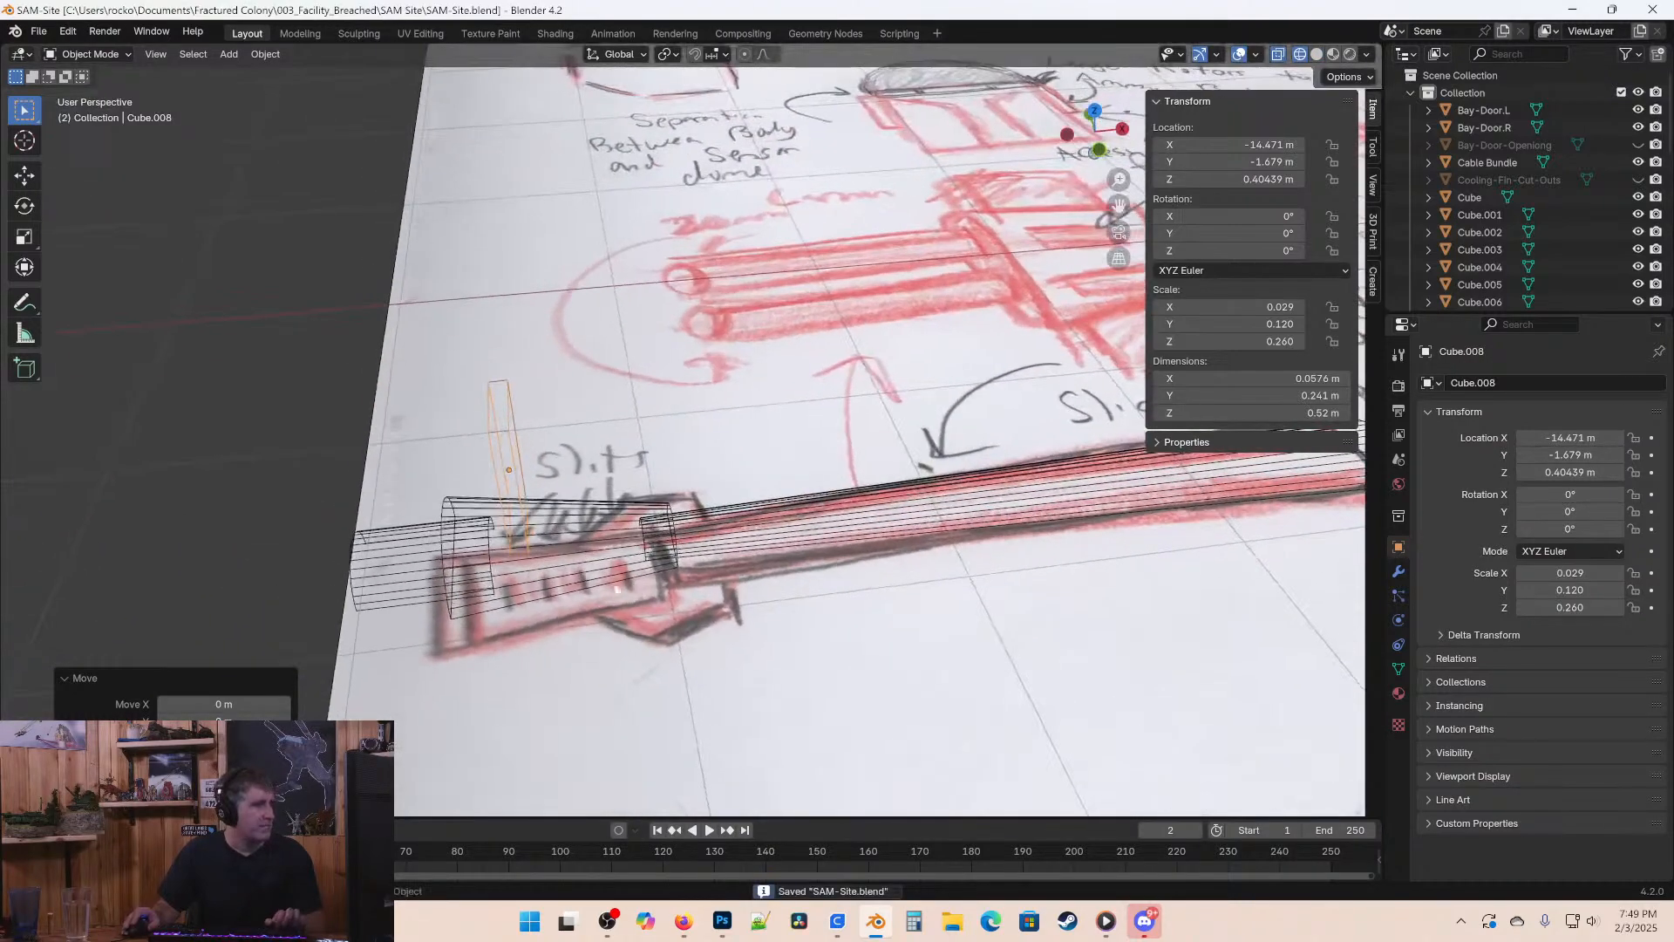
Add an Array modifier to the slit cube with a count of 4.
{"action": "left_click", "coordinate": [1399, 571]}
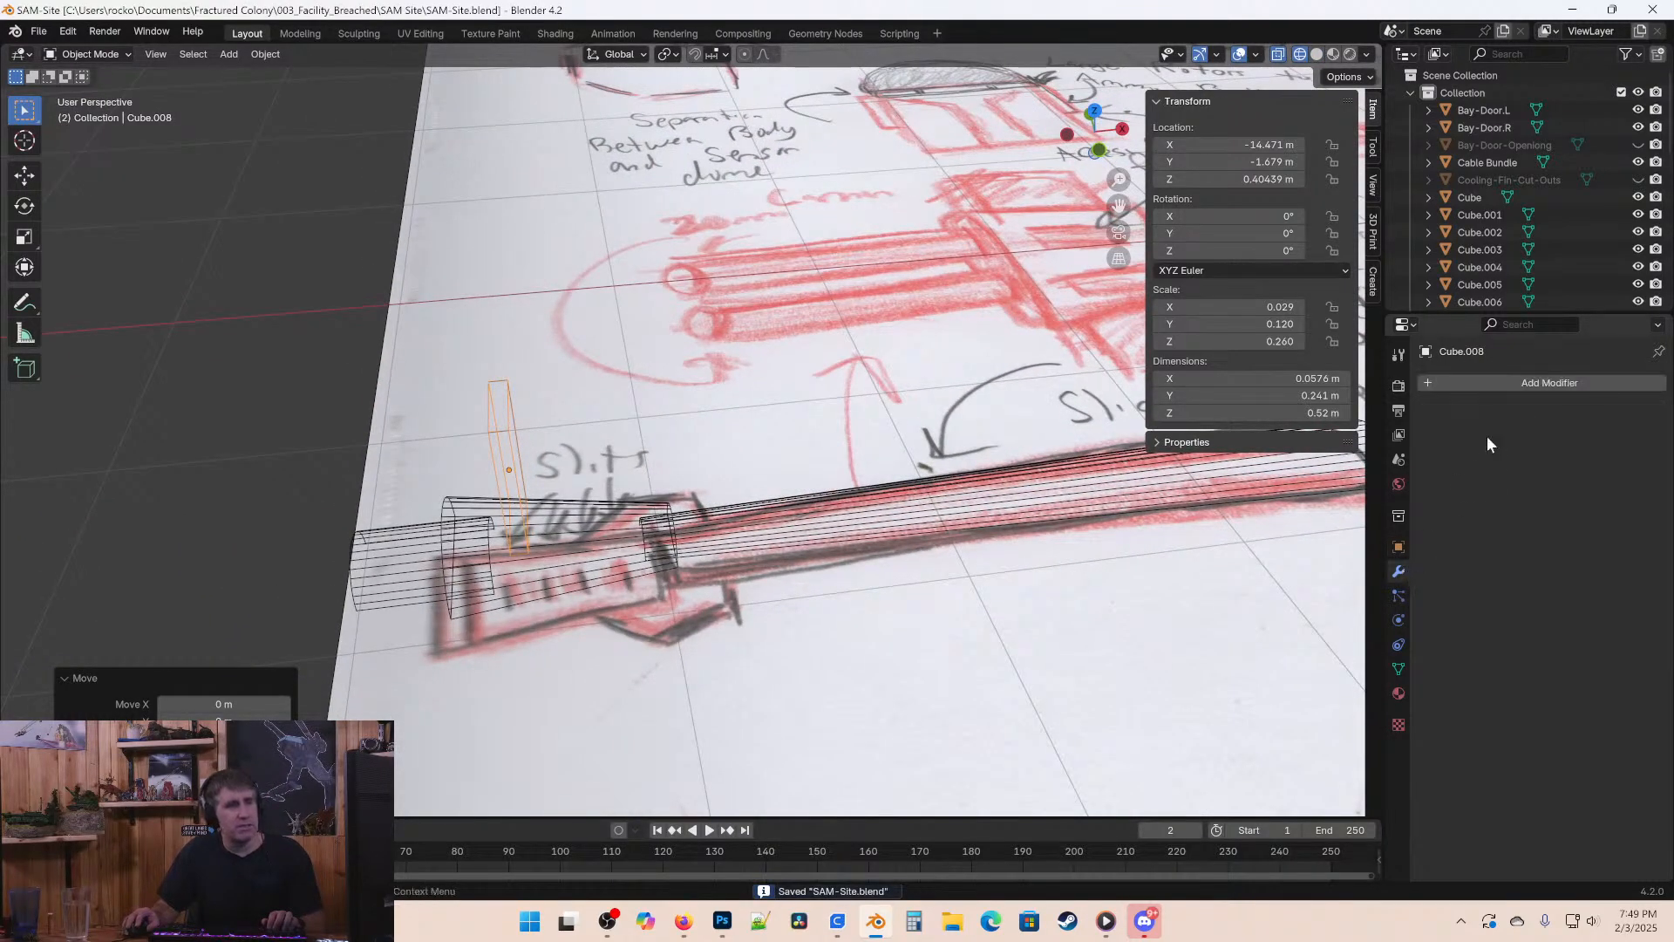
{"action": "left_click", "coordinate": [1499, 382]}
{"action": "mouse_move", "coordinate": [1499, 378]}
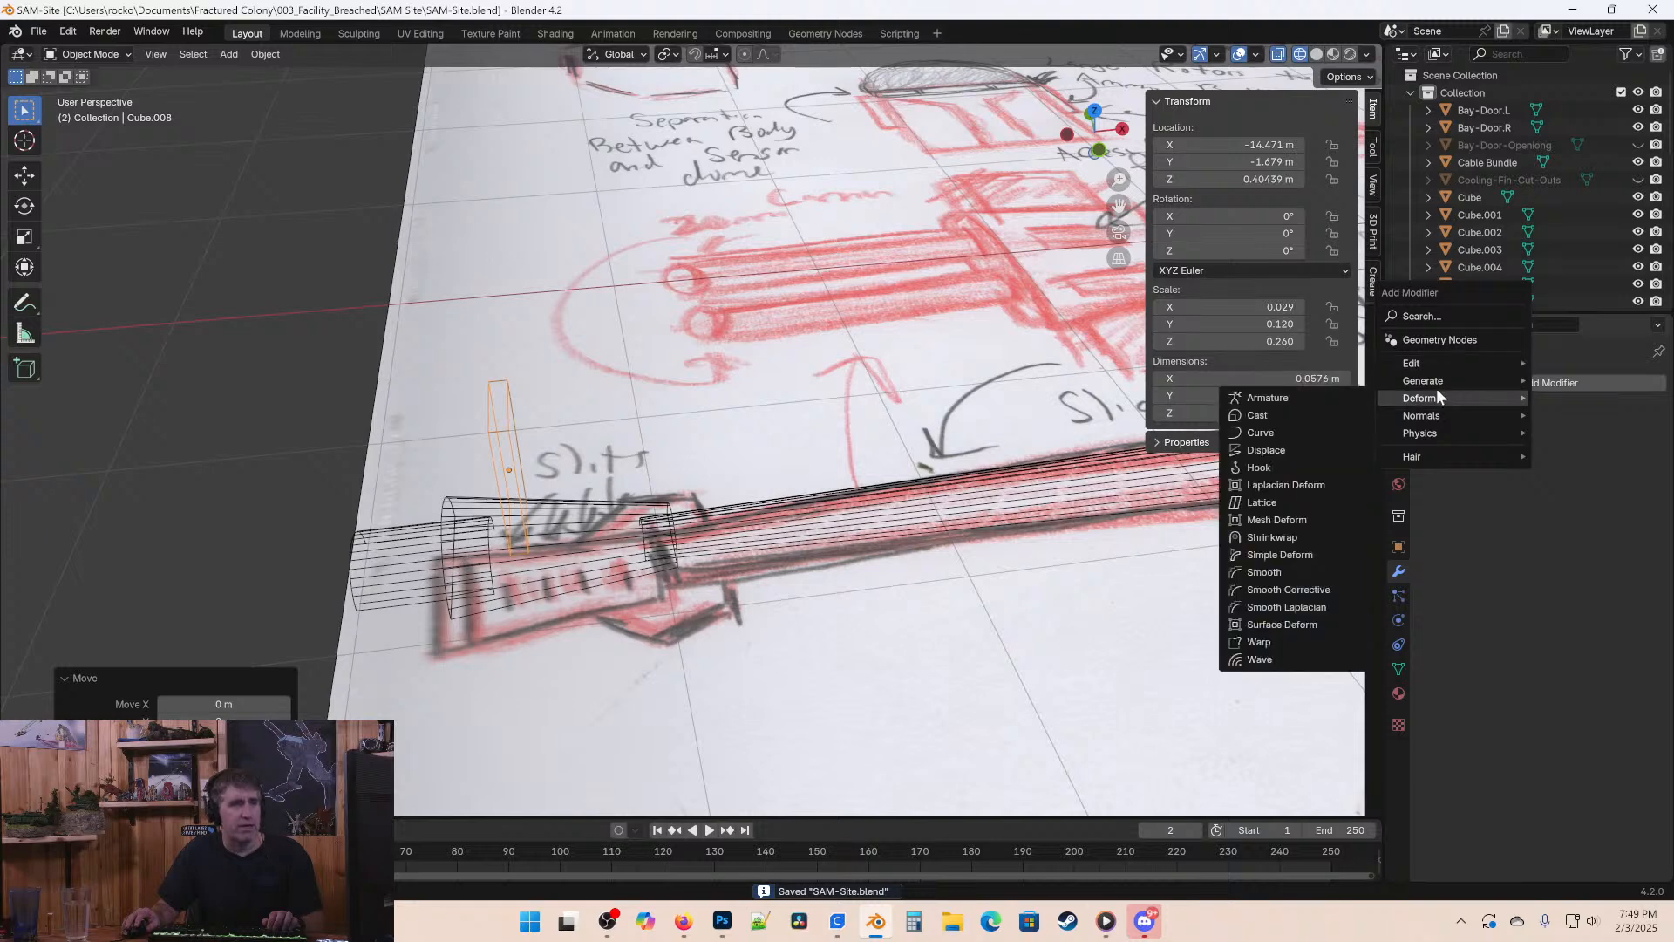
{"action": "mouse_move", "coordinate": [1425, 379]}
{"action": "left_click", "coordinate": [1290, 379]}
{"action": "middle_click_drag", "start_coordinate": [959, 375], "coordinate": [846, 422]}
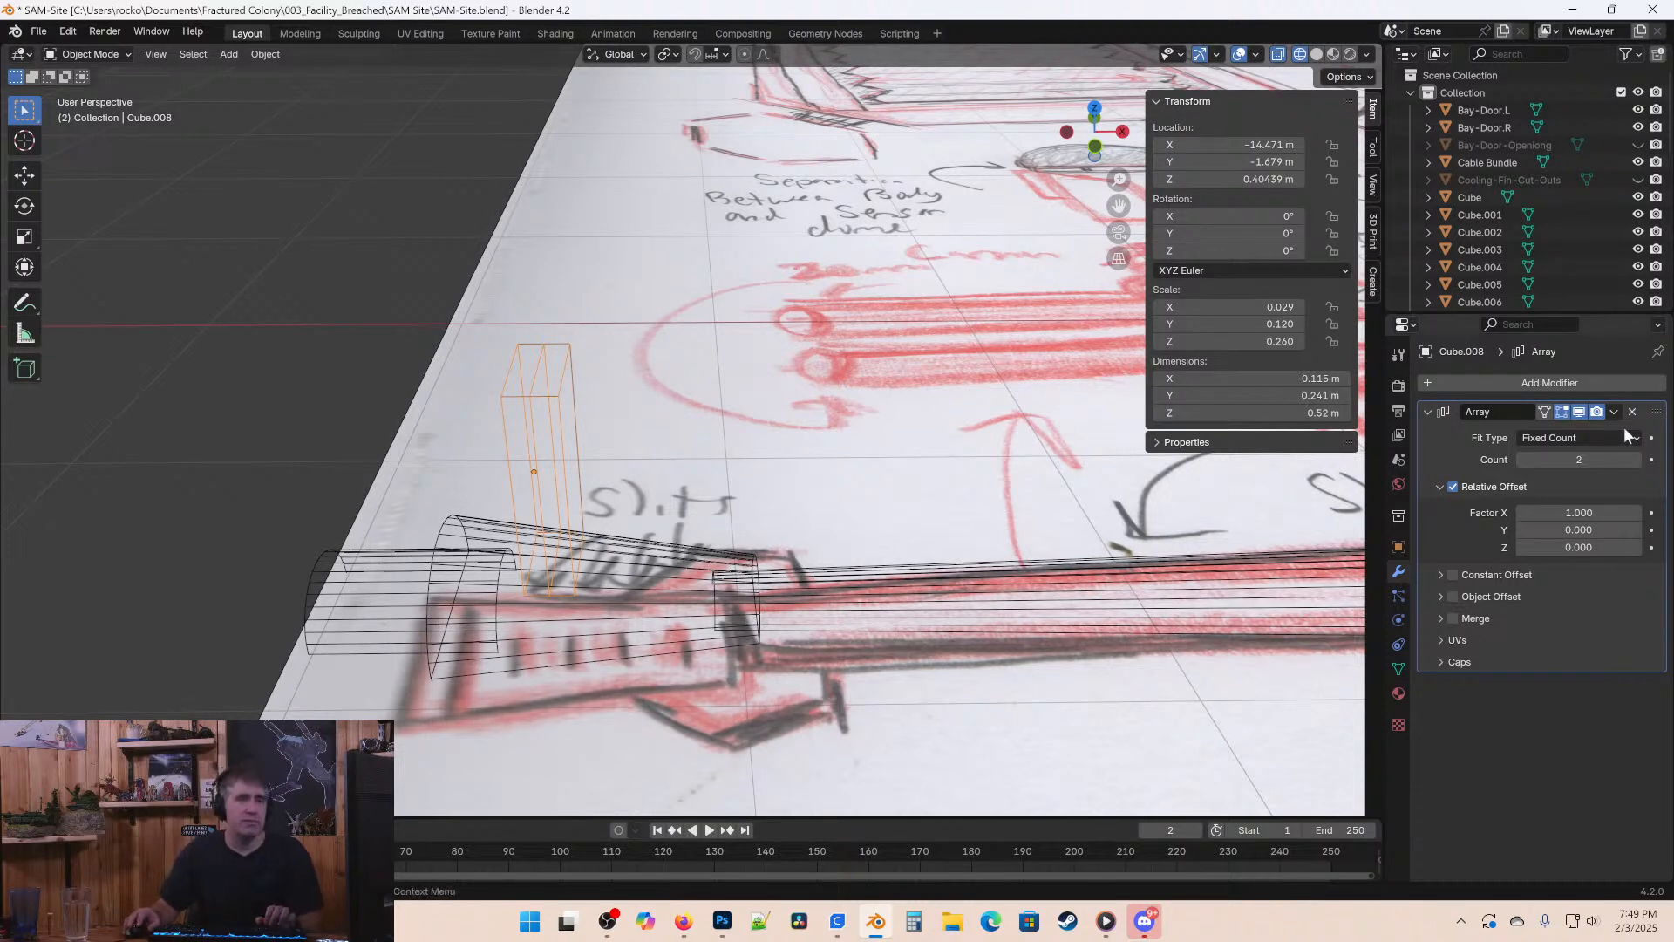
{"action": "left_click", "coordinate": [1635, 460]}
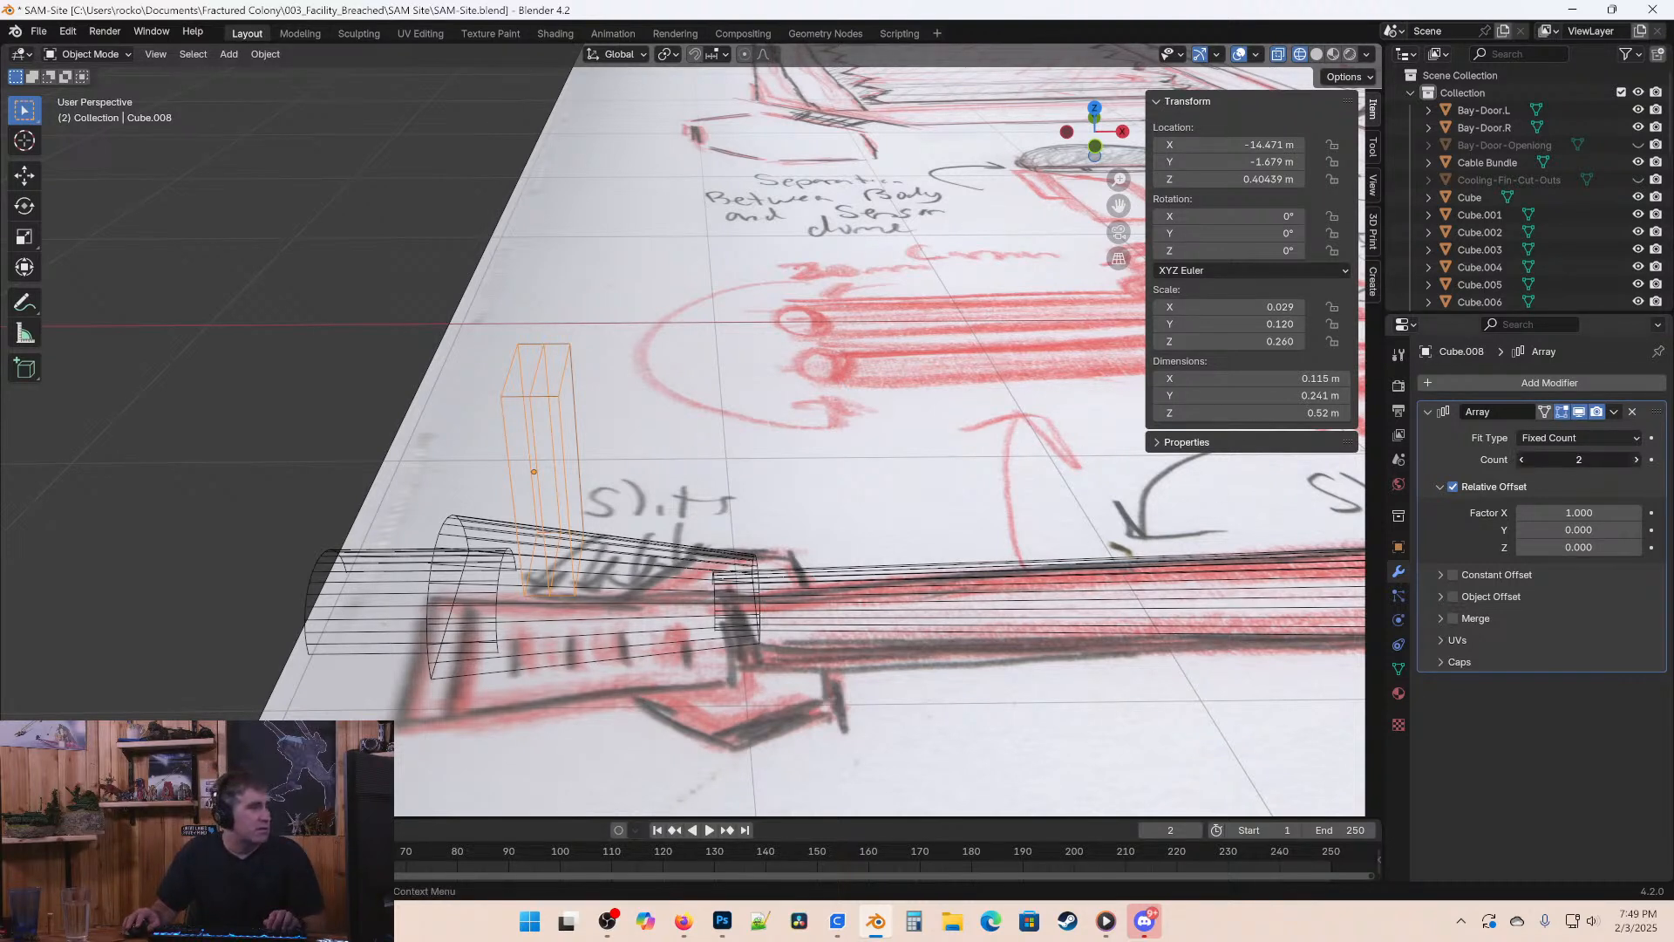
{"action": "left_click", "coordinate": [1635, 459]}
{"action": "left_click", "coordinate": [1635, 460]}
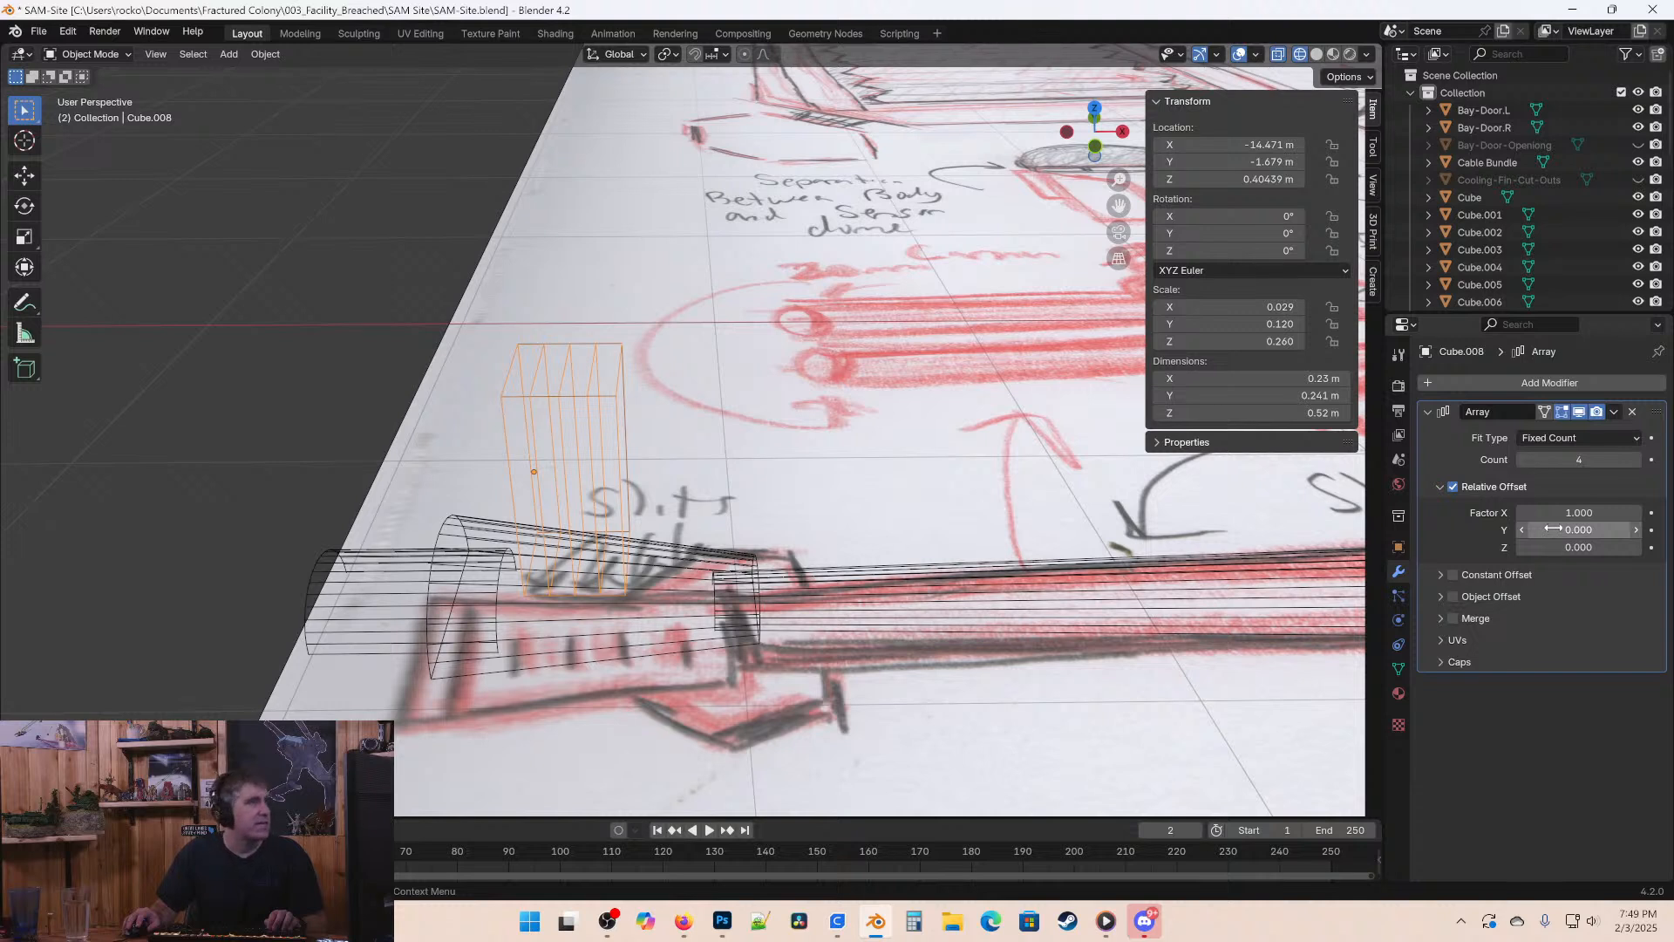
Set the array's relative X offset factor to 1.900 and inspect the spaced slit cubes in solid shading.
{"action": "left_click", "coordinate": [1635, 512]}
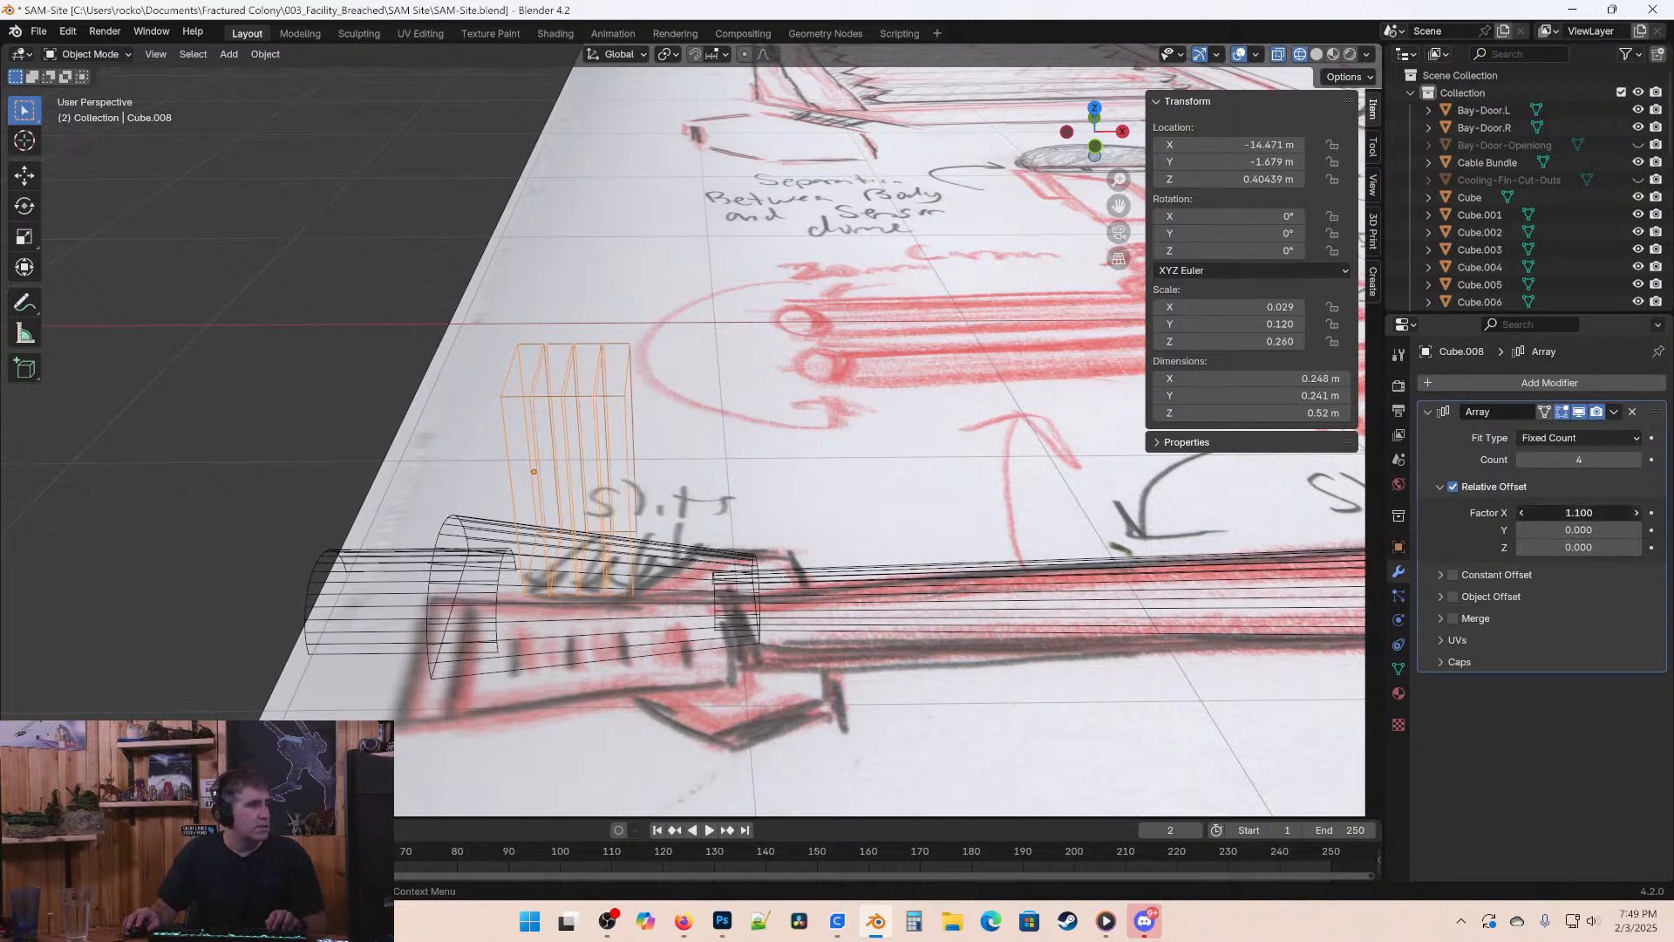
{"action": "left_click", "coordinate": [1636, 513]}
{"action": "left_click", "coordinate": [1635, 513]}
{"action": "left_click", "coordinate": [1636, 513]}
{"action": "left_click", "coordinate": [1636, 512]}
{"action": "left_click", "coordinate": [1635, 513]}
{"action": "left_click", "coordinate": [1635, 512]}
{"action": "left_click", "coordinate": [1635, 512]}
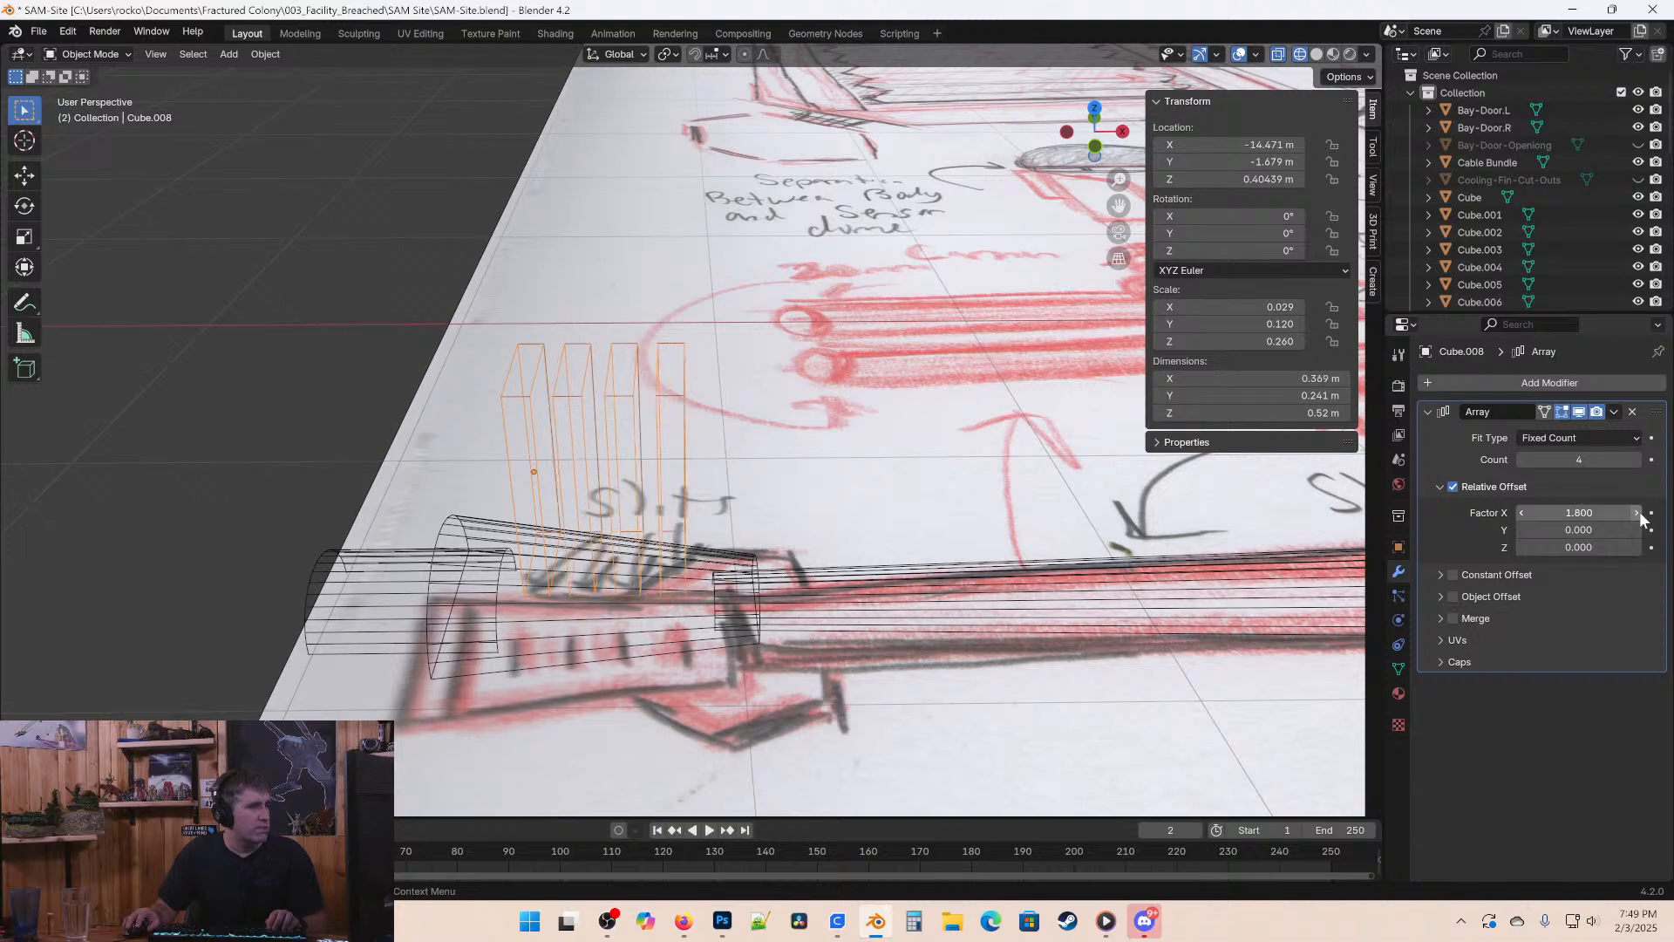
{"action": "left_click", "coordinate": [1636, 513]}
{"action": "mouse_move", "coordinate": [732, 601]}
{"action": "middle_mouse_down"}
{"action": "mouse_move", "coordinate": [737, 523]}
{"action": "mouse_move", "coordinate": [774, 508]}
{"action": "middle_mouse_up"}
{"action": "key", "text": "shift+z"}
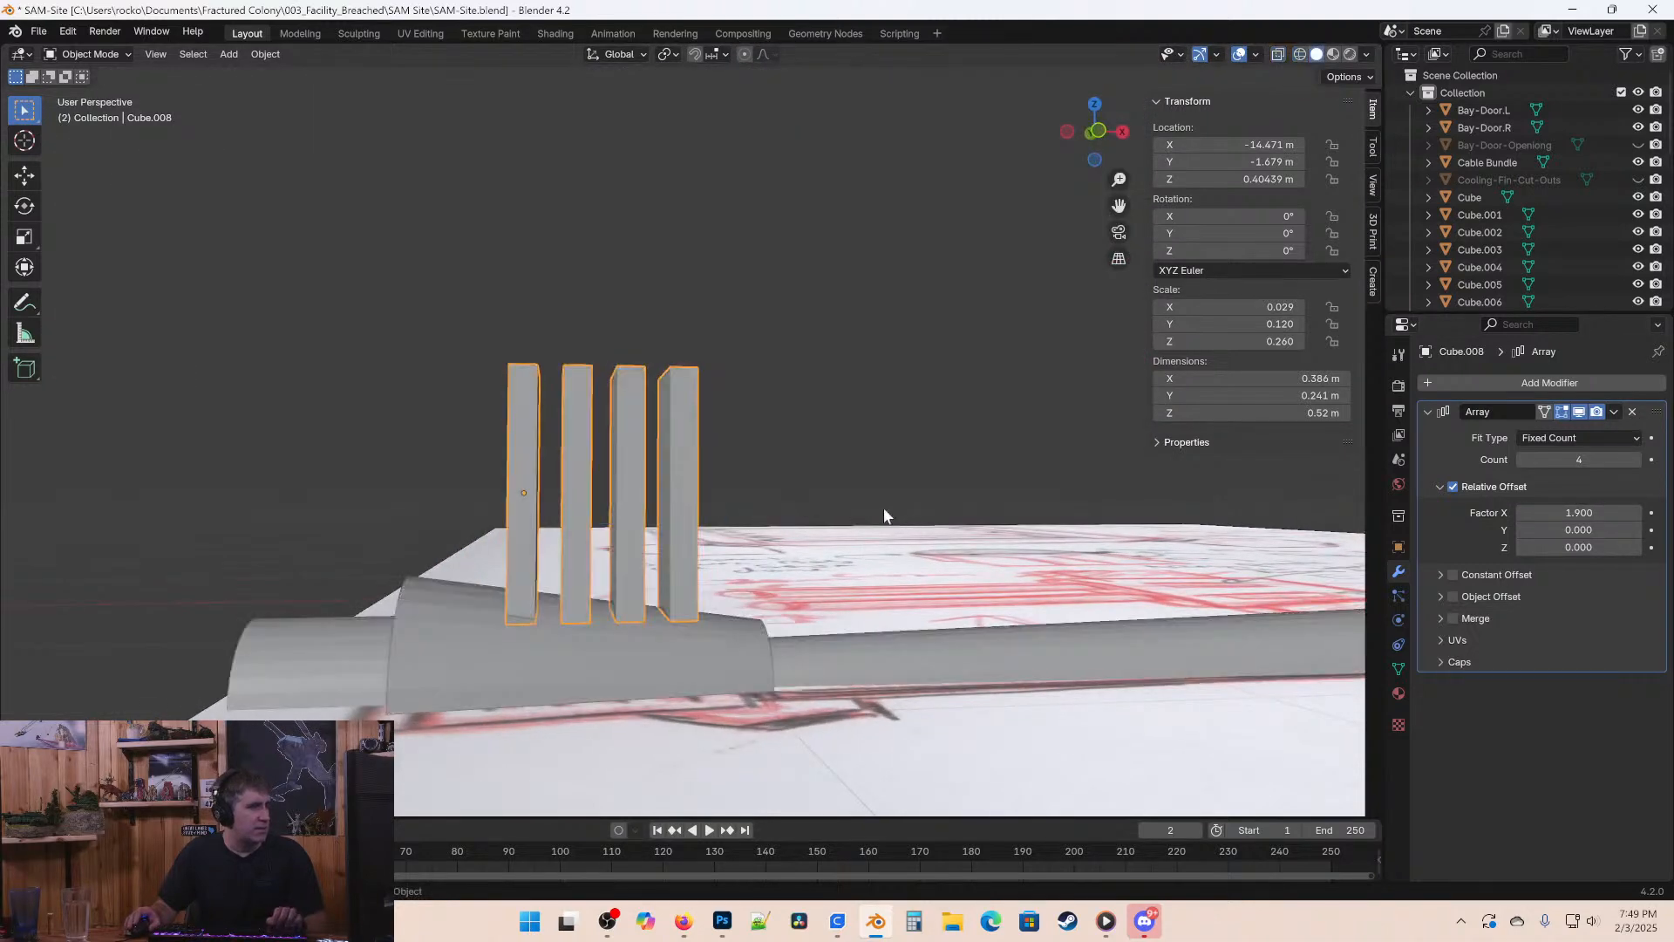
{"action": "mouse_move", "coordinate": [885, 512]}
{"action": "middle_mouse_down"}
{"action": "mouse_move", "coordinate": [740, 490]}
{"action": "mouse_move", "coordinate": [828, 567]}
{"action": "mouse_move", "coordinate": [841, 547]}
{"action": "mouse_move", "coordinate": [536, 436]}
{"action": "middle_mouse_up"}
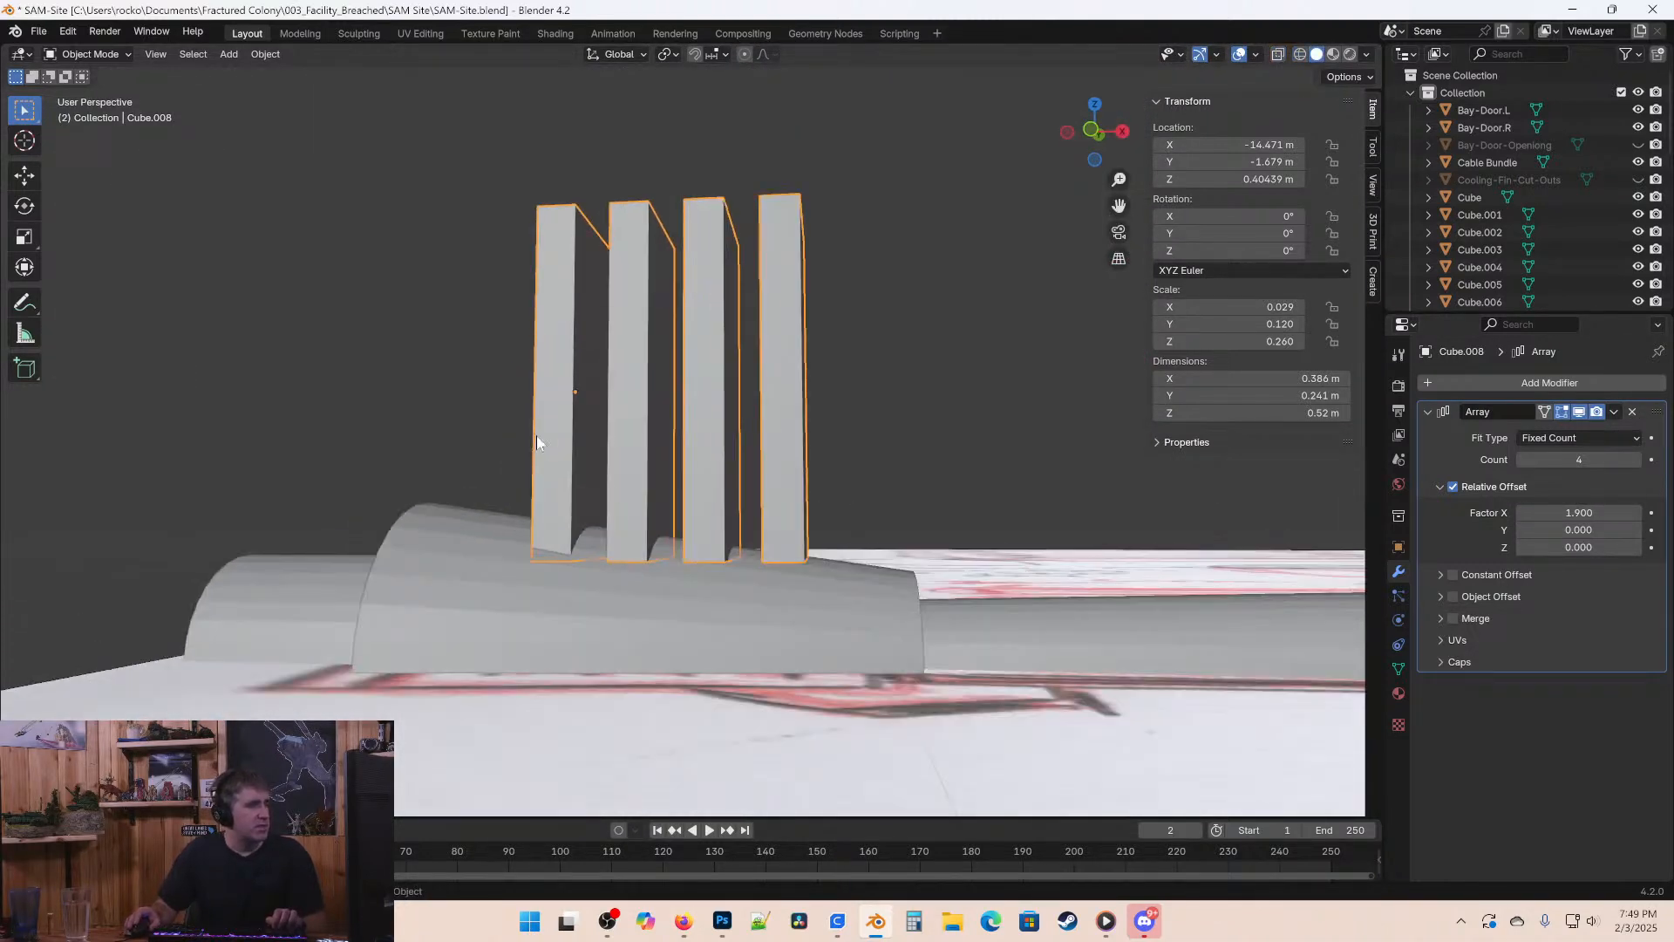
{"action": "middle_click_drag", "start_coordinate": [833, 404], "coordinate": [876, 392]}
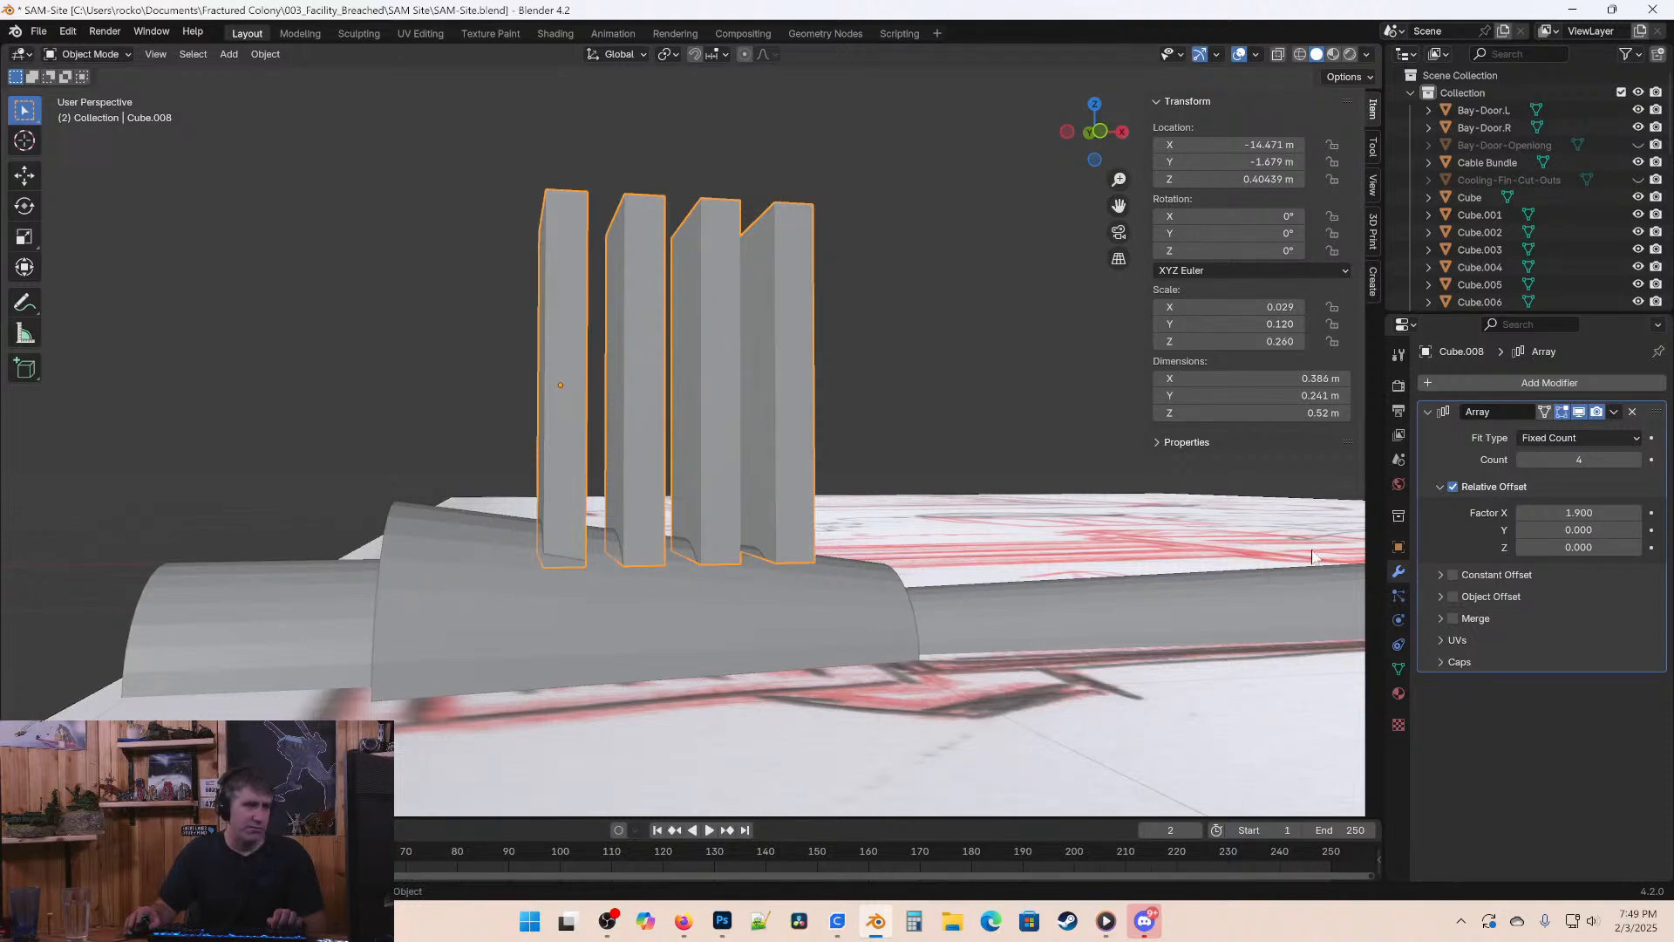
Try relative Z offset factors of 0.2 and -0.2 on the slit cube array.
{"action": "left_click", "coordinate": [1524, 547]}
{"action": "type", "text": ".2"}
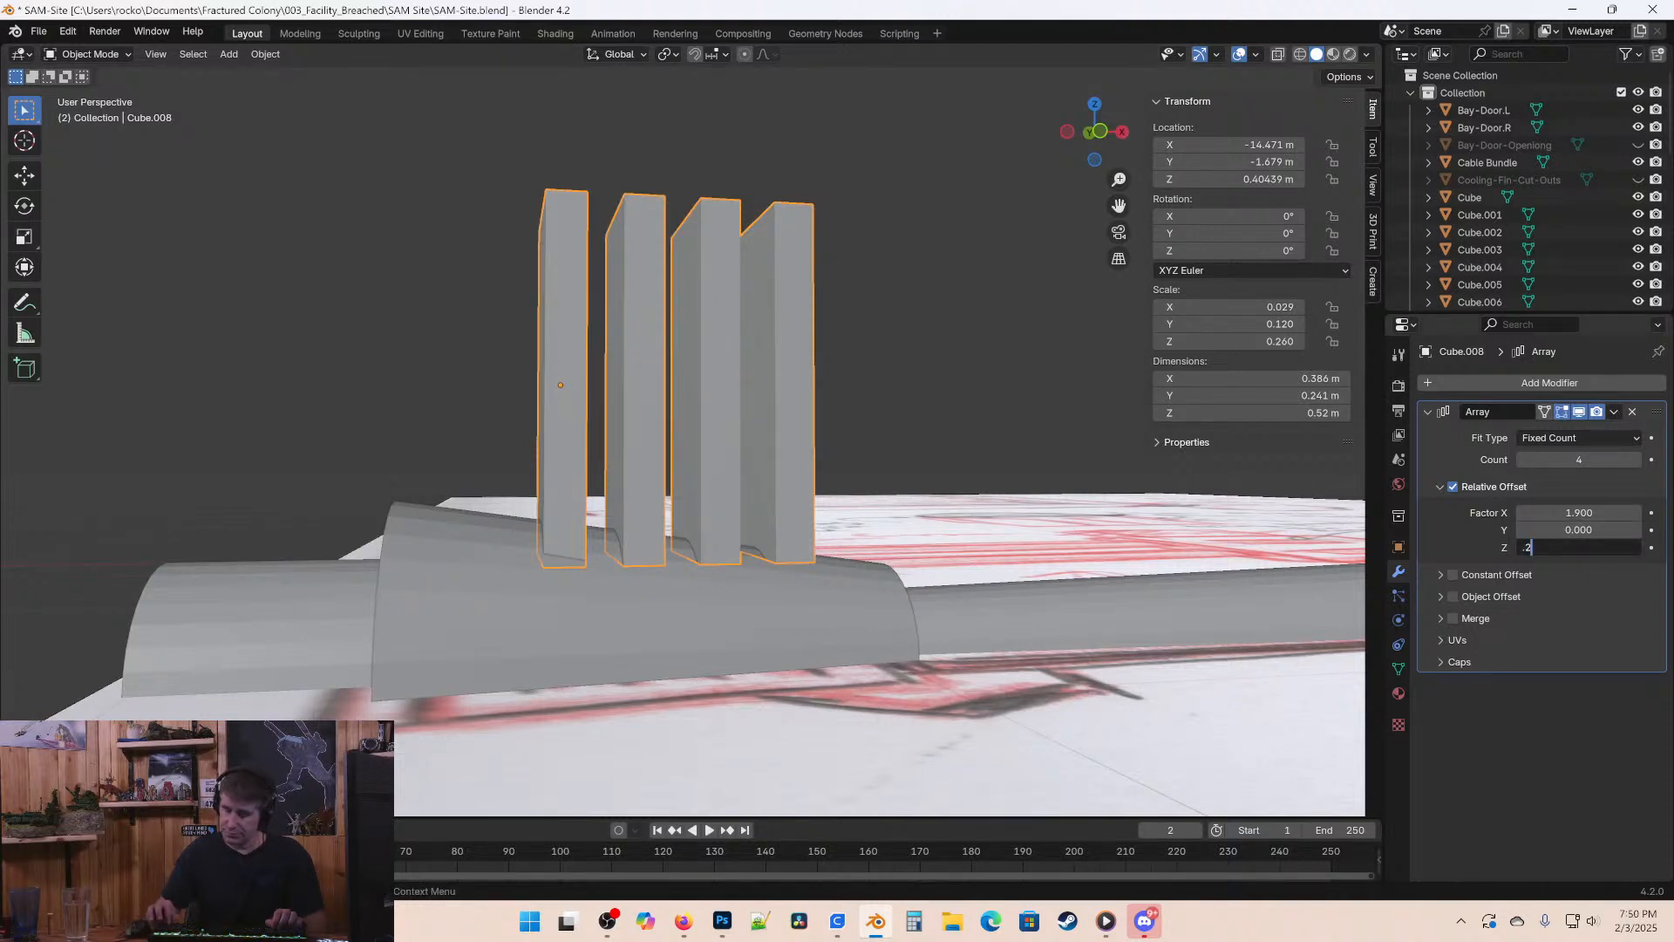
{"action": "key", "text": "Return"}
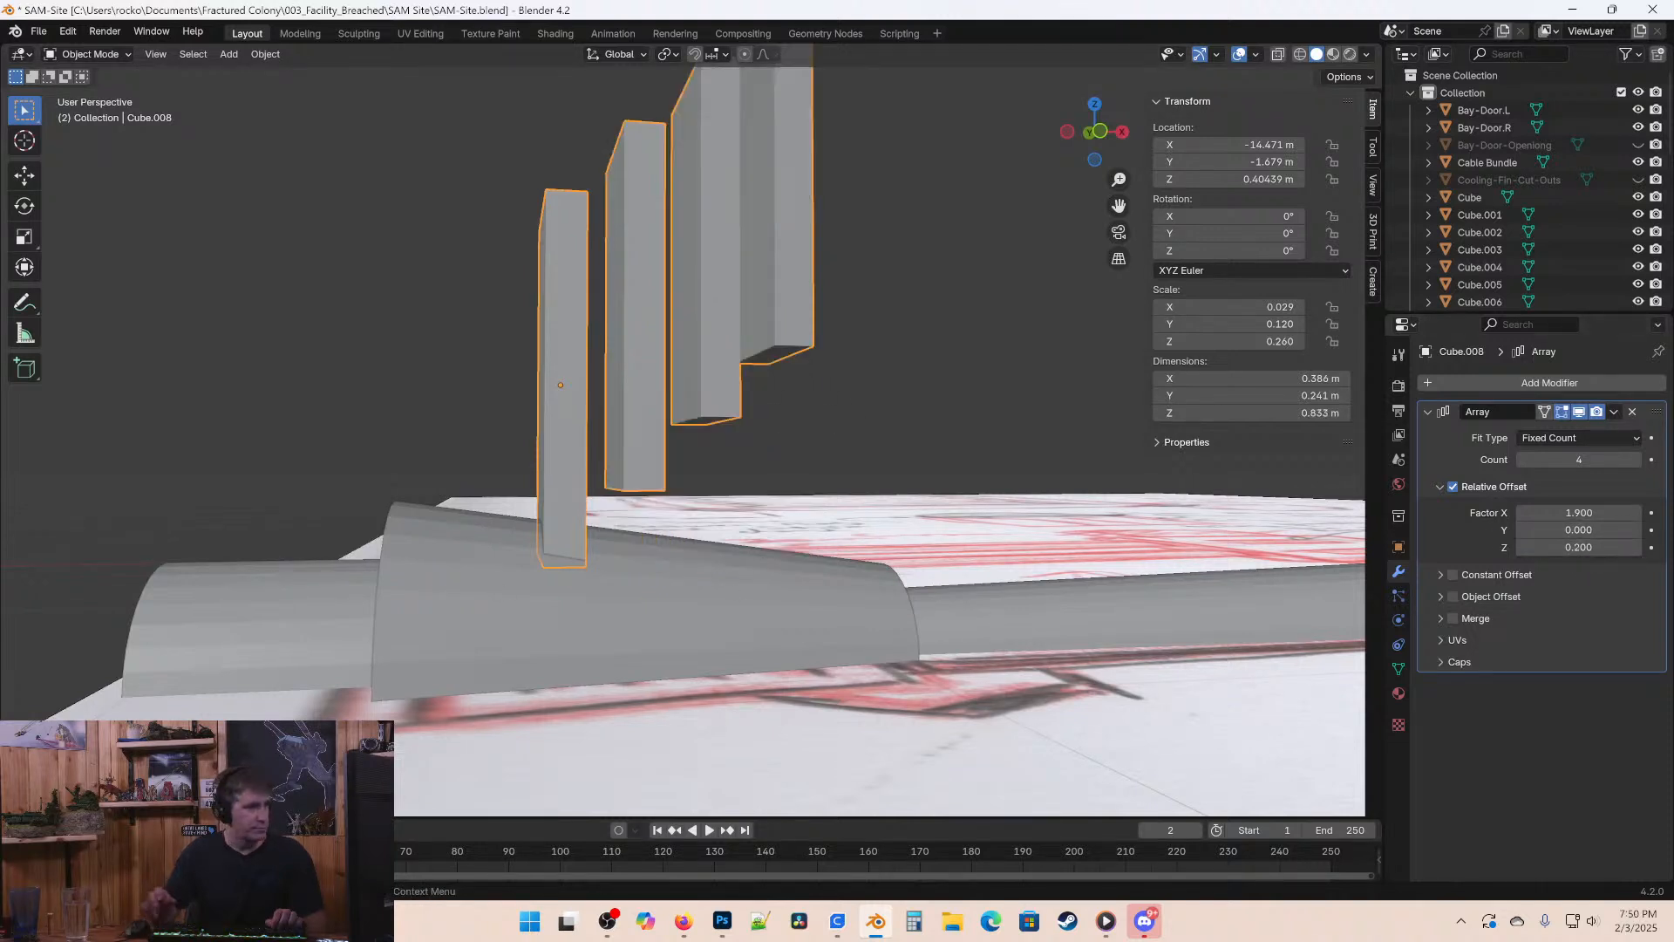
{"action": "left_click", "coordinate": [1561, 547]}
{"action": "type", "text": "-.2"}
{"action": "key", "text": "Return"}
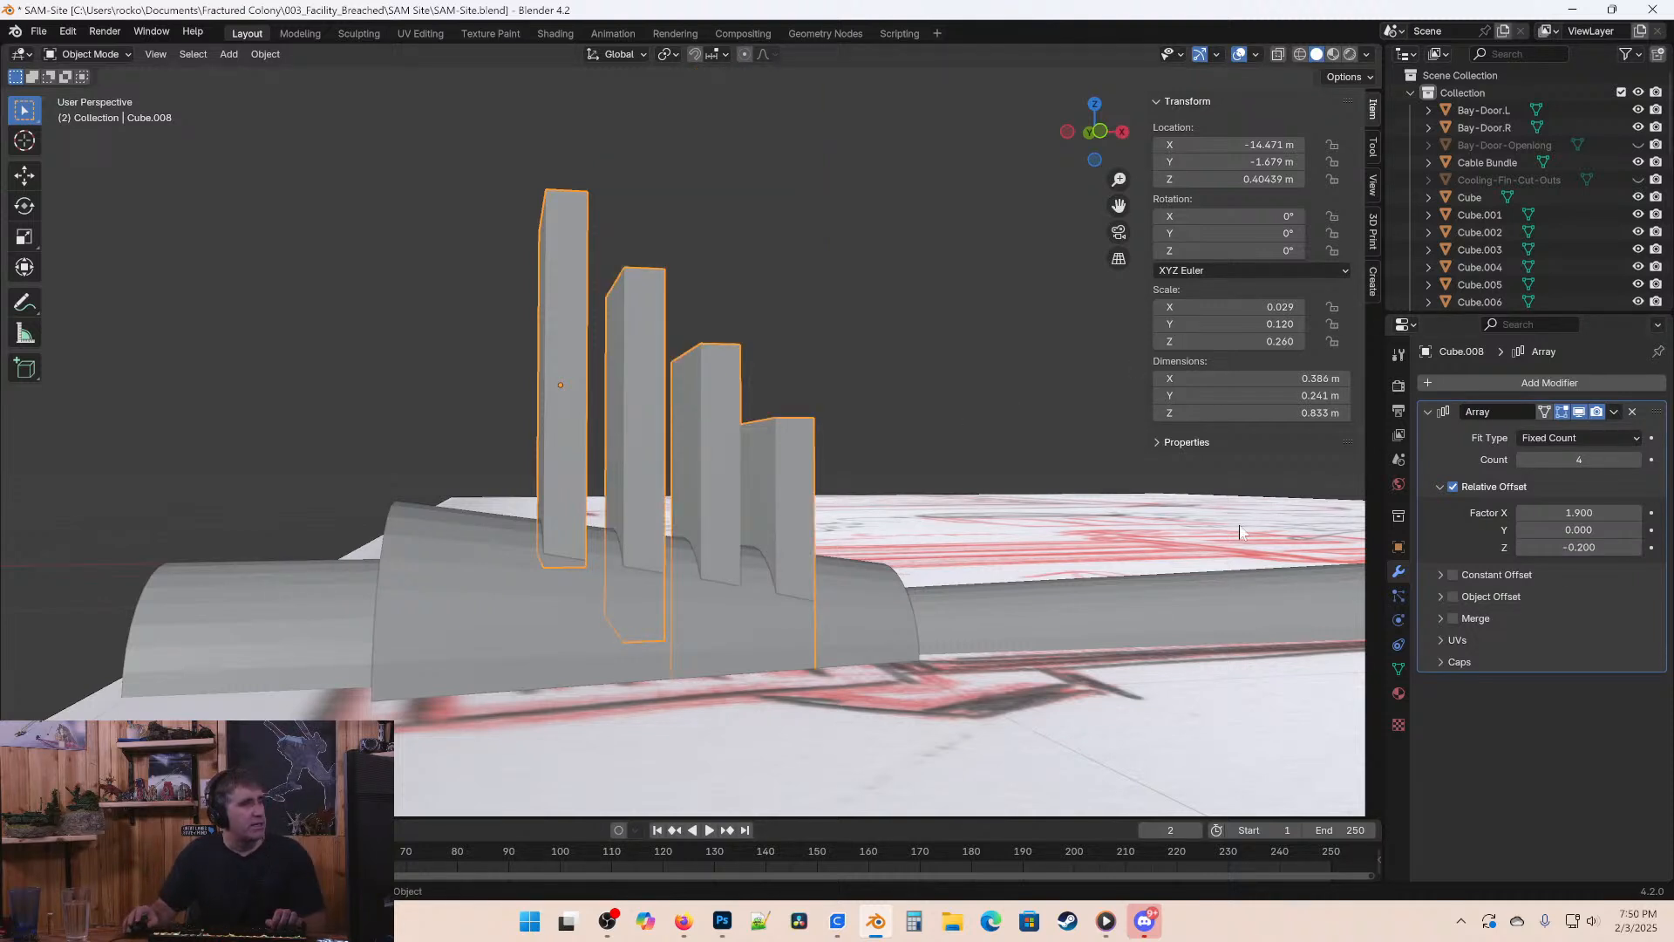
Set the array's relative Z offset factor to -0.05 so the slit cubes follow the muzzle's taper.
{"action": "left_click", "coordinate": [1582, 546]}
{"action": "type", "text": "-0.0"}
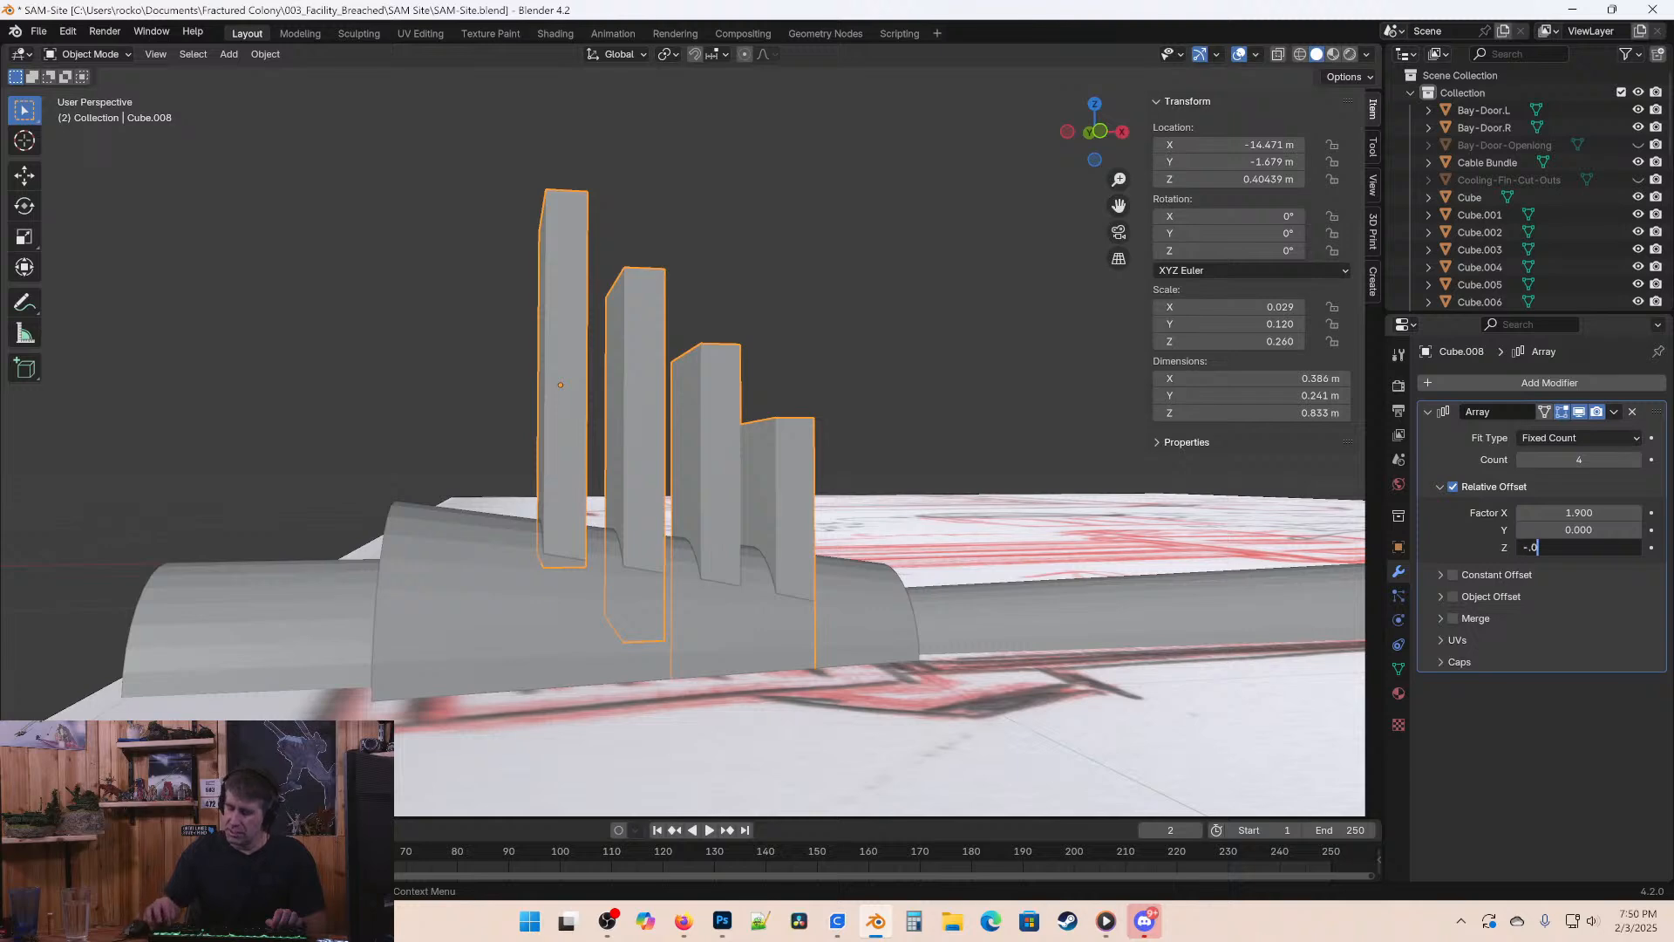
{"action": "type", "text": "5"}
{"action": "key", "text": "Return"}
Check the slit spacing against the muzzle in wireframe and set the array's relative X offset factor to 2.000.
{"action": "mouse_move", "coordinate": [1355, 624]}
{"action": "middle_mouse_down"}
{"action": "mouse_move", "coordinate": [883, 635]}
{"action": "mouse_move", "coordinate": [918, 641]}
{"action": "middle_mouse_up"}
{"action": "key", "text": "z"}
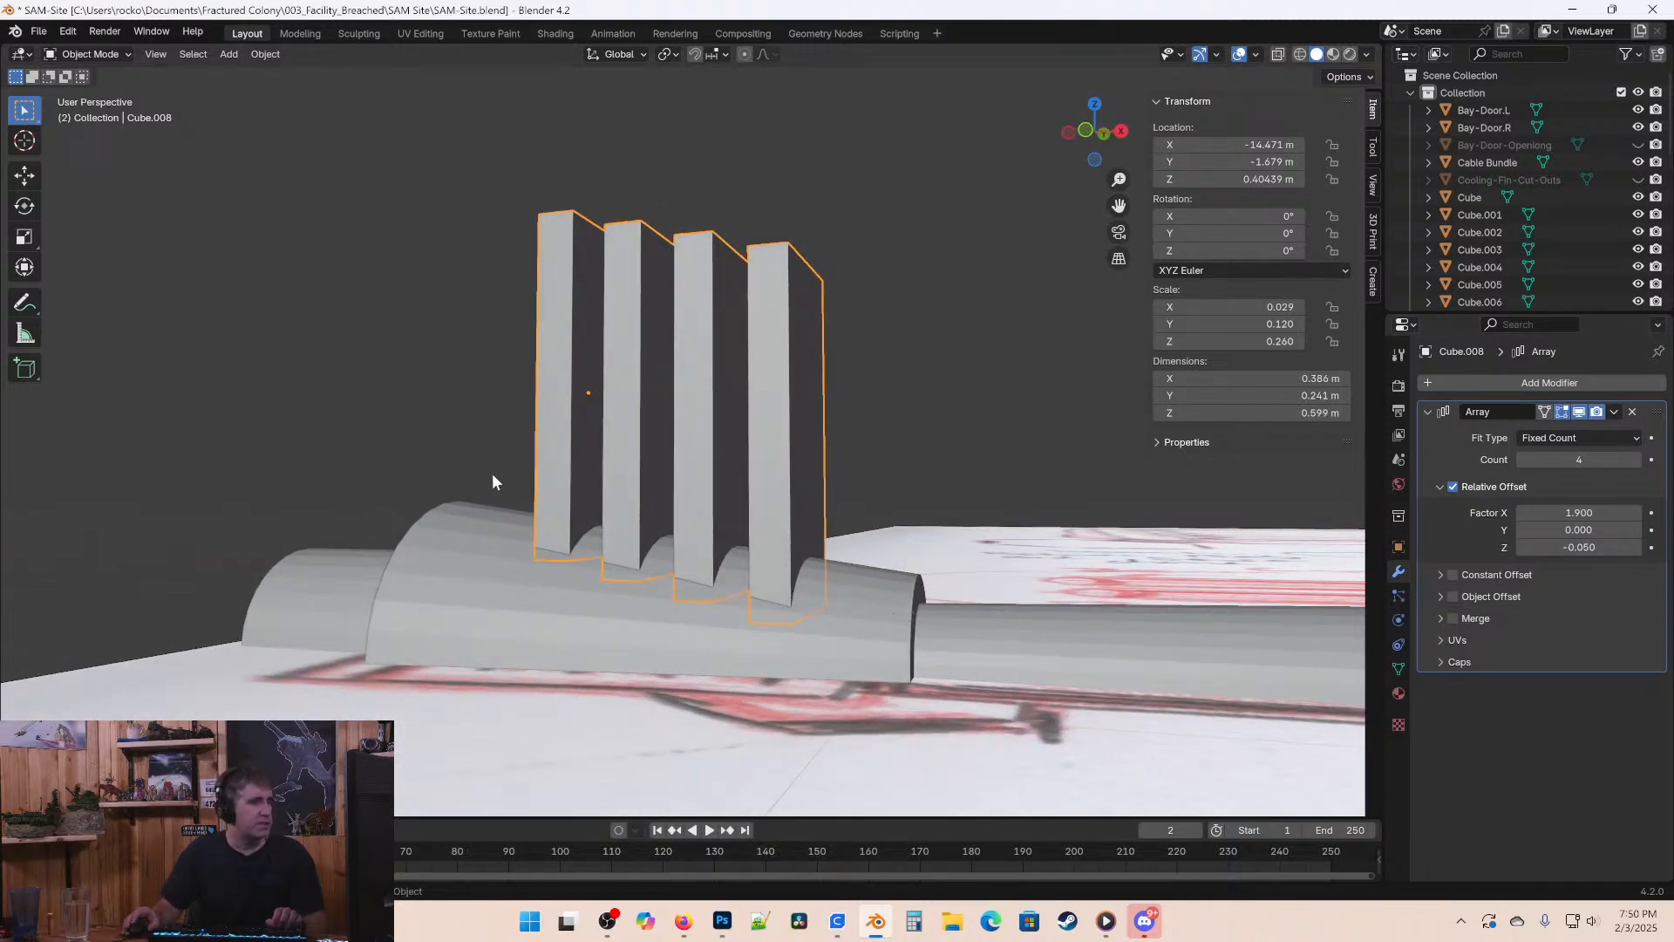
{"action": "mouse_move", "coordinate": [492, 474]}
{"action": "middle_mouse_down"}
{"action": "mouse_move", "coordinate": [552, 598]}
{"action": "mouse_move", "coordinate": [639, 612]}
{"action": "mouse_move", "coordinate": [531, 587]}
{"action": "mouse_move", "coordinate": [553, 579]}
{"action": "middle_mouse_up"}
{"action": "key", "text": "z"}
{"action": "left_click", "coordinate": [663, 589]}
{"action": "middle_click_drag", "start_coordinate": [663, 589], "coordinate": [542, 532]}
{"action": "key", "text": "z"}
{"action": "left_click", "coordinate": [404, 532]}
{"action": "mouse_move", "coordinate": [403, 531]}
{"action": "middle_mouse_down"}
{"action": "mouse_move", "coordinate": [541, 523]}
{"action": "mouse_move", "coordinate": [560, 490]}
{"action": "mouse_move", "coordinate": [515, 485]}
{"action": "mouse_move", "coordinate": [390, 527]}
{"action": "mouse_move", "coordinate": [369, 515]}
{"action": "mouse_move", "coordinate": [387, 529]}
{"action": "middle_mouse_up"}
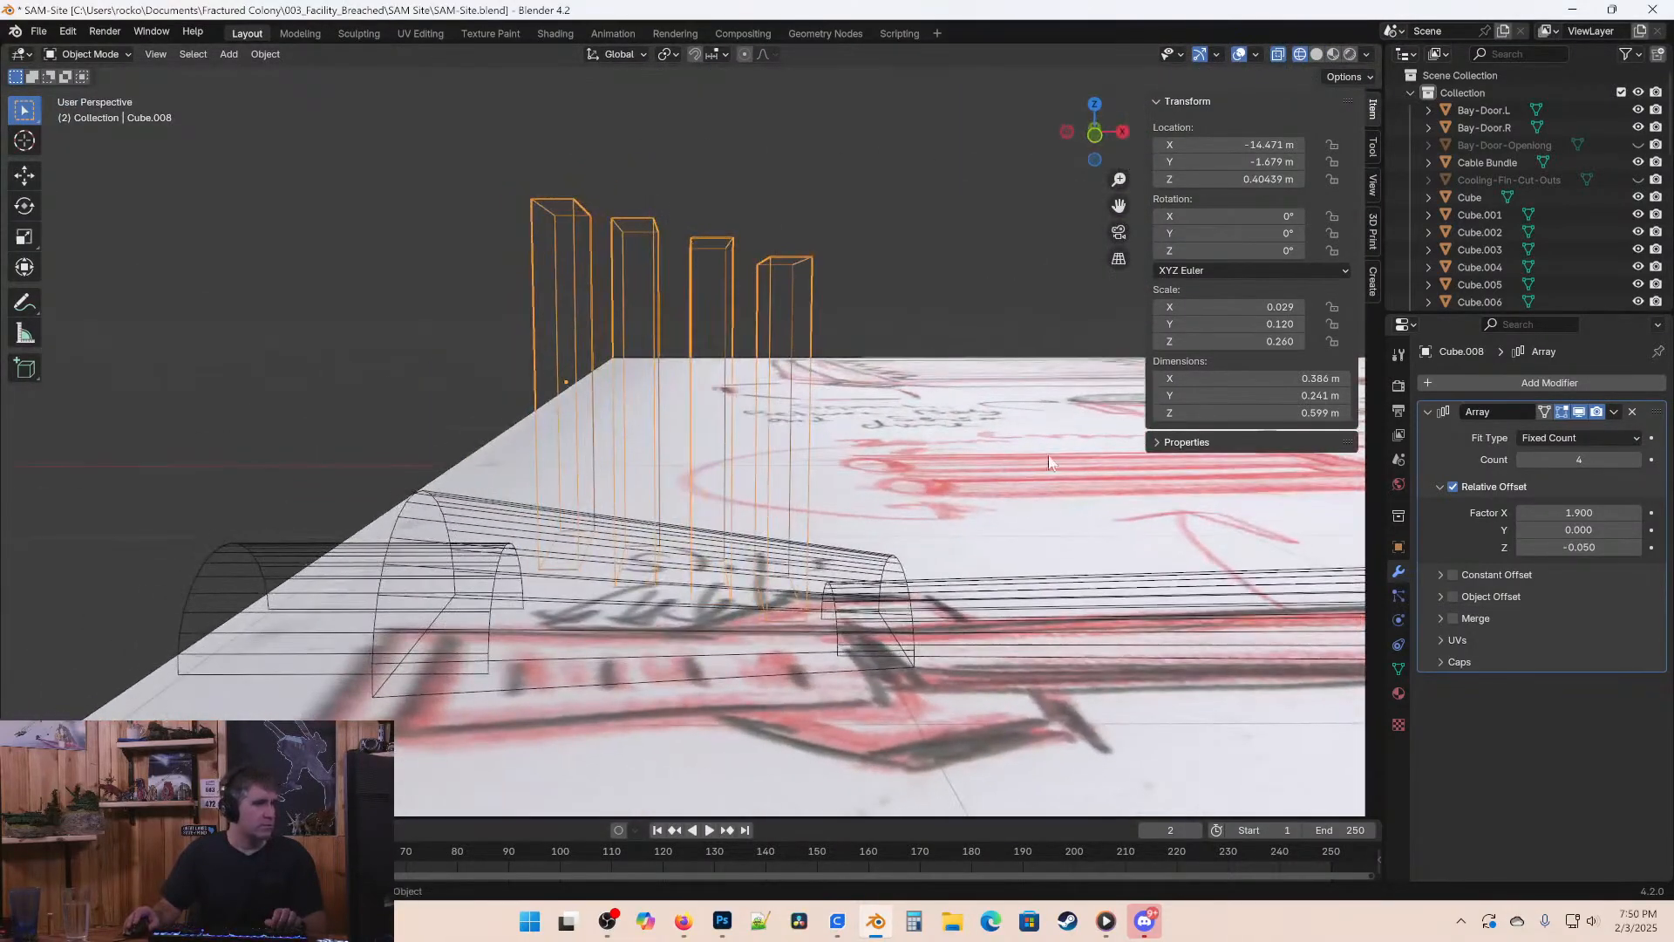
{"action": "left_click", "coordinate": [1635, 513]}
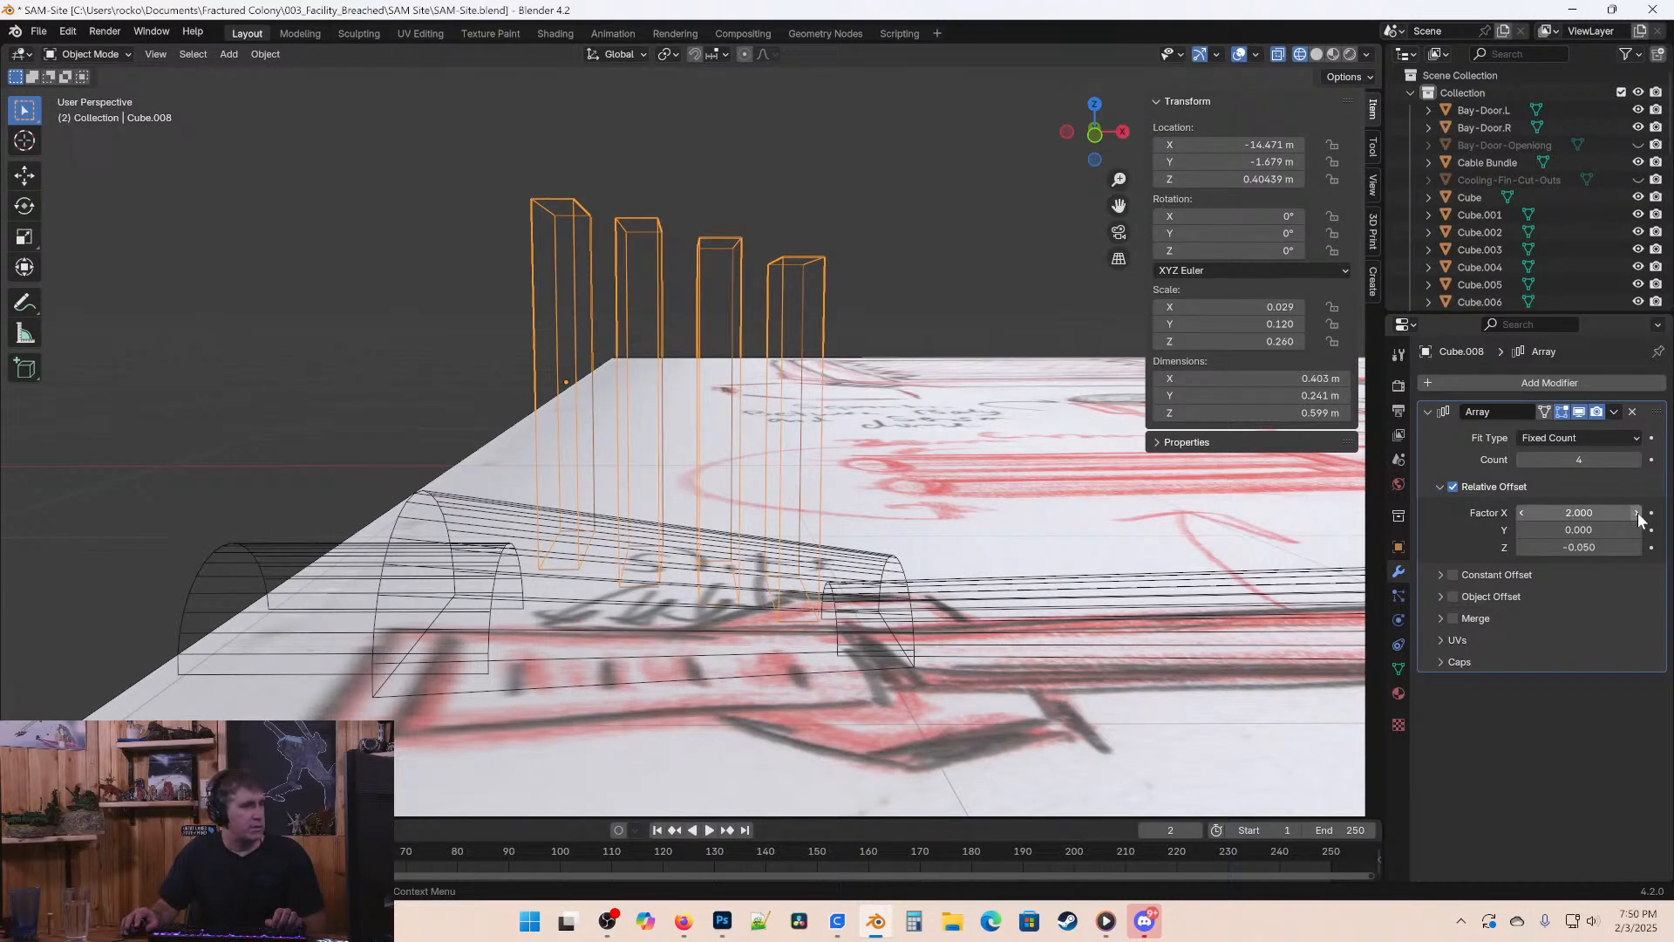
Set the array's relative X offset factor to 2.100, shift the slit cubes about -0.036 m along X, and save.
{"action": "left_click", "coordinate": [1636, 513]}
{"action": "mouse_move", "coordinate": [820, 492]}
{"action": "middle_mouse_down"}
{"action": "mouse_move", "coordinate": [803, 512]}
{"action": "mouse_move", "coordinate": [840, 510]}
{"action": "mouse_move", "coordinate": [772, 508]}
{"action": "mouse_move", "coordinate": [785, 504]}
{"action": "middle_mouse_up"}
{"action": "key", "text": "g"}
{"action": "key", "text": "x"}
{"action": "left_click", "coordinate": [810, 509]}
{"action": "key", "text": "shift+z"}
{"action": "mouse_move", "coordinate": [908, 504]}
{"action": "middle_mouse_down"}
{"action": "mouse_move", "coordinate": [717, 485]}
{"action": "mouse_move", "coordinate": [724, 523]}
{"action": "mouse_move", "coordinate": [774, 549]}
{"action": "mouse_move", "coordinate": [703, 549]}
{"action": "mouse_move", "coordinate": [724, 510]}
{"action": "middle_mouse_up"}
{"action": "key", "text": "ctrl+s"}
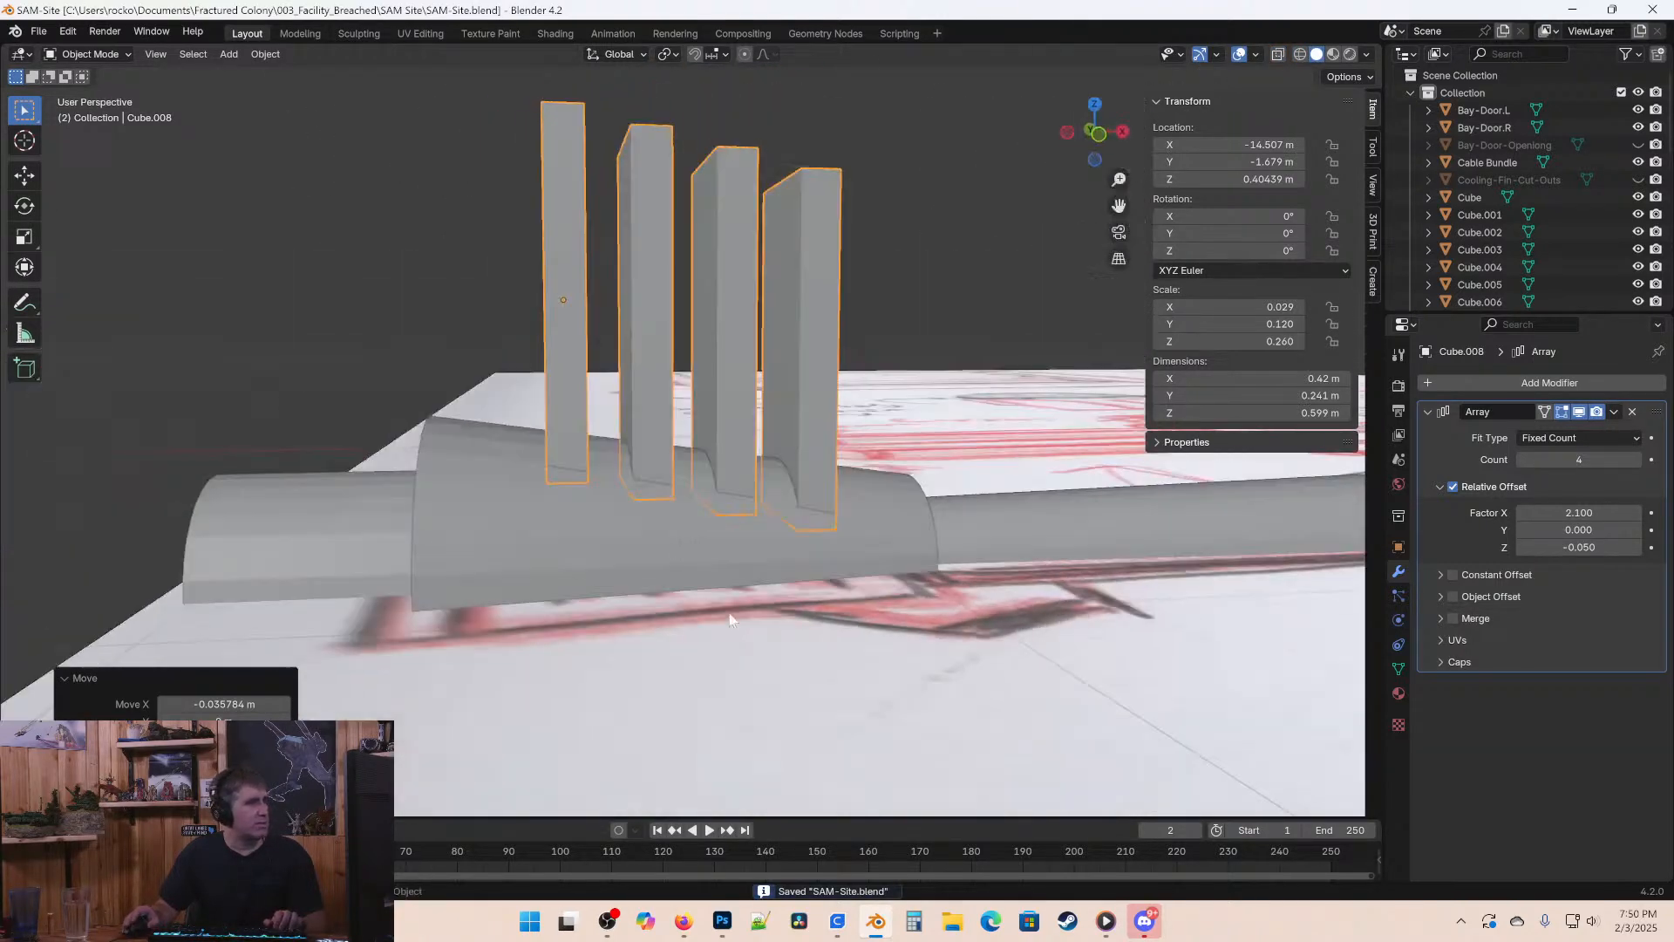
Apply the slit cubes' Array modifier, join the cubes into the bore cylinder, and save the file.
{"action": "left_click", "coordinate": [1609, 414]}
{"action": "left_click", "coordinate": [1575, 427]}
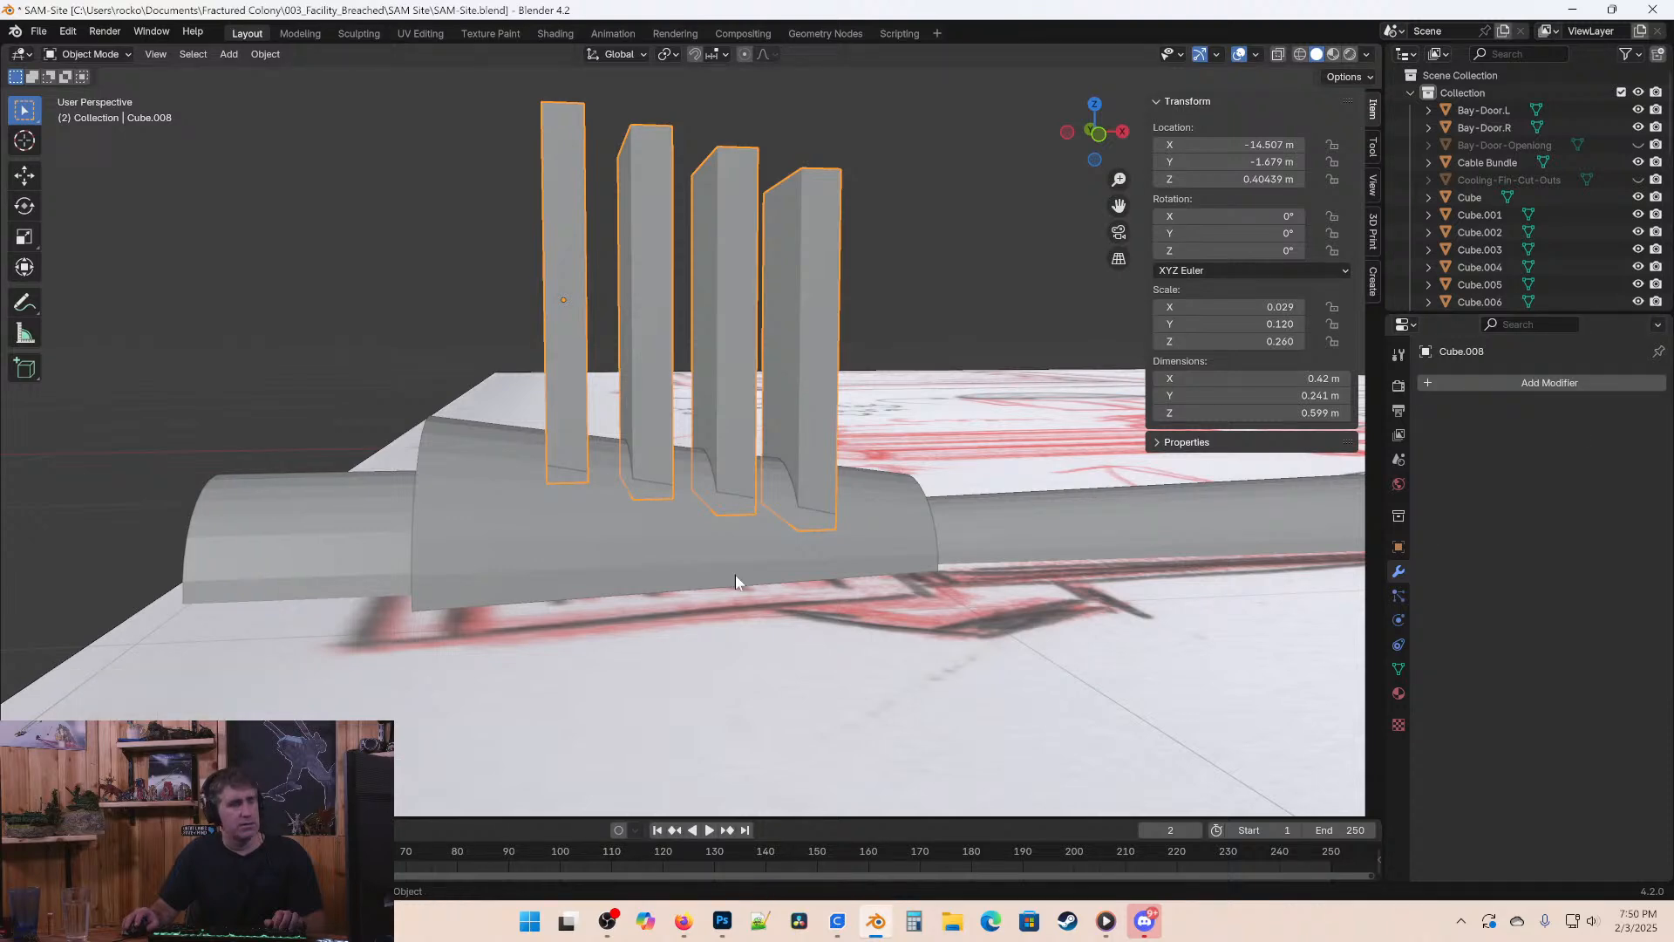
{"action": "left_click", "coordinate": [330, 550], "text": "shift"}
{"action": "middle_click_drag", "start_coordinate": [330, 549], "coordinate": [375, 477]}
{"action": "key", "text": "ctrl+j"}
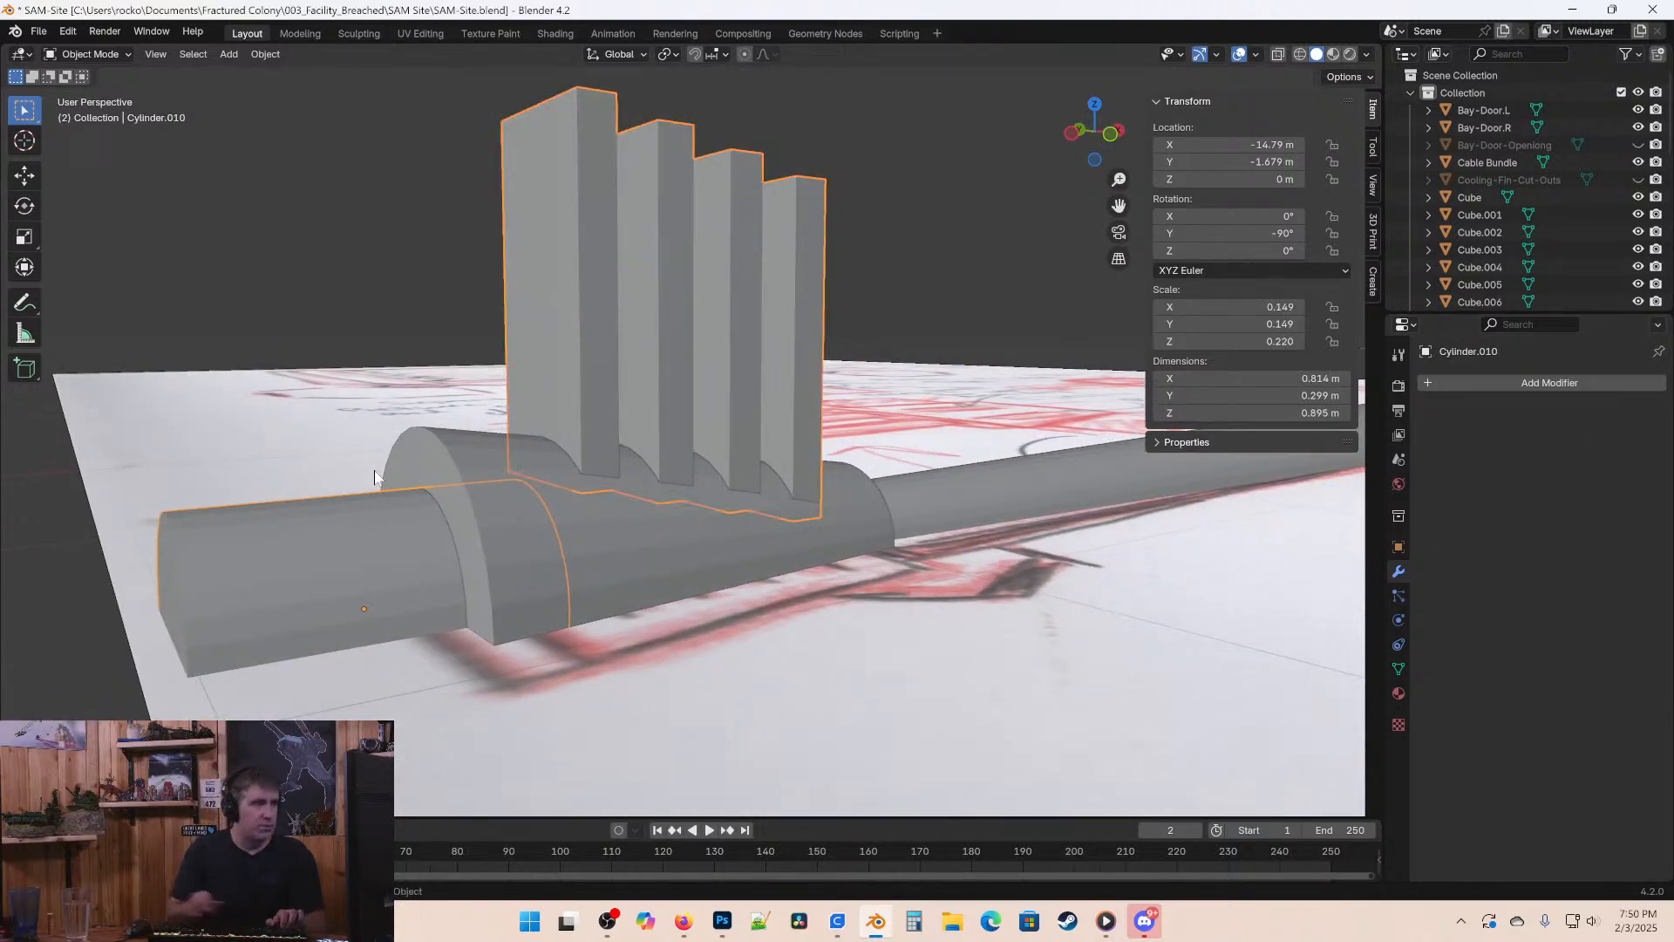
{"action": "key", "text": "ctrl+s"}
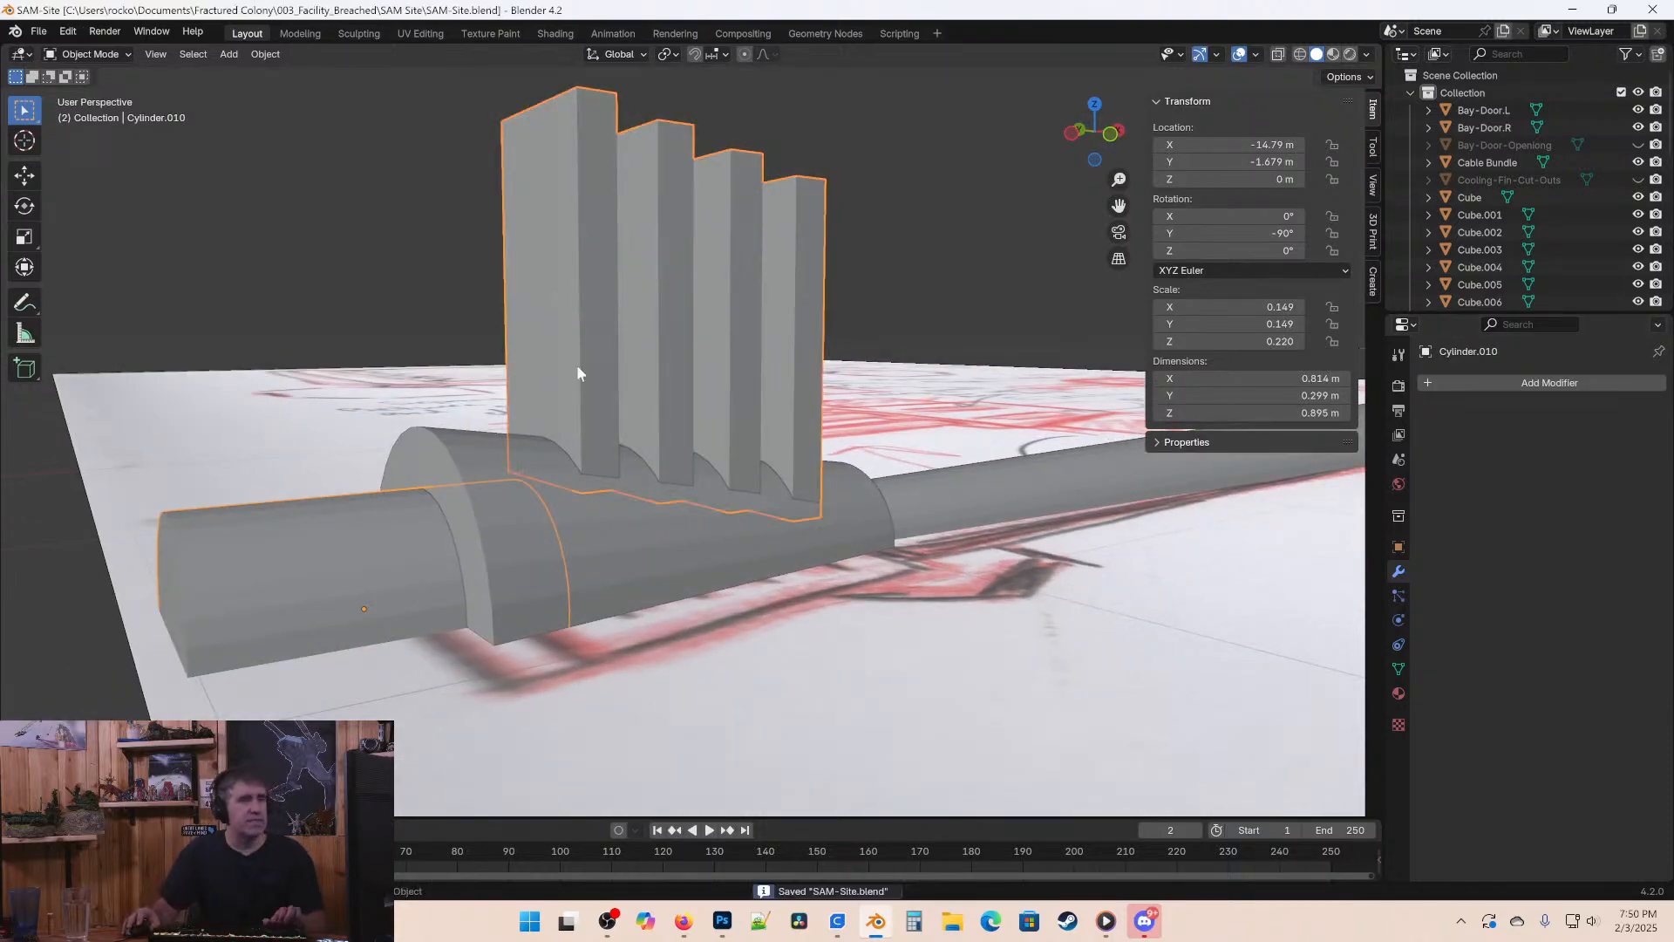
Rename the joined bore and slit cutter object as Muzzle-Drill and save the file.
{"action": "left_click", "coordinate": [1489, 375]}
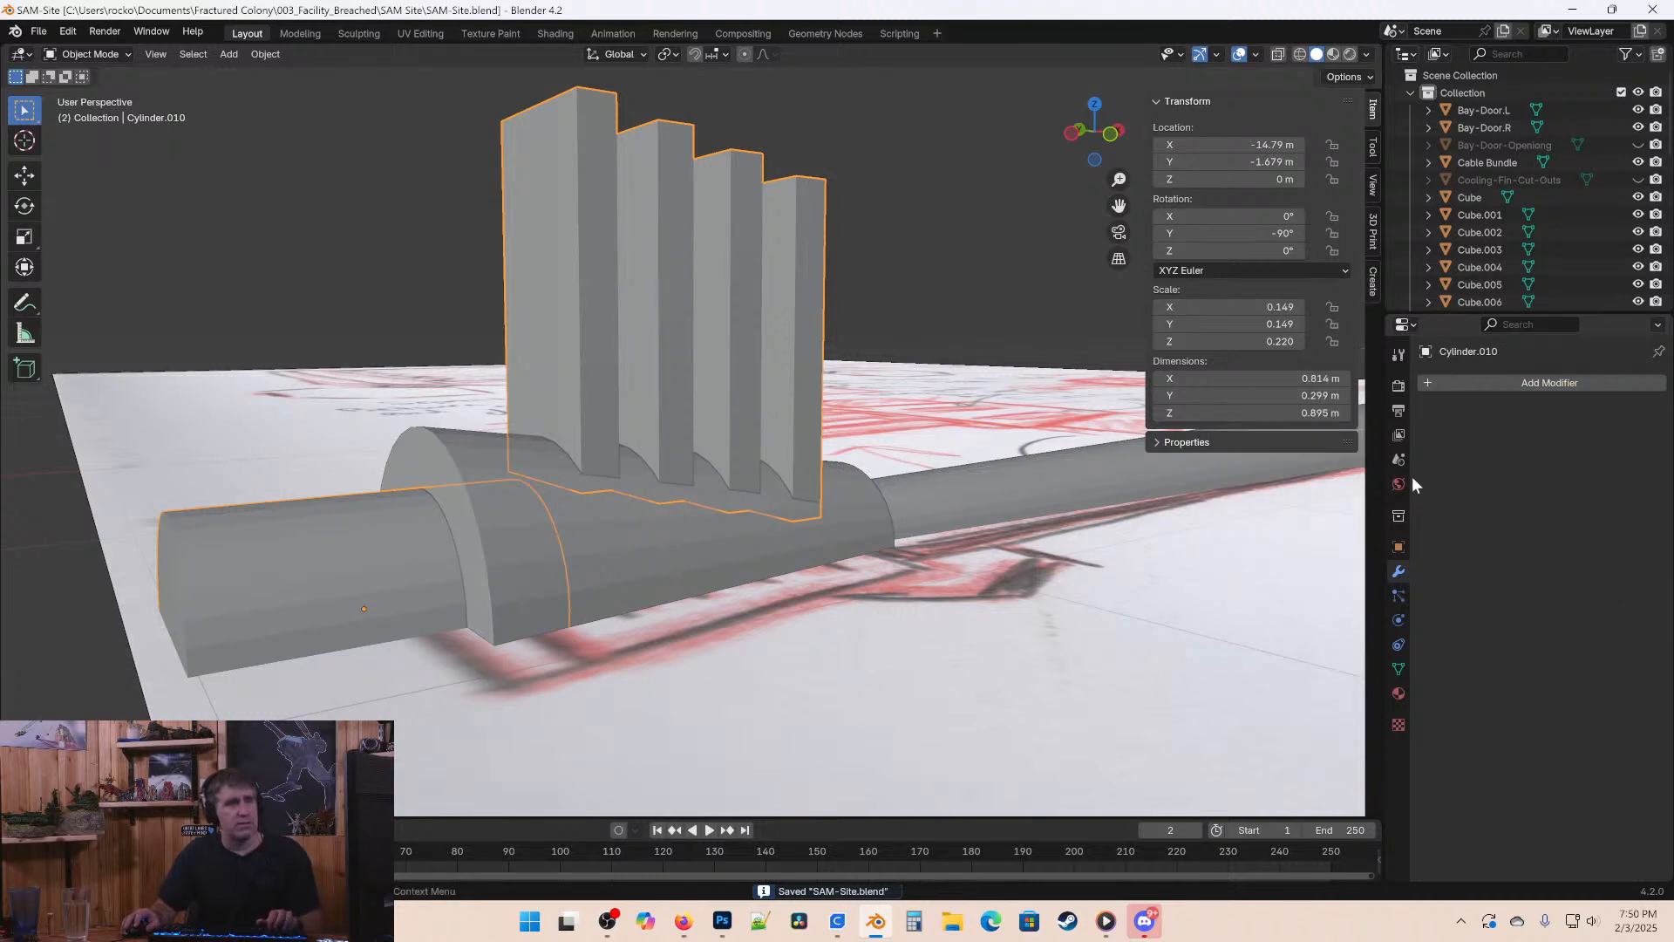
{"action": "left_click", "coordinate": [1398, 547]}
{"action": "left_click", "coordinate": [1486, 382]}
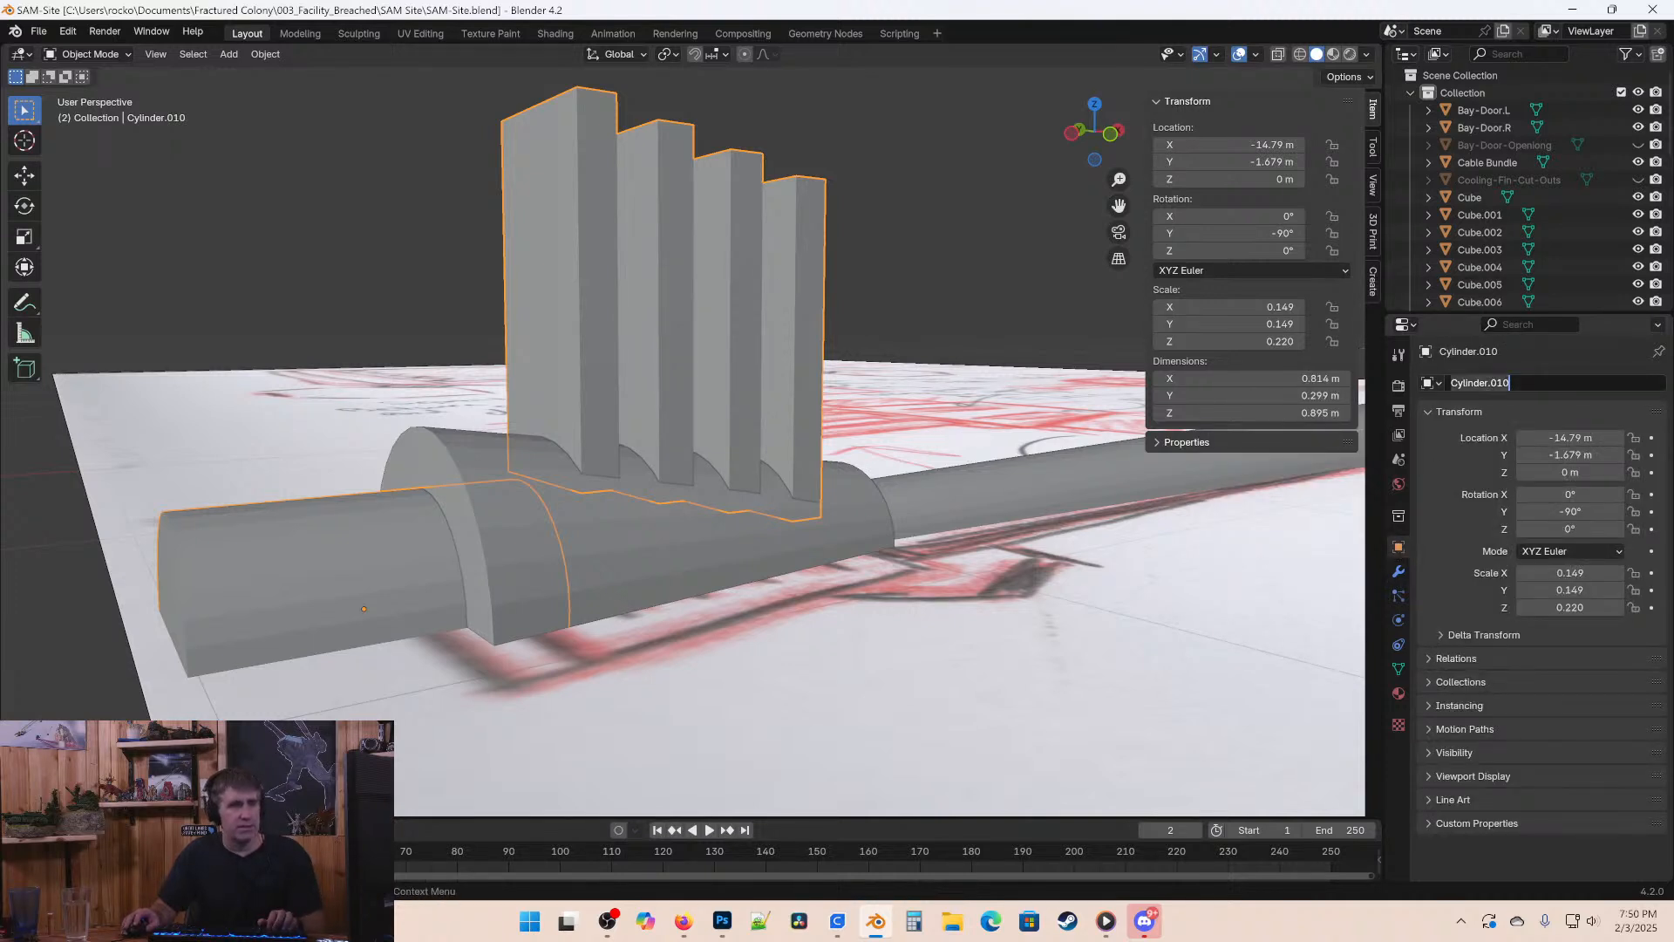
{"action": "type", "text": "Muzzle-Drill"}
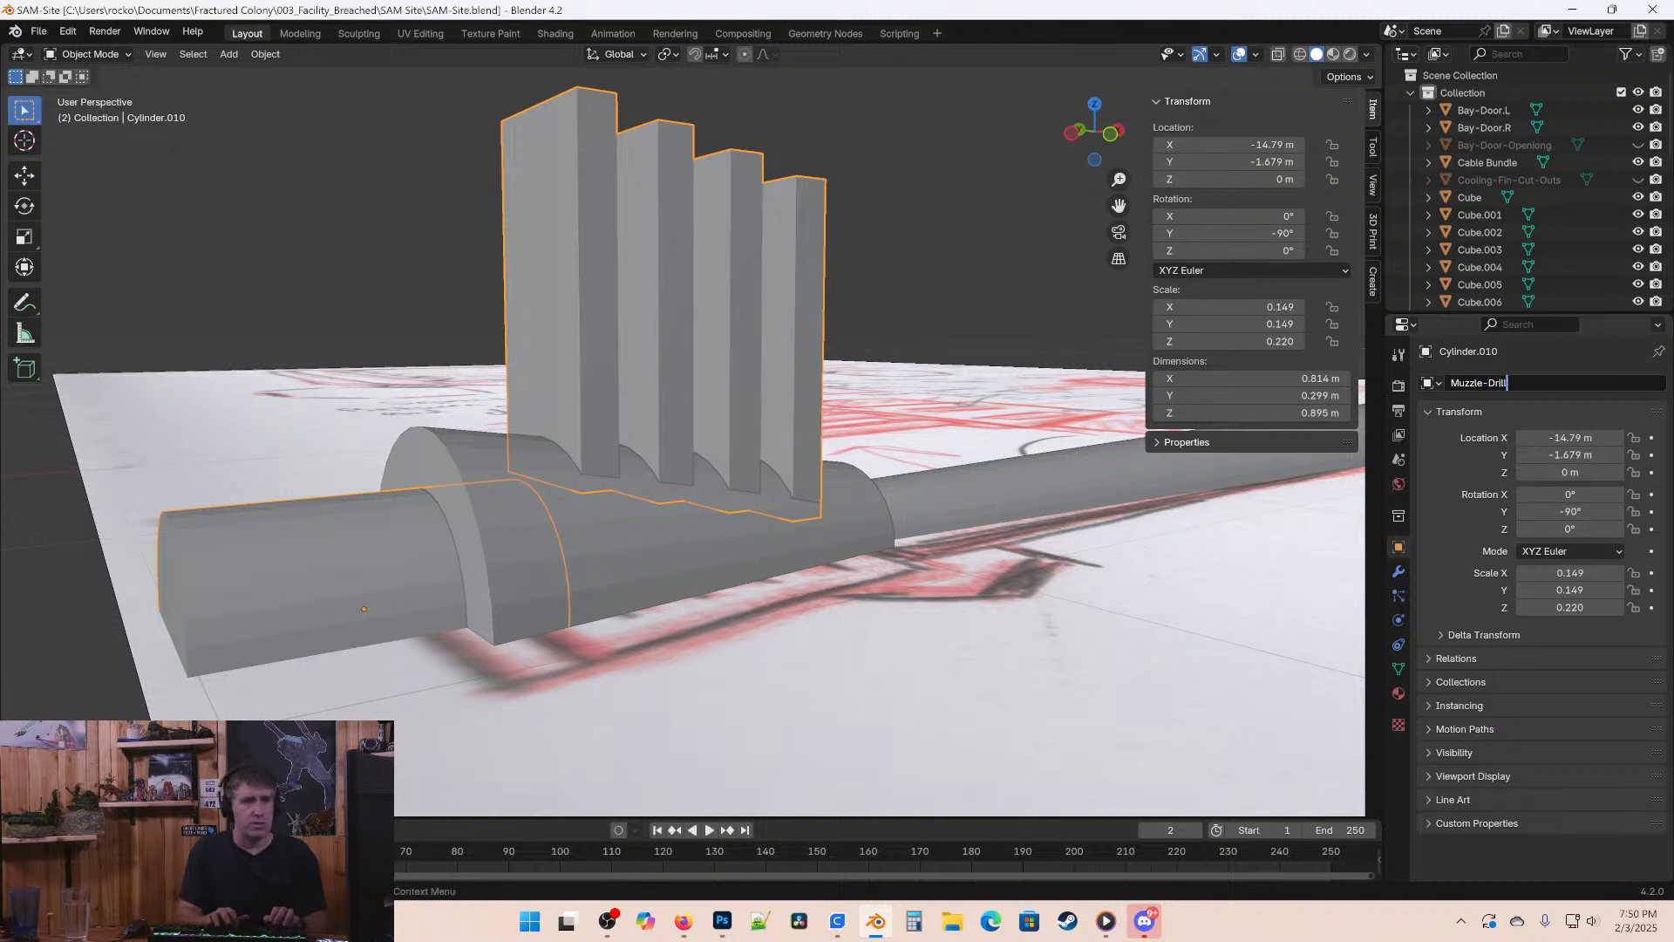
{"action": "key", "text": "Return"}
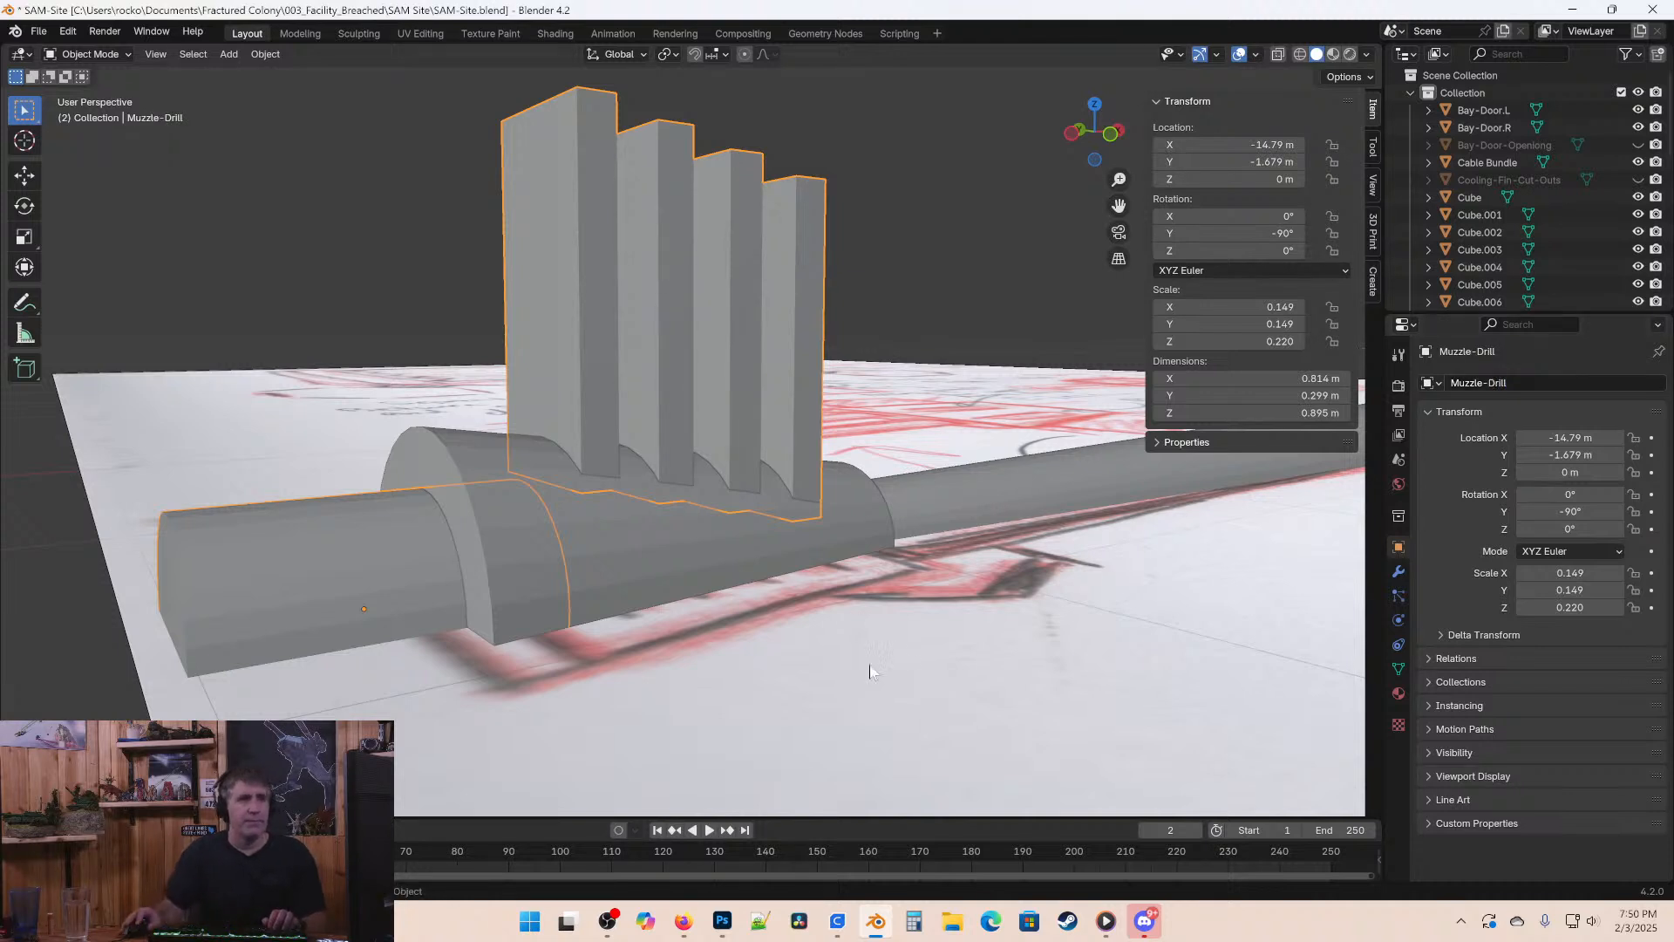
{"action": "key", "text": "ctrl+s"}
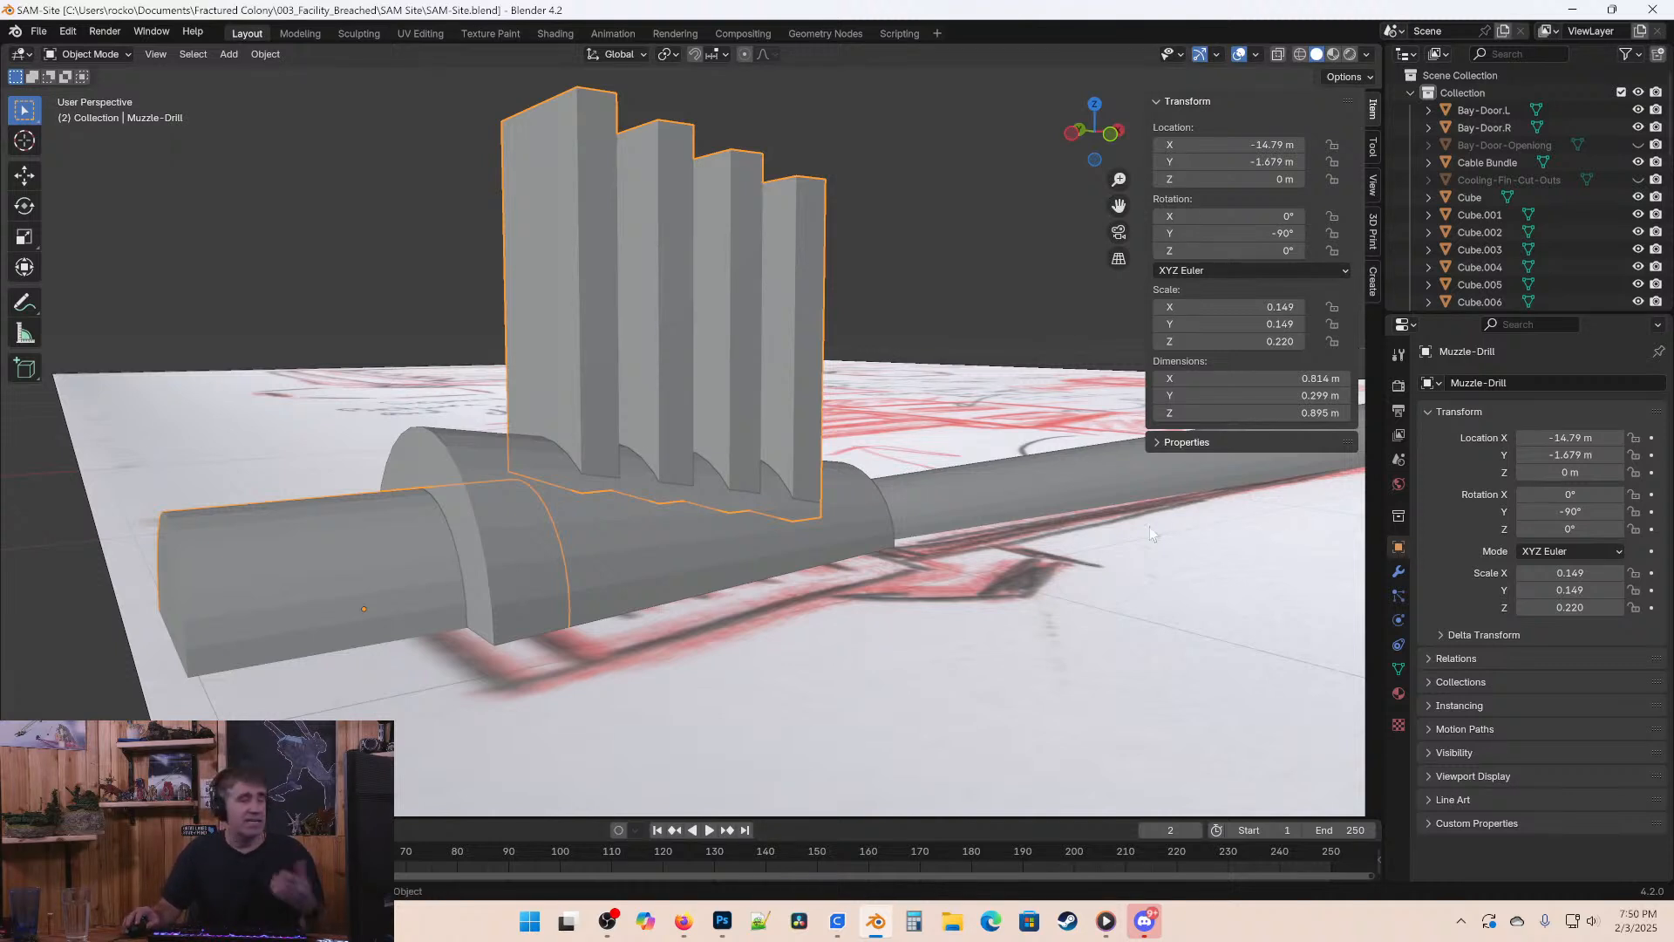
Add a Boolean Difference modifier to the Muzzle End Piece with Muzzle-Drill as its cutting object.
{"action": "left_click", "coordinate": [615, 541]}
{"action": "key", "text": "ctrl+s"}
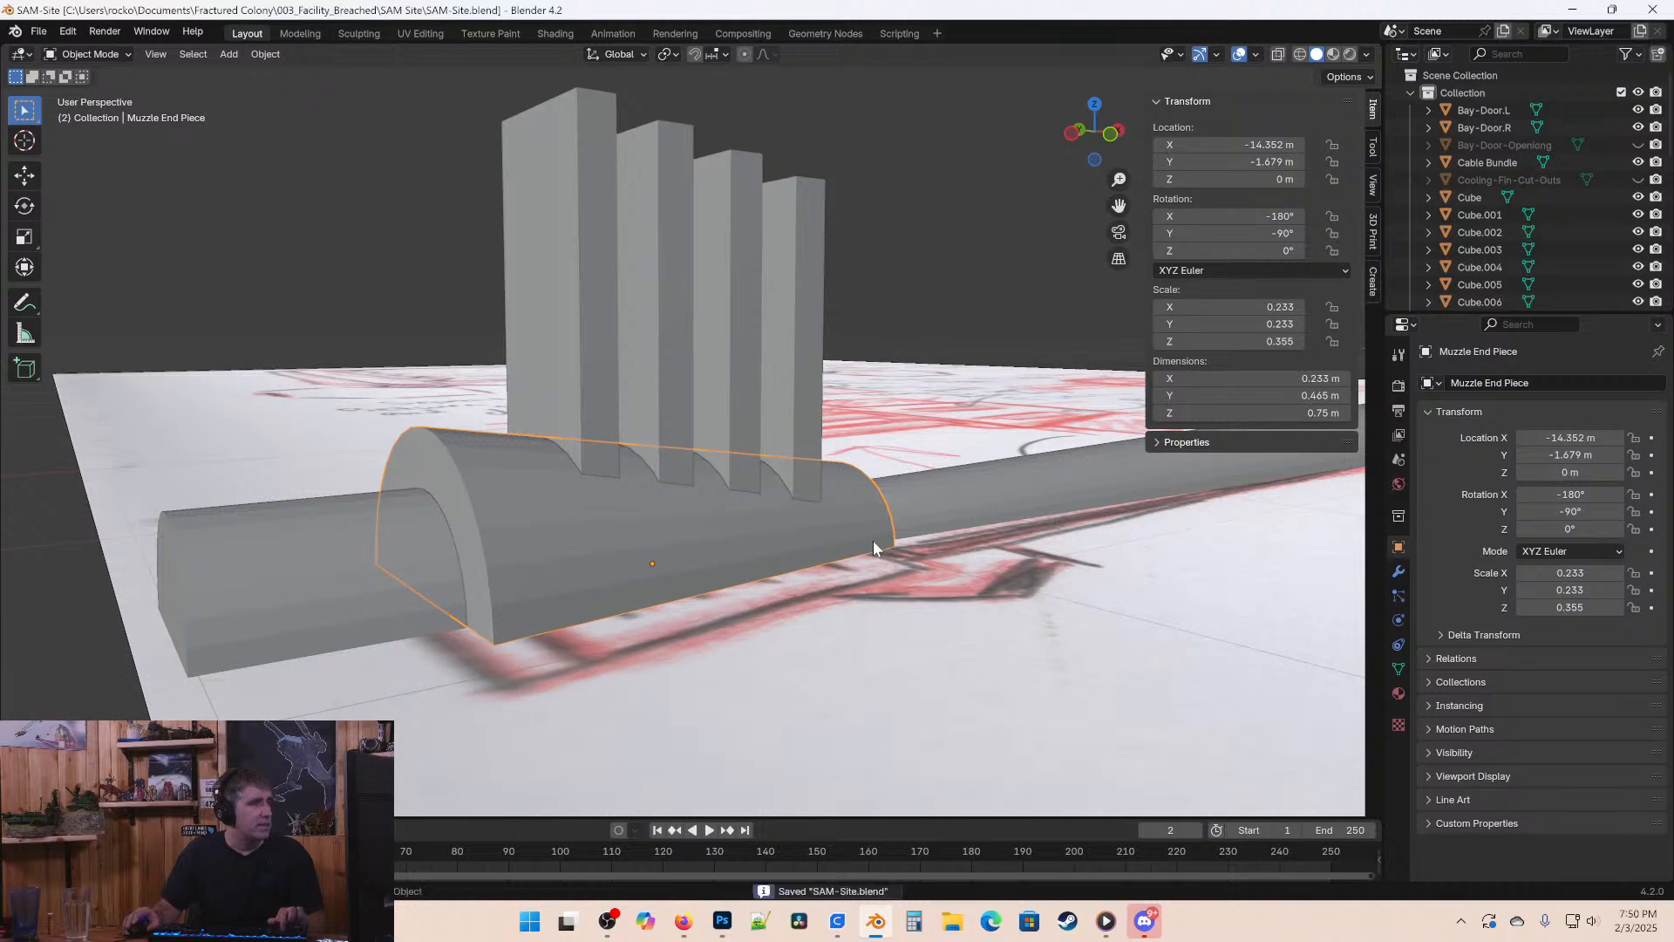
{"action": "middle_click_drag", "start_coordinate": [872, 540], "coordinate": [1482, 639]}
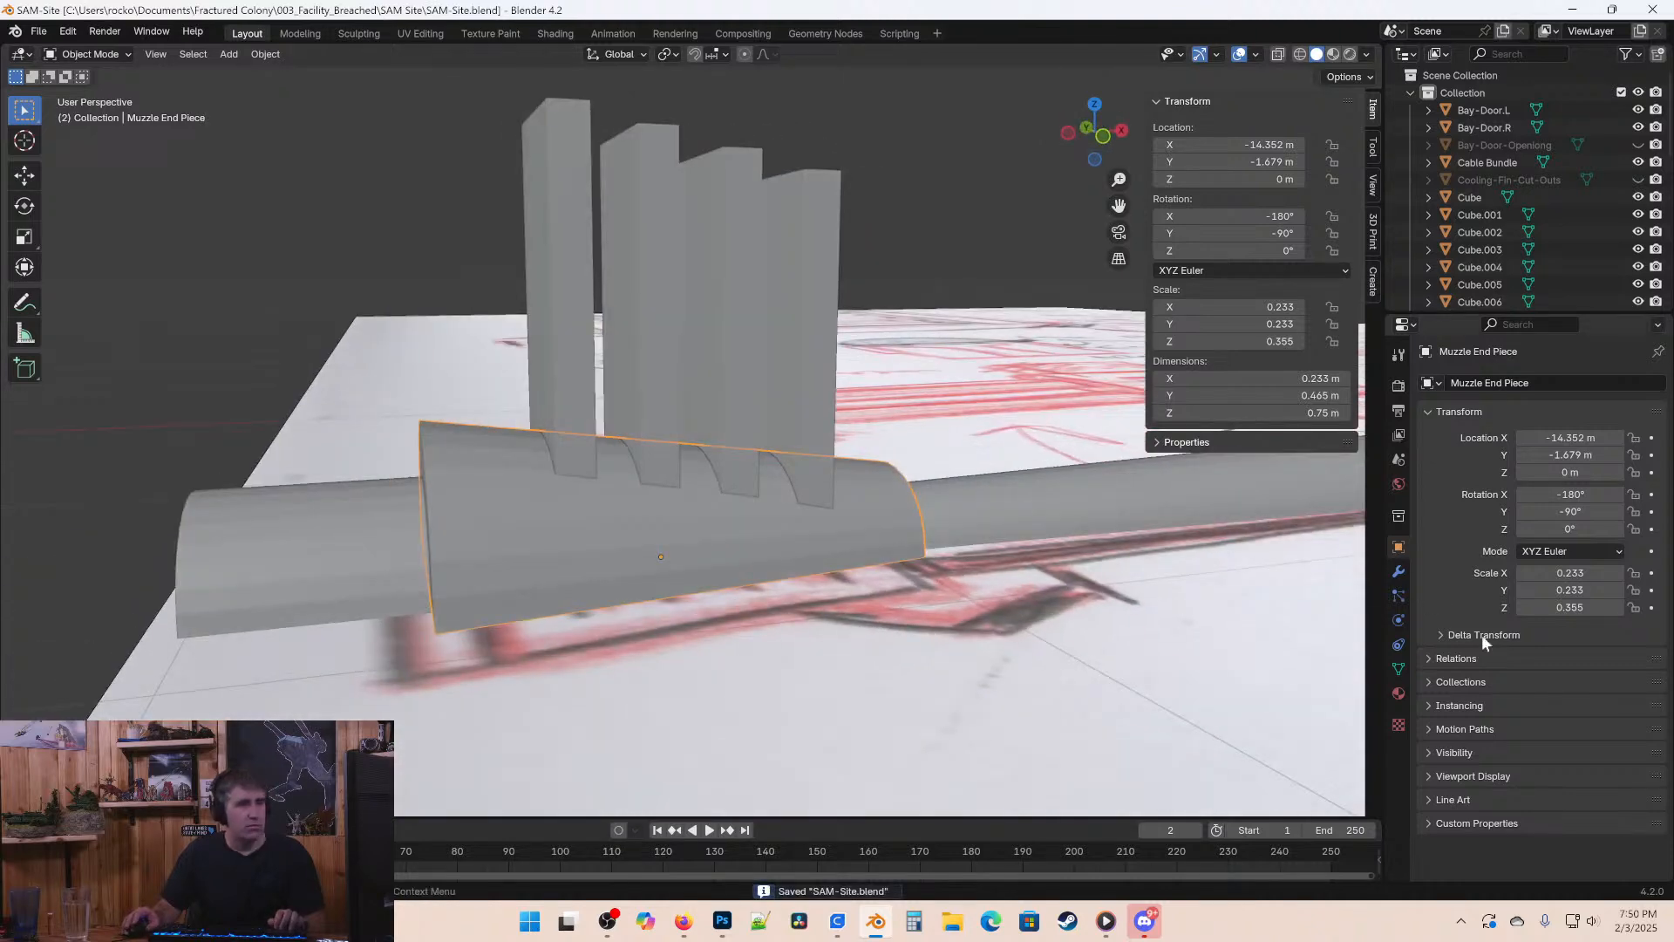
{"action": "left_click", "coordinate": [1398, 568]}
{"action": "left_click", "coordinate": [1545, 384]}
{"action": "mouse_move", "coordinate": [1535, 380]}
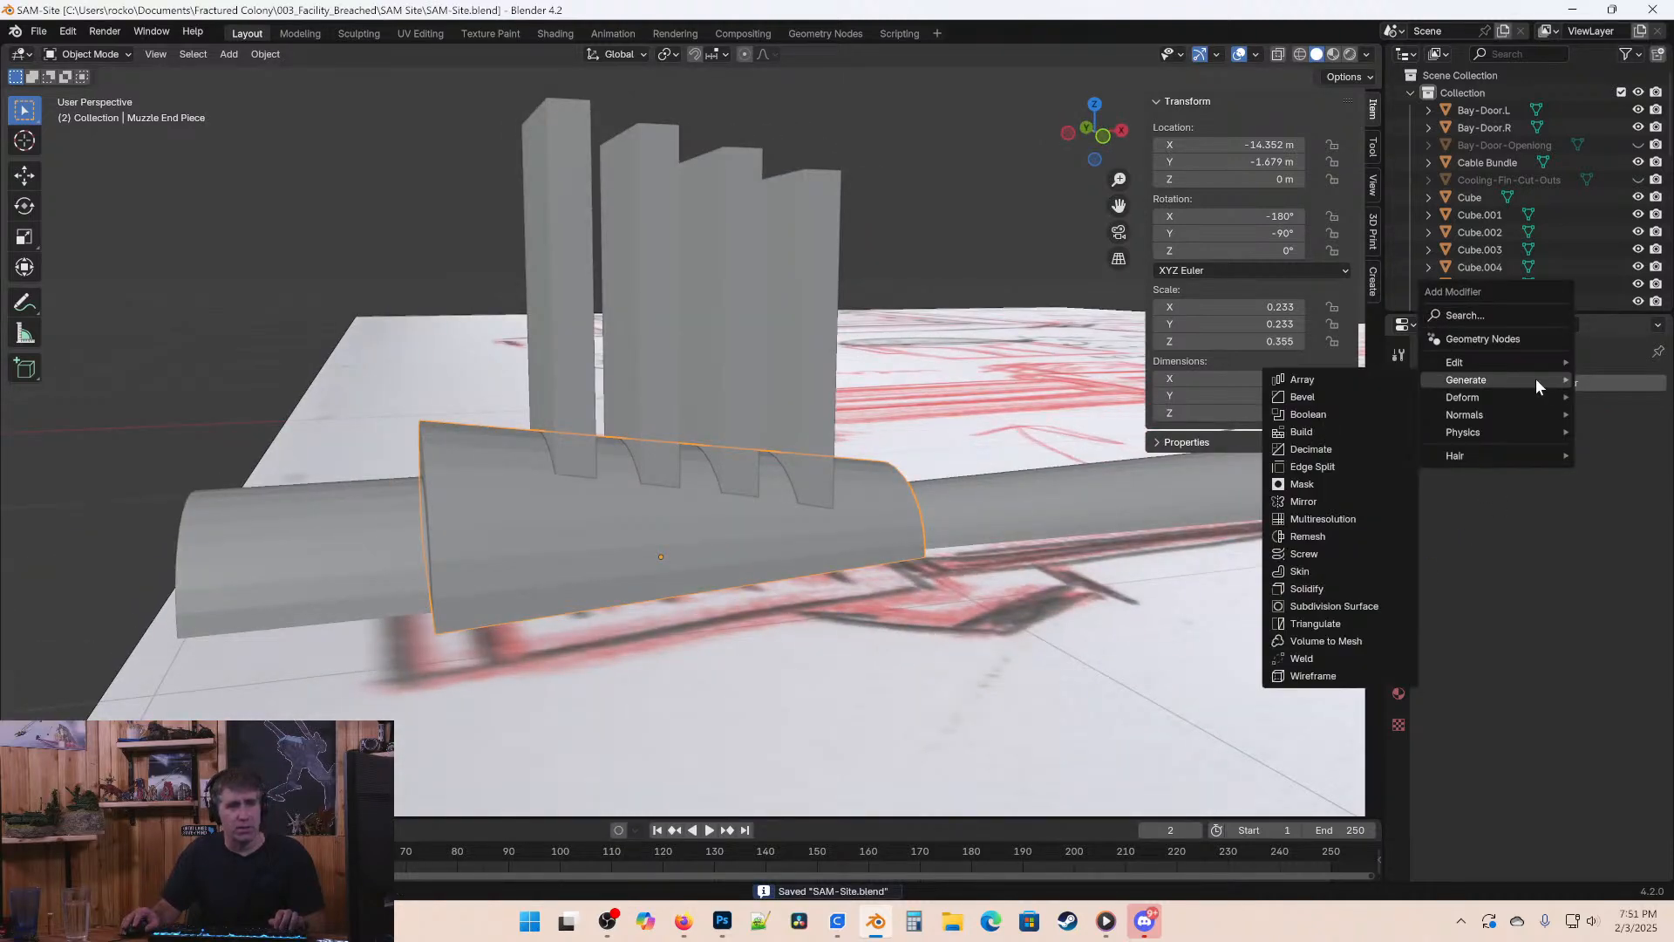
{"action": "left_click", "coordinate": [1297, 414]}
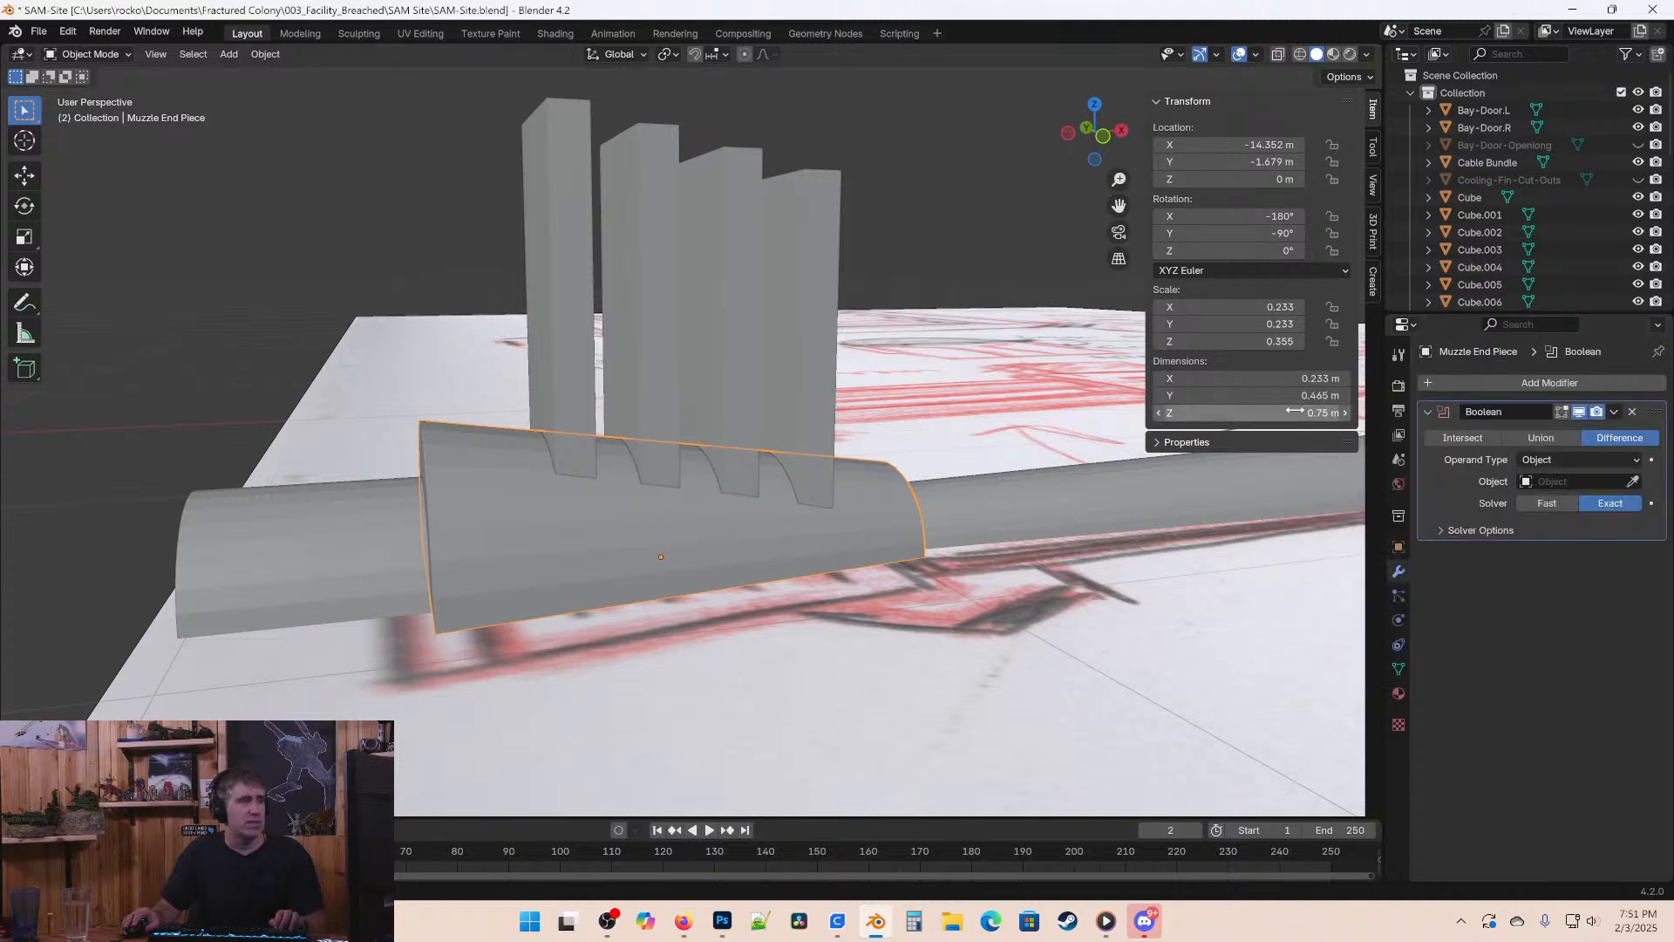
{"action": "middle_click_drag", "start_coordinate": [824, 551], "coordinate": [906, 523]}
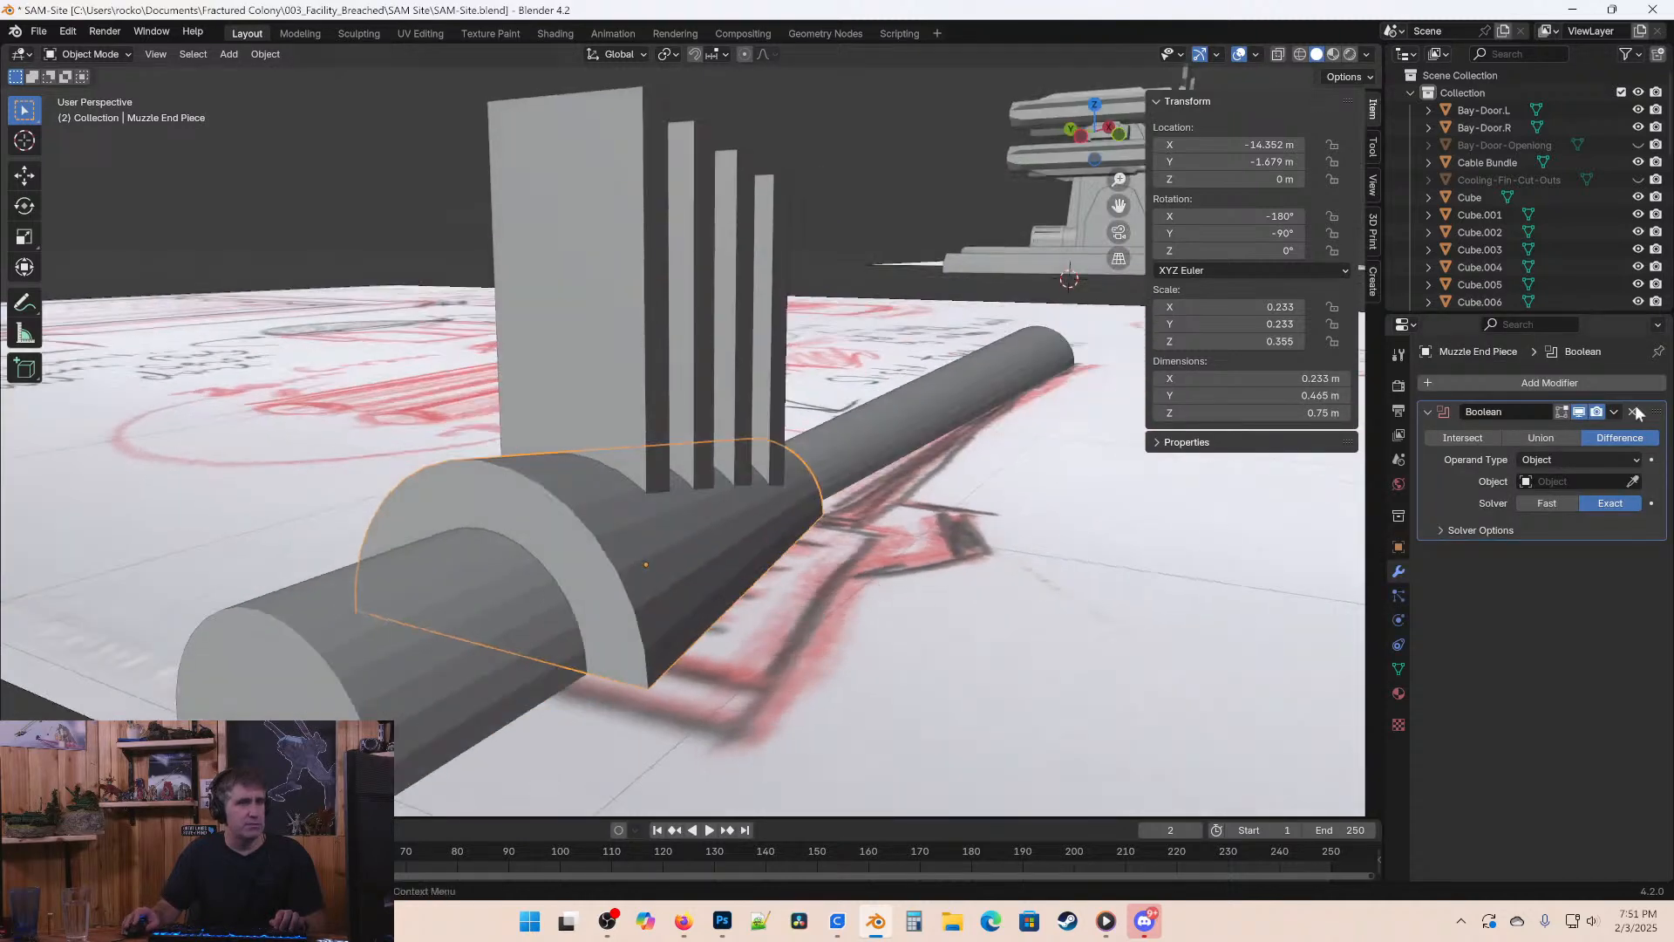
{"action": "left_click", "coordinate": [1573, 482]}
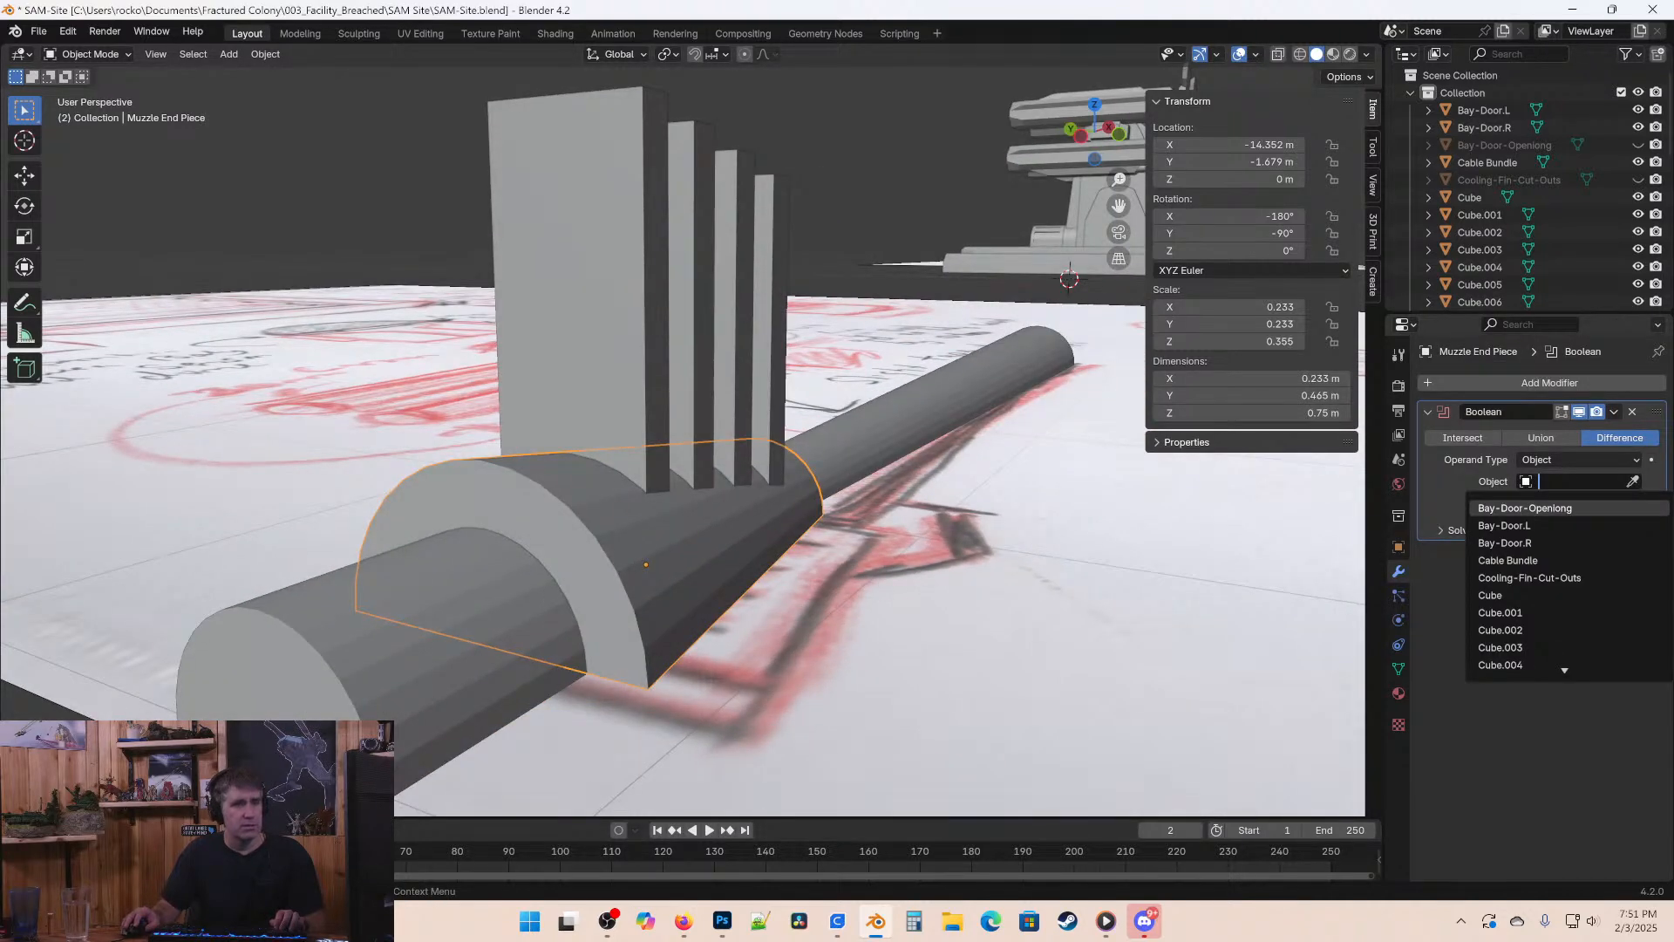
{"action": "type", "text": "muzzle-d"}
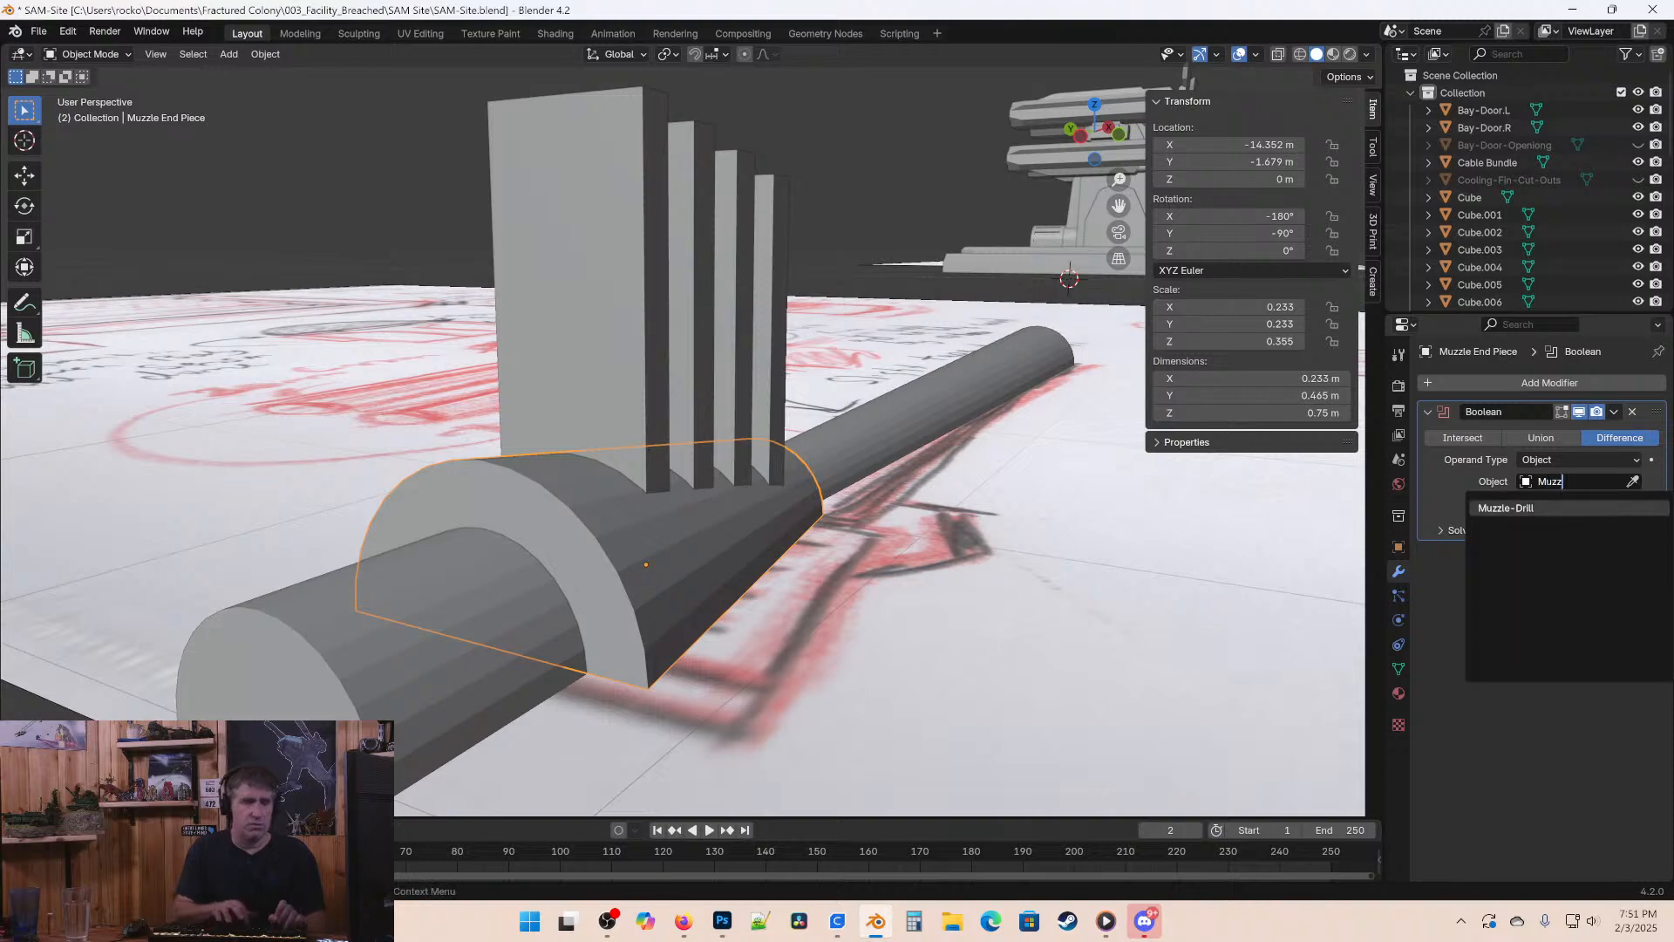
{"action": "key", "text": "Return"}
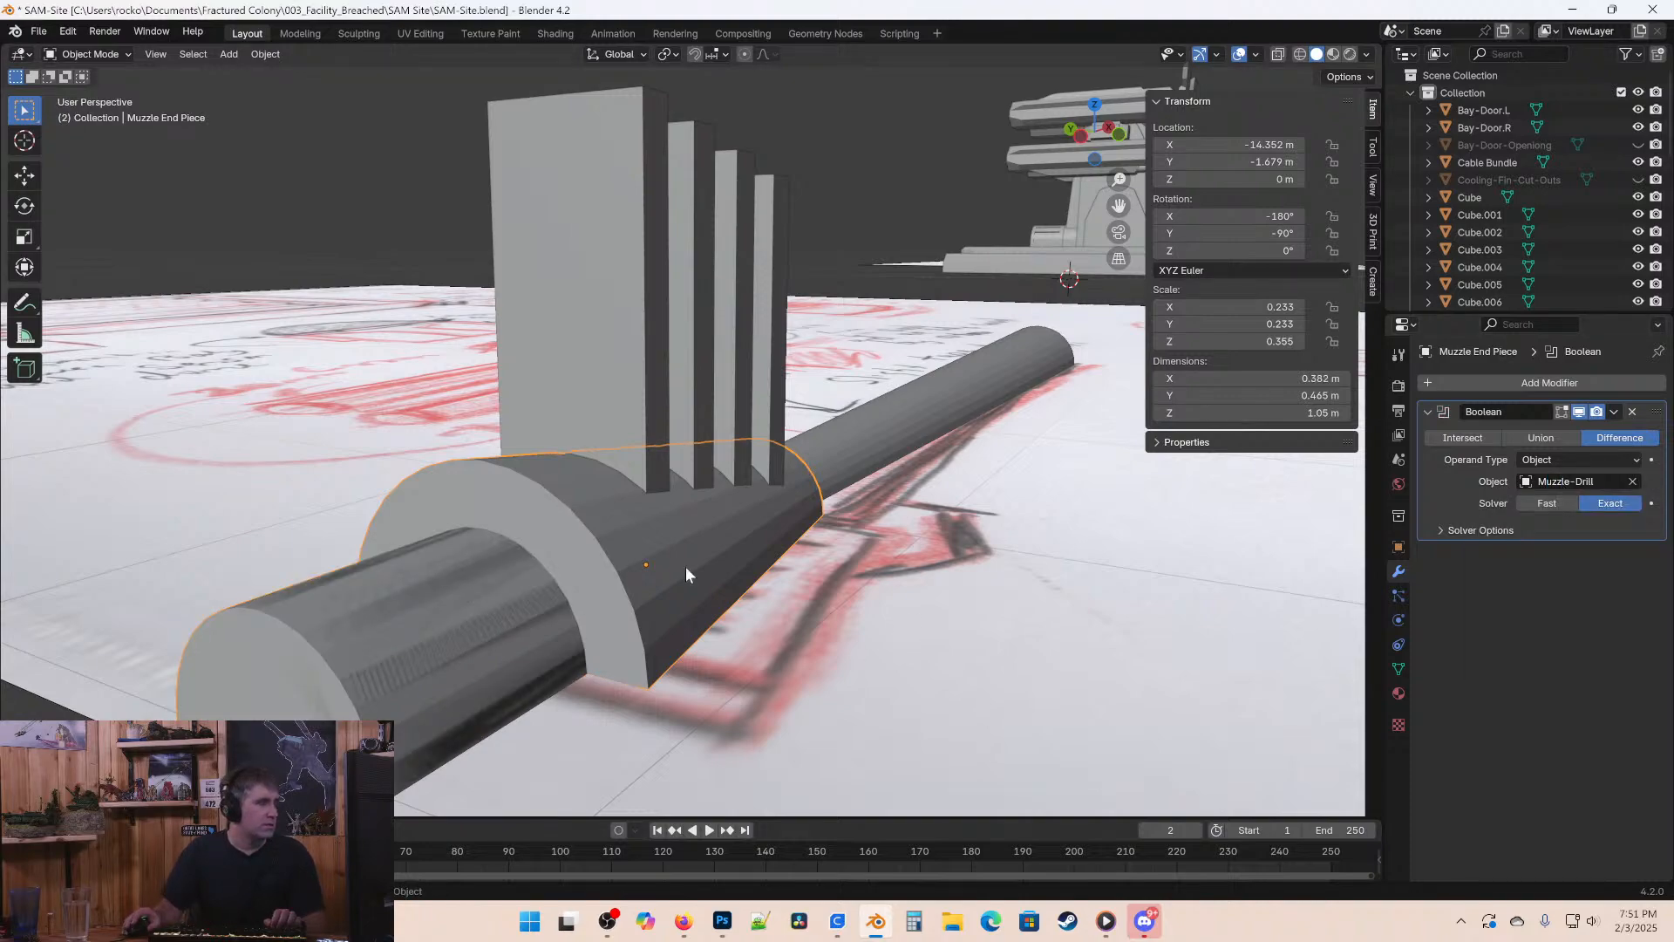
Examine the Boolean result on the muzzle end piece in wireframe and solid shading from several angles.
{"action": "key", "text": "z"}
{"action": "left_click", "coordinate": [558, 567]}
{"action": "mouse_move", "coordinate": [558, 568]}
{"action": "middle_mouse_down"}
{"action": "mouse_move", "coordinate": [599, 516]}
{"action": "mouse_move", "coordinate": [579, 534]}
{"action": "mouse_move", "coordinate": [855, 525]}
{"action": "middle_mouse_up"}
{"action": "middle_click_drag", "start_coordinate": [833, 479], "coordinate": [690, 356]}
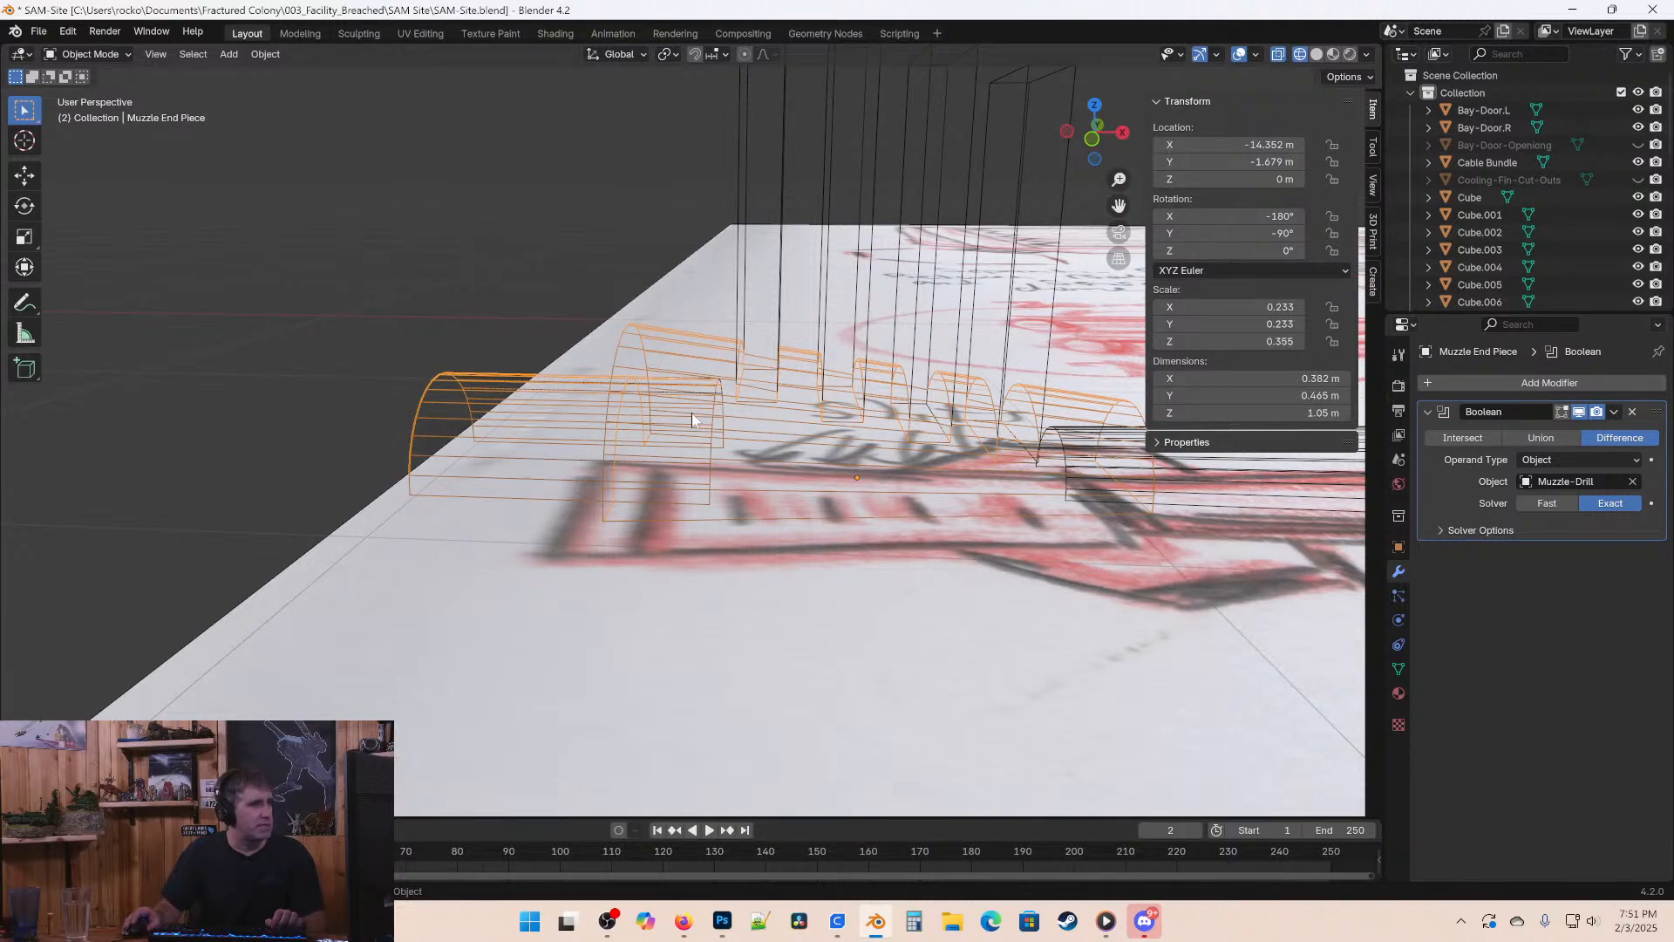
{"action": "middle_click_drag", "start_coordinate": [692, 419], "coordinate": [787, 426], "text": "shift"}
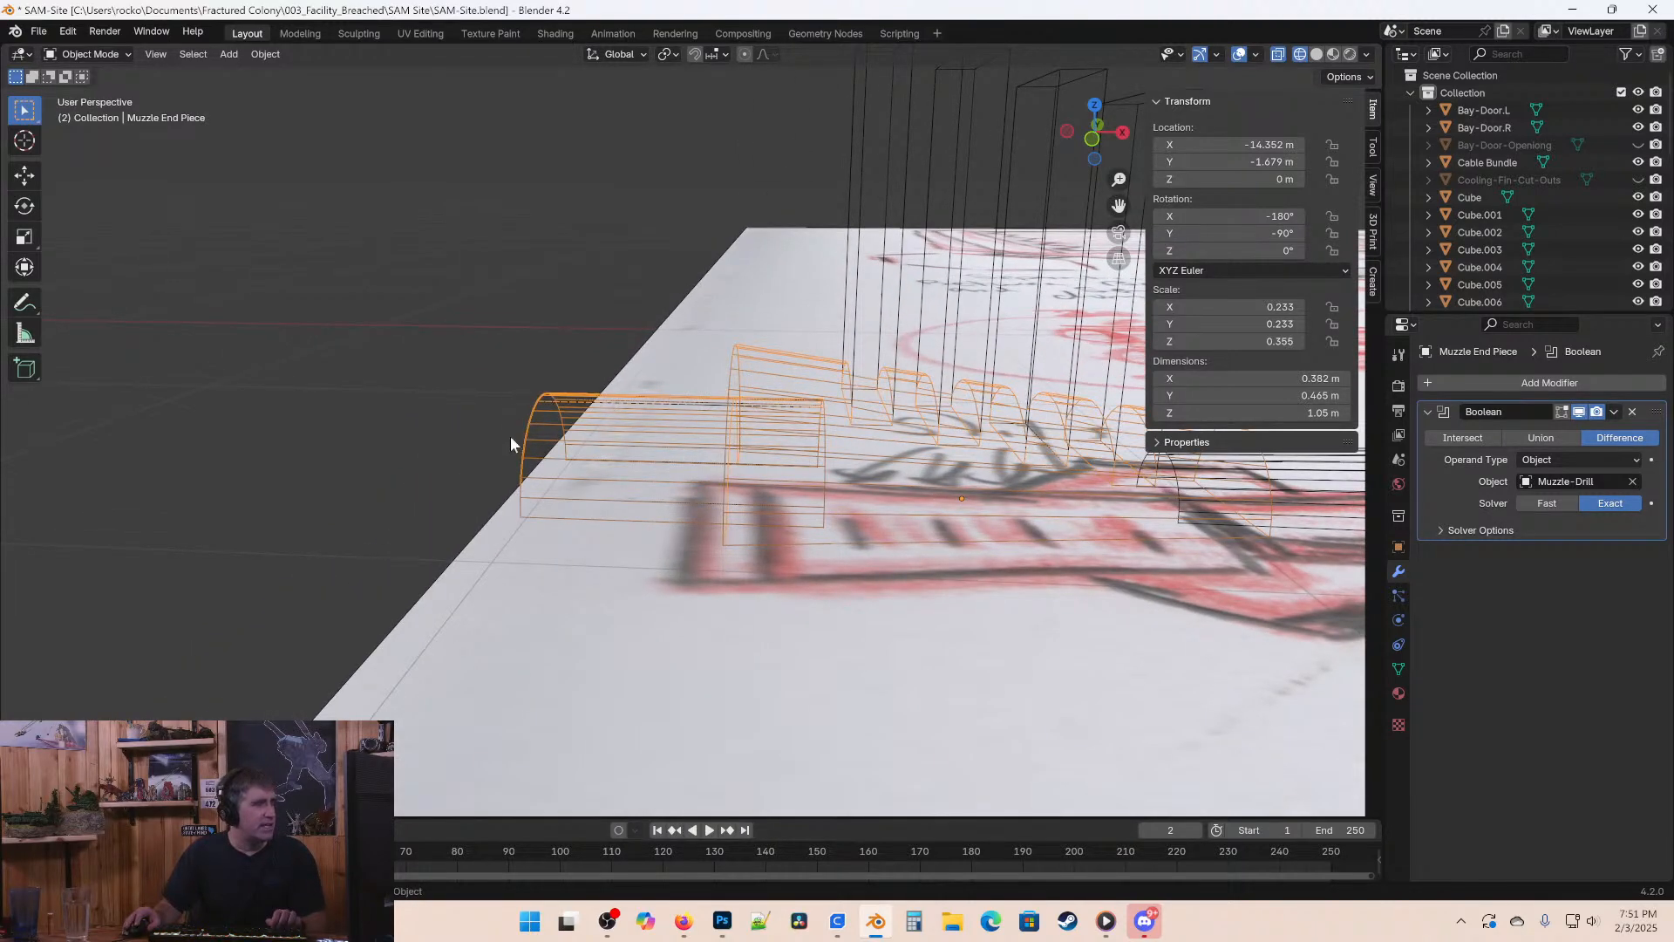
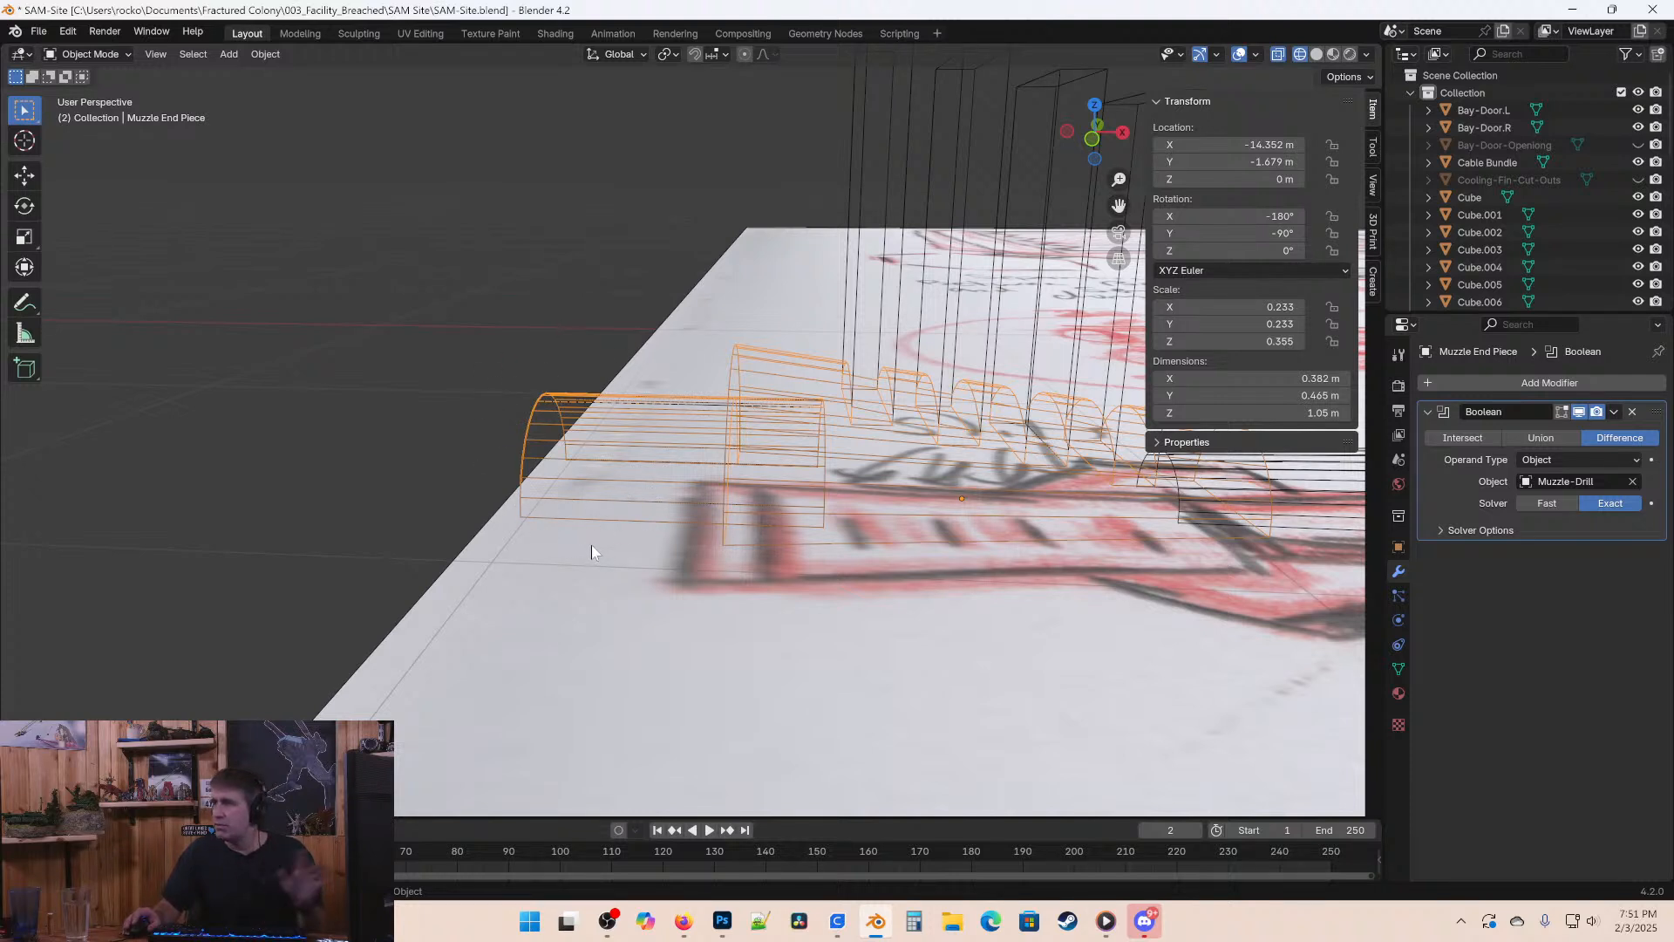
{"action": "middle_click_drag", "start_coordinate": [752, 484], "coordinate": [645, 462]}
{"action": "mouse_move", "coordinate": [742, 443]}
{"action": "middle_mouse_down"}
{"action": "mouse_move", "coordinate": [624, 354]}
{"action": "mouse_move", "coordinate": [609, 400]}
{"action": "mouse_move", "coordinate": [710, 448]}
{"action": "middle_mouse_up"}
{"action": "key", "text": "z"}
{"action": "middle_click_drag", "start_coordinate": [808, 518], "coordinate": [784, 494]}
{"action": "key", "text": "z"}
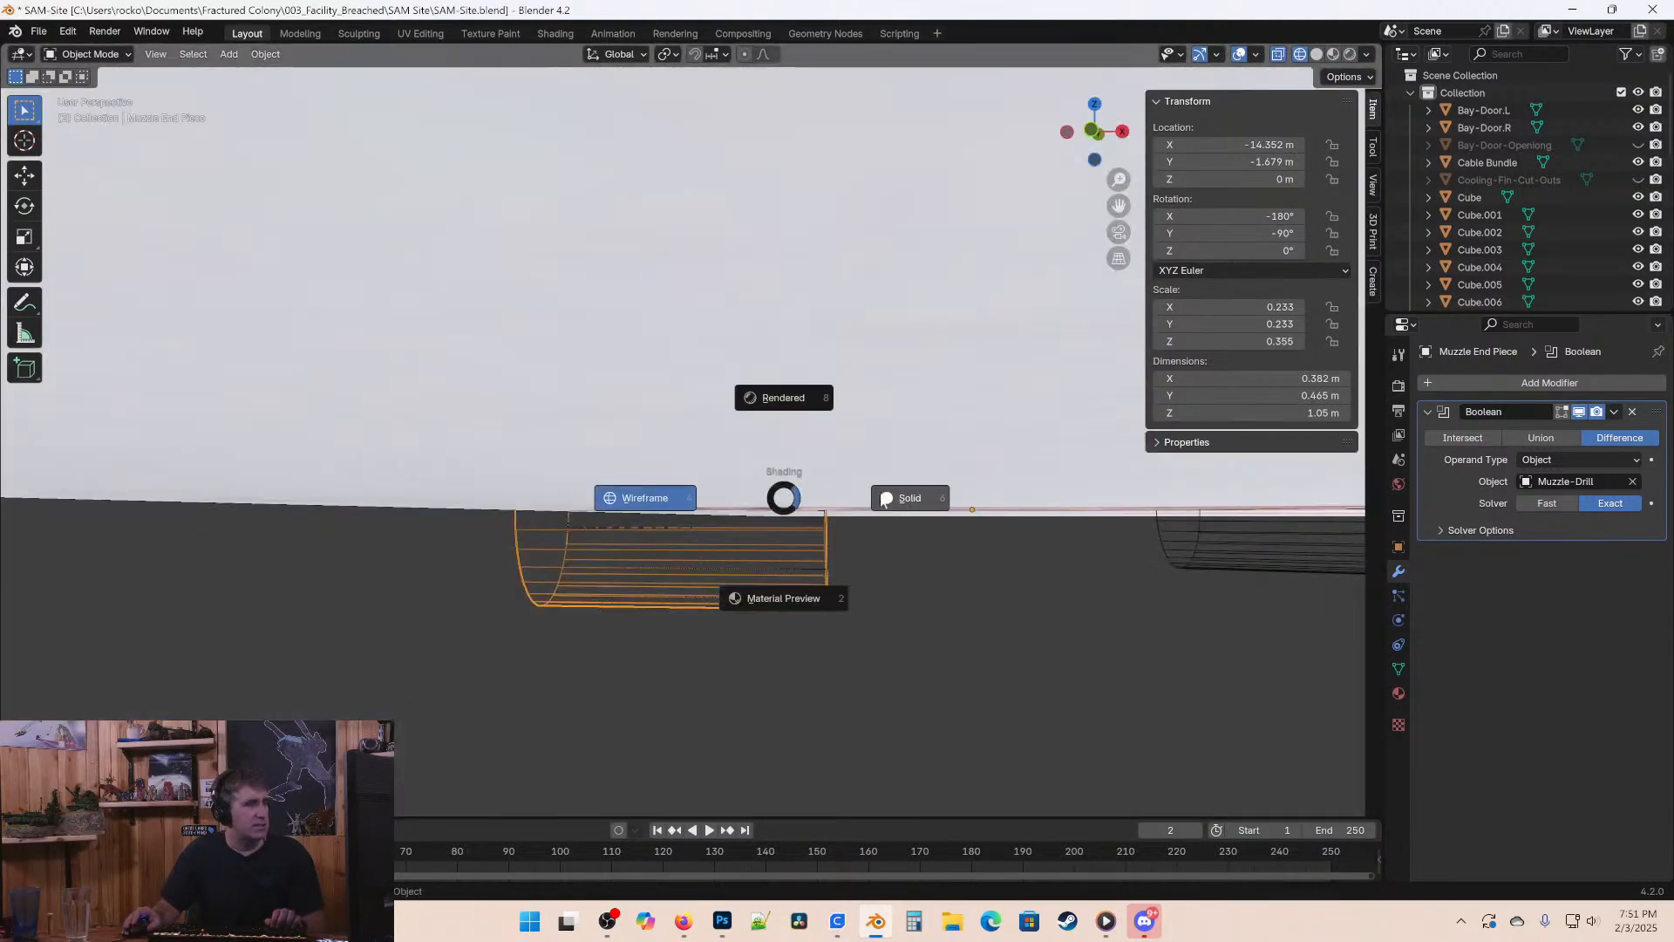
{"action": "left_click", "coordinate": [908, 494]}
{"action": "mouse_move", "coordinate": [930, 479]}
{"action": "middle_mouse_down"}
{"action": "mouse_move", "coordinate": [761, 400]}
{"action": "mouse_move", "coordinate": [773, 478]}
{"action": "mouse_move", "coordinate": [926, 512]}
{"action": "middle_mouse_up"}
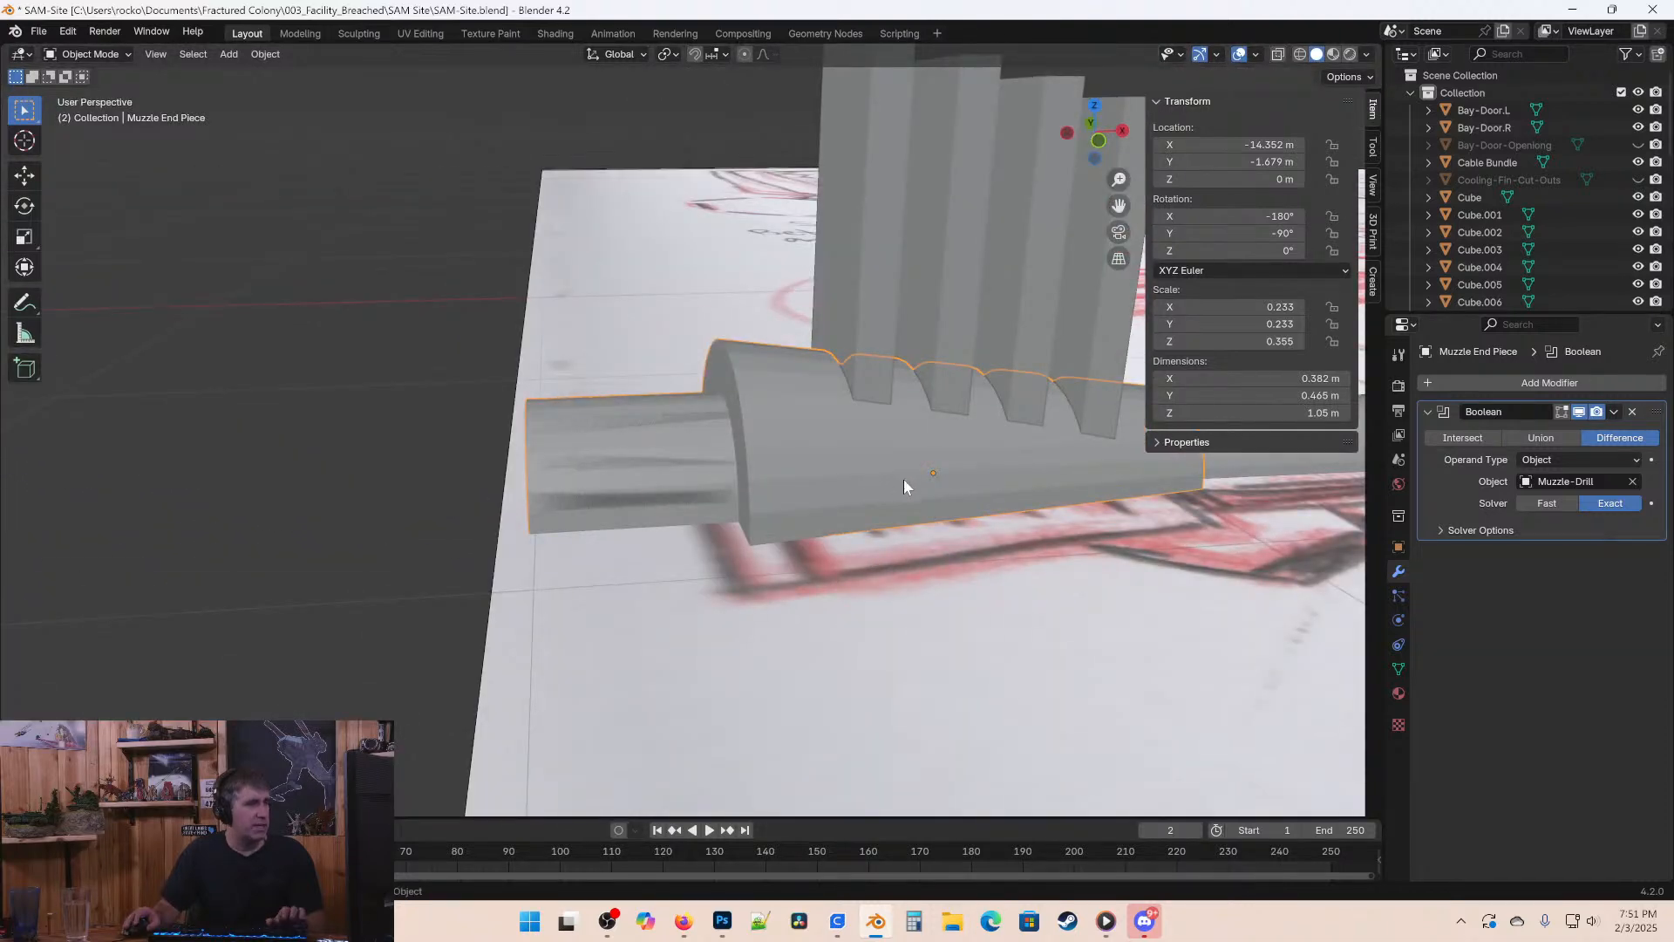
{"action": "scroll", "coordinate": [955, 509], "scroll_direction": "down", "scroll_amount": 5}
Lower the reference sketch about 1.067 m along Z to expose the muzzle's underside.
{"action": "left_click", "coordinate": [811, 653]}
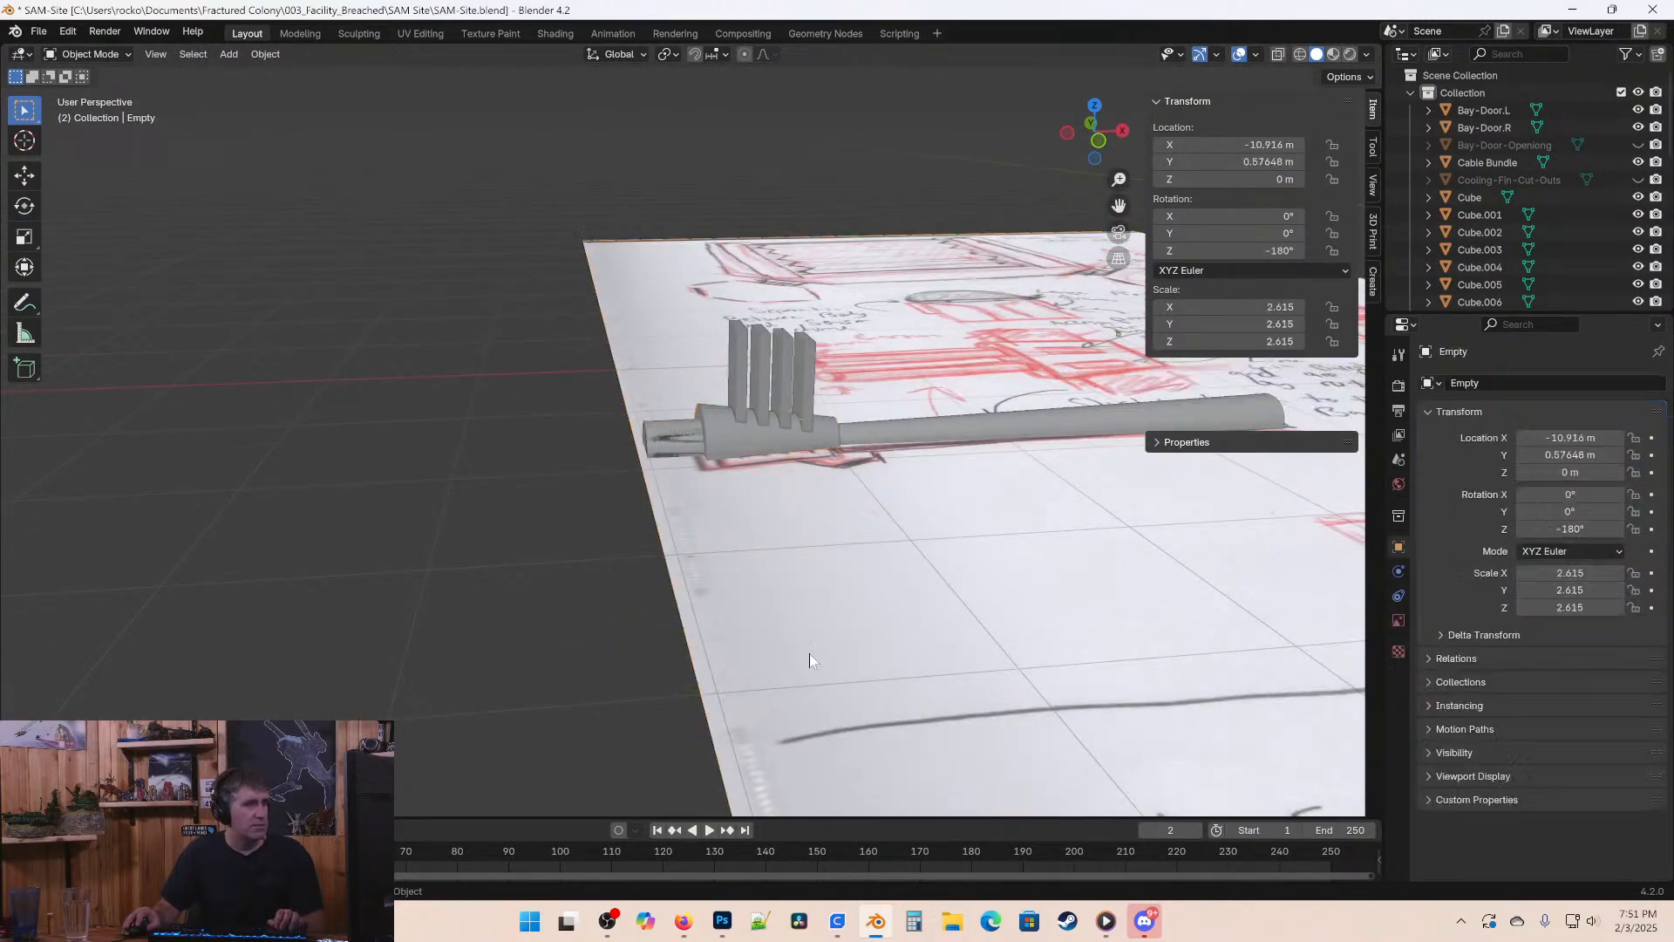
{"action": "key", "text": "g"}
{"action": "key", "text": "z"}
{"action": "left_click", "coordinate": [768, 789]}
{"action": "middle_click_drag", "start_coordinate": [768, 795], "coordinate": [677, 534]}
{"action": "scroll", "coordinate": [707, 516], "scroll_direction": "up", "scroll_amount": 6}
{"action": "middle_click_drag", "start_coordinate": [845, 575], "coordinate": [772, 504]}
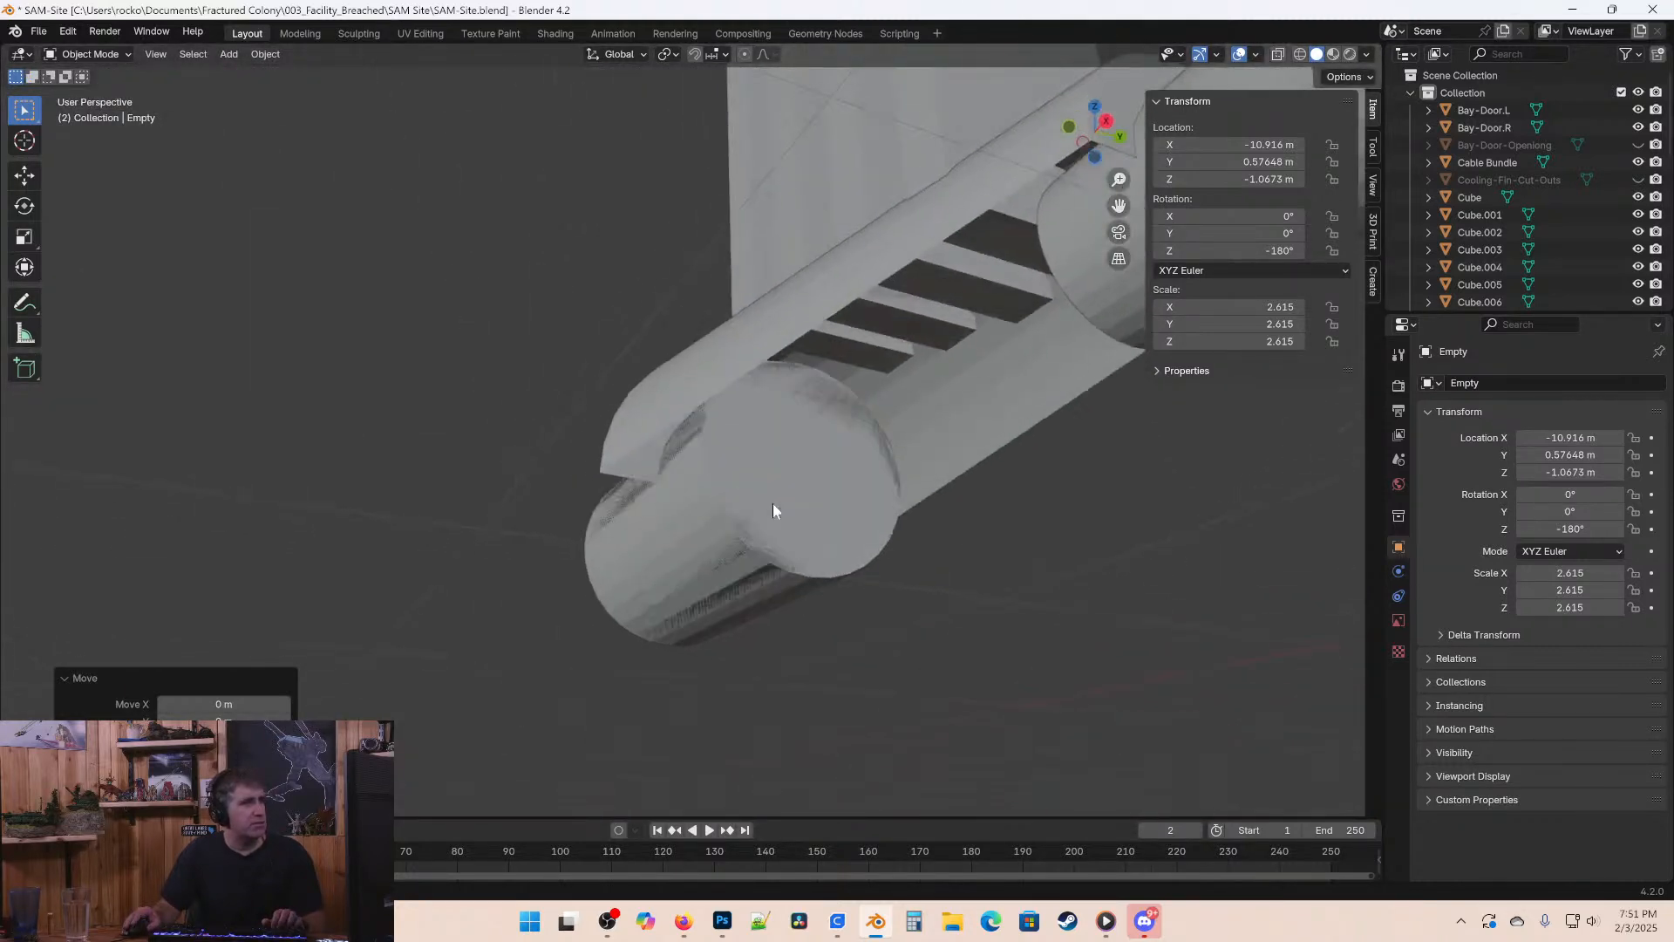
Select the muzzle end piece's bottom vertices in front view and close its open underside with a face.
{"action": "left_click", "coordinate": [715, 361]}
{"action": "middle_click_drag", "start_coordinate": [718, 352], "coordinate": [885, 447]}
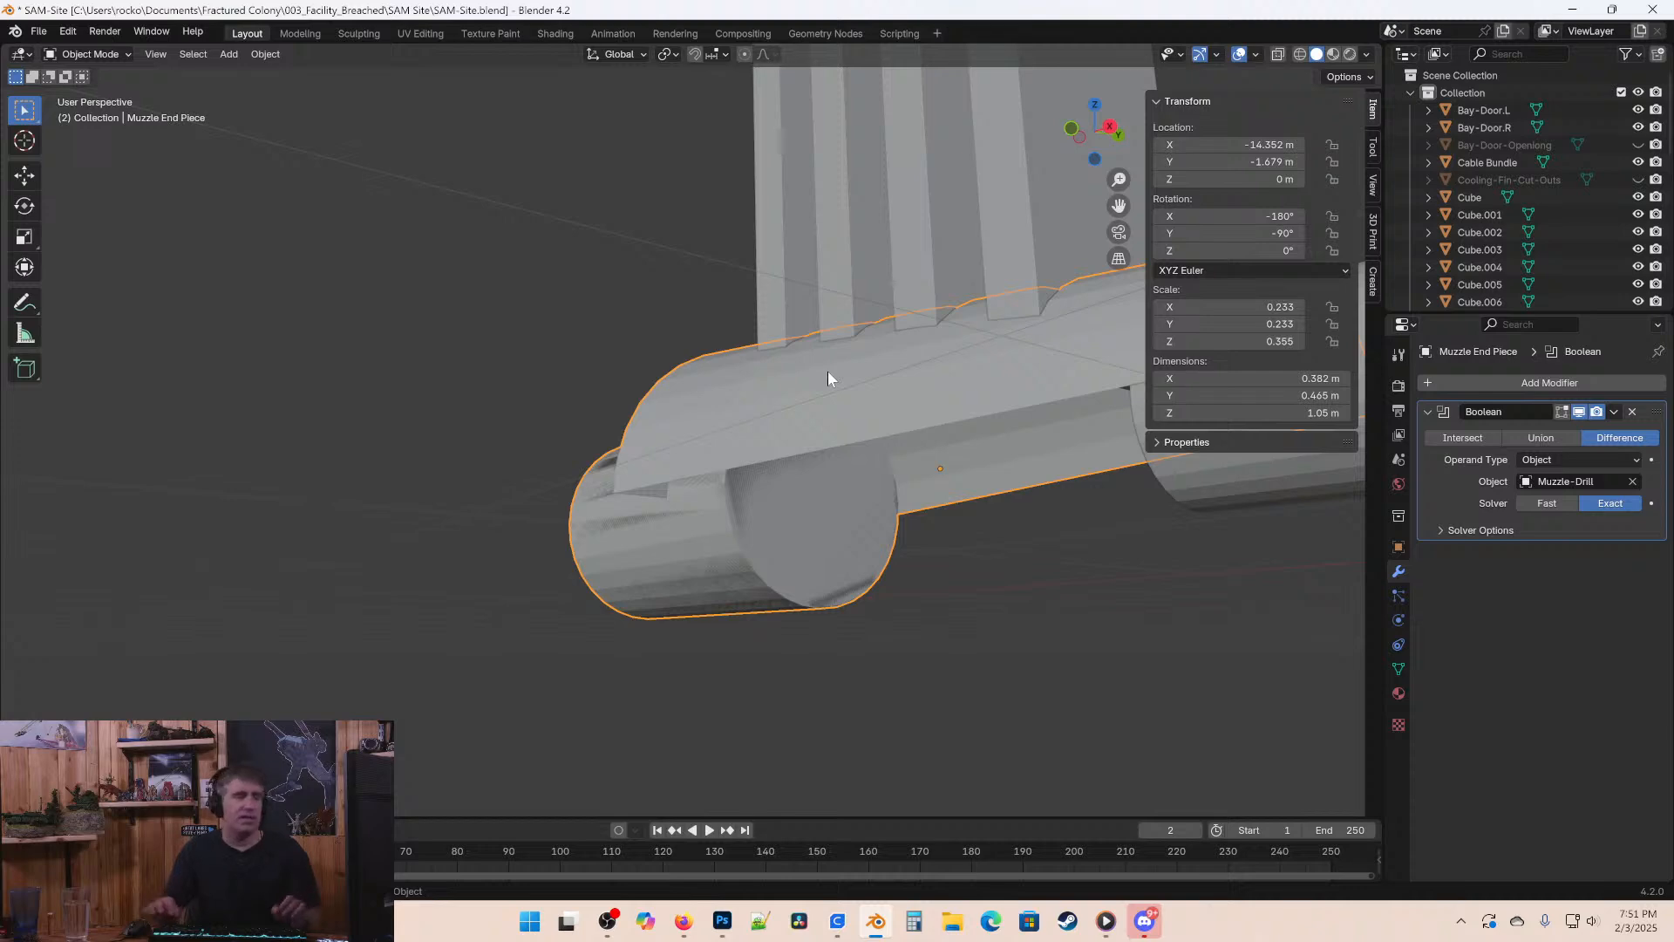
{"action": "middle_click_drag", "start_coordinate": [828, 369], "coordinate": [912, 479]}
{"action": "key", "text": "KP_1"}
{"action": "key", "text": "Tab"}
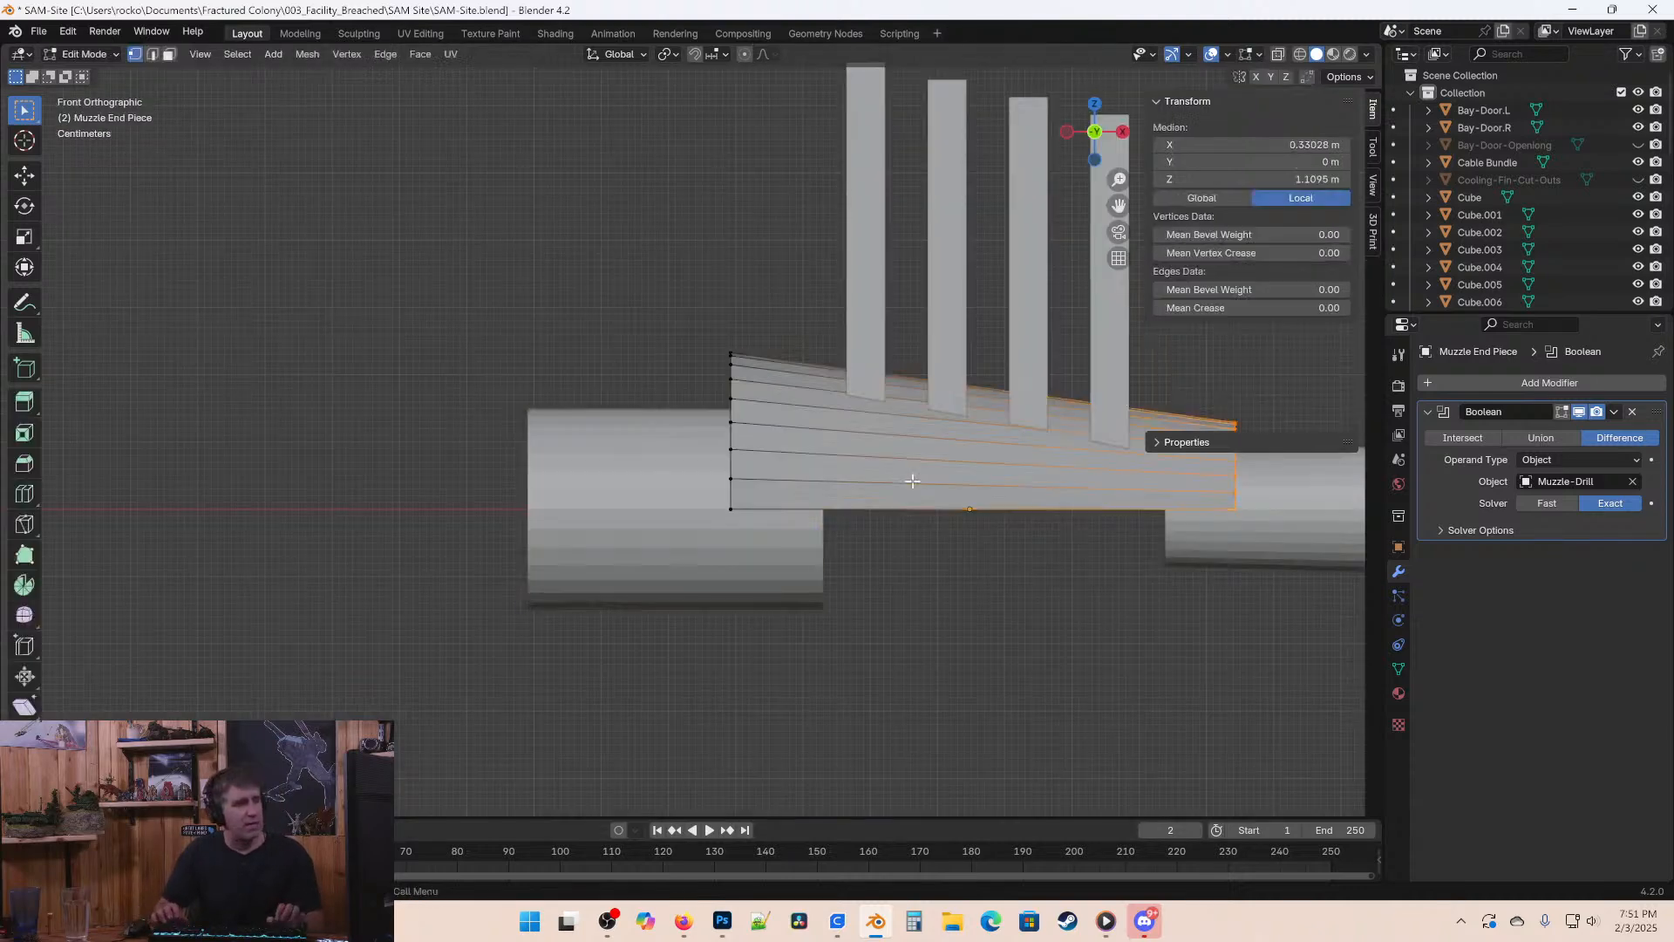
{"action": "key", "text": "z"}
{"action": "left_click", "coordinate": [747, 474]}
{"action": "key", "text": "alt+a"}
{"action": "key", "text": "b"}
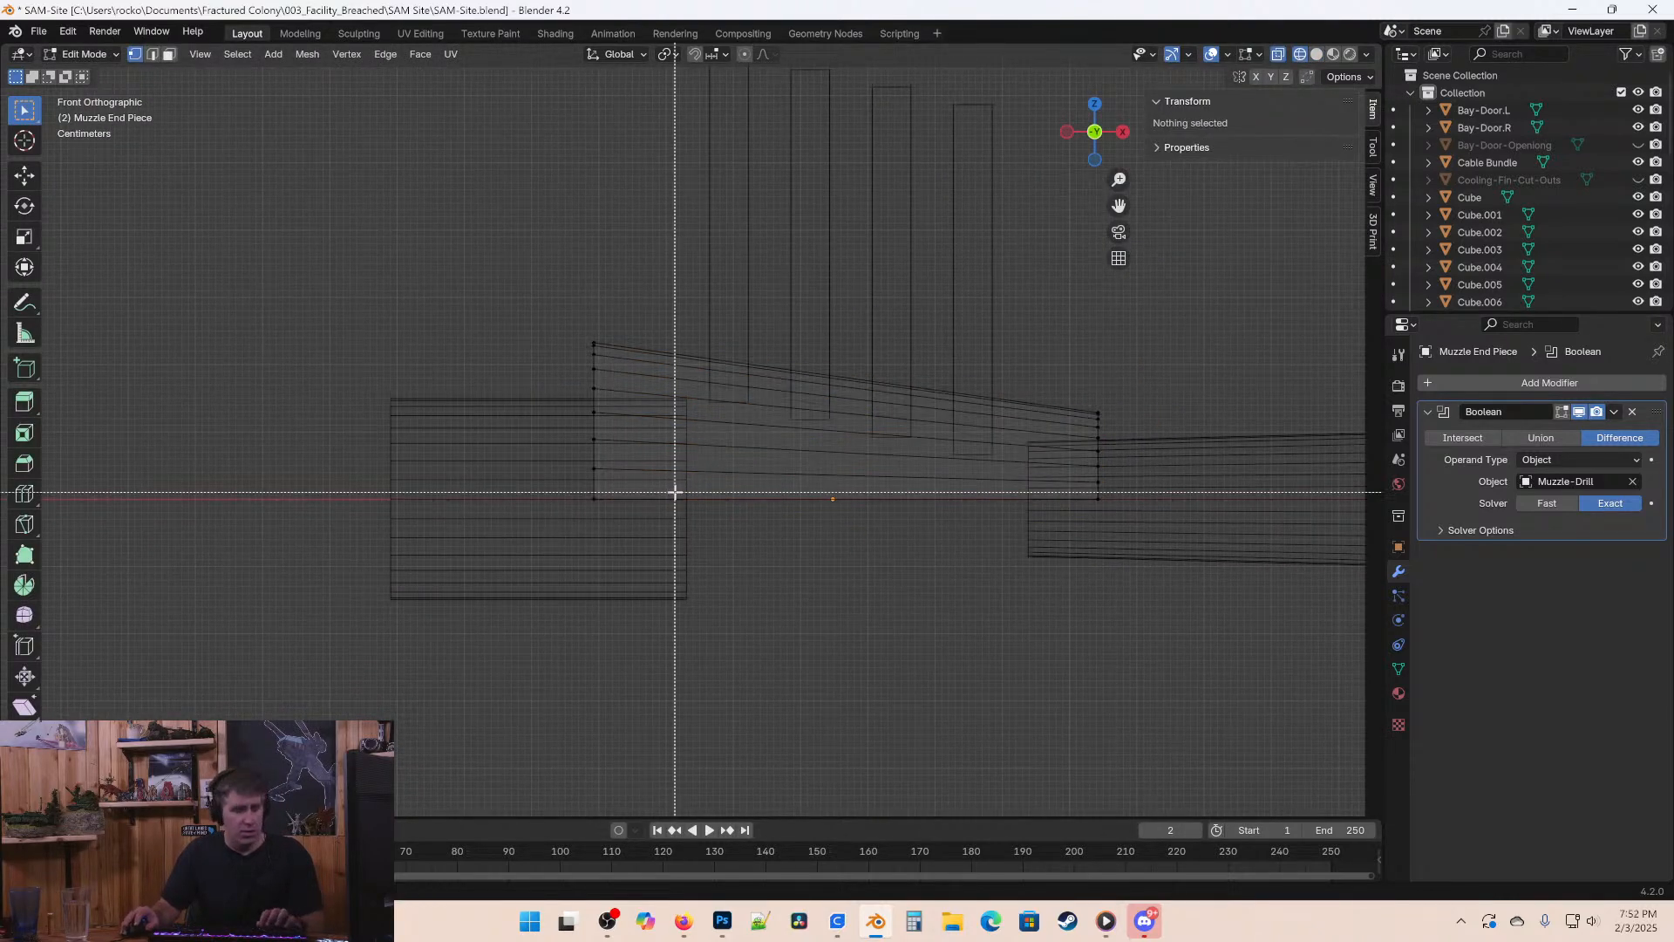
{"action": "left_click_drag", "start_coordinate": [553, 485], "coordinate": [1166, 586]}
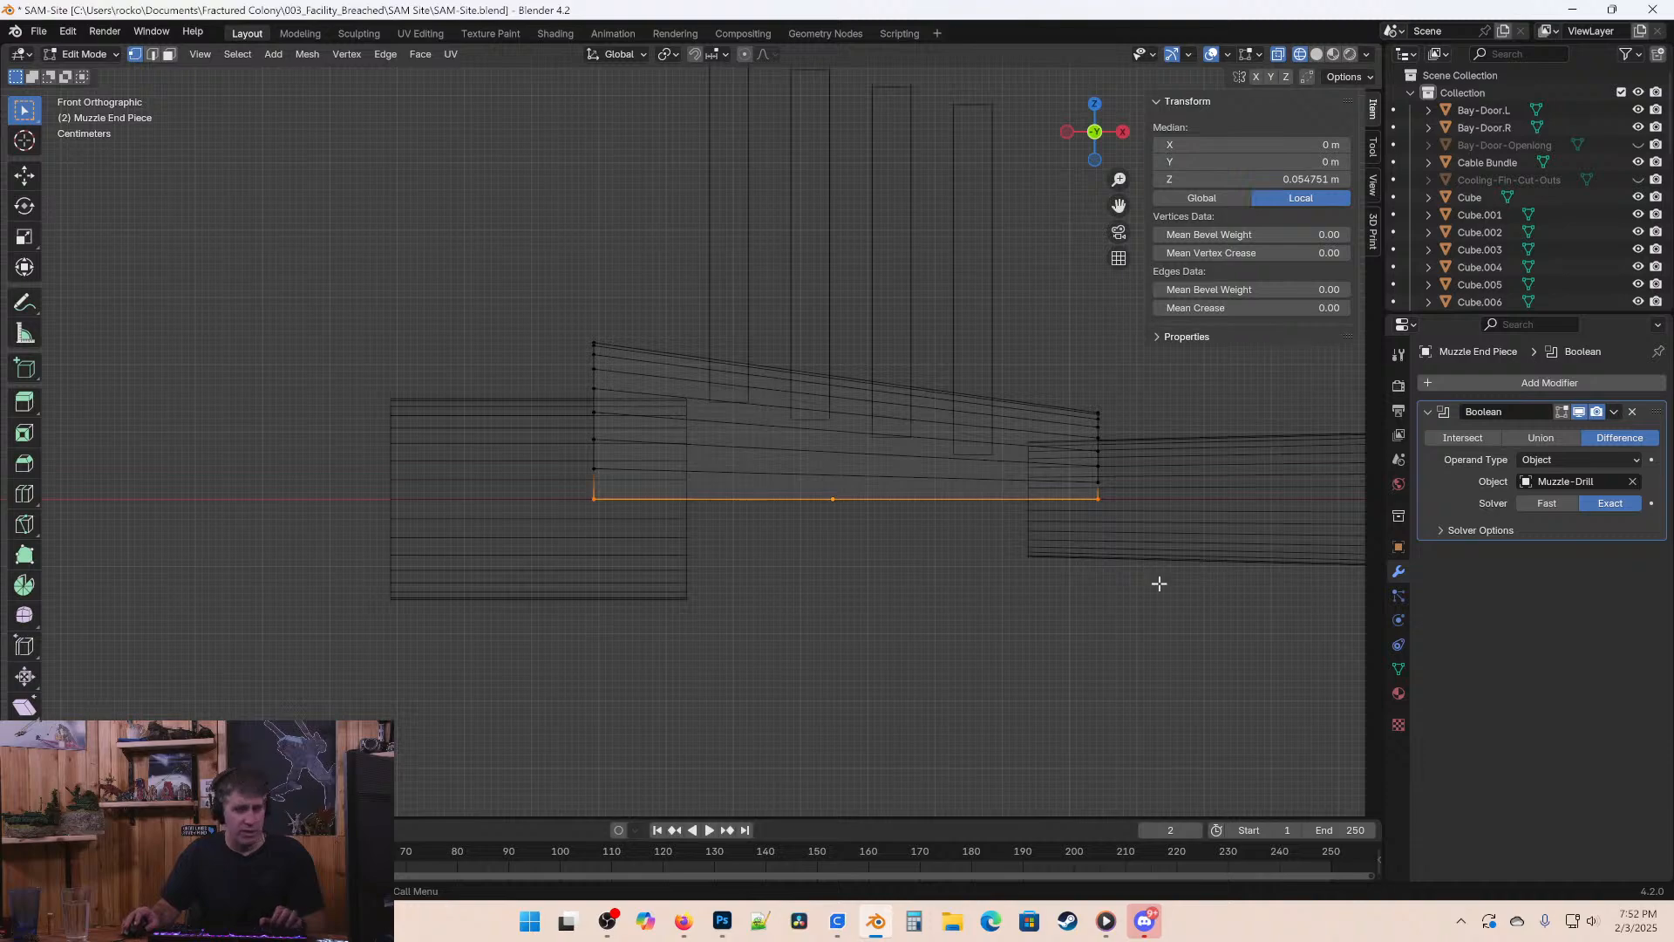
{"action": "key", "text": "z"}
{"action": "left_click", "coordinate": [1160, 686]}
{"action": "key", "text": "Tab"}
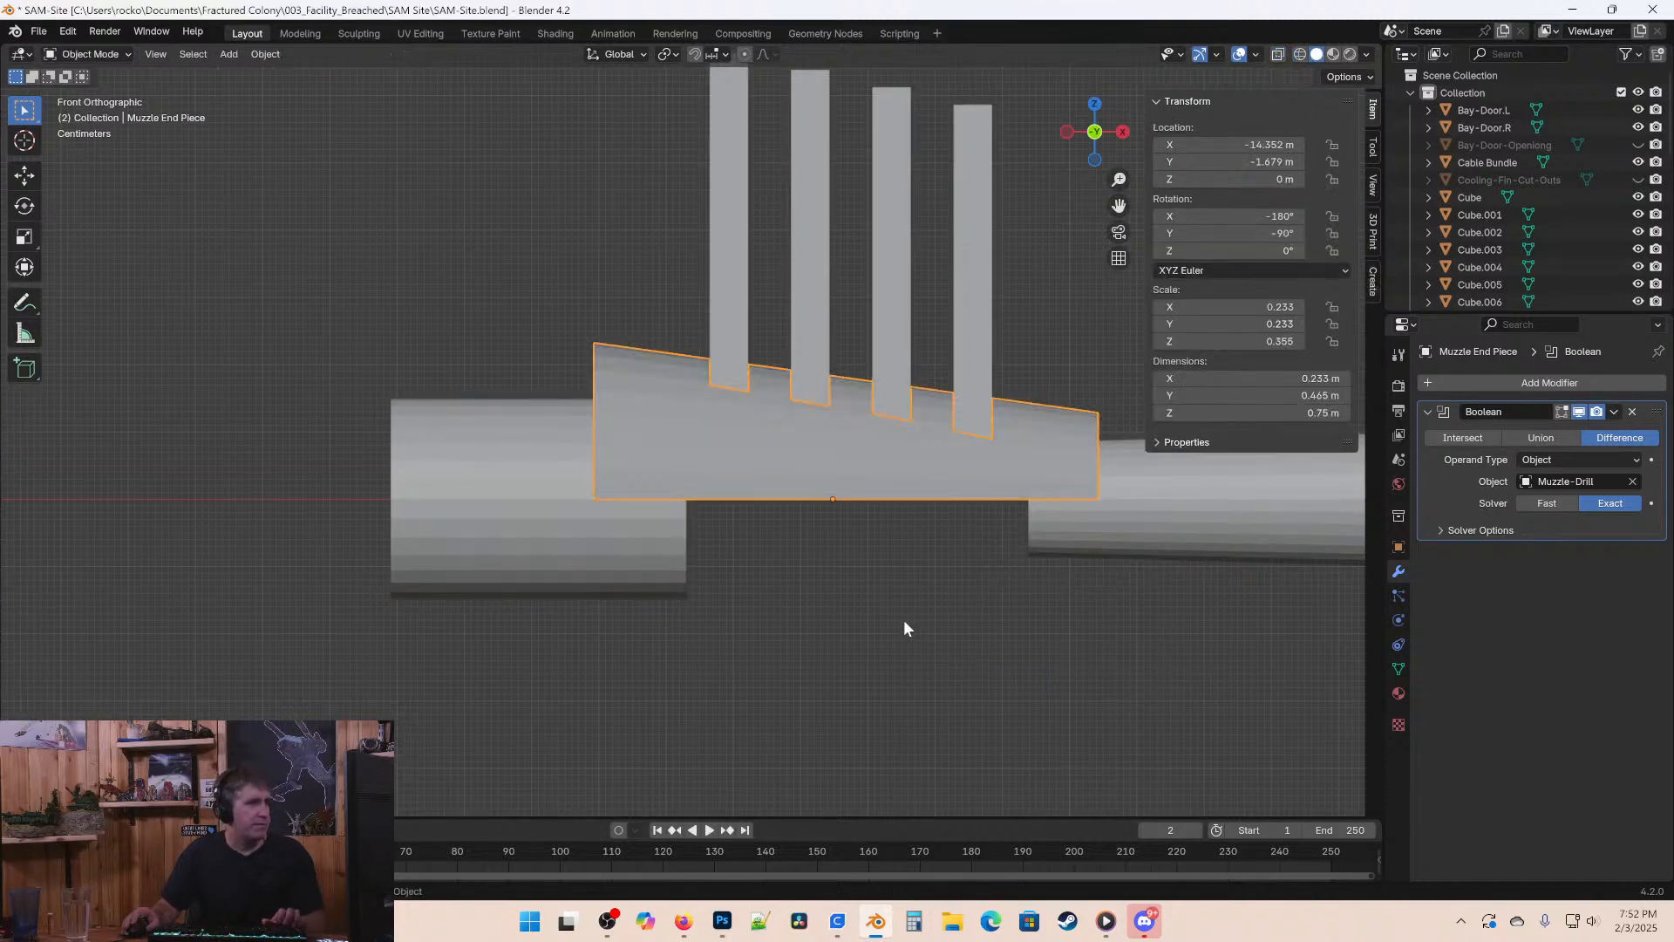
Inspect the bore and slit cuts in the muzzle end piece in wireframe and save the file.
{"action": "mouse_move", "coordinate": [904, 624]}
{"action": "middle_mouse_down"}
{"action": "mouse_move", "coordinate": [762, 503]}
{"action": "mouse_move", "coordinate": [962, 619]}
{"action": "mouse_move", "coordinate": [580, 609]}
{"action": "mouse_move", "coordinate": [741, 582]}
{"action": "mouse_move", "coordinate": [587, 590]}
{"action": "mouse_move", "coordinate": [968, 586]}
{"action": "mouse_move", "coordinate": [610, 561]}
{"action": "mouse_move", "coordinate": [832, 581]}
{"action": "middle_mouse_up"}
{"action": "key", "text": "shift+z"}
{"action": "key", "text": "Tab"}
{"action": "key", "text": "a"}
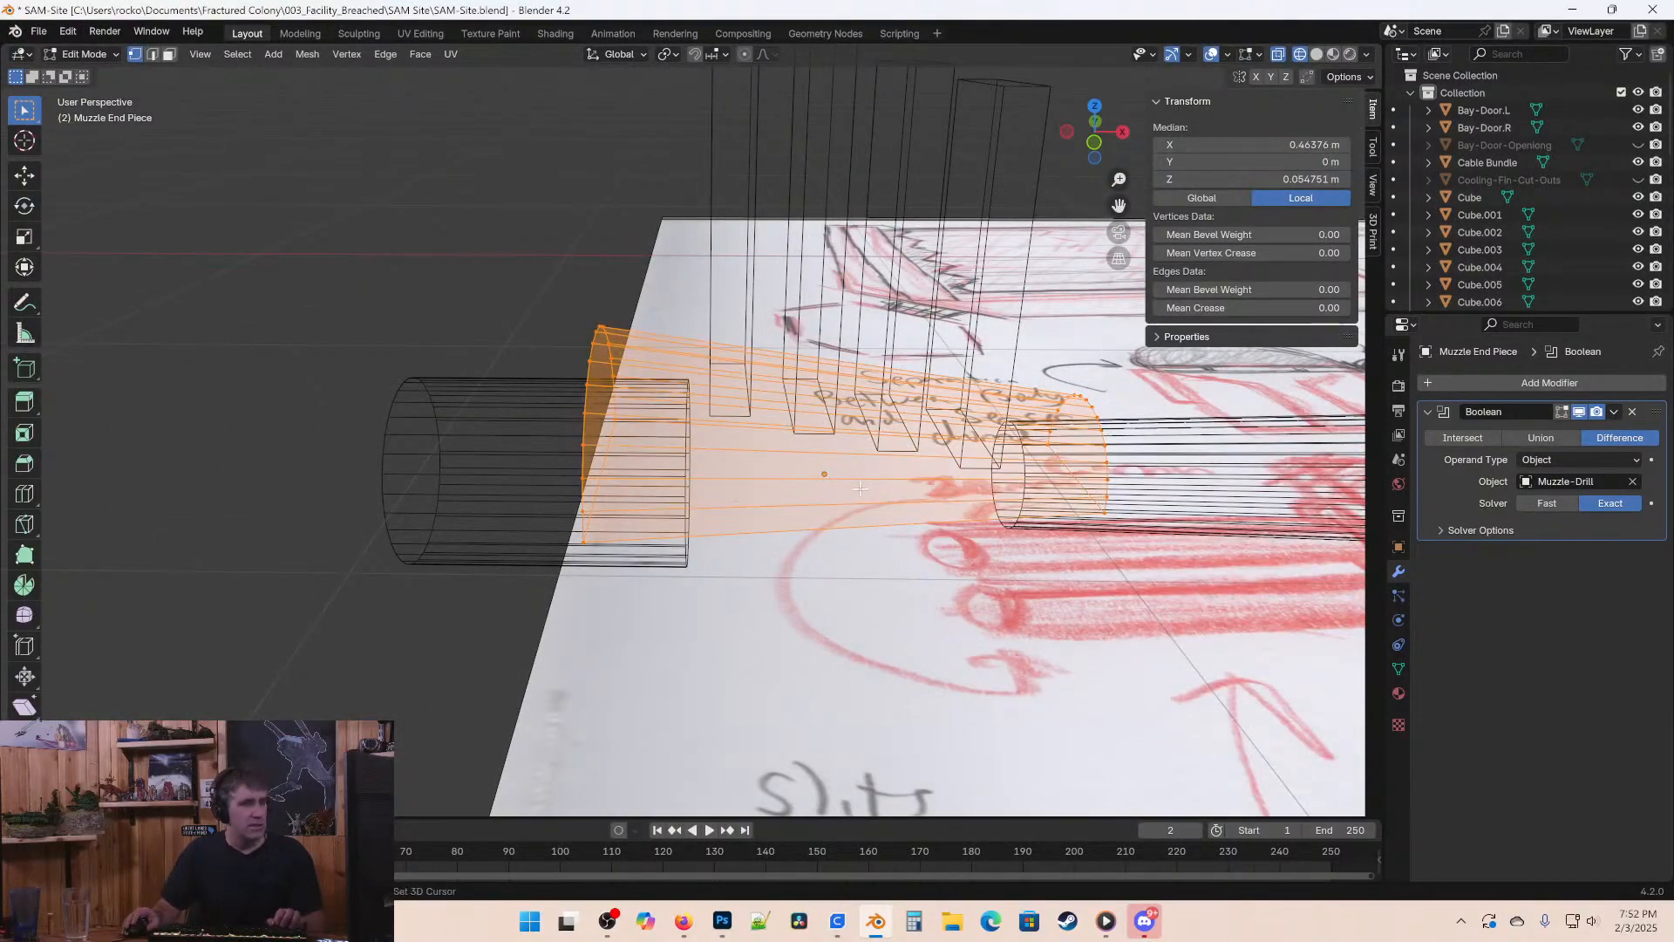
{"action": "key", "text": "Tab"}
{"action": "middle_click_drag", "start_coordinate": [857, 486], "coordinate": [575, 439]}
{"action": "key", "text": "ctrl+s"}
{"action": "middle_click_drag", "start_coordinate": [387, 459], "coordinate": [614, 450]}
{"action": "middle_click_drag", "start_coordinate": [734, 457], "coordinate": [647, 383]}
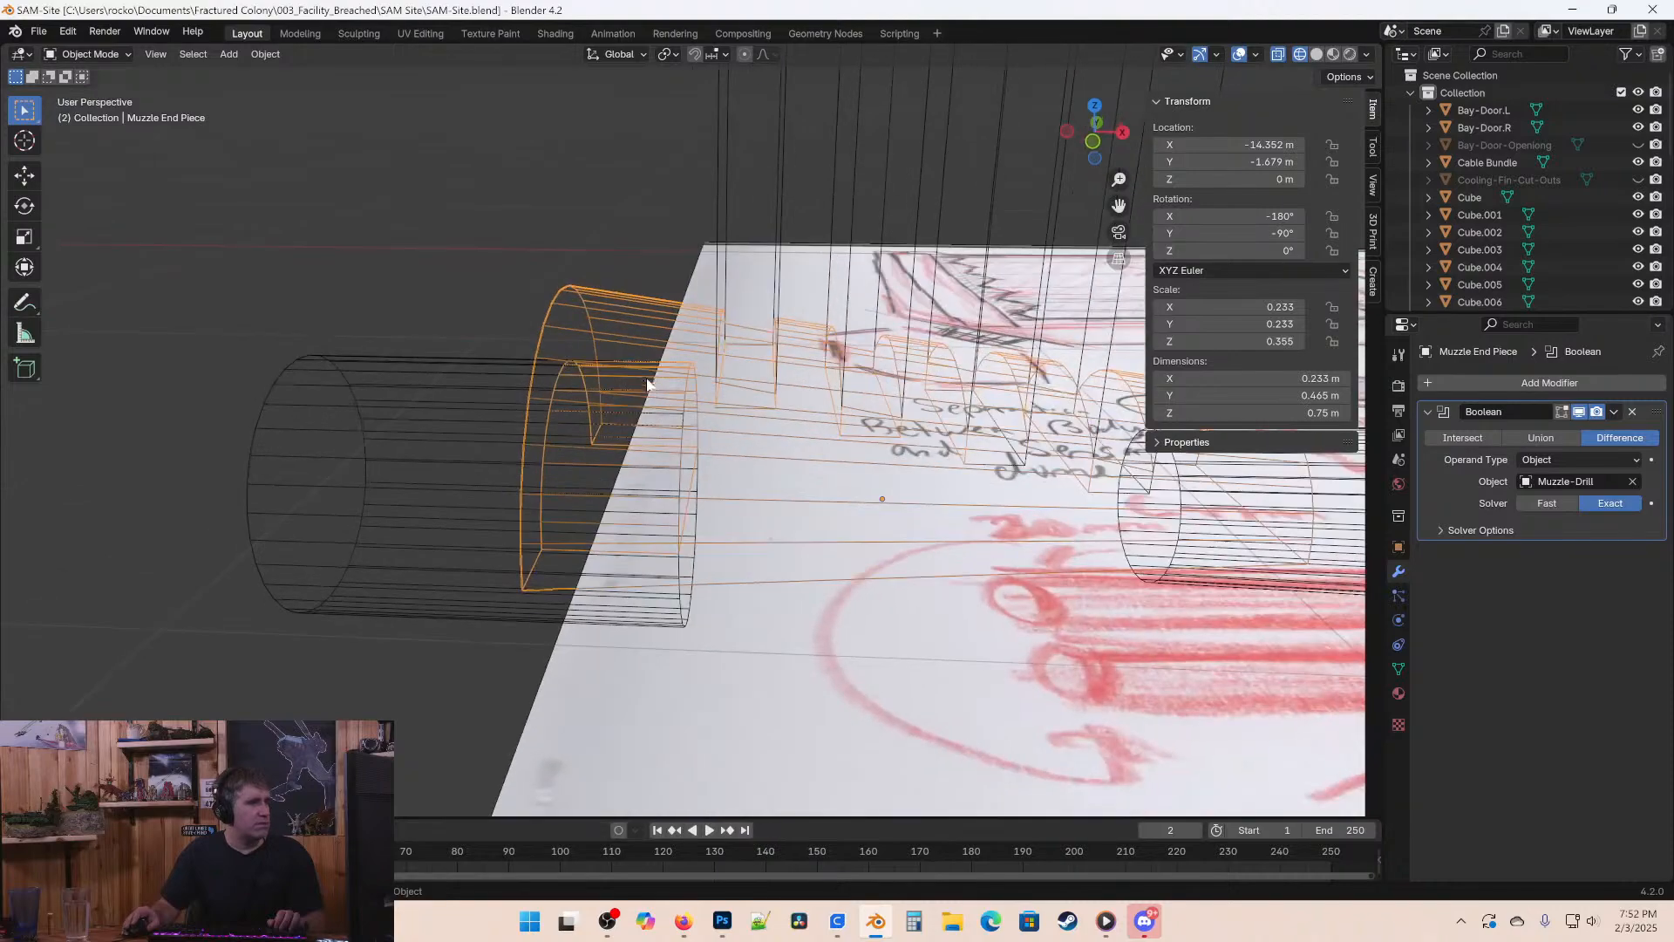
{"action": "middle_click_drag", "start_coordinate": [713, 483], "coordinate": [813, 364]}
{"action": "middle_click_drag", "start_coordinate": [1002, 421], "coordinate": [867, 331]}
{"action": "middle_click_drag", "start_coordinate": [417, 352], "coordinate": [599, 425]}
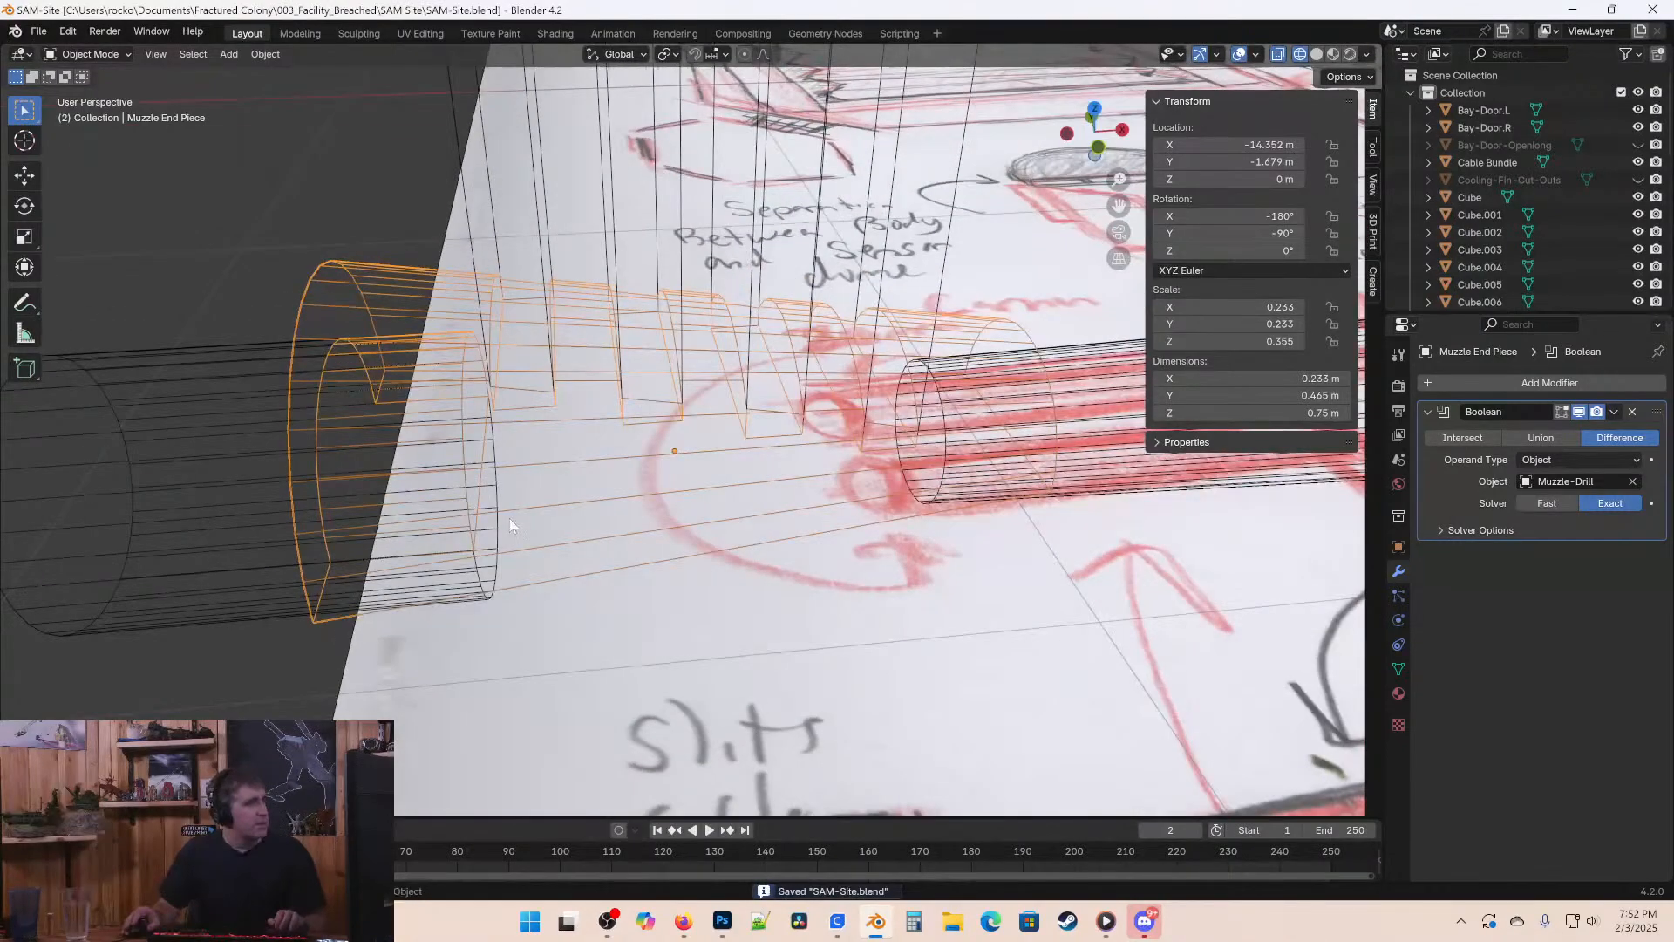
Apply the muzzle end piece's Boolean modifier and hide the Muzzle-Drill cutter.
{"action": "scroll", "coordinate": [510, 524], "scroll_direction": "down", "scroll_amount": 1}
{"action": "left_click", "coordinate": [1615, 413]}
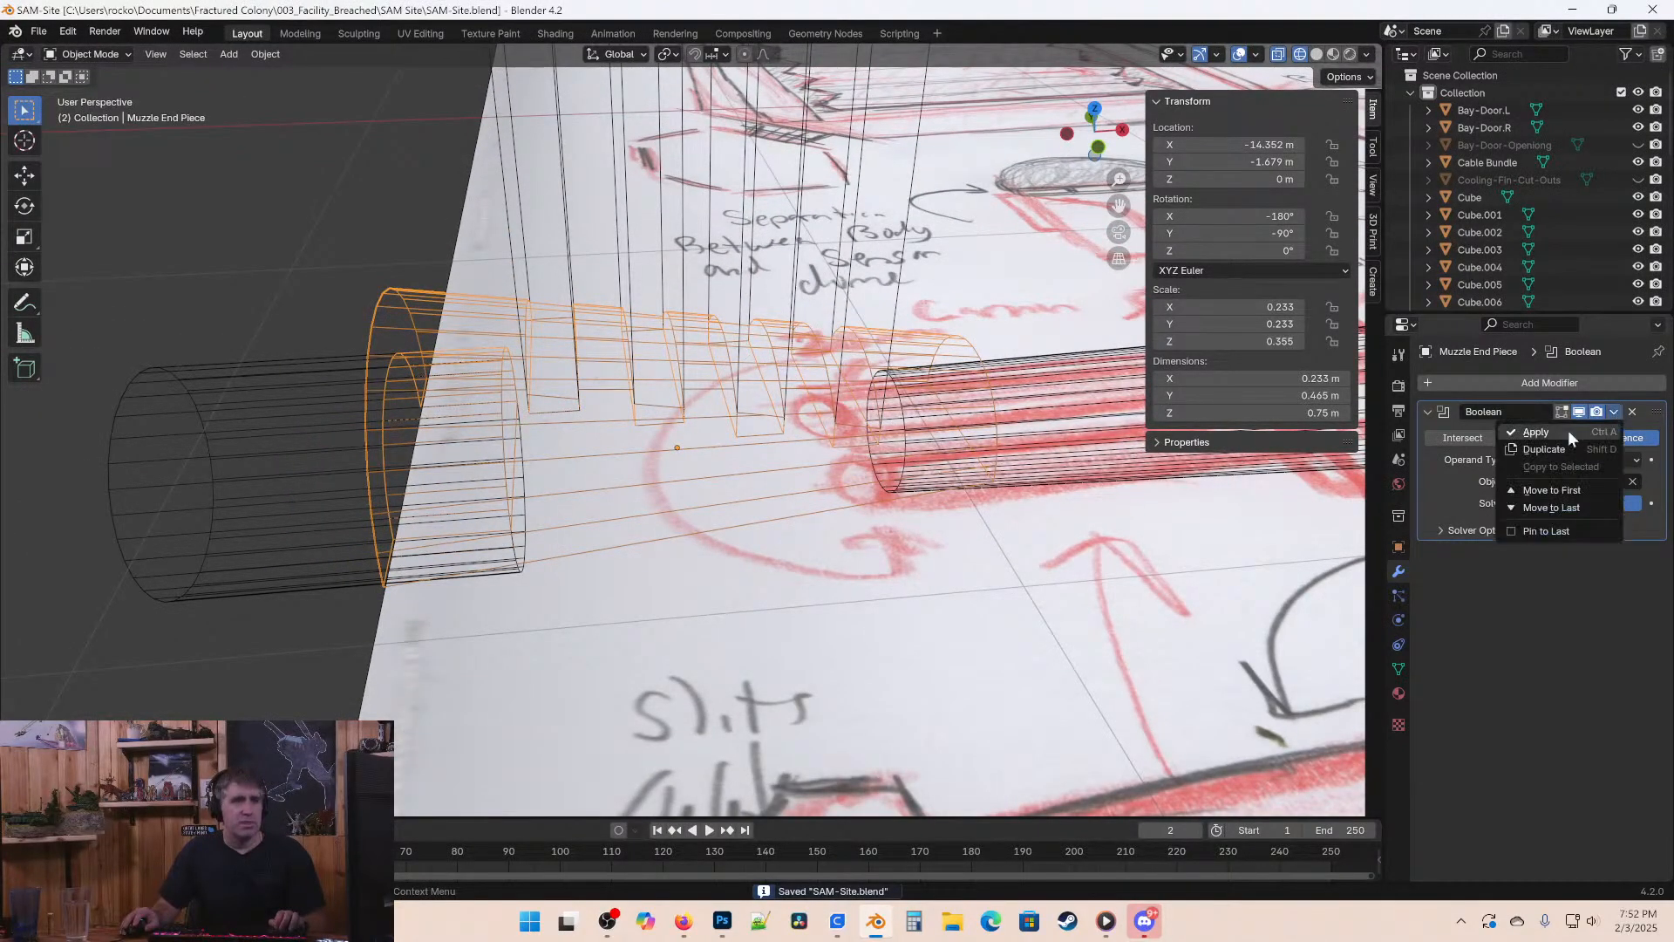
{"action": "left_click", "coordinate": [1567, 430]}
{"action": "middle_click_drag", "start_coordinate": [688, 523], "coordinate": [504, 603]}
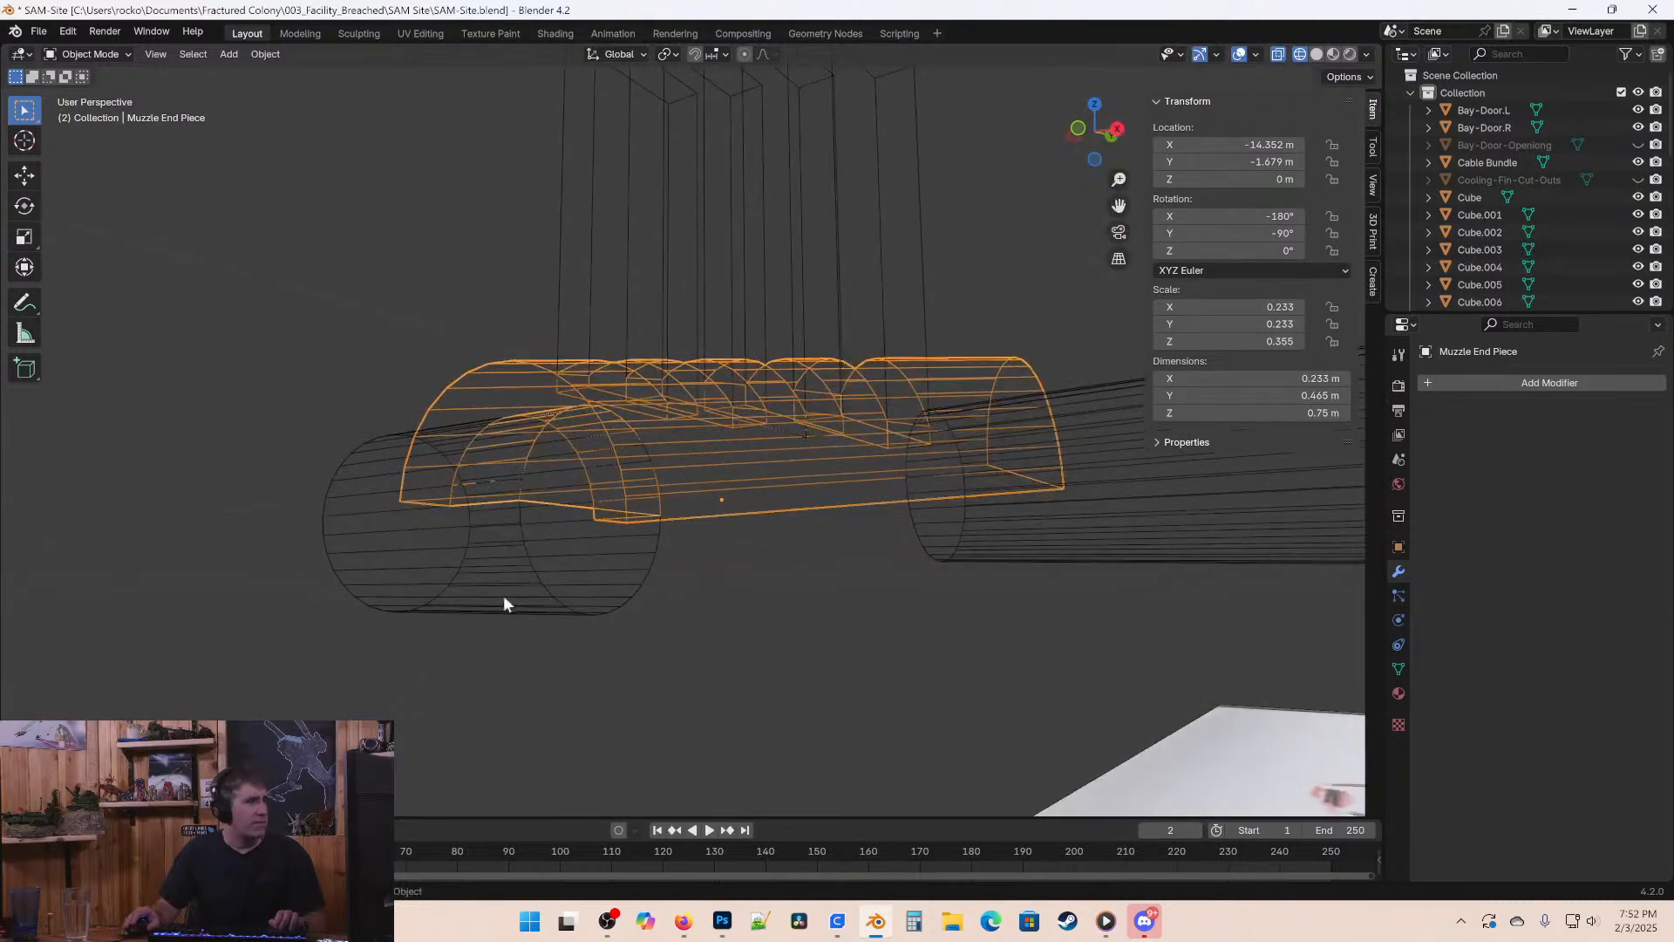
{"action": "left_click", "coordinate": [548, 600]}
{"action": "key", "text": "h"}
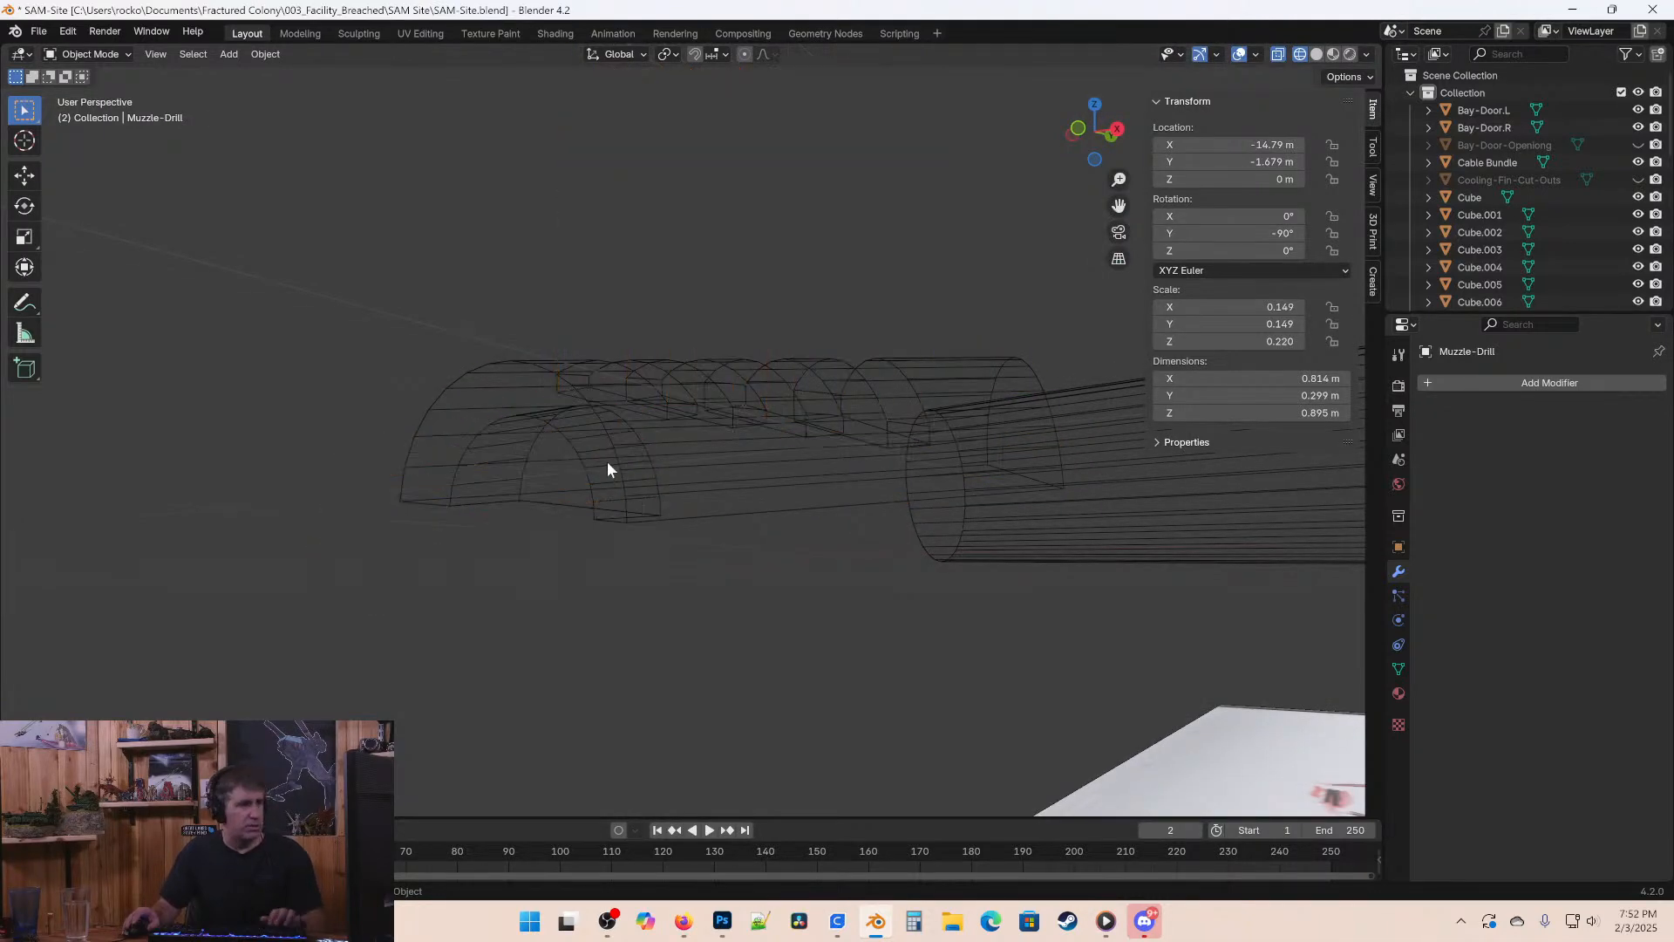
Select the Muzzle End Piece, check its cut slits in solid shading and save the file.
{"action": "left_click", "coordinate": [752, 389]}
{"action": "key", "text": "z"}
{"action": "left_click", "coordinate": [928, 373]}
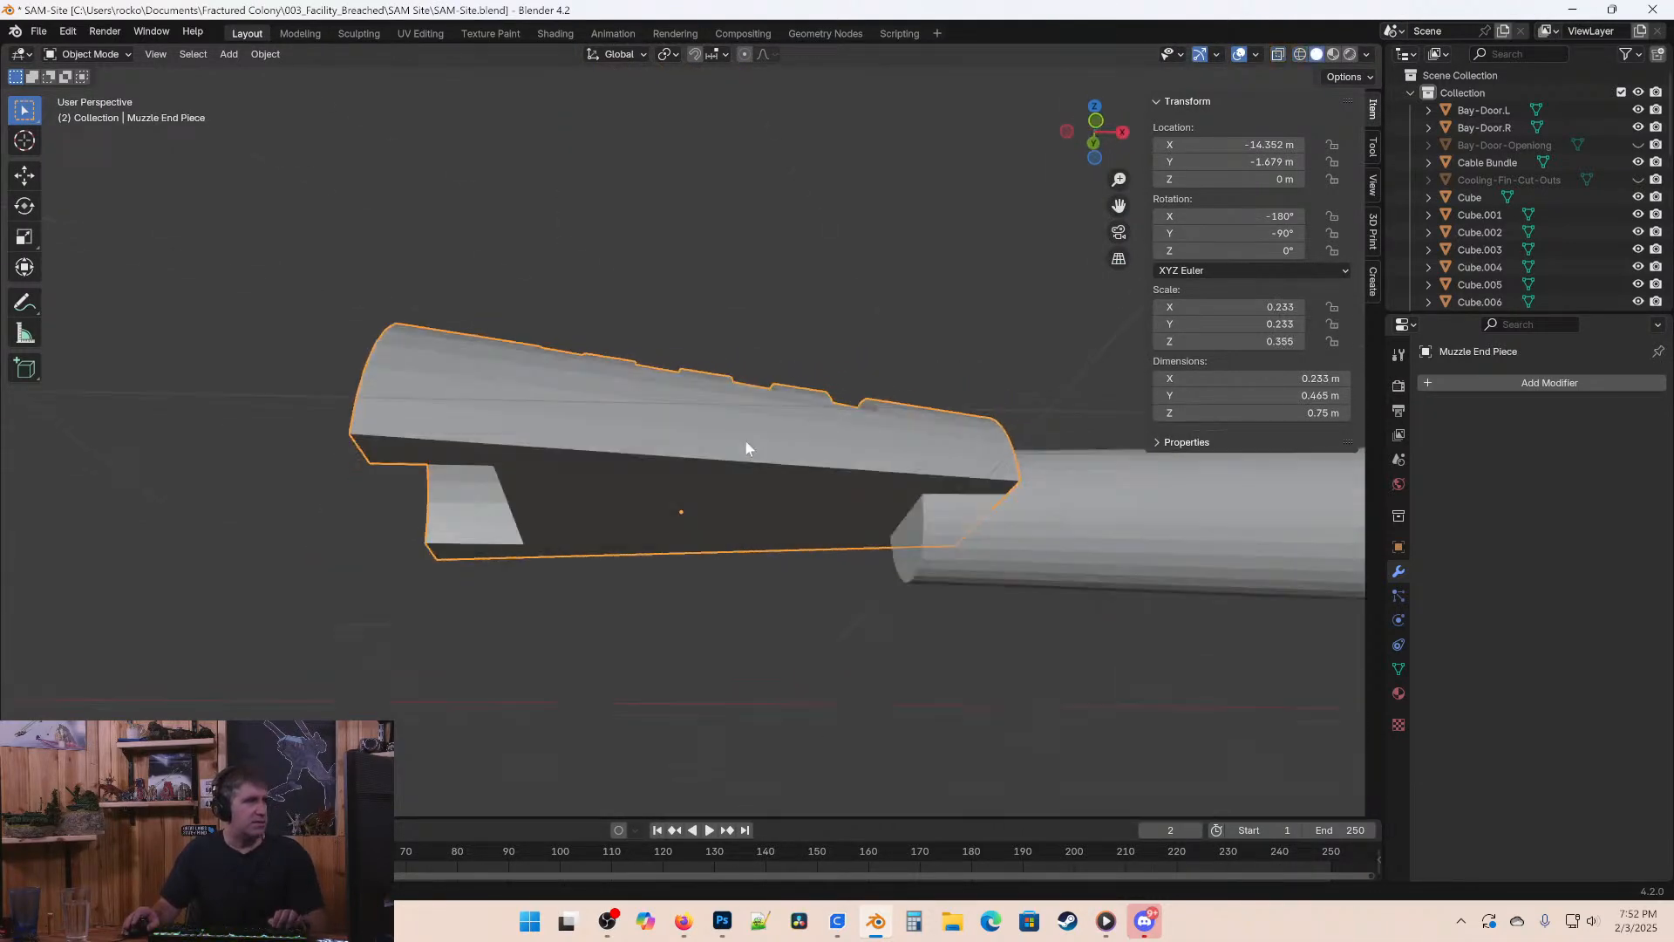
{"action": "mouse_move", "coordinate": [745, 439]}
{"action": "middle_mouse_down"}
{"action": "mouse_move", "coordinate": [923, 508]}
{"action": "mouse_move", "coordinate": [1006, 610]}
{"action": "mouse_move", "coordinate": [1113, 558]}
{"action": "mouse_move", "coordinate": [939, 499]}
{"action": "mouse_move", "coordinate": [744, 355]}
{"action": "mouse_move", "coordinate": [854, 462]}
{"action": "mouse_move", "coordinate": [1054, 486]}
{"action": "mouse_move", "coordinate": [835, 500]}
{"action": "mouse_move", "coordinate": [797, 436]}
{"action": "middle_mouse_up"}
{"action": "key", "text": "ctrl+s"}
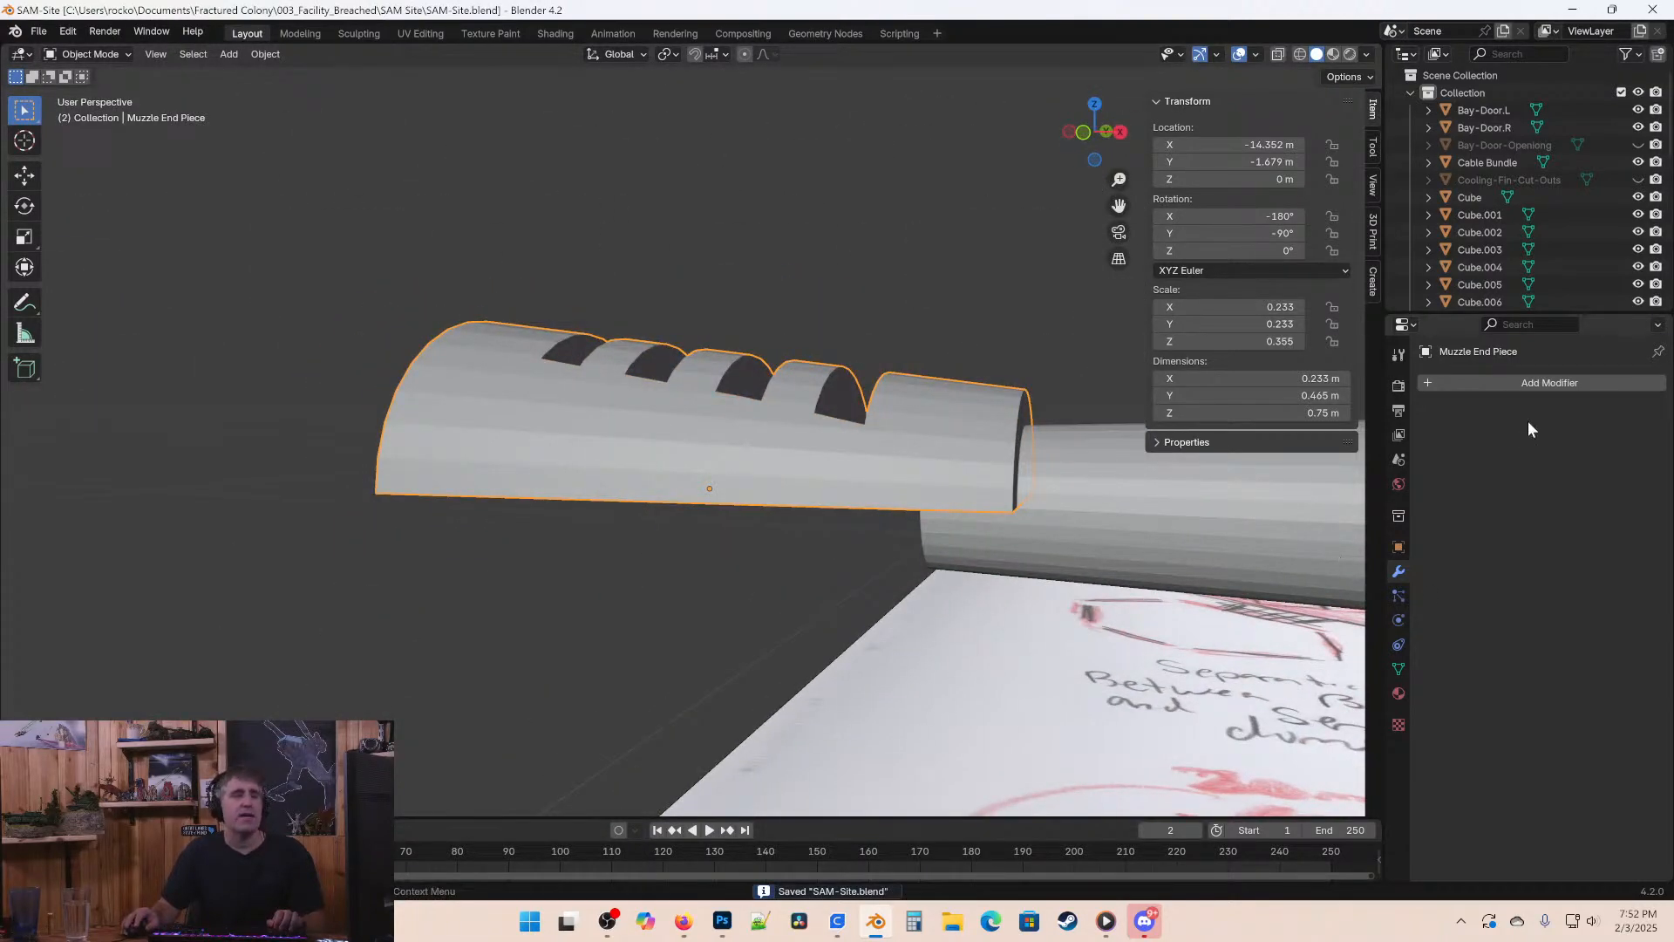
Select the muzzle end piece's bottom vertices in front view, delete the flat underside faces between them and save the file.
{"action": "key", "text": "KP_1"}
{"action": "key", "text": "Tab"}
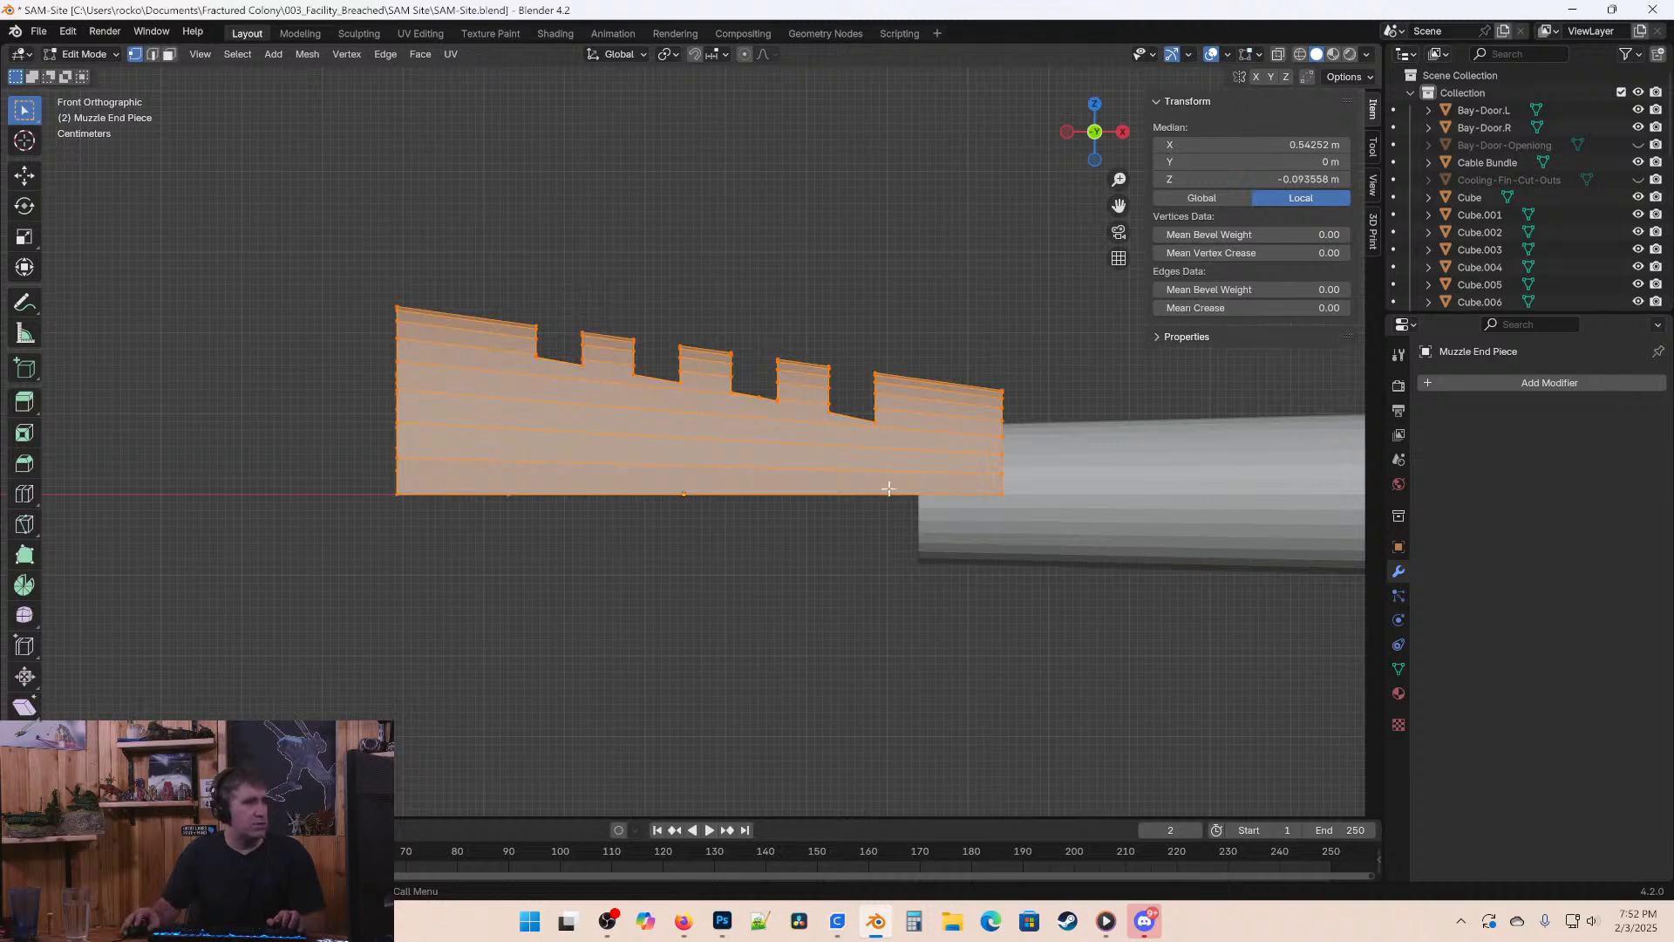
{"action": "key", "text": "z"}
{"action": "left_click", "coordinate": [576, 553]}
{"action": "key", "text": "alt+a"}
{"action": "mouse_move", "coordinate": [572, 549]}
{"action": "middle_mouse_down"}
{"action": "mouse_move", "coordinate": [553, 534]}
{"action": "mouse_move", "coordinate": [564, 430]}
{"action": "mouse_move", "coordinate": [662, 453]}
{"action": "mouse_move", "coordinate": [656, 495]}
{"action": "middle_mouse_up"}
{"action": "key", "text": "KP_1"}
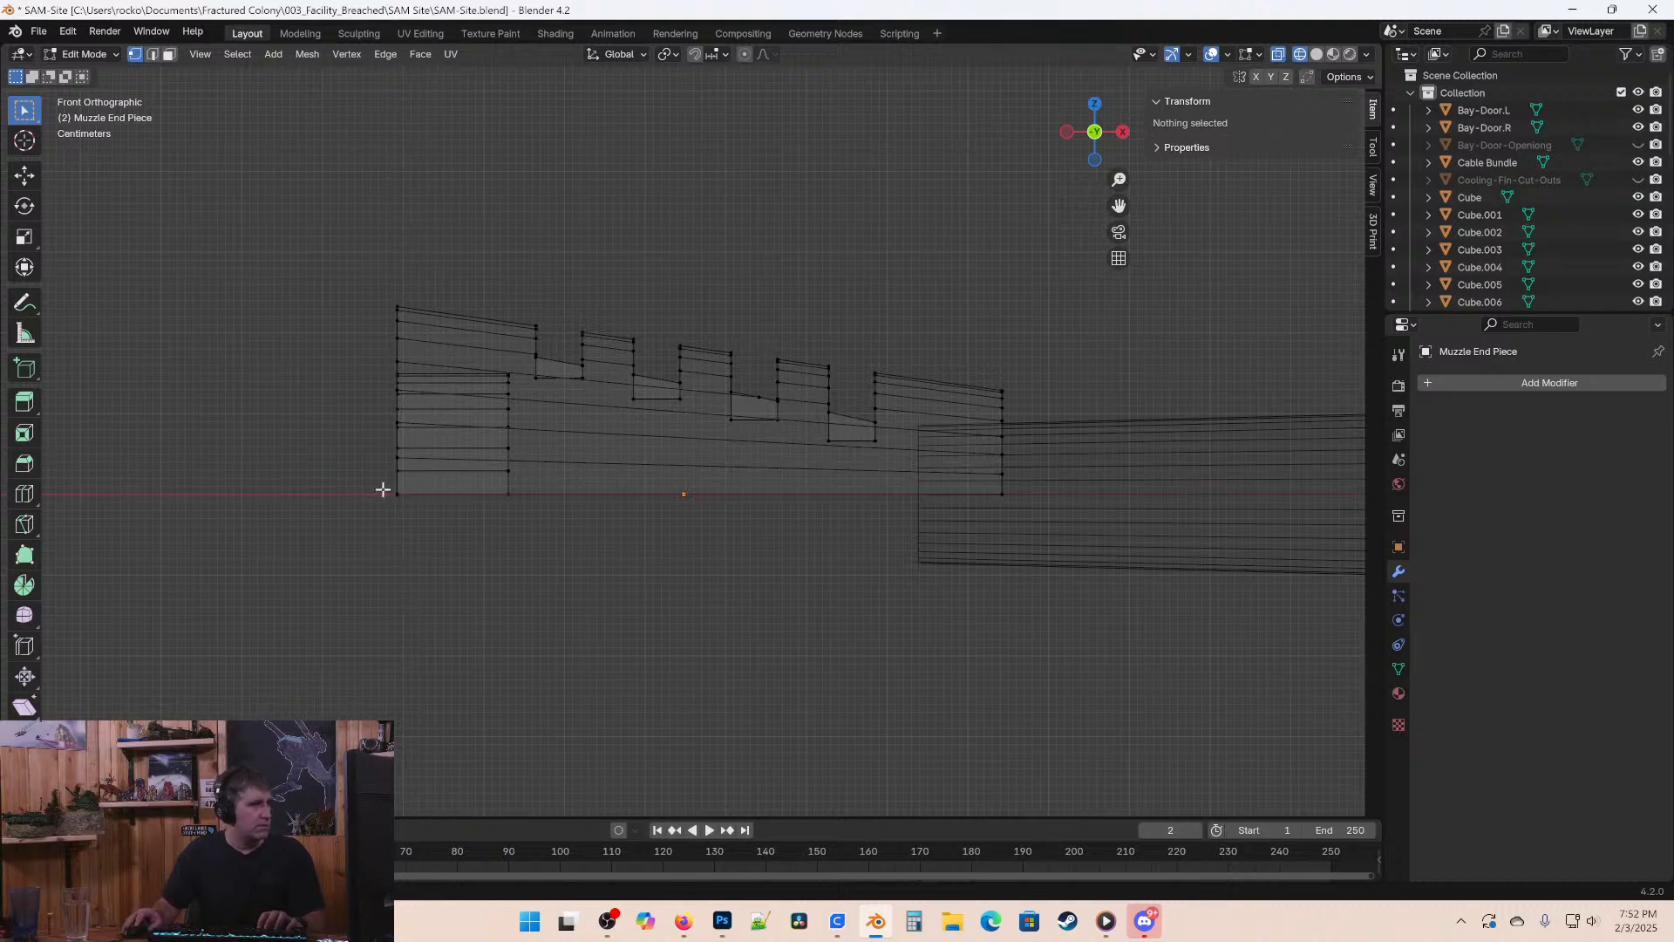
{"action": "left_click_drag", "start_coordinate": [384, 490], "coordinate": [1065, 552]}
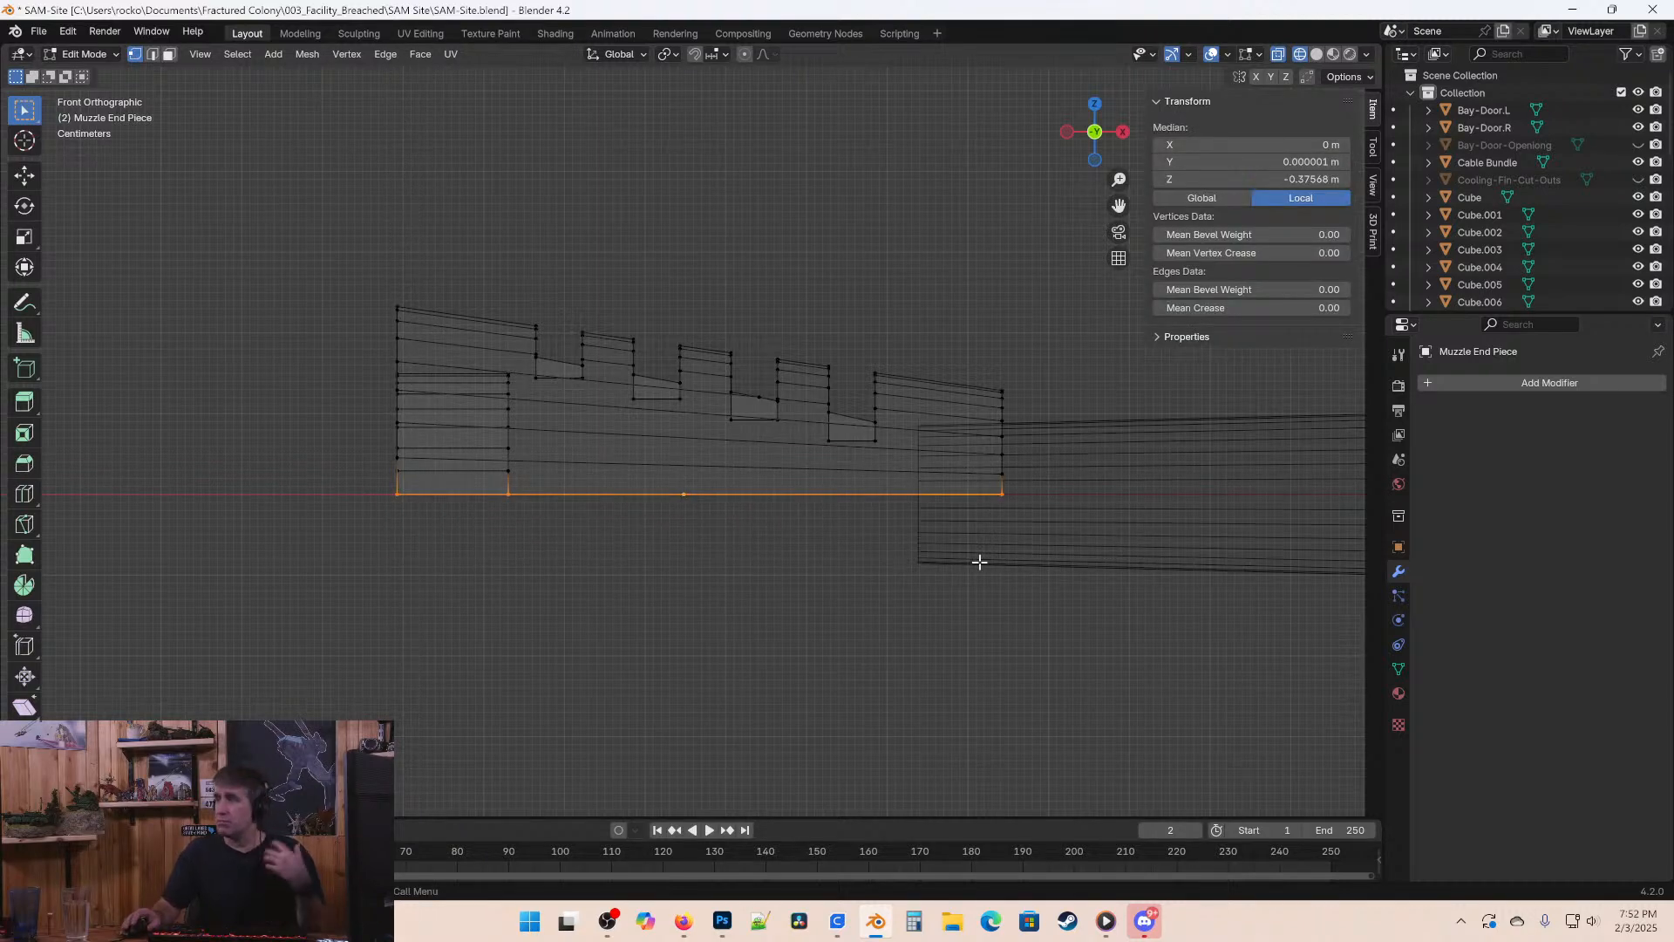
{"action": "middle_click_drag", "start_coordinate": [955, 579], "coordinate": [837, 560]}
{"action": "key", "text": "x"}
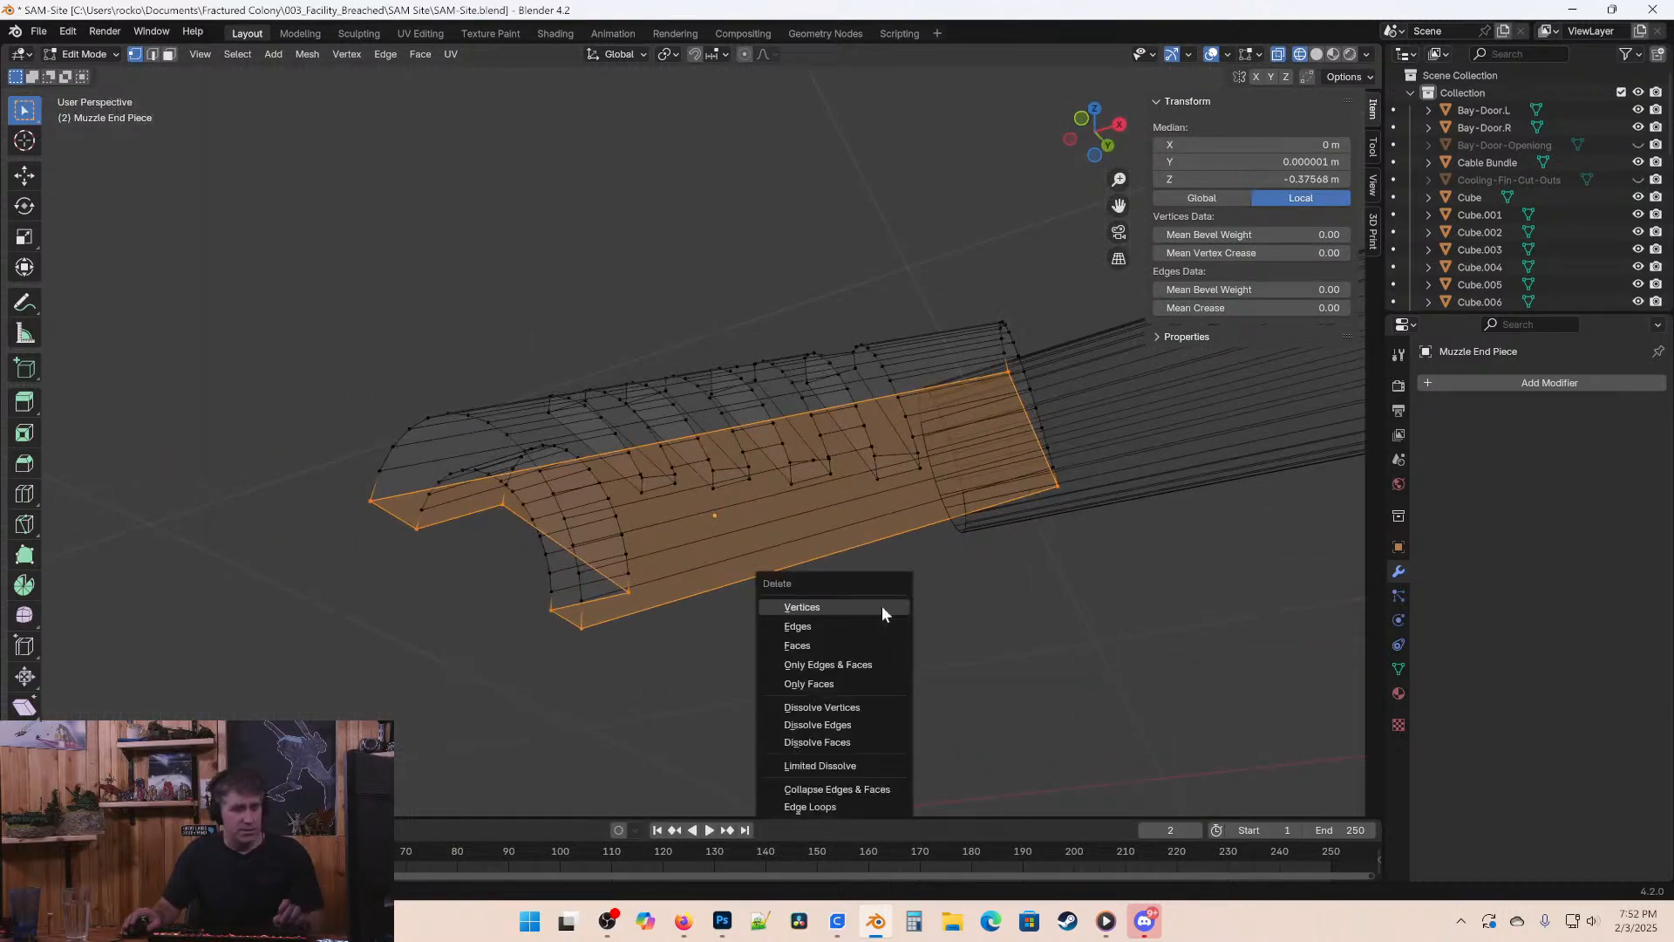
{"action": "left_click", "coordinate": [805, 649]}
{"action": "key", "text": "shift+z"}
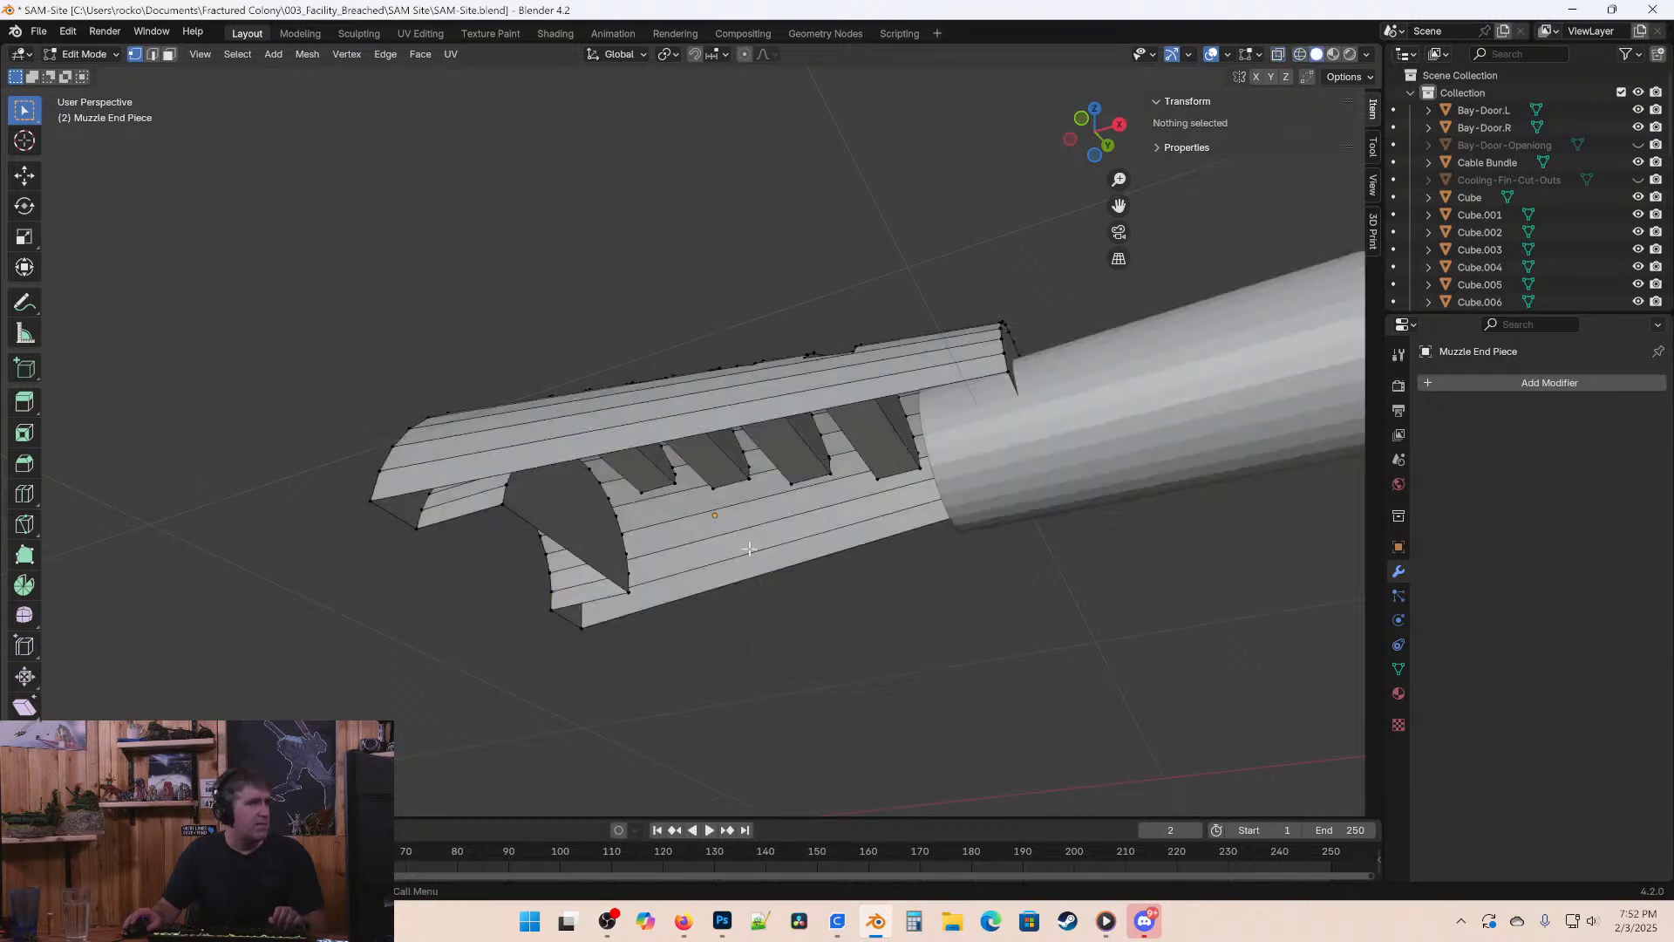
{"action": "mouse_move", "coordinate": [613, 530]}
{"action": "middle_mouse_down"}
{"action": "mouse_move", "coordinate": [747, 448]}
{"action": "mouse_move", "coordinate": [926, 397]}
{"action": "mouse_move", "coordinate": [1057, 467]}
{"action": "mouse_move", "coordinate": [758, 513]}
{"action": "mouse_move", "coordinate": [816, 528]}
{"action": "middle_mouse_up"}
{"action": "key", "text": "ctrl+s"}
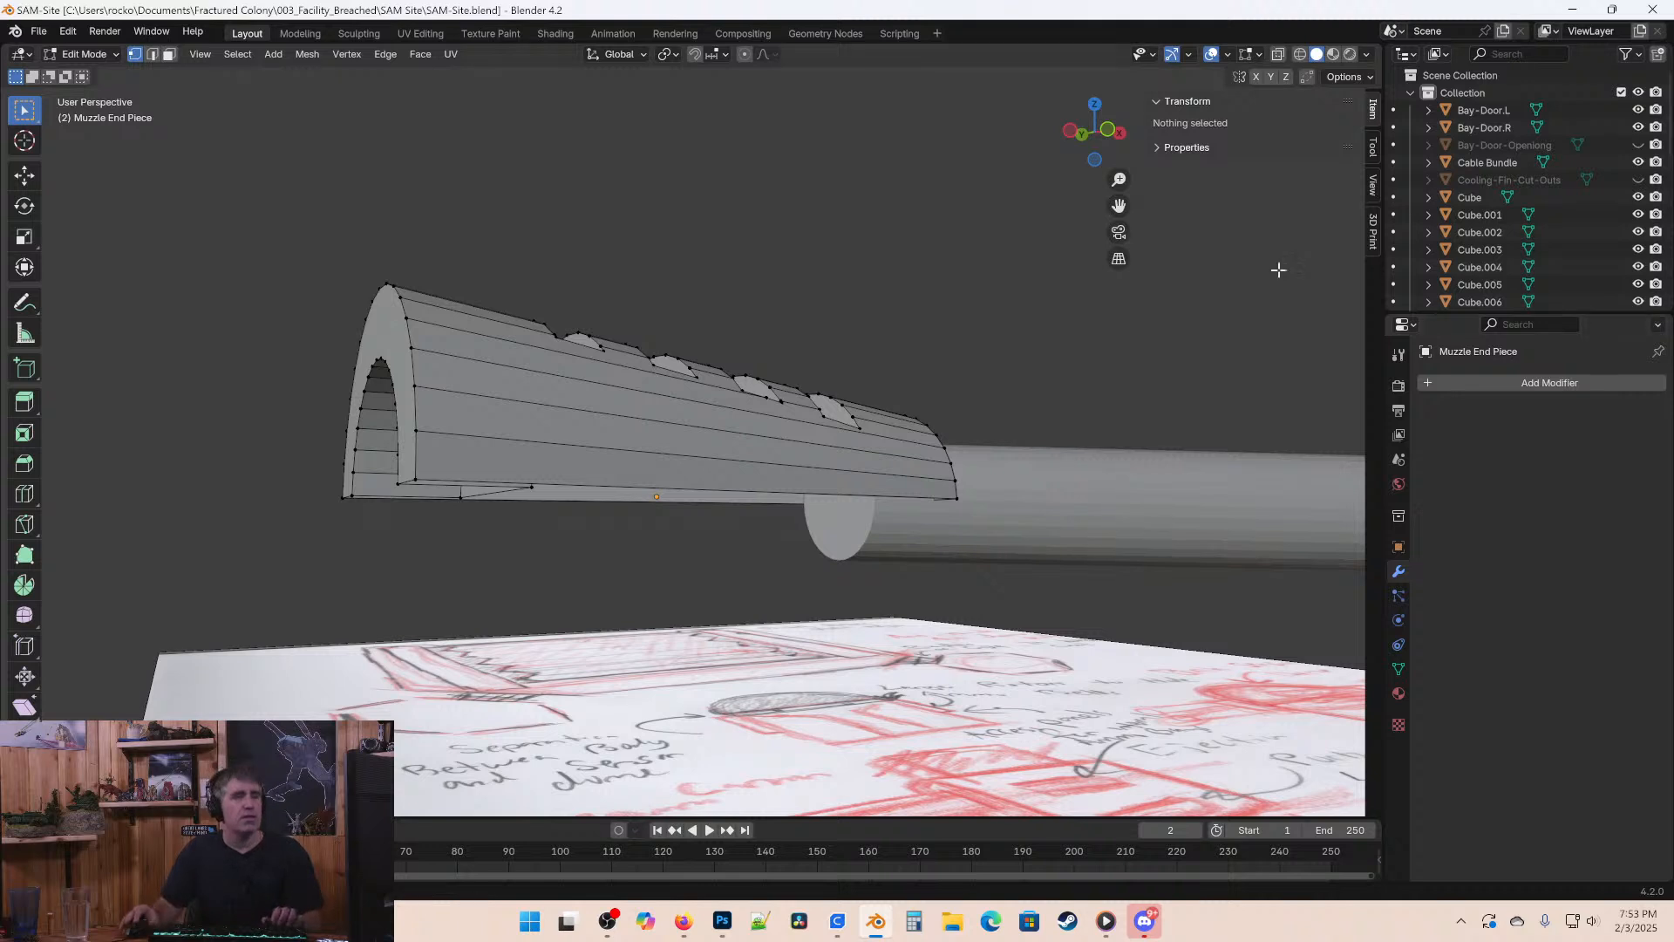
Mirror the half muzzle end piece across its X axis with a Mirror modifier, save the file and apply the modifier.
{"action": "left_click", "coordinate": [1468, 382]}
{"action": "key", "text": "Tab"}
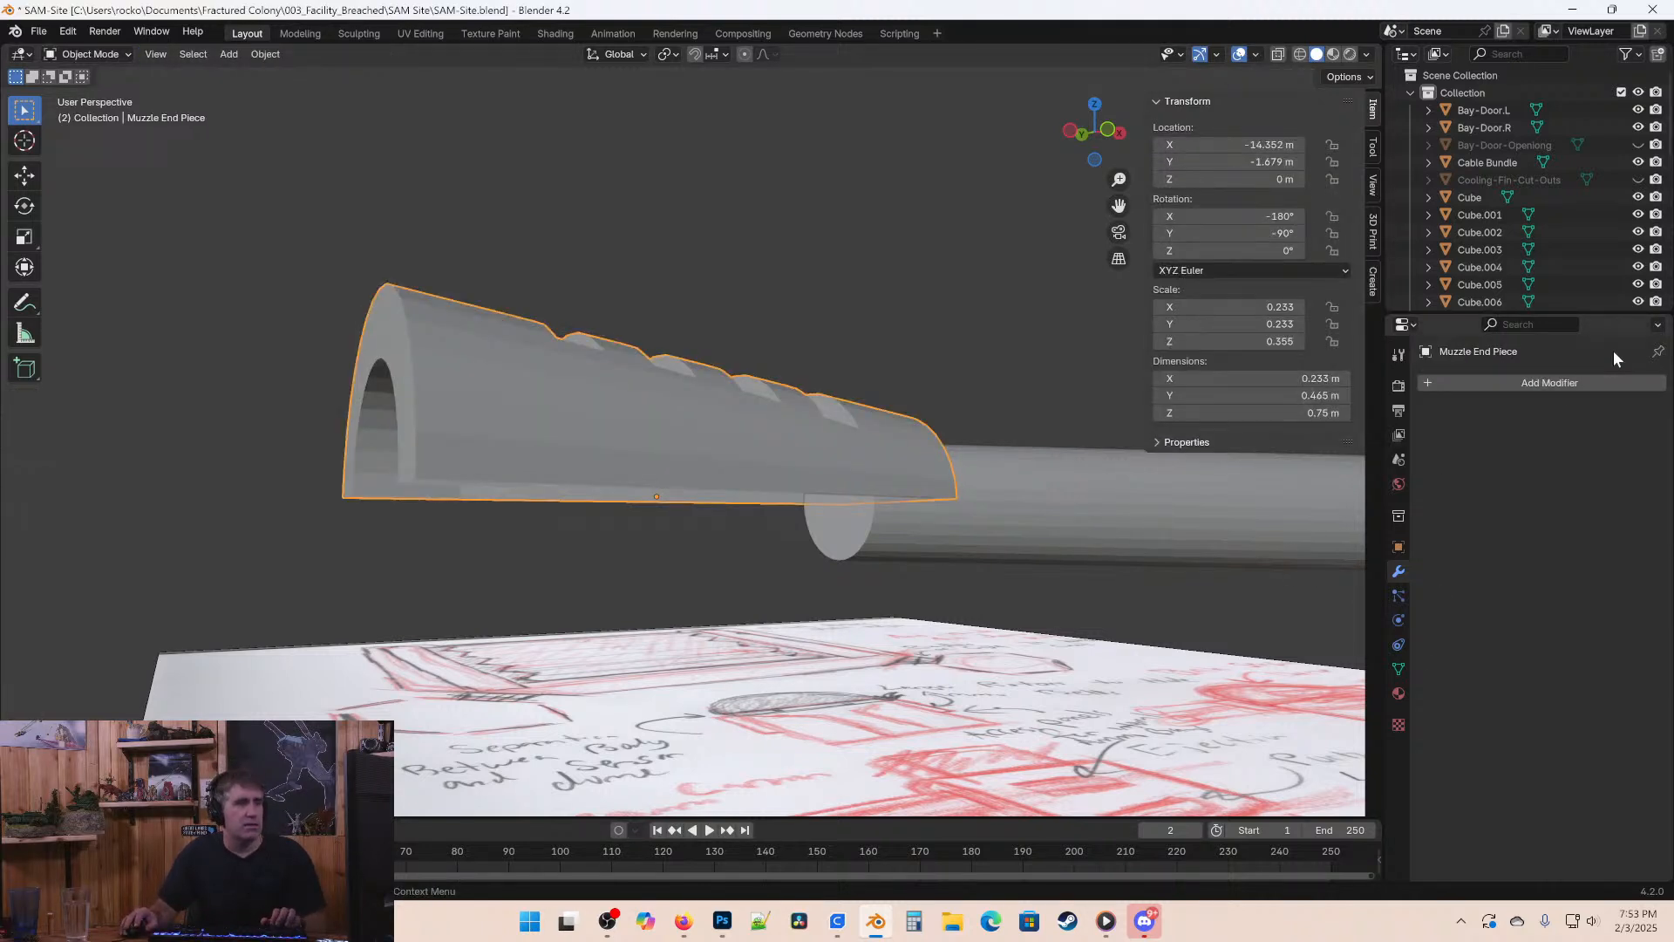
{"action": "left_click", "coordinate": [1534, 382]}
{"action": "mouse_move", "coordinate": [1477, 380]}
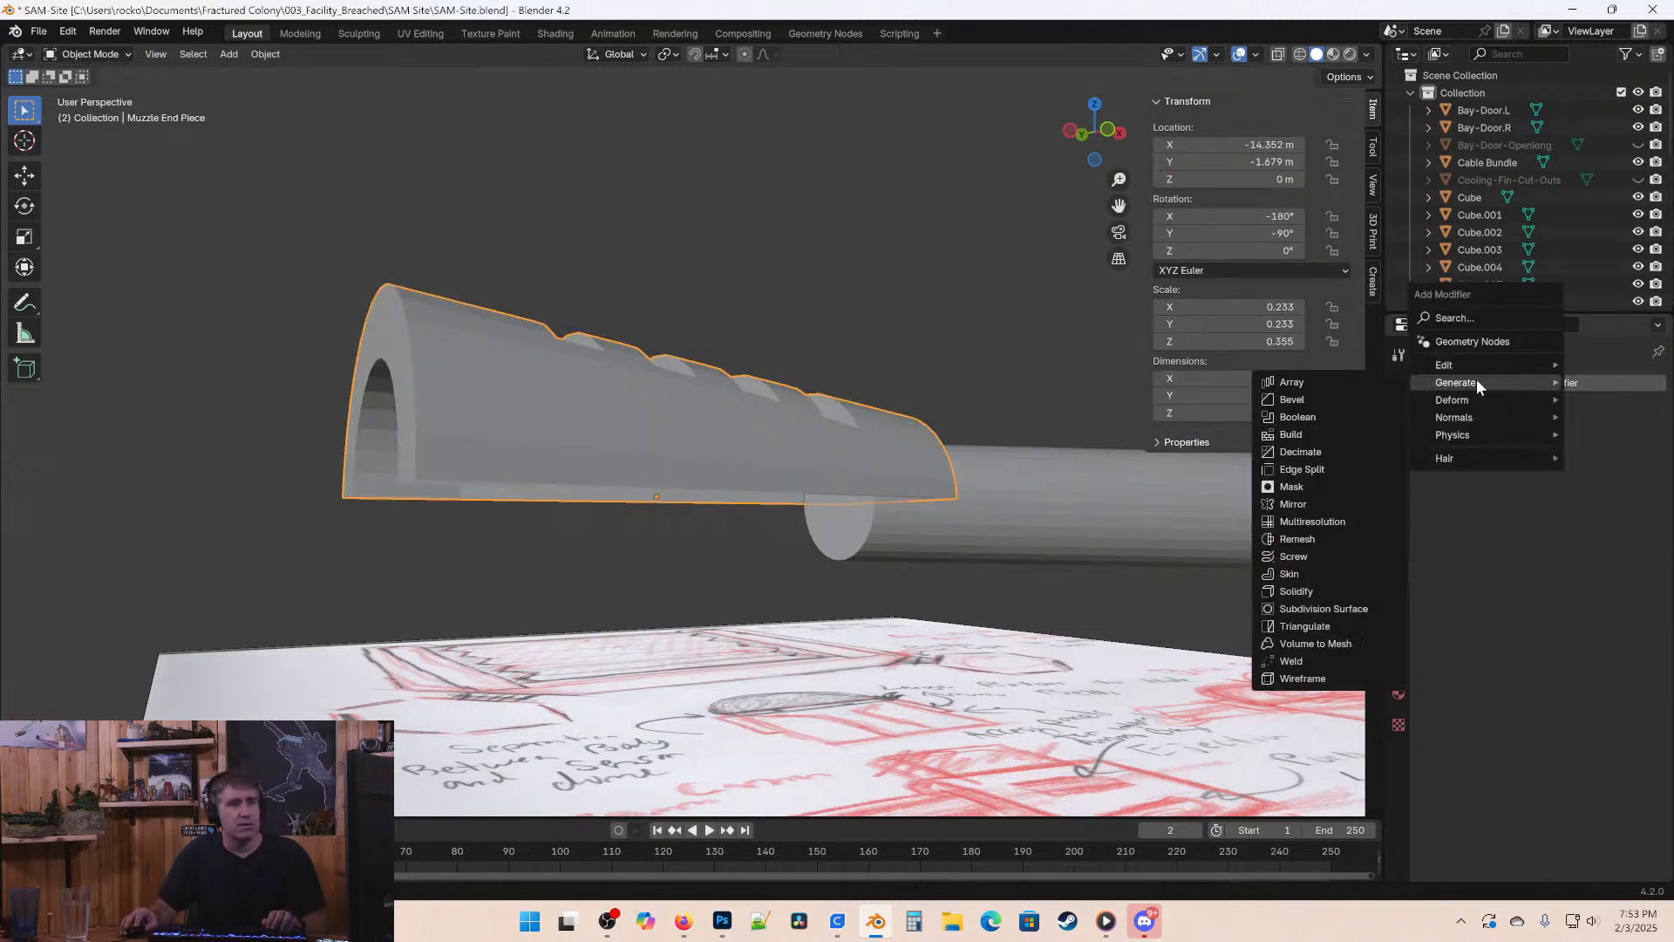
{"action": "left_click", "coordinate": [1291, 505]}
{"action": "middle_click_drag", "start_coordinate": [631, 578], "coordinate": [727, 303]}
{"action": "key", "text": "ctrl+s"}
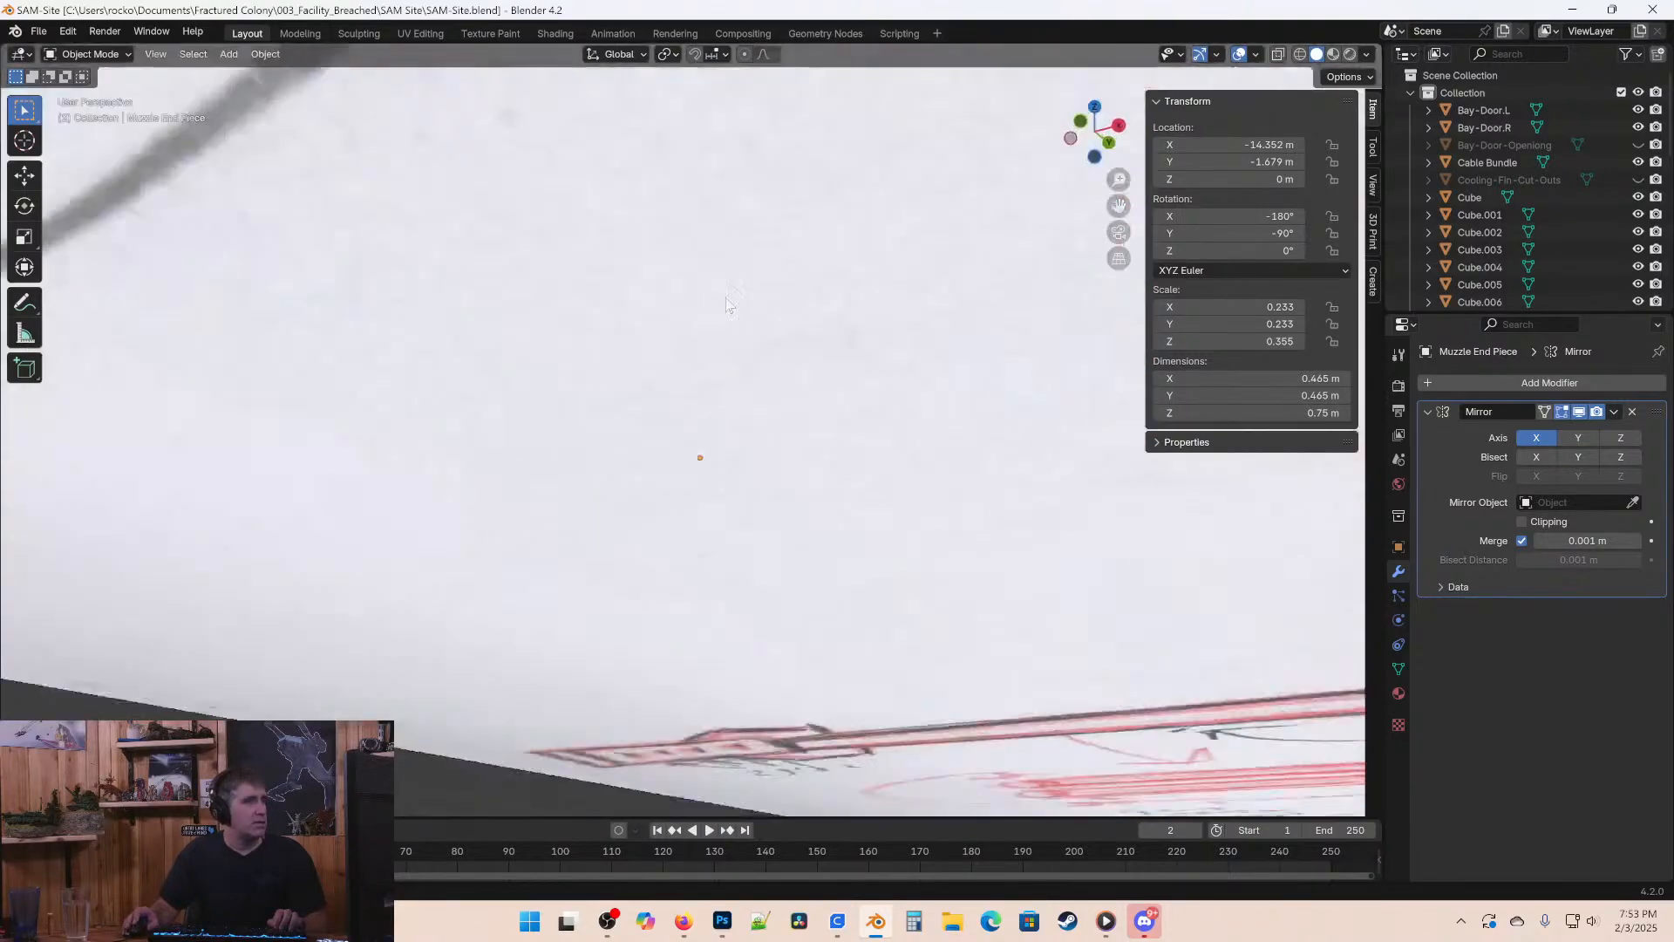
{"action": "scroll", "coordinate": [726, 303], "scroll_direction": "down", "scroll_amount": 6}
{"action": "left_click", "coordinate": [1611, 412]}
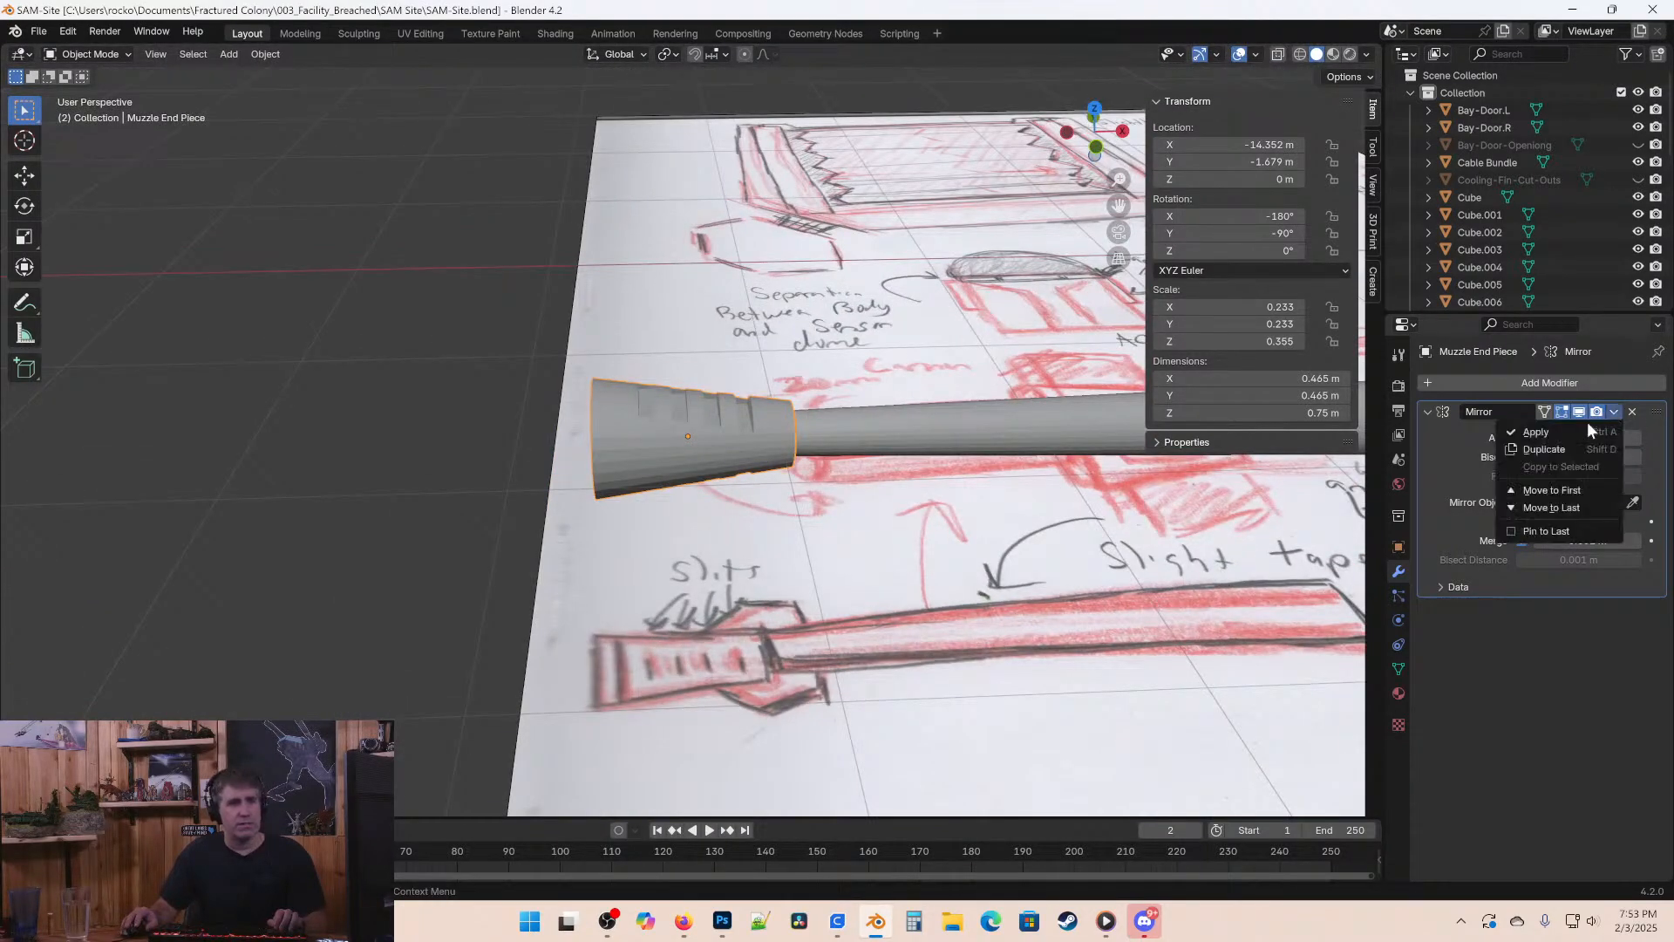
{"action": "left_click", "coordinate": [1561, 429]}
Join the completed muzzle end piece with the barrel cylinder into one object and save the file.
{"action": "scroll", "coordinate": [788, 451], "scroll_direction": "up", "scroll_amount": 2}
{"action": "left_click", "coordinate": [788, 452], "text": "shift"}
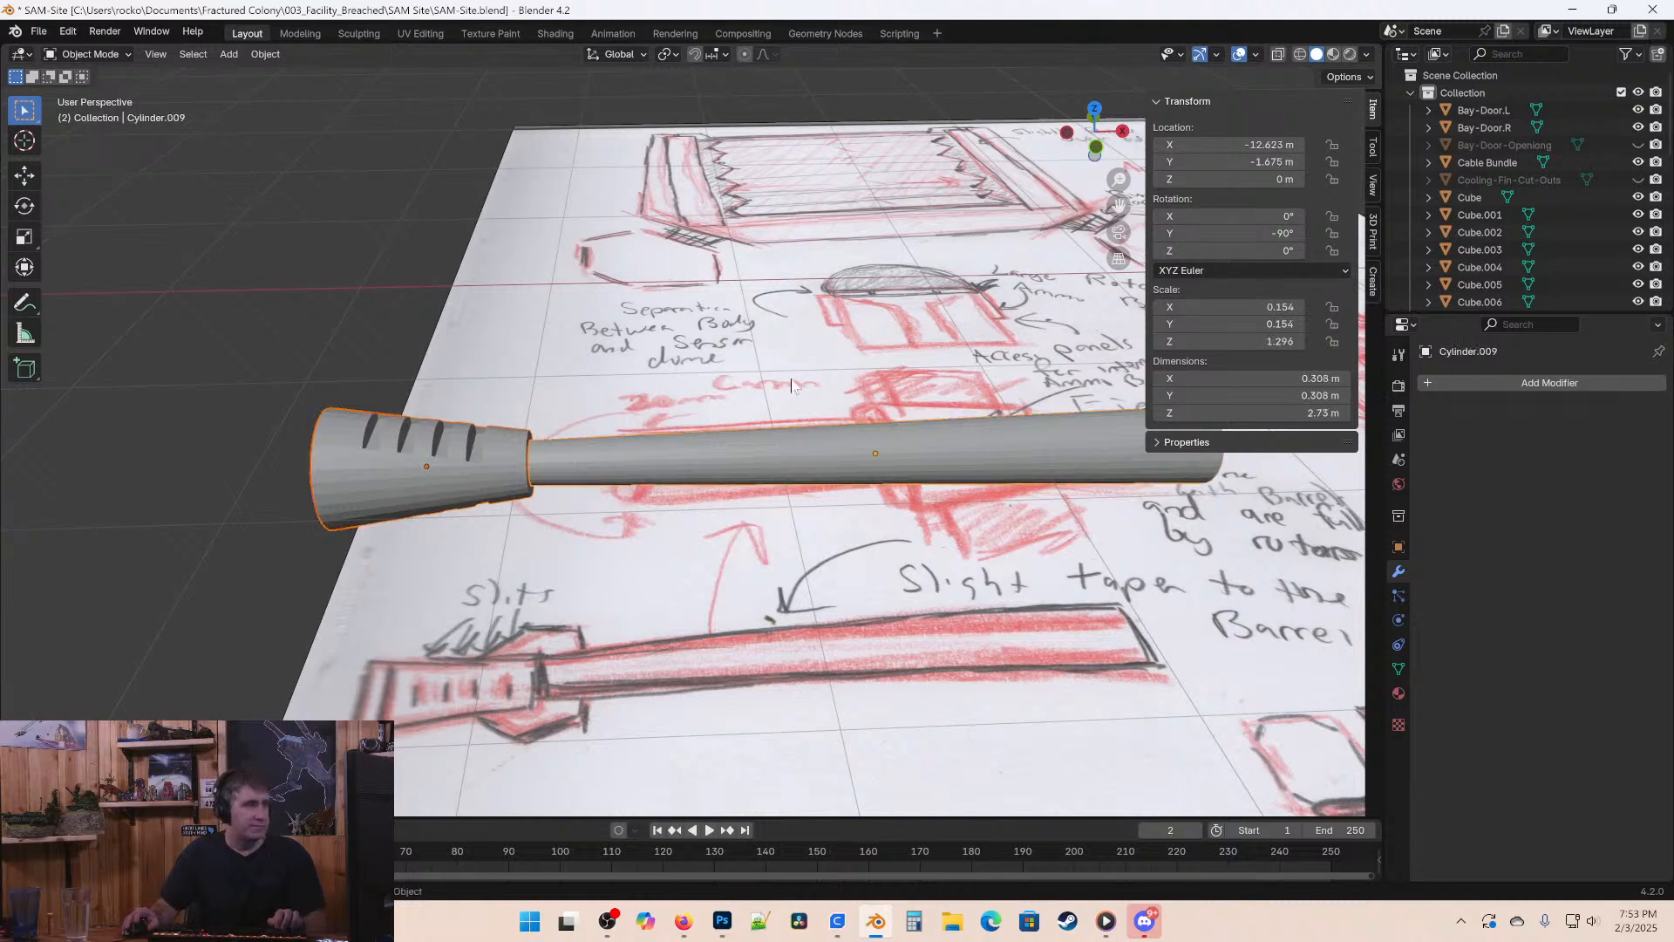
{"action": "key", "text": "ctrl+j"}
{"action": "key", "text": "ctrl+s"}
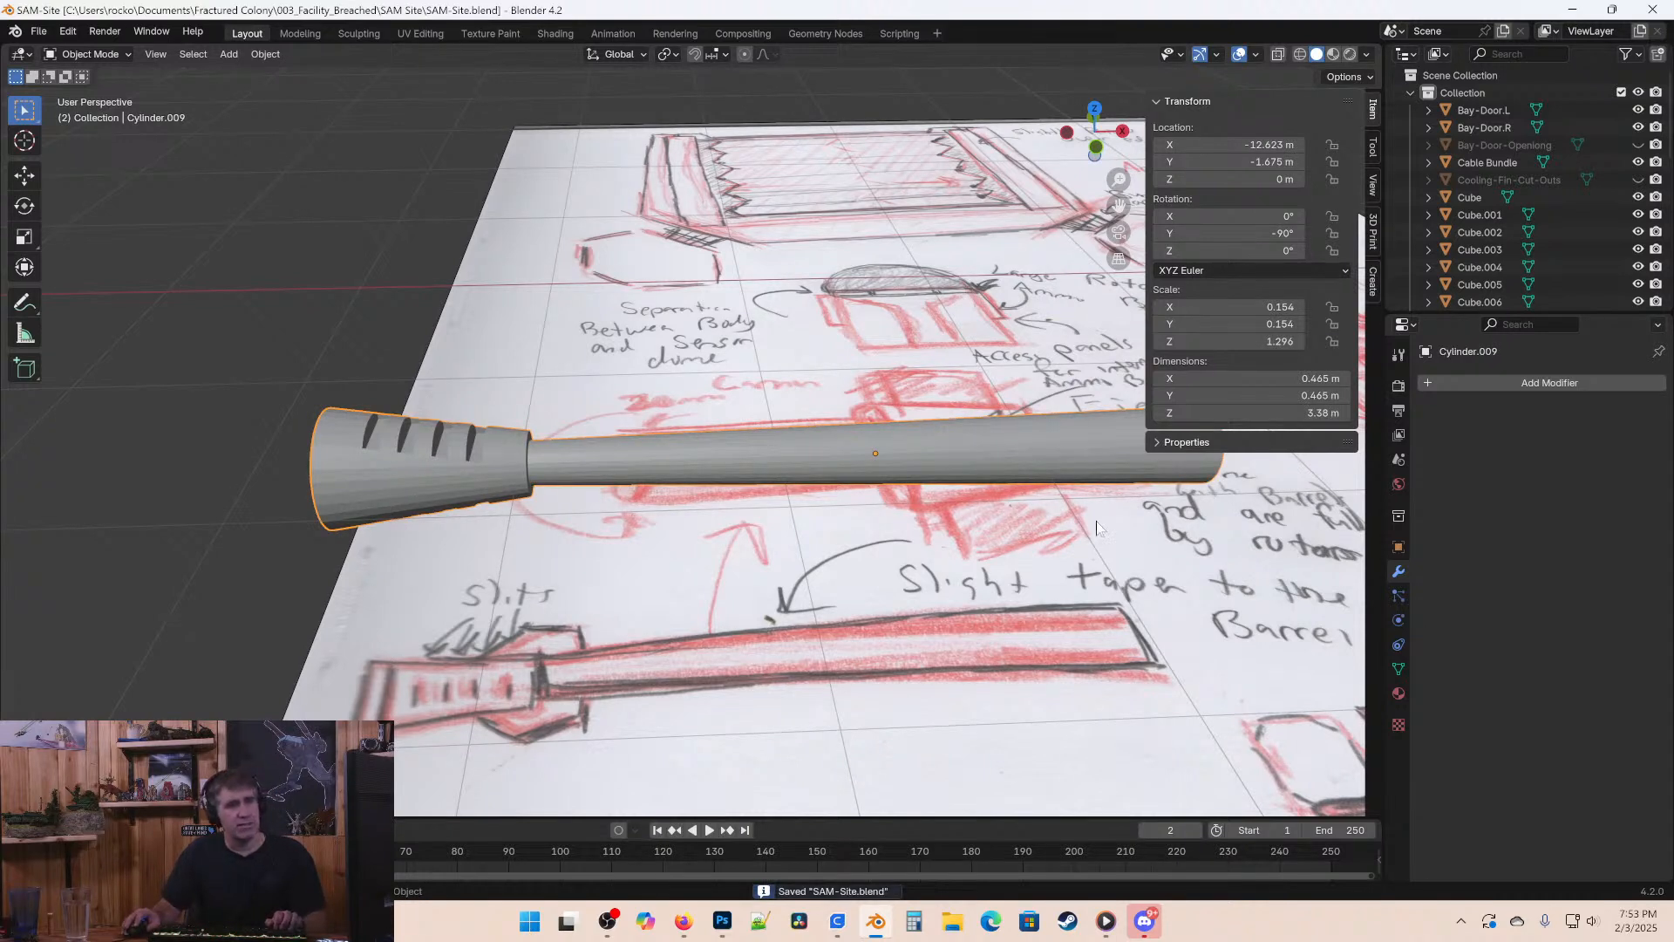
Rename the joined barrel object as Anti-Drone-Barrel and save the file.
{"action": "left_click", "coordinate": [1405, 547]}
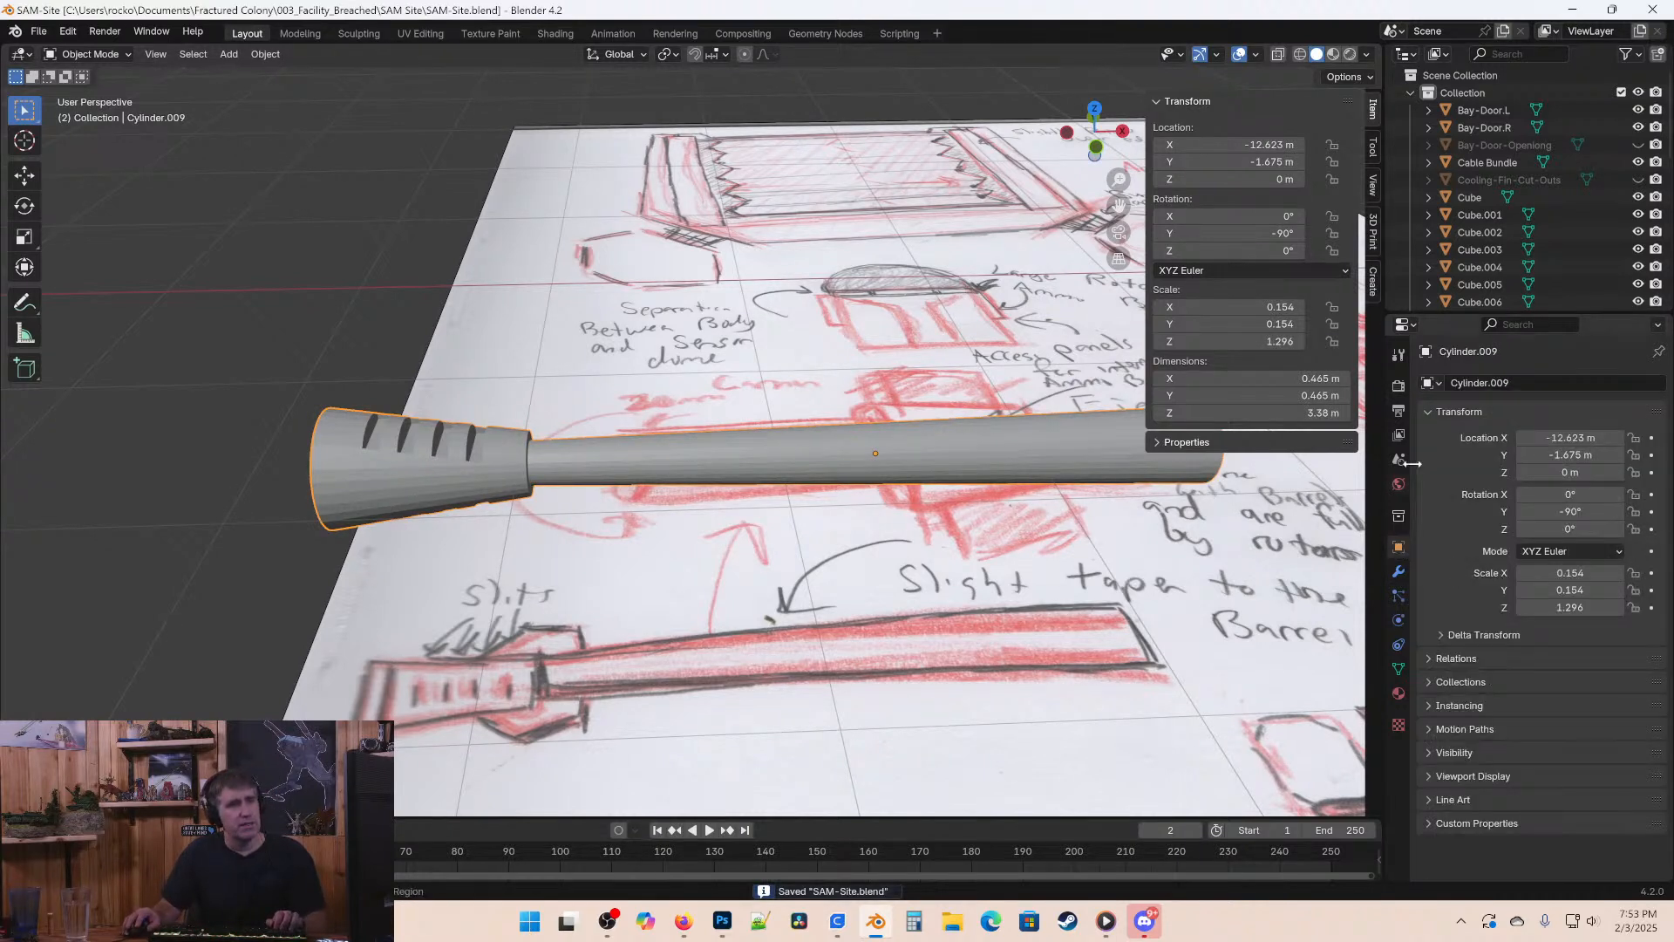
{"action": "left_click", "coordinate": [1470, 383]}
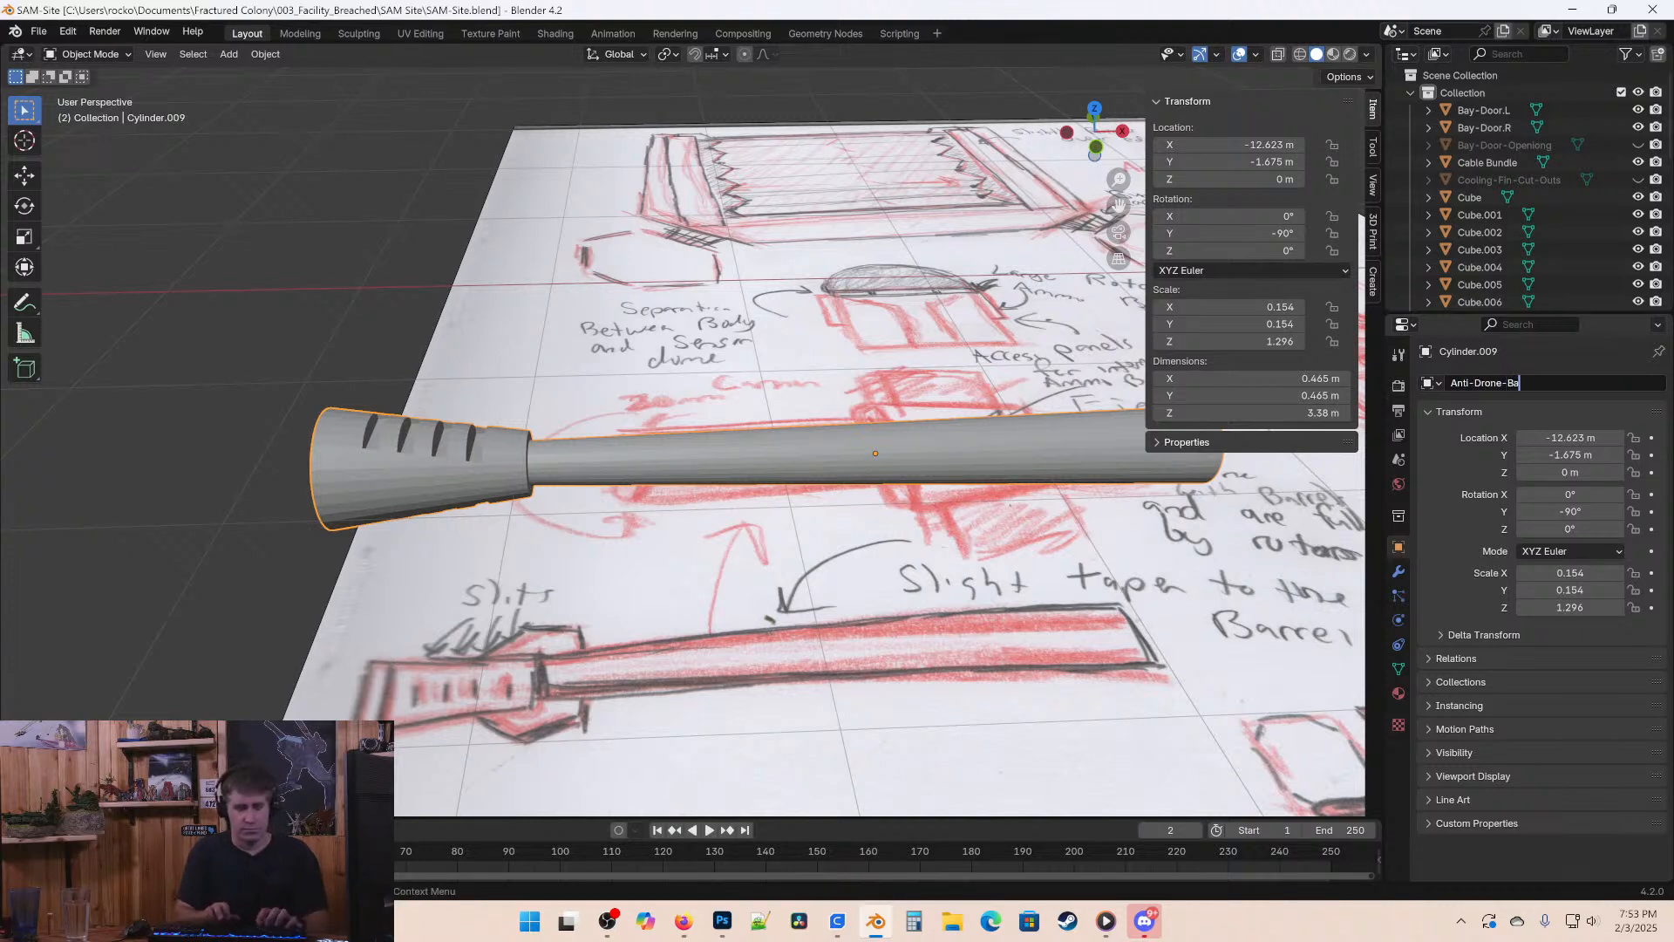
{"action": "type", "text": "Anti-Drone-Barrel"}
{"action": "key", "text": "Return"}
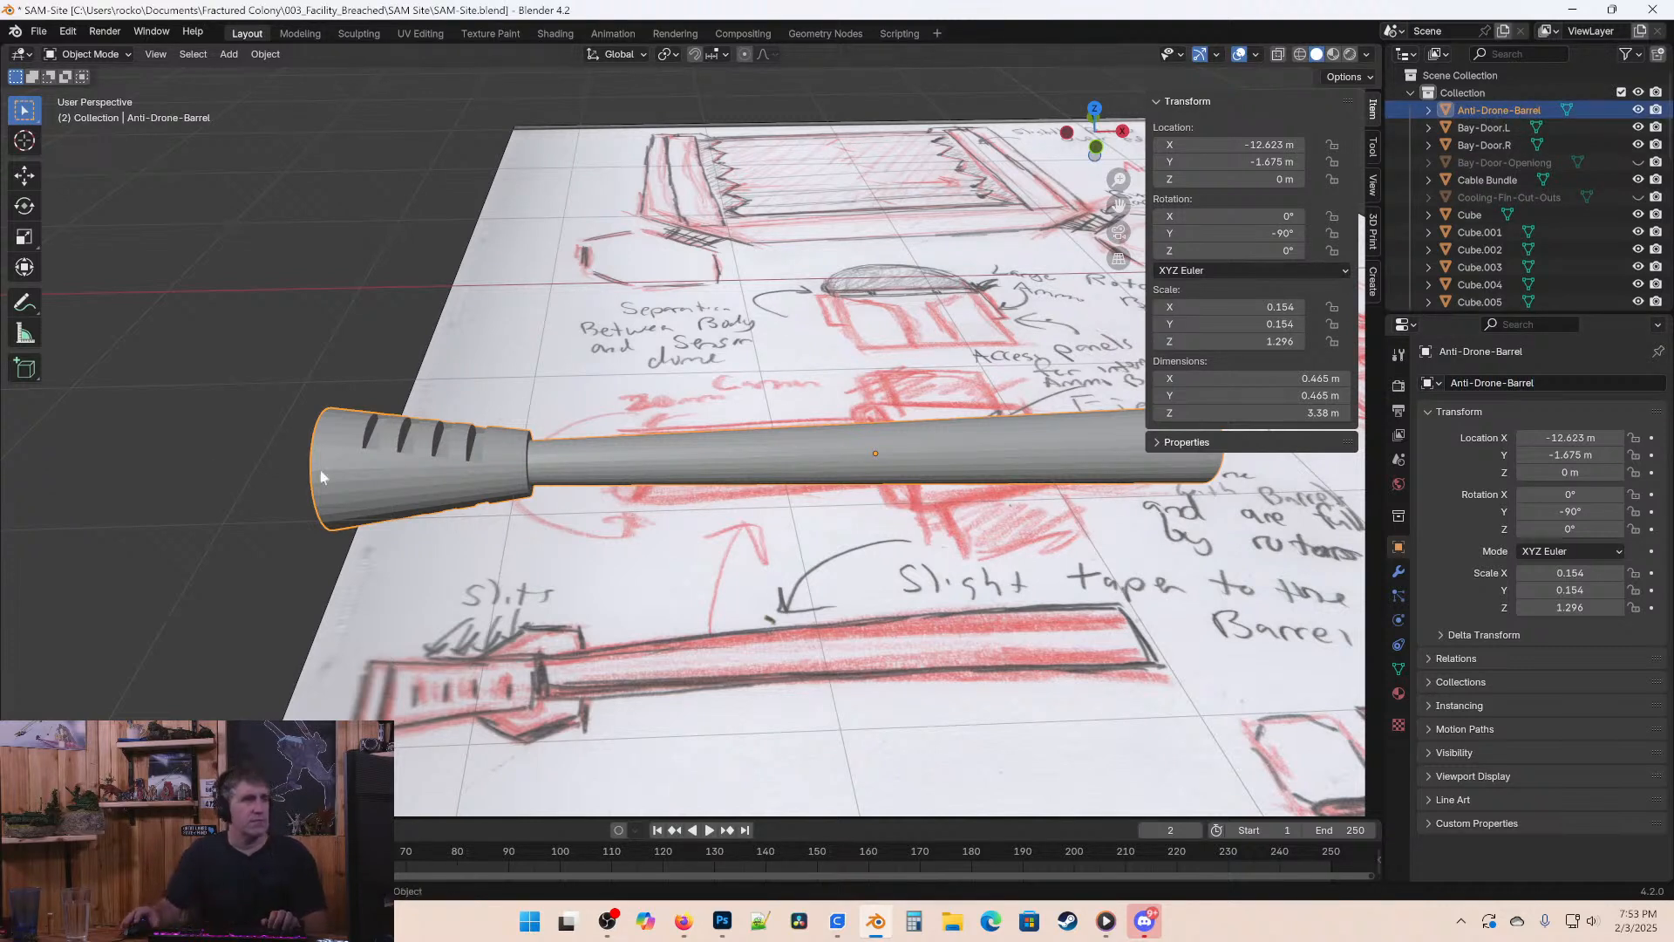
{"action": "key", "text": "ctrl+s"}
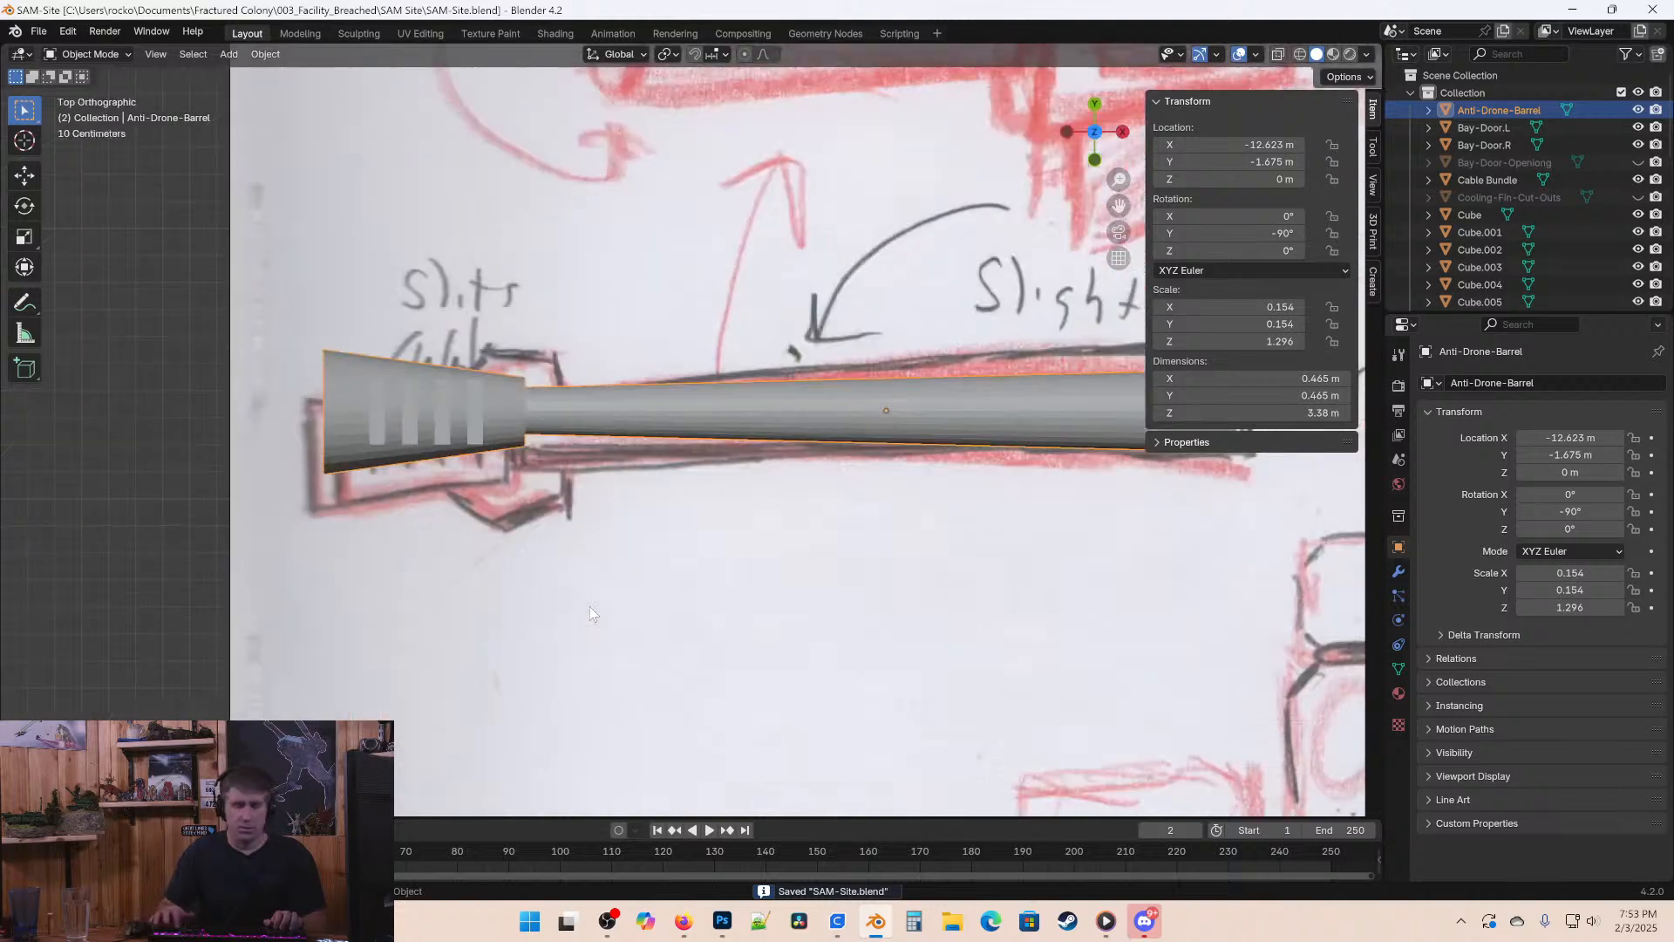
Add a cube in top view and move it over the cannon sketch, to about X -12.5 m, Y -0.5 m.
{"action": "key", "text": "KP_7"}
{"action": "scroll", "coordinate": [556, 342], "scroll_direction": "up", "scroll_amount": 5}
{"action": "scroll", "coordinate": [395, 524], "scroll_direction": "down", "scroll_amount": 3}
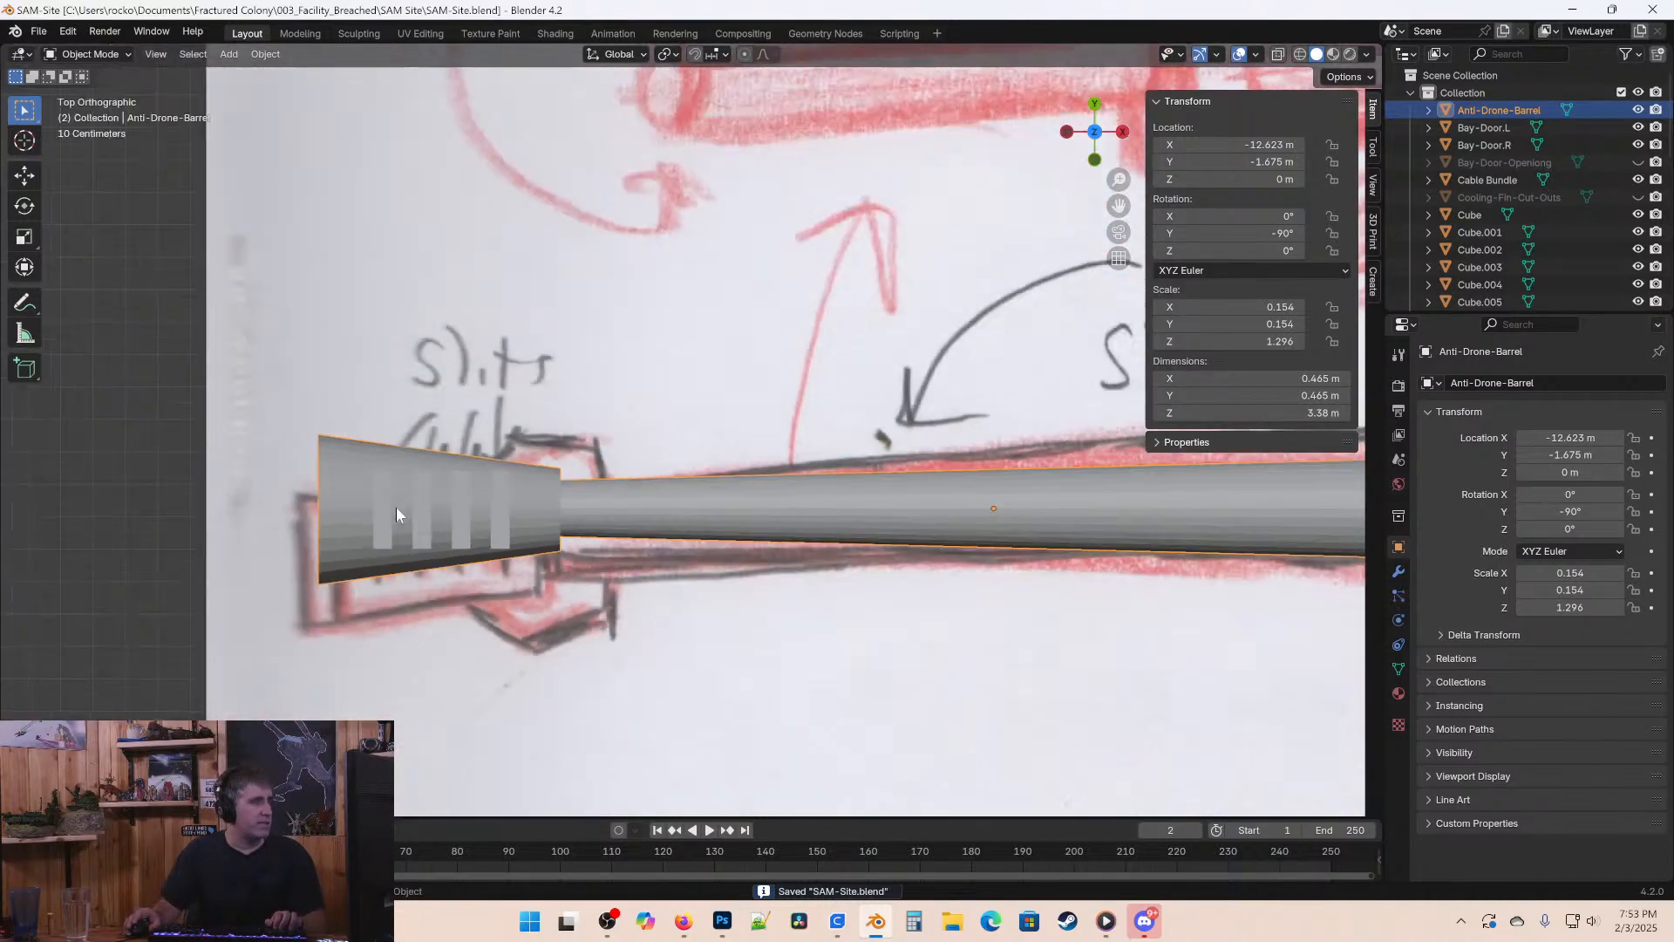
{"action": "scroll", "coordinate": [530, 471], "scroll_direction": "up", "scroll_amount": 2}
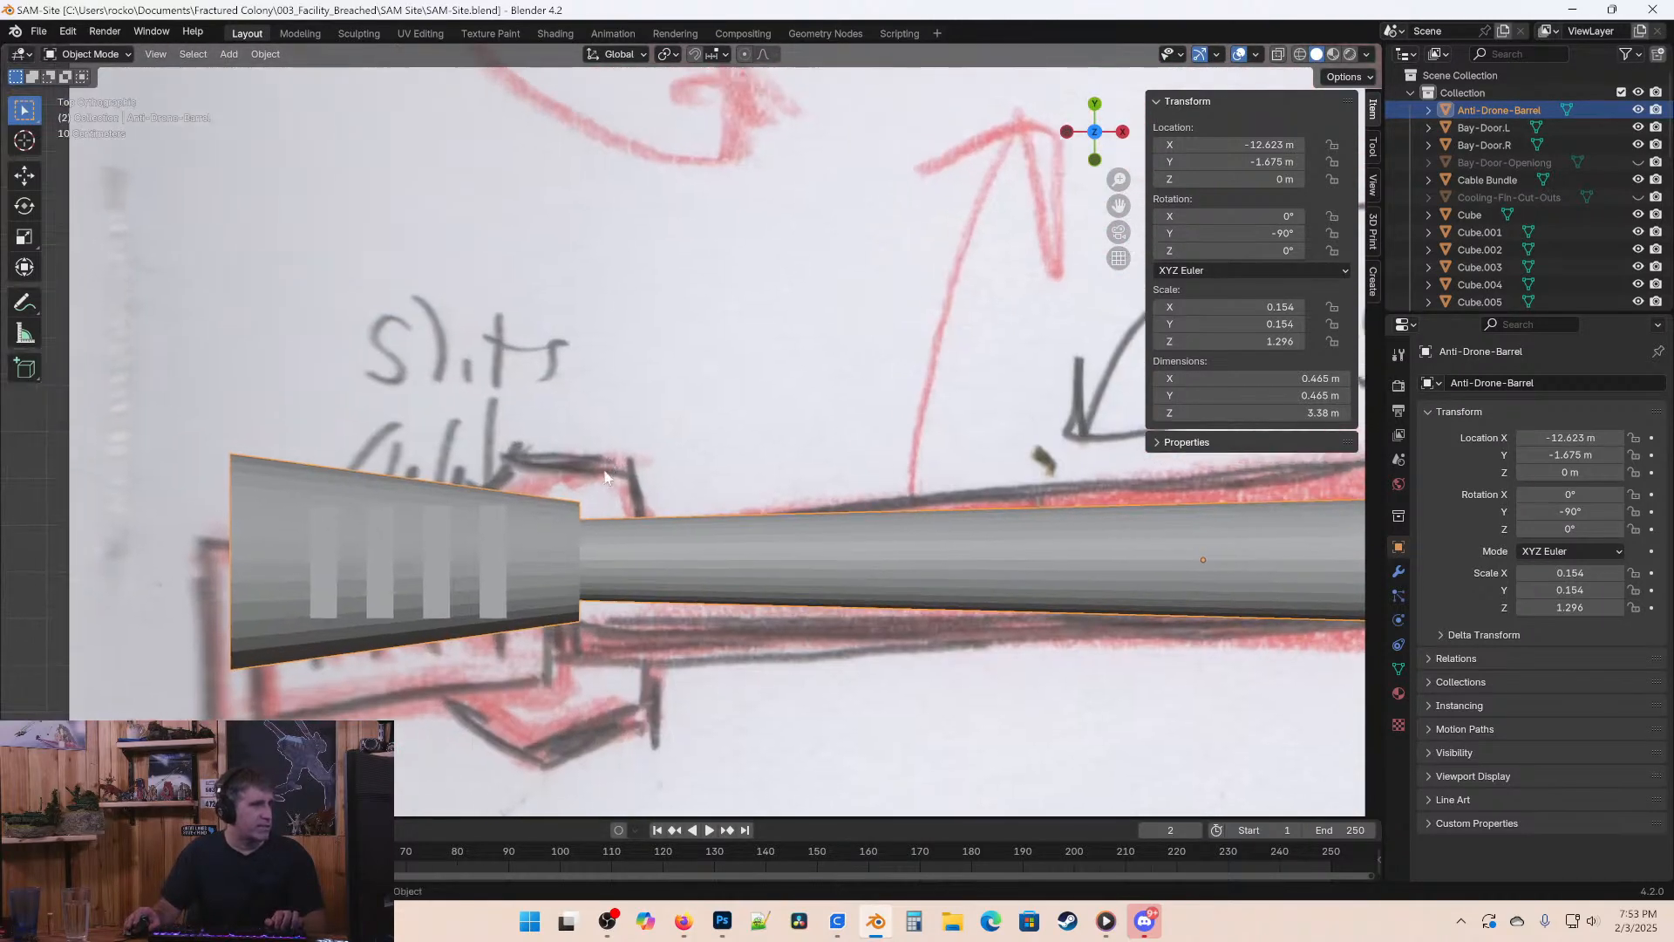
{"action": "key", "text": "shift+a"}
{"action": "left_click", "coordinate": [704, 501]}
{"action": "scroll", "coordinate": [704, 497], "scroll_direction": "down", "scroll_amount": 4}
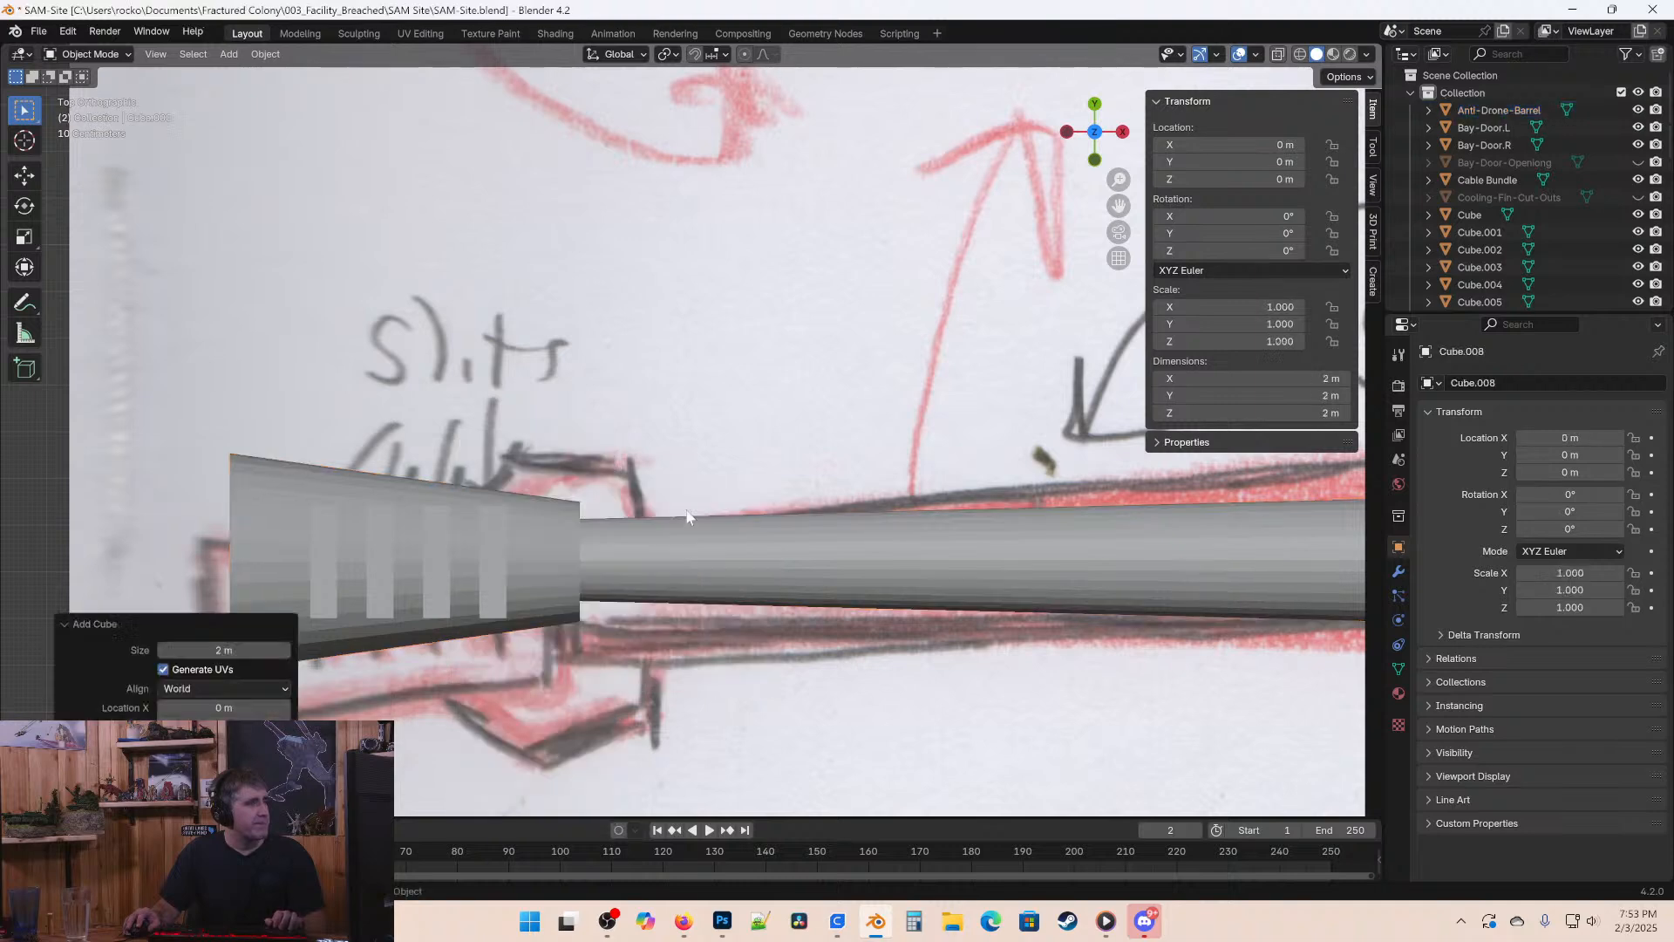
{"action": "scroll", "coordinate": [704, 497], "scroll_direction": "down", "scroll_amount": 6}
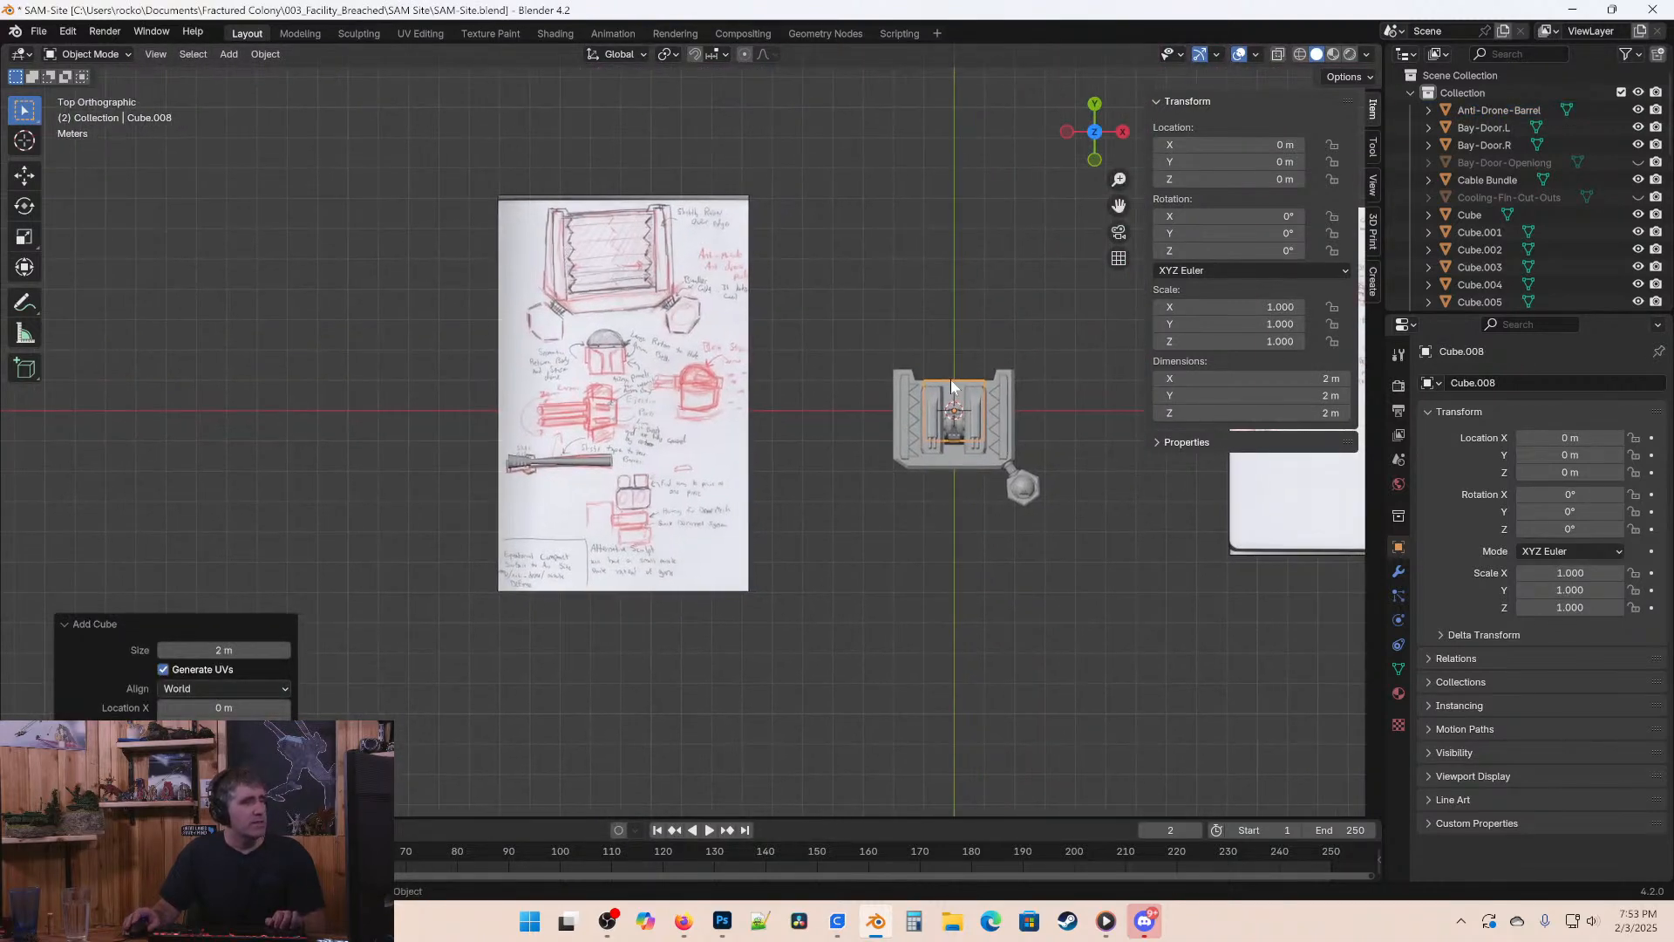
{"action": "key", "text": "g"}
{"action": "left_click", "coordinate": [516, 399]}
{"action": "scroll", "coordinate": [532, 415], "scroll_direction": "up", "scroll_amount": 8}
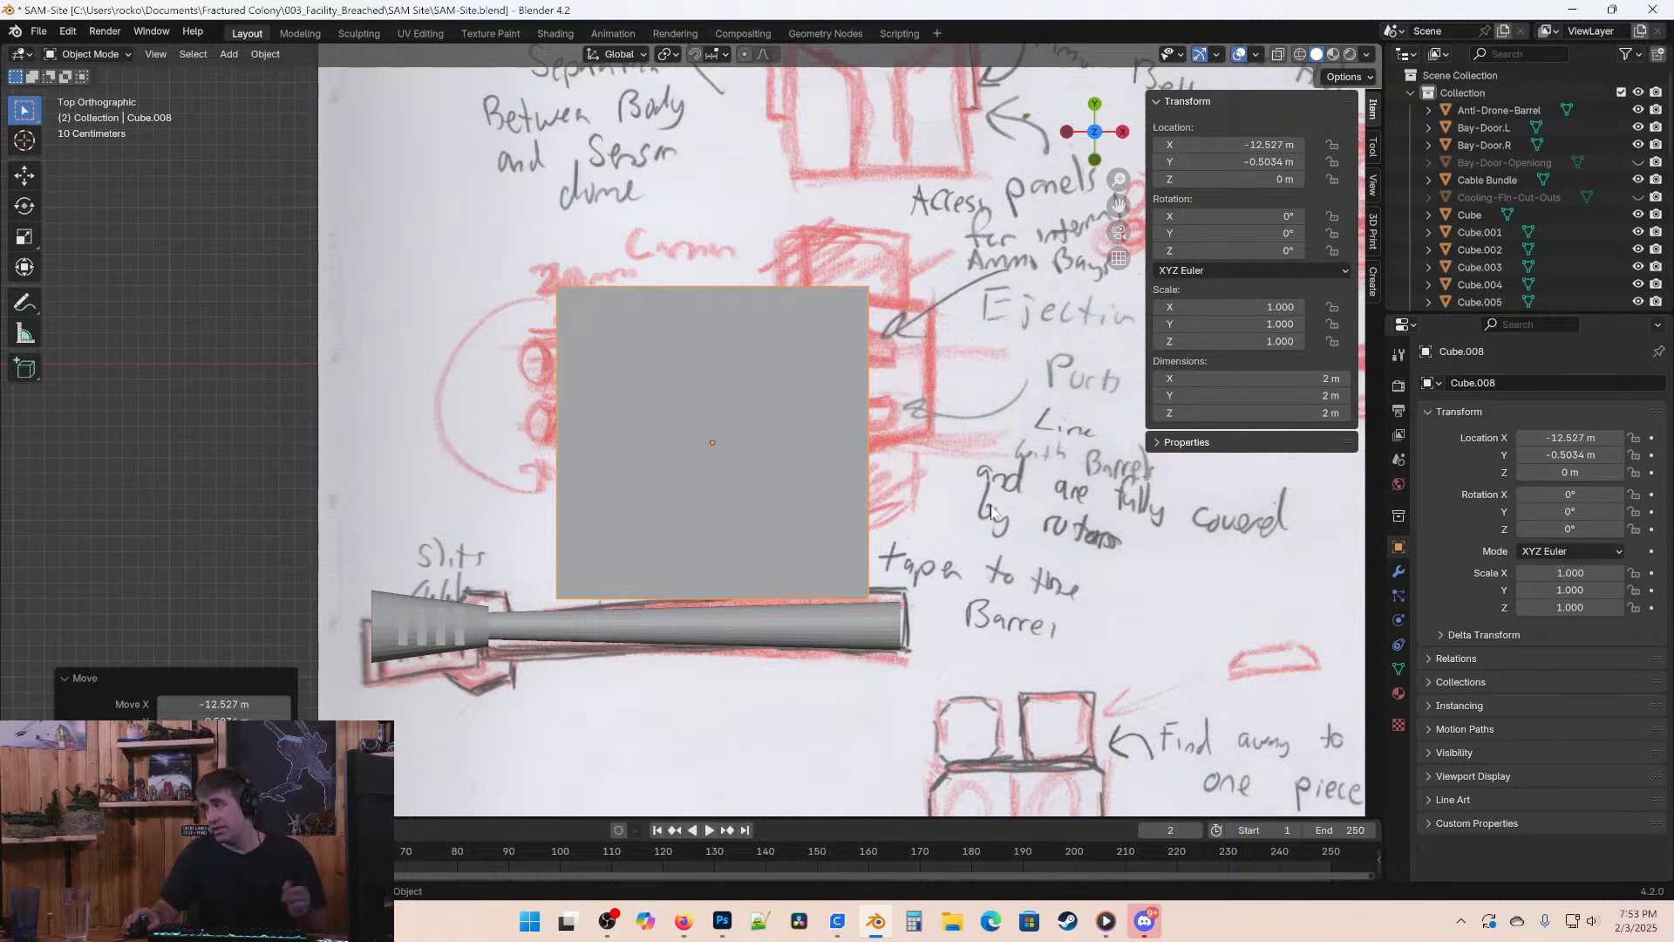
{"action": "middle_click_drag", "start_coordinate": [496, 476], "coordinate": [588, 532], "text": "shift"}
Scale the cube down to about 0.288 m and move it beside the barrel's muzzle joint in the sketch.
{"action": "key", "text": "s"}
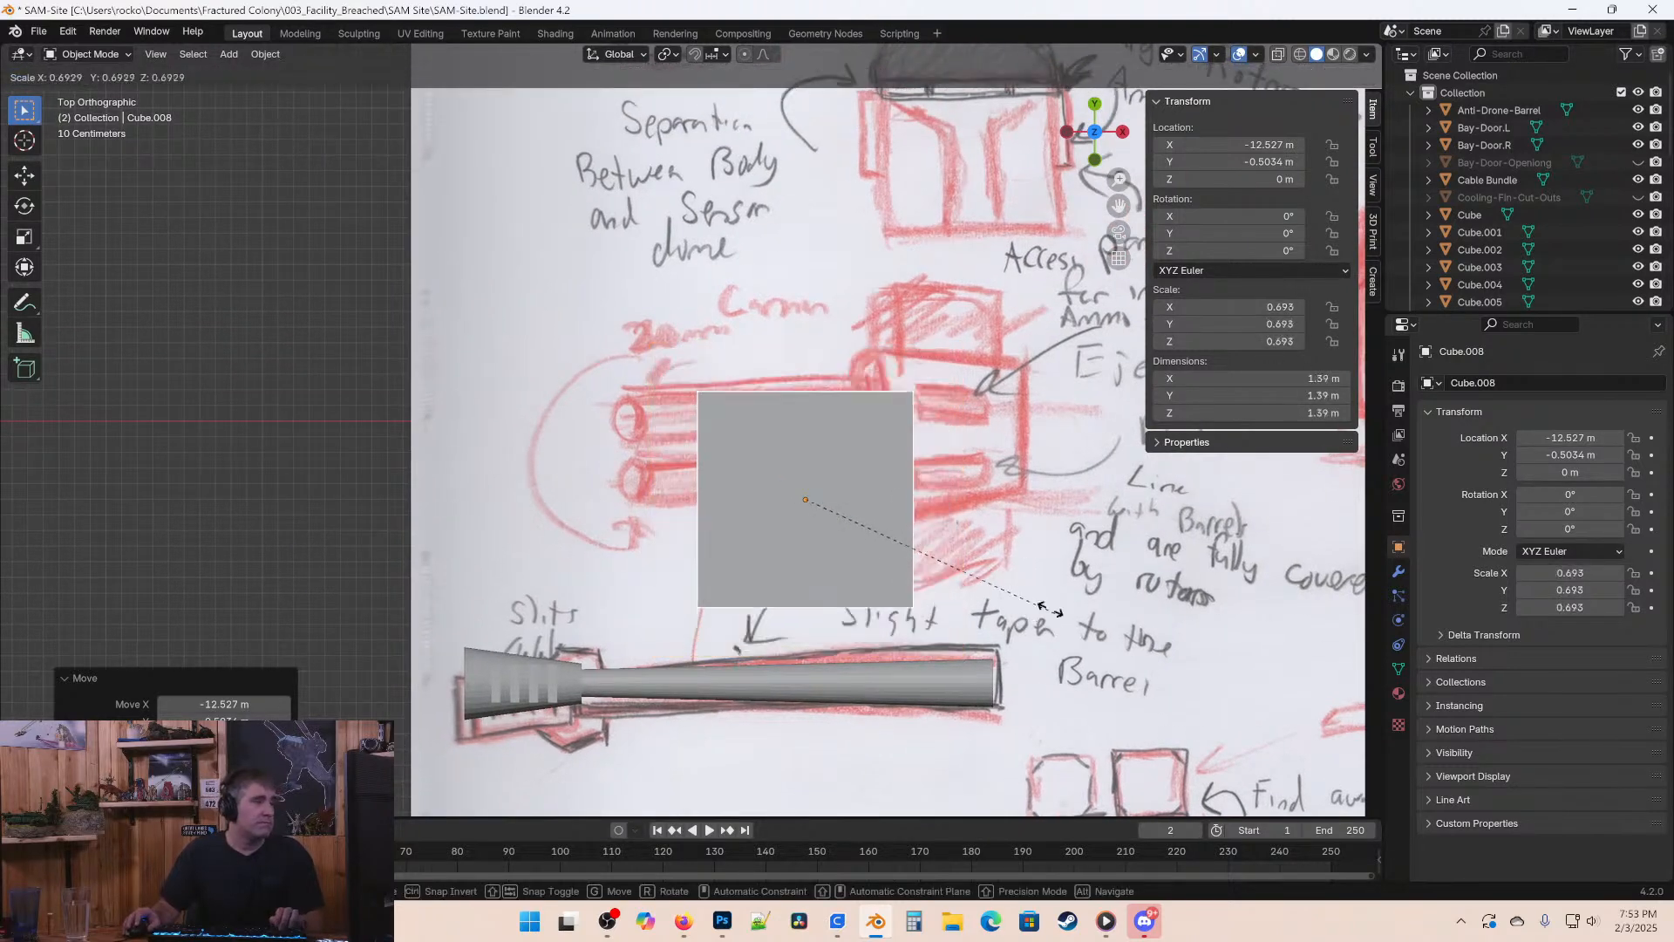
{"action": "left_click", "coordinate": [841, 530]}
{"action": "key", "text": "g"}
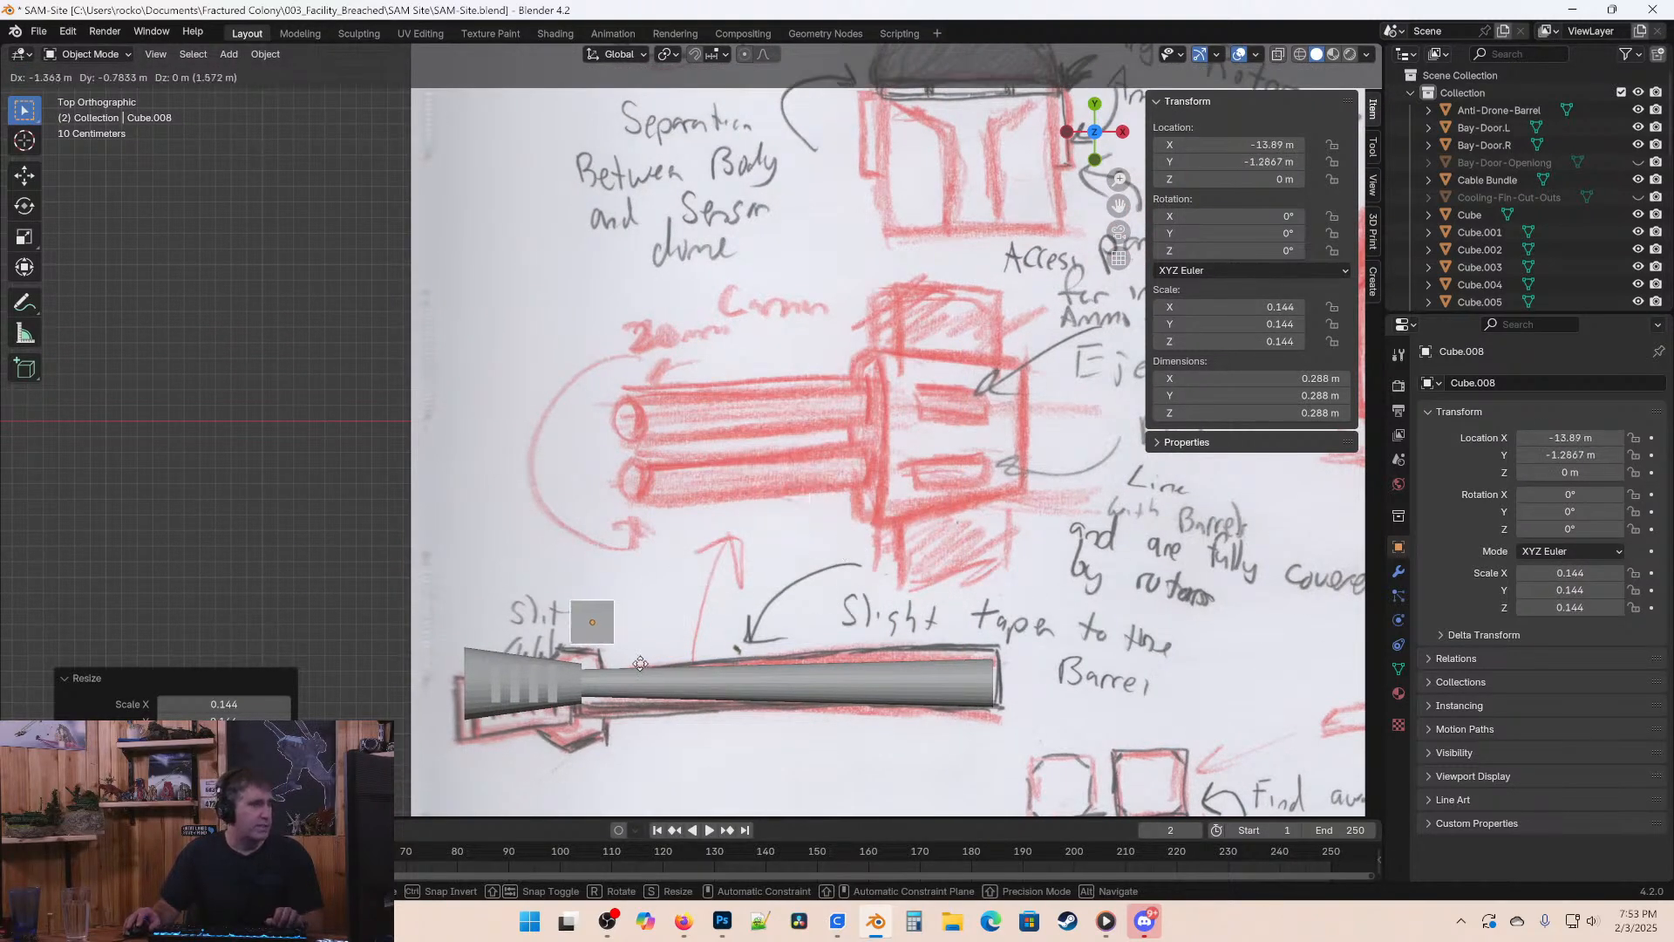
{"action": "left_click", "coordinate": [630, 648]}
{"action": "scroll", "coordinate": [500, 700], "scroll_direction": "up", "scroll_amount": 4}
{"action": "scroll", "coordinate": [500, 700], "scroll_direction": "up", "scroll_amount": 3}
{"action": "middle_click_drag", "start_coordinate": [499, 701], "coordinate": [766, 281], "text": "shift"}
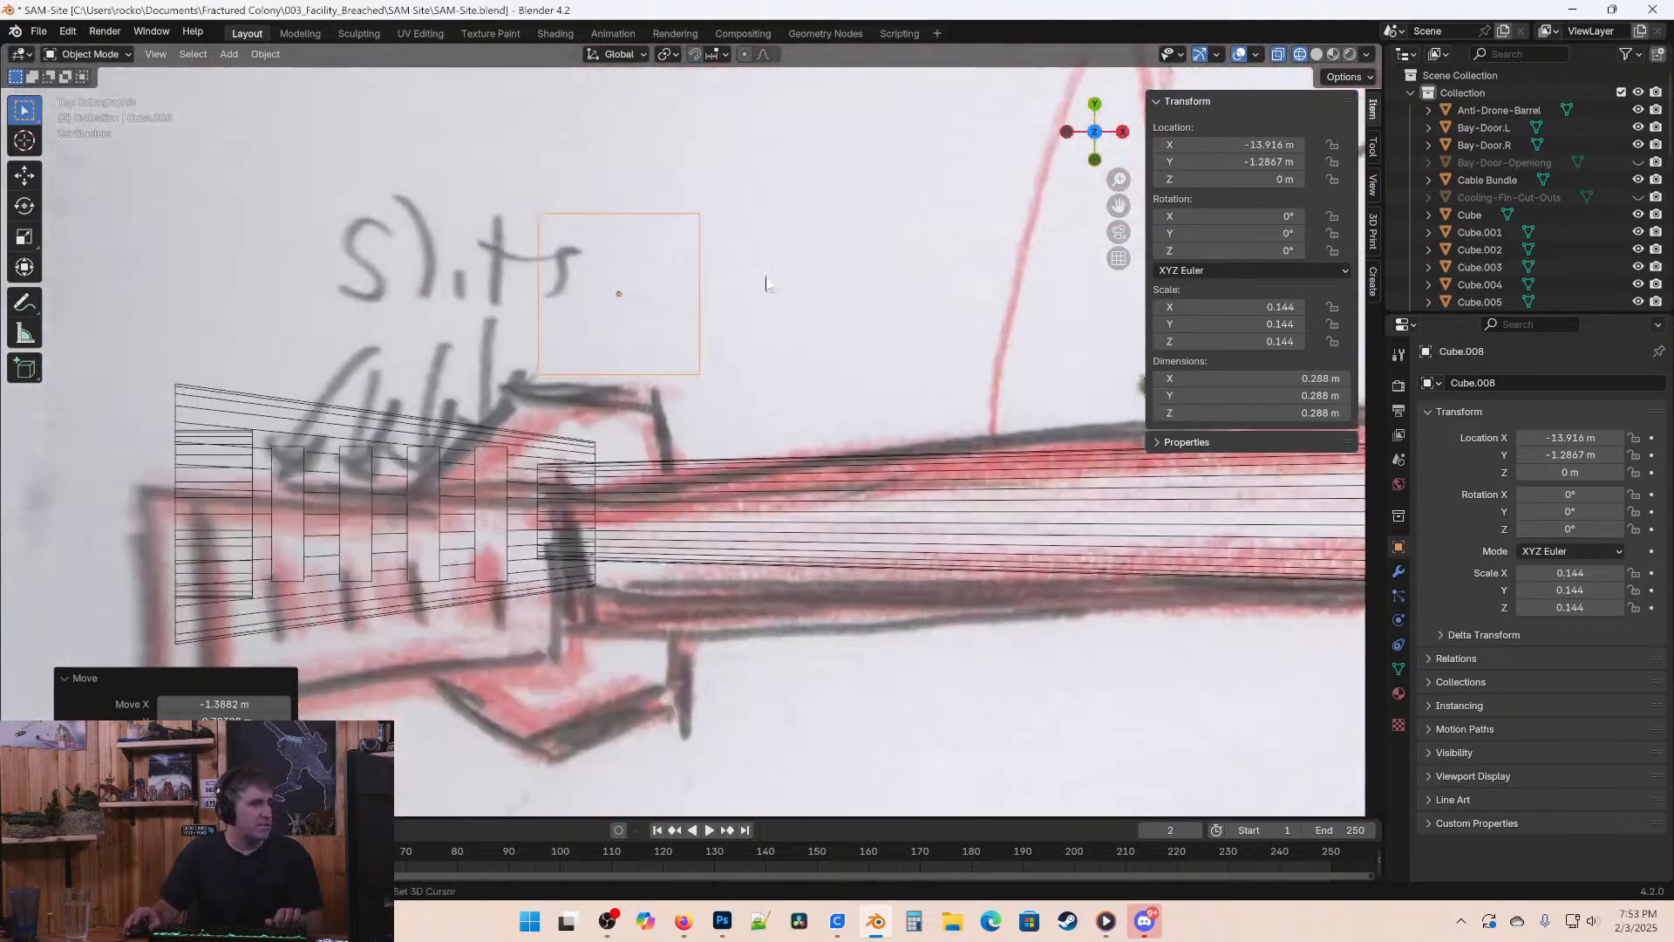
Align the cube with the sketched bracket at the muzzle joint and widen it to about 0.386 m along X.
{"action": "key", "text": "g"}
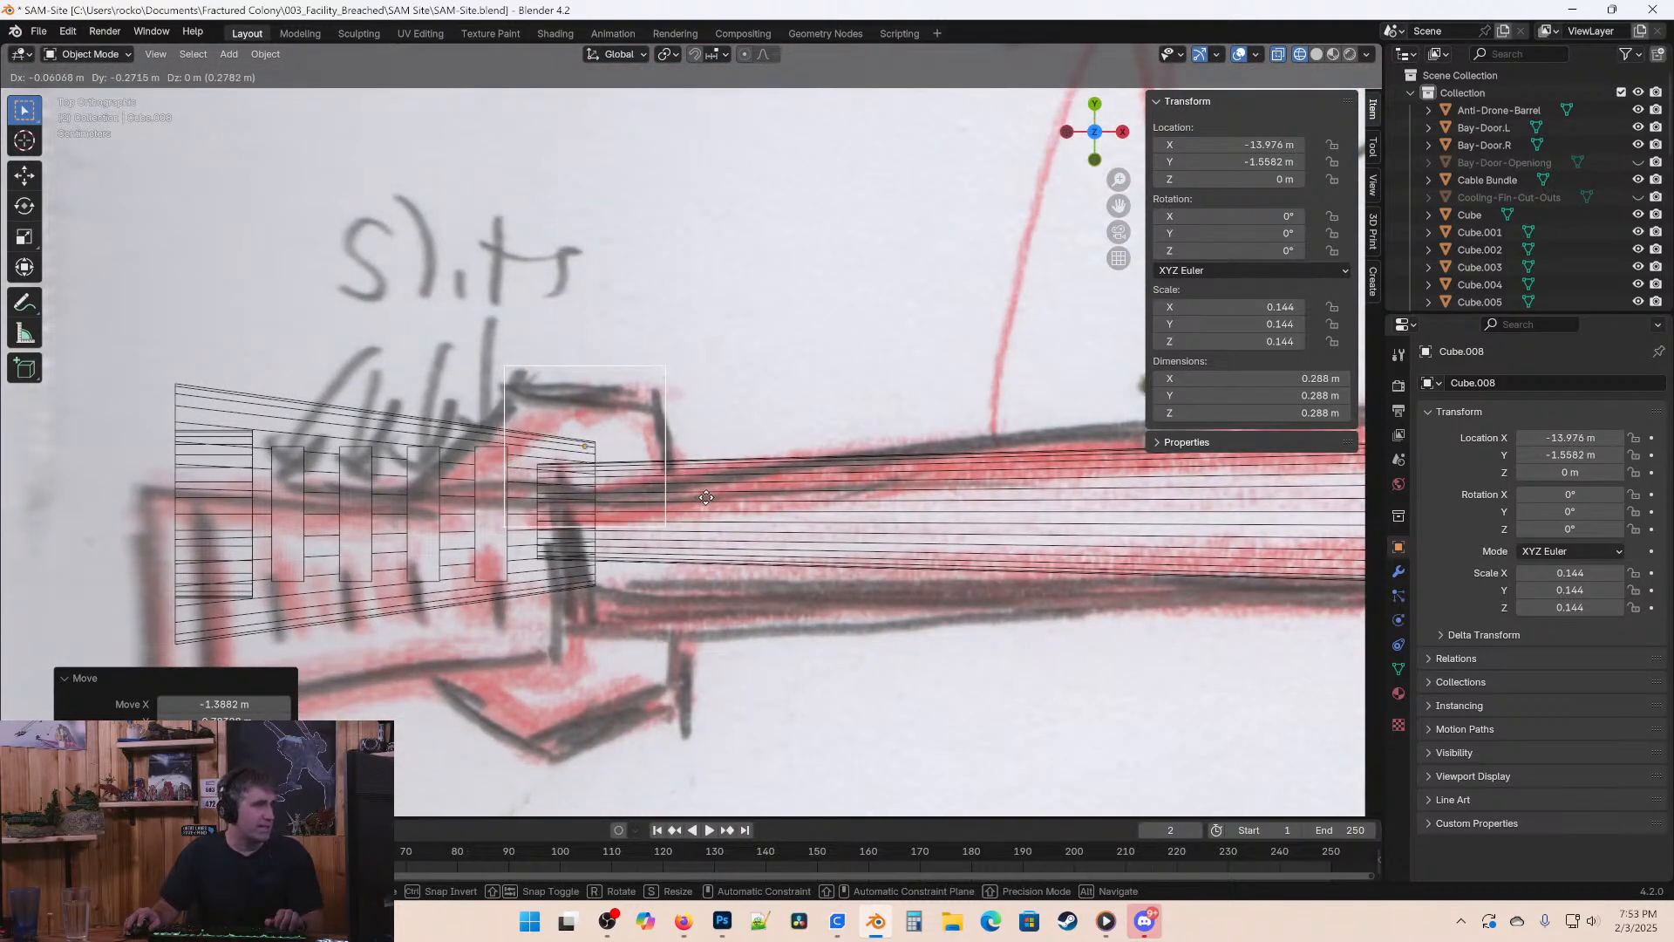
{"action": "left_click", "coordinate": [700, 527]}
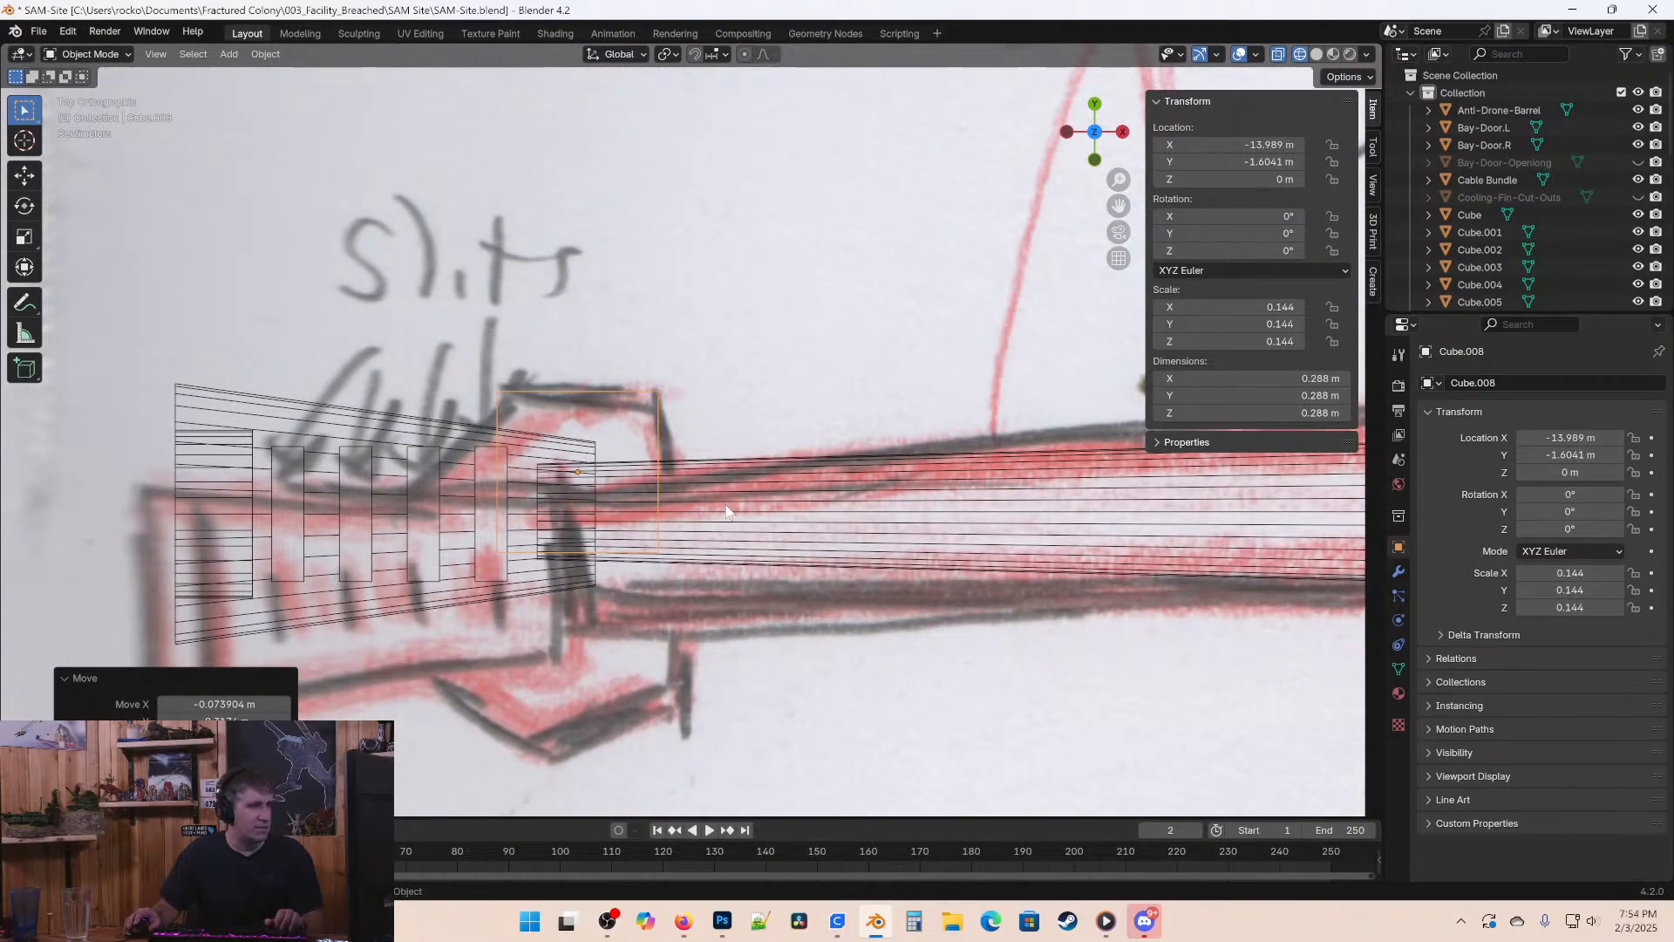
{"action": "key", "text": "s"}
{"action": "key", "text": "x"}
{"action": "left_click", "coordinate": [779, 501]}
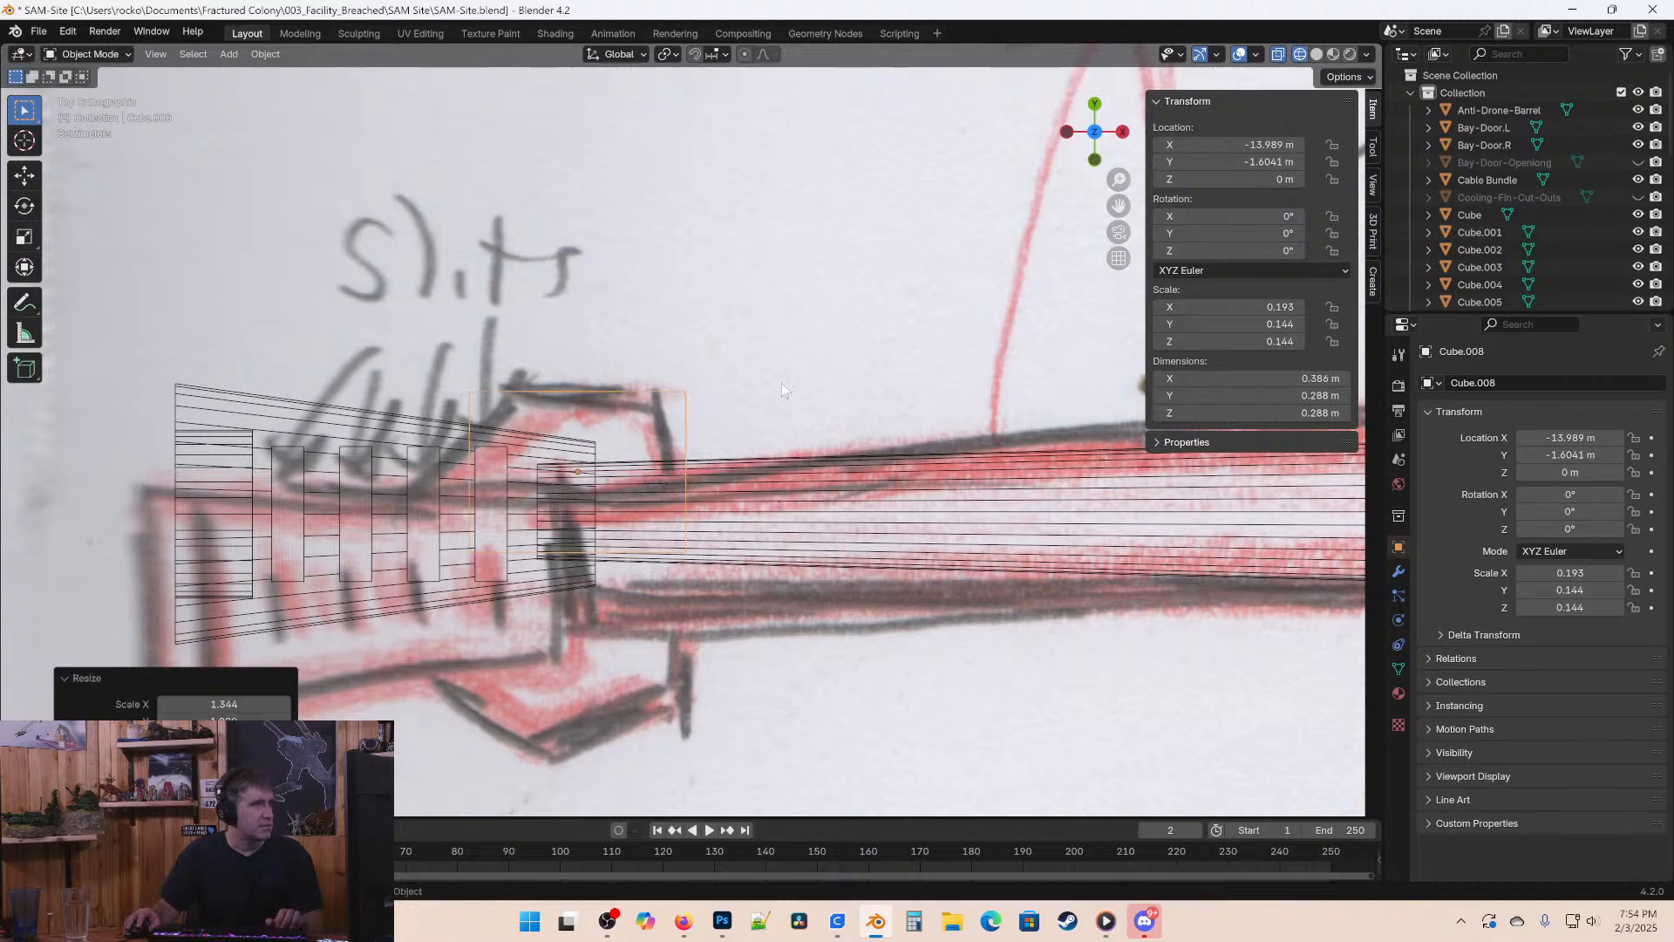
Slant the cube's muzzle-side end by moving its lower corner vertices along X, making the block about 0.692 m long.
{"action": "key", "text": "ctrl+Tab"}
{"action": "left_click", "coordinate": [527, 624]}
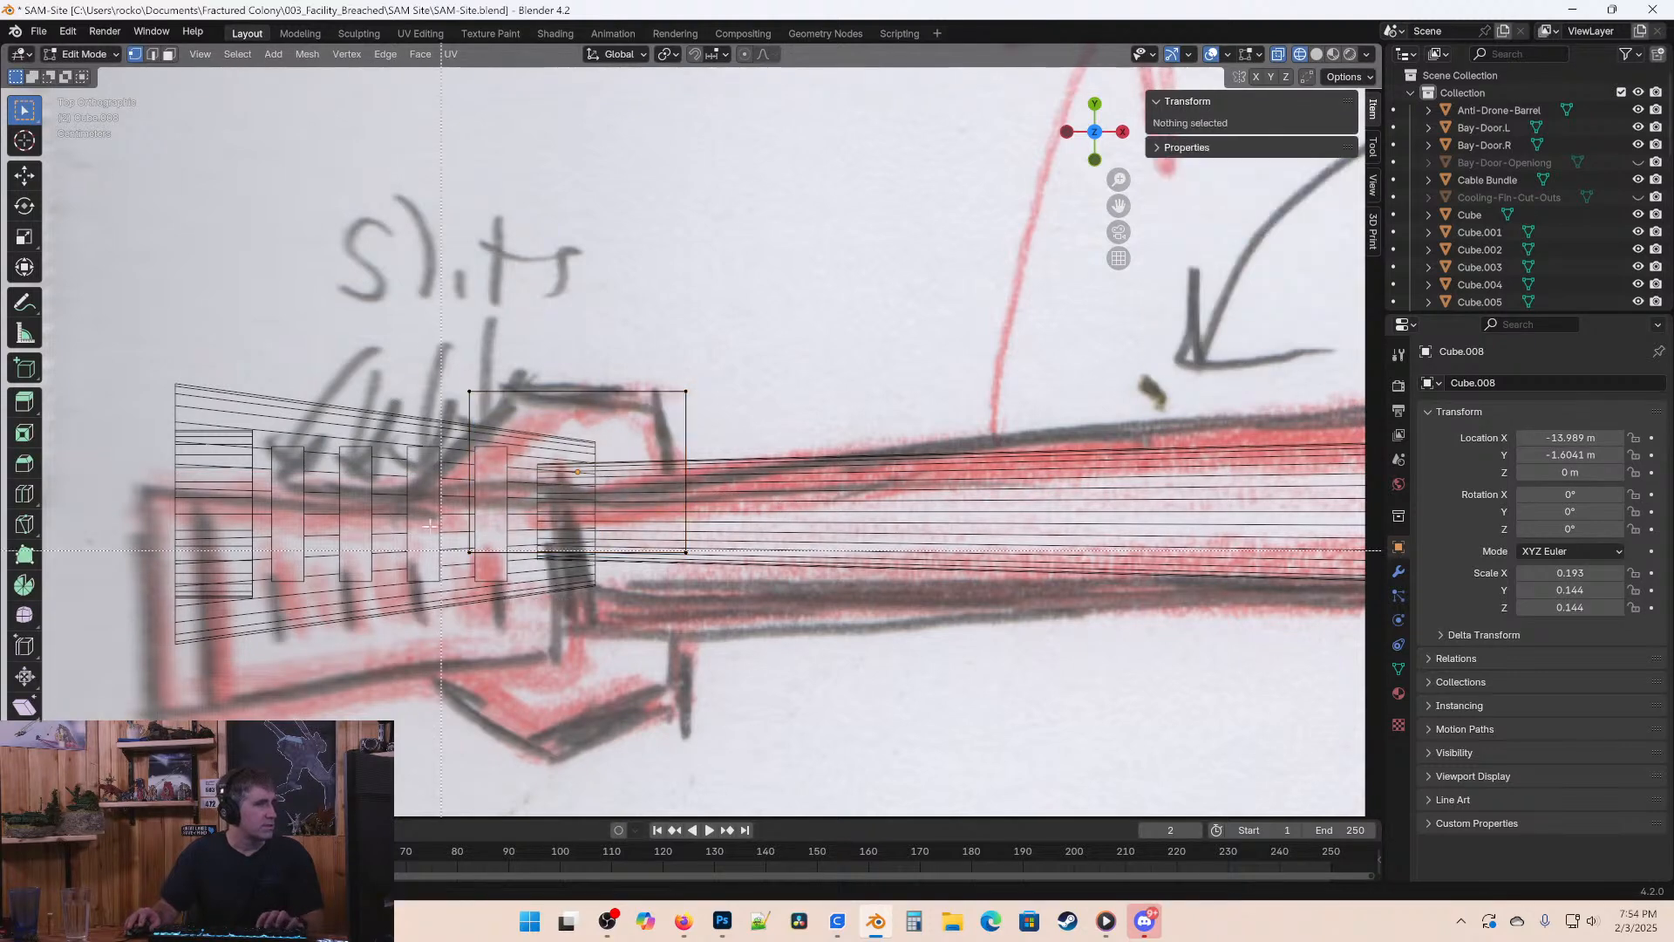
{"action": "key", "text": "g"}
{"action": "key", "text": "x"}
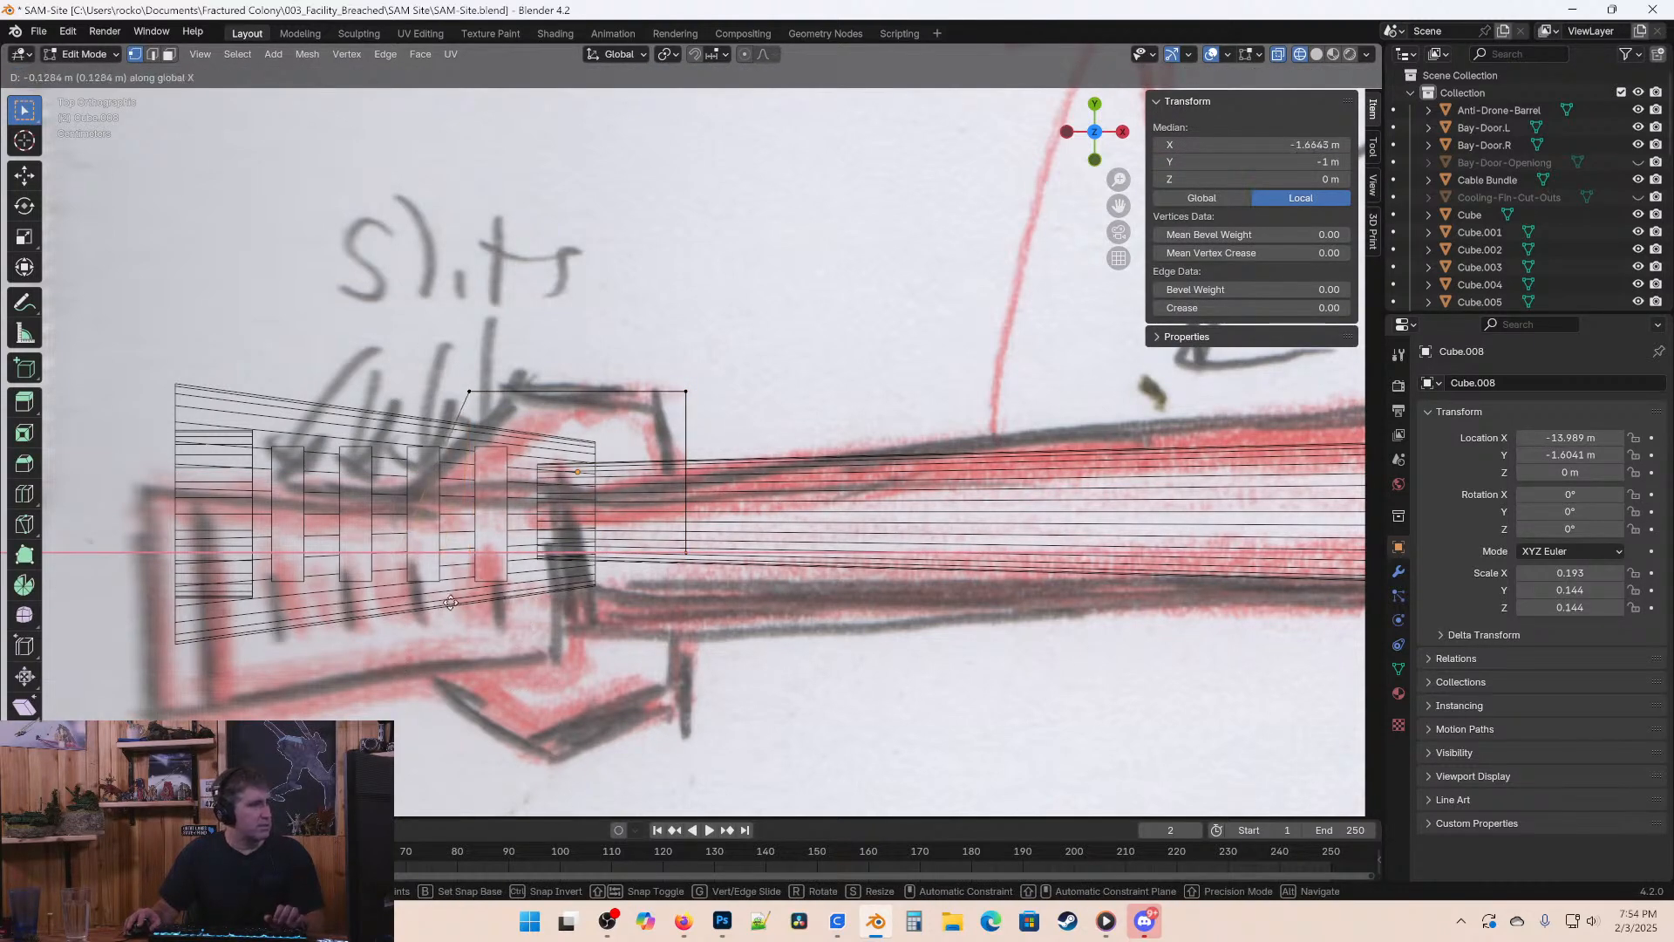
{"action": "left_click", "coordinate": [355, 575]}
{"action": "mouse_move", "coordinate": [355, 576]}
{"action": "middle_mouse_down"}
{"action": "mouse_move", "coordinate": [488, 506]}
{"action": "mouse_move", "coordinate": [721, 587]}
{"action": "mouse_move", "coordinate": [722, 418]}
{"action": "mouse_move", "coordinate": [689, 371]}
{"action": "mouse_move", "coordinate": [988, 387]}
{"action": "mouse_move", "coordinate": [922, 352]}
{"action": "middle_mouse_up"}
Scale the bracket block along Z to a thickness of about 0.1 m and save the file.
{"action": "key", "text": "Tab"}
{"action": "key", "text": "s"}
{"action": "key", "text": "z"}
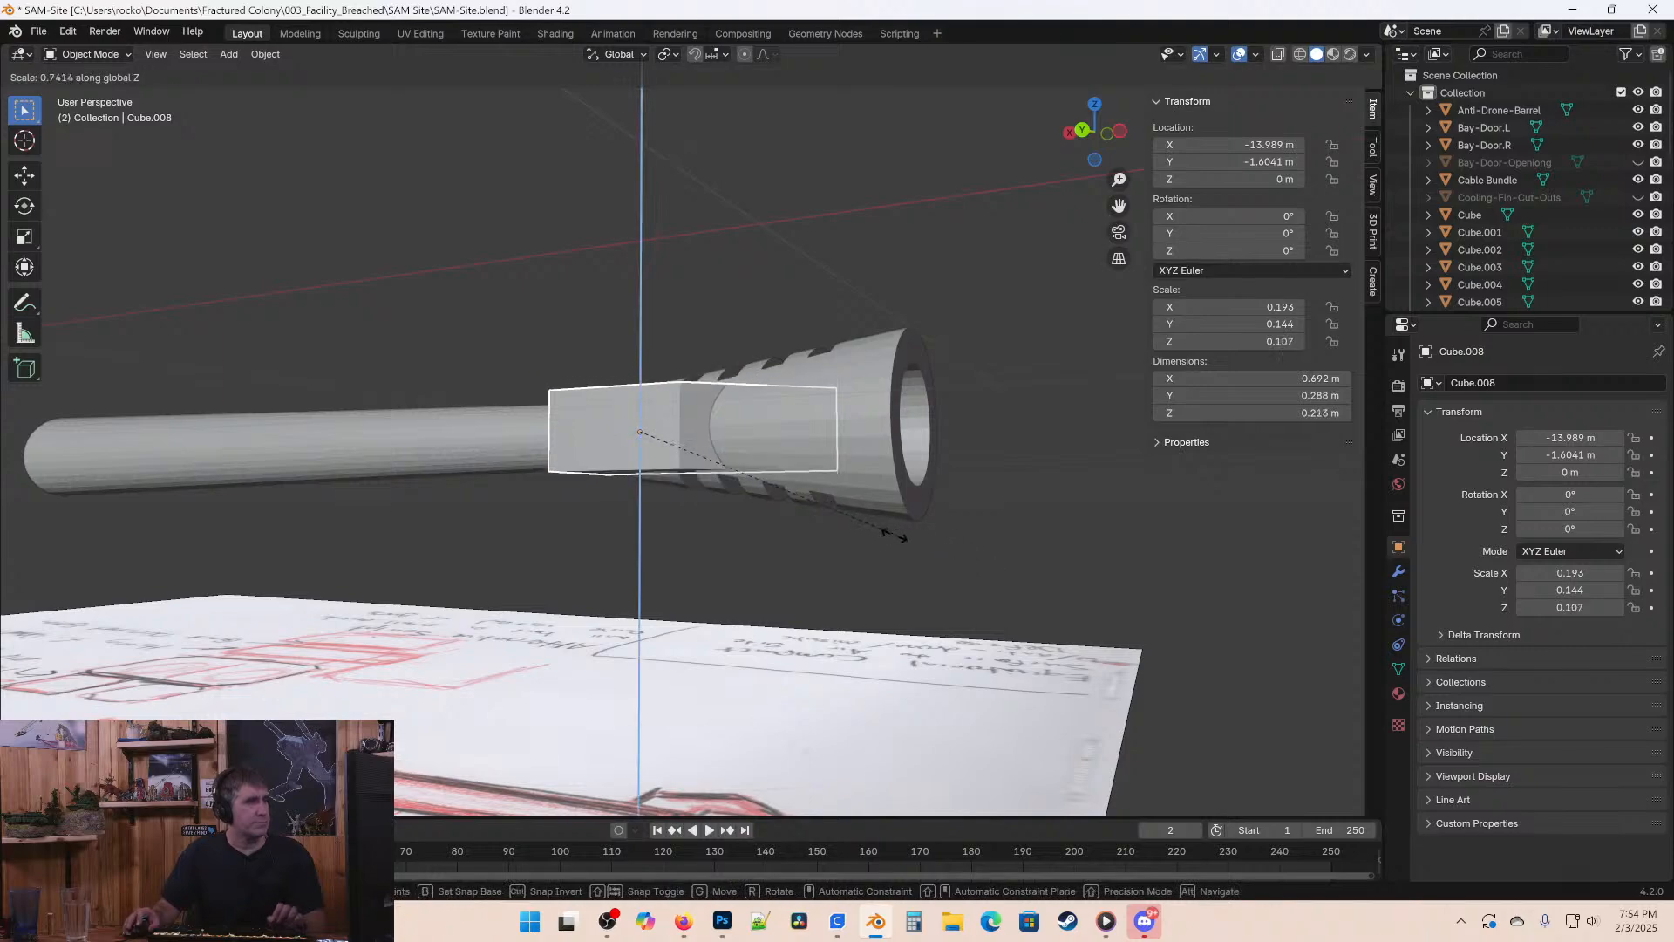
{"action": "left_click", "coordinate": [885, 524]}
{"action": "mouse_move", "coordinate": [885, 523]}
{"action": "middle_mouse_down"}
{"action": "mouse_move", "coordinate": [781, 460]}
{"action": "mouse_move", "coordinate": [541, 572]}
{"action": "mouse_move", "coordinate": [636, 599]}
{"action": "mouse_move", "coordinate": [347, 559]}
{"action": "mouse_move", "coordinate": [452, 533]}
{"action": "mouse_move", "coordinate": [433, 358]}
{"action": "mouse_move", "coordinate": [657, 505]}
{"action": "mouse_move", "coordinate": [781, 422]}
{"action": "mouse_move", "coordinate": [296, 415]}
{"action": "mouse_move", "coordinate": [378, 465]}
{"action": "mouse_move", "coordinate": [468, 445]}
{"action": "mouse_move", "coordinate": [694, 295]}
{"action": "middle_mouse_up"}
{"action": "key", "text": "ctrl+s"}
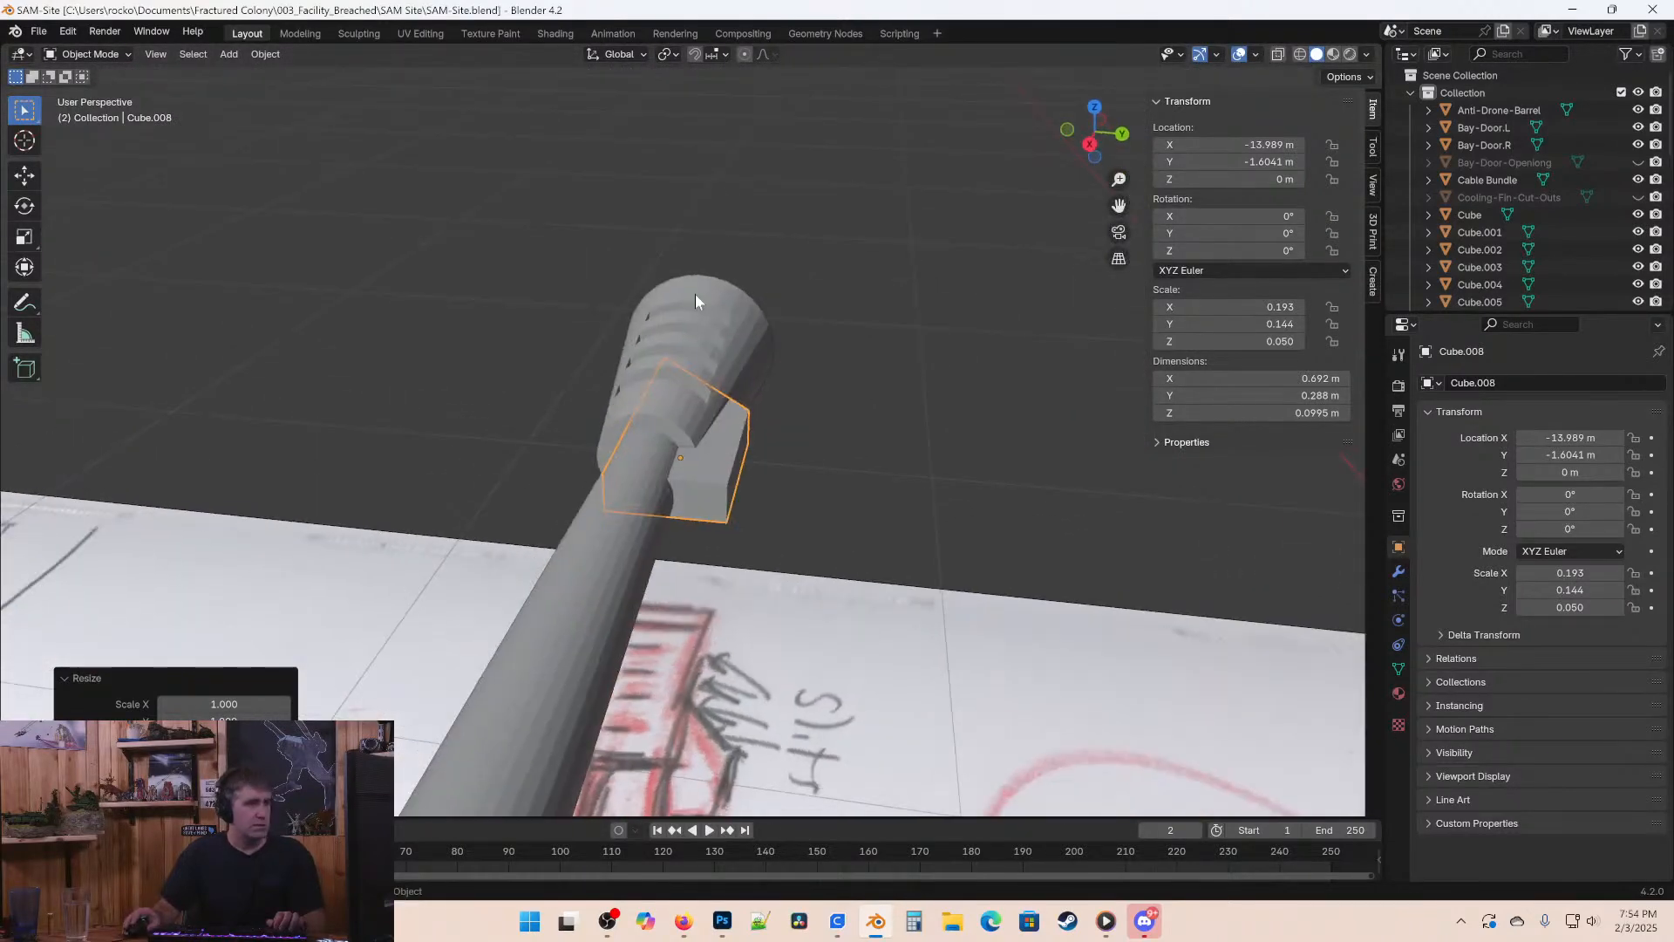
Move the bracket block's inner vertices outward along Y to a depth of about 0.181 m and save the file.
{"action": "key", "text": "KP_7"}
{"action": "scroll", "coordinate": [710, 445], "scroll_direction": "up", "scroll_amount": 3}
{"action": "middle_click_drag", "start_coordinate": [710, 445], "coordinate": [652, 470], "text": "shift"}
{"action": "key", "text": "Tab"}
{"action": "key", "text": "z"}
{"action": "left_click", "coordinate": [567, 504]}
{"action": "left_click", "coordinate": [400, 640]}
{"action": "left_click_drag", "start_coordinate": [375, 610], "coordinate": [863, 528]}
{"action": "key", "text": "g"}
{"action": "key", "text": "y"}
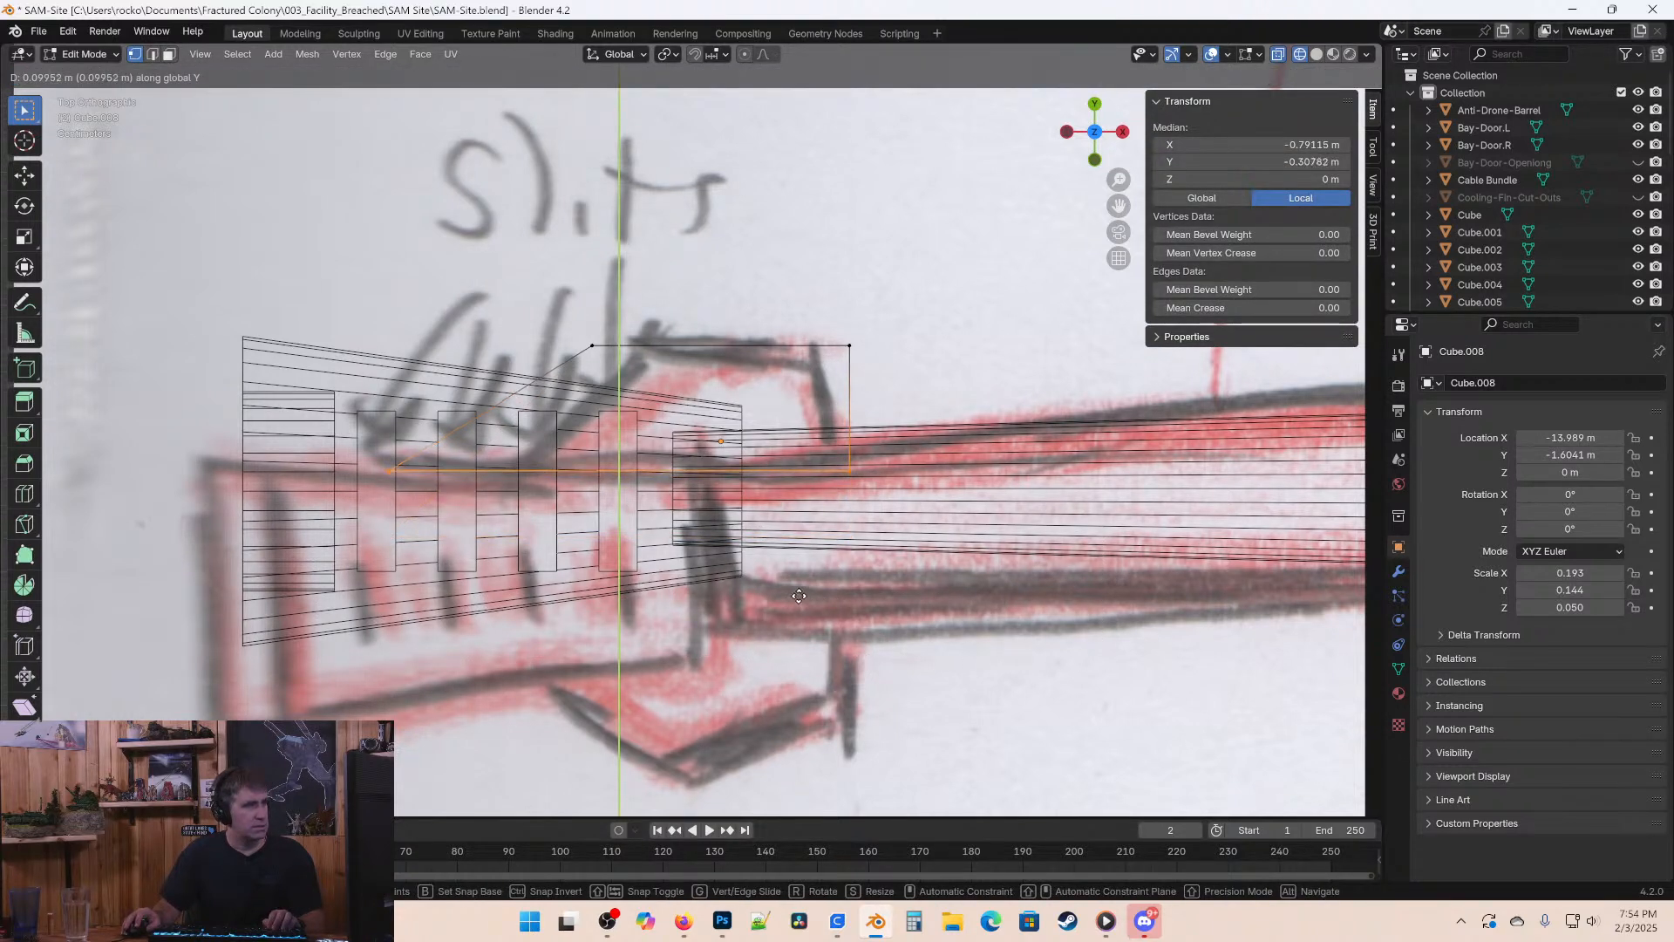
{"action": "left_click", "coordinate": [809, 593]}
{"action": "mouse_move", "coordinate": [810, 593]}
{"action": "middle_mouse_down"}
{"action": "mouse_move", "coordinate": [952, 383]}
{"action": "mouse_move", "coordinate": [953, 436]}
{"action": "middle_mouse_up"}
{"action": "key", "text": "shift+z"}
{"action": "key", "text": "Tab"}
{"action": "key", "text": "ctrl+s"}
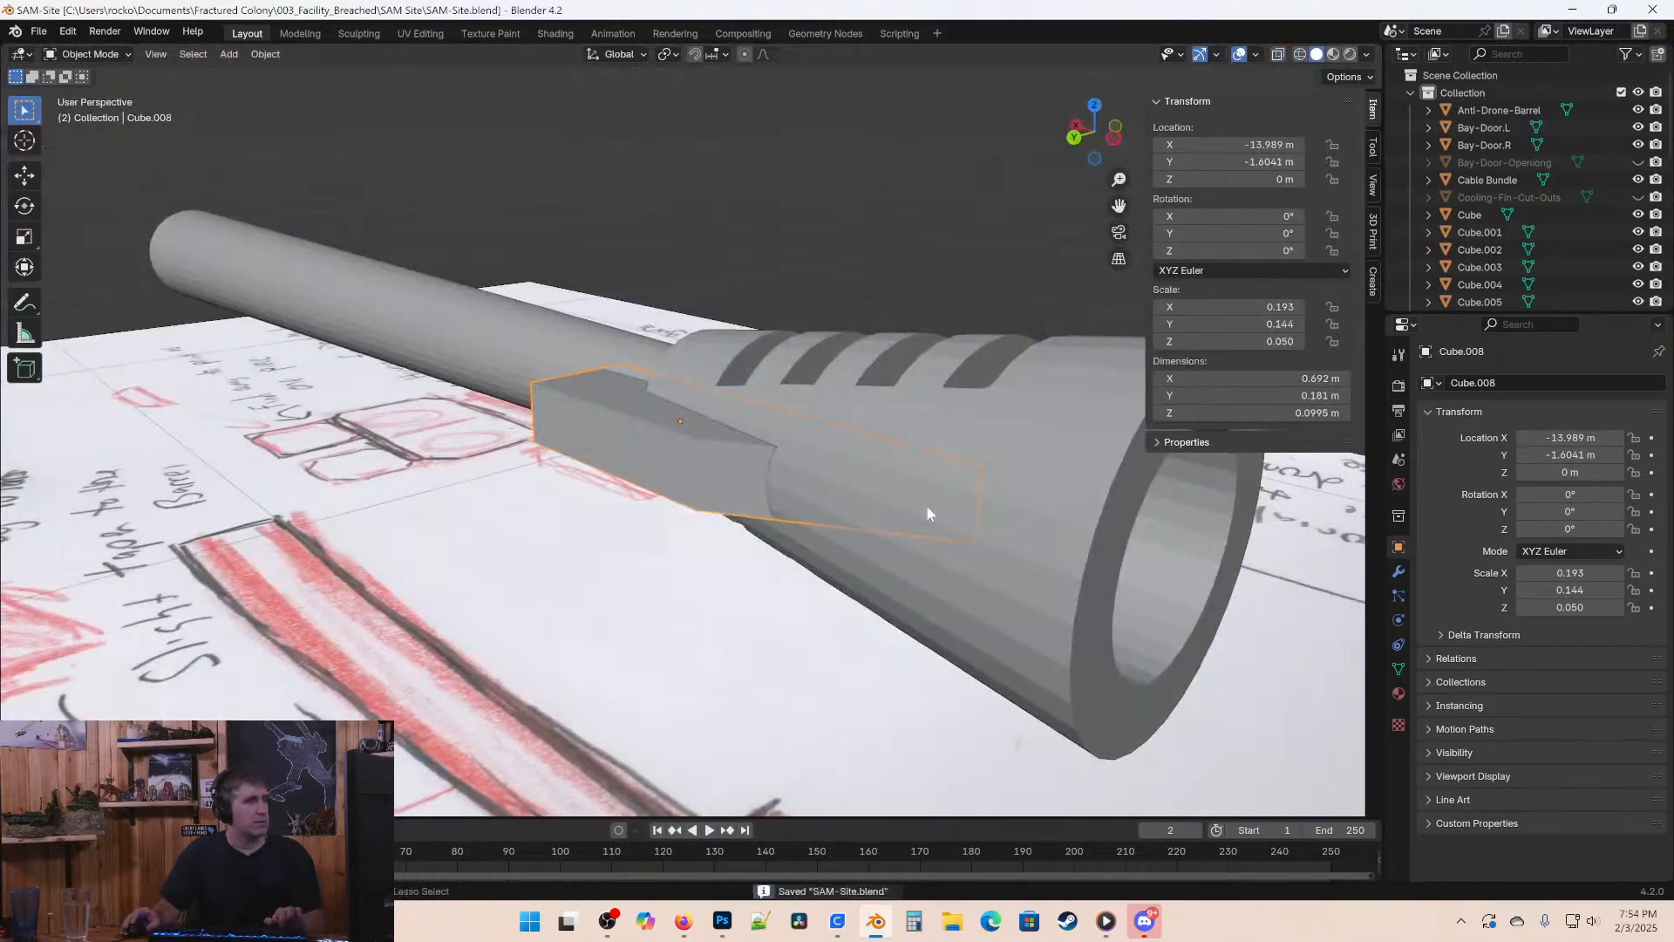
Apply the bracket block's scale and select its outer vertical edge at the barrel-side end.
{"action": "middle_click_drag", "start_coordinate": [926, 504], "coordinate": [536, 532]}
{"action": "key", "text": "ctrl+a"}
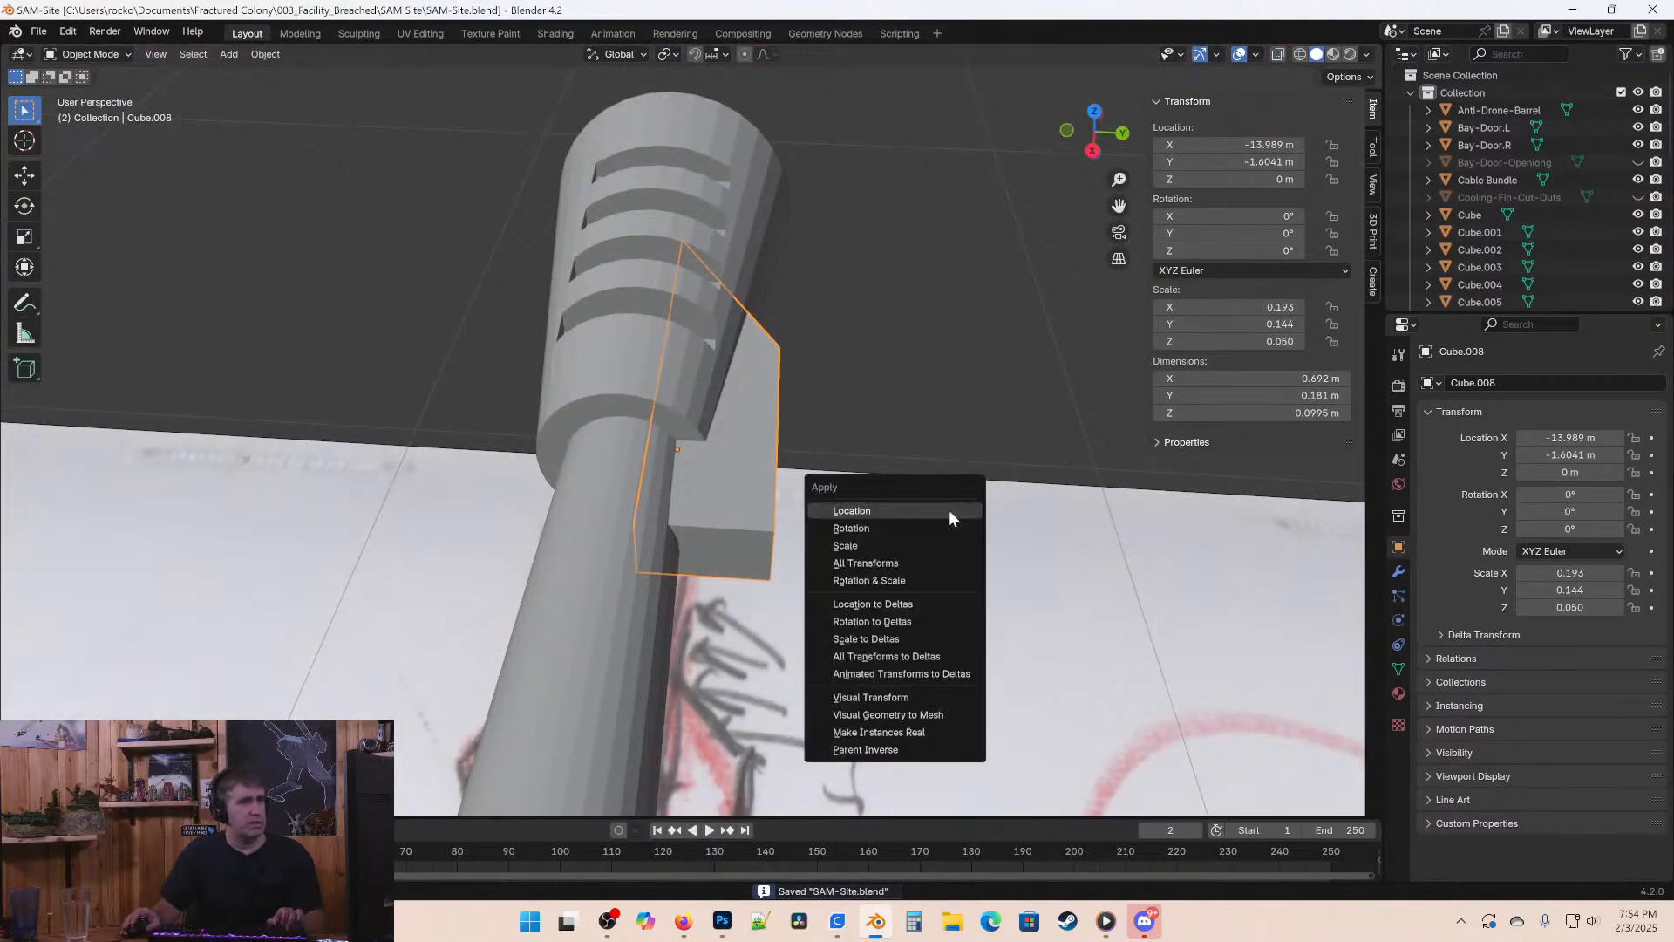
{"action": "left_click", "coordinate": [906, 545]}
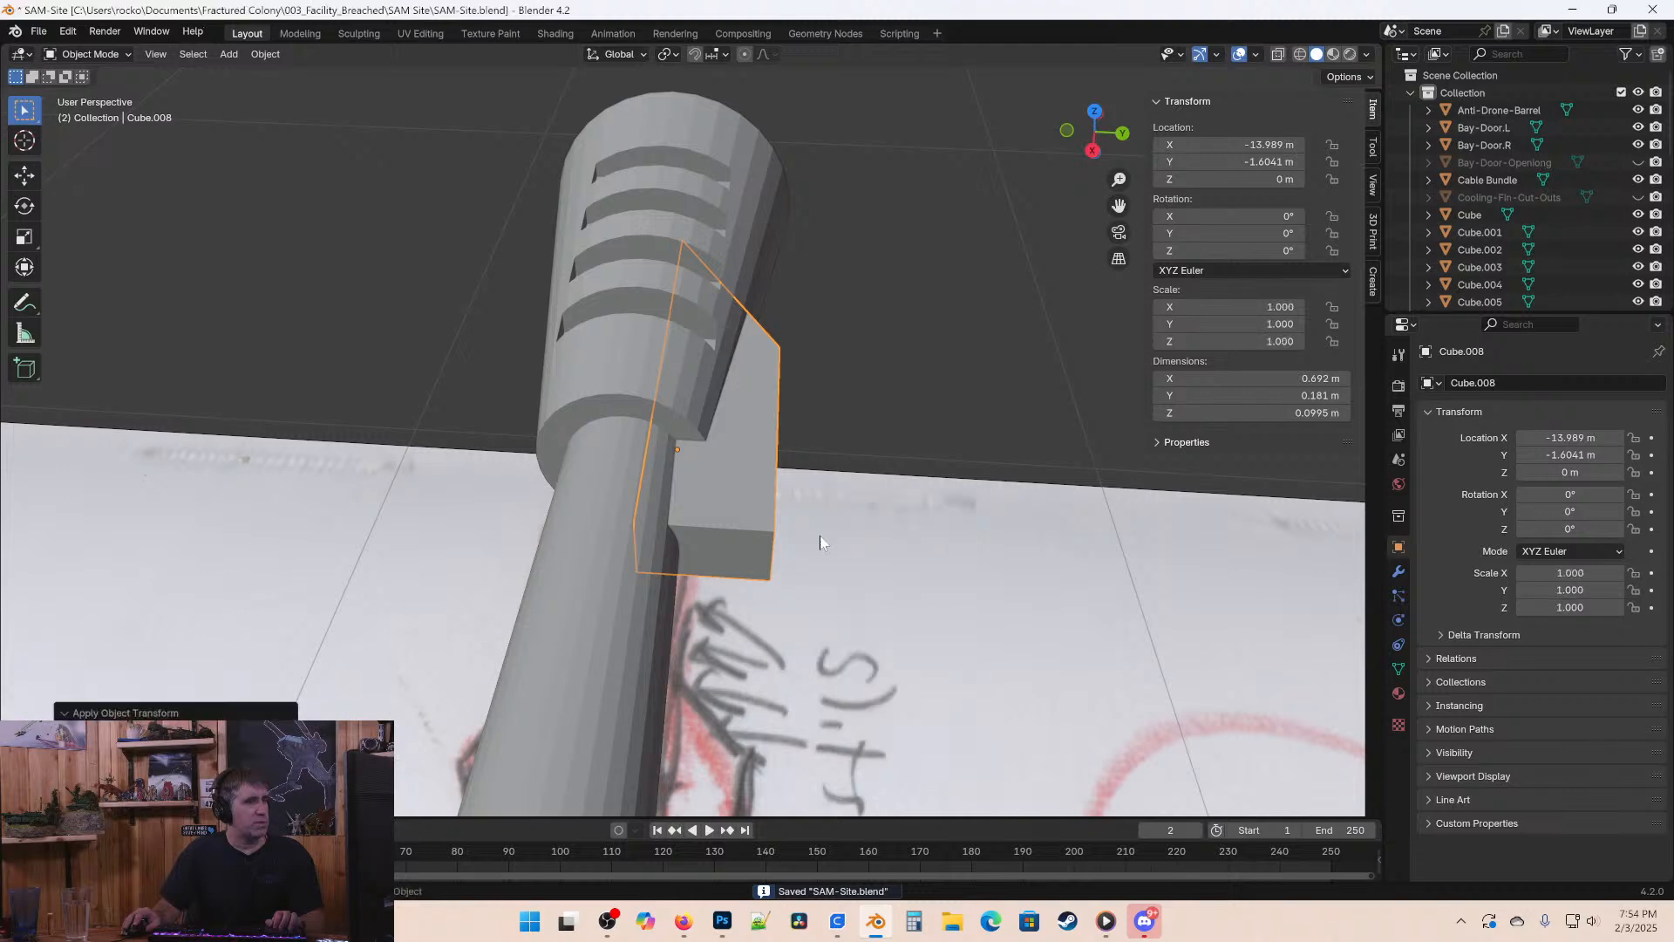
{"action": "middle_click_drag", "start_coordinate": [906, 545], "coordinate": [475, 396]}
{"action": "key", "text": "Tab"}
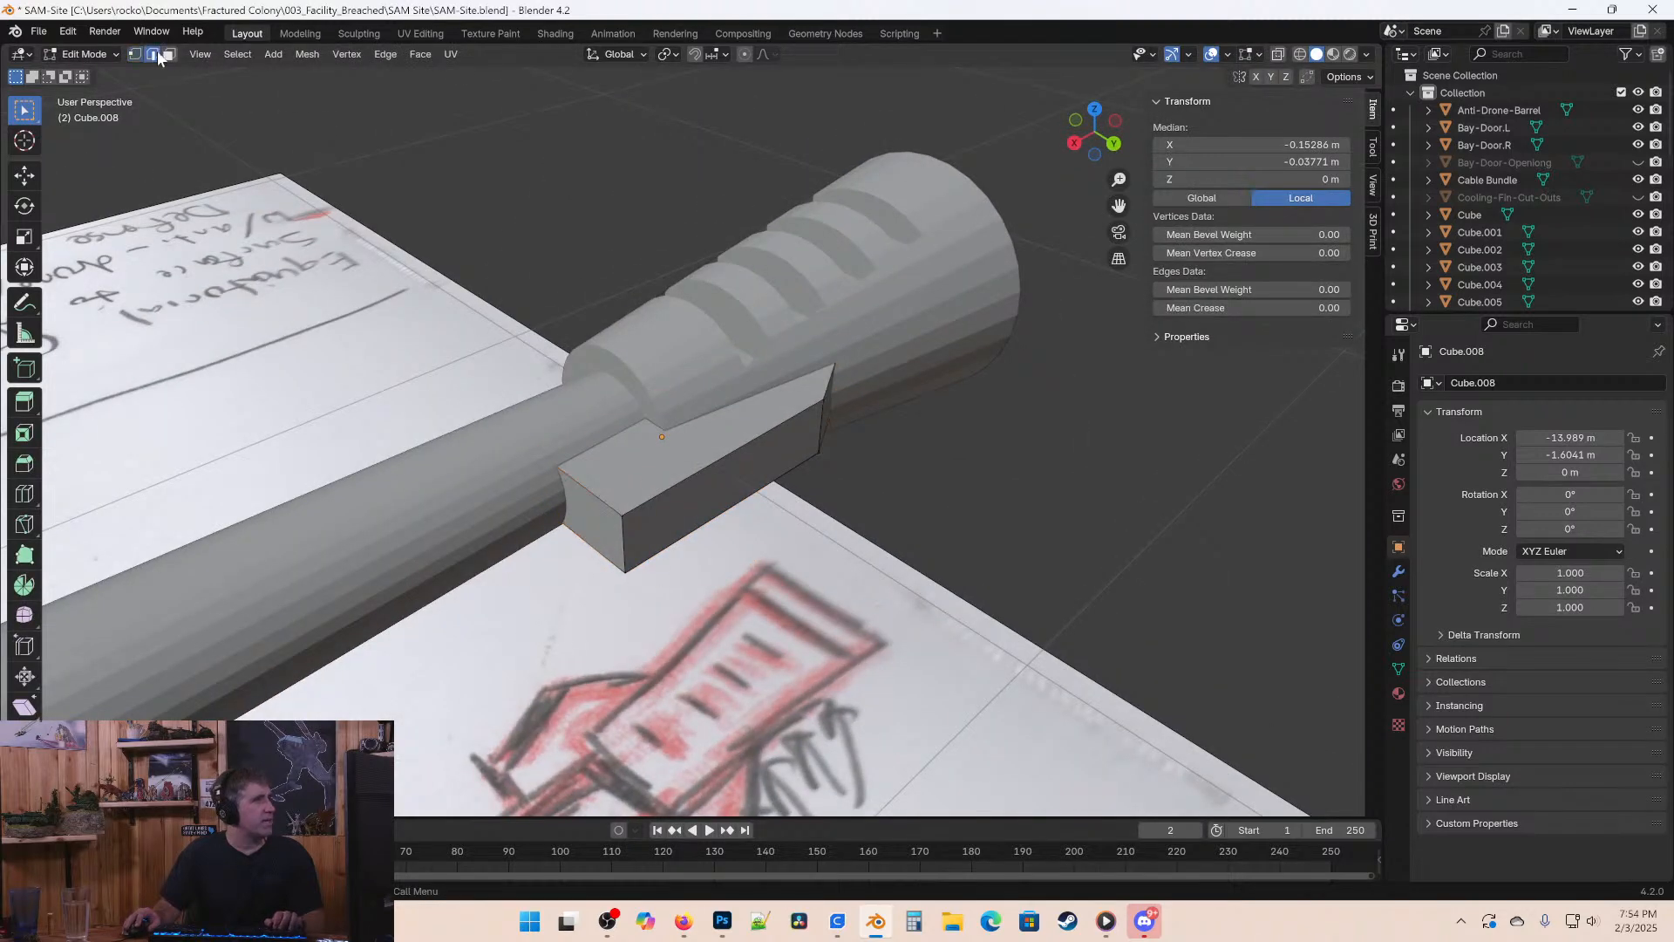
{"action": "left_click", "coordinate": [621, 553]}
{"action": "middle_click_drag", "start_coordinate": [621, 553], "coordinate": [872, 611]}
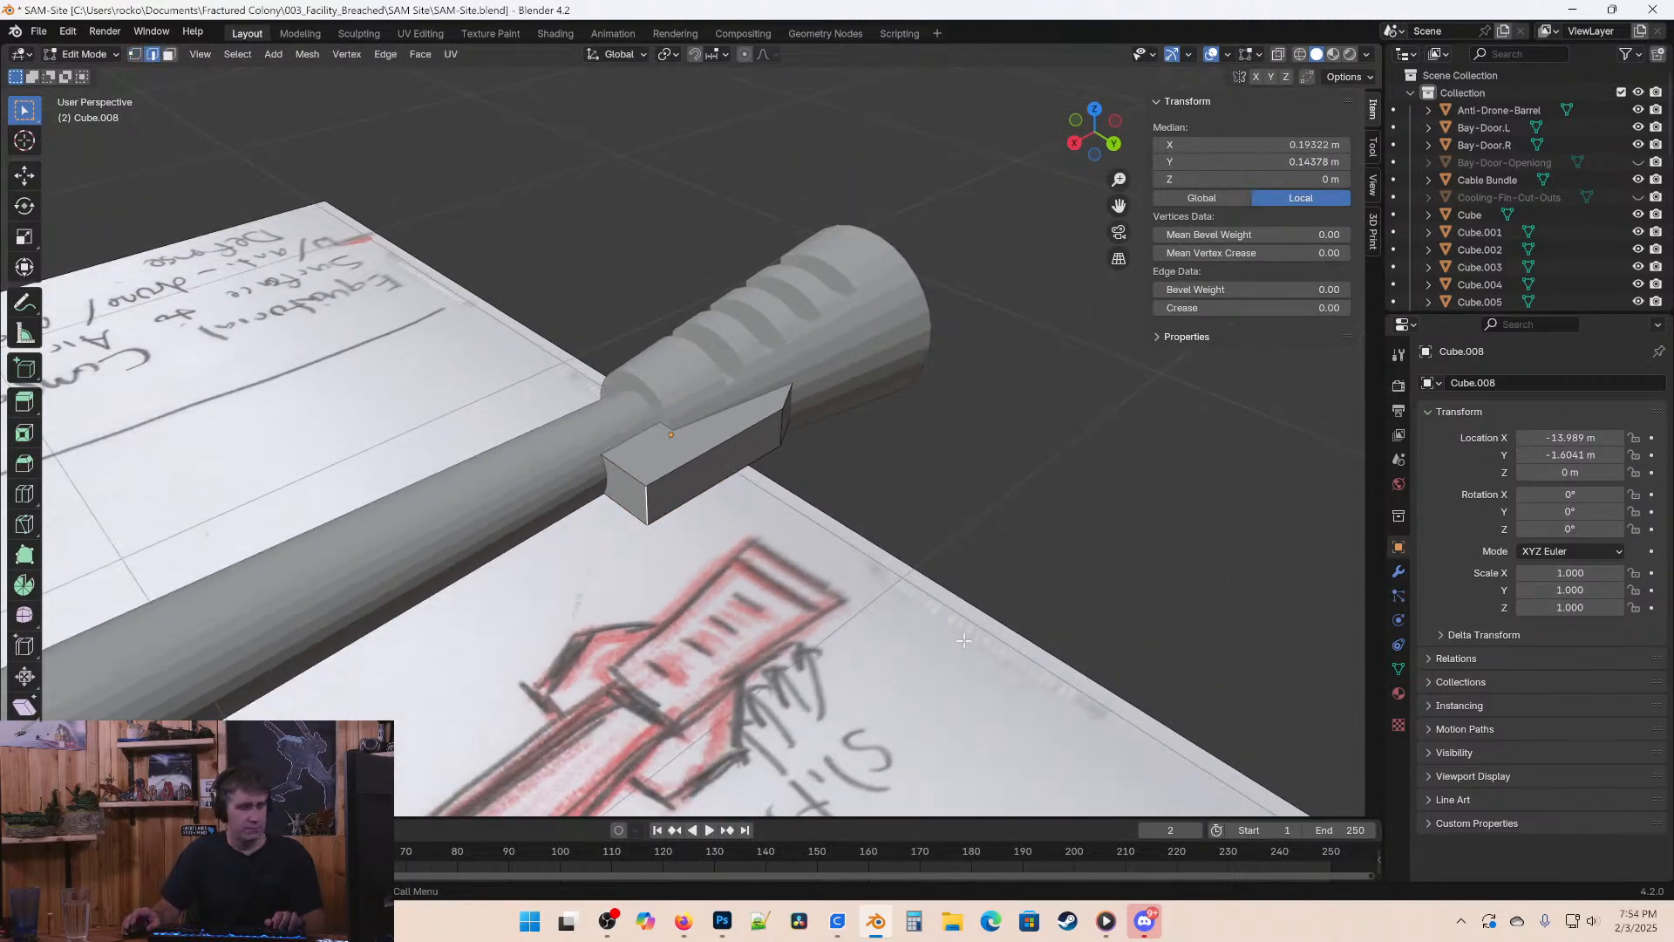
Try a vertex bevel about 0.032 m wide on the bracket block's selected corner edge, and undo it.
{"action": "key", "text": "ctrl+shift+b"}
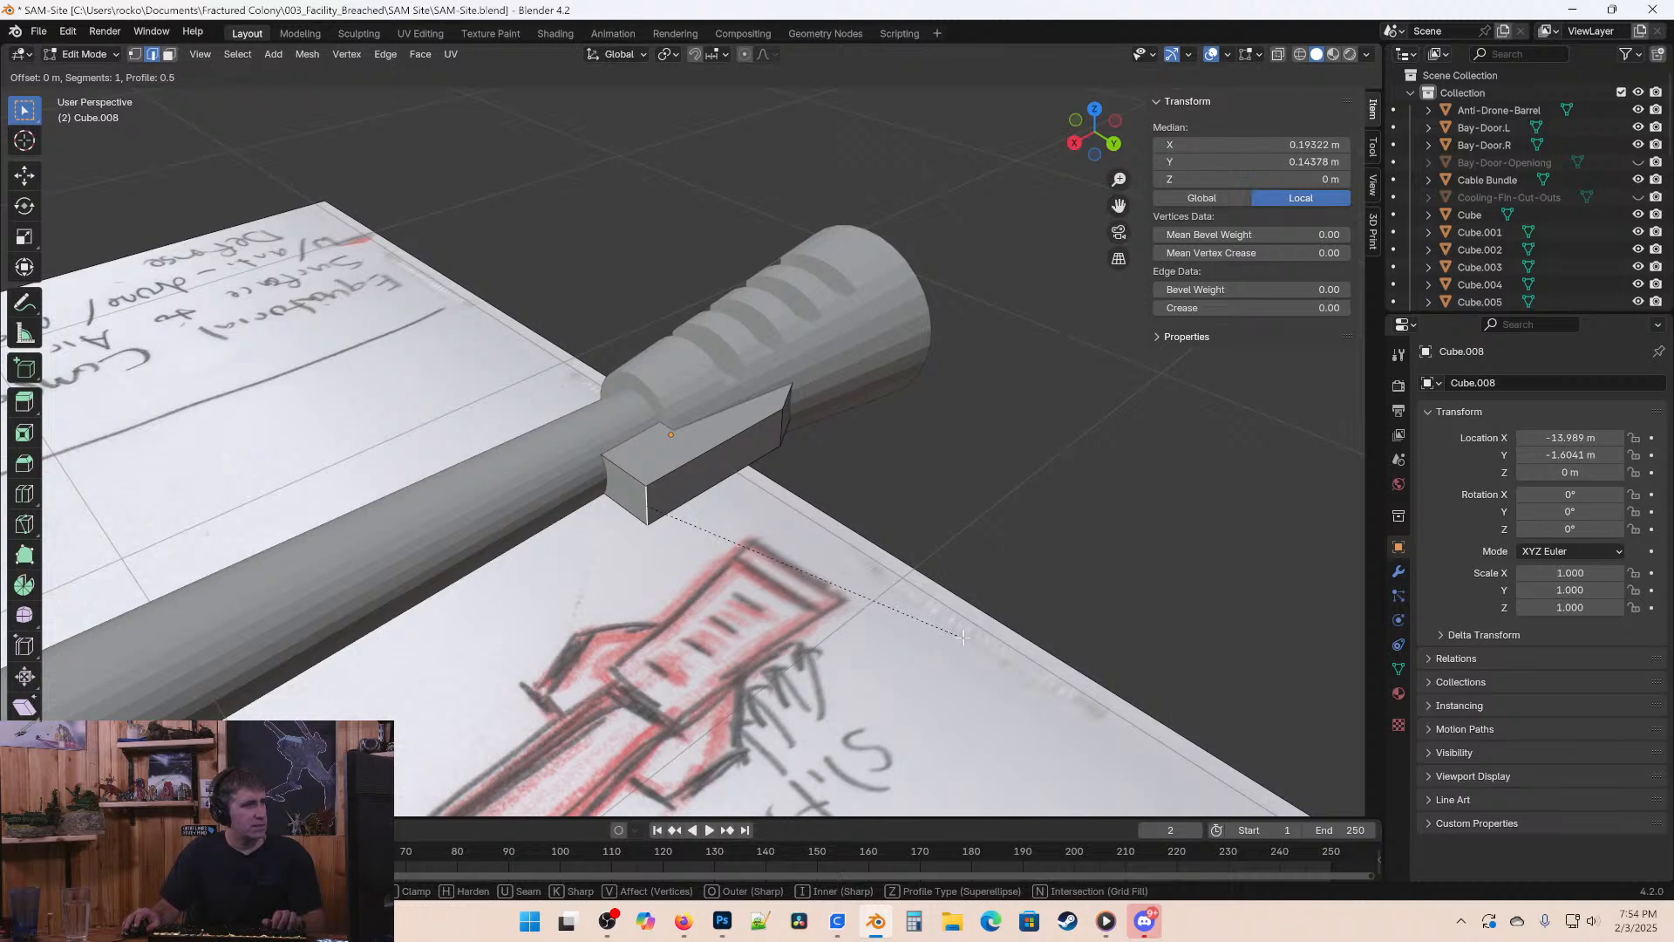
{"action": "left_click", "coordinate": [891, 613]}
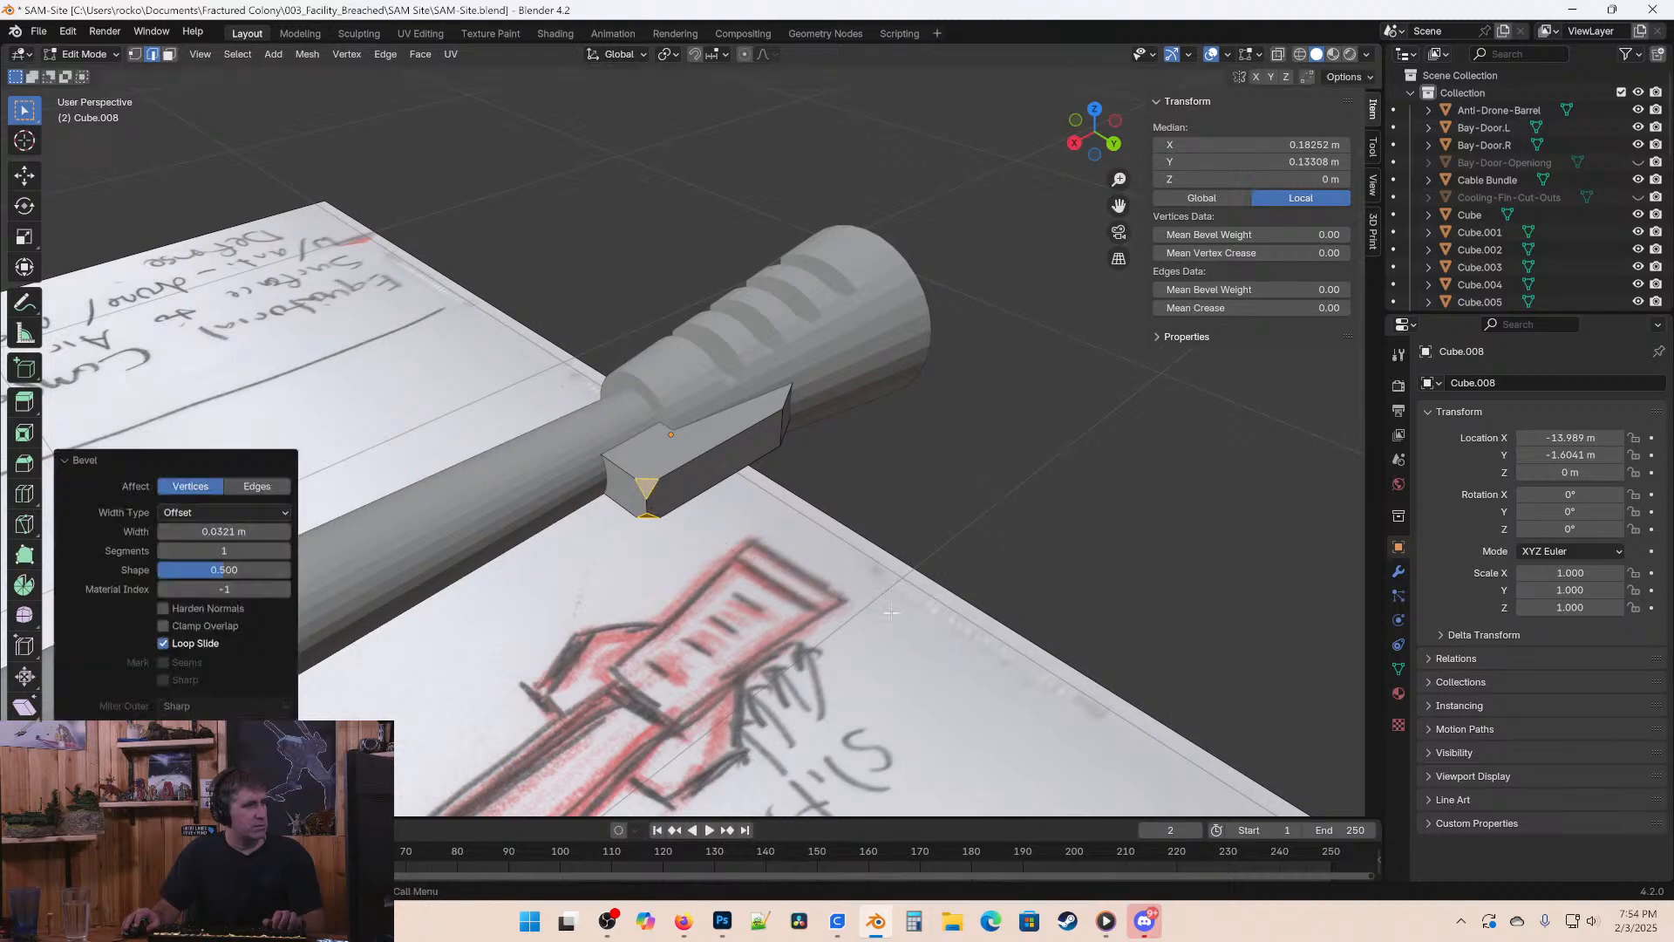
{"action": "middle_click_drag", "start_coordinate": [891, 613], "coordinate": [784, 515]}
{"action": "key", "text": "ctrl+z"}
Try edge bevels of different widths on the bracket block's barrel-side outer edge, and undo them.
{"action": "mouse_move", "coordinate": [576, 412]}
{"action": "middle_mouse_down"}
{"action": "mouse_move", "coordinate": [758, 462]}
{"action": "mouse_move", "coordinate": [597, 437]}
{"action": "mouse_move", "coordinate": [497, 486]}
{"action": "mouse_move", "coordinate": [676, 441]}
{"action": "mouse_move", "coordinate": [483, 489]}
{"action": "mouse_move", "coordinate": [699, 523]}
{"action": "mouse_move", "coordinate": [644, 514]}
{"action": "middle_mouse_up"}
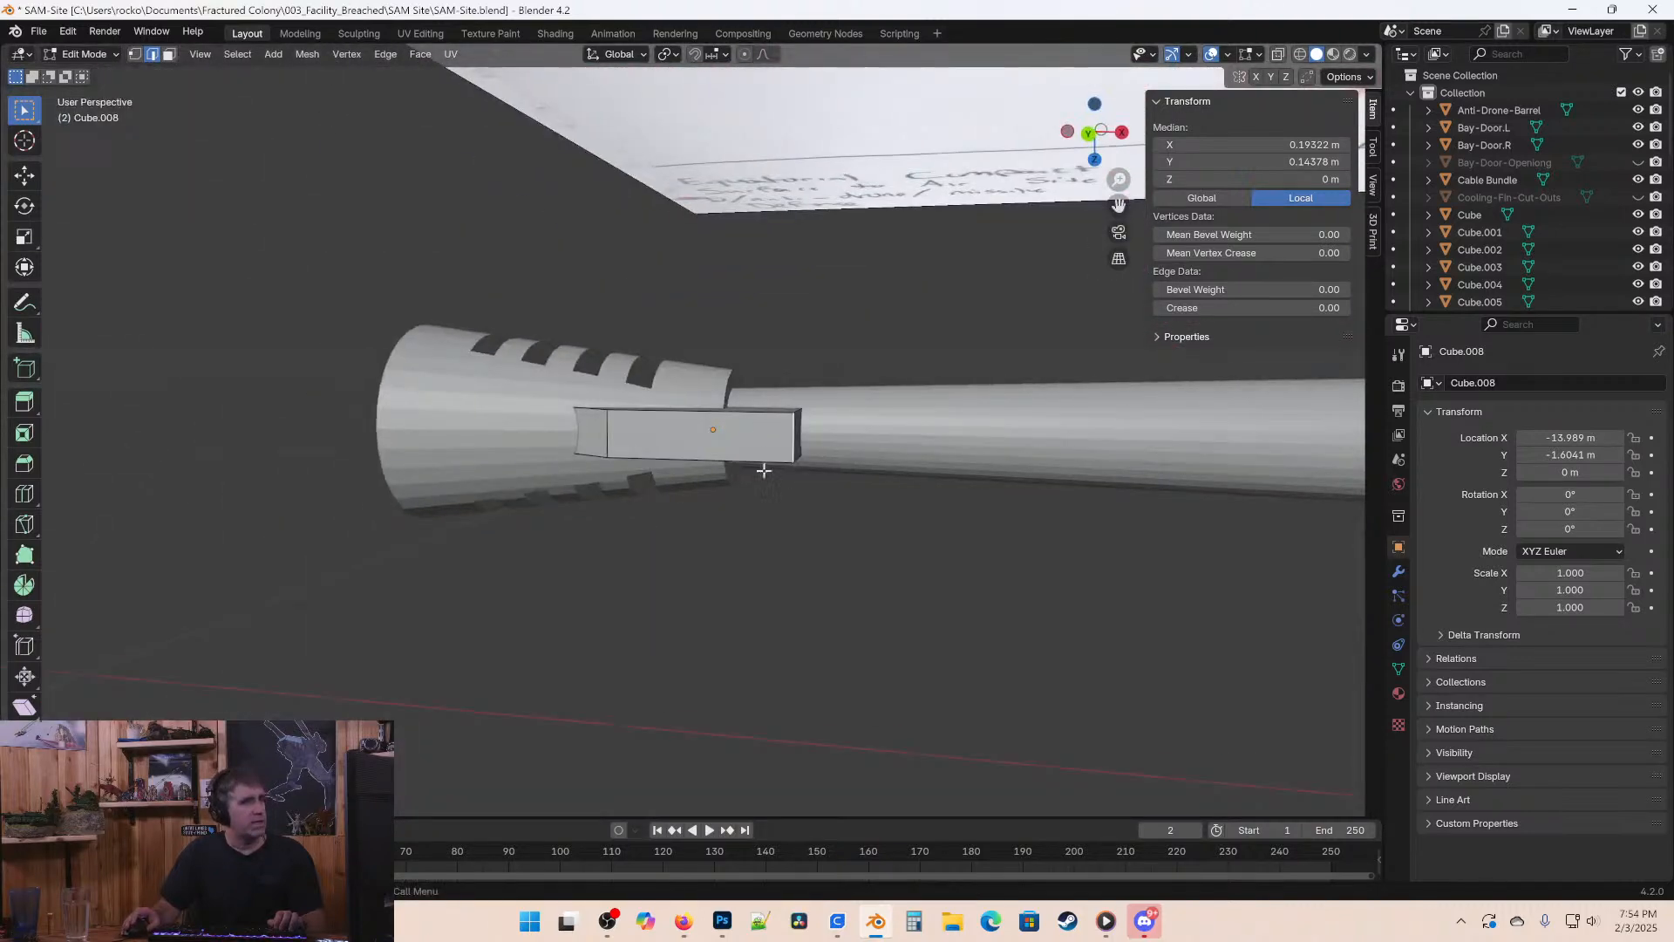
{"action": "middle_click_drag", "start_coordinate": [764, 471], "coordinate": [762, 426]}
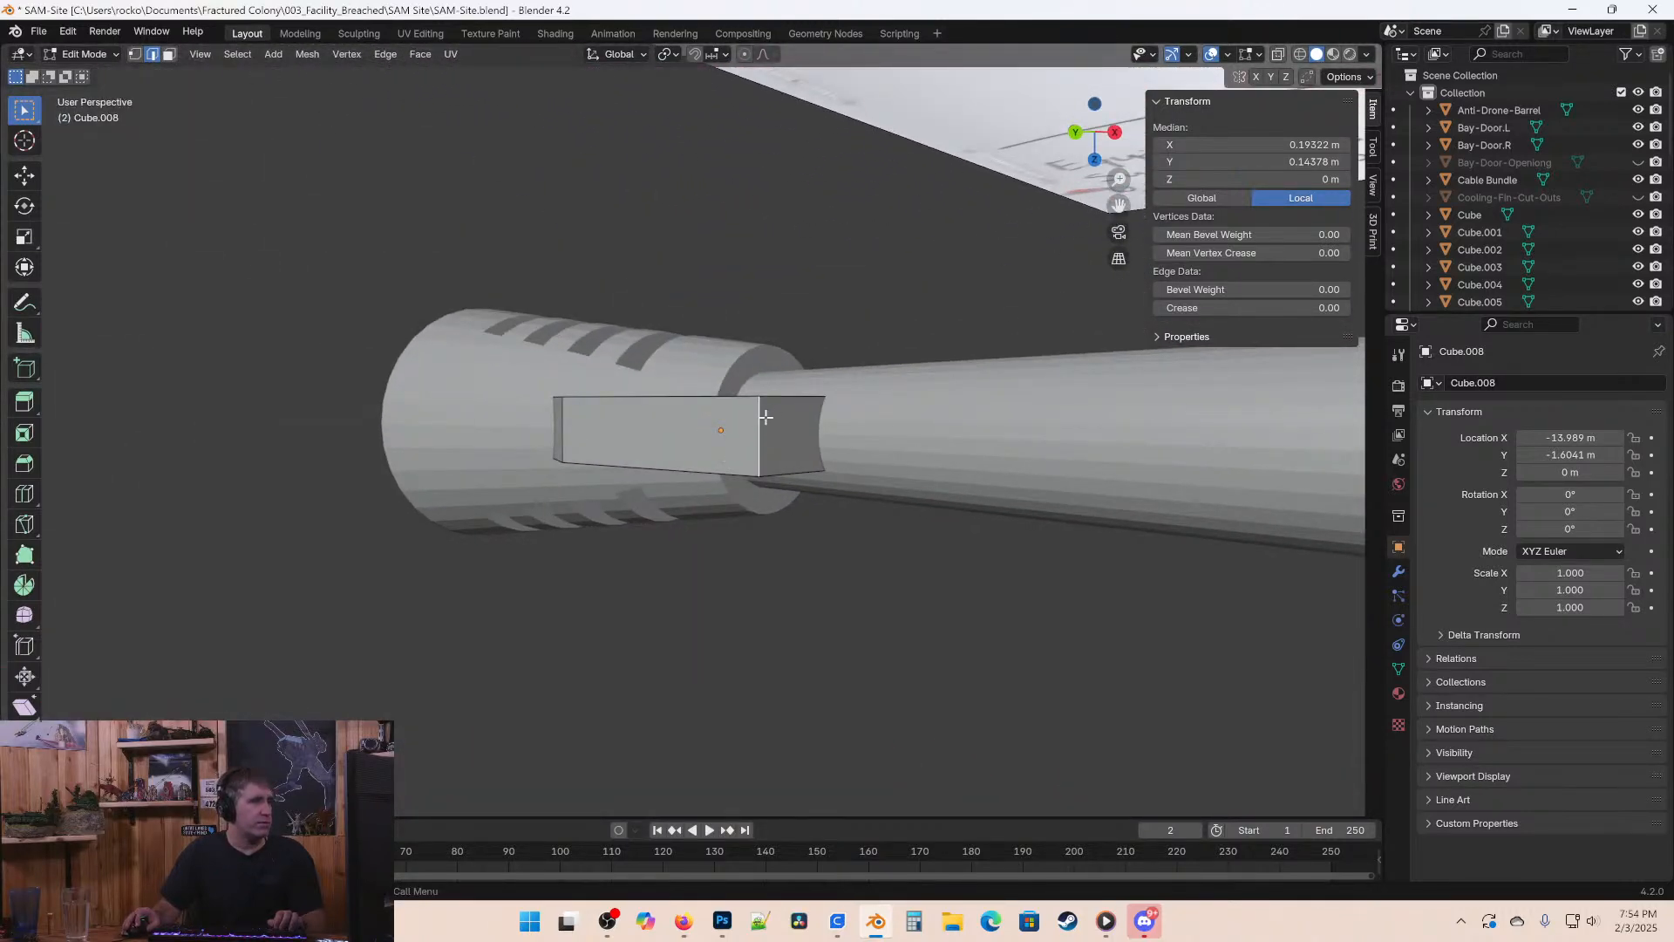
{"action": "key", "text": "ctrl+b"}
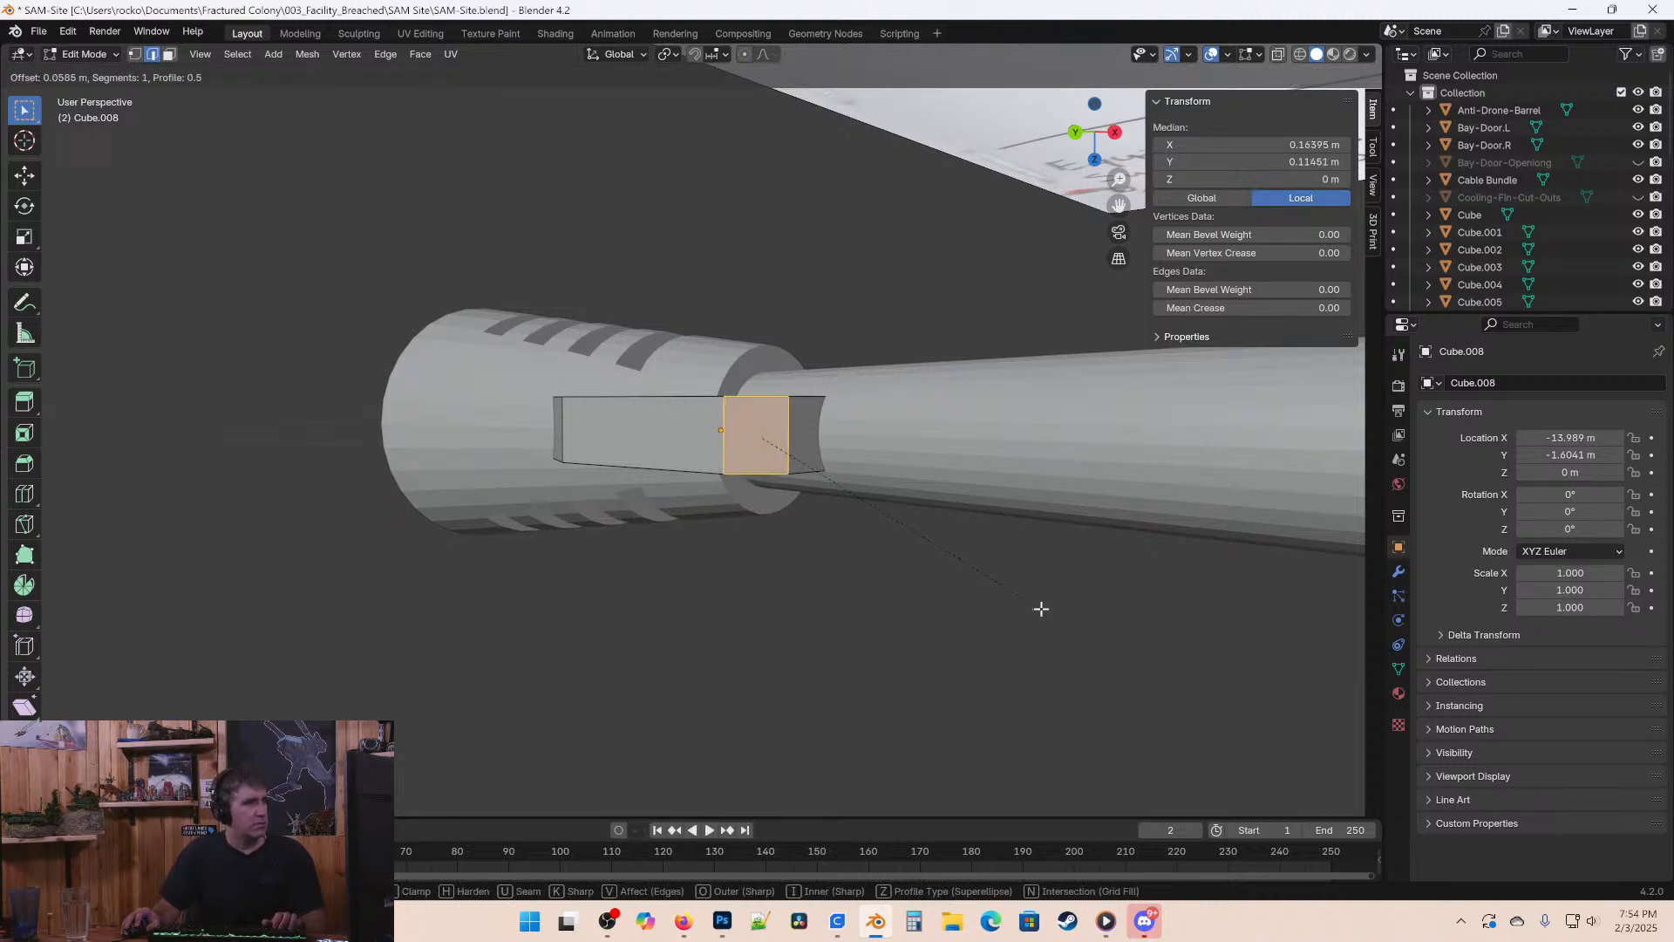
{"action": "left_click", "coordinate": [928, 571]}
{"action": "key", "text": "ctrl+z"}
{"action": "key", "text": "ctrl+b"}
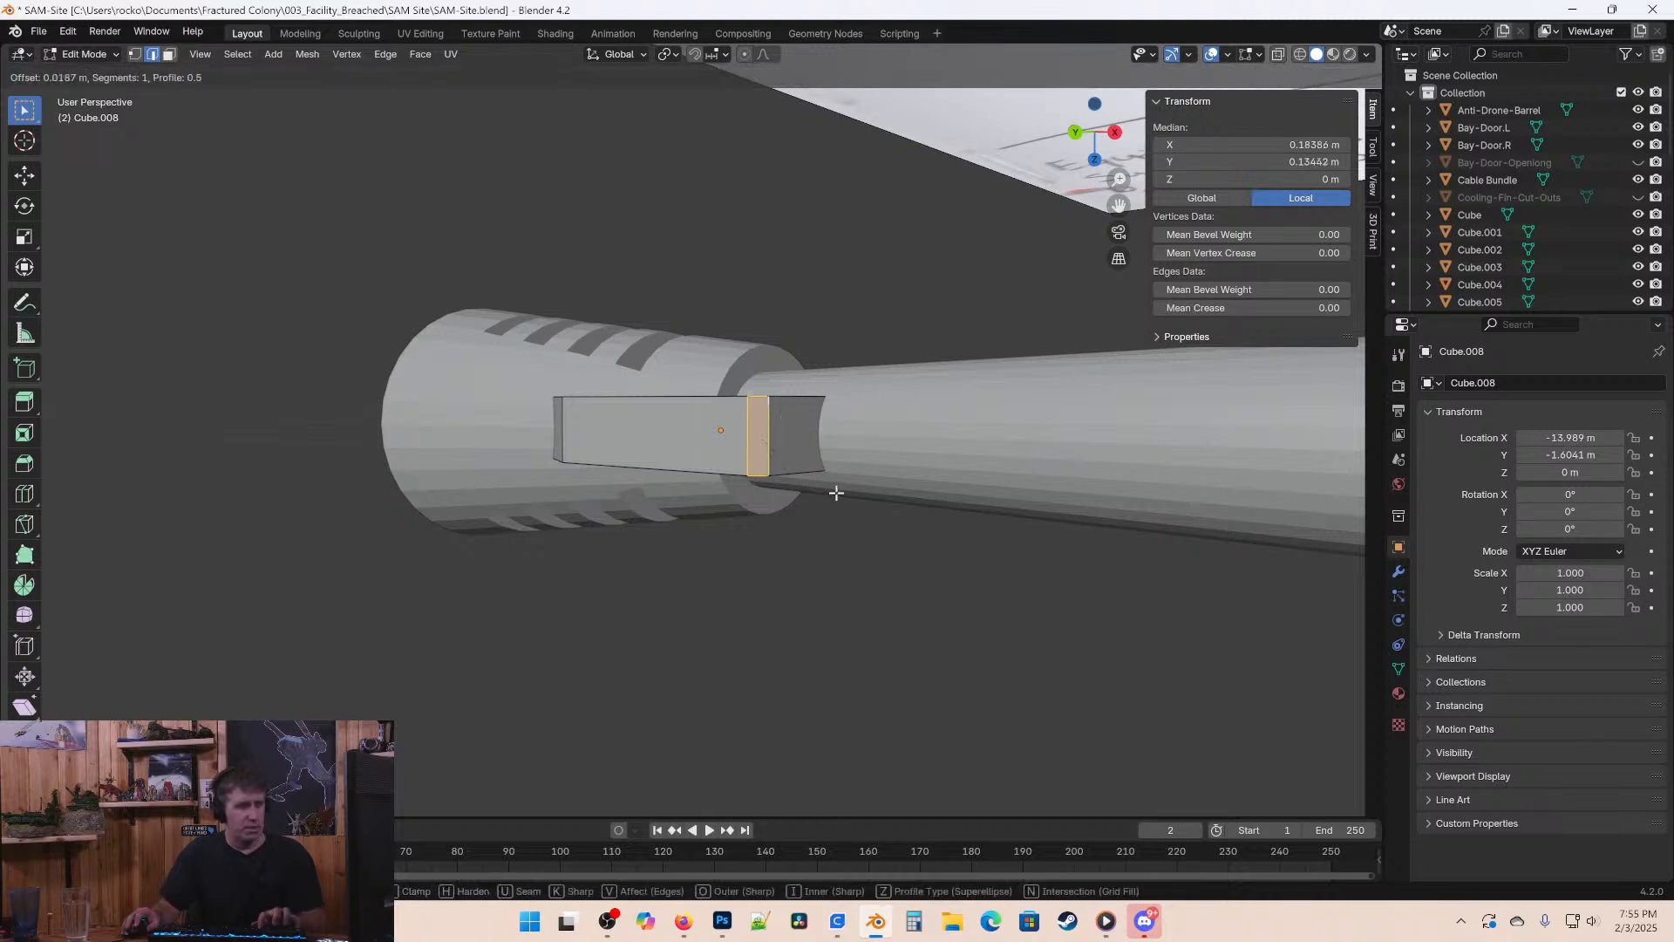
{"action": "left_click", "coordinate": [850, 495]}
{"action": "left_click", "coordinate": [835, 493]}
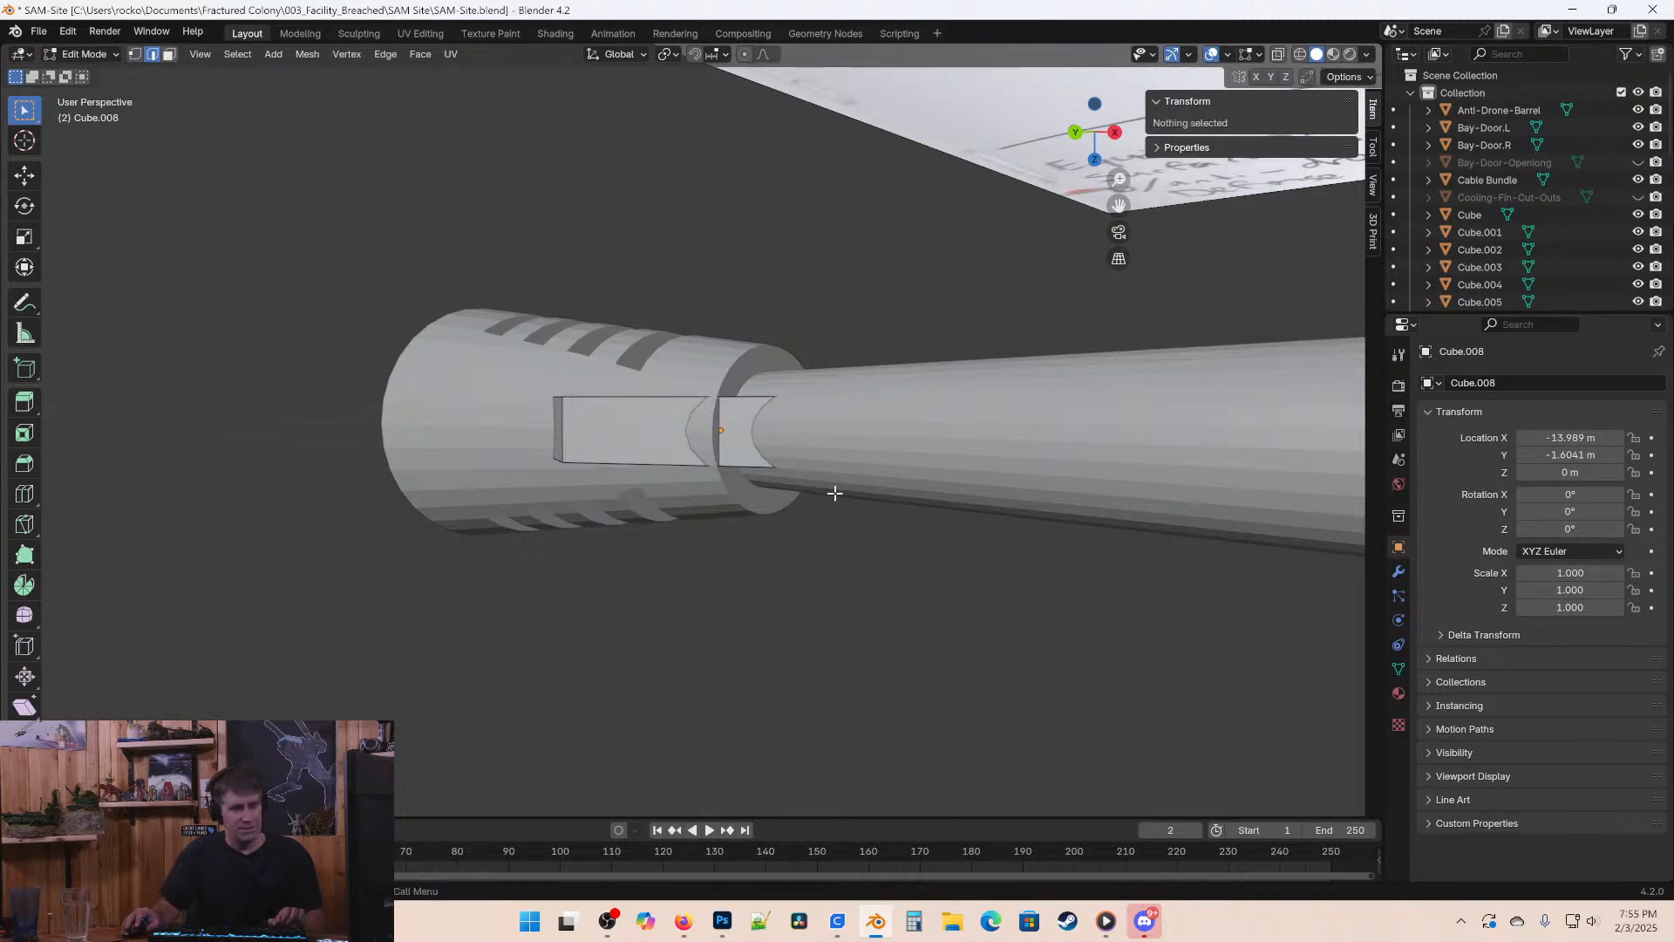
{"action": "key", "text": "shift+z"}
{"action": "middle_click_drag", "start_coordinate": [836, 613], "coordinate": [779, 507]}
{"action": "key", "text": "shift+z"}
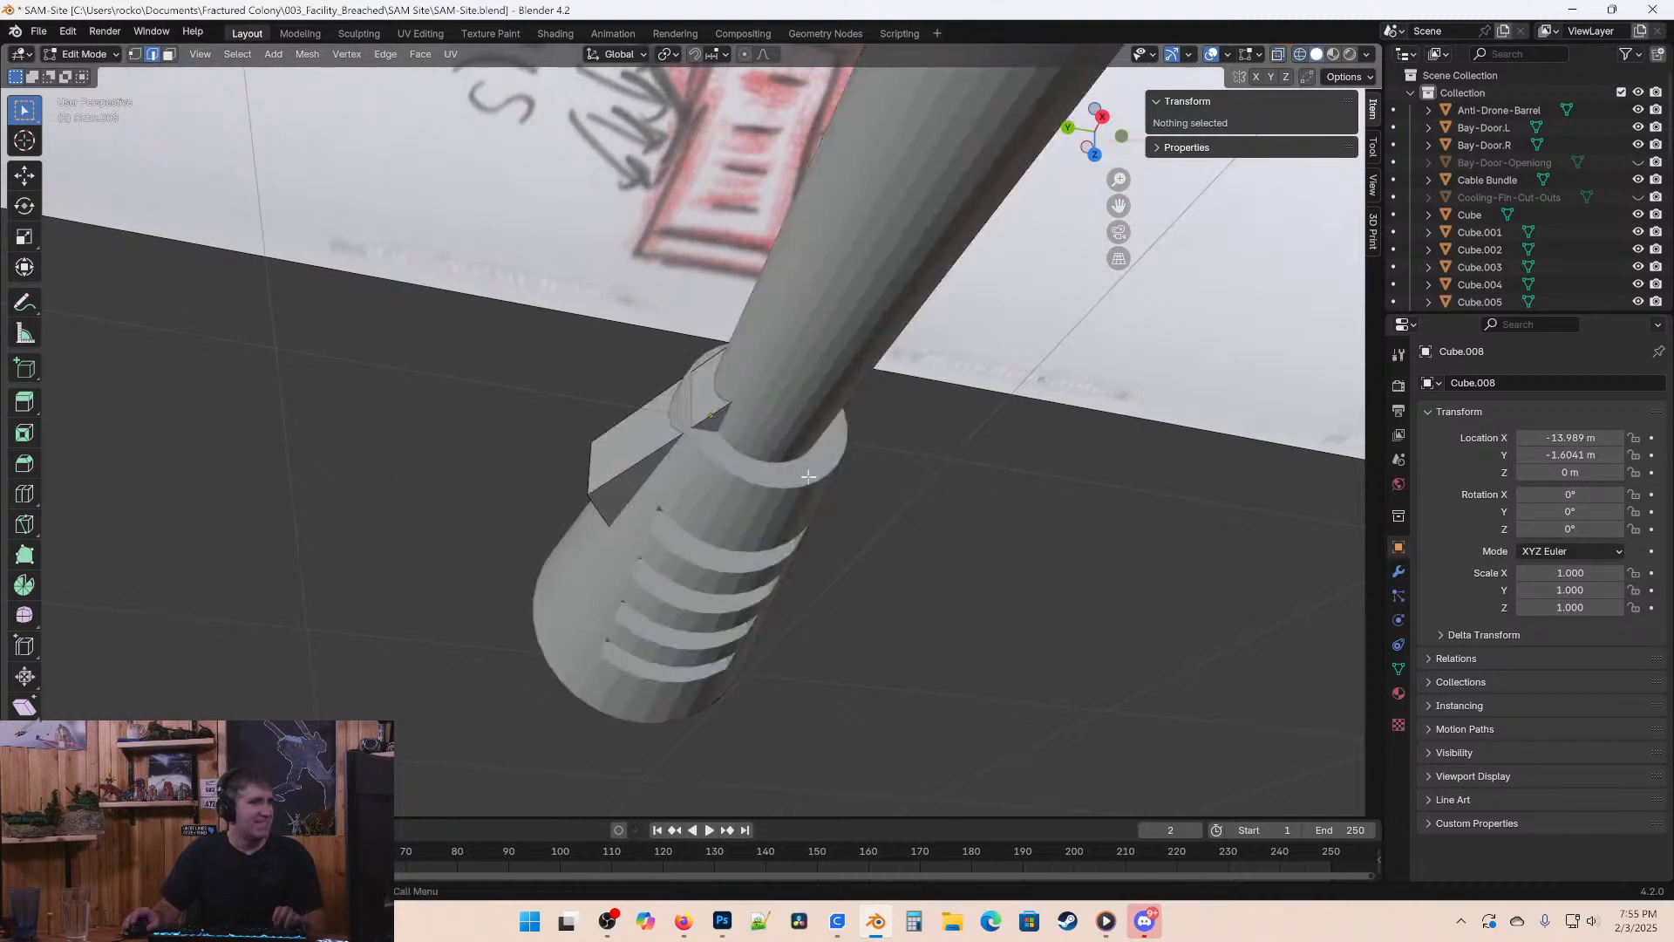
{"action": "key", "text": "ctrl+z"}
{"action": "key", "text": "ctrl+z"}
Bevel the bracket block's barrel-side outer edge with a single segment about 0.044 m wide.
{"action": "middle_click_drag", "start_coordinate": [733, 378], "coordinate": [832, 430]}
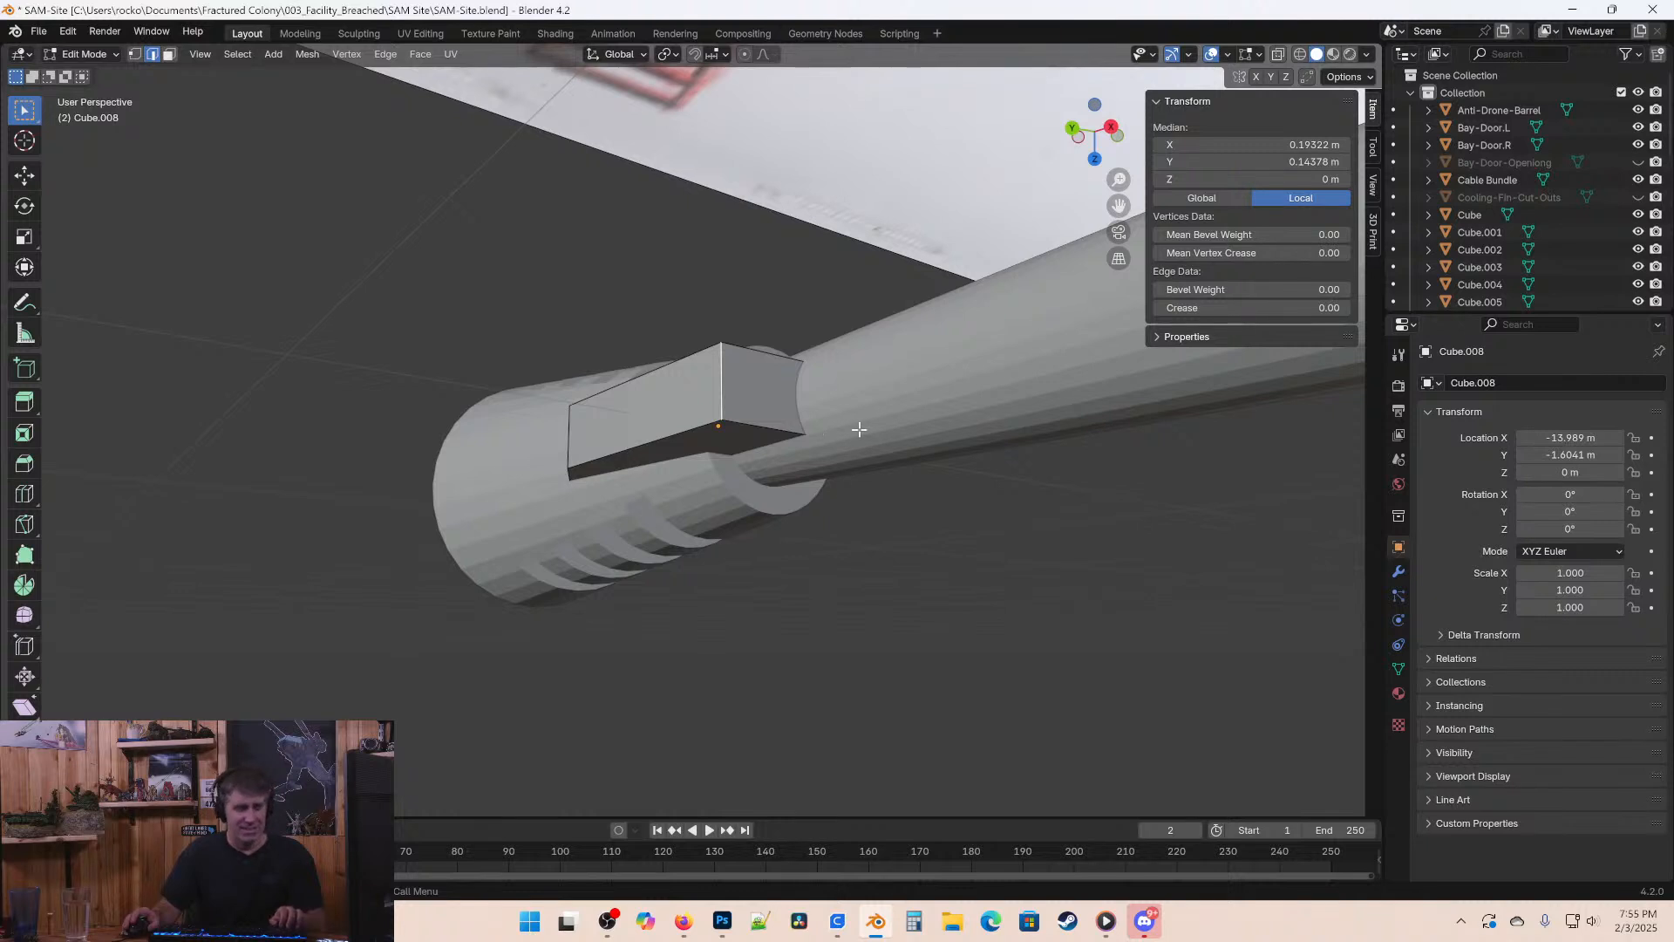
{"action": "key", "text": "ctrl+c"}
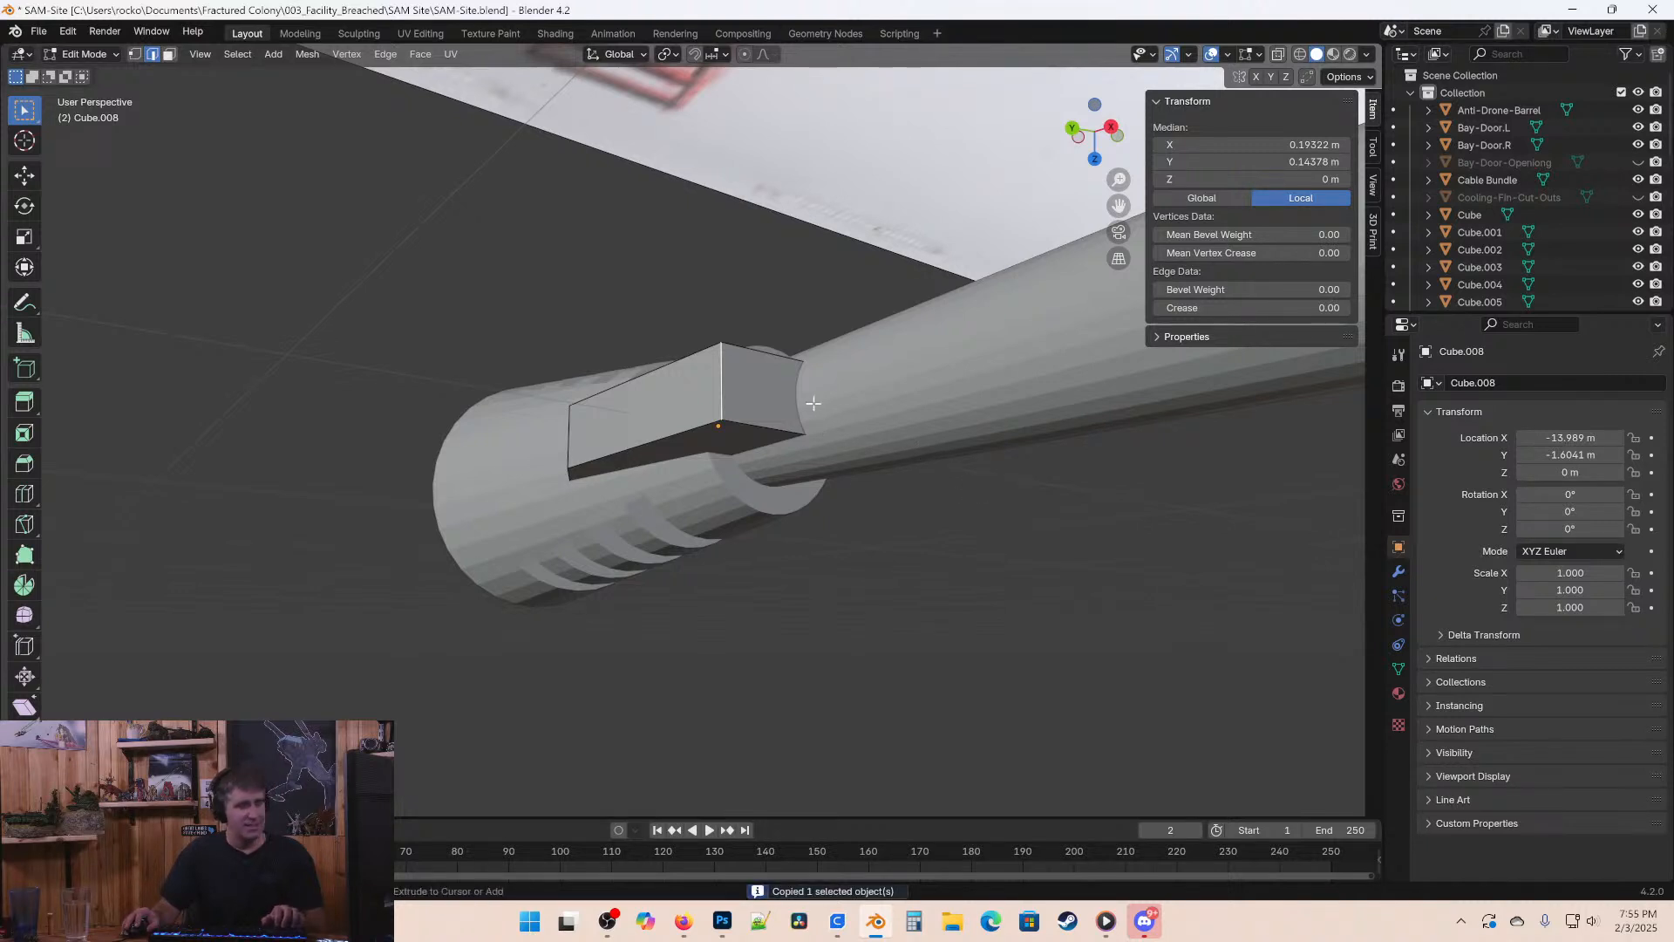
{"action": "right_click", "coordinate": [847, 422]}
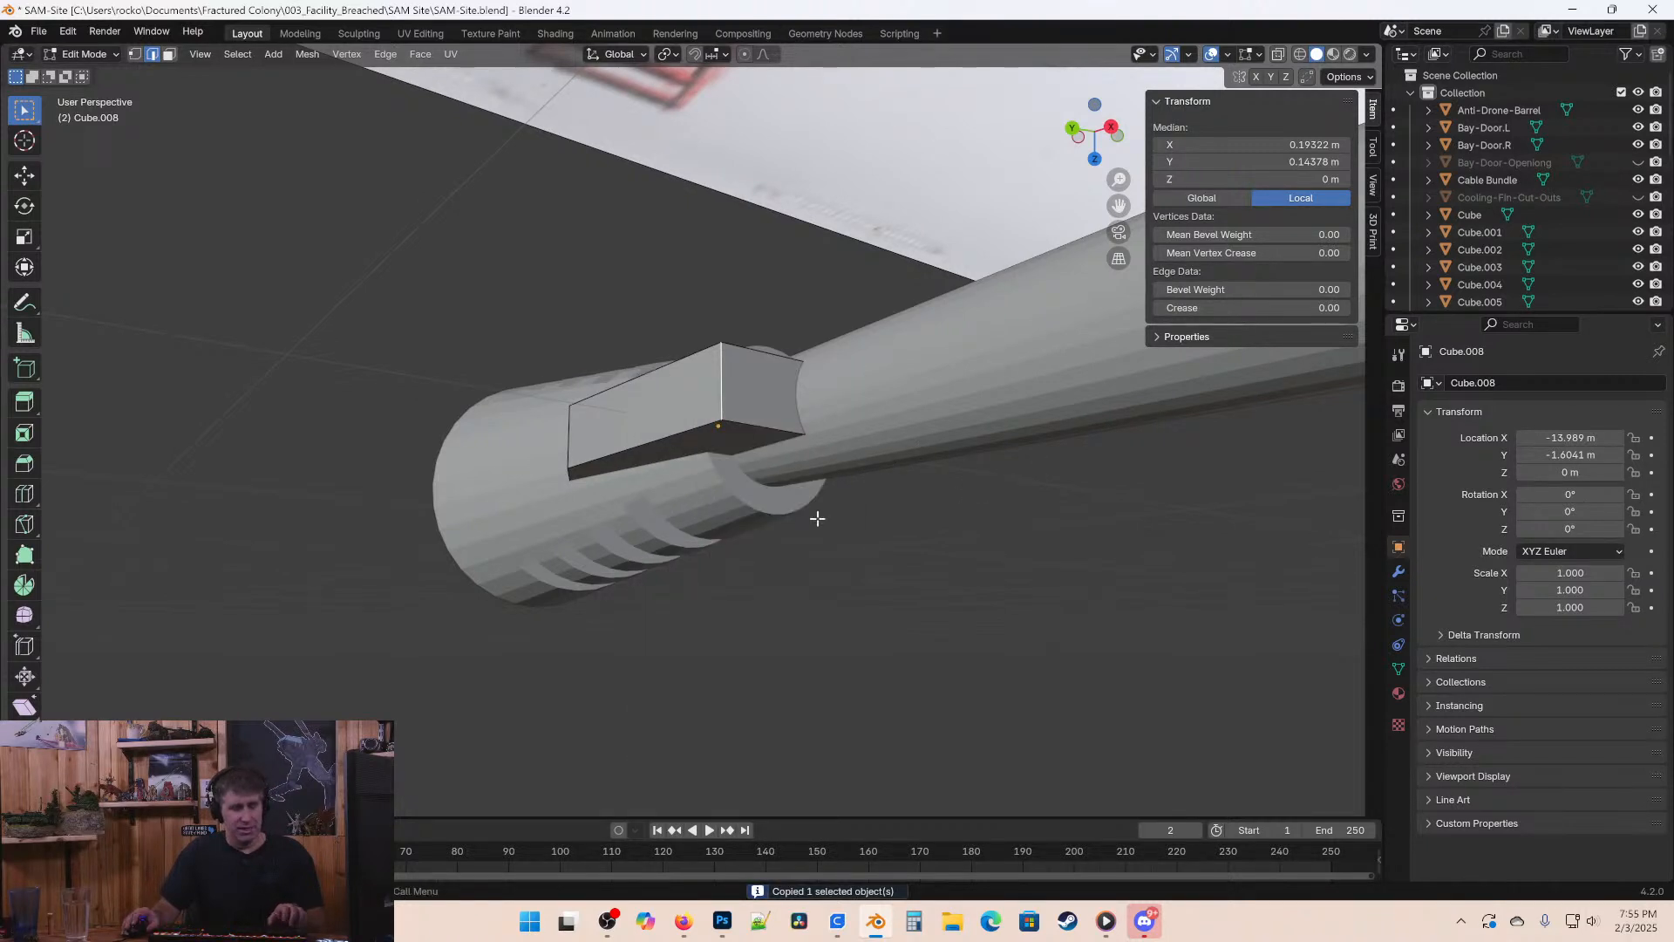
{"action": "key", "text": "ctrl+b"}
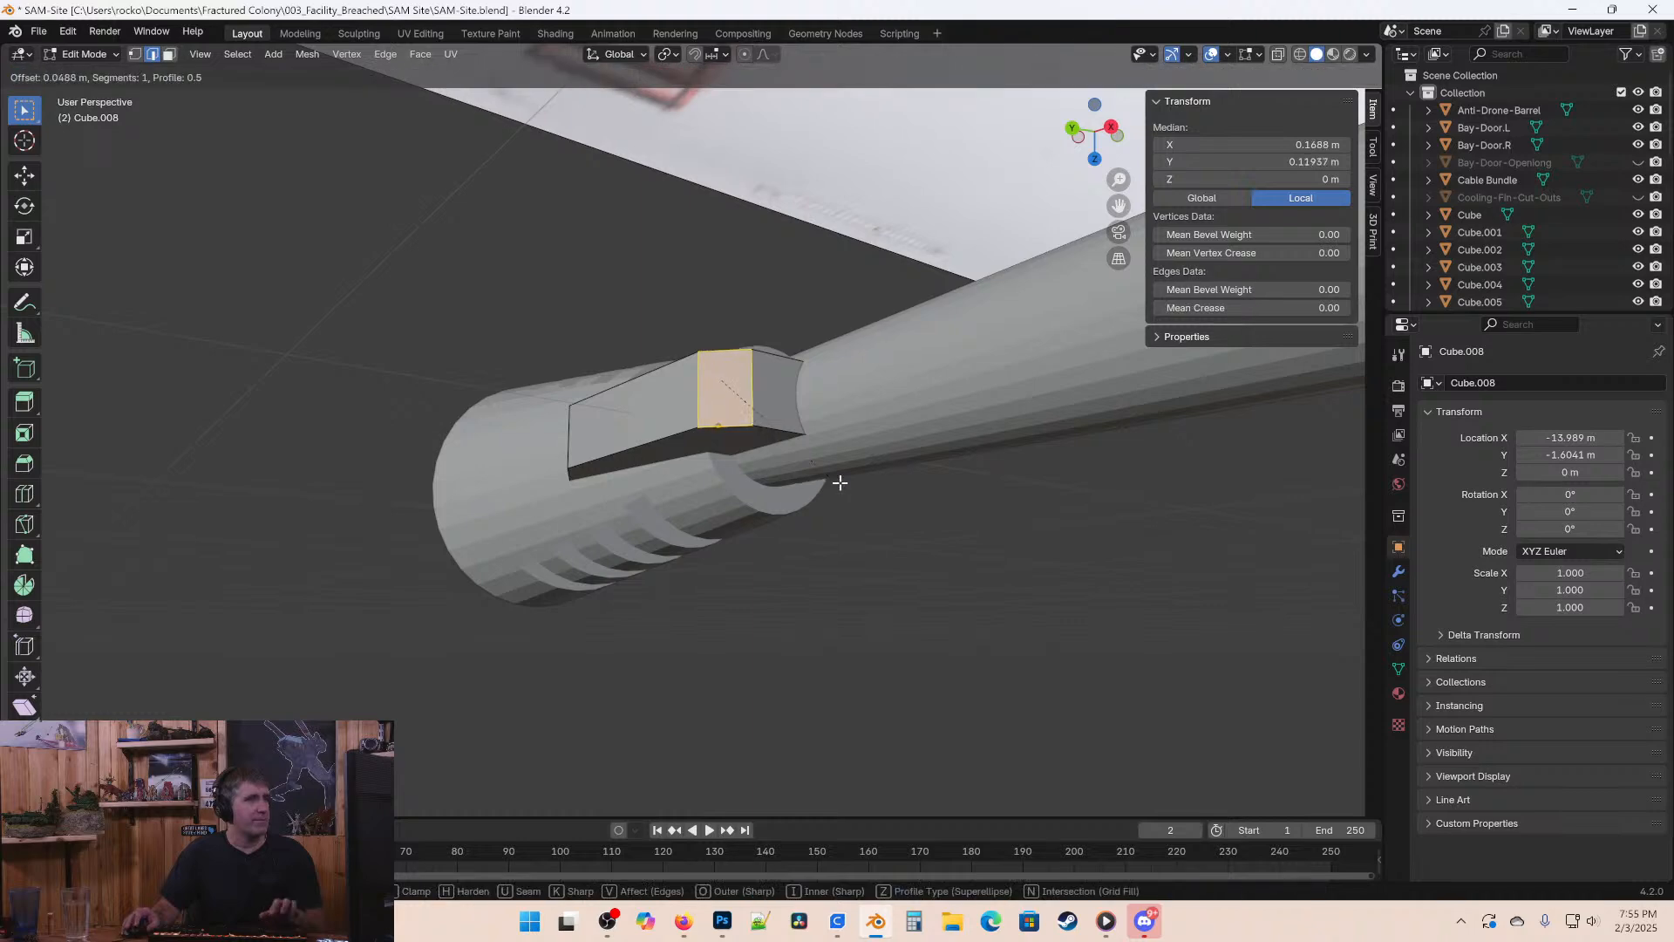
{"action": "left_click", "coordinate": [829, 463]}
{"action": "middle_click_drag", "start_coordinate": [829, 462], "coordinate": [850, 362]}
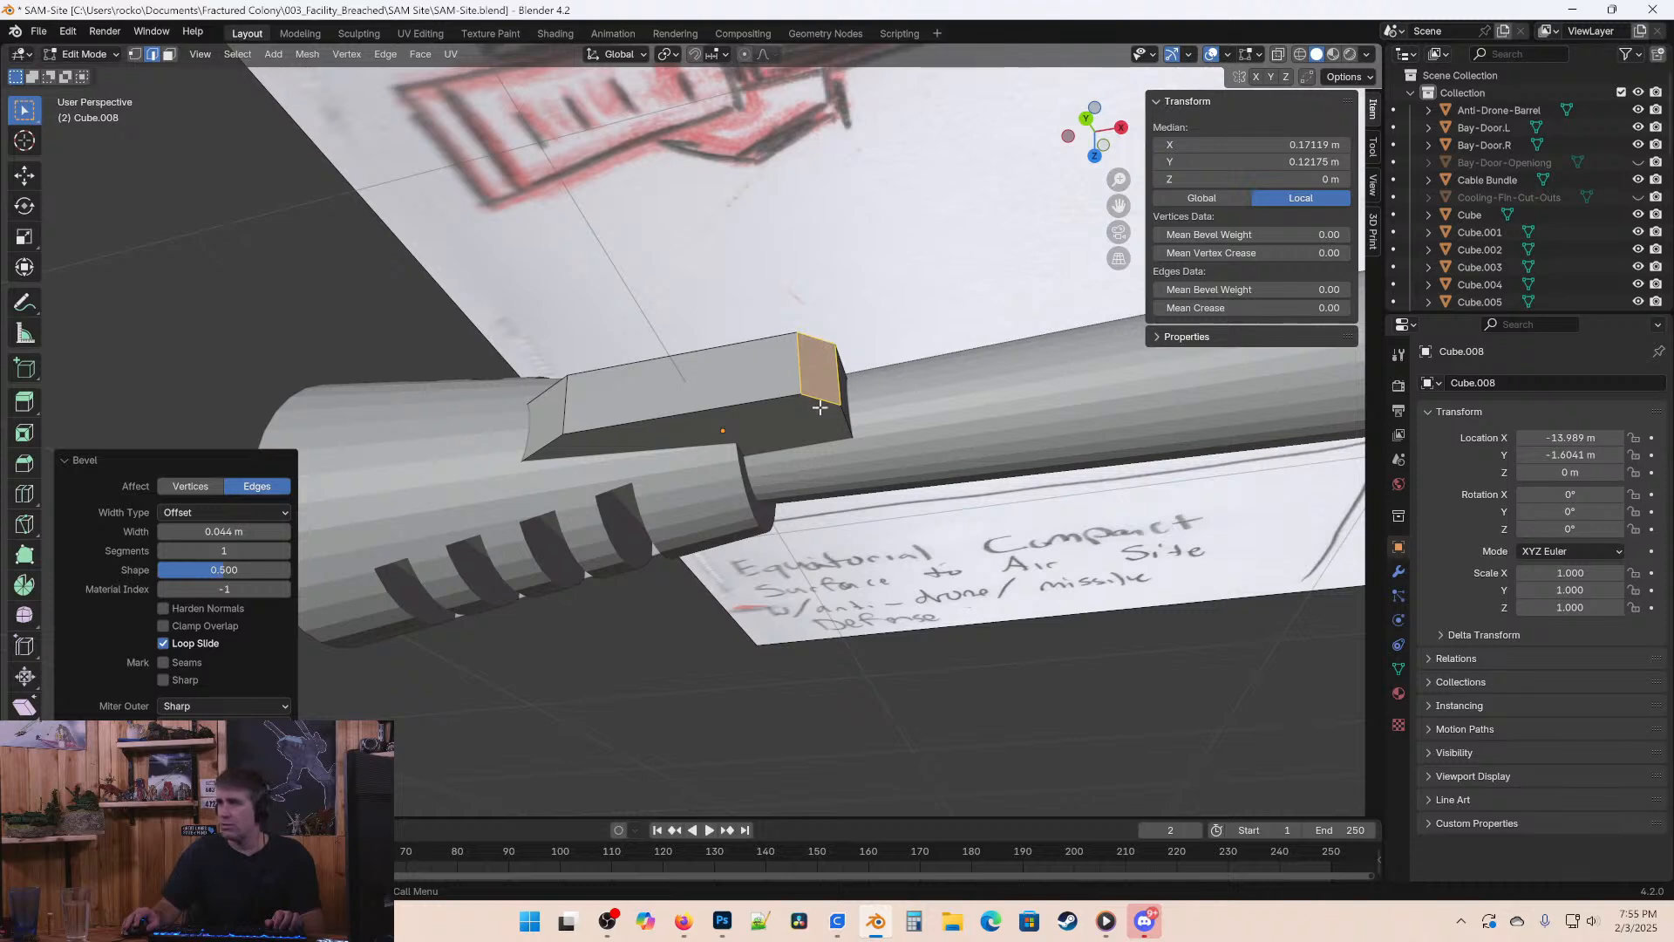
Shift the vertices of the bracket block's bevel about 0.062 m along X toward the muzzle, and save the file.
{"action": "mouse_move", "coordinate": [820, 407]}
{"action": "middle_mouse_down"}
{"action": "mouse_move", "coordinate": [851, 331]}
{"action": "mouse_move", "coordinate": [937, 361]}
{"action": "mouse_move", "coordinate": [934, 421]}
{"action": "middle_mouse_up"}
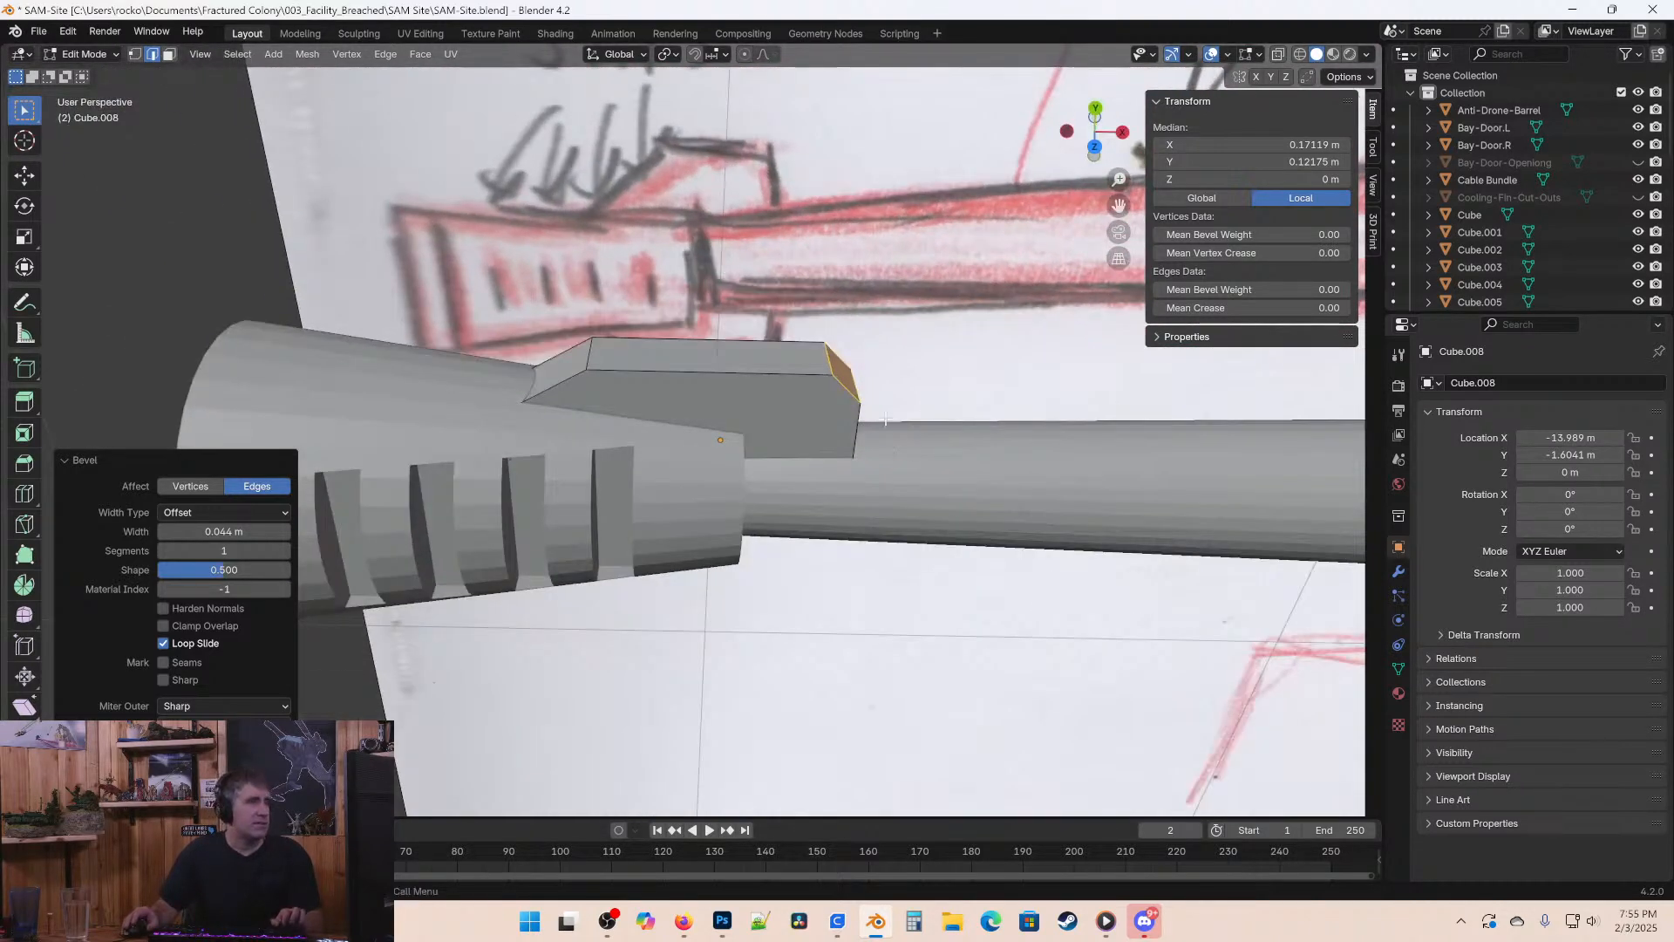
{"action": "left_click", "coordinate": [134, 55]}
{"action": "key", "text": "shift+z"}
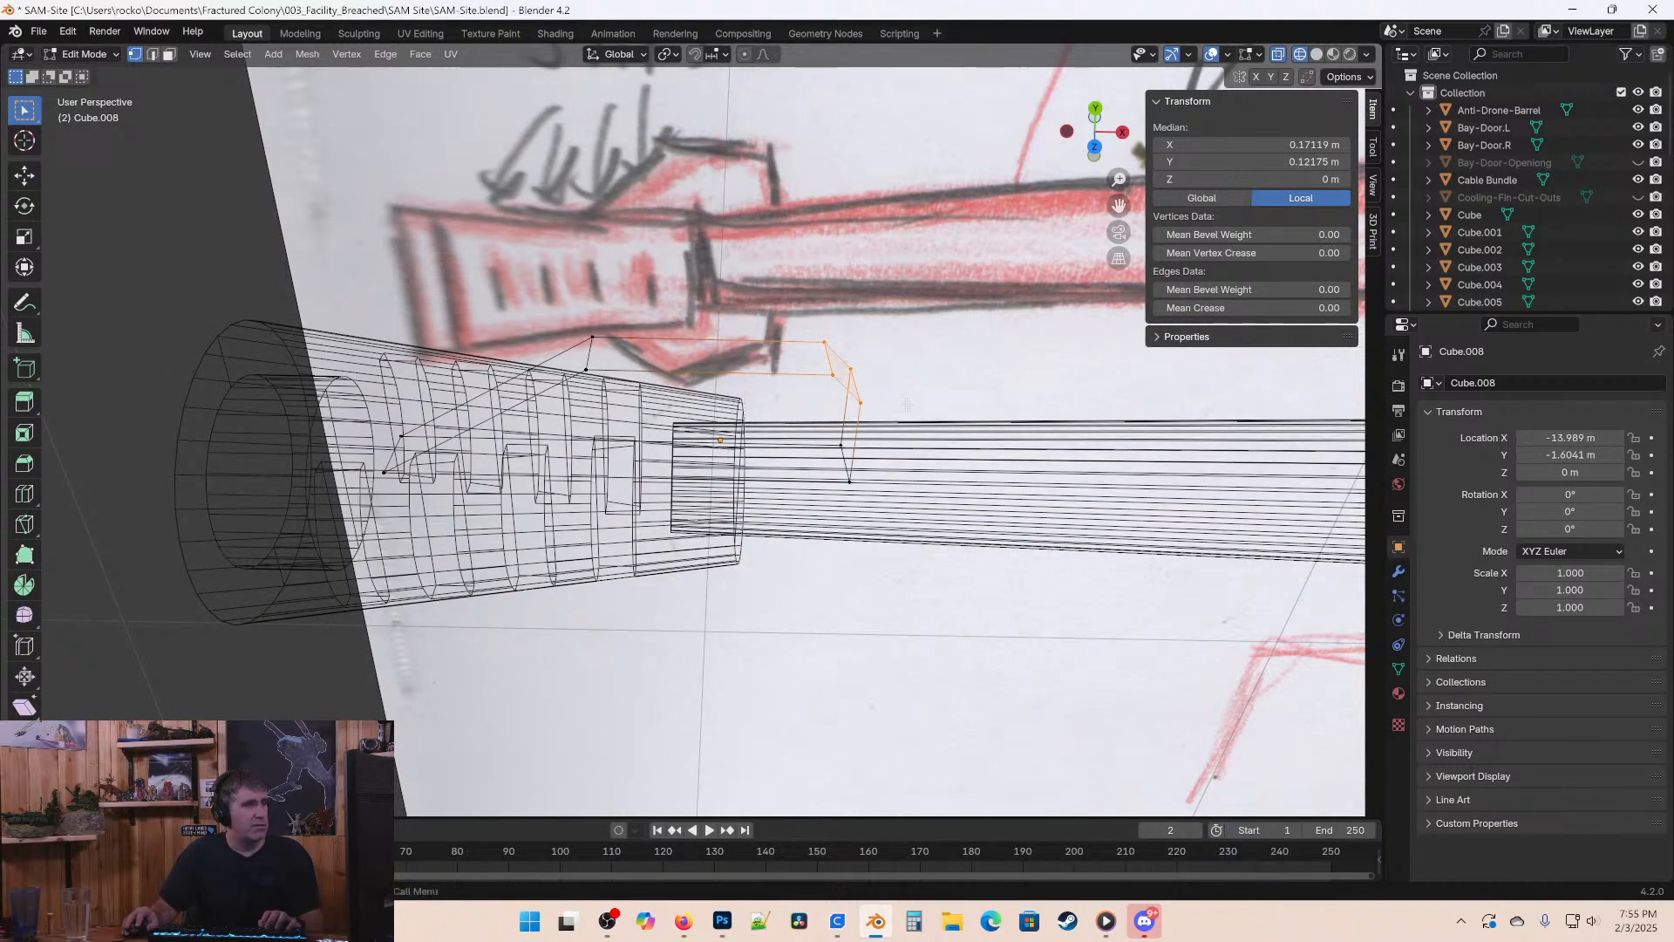
{"action": "key", "text": "g"}
{"action": "key", "text": "x"}
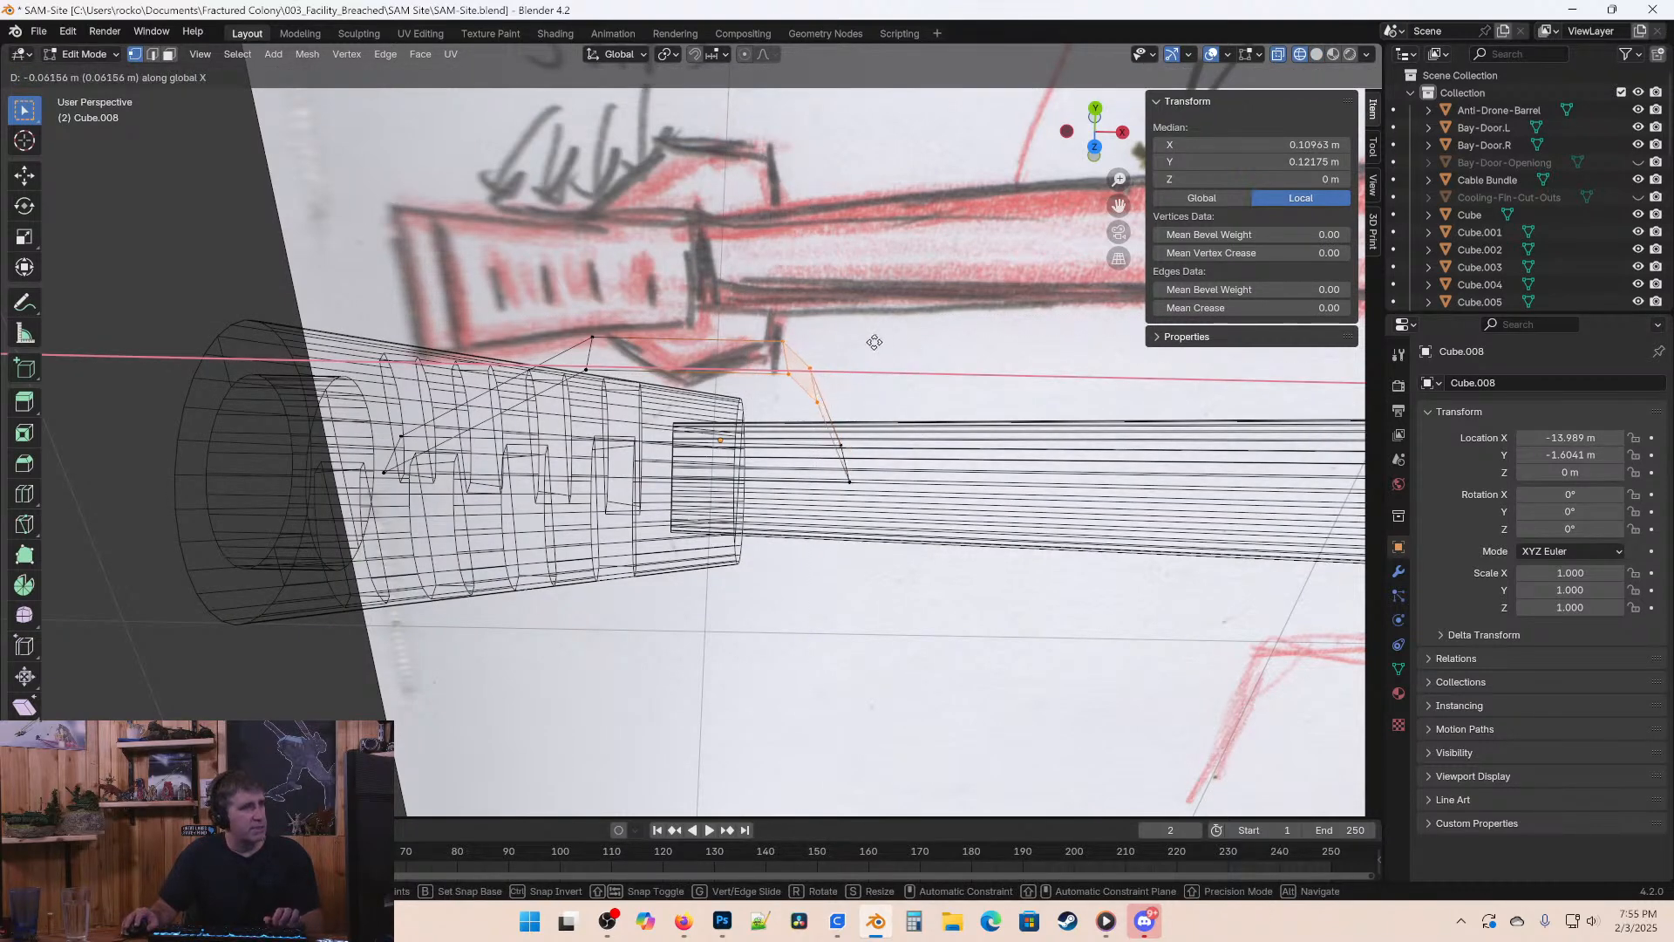
{"action": "left_click", "coordinate": [874, 344]}
{"action": "key", "text": "Tab"}
{"action": "key", "text": "shift+z"}
{"action": "key", "text": "ctrl+s"}
{"action": "mouse_move", "coordinate": [908, 363]}
{"action": "middle_mouse_down"}
{"action": "mouse_move", "coordinate": [944, 341]}
{"action": "mouse_move", "coordinate": [849, 324]}
{"action": "mouse_move", "coordinate": [871, 389]}
{"action": "mouse_move", "coordinate": [737, 572]}
{"action": "middle_mouse_up"}
{"action": "key", "text": "Tab"}
{"action": "key", "text": "KP_Decimal"}
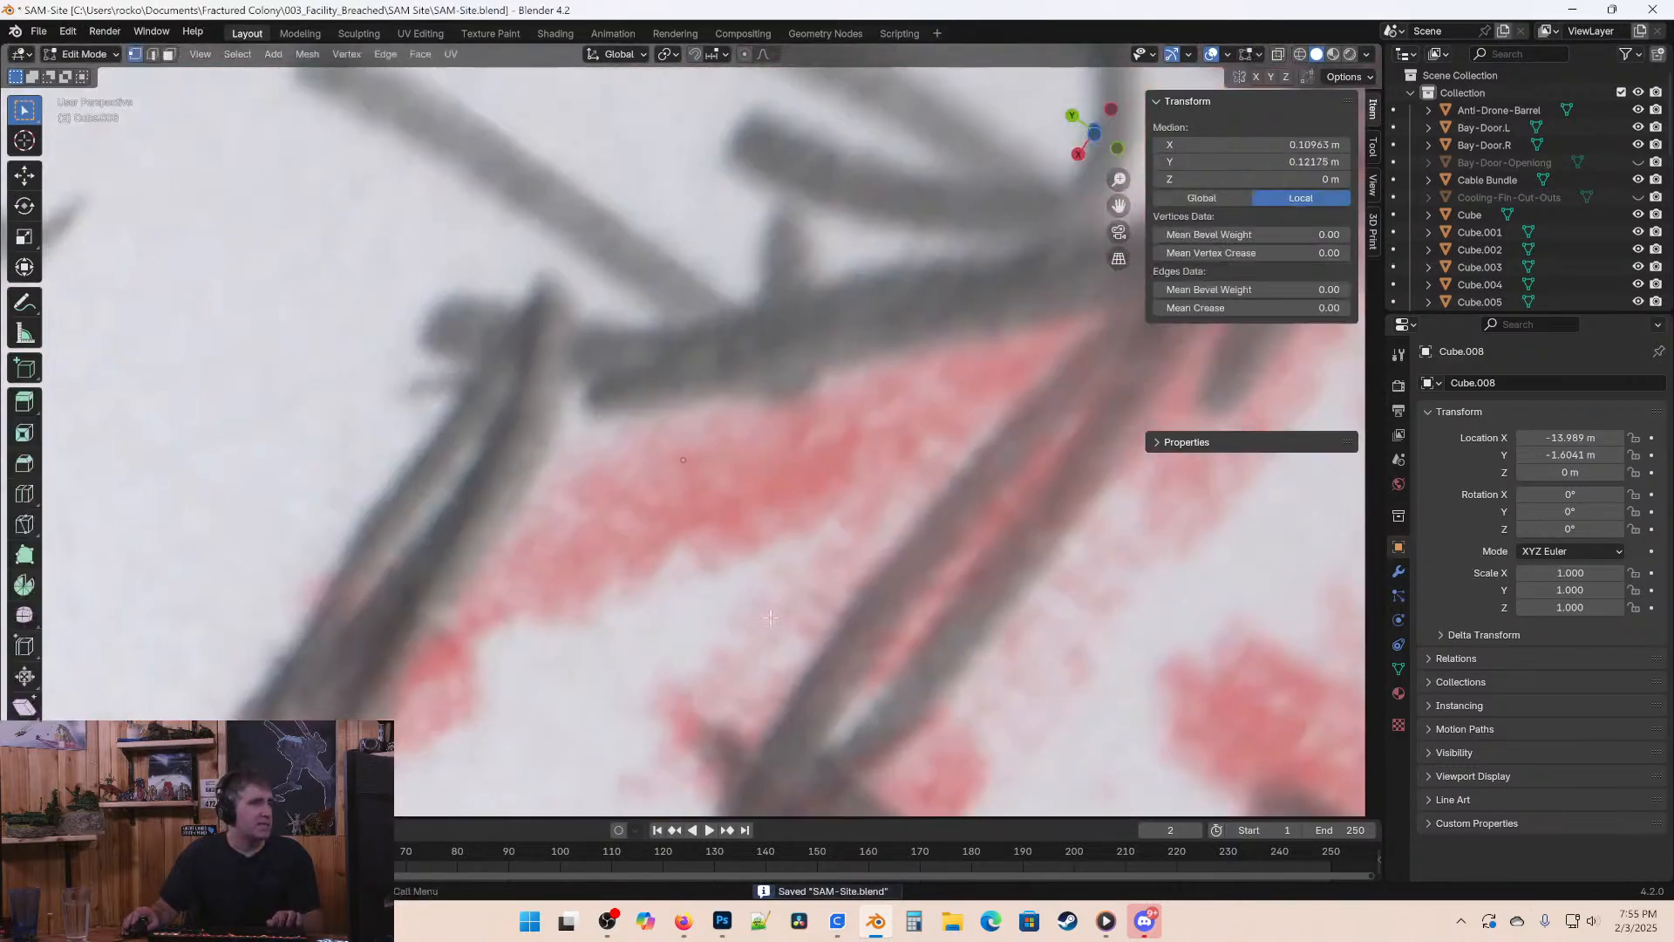
{"action": "mouse_move", "coordinate": [659, 401]}
{"action": "middle_mouse_down"}
{"action": "mouse_move", "coordinate": [978, 695]}
{"action": "mouse_move", "coordinate": [1002, 741]}
{"action": "middle_mouse_up"}
{"action": "key", "text": "Tab"}
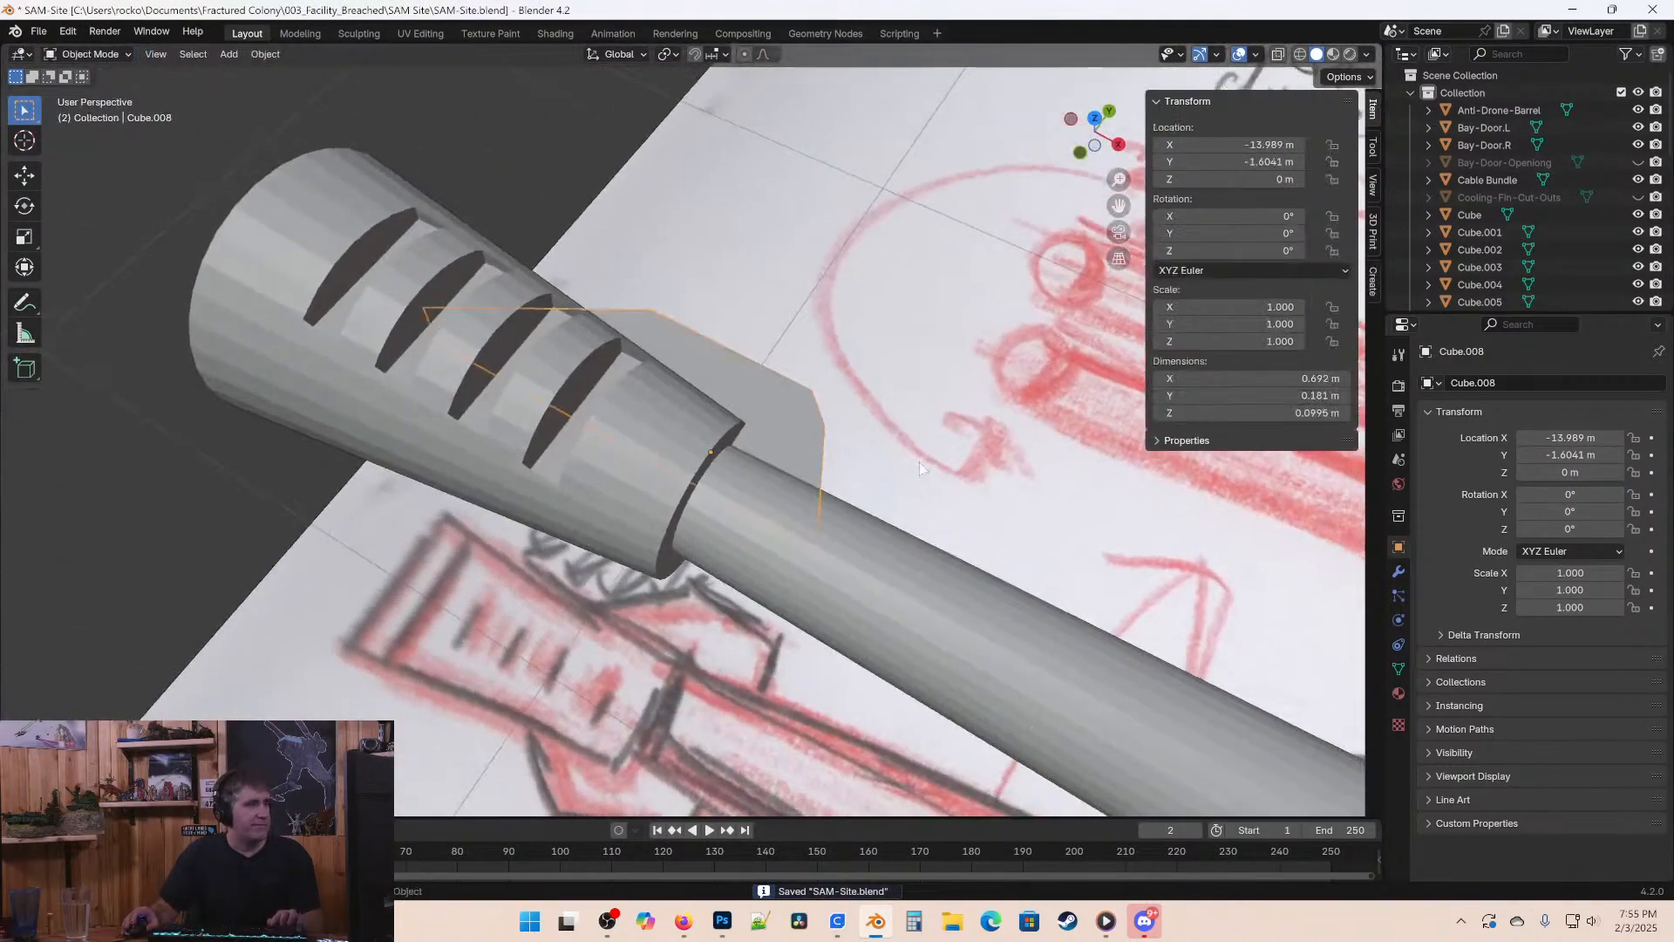
{"action": "key", "text": "ctrl+s"}
Duplicate the bracket block in place from the top view and mirror the copy along the Y axis.
{"action": "mouse_move", "coordinate": [919, 462]}
{"action": "middle_mouse_down"}
{"action": "mouse_move", "coordinate": [572, 337]}
{"action": "mouse_move", "coordinate": [736, 340]}
{"action": "mouse_move", "coordinate": [733, 306]}
{"action": "middle_mouse_up"}
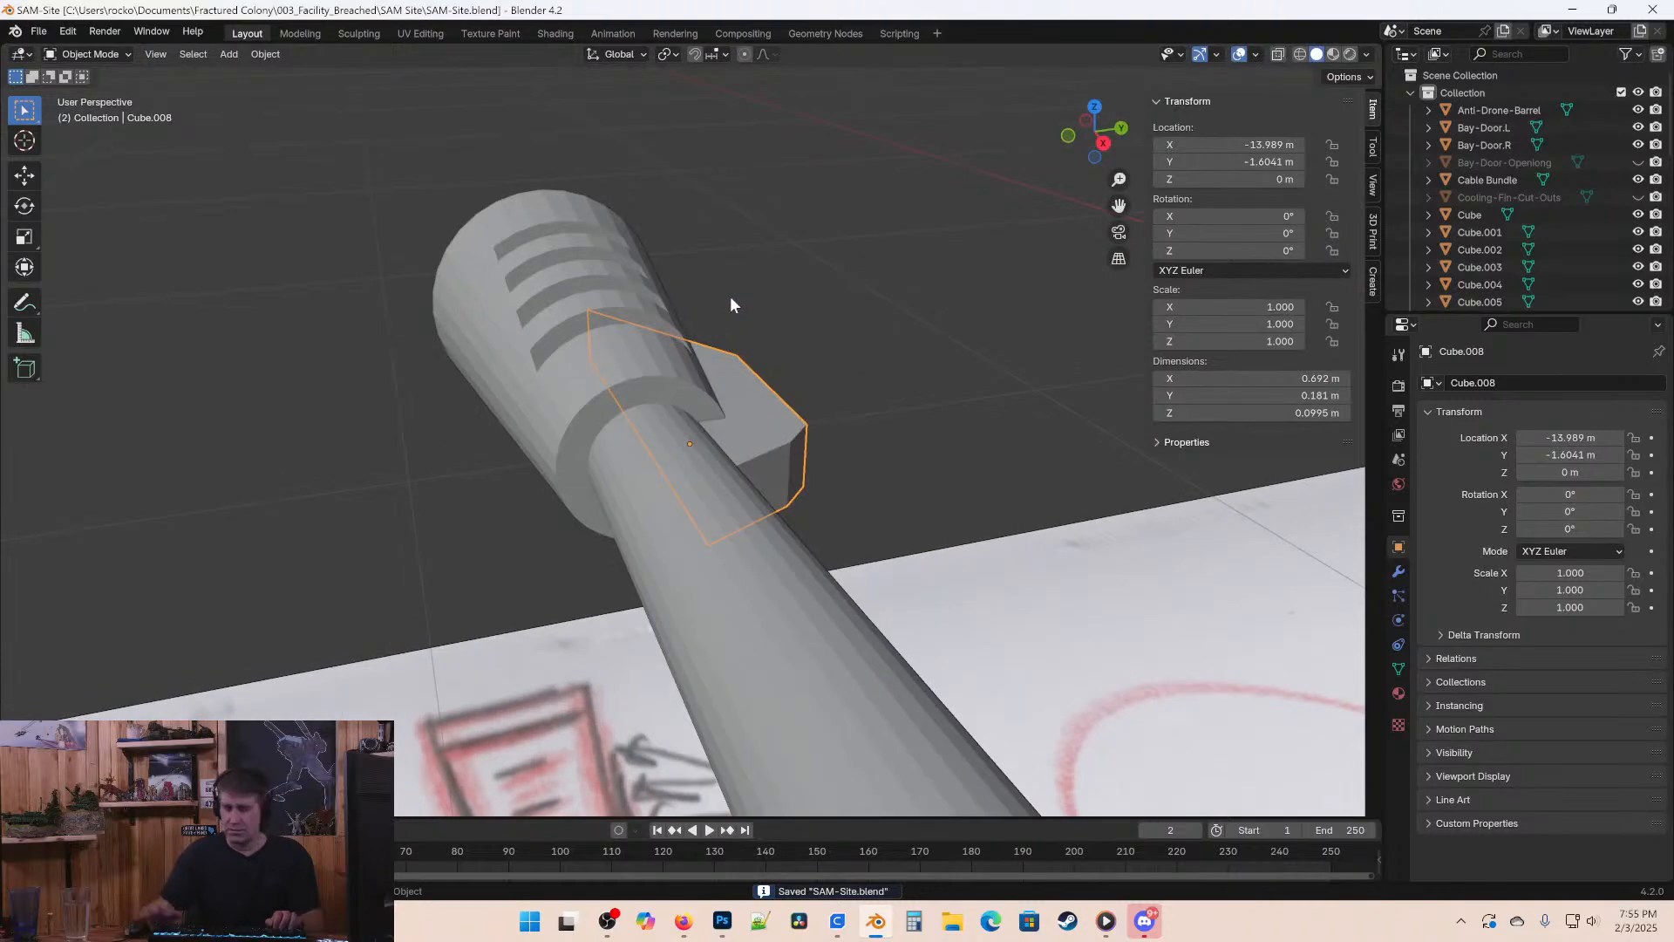
{"action": "key", "text": "KP_7"}
{"action": "key", "text": "shift+d"}
{"action": "key", "text": "y"}
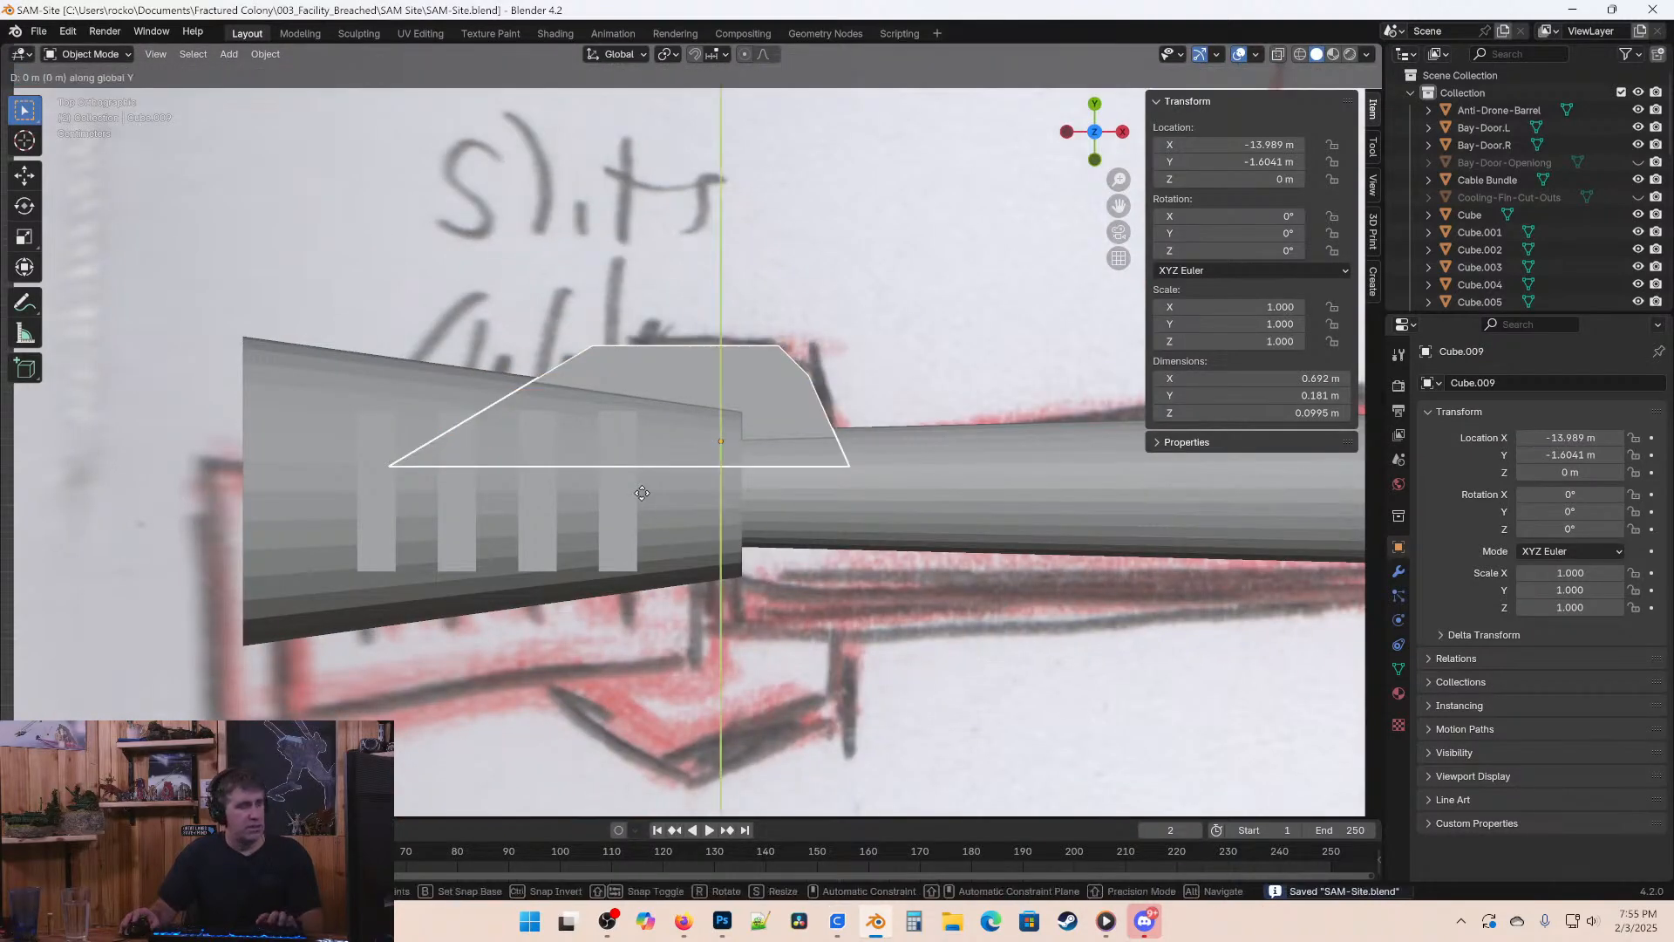
{"action": "right_click", "coordinate": [708, 504]}
{"action": "key", "text": "ctrl+m"}
{"action": "key", "text": "y"}
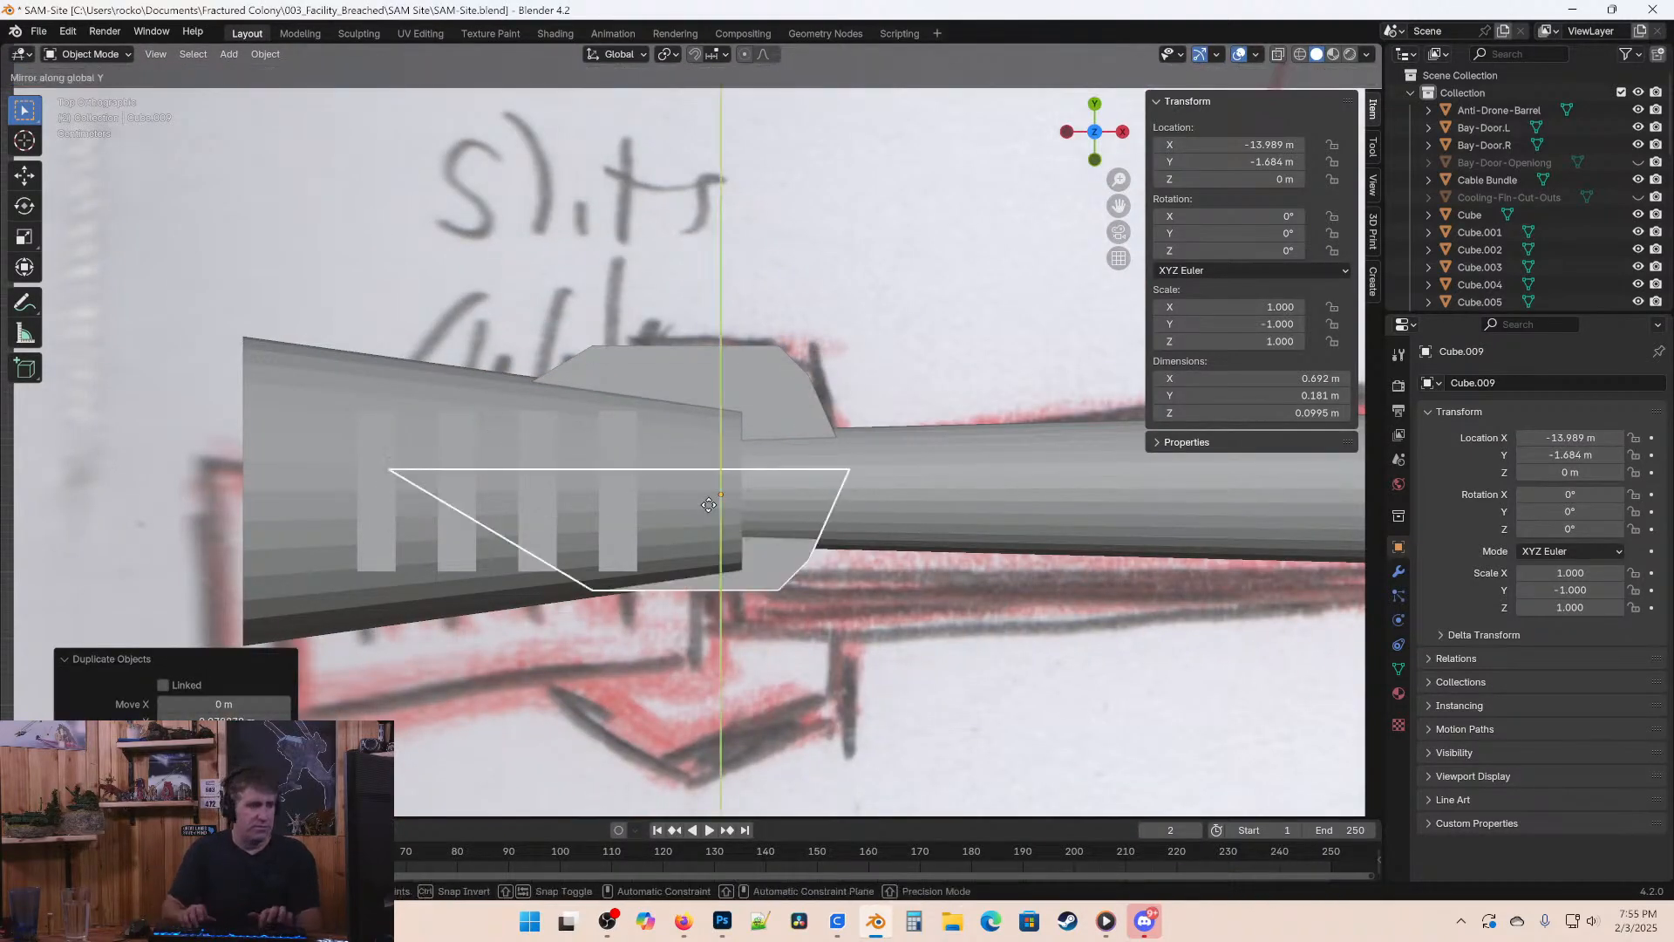
{"action": "key", "text": "Return"}
Move the mirrored bracket along Y to about -1.755 m, on the opposite side of the muzzle joint.
{"action": "middle_click_drag", "start_coordinate": [648, 463], "coordinate": [582, 396], "text": "shift"}
{"action": "key", "text": "g"}
{"action": "key", "text": "y"}
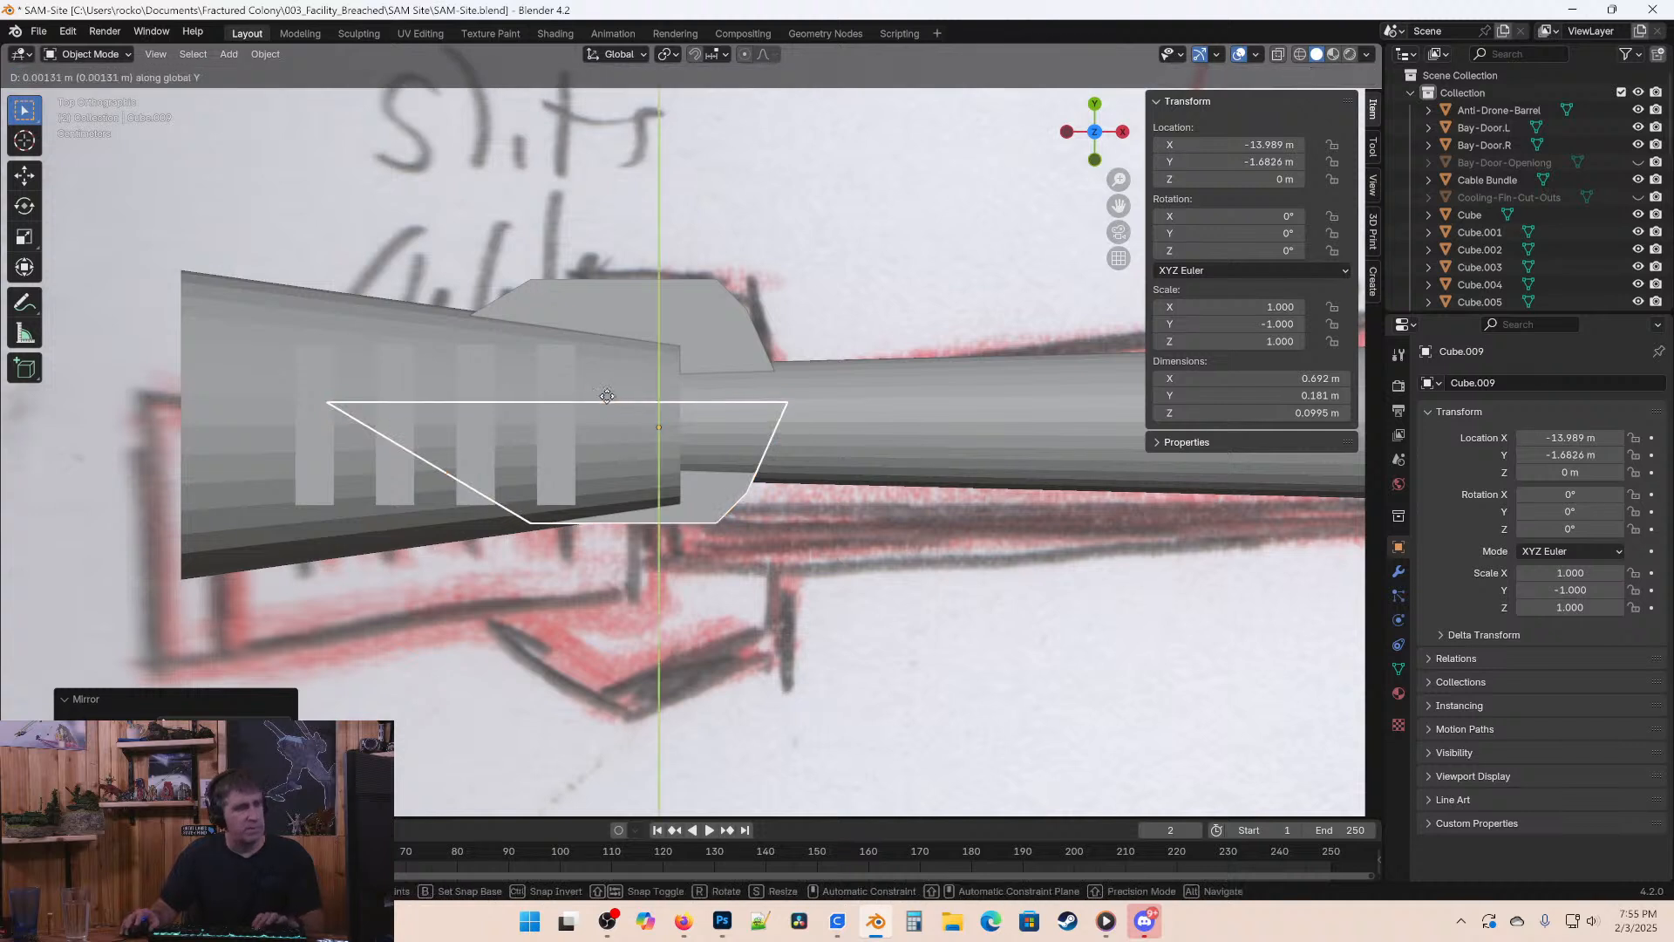
{"action": "left_click", "coordinate": [652, 451]}
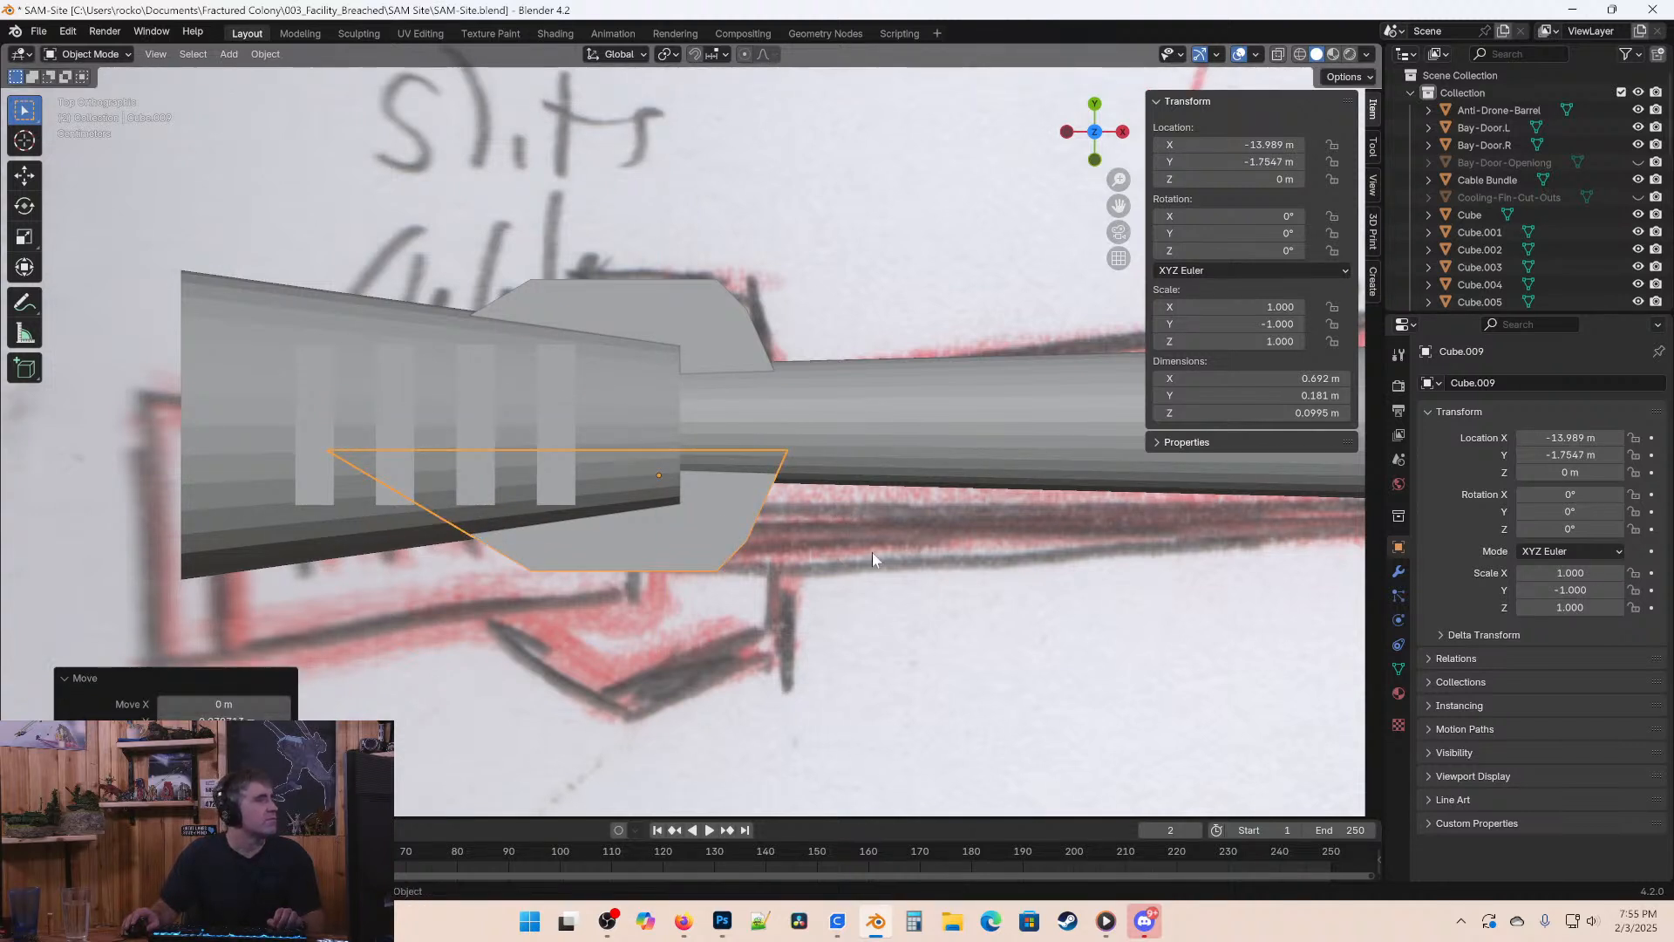
Fine-tune the mirrored bracket's Y position to about -1.744 m using the wireframe view, and save the file.
{"action": "key", "text": "z"}
{"action": "left_click", "coordinate": [678, 405]}
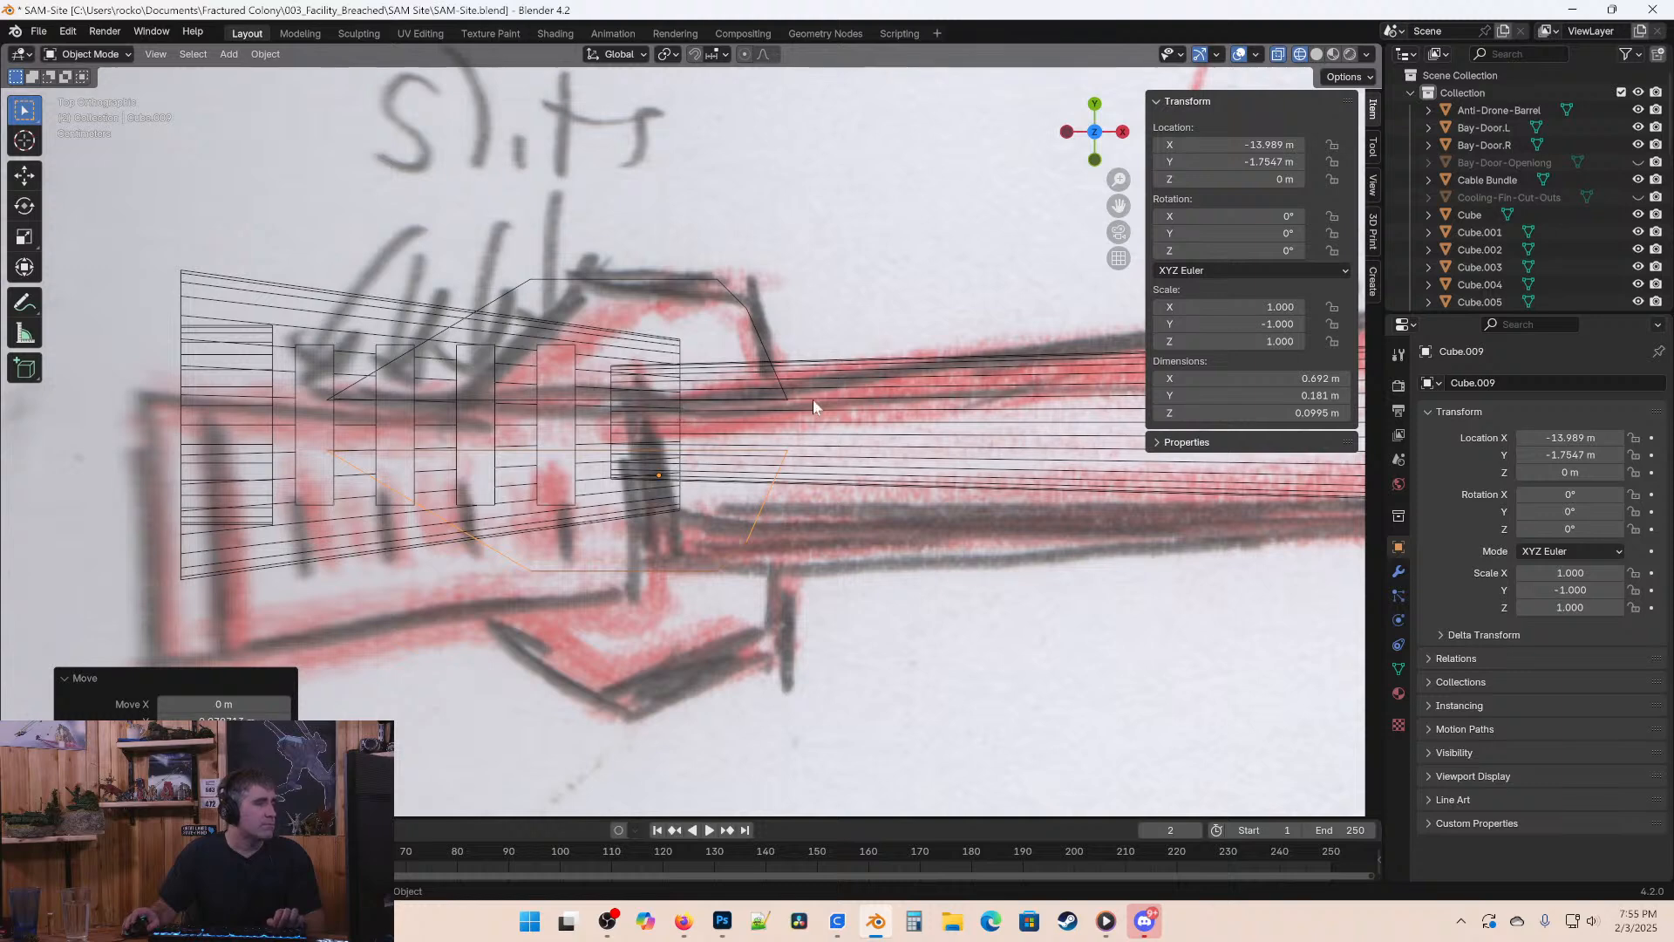
{"action": "scroll", "coordinate": [741, 384], "scroll_direction": "up", "scroll_amount": 4}
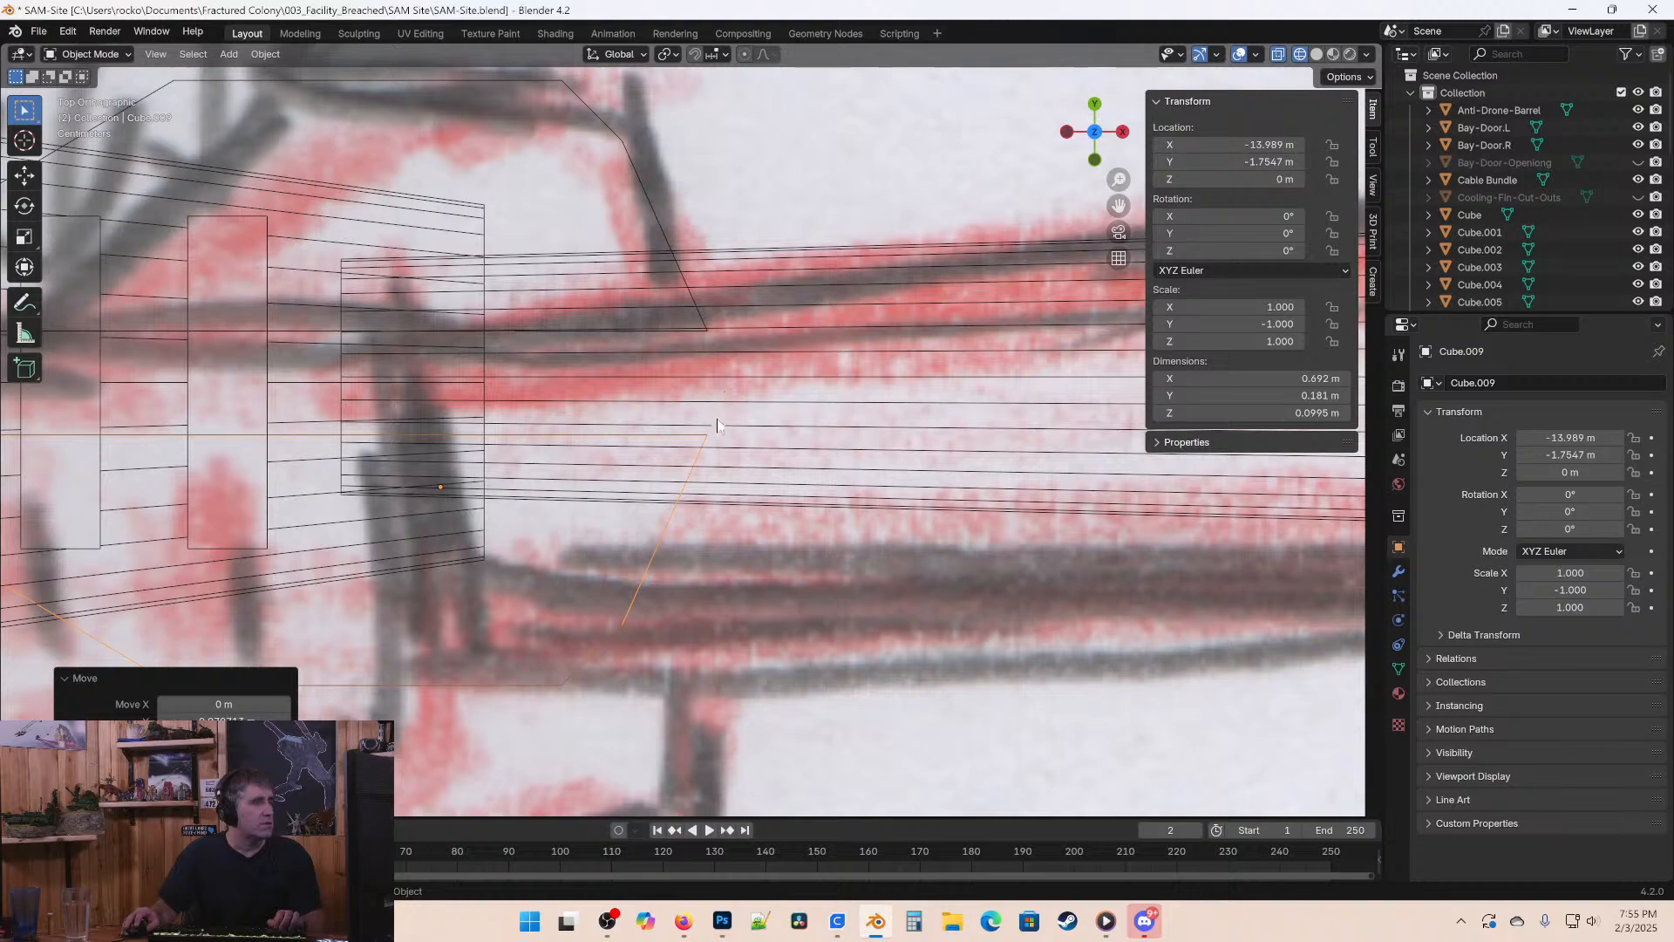
{"action": "key", "text": "g"}
{"action": "key", "text": "y"}
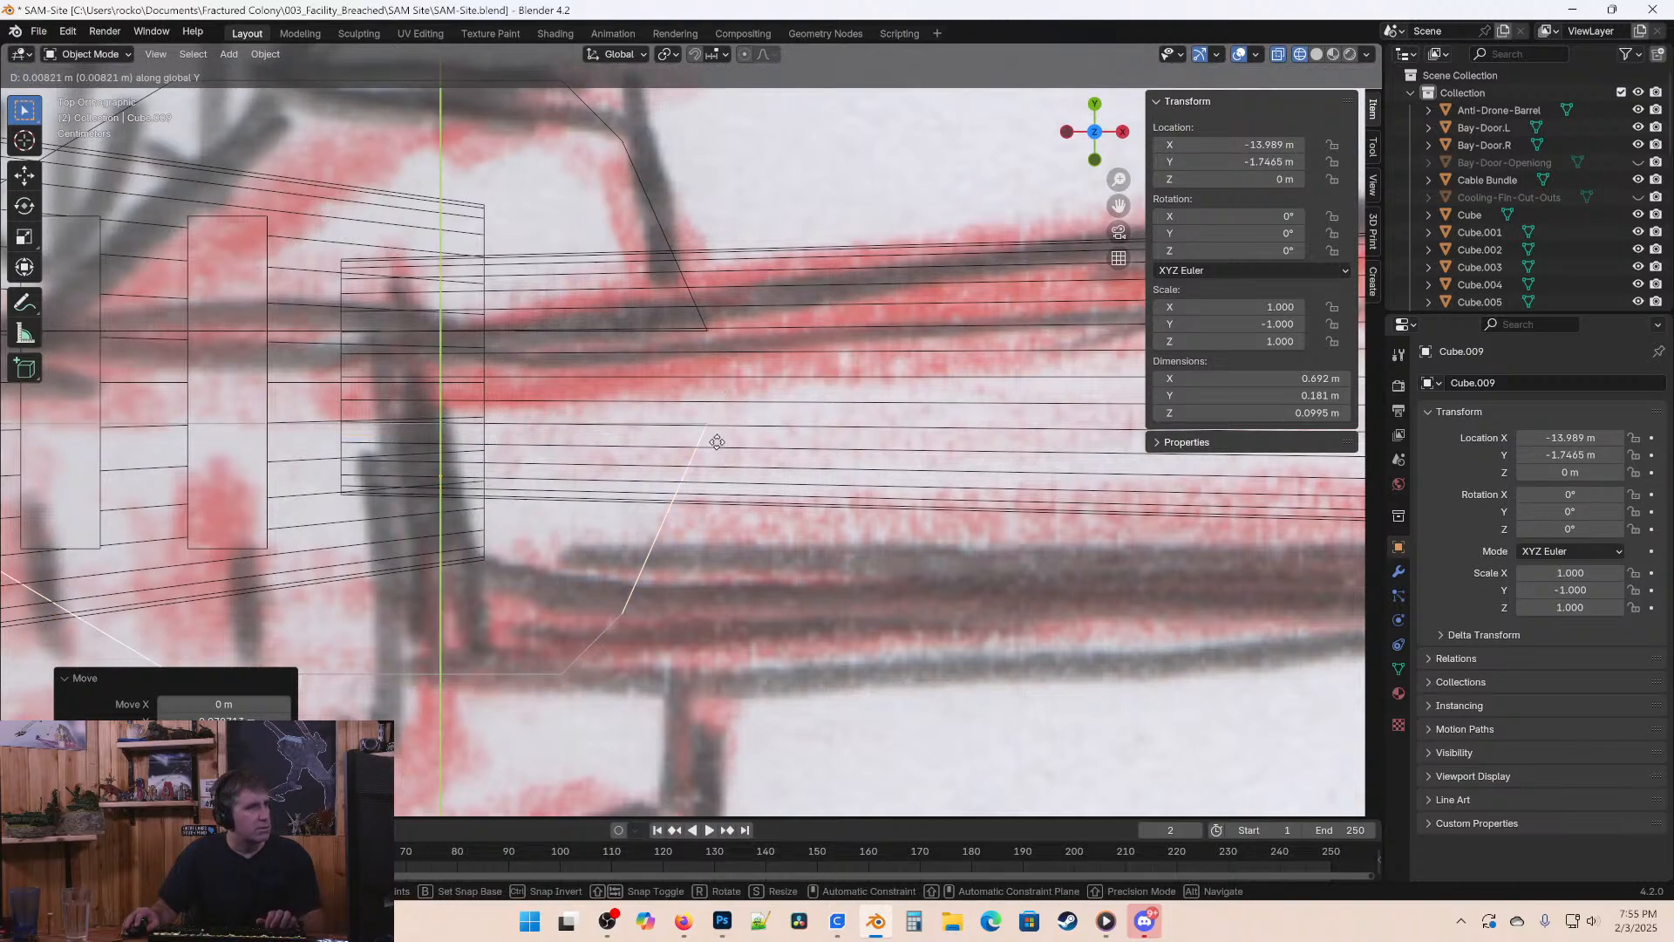
{"action": "left_click", "coordinate": [715, 440]}
{"action": "scroll", "coordinate": [718, 441], "scroll_direction": "down", "scroll_amount": 6}
{"action": "key", "text": "z"}
{"action": "left_click", "coordinate": [811, 454]}
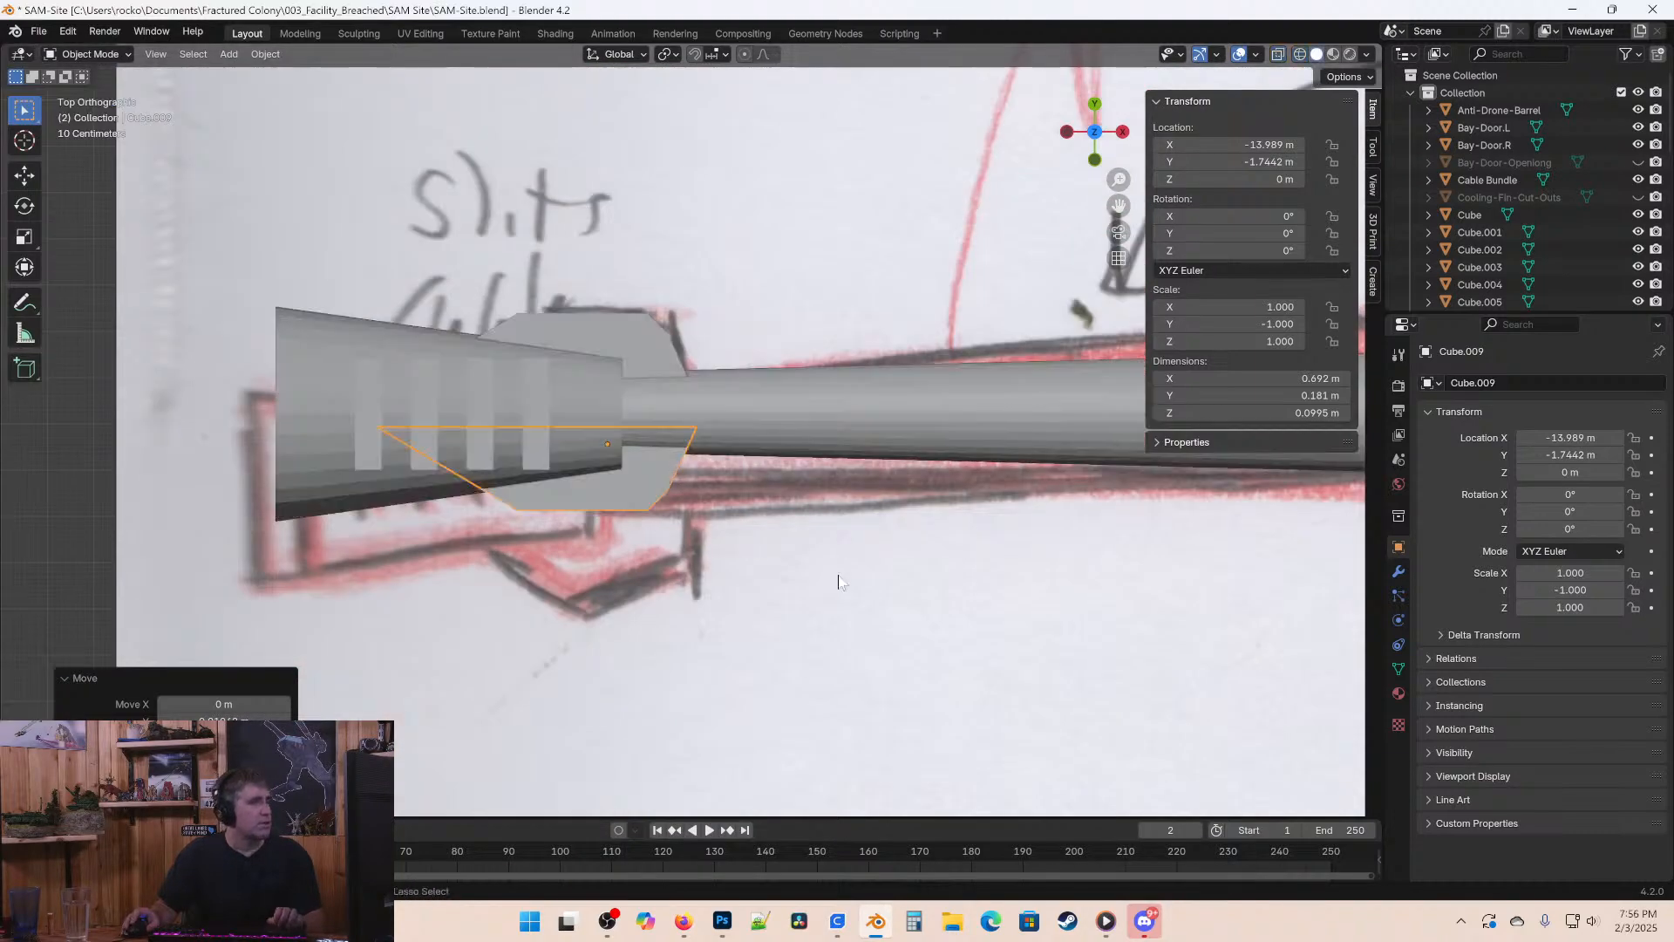
{"action": "key", "text": "ctrl+s"}
Select the Anti-Drone-Barrel and compare the barrel and its brackets with the reference sketch.
{"action": "mouse_move", "coordinate": [835, 581]}
{"action": "middle_mouse_down"}
{"action": "mouse_move", "coordinate": [695, 533]}
{"action": "mouse_move", "coordinate": [699, 437]}
{"action": "mouse_move", "coordinate": [842, 473]}
{"action": "mouse_move", "coordinate": [603, 400]}
{"action": "middle_mouse_up"}
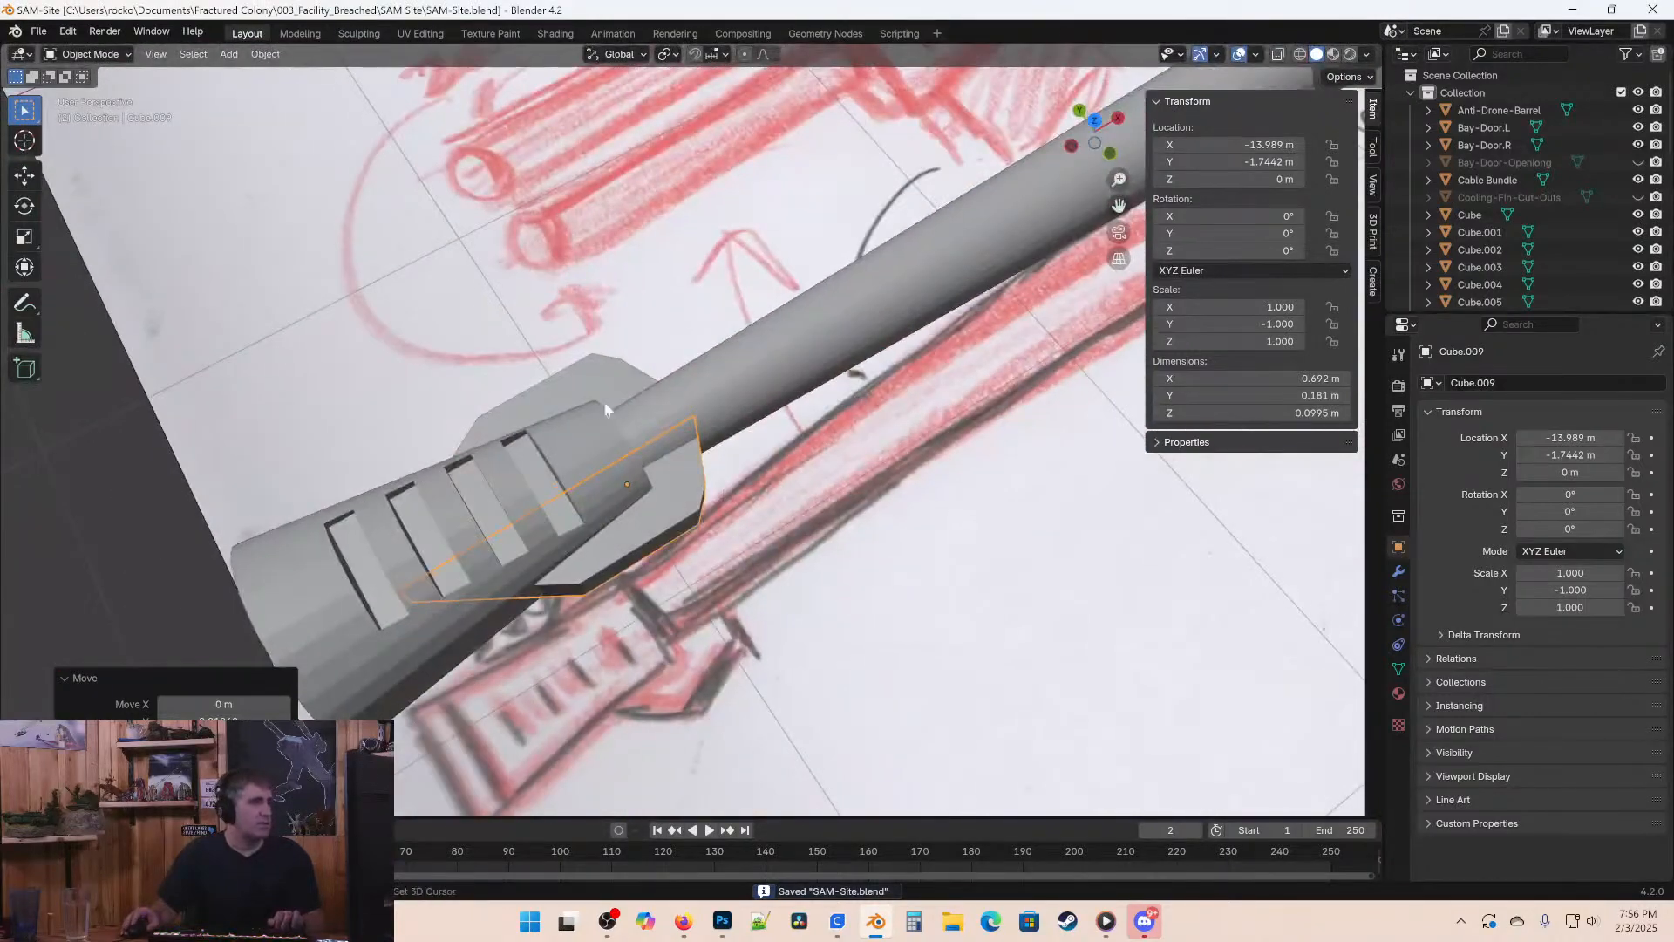
{"action": "left_click", "coordinate": [698, 403]}
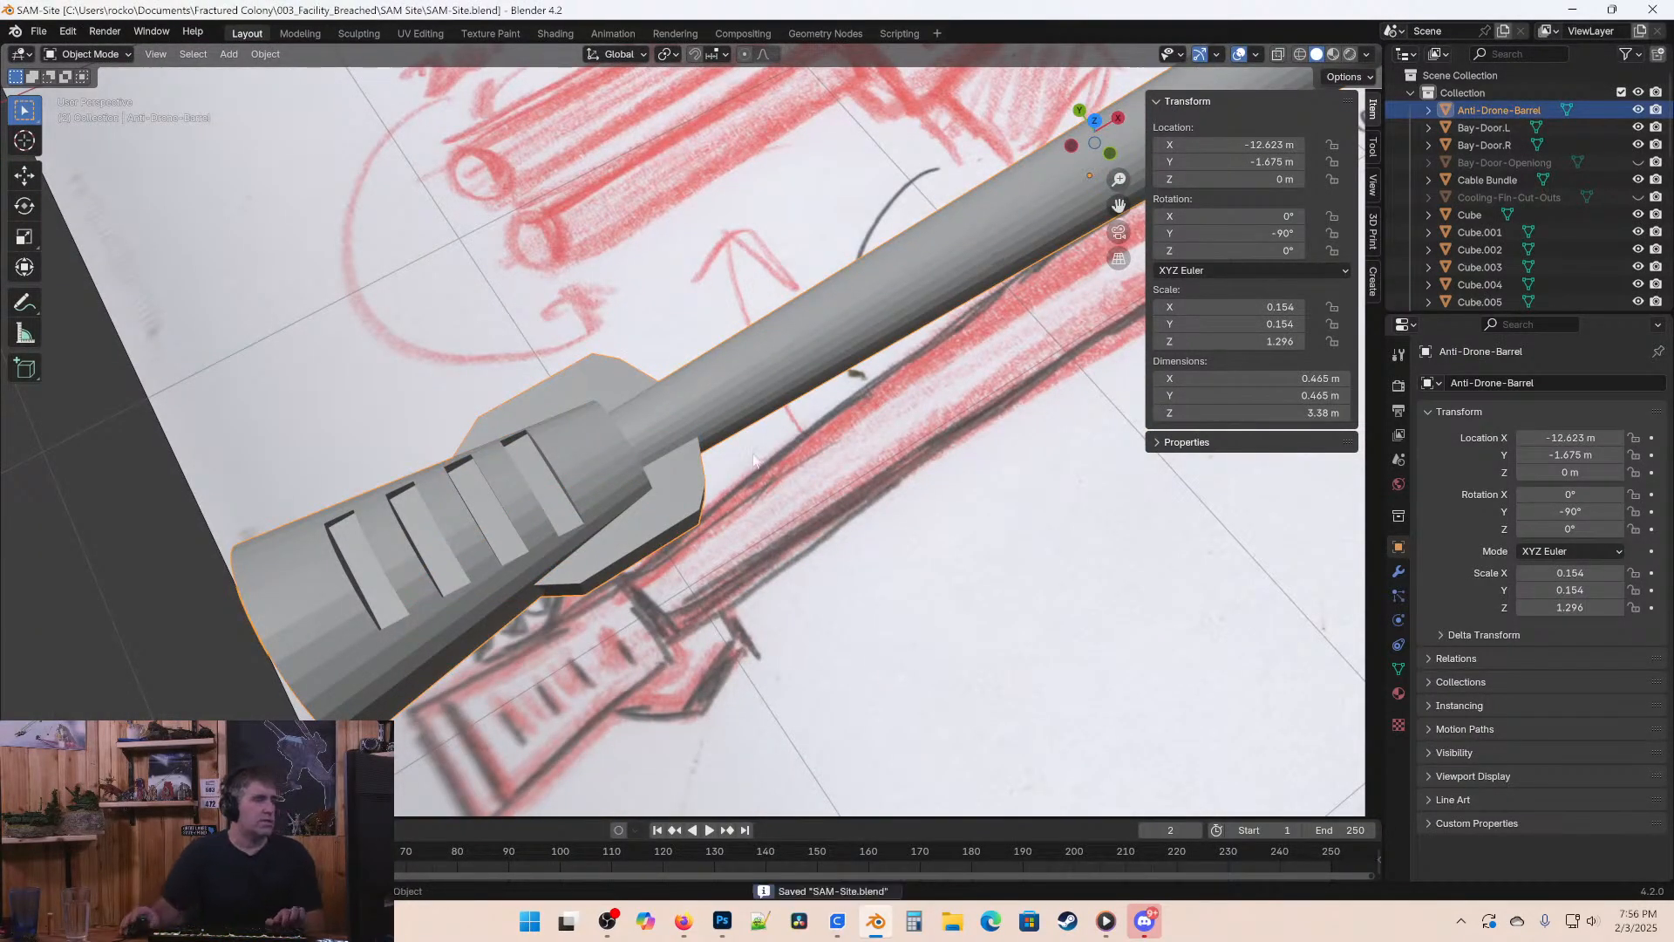
{"action": "scroll", "coordinate": [698, 396], "scroll_direction": "down", "scroll_amount": 12}
{"action": "middle_click_drag", "start_coordinate": [766, 494], "coordinate": [589, 410]}
{"action": "scroll", "coordinate": [589, 410], "scroll_direction": "up", "scroll_amount": 4}
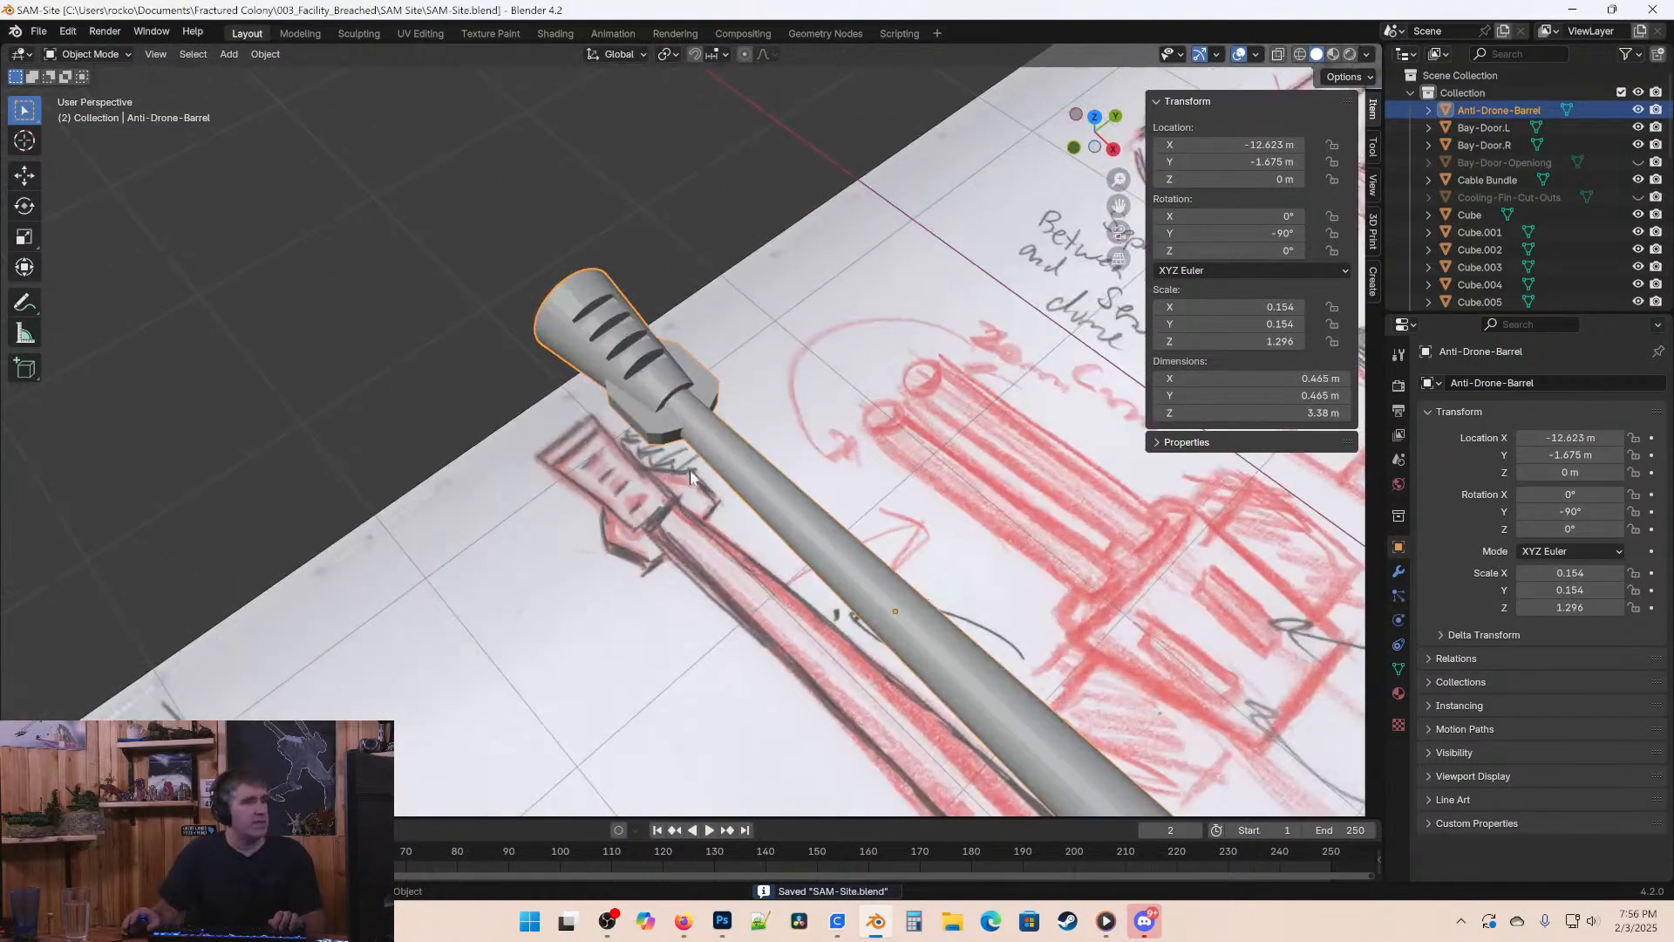
{"action": "scroll", "coordinate": [525, 268], "scroll_direction": "down", "scroll_amount": 1}
{"action": "mouse_move", "coordinate": [525, 276]}
{"action": "middle_mouse_down"}
{"action": "mouse_move", "coordinate": [579, 187]}
{"action": "mouse_move", "coordinate": [721, 266]}
{"action": "mouse_move", "coordinate": [803, 261]}
{"action": "mouse_move", "coordinate": [807, 298]}
{"action": "mouse_move", "coordinate": [634, 331]}
{"action": "middle_mouse_up"}
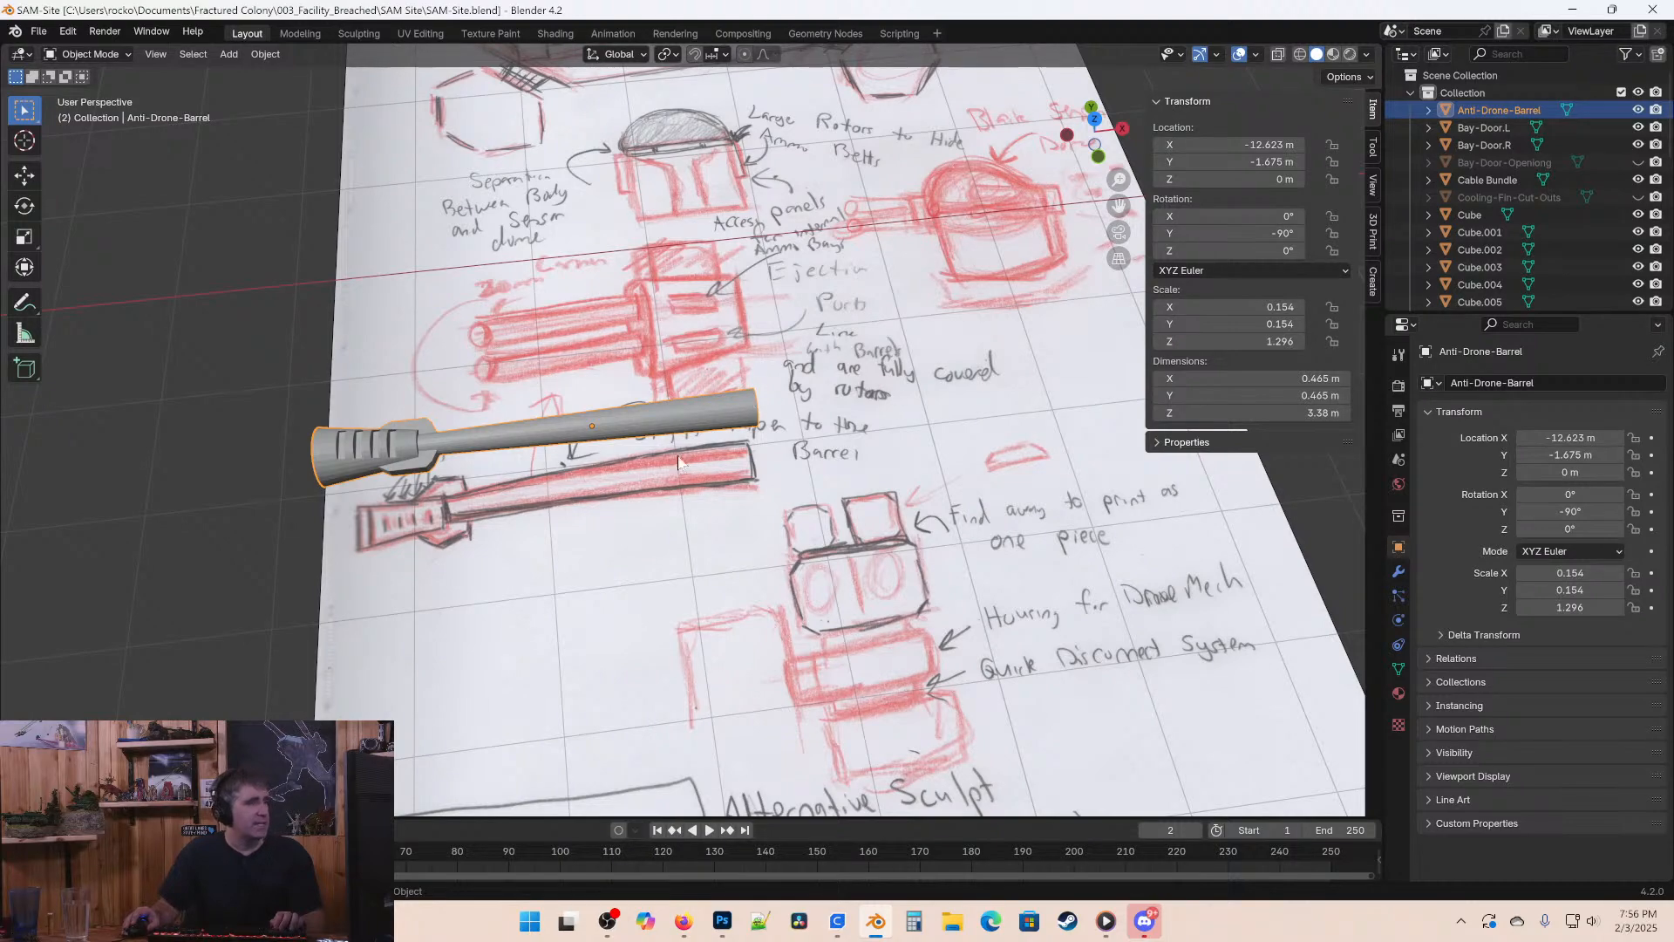
Duplicate the Anti-Drone-Barrel, move the copy along Y to about -2.224 m beside the original, and save the file.
{"action": "middle_click_drag", "start_coordinate": [678, 462], "coordinate": [584, 436]}
{"action": "scroll", "coordinate": [591, 442], "scroll_direction": "up", "scroll_amount": 2}
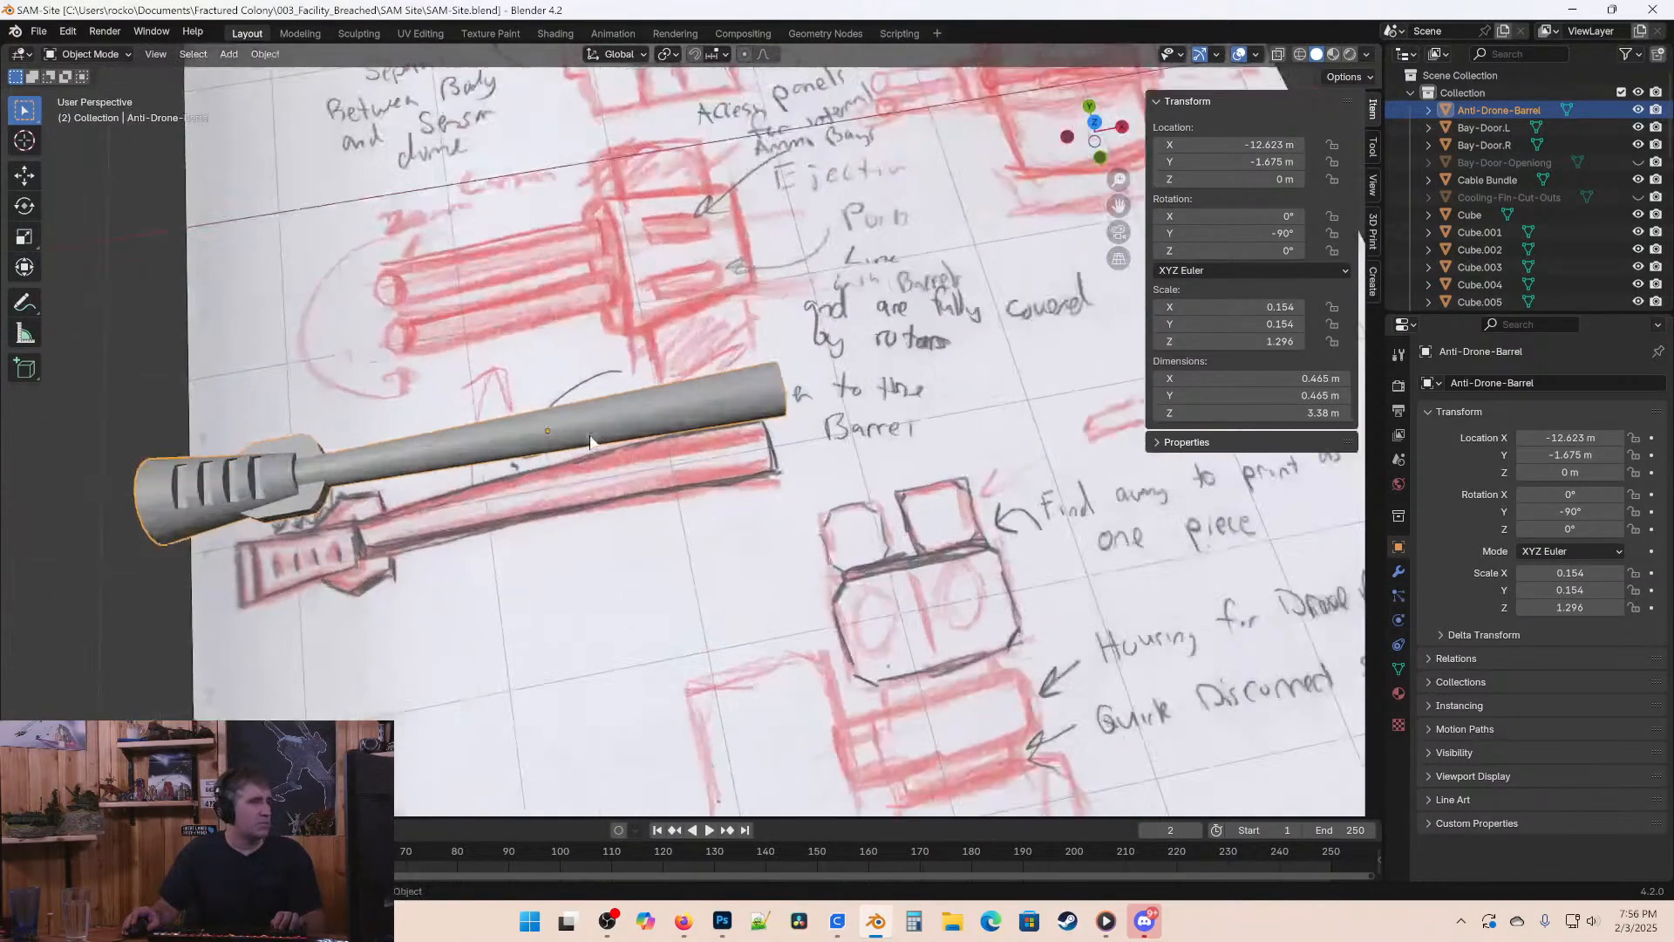
{"action": "scroll", "coordinate": [592, 436], "scroll_direction": "down", "scroll_amount": 2}
{"action": "key", "text": "KP_7"}
{"action": "scroll", "coordinate": [650, 307], "scroll_direction": "up", "scroll_amount": 2}
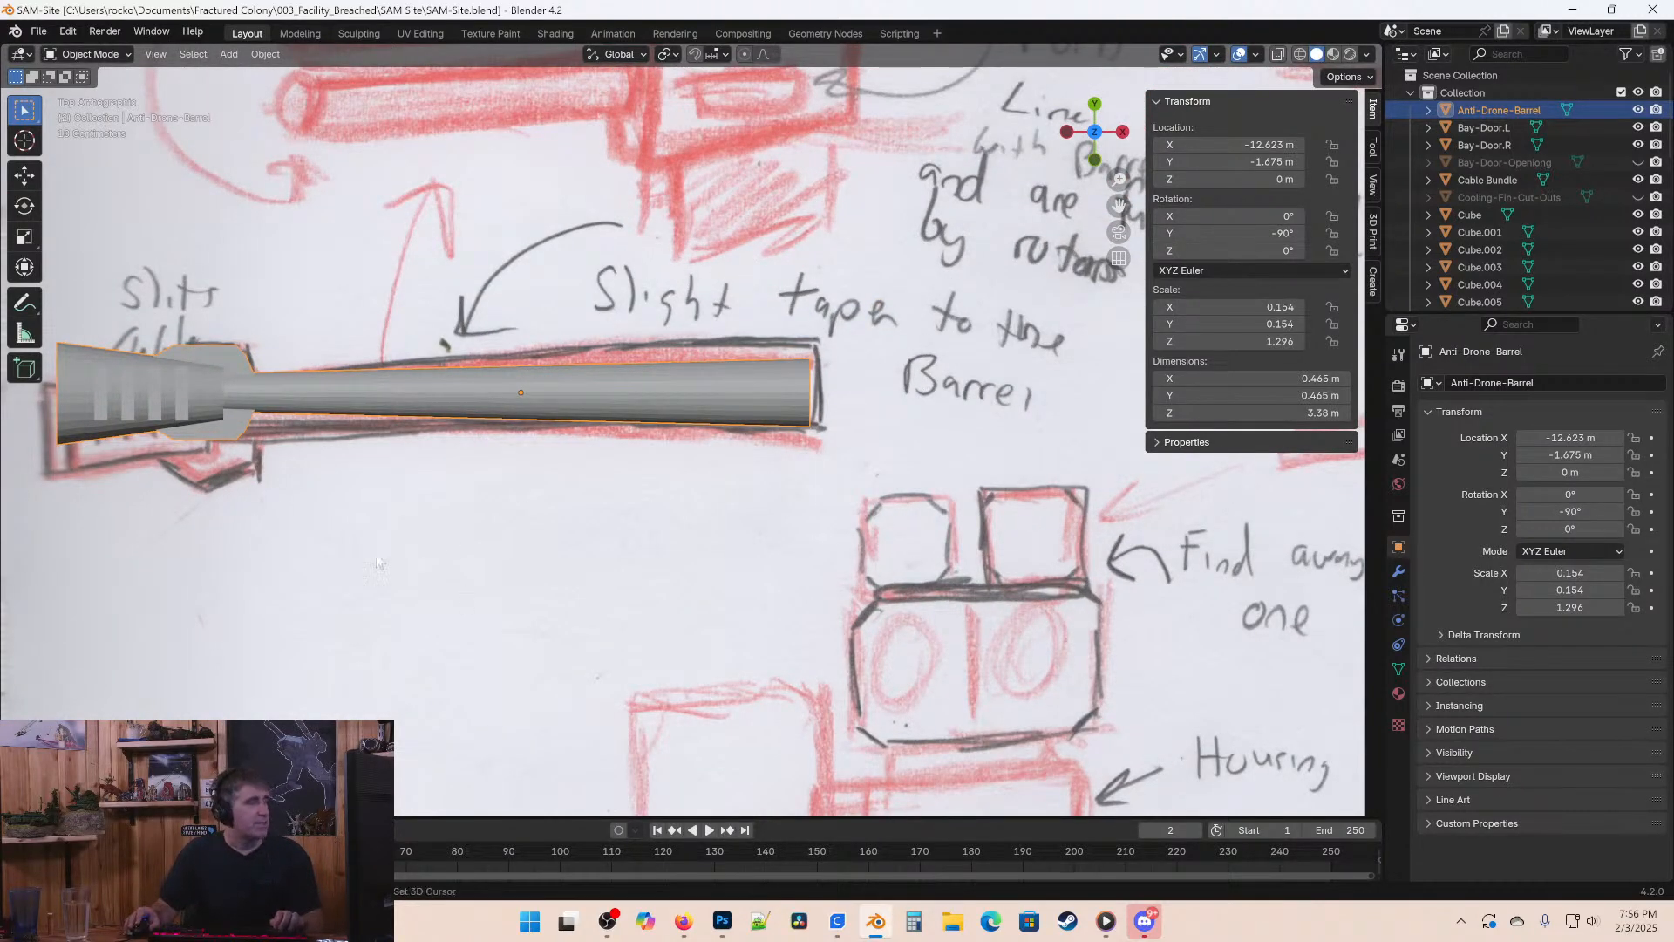
{"action": "middle_click_drag", "start_coordinate": [377, 562], "coordinate": [456, 567], "text": "shift"}
{"action": "key", "text": "shift+d"}
{"action": "key", "text": "z"}
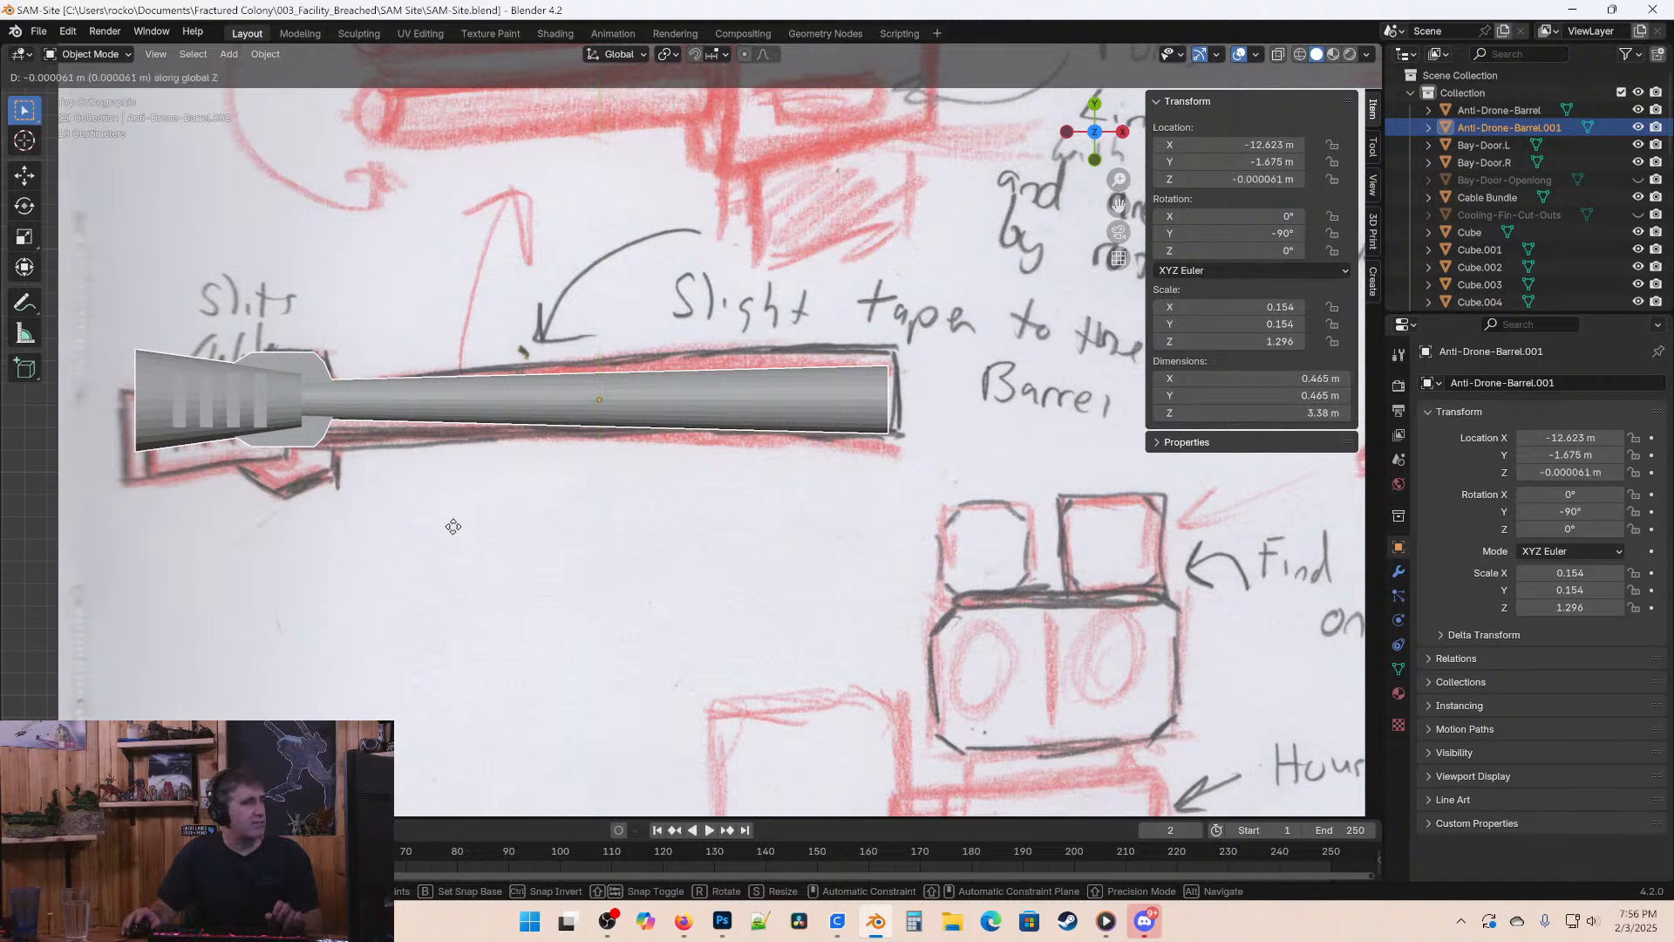
{"action": "key", "text": "y"}
{"action": "left_click", "coordinate": [490, 649]}
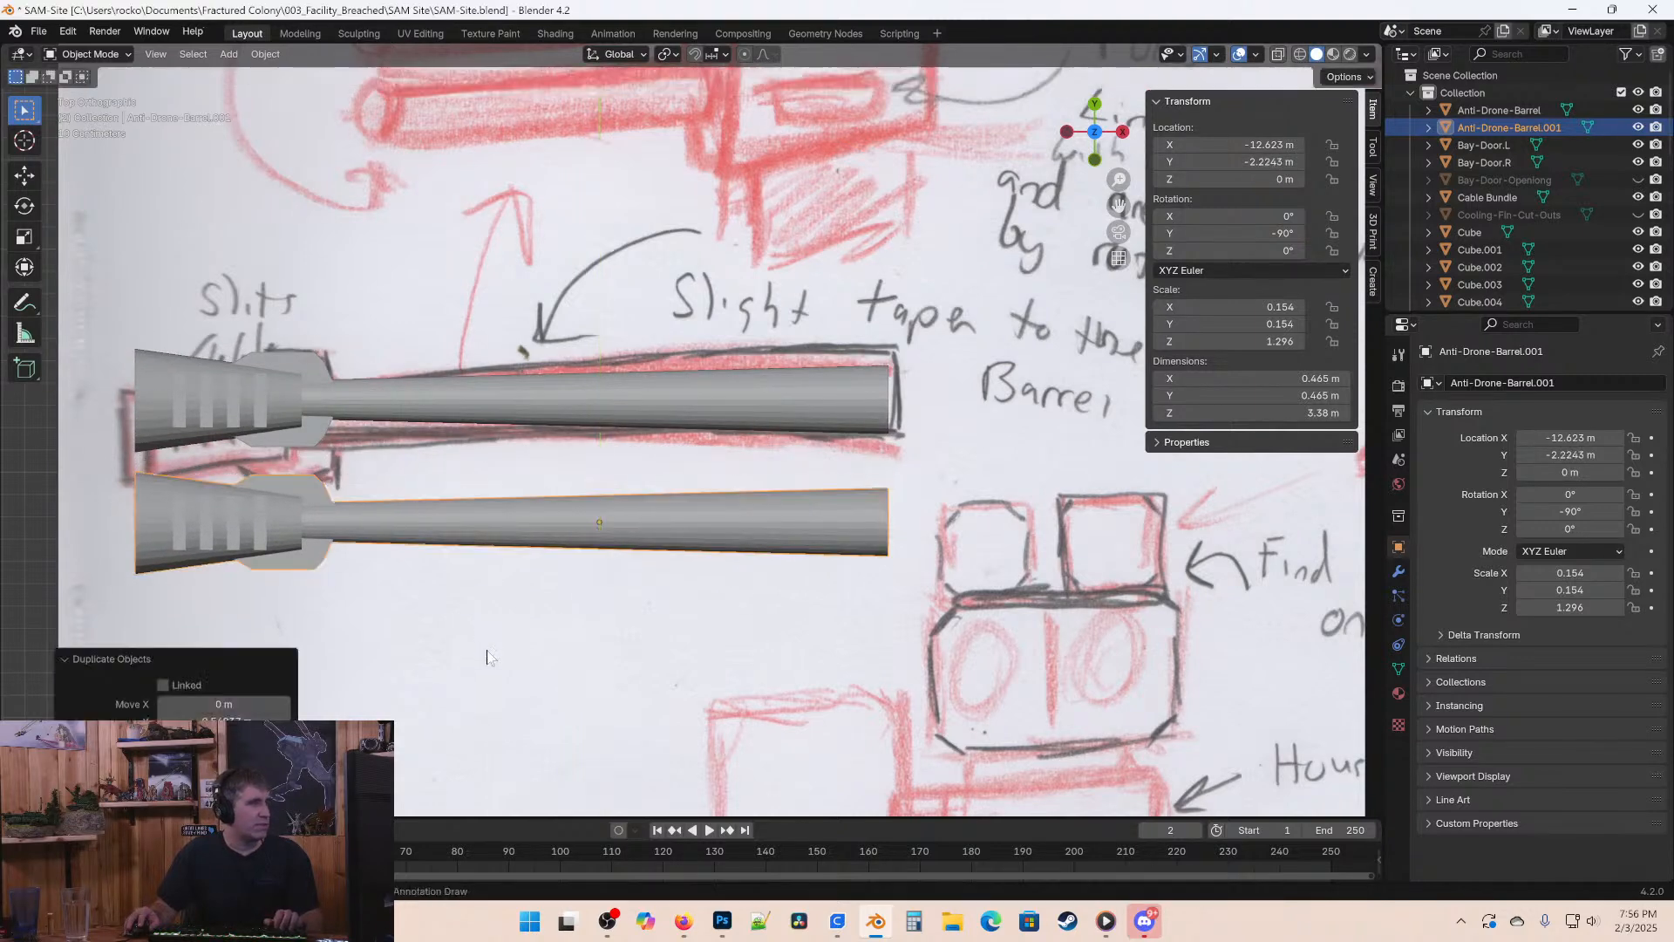
{"action": "scroll", "coordinate": [548, 554], "scroll_direction": "down", "scroll_amount": 4}
{"action": "key", "text": "ctrl+s"}
Examine the cannon and mount drawings on the reference sketch alongside the two barrels and the existing SAM site.
{"action": "middle_click_drag", "start_coordinate": [692, 138], "coordinate": [846, 395], "text": "shift"}
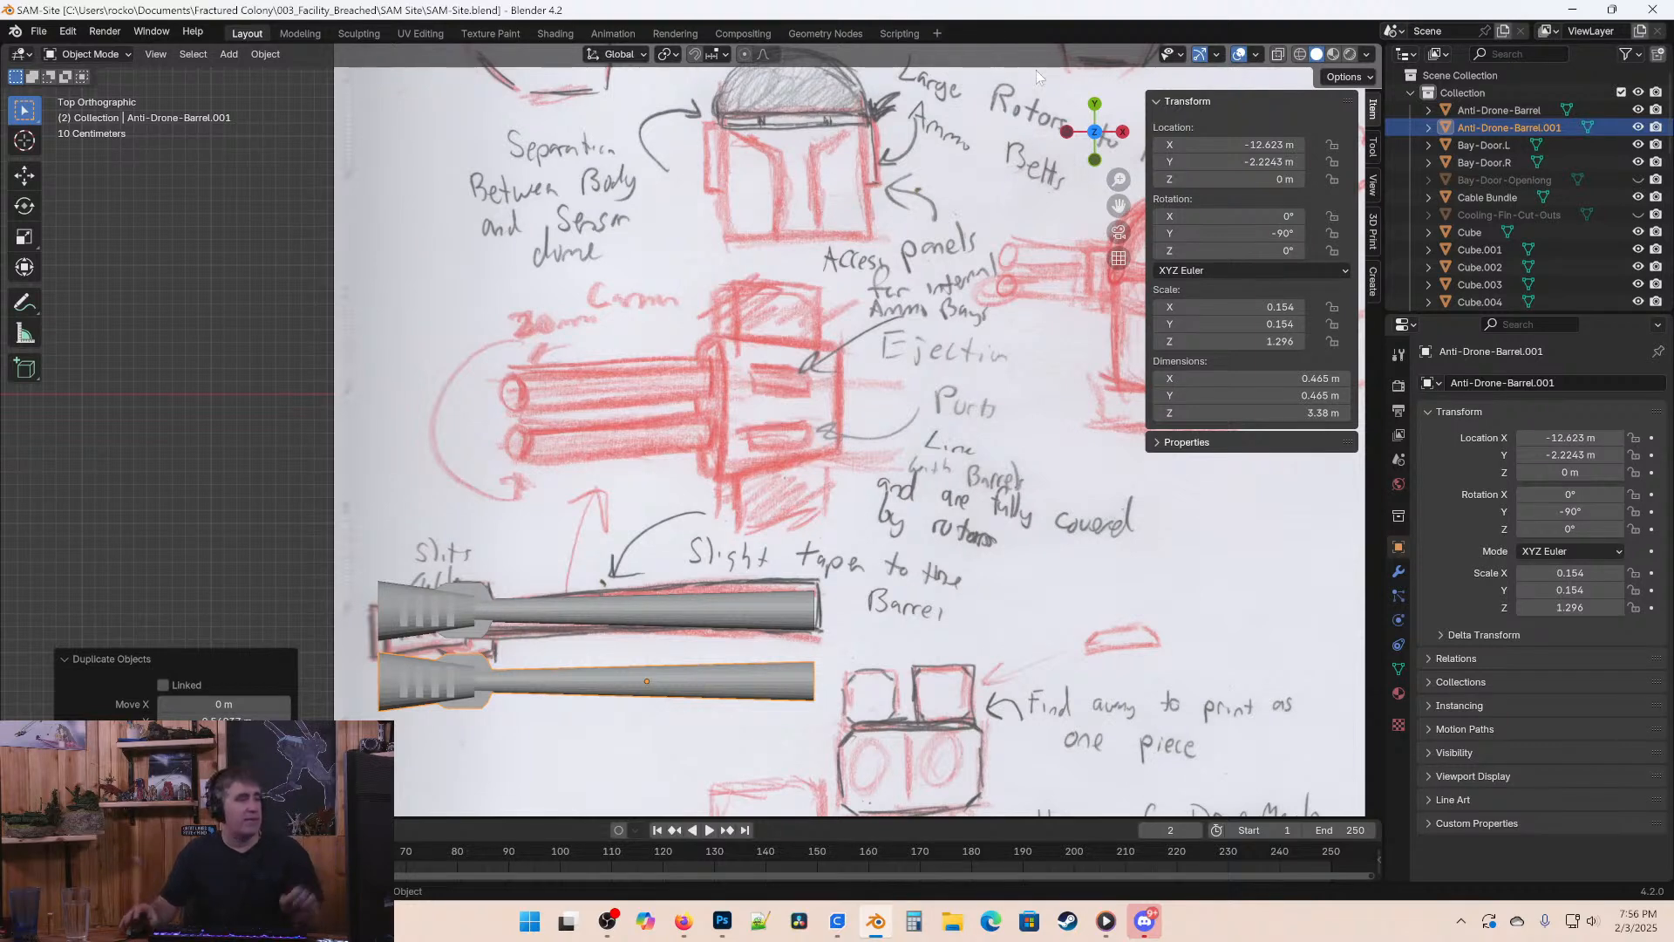
{"action": "mouse_move", "coordinate": [1031, 737]}
{"action": "middle_mouse_down", "text": "shift"}
{"action": "mouse_move", "coordinate": [653, 436]}
{"action": "mouse_move", "coordinate": [668, 410]}
{"action": "middle_mouse_up", "text": "shift"}
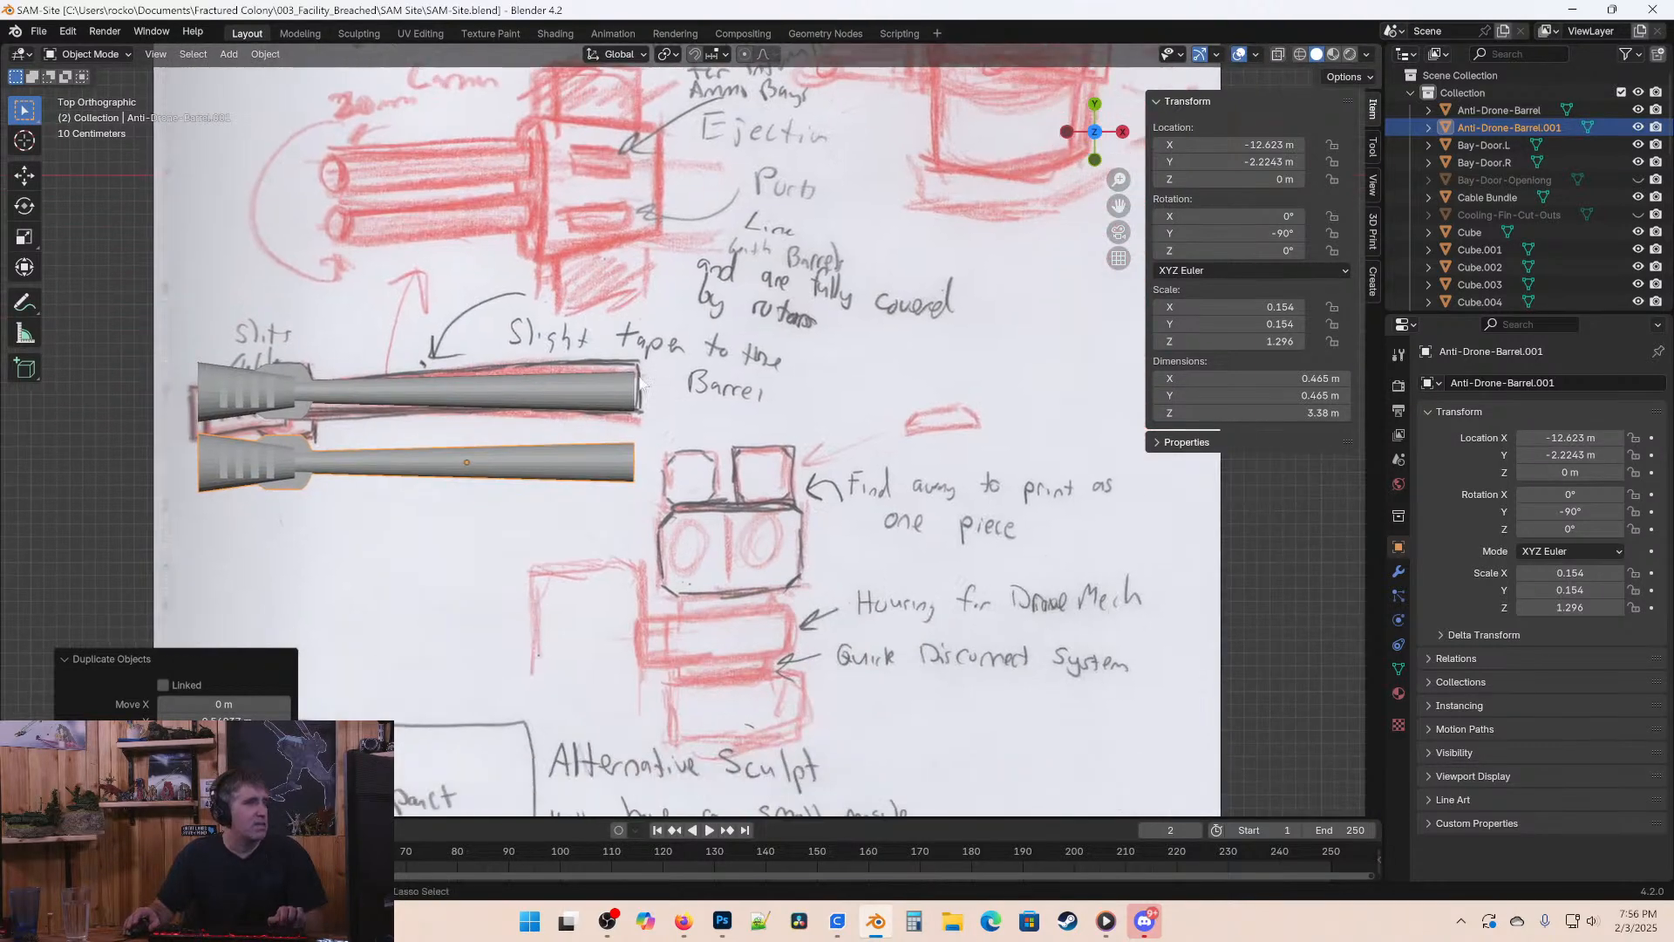
{"action": "scroll", "coordinate": [668, 410], "scroll_direction": "down", "scroll_amount": 5}
{"action": "key", "text": "ctrl+s"}
{"action": "scroll", "coordinate": [667, 410], "scroll_direction": "down", "scroll_amount": 4}
{"action": "middle_click_drag", "start_coordinate": [884, 422], "coordinate": [556, 397], "text": "shift"}
{"action": "scroll", "coordinate": [621, 391], "scroll_direction": "up", "scroll_amount": 6}
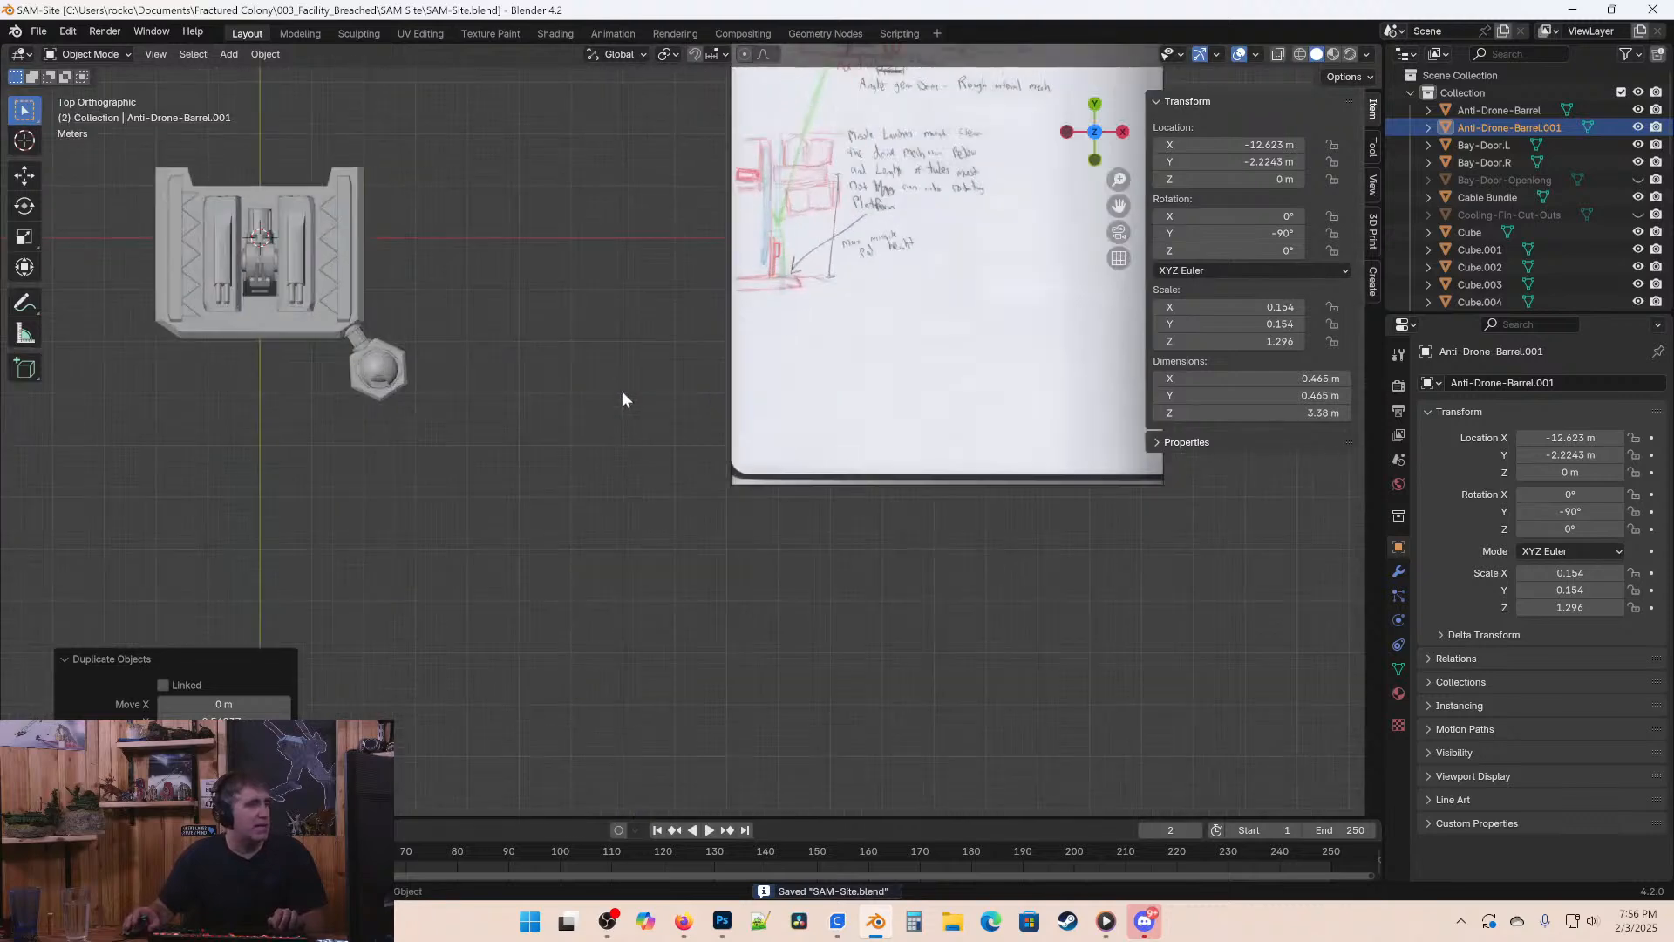
{"action": "mouse_move", "coordinate": [246, 336]}
{"action": "middle_mouse_down", "text": "shift"}
{"action": "mouse_move", "coordinate": [590, 370]}
{"action": "mouse_move", "coordinate": [1125, 484]}
{"action": "middle_mouse_up", "text": "shift"}
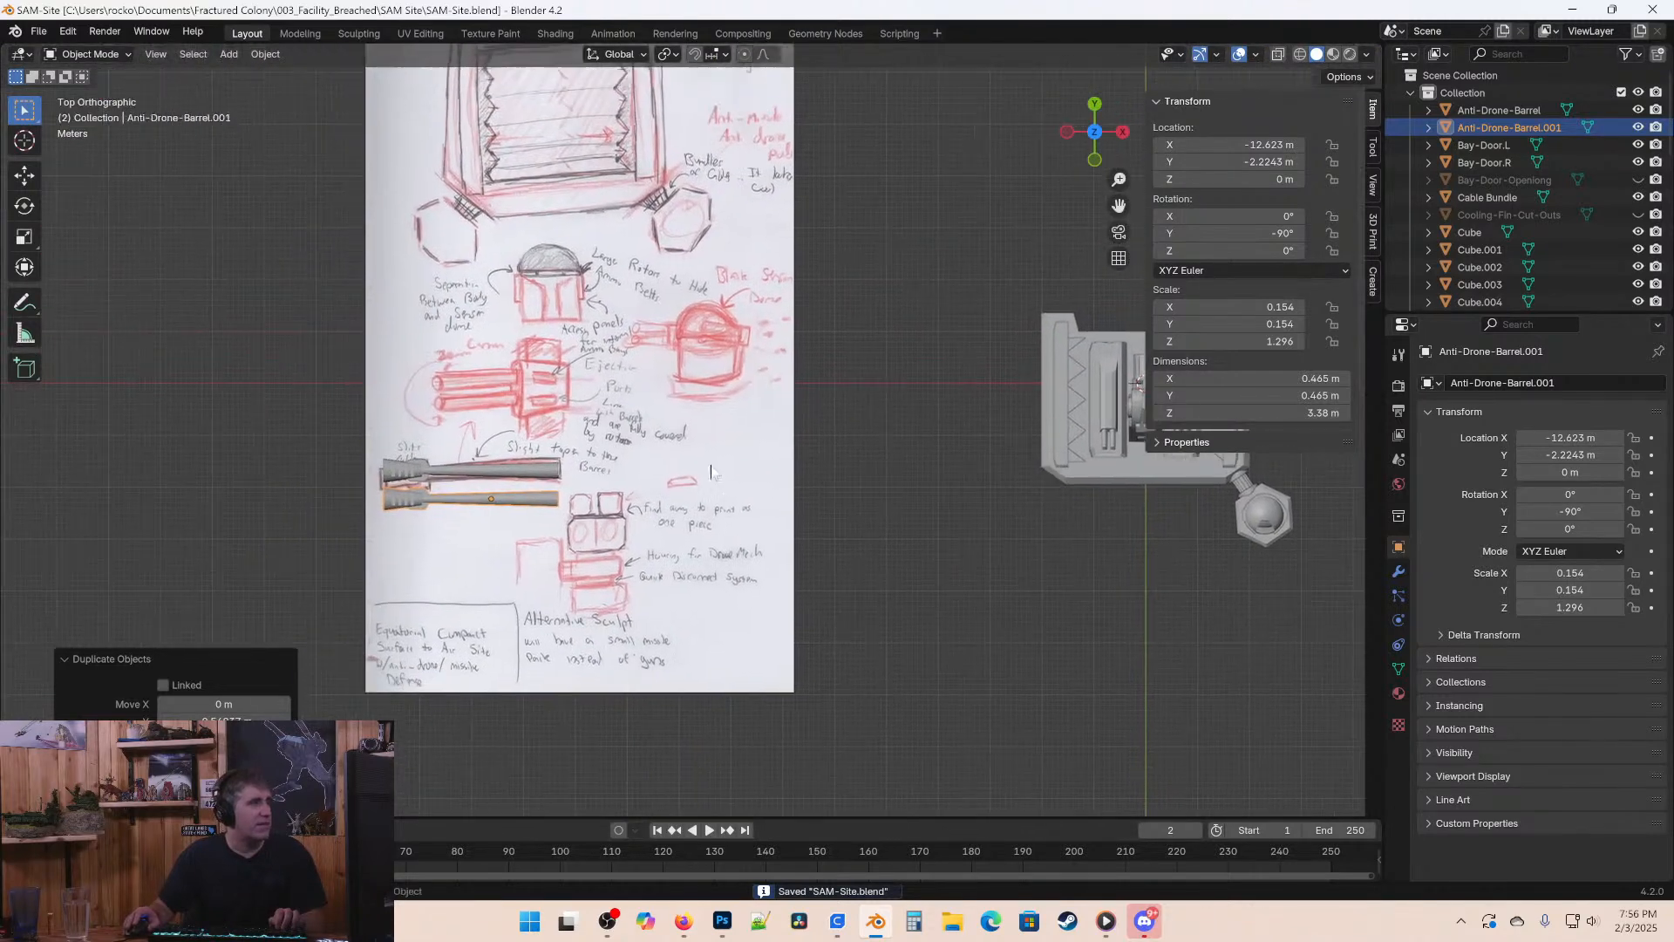
{"action": "scroll", "coordinate": [1115, 484], "scroll_direction": "up", "scroll_amount": 4}
{"action": "middle_click_drag", "start_coordinate": [416, 553], "coordinate": [651, 447], "text": "shift"}
{"action": "scroll", "coordinate": [652, 447], "scroll_direction": "up", "scroll_amount": 4}
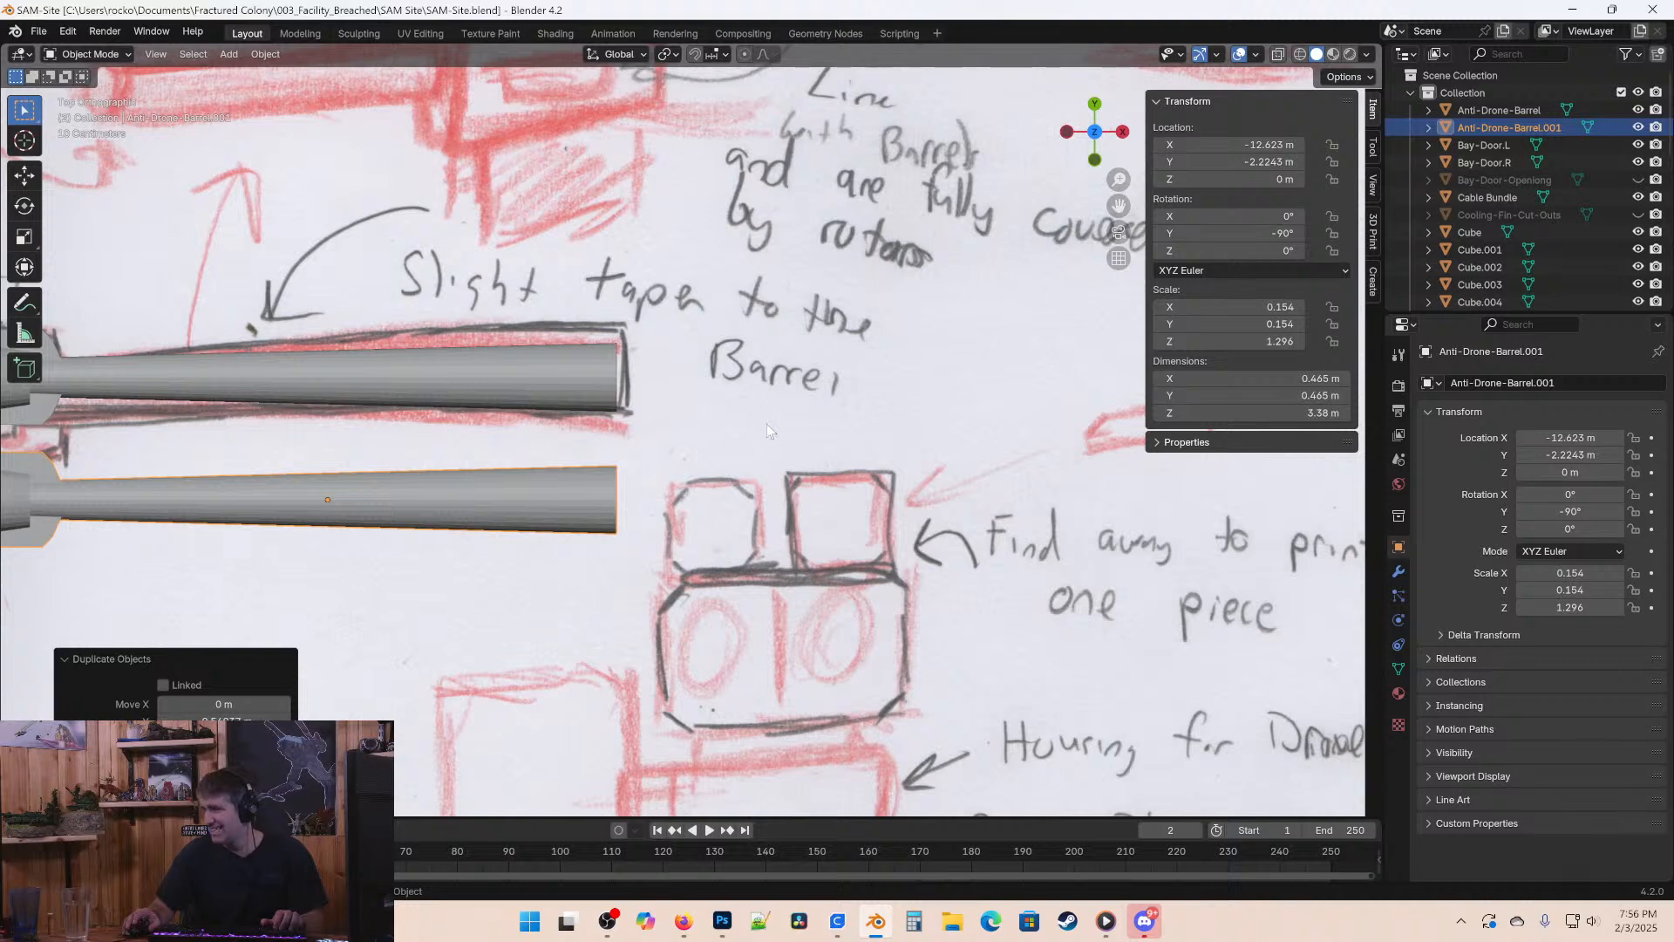
{"action": "middle_click_drag", "start_coordinate": [676, 374], "coordinate": [781, 382], "text": "shift"}
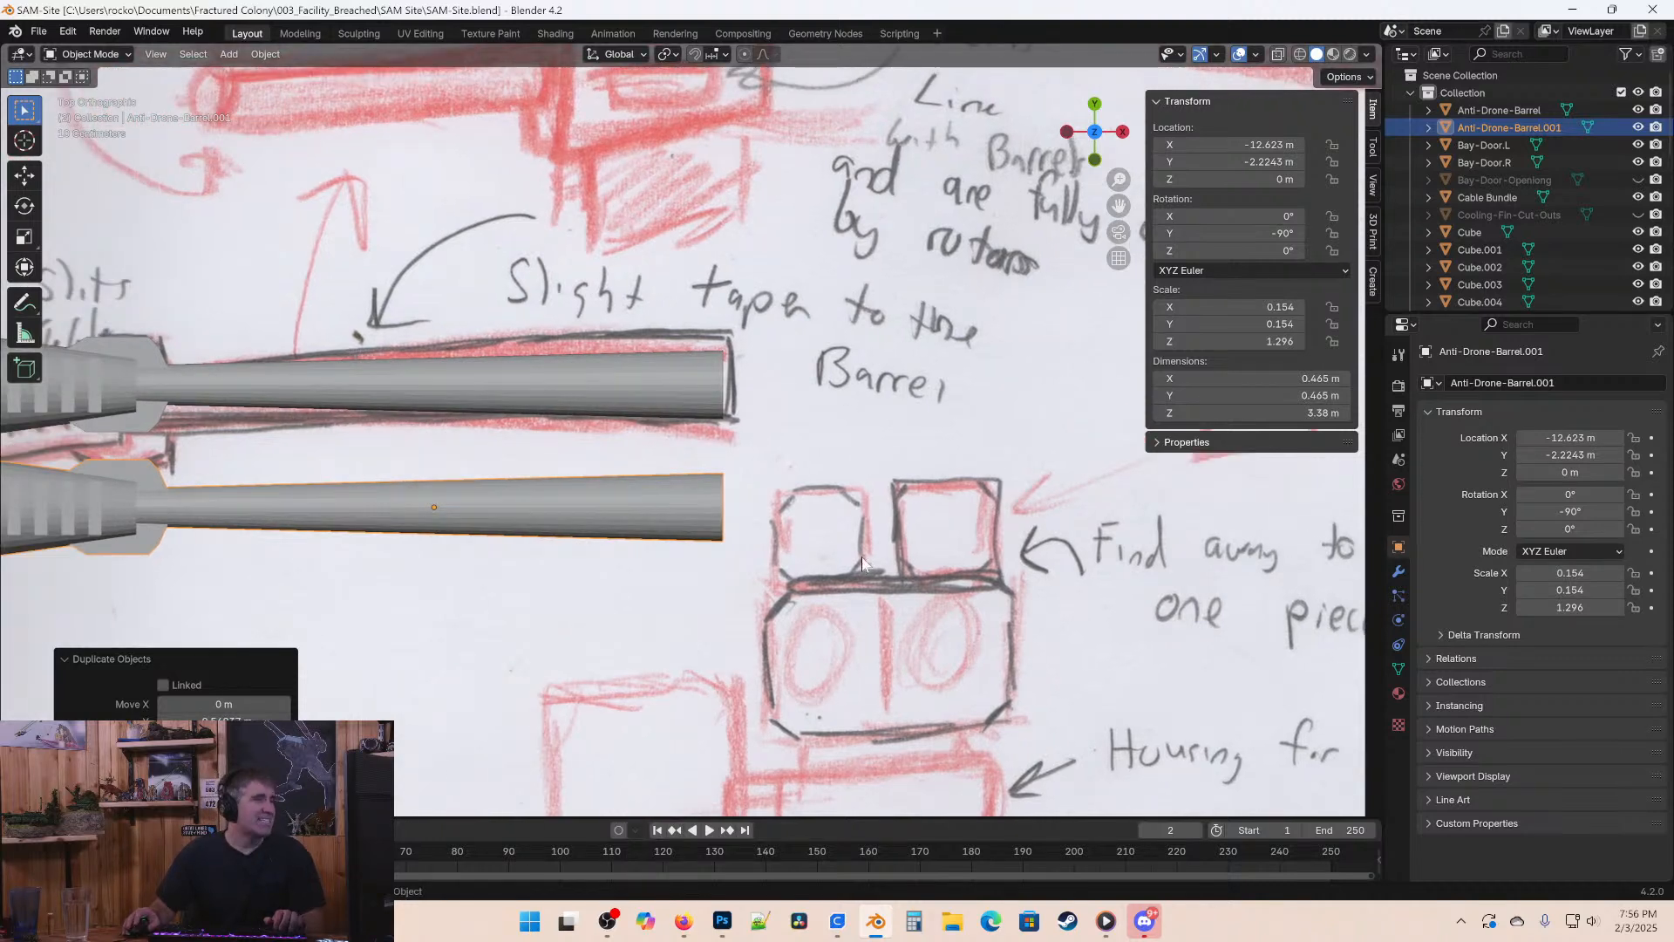
Select the original Anti-Drone-Barrel, compare the barrel pair with the sketched mount and housing, and save the file.
{"action": "left_click", "coordinate": [668, 424]}
{"action": "scroll", "coordinate": [665, 423], "scroll_direction": "down", "scroll_amount": 4}
{"action": "scroll", "coordinate": [869, 521], "scroll_direction": "up", "scroll_amount": 3}
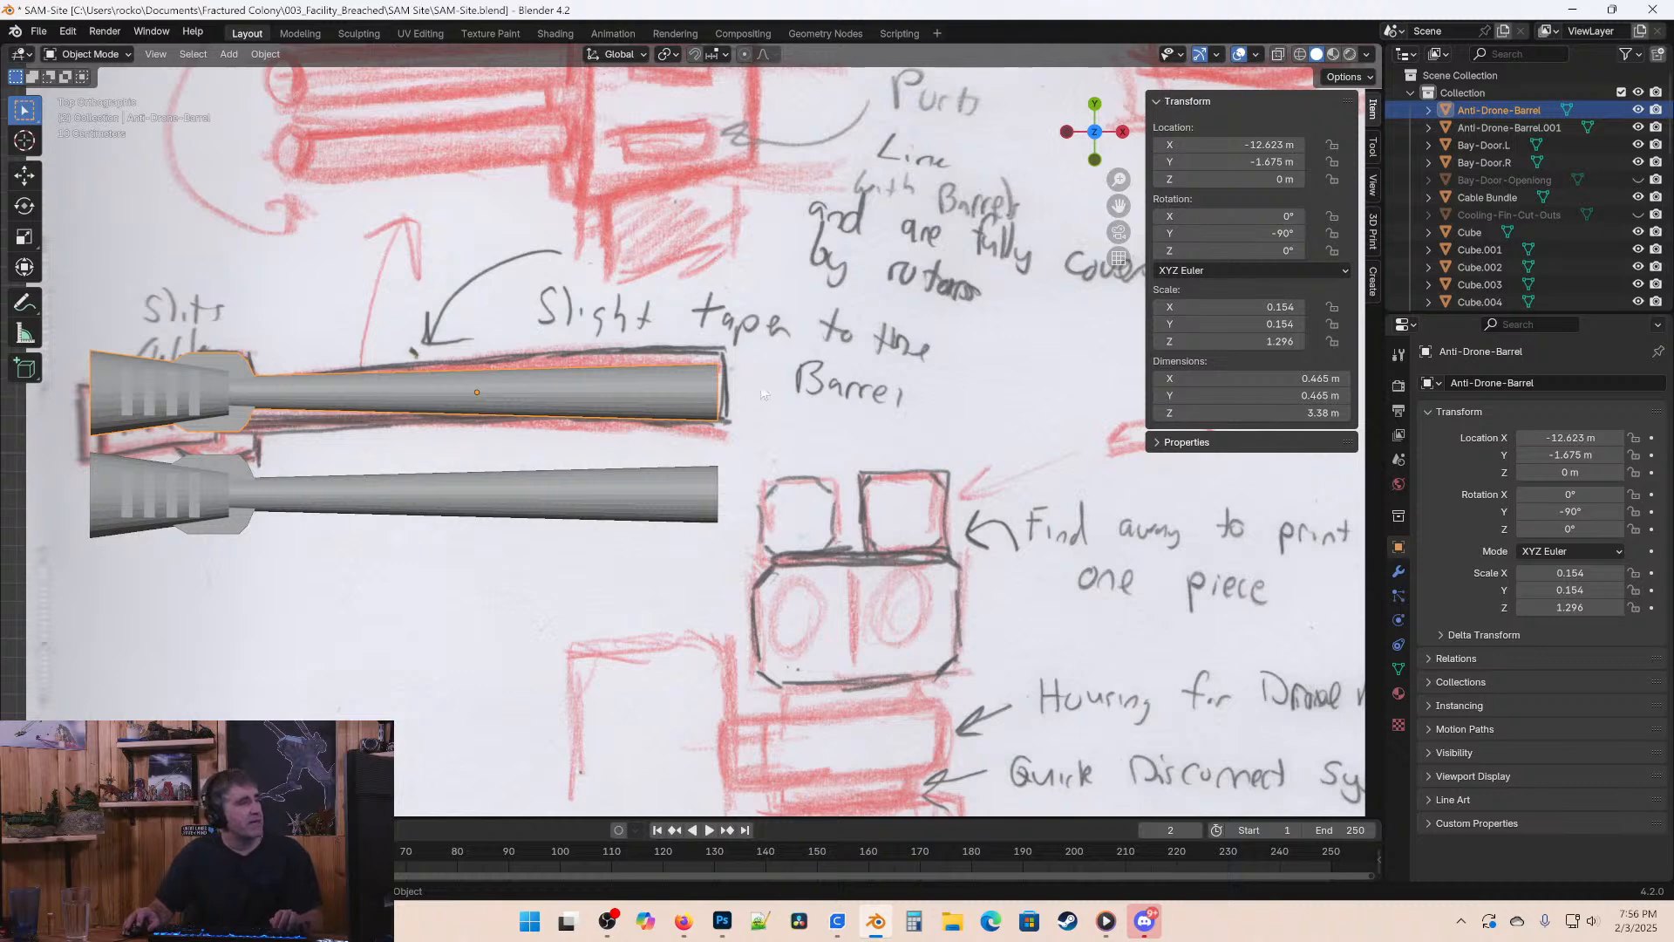
{"action": "scroll", "coordinate": [762, 394], "scroll_direction": "down", "scroll_amount": 4}
{"action": "middle_click_drag", "start_coordinate": [517, 232], "coordinate": [626, 225], "text": "shift"}
{"action": "key", "text": "ctrl+s"}
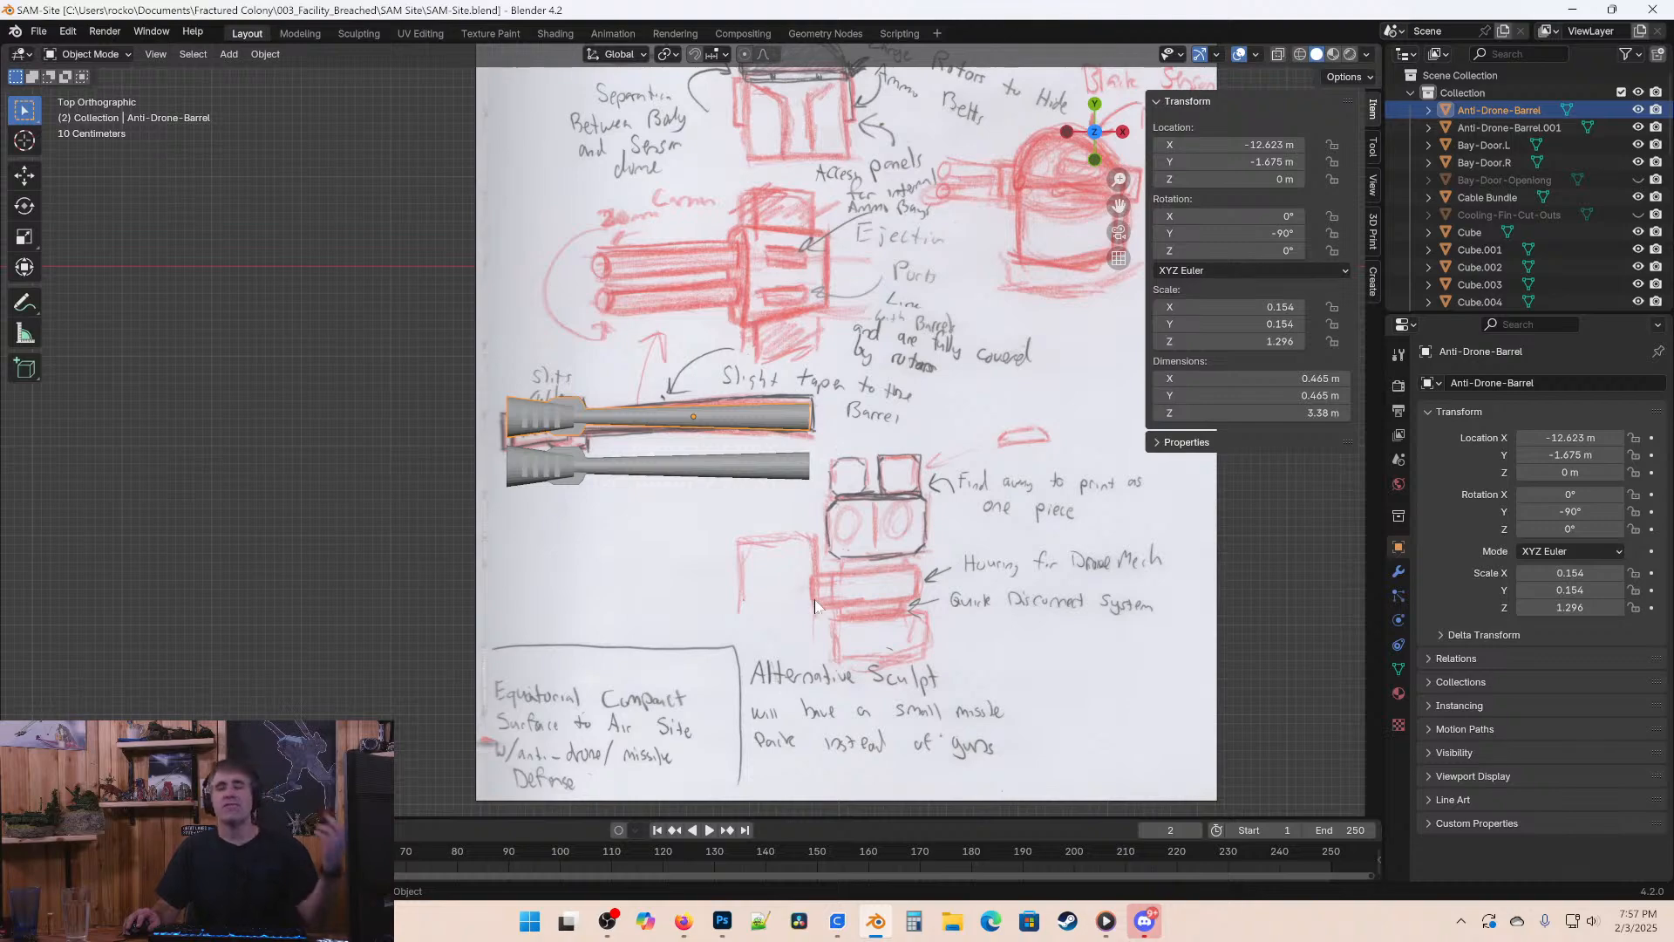
{"action": "scroll", "coordinate": [617, 427], "scroll_direction": "up", "scroll_amount": 5}
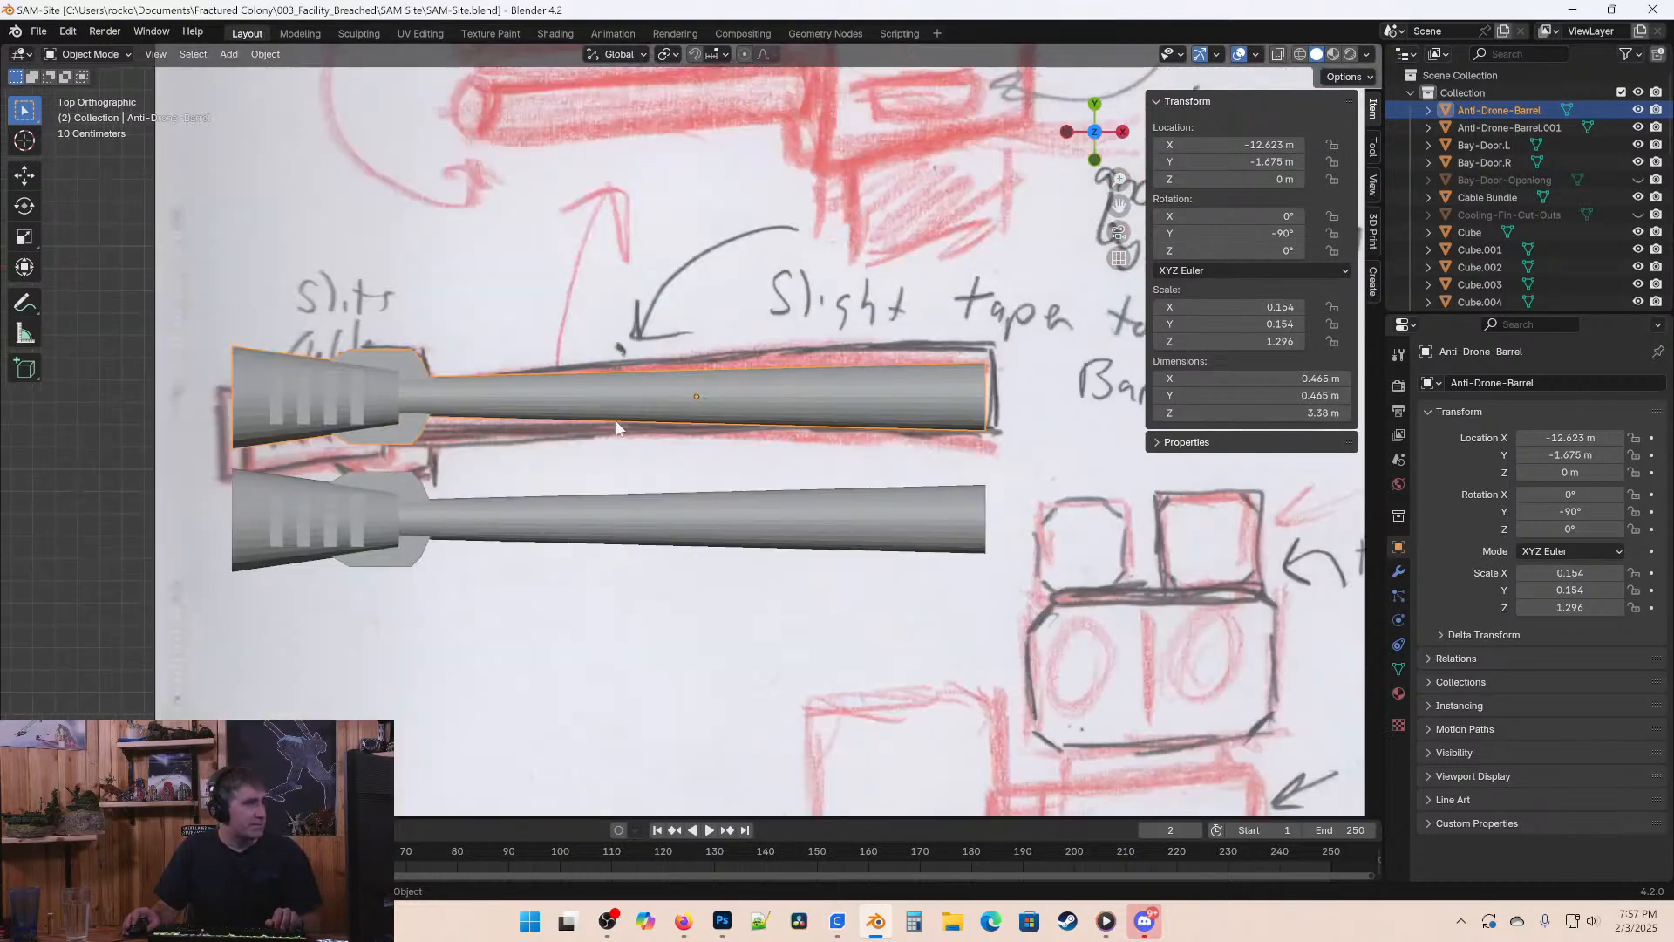
{"action": "scroll", "coordinate": [516, 392], "scroll_direction": "down", "scroll_amount": 2}
{"action": "mouse_move", "coordinate": [658, 532]}
{"action": "middle_mouse_down"}
{"action": "mouse_move", "coordinate": [589, 509]}
{"action": "mouse_move", "coordinate": [510, 395]}
{"action": "mouse_move", "coordinate": [689, 340]}
{"action": "middle_mouse_up"}
{"action": "key", "text": "ctrl+s"}
{"action": "key", "text": "KP_7"}
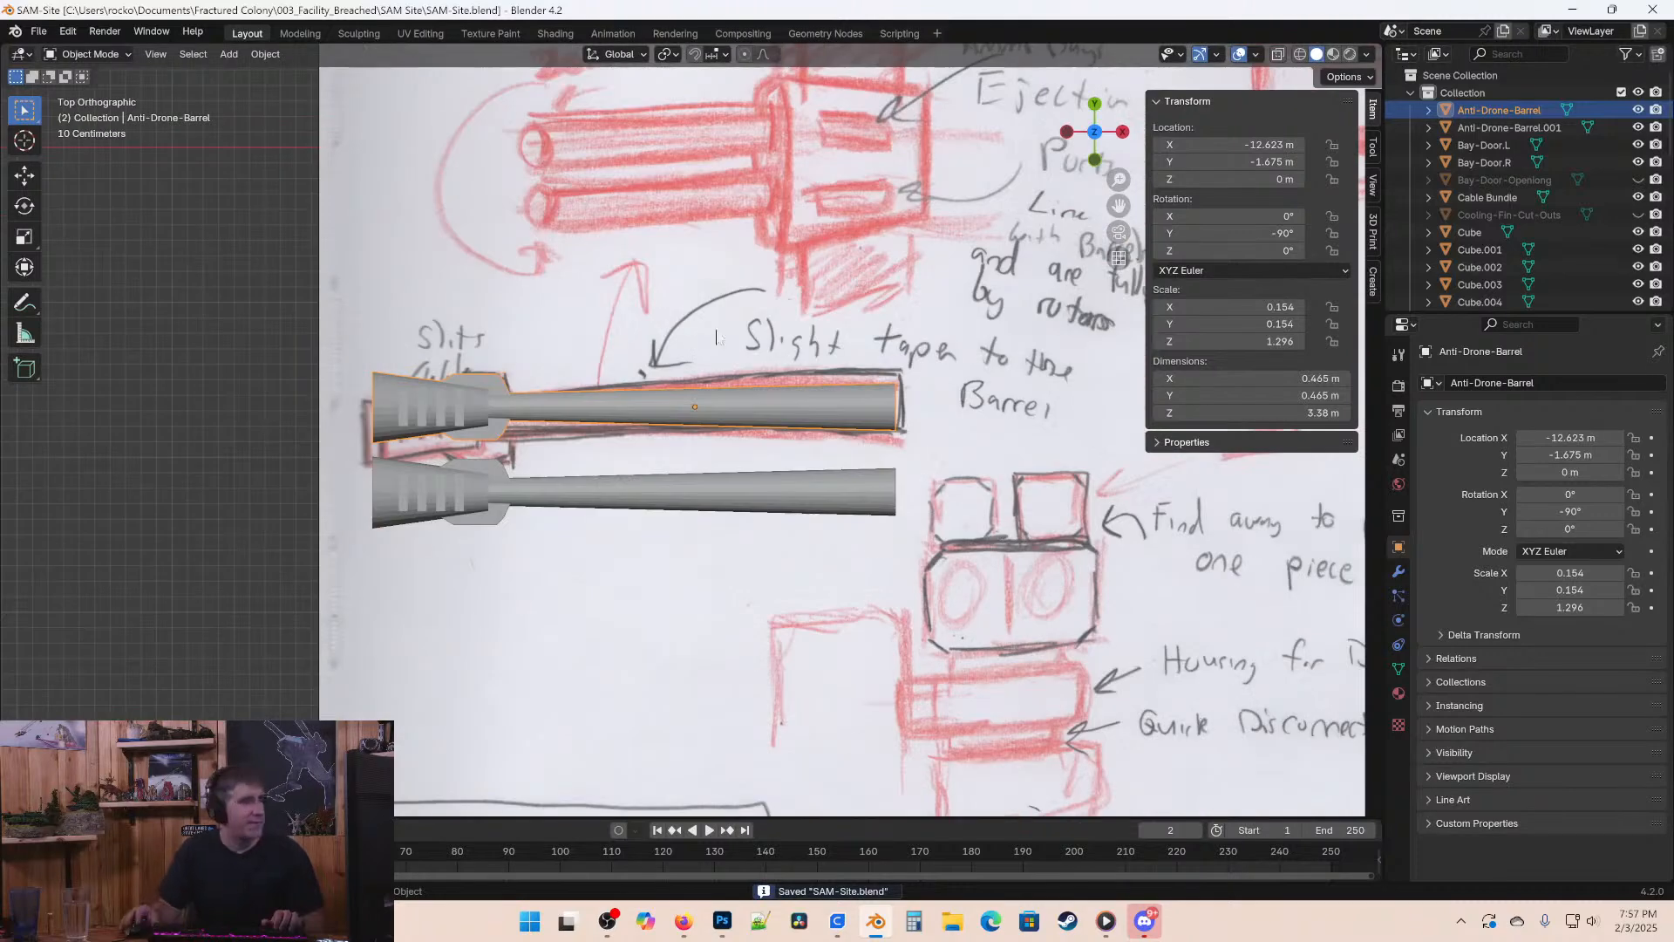
Add a cube and move it onto the reference sketch near the barrel ends, at about X -9.88 m, Y -1.57 m.
{"action": "key", "text": "shift+a"}
{"action": "mouse_move", "coordinate": [767, 553]}
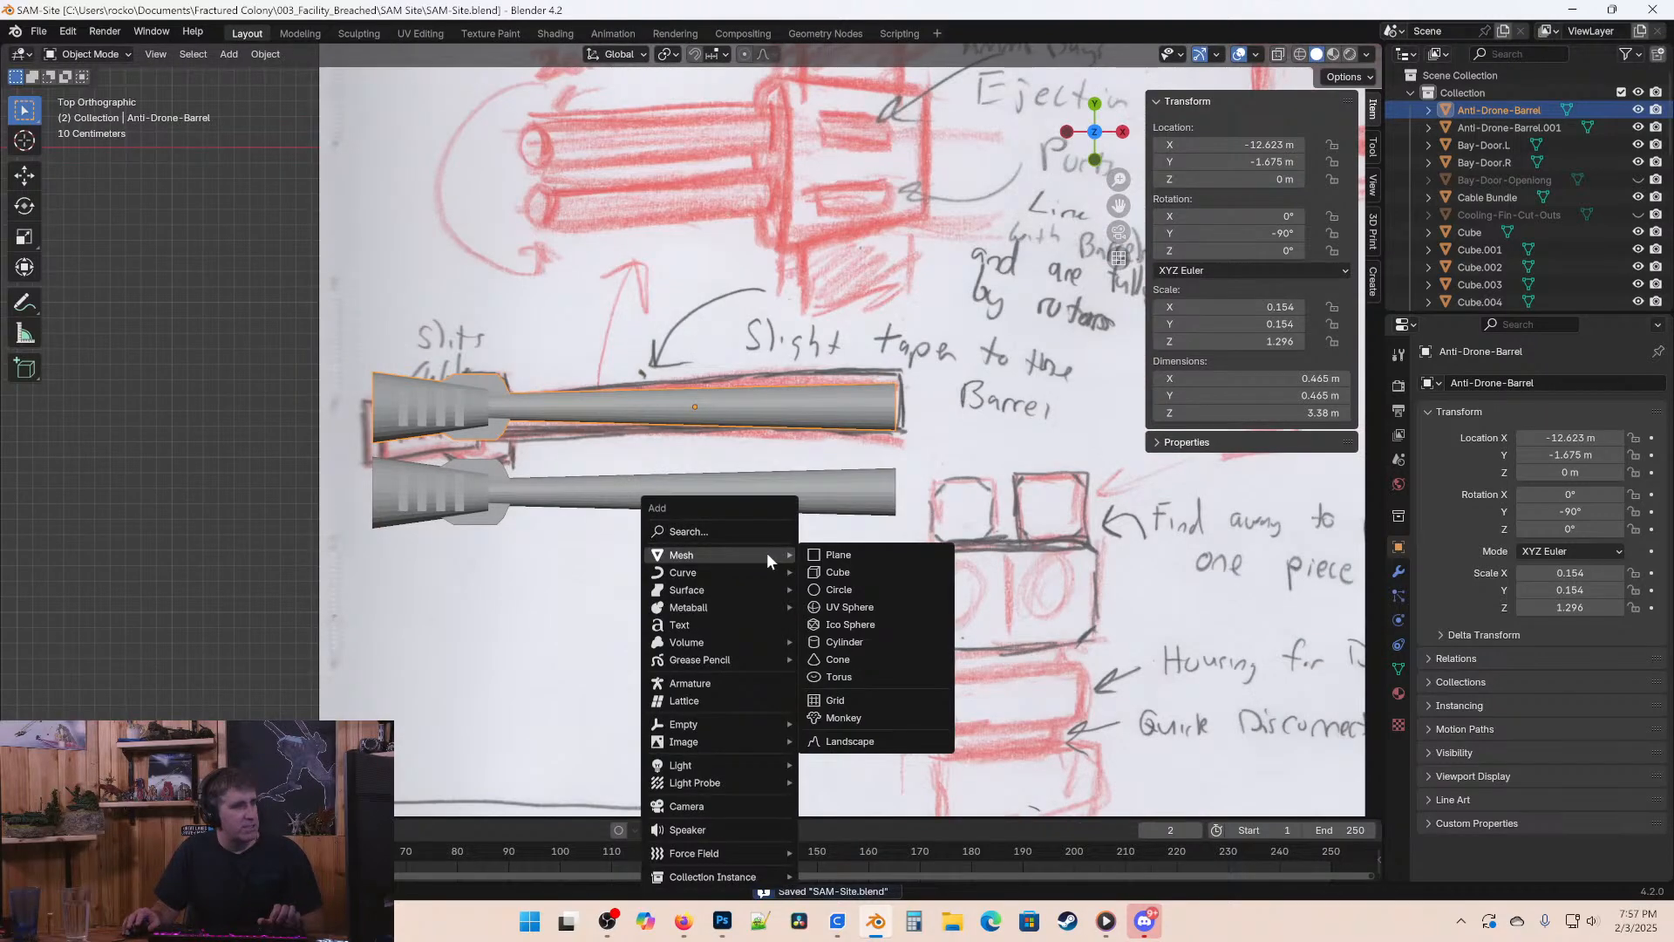
{"action": "left_click", "coordinate": [845, 572]}
{"action": "scroll", "coordinate": [845, 572], "scroll_direction": "down", "scroll_amount": 6}
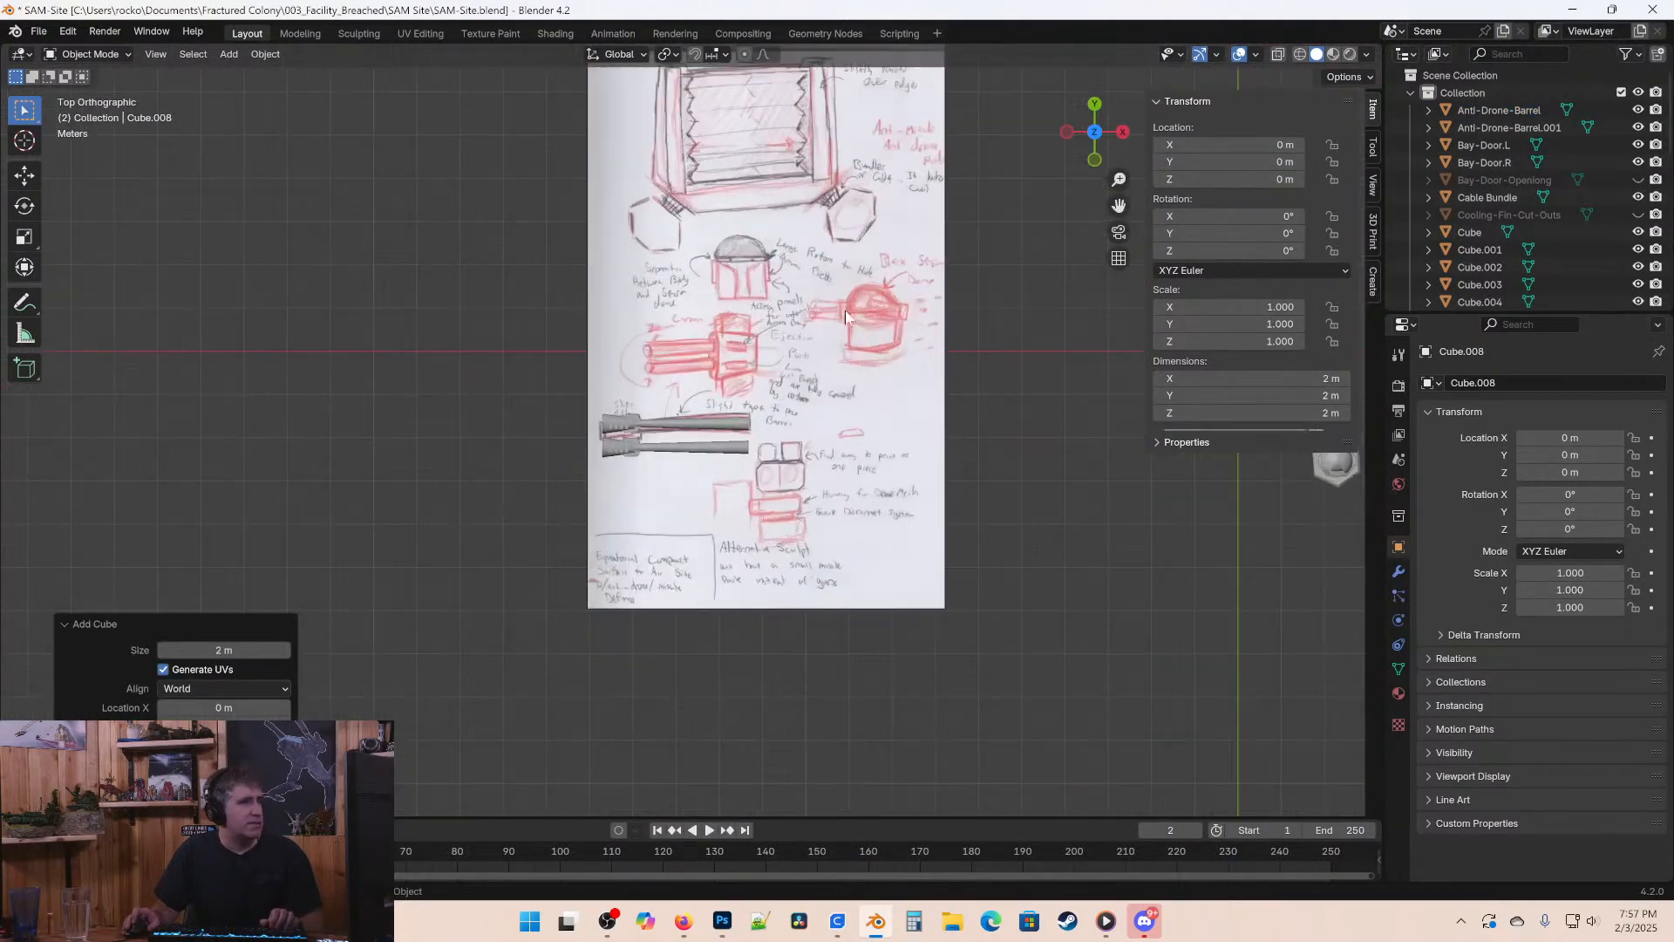
{"action": "middle_click_drag", "start_coordinate": [975, 378], "coordinate": [947, 398], "text": "shift"}
{"action": "key", "text": "g"}
{"action": "left_click", "coordinate": [650, 439]}
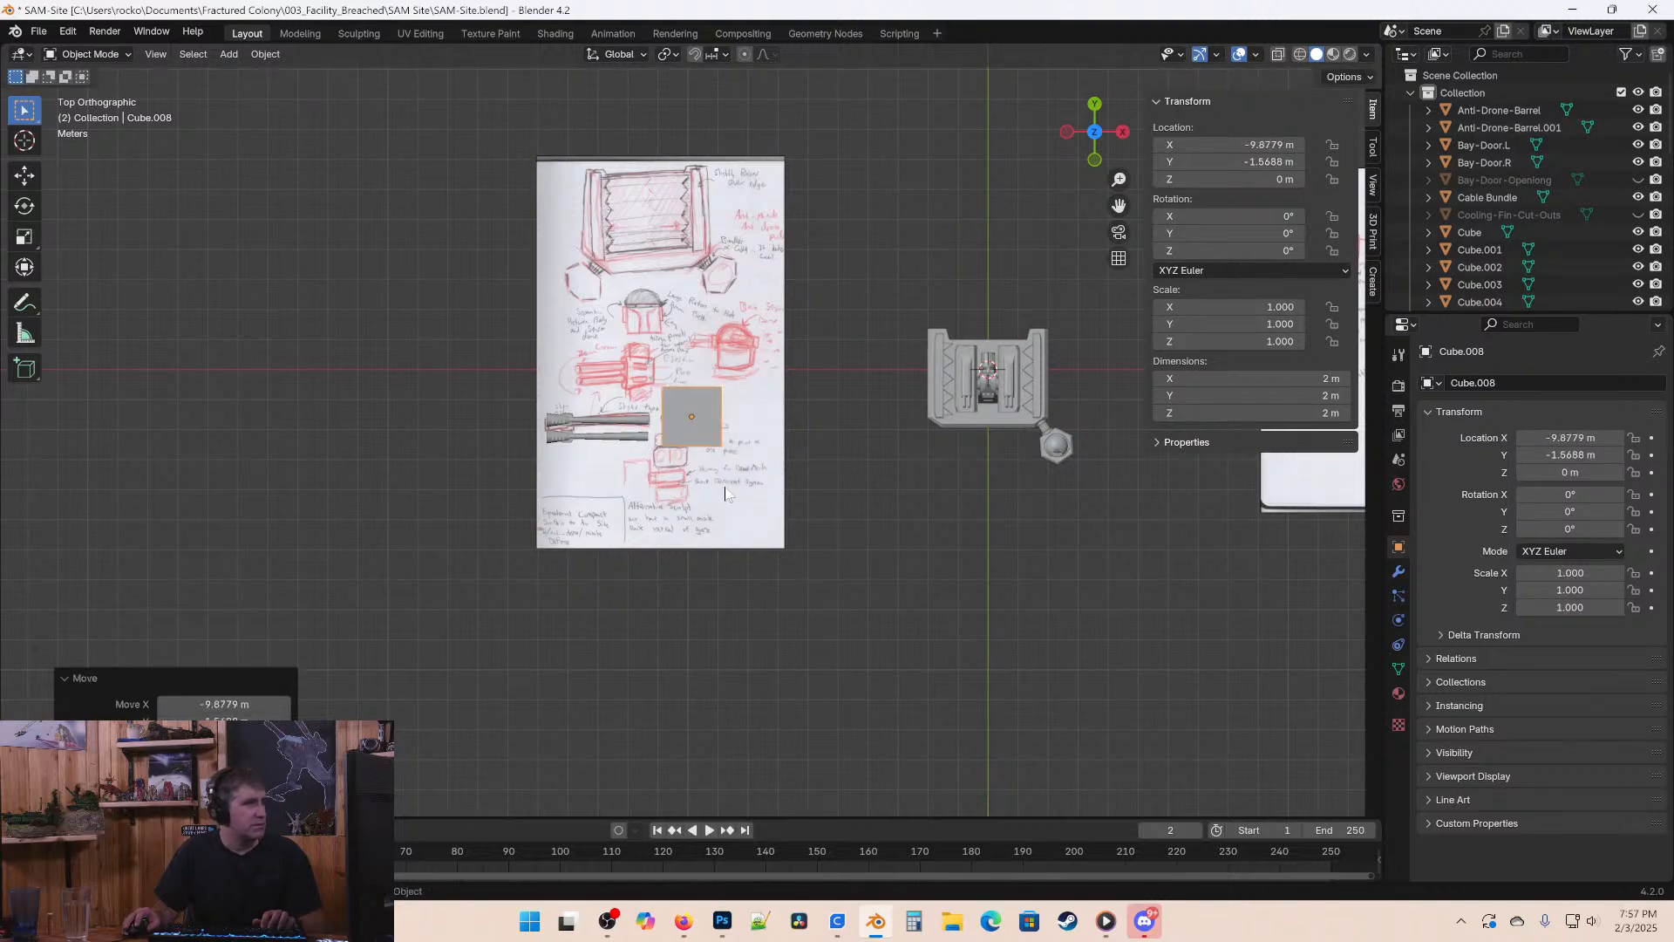
Scale the cube to about 0.617 and position it over the rear ends of both barrels, at about X -10.838 m, Y -1.908 m.
{"action": "key", "text": "alt+z"}
{"action": "scroll", "coordinate": [650, 489], "scroll_direction": "up", "scroll_amount": 8}
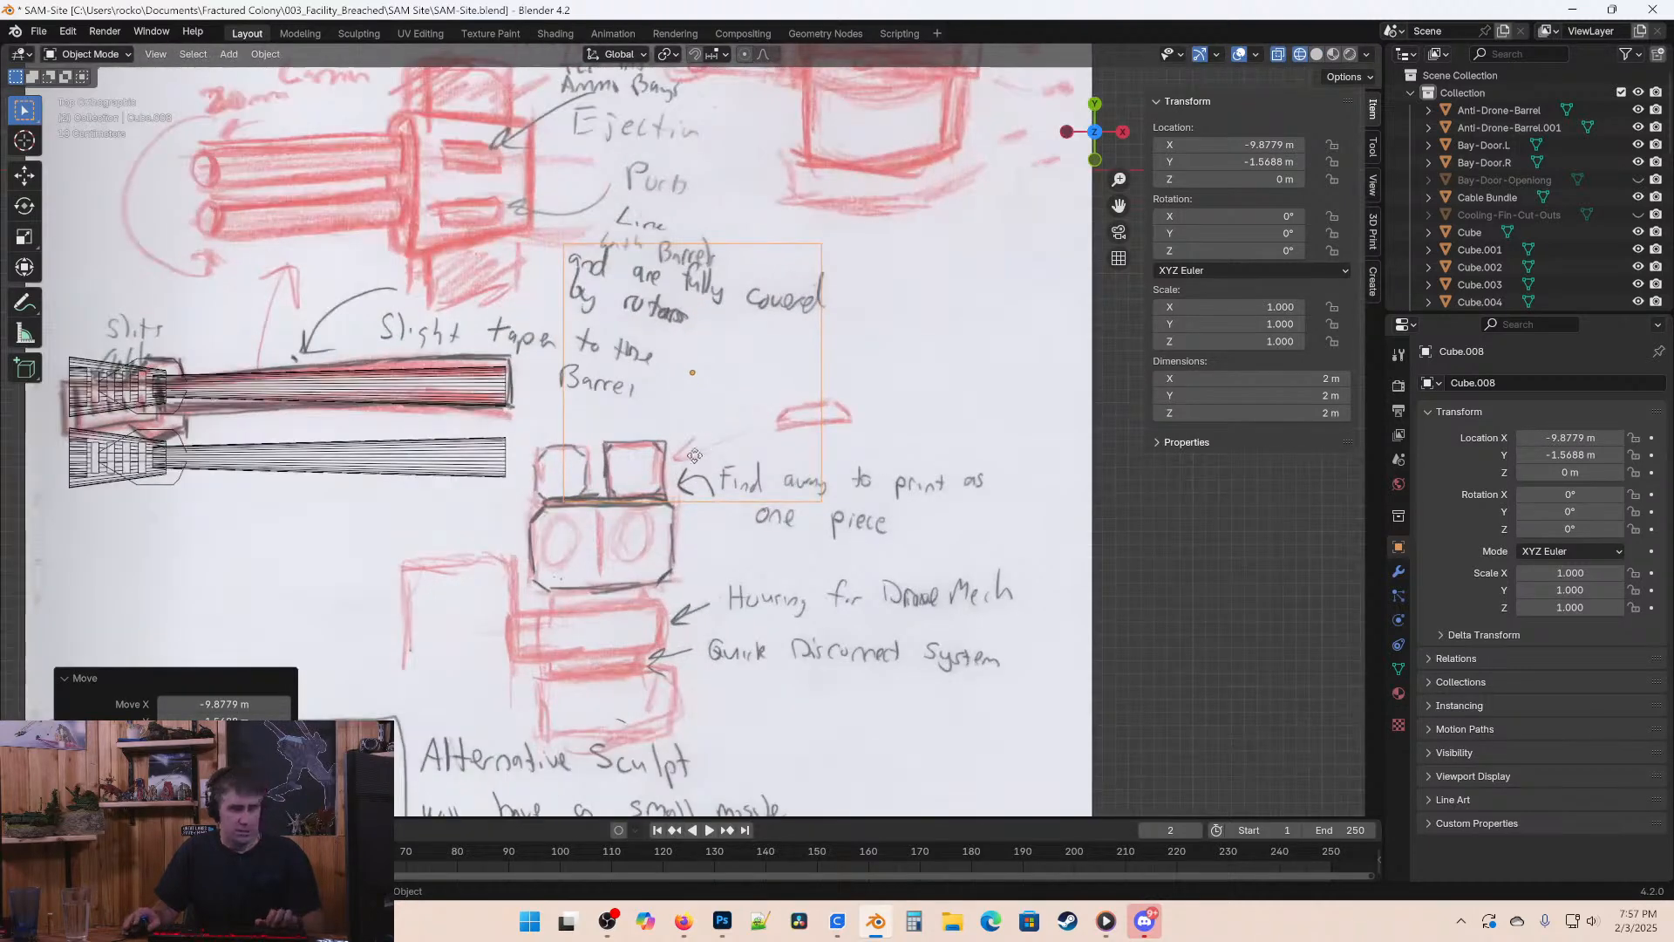
{"action": "key", "text": "g"}
{"action": "left_click", "coordinate": [589, 494]}
{"action": "key", "text": "s"}
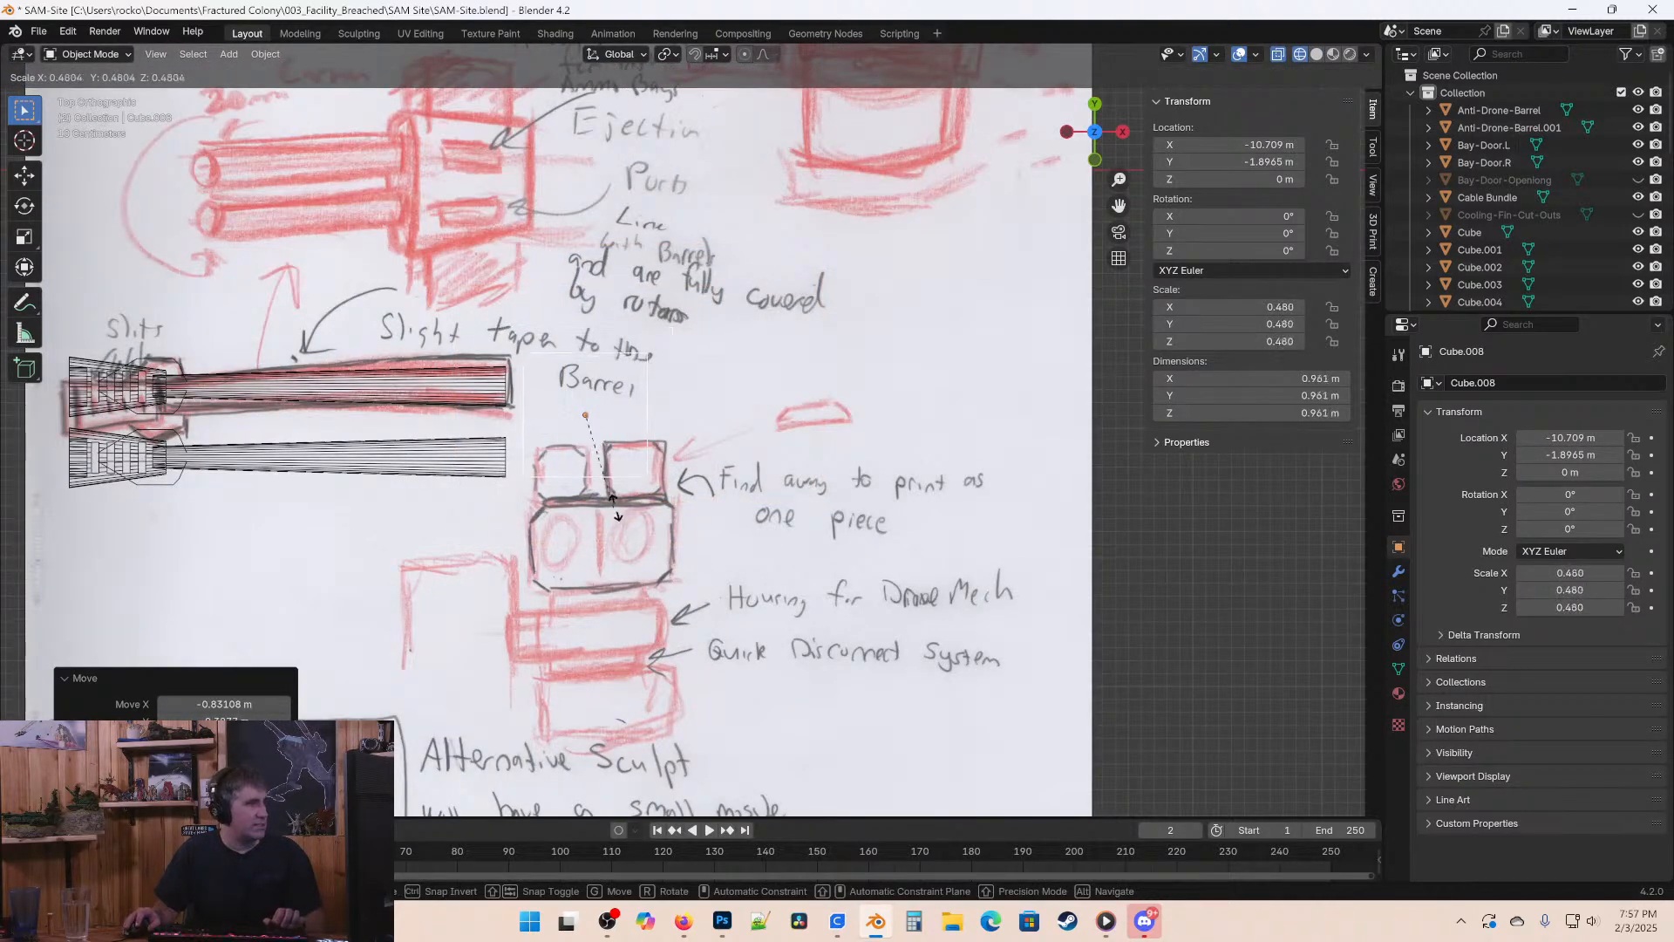
{"action": "left_click", "coordinate": [621, 528]}
{"action": "scroll", "coordinate": [621, 528], "scroll_direction": "up", "scroll_amount": 2}
{"action": "key", "text": "g"}
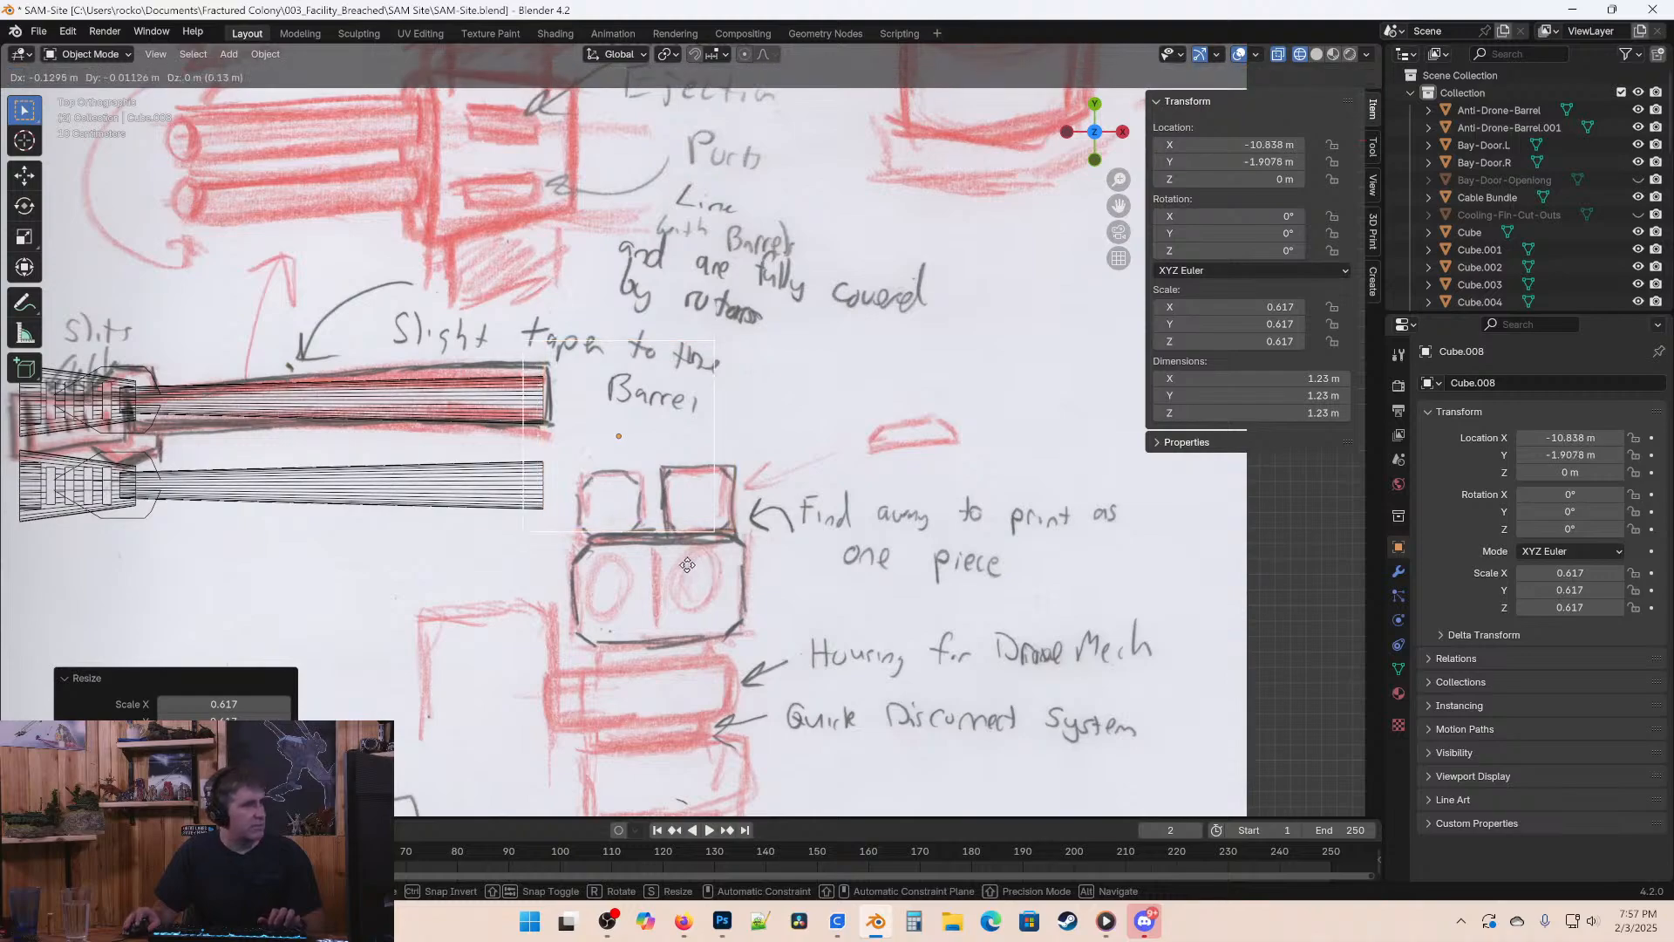
{"action": "left_click", "coordinate": [687, 565]}
Flatten the cube along Z to a scale of about 0.217, roughly matching the thickness of the barrels.
{"action": "scroll", "coordinate": [687, 565], "scroll_direction": "down", "scroll_amount": 3}
{"action": "key", "text": "shift+z"}
{"action": "middle_click_drag", "start_coordinate": [934, 646], "coordinate": [770, 536]}
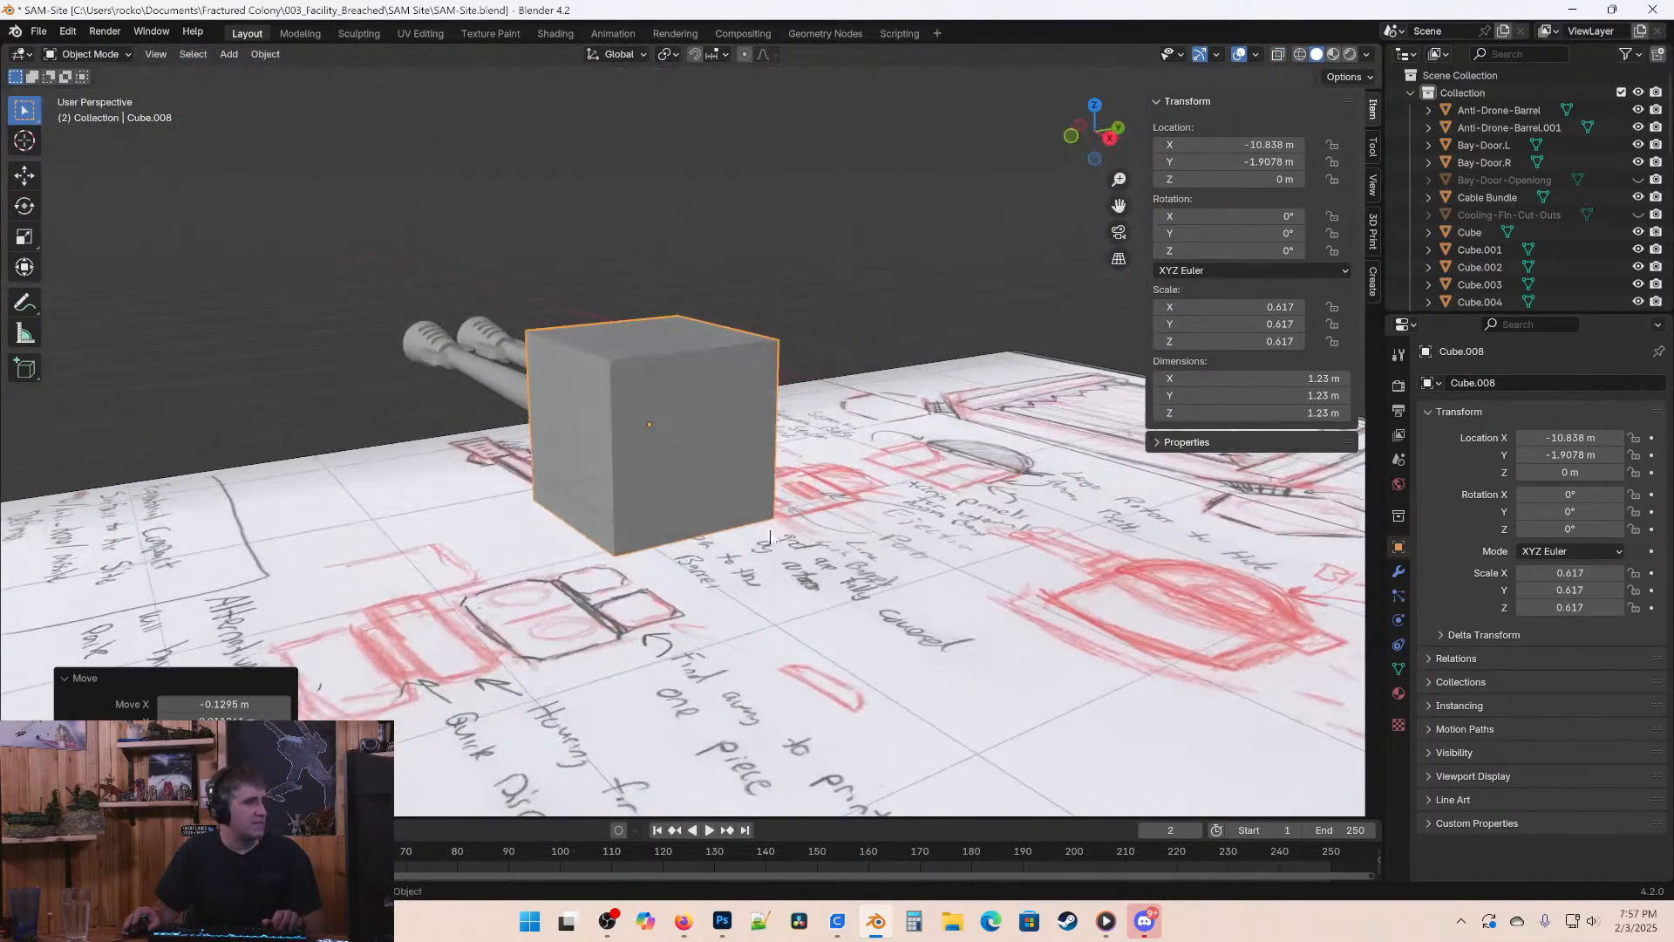
{"action": "key", "text": "s"}
{"action": "key", "text": "z"}
{"action": "left_click", "coordinate": [594, 473]}
{"action": "mouse_move", "coordinate": [595, 473]}
{"action": "middle_mouse_down"}
{"action": "mouse_move", "coordinate": [704, 689]}
{"action": "mouse_move", "coordinate": [743, 614]}
{"action": "mouse_move", "coordinate": [829, 607]}
{"action": "mouse_move", "coordinate": [702, 438]}
{"action": "mouse_move", "coordinate": [689, 463]}
{"action": "middle_mouse_up"}
Taper the block by scaling its rear end, away from the barrels, inward along Y, and save the file.
{"action": "key", "text": "KP_7"}
{"action": "key", "text": "alt+z"}
{"action": "key", "text": "Tab"}
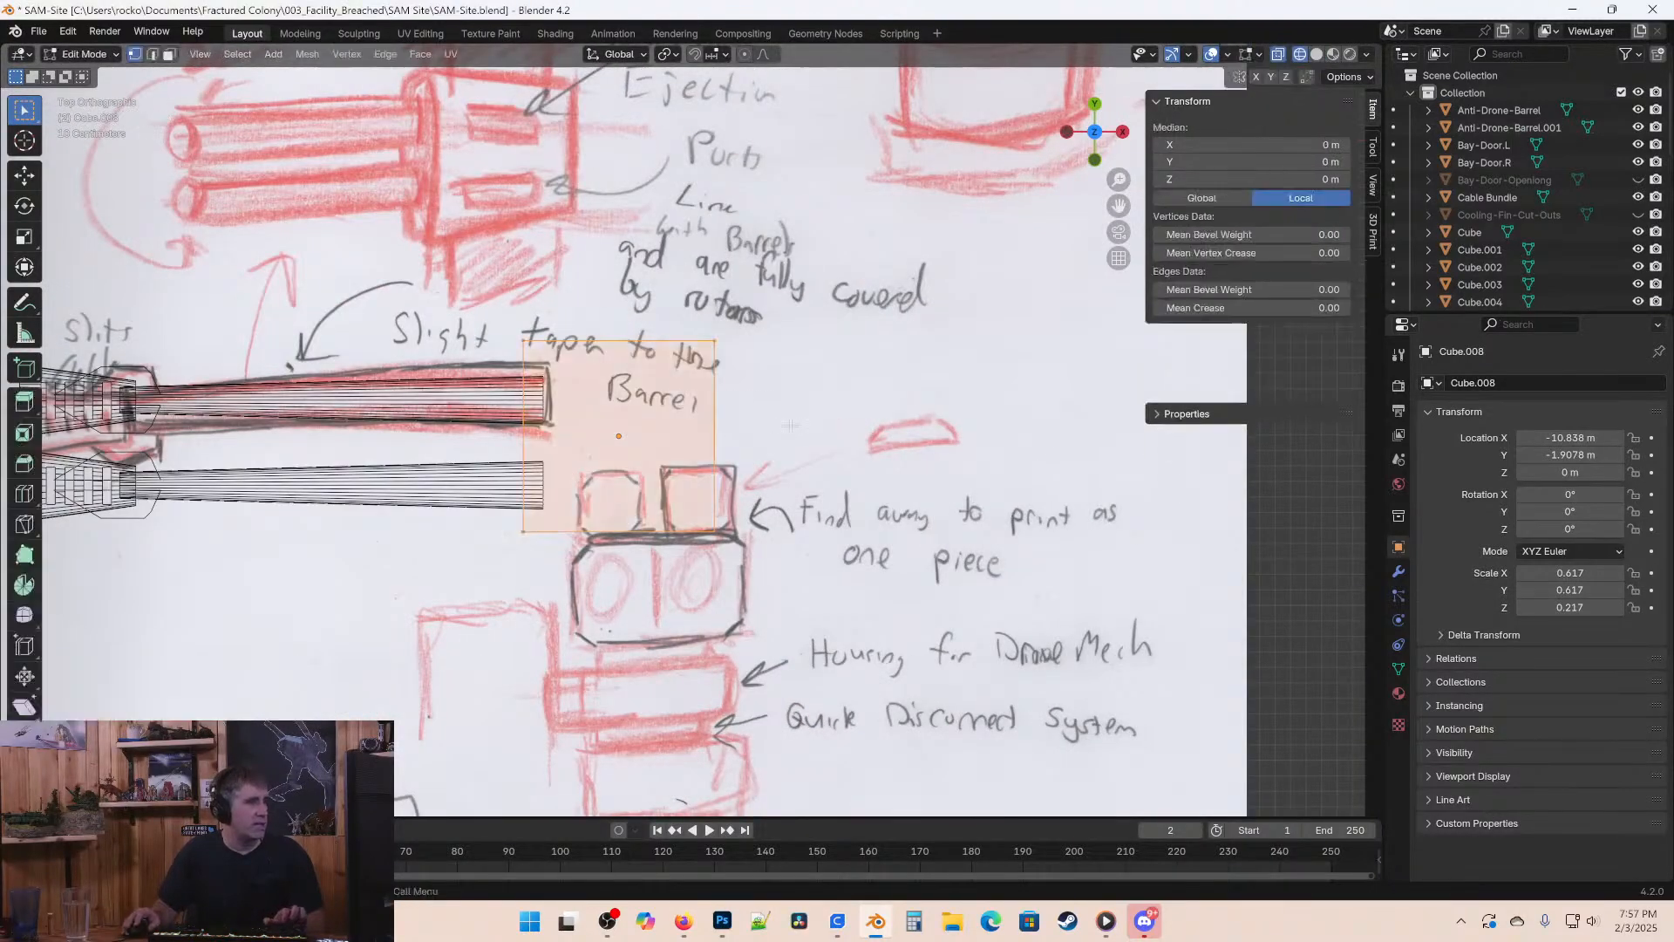
{"action": "key", "text": "alt+a"}
{"action": "left_click_drag", "start_coordinate": [615, 301], "coordinate": [880, 746]}
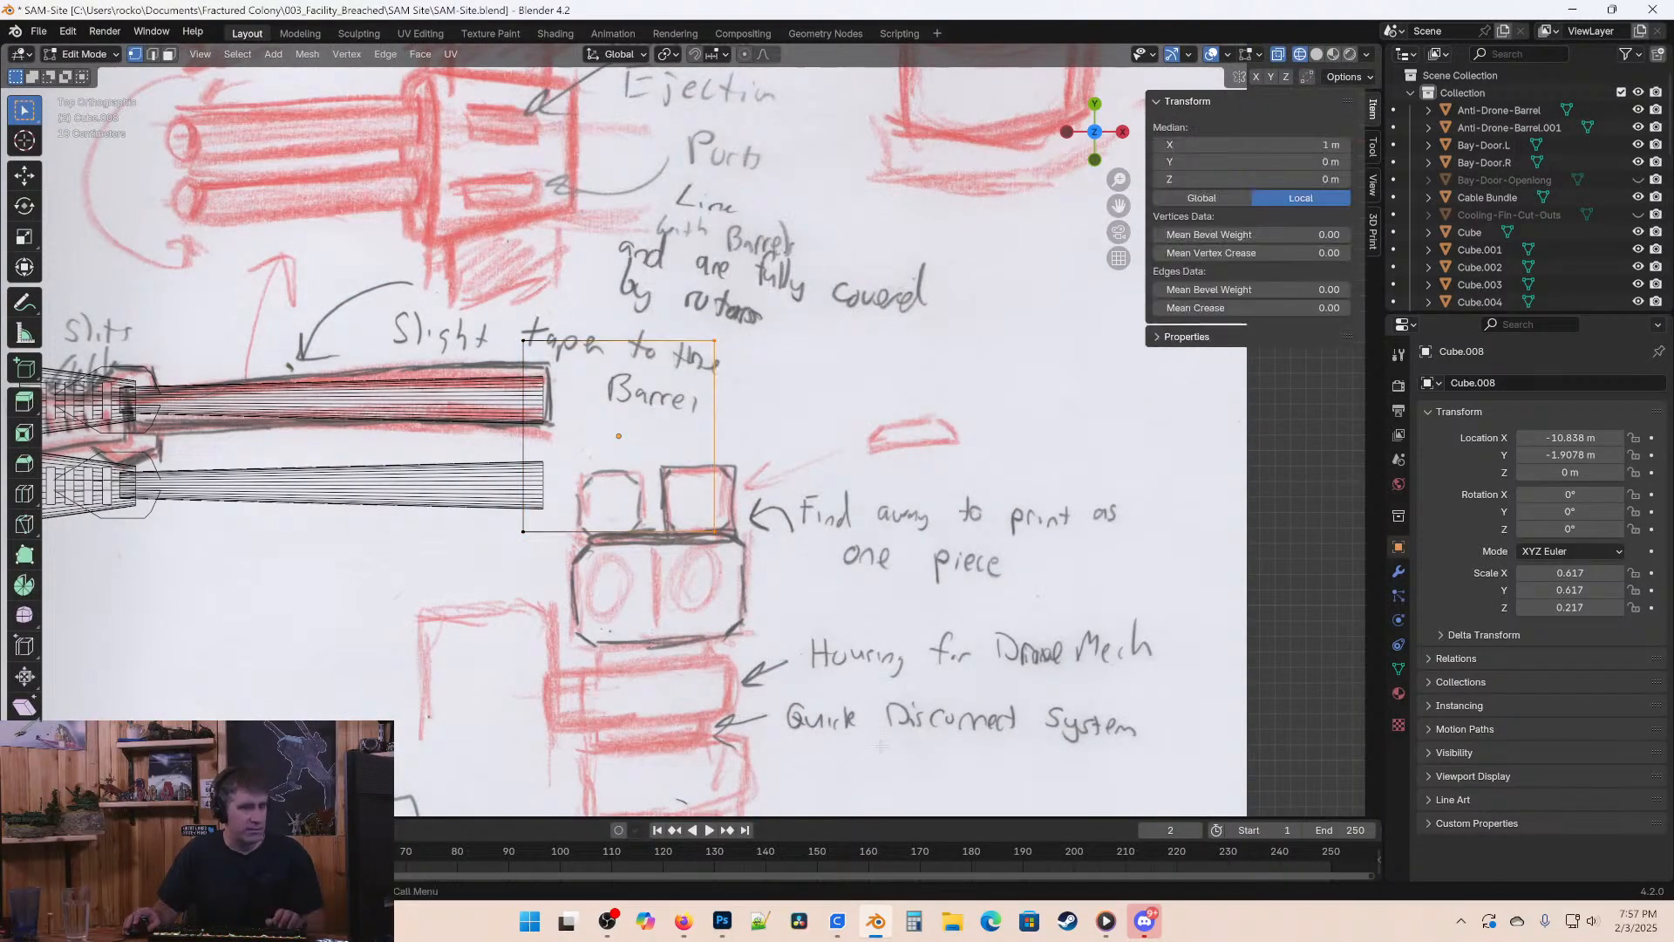
{"action": "key", "text": "s"}
{"action": "key", "text": "x"}
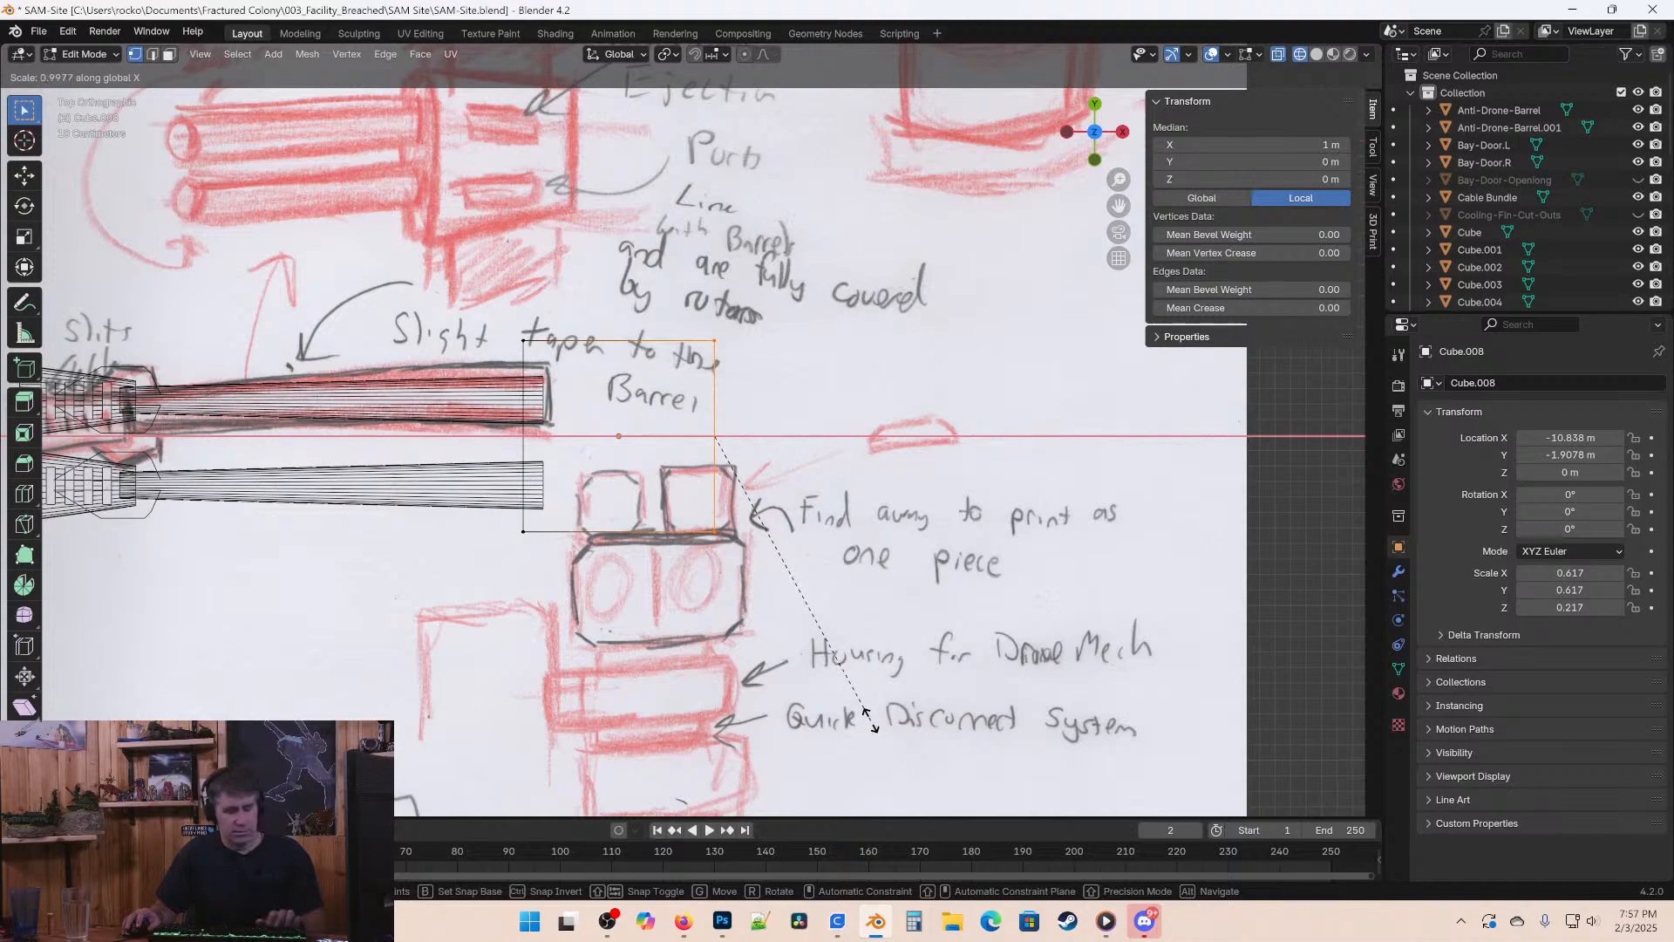
{"action": "key", "text": "y"}
{"action": "left_click", "coordinate": [839, 687]}
{"action": "key", "text": "Tab"}
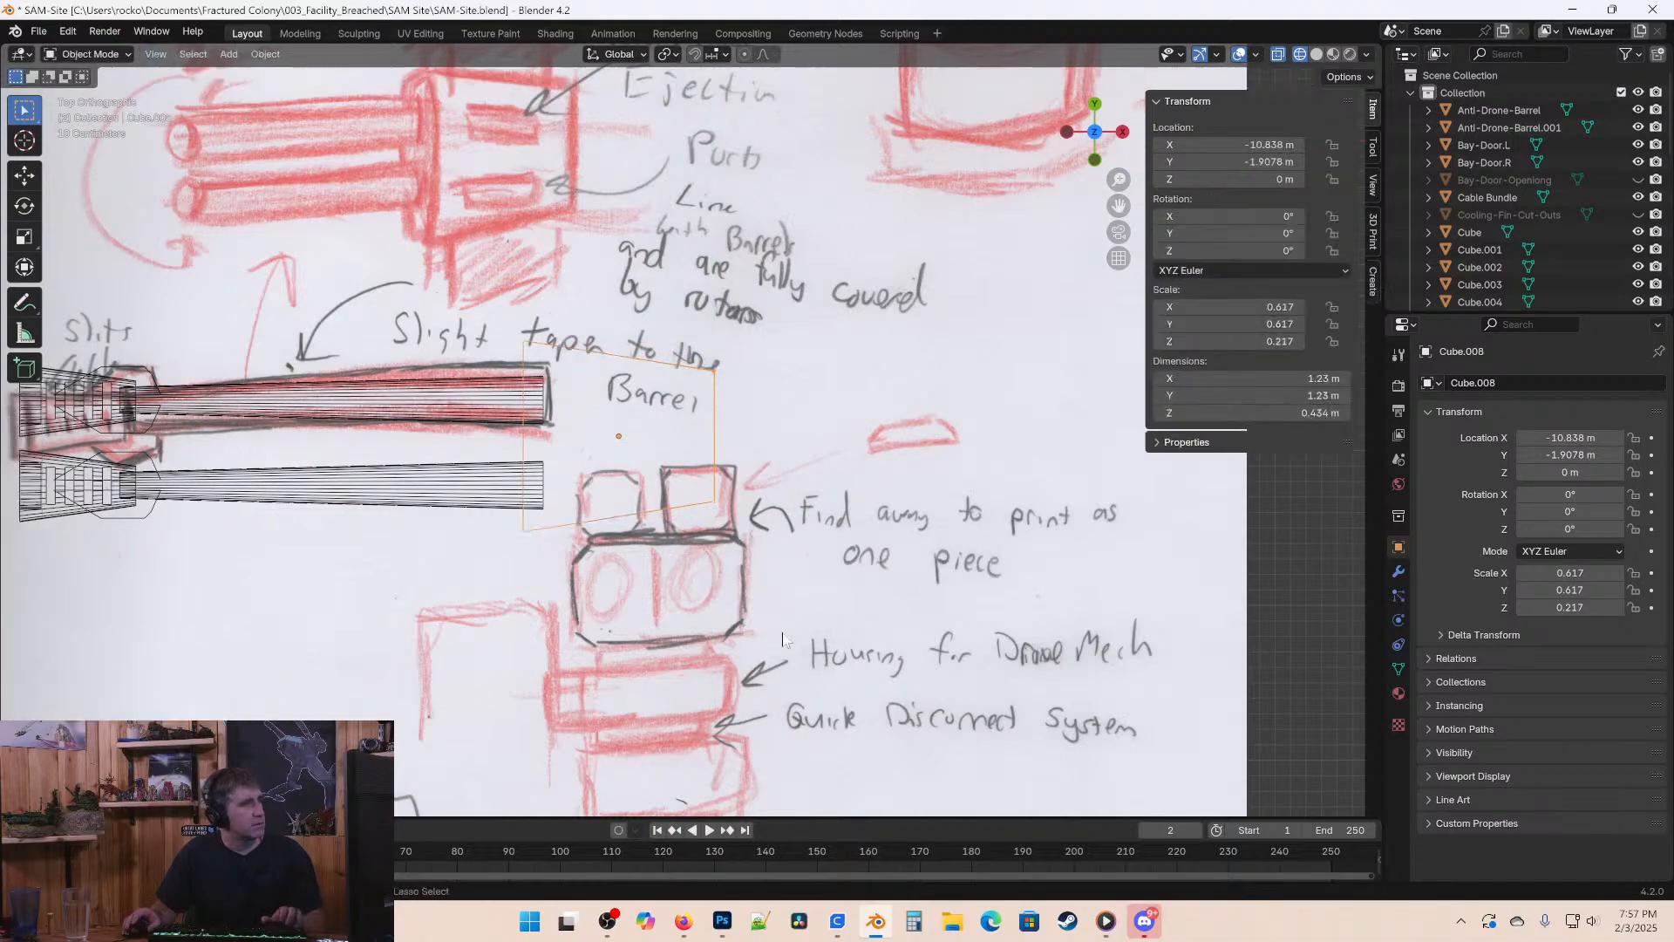
{"action": "key", "text": "ctrl+s"}
Join both barrels and the tapered block into one object, with the block as the active object, and save the file.
{"action": "mouse_move", "coordinate": [593, 471]}
{"action": "middle_mouse_down"}
{"action": "mouse_move", "coordinate": [559, 485]}
{"action": "mouse_move", "coordinate": [683, 420]}
{"action": "mouse_move", "coordinate": [788, 459]}
{"action": "mouse_move", "coordinate": [741, 474]}
{"action": "middle_mouse_up"}
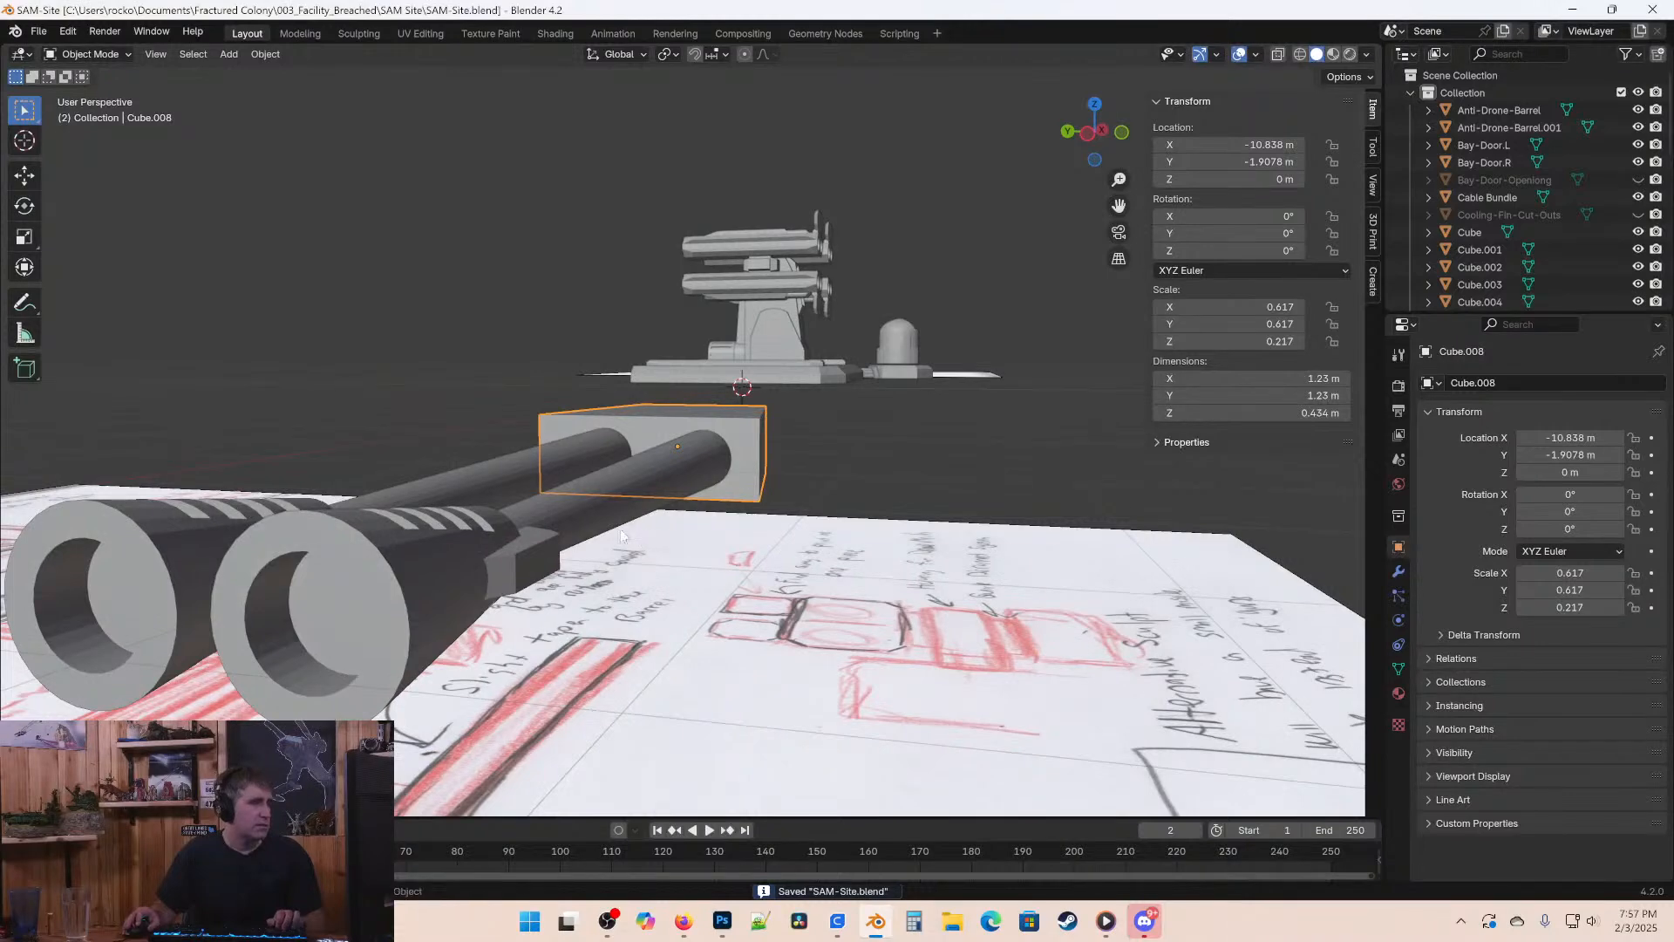
{"action": "middle_click_drag", "start_coordinate": [621, 535], "coordinate": [602, 582]}
{"action": "left_click", "coordinate": [558, 615], "text": "shift"}
{"action": "left_click", "coordinate": [493, 566], "text": "shift"}
{"action": "left_click", "coordinate": [617, 467], "text": "shift"}
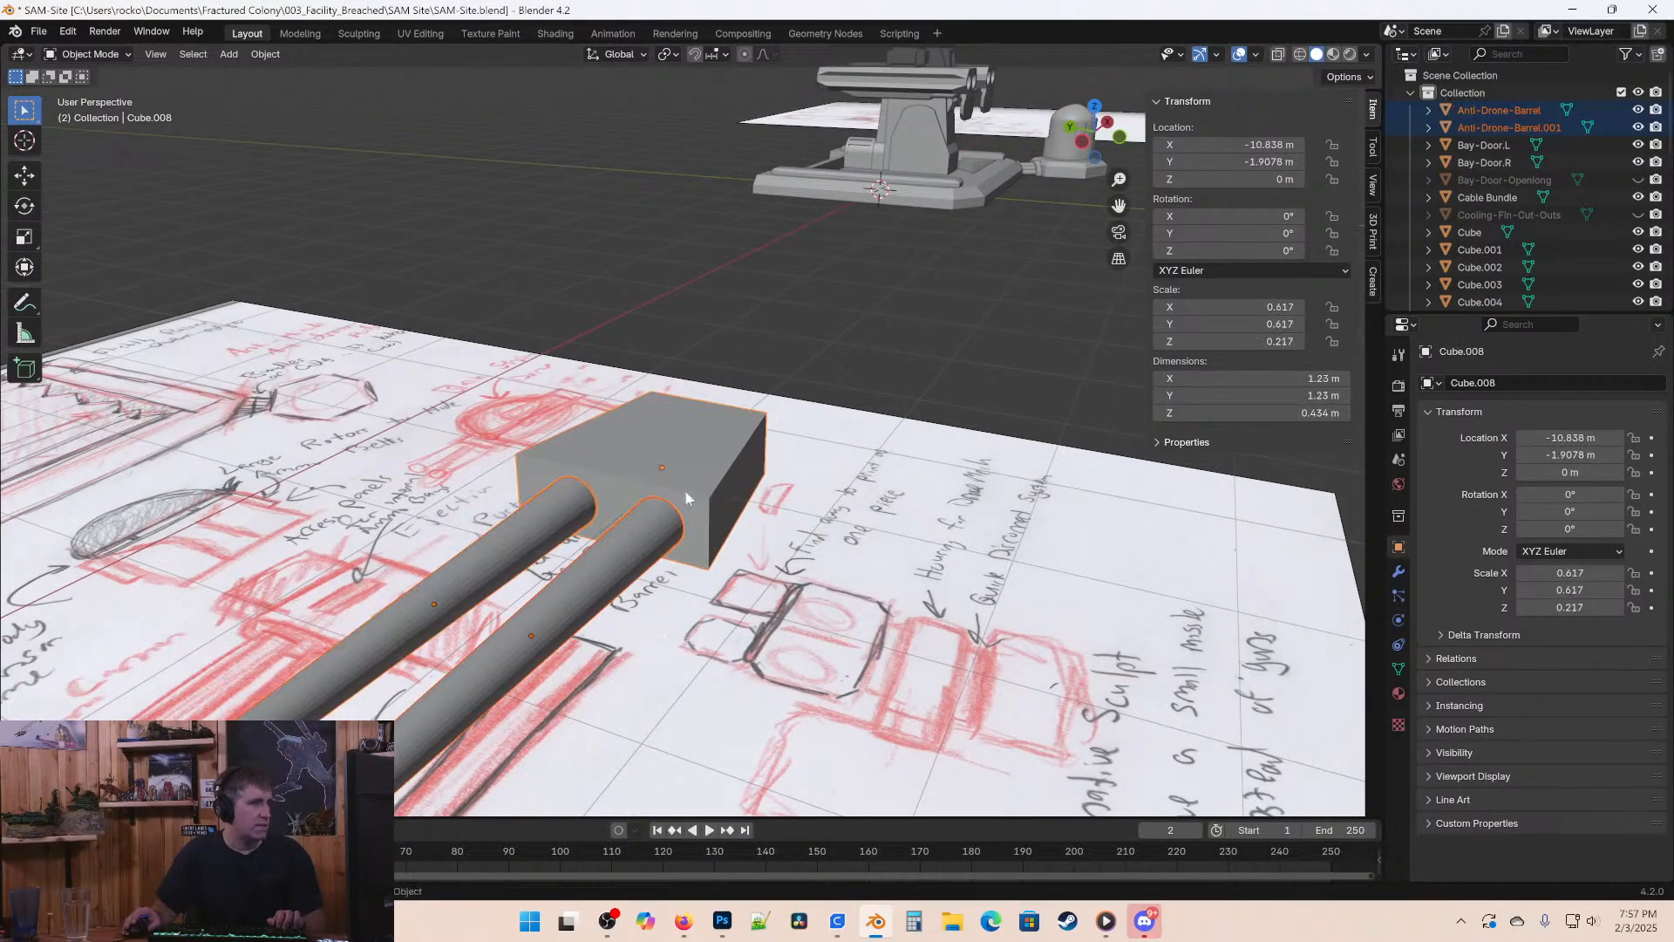
{"action": "mouse_move", "coordinate": [683, 489]}
{"action": "middle_mouse_down"}
{"action": "mouse_move", "coordinate": [610, 490]}
{"action": "mouse_move", "coordinate": [633, 493]}
{"action": "middle_mouse_up"}
{"action": "key", "text": "ctrl+j"}
{"action": "key", "text": "ctrl+s"}
Move the joined gun assembly off the reference sketch to open space beside the SAM site, at about X 5.95 m, Y -4.69 m.
{"action": "key", "text": "KP_7"}
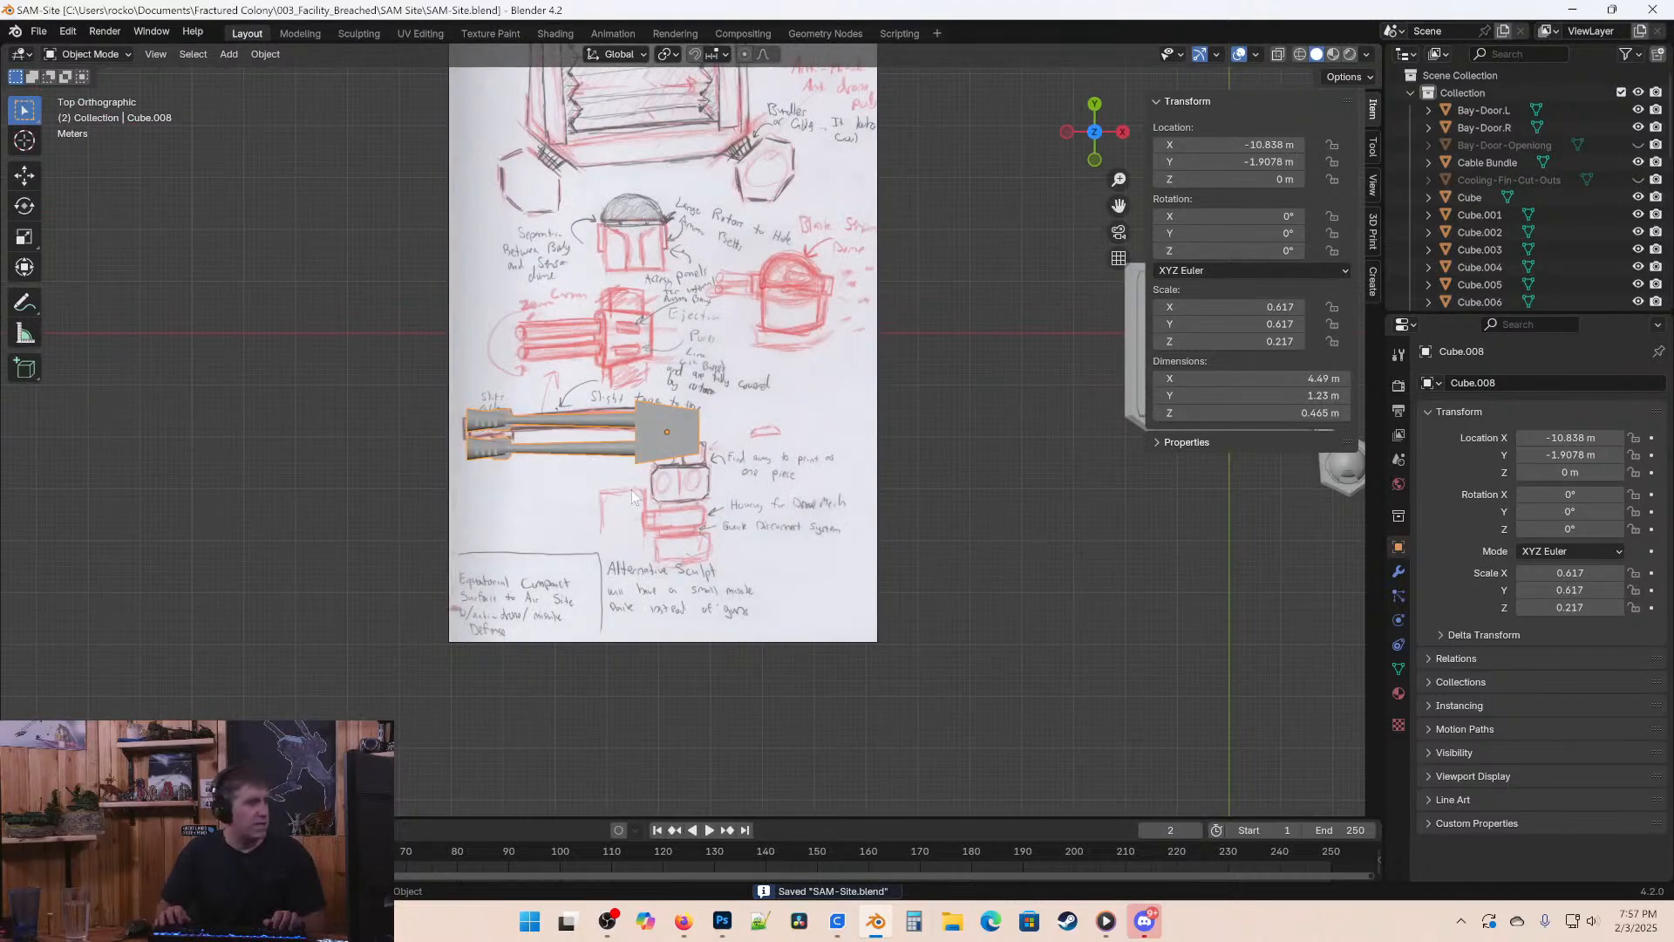
{"action": "middle_click_drag", "start_coordinate": [1039, 395], "coordinate": [814, 394], "text": "shift"}
{"action": "key", "text": "g"}
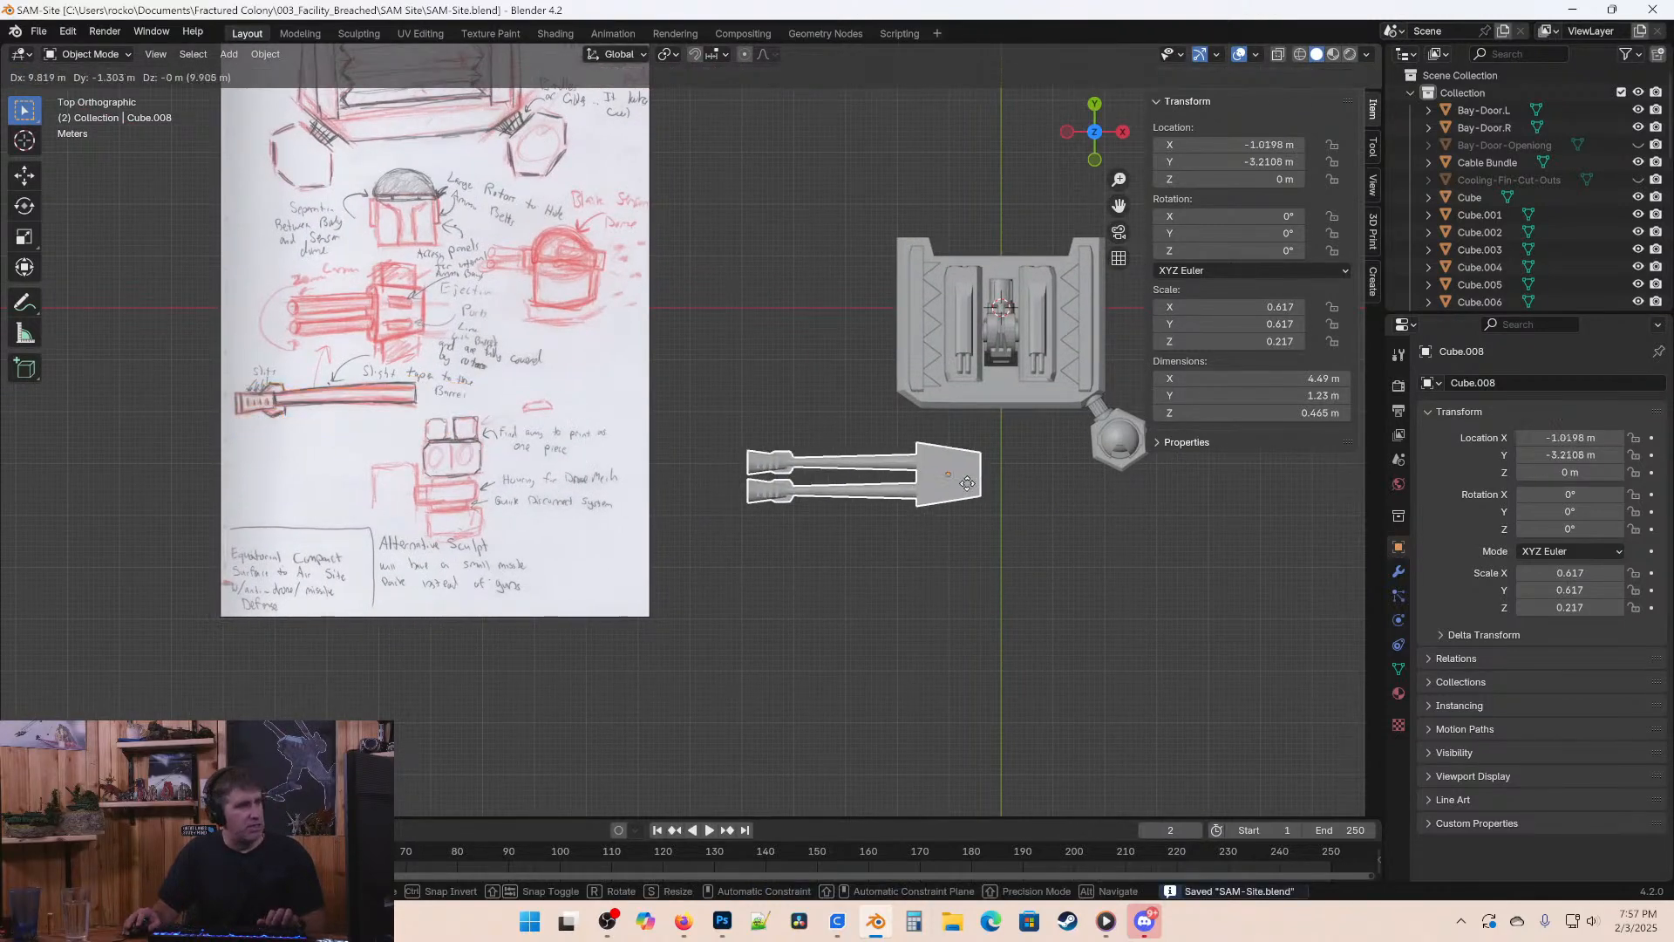
{"action": "left_click", "coordinate": [877, 500]}
{"action": "middle_click_drag", "start_coordinate": [877, 500], "coordinate": [663, 510], "text": "shift"}
{"action": "key", "text": "g"}
{"action": "left_click", "coordinate": [815, 522]}
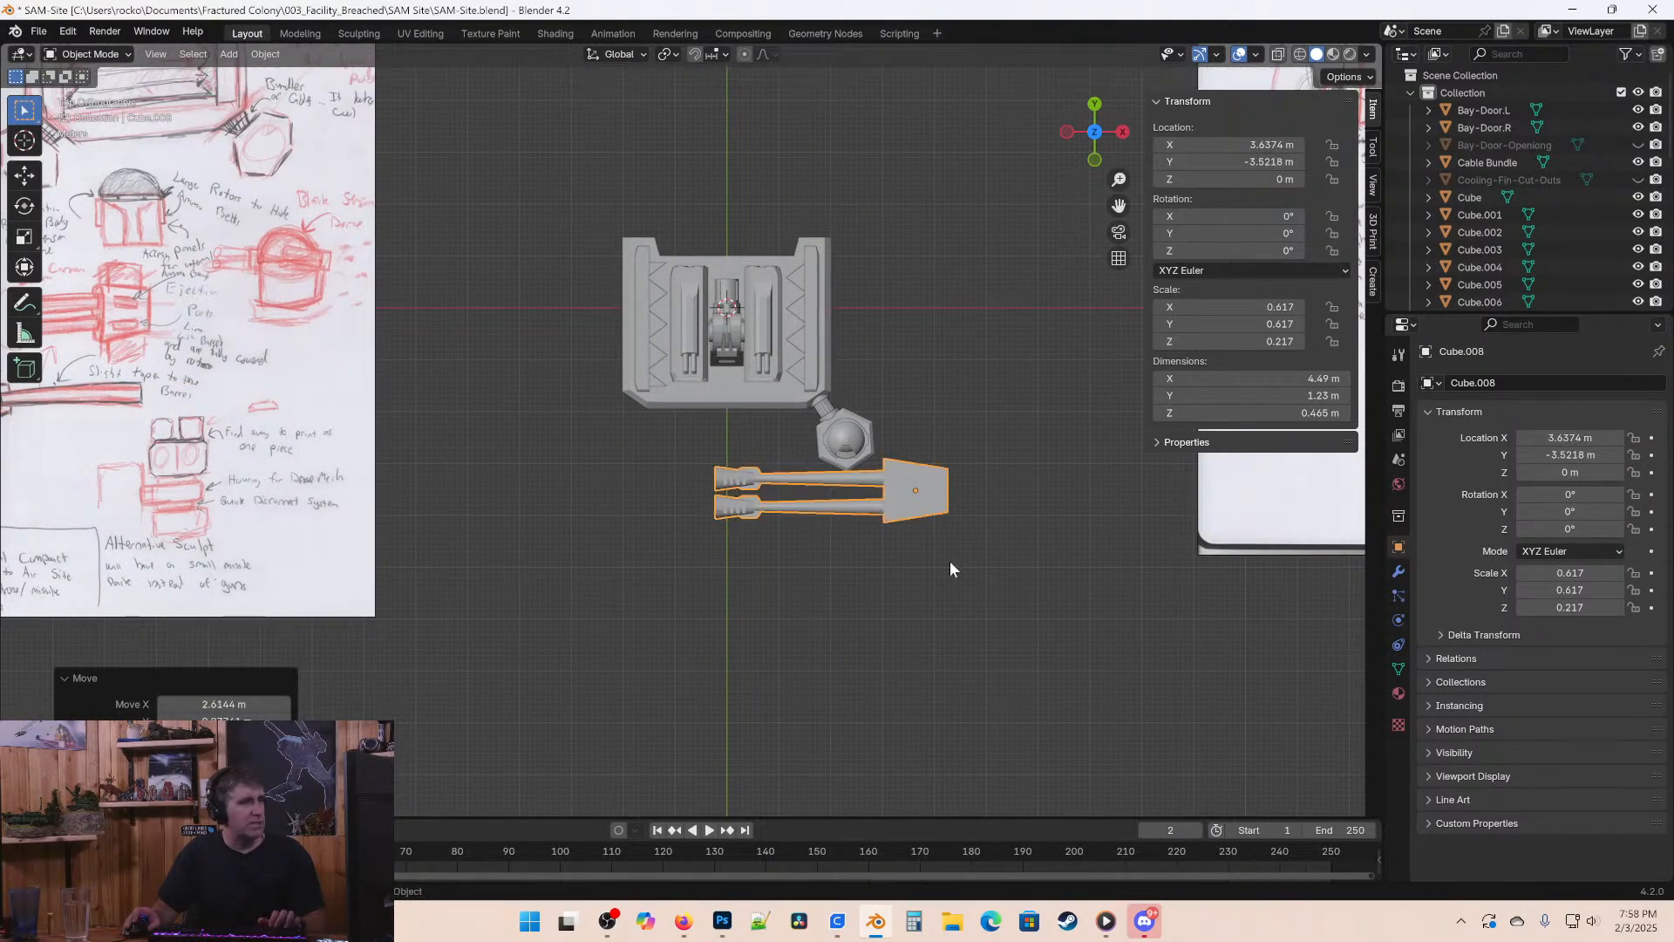
{"action": "scroll", "coordinate": [811, 436], "scroll_direction": "up", "scroll_amount": 7}
{"action": "scroll", "coordinate": [869, 538], "scroll_direction": "down", "scroll_amount": 5}
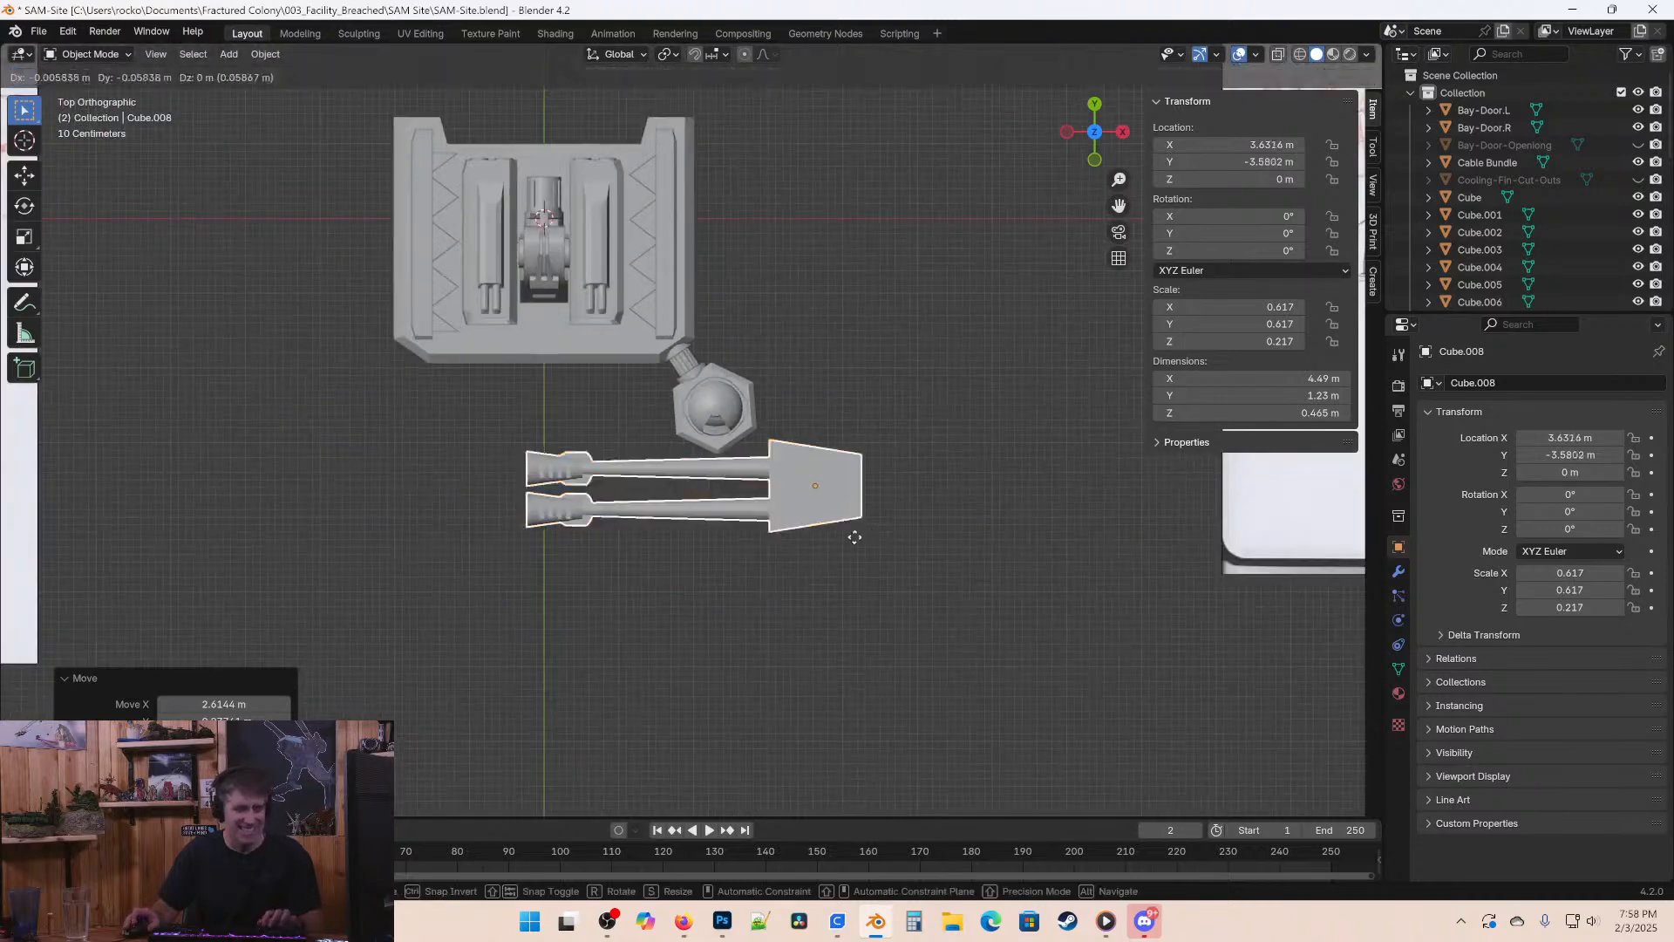
{"action": "key", "text": "g"}
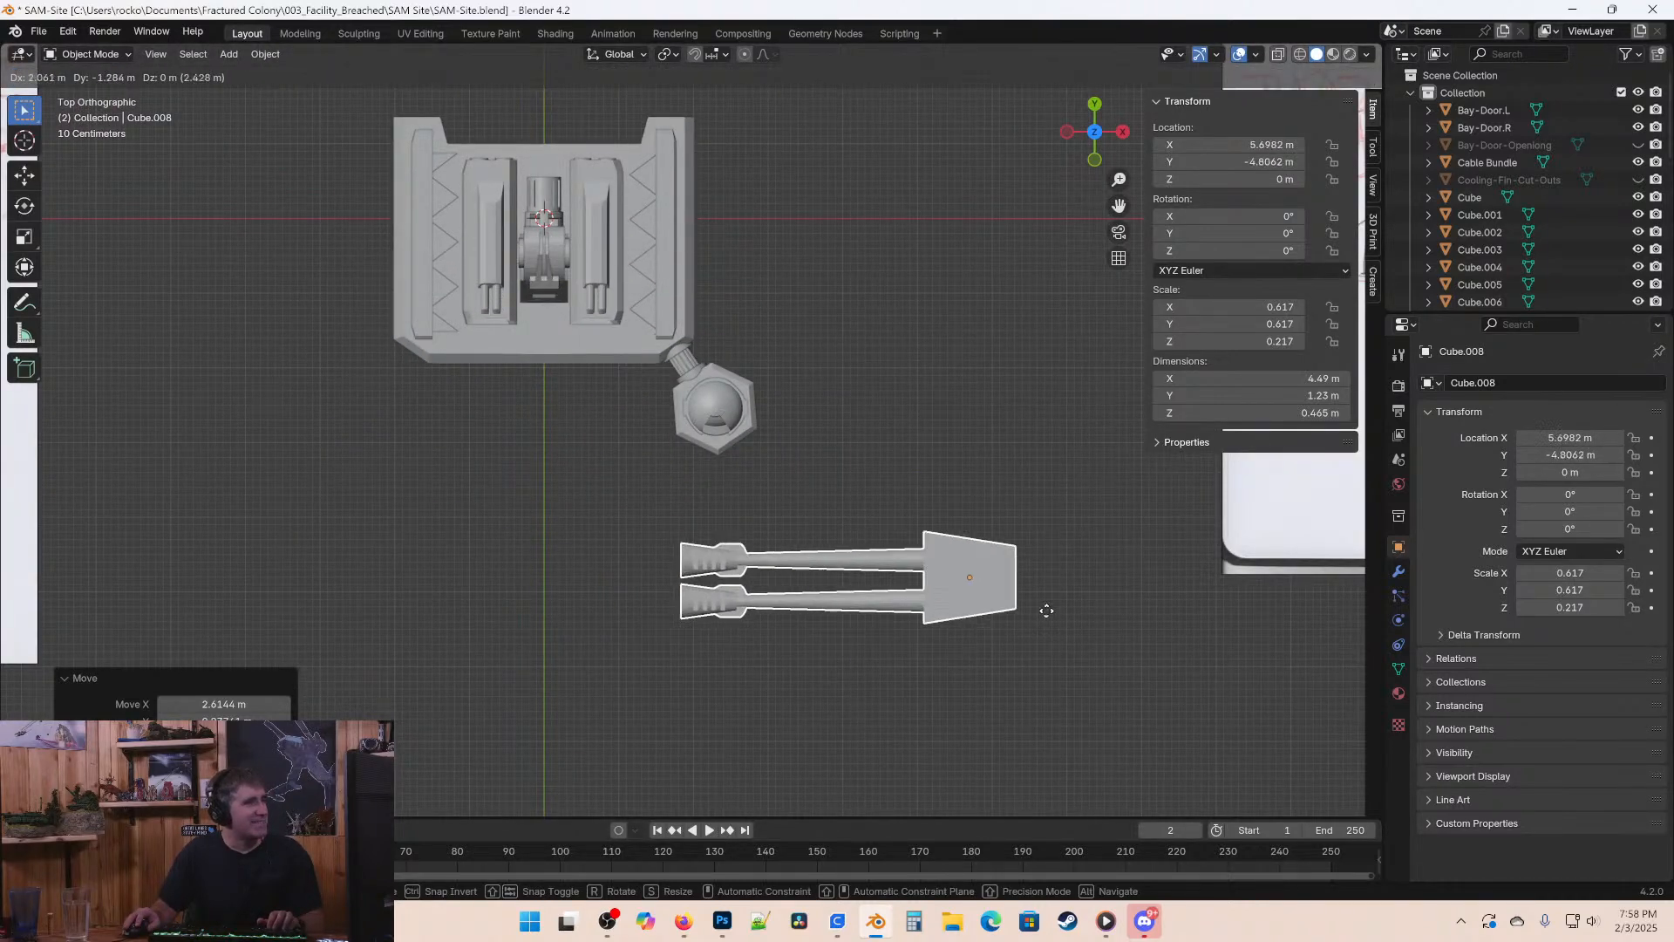
{"action": "left_click", "coordinate": [1007, 624]}
Scale the gun assembly down to about 0.77 m long and place it near the domed turret, at about X 3.97 m, Y -3.32 m.
{"action": "middle_click_drag", "start_coordinate": [1007, 623], "coordinate": [837, 545], "text": "shift"}
{"action": "key", "text": "s"}
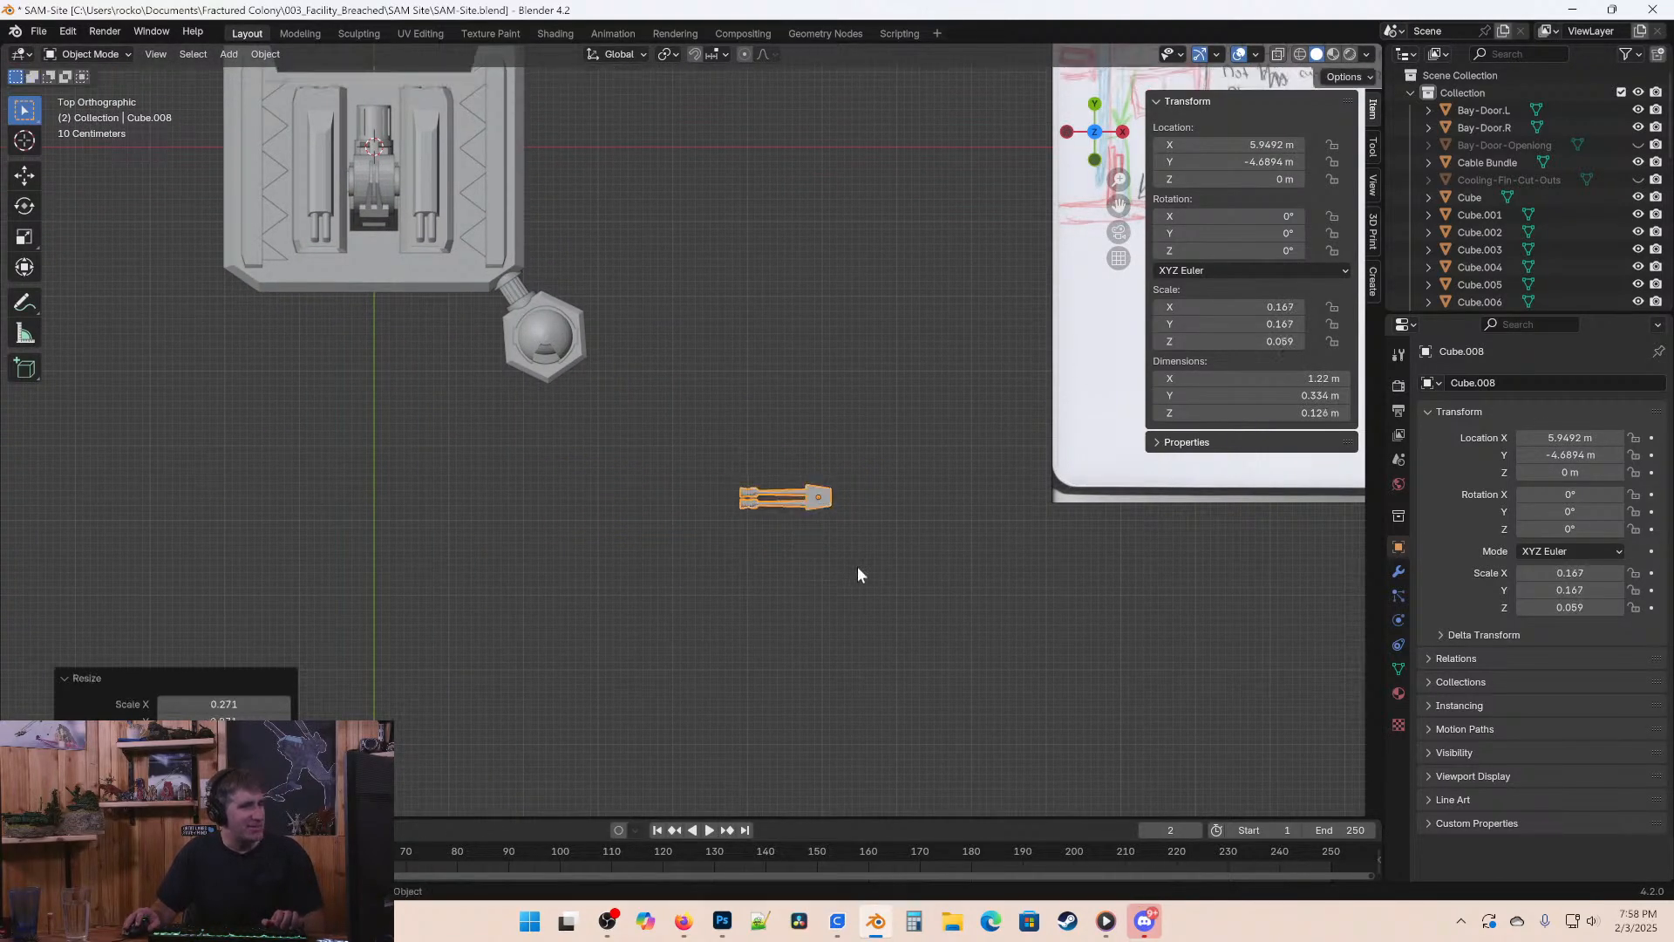
{"action": "left_click", "coordinate": [741, 470]}
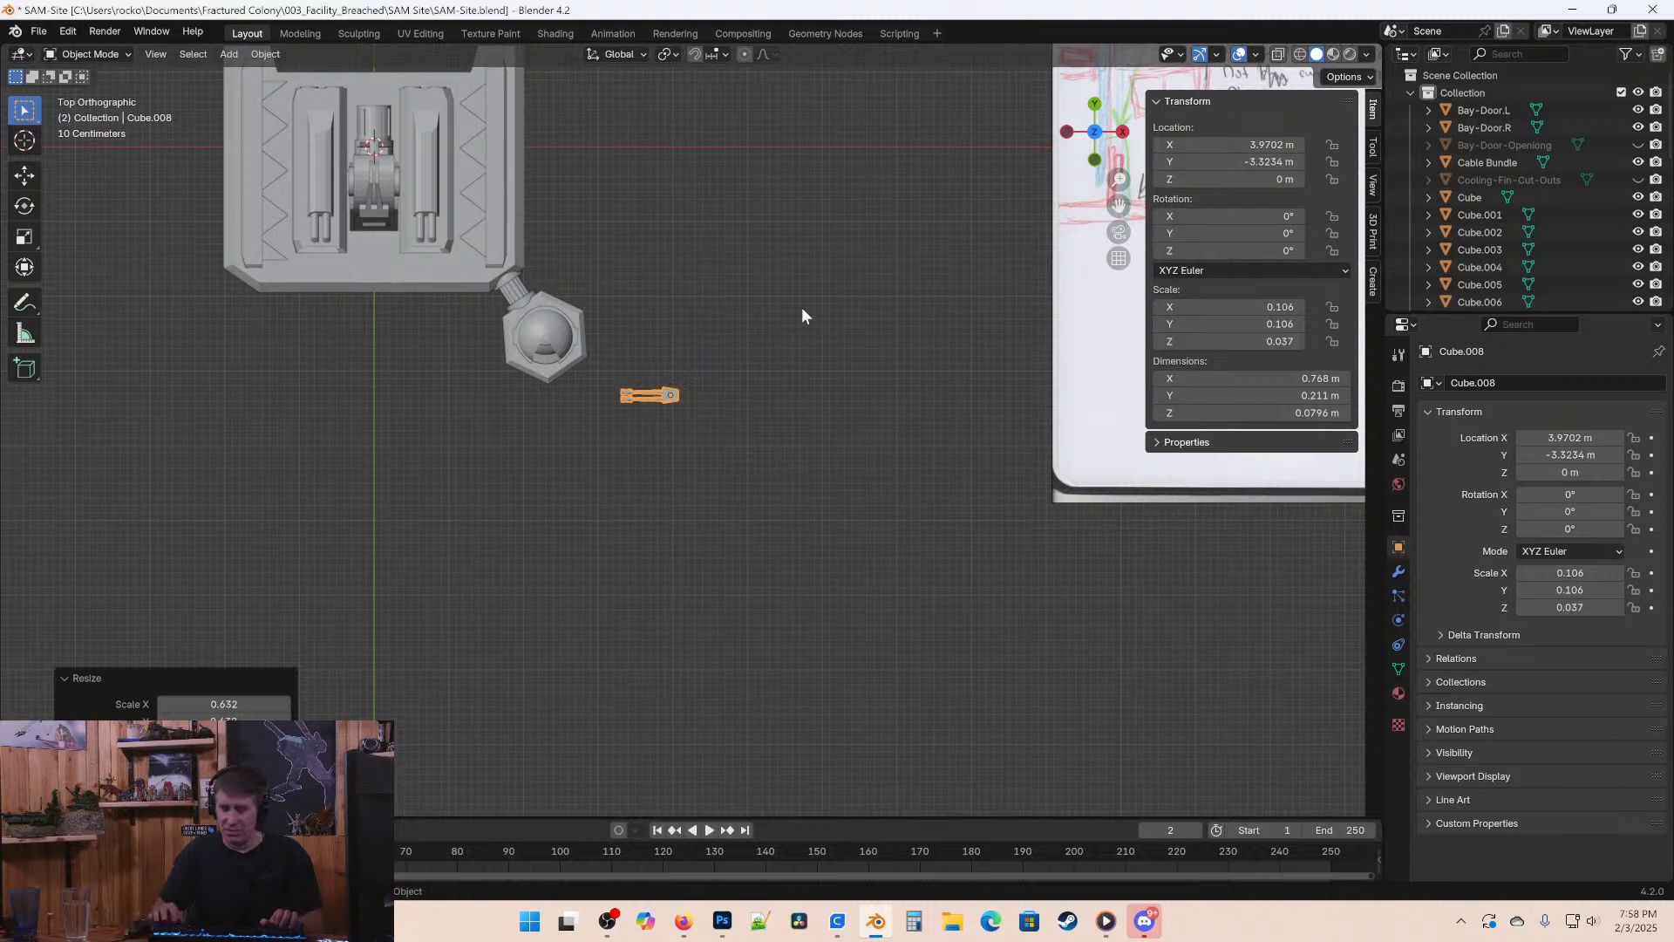
{"action": "key", "text": "KP_3"}
{"action": "scroll", "coordinate": [829, 392], "scroll_direction": "up", "scroll_amount": 8}
{"action": "middle_click_drag", "start_coordinate": [834, 384], "coordinate": [762, 486]}
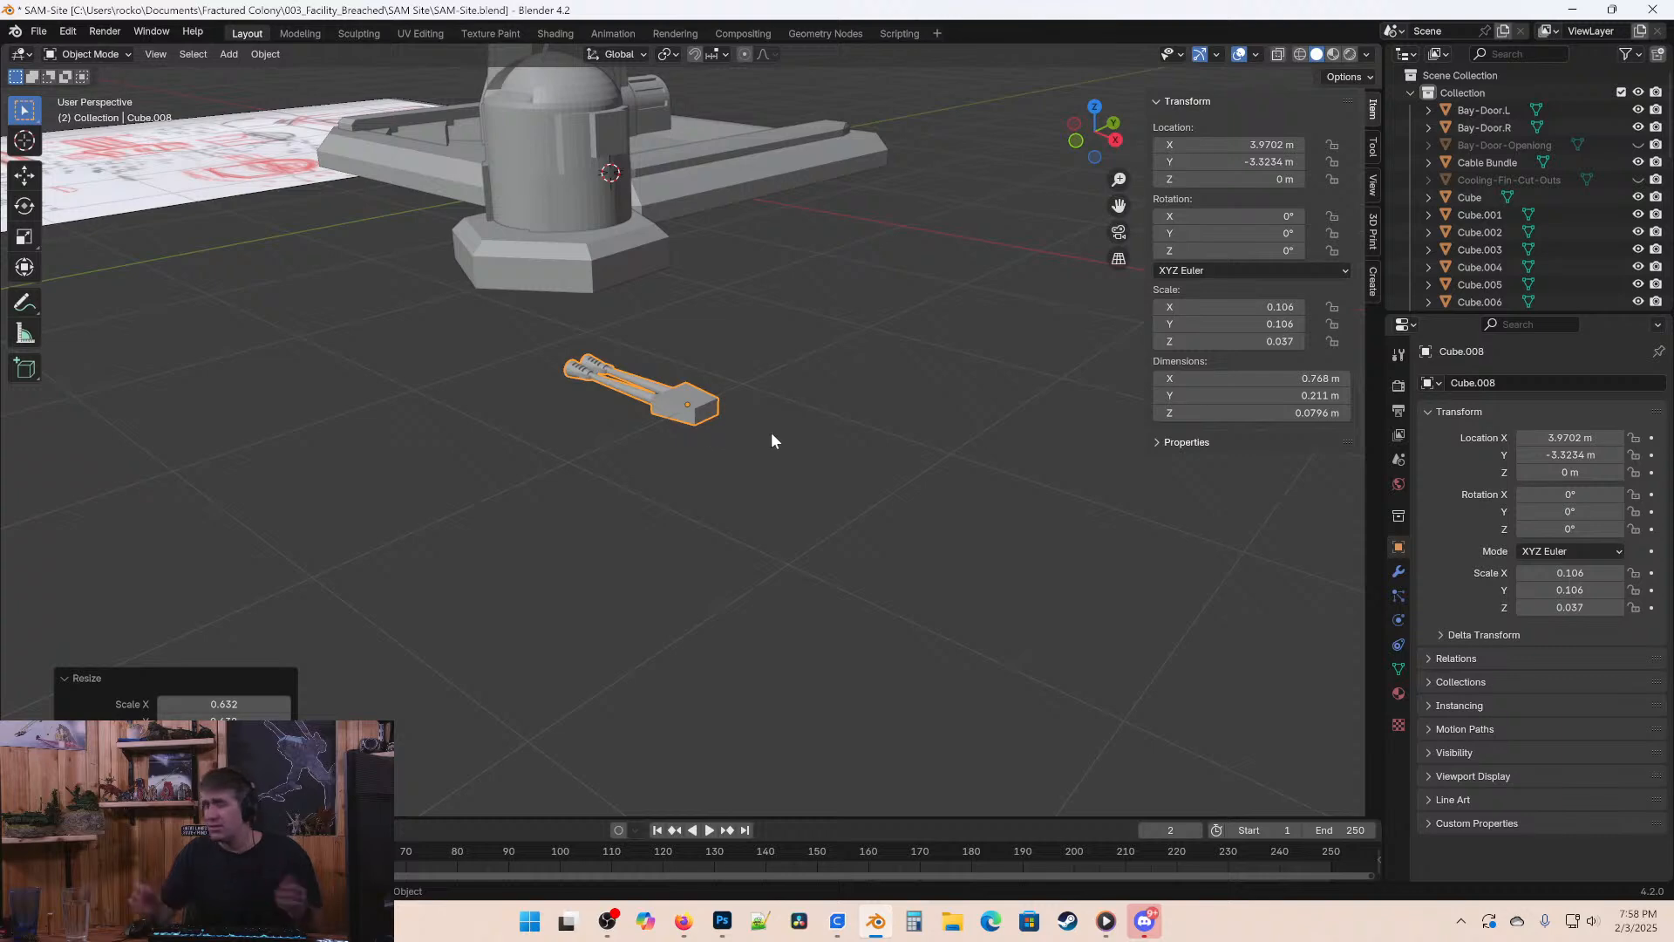
Rotate the gun assembly about its Z axis to exactly 90°.
{"action": "middle_click_drag", "start_coordinate": [770, 431], "coordinate": [792, 270]}
{"action": "key", "text": "KP_1"}
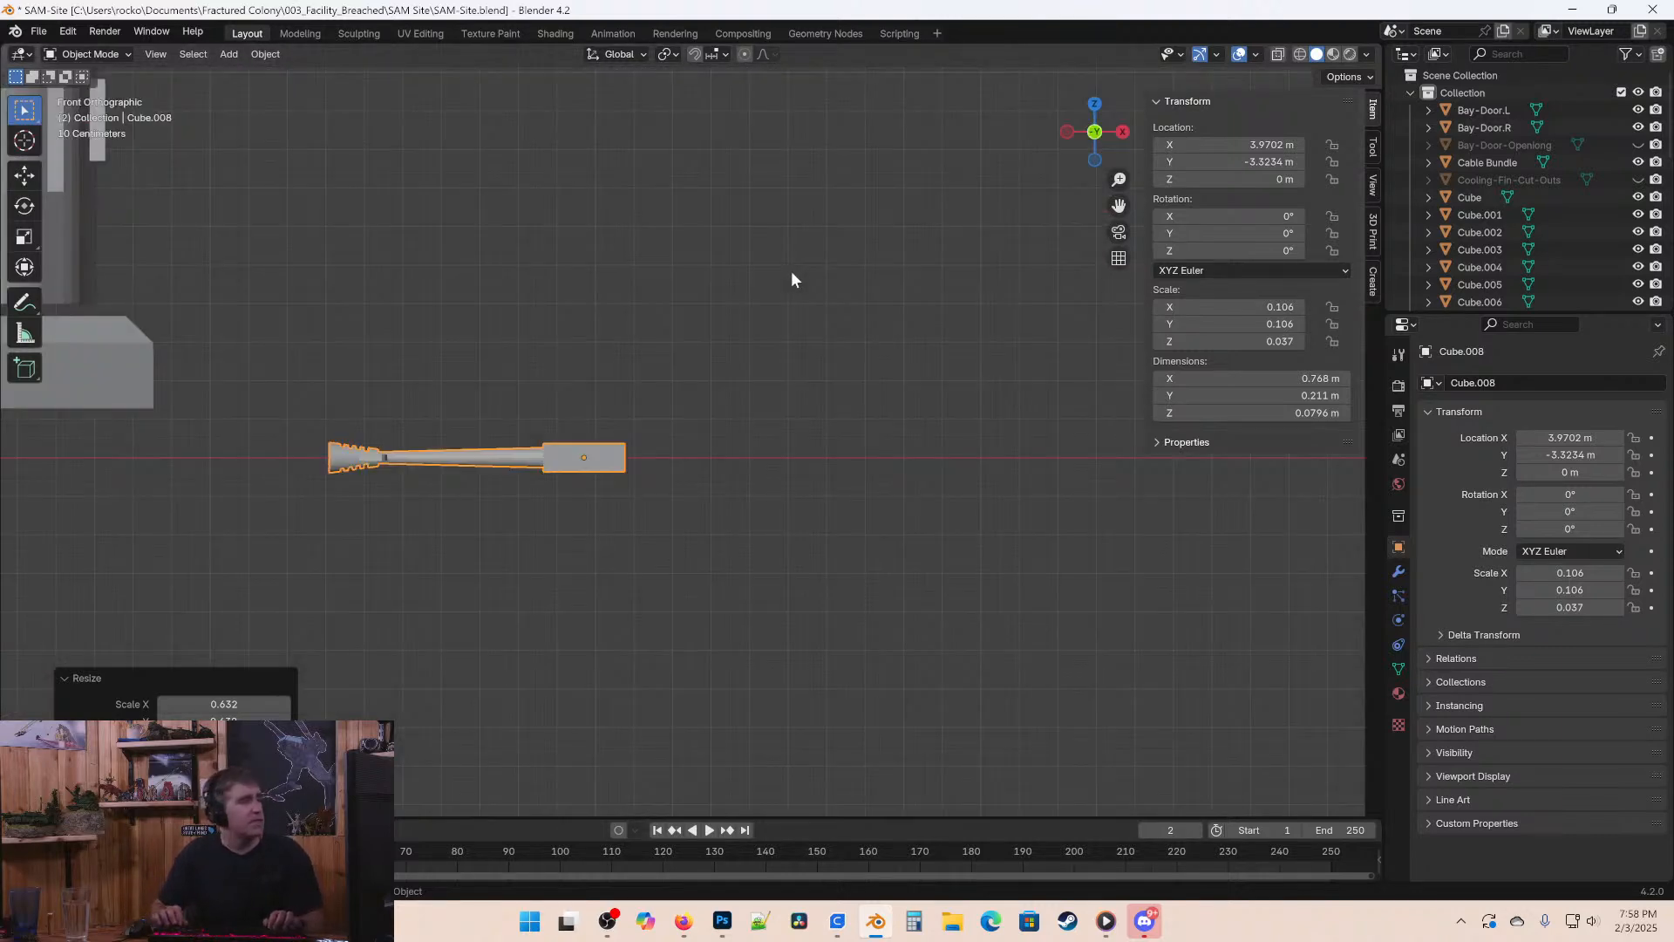
{"action": "key", "text": "KP_7"}
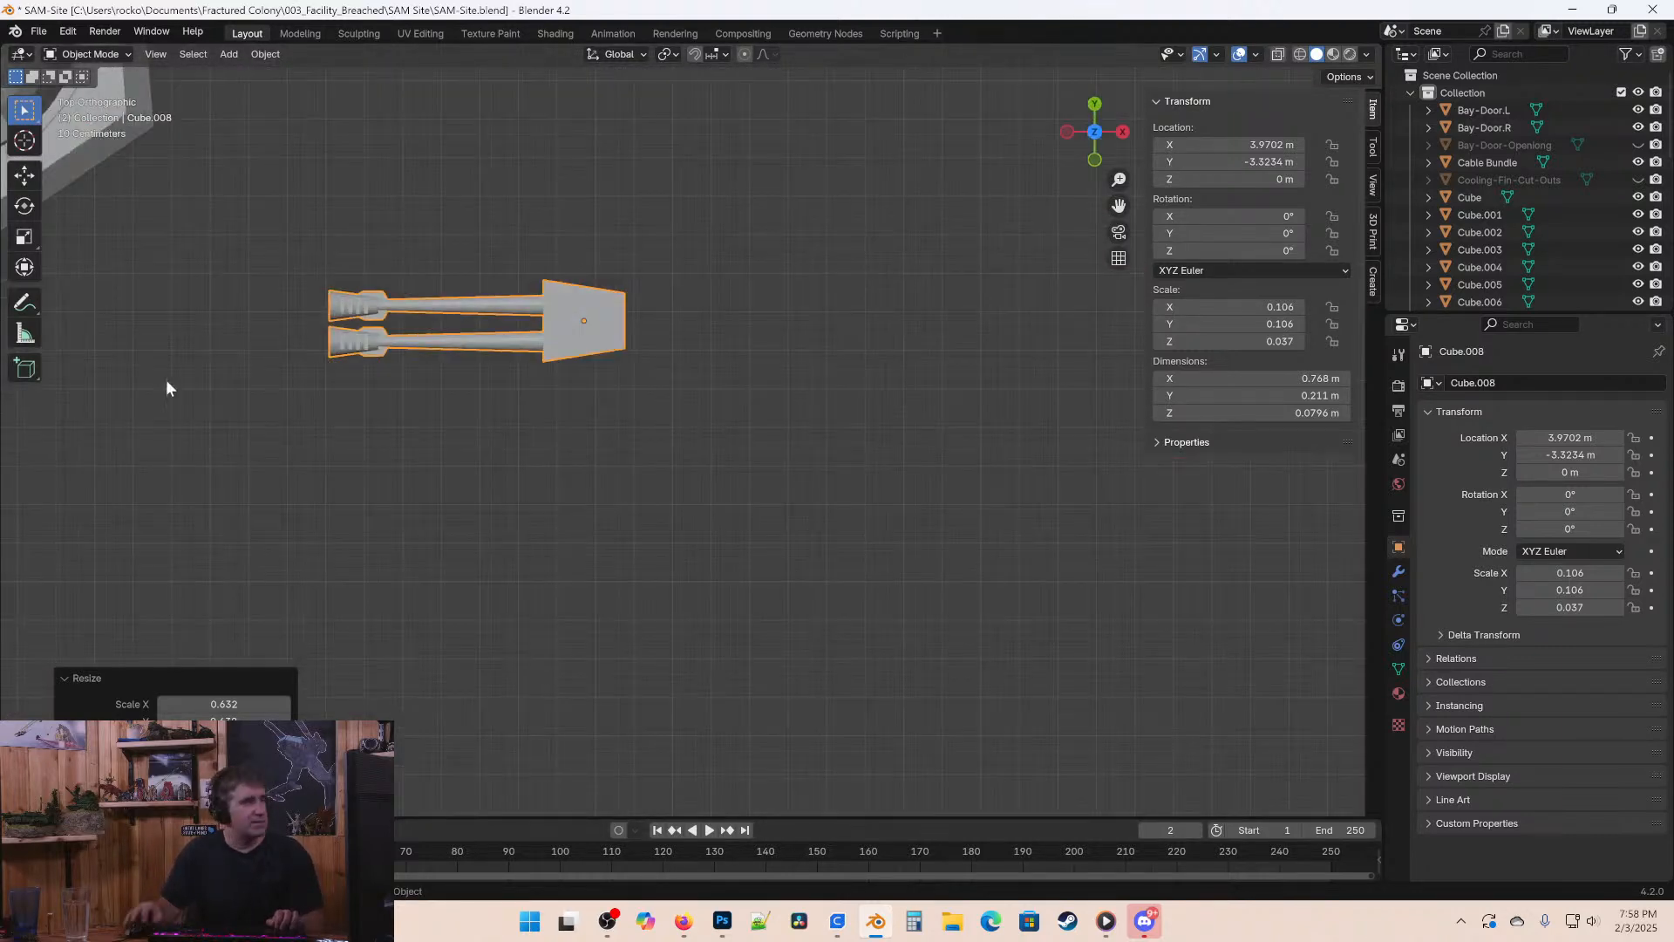
{"action": "middle_click_drag", "start_coordinate": [166, 379], "coordinate": [429, 433], "text": "shift"}
{"action": "scroll", "coordinate": [573, 469], "scroll_direction": "down", "scroll_amount": 2}
{"action": "key", "text": "r"}
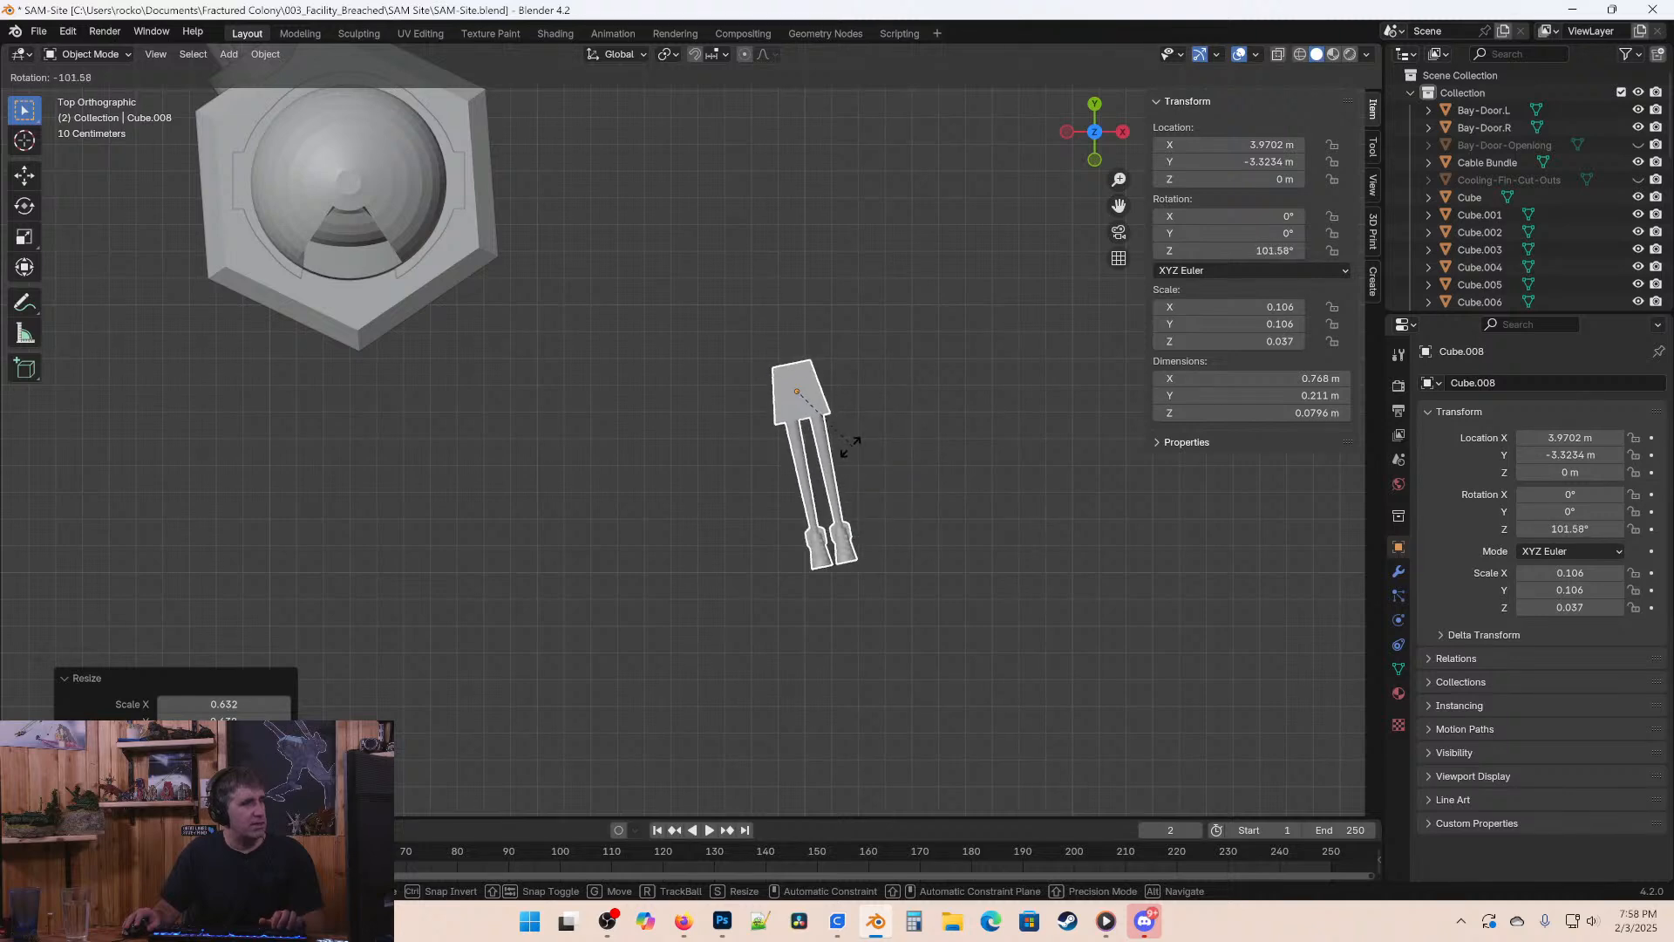
{"action": "left_click", "coordinate": [861, 432]}
{"action": "double_click", "coordinate": [1229, 250]}
{"action": "type", "text": "9"}
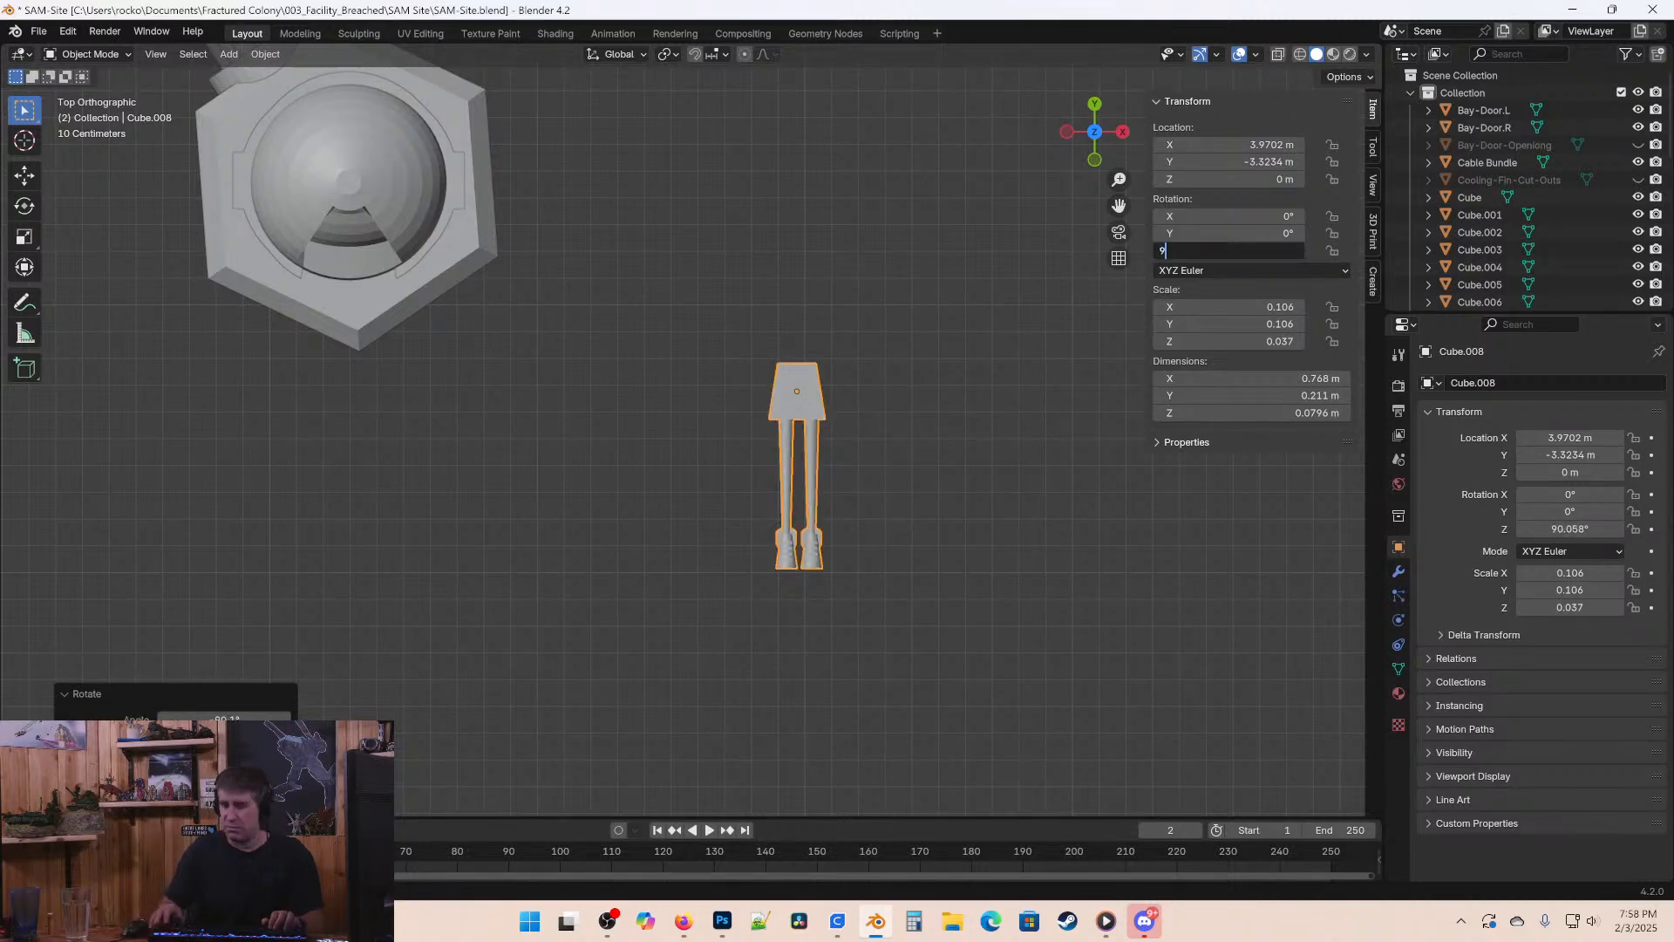
{"action": "type", "text": "0"}
{"action": "key", "text": "Return"}
Roll the gun assembly so its barrels stack vertically, with X rotation at 90° and Y rotation at 0°.
{"action": "key", "text": "KP_1"}
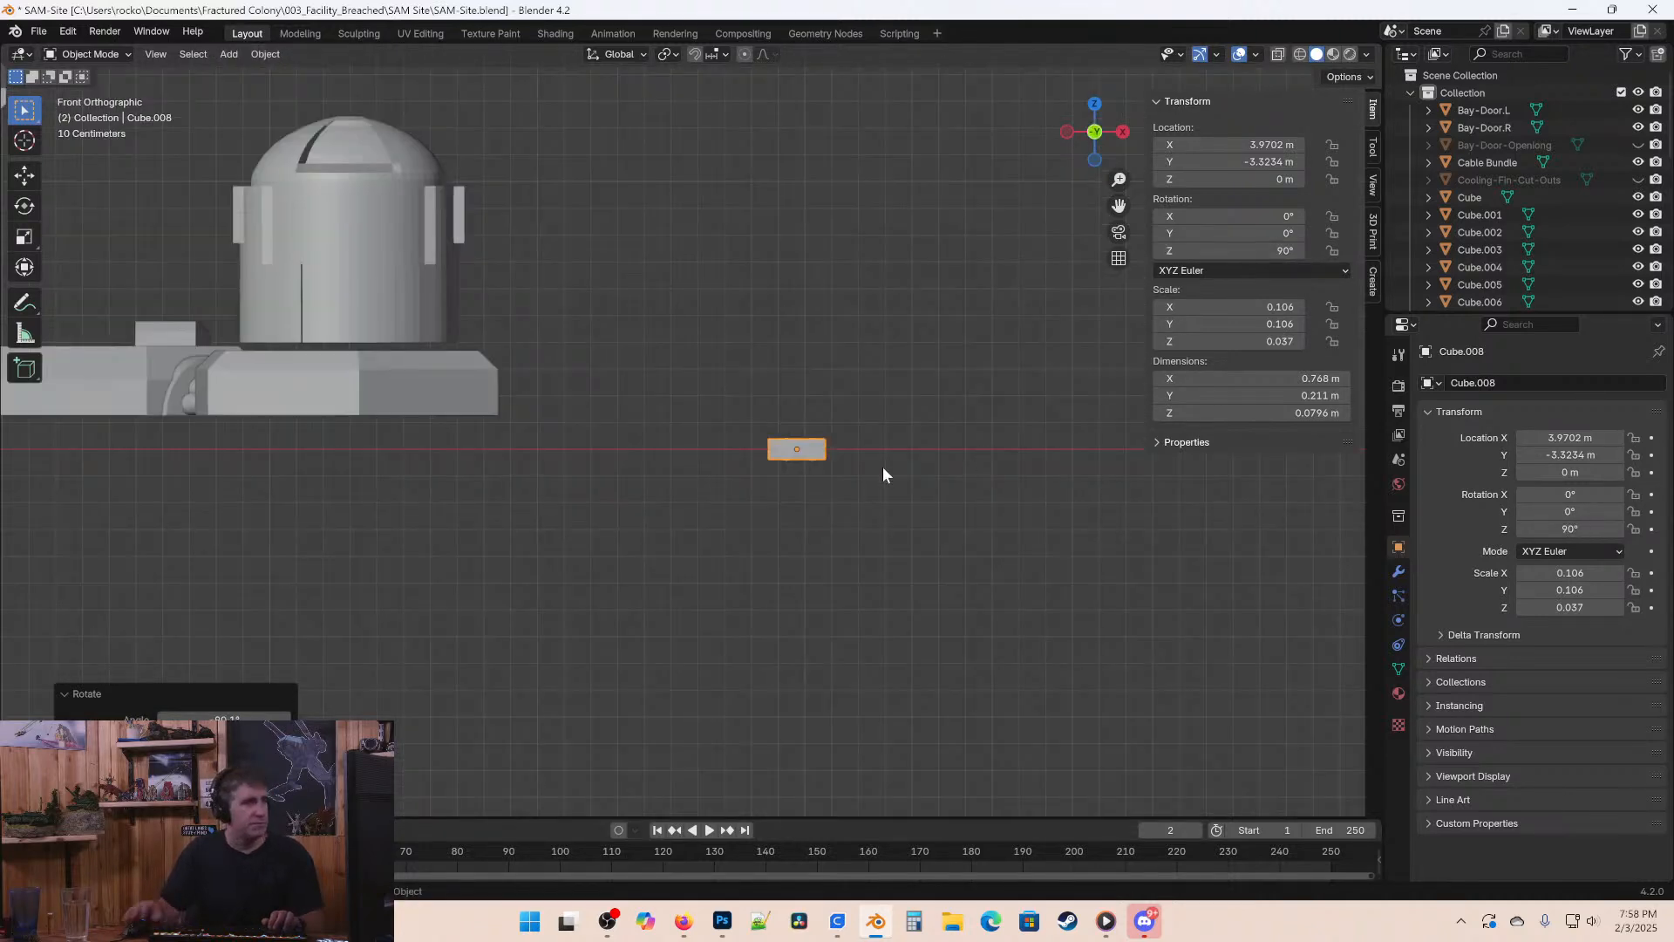
{"action": "key", "text": "r"}
{"action": "left_click", "coordinate": [525, 473]}
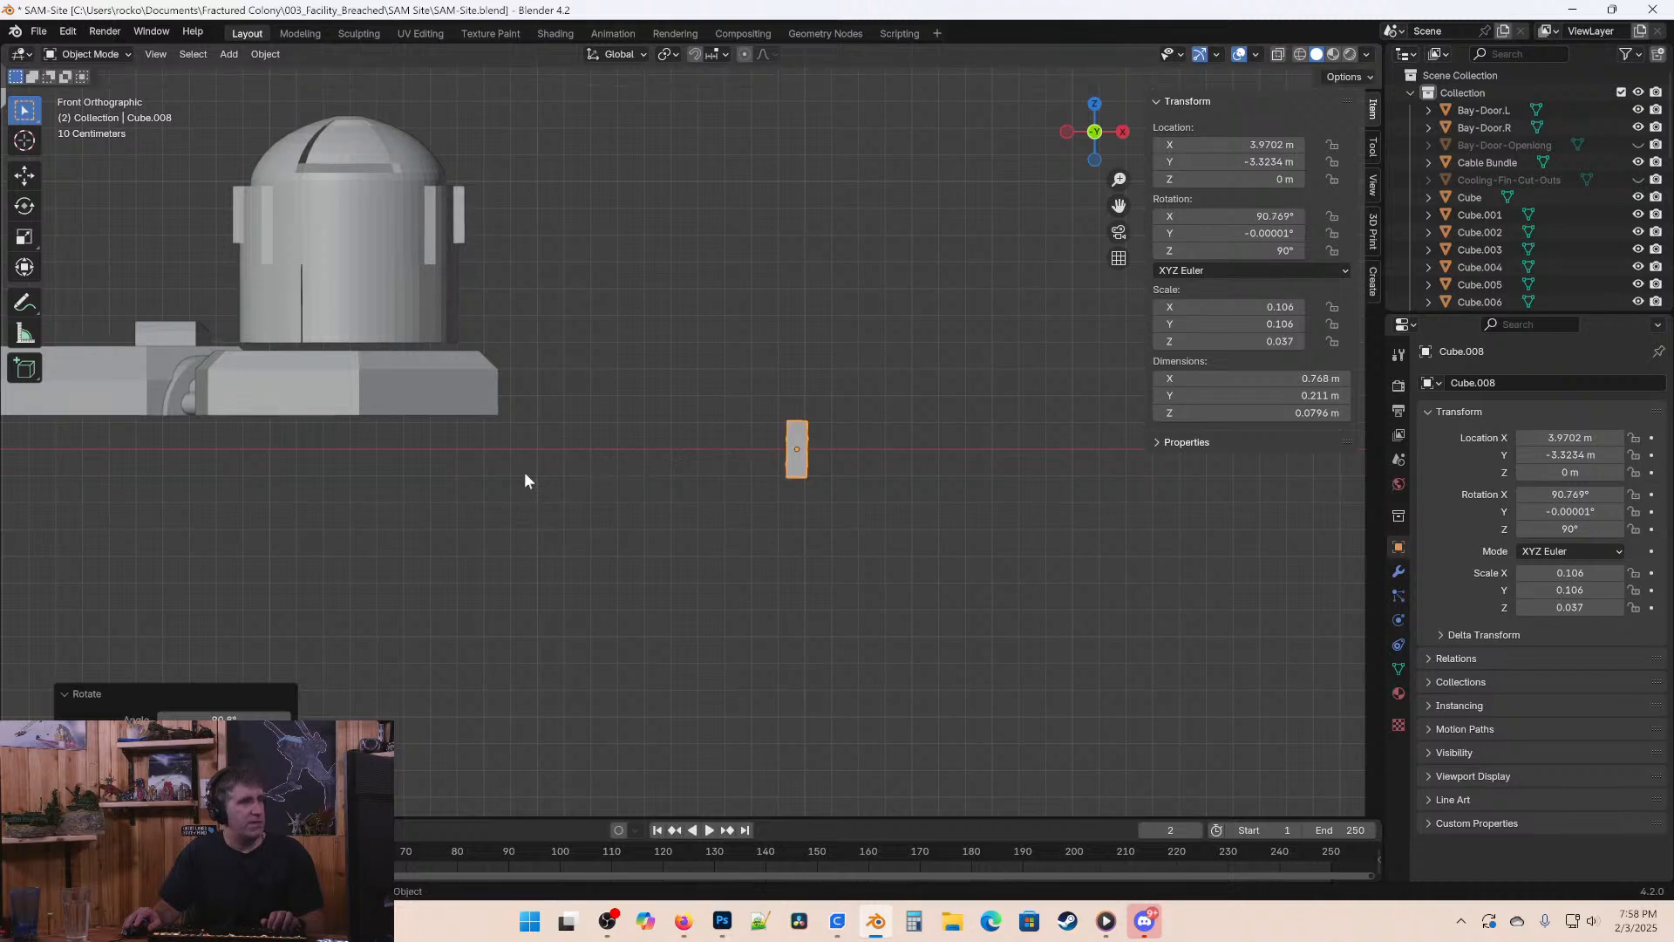
{"action": "double_click", "coordinate": [1273, 216]}
{"action": "type", "text": "9"}
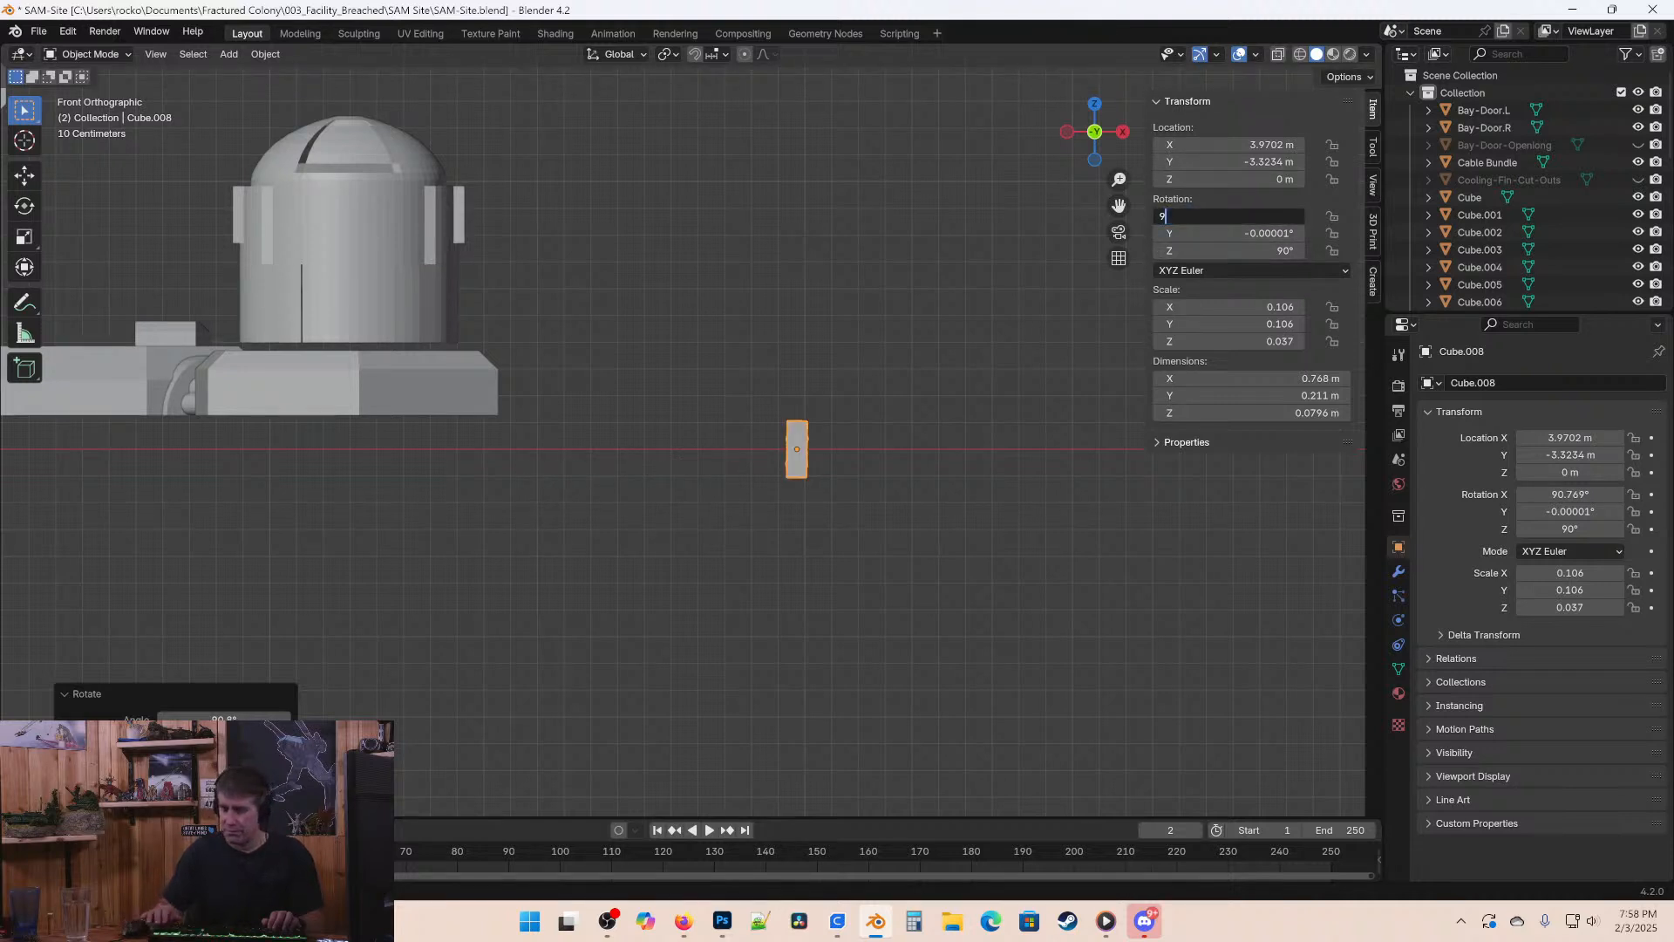
{"action": "type", "text": "0"}
{"action": "key", "text": "Return"}
{"action": "double_click", "coordinate": [1273, 232]}
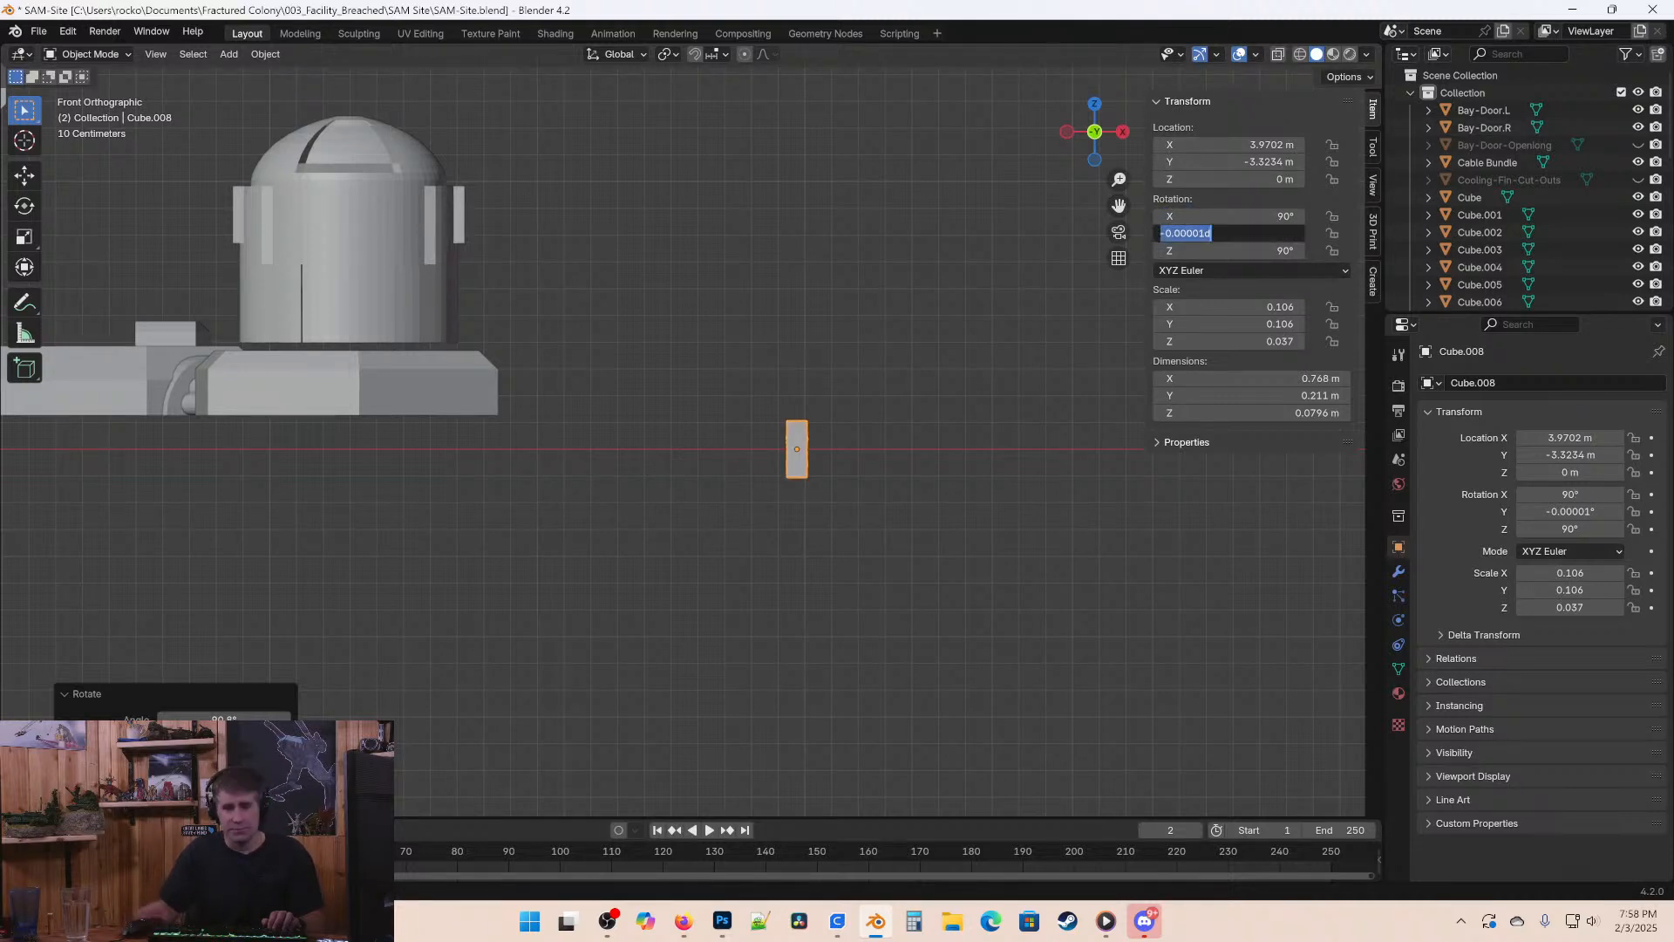
{"action": "type", "text": "0"}
{"action": "key", "text": "Return"}
Move the gun assembly up against the domed turret's side, to about X 2.82 m, Y -2.52 m, Z 0.87 m.
{"action": "key", "text": "g"}
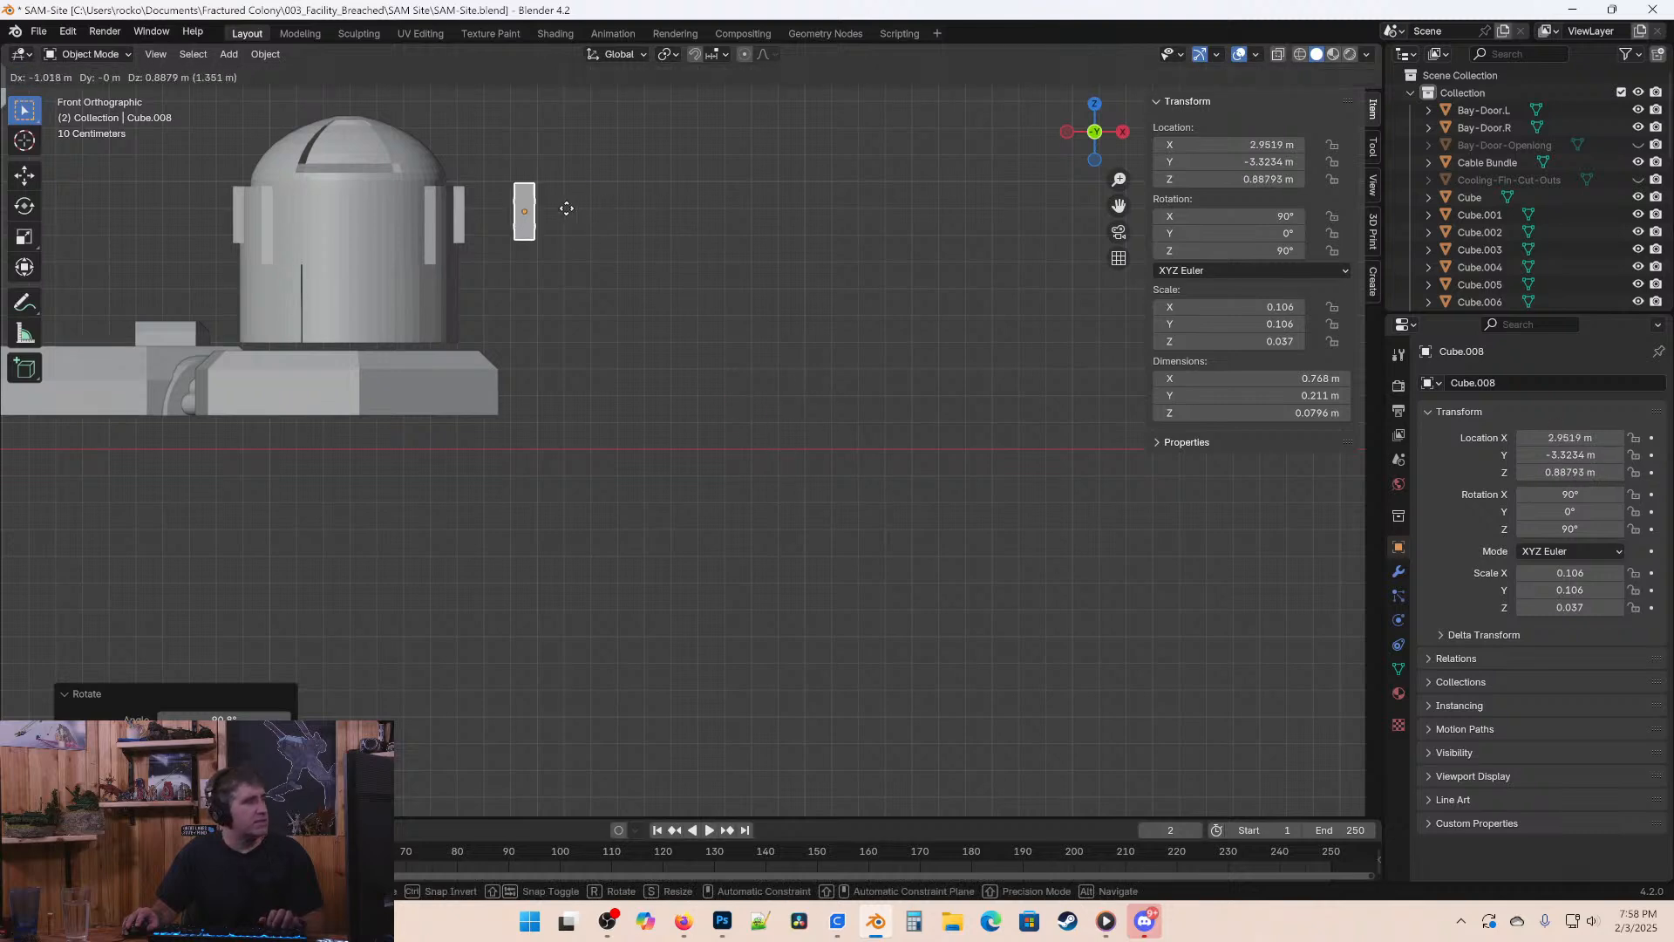
{"action": "left_click", "coordinate": [534, 214]}
{"action": "mouse_move", "coordinate": [535, 214]}
{"action": "middle_mouse_down"}
{"action": "mouse_move", "coordinate": [572, 213]}
{"action": "mouse_move", "coordinate": [584, 249]}
{"action": "middle_mouse_up"}
{"action": "key", "text": "z"}
{"action": "left_click", "coordinate": [677, 279]}
{"action": "mouse_move", "coordinate": [676, 279]}
{"action": "middle_mouse_down"}
{"action": "mouse_move", "coordinate": [583, 290]}
{"action": "mouse_move", "coordinate": [713, 209]}
{"action": "middle_mouse_up"}
{"action": "key", "text": "KP_7"}
{"action": "middle_click_drag", "start_coordinate": [467, 309], "coordinate": [490, 602], "text": "shift"}
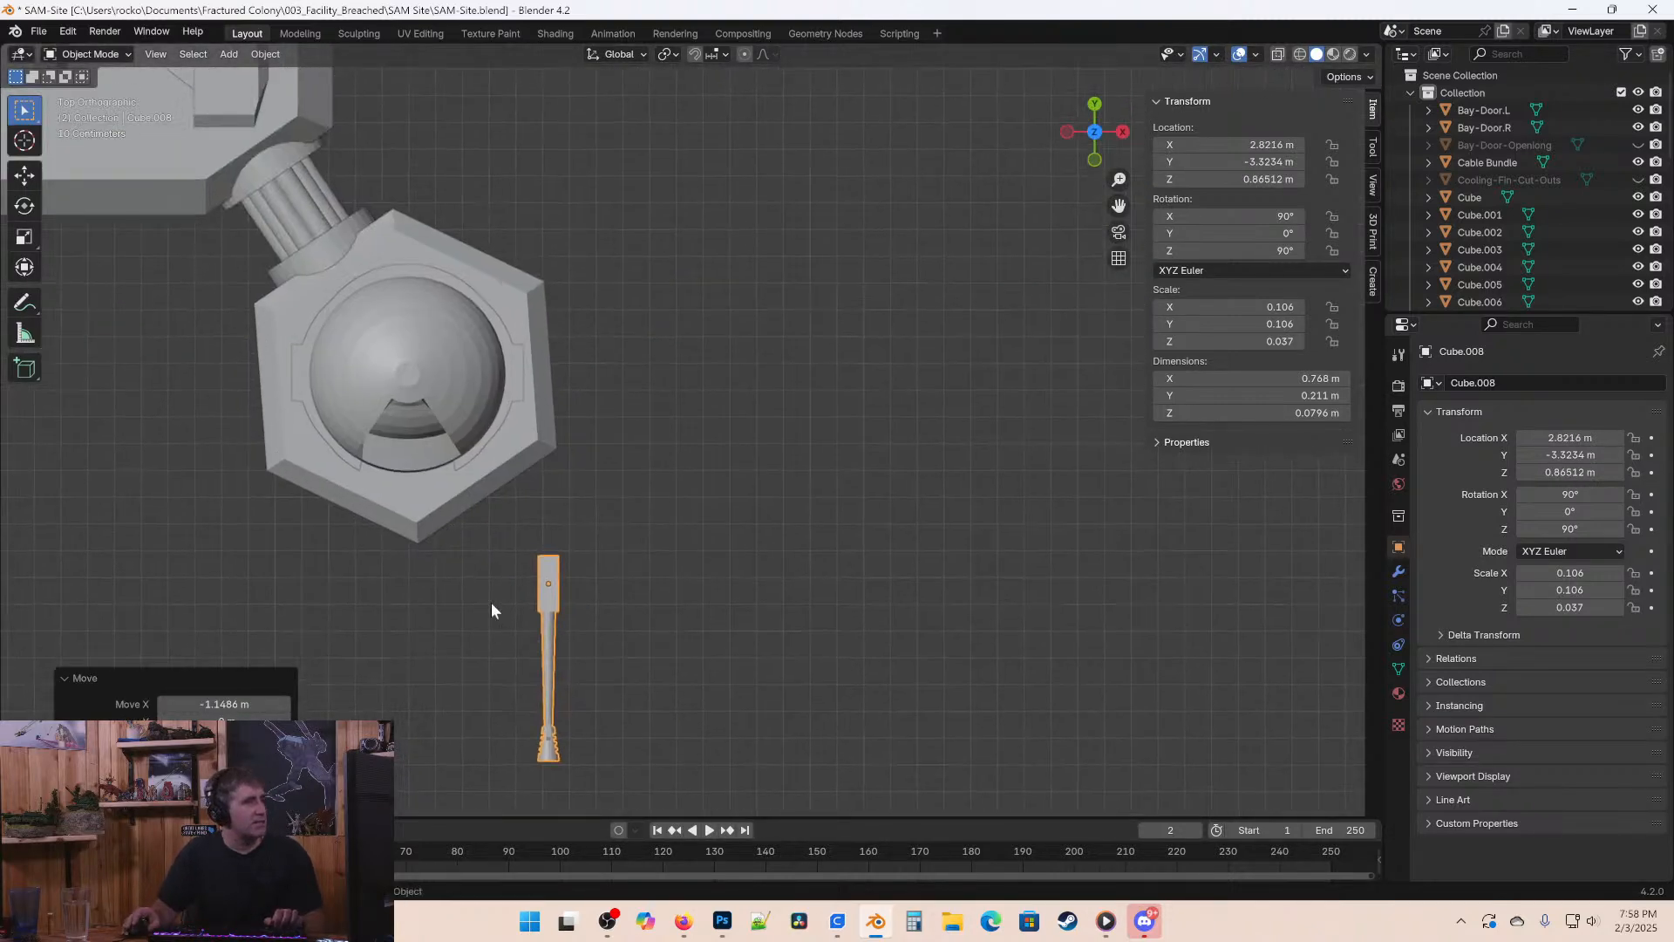
{"action": "key", "text": "g"}
{"action": "key", "text": "y"}
{"action": "left_click", "coordinate": [549, 418]}
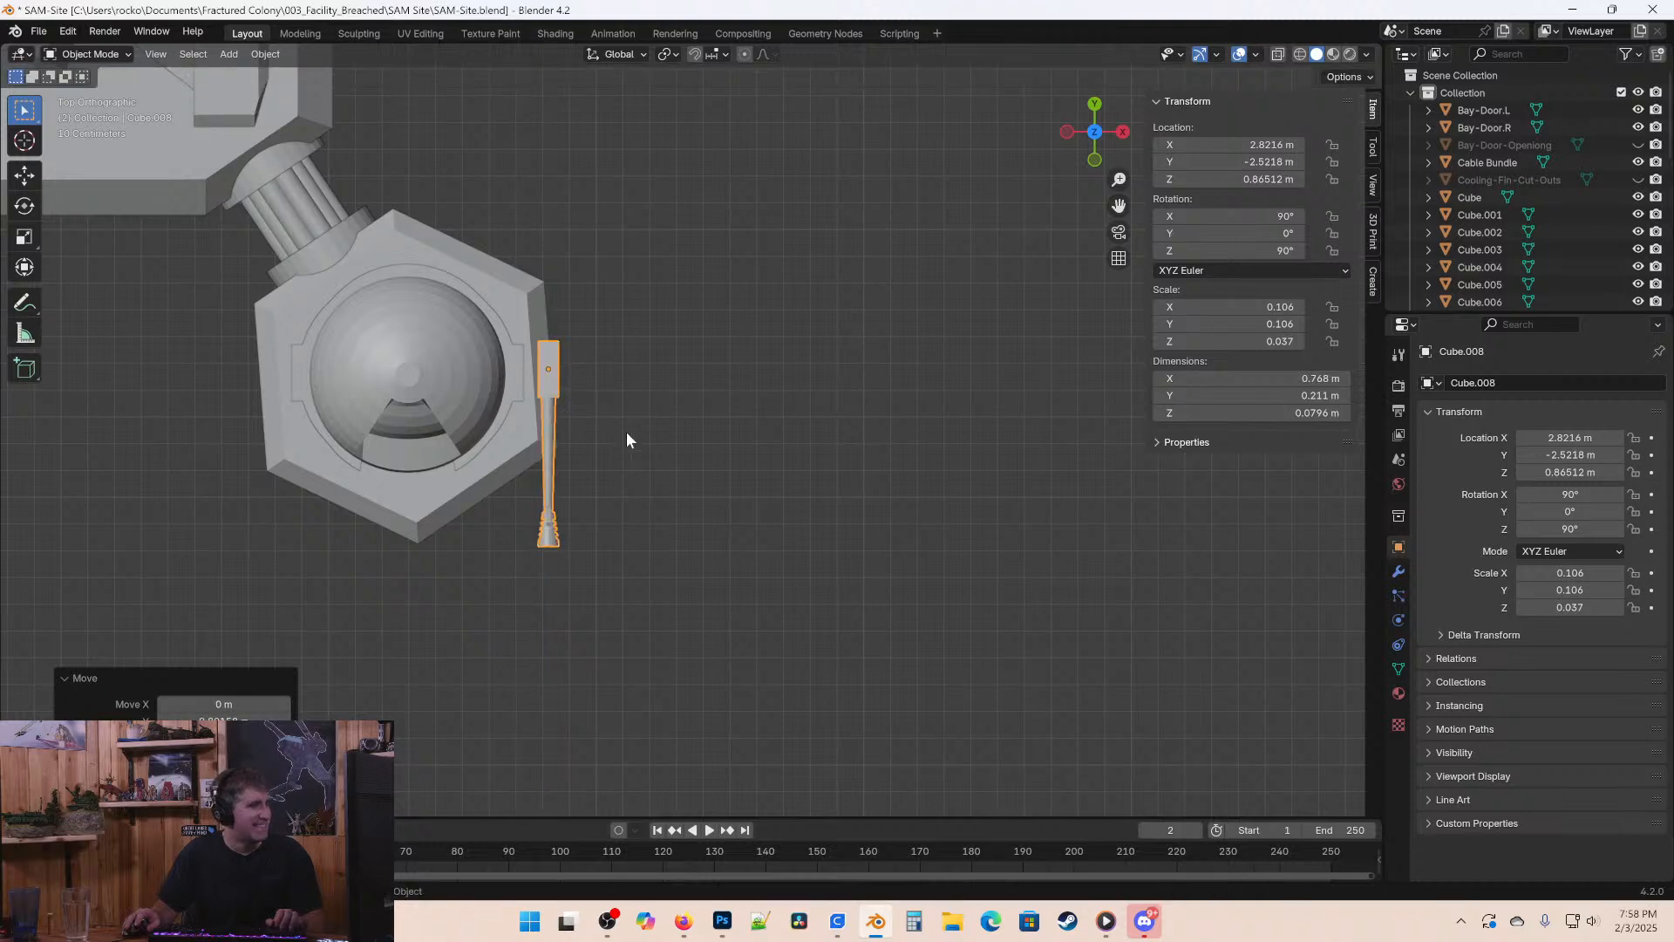
Scale the gun assembly up uniformly to about 1.29 m long beside the turret, and save the file.
{"action": "key", "text": "s"}
{"action": "left_click", "coordinate": [657, 446]}
{"action": "key", "text": "s"}
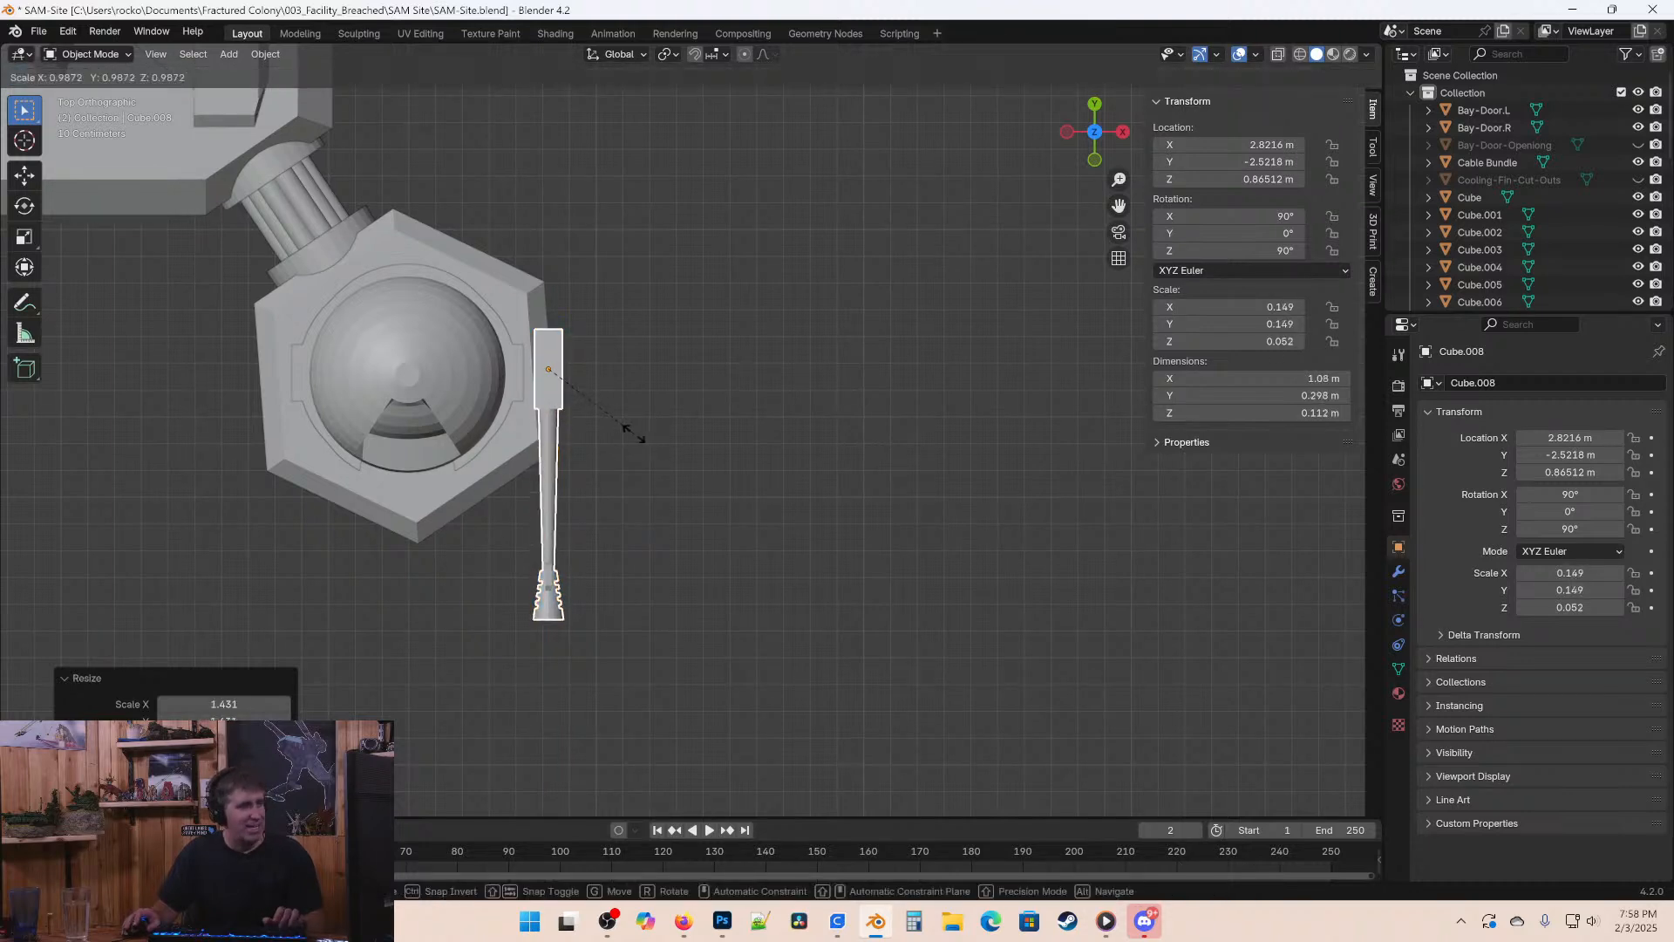
{"action": "left_click", "coordinate": [624, 432]}
{"action": "middle_click_drag", "start_coordinate": [624, 433], "coordinate": [784, 393]}
{"action": "key", "text": "ctrl+s"}
{"action": "key", "text": "KP_1"}
{"action": "key", "text": "ctrl+s"}
{"action": "scroll", "coordinate": [785, 393], "scroll_direction": "up", "scroll_amount": 3}
{"action": "key", "text": "s"}
{"action": "left_click", "coordinate": [879, 489]}
{"action": "middle_click_drag", "start_coordinate": [879, 489], "coordinate": [694, 421]}
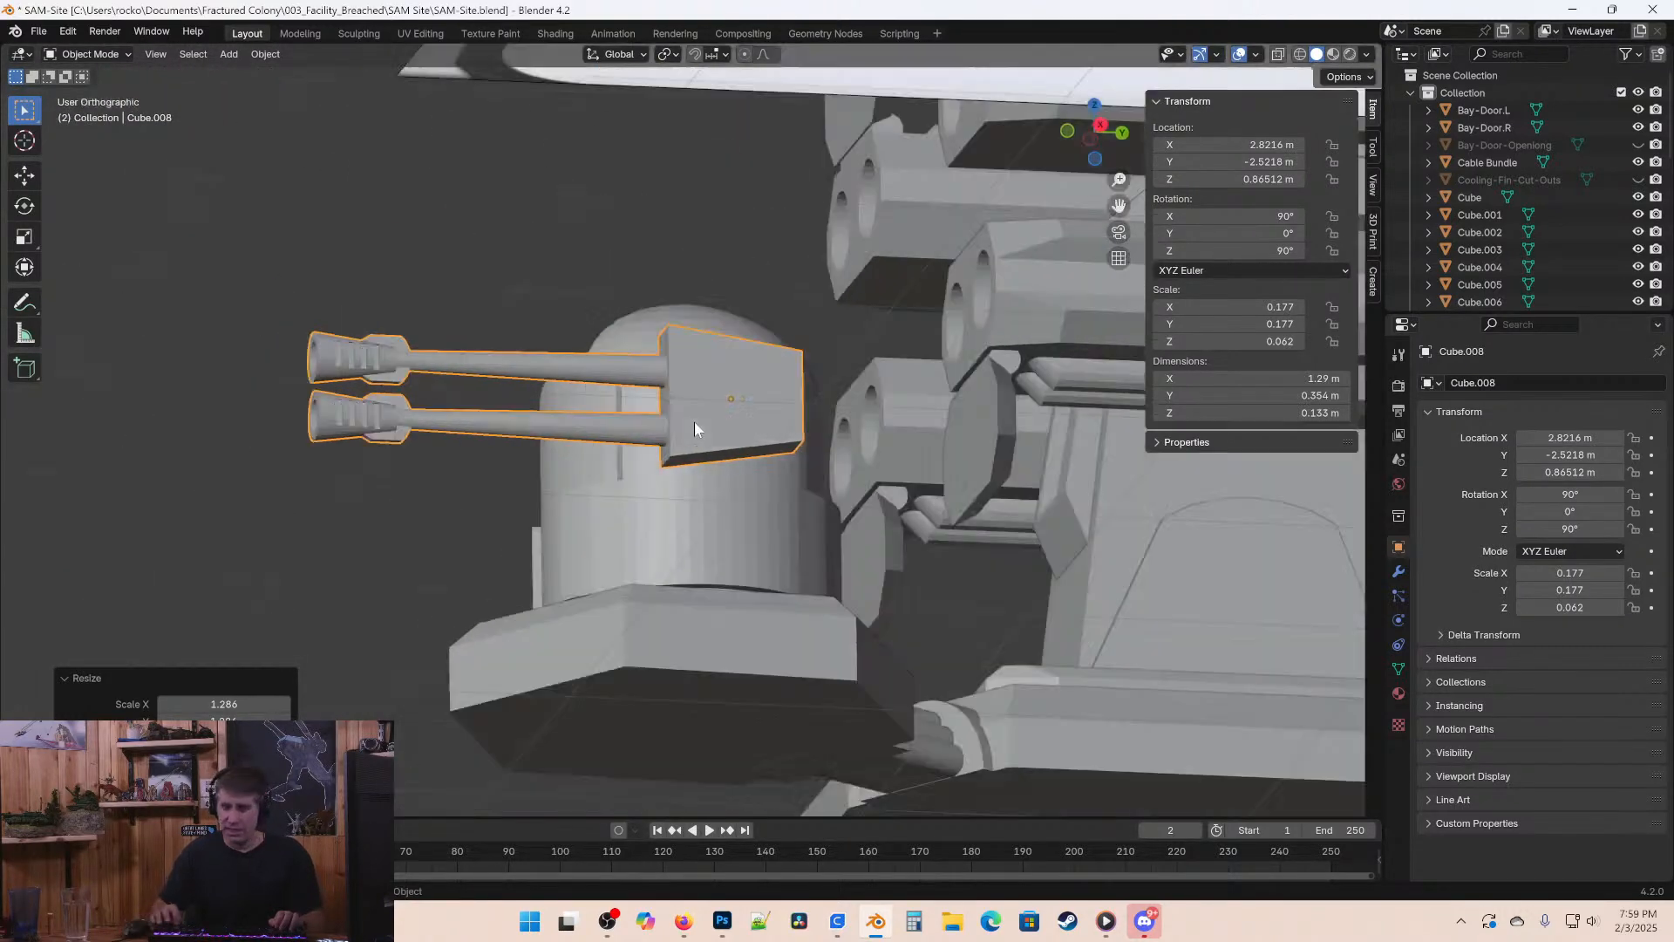
Try tilting the gun barrels steeply upward, to a Y rotation of about 73.7°, and save the file.
{"action": "key", "text": "KP_3"}
{"action": "key", "text": "r"}
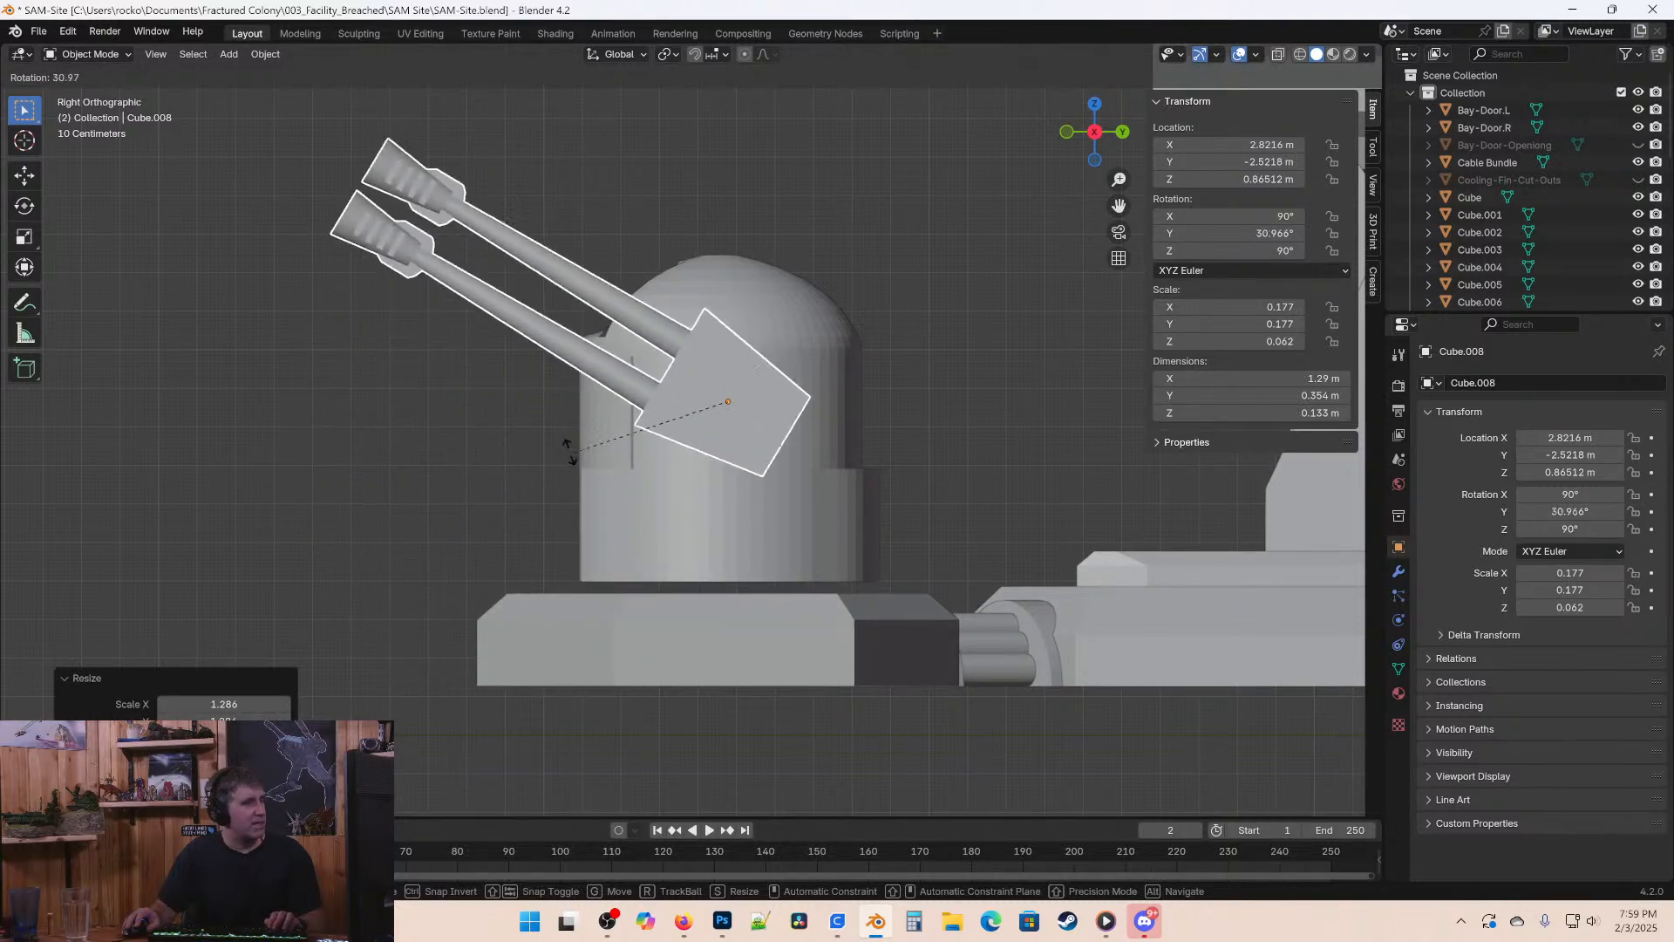
{"action": "left_click", "coordinate": [530, 310]}
{"action": "scroll", "coordinate": [509, 361], "scroll_direction": "down", "scroll_amount": 3}
{"action": "middle_click_drag", "start_coordinate": [510, 361], "coordinate": [652, 449]}
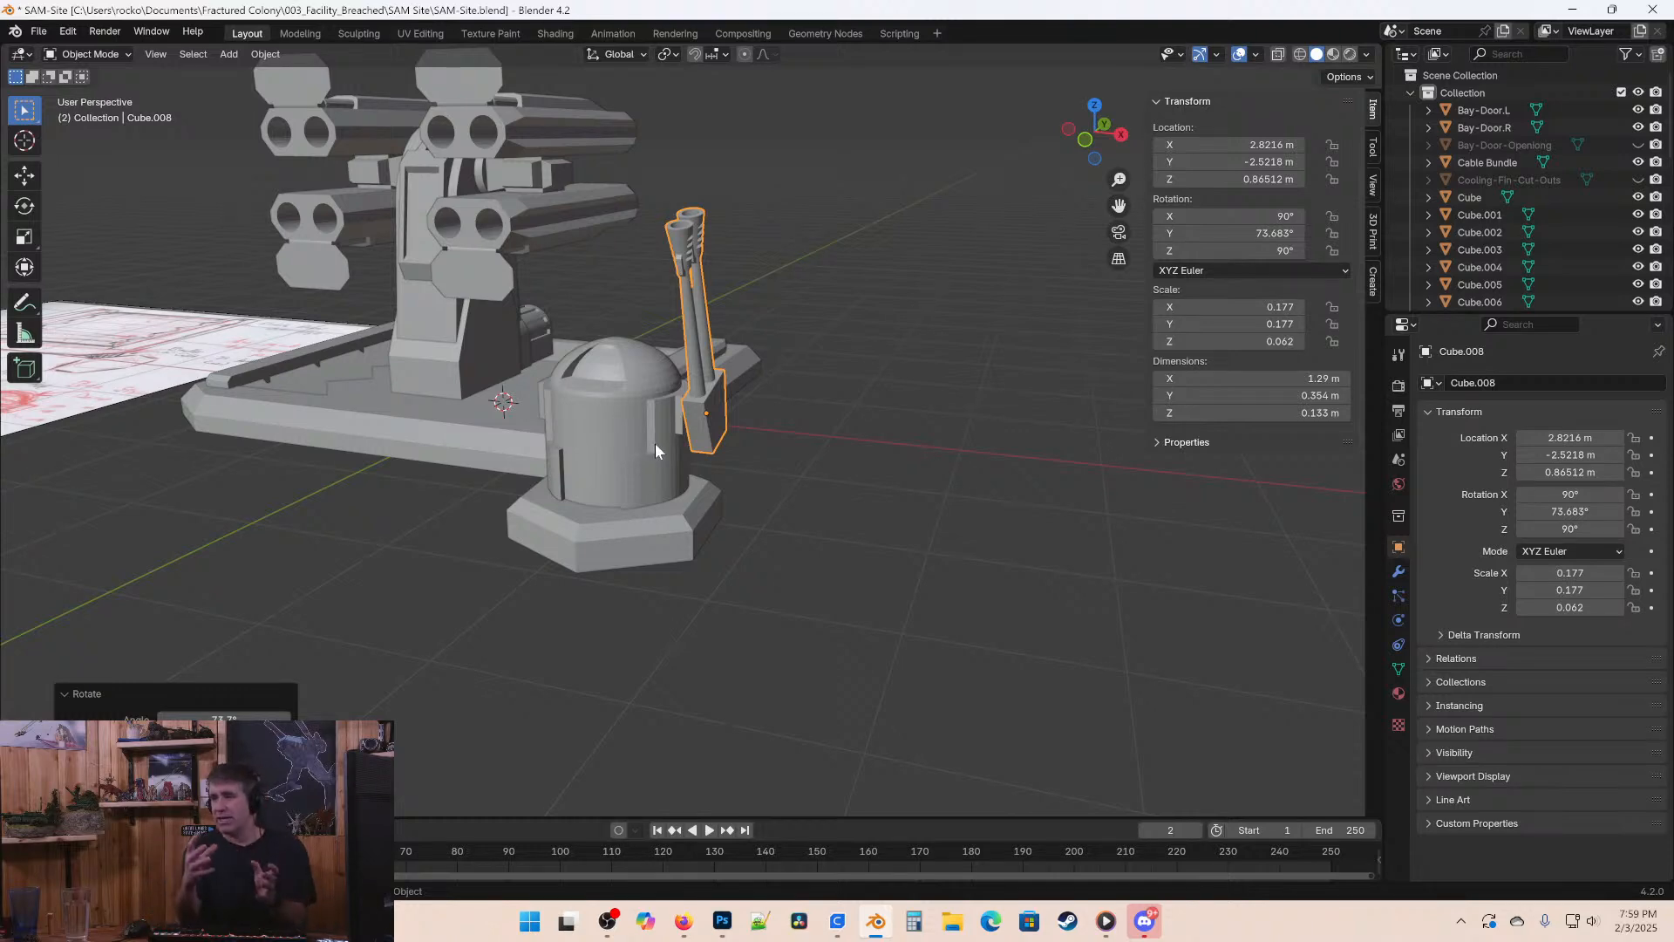
{"action": "middle_click_drag", "start_coordinate": [656, 450], "coordinate": [713, 507]}
{"action": "key", "text": "ctrl+s"}
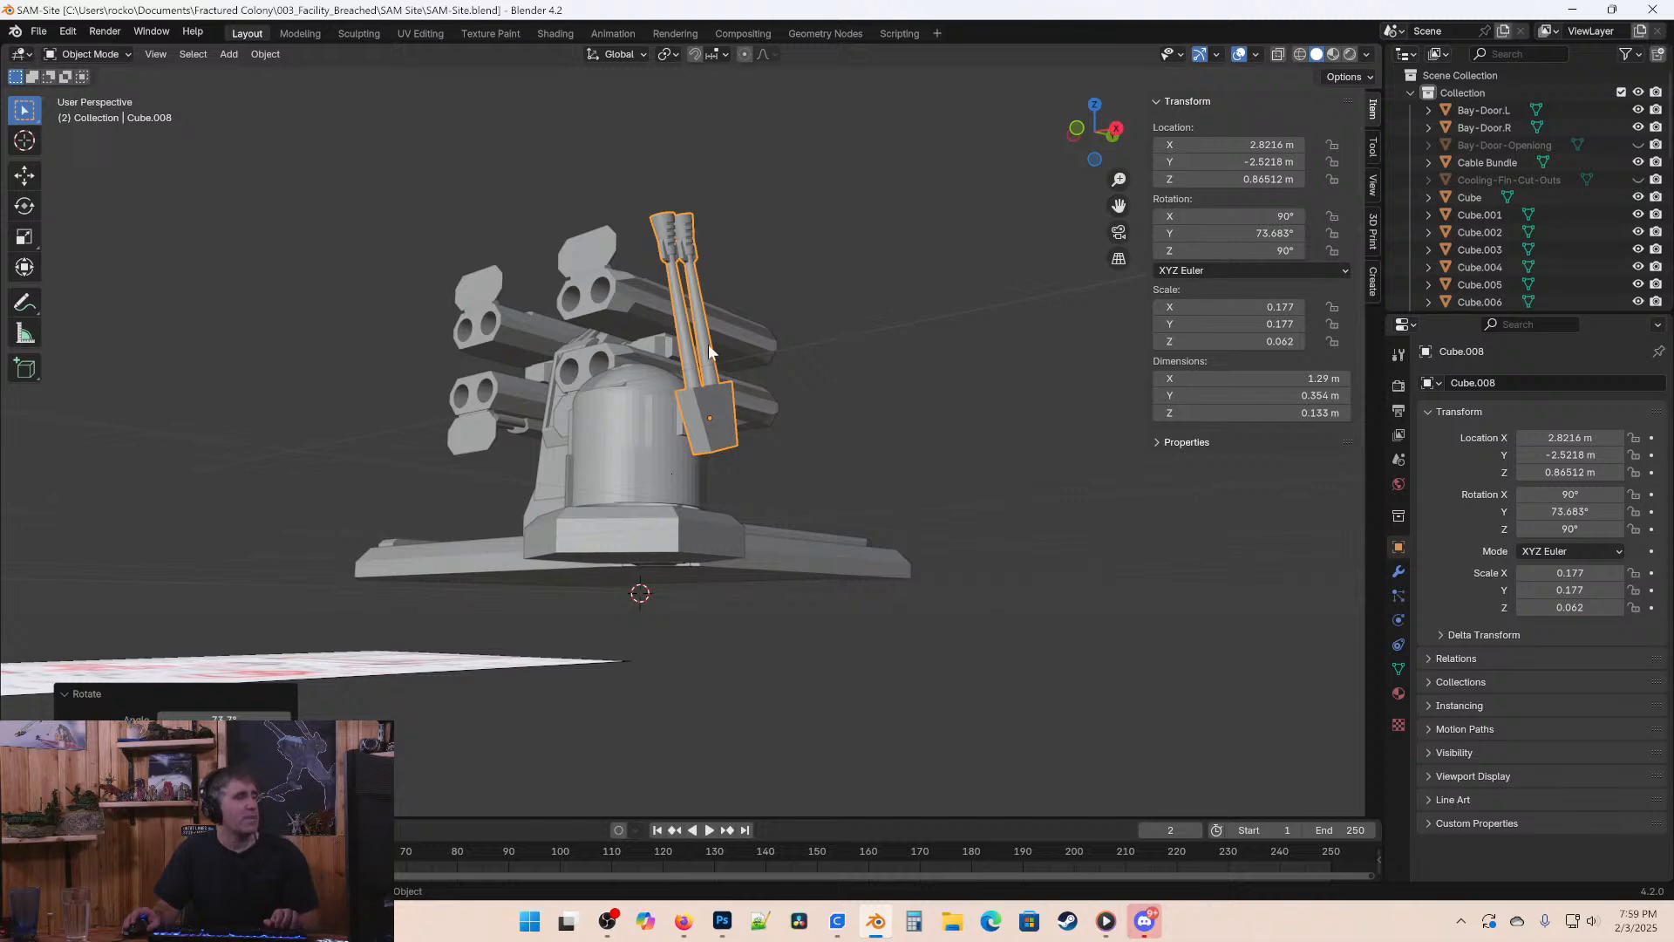
Tilt the gun assembly to a Y rotation of about 27° in the right side view, and save the file.
{"action": "middle_click_drag", "start_coordinate": [766, 373], "coordinate": [735, 280]}
{"action": "key", "text": "KP_3"}
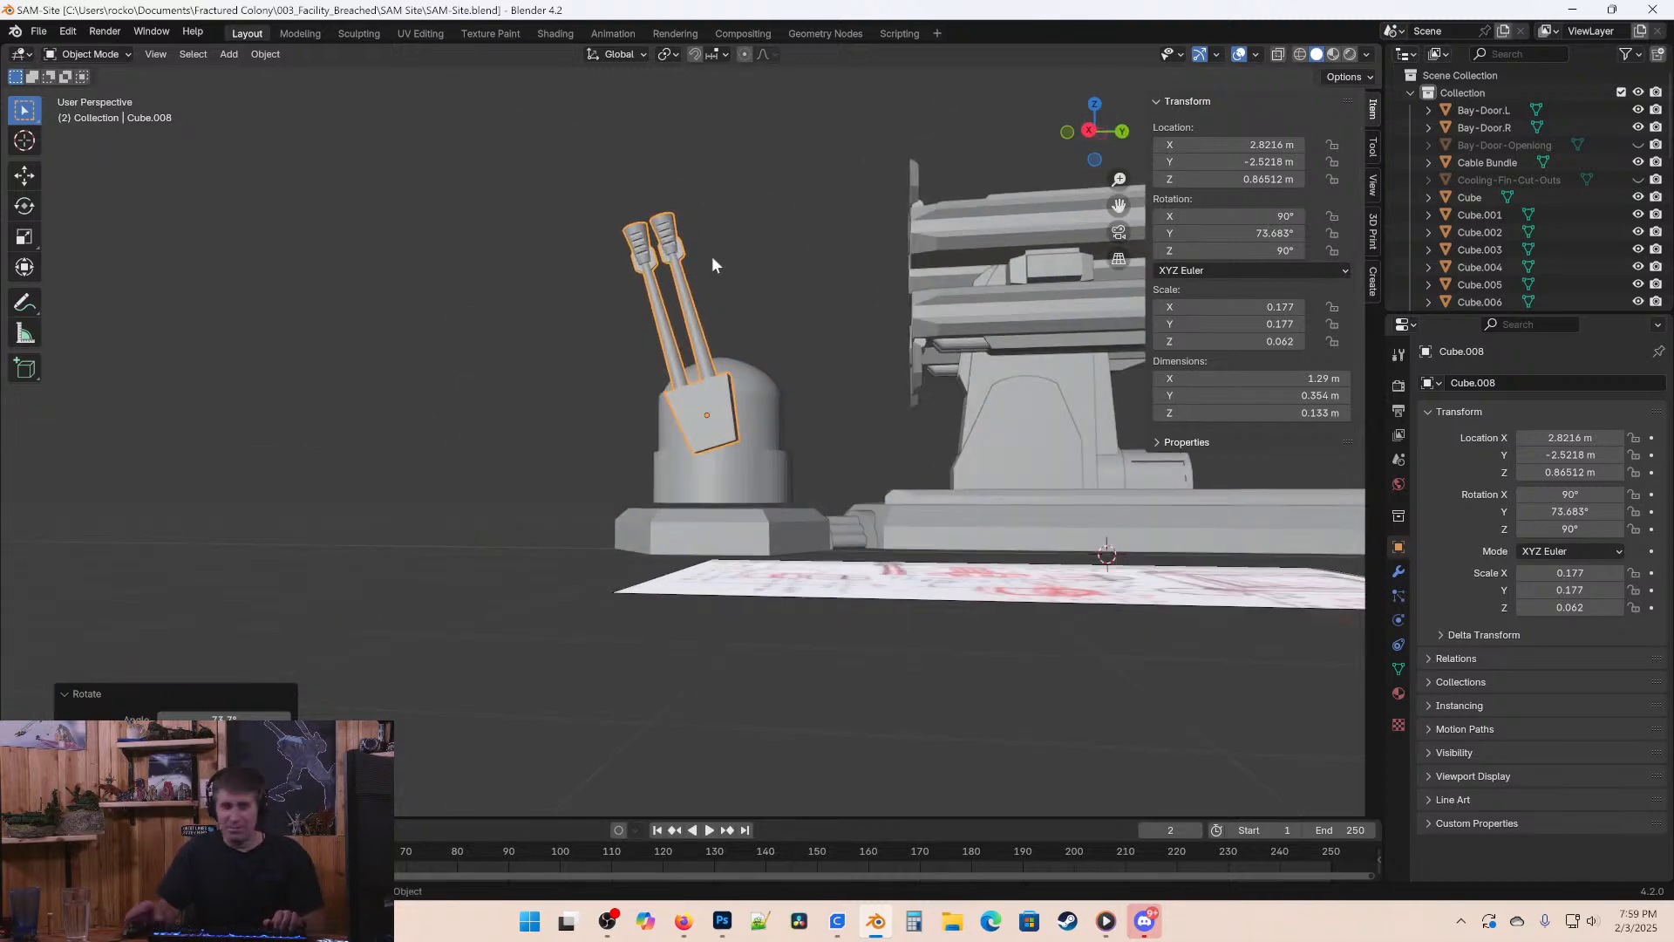
{"action": "key", "text": "KP_1"}
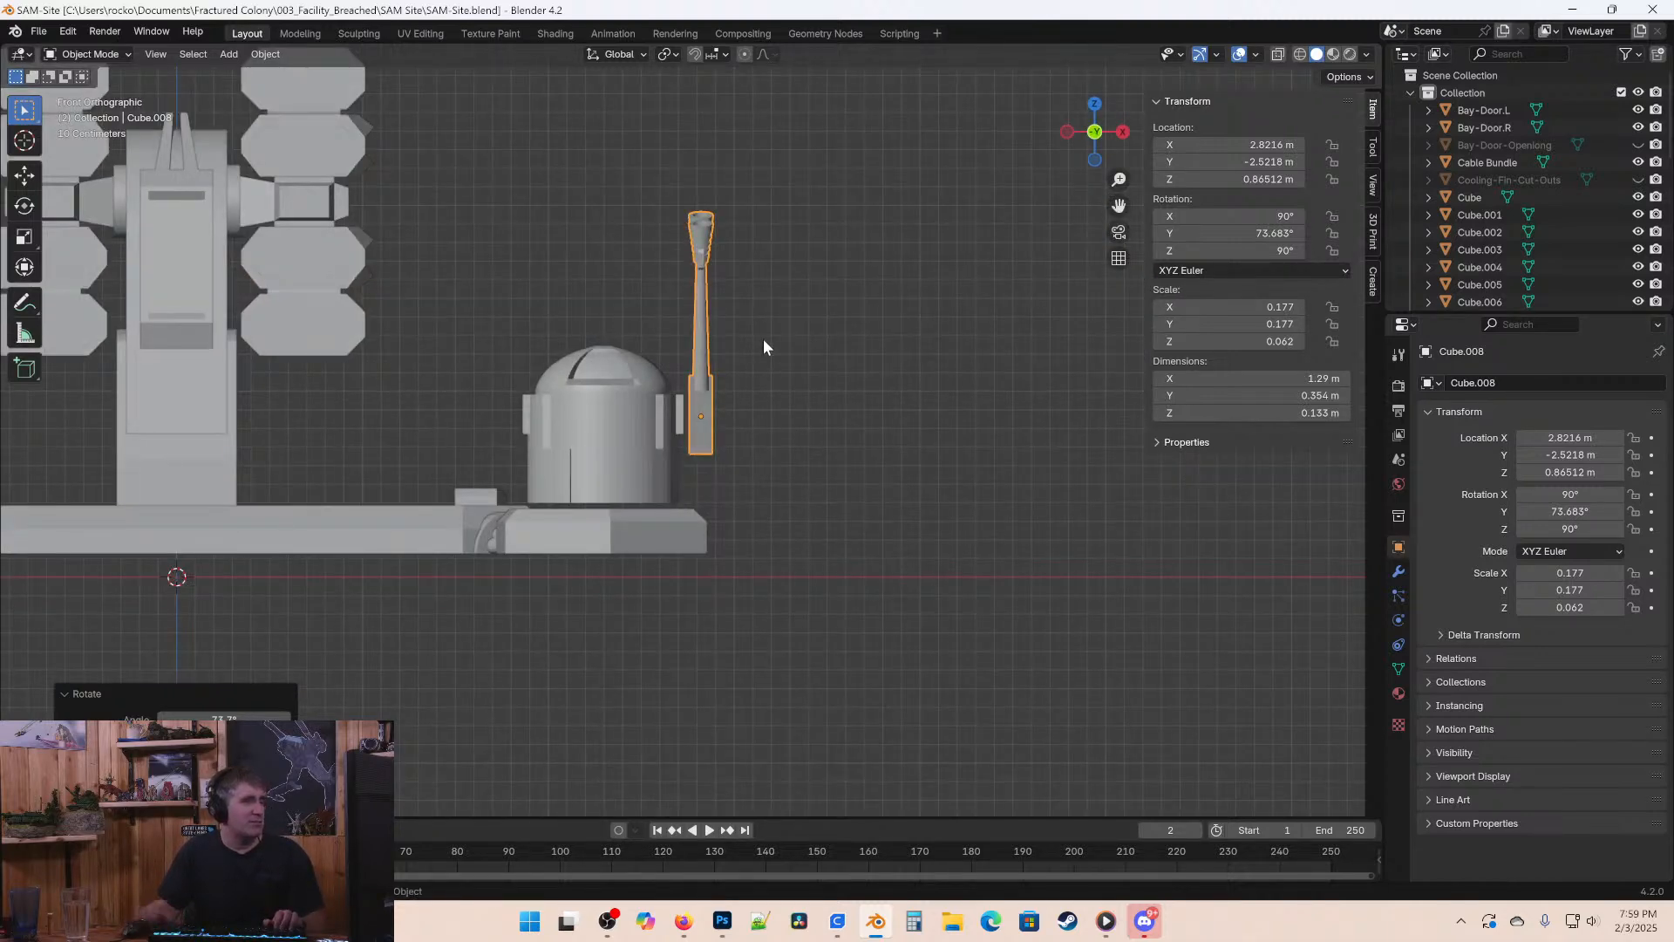
{"action": "key", "text": "KP_3"}
{"action": "key", "text": "KP_Decimal"}
{"action": "key", "text": "r"}
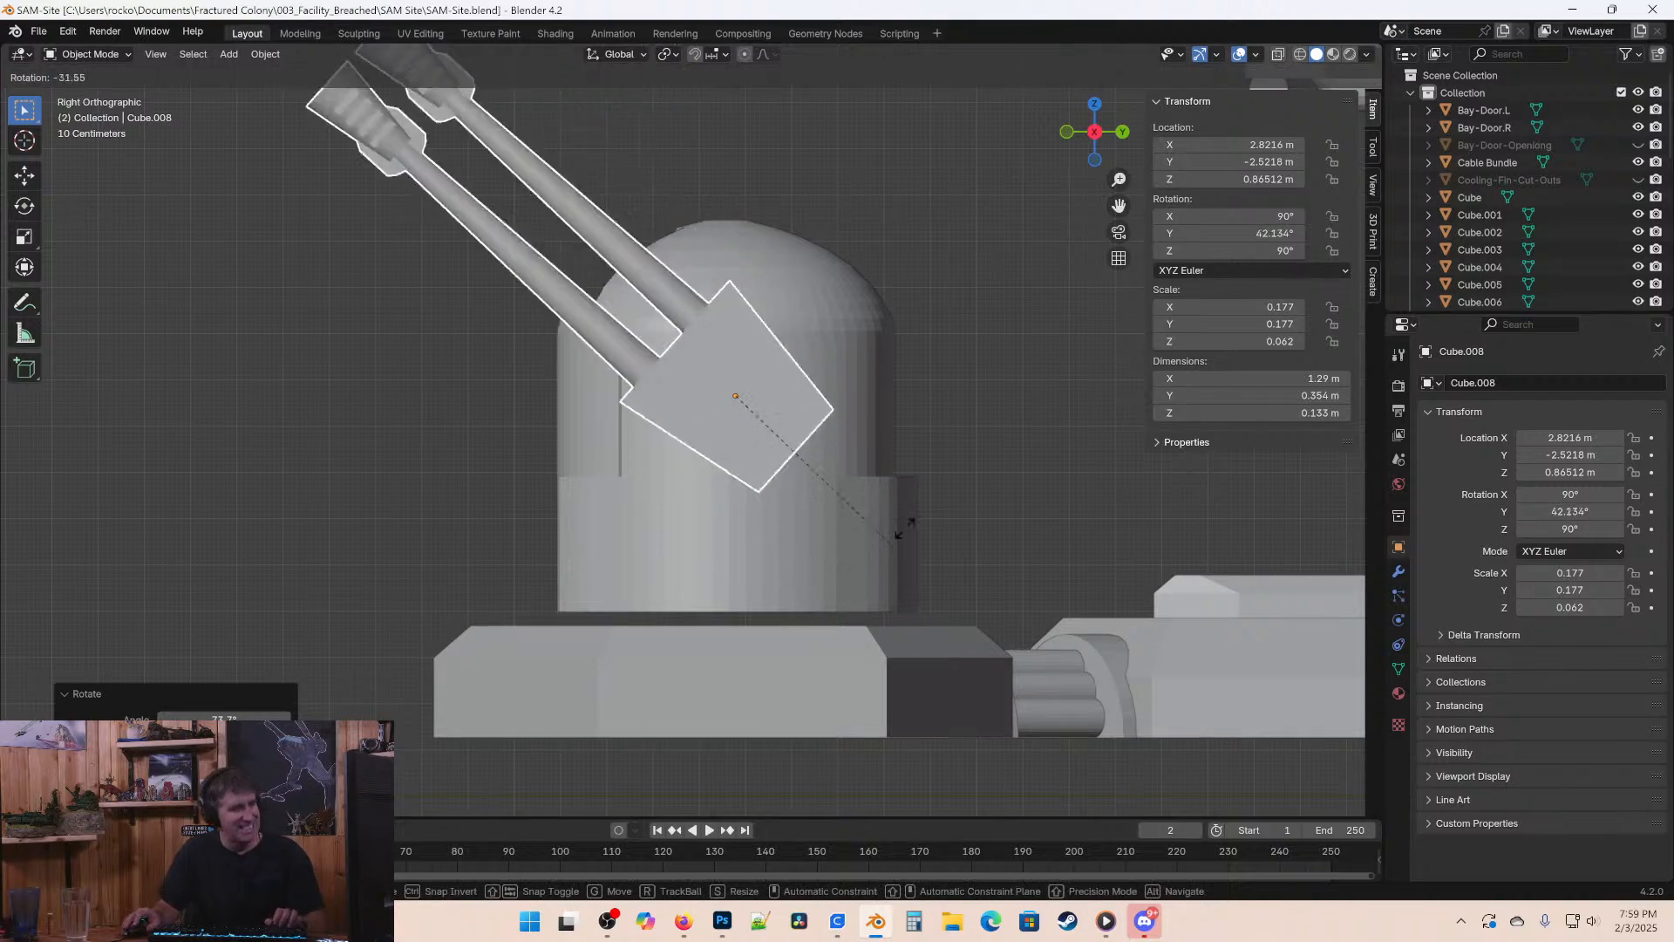
{"action": "left_click", "coordinate": [620, 460]}
{"action": "scroll", "coordinate": [620, 460], "scroll_direction": "down", "scroll_amount": 1}
{"action": "middle_click_drag", "start_coordinate": [620, 460], "coordinate": [703, 336]}
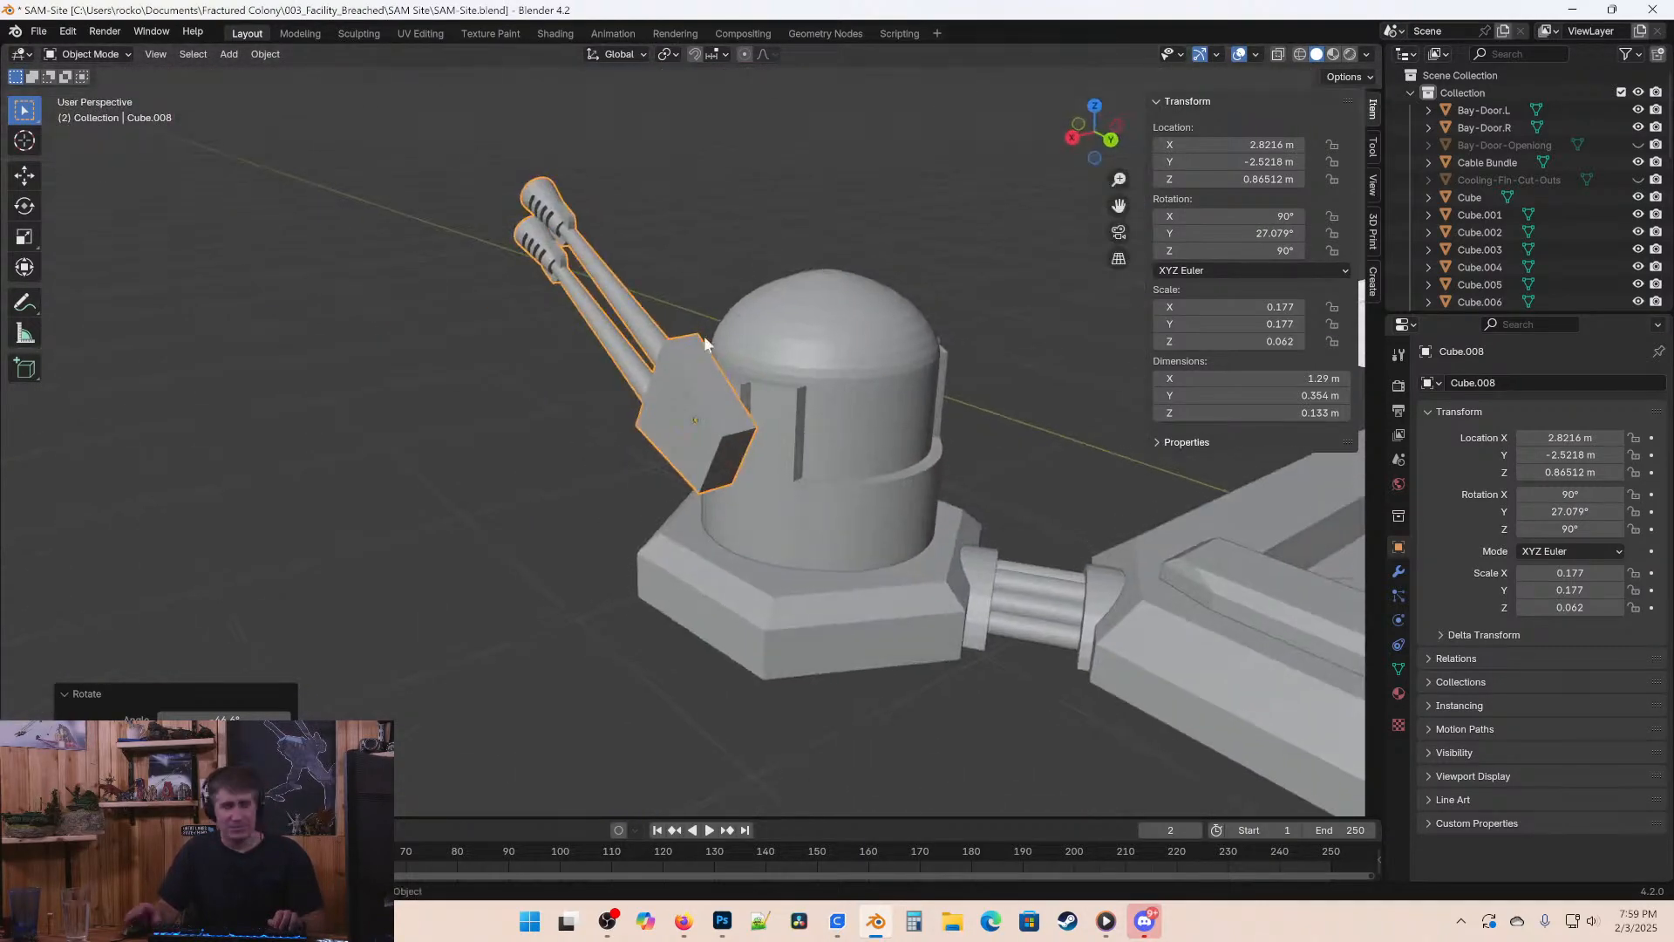
{"action": "key", "text": "KP_1"}
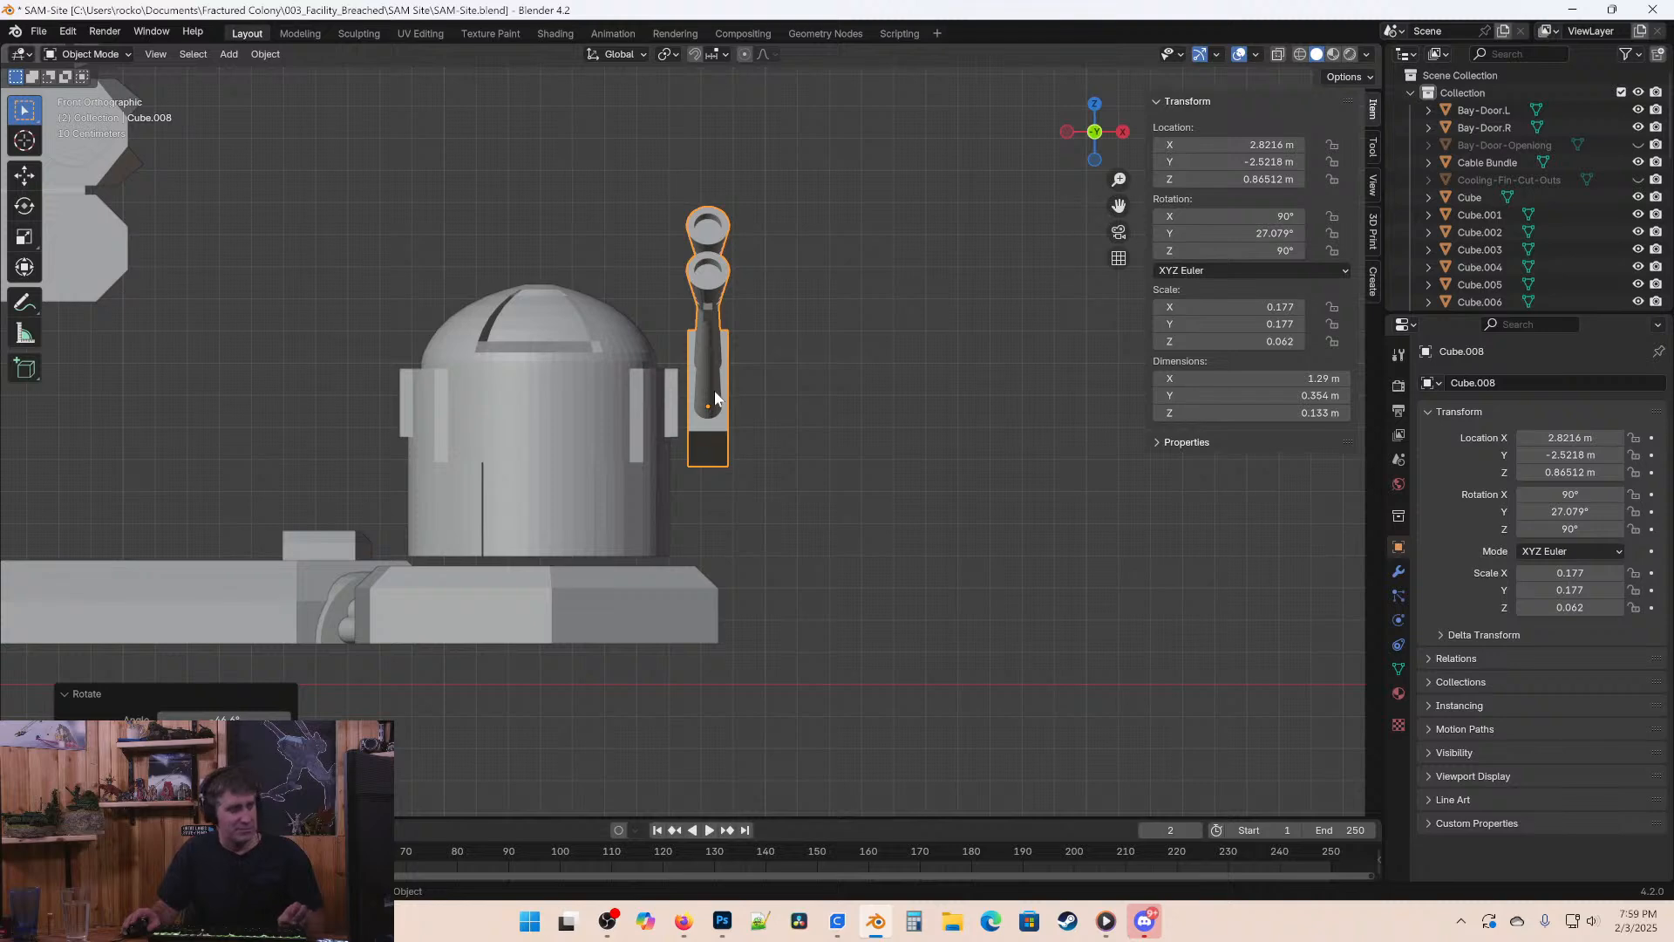
{"action": "key", "text": "ctrl+s"}
Duplicate the gun assembly along X to the opposite side of the domed turret, at about X 1.77 m.
{"action": "scroll", "coordinate": [729, 383], "scroll_direction": "up", "scroll_amount": 1, "text": "ctrl"}
{"action": "middle_click_drag", "start_coordinate": [729, 383], "coordinate": [785, 402], "text": "shift"}
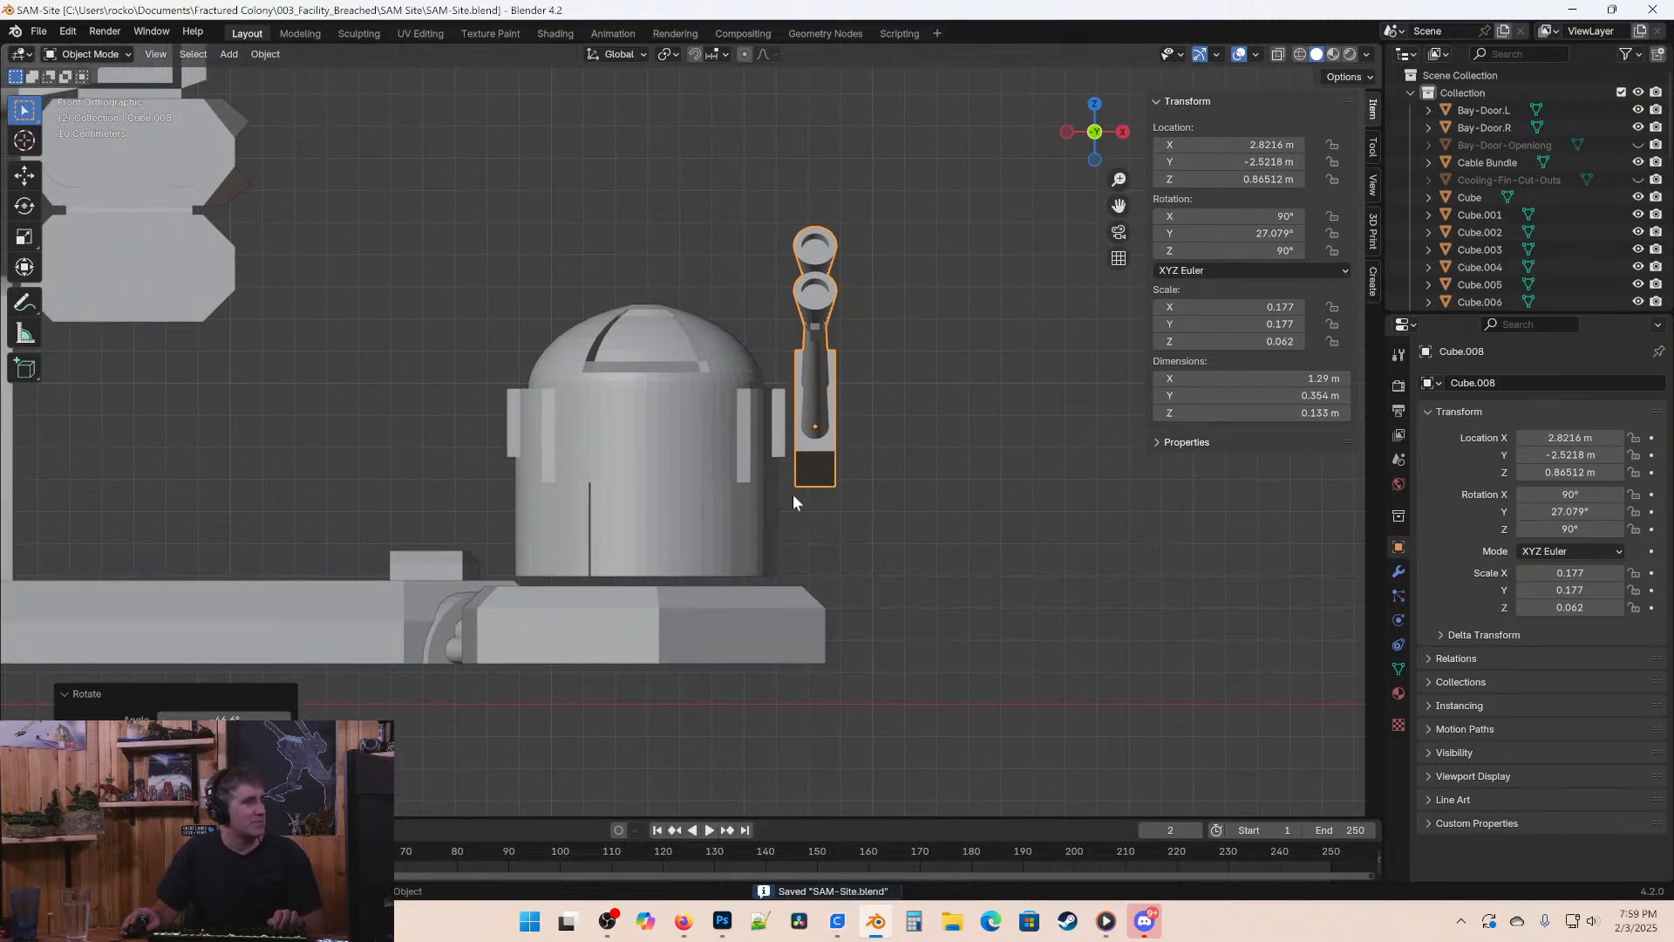
{"action": "key", "text": "shift+d"}
{"action": "key", "text": "x"}
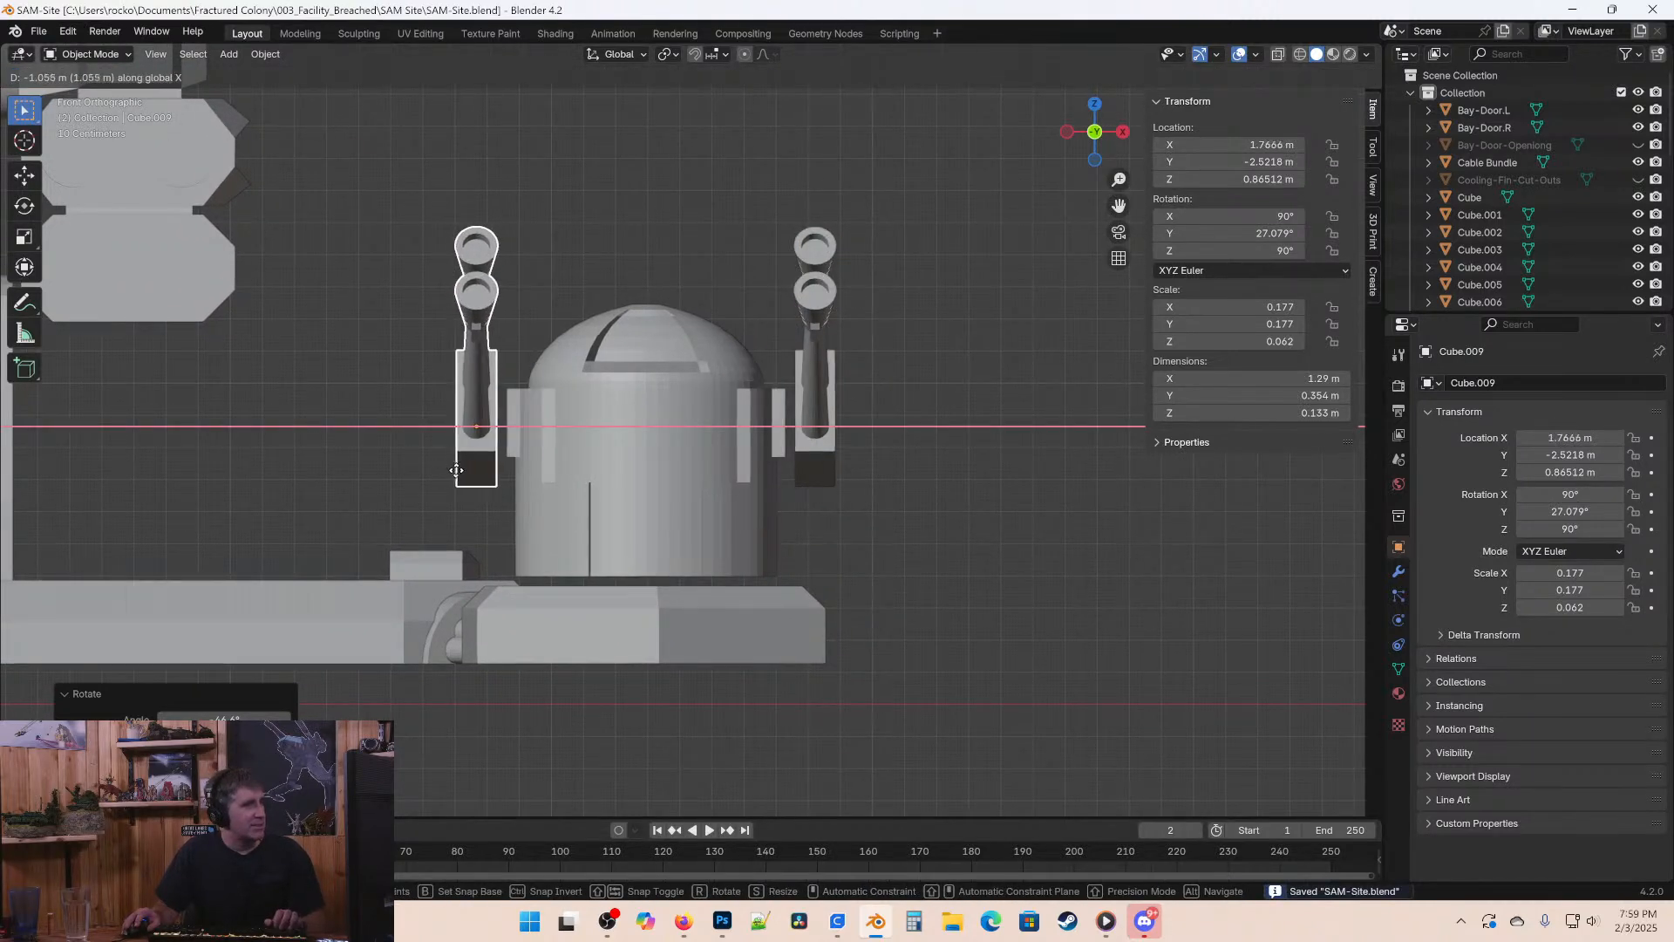
{"action": "left_click", "coordinate": [458, 470]}
Examine both gun assemblies on the turret and their proportions against the whole SAM site from several angles.
{"action": "middle_click_drag", "start_coordinate": [814, 368], "coordinate": [882, 415]}
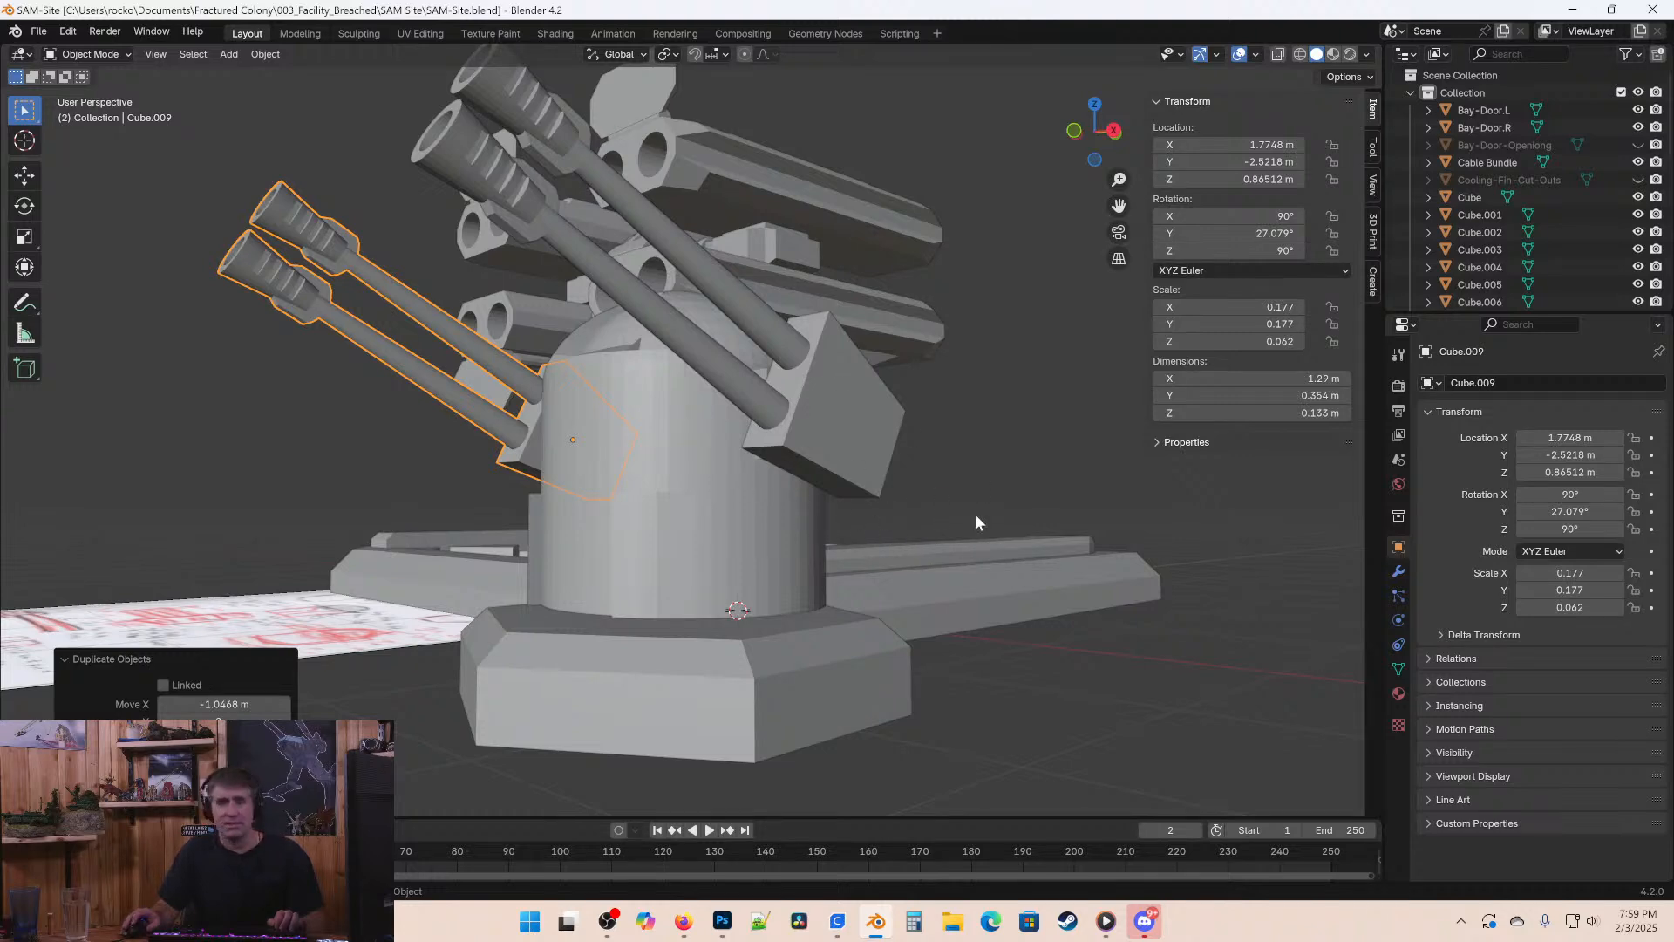
{"action": "middle_click_drag", "start_coordinate": [613, 377], "coordinate": [698, 448]}
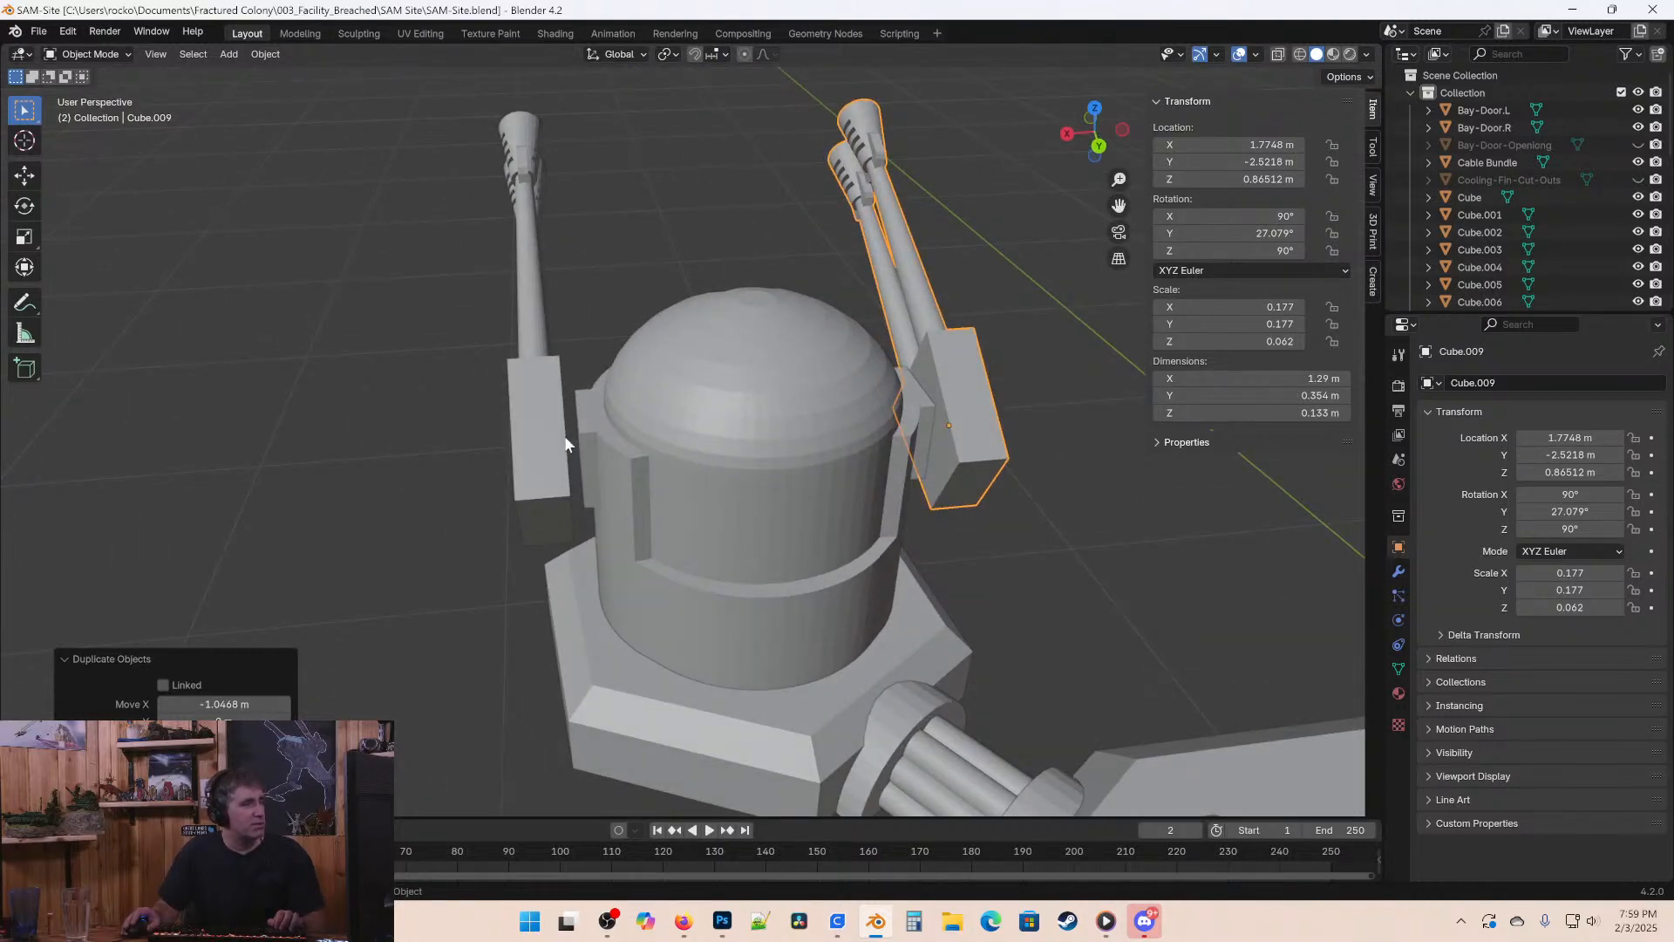
{"action": "middle_click_drag", "start_coordinate": [902, 452], "coordinate": [698, 469]}
{"action": "middle_click_drag", "start_coordinate": [628, 344], "coordinate": [650, 359]}
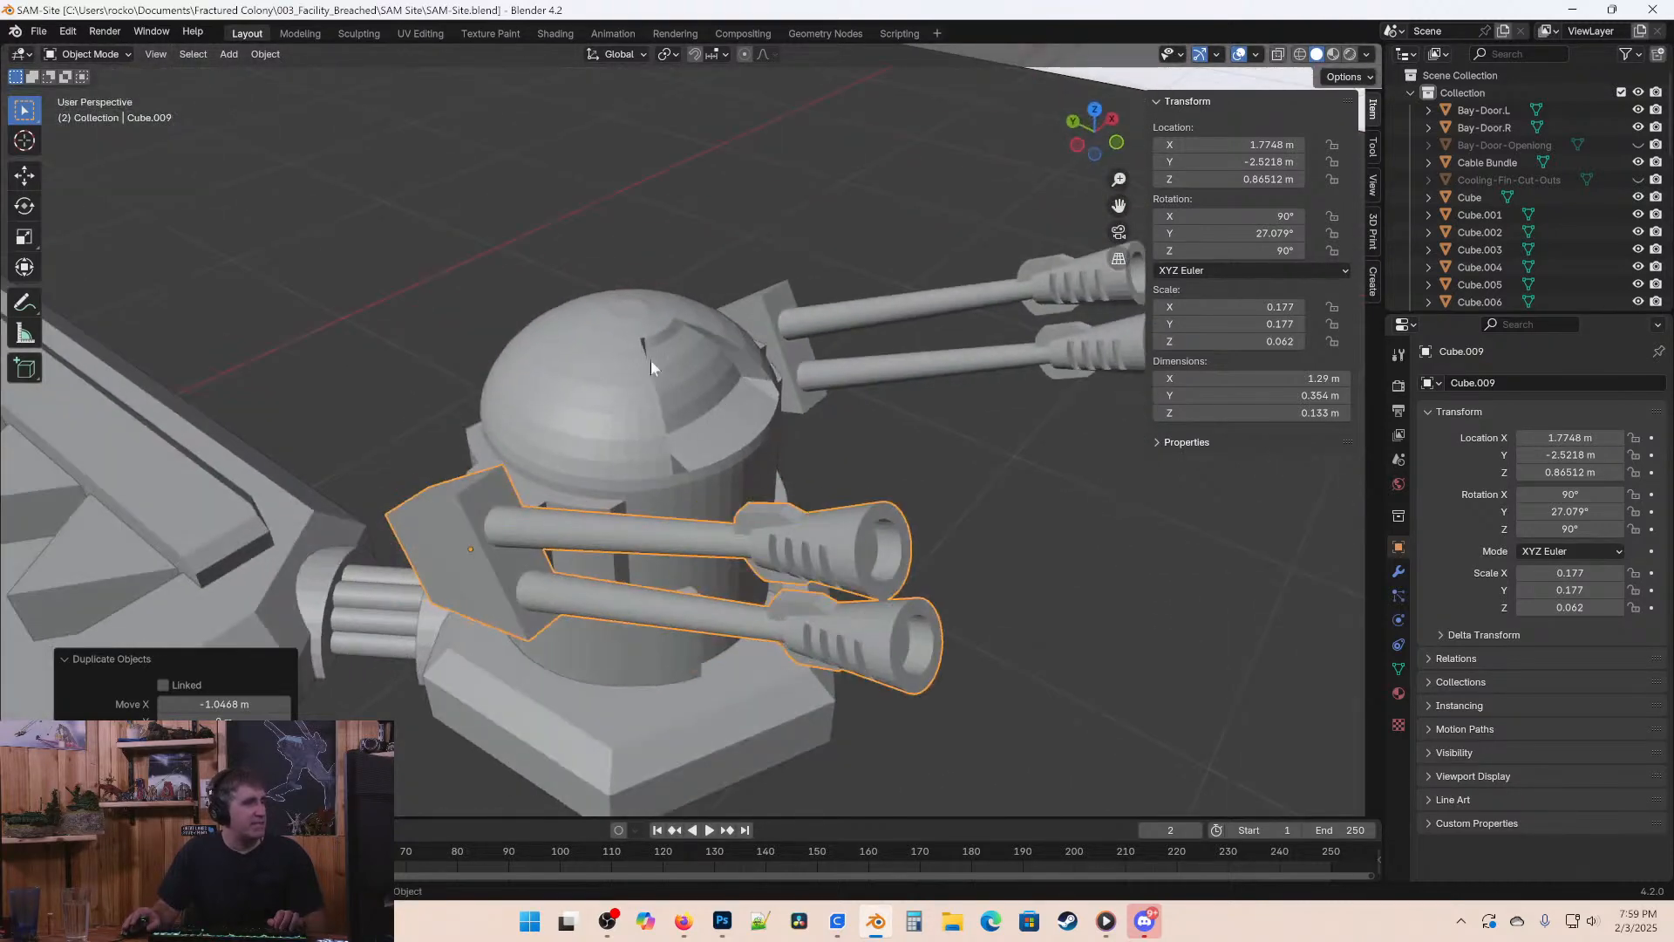
{"action": "scroll", "coordinate": [646, 432], "scroll_direction": "down", "scroll_amount": 4}
{"action": "mouse_move", "coordinate": [727, 461]}
{"action": "middle_mouse_down"}
{"action": "mouse_move", "coordinate": [631, 442]}
{"action": "mouse_move", "coordinate": [645, 478]}
{"action": "mouse_move", "coordinate": [692, 347]}
{"action": "mouse_move", "coordinate": [814, 331]}
{"action": "mouse_move", "coordinate": [935, 390]}
{"action": "mouse_move", "coordinate": [684, 291]}
{"action": "mouse_move", "coordinate": [593, 517]}
{"action": "mouse_move", "coordinate": [730, 494]}
{"action": "middle_mouse_up"}
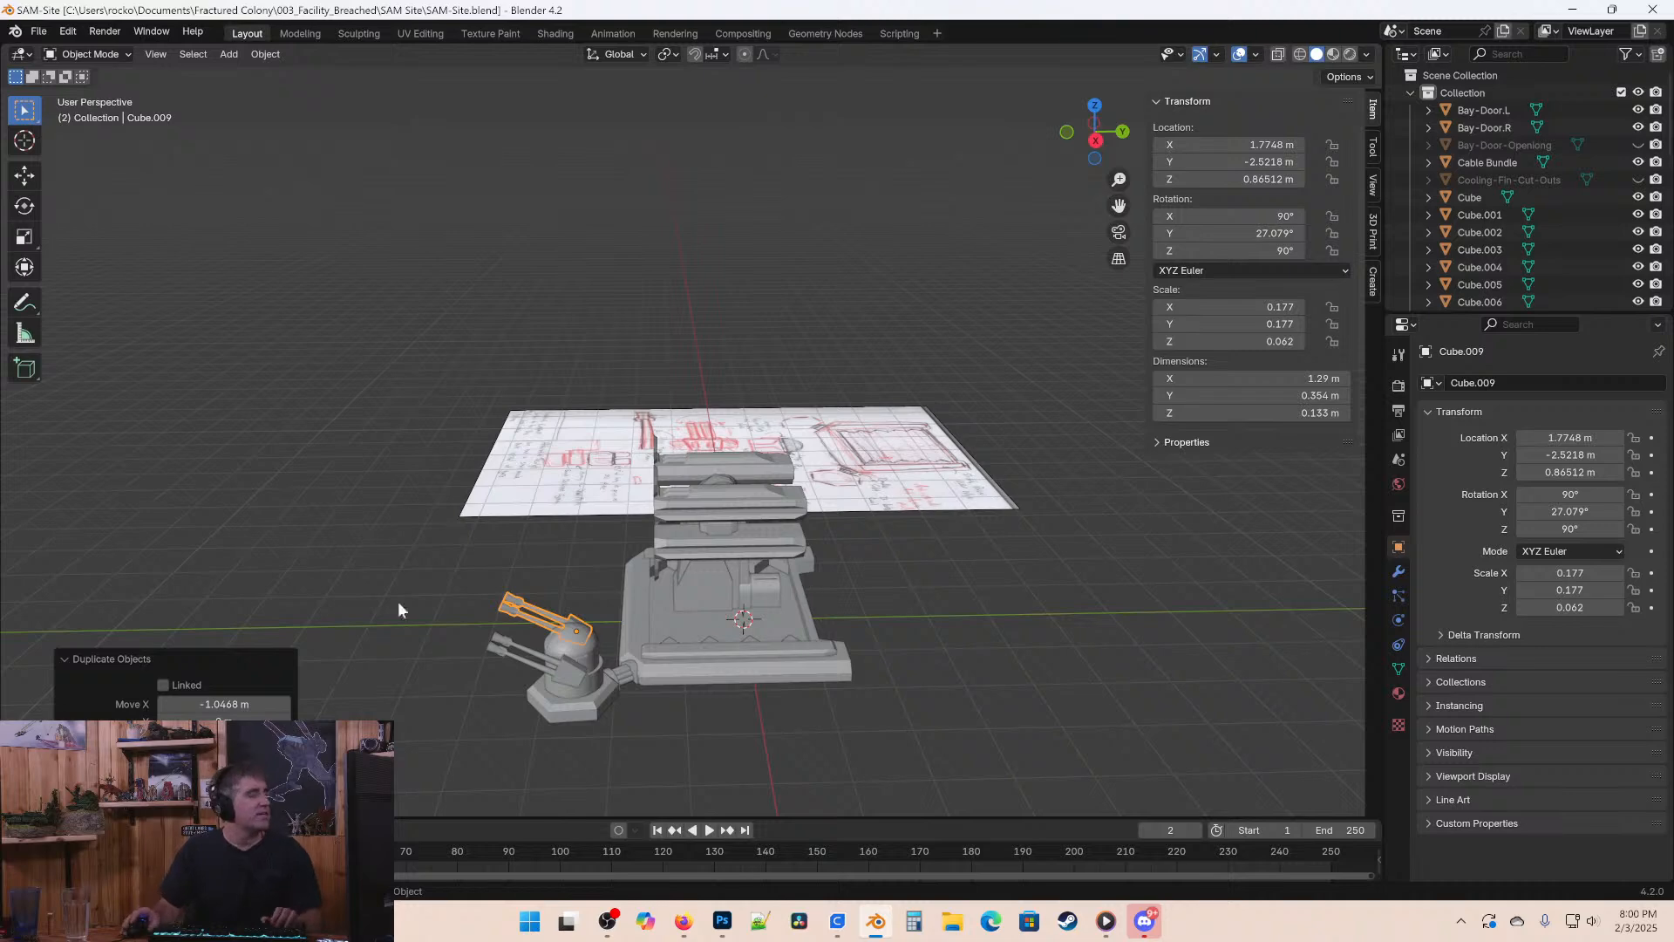
{"action": "middle_click_drag", "start_coordinate": [401, 605], "coordinate": [514, 612]}
{"action": "middle_click_drag", "start_coordinate": [659, 644], "coordinate": [603, 589]}
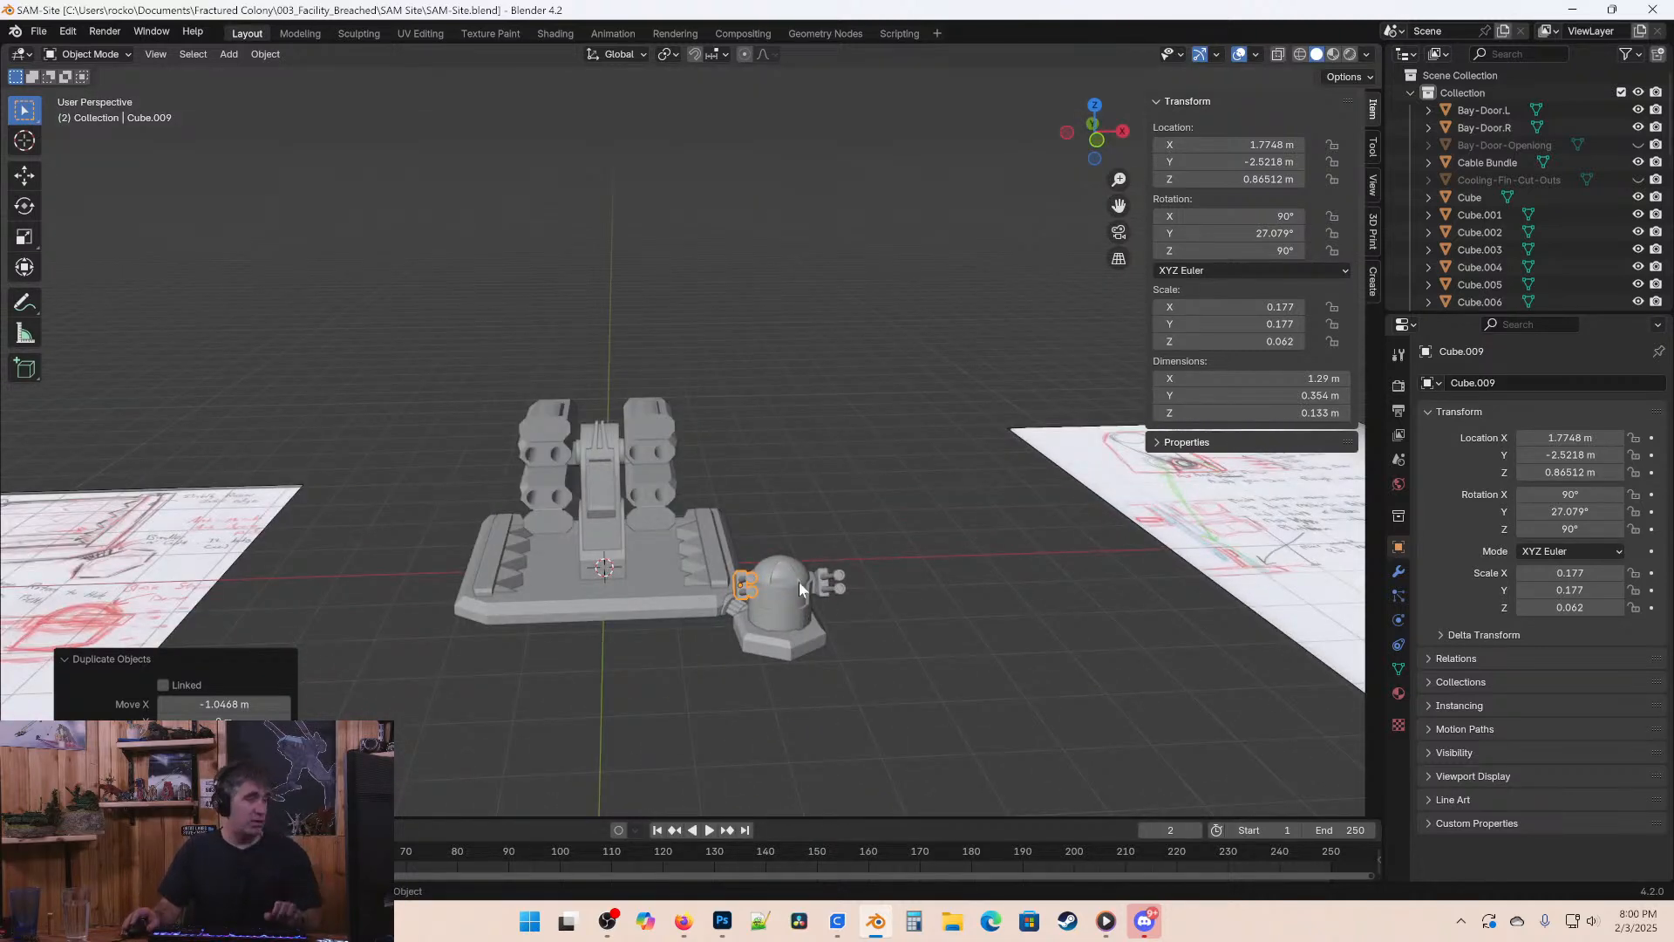
{"action": "scroll", "coordinate": [800, 636], "scroll_direction": "up", "scroll_amount": 3}
{"action": "middle_click_drag", "start_coordinate": [740, 455], "coordinate": [700, 528]}
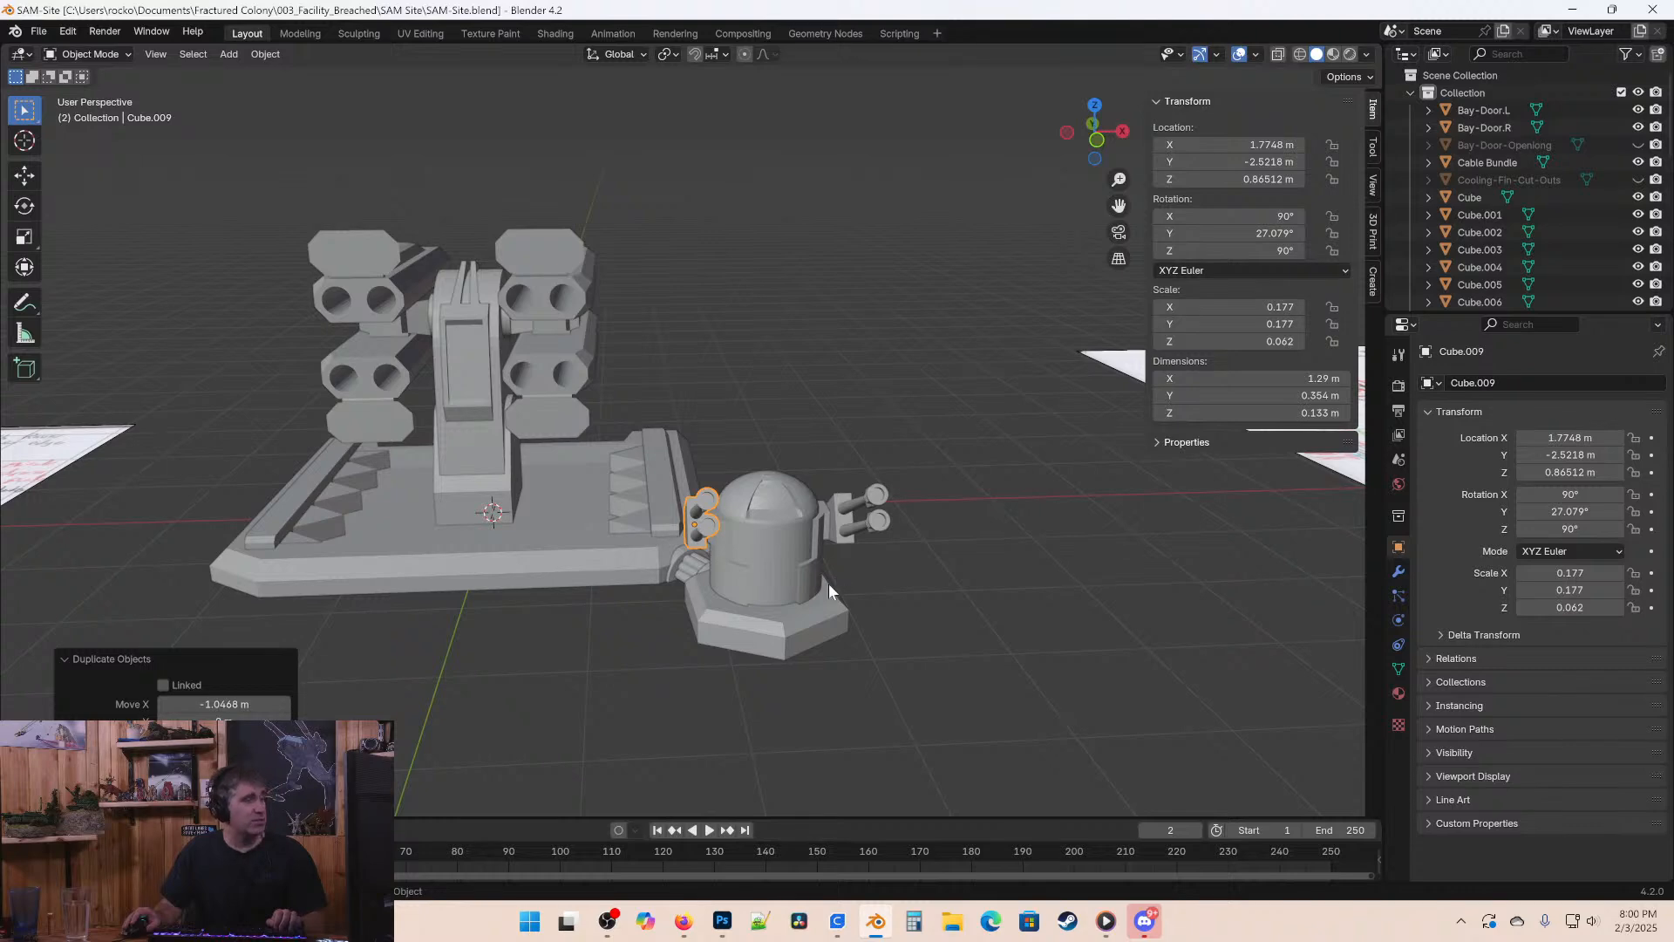
{"action": "middle_click_drag", "start_coordinate": [828, 588], "coordinate": [549, 521]}
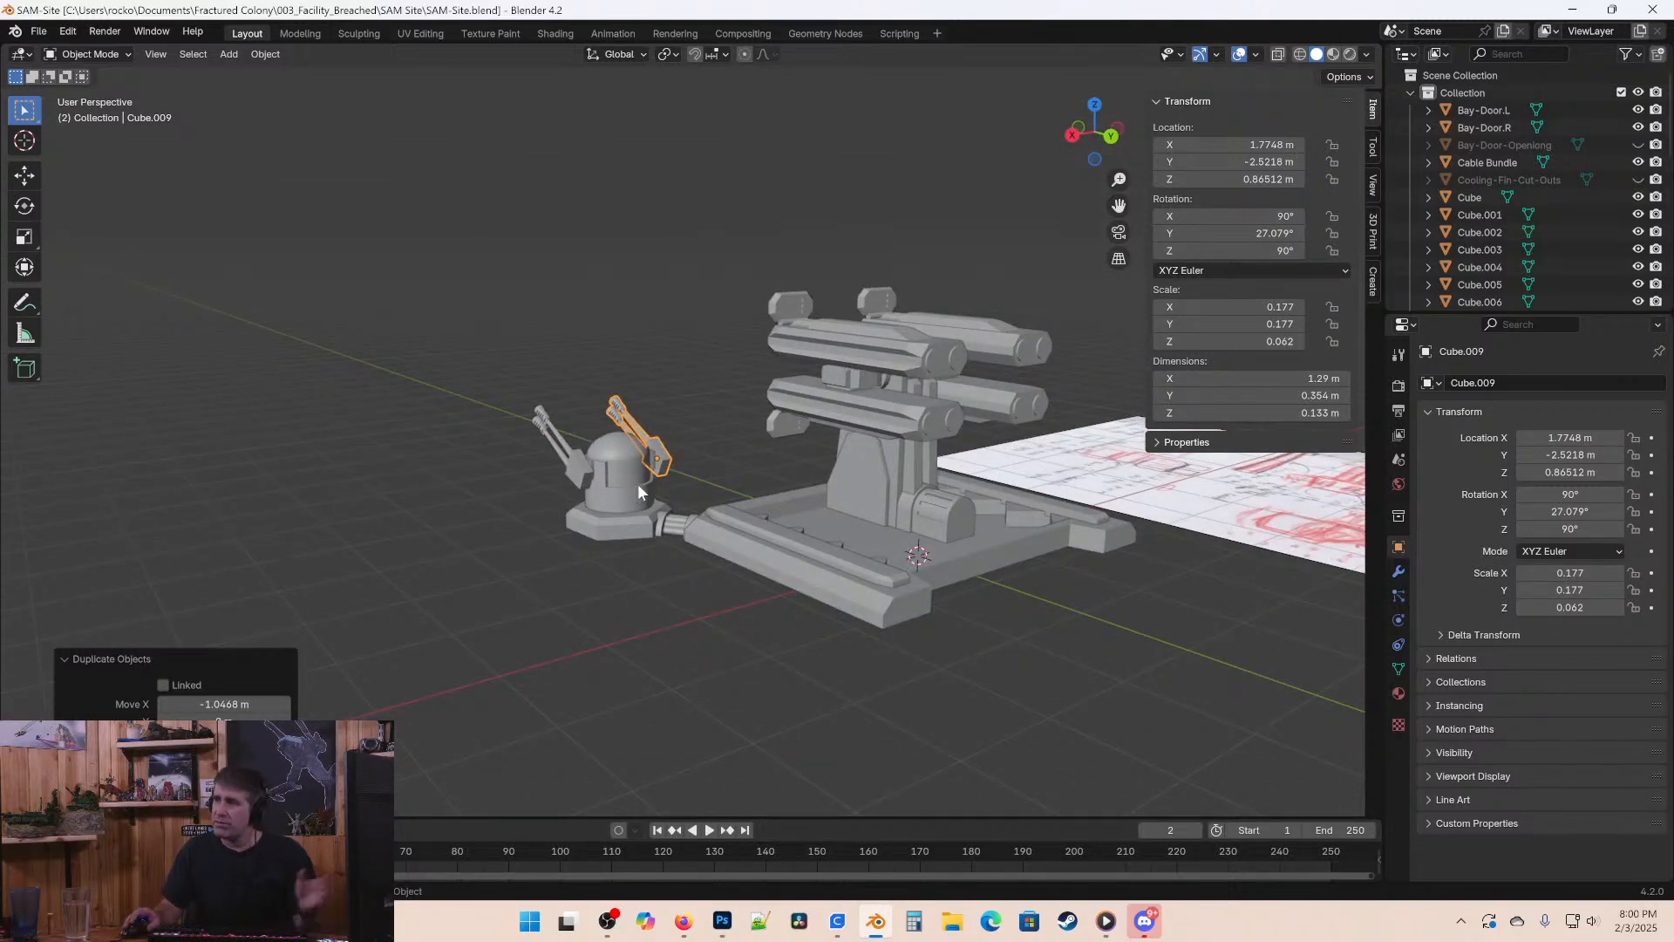
{"action": "middle_click_drag", "start_coordinate": [535, 389], "coordinate": [647, 521]}
{"action": "scroll", "coordinate": [870, 547], "scroll_direction": "up", "scroll_amount": 4}
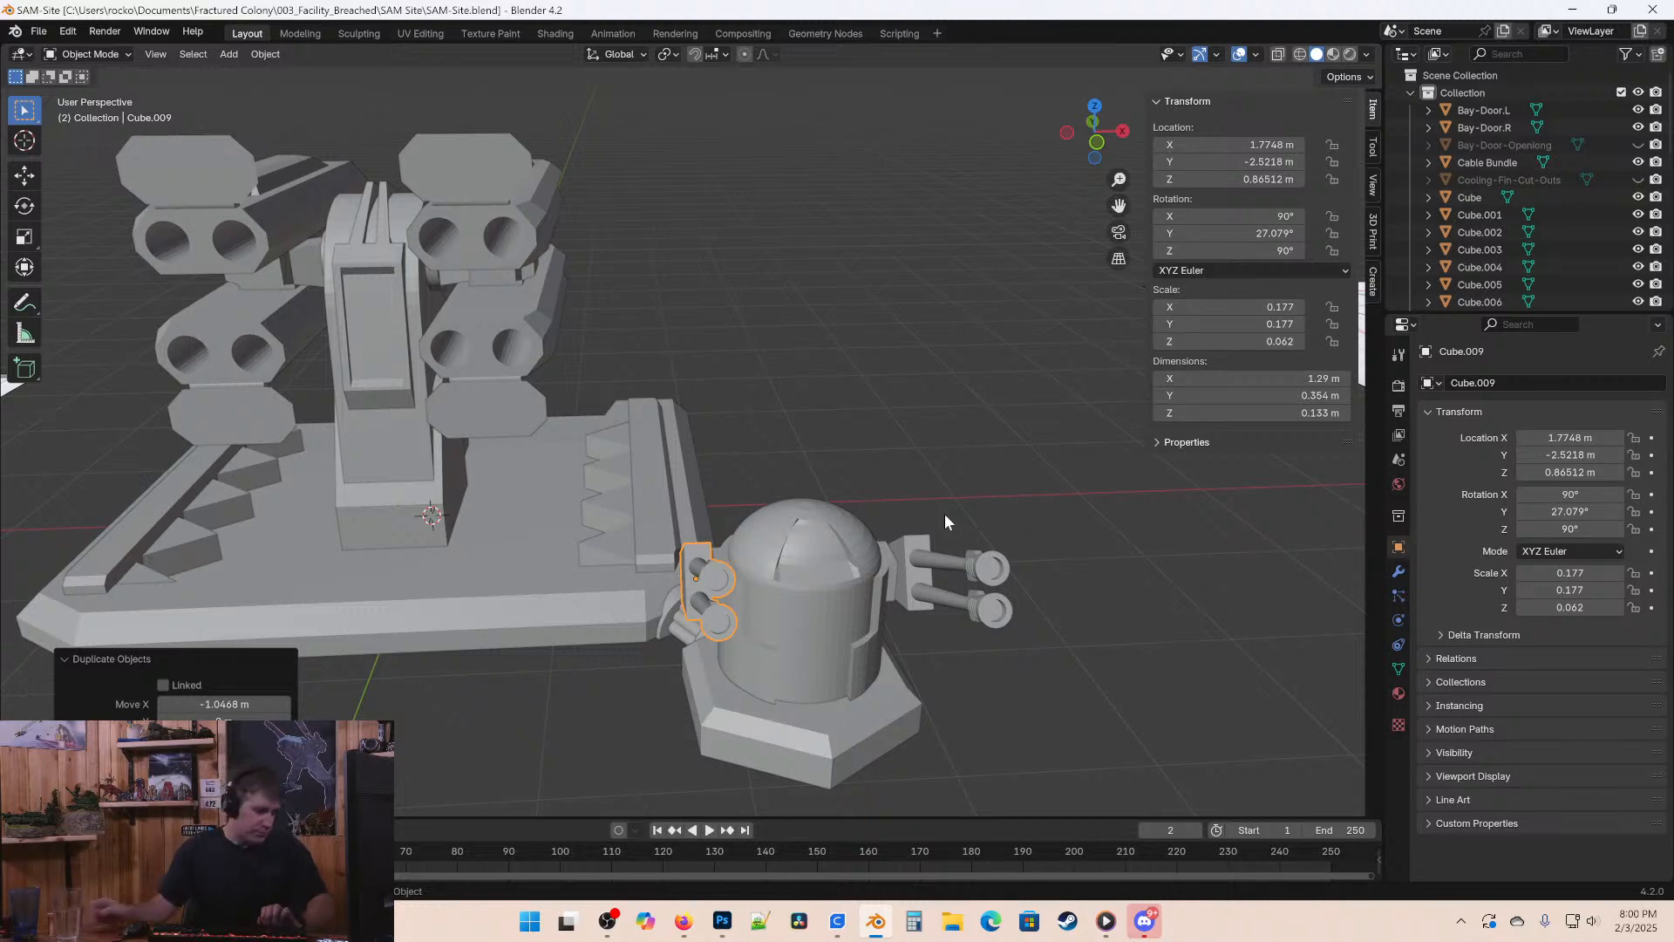
{"action": "scroll", "coordinate": [898, 444], "scroll_direction": "down", "scroll_amount": 4}
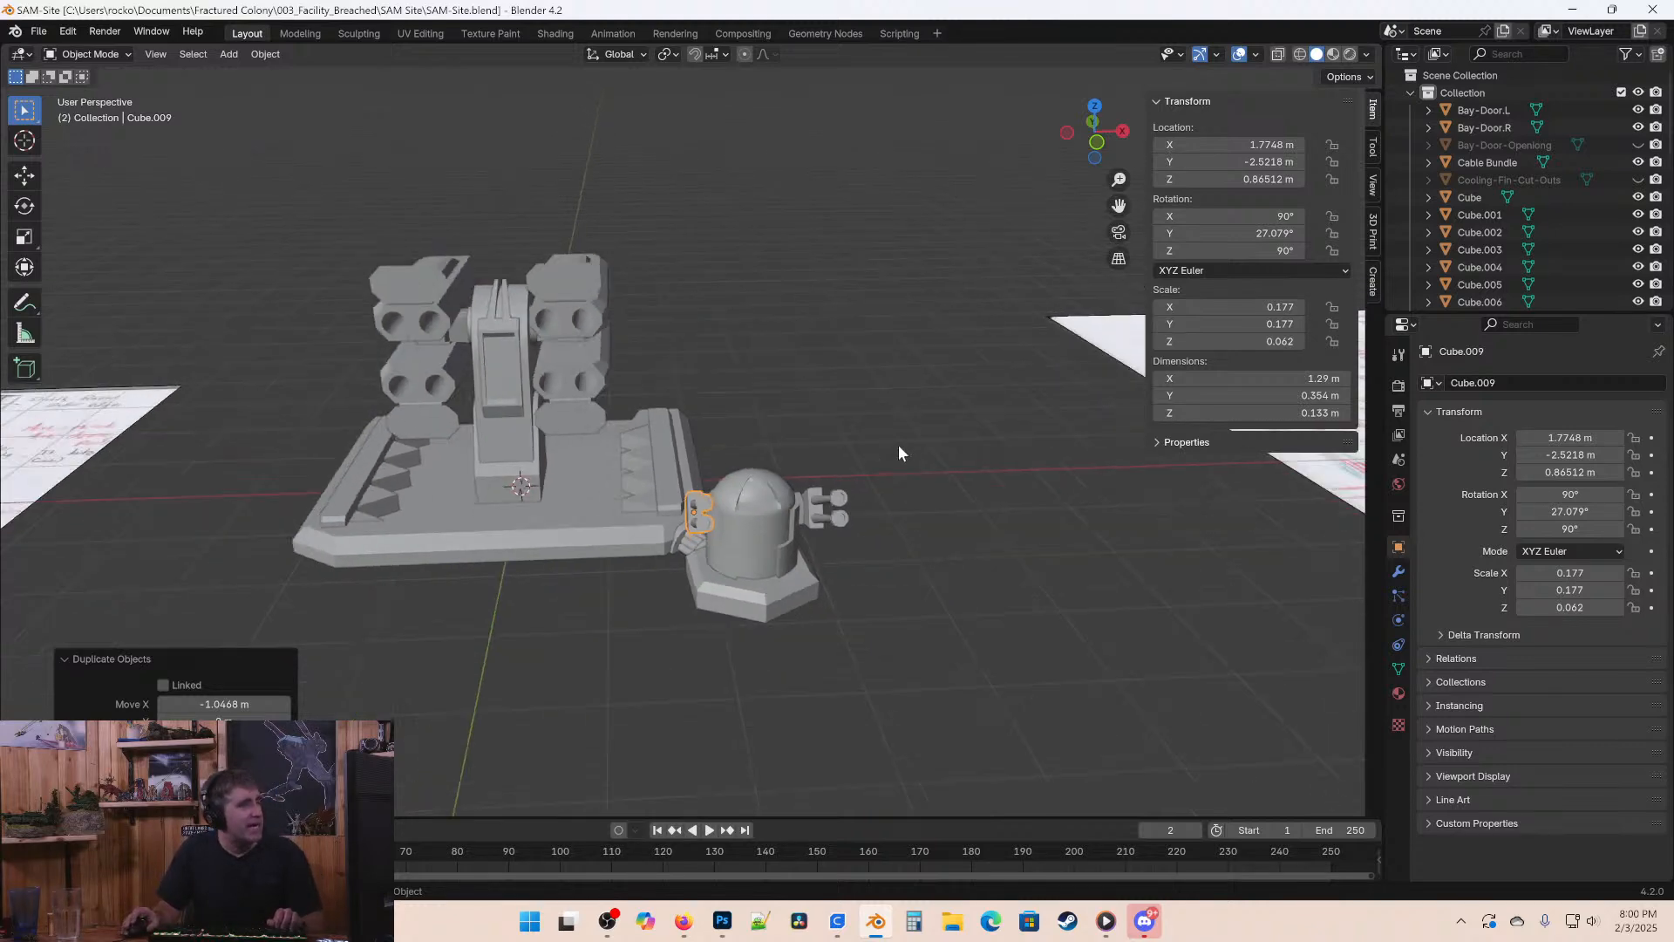
{"action": "middle_click_drag", "start_coordinate": [936, 523], "coordinate": [772, 550]}
Save the SAM site file with a gun assembly on each side of the domed turret.
{"action": "key", "text": "ctrl+s"}
{"action": "middle_click_drag", "start_coordinate": [998, 510], "coordinate": [788, 527]}
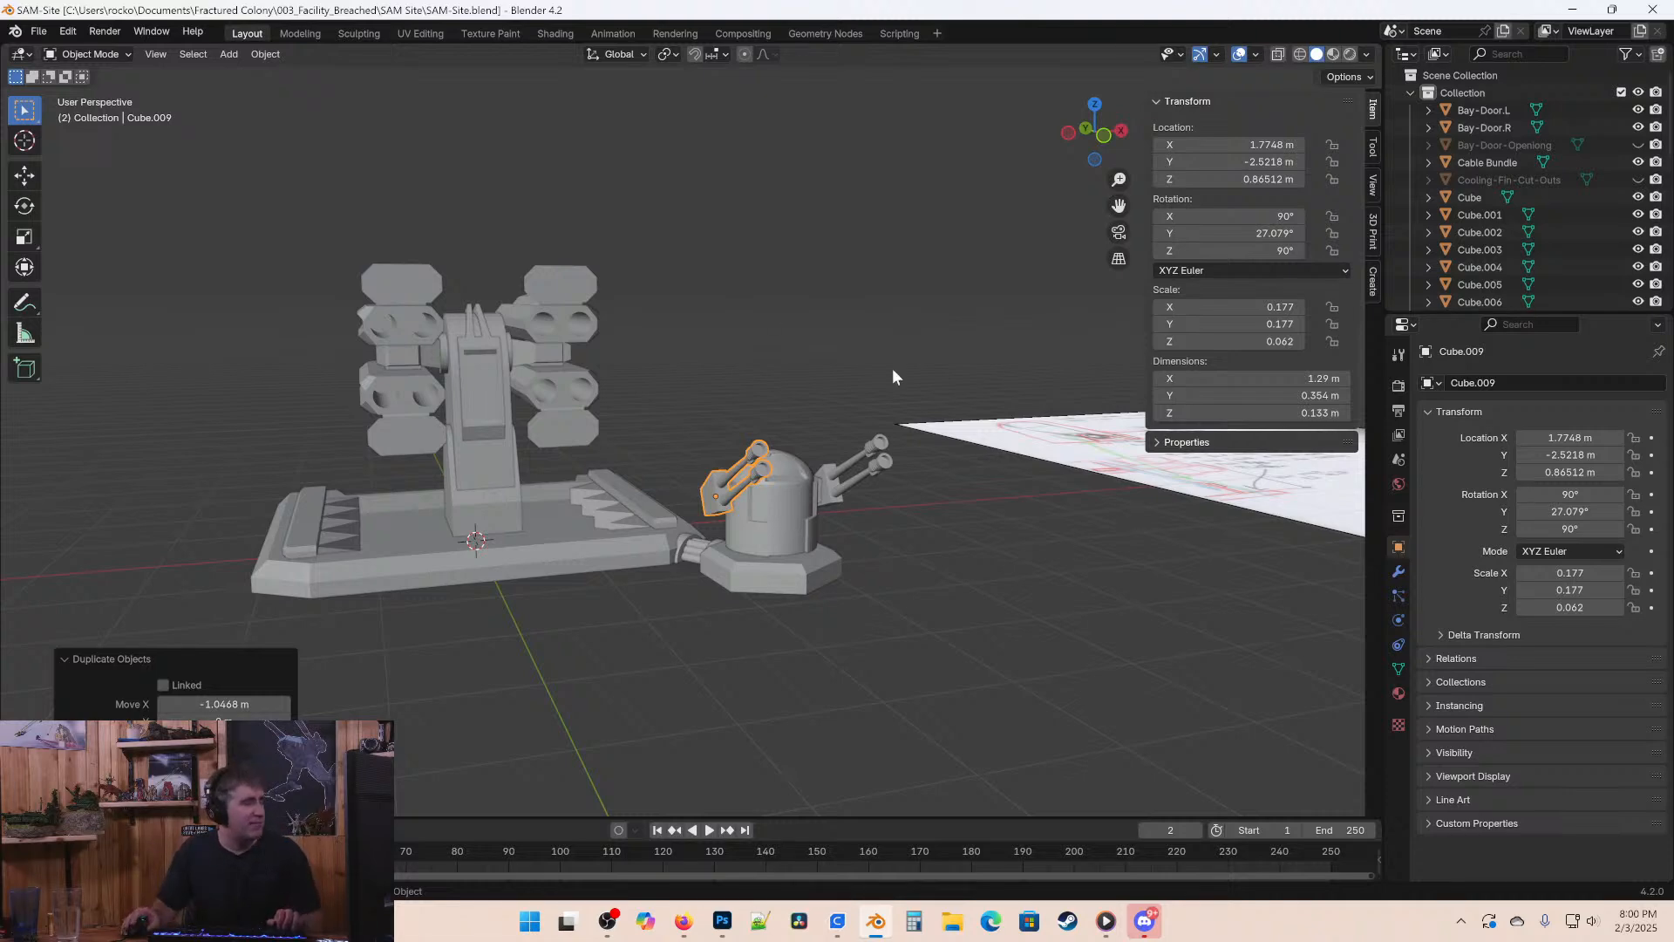
{"action": "middle_click_drag", "start_coordinate": [856, 494], "coordinate": [525, 515]}
{"action": "key", "text": "ctrl+s"}
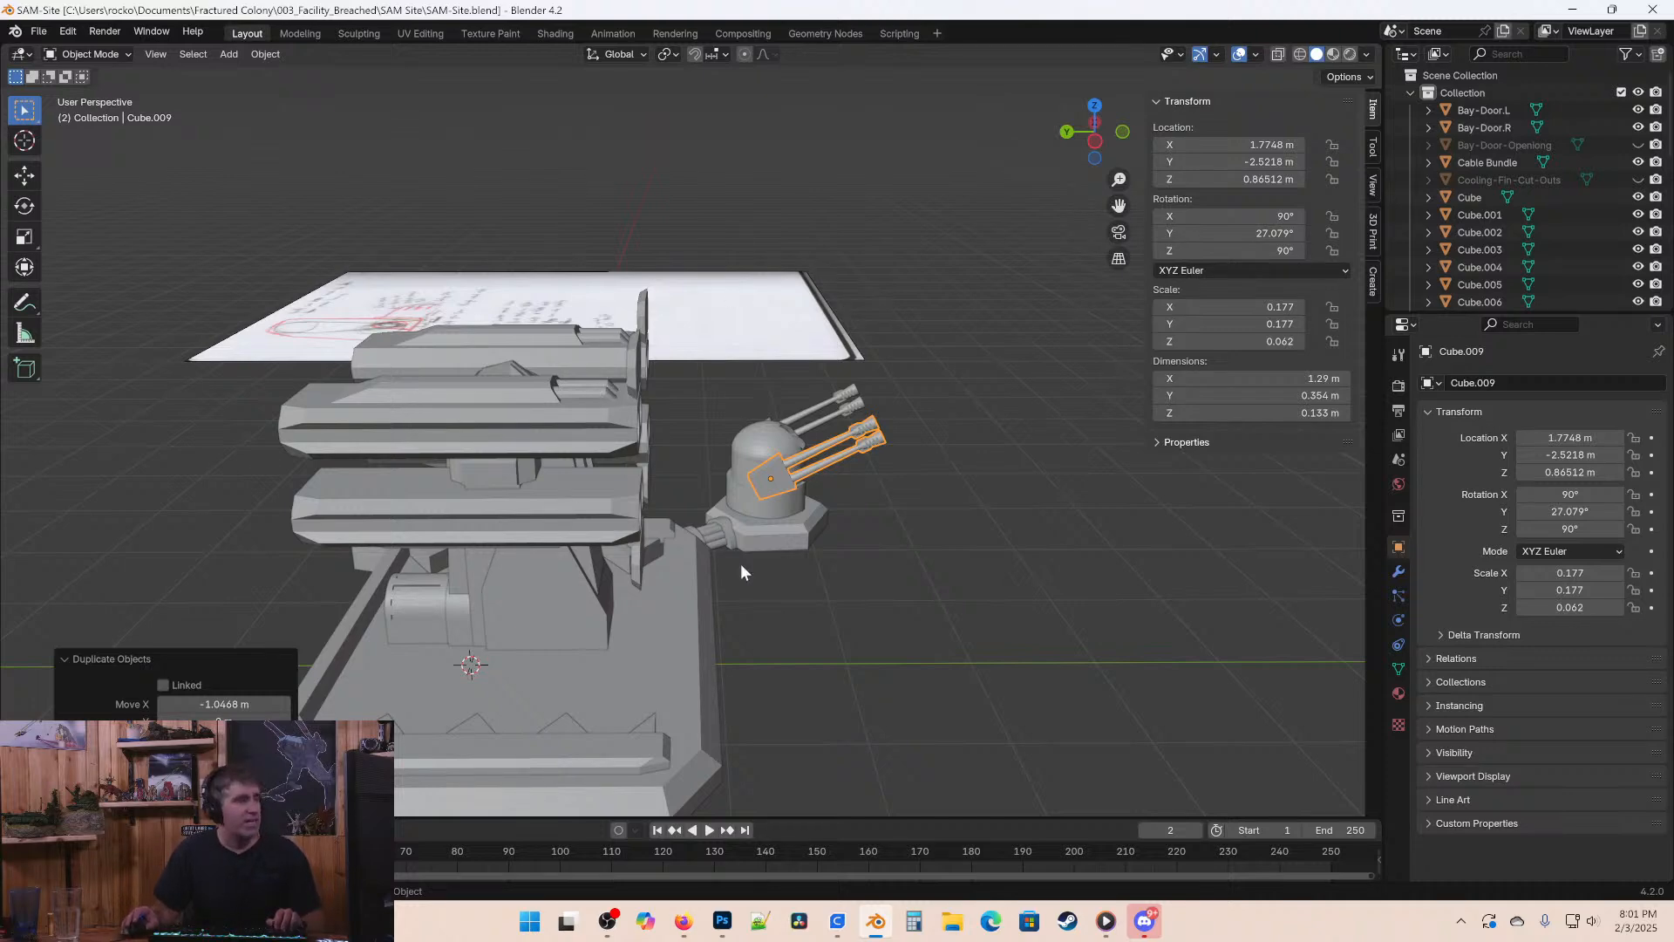
{"action": "middle_click_drag", "start_coordinate": [741, 563], "coordinate": [654, 567]}
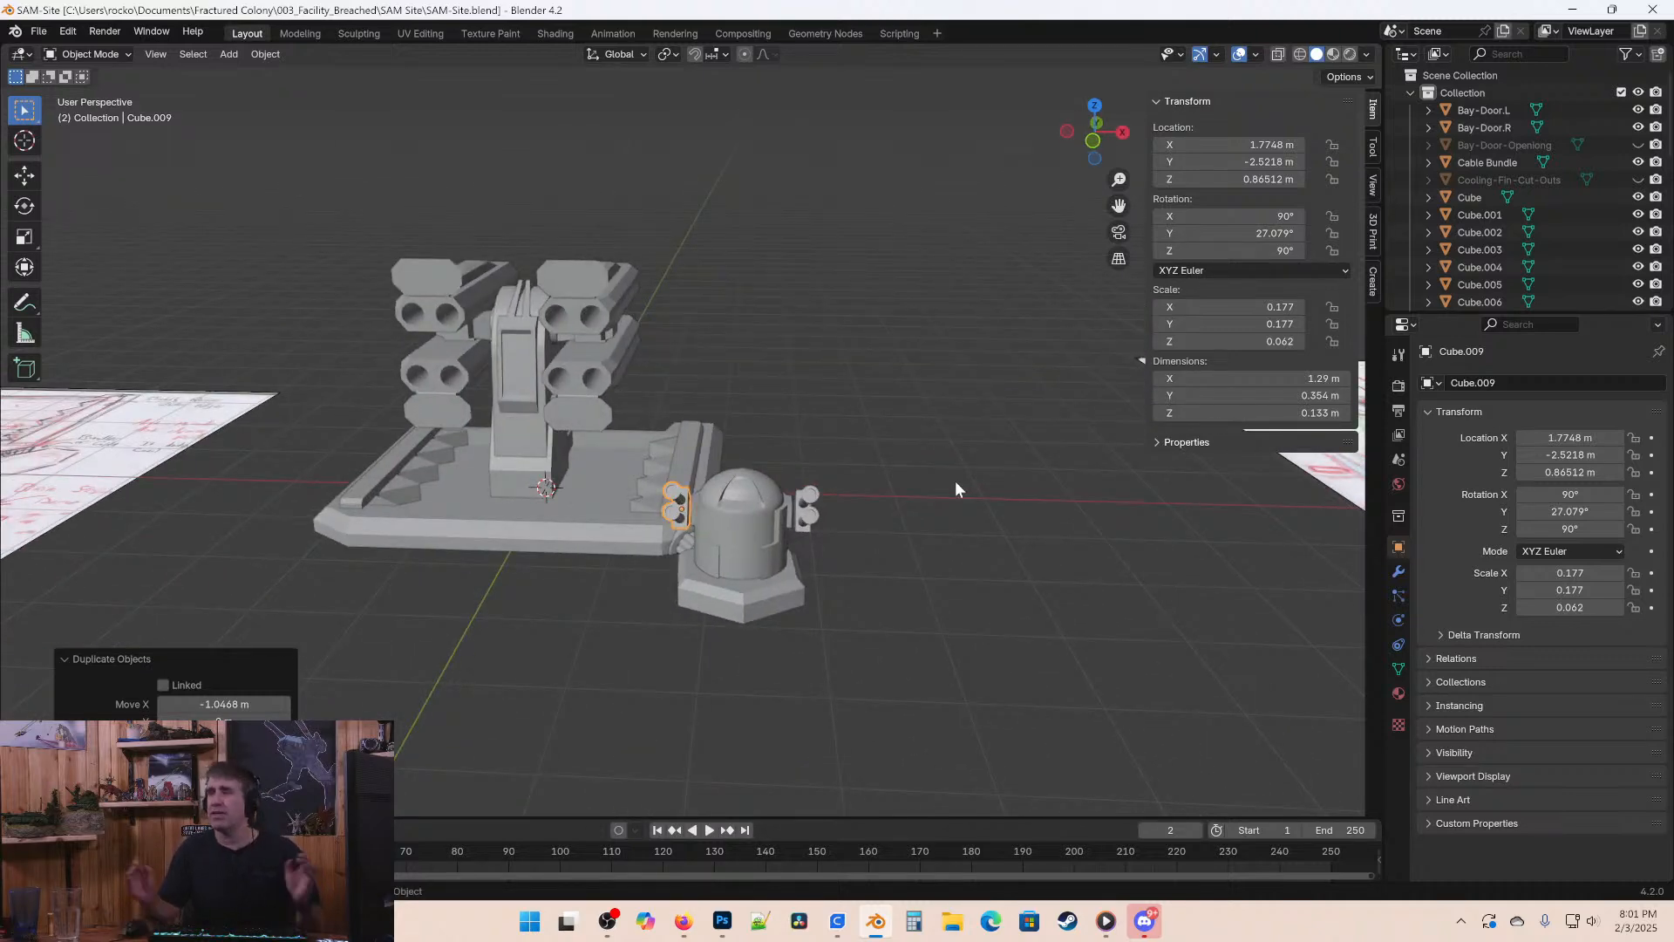